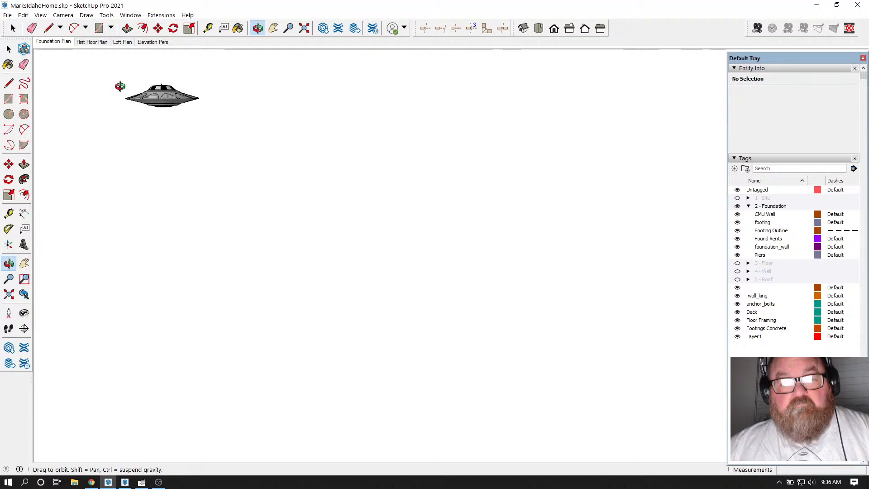
# Step: Examine the flying saucer model, then the block foundation's front wall, its vent opening and the interior piers from above
pyautogui.scroll(10, 144, 88)
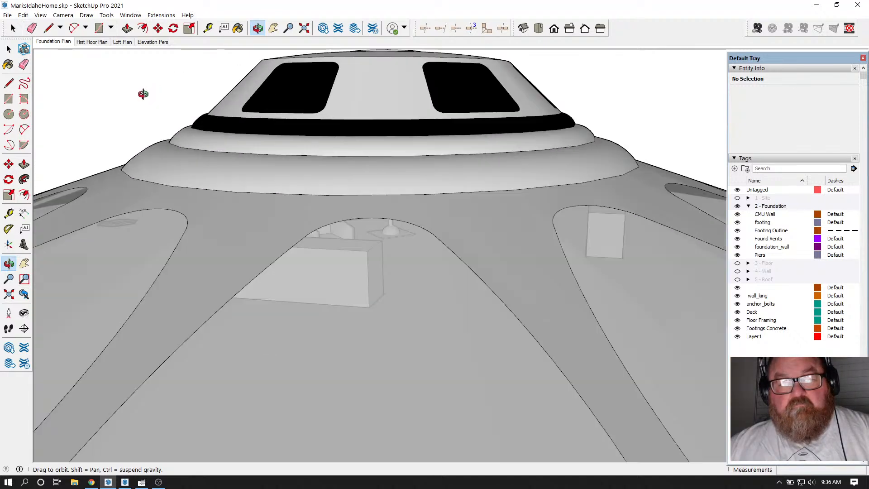
pyautogui.scroll(-15, 143, 94)
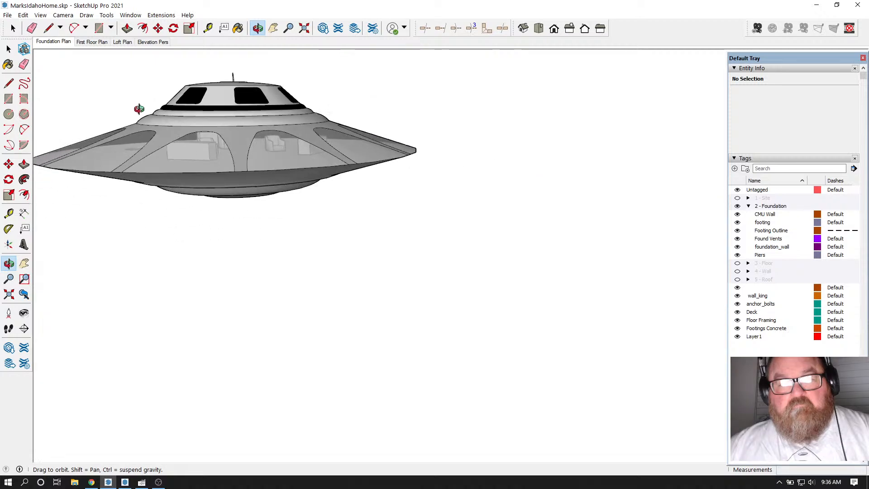
pyautogui.scroll(-5, 143, 116)
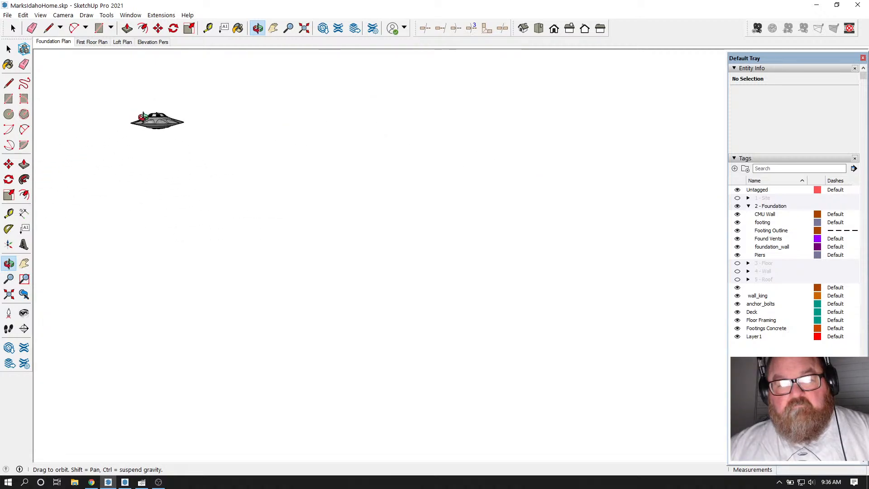
pyautogui.scroll(3, 172, 166)
pyautogui.moveTo(171, 167); pyautogui.dragTo(168, 207, button='middle')
pyautogui.scroll(6, 150, 205)
pyautogui.moveTo(142, 215); pyautogui.dragTo(381, 331)
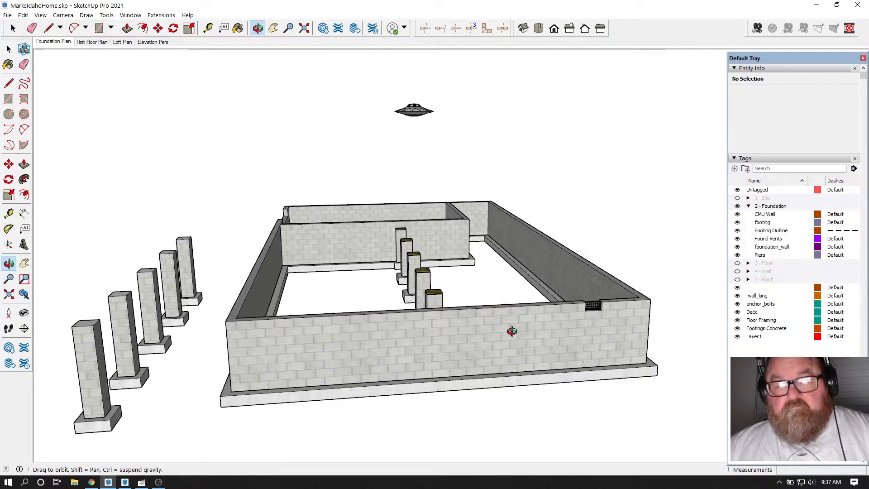
pyautogui.moveTo(510, 330); pyautogui.dragTo(553, 355)
pyautogui.moveTo(404, 335); pyautogui.dragTo(537, 360)
pyautogui.scroll(-3, 643, 355)
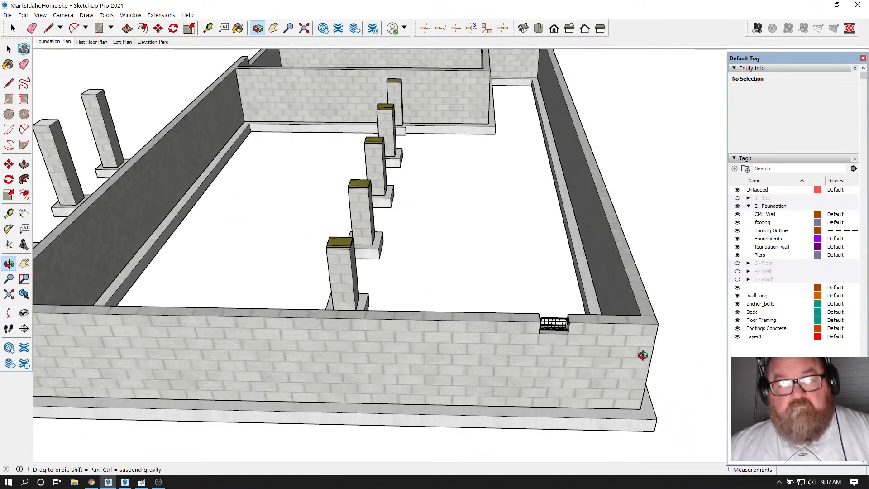
pyautogui.scroll(3, 352, 359)
pyautogui.scroll(-2, 551, 361)
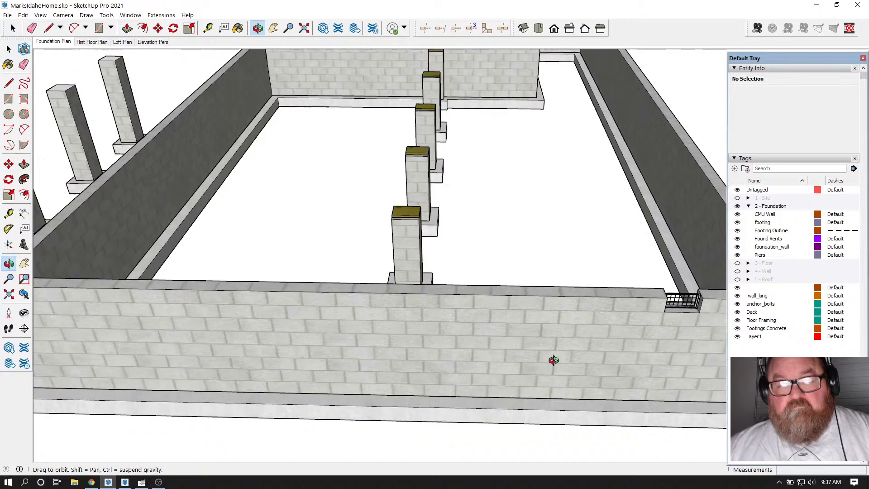
pyautogui.scroll(-3, 388, 356)
pyautogui.scroll(3, 605, 371)
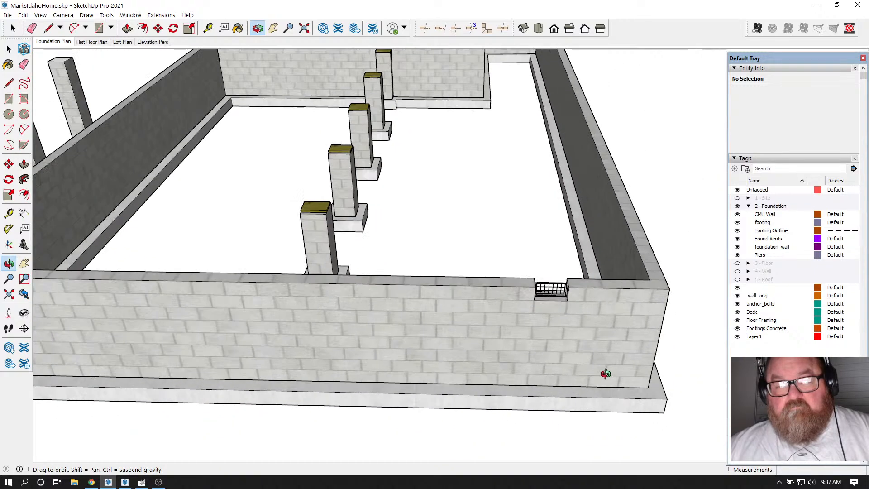
pyautogui.scroll(-3, 405, 356)
# Step: Open the foundation wall group for editing and place a vertical guide 48 inches in from the front wall's corner farthest from the vent
pyautogui.click(207, 28)
pyautogui.scroll(3, 169, 323)
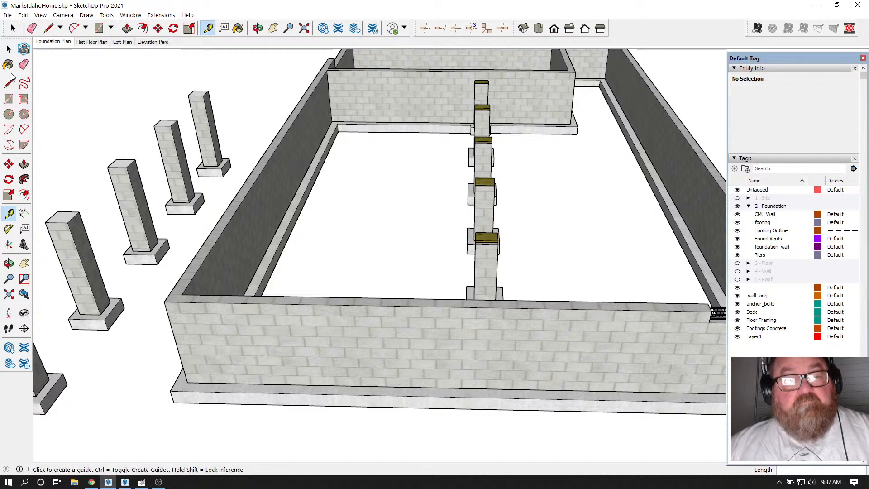
pyautogui.press('space')
pyautogui.doubleClick(227, 340)
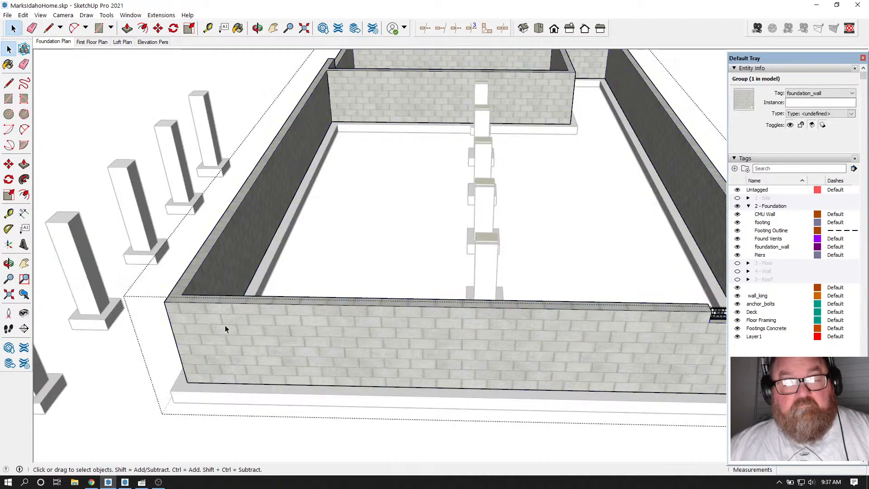
pyautogui.press('t')
pyautogui.click(208, 28)
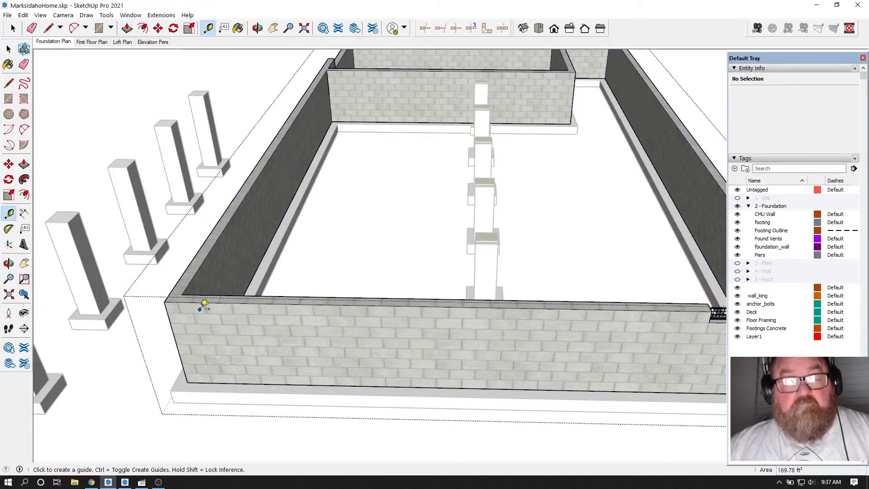
pyautogui.click(173, 331)
pyautogui.write('4')
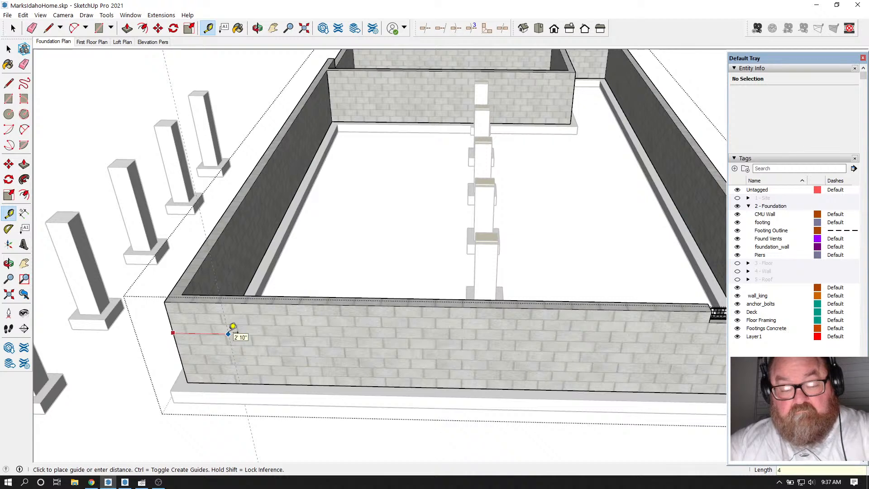
pyautogui.write('8')
pyautogui.press('Return')
# Step: Try to move the front wall's vent opening along the wall to the vertical guide
pyautogui.scroll(-1, 233, 327)
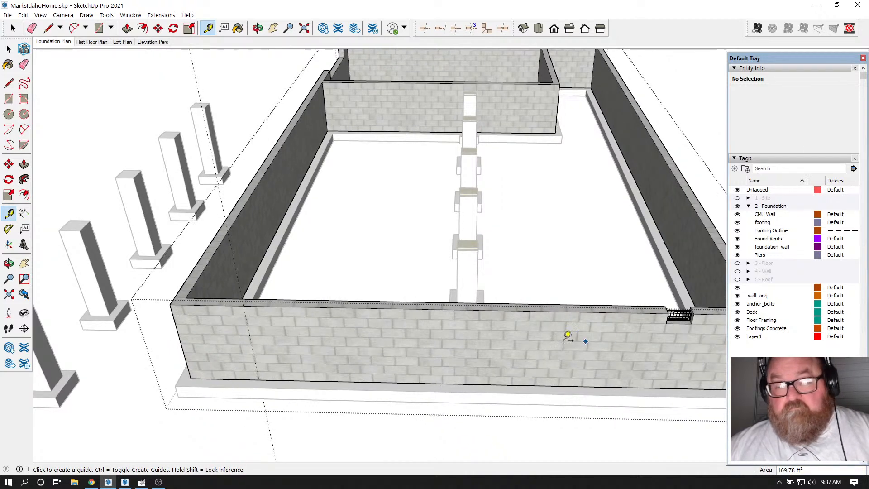
pyautogui.scroll(-3, 549, 340)
pyautogui.scroll(5, 311, 219)
pyautogui.press('space')
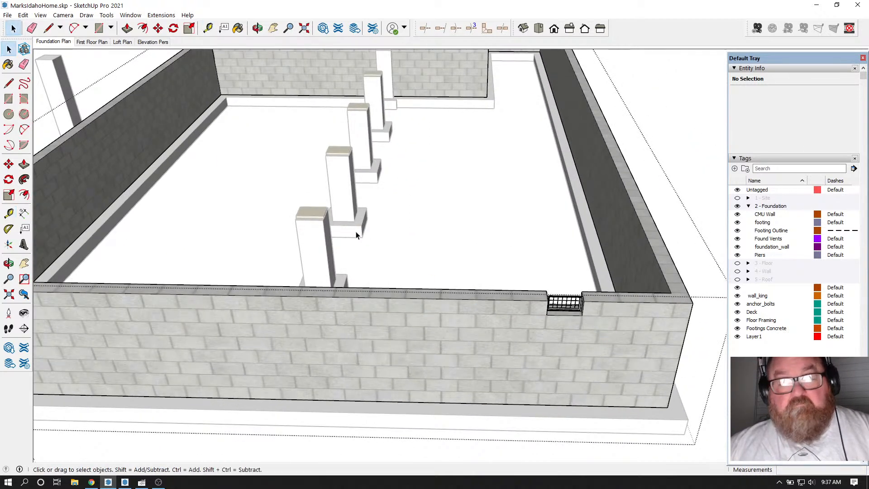
pyautogui.scroll(1, 488, 259)
pyautogui.moveTo(626, 345); pyautogui.dragTo(626, 345)
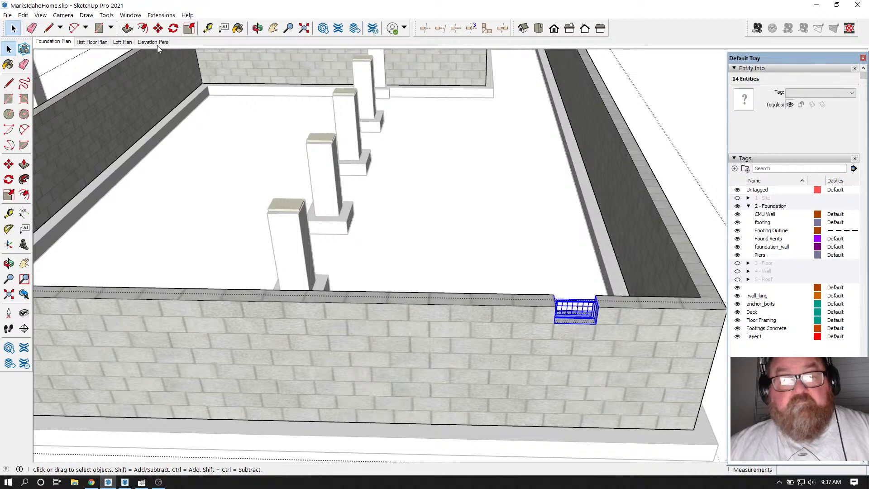
pyautogui.press('m')
pyautogui.scroll(1, 488, 305)
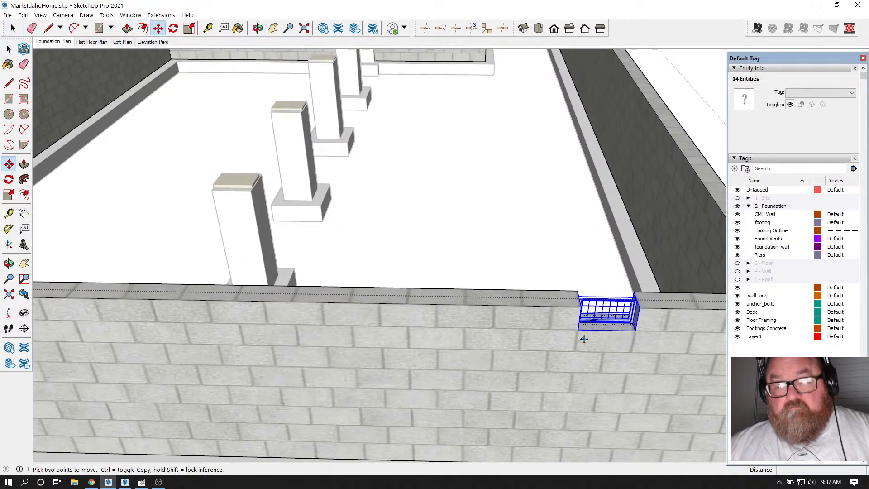
pyautogui.click(579, 331)
pyautogui.scroll(-6, 578, 332)
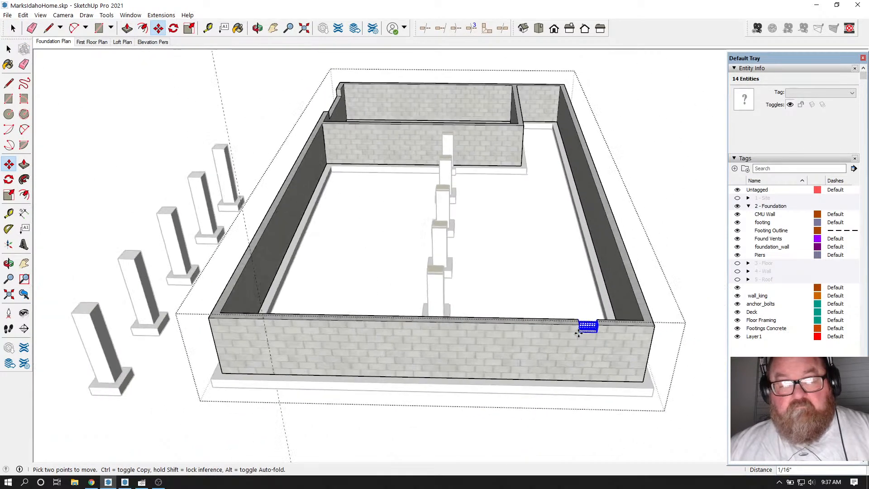
pyautogui.scroll(5, 402, 339)
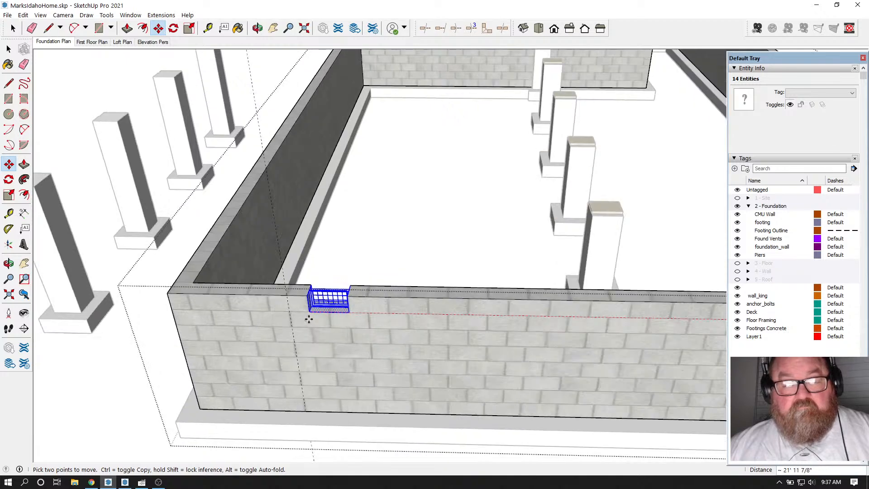
pyautogui.click(291, 316)
pyautogui.scroll(-5, 227, 332)
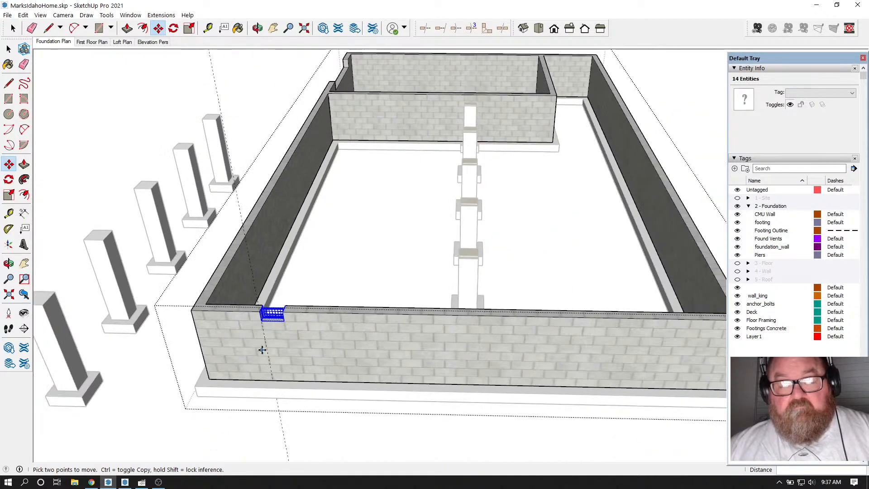
pyautogui.scroll(3, 449, 361)
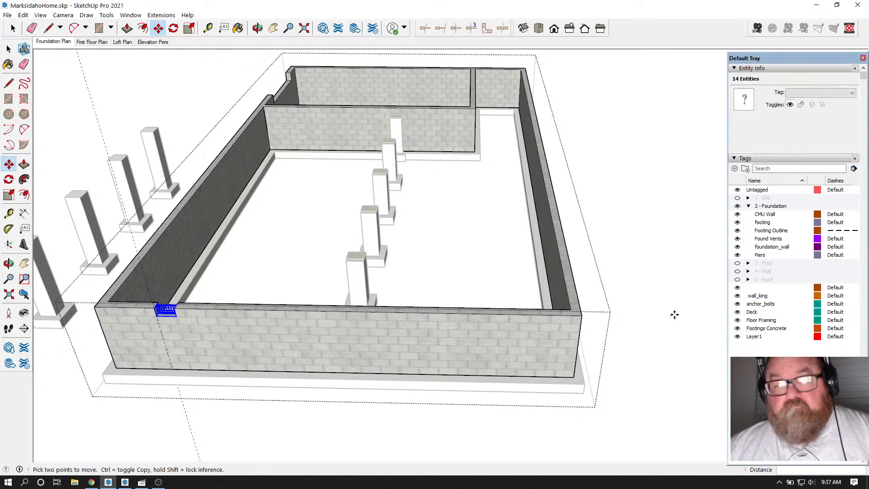
pyautogui.scroll(3, 368, 343)
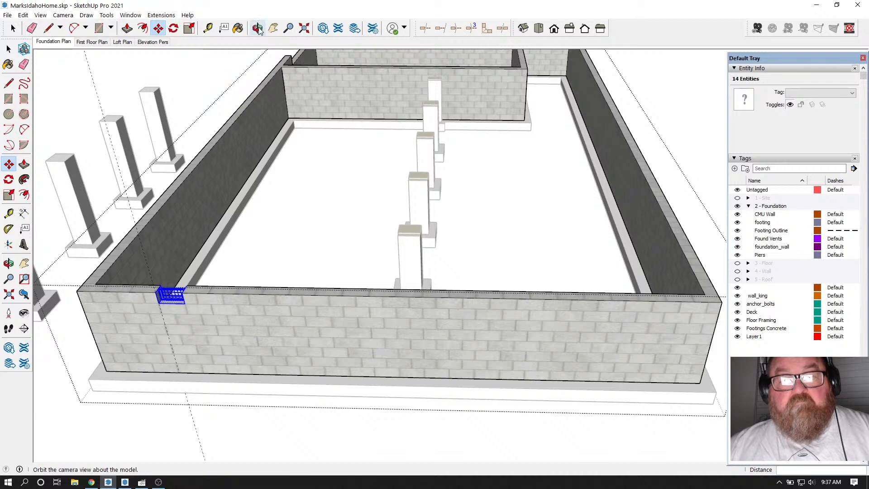
# Step: Place a second vertical guide on the front wall, offset 32 inches from the existing guide away from the near corner
pyautogui.click(258, 29)
pyautogui.moveTo(290, 176); pyautogui.dragTo(366, 243)
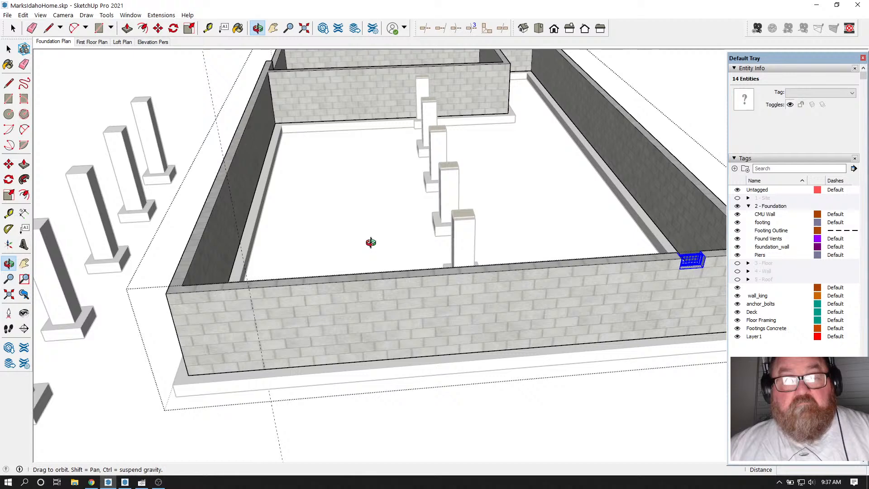
pyautogui.click(208, 29)
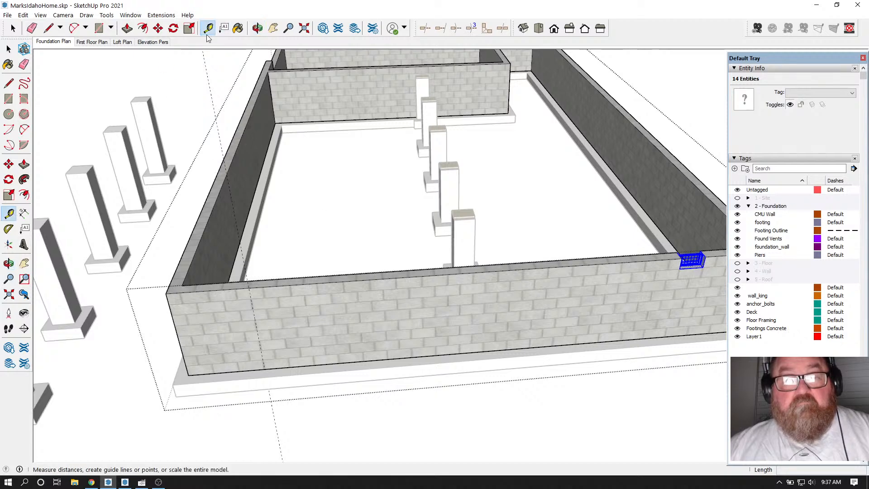
pyautogui.click(182, 324)
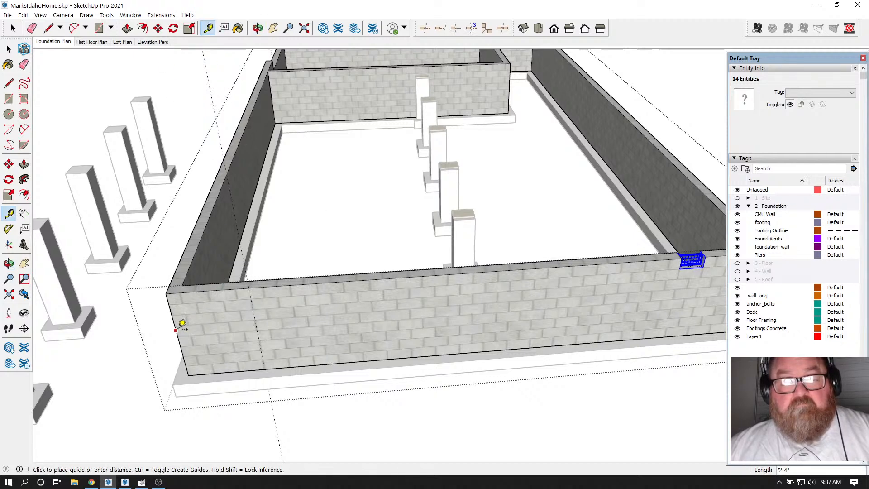
pyautogui.click(267, 322)
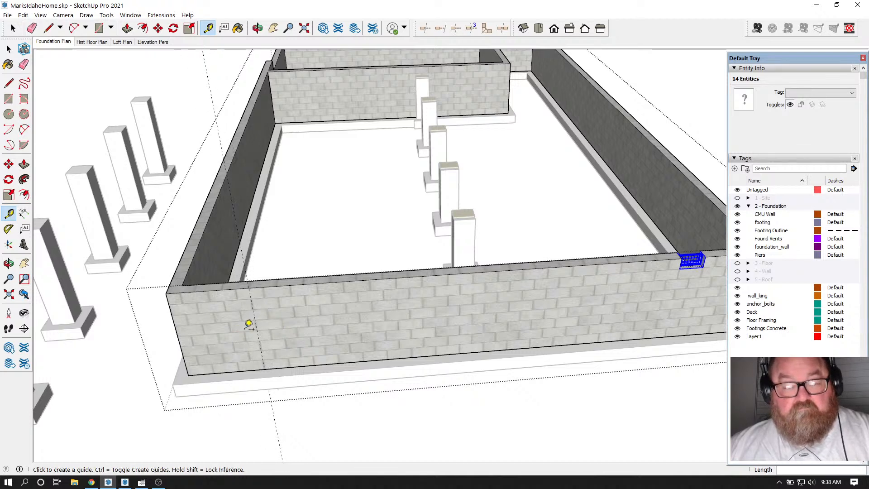
pyautogui.scroll(4, 250, 325)
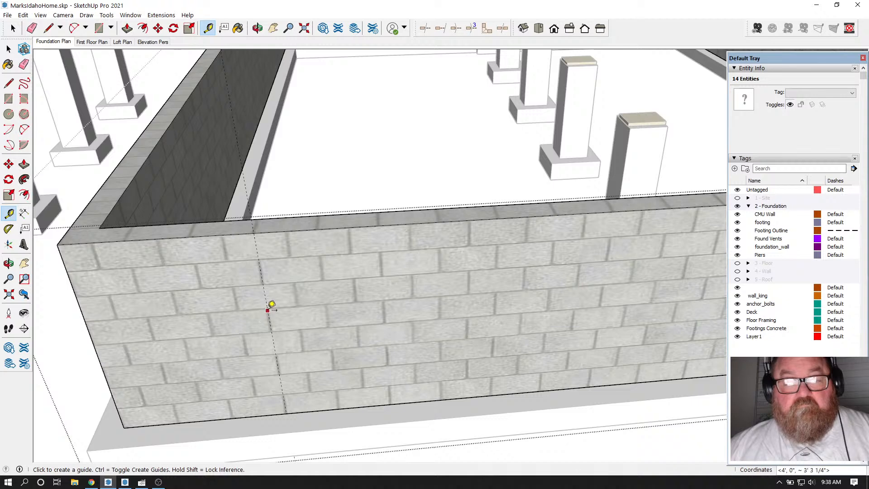
pyautogui.click(268, 309)
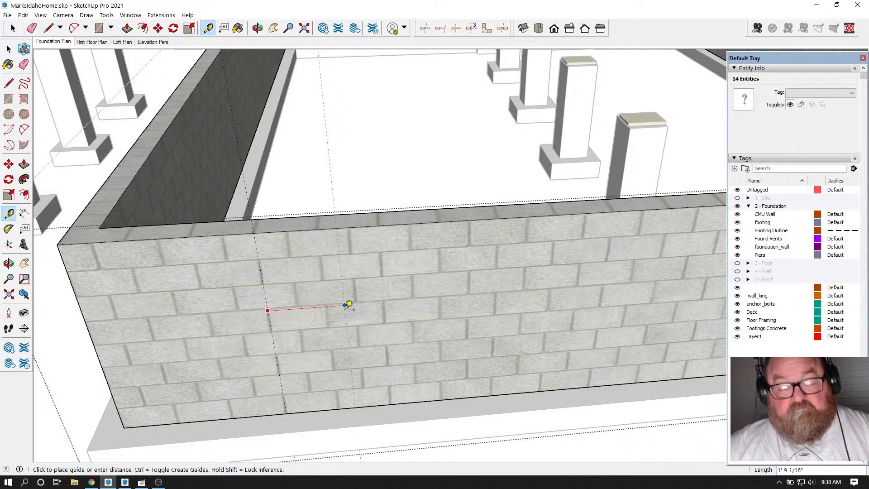
pyautogui.press('Return')
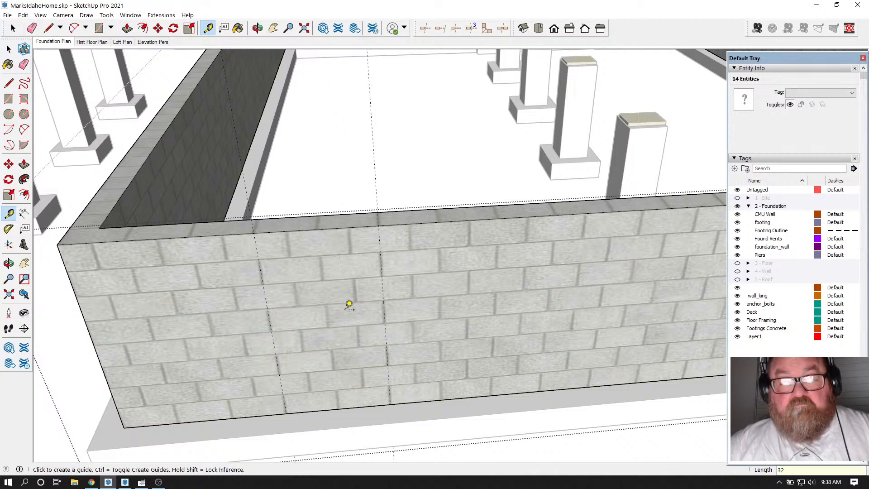
# Step: Add a guide 8 inches beyond the 32-inch guide, and erase the 32-inch guide
pyautogui.click(380, 244)
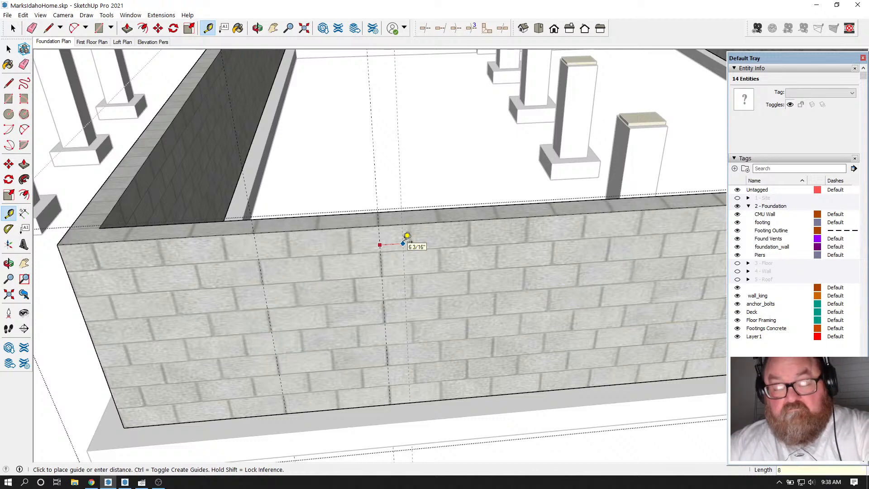
pyautogui.press('Return')
pyautogui.press('space')
pyautogui.press('e')
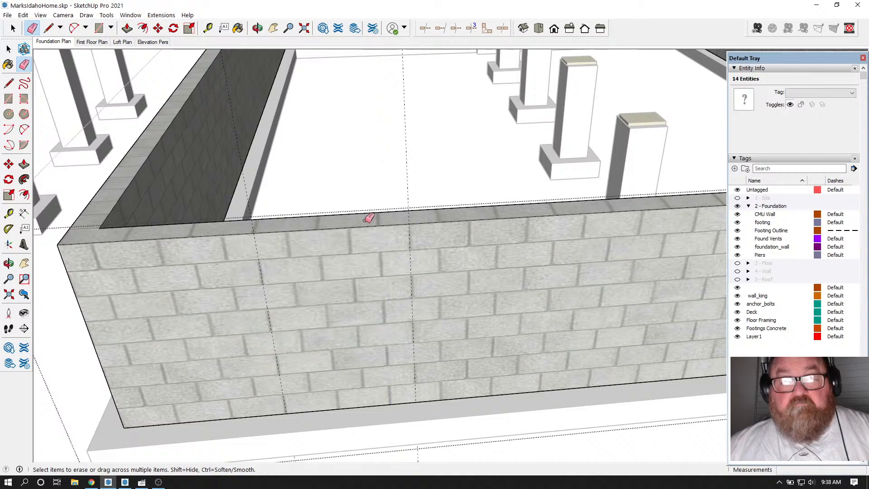
pyautogui.scroll(2, 257, 249)
pyautogui.scroll(-1, 266, 206)
# Step: Outline an opening 56 inches deep from the wall's upper edge between the two guides on the front wall face
pyautogui.click(13, 29)
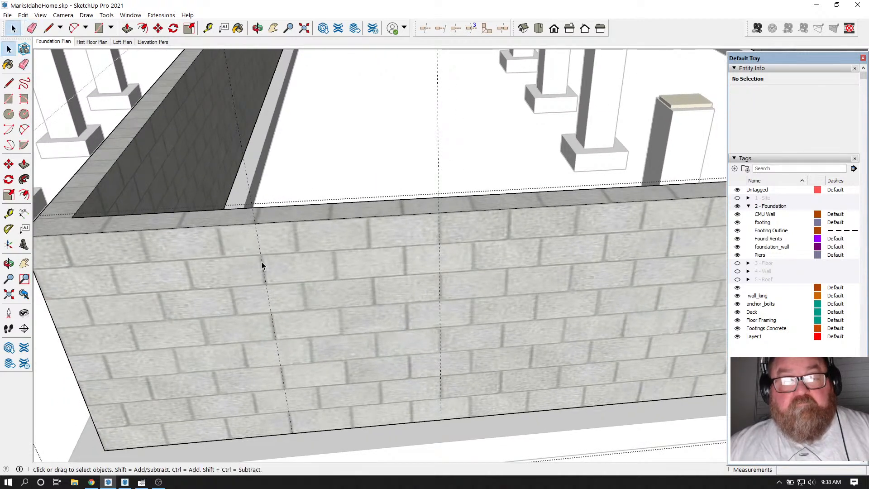
pyautogui.click(320, 240)
pyautogui.click(48, 28)
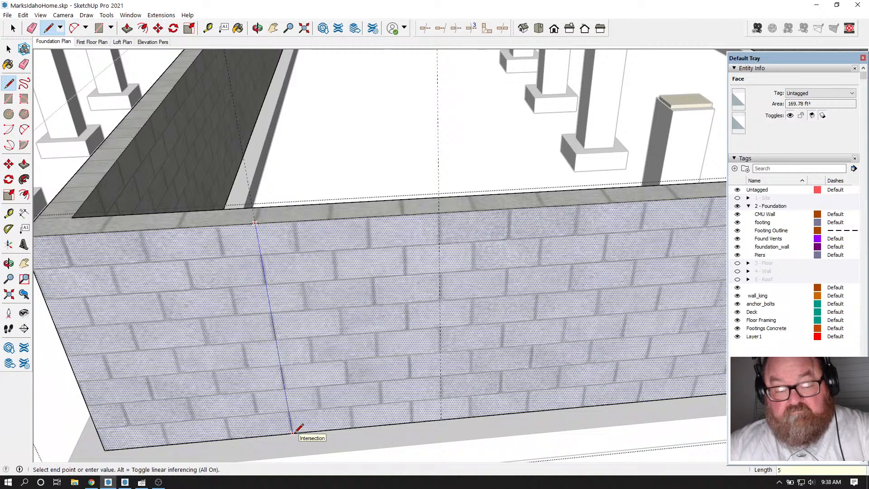
pyautogui.write('6')
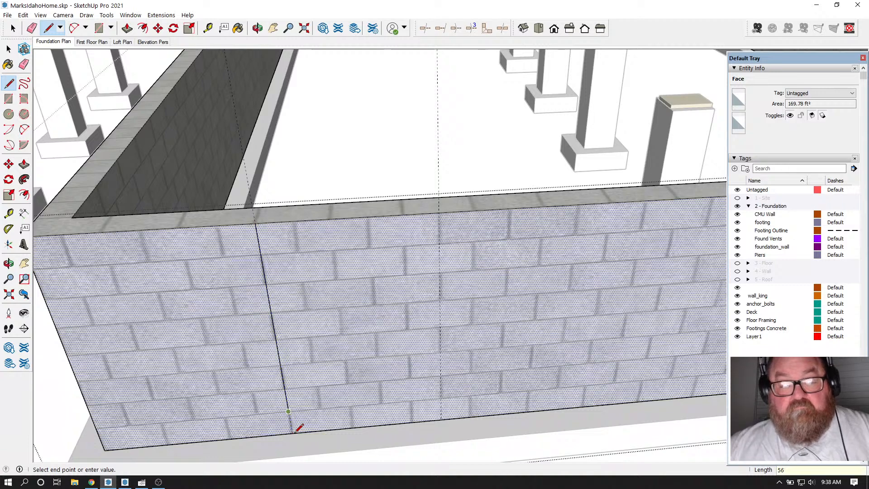
pyautogui.click(440, 398)
pyautogui.click(439, 218)
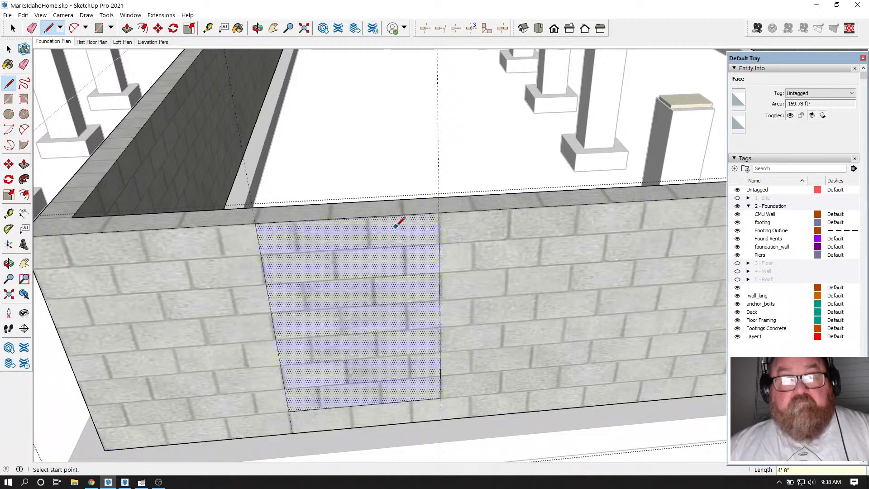
# Step: Push the outlined face 7 5/8 inches through the front wall to cut out the opening
pyautogui.press('p')
pyautogui.click(297, 312)
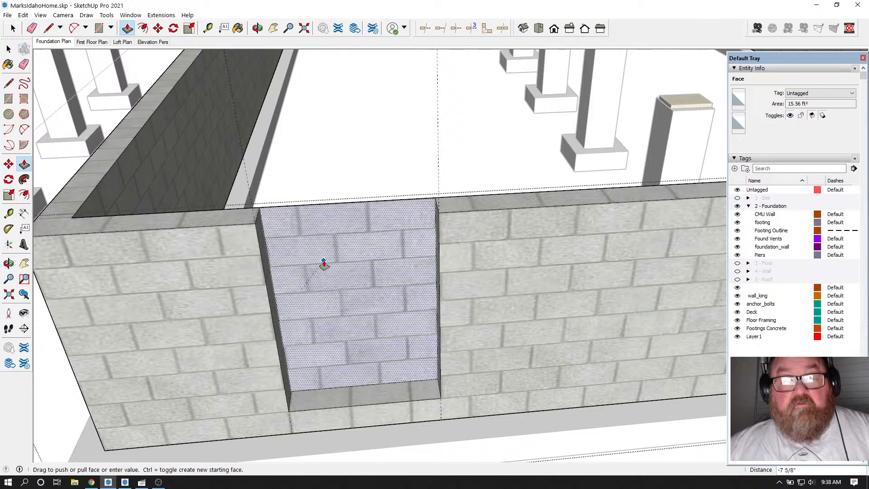
pyautogui.click(327, 260)
pyautogui.scroll(-2, 375, 304)
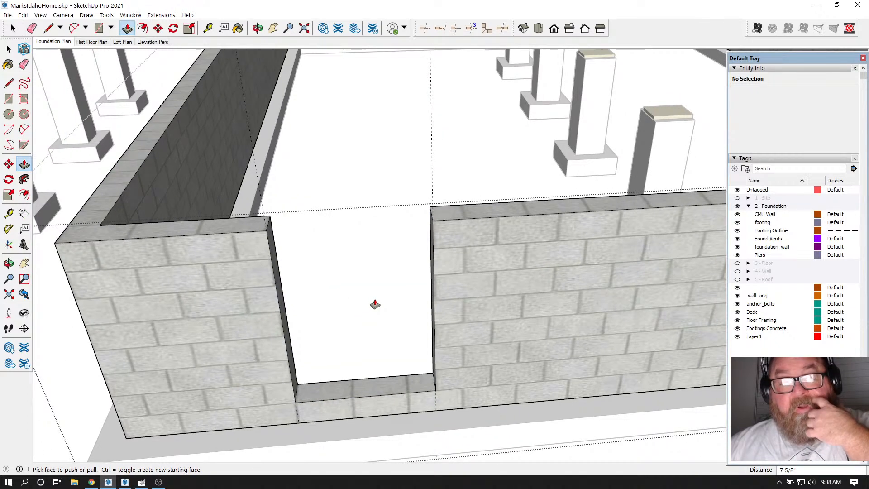
# Step: Erase the two vertical guides beside the new opening in the front wall
pyautogui.click(28, 28)
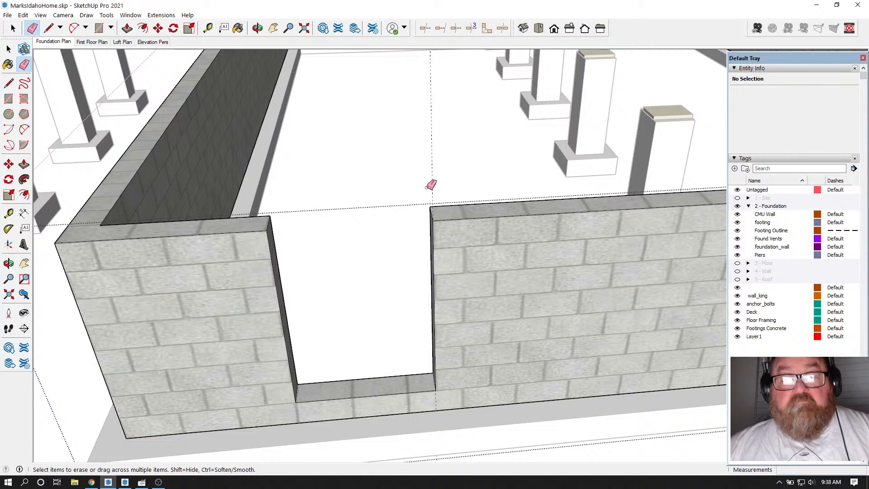
pyautogui.scroll(-6, 372, 259)
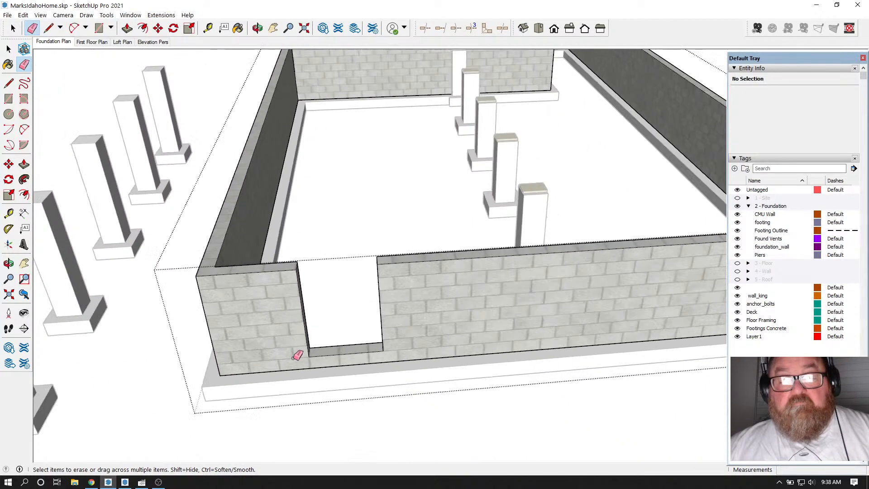
# Step: Copy the front wall's foundation vent with its opening edges about 5' 8 3/8" inward, onto the open area inside the foundation
pyautogui.click(258, 28)
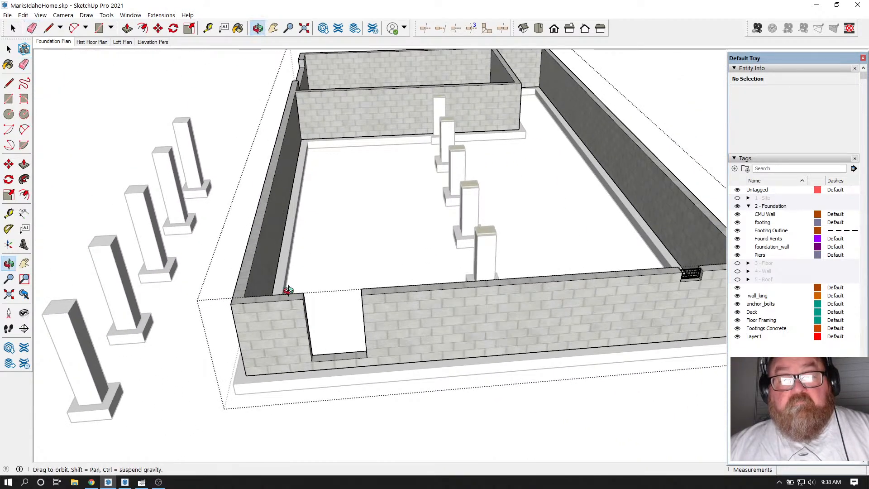
pyautogui.moveTo(254, 218); pyautogui.dragTo(445, 307)
pyautogui.moveTo(245, 304); pyautogui.dragTo(225, 306)
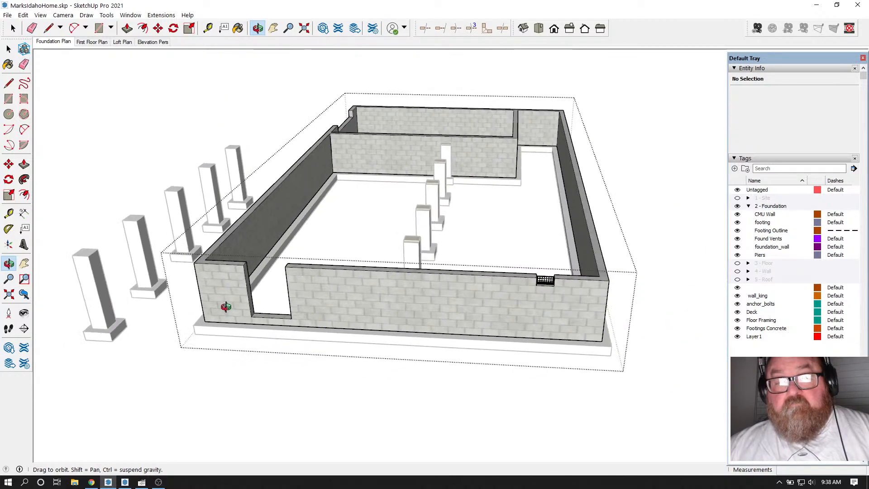
pyautogui.moveTo(508, 306); pyautogui.dragTo(271, 276)
pyautogui.scroll(5, 242, 248)
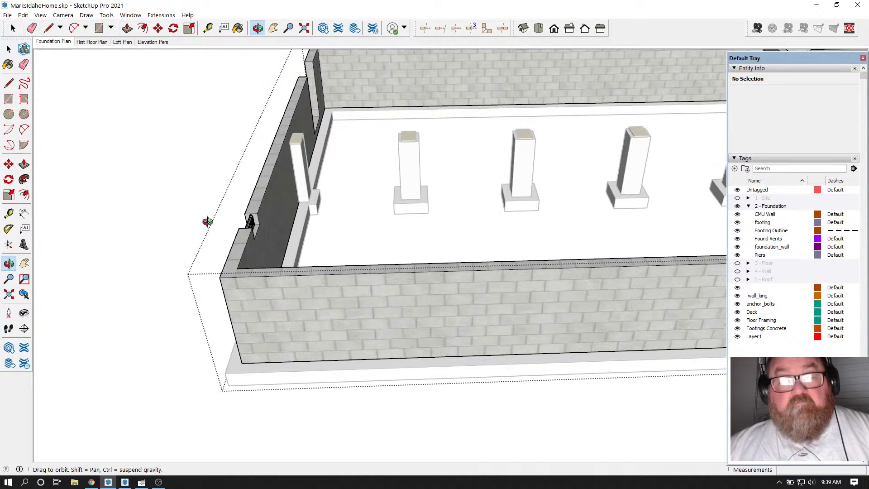
pyautogui.click(14, 29)
pyautogui.scroll(2, 212, 206)
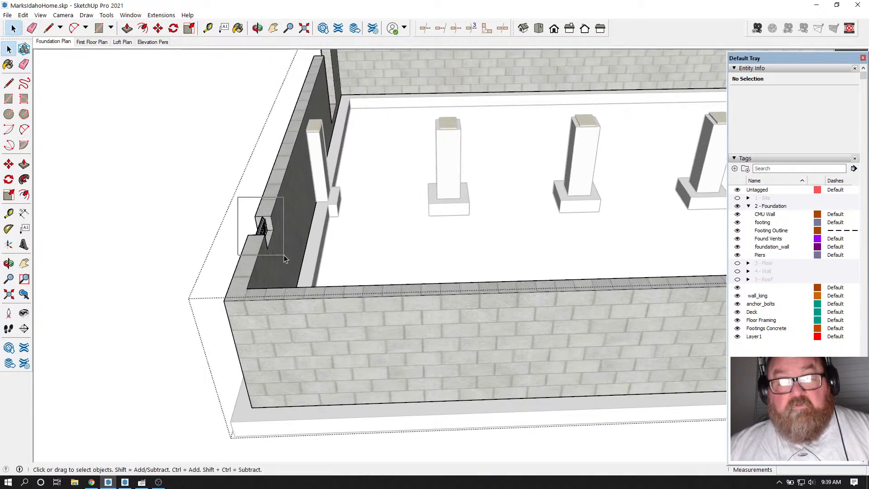
pyautogui.click(158, 28)
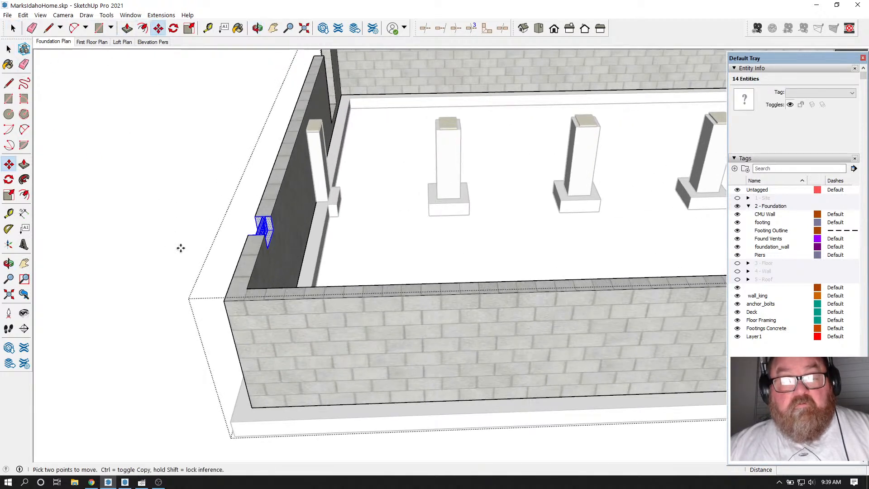
pyautogui.press('ctrl')
pyautogui.click(262, 232)
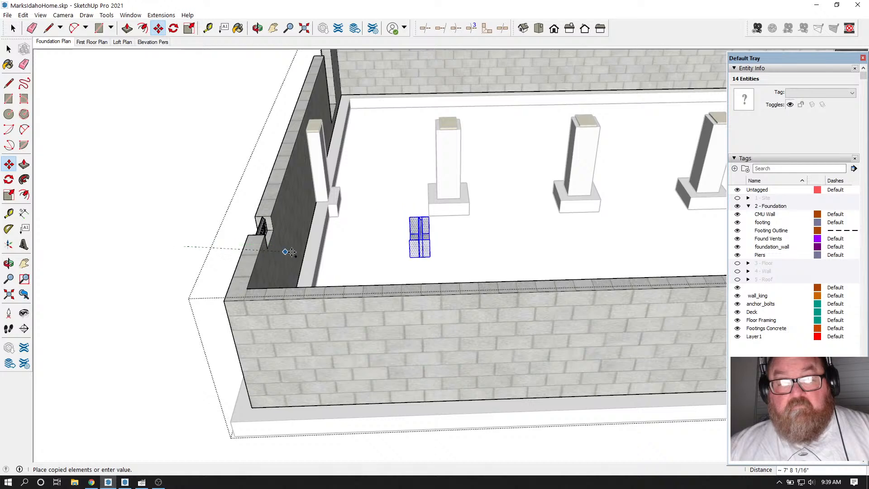
pyautogui.click(292, 248)
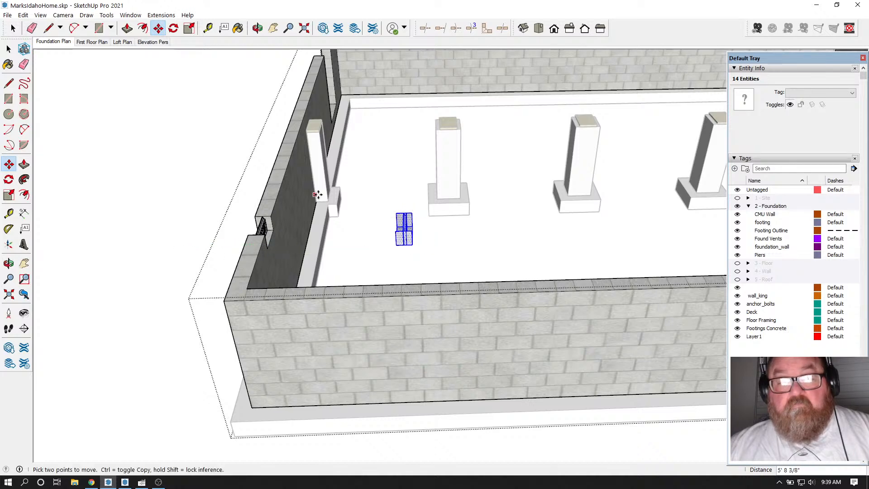
# Step: Rotate the copied vent 90 degrees in the horizontal plane so that it runs parallel to the adjoining long wall
pyautogui.click(173, 28)
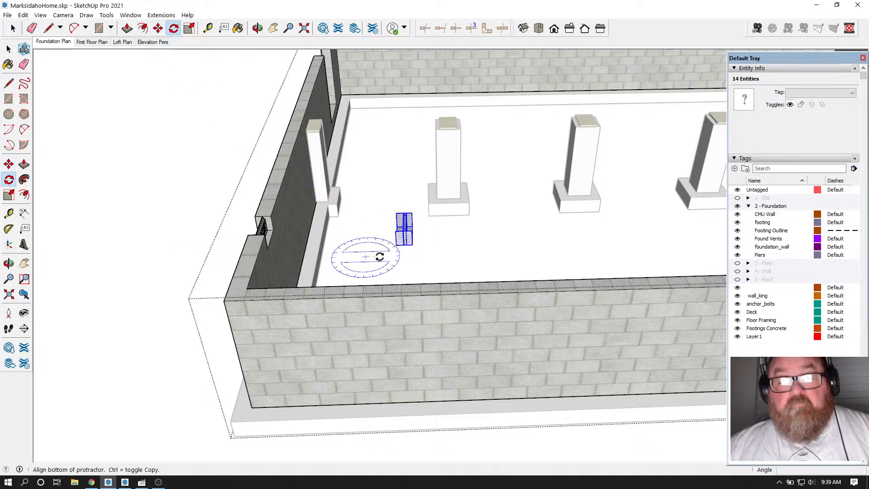
pyautogui.click(385, 233)
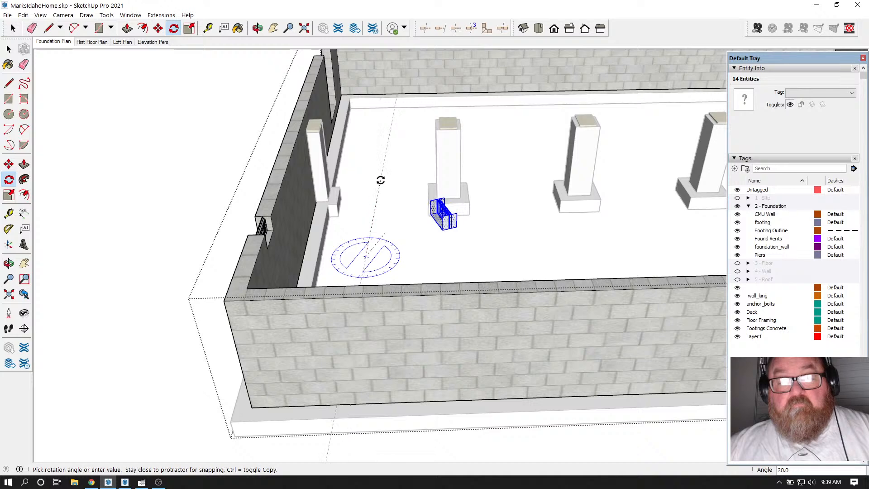
pyautogui.press('Escape')
pyautogui.click(416, 264)
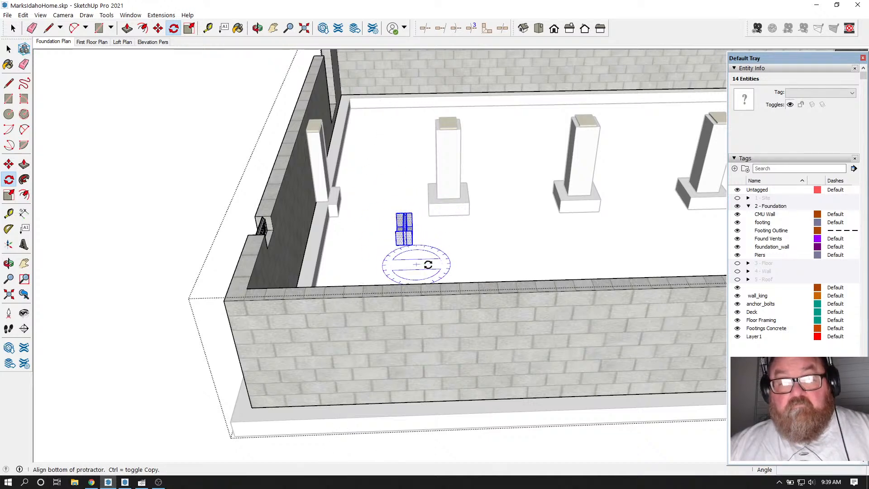
pyautogui.click(427, 263)
pyautogui.write('9')
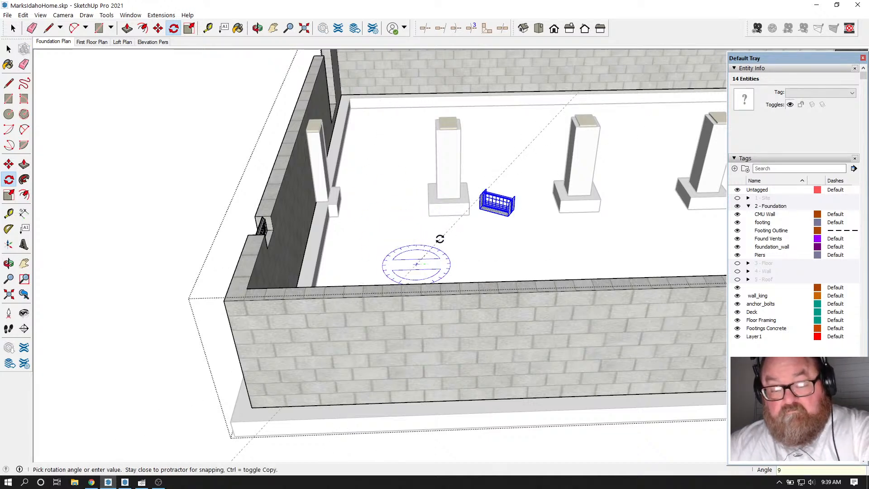
pyautogui.write('0')
pyautogui.press('Return')
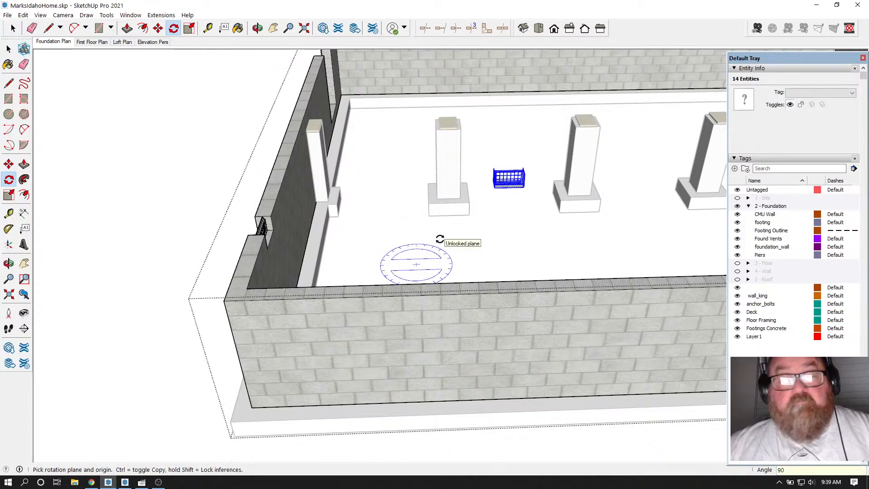
# Step: Place a vertical guide on the long wall's outer face, 48 inches from the corner nearest the existing vent
pyautogui.click(158, 28)
pyautogui.click(208, 28)
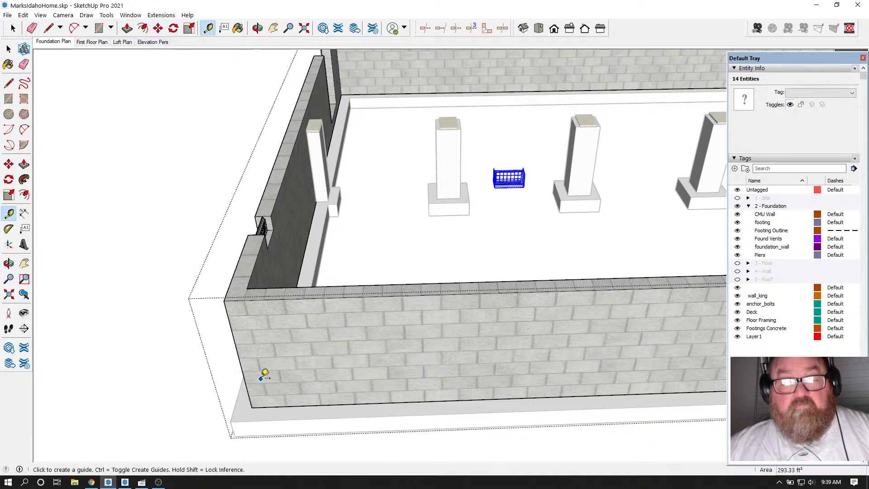
pyautogui.click(241, 350)
pyautogui.press('Escape')
pyautogui.click(234, 341)
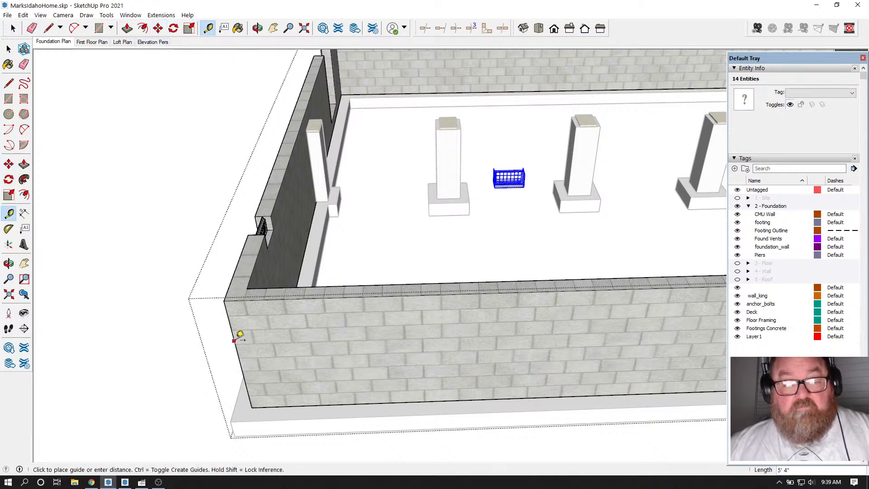
pyautogui.press('Return')
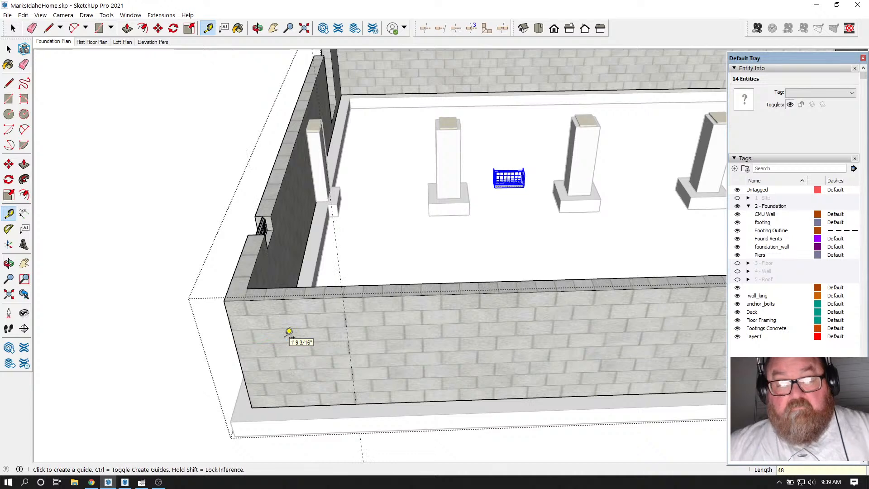
# Step: Move the rotated vent copy into the long wall, aligning its outer corner with the 48-inch guide at the wall's upper edge
pyautogui.click(157, 28)
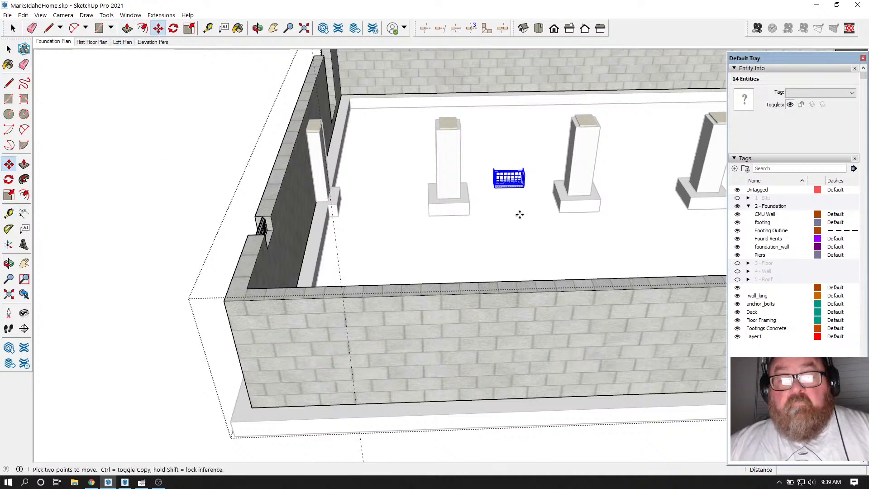
pyautogui.scroll(4, 497, 190)
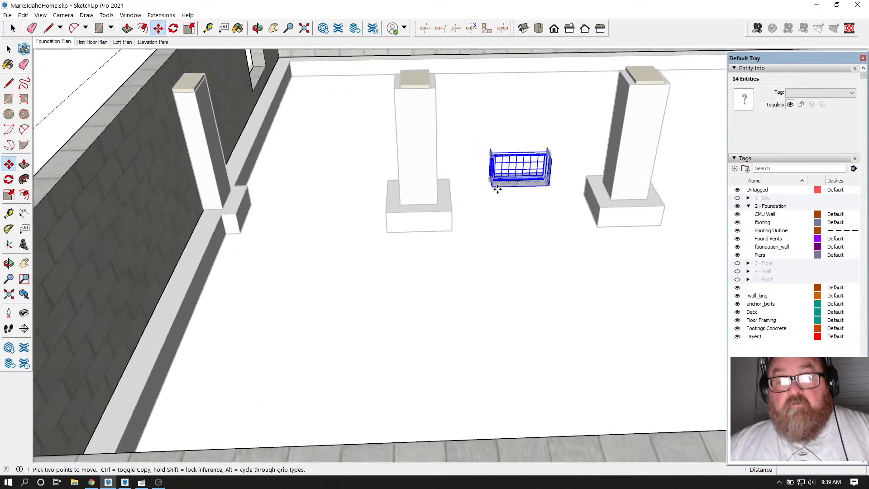
pyautogui.click(493, 188)
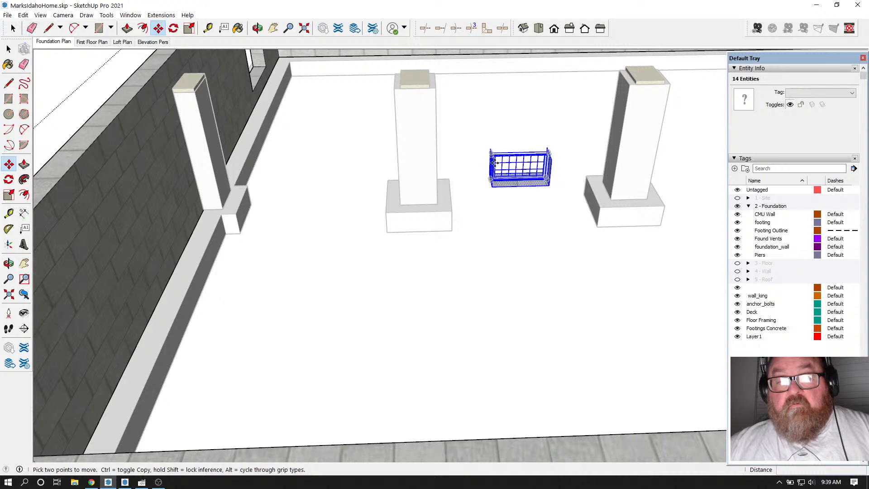
pyautogui.scroll(-3, 498, 203)
pyautogui.scroll(5, 369, 297)
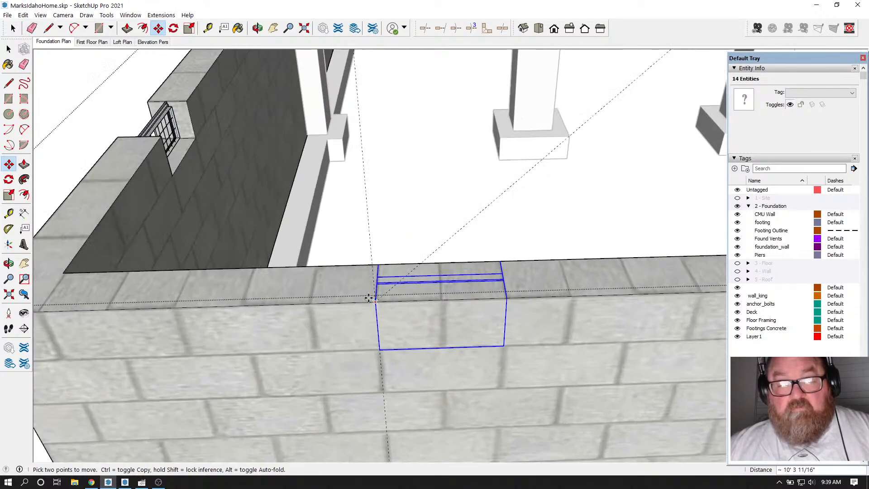
pyautogui.click(377, 299)
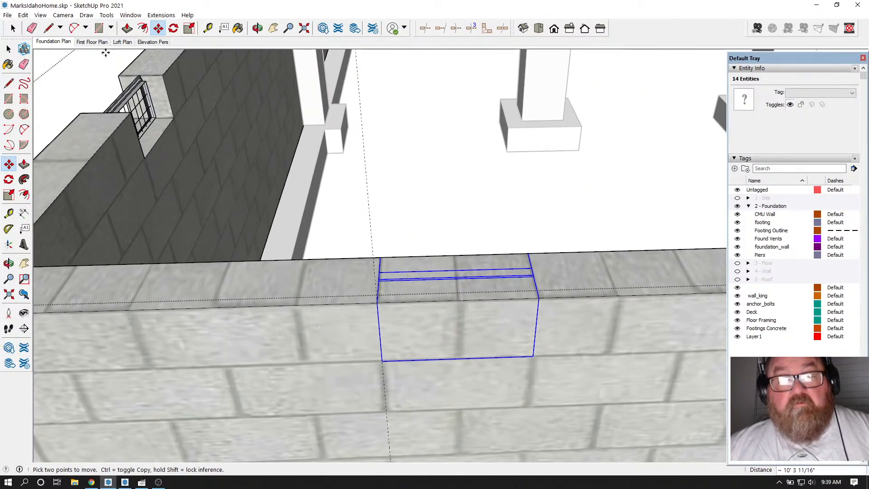
# Step: Push the vent's outlined face 7 5/8 inches through the long wall to open the vent
pyautogui.click(13, 28)
pyautogui.click(463, 340)
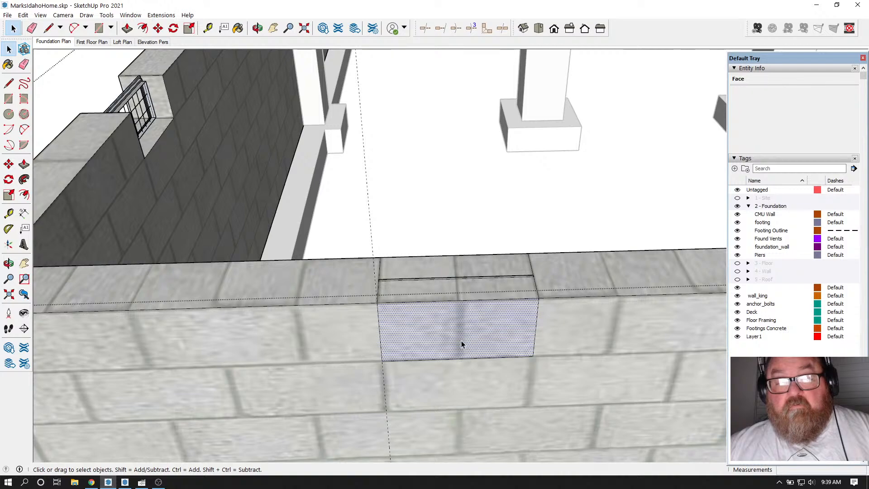
pyautogui.press('p')
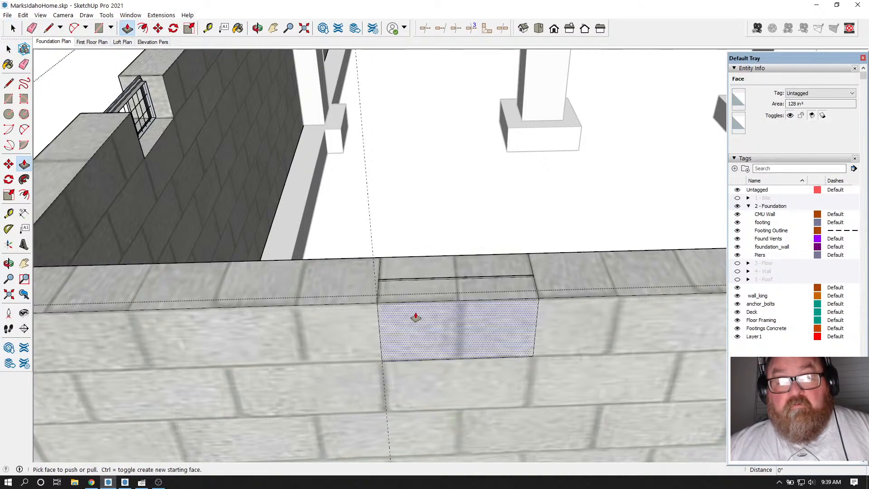
pyautogui.click(415, 312)
pyautogui.click(424, 262)
# Step: Place a vertical guide on the long wall's outer face, 48 inches from its far corner
pyautogui.scroll(-5, 239, 294)
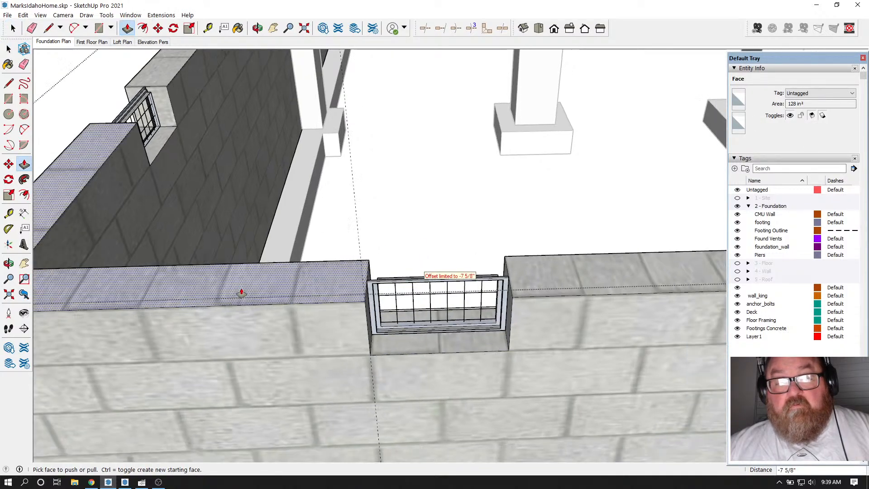
pyautogui.scroll(-6, 134, 309)
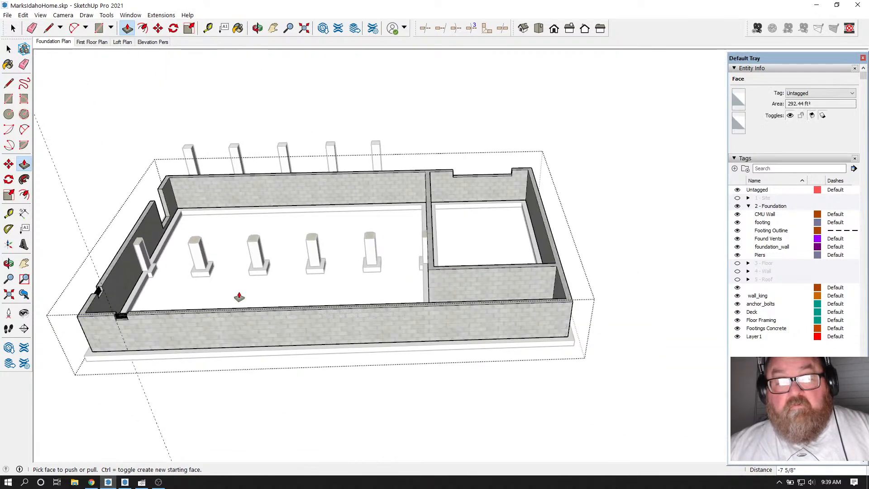
pyautogui.press('t')
pyautogui.scroll(4, 453, 281)
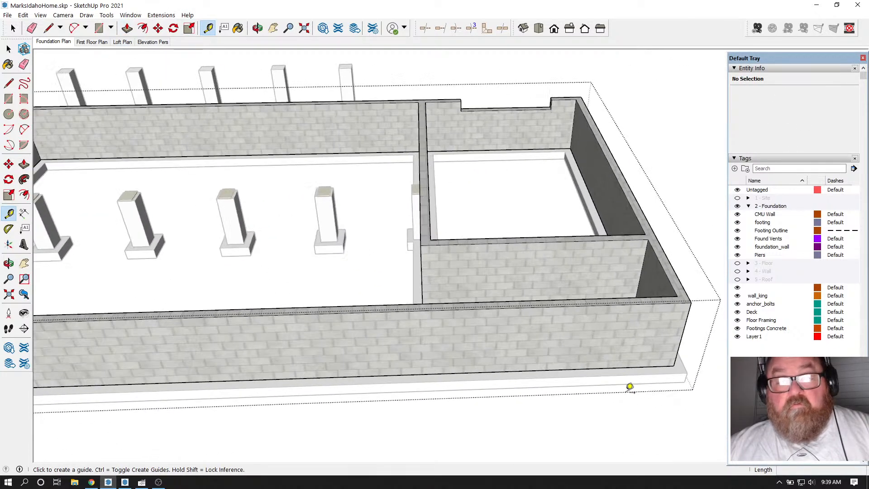
pyautogui.click(686, 325)
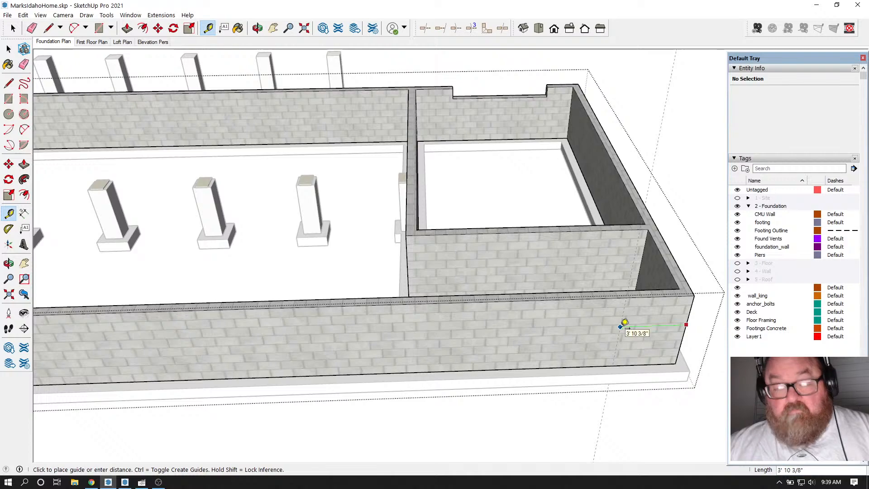
pyautogui.write('48')
pyautogui.press('Return')
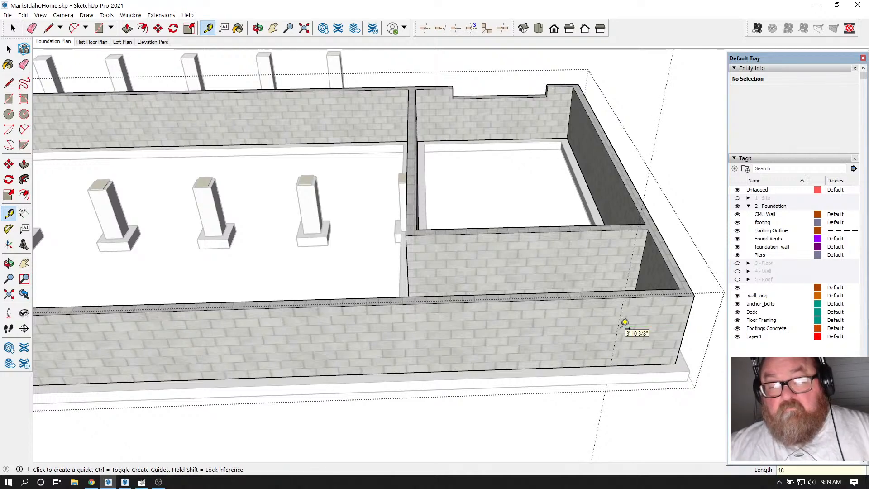
# Step: Copy the vent with its opening outline along the long wall, aligning its lower outer corner with the 48-inch guide near the far corner
pyautogui.scroll(-5, 624, 322)
pyautogui.scroll(8, 154, 307)
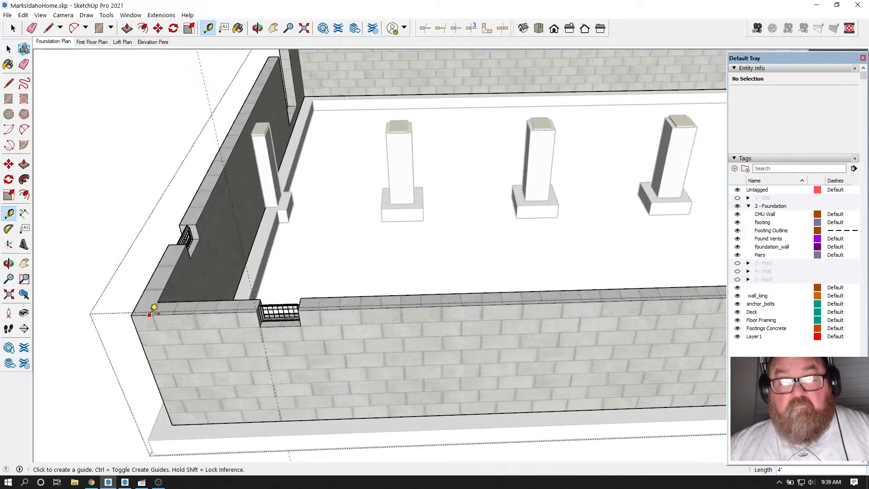
pyautogui.scroll(2, 154, 307)
pyautogui.click(9, 49)
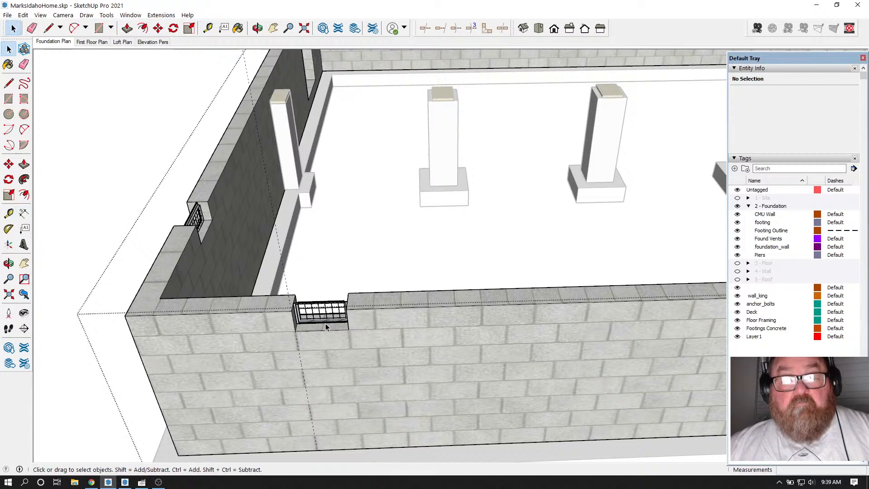
pyautogui.moveTo(279, 285); pyautogui.dragTo(375, 344)
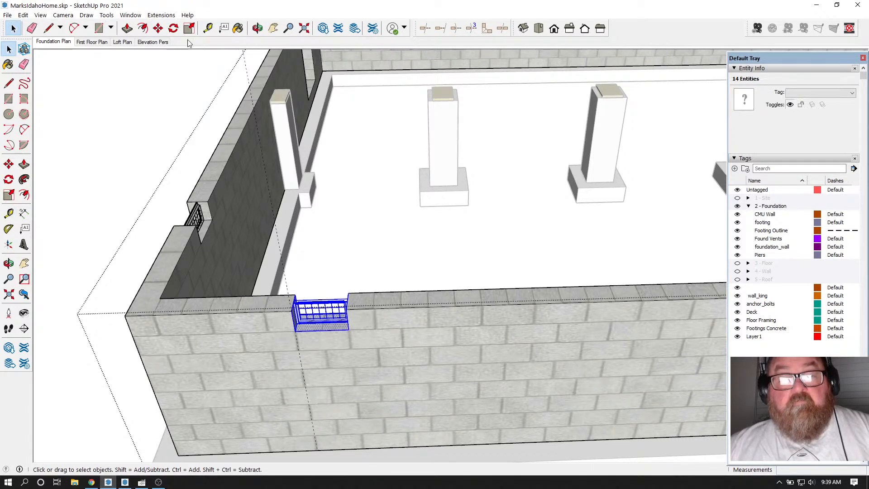
pyautogui.click(158, 28)
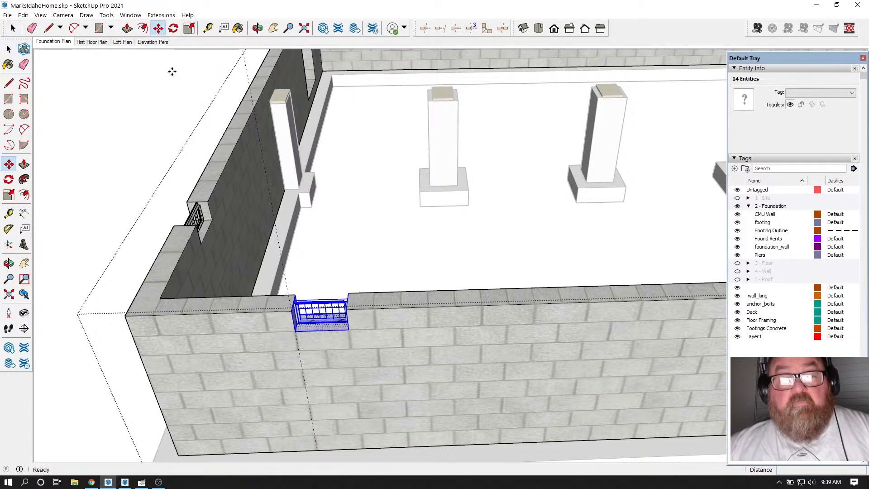
pyautogui.click(349, 330)
pyautogui.press('ctrl')
pyautogui.scroll(-6, 113, 335)
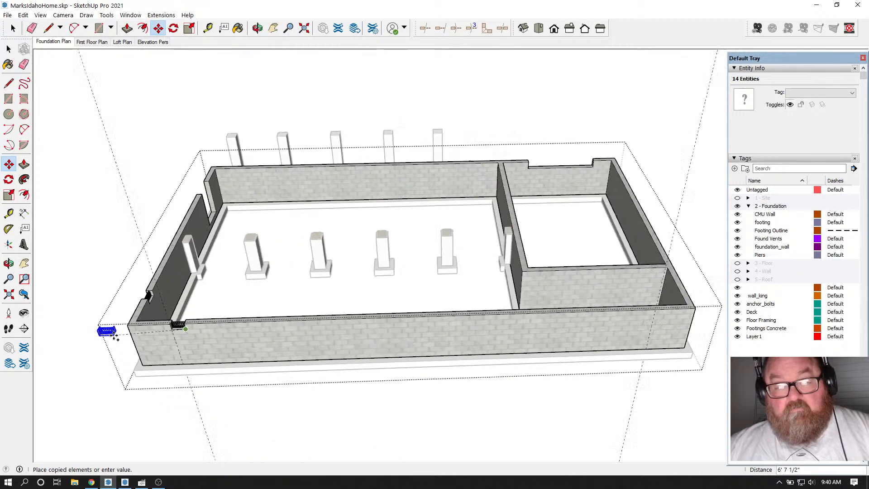
pyautogui.scroll(6, 474, 349)
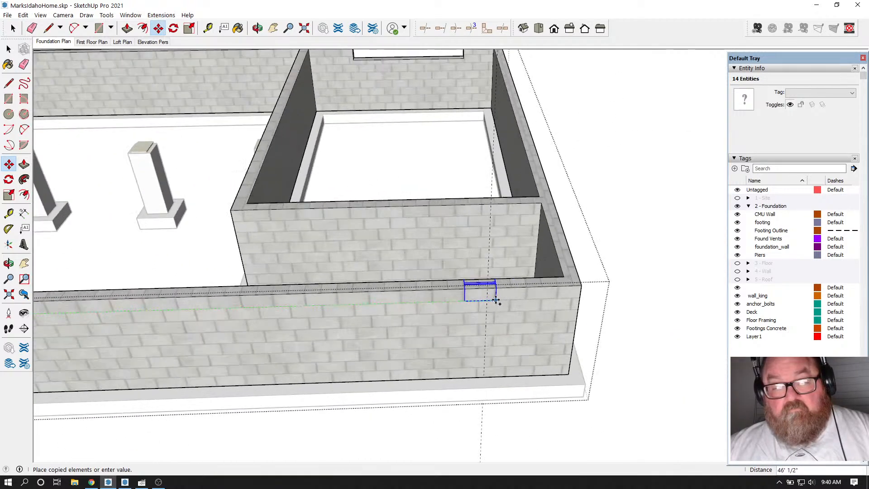
pyautogui.click(488, 299)
# Step: Push the copied vent's outlined face 7 5/8 inches through the long wall near its far corner
pyautogui.scroll(5, 485, 295)
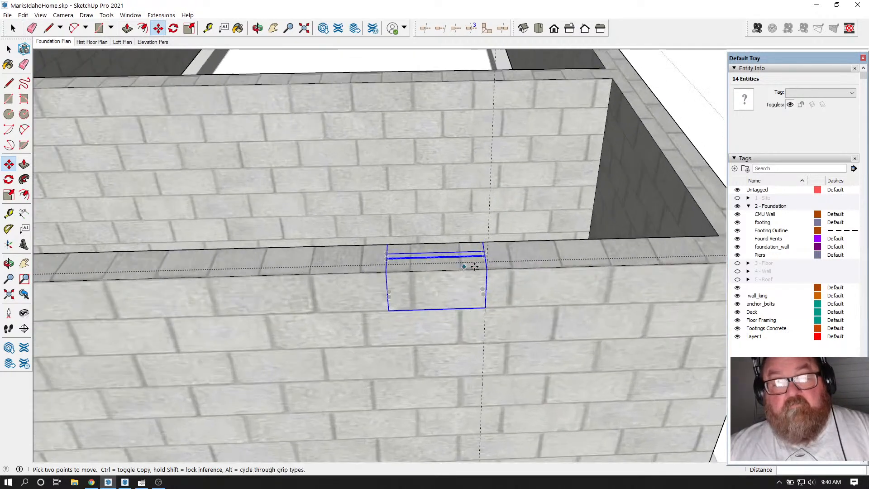
pyautogui.press('p')
pyautogui.click(428, 288)
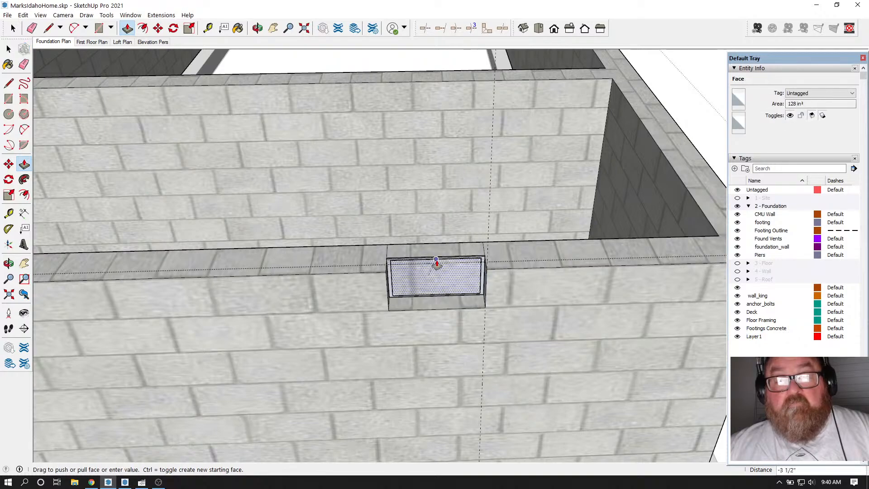
pyautogui.click(441, 249)
pyautogui.scroll(-10, 554, 326)
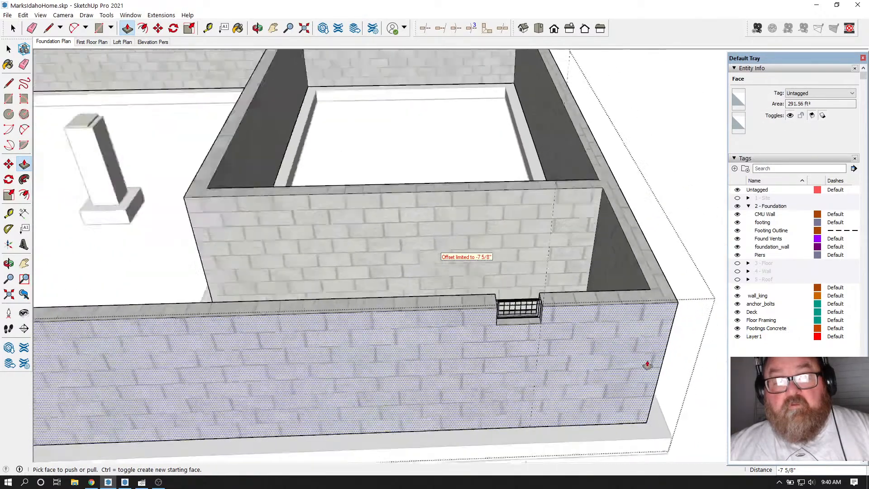
pyautogui.scroll(3, 294, 372)
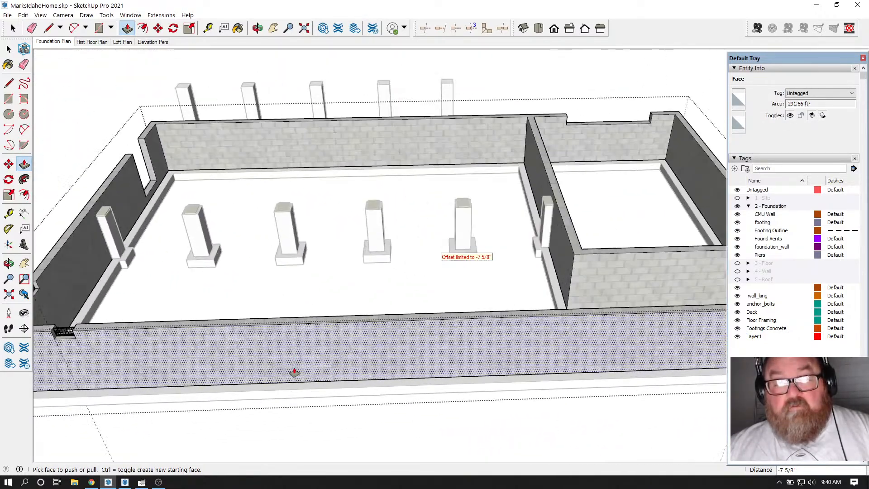
pyautogui.scroll(-2, 434, 400)
pyautogui.scroll(-1, 229, 375)
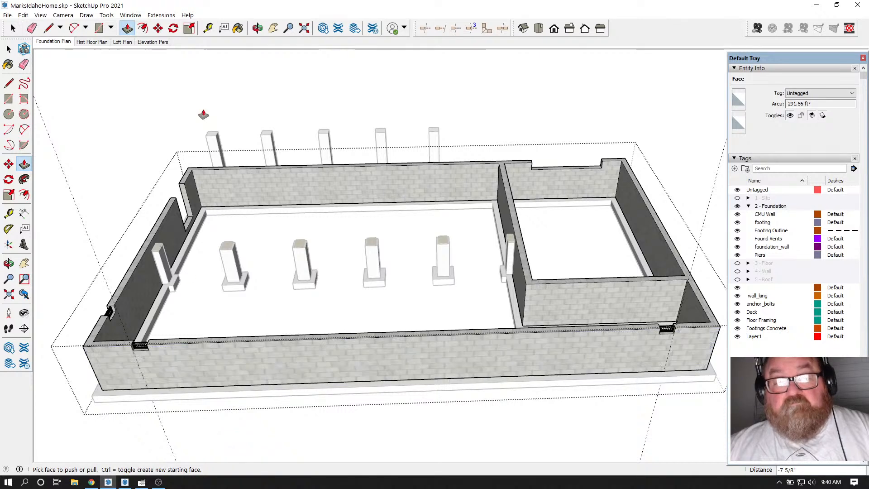
pyautogui.click(208, 28)
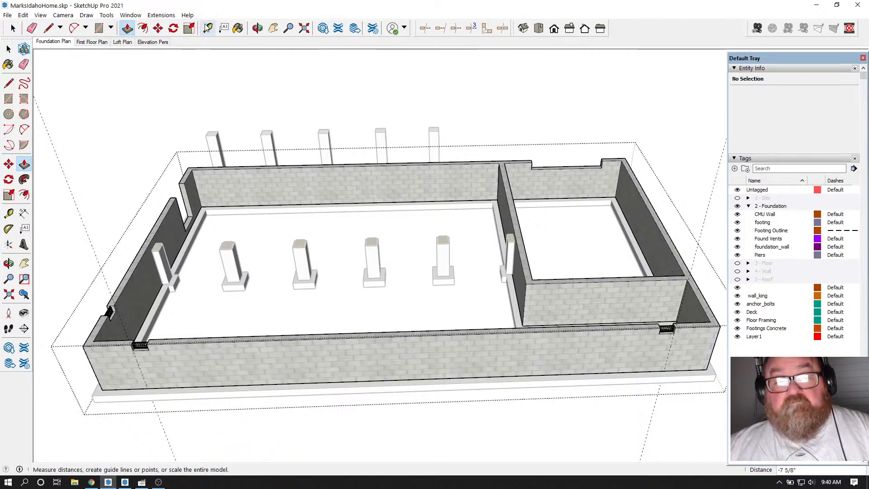
pyautogui.click(713, 348)
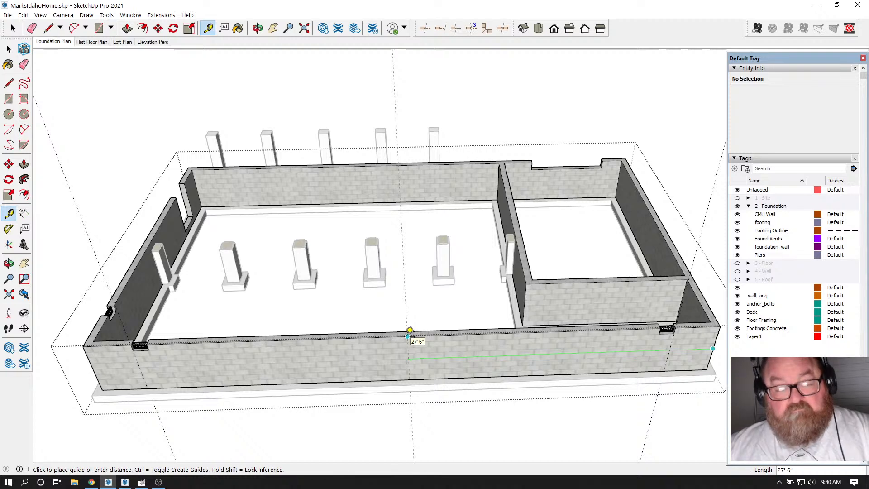
pyautogui.press('Escape')
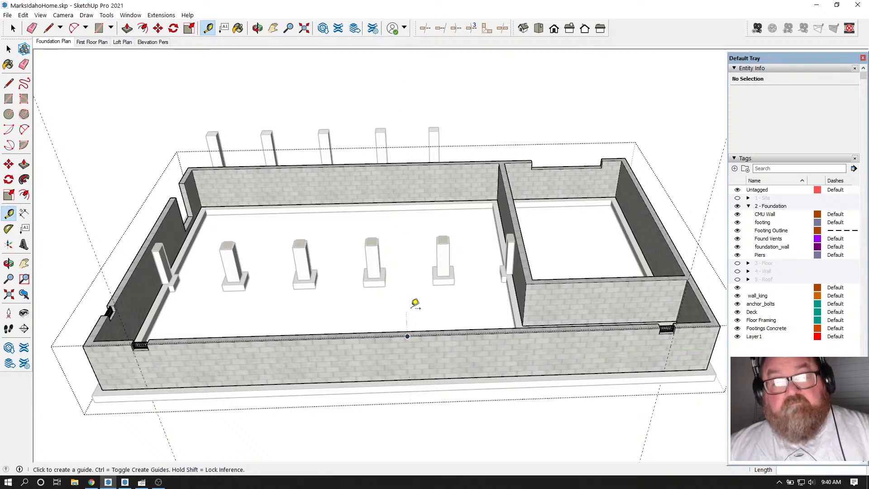
# Step: Show the 4 - Wall tag folder and its hidden tag that holds the exterior wall above the foundation
pyautogui.click(749, 271)
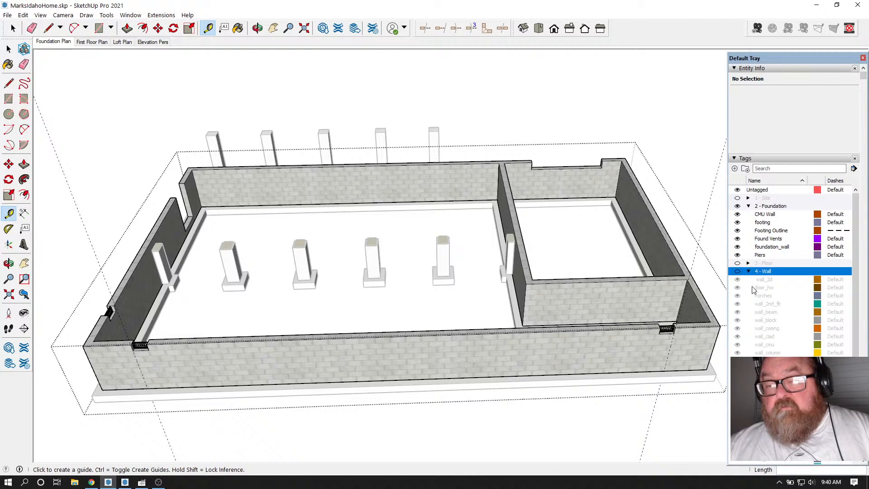
pyautogui.scroll(-3, 754, 290)
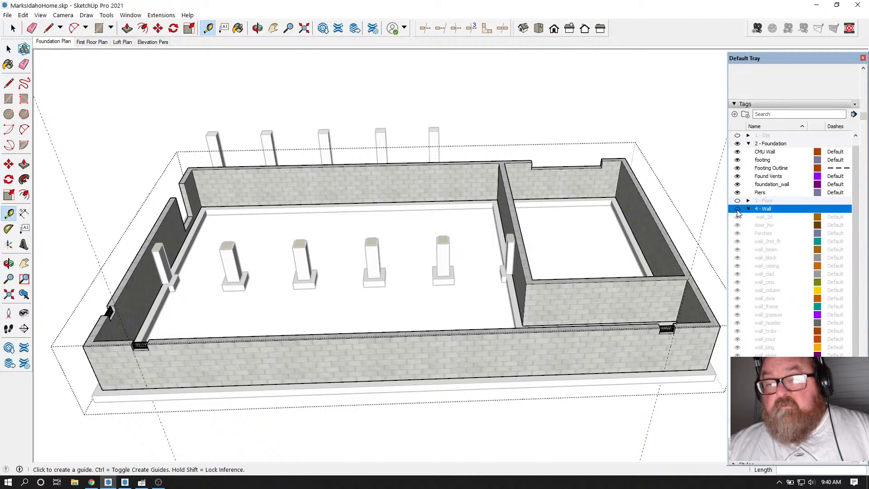
pyautogui.click(737, 209)
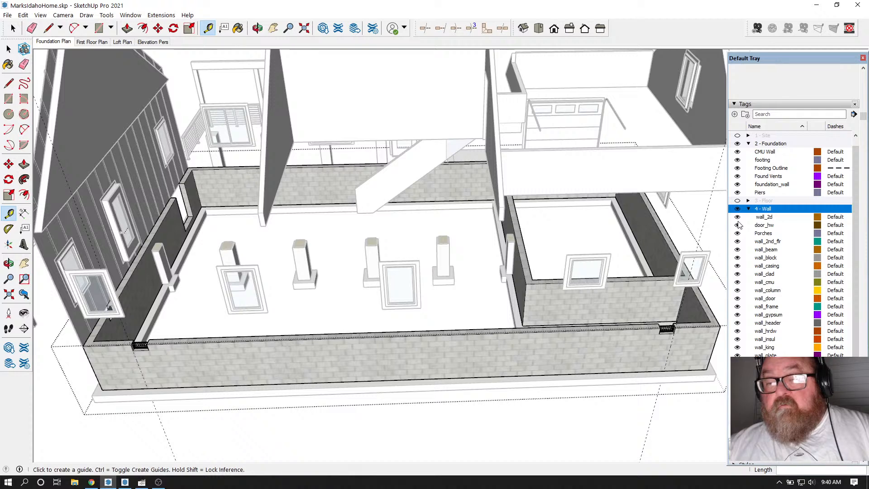
pyautogui.scroll(-3, 382, 276)
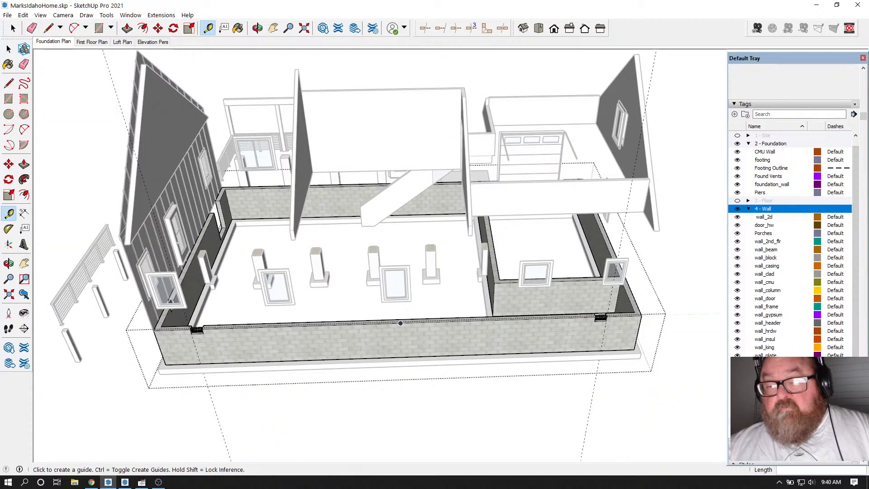
pyautogui.click(737, 371)
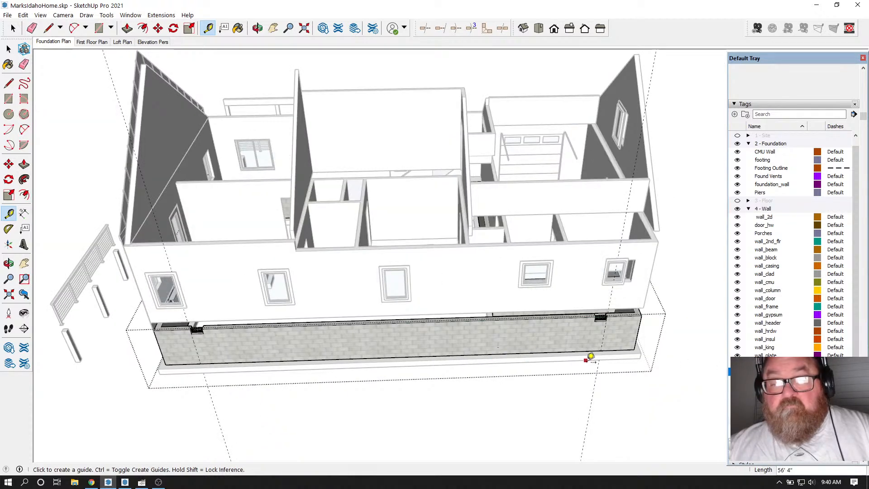
# Step: Place vertical guides 23' 6" from the far vent's guide, at the long wall's midpoint, and at the middle window's center
pyautogui.click(596, 377)
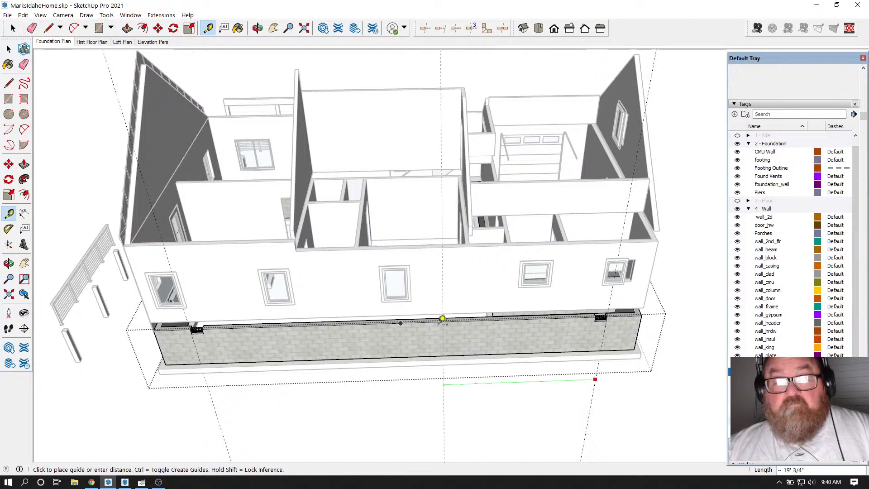
pyautogui.scroll(5, 402, 299)
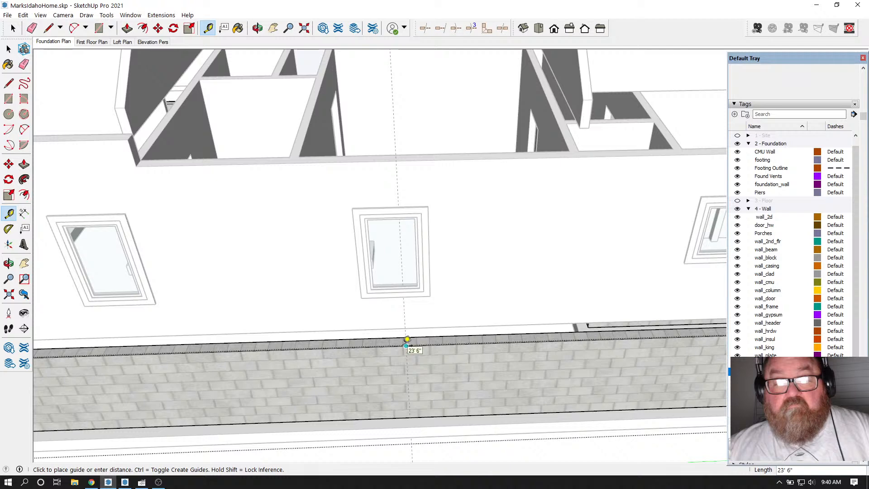
pyautogui.click(406, 339)
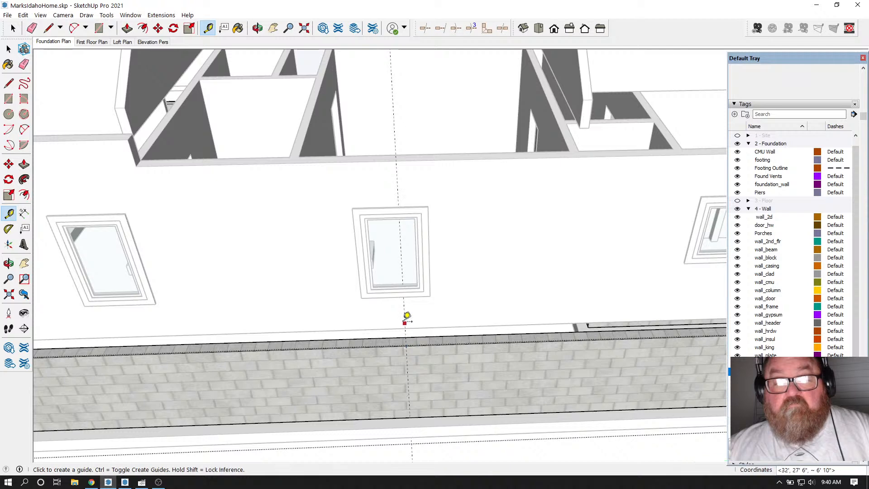
pyautogui.click(399, 293)
pyautogui.scroll(-6, 376, 344)
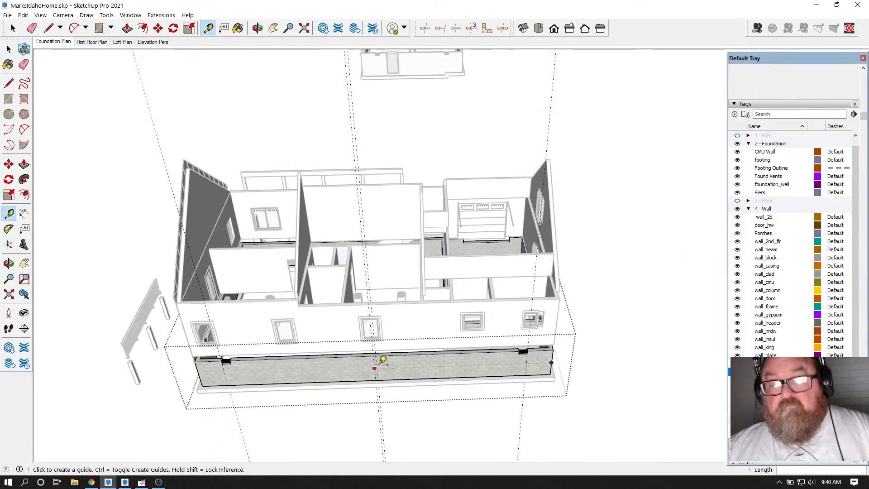
# Step: Hide the 4 - Wall tag folder so only the foundation is shown
pyautogui.click(738, 209)
pyautogui.scroll(2, 346, 412)
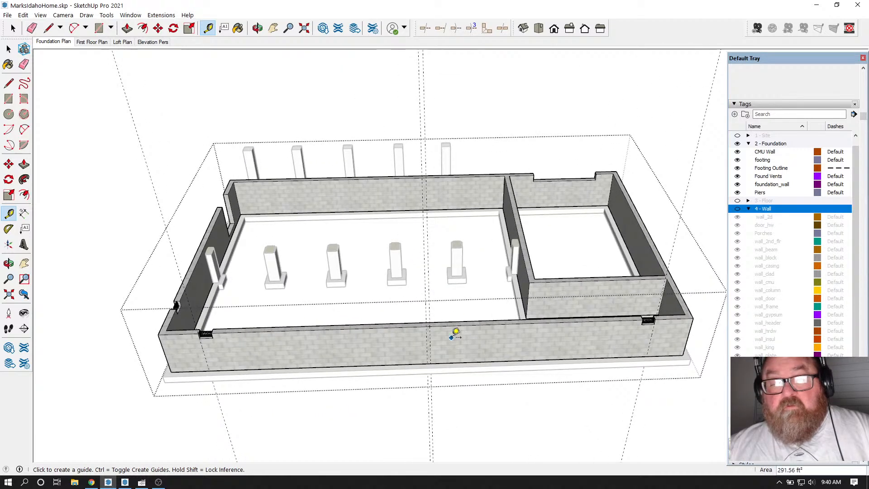
pyautogui.scroll(2, 455, 332)
pyautogui.scroll(-1, 337, 322)
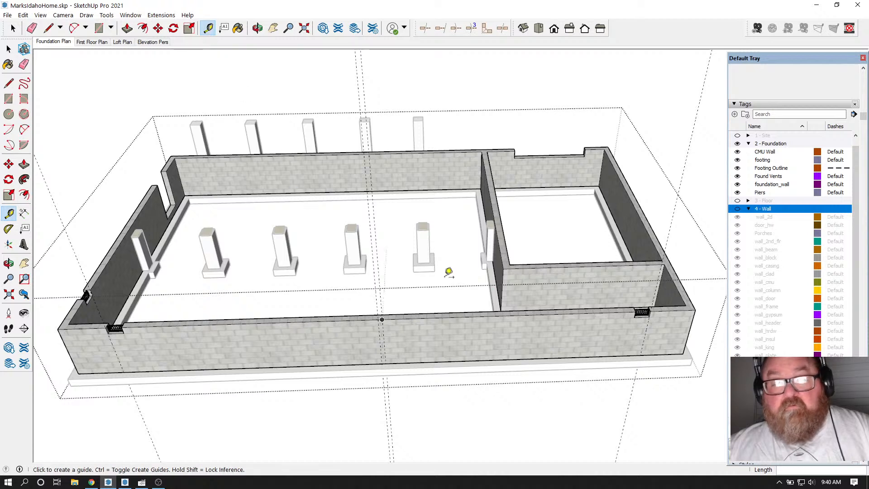
# Step: Copy the far vent with its opening outline along the long wall to a spot beside the two middle guides
pyautogui.click(13, 28)
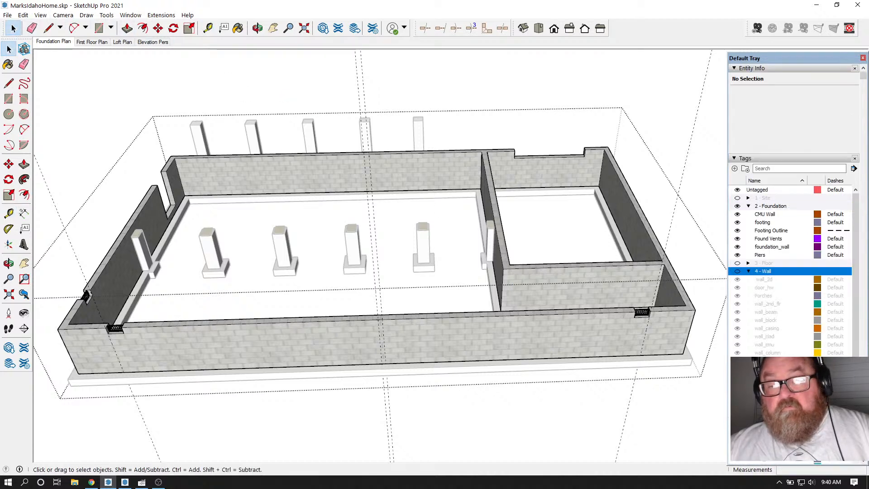
pyautogui.scroll(2, 639, 309)
pyautogui.scroll(2, 639, 309)
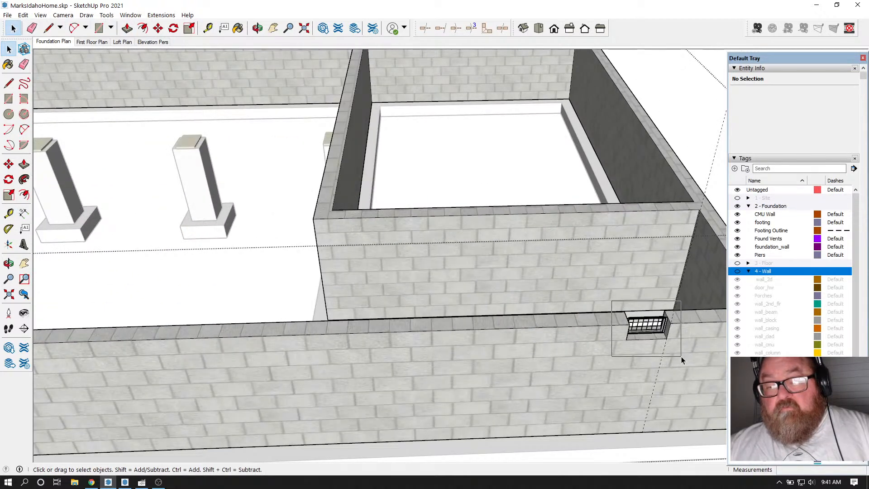
pyautogui.moveTo(681, 356); pyautogui.dragTo(681, 357)
pyautogui.press('m')
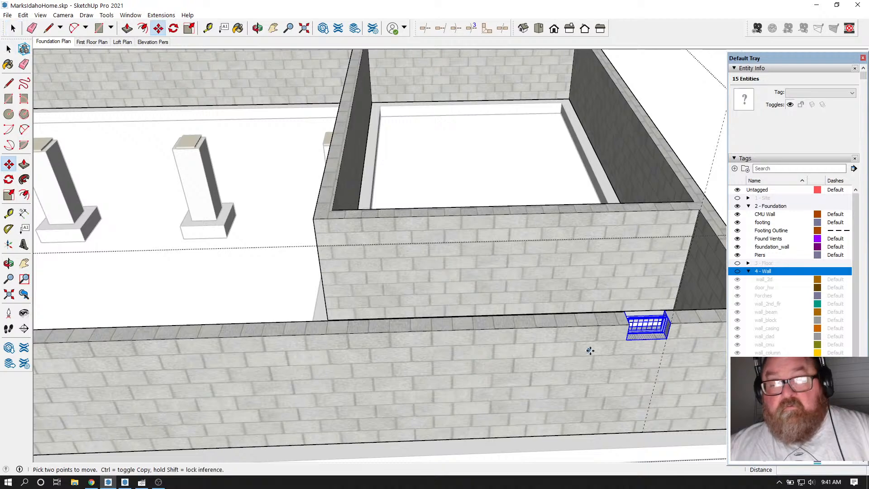
pyautogui.click(624, 343)
pyautogui.press('ctrl')
pyautogui.scroll(-5, 636, 316)
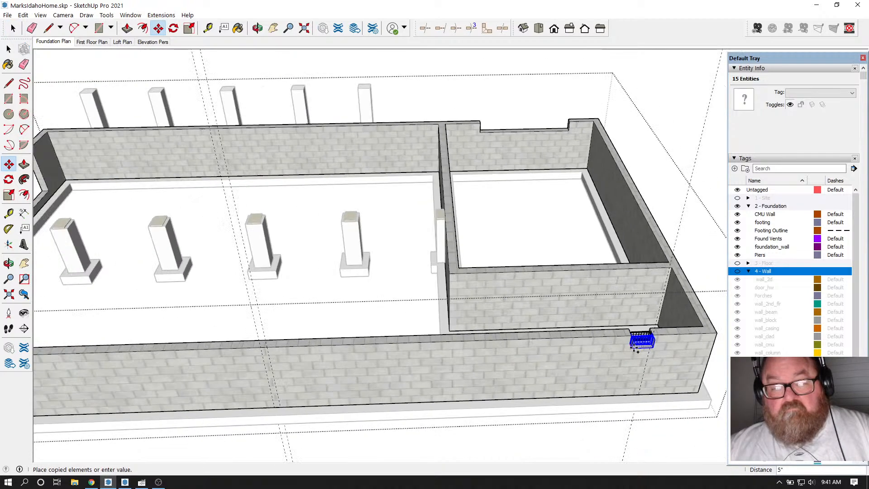
pyautogui.scroll(2, 414, 353)
pyautogui.scroll(3, 414, 353)
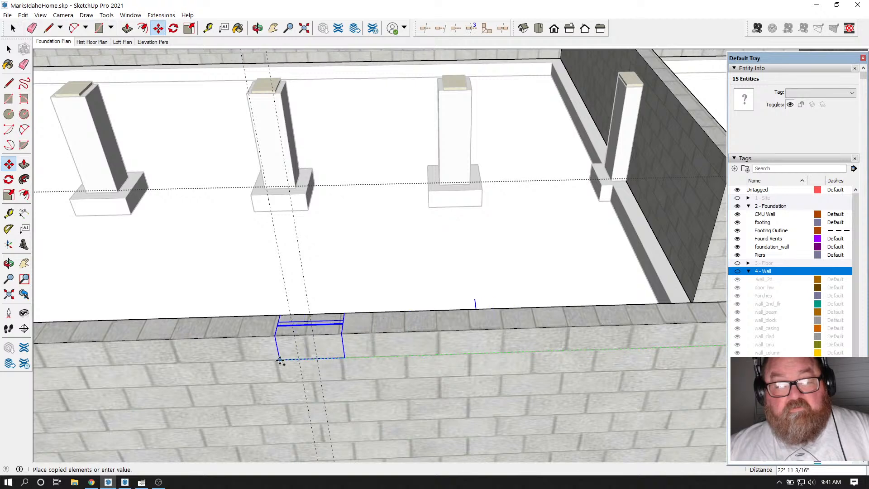
pyautogui.click(345, 358)
# Step: Try to align the middle vent copy with the window-center guide, first by its lower edge's midpoint, then by its lower corner
pyautogui.click(376, 357)
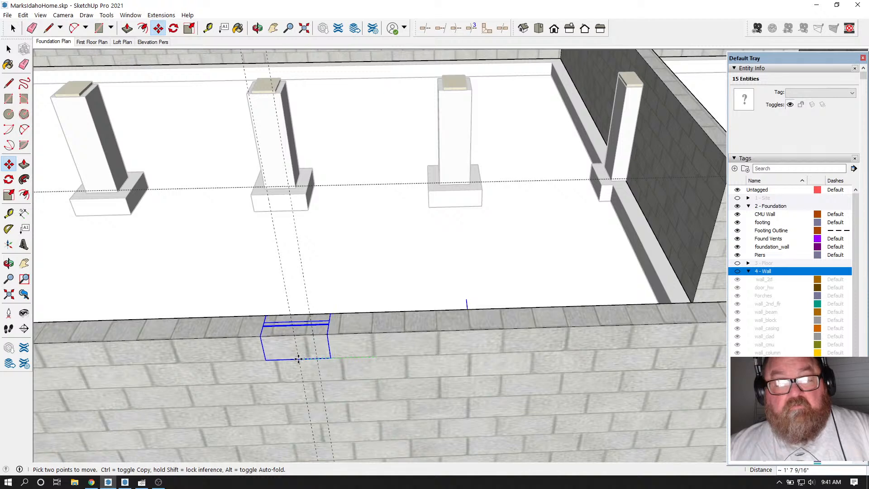
pyautogui.scroll(4, 299, 359)
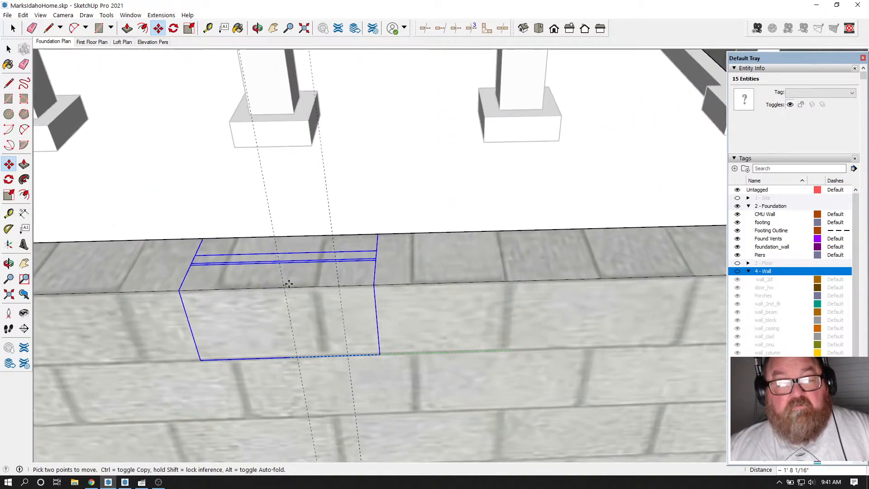
pyautogui.click(518, 288)
pyautogui.click(430, 346)
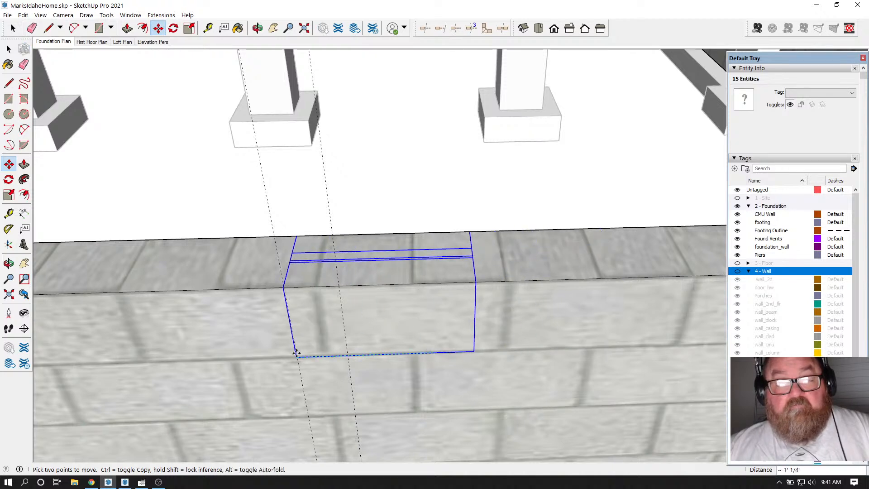
pyautogui.press('Escape')
pyautogui.scroll(-7, 462, 343)
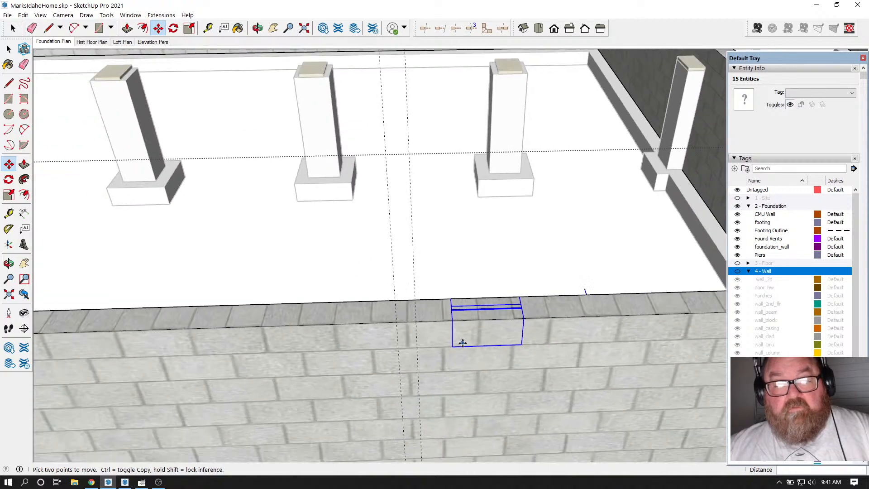
pyautogui.scroll(-8, 398, 336)
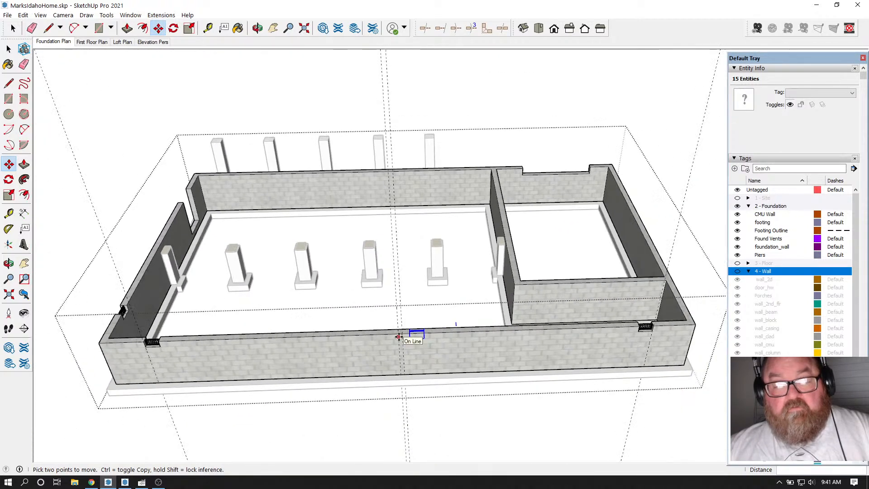
# Step: Delete all guides and place a new vertical guide about 26' 10" along the long wall from its corner beside the small room
pyautogui.click(23, 15)
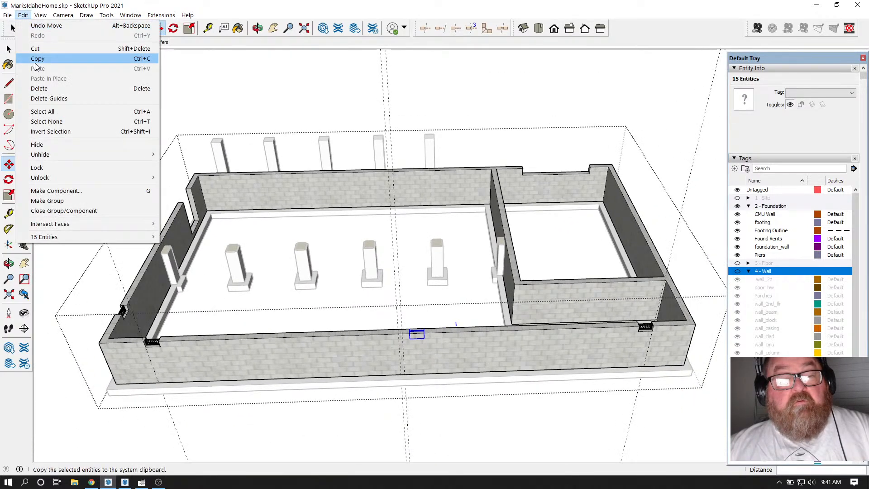
pyautogui.click(45, 97)
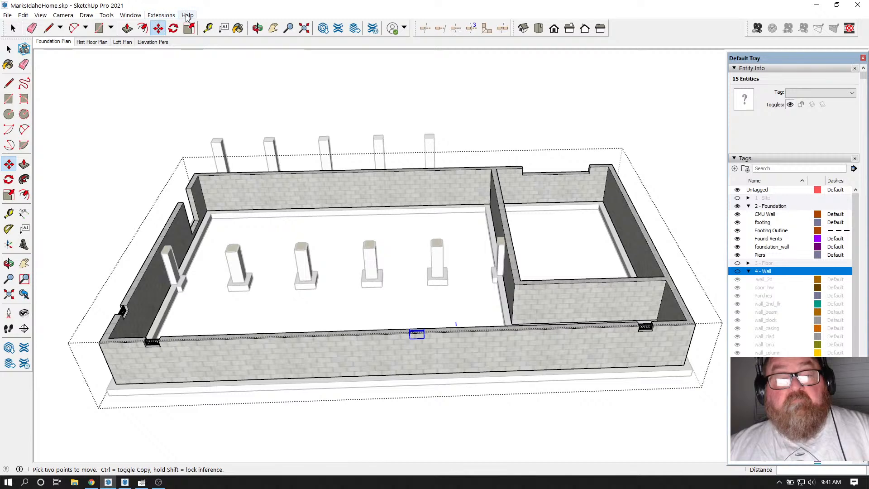
pyautogui.click(207, 28)
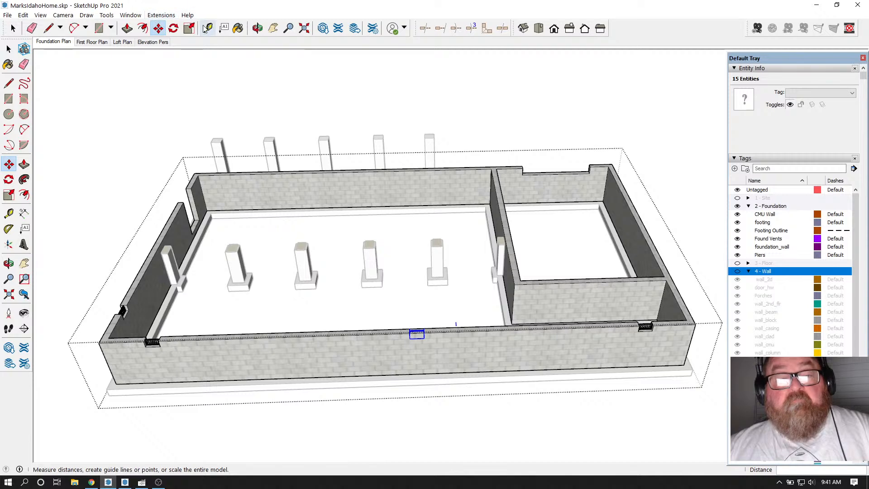
pyautogui.click(694, 334)
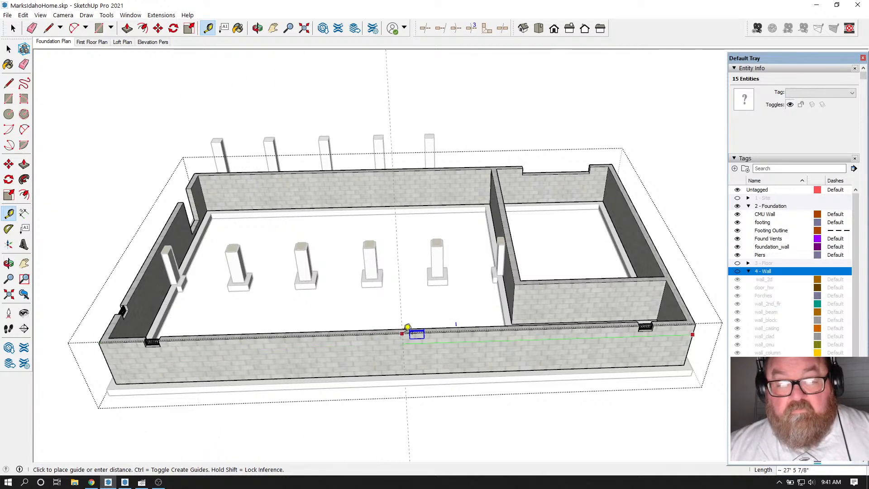
pyautogui.click(409, 326)
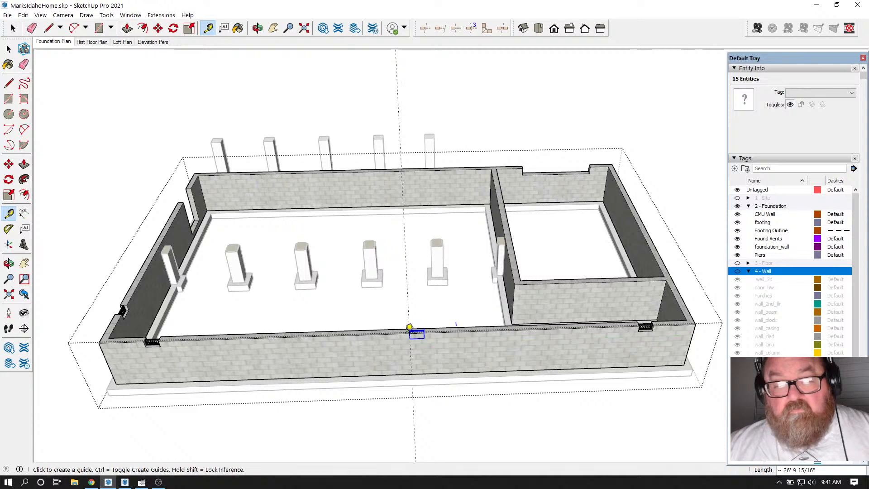
# Step: Move the middle vent copy along the long wall so its lower edge's midpoint sits on the new guide
pyautogui.scroll(5, 410, 331)
pyautogui.scroll(4, 445, 318)
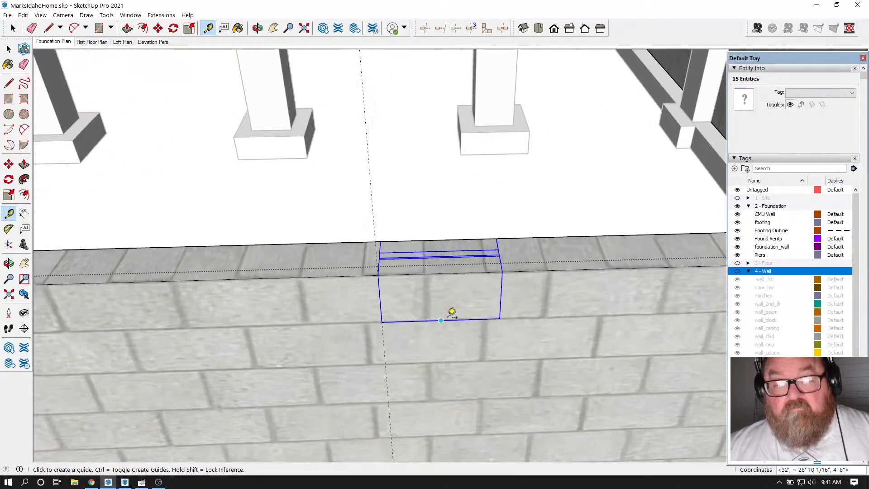
pyautogui.click(158, 28)
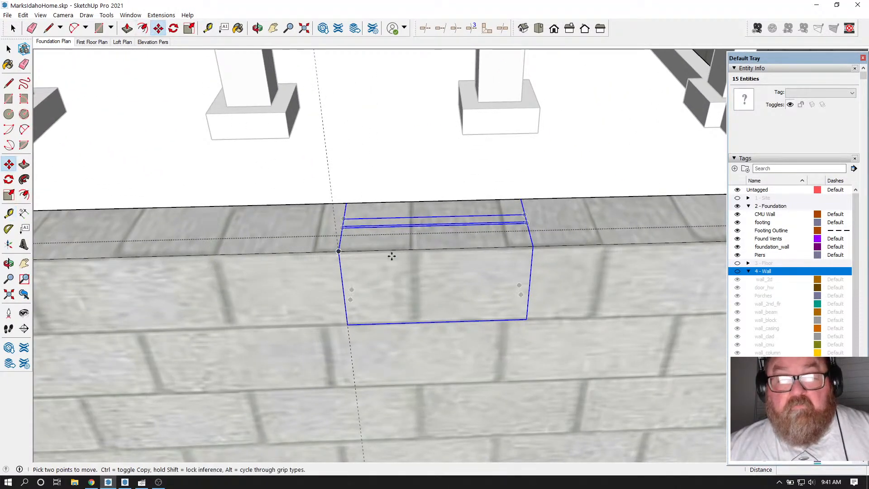
pyautogui.click(445, 323)
pyautogui.click(349, 326)
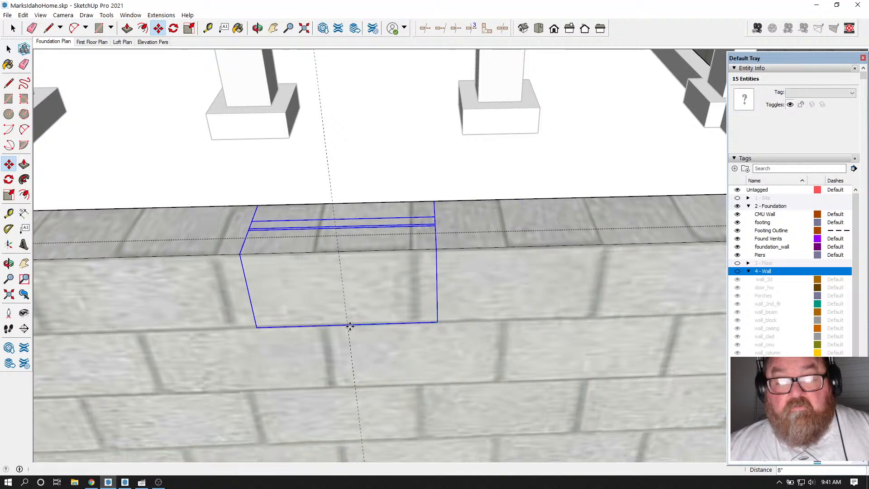
# Step: Show the 4 - Wall tag folder and offset a vertical guide from the existing one to the center of the window above the middle vent
pyautogui.scroll(-6, 354, 305)
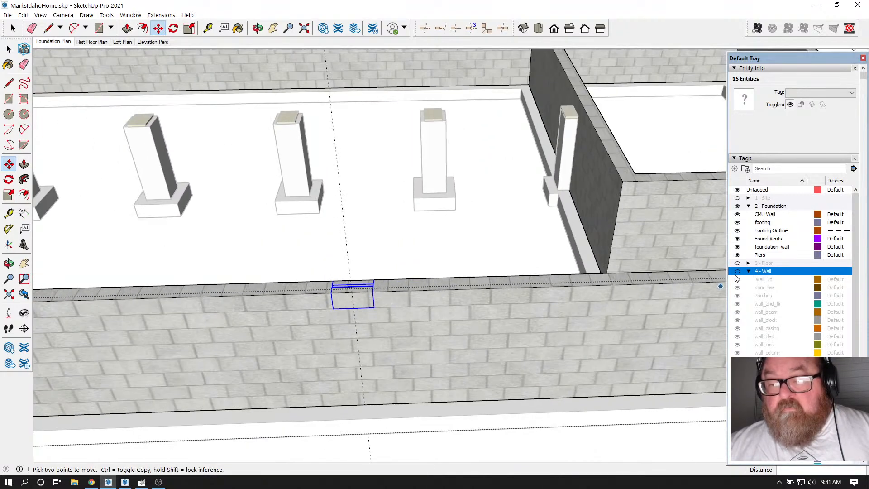
pyautogui.click(737, 272)
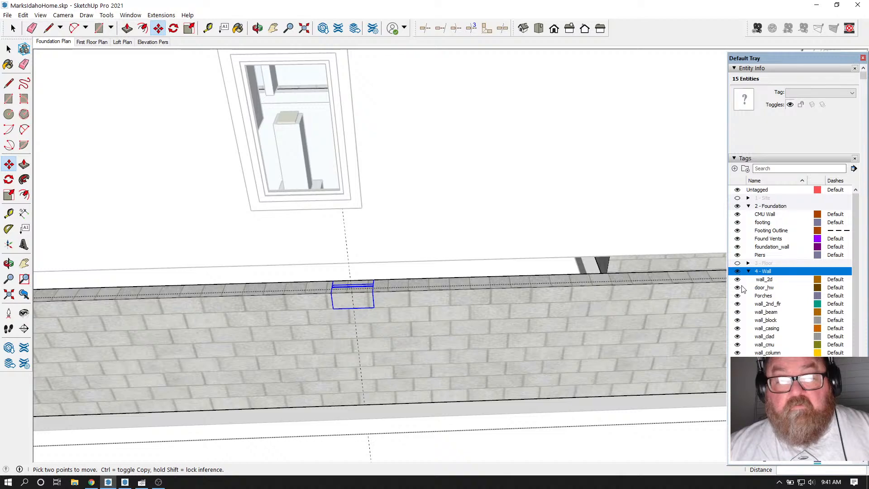
pyautogui.scroll(-3, 742, 289)
pyautogui.scroll(-6, 482, 321)
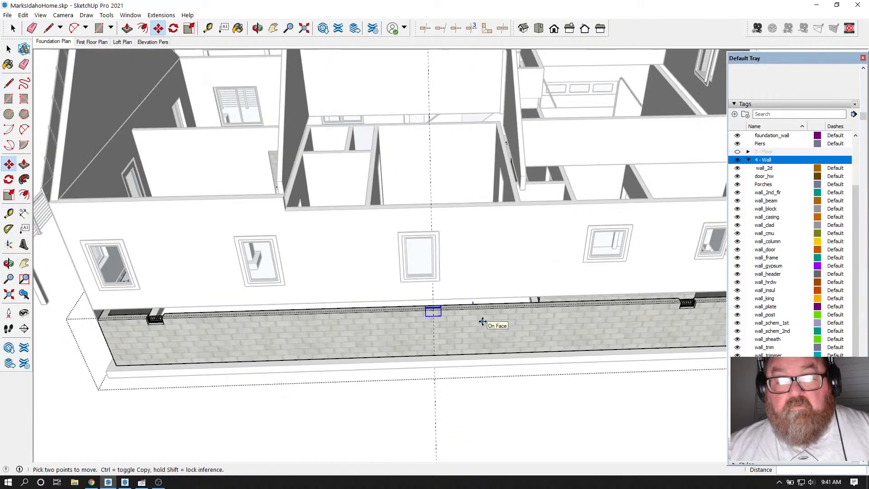
pyautogui.scroll(-2, 344, 309)
pyautogui.scroll(3, 369, 305)
pyautogui.scroll(6, 442, 304)
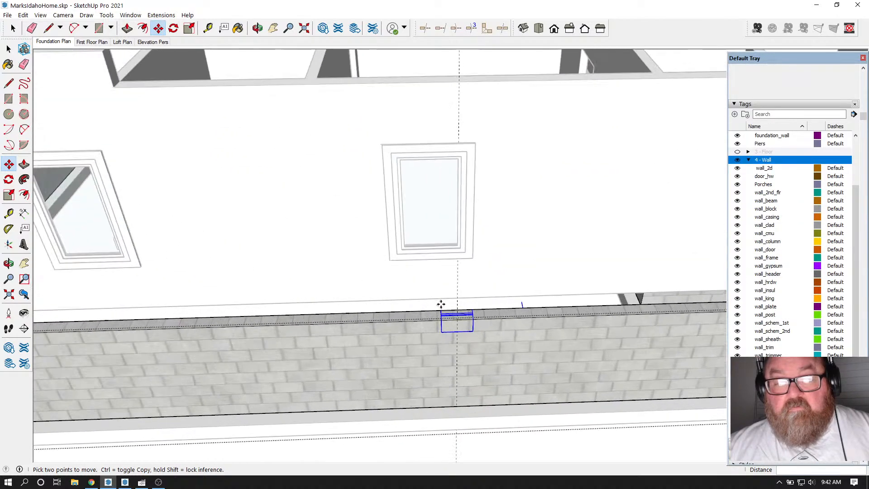
pyautogui.click(208, 29)
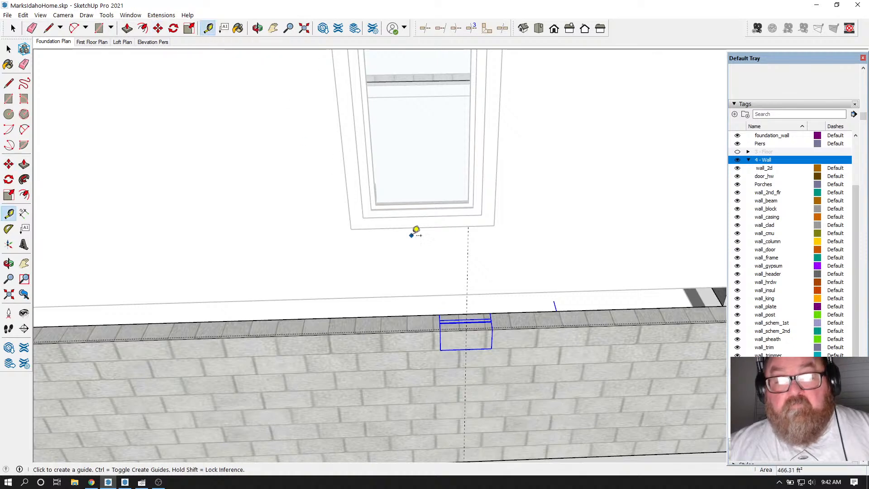
pyautogui.click(467, 267)
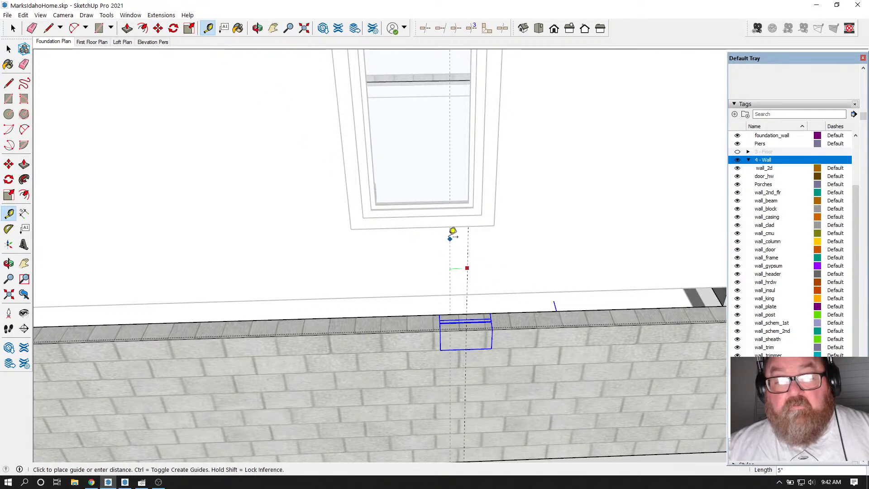
pyautogui.click(424, 227)
# Step: Move the middle vent copy by its lower edge's midpoint onto the window-center guide, and hide the 4 - Wall tag folder
pyautogui.scroll(4, 450, 345)
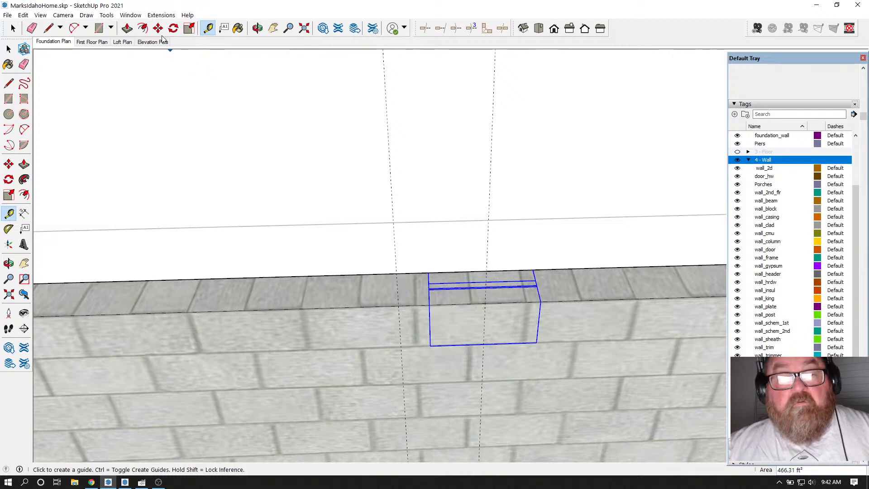
pyautogui.click(158, 28)
pyautogui.click(485, 344)
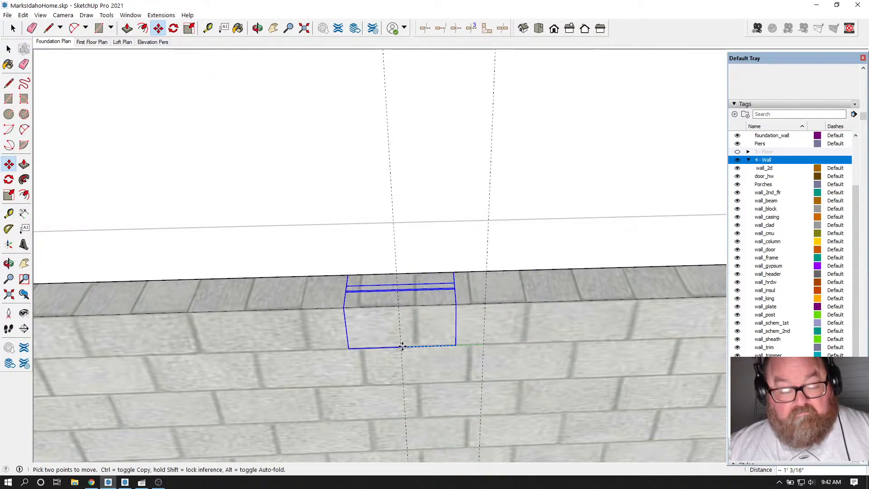
pyautogui.click(398, 306)
pyautogui.scroll(-6, 413, 357)
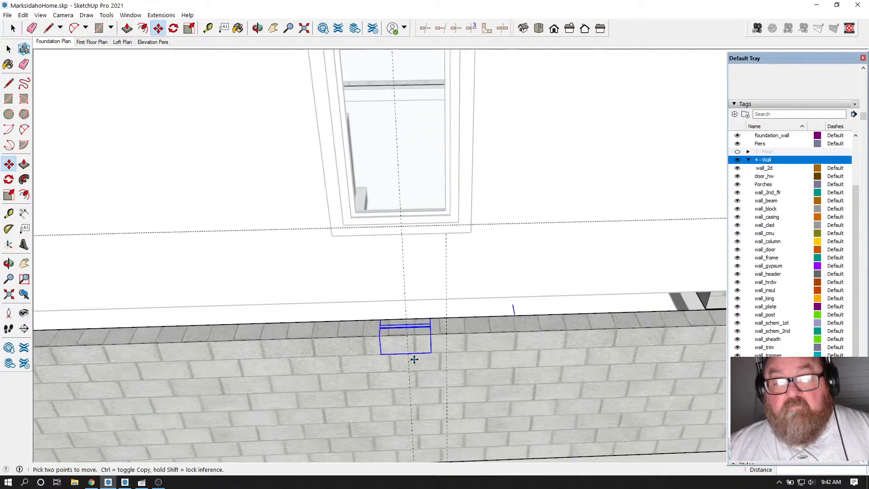
pyautogui.click(738, 161)
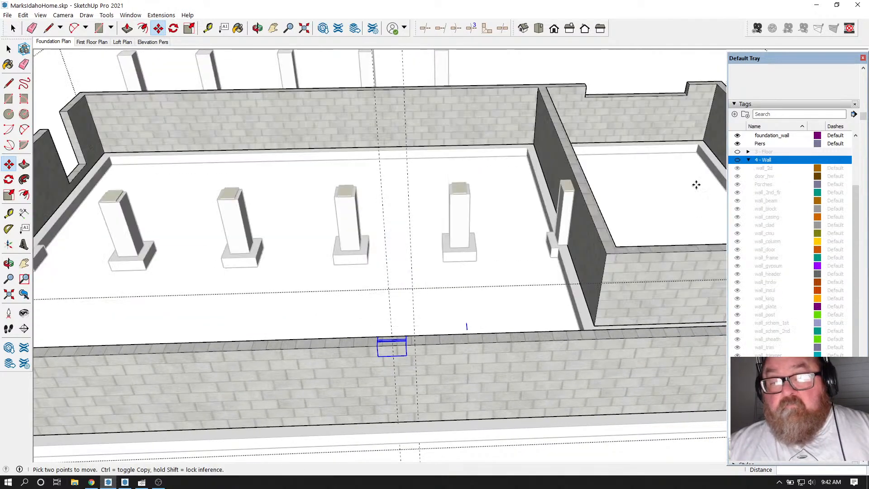
# Step: Push the middle vent's opening face 7 5/8" through the long wall to cut the opening
pyautogui.scroll(-2, 403, 351)
pyautogui.scroll(5, 402, 349)
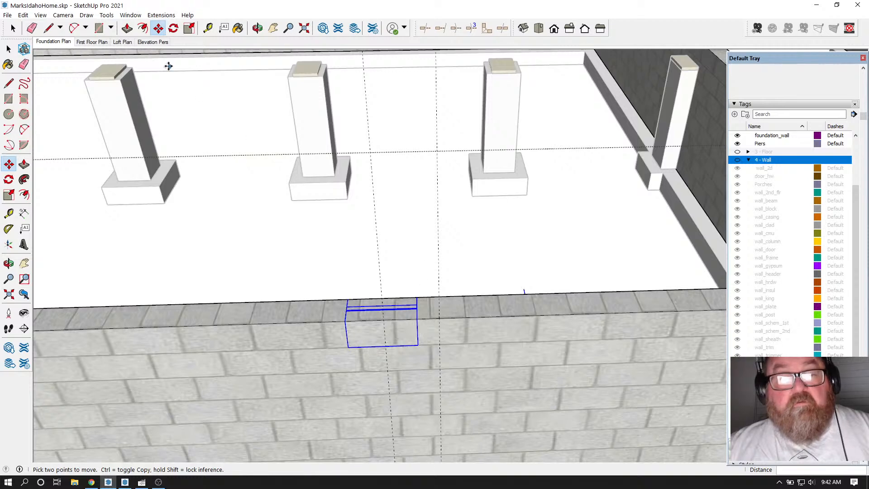
pyautogui.press('p')
pyautogui.scroll(2, 364, 340)
pyautogui.click(364, 340)
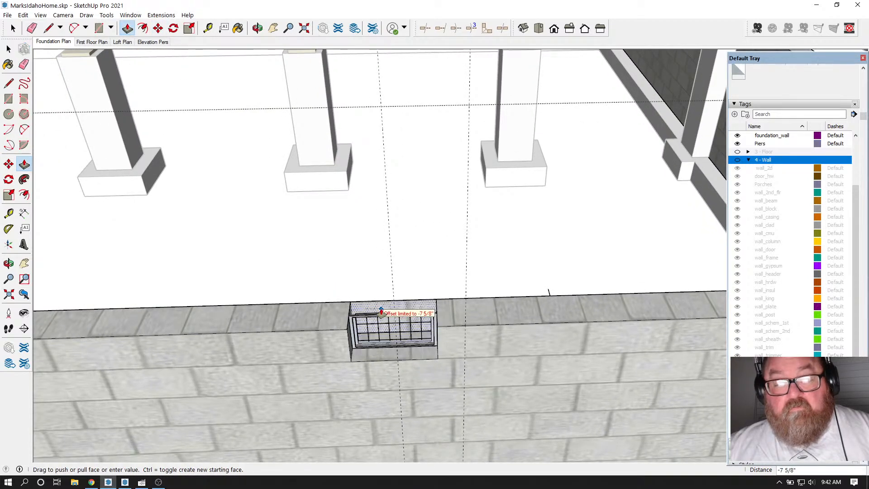
pyautogui.click(383, 308)
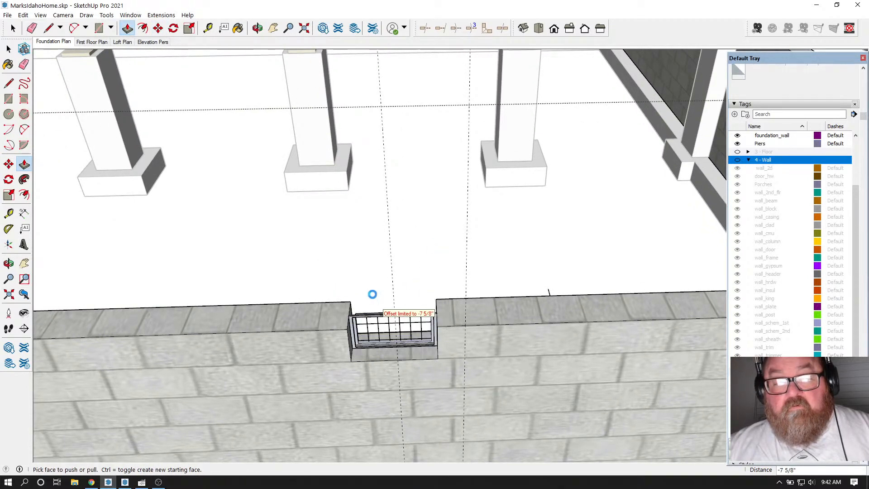
pyautogui.scroll(-10, 372, 294)
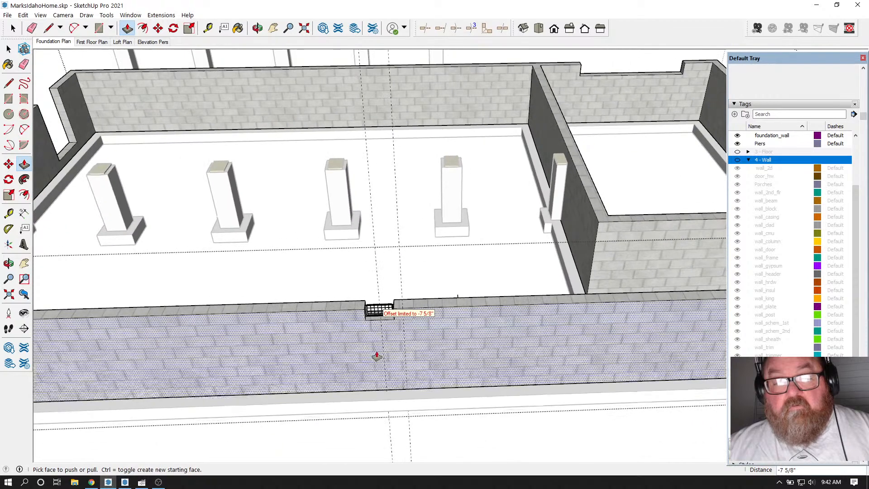
pyautogui.scroll(-5, 385, 371)
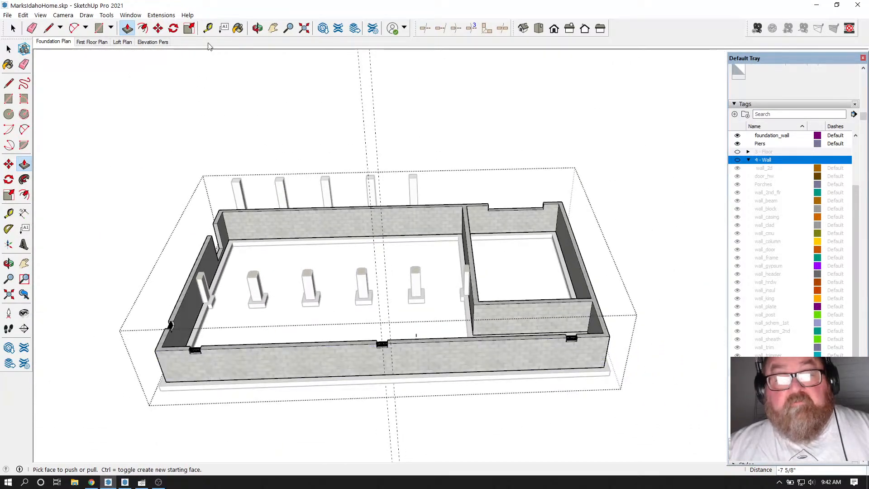
# Step: Copy the short end wall's vent with its opening outline about 54' 4 3/8" across to the opposite end wall
pyautogui.click(259, 29)
pyautogui.moveTo(508, 323); pyautogui.dragTo(149, 303)
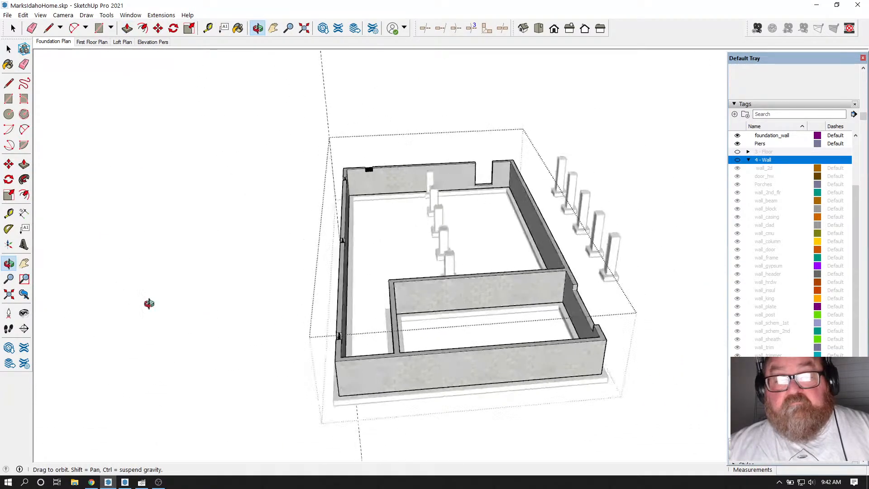
pyautogui.moveTo(397, 321); pyautogui.dragTo(383, 345)
pyautogui.click(8, 48)
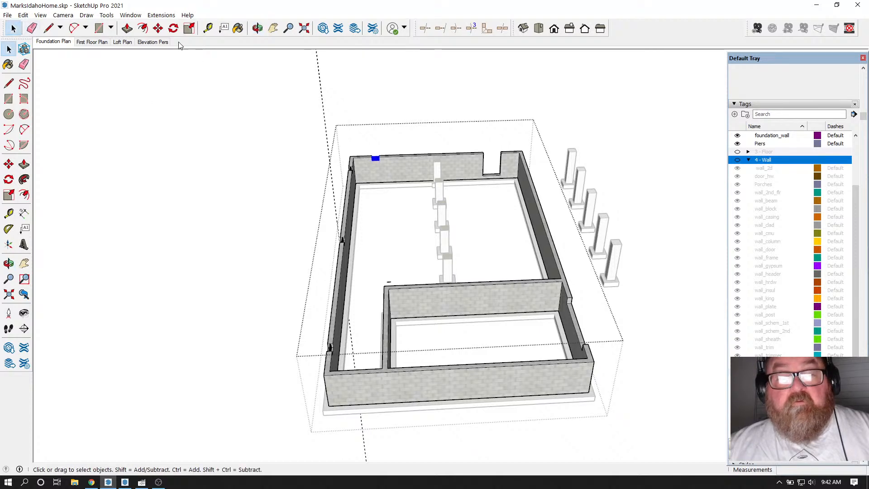
pyautogui.click(158, 29)
pyautogui.scroll(2, 377, 162)
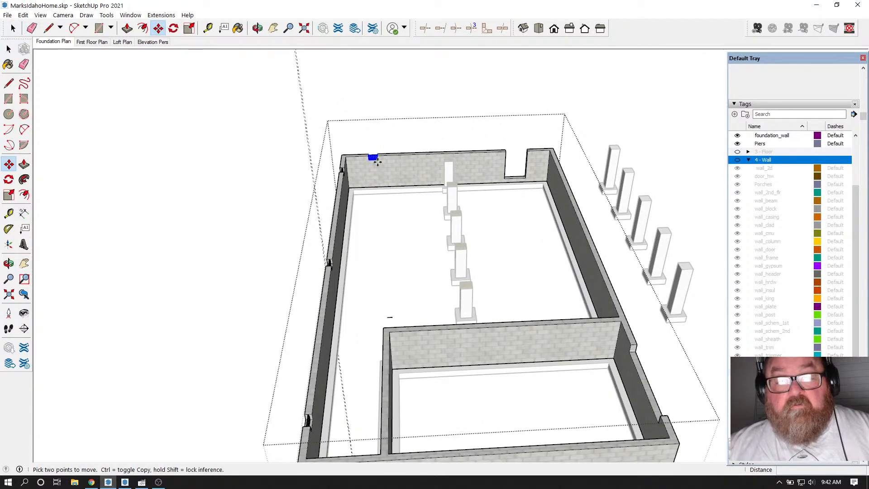
pyautogui.scroll(-3, 379, 208)
pyautogui.click(379, 243)
pyautogui.press('ctrl')
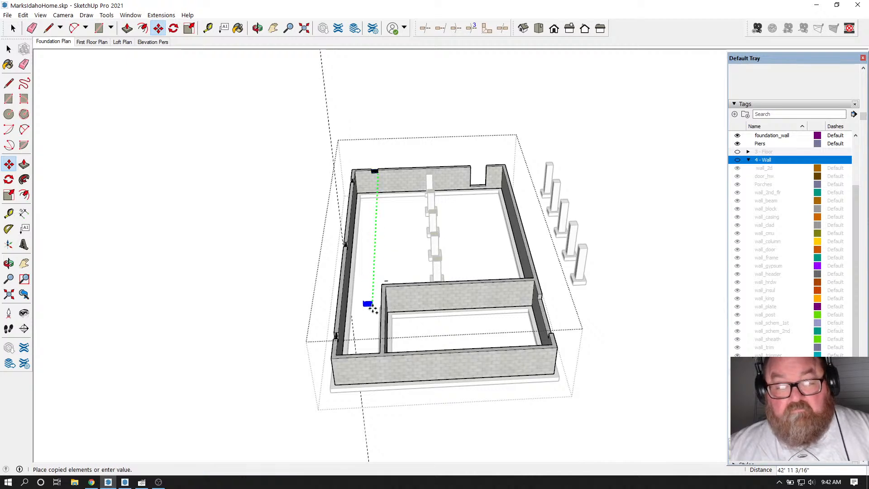
pyautogui.scroll(4, 366, 358)
pyautogui.scroll(4, 370, 360)
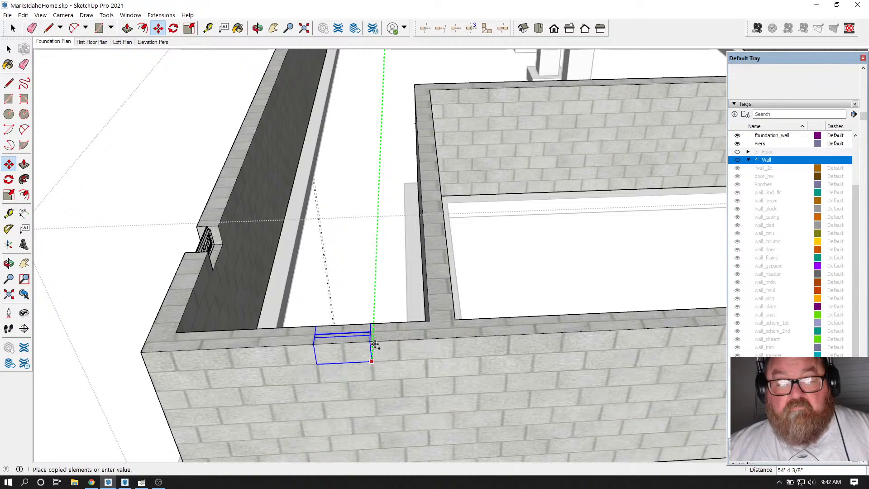
pyautogui.click(375, 341)
pyautogui.scroll(-3, 414, 359)
pyautogui.scroll(3, 306, 371)
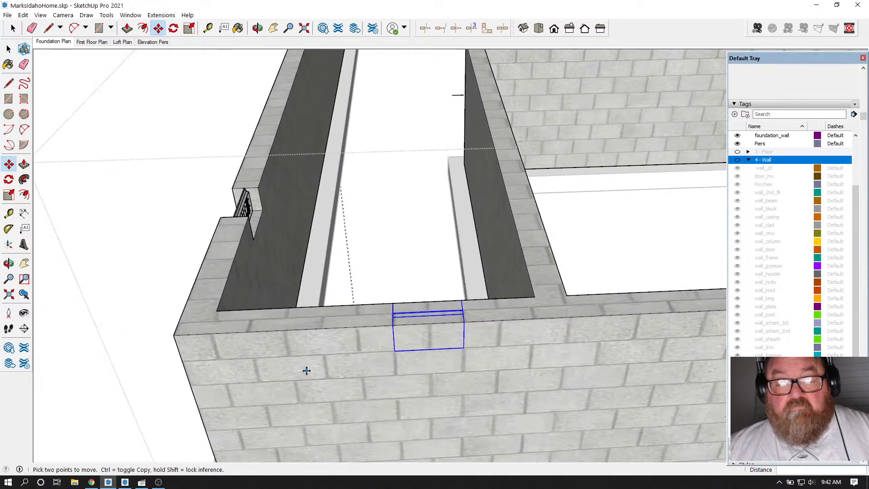
pyautogui.click(207, 28)
pyautogui.scroll(-2, 295, 260)
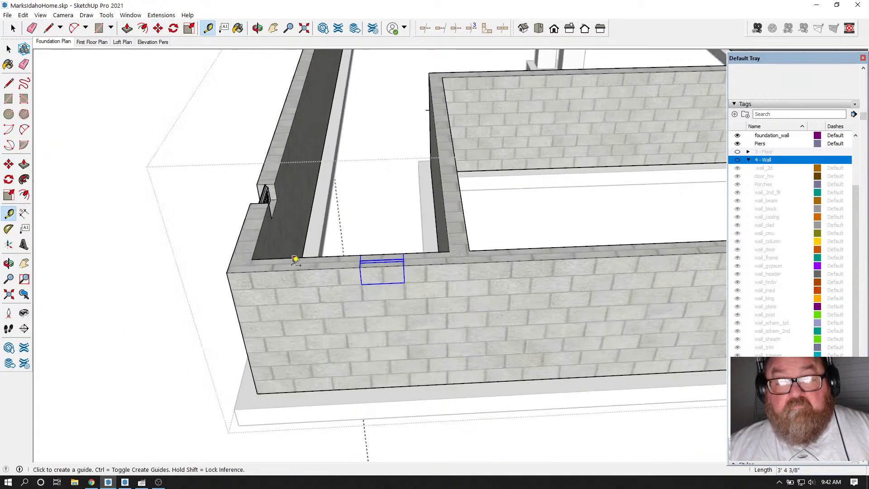
pyautogui.click(232, 290)
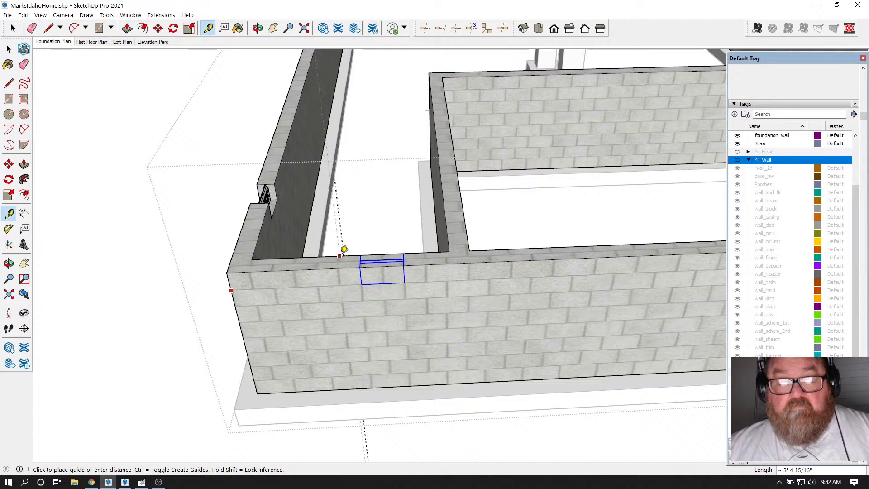
# Step: Offset a vertical guide from the inside corner of the end wall to the middle of the narrow bay
pyautogui.click(258, 28)
pyautogui.moveTo(281, 195); pyautogui.dragTo(384, 167)
pyautogui.click(208, 28)
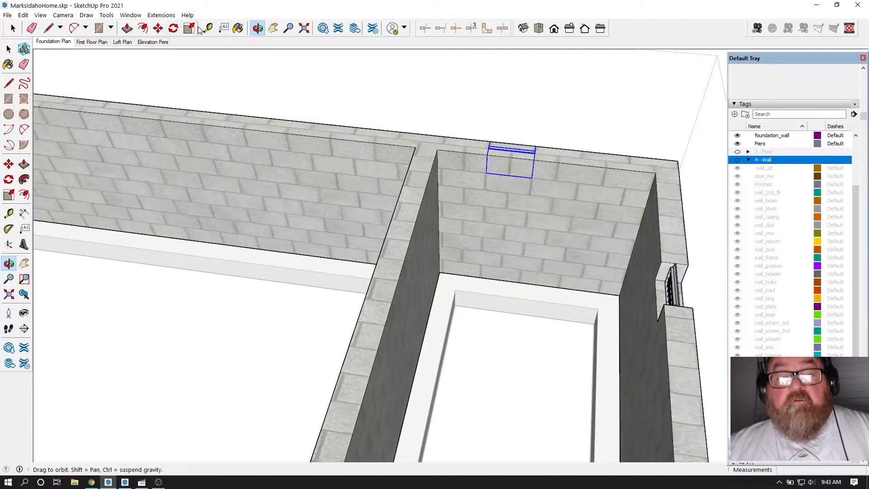
pyautogui.press('Escape')
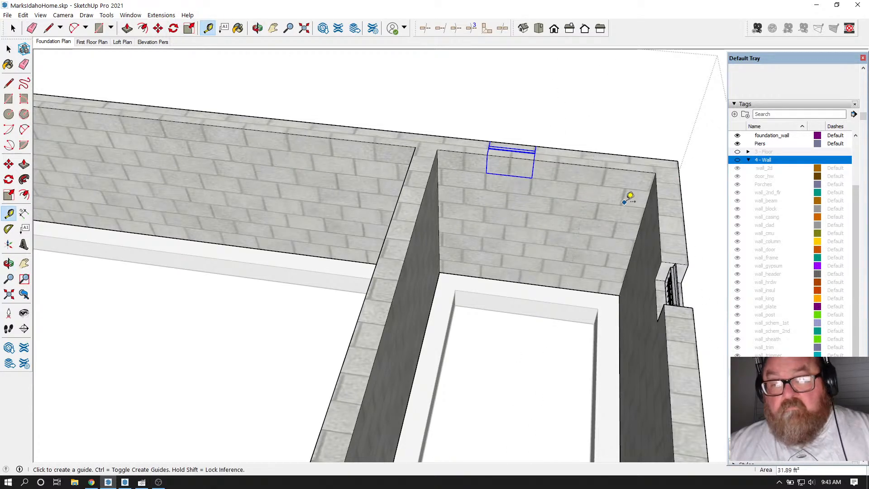
pyautogui.click(648, 198)
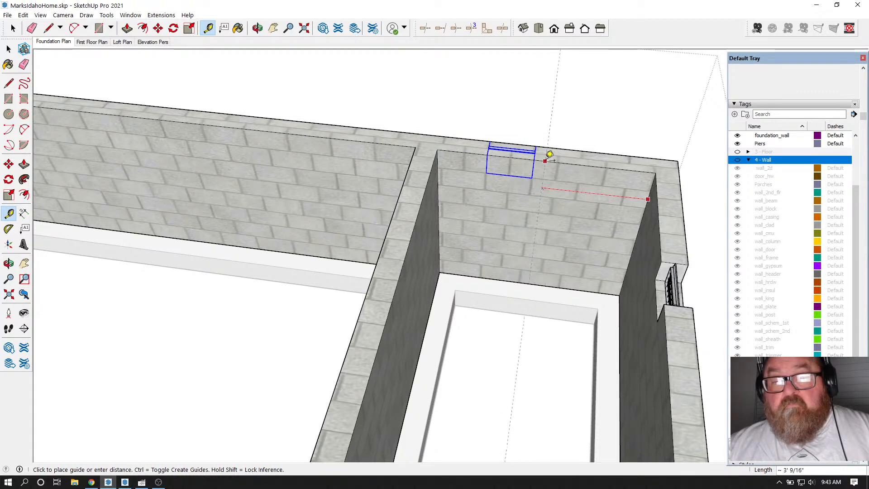
pyautogui.scroll(2, 549, 155)
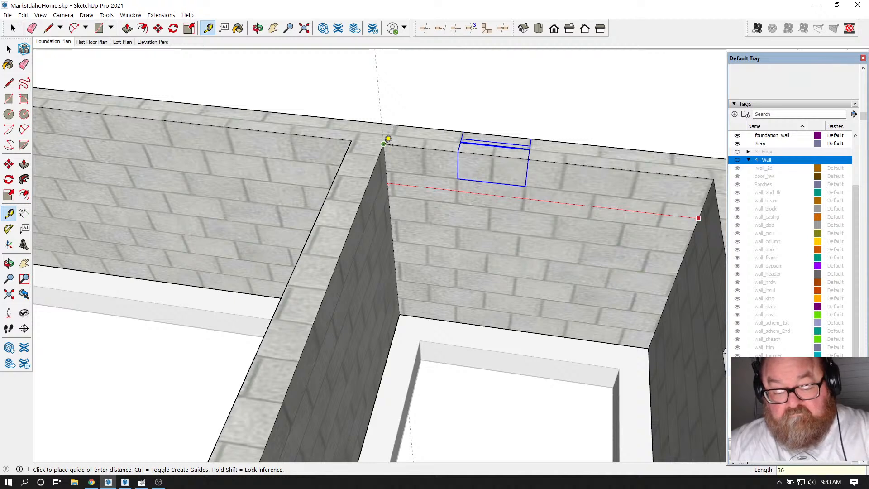
pyautogui.write('5')
pyautogui.press('Return')
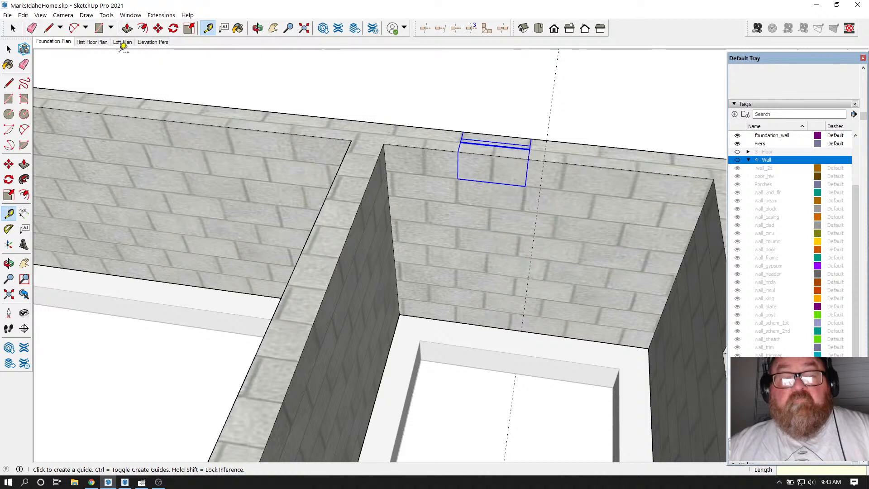
# Step: Move the end wall's vent copy by its lower edge's midpoint onto the bay-center guide
pyautogui.click(158, 28)
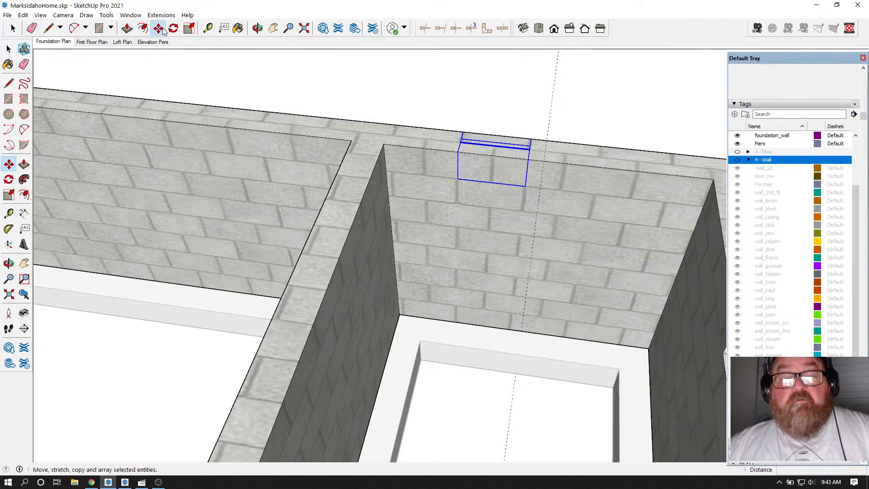
pyautogui.click(493, 181)
pyautogui.click(539, 188)
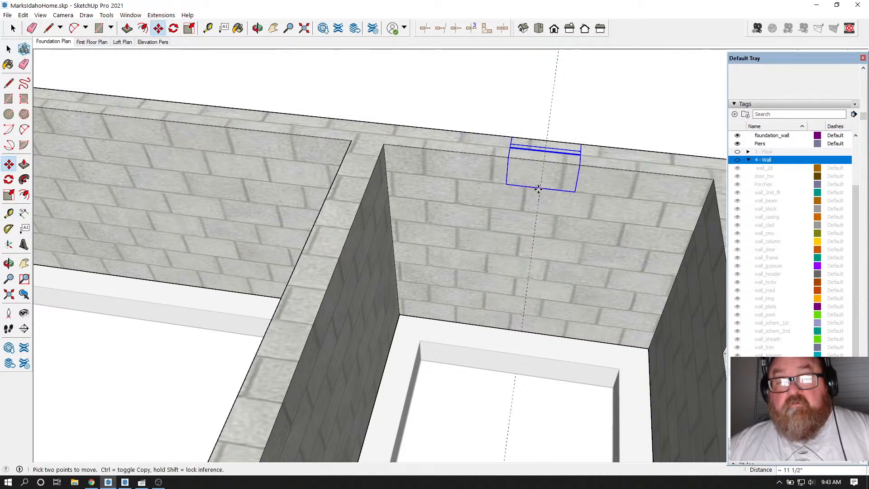
# Step: Offset a vertical guide 40" from the outer corner edge along the end wall's outside face
pyautogui.click(258, 28)
pyautogui.moveTo(586, 249); pyautogui.dragTo(89, 333)
pyautogui.scroll(8, 229, 188)
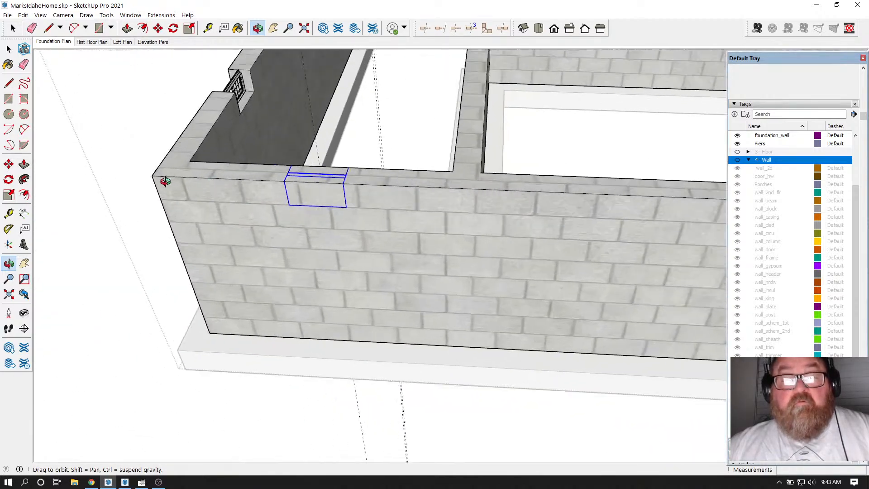
pyautogui.moveTo(208, 209); pyautogui.dragTo(235, 213)
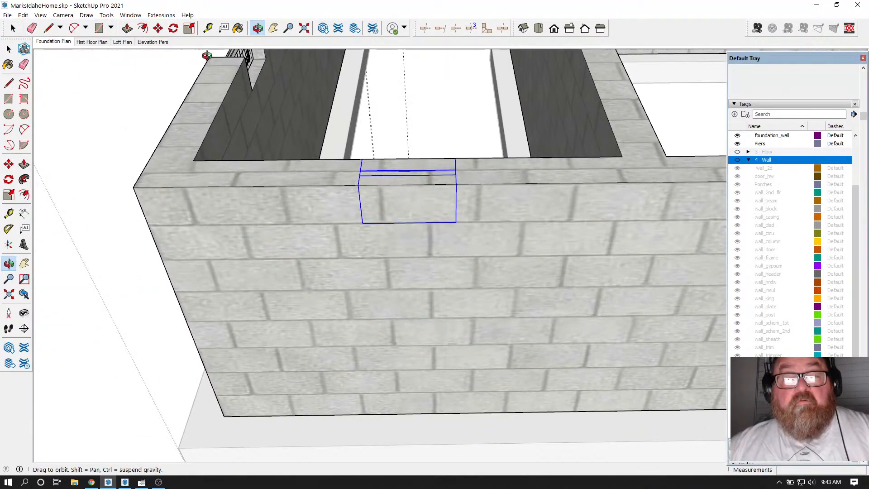
pyautogui.click(207, 28)
pyautogui.click(145, 217)
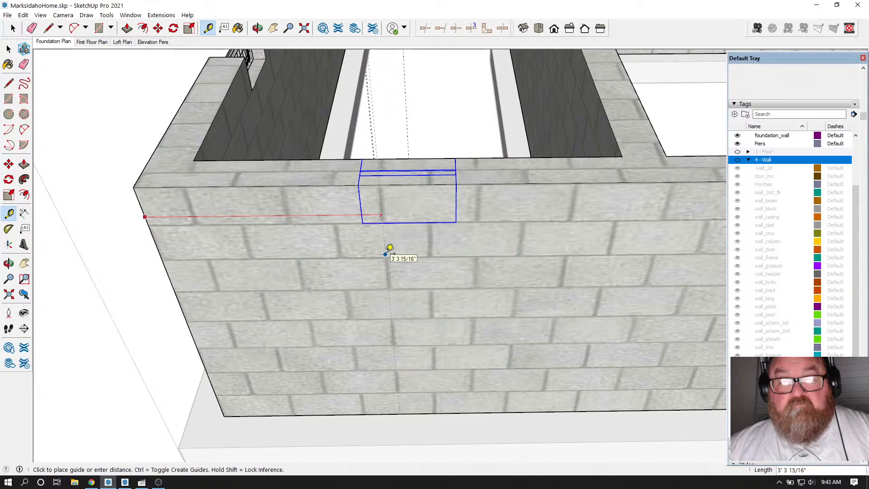
pyautogui.write('40')
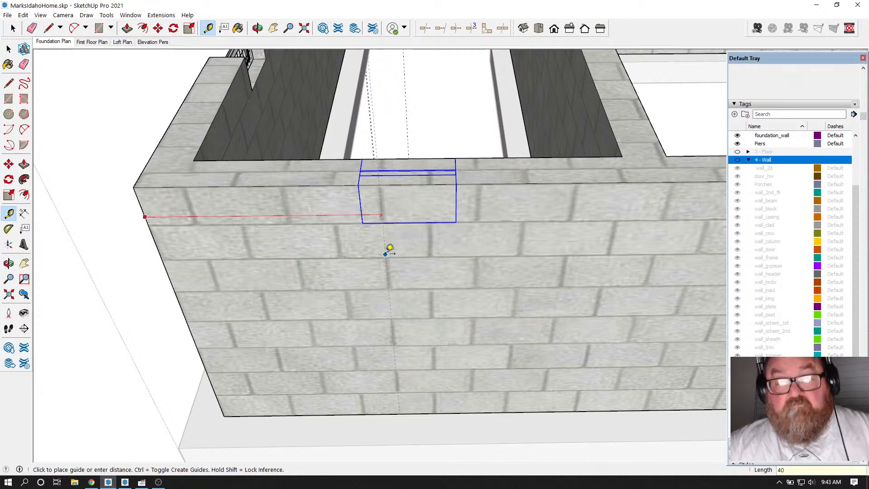
pyautogui.press('Return')
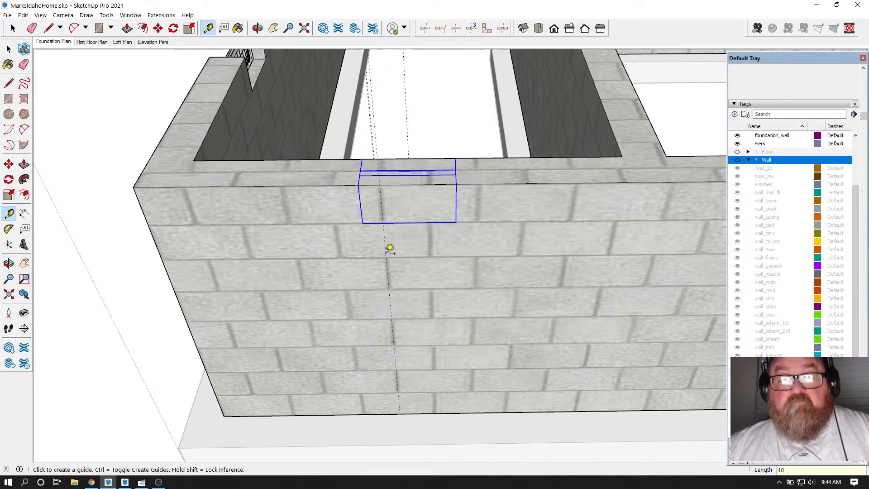
# Step: Move the vent by its lower outer corner onto the 40" guide, and push its opening face 7 5/8" through the end wall
pyautogui.click(157, 28)
pyautogui.click(363, 223)
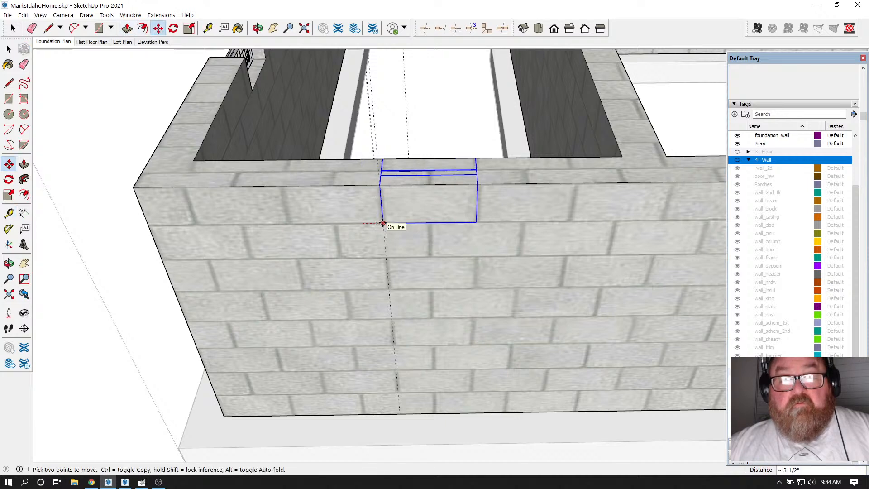
pyautogui.click(383, 223)
pyautogui.click(127, 28)
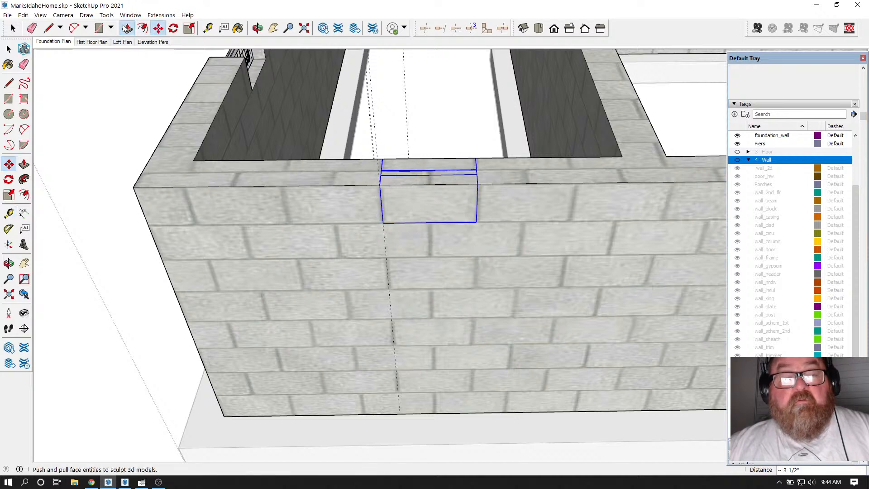
pyautogui.click(394, 196)
pyautogui.click(440, 167)
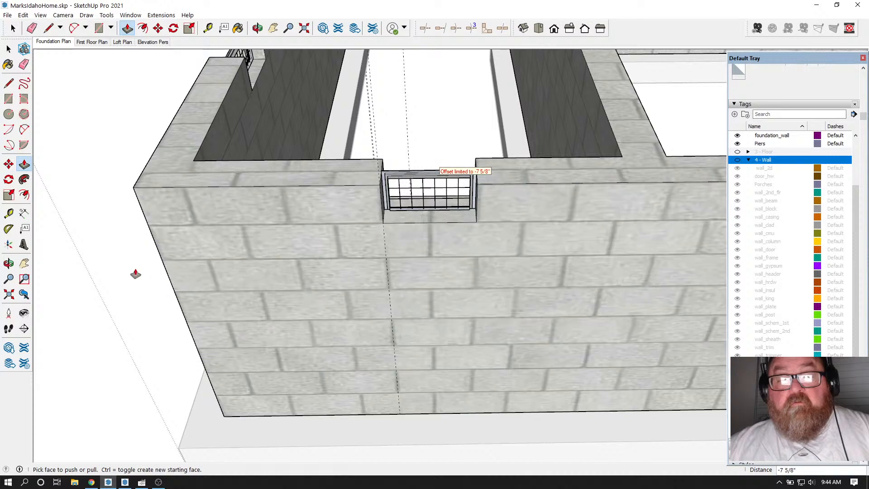
# Step: Show the 4 - Wall tag folder to reveal the door and windows above the porch-side long wall
pyautogui.scroll(-10, 136, 274)
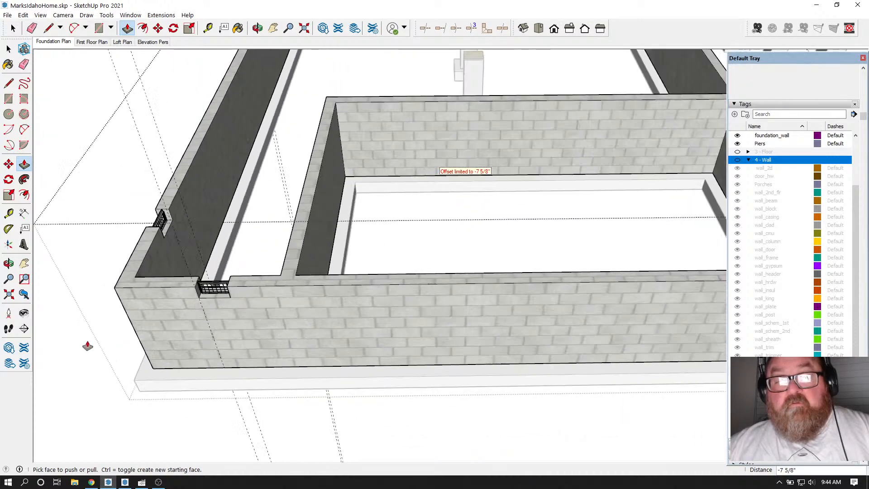
pyautogui.scroll(-3, 87, 346)
pyautogui.scroll(-2, 405, 364)
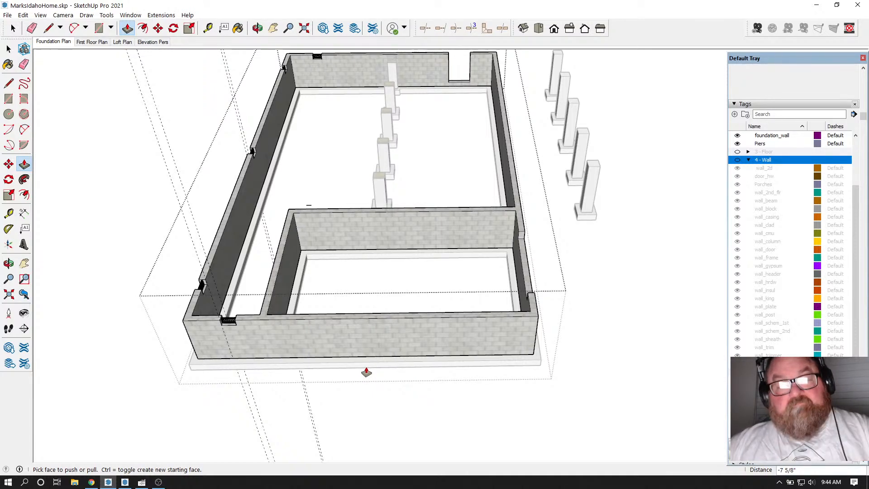
pyautogui.click(258, 28)
pyautogui.moveTo(535, 292); pyautogui.dragTo(130, 247)
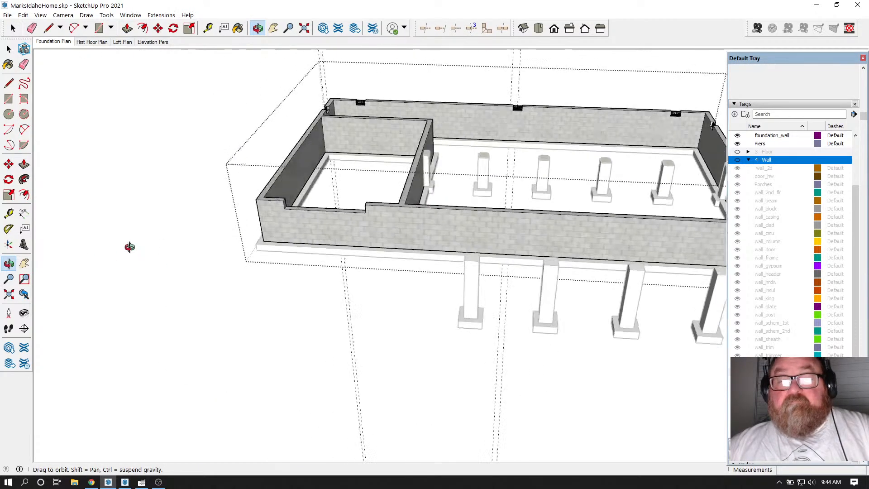
pyautogui.scroll(-2, 227, 260)
pyautogui.moveTo(390, 259); pyautogui.dragTo(395, 308)
pyautogui.scroll(6, 403, 246)
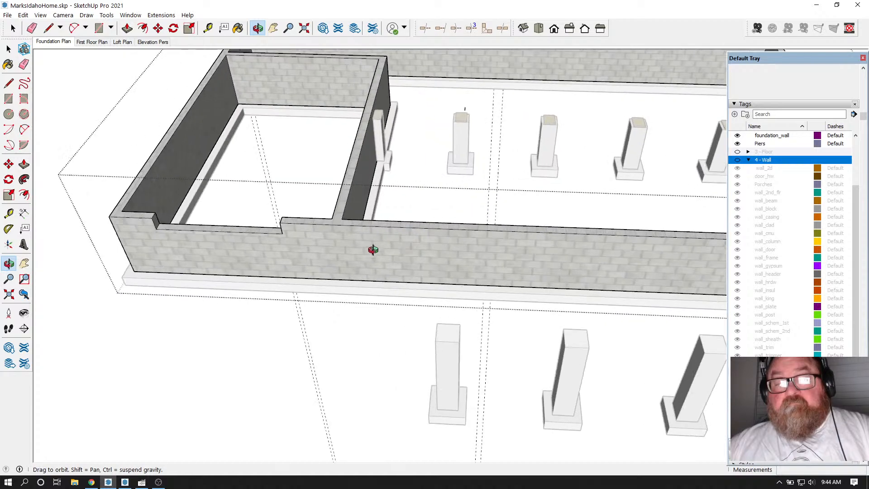
pyautogui.scroll(-3, 373, 250)
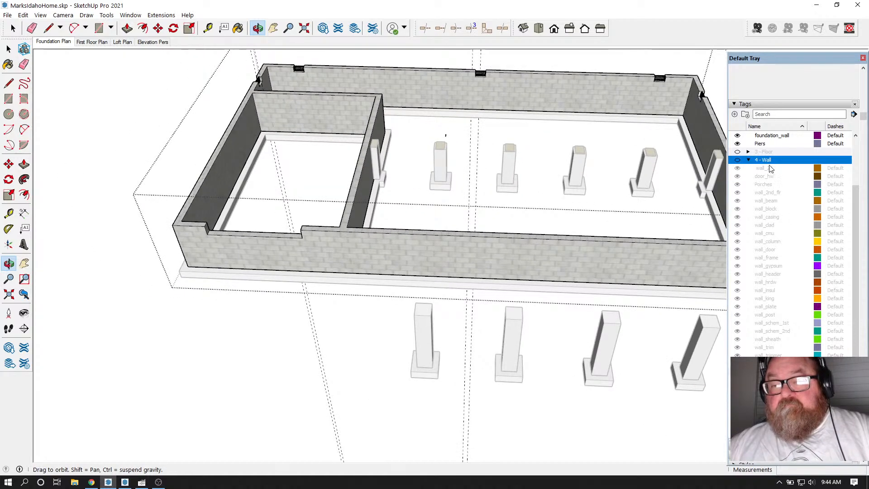
pyautogui.click(738, 160)
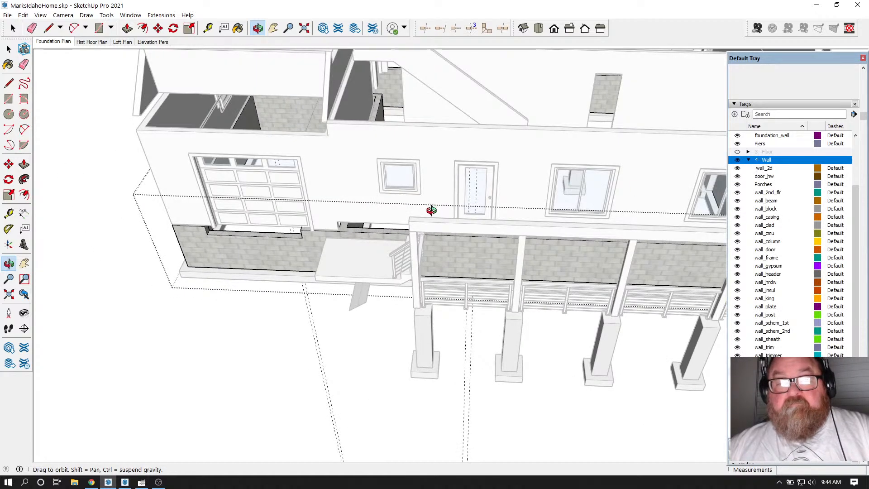
pyautogui.moveTo(432, 210); pyautogui.dragTo(462, 184)
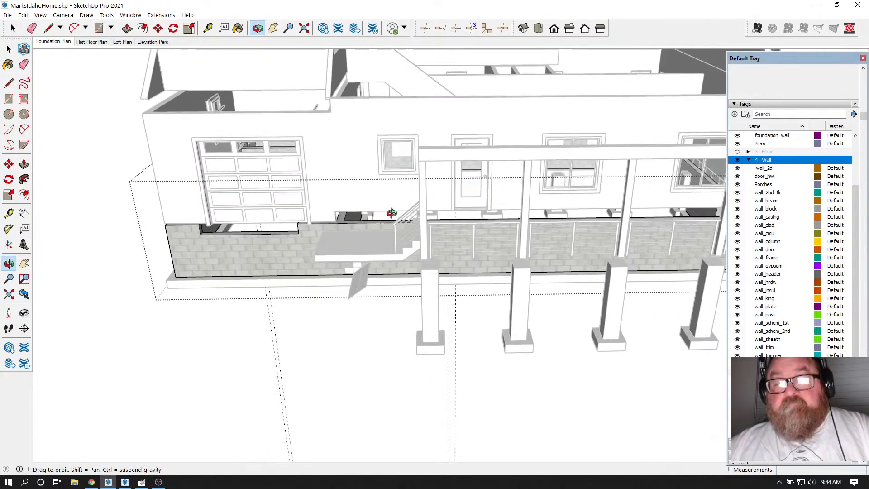
pyautogui.scroll(-1, 392, 213)
pyautogui.moveTo(403, 210); pyautogui.dragTo(403, 280)
pyautogui.moveTo(324, 234); pyautogui.dragTo(479, 199)
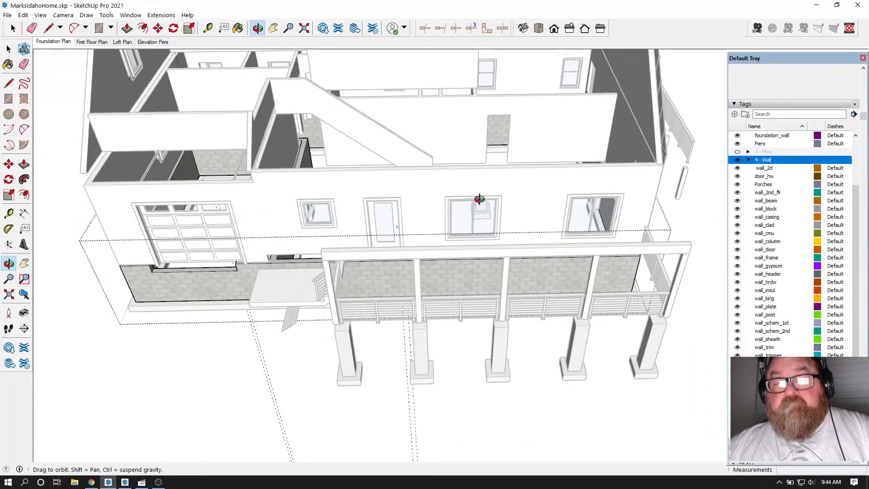
# Step: Offset a vertical guide from the porch-side long wall's end edge to the center of the entry door, and hide the 4 - Wall tag folder
pyautogui.click(208, 28)
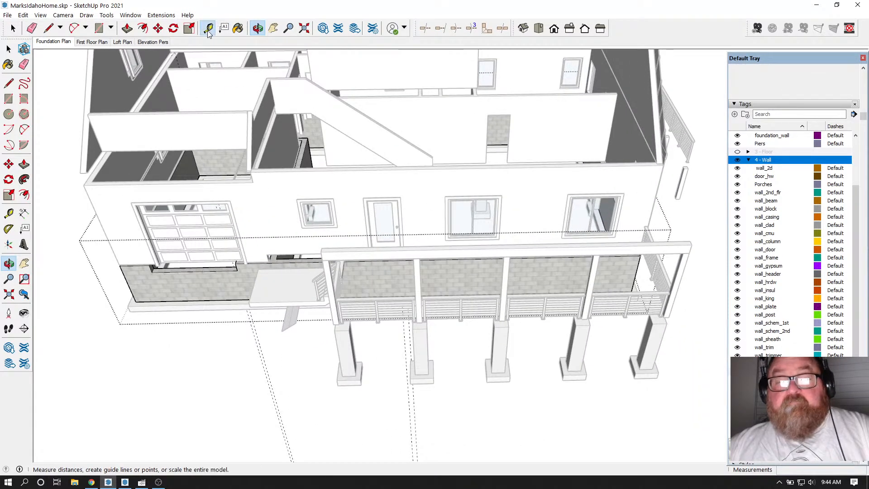
pyautogui.click(636, 274)
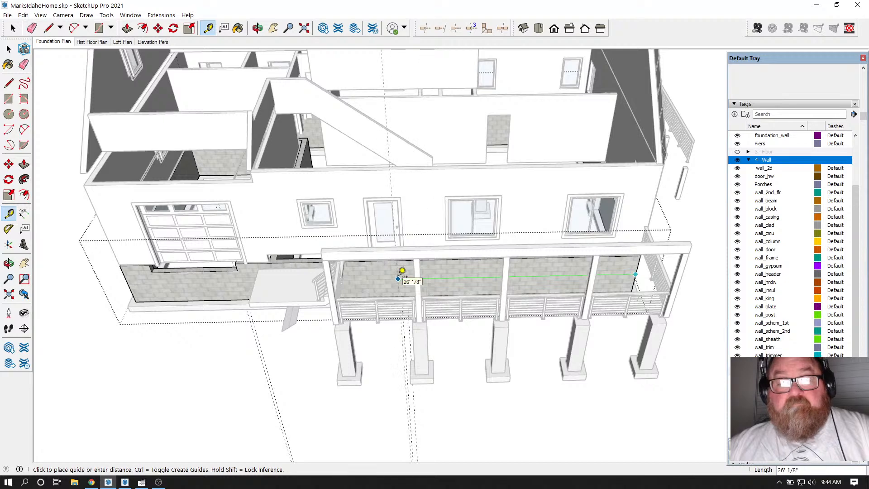
pyautogui.click(384, 190)
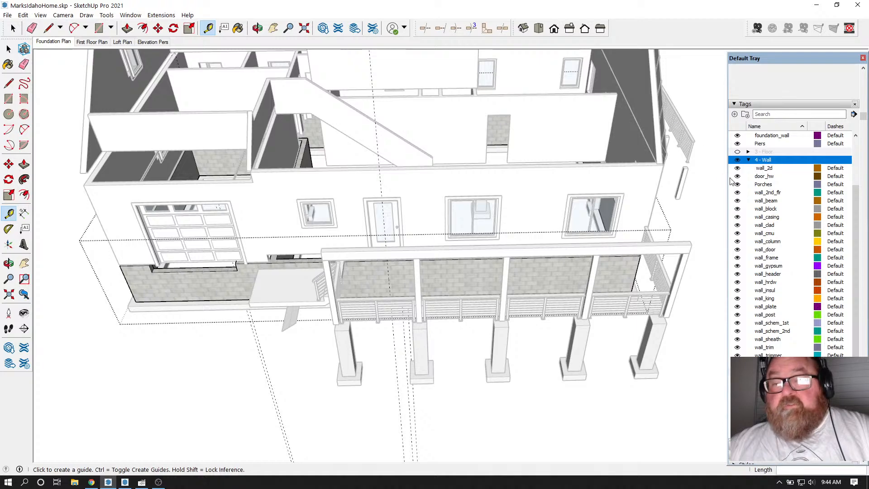
pyautogui.click(737, 161)
# Step: Copy the far long wall's middle vent with its opening outline straight across to the porch-side long wall
pyautogui.scroll(8, 394, 269)
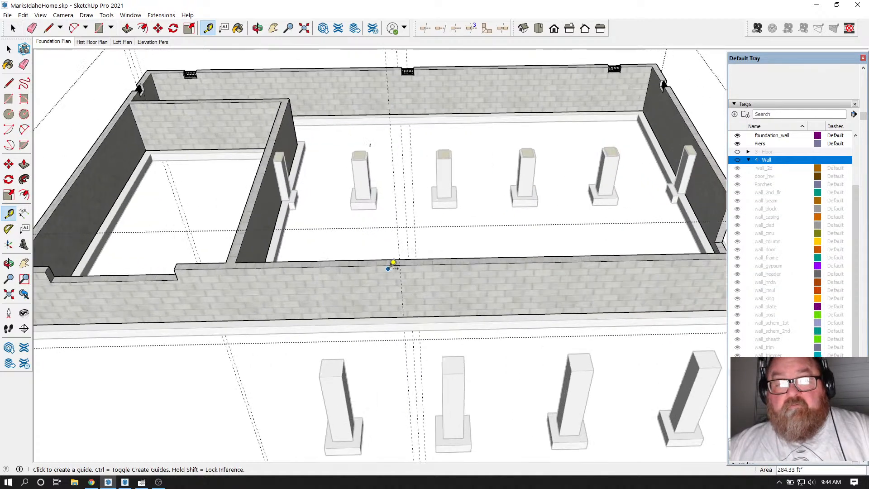
pyautogui.scroll(-6, 329, 185)
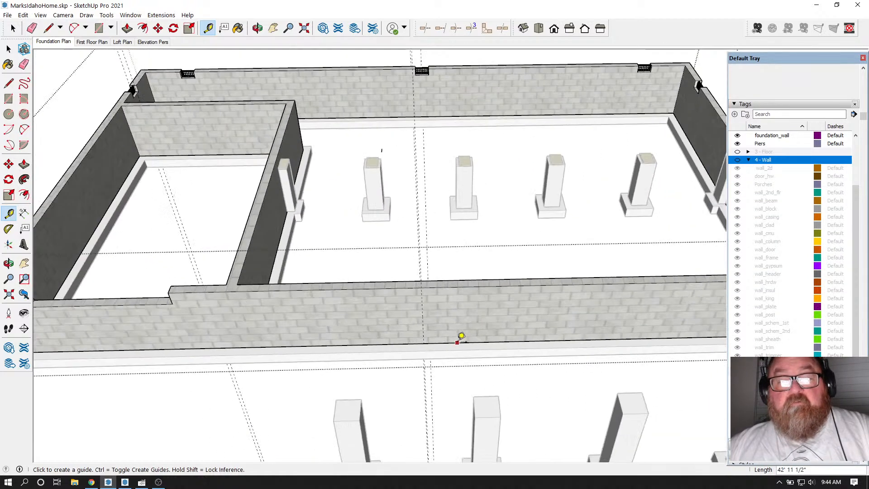
pyautogui.scroll(3, 440, 204)
pyautogui.click(13, 28)
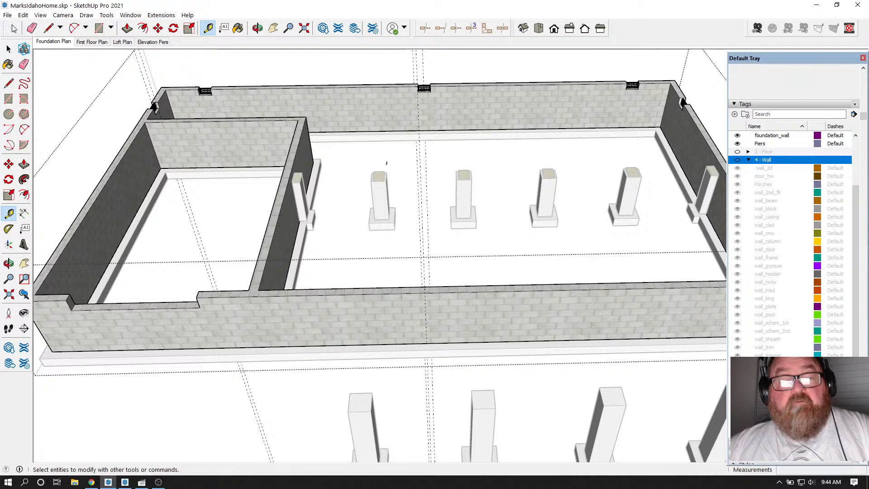
pyautogui.moveTo(457, 103); pyautogui.dragTo(457, 105)
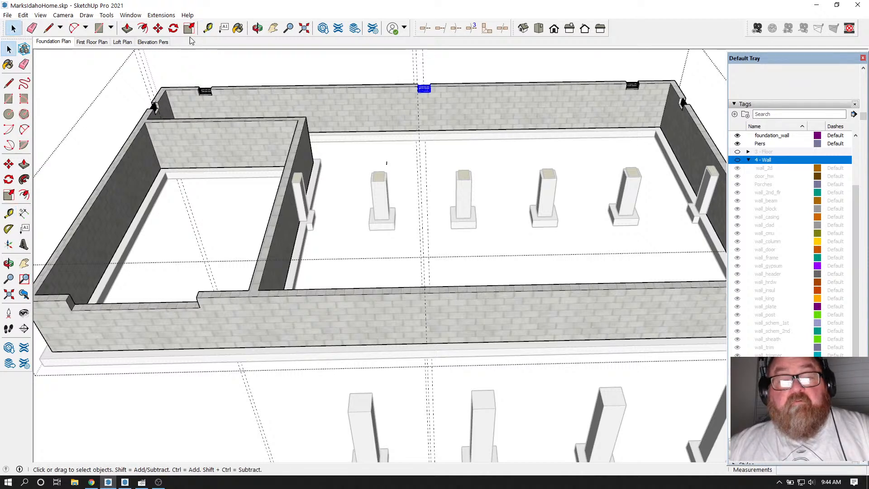
pyautogui.click(158, 28)
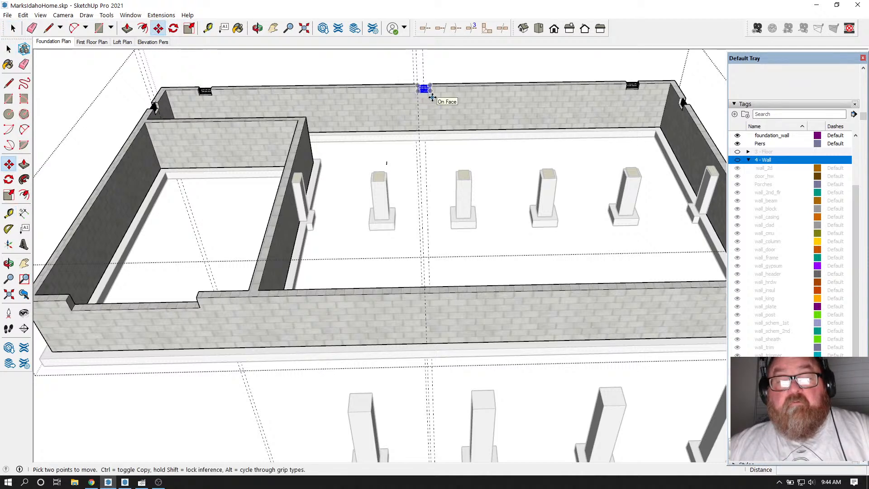
pyautogui.click(432, 97)
pyautogui.press('Escape')
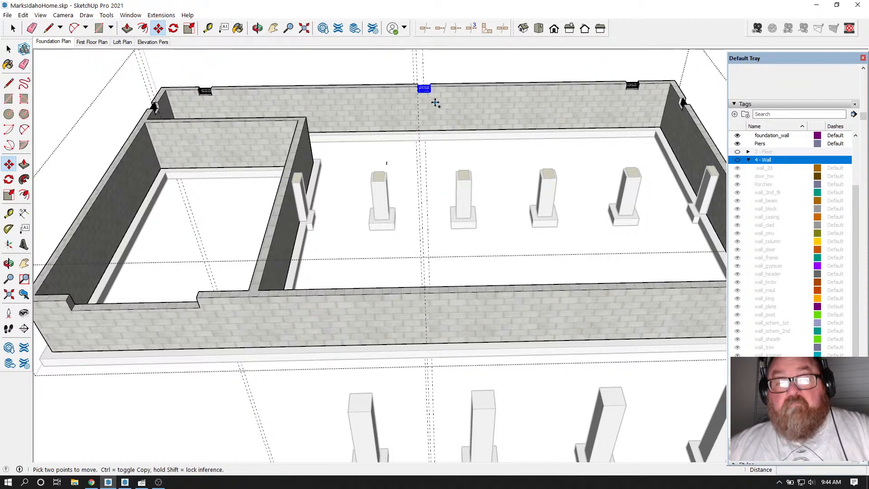
pyautogui.click(431, 96)
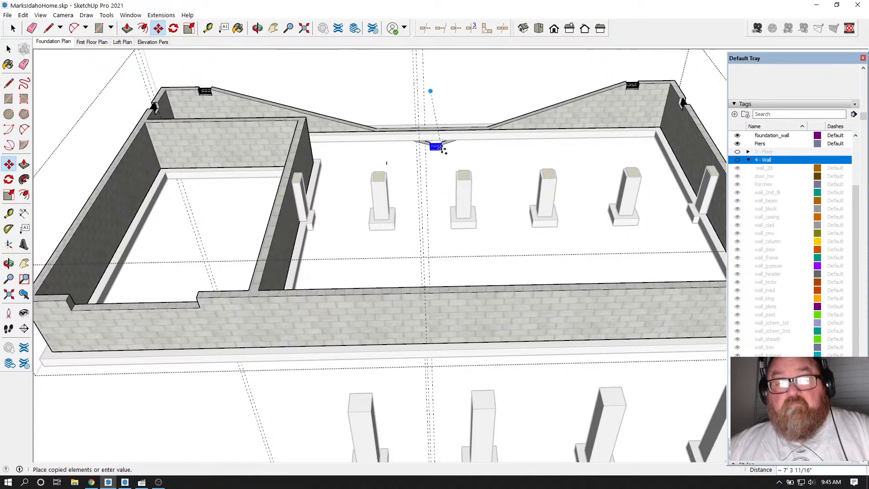
pyautogui.press('ctrl')
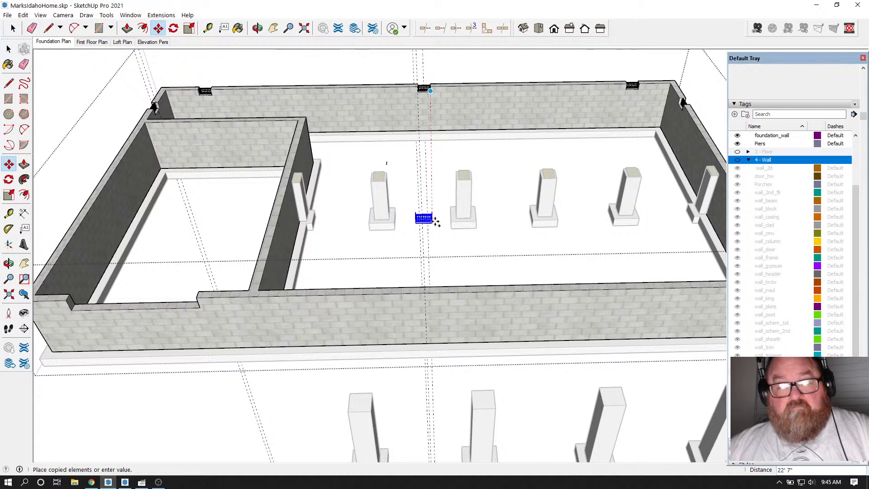
pyautogui.click(437, 292)
pyautogui.scroll(8, 435, 295)
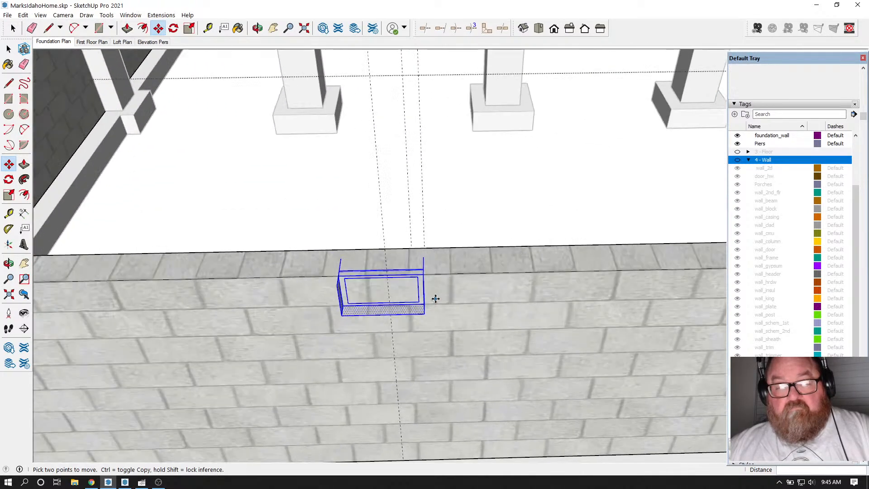
pyautogui.scroll(3, 394, 275)
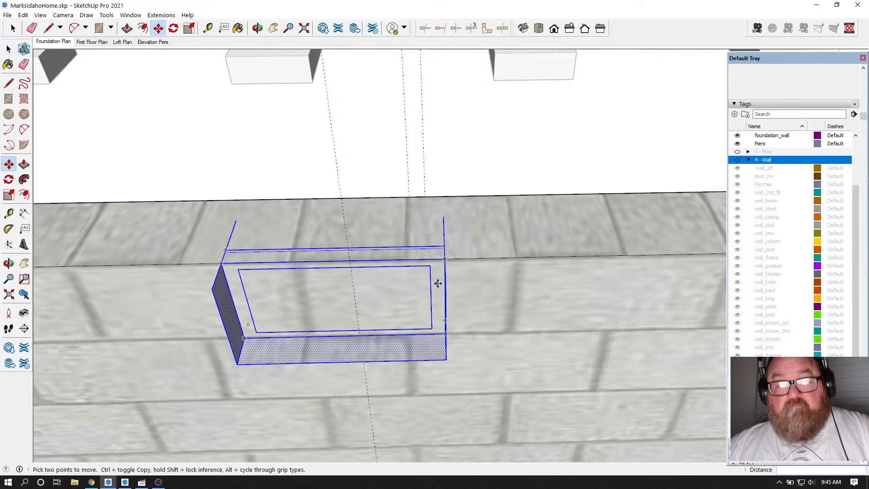
pyautogui.click(212, 290)
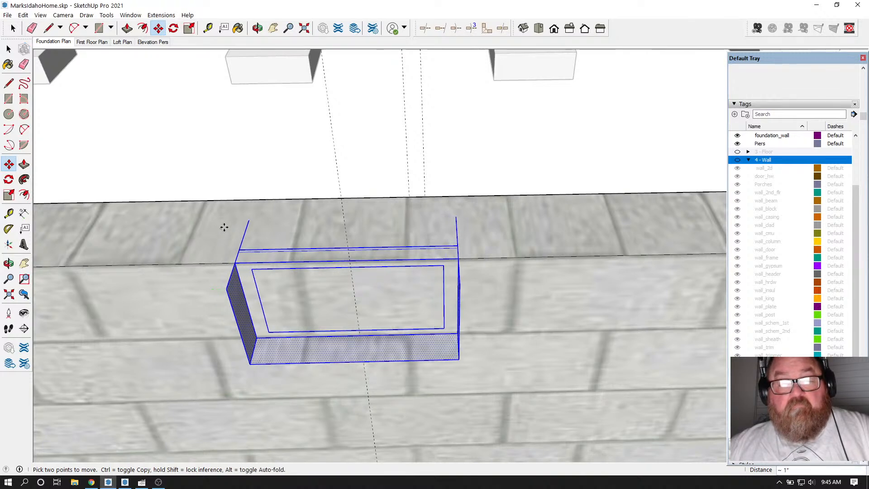
pyautogui.click(225, 240)
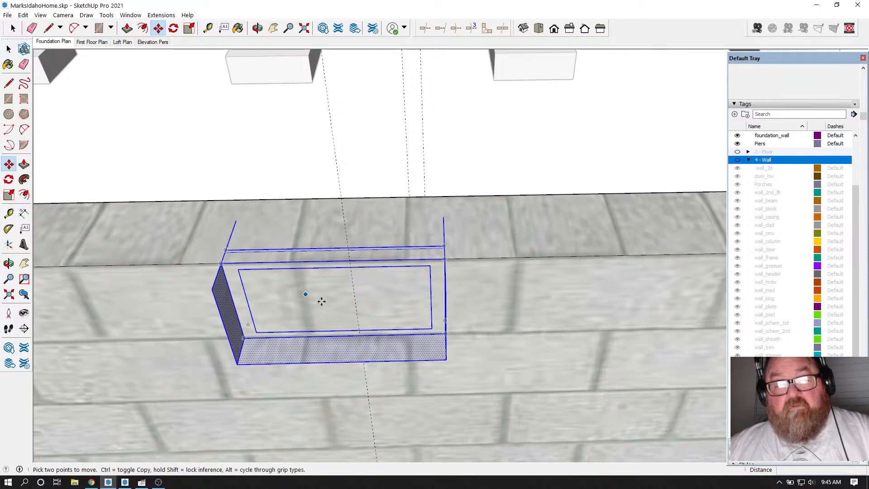
pyautogui.scroll(-2, 339, 306)
pyautogui.scroll(-8, 339, 306)
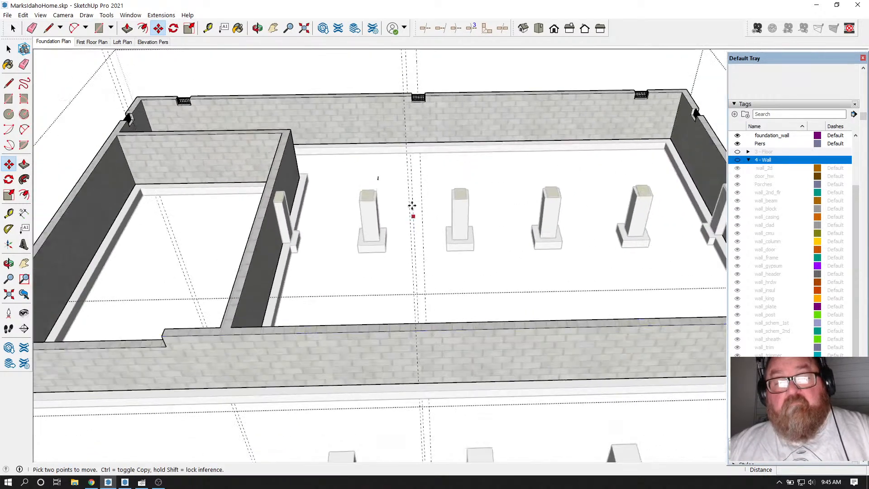
# Step: Copy the far long wall's middle vent with its opening outline across to just inside the porch-side long wall
pyautogui.click(12, 28)
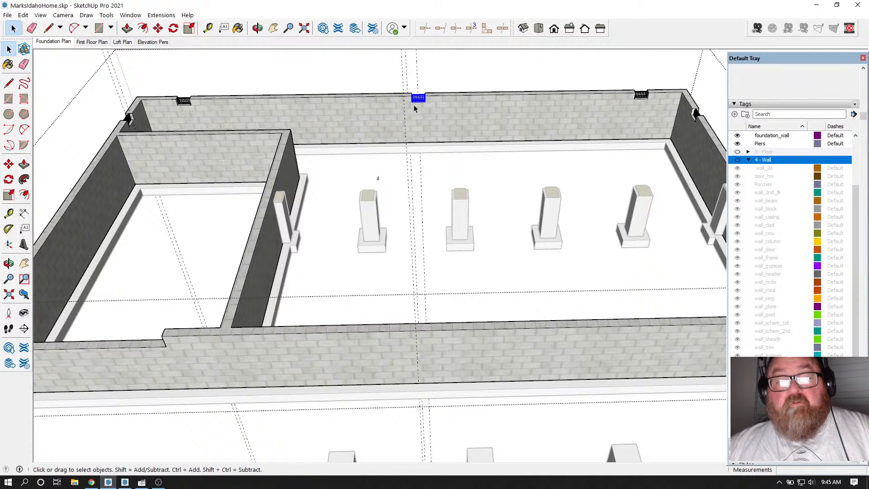
pyautogui.click(158, 28)
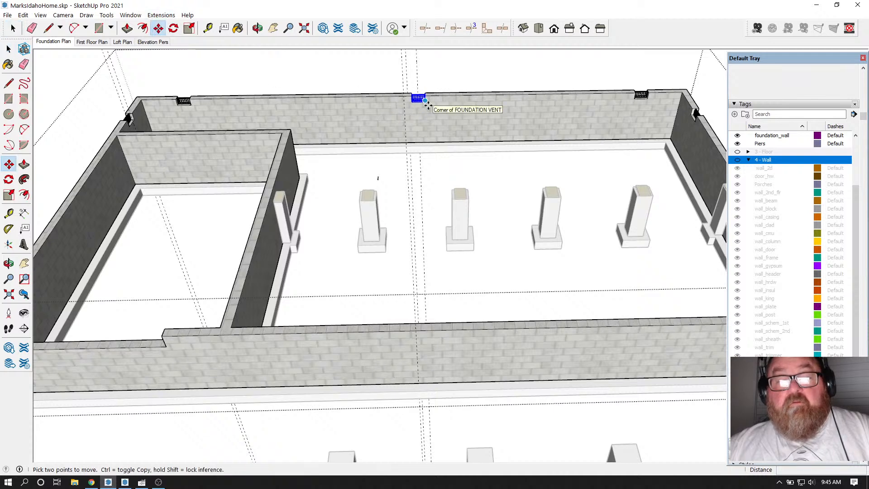
pyautogui.click(426, 101)
pyautogui.press('ctrl')
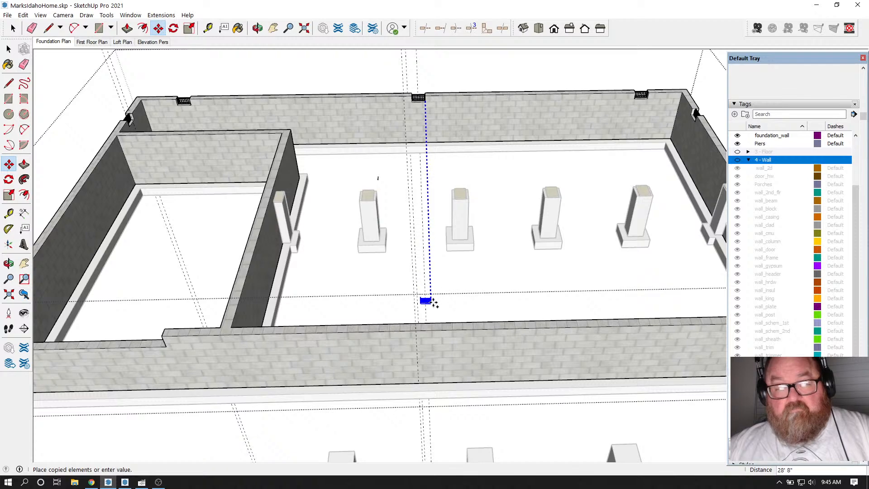
pyautogui.scroll(4, 430, 301)
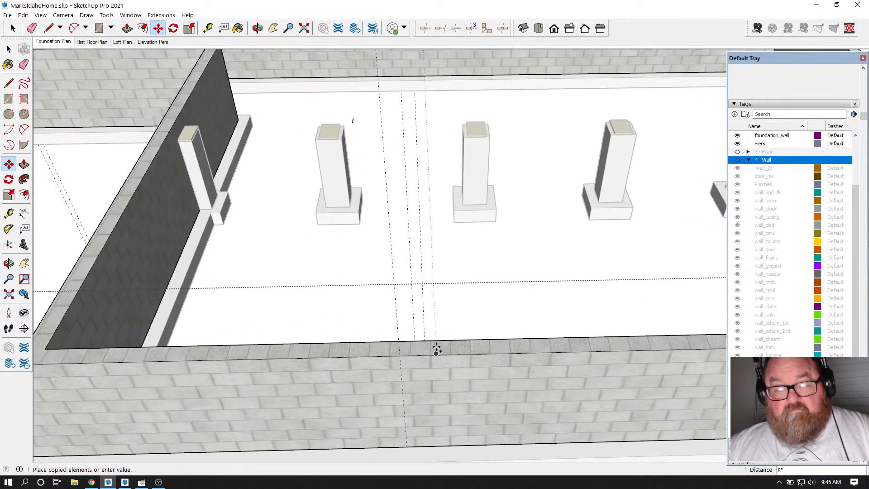
pyautogui.scroll(-4, 433, 234)
pyautogui.scroll(-2, 430, 234)
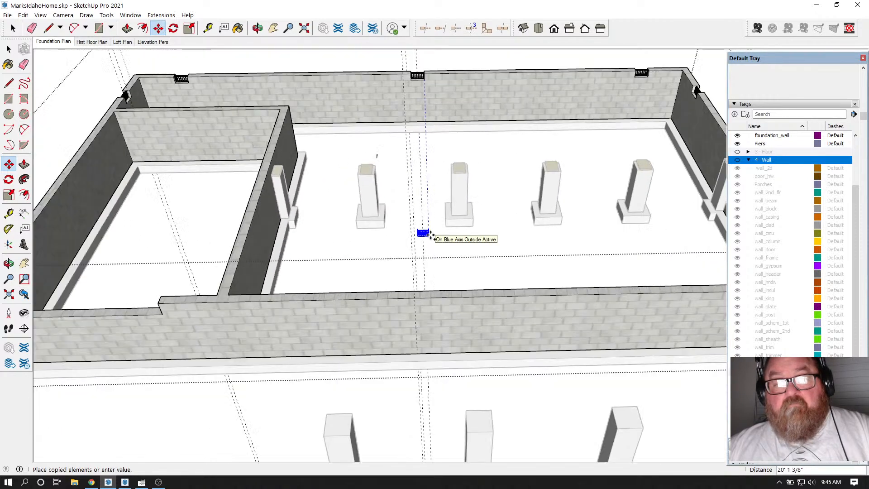
pyautogui.scroll(-1, 430, 234)
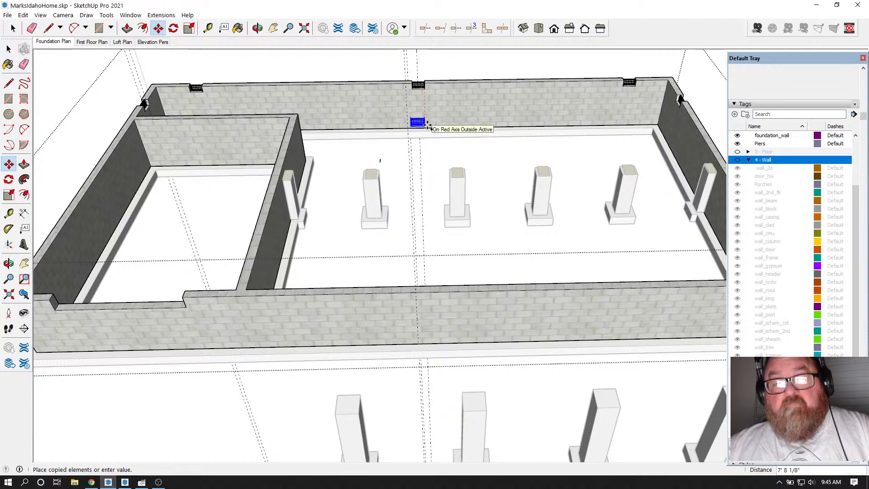
pyautogui.scroll(4, 414, 295)
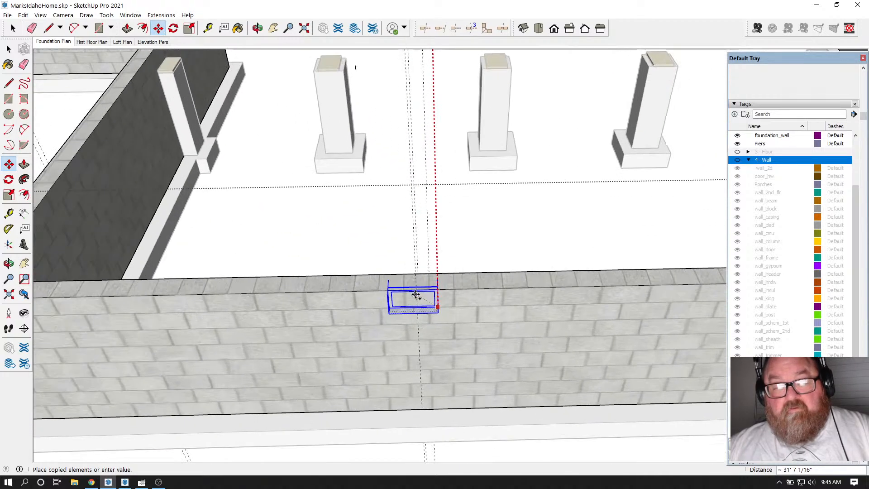
pyautogui.scroll(2, 421, 290)
pyautogui.click(458, 225)
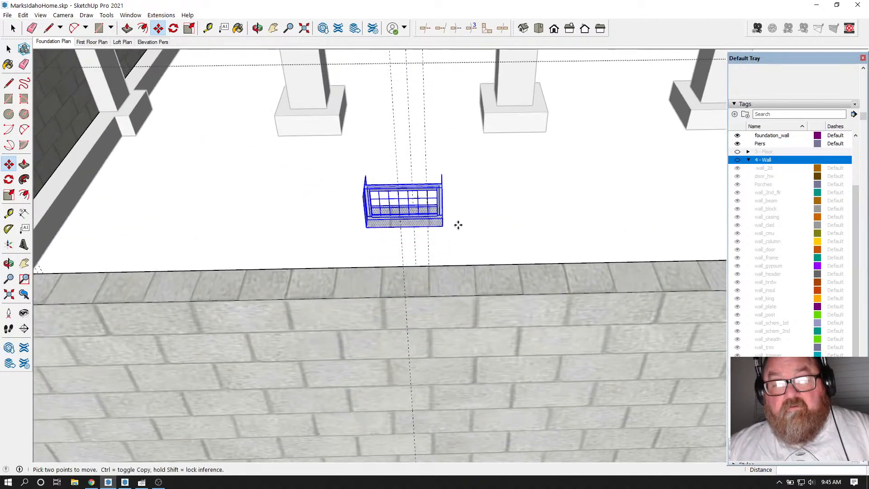
# Step: Move the copied vent by its lower outer corner onto the porch-side wall at the door guide, and push its opening face 7 5/8" through
pyautogui.scroll(1, 458, 225)
pyautogui.click(441, 226)
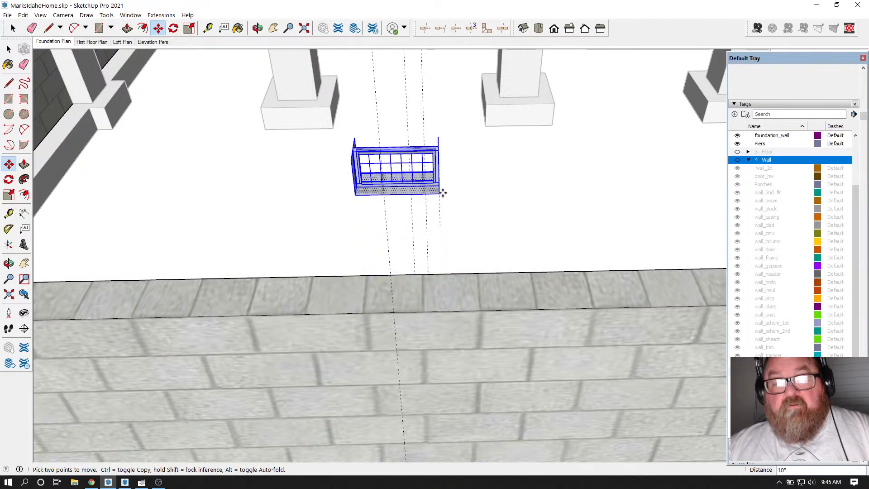
pyautogui.click(443, 311)
pyautogui.scroll(4, 382, 334)
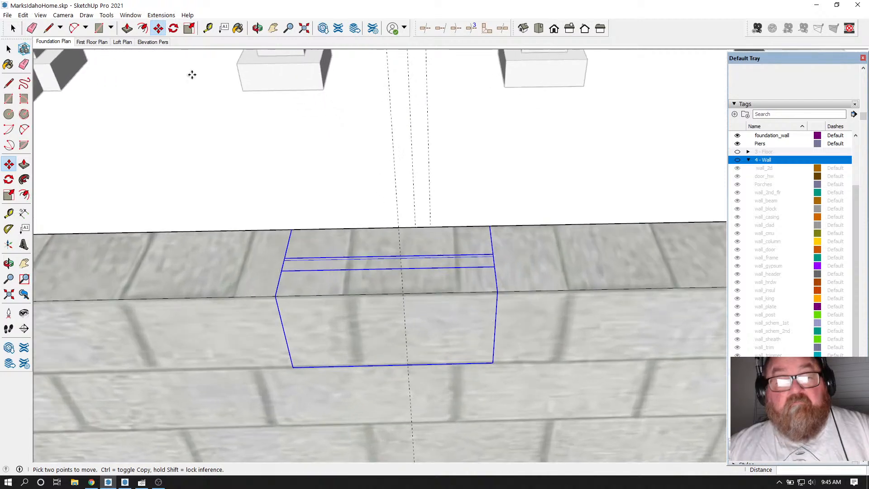
pyautogui.click(127, 28)
pyautogui.click(324, 295)
pyautogui.click(344, 239)
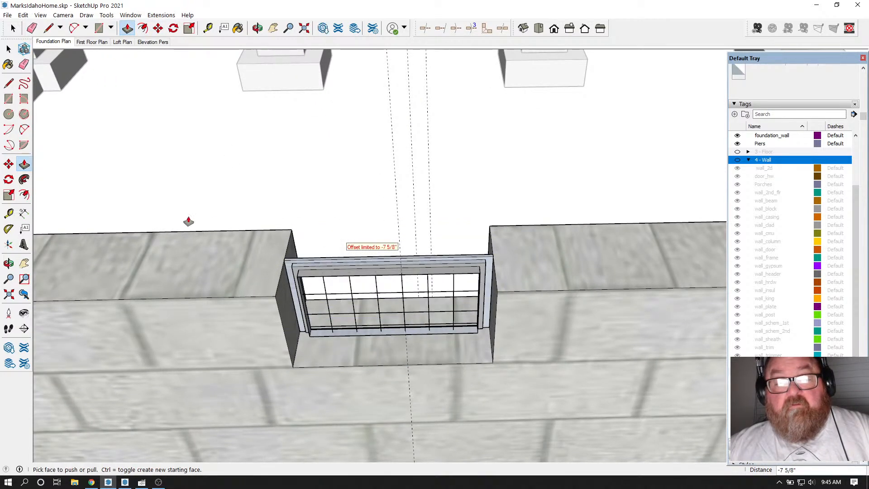
# Step: Offset a vertical guide 48" from the end edge of the porch-side long wall's outer face
pyautogui.scroll(-4, 188, 221)
pyautogui.scroll(-6, 155, 286)
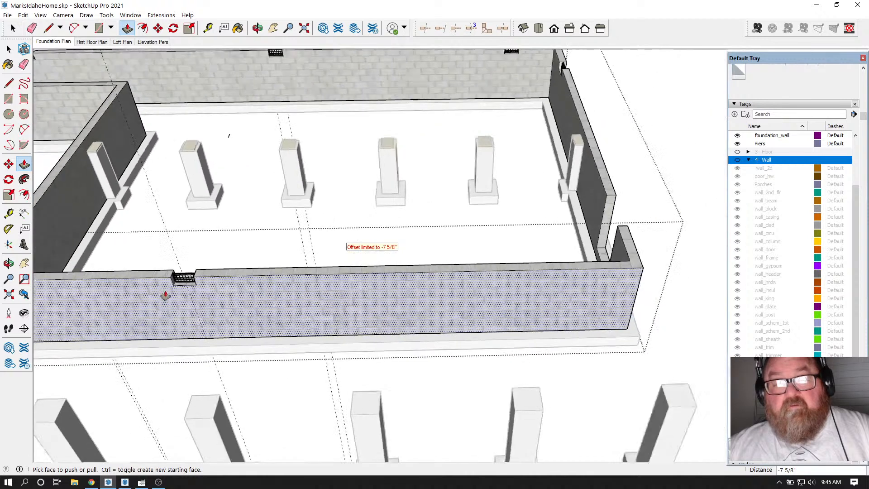
pyautogui.scroll(4, 531, 318)
pyautogui.scroll(1, 498, 298)
pyautogui.press('t')
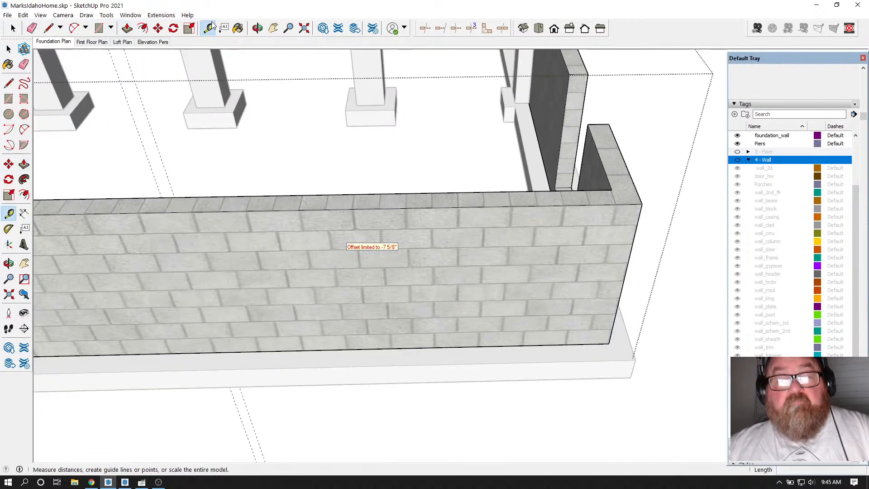
pyautogui.click(638, 221)
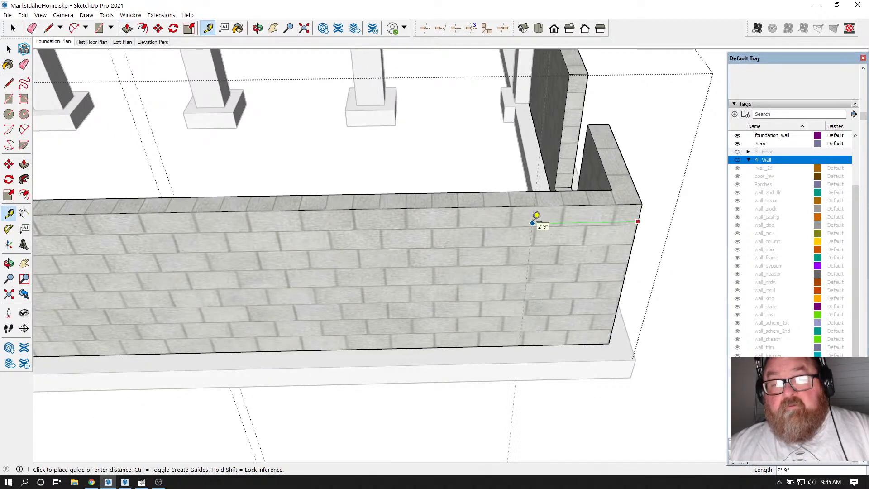
pyautogui.write('48')
pyautogui.press('Return')
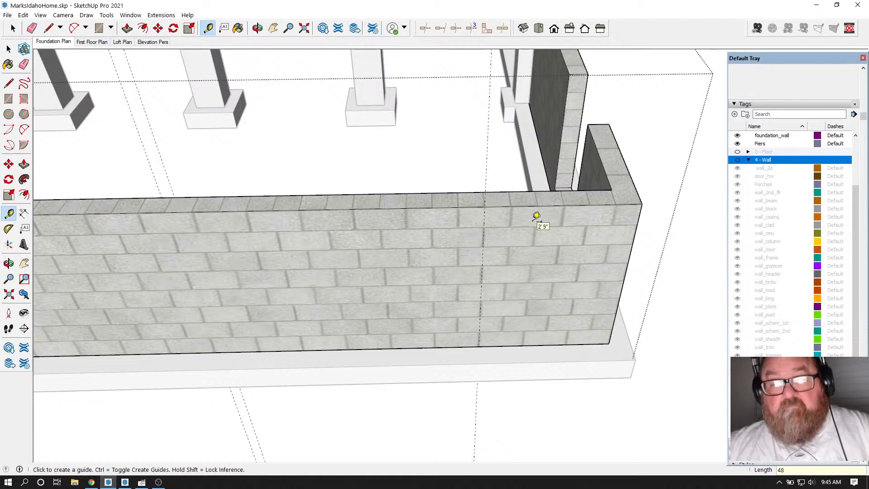
# Step: Copy the door-centered vent with its opening edges along the porch-side wall, placing its lower outer corner on the 48" guide
pyautogui.scroll(-5, 598, 236)
pyautogui.scroll(2, 120, 231)
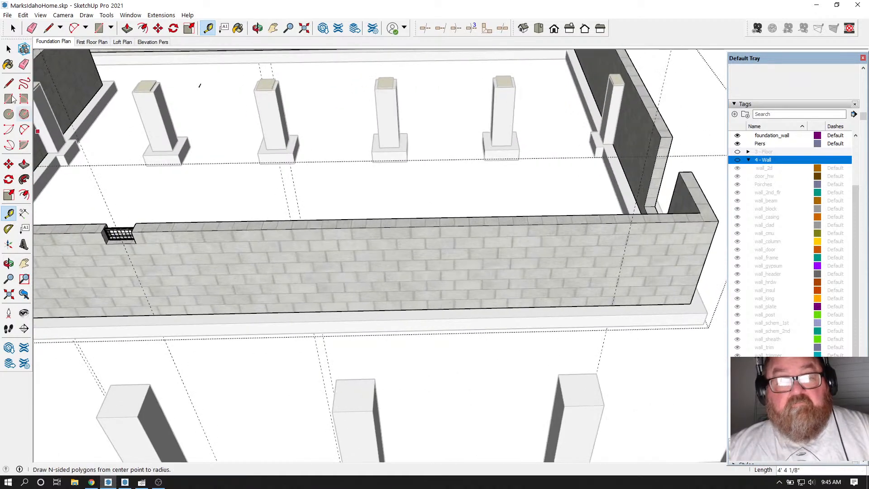
pyautogui.click(8, 49)
pyautogui.moveTo(87, 213); pyautogui.dragTo(164, 269)
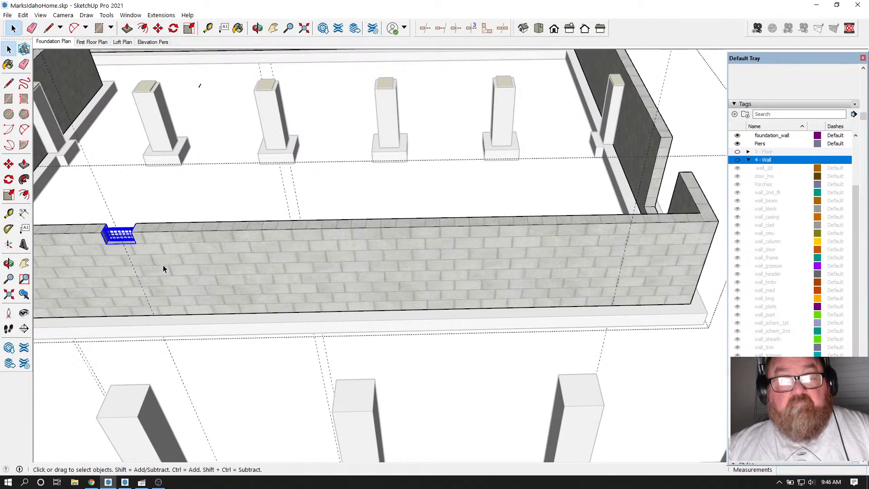
pyautogui.scroll(2, 163, 268)
pyautogui.click(158, 28)
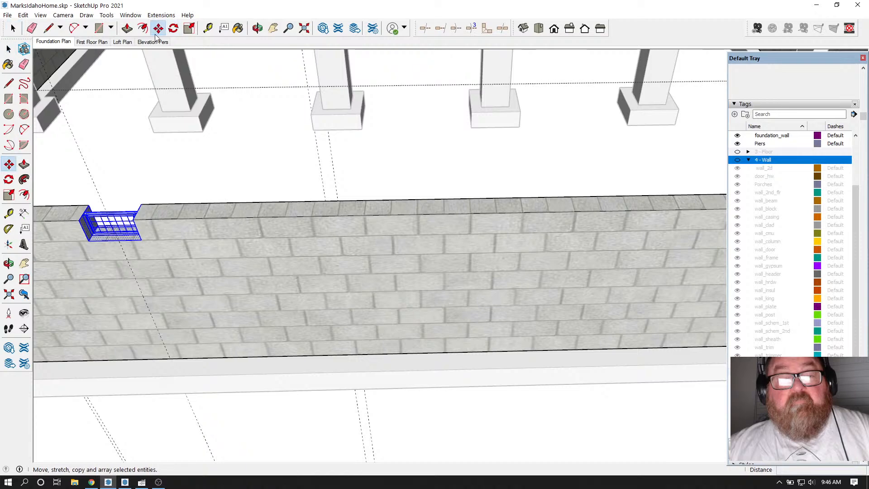
pyautogui.scroll(1, 157, 239)
pyautogui.click(134, 250)
pyautogui.scroll(-2, 154, 253)
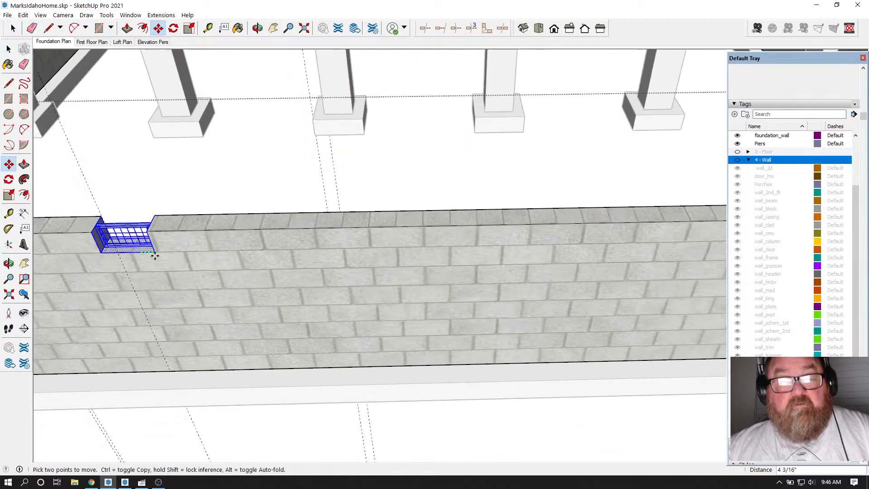
pyautogui.press('ctrl')
pyautogui.scroll(-2, 165, 261)
pyautogui.scroll(-3, 149, 265)
pyautogui.scroll(5, 381, 258)
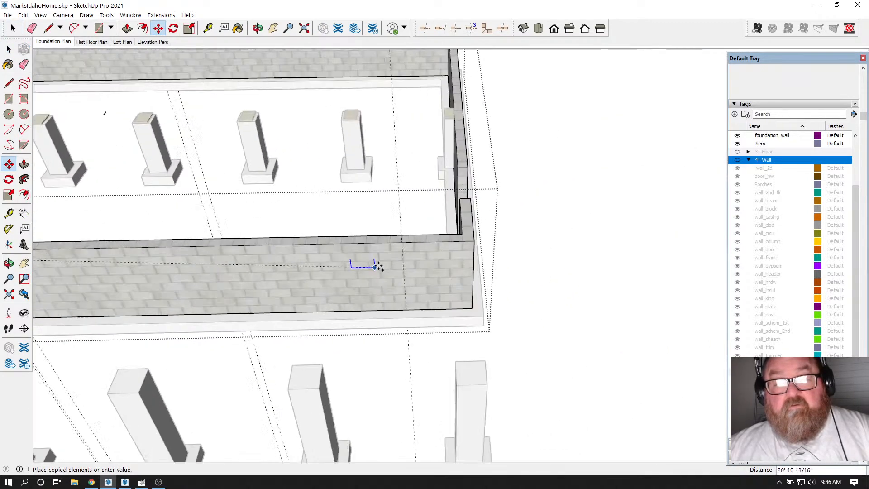
pyautogui.scroll(2, 402, 242)
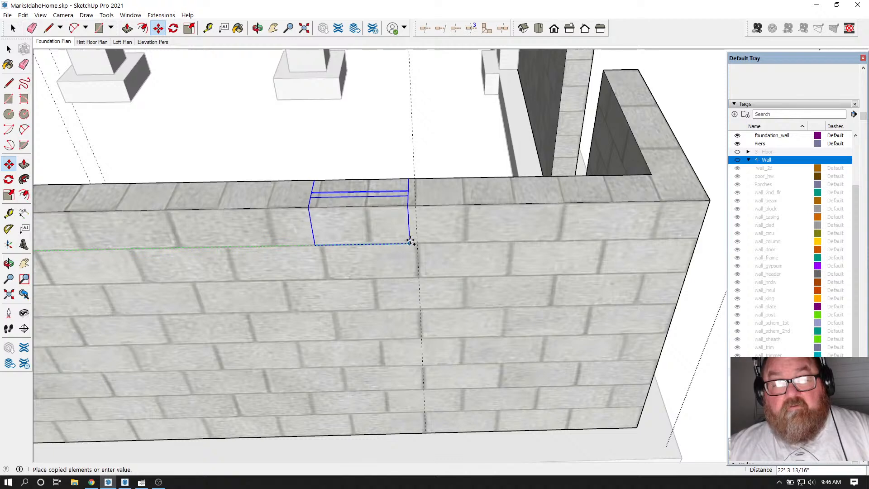
pyautogui.click(416, 243)
# Step: Push the new vent's opening face 7 5/8" through the porch-side wall near its end
pyautogui.scroll(1, 397, 275)
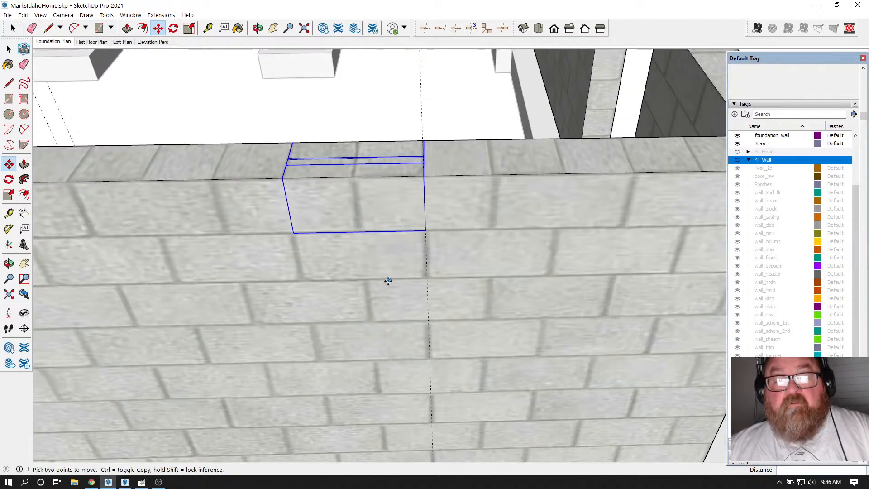
pyautogui.scroll(1, 349, 225)
pyautogui.scroll(-1, 254, 264)
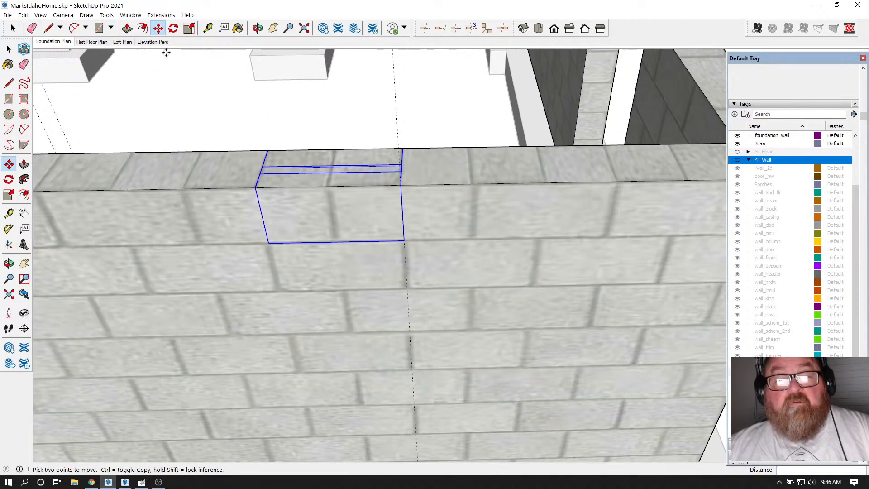
pyautogui.click(127, 28)
pyautogui.click(277, 195)
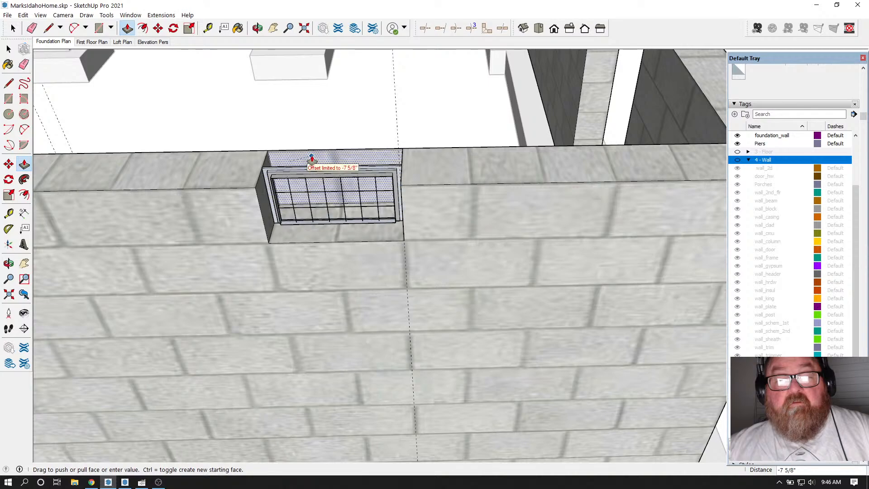
pyautogui.click(312, 158)
pyautogui.scroll(-6, 415, 294)
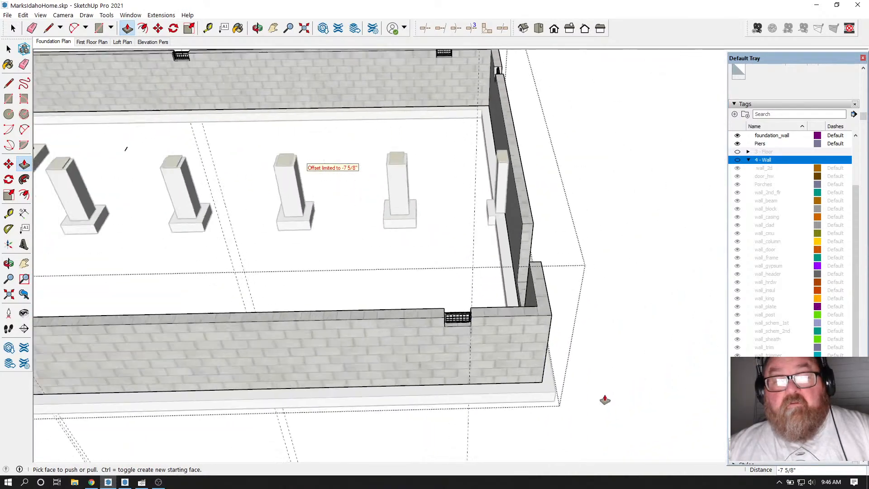
pyautogui.scroll(-5, 126, 148)
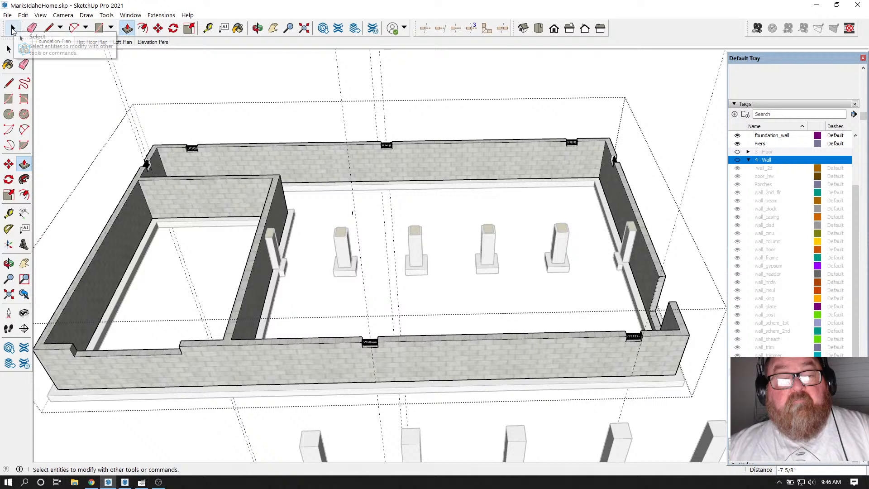
# Step: Leave the foundation wall group and delete all guides in the model
pyautogui.click(12, 30)
pyautogui.click(80, 79)
pyautogui.scroll(-1, 199, 115)
pyautogui.click(23, 16)
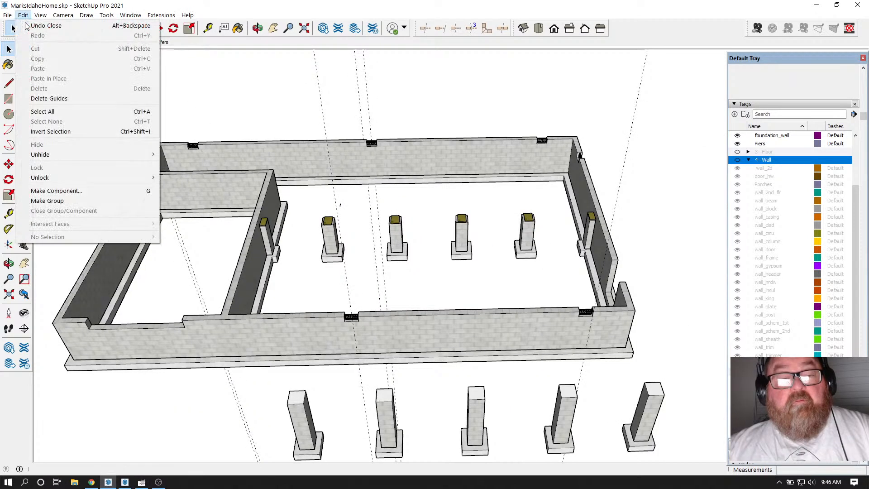
pyautogui.click(49, 99)
# Step: Delete the short stray line floating near the interior piers inside the foundation wall group, and leave the group
pyautogui.scroll(2, 366, 246)
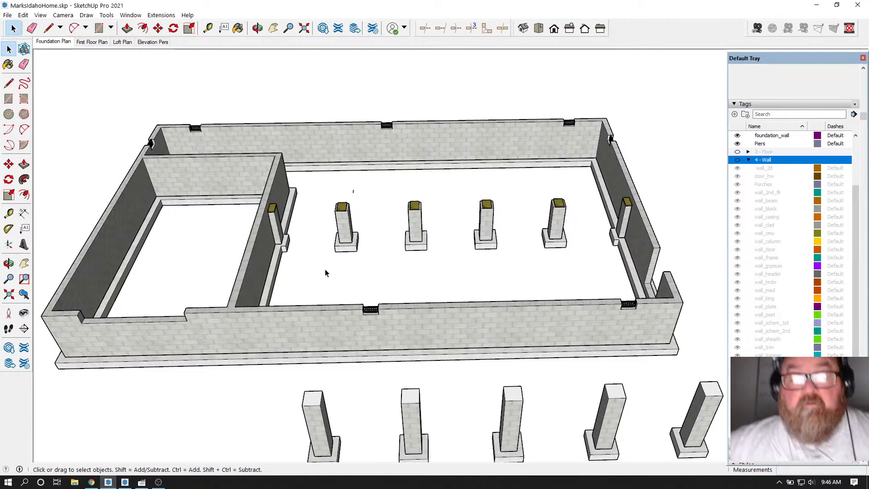
pyautogui.scroll(6, 346, 187)
pyautogui.scroll(2, 346, 186)
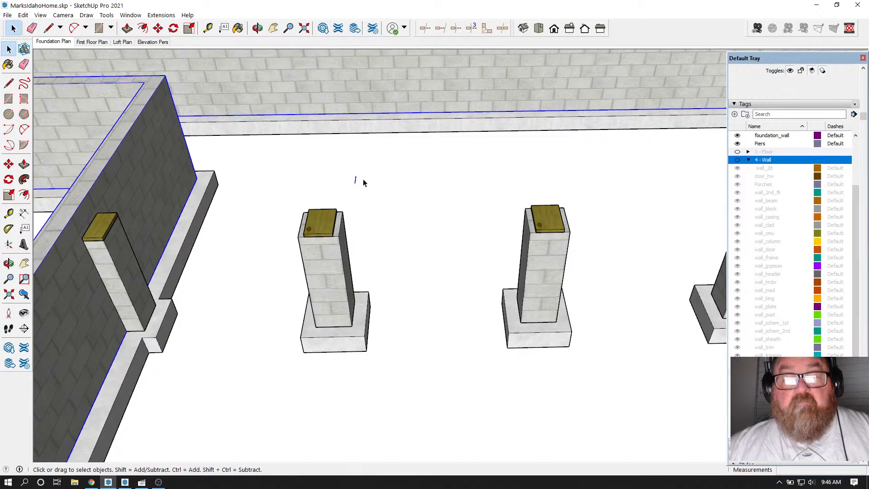
pyautogui.doubleClick(356, 180)
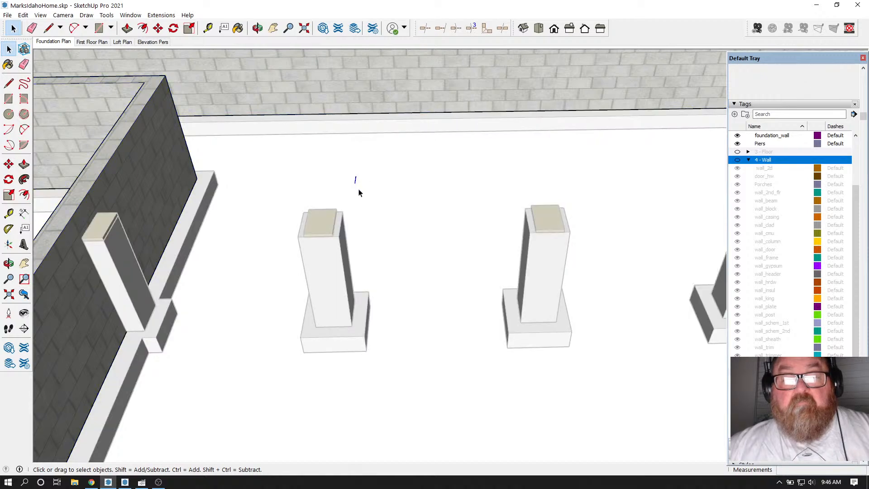
pyautogui.scroll(-3, 363, 201)
pyautogui.moveTo(362, 199); pyautogui.dragTo(424, 269, button='middle')
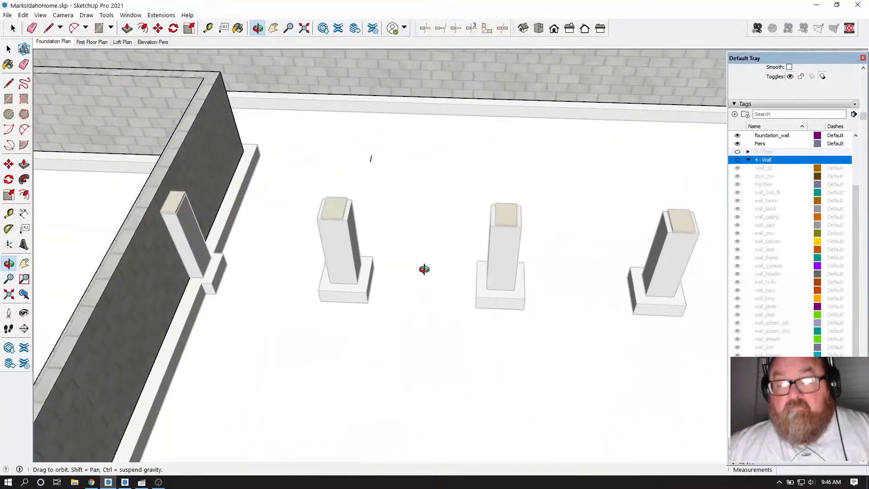
pyautogui.scroll(-4, 398, 252)
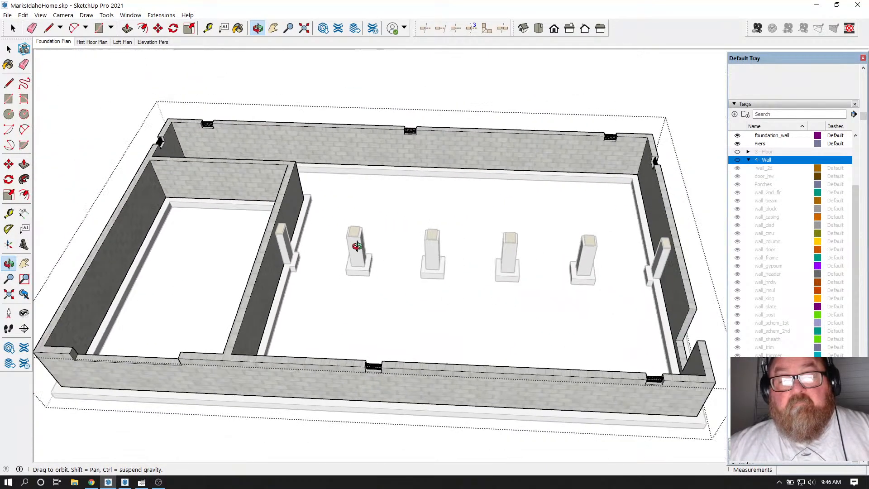
pyautogui.click(9, 49)
pyautogui.click(82, 97)
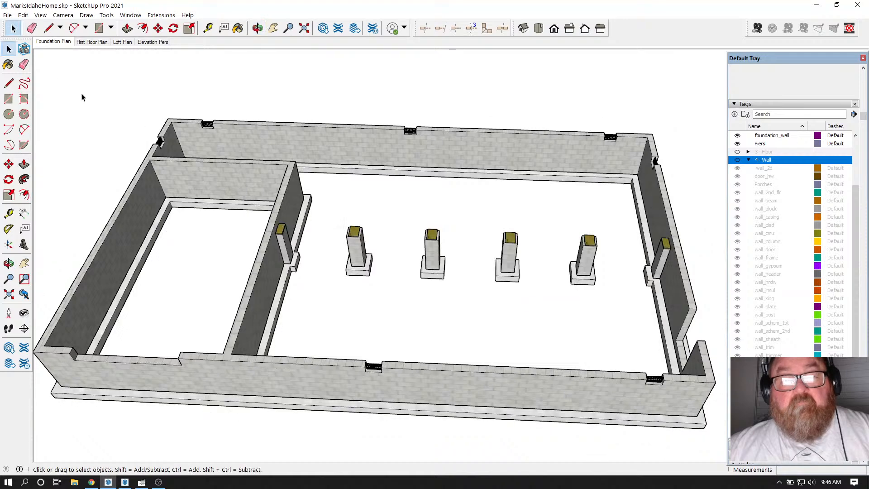
# Step: Open the wall group of the other building's foundation at its wood-framed access door for editing
pyautogui.scroll(-1, 150, 122)
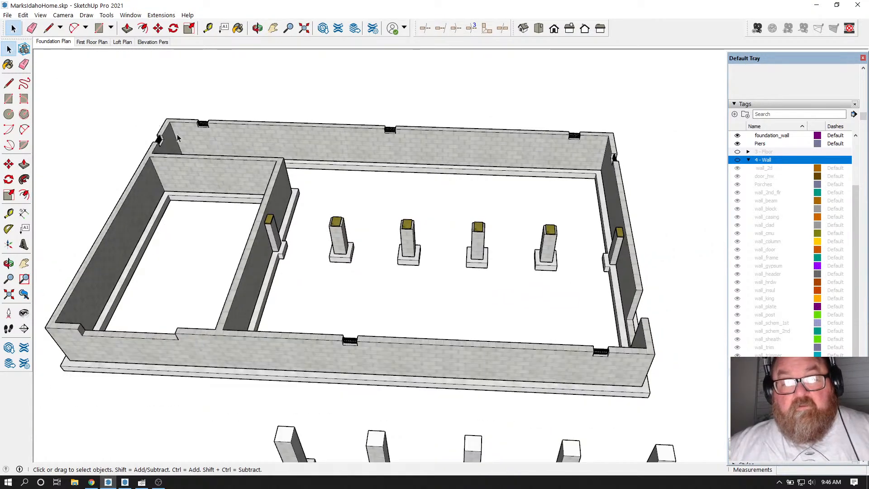
pyautogui.click(258, 28)
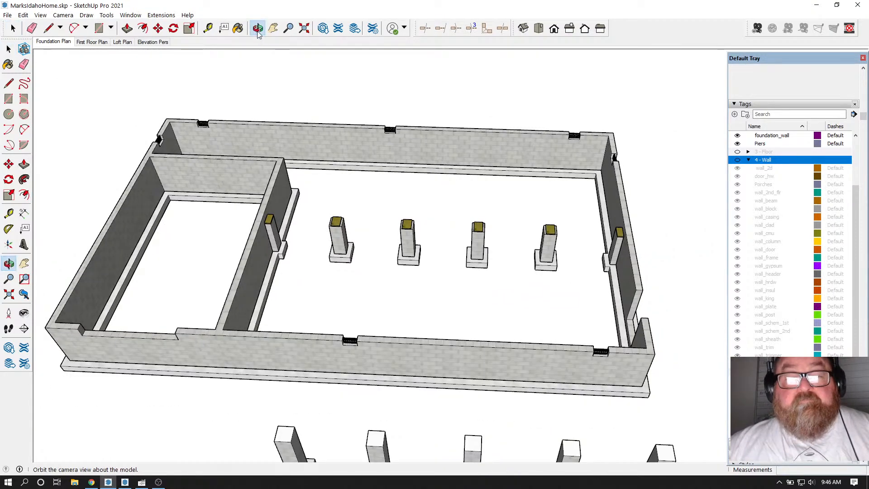
pyautogui.moveTo(321, 231); pyautogui.dragTo(321, 168)
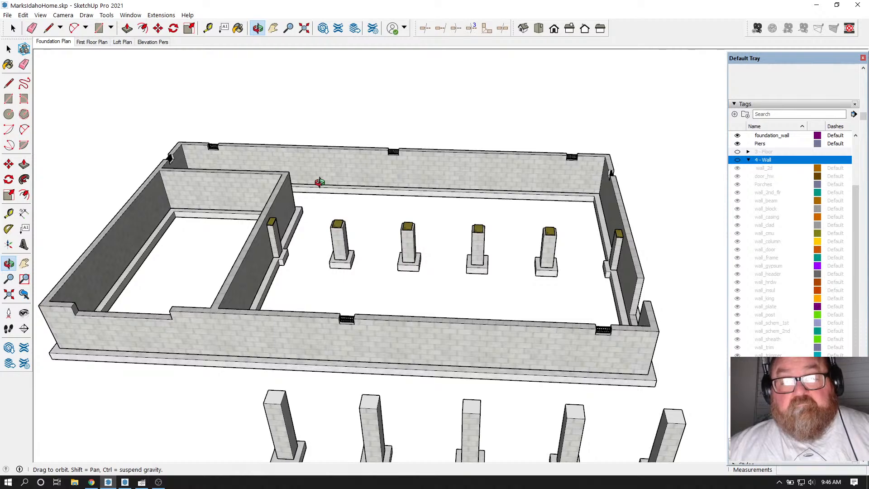
pyautogui.moveTo(319, 182); pyautogui.dragTo(257, 276)
pyautogui.scroll(-5, 450, 294)
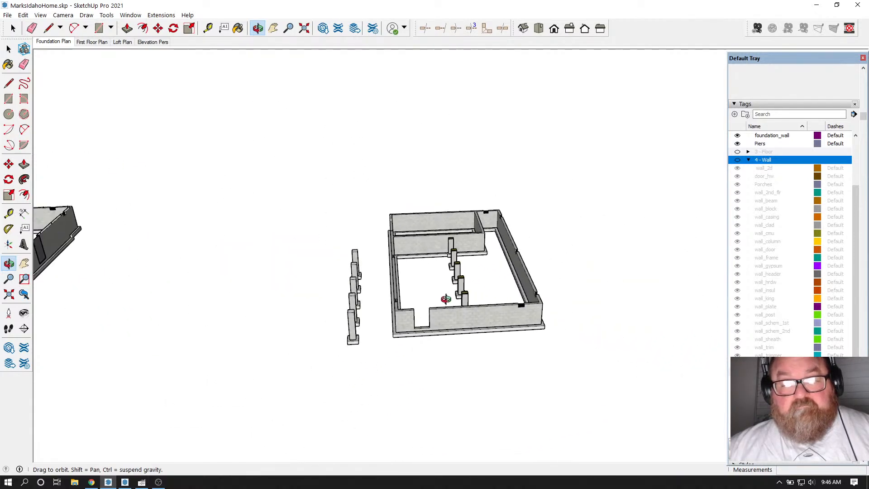
pyautogui.moveTo(447, 304); pyautogui.dragTo(79, 303)
pyautogui.scroll(10, 213, 208)
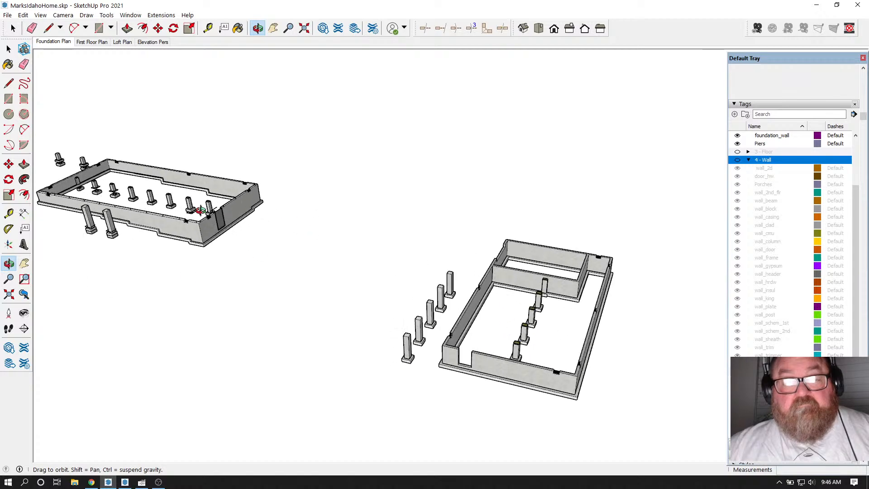
pyautogui.scroll(8, 246, 219)
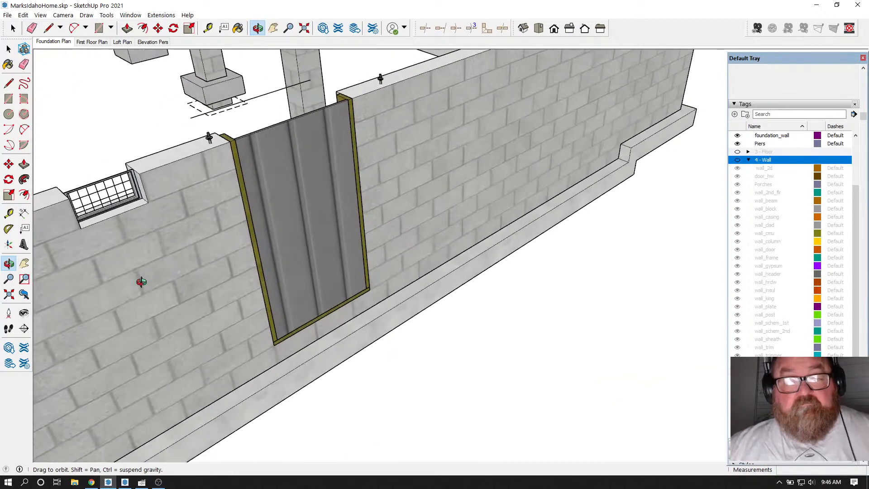
pyautogui.click(13, 29)
pyautogui.scroll(1, 234, 140)
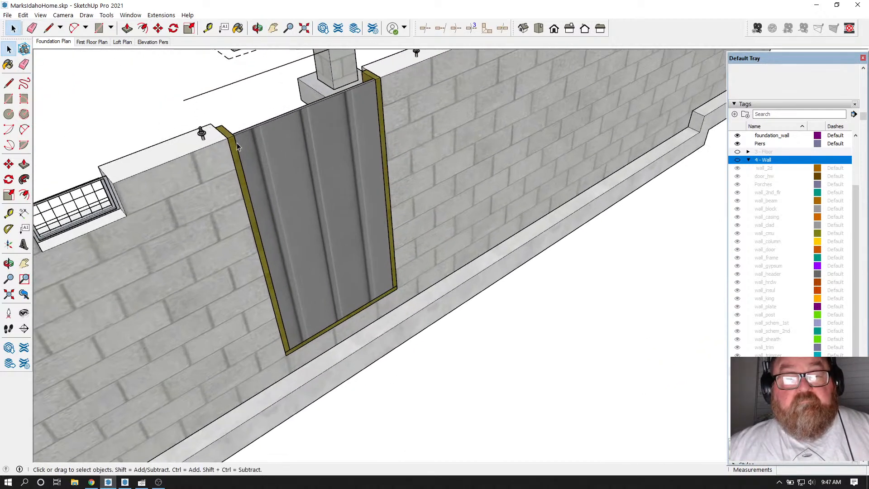
pyautogui.click(233, 140)
pyautogui.doubleClick(234, 143)
# Step: Copy the wood-framed access door from the other foundation over to the end wall with the door opening
pyautogui.click(234, 143)
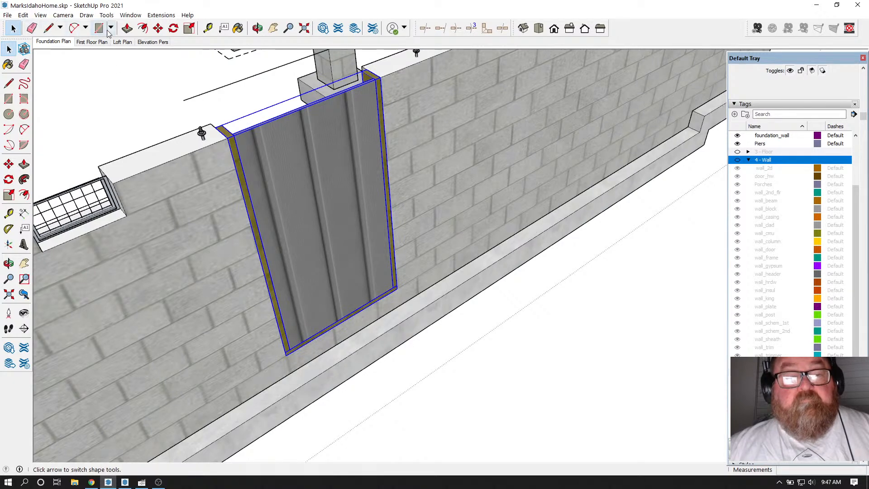
pyautogui.click(158, 28)
pyautogui.click(227, 137)
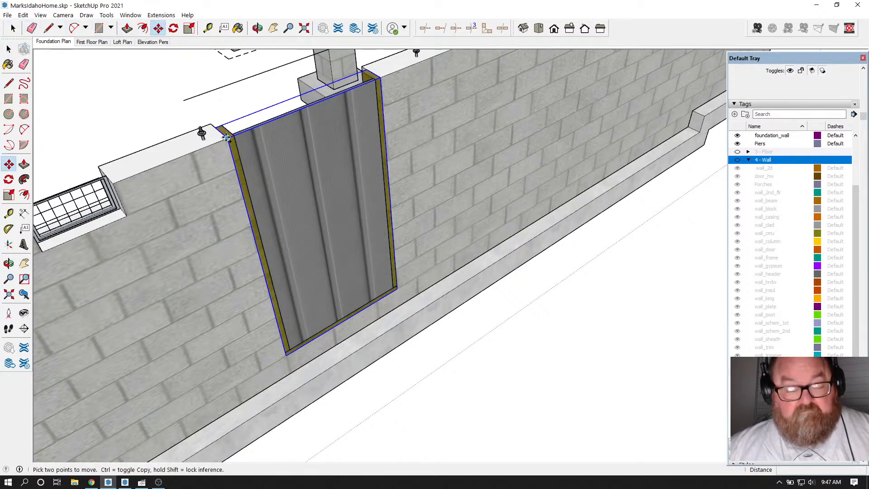
pyautogui.press('ctrl')
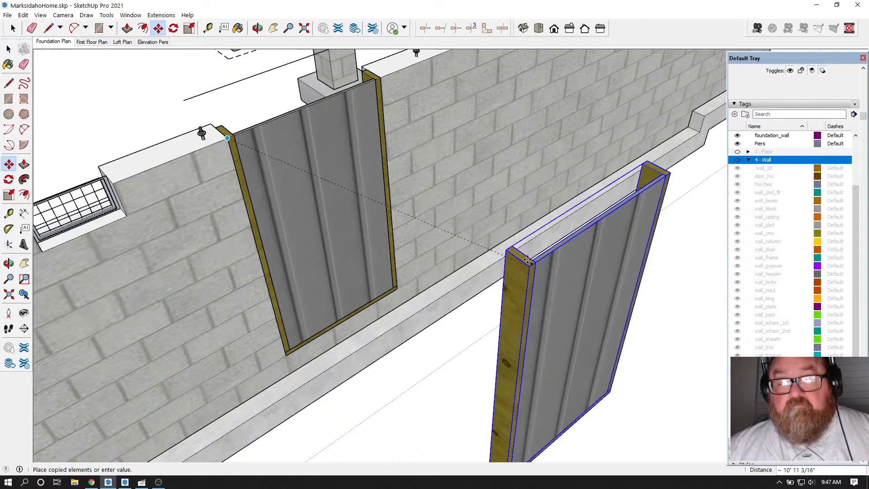
pyautogui.scroll(-8, 398, 181)
pyautogui.scroll(-8, 193, 149)
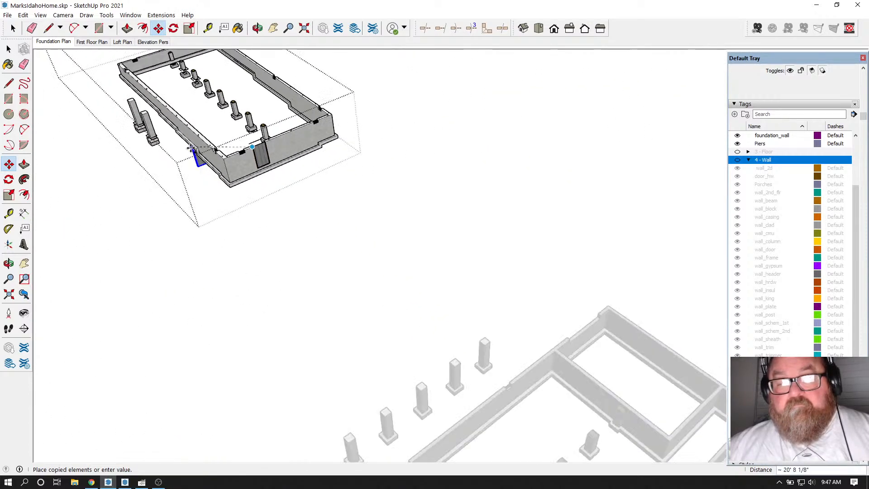
pyautogui.scroll(5, 377, 301)
pyautogui.scroll(1, 507, 244)
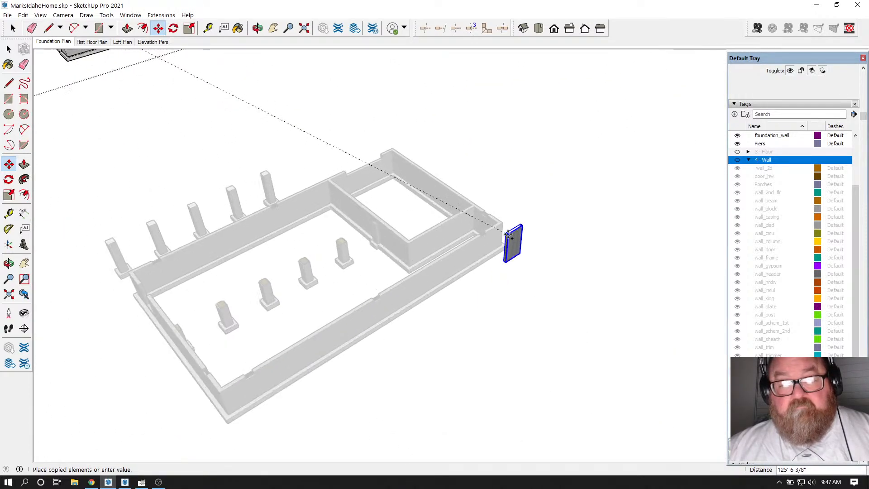
pyautogui.click(134, 310)
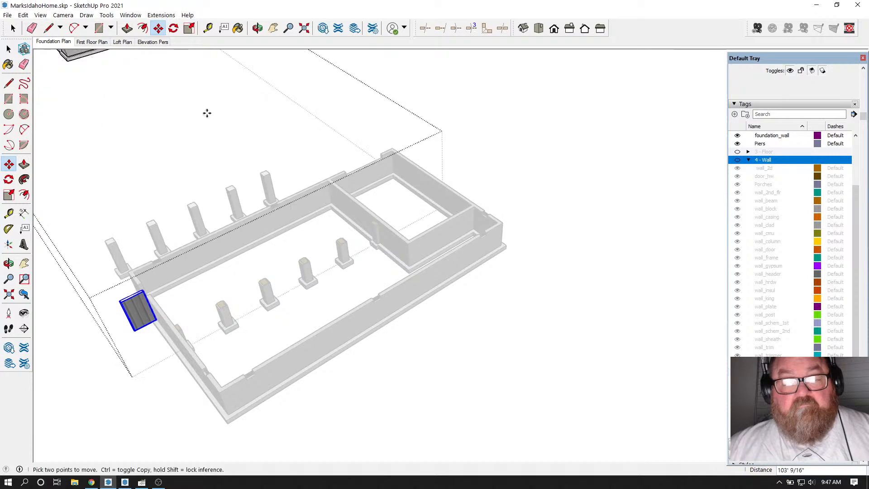
# Step: Rotate the copied access door 90 degrees in the horizontal plane to align it with the end wall
pyautogui.click(258, 28)
pyautogui.moveTo(317, 149); pyautogui.dragTo(399, 348)
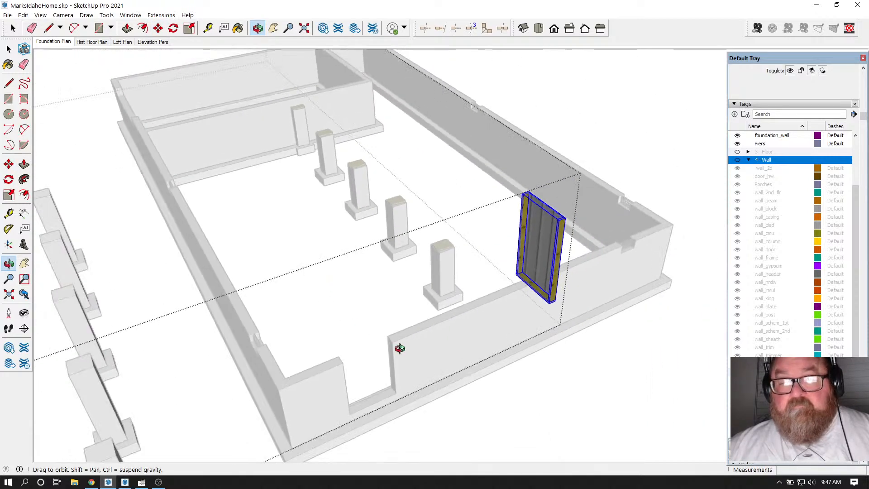
pyautogui.click(173, 28)
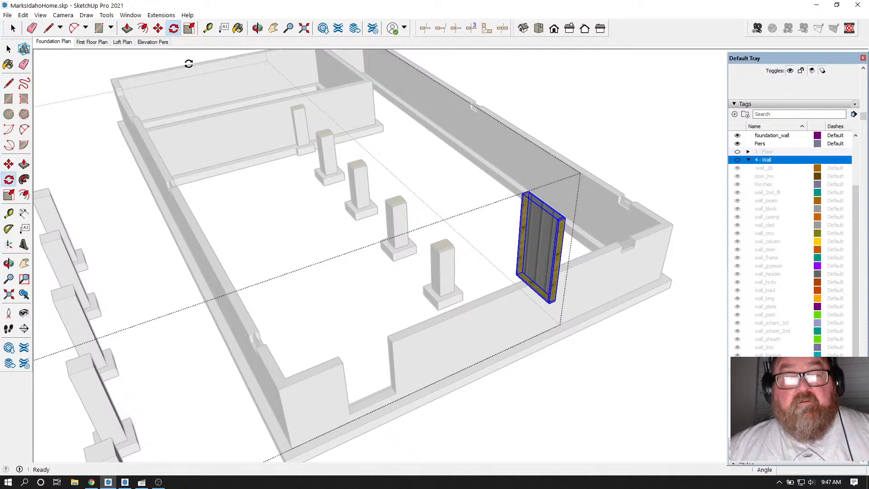
pyautogui.click(466, 411)
pyautogui.click(494, 403)
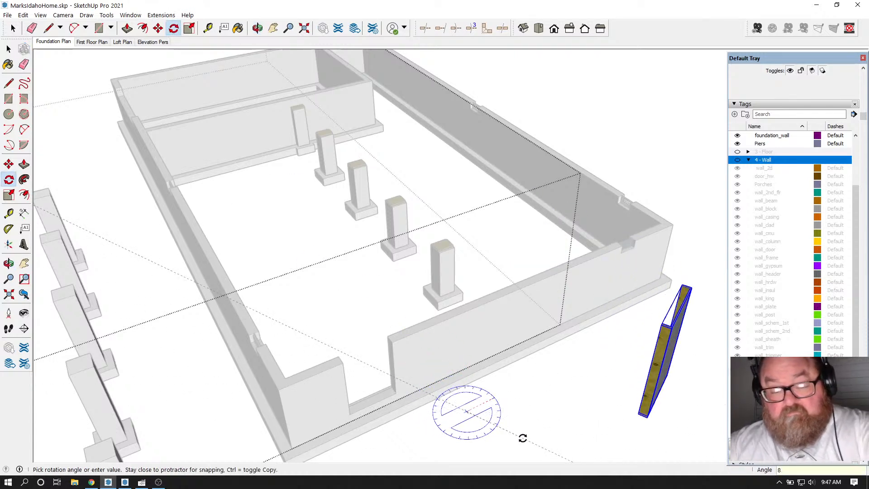
pyautogui.write('90')
pyautogui.press('Return')
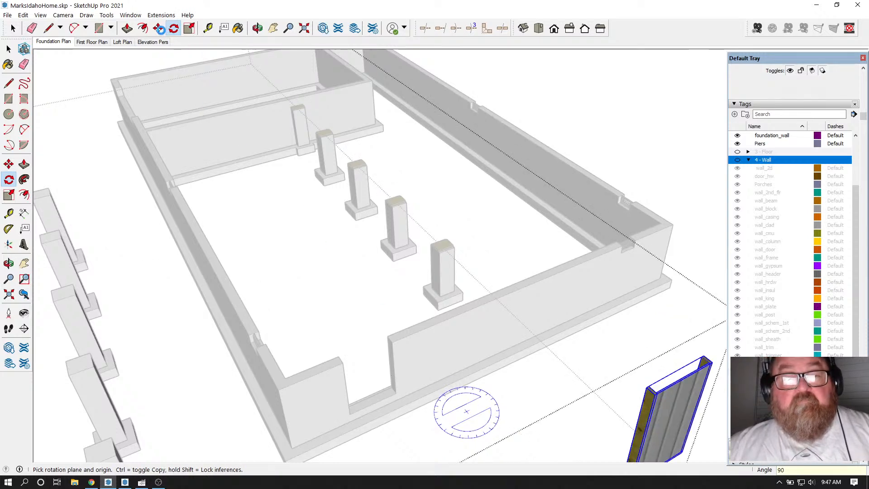
# Step: Move the copied access door by its lower outer corner onto the matching lower corner of the end wall opening
pyautogui.click(158, 28)
pyautogui.scroll(-3, 328, 63)
pyautogui.scroll(4, 490, 323)
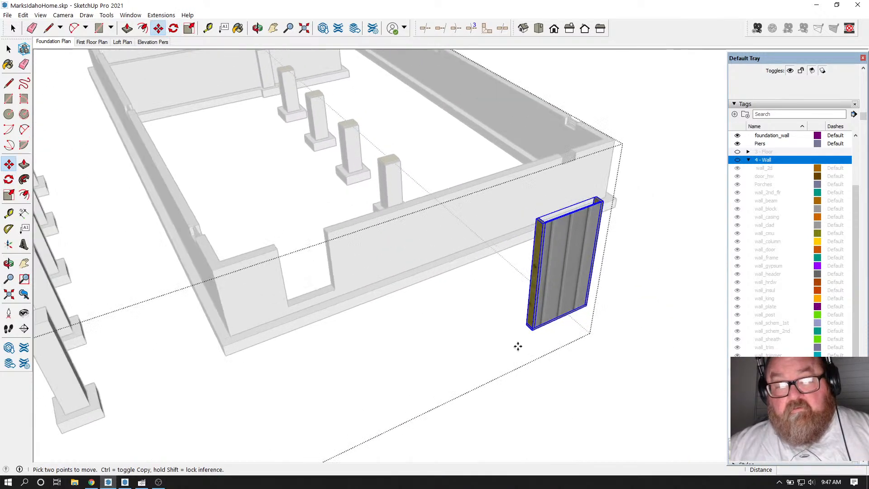
pyautogui.scroll(3, 525, 343)
pyautogui.click(539, 321)
pyautogui.scroll(5, 190, 272)
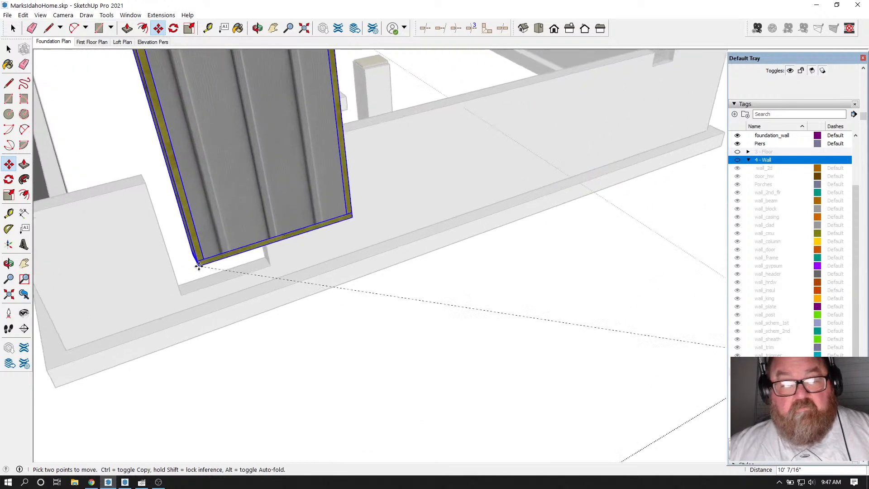
pyautogui.scroll(-4, 178, 299)
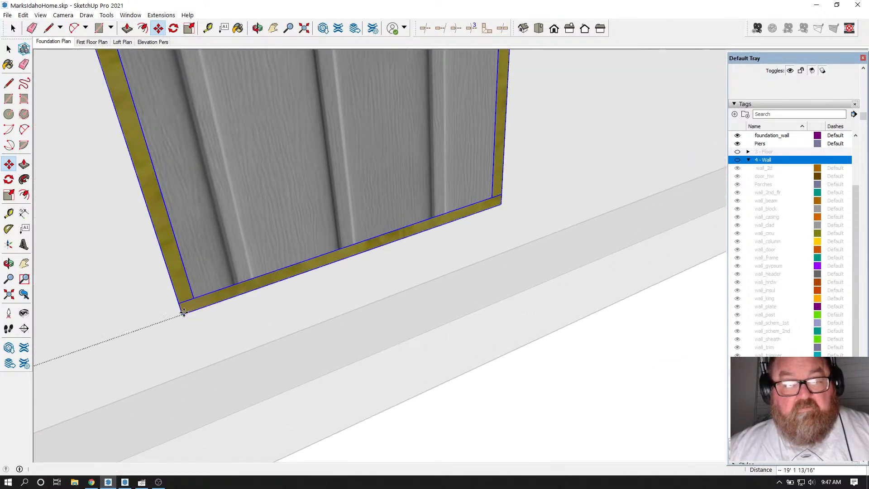
pyautogui.click(183, 311)
pyautogui.scroll(-5, 283, 375)
pyautogui.scroll(1, 160, 147)
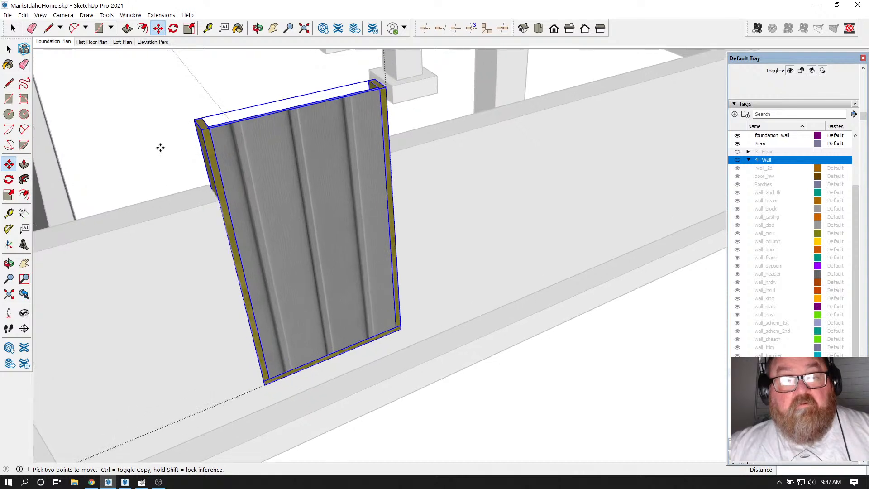
# Step: Cut the copied access door out of the other foundation's group and paste it in place inside this building's foundation wall group
pyautogui.click(23, 15)
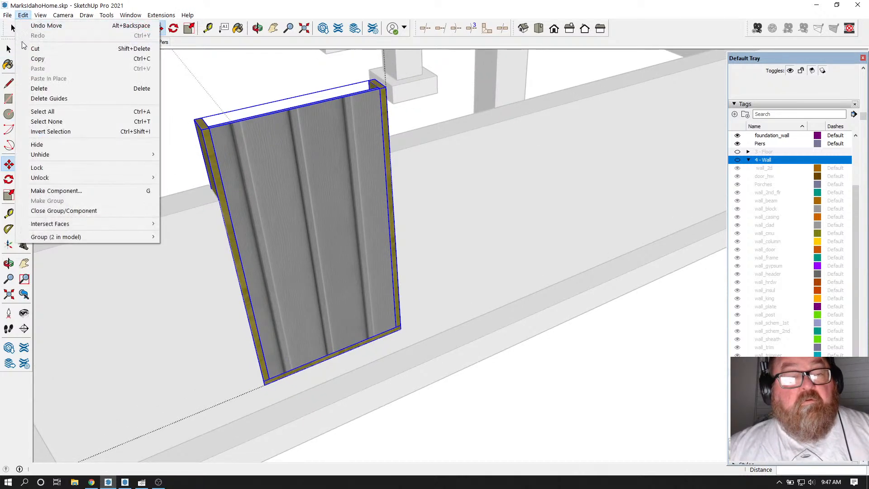
pyautogui.click(25, 48)
pyautogui.click(9, 48)
pyautogui.scroll(-8, 194, 251)
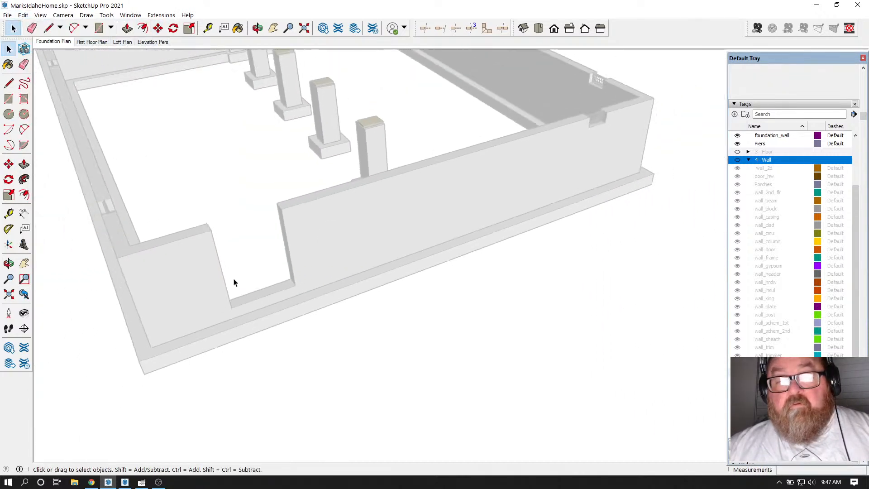
pyautogui.scroll(-2, 599, 376)
pyautogui.click(414, 268)
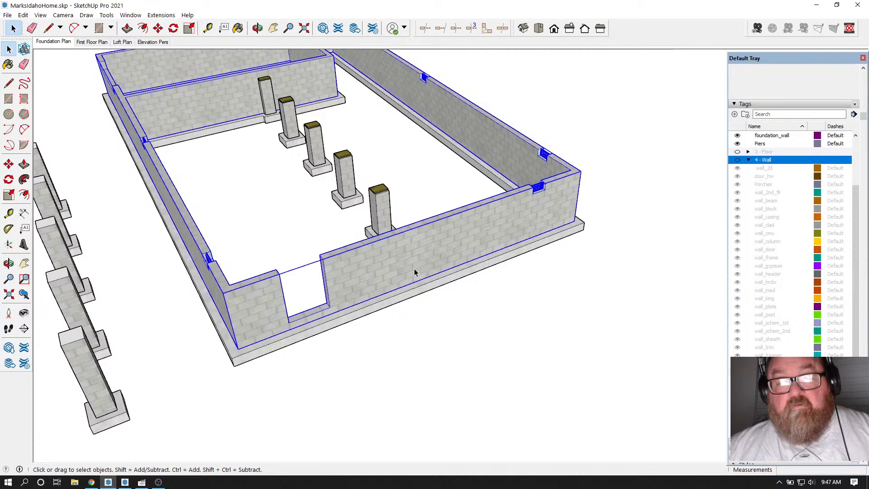
pyautogui.doubleClick(409, 263)
pyautogui.scroll(4, 292, 268)
pyautogui.scroll(1, 292, 268)
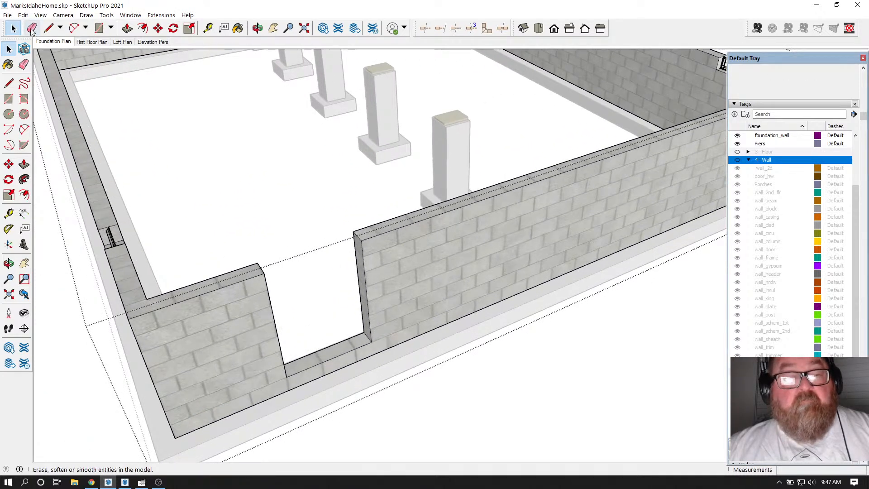
pyautogui.click(23, 15)
pyautogui.click(39, 79)
pyautogui.scroll(5, 247, 236)
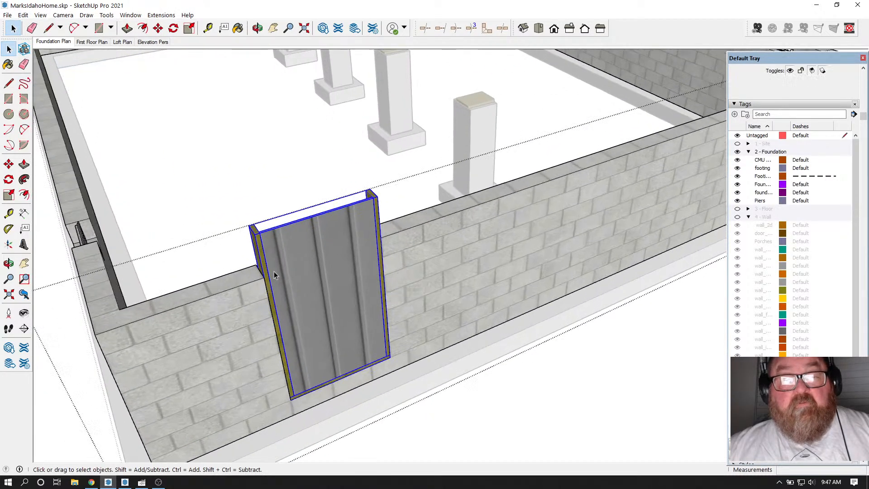
# Step: Push the top face of the access door's frame jamb nearest the building corner down 1' 4" to the top of the foundation wall
pyautogui.doubleClick(246, 236)
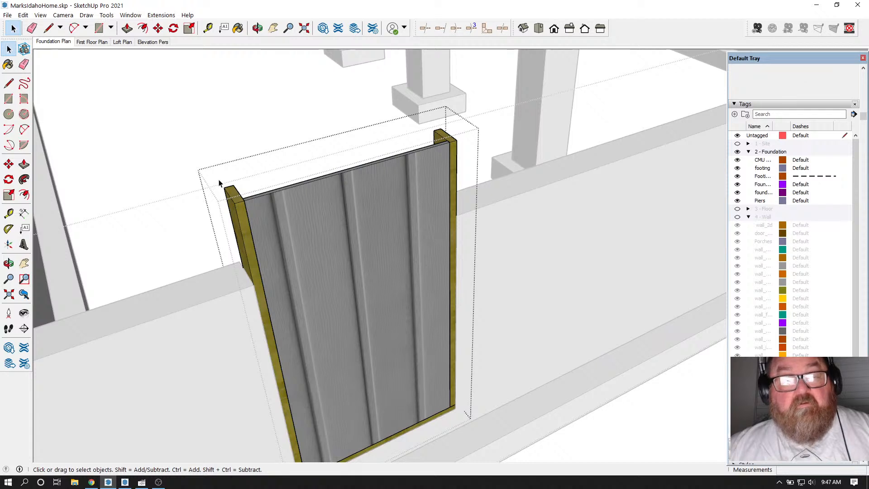
pyautogui.click(127, 28)
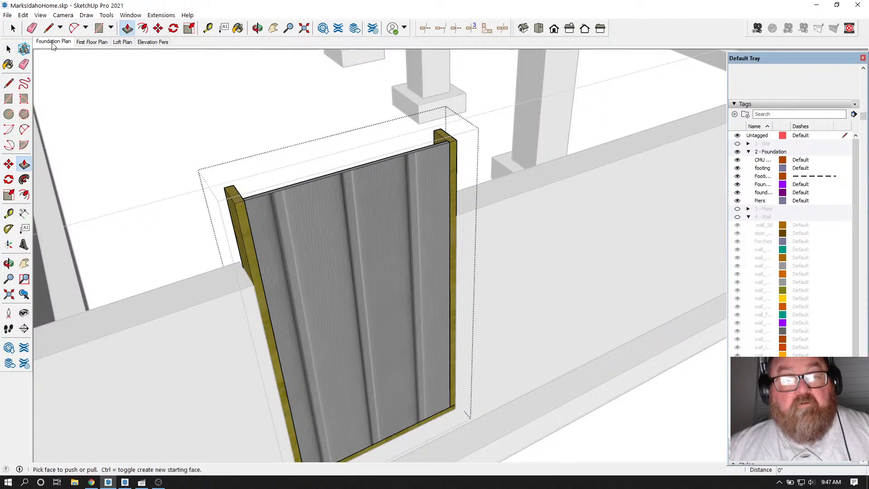
pyautogui.press('space')
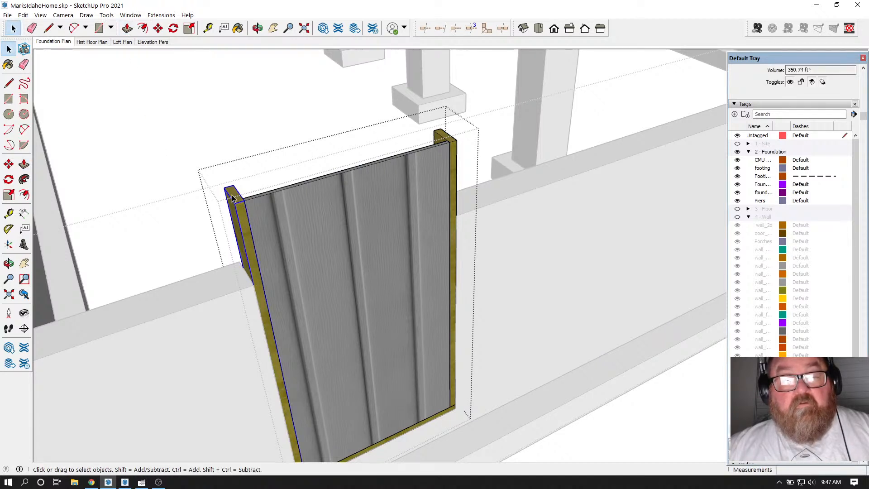
pyautogui.doubleClick(231, 195)
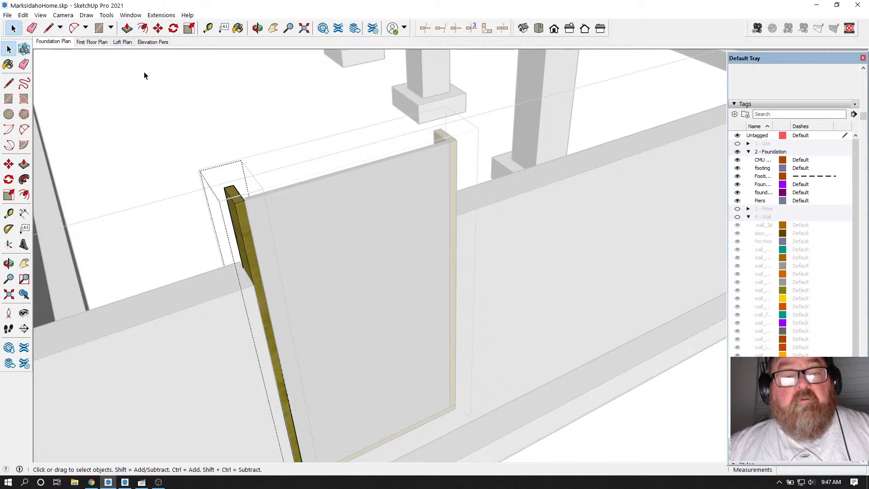
pyautogui.click(127, 28)
pyautogui.moveTo(234, 196); pyautogui.dragTo(245, 281)
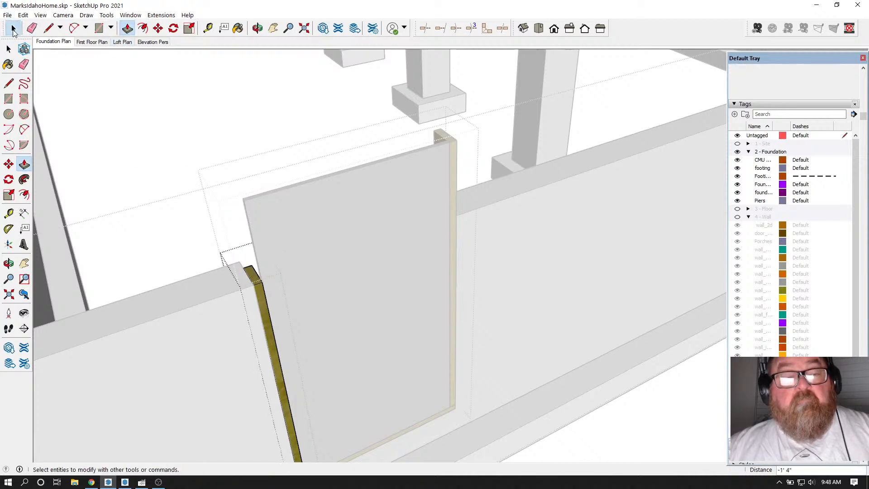
# Step: Lower the top of the opposite frame jamb by 1' 4" to match the foundation wall's top
pyautogui.click(14, 28)
pyautogui.click(445, 138)
pyautogui.doubleClick(445, 137)
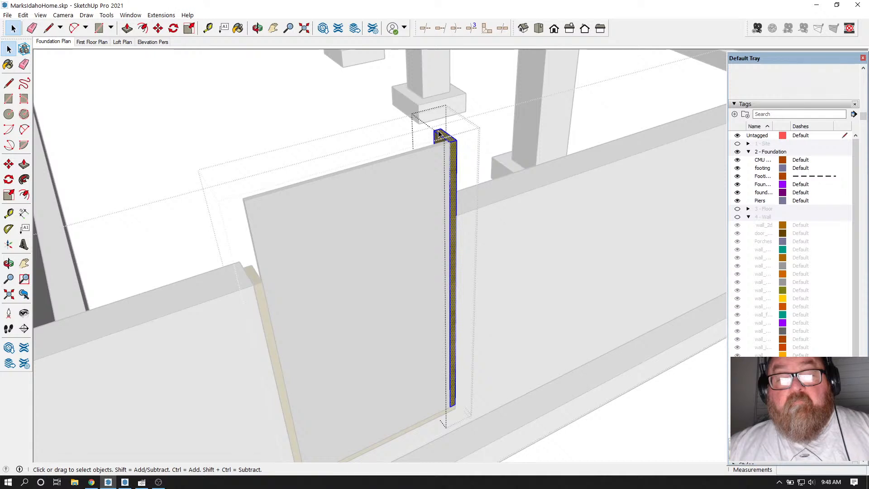
pyautogui.click(440, 135)
pyautogui.click(127, 28)
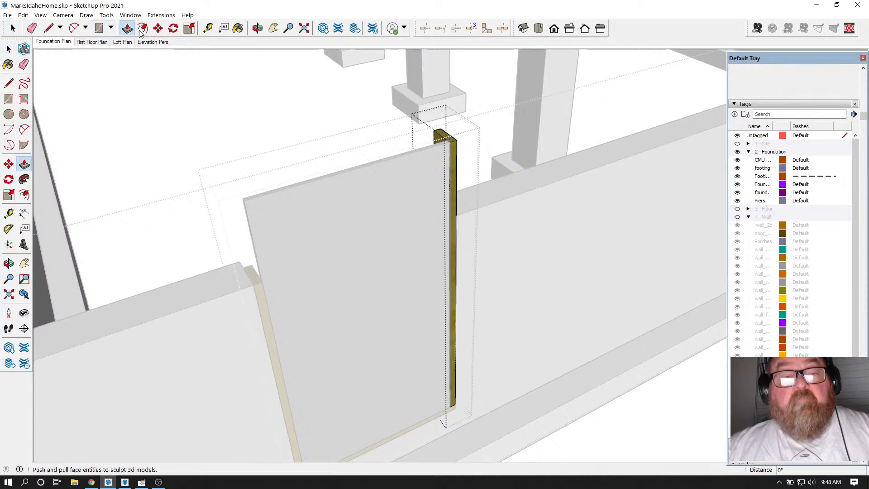
pyautogui.click(444, 136)
pyautogui.click(486, 199)
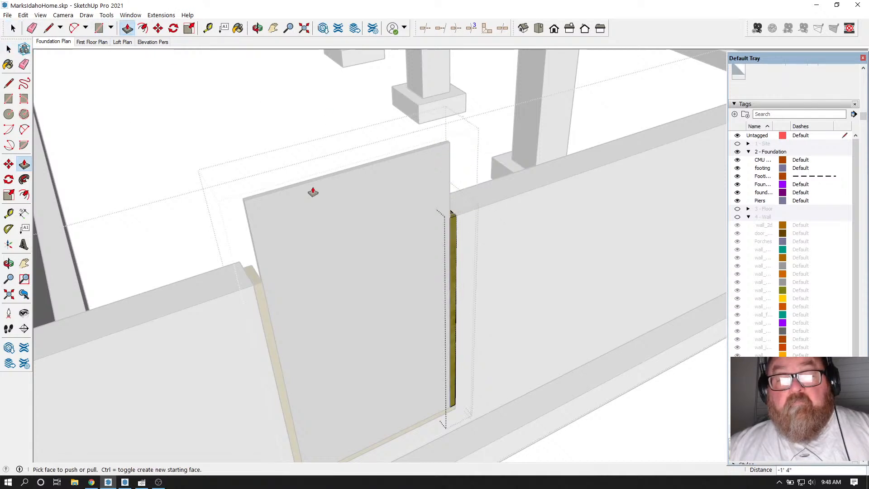
# Step: Move the top edges of the door panel down 1' 4" to meet the tops of the shortened jambs
pyautogui.click(13, 29)
pyautogui.click(165, 120)
pyautogui.doubleClick(313, 210)
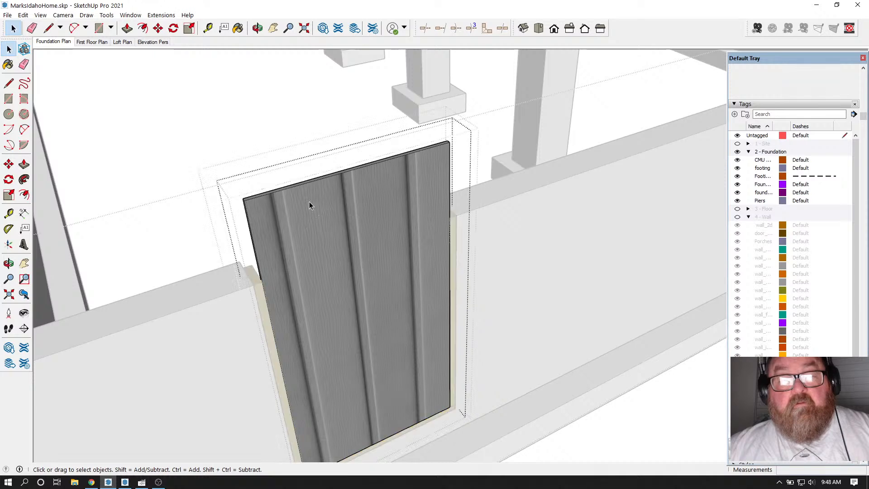
pyautogui.click(304, 199)
pyautogui.moveTo(176, 103); pyautogui.dragTo(460, 232)
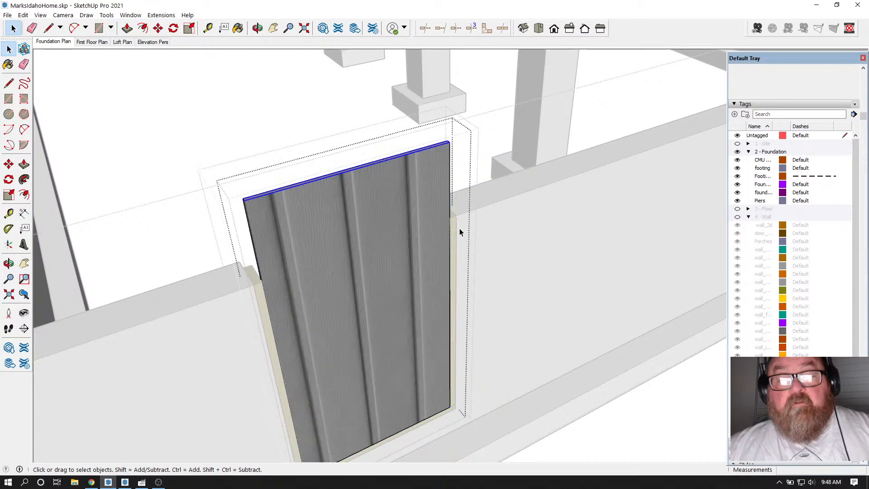
pyautogui.click(158, 28)
pyautogui.scroll(3, 250, 225)
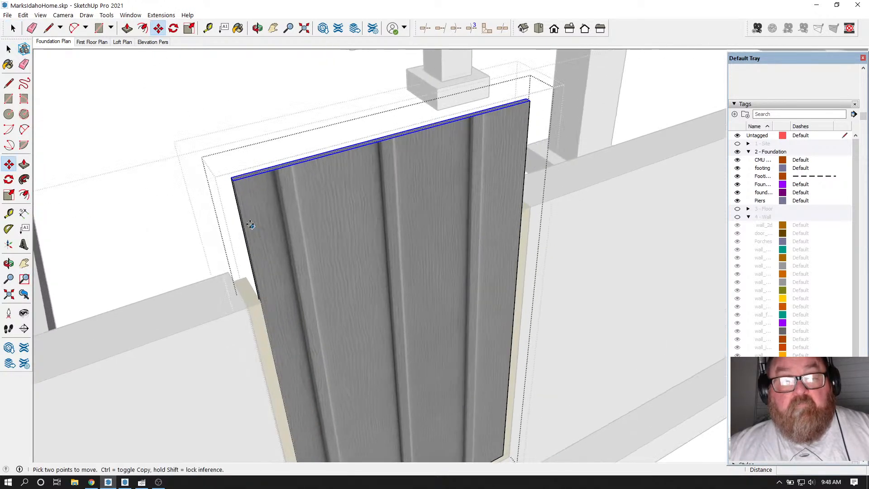
pyautogui.click(232, 181)
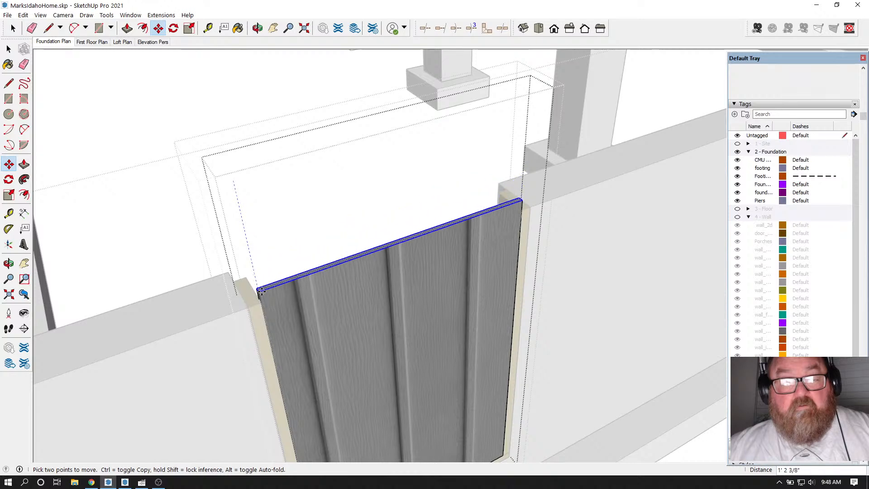
pyautogui.scroll(3, 261, 292)
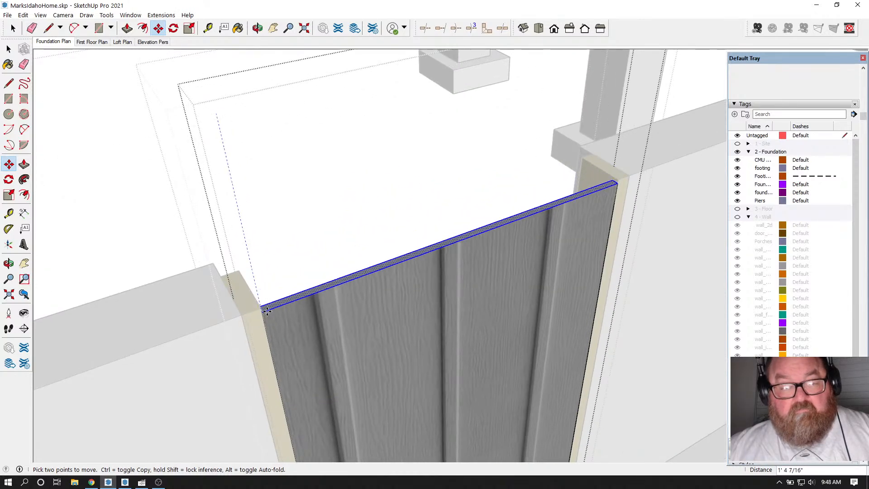
pyautogui.click(267, 310)
pyautogui.scroll(-5, 267, 310)
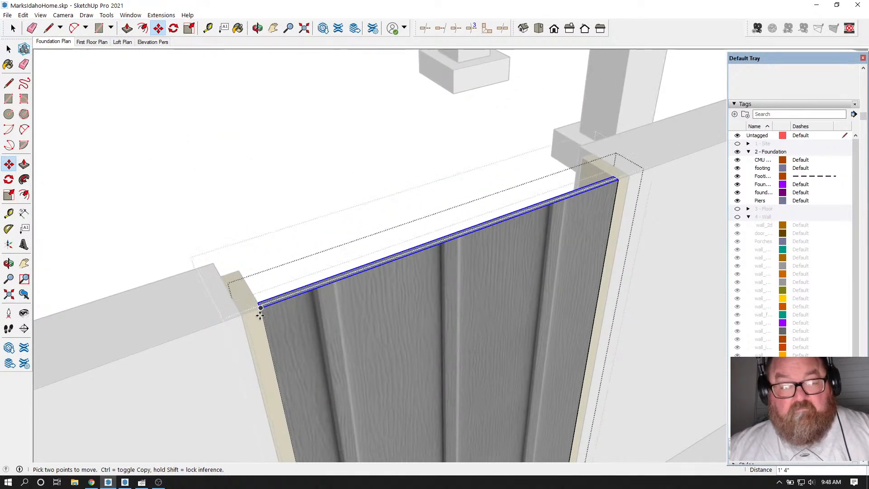
# Step: Close the nested door panel, access door and foundation wall groups
pyautogui.click(256, 29)
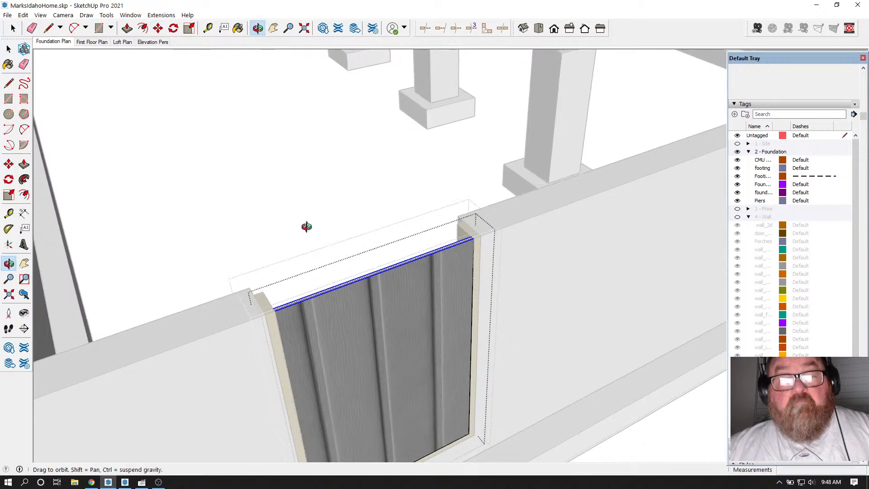
pyautogui.moveTo(311, 229); pyautogui.dragTo(101, 117)
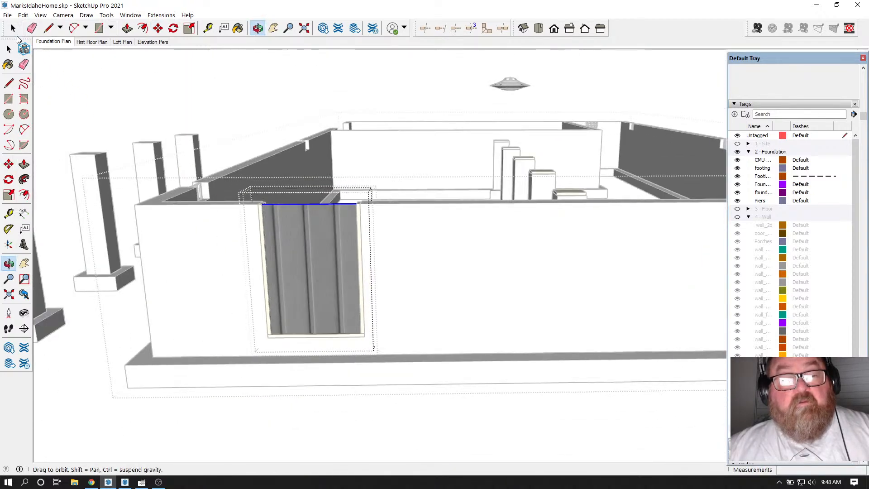
pyautogui.click(13, 29)
pyautogui.click(124, 69)
pyautogui.scroll(-2, 235, 186)
pyautogui.click(150, 73)
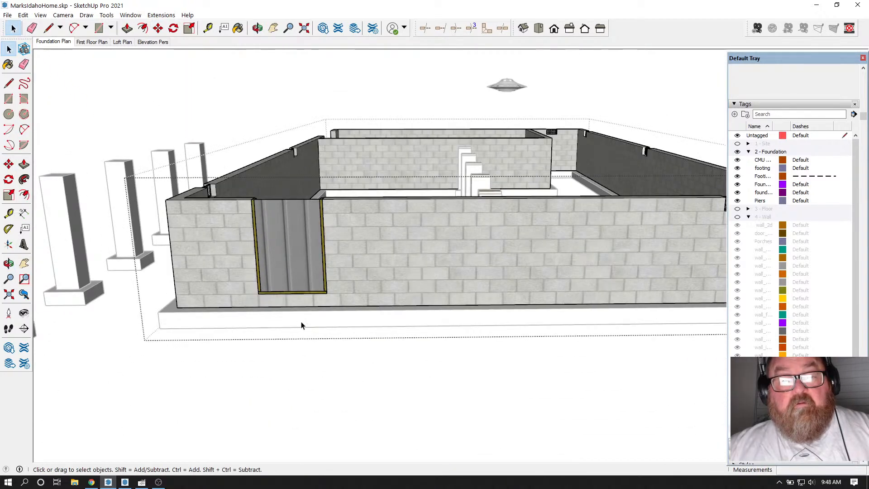
pyautogui.scroll(-1, 301, 325)
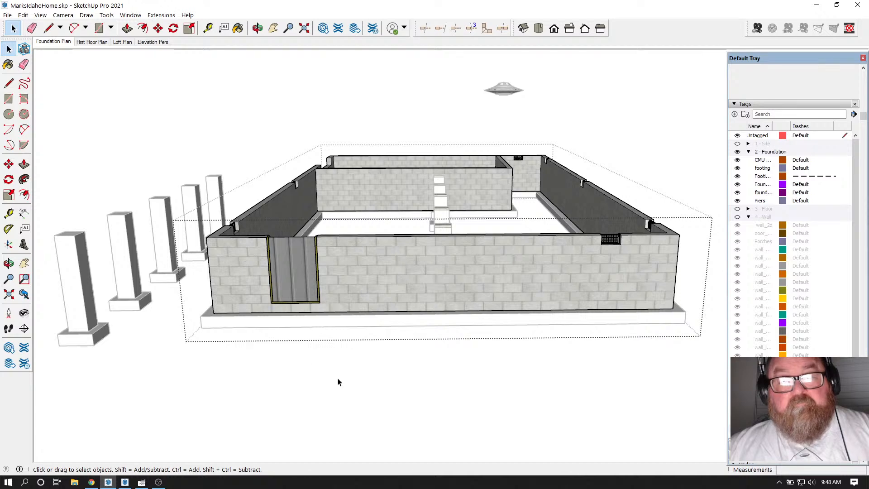
pyautogui.click(245, 133)
# Step: Show the 3 - Floor tag and inspect how the access door and vents fit beneath the floor framing
pyautogui.click(258, 28)
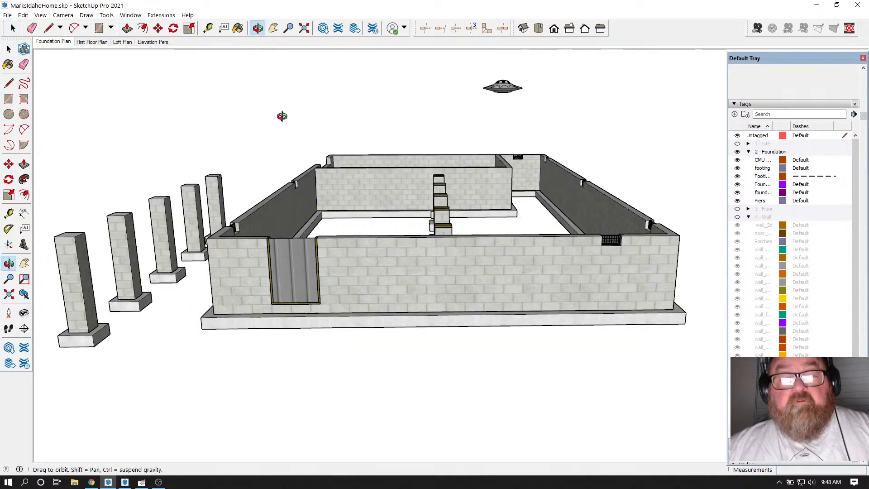
pyautogui.moveTo(281, 116); pyautogui.dragTo(282, 233)
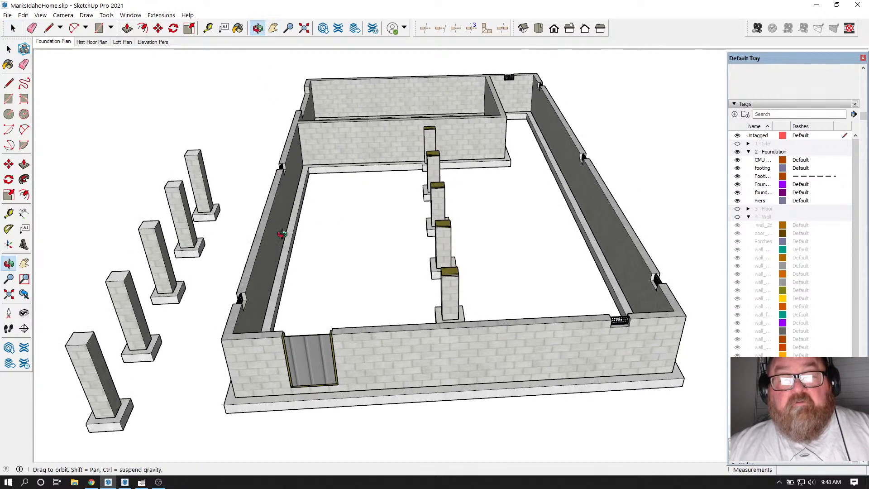
pyautogui.click(64, 43)
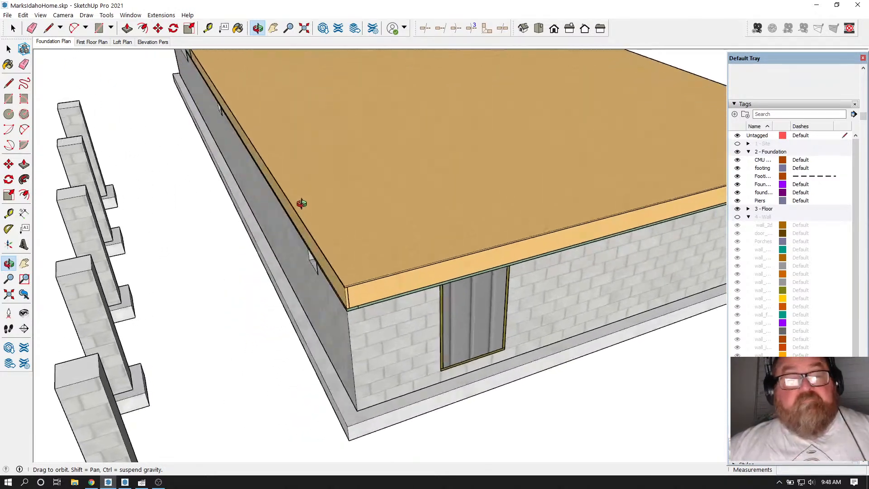
pyautogui.moveTo(302, 203); pyautogui.dragTo(449, 135)
pyautogui.scroll(-5, 320, 206)
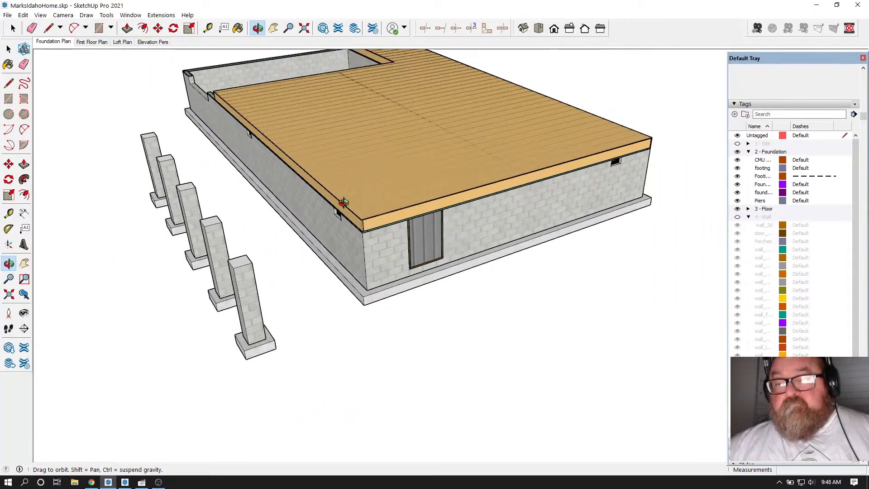
pyautogui.moveTo(439, 177); pyautogui.dragTo(416, 214)
pyautogui.moveTo(485, 226); pyautogui.dragTo(694, 231)
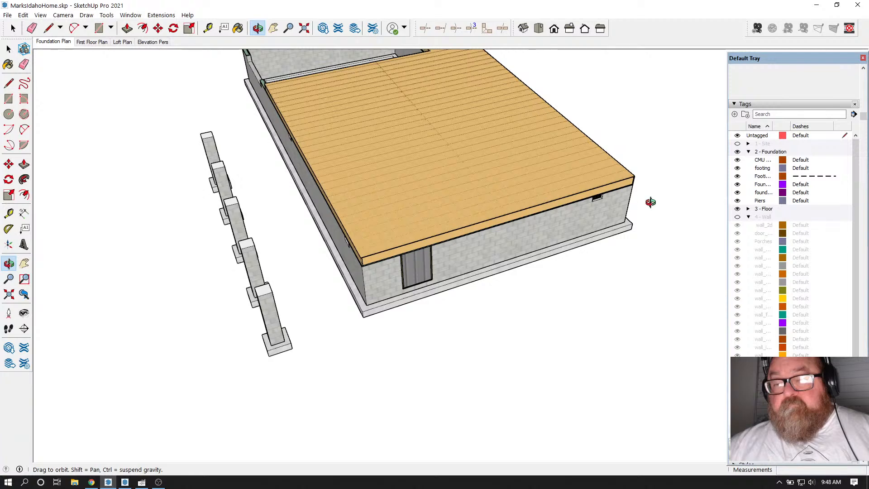
# Step: Hide the 3 - Floor tag and display the foundation from the top in parallel projection
pyautogui.click(737, 209)
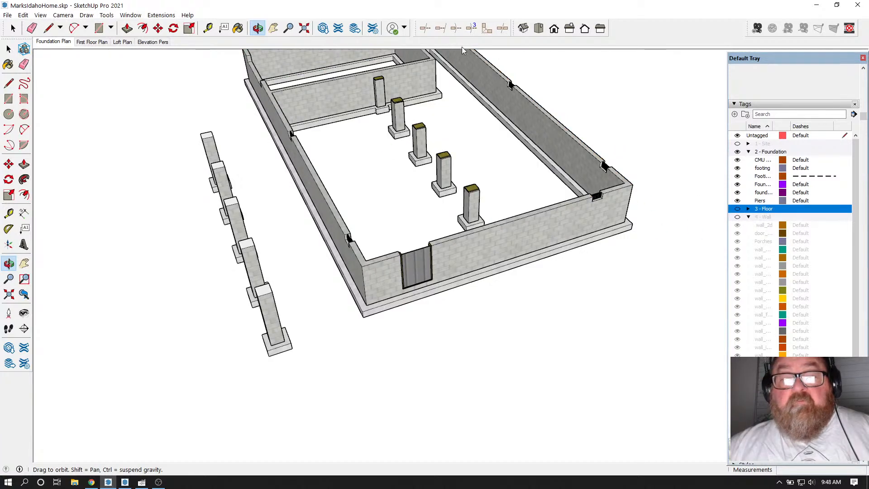
pyautogui.click(538, 29)
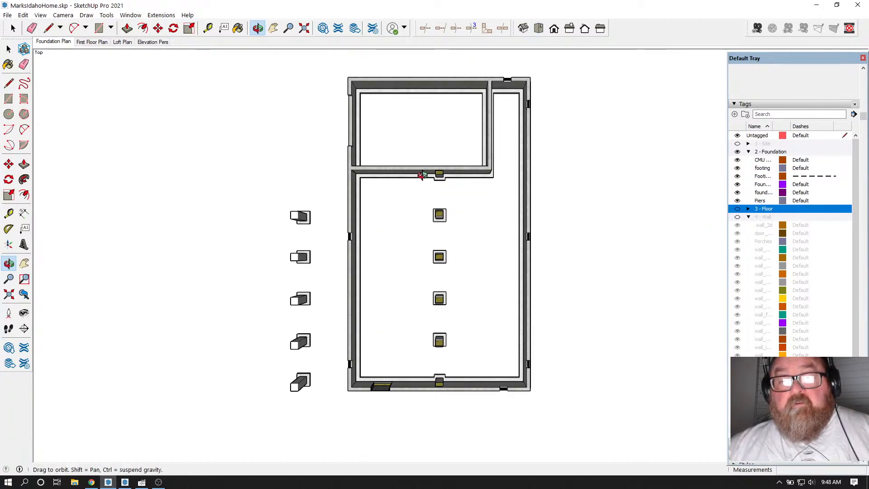
pyautogui.scroll(2, 463, 179)
pyautogui.scroll(-1, 436, 156)
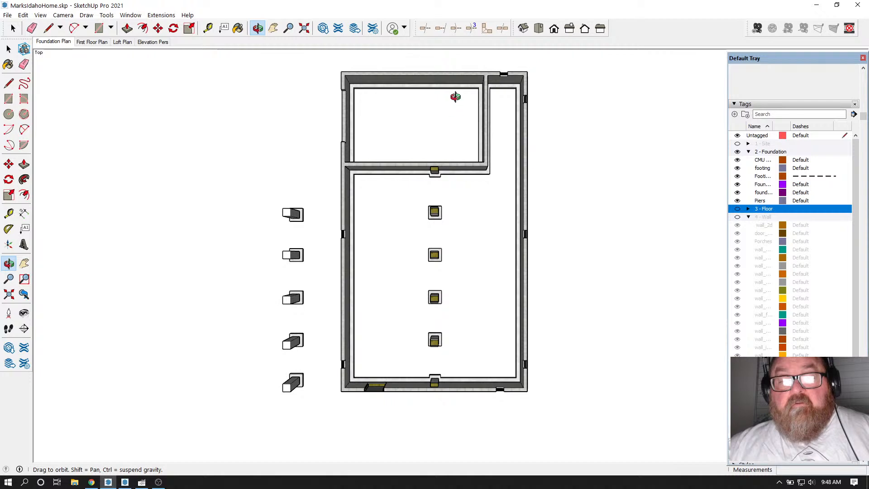
pyautogui.scroll(1, 455, 96)
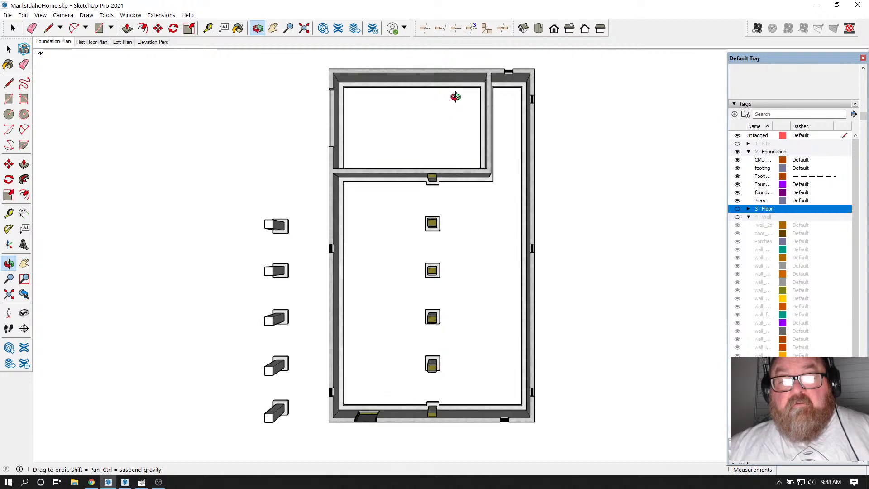
pyautogui.click(71, 15)
pyautogui.click(71, 56)
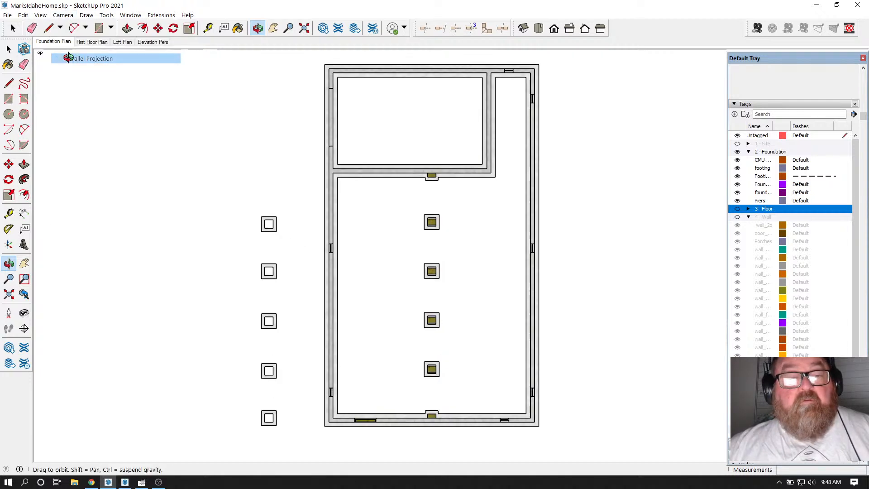
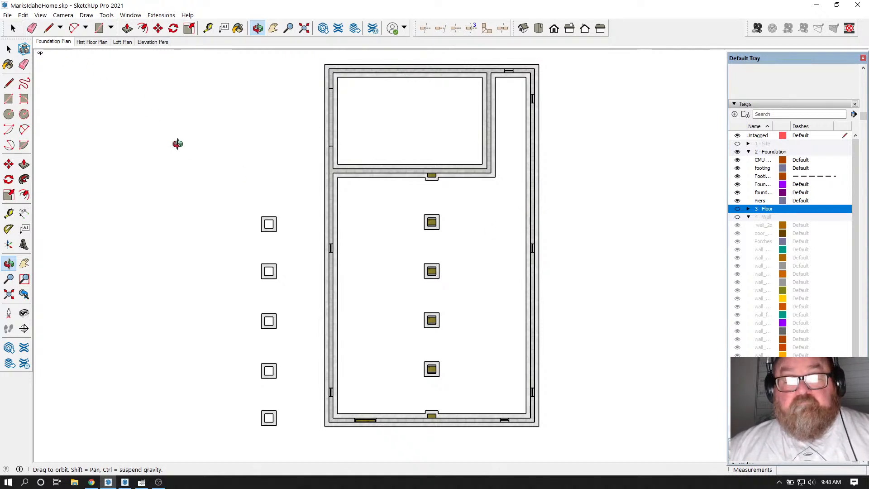
# Step: Fit the foundation with margin in the plan view and update the Foundation Plan scene
pyautogui.scroll(-2, 346, 193)
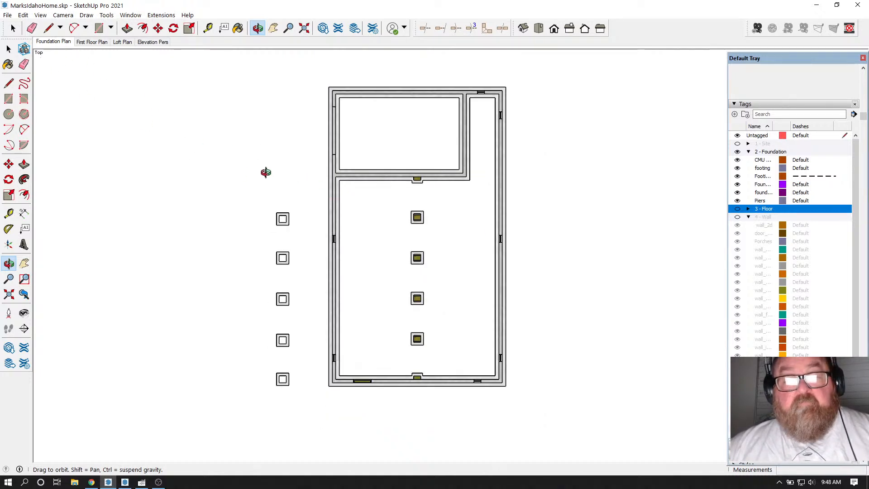
pyautogui.rightClick(57, 43)
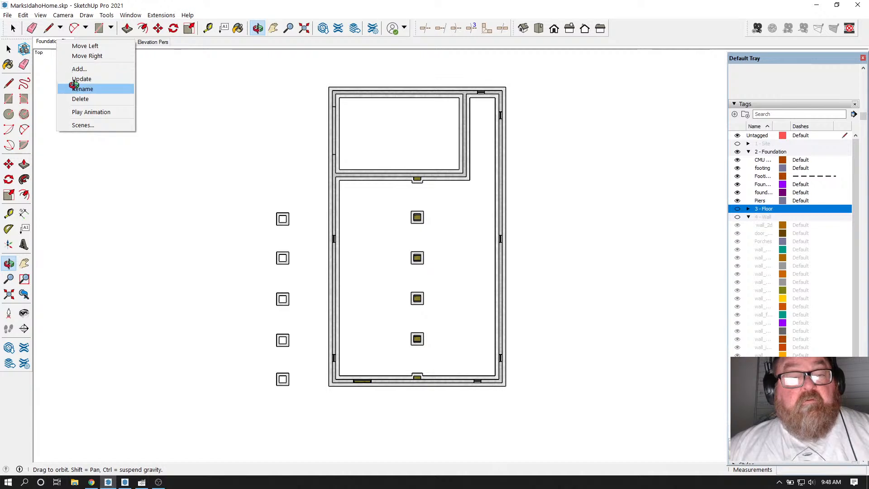
pyautogui.click(72, 78)
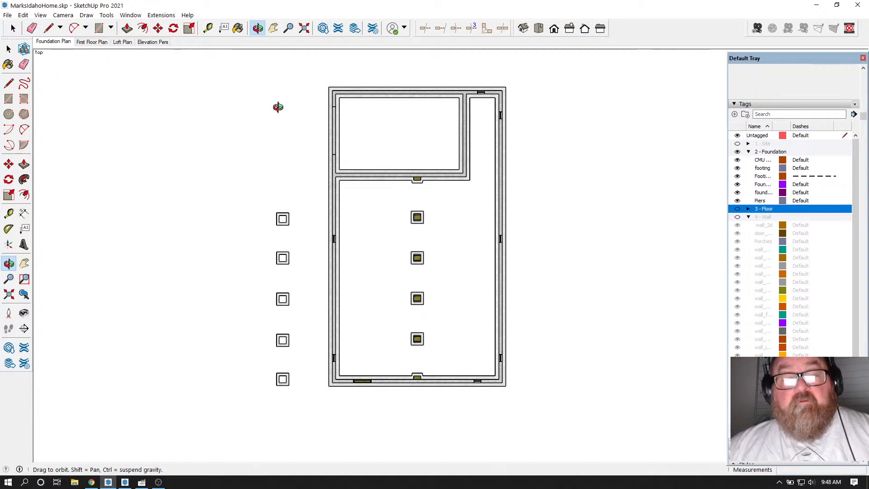
# Step: Return the camera to perspective and bring the flying saucer into close view
pyautogui.click(63, 15)
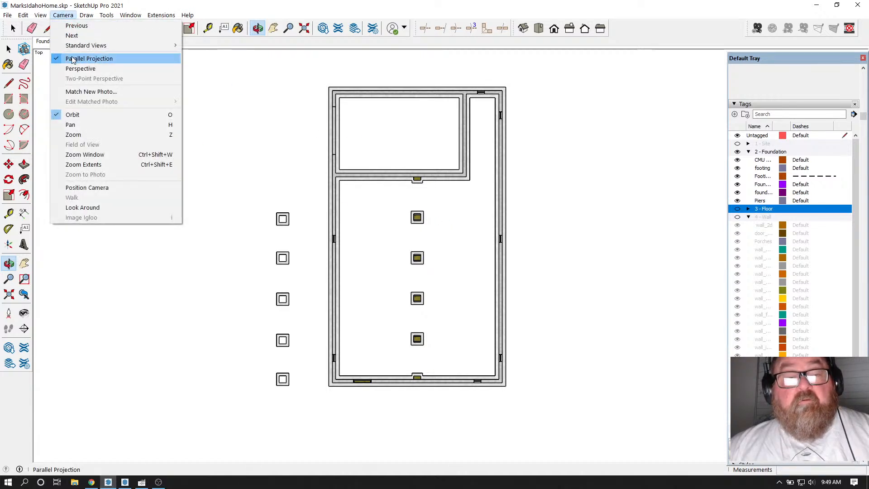
pyautogui.click(75, 68)
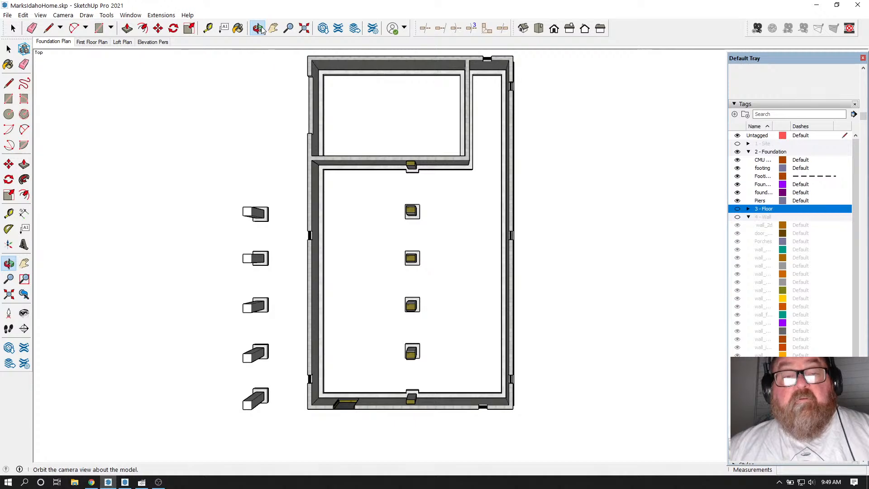
pyautogui.moveTo(409, 322); pyautogui.dragTo(684, 203)
pyautogui.scroll(10, 661, 178)
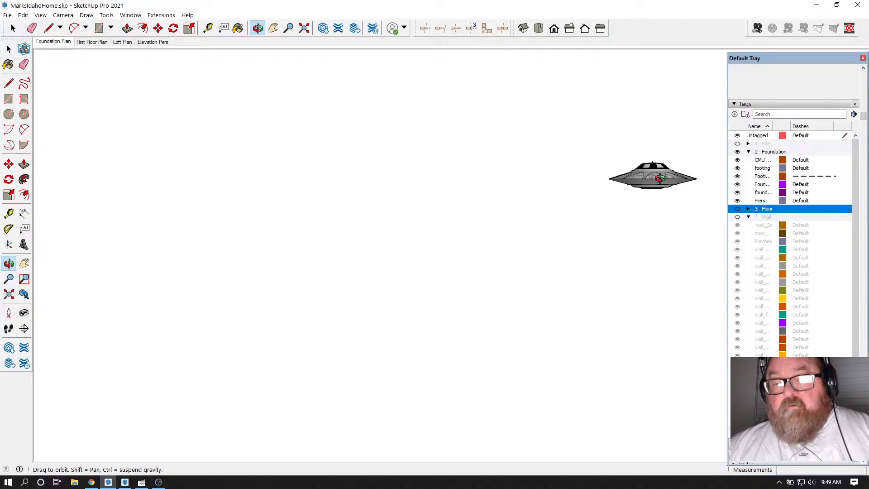
# Step: Open the larger foundation's footing group from its underside and select the outer bottom edges of the first two sides
pyautogui.scroll(-10, 660, 178)
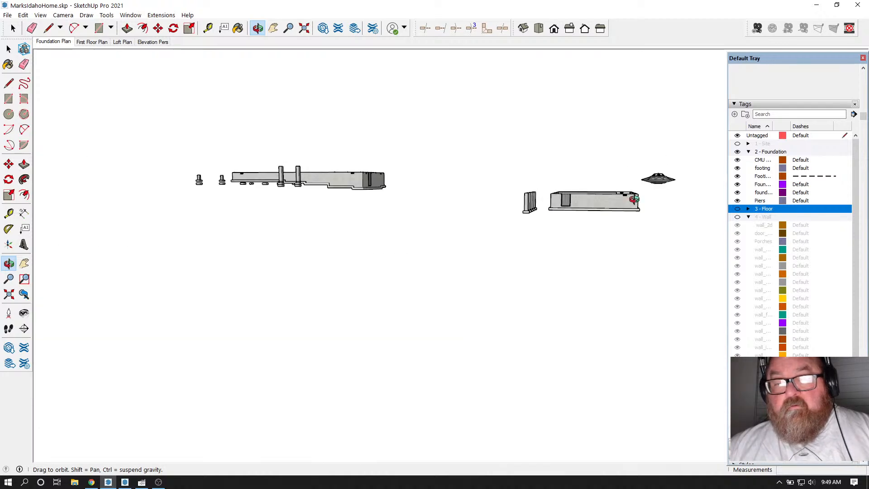
pyautogui.scroll(8, 644, 197)
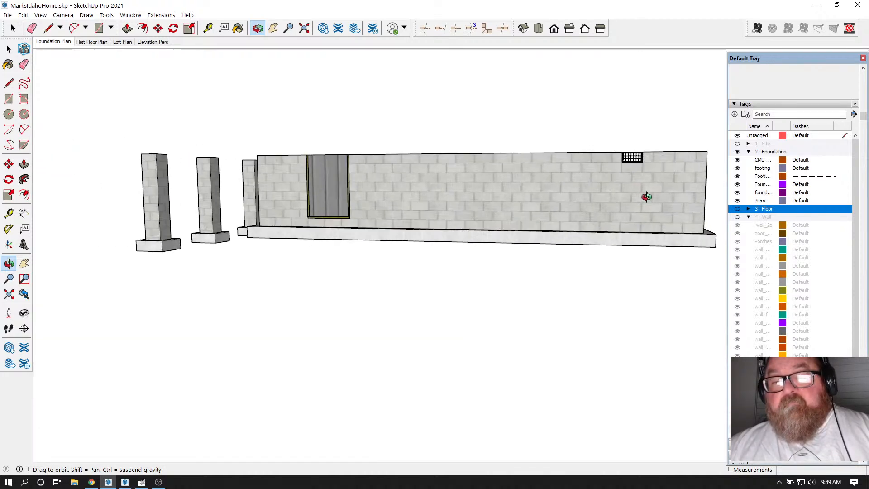
pyautogui.moveTo(652, 164); pyautogui.dragTo(295, 104)
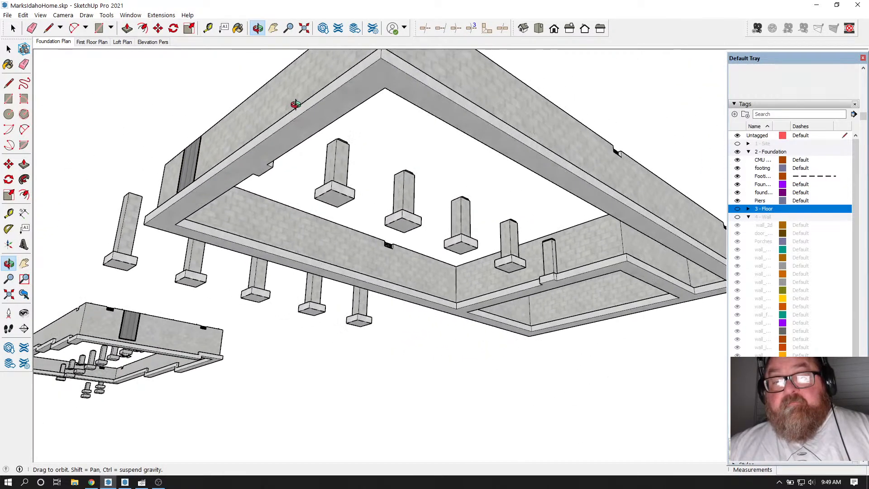
pyautogui.click(8, 48)
pyautogui.click(320, 119)
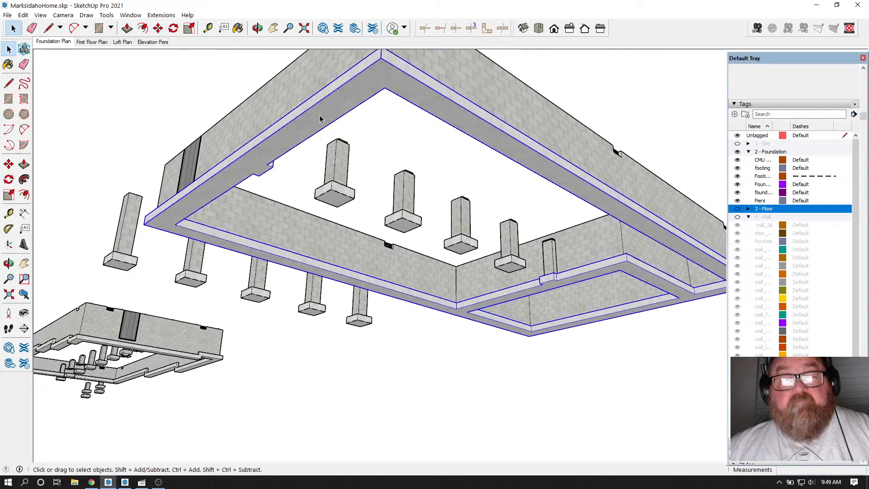
pyautogui.doubleClick(320, 118)
pyautogui.click(328, 96)
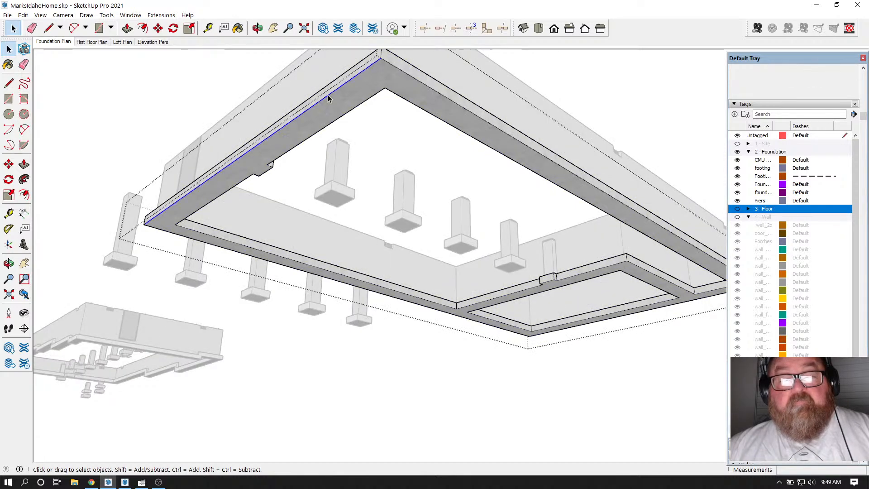
pyautogui.keyDown('shift'); pyautogui.click(409, 76); pyautogui.keyUp('shift')
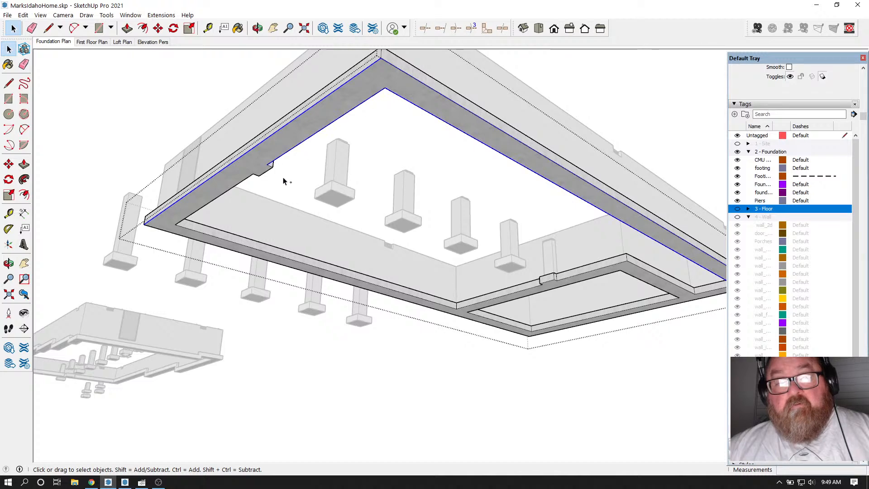
# Step: Add the inner bottom edges, the notch edges, and the bottom edges of the next long footing run to the selection
pyautogui.scroll(6, 283, 181)
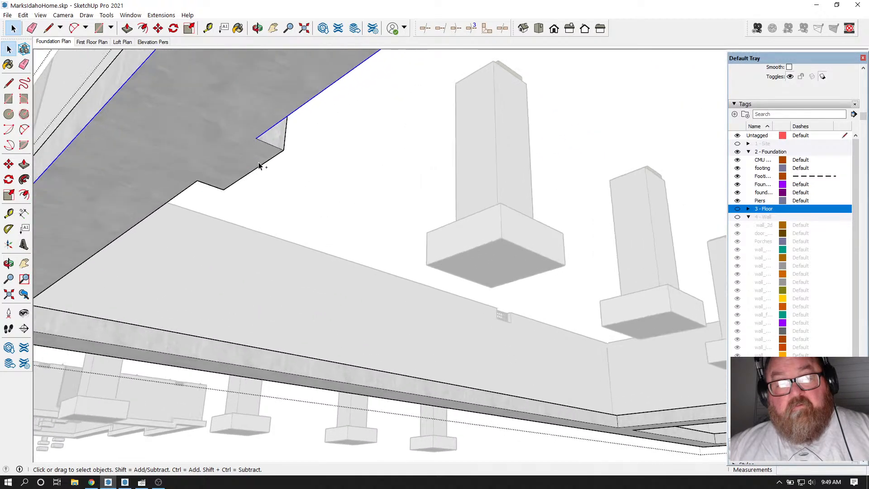
pyautogui.scroll(1, 260, 166)
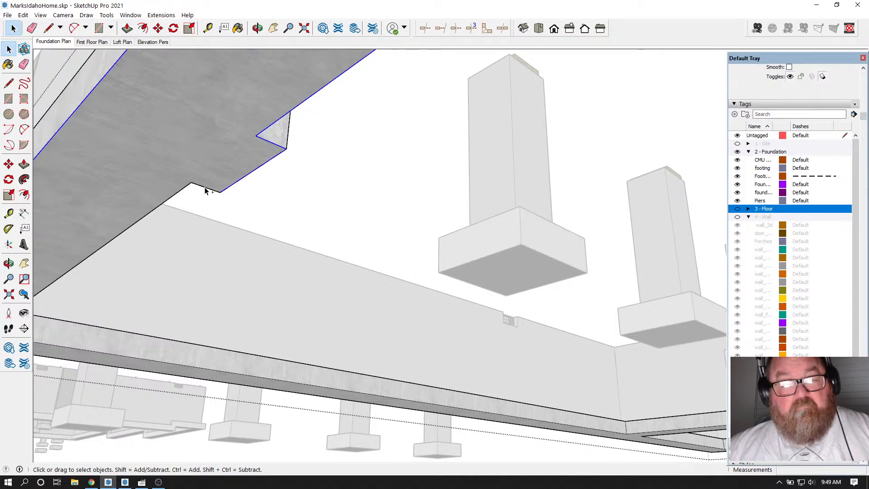
pyautogui.scroll(-5, 267, 149)
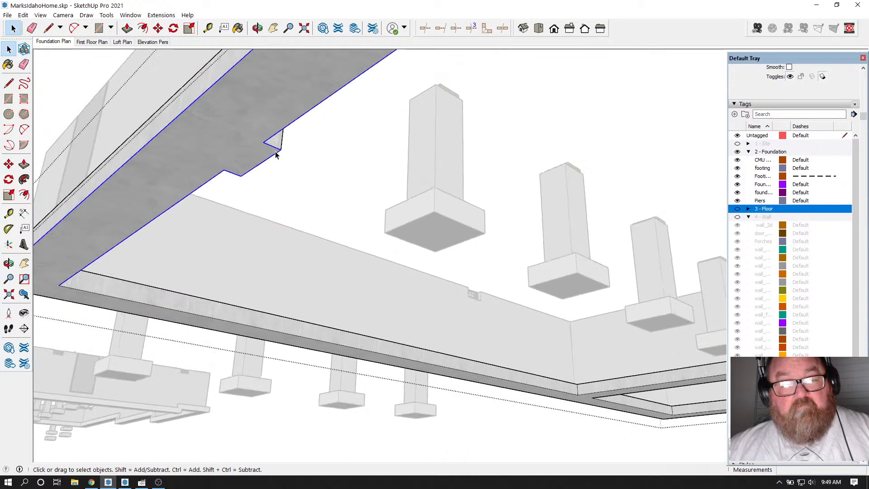
pyautogui.scroll(4, 184, 238)
pyautogui.scroll(5, 213, 233)
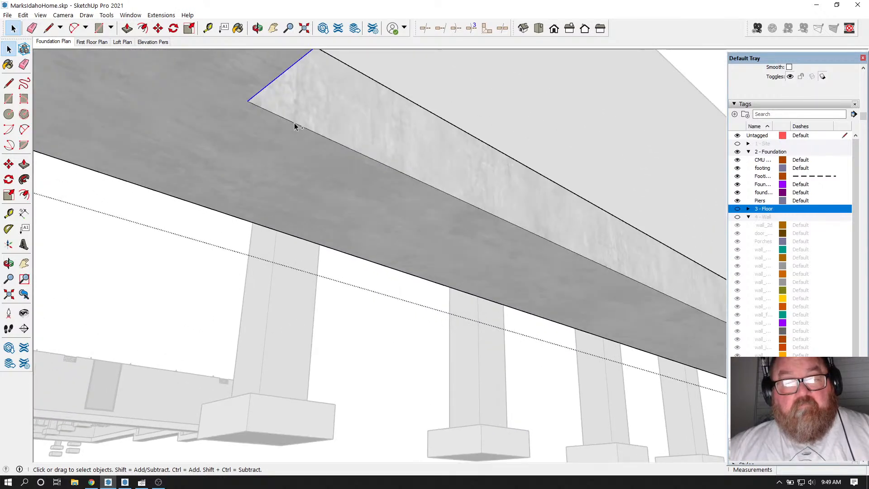
pyautogui.keyDown('shift'); pyautogui.click(295, 125); pyautogui.keyUp('shift')
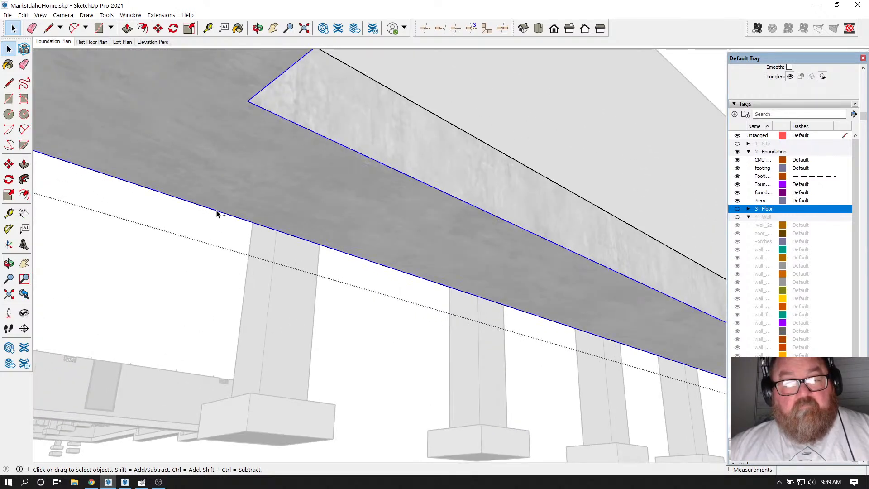
pyautogui.scroll(-8, 156, 203)
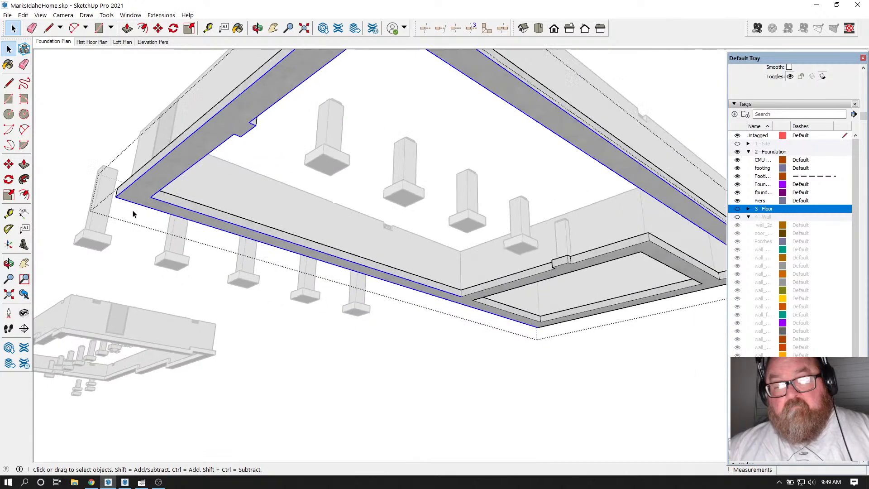
# Step: Add the bottom edges around the footing's small rectangular bay, including both sides of its outer corner, to the selection
pyautogui.scroll(-2, 133, 214)
pyautogui.scroll(10, 563, 269)
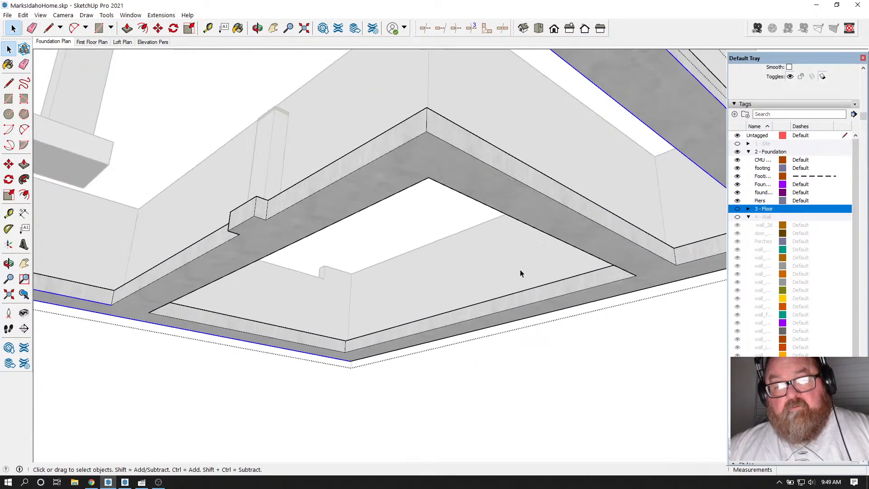
pyautogui.scroll(3, 520, 273)
pyautogui.keyDown('shift'); pyautogui.click(460, 108); pyautogui.keyUp('shift')
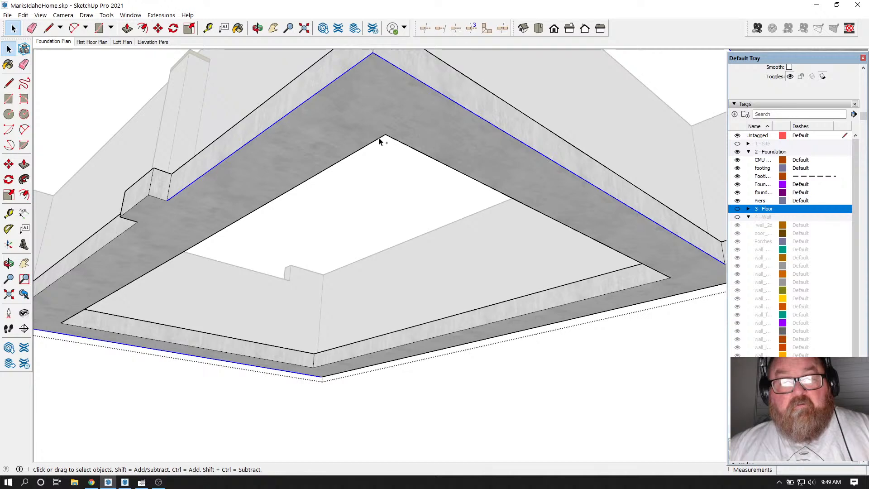
pyautogui.scroll(-2, 418, 132)
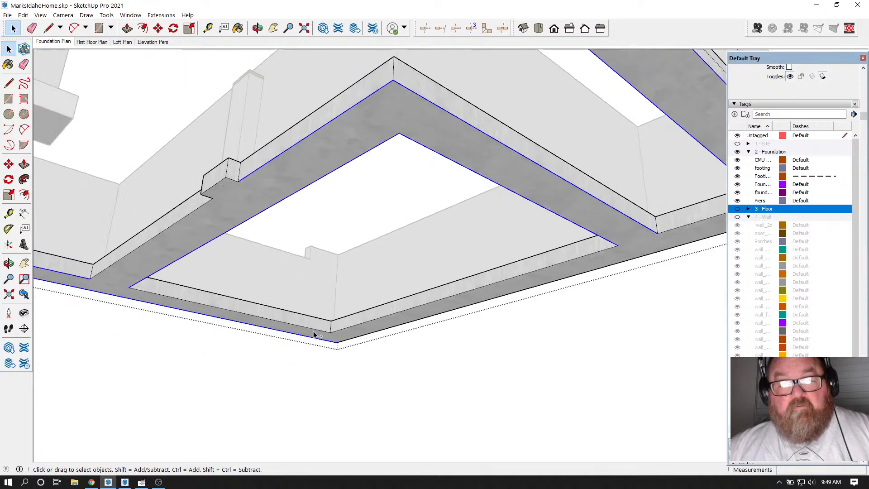
pyautogui.scroll(6, 348, 339)
pyautogui.keyDown('shift'); pyautogui.click(317, 323); pyautogui.keyUp('shift')
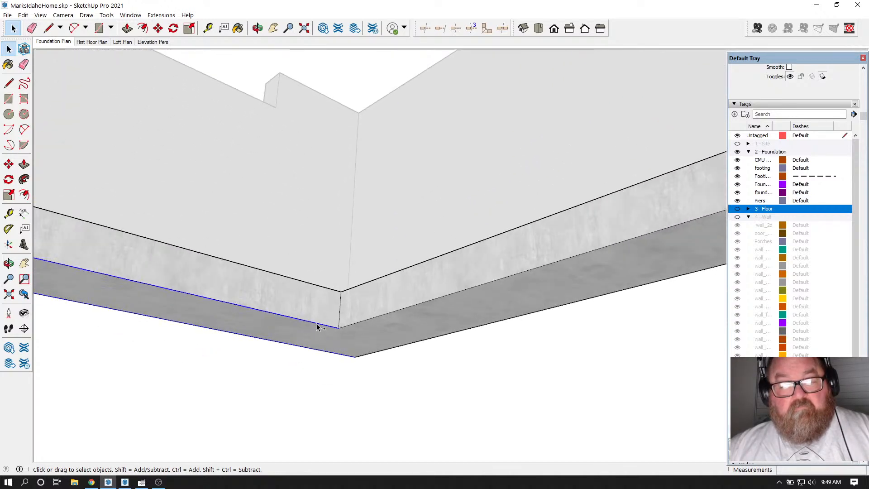
pyautogui.keyDown('shift'); pyautogui.click(347, 326); pyautogui.keyUp('shift')
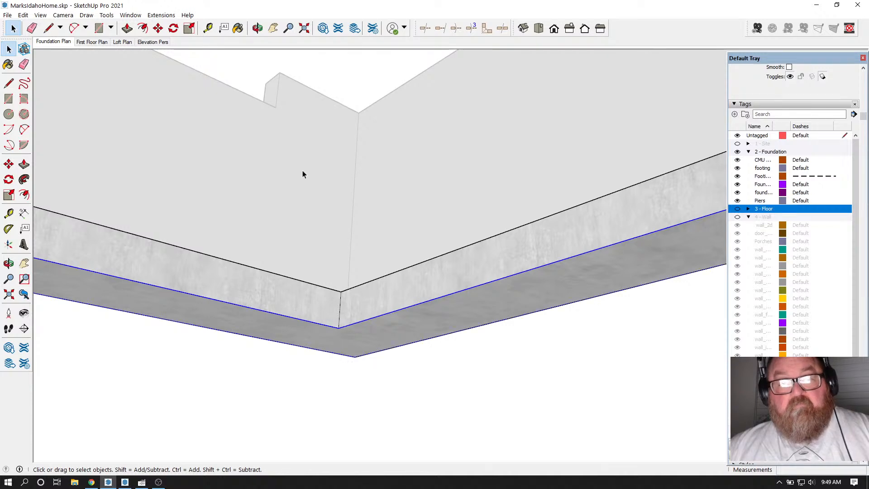
# Step: Complete the selection with the remaining bottom edges along the end footing, the cross footing and its pier notch
pyautogui.click(258, 28)
pyautogui.moveTo(532, 339); pyautogui.dragTo(528, 140)
pyautogui.scroll(-5, 363, 323)
pyautogui.click(13, 28)
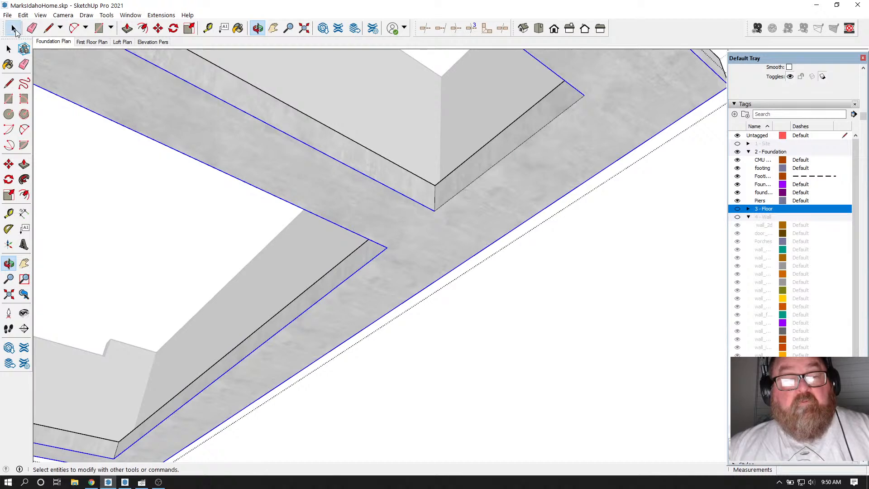
pyautogui.scroll(-6, 512, 208)
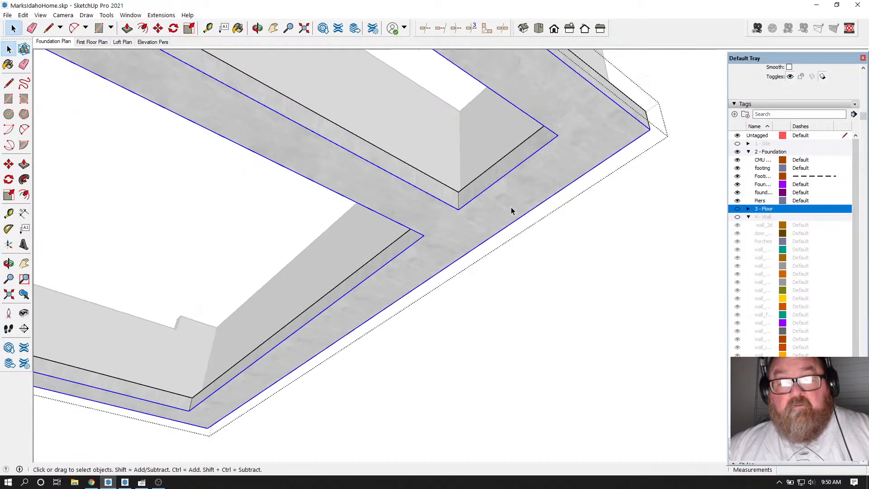
pyautogui.scroll(3, 137, 267)
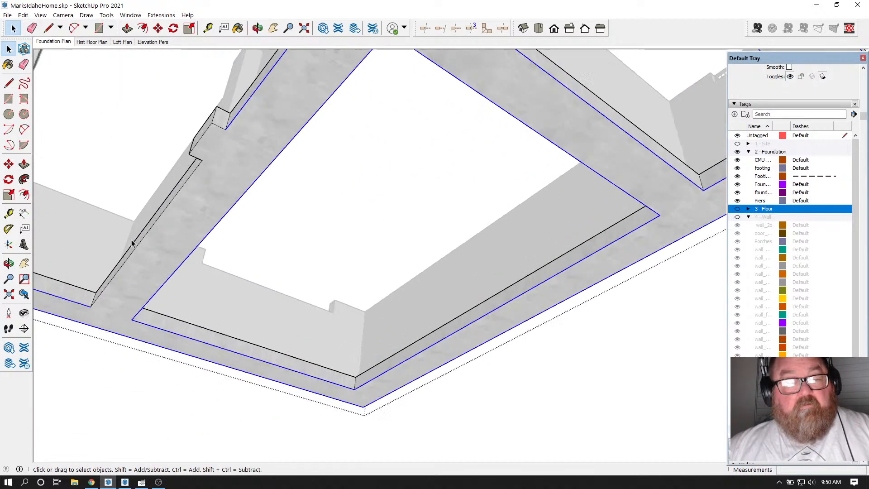
pyautogui.scroll(4, 204, 142)
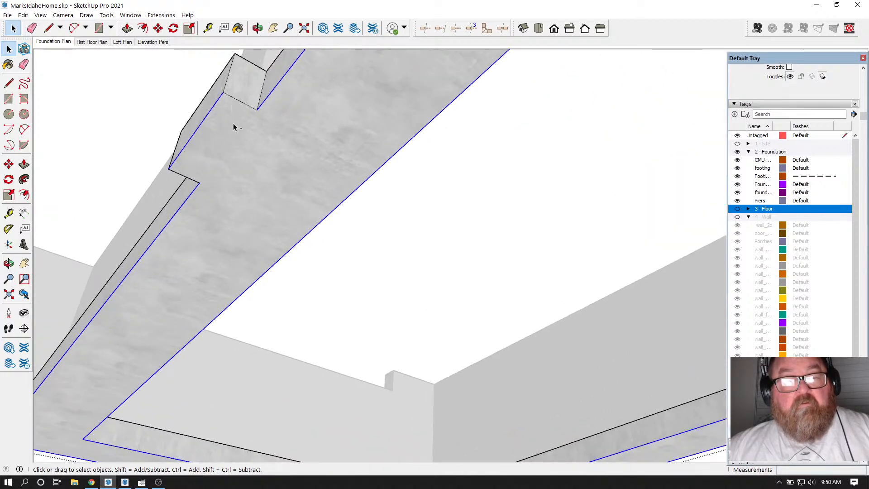
pyautogui.keyDown('ctrl'); pyautogui.click(246, 103); pyautogui.keyUp('ctrl')
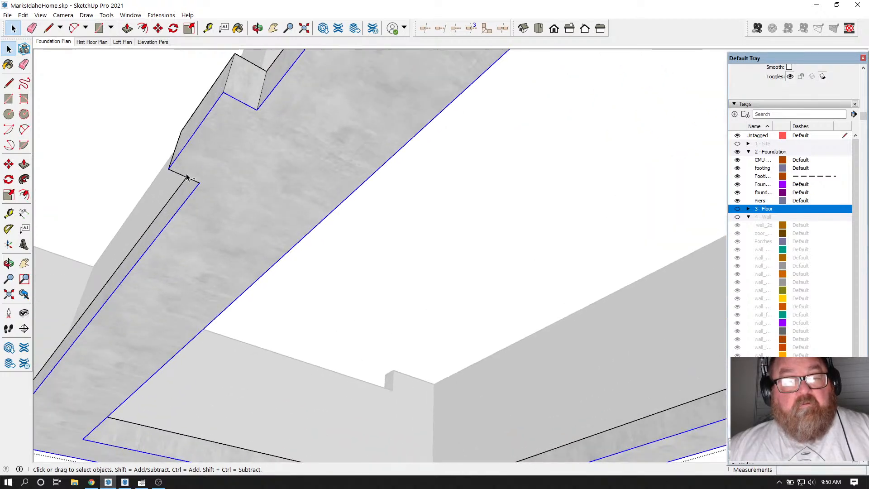
# Step: Copy the selected bottom edges about 13' 5 1/2" away from the footing, using its outer bottom corner as base point
pyautogui.scroll(-6, 388, 219)
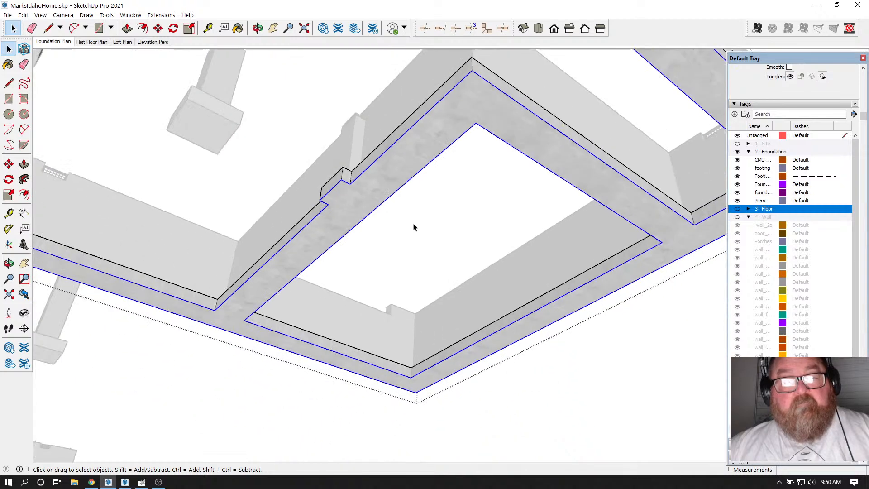
pyautogui.scroll(-4, 414, 228)
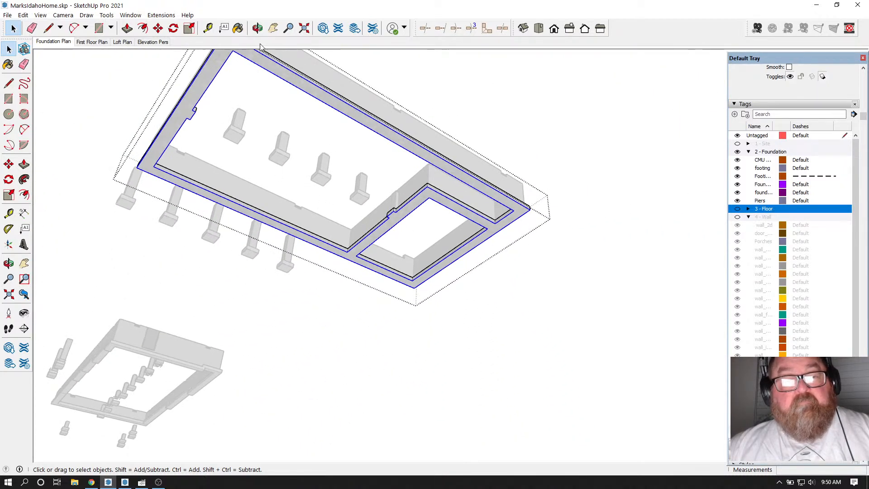
pyautogui.click(257, 28)
pyautogui.moveTo(317, 118); pyautogui.dragTo(210, 216)
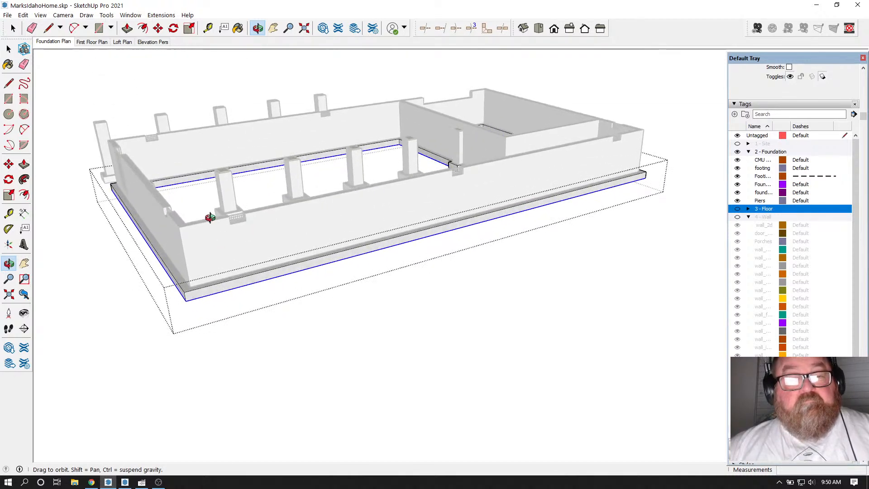
pyautogui.click(158, 29)
pyautogui.click(186, 302)
pyautogui.press('ctrl')
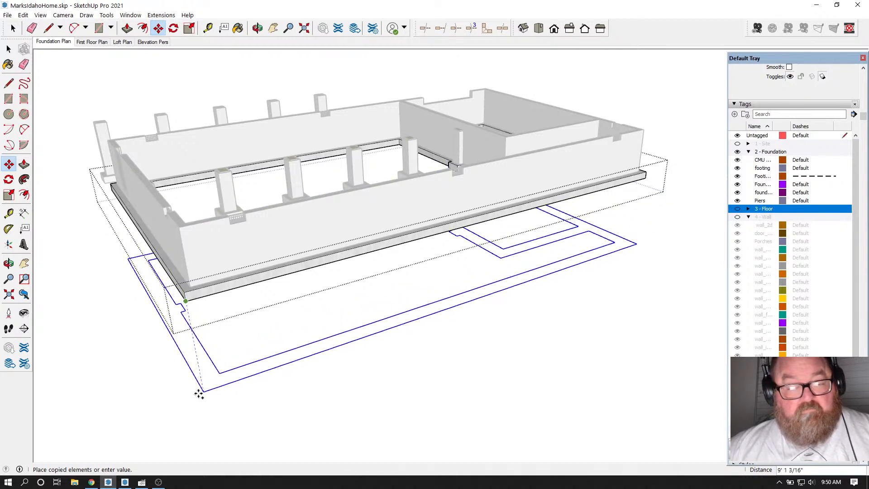
pyautogui.click(199, 392)
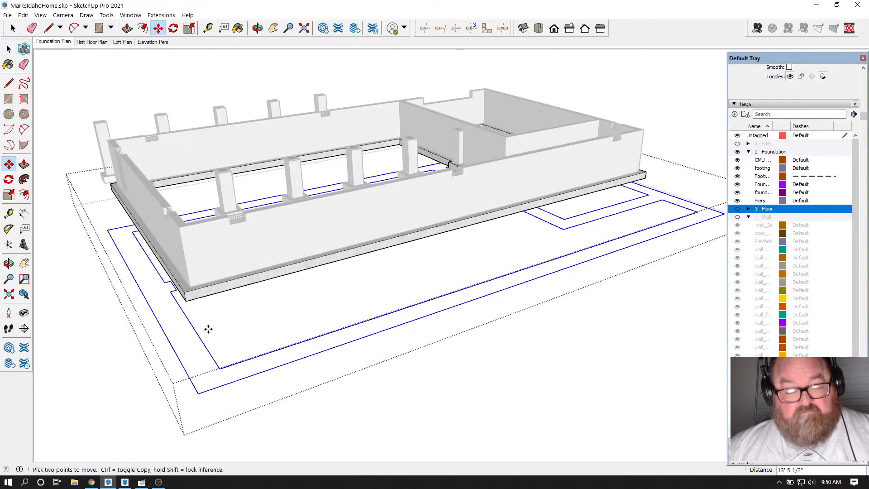
# Step: Undo the copy of the footing's bottom outline and restore it with Redo
pyautogui.click(257, 28)
pyautogui.moveTo(295, 185); pyautogui.dragTo(251, 234)
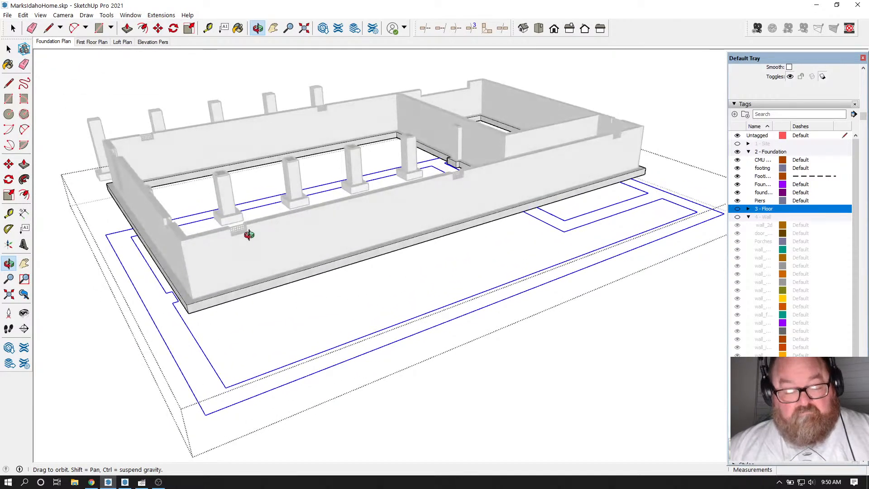
pyautogui.hotkey('ctrl', 'z')
pyautogui.scroll(2, 176, 329)
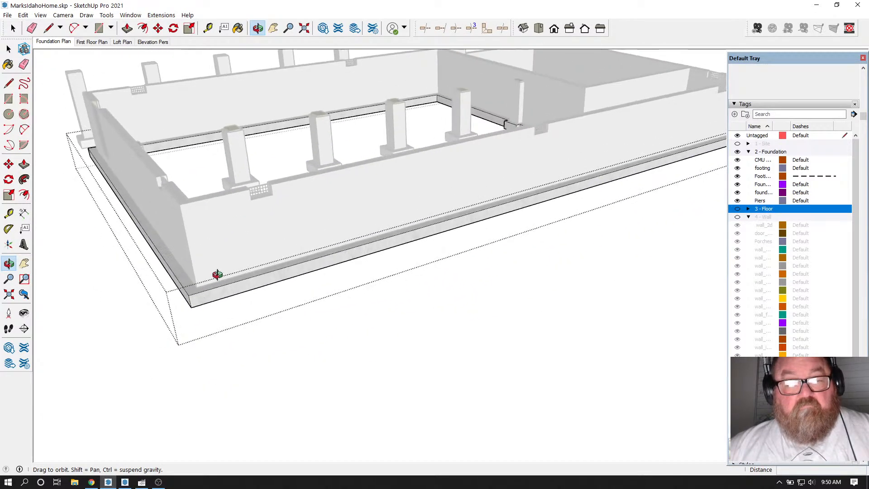
pyautogui.moveTo(217, 275)
pyautogui.mouseDown()
pyautogui.moveTo(254, 93)
pyautogui.moveTo(208, 254)
pyautogui.moveTo(214, 284)
pyautogui.mouseUp()
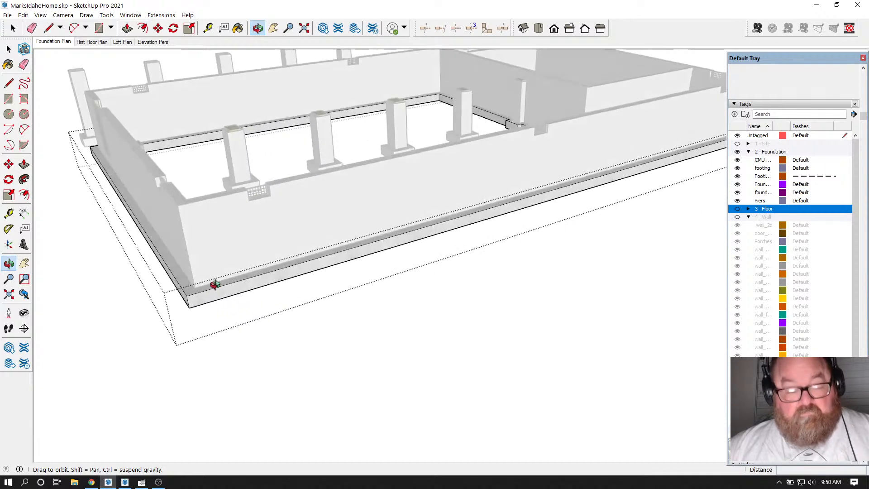
pyautogui.click(42, 16)
pyautogui.moveTo(23, 16)
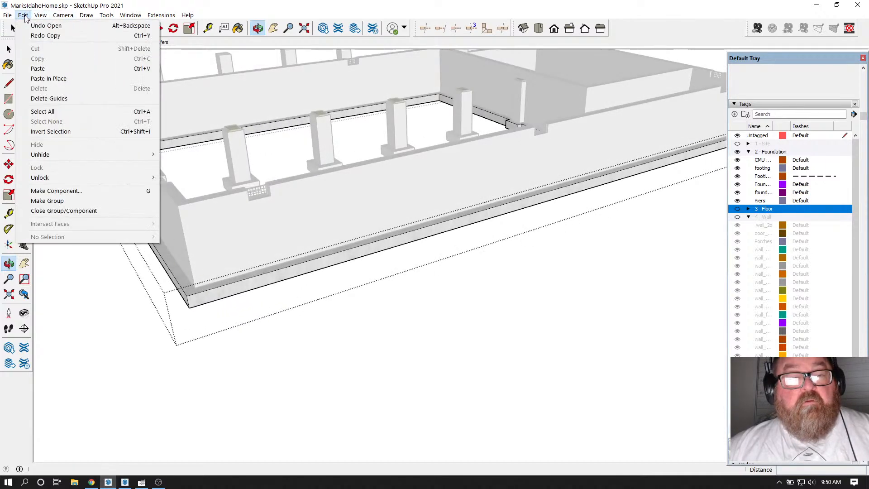
pyautogui.click(34, 39)
pyautogui.scroll(-4, 215, 101)
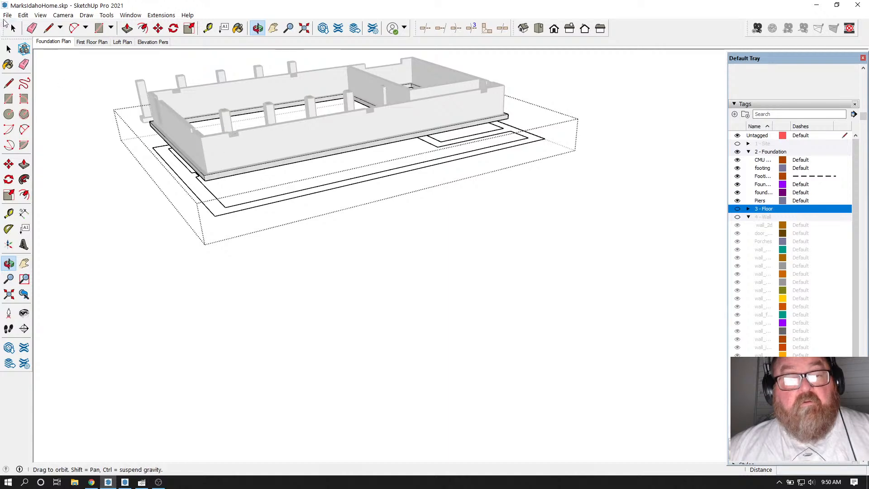
# Step: Delete the copied bottom outline from inside the footing group, keep the footing itself, and leave the group
pyautogui.click(13, 28)
pyautogui.scroll(3, 271, 167)
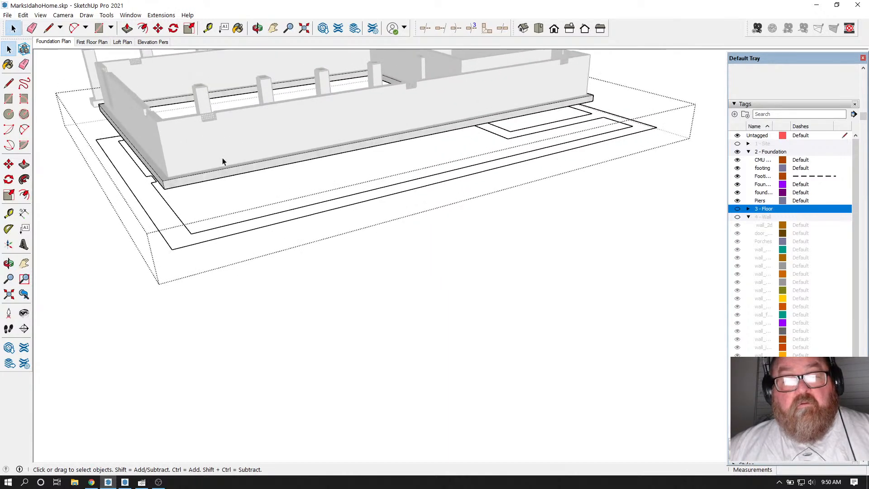
pyautogui.click(257, 28)
pyautogui.moveTo(194, 155); pyautogui.dragTo(238, 139)
pyautogui.press('space')
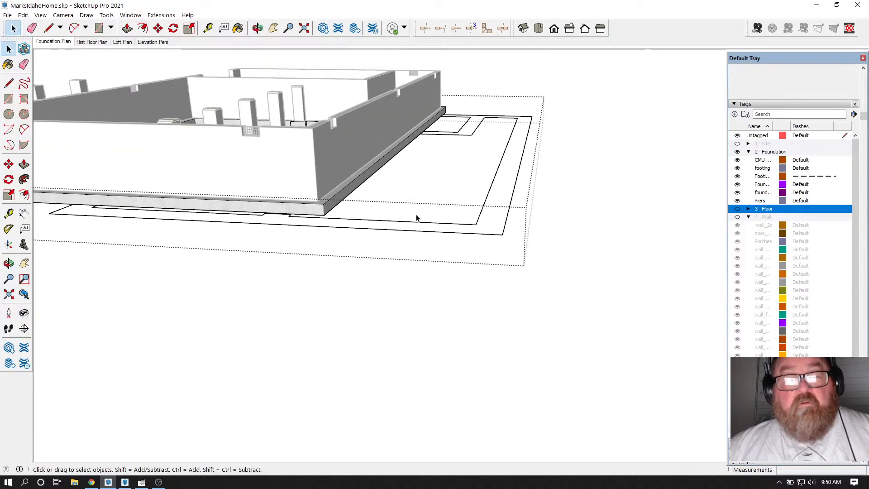
pyautogui.tripleClick(467, 228)
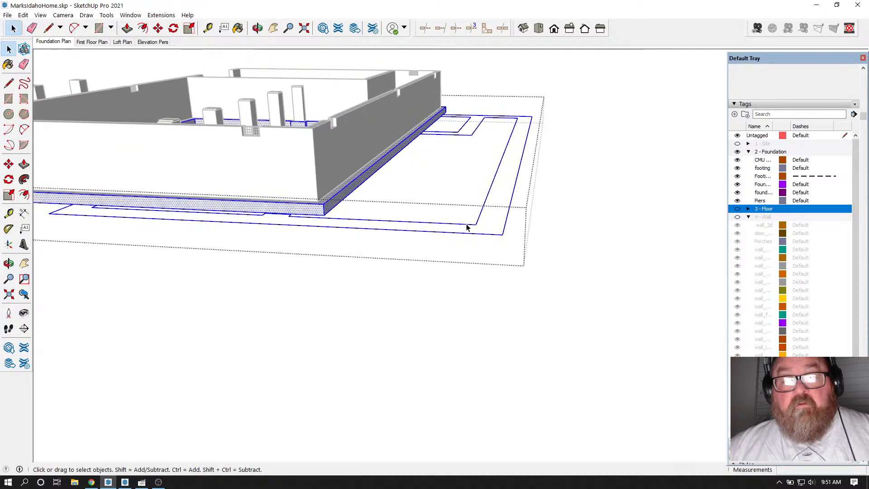
pyautogui.press('Delete')
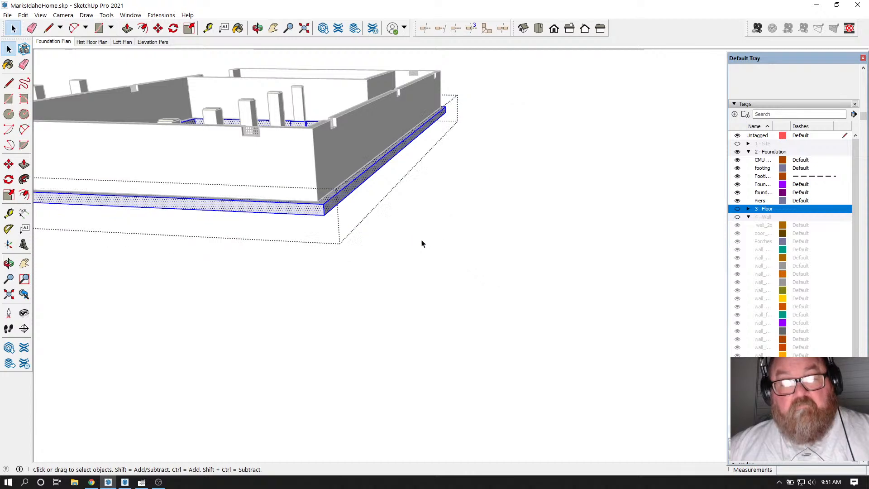
pyautogui.click(422, 244)
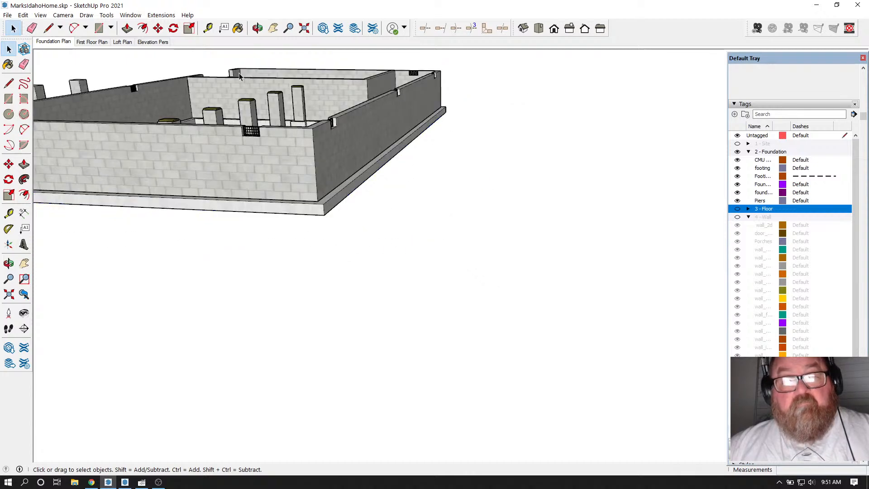
# Step: Undo the last change and hide the 3 - Floor tag folder again
pyautogui.click(258, 28)
pyautogui.moveTo(237, 191); pyautogui.dragTo(312, 240)
pyautogui.hotkey('ctrl', 'z')
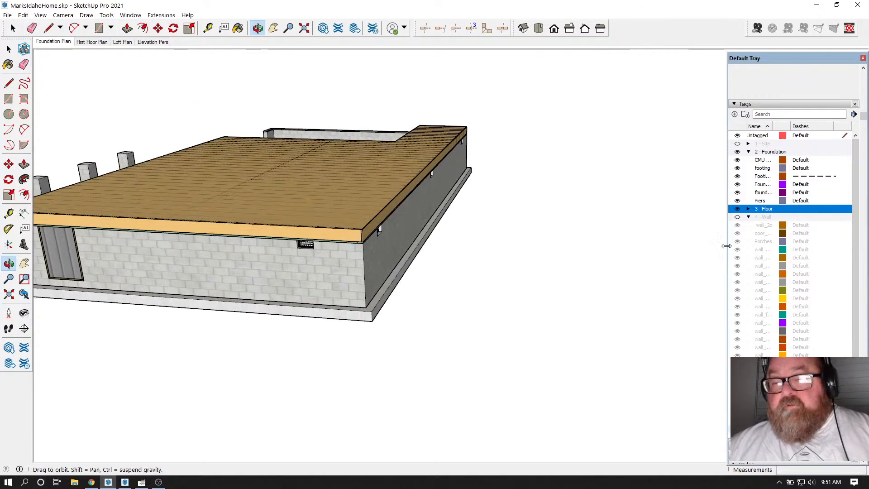
pyautogui.click(736, 209)
# Step: Show the end foundation wall with the access door in Front view with parallel projection
pyautogui.moveTo(647, 249); pyautogui.dragTo(430, 200)
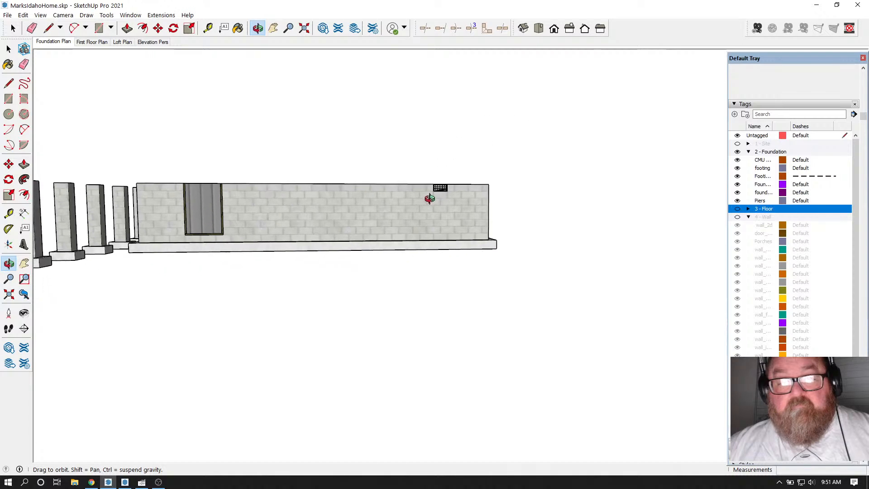
pyautogui.click(554, 29)
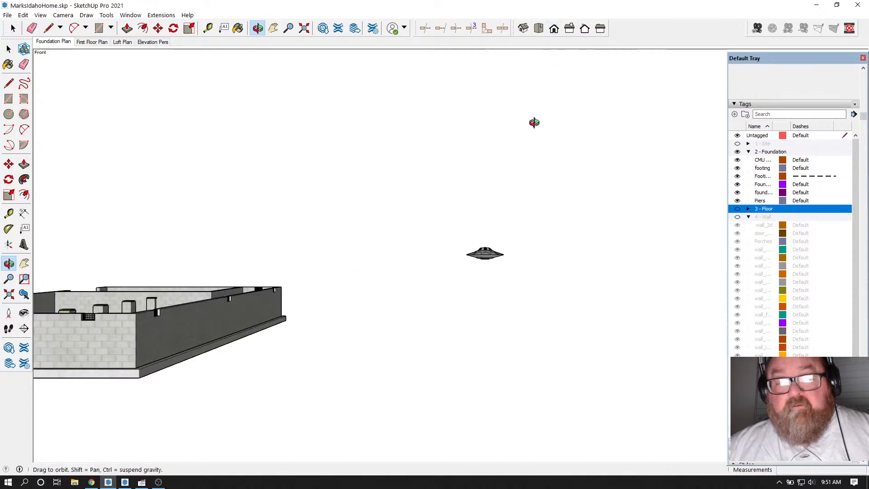
pyautogui.scroll(-5, 585, 180)
pyautogui.scroll(3, 337, 228)
pyautogui.scroll(3, 336, 228)
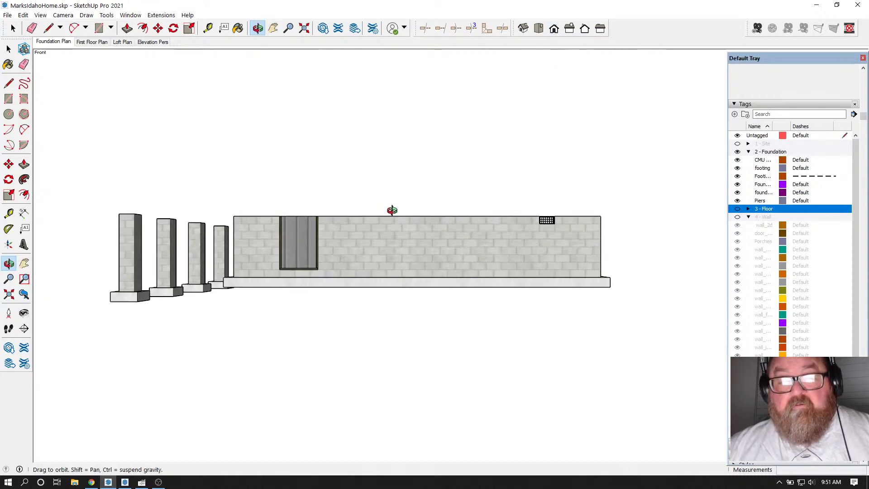
pyautogui.click(63, 15)
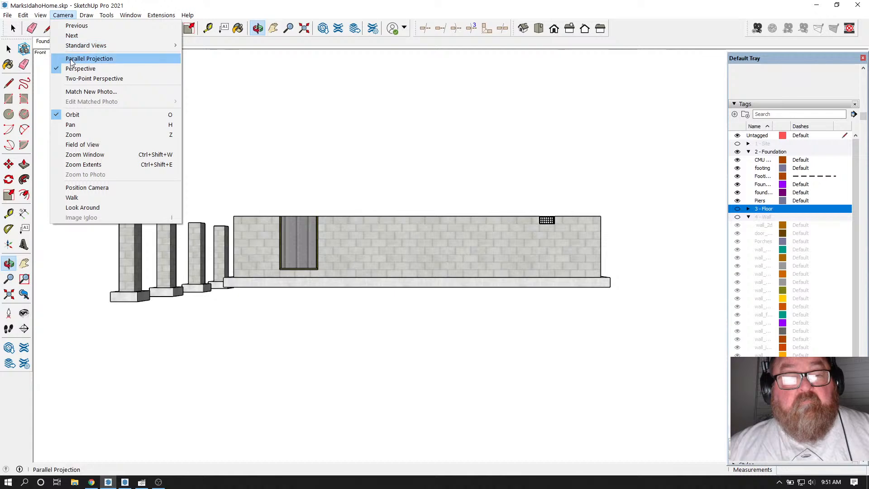
pyautogui.moveTo(43, 17)
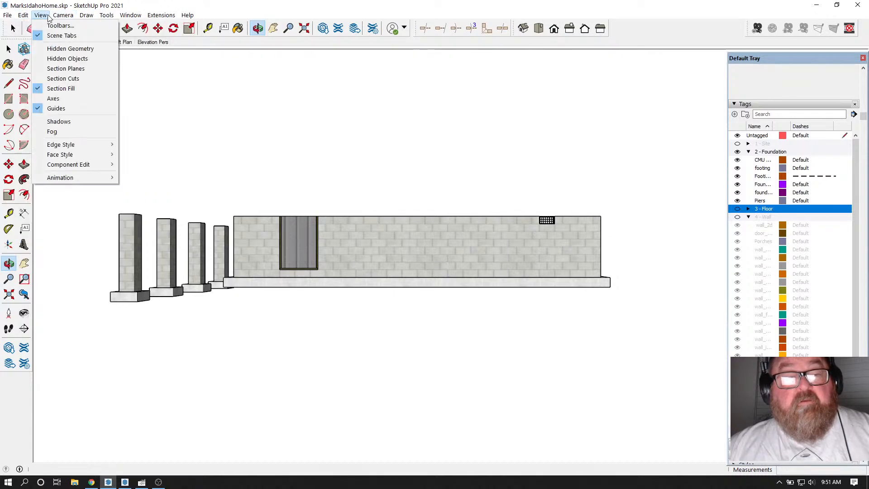
pyautogui.click(80, 58)
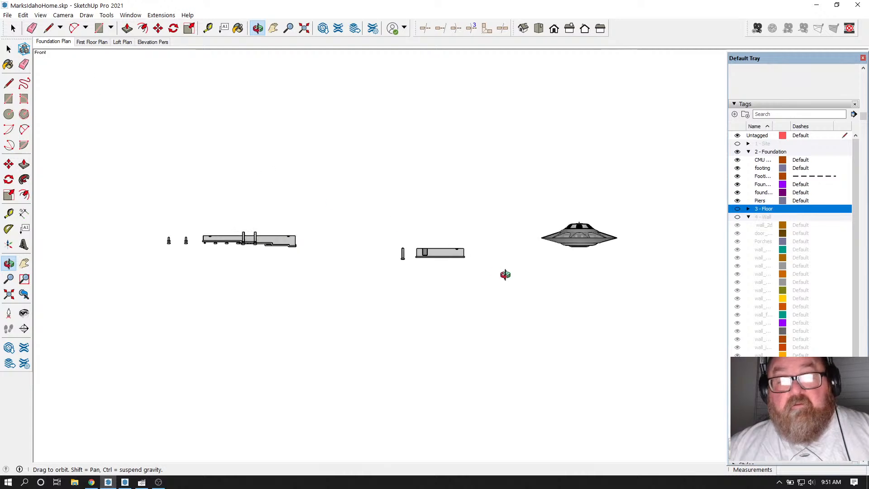
pyautogui.scroll(10, 453, 248)
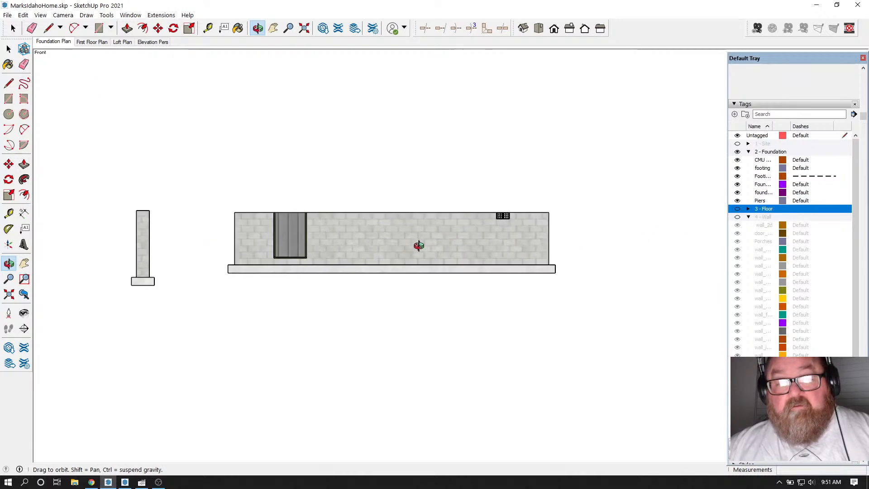
pyautogui.scroll(3, 419, 245)
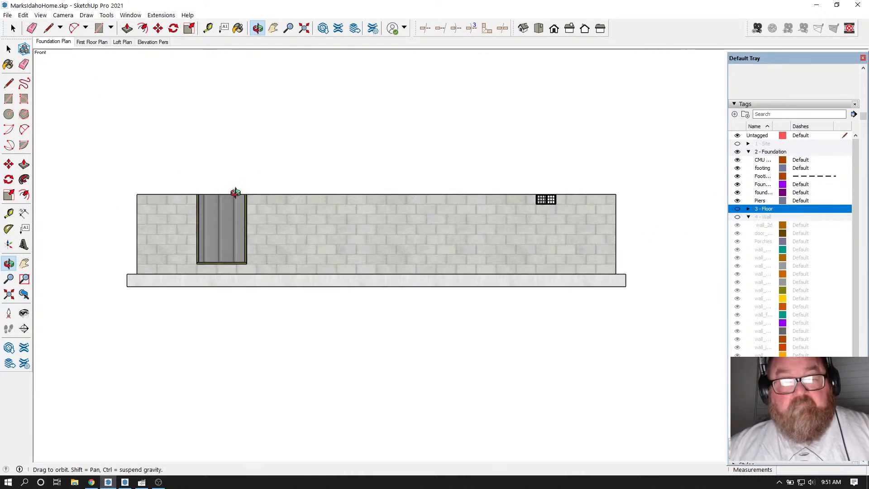
pyautogui.press('space')
pyautogui.moveTo(113, 289); pyautogui.dragTo(653, 311)
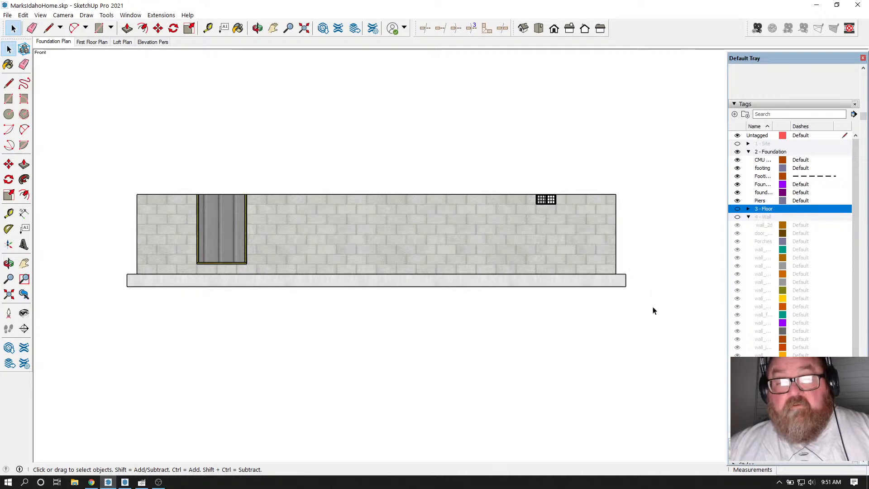
pyautogui.doubleClick(347, 258)
pyautogui.moveTo(115, 287); pyautogui.dragTo(662, 307)
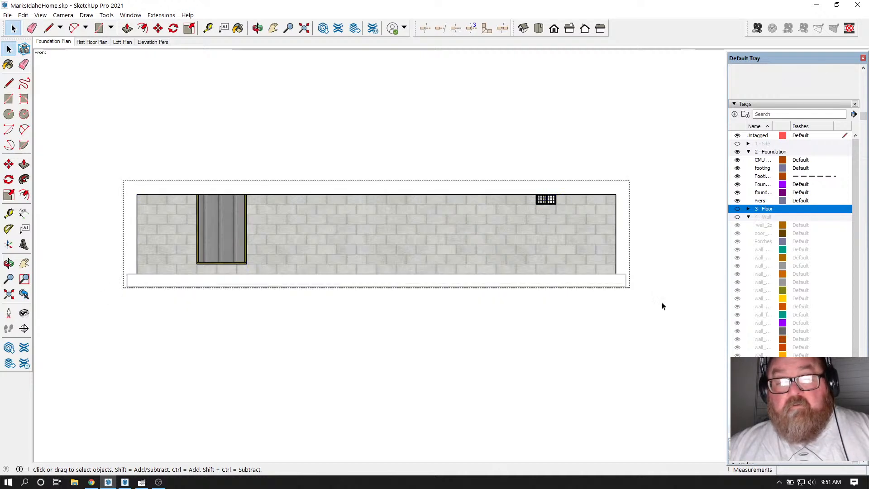
pyautogui.click(258, 28)
pyautogui.moveTo(413, 232); pyautogui.dragTo(132, 231)
pyautogui.click(12, 28)
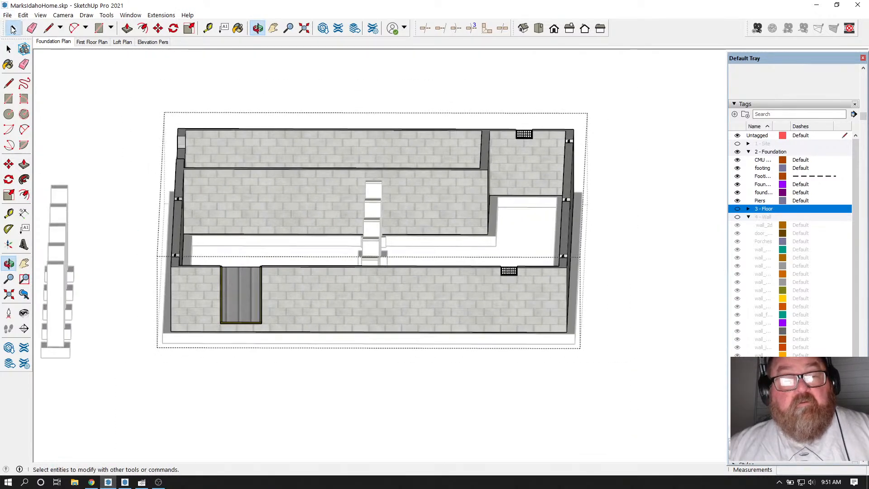
pyautogui.click(126, 269)
# Step: Open the footing group in Front view and window-select all geometry along its bottom plane
pyautogui.click(180, 342)
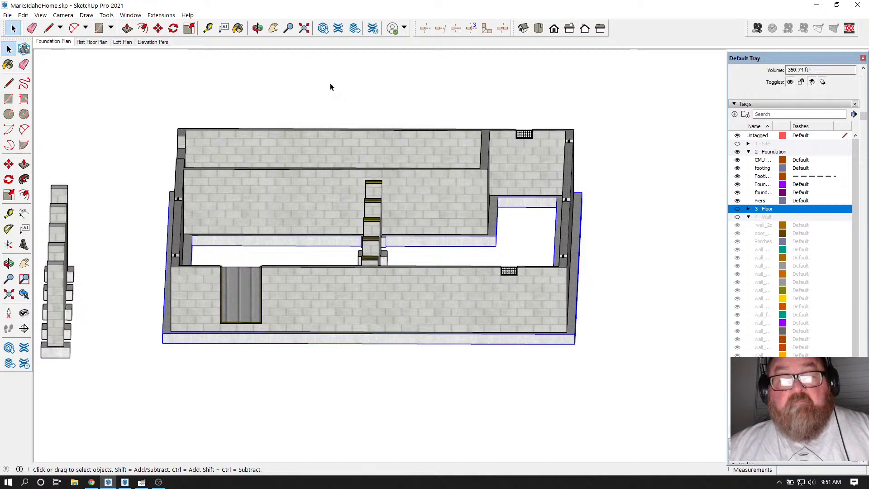
pyautogui.click(554, 29)
pyautogui.scroll(-3, 231, 287)
pyautogui.scroll(5, 533, 348)
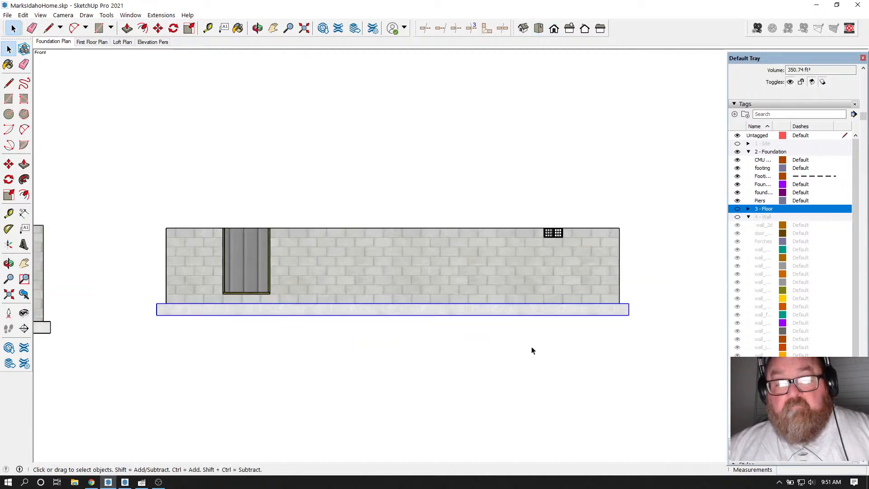
pyautogui.doubleClick(201, 313)
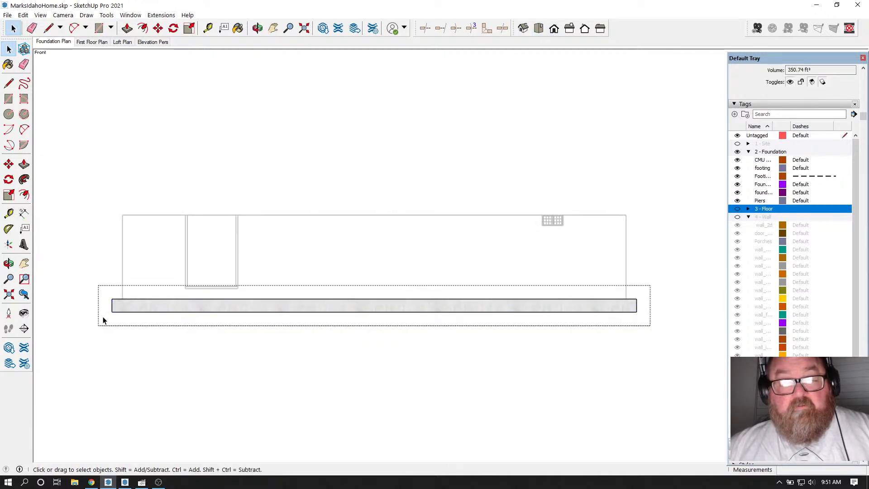
pyautogui.moveTo(87, 310); pyautogui.dragTo(674, 340)
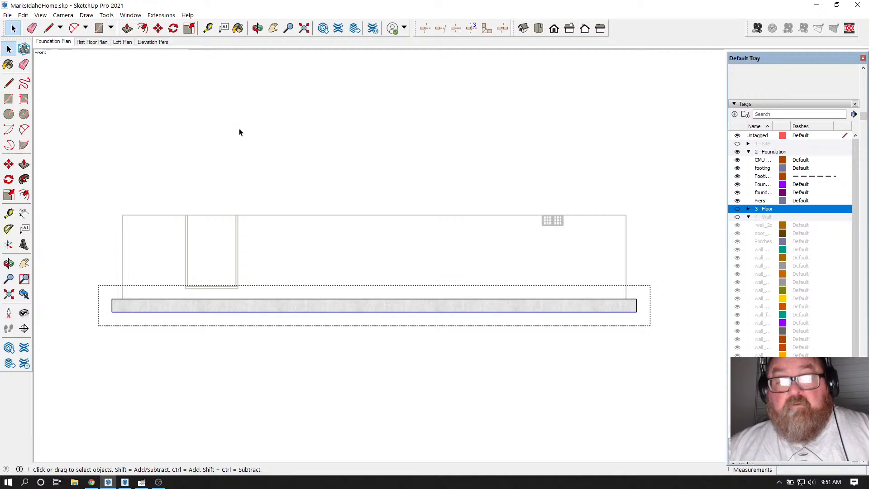
pyautogui.press('o')
pyautogui.moveTo(359, 281); pyautogui.dragTo(347, 212)
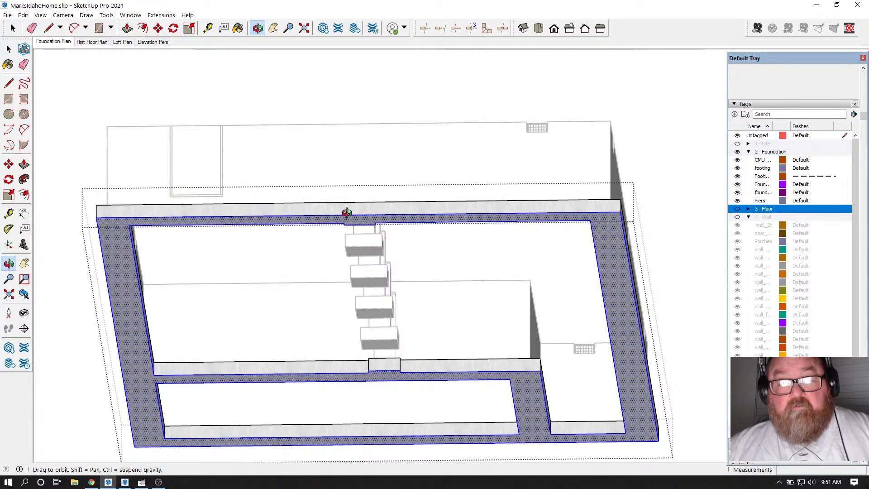
# Step: Return to perspective projection and remove the footing's bottom face from the selection, keeping only its edges
pyautogui.click(63, 15)
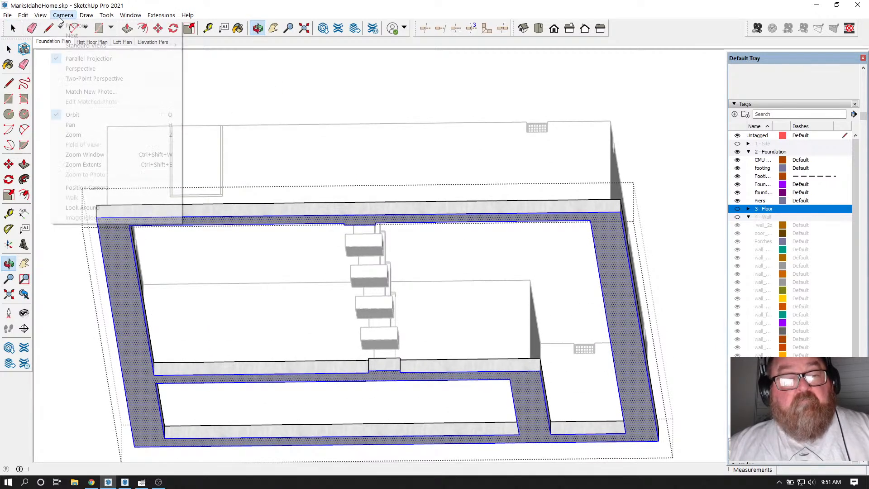
pyautogui.click(68, 67)
pyautogui.scroll(8, 340, 258)
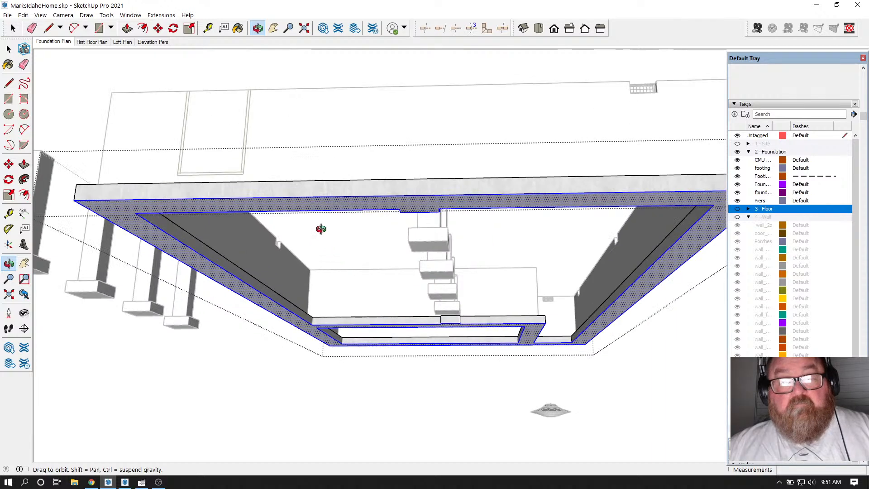
pyautogui.press('space')
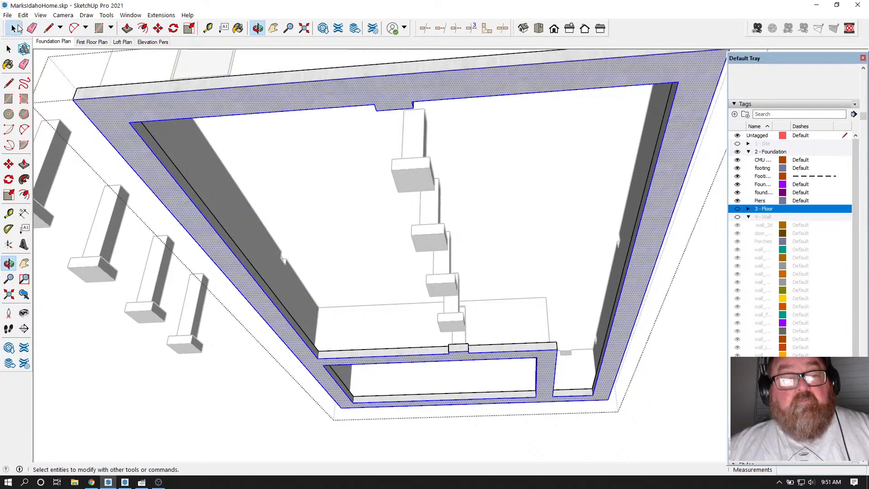
pyautogui.keyDown('shift'); pyautogui.click(220, 103); pyautogui.keyUp('shift')
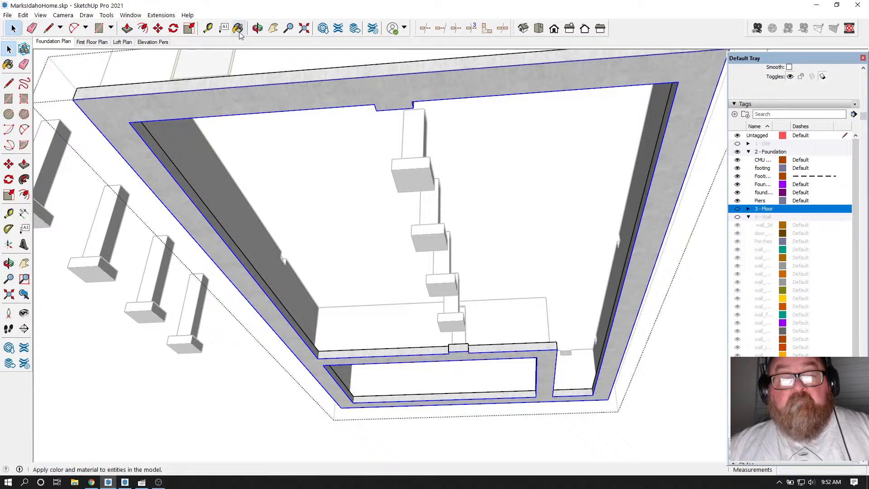
# Step: Copy the selected bottom edges 4' 8" straight down, using the footing's outer bottom corner as base point
pyautogui.click(258, 28)
pyautogui.moveTo(280, 136); pyautogui.dragTo(381, 326)
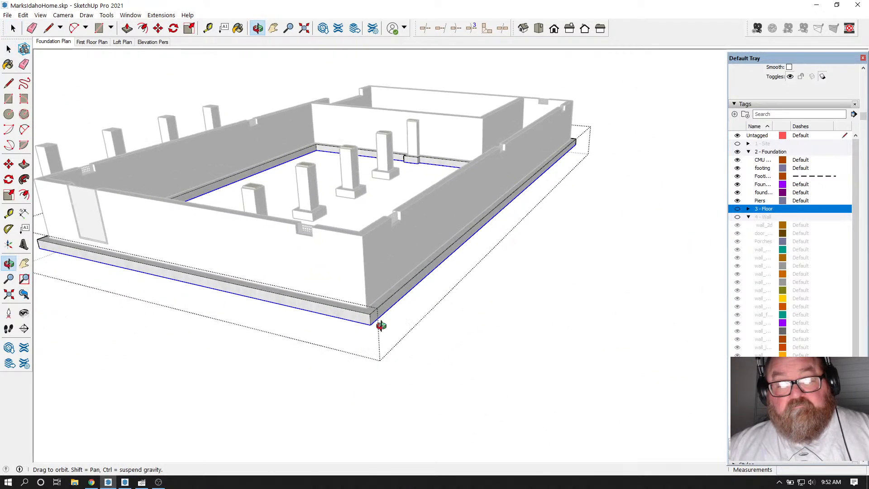
pyautogui.click(158, 28)
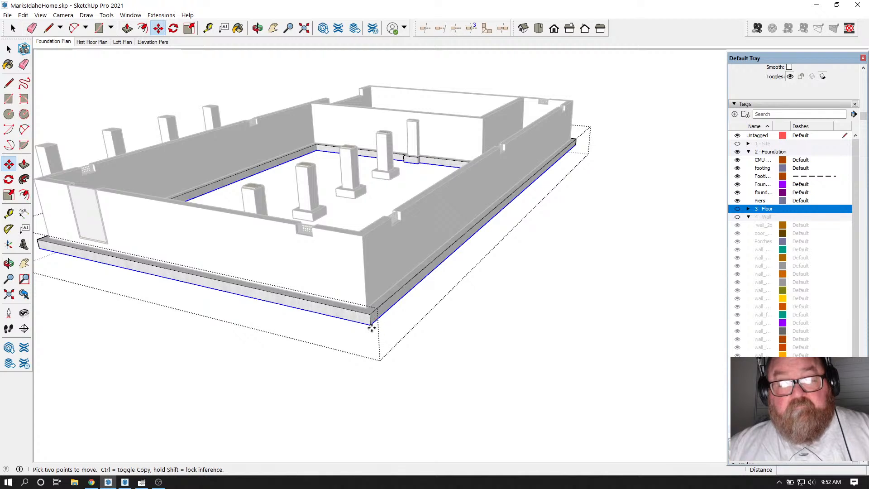
pyautogui.click(370, 325)
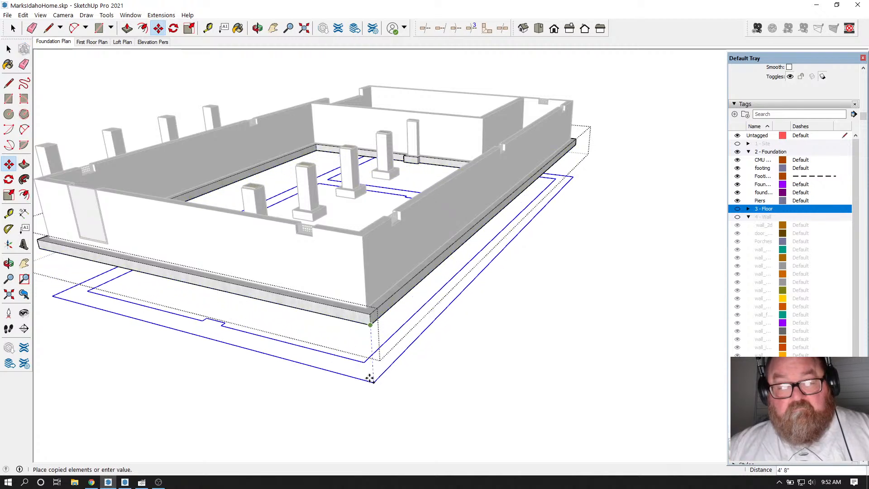
pyautogui.click(369, 385)
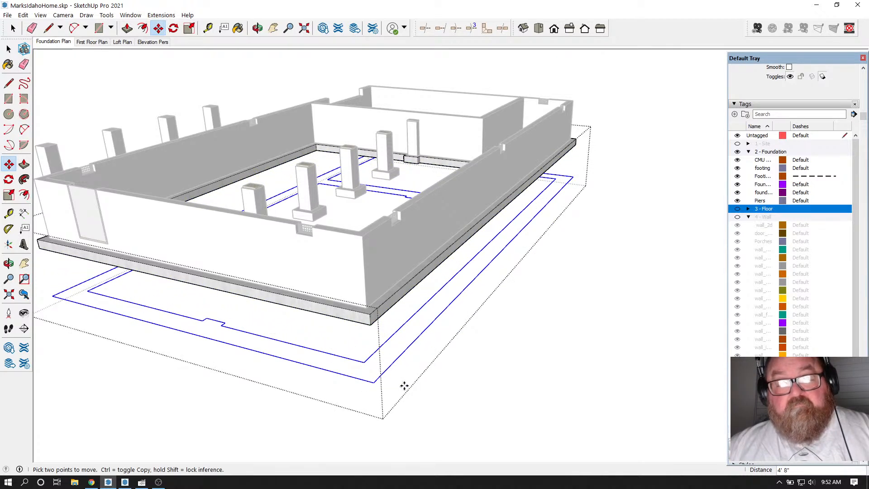
# Step: Make the copied bottom edges a group inside the footing
pyautogui.click(8, 48)
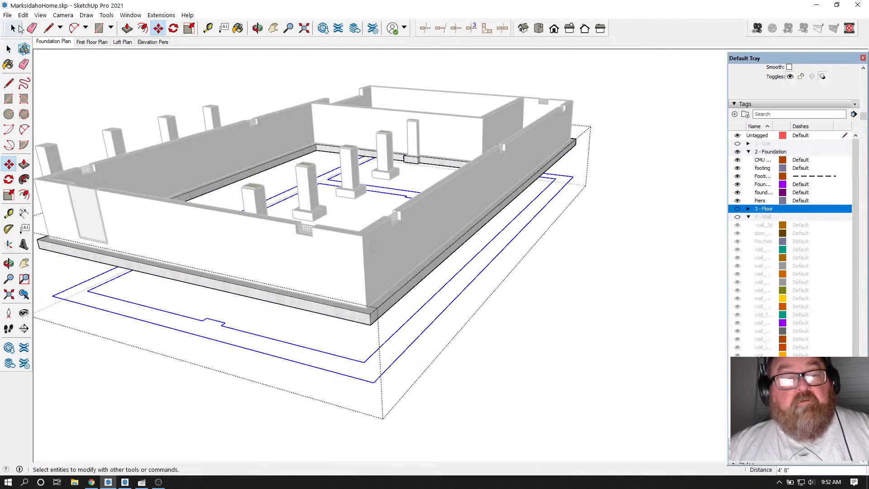
pyautogui.rightClick(386, 345)
pyautogui.click(417, 292)
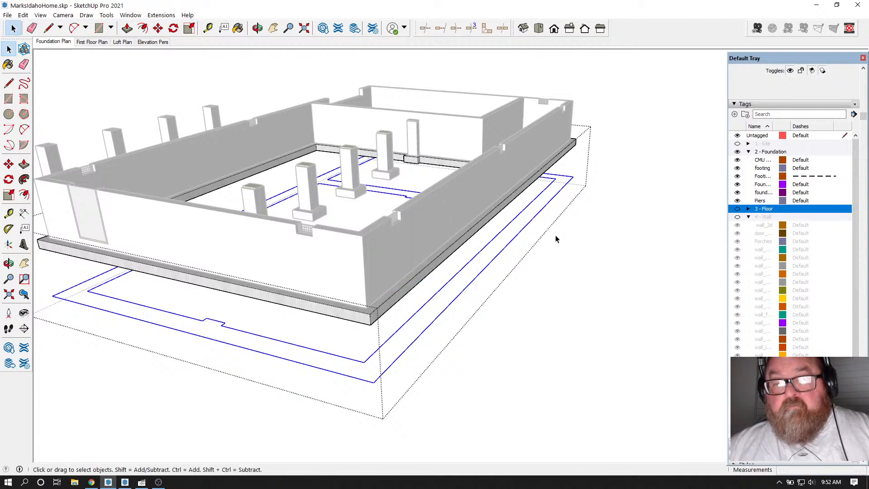
# Step: Leave the footing group and assign the Footing Outline tag to the whole group
pyautogui.click(533, 234)
pyautogui.click(524, 233)
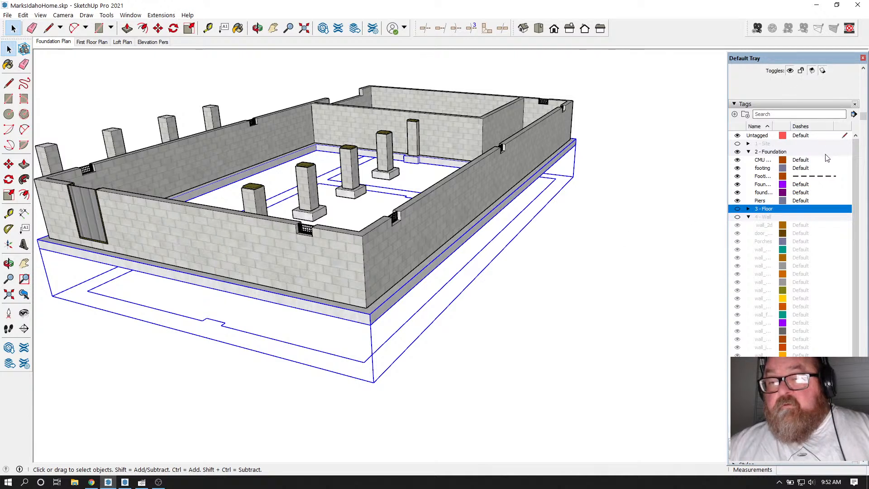
pyautogui.scroll(3, 827, 77)
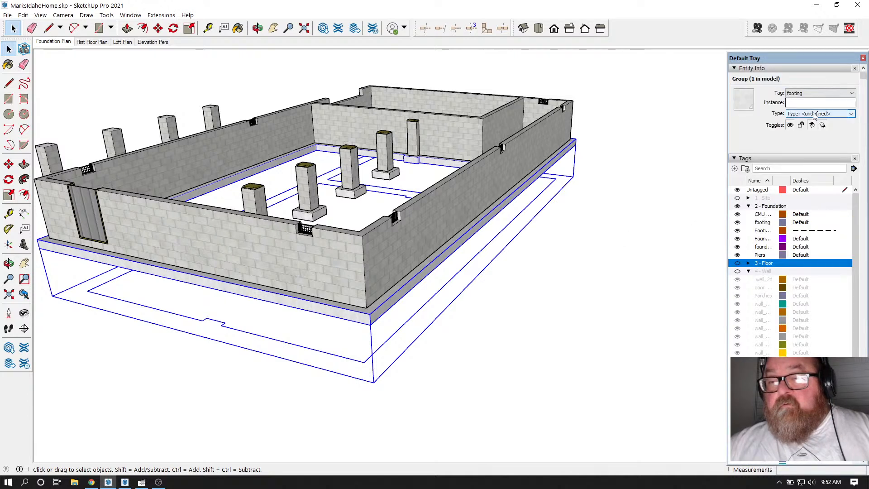
pyautogui.click(852, 94)
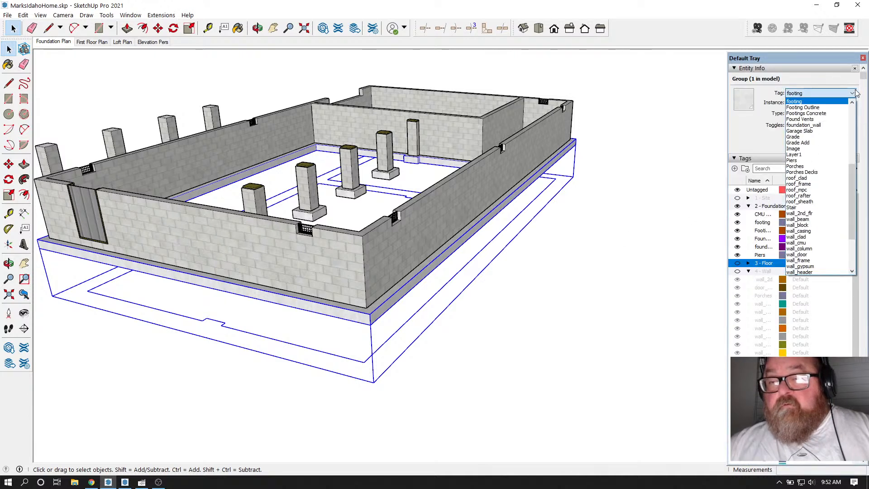
pyautogui.click(830, 108)
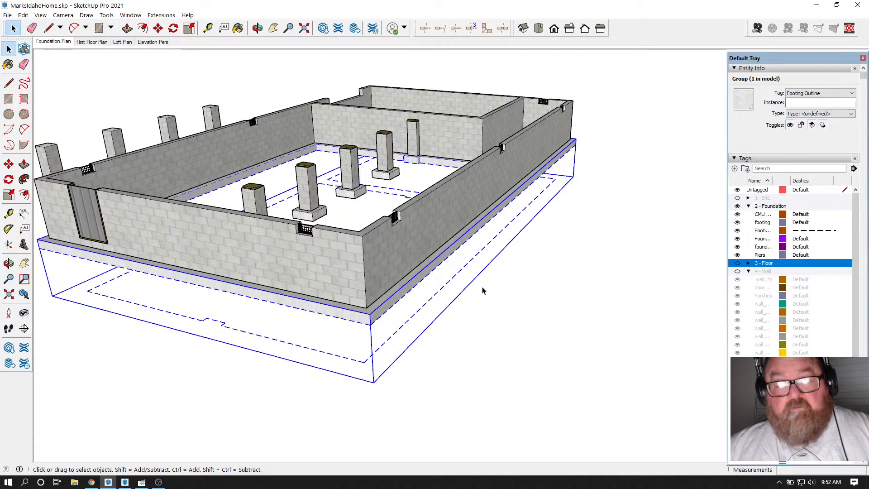
pyautogui.click(257, 29)
pyautogui.moveTo(290, 190); pyautogui.dragTo(309, 214)
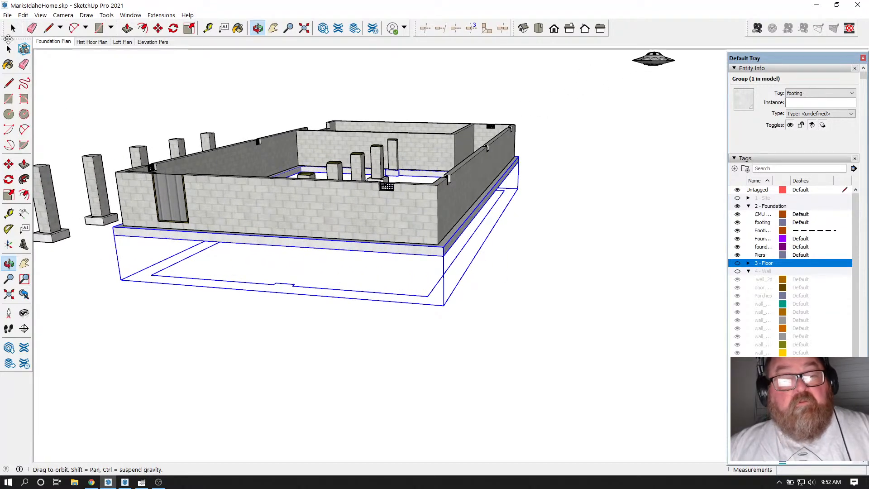
pyautogui.click(8, 49)
pyautogui.click(244, 293)
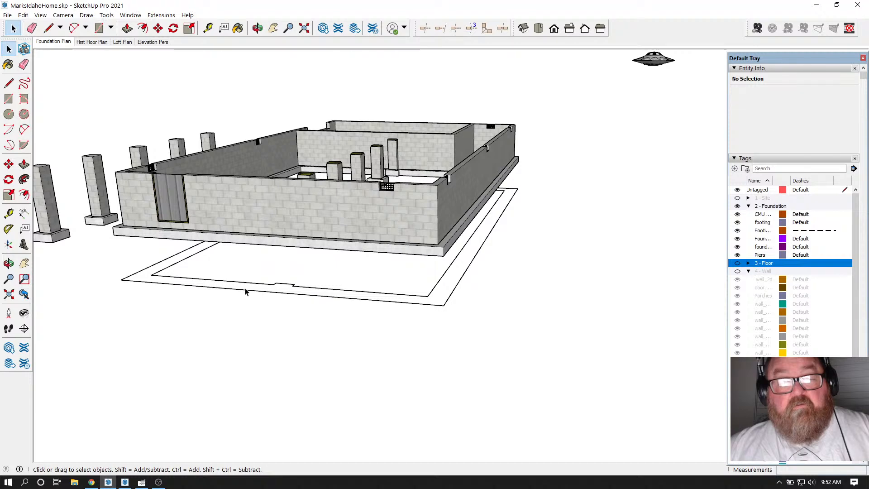
pyautogui.doubleClick(249, 295)
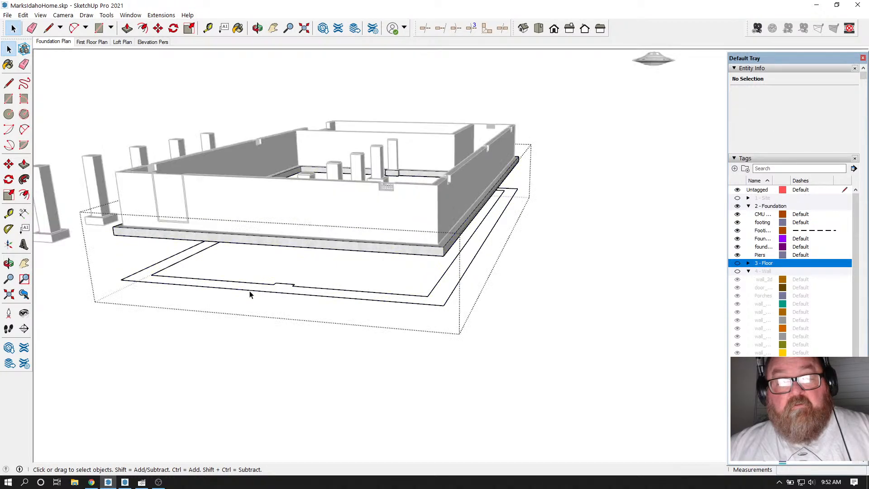
pyautogui.click(222, 105)
pyautogui.click(259, 31)
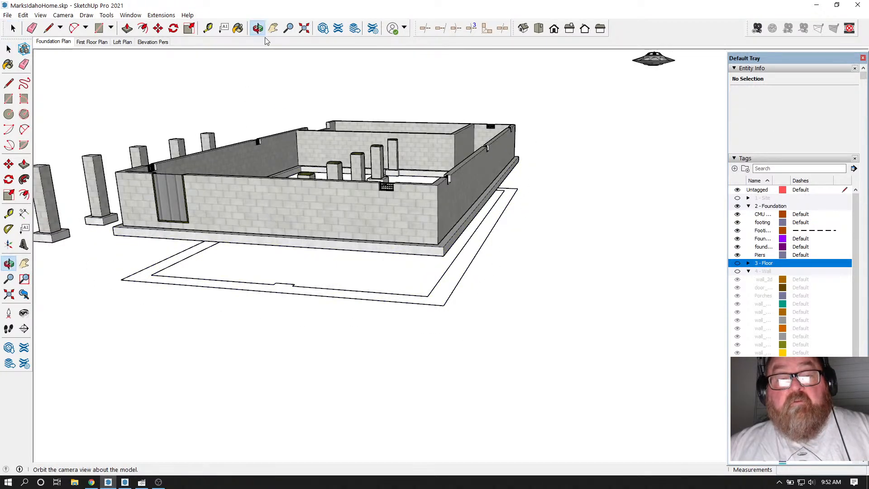
# Step: Open the footing group and cut the nested outline group lying below the foundation
pyautogui.moveTo(317, 206); pyautogui.dragTo(389, 157)
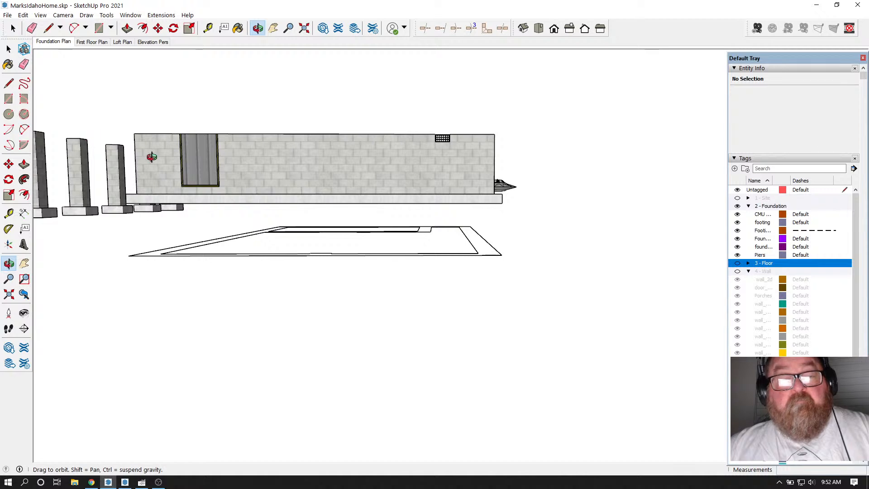
pyautogui.moveTo(90, 140); pyautogui.dragTo(132, 115)
pyautogui.press('space')
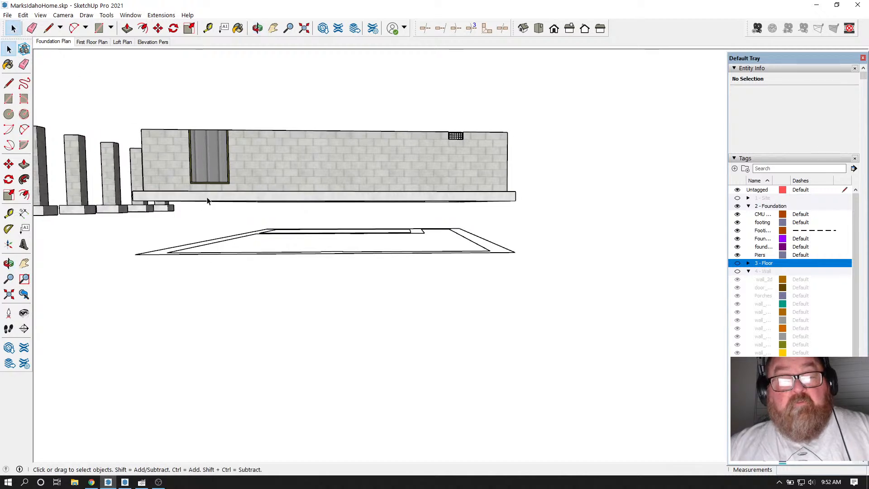
pyautogui.doubleClick(208, 200)
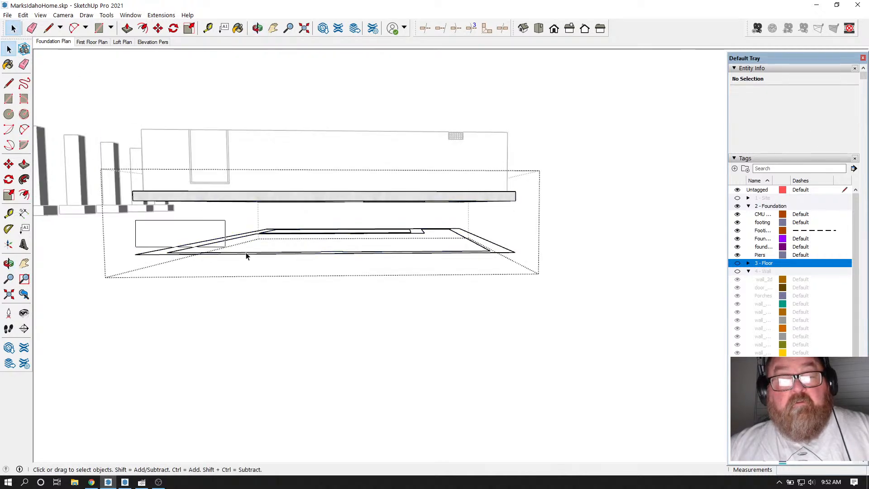
pyautogui.moveTo(246, 256); pyautogui.dragTo(559, 308)
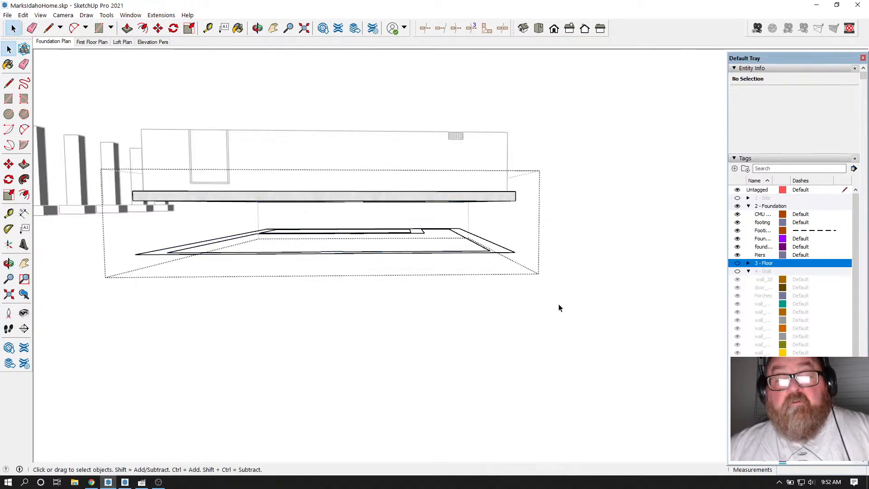
pyautogui.click(483, 257)
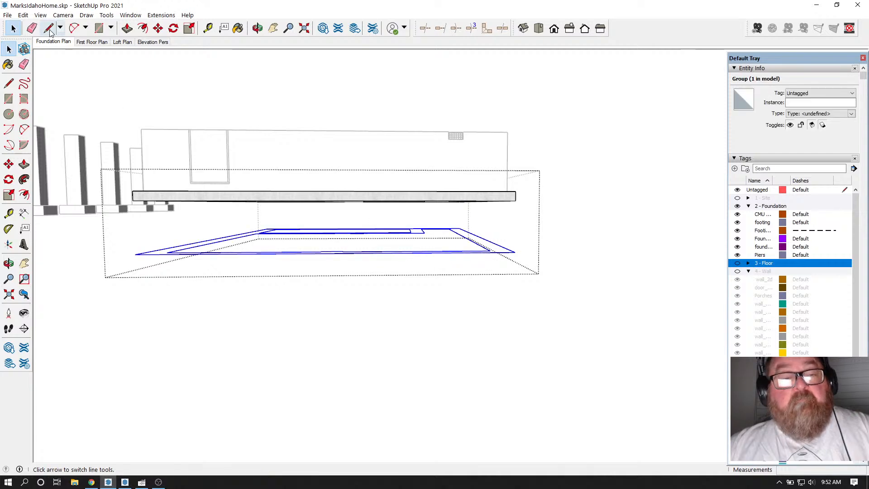
pyautogui.click(25, 15)
pyautogui.click(40, 46)
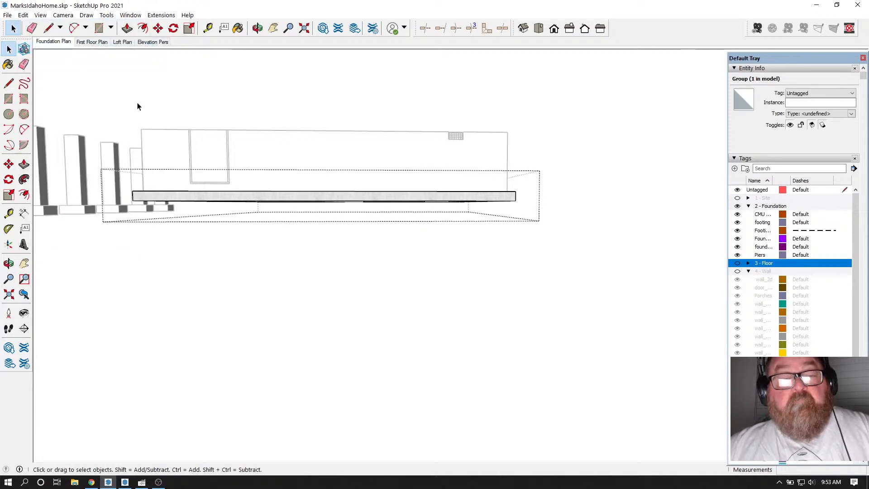
# Step: Close the footing group and paste the cut outline in place outside it
pyautogui.click(257, 28)
pyautogui.moveTo(317, 154); pyautogui.dragTo(60, 74)
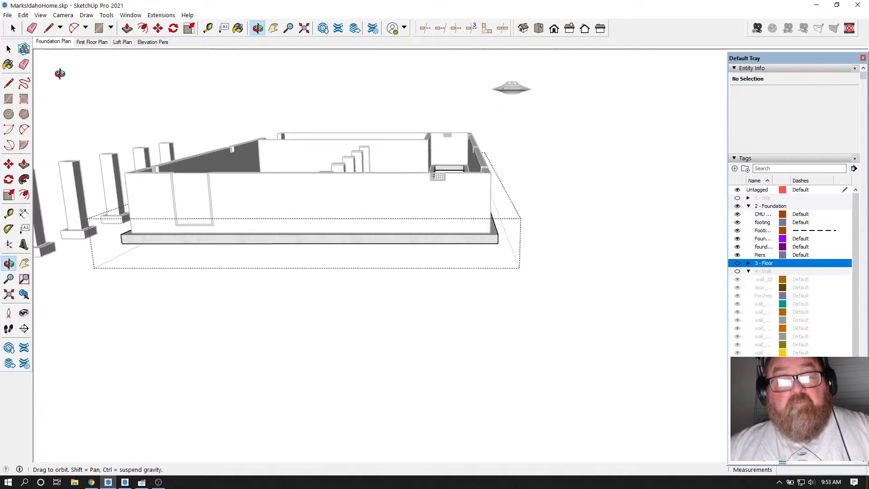
pyautogui.click(11, 28)
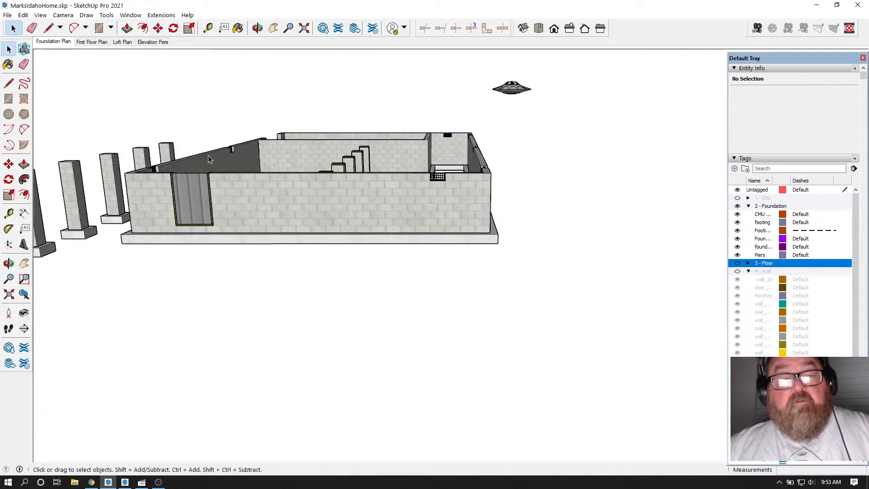
pyautogui.click(189, 233)
pyautogui.click(192, 239)
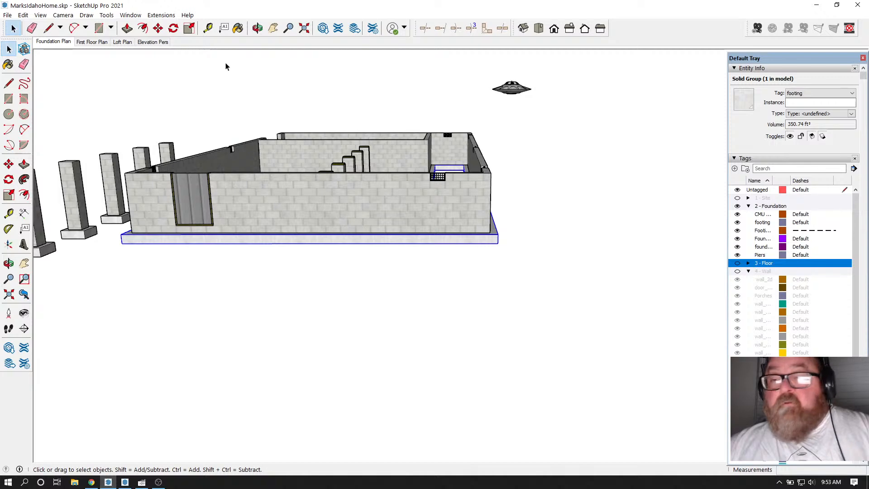
pyautogui.click(257, 28)
pyautogui.moveTo(295, 199)
pyautogui.mouseDown()
pyautogui.moveTo(311, 59)
pyautogui.moveTo(285, 199)
pyautogui.moveTo(286, 188)
pyautogui.mouseUp()
pyautogui.click(23, 15)
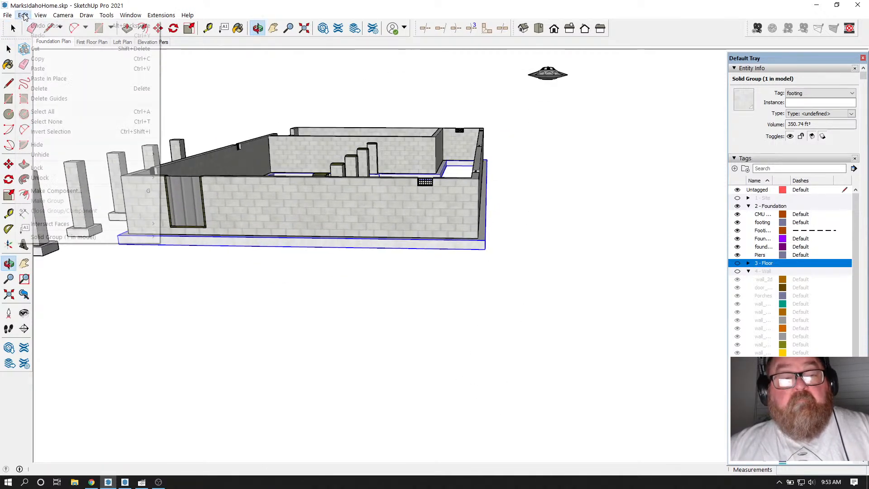
pyautogui.click(37, 78)
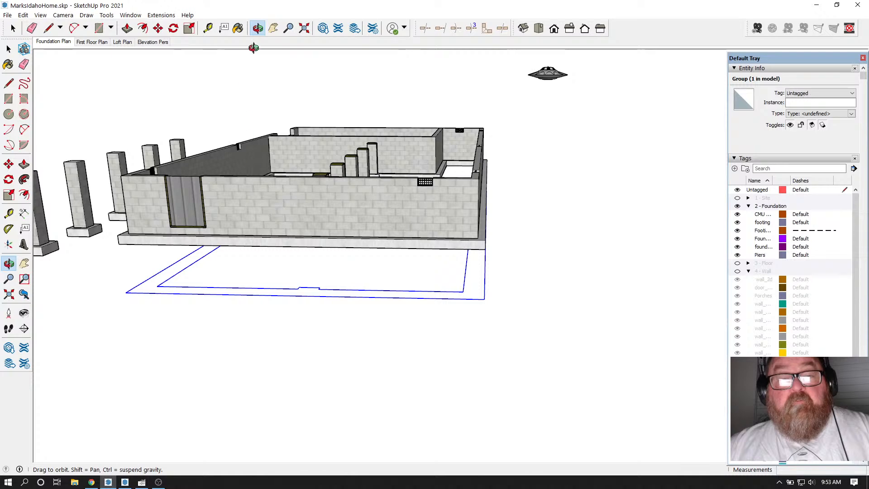
# Step: Assign the Footing Outline tag to the pasted outline group below the foundation
pyautogui.moveTo(294, 204); pyautogui.dragTo(304, 300)
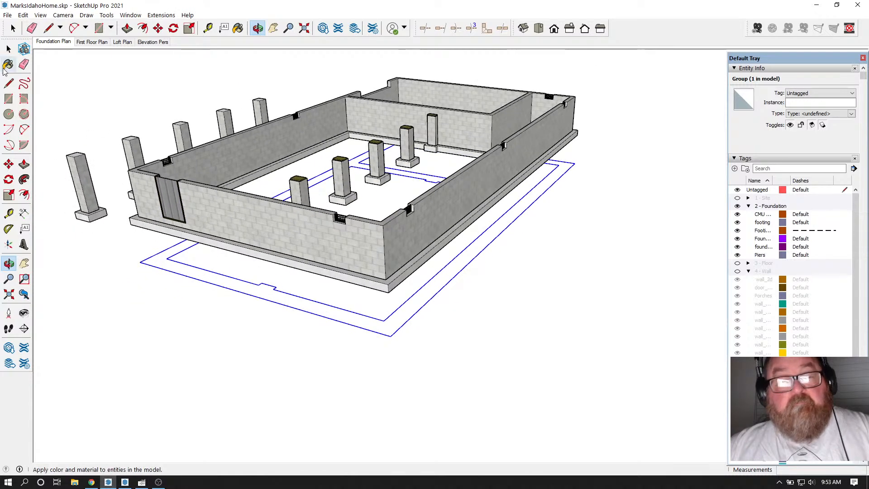
pyautogui.click(13, 28)
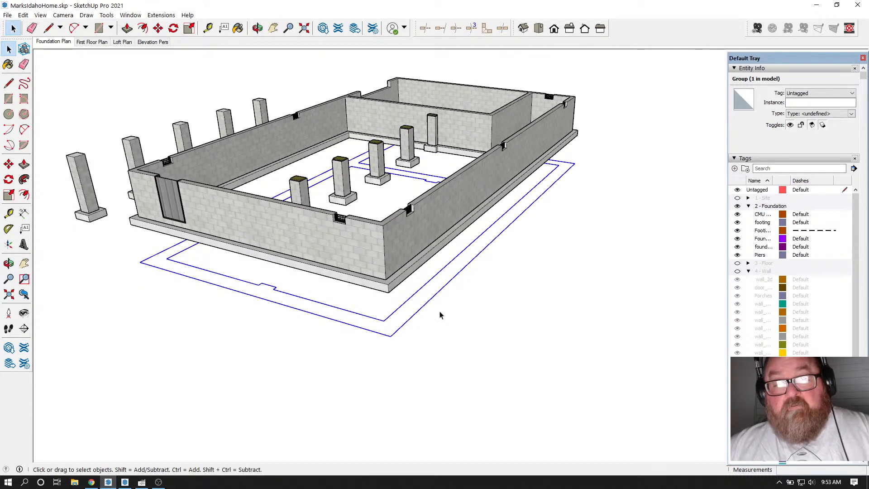
pyautogui.click(851, 93)
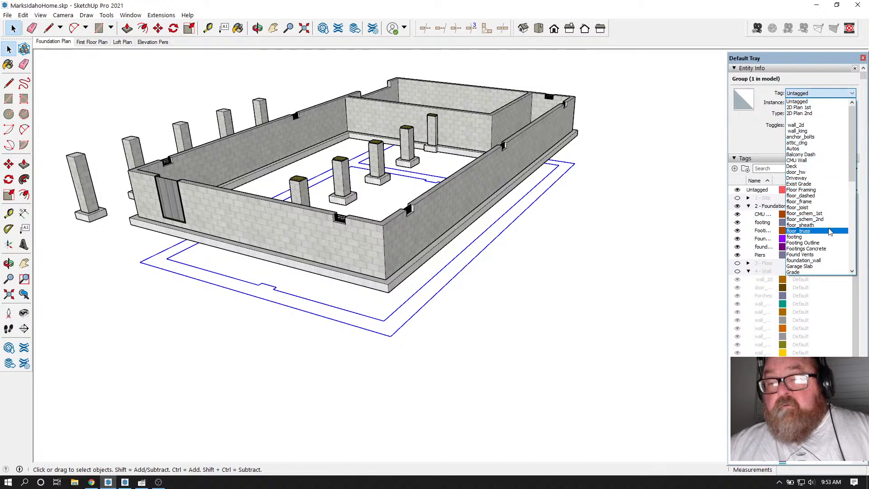
pyautogui.click(829, 243)
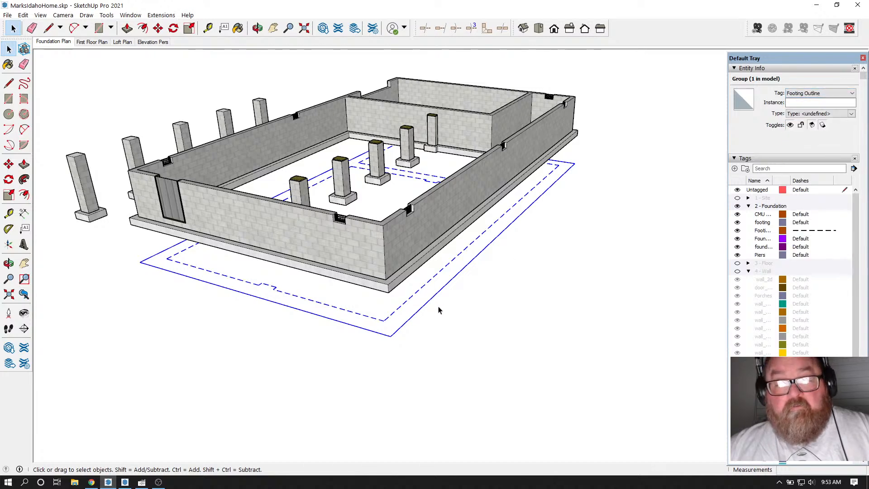
# Step: Check the tag of all edges inside the footing outline group, keep it Untagged, and close the group
pyautogui.click(257, 28)
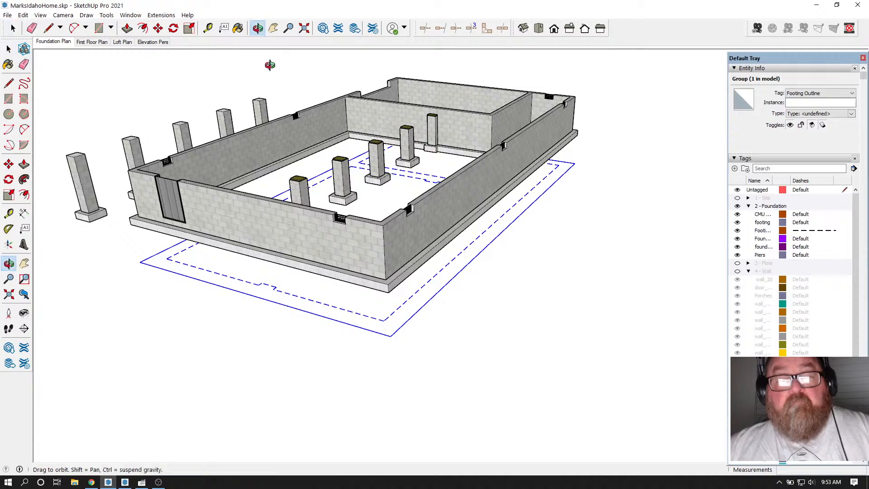
pyautogui.moveTo(353, 233); pyautogui.dragTo(353, 301)
pyautogui.click(11, 28)
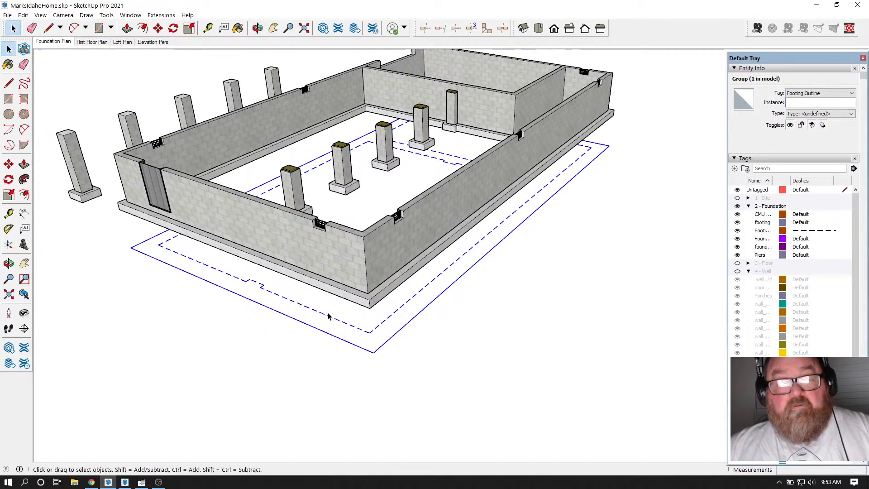
pyautogui.doubleClick(348, 346)
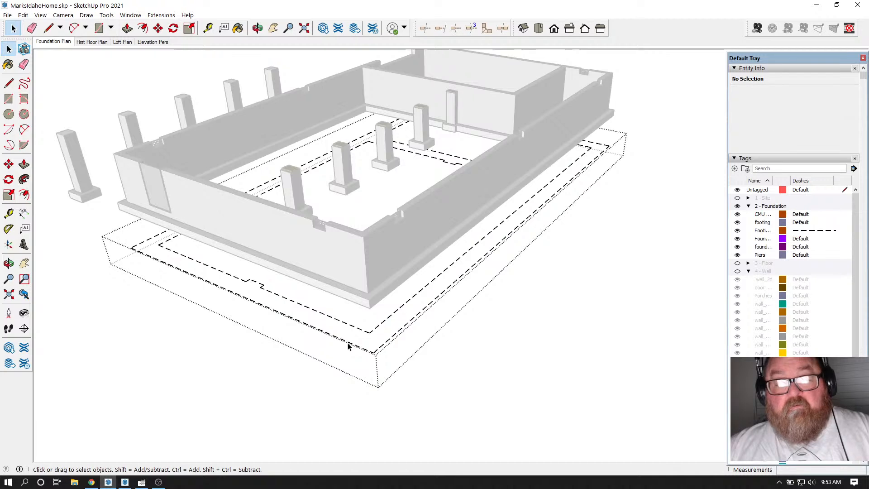
pyautogui.click(258, 28)
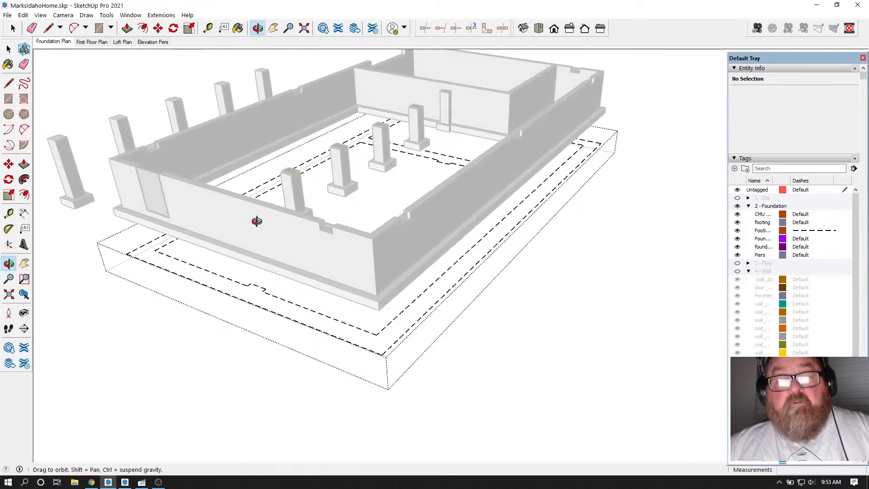
pyautogui.moveTo(252, 223); pyautogui.dragTo(421, 138)
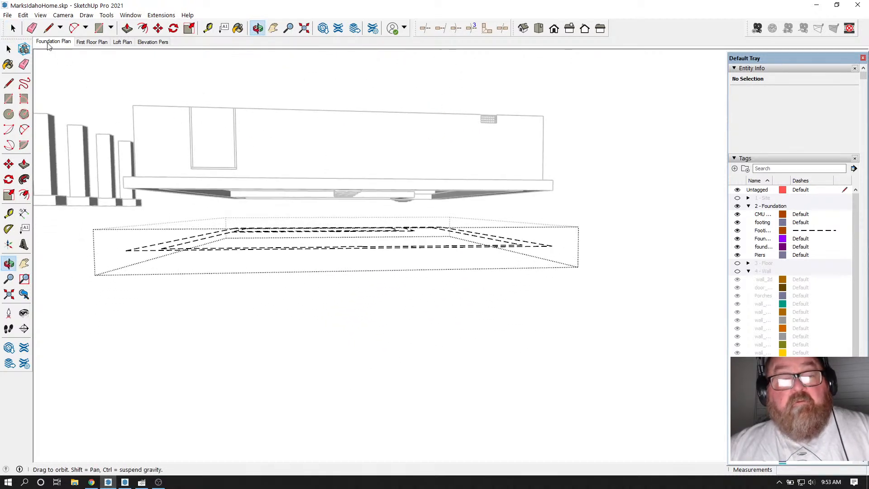
pyautogui.press('space')
pyautogui.moveTo(101, 216); pyautogui.dragTo(654, 296)
pyautogui.click(838, 93)
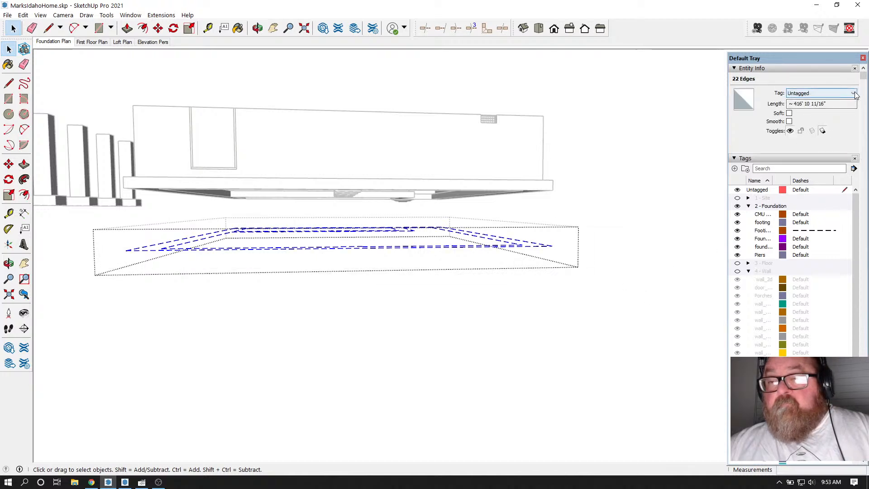
pyautogui.click(836, 104)
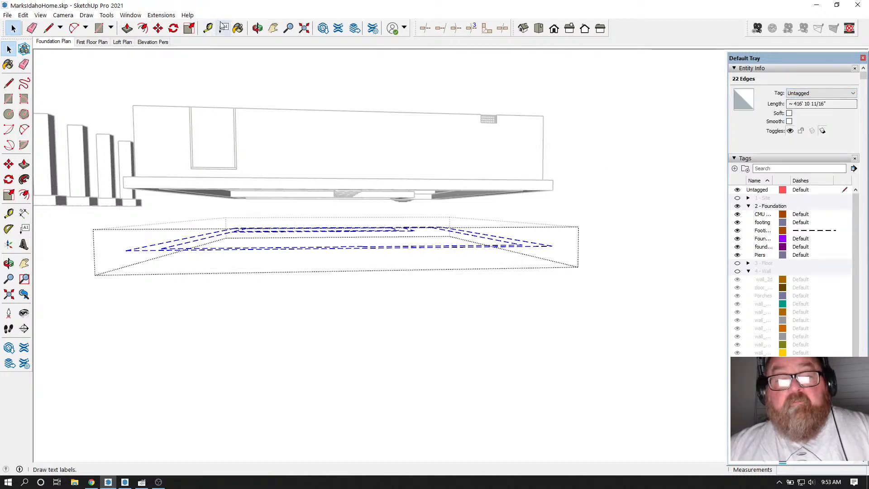
pyautogui.click(258, 28)
pyautogui.moveTo(426, 118); pyautogui.dragTo(263, 213)
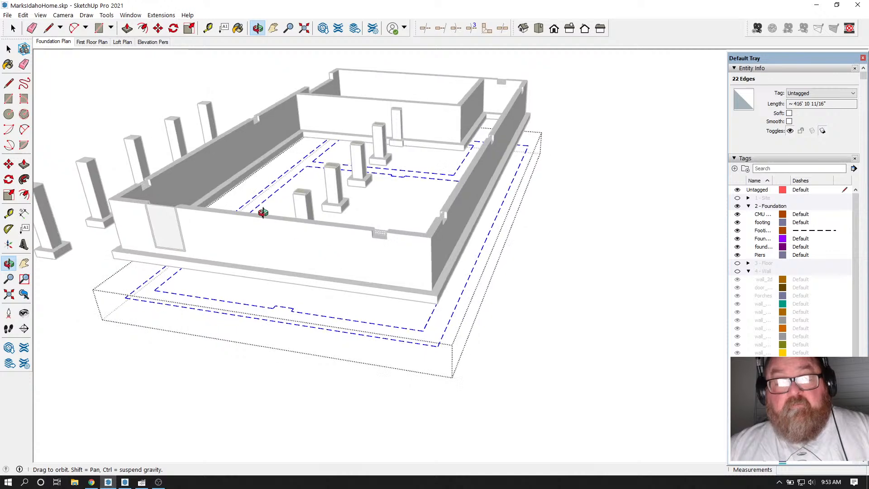
pyautogui.click(13, 28)
pyautogui.click(580, 303)
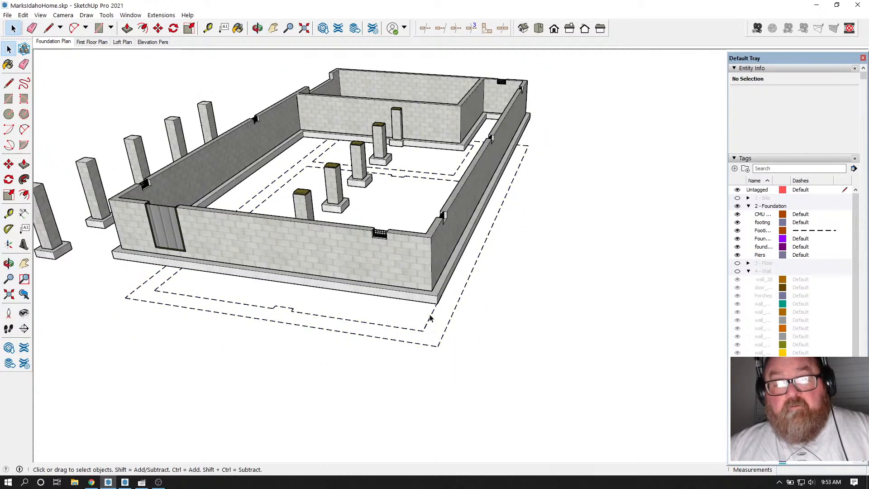
# Step: Move the footing outline group up 4' 8", snapping its front corner to the footing's bottom corner
pyautogui.click(433, 347)
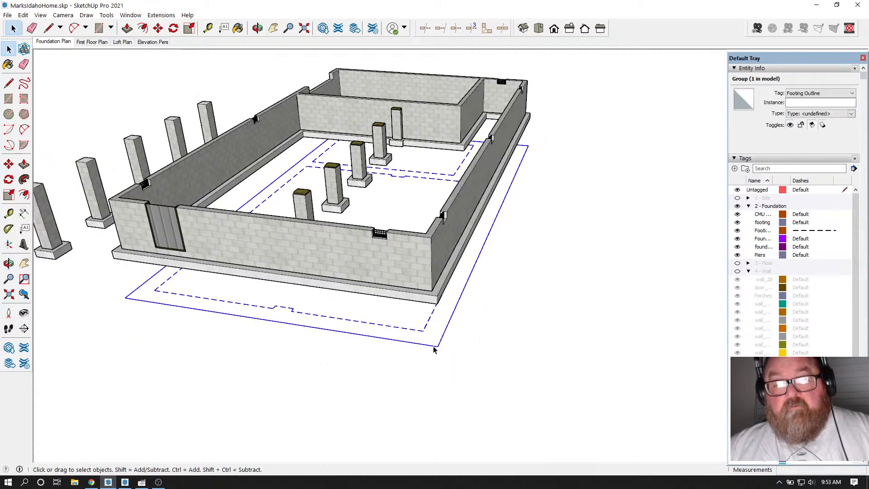
pyautogui.click(158, 28)
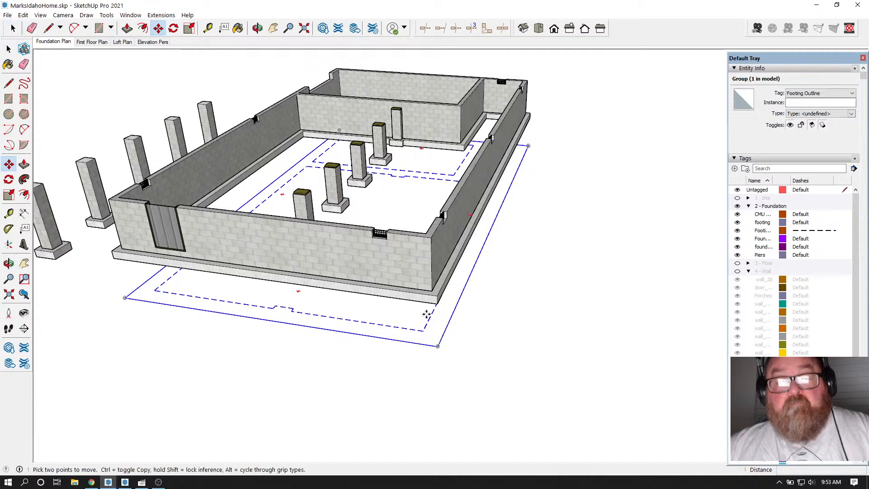
pyautogui.click(438, 346)
pyautogui.click(441, 303)
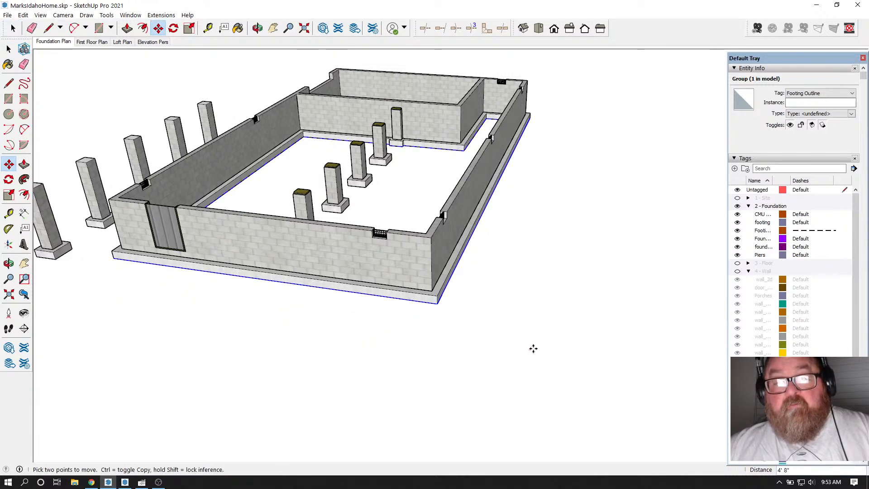
# Step: In the Foundation Plan scene, hide the footing tag so only the dashed outline shows, and update the scene
pyautogui.click(54, 42)
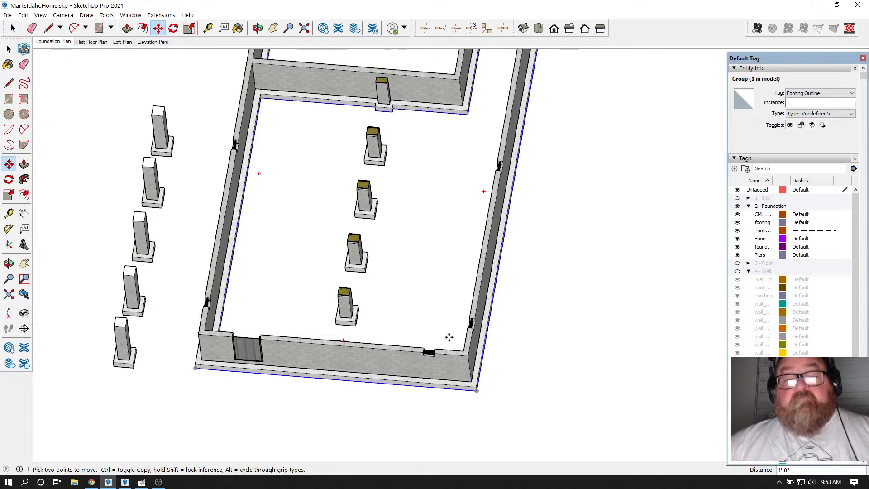
pyautogui.scroll(1, 488, 204)
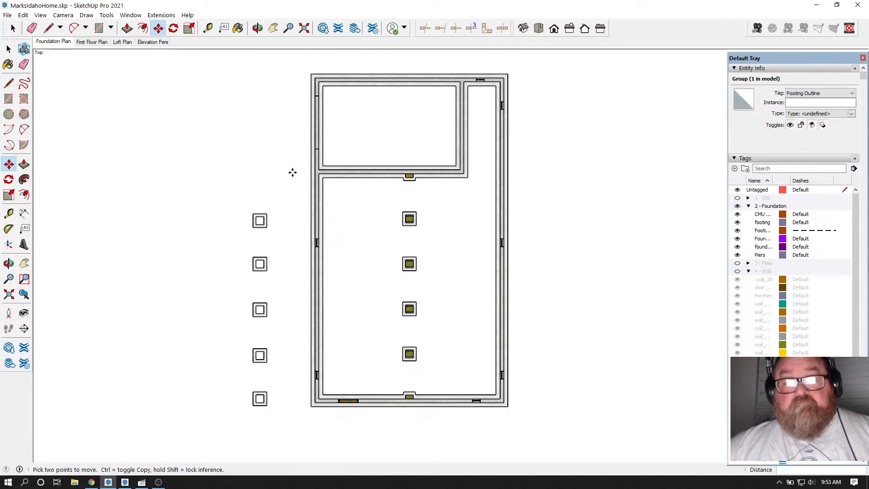
pyautogui.click(47, 43)
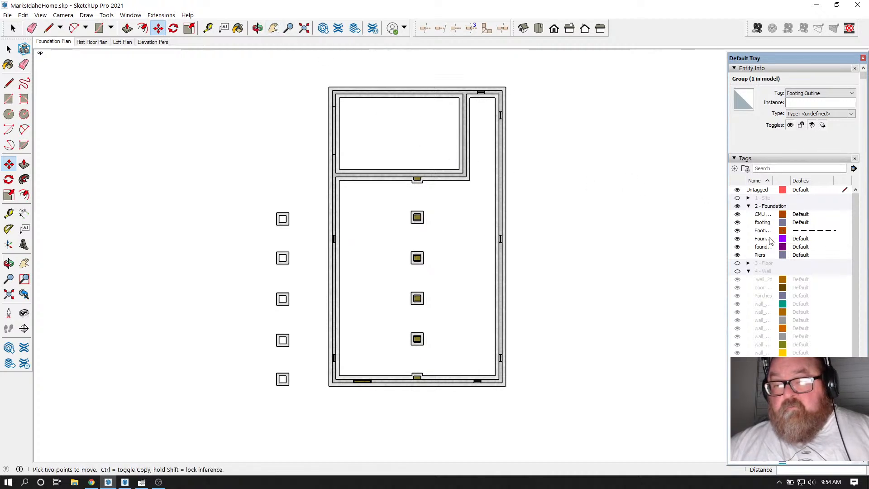
pyautogui.click(740, 223)
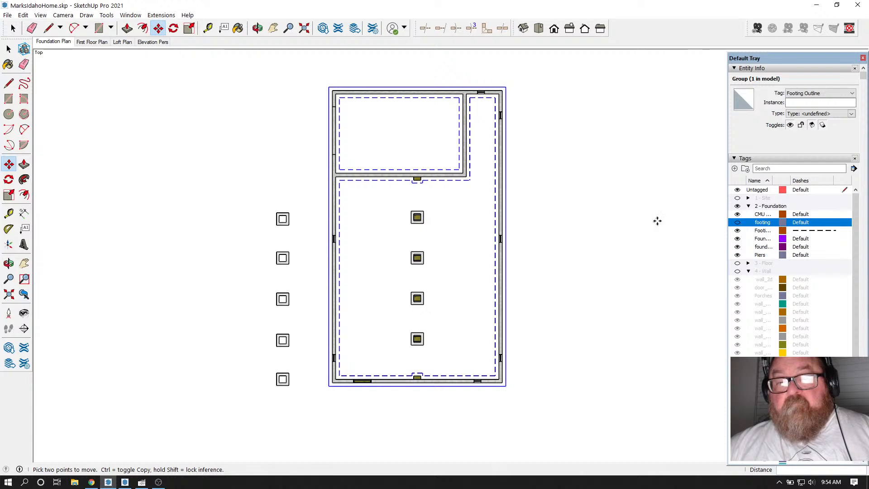
pyautogui.click(13, 28)
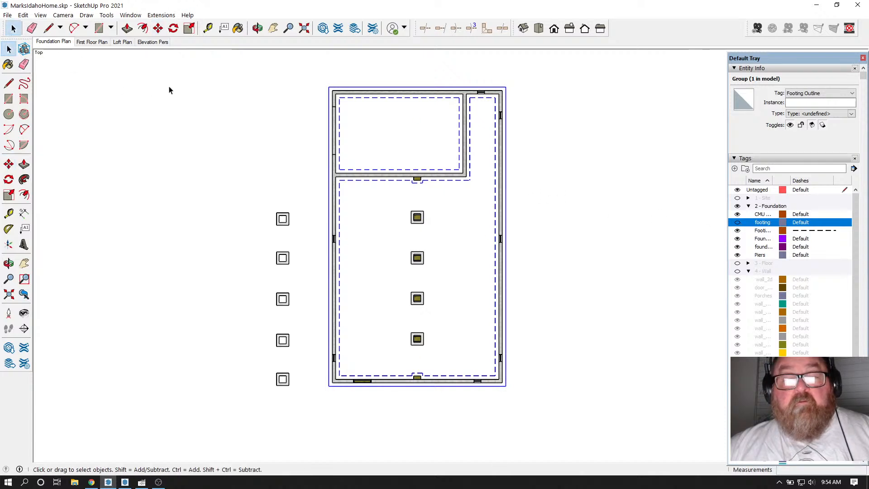
pyautogui.click(202, 99)
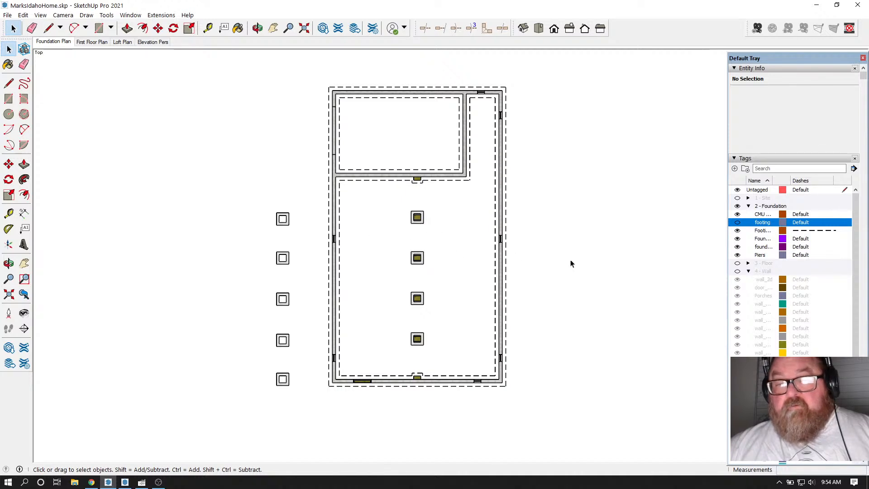
pyautogui.rightClick(53, 44)
pyautogui.click(73, 79)
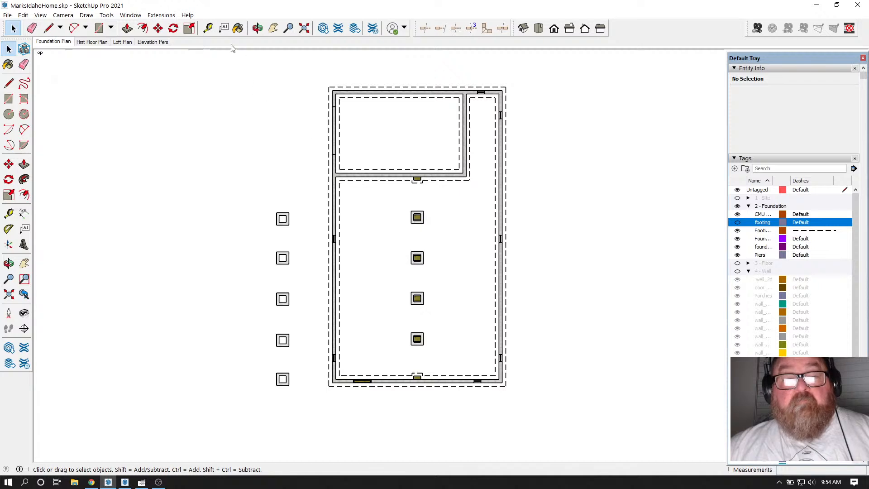
# Step: Inside one of the interior pier components, assign the floor_frame tag to the wood plate on top of the block column
pyautogui.click(159, 29)
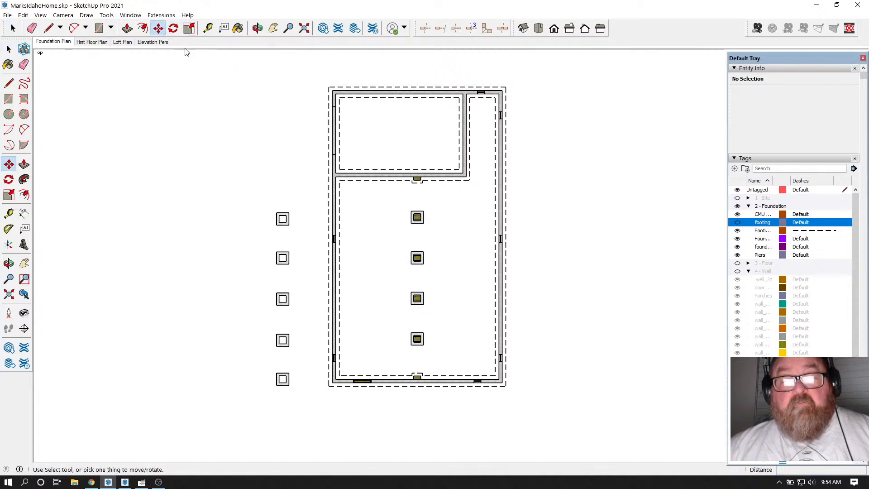
pyautogui.click(257, 28)
pyautogui.moveTo(434, 287); pyautogui.dragTo(416, 327)
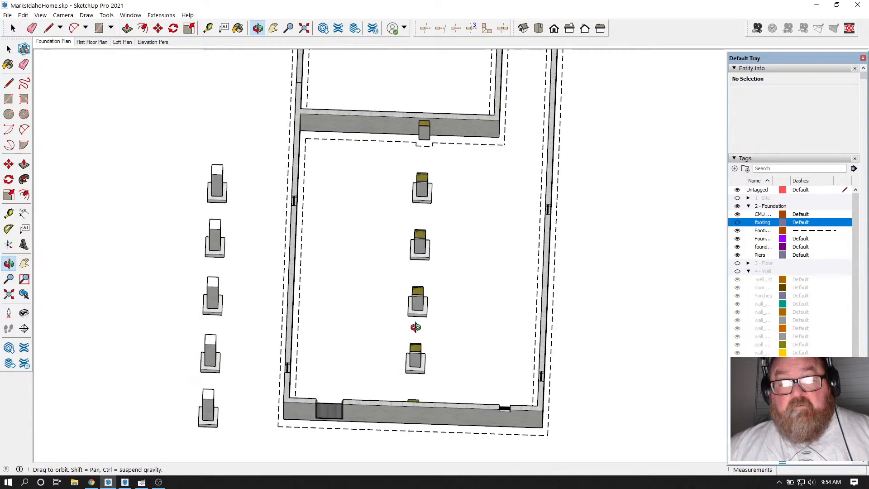
pyautogui.scroll(4, 416, 327)
pyautogui.click(13, 28)
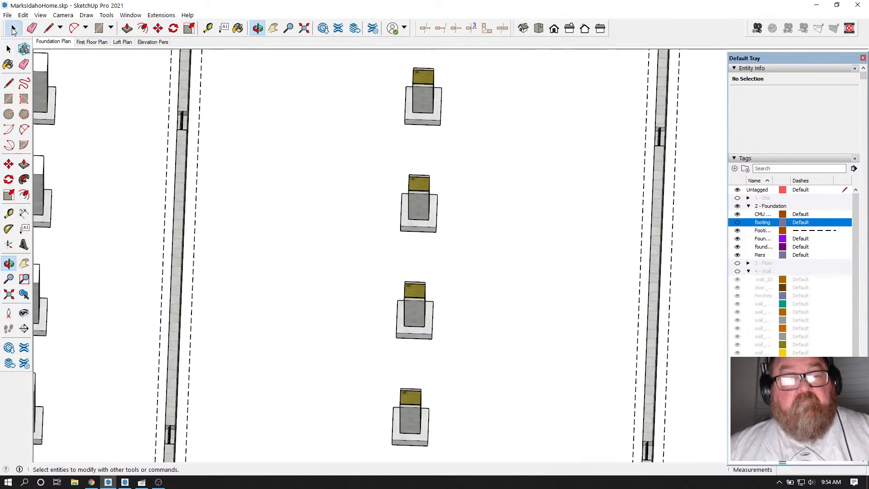
pyautogui.click(13, 28)
pyautogui.click(421, 192)
pyautogui.scroll(2, 419, 190)
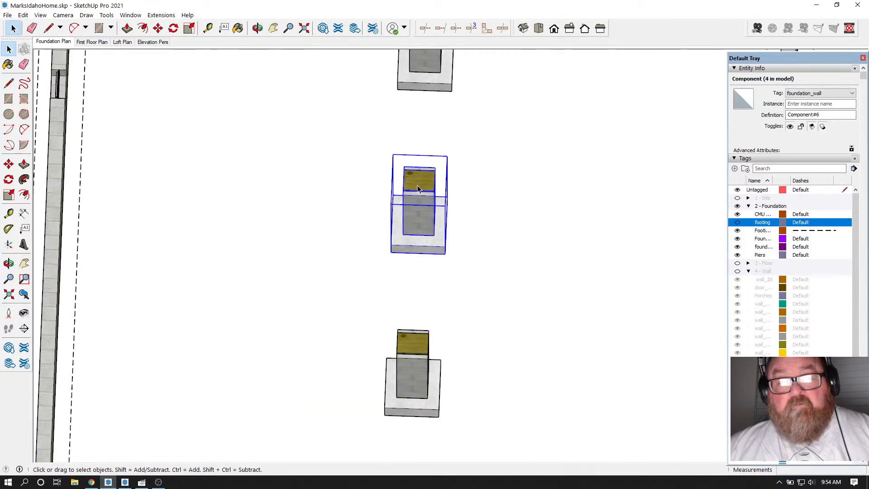
pyautogui.doubleClick(423, 183)
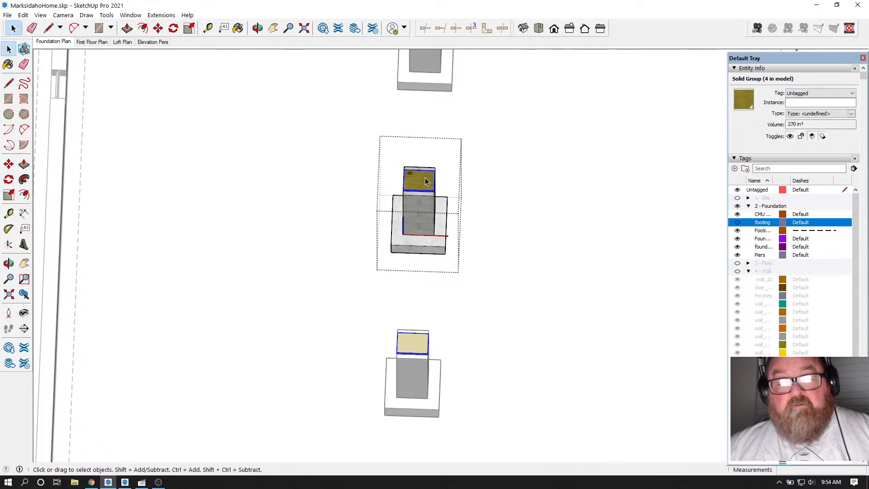
pyautogui.scroll(2, 426, 182)
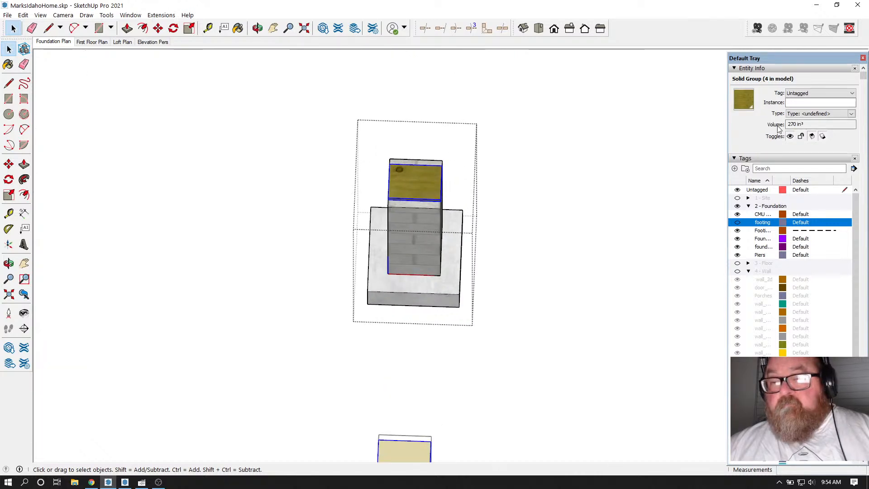
pyautogui.click(851, 93)
pyautogui.scroll(-2, 828, 171)
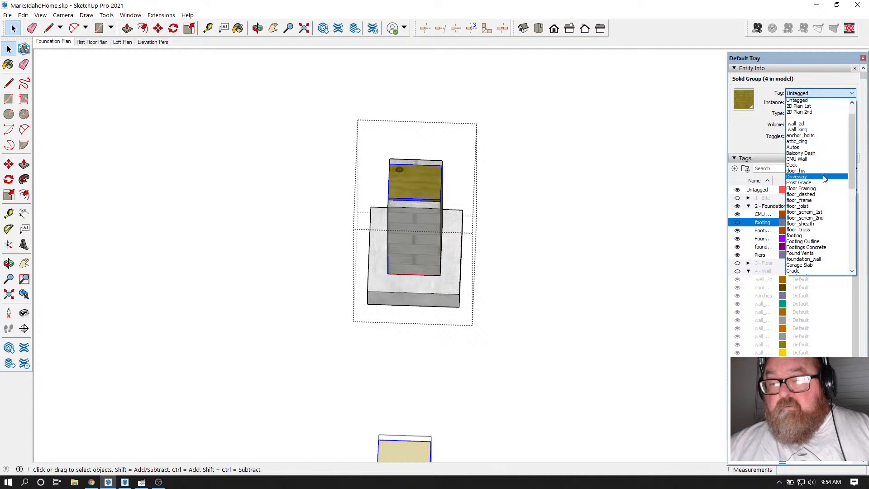
pyautogui.click(826, 166)
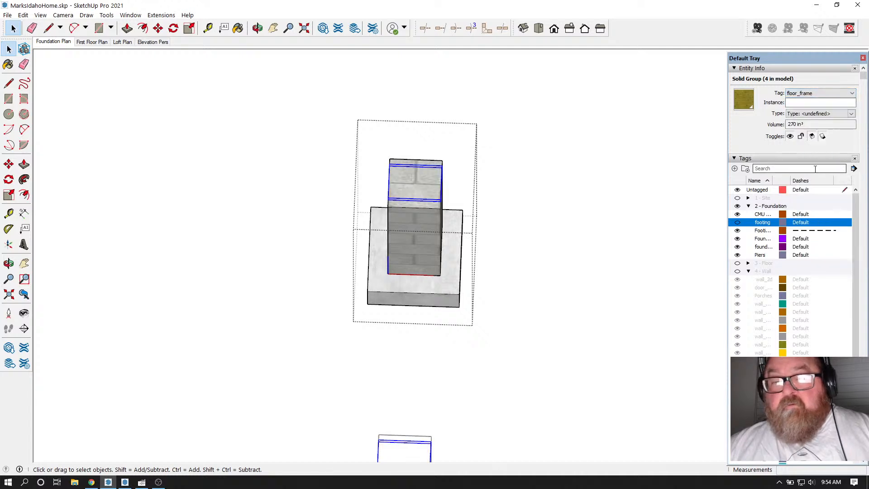
pyautogui.click(513, 193)
# Step: Inside the same interior pier component, assign the footing tag to the concrete footing group and return to the Foundation Plan scene
pyautogui.doubleClick(438, 285)
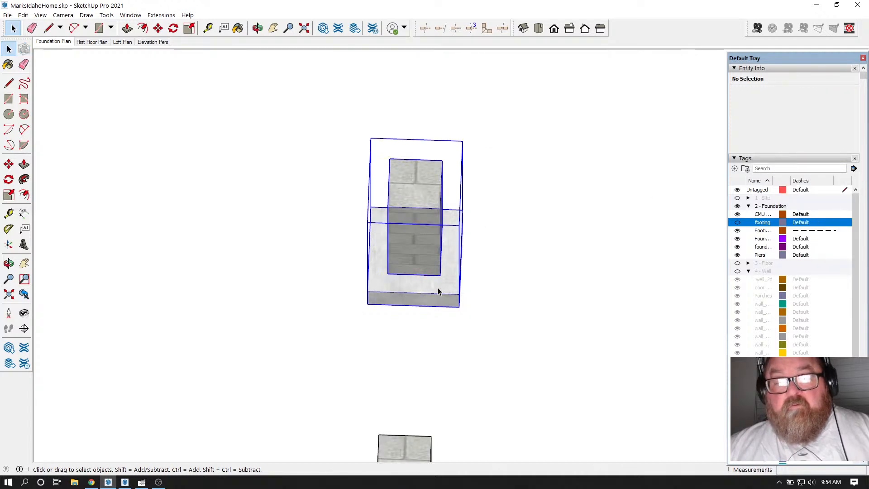
pyautogui.click(438, 289)
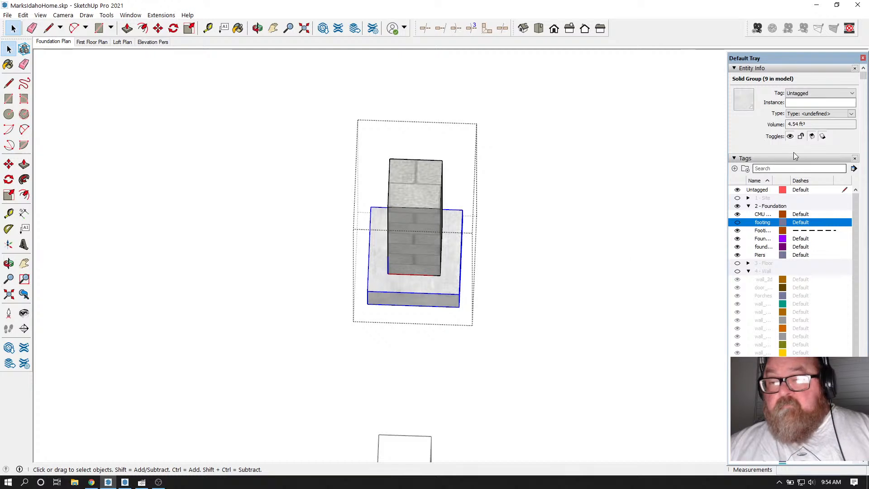
pyautogui.click(852, 93)
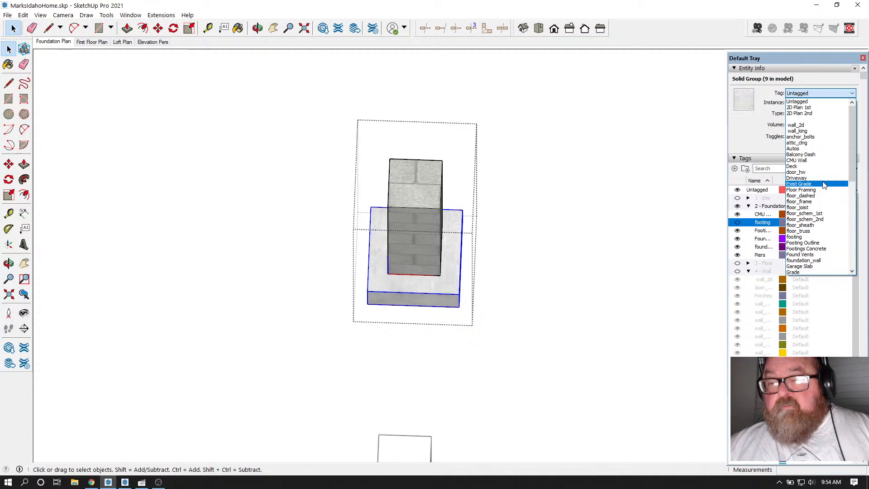
pyautogui.click(806, 243)
pyautogui.click(493, 239)
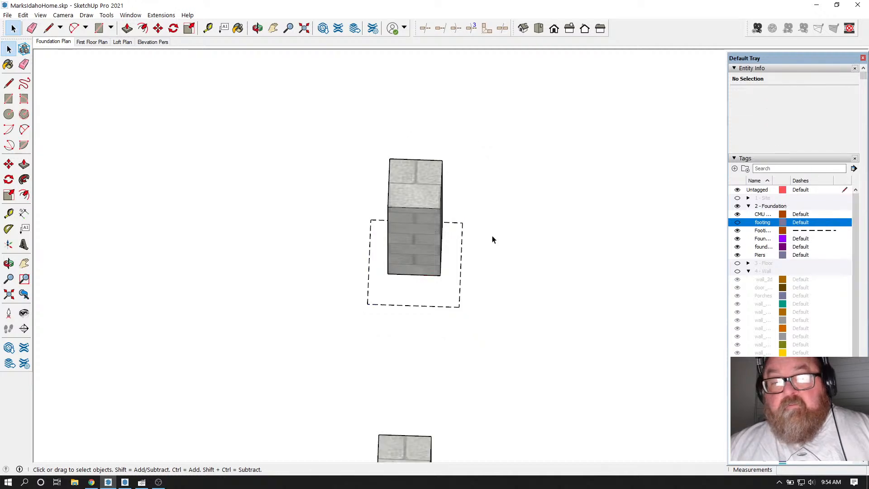
pyautogui.click(54, 42)
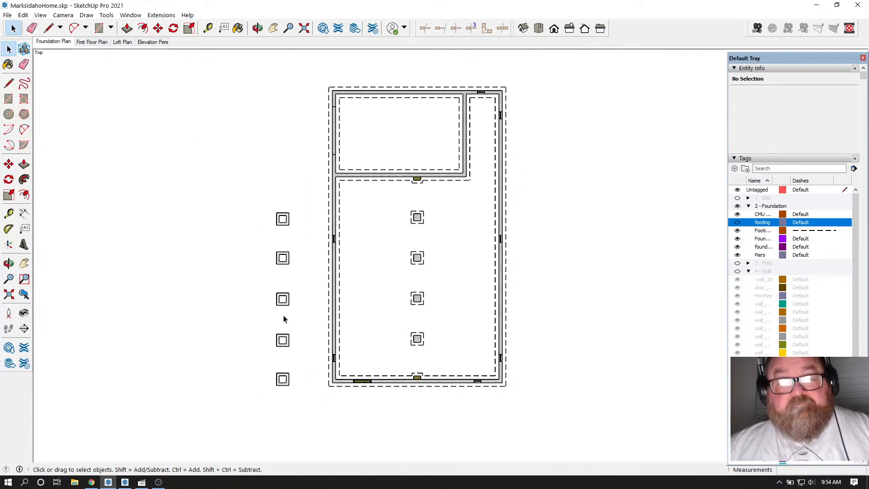
# Step: Assign the footing tag to the footing group inside a pier outside the house walls and restore the Foundation Plan scene
pyautogui.doubleClick(283, 381)
pyautogui.scroll(2, 282, 383)
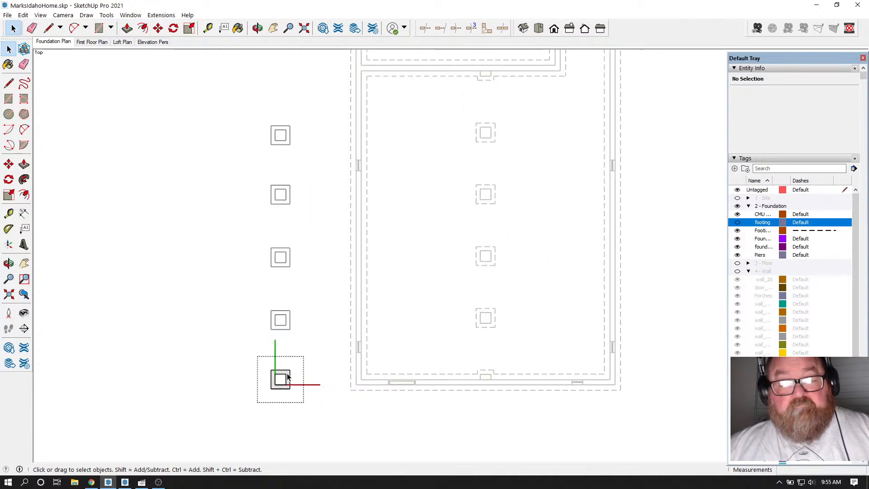
pyautogui.click(288, 376)
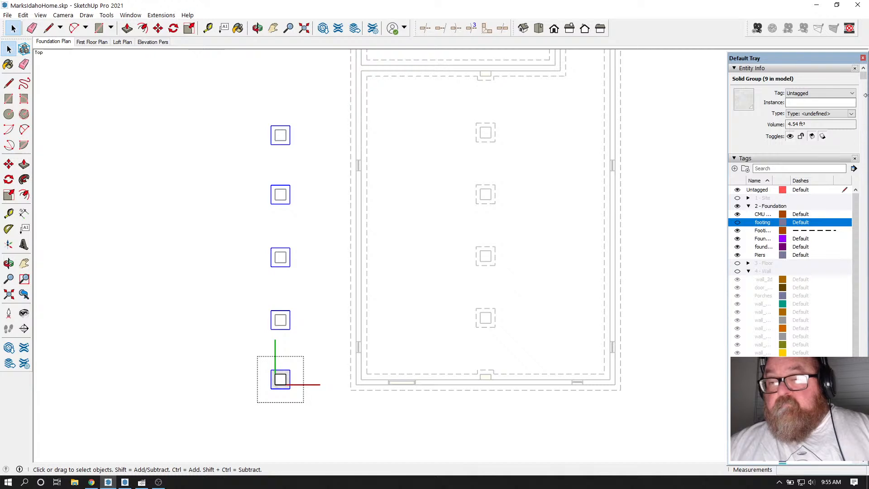
pyautogui.click(852, 94)
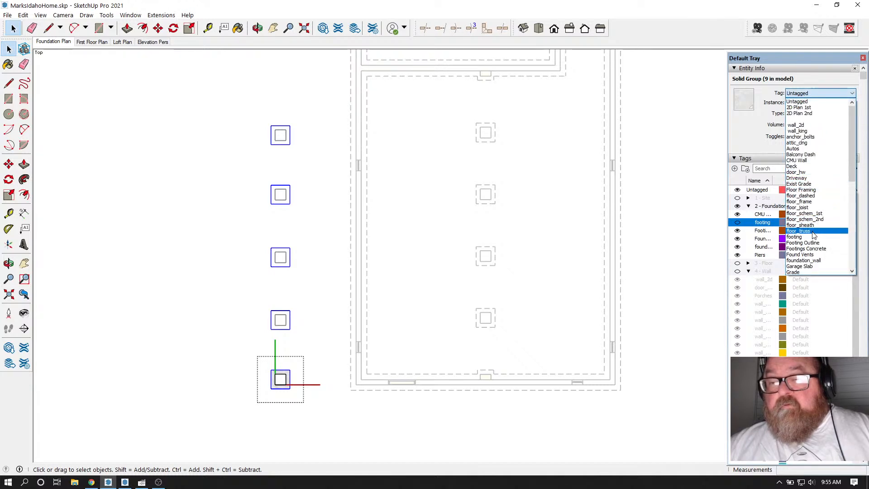
pyautogui.click(794, 237)
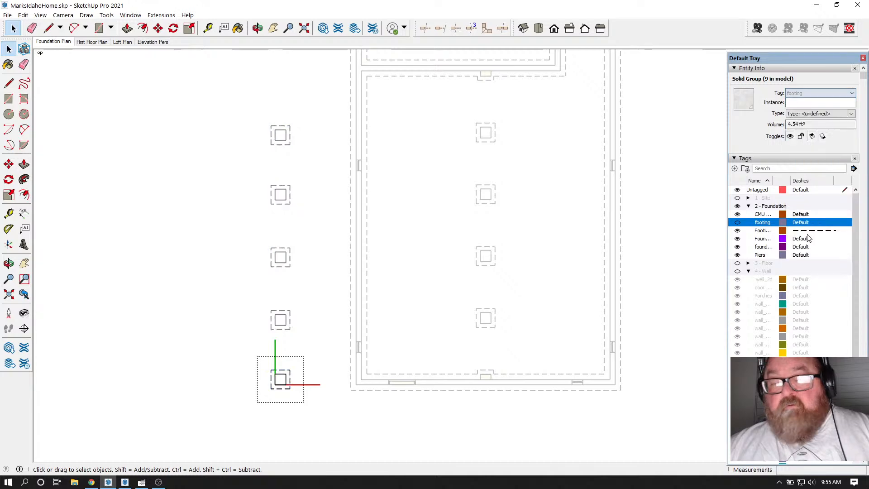
pyautogui.click(236, 238)
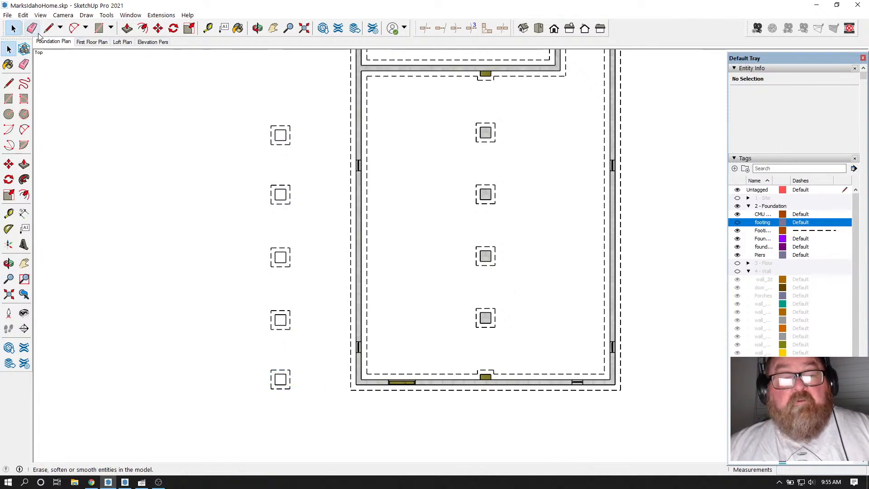
pyautogui.click(52, 42)
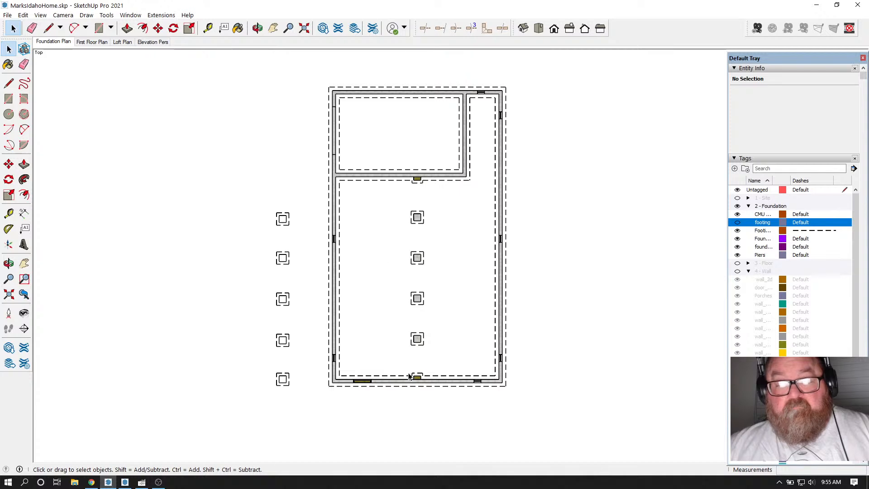
# Step: Assign the floor_frame tag to the wood plate in the pier against the interior foundation wall and restore the Foundation Plan scene
pyautogui.scroll(4, 417, 204)
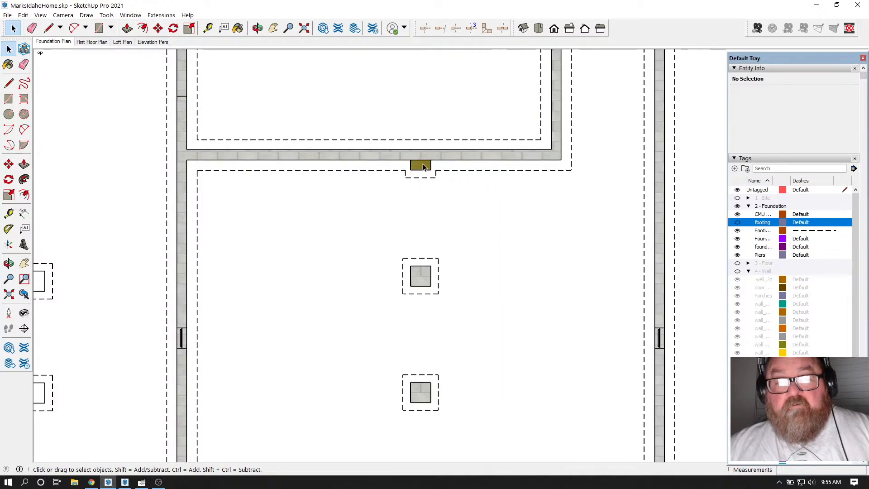
pyautogui.doubleClick(424, 167)
pyautogui.click(424, 168)
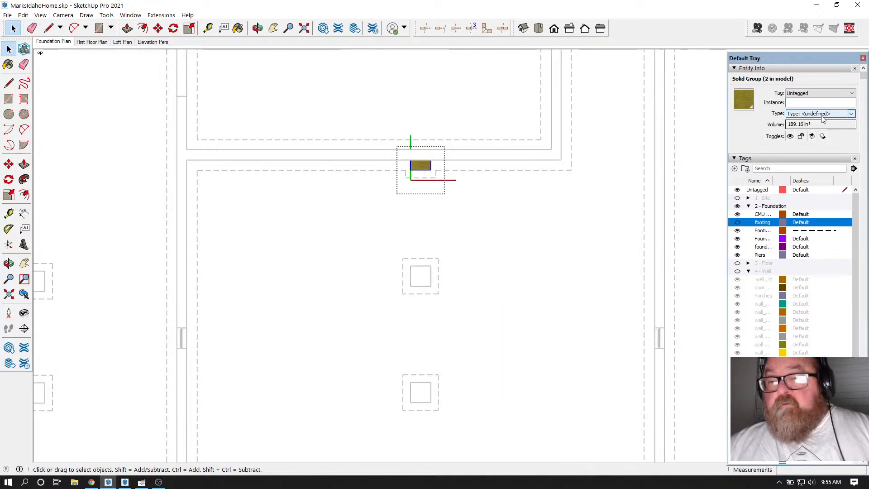
pyautogui.click(852, 94)
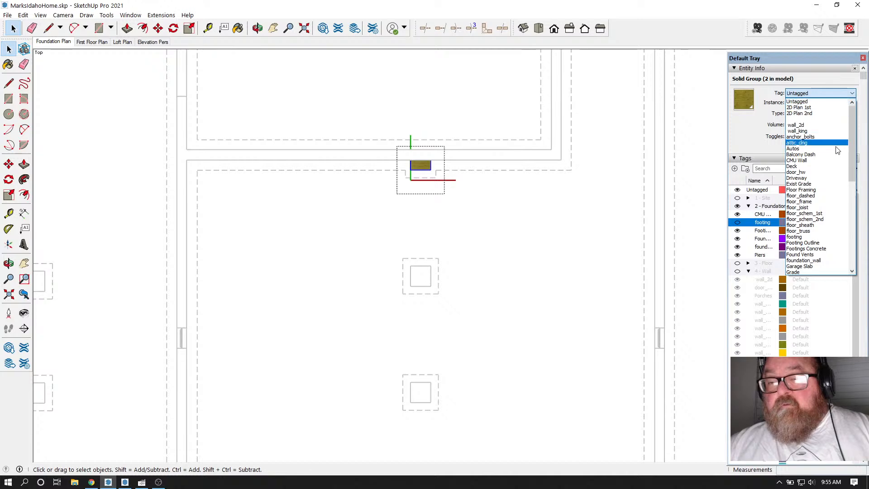
pyautogui.click(829, 201)
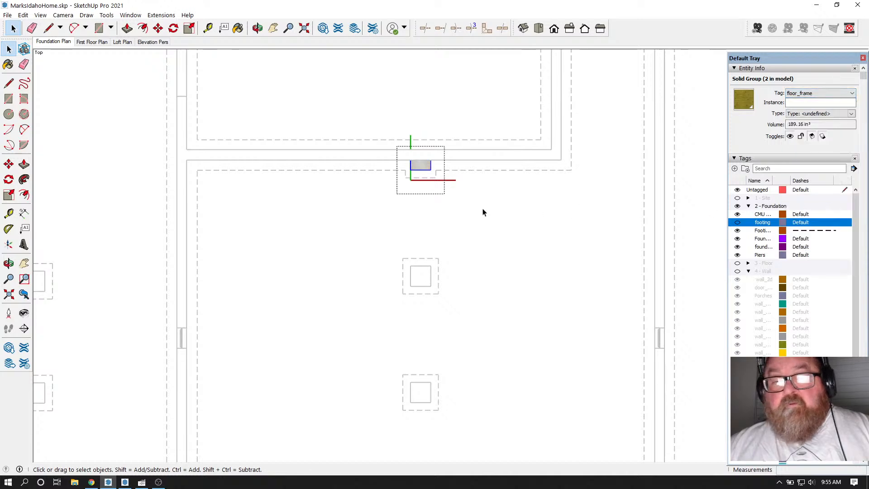
pyautogui.press('Escape')
pyautogui.click(96, 98)
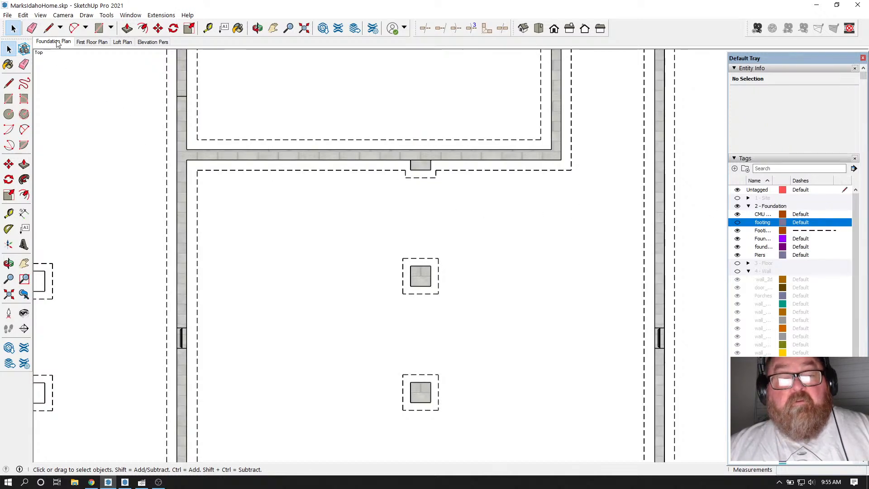
pyautogui.click(53, 42)
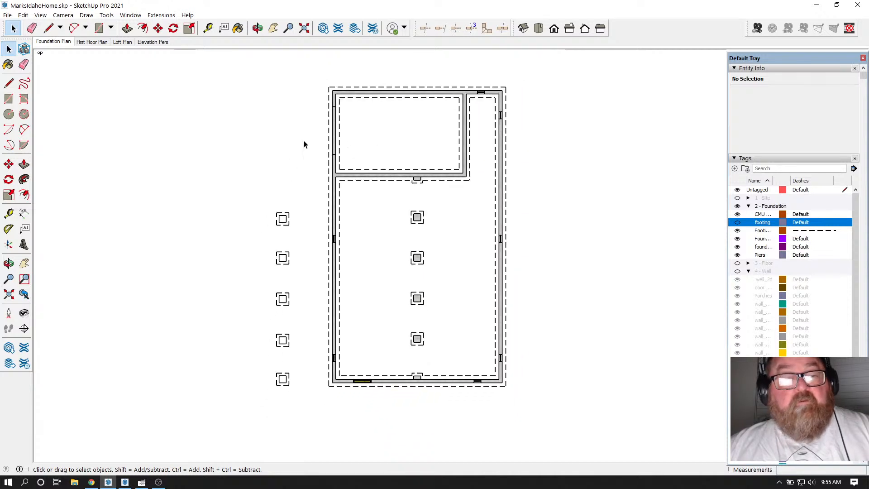
# Step: Save the model and switch to the LayOut document
pyautogui.click(7, 15)
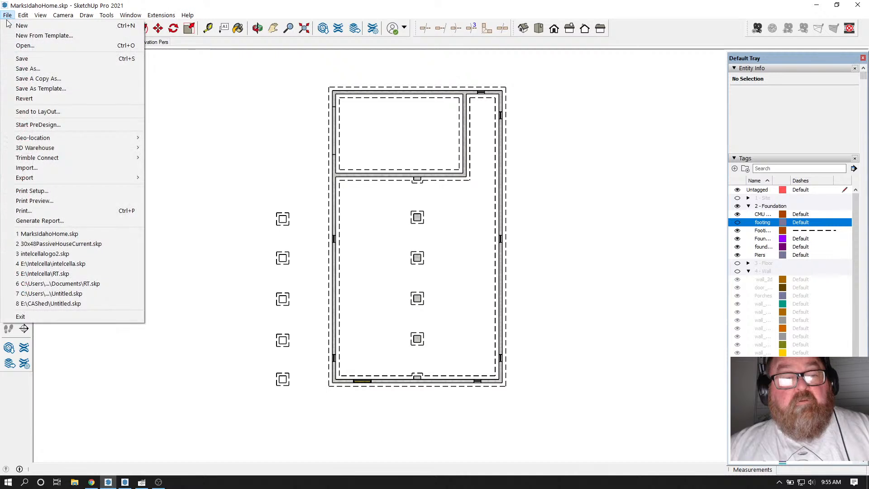
pyautogui.click(41, 58)
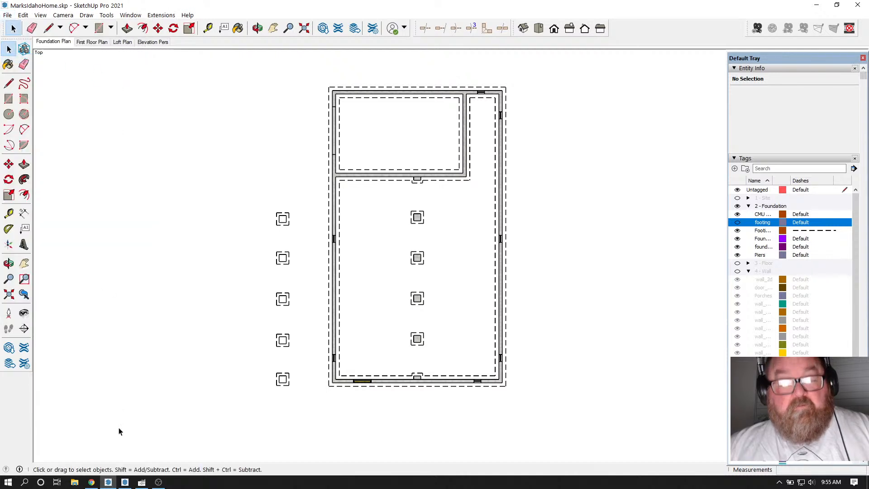
pyautogui.click(125, 482)
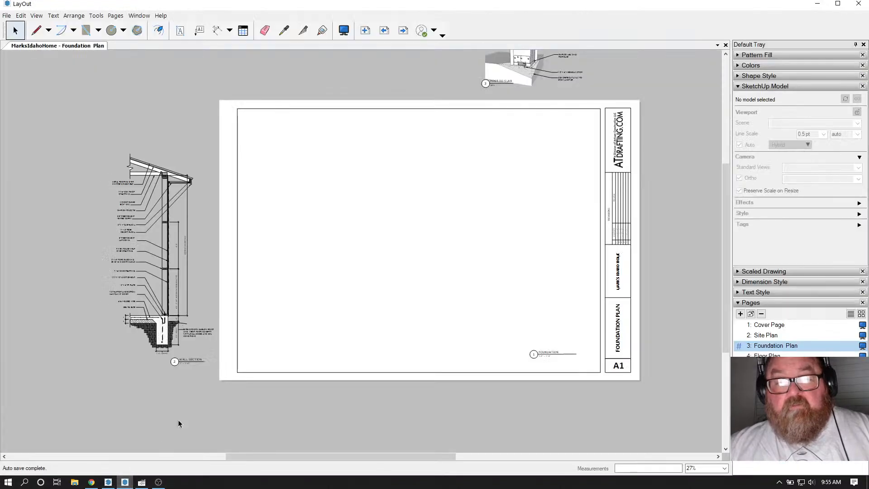
# Step: Insert the MarksIdahoHome.skp model from the project folder onto the Foundation Plan page
pyautogui.click(21, 16)
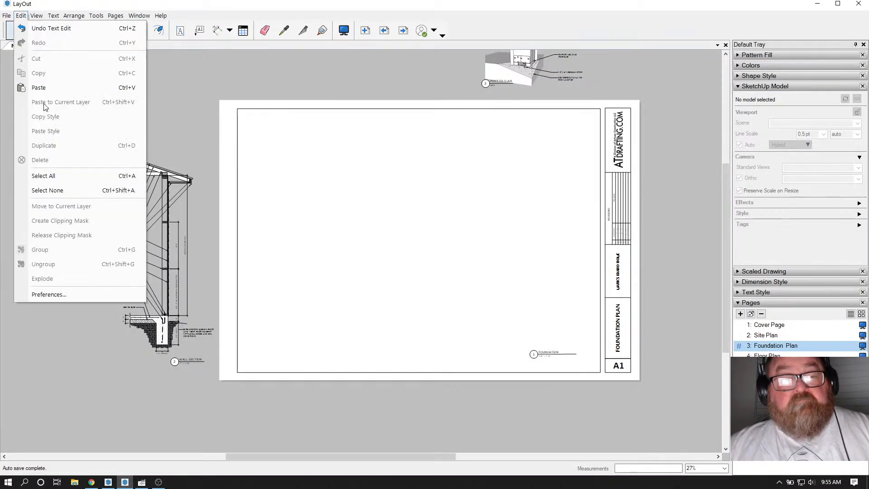
pyautogui.moveTo(6, 18)
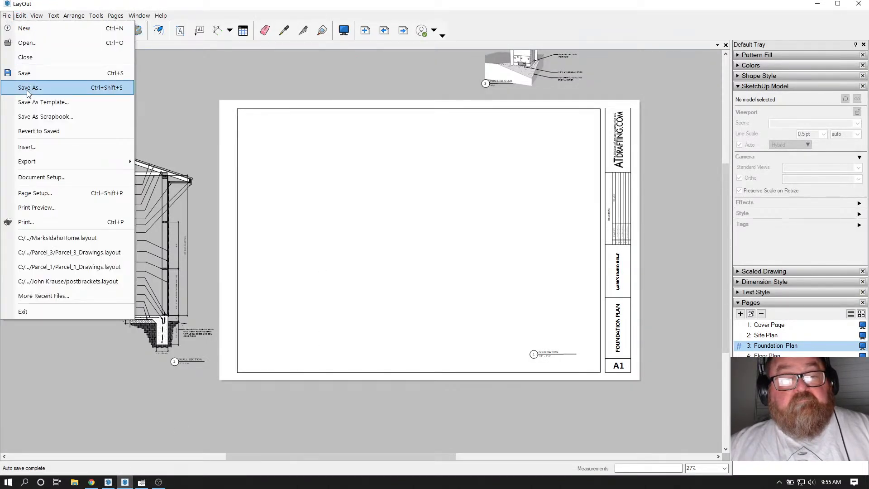
pyautogui.click(28, 145)
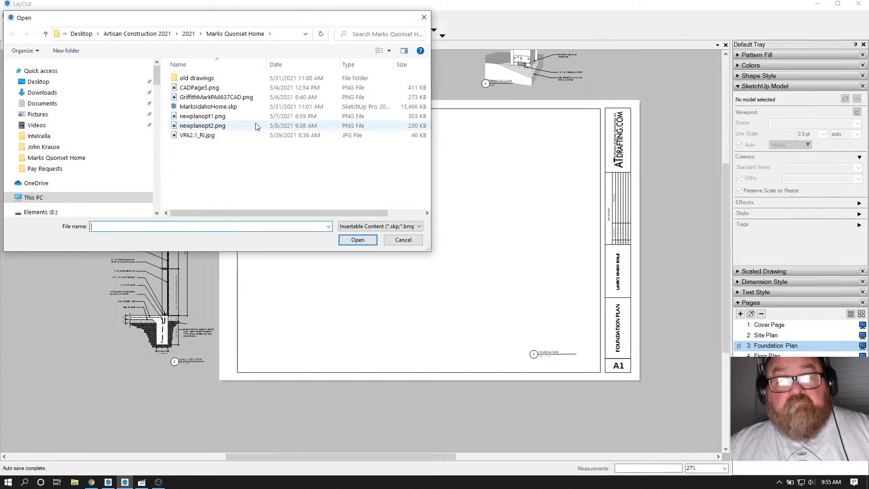
pyautogui.click(46, 83)
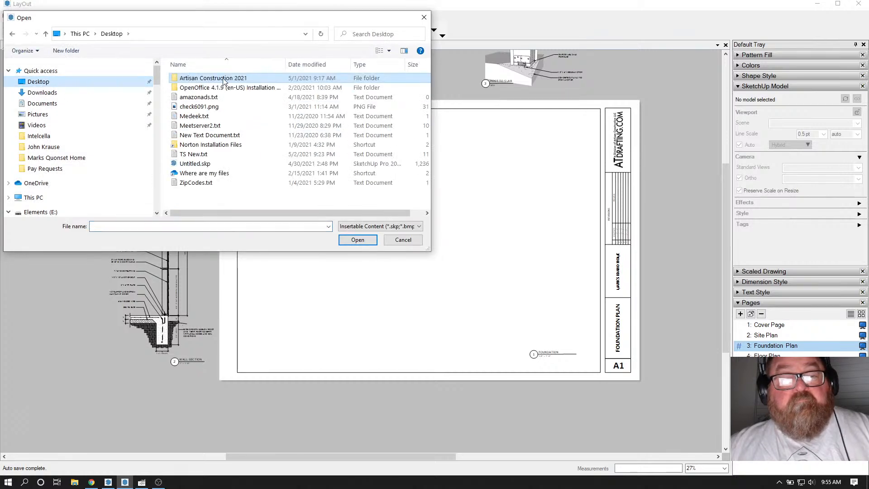
pyautogui.doubleClick(224, 81)
pyautogui.doubleClick(224, 80)
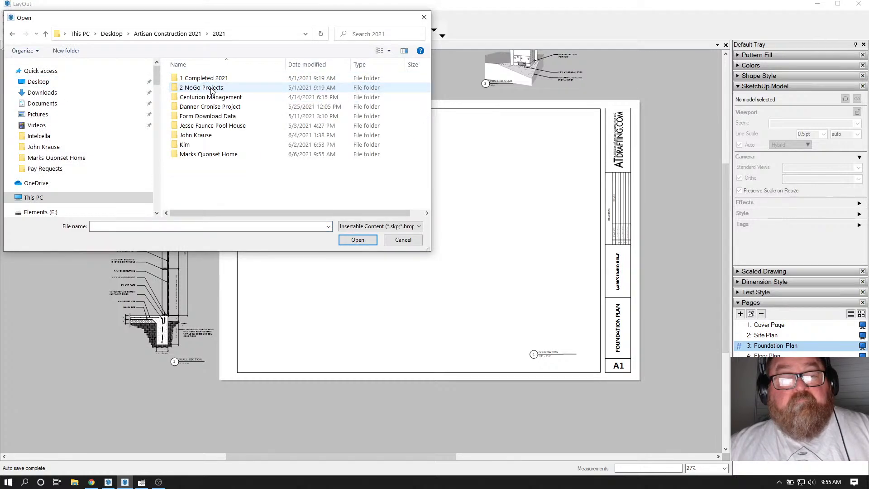
pyautogui.doubleClick(198, 156)
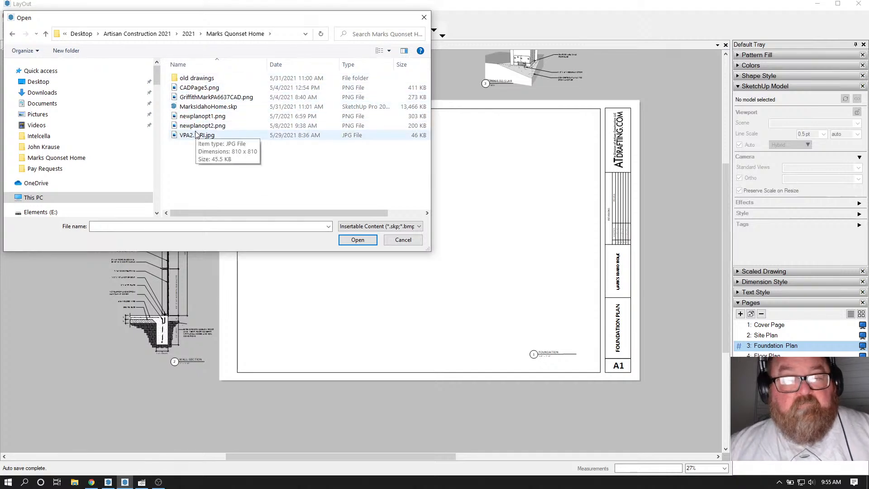
pyautogui.doubleClick(215, 107)
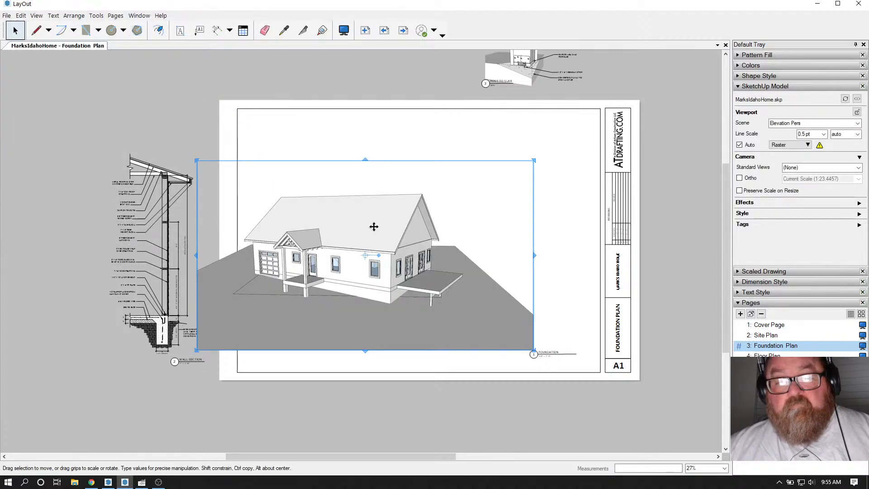
# Step: Update the inserted model's reference and assign the Foundation Plan scene to its viewport
pyautogui.rightClick(374, 227)
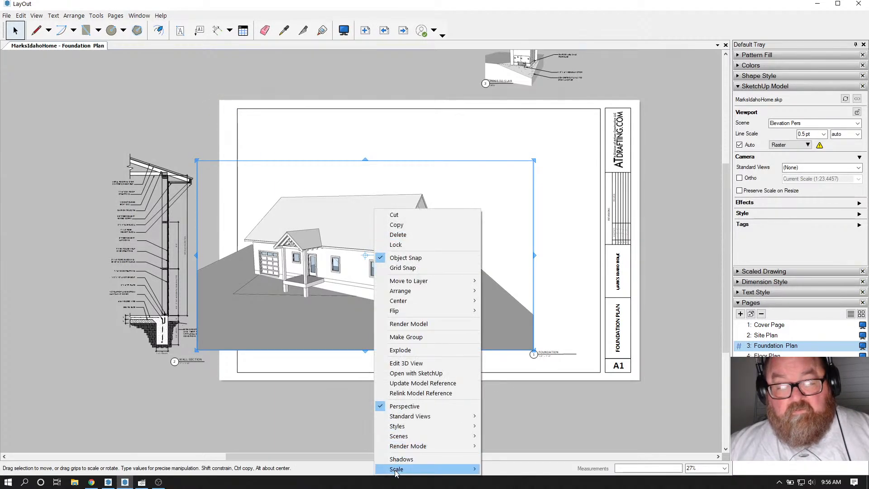
pyautogui.moveTo(395, 471)
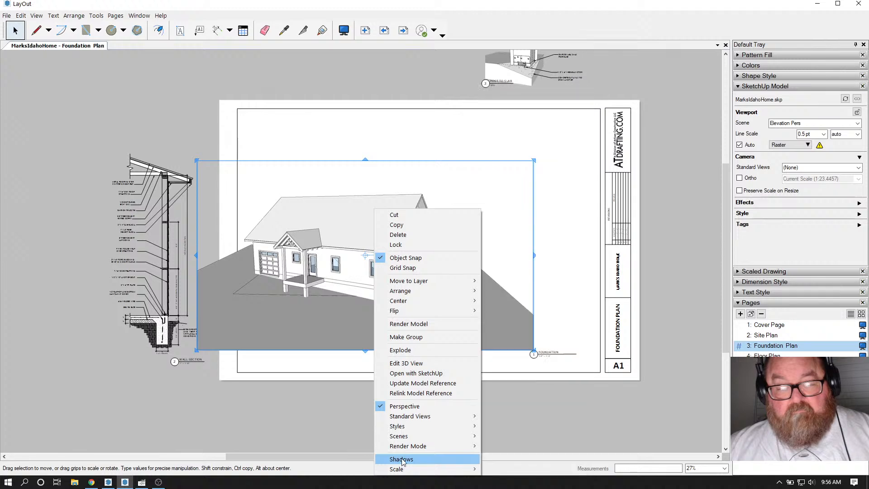
pyautogui.moveTo(417, 437)
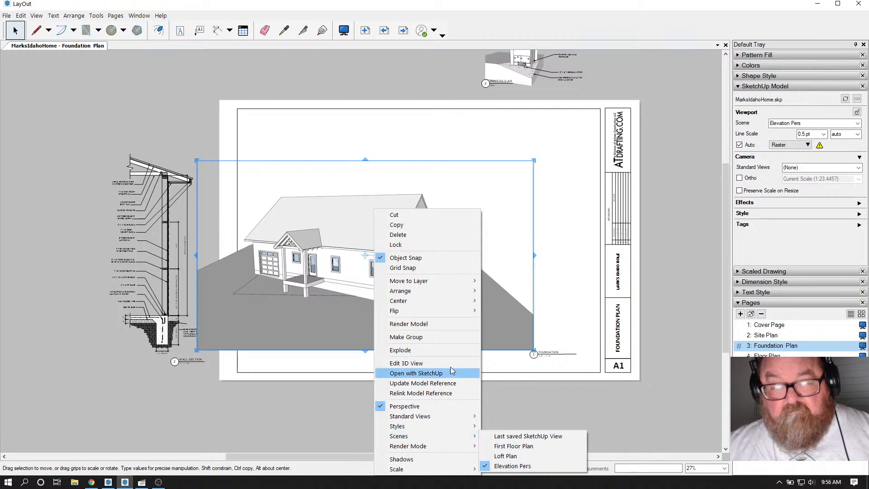
pyautogui.click(448, 382)
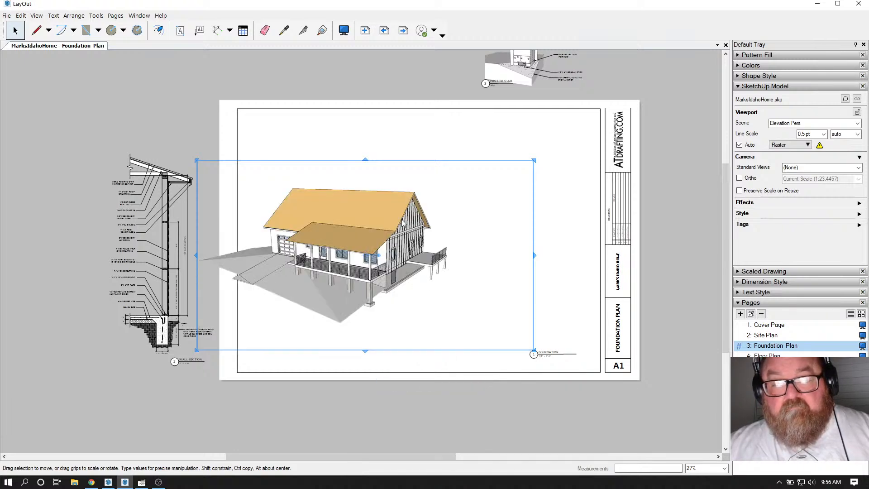
pyautogui.rightClick(401, 219)
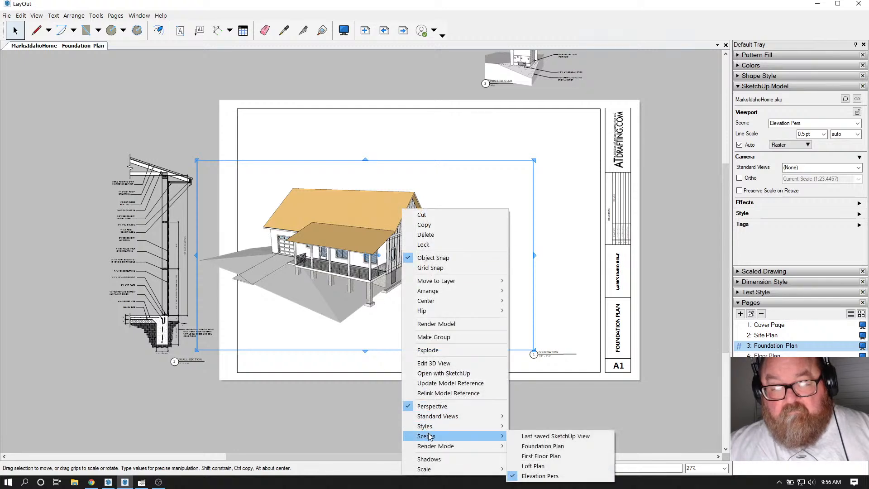
pyautogui.click(532, 447)
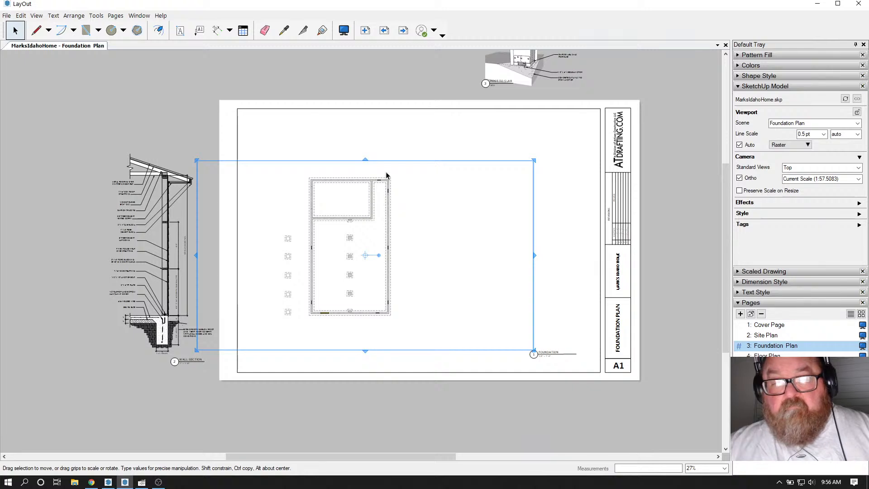
# Step: Set the foundation plan viewport's scale to 1/4" = 1'-0" (1:48)
pyautogui.rightClick(371, 190)
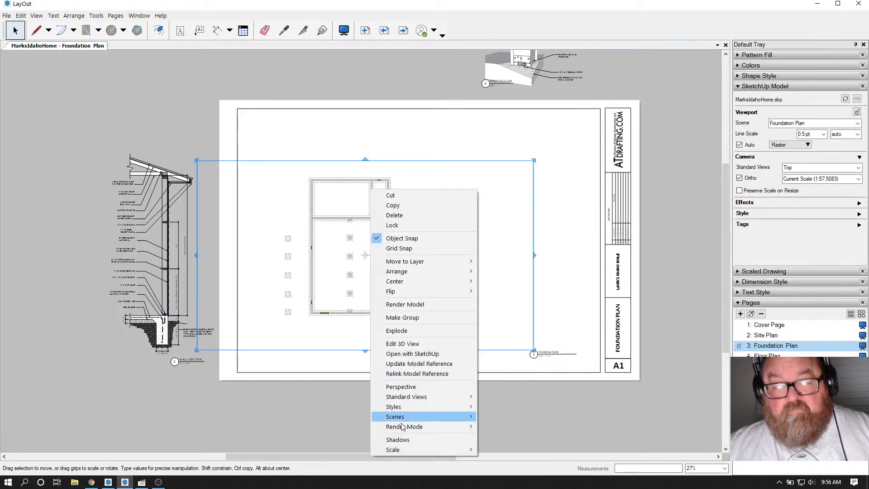
pyautogui.moveTo(435, 449)
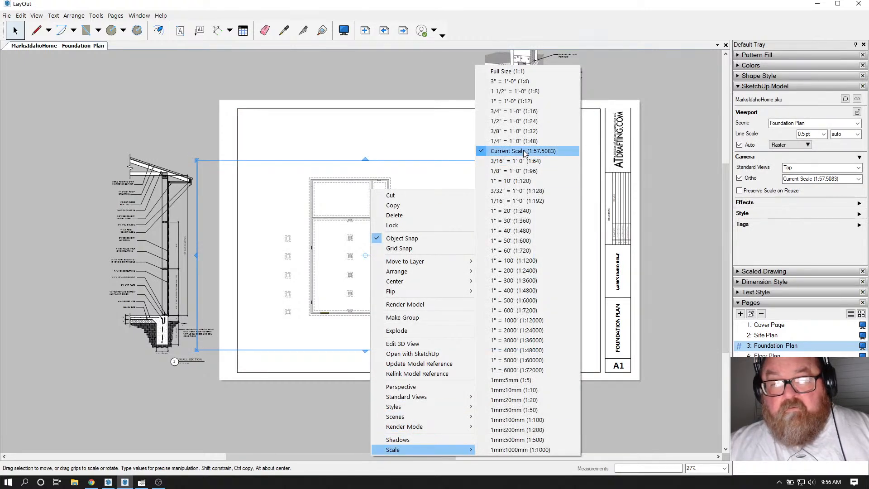
pyautogui.click(516, 141)
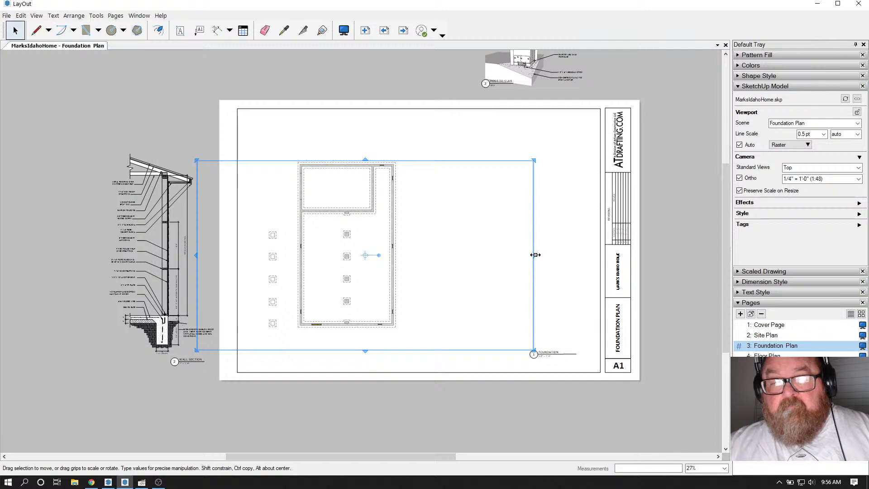
# Step: Resize the viewport frame on all four sides, narrowing it around the foundation and piers and extending it slightly above and below
pyautogui.moveTo(535, 255); pyautogui.dragTo(402, 254)
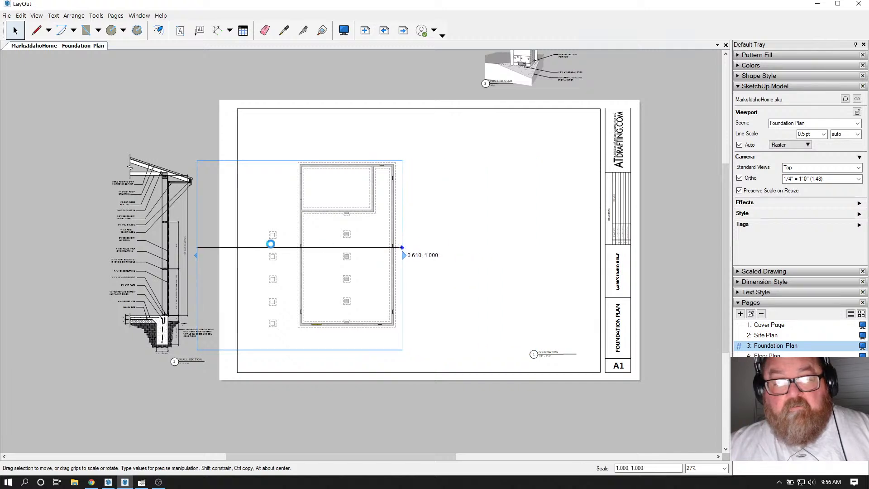
pyautogui.moveTo(200, 256); pyautogui.dragTo(255, 255)
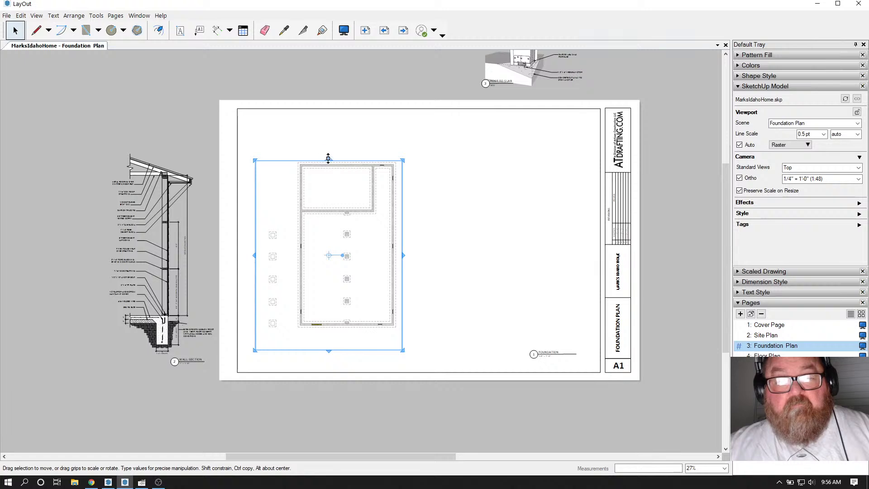
pyautogui.moveTo(328, 158); pyautogui.dragTo(328, 147)
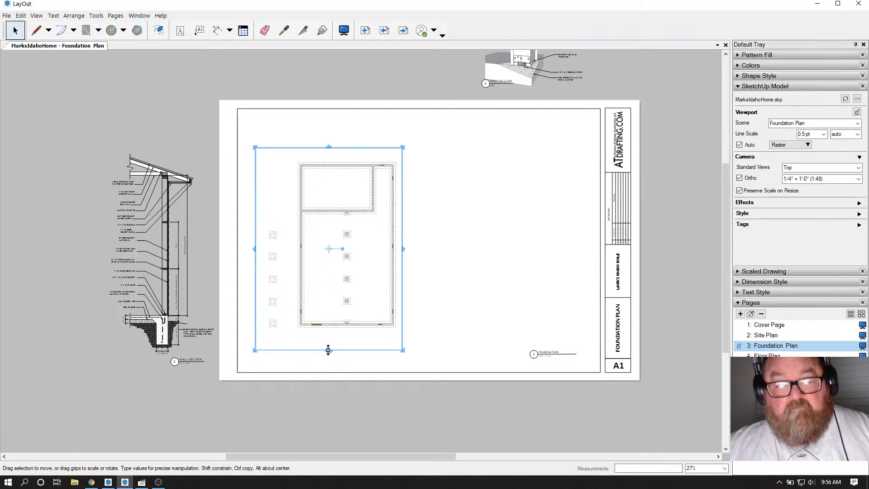
pyautogui.moveTo(329, 350); pyautogui.dragTo(328, 364)
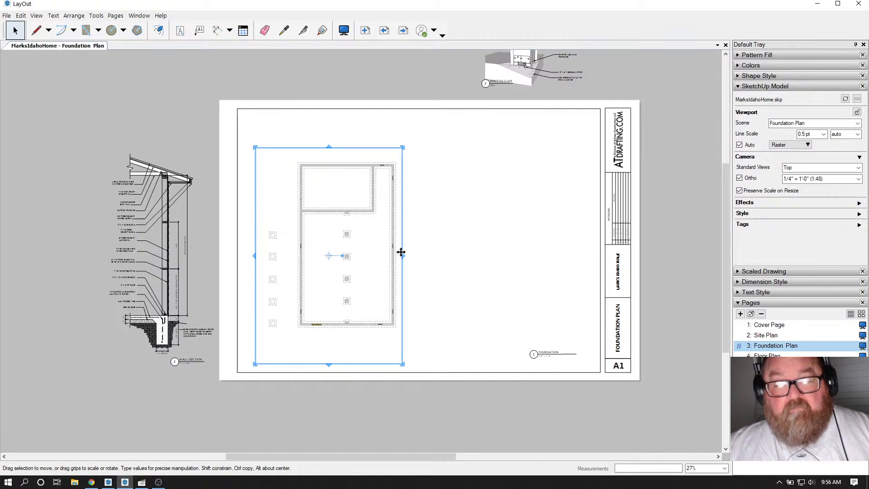
# Step: Move the foundation plan viewport about 14 1/2" right and 5/8" up, above the FOUNDATION title, and inspect its placement
pyautogui.moveTo(348, 240); pyautogui.dragTo(514, 234)
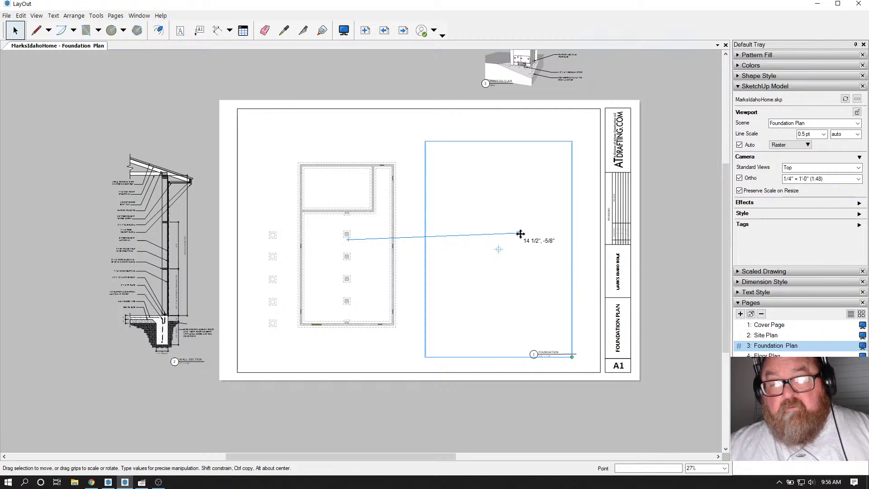
pyautogui.moveTo(520, 233); pyautogui.dragTo(523, 239)
pyautogui.click(314, 235)
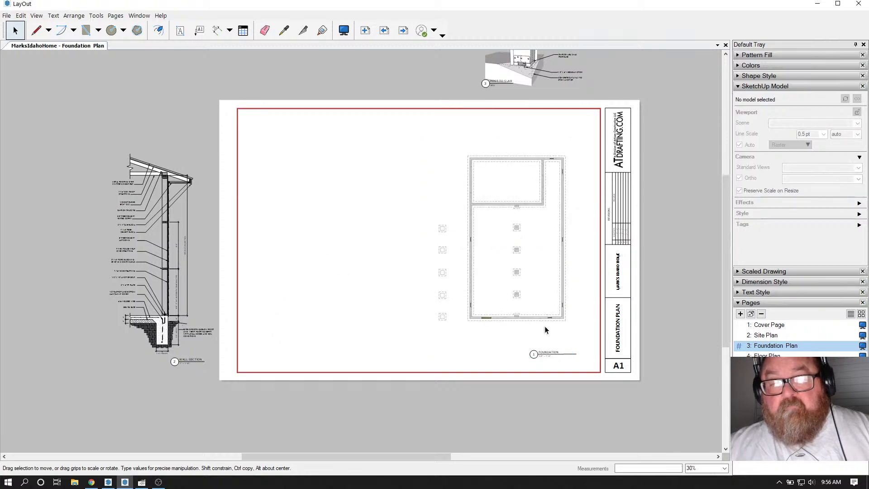
pyautogui.scroll(2, 545, 326)
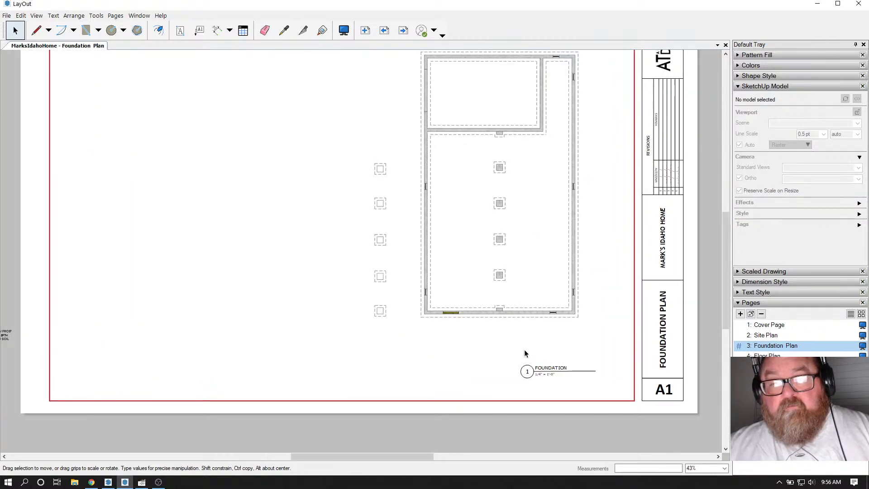
pyautogui.scroll(-1, 520, 356)
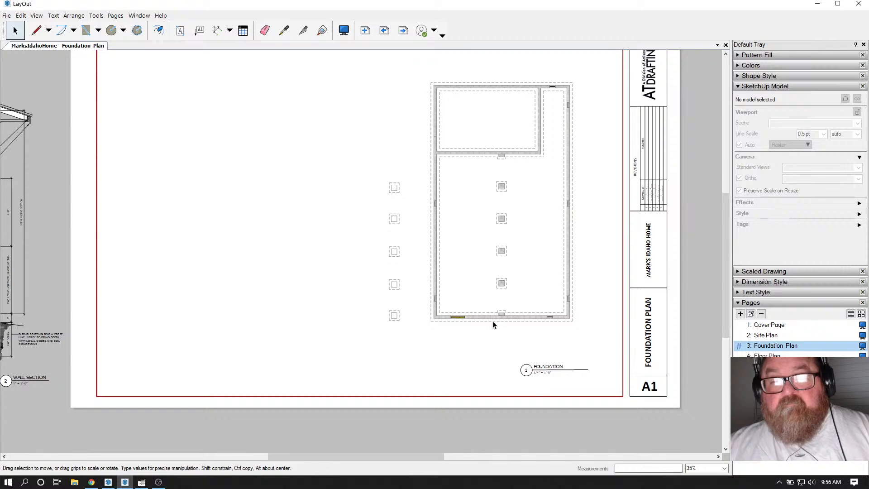
pyautogui.scroll(-1, 493, 323)
pyautogui.scroll(-1, 495, 196)
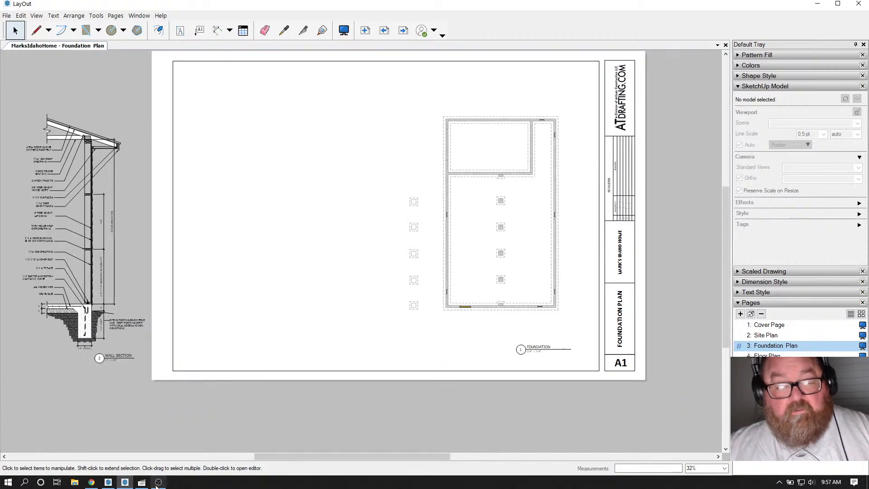
# Step: Switch to the SketchUp model and show the foundation in perspective from an oblique angle
pyautogui.click(108, 482)
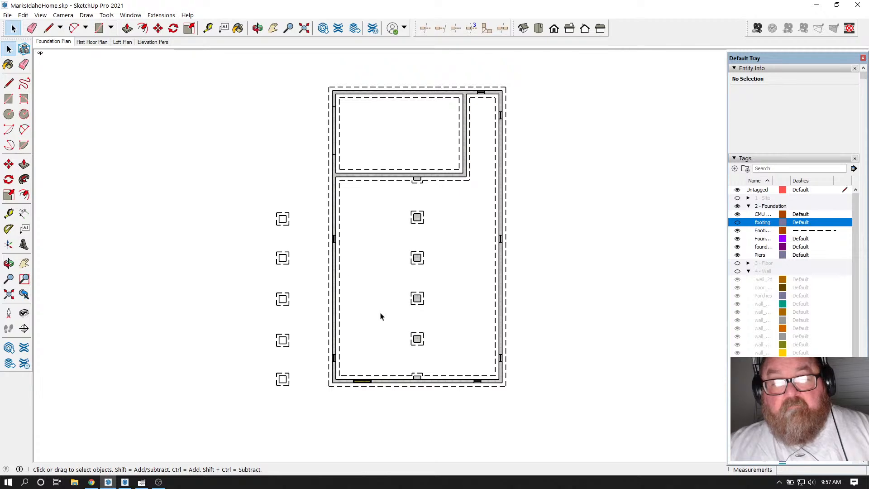
pyautogui.click(257, 28)
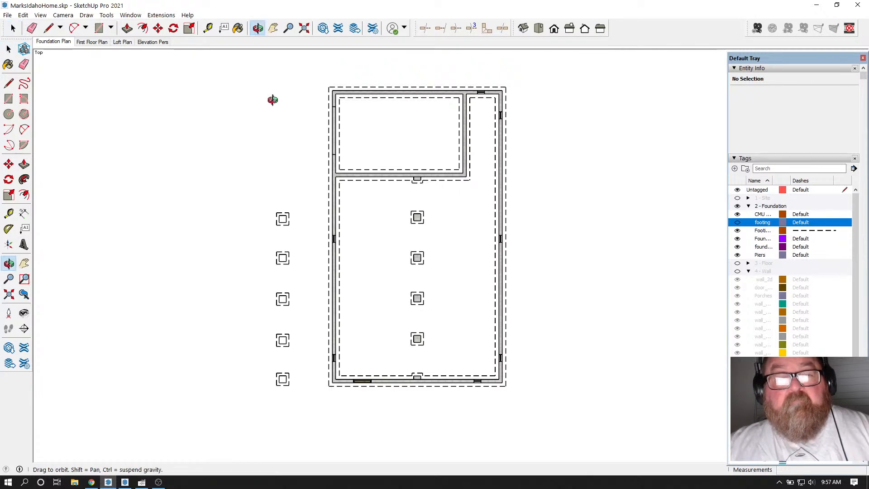
pyautogui.moveTo(272, 97); pyautogui.dragTo(440, 303)
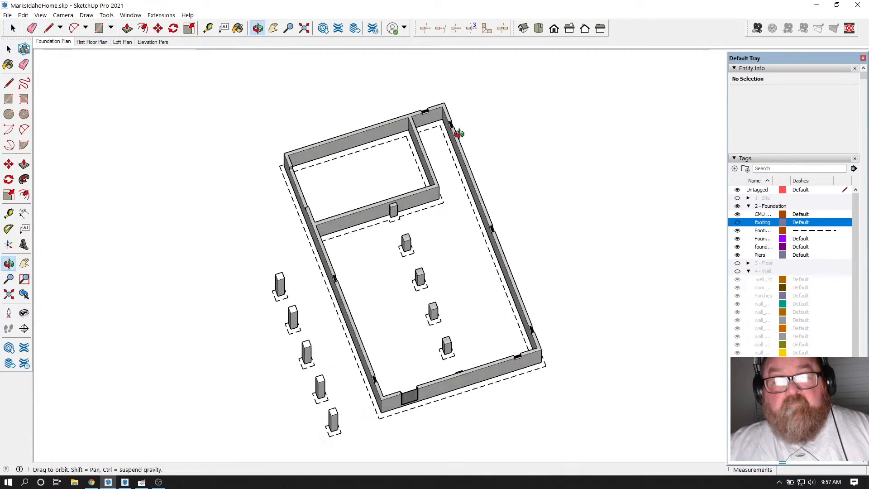
pyautogui.click(63, 15)
pyautogui.click(80, 68)
pyautogui.moveTo(297, 149); pyautogui.dragTo(406, 290)
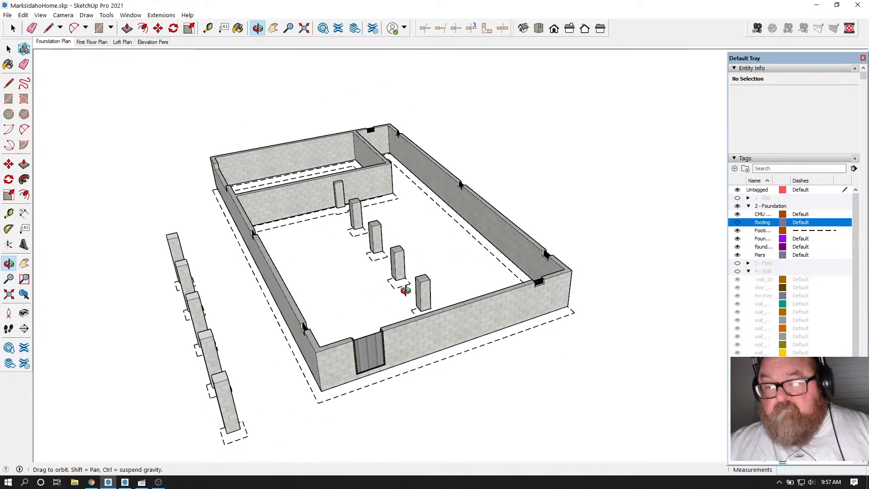
# Step: Expand the 3 - Floor tag folder, widen the tag name column, and make the 4 - Wall tag folder visible
pyautogui.click(749, 263)
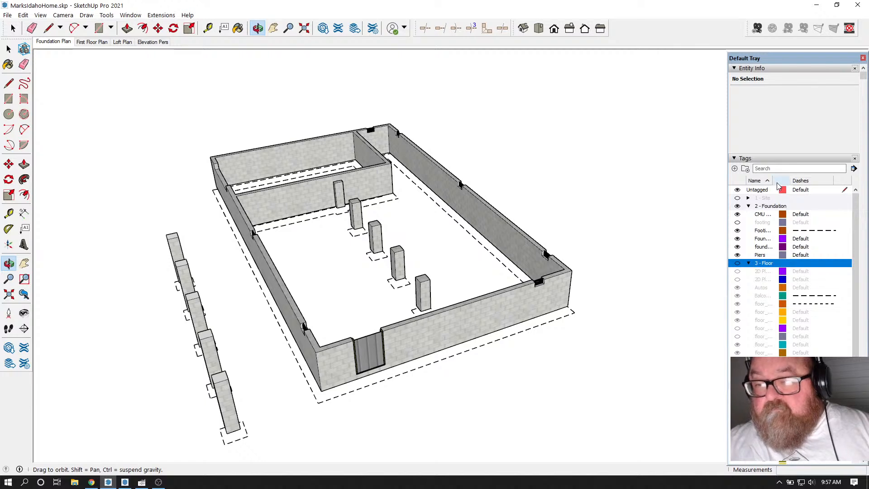
pyautogui.moveTo(771, 178); pyautogui.dragTo(804, 178)
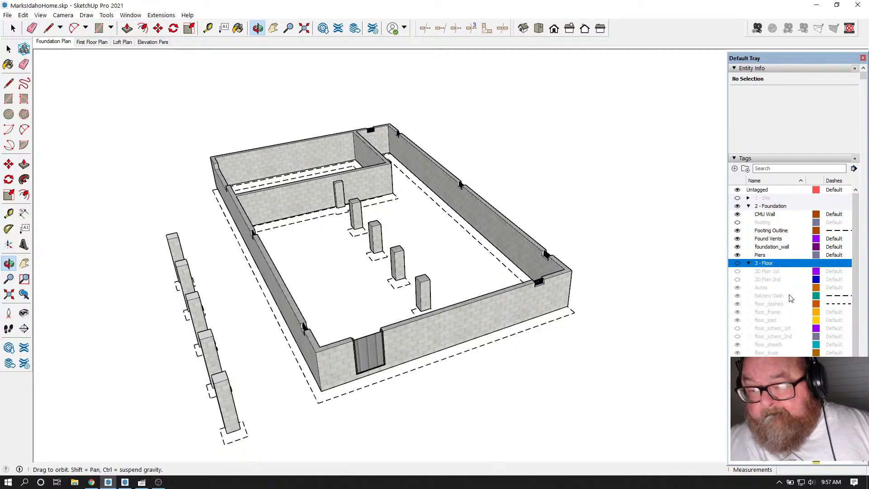
pyautogui.scroll(-5, 773, 301)
pyautogui.scroll(-2, 776, 305)
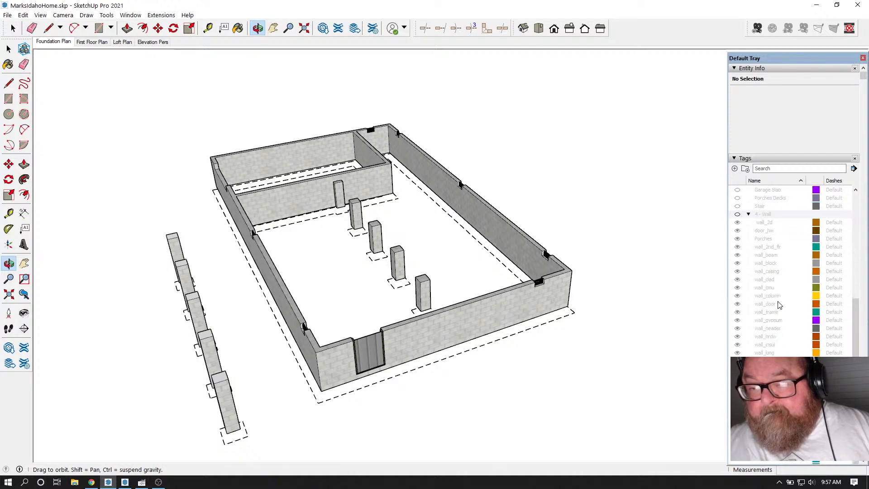
pyautogui.click(737, 215)
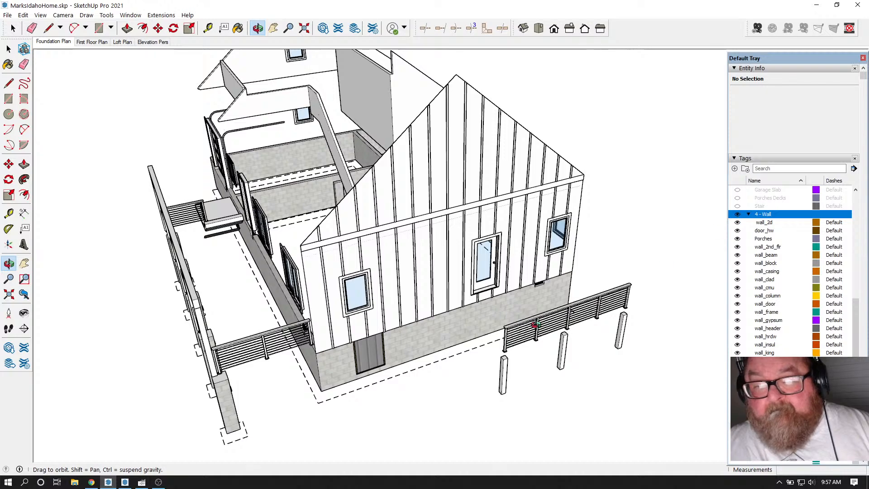
# Step: Select the nearest freestanding porch post below the railing to inspect its entity information
pyautogui.scroll(3, 508, 362)
pyautogui.scroll(-2, 435, 246)
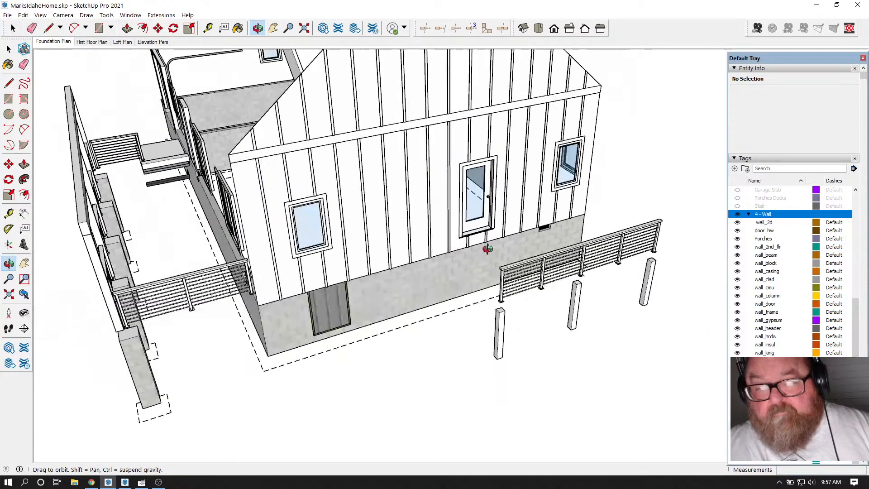
pyautogui.scroll(4, 502, 345)
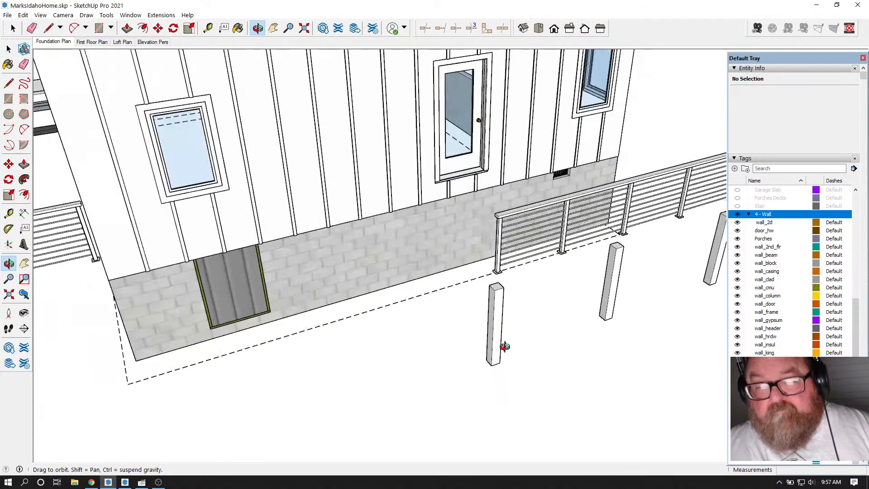
pyautogui.click(13, 28)
pyautogui.scroll(-2, 433, 292)
pyautogui.click(469, 298)
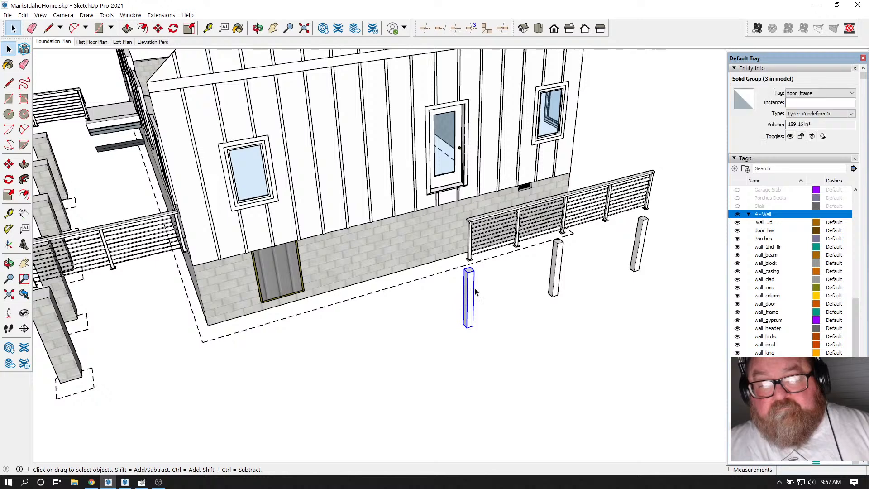
pyautogui.scroll(-1, 521, 323)
# Step: Copy the dashed footing outline group from inside the nearest block pier component and leave the component
pyautogui.click(148, 380)
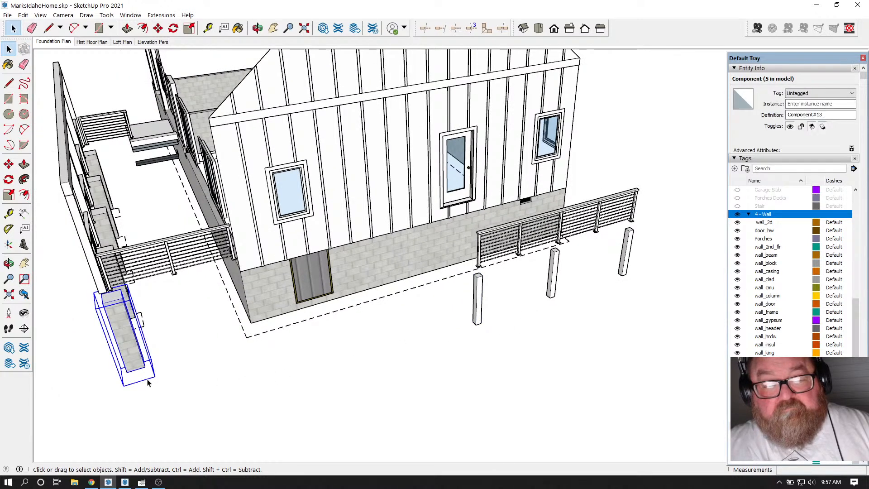
pyautogui.doubleClick(148, 381)
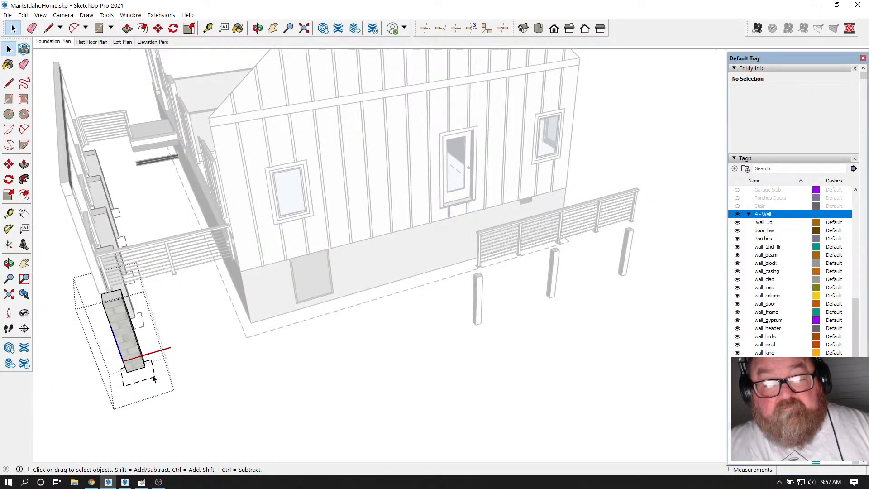
pyautogui.click(153, 379)
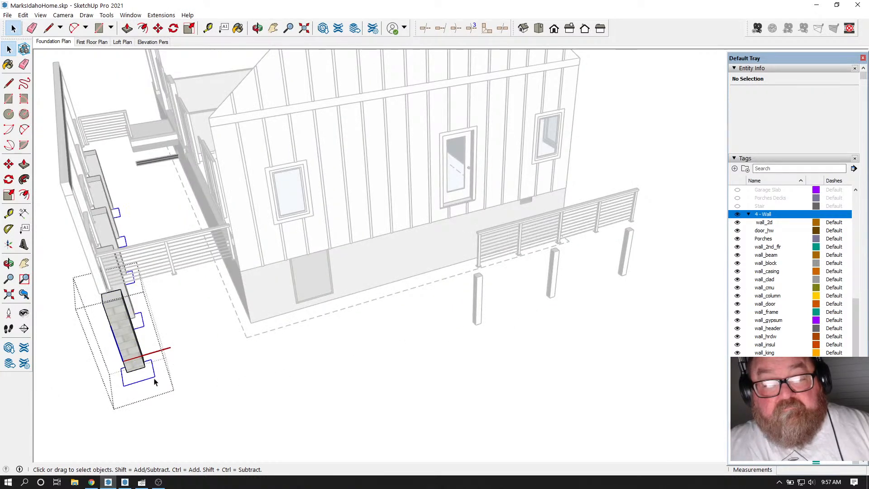
pyautogui.click(22, 15)
pyautogui.click(39, 59)
pyautogui.click(288, 354)
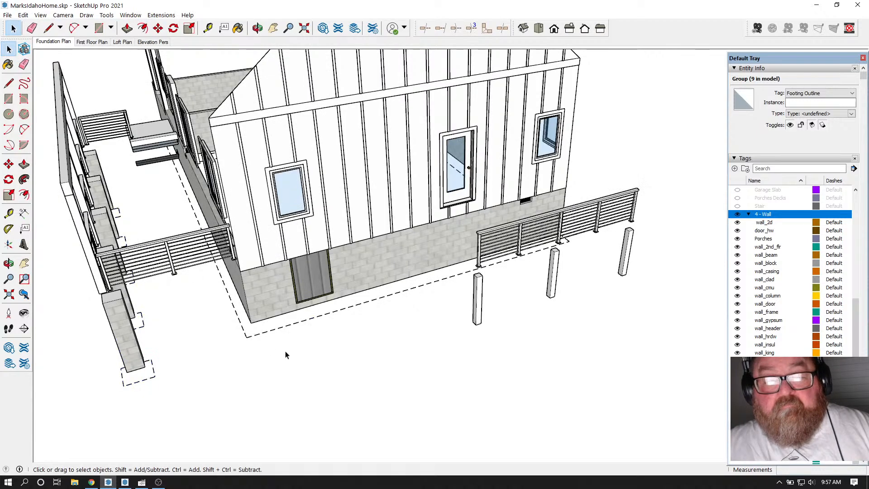
pyautogui.click(479, 306)
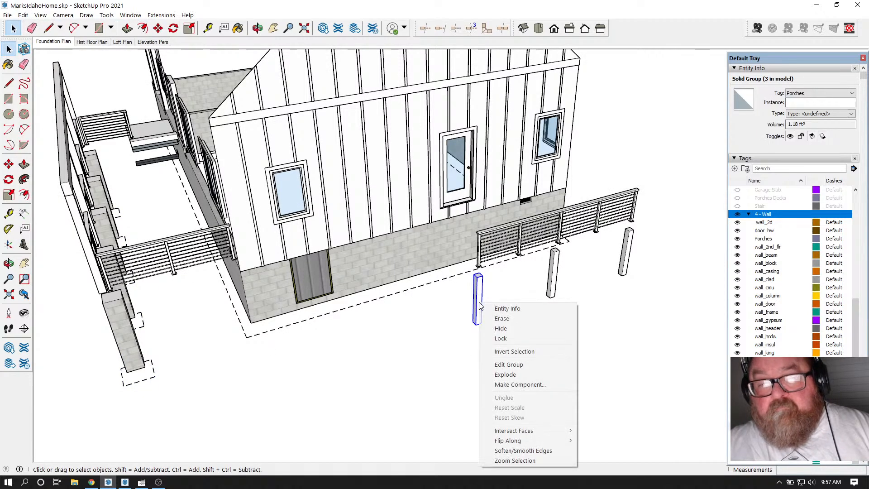
pyautogui.rightClick(479, 307)
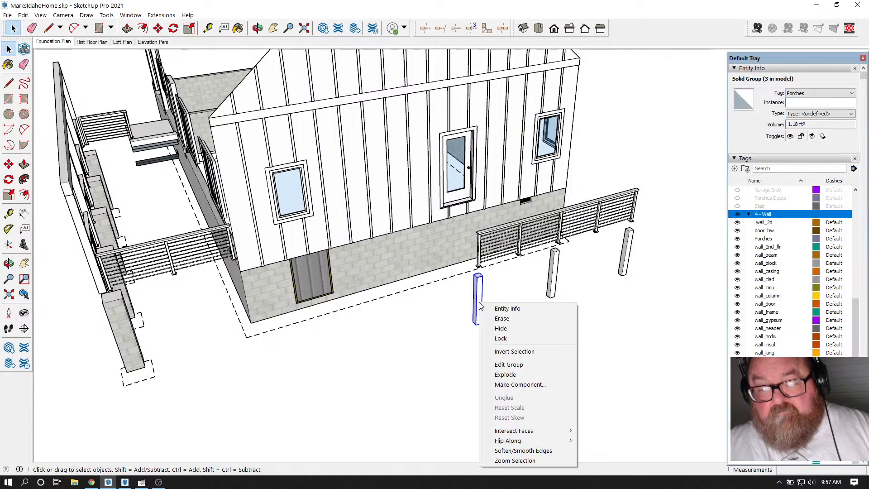
pyautogui.click(454, 309)
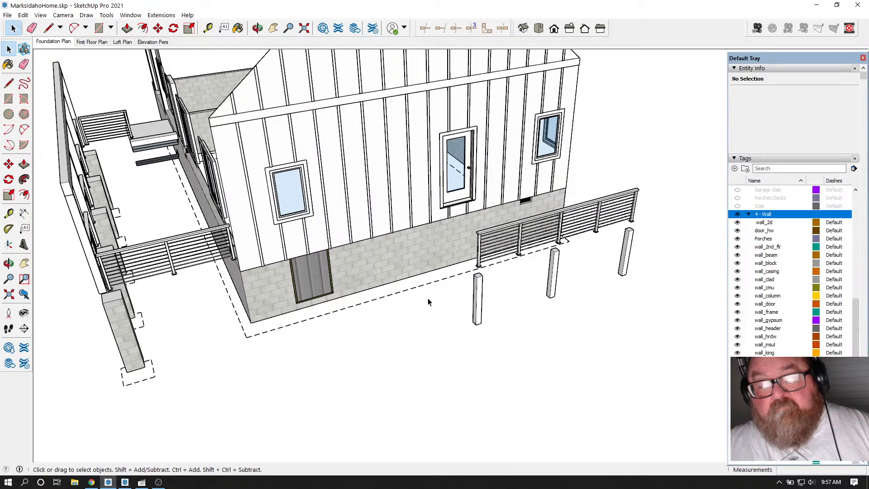
# Step: Paste the copied footing outline at the base of the nearest freestanding porch post
pyautogui.click(23, 15)
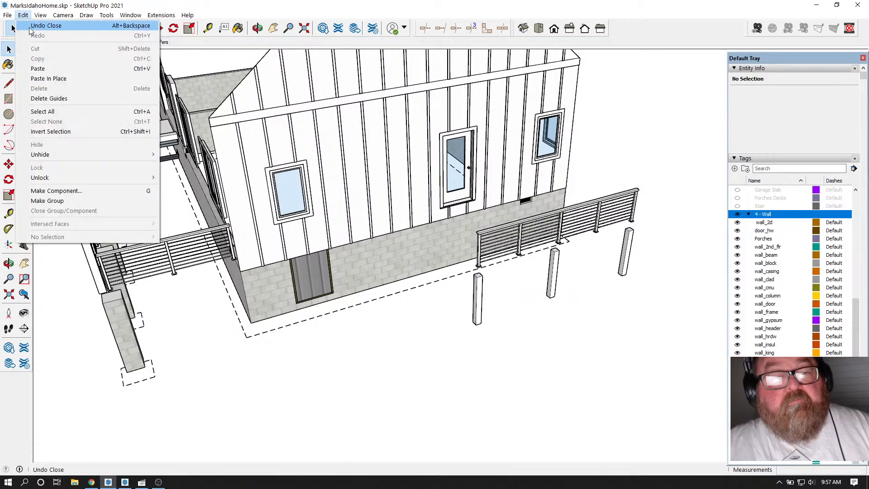
pyautogui.click(42, 71)
pyautogui.click(470, 317)
pyautogui.press('m')
pyautogui.scroll(5, 475, 323)
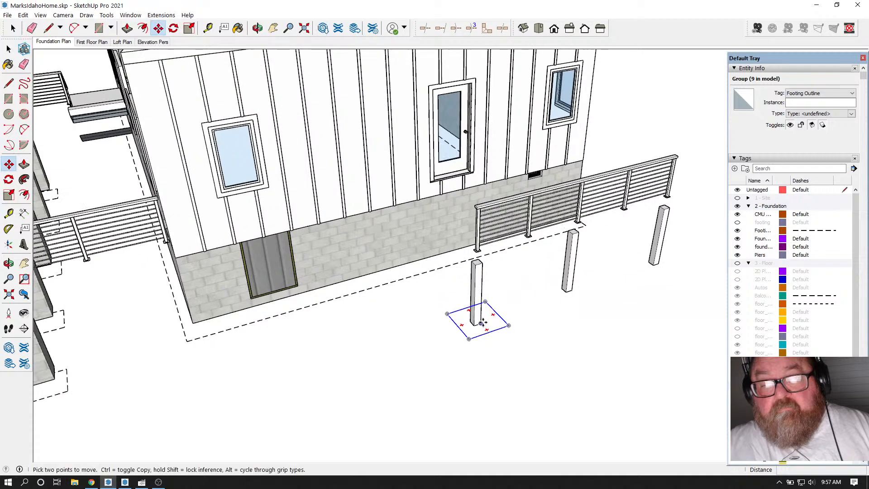
pyautogui.scroll(5, 484, 321)
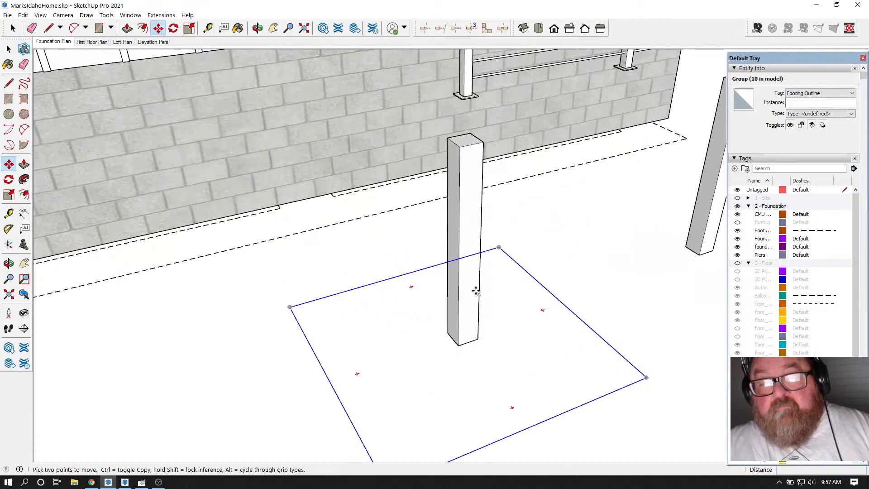
pyautogui.scroll(-2, 415, 214)
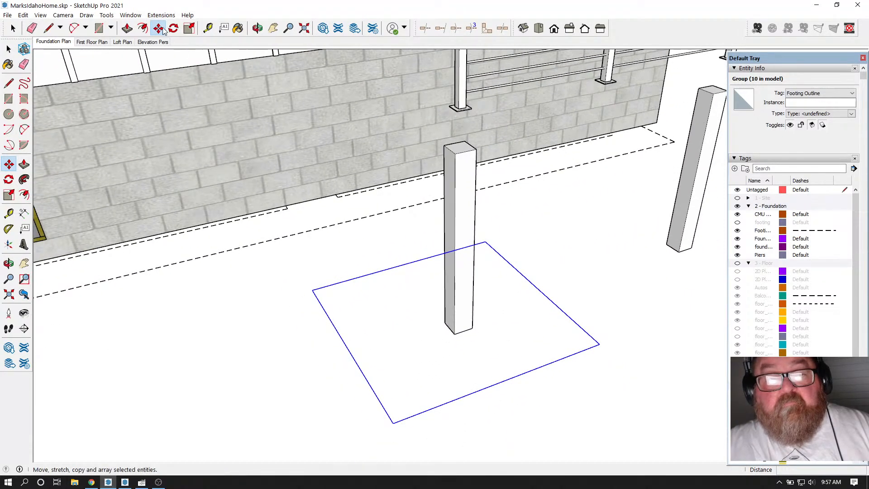
# Step: Open the pasted outline group for editing and place guides 16 inches inward from two of its adjacent edges
pyautogui.press('space')
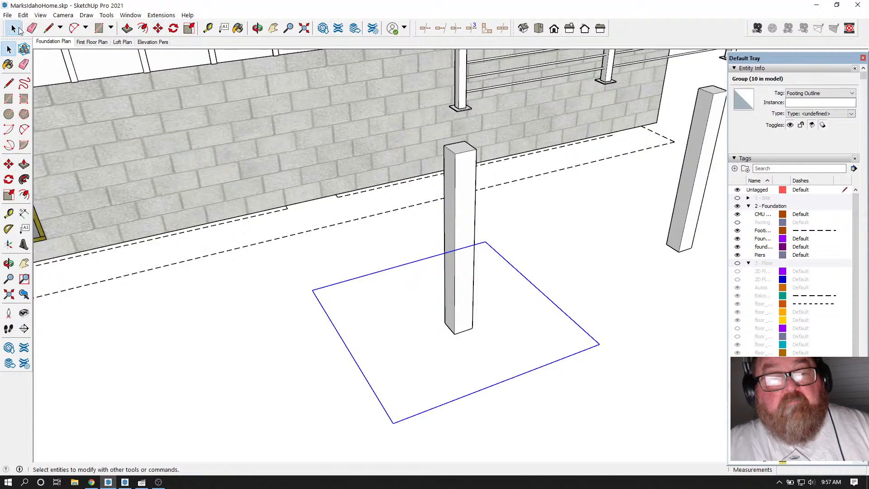
pyautogui.doubleClick(337, 336)
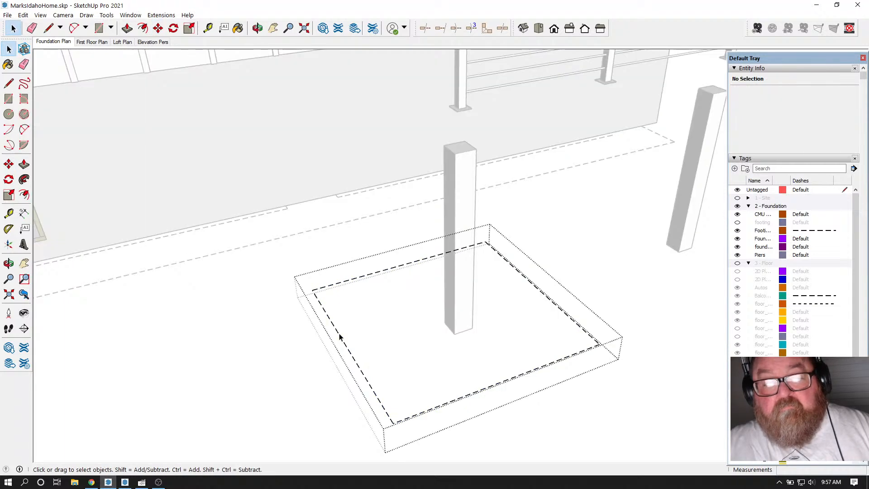
pyautogui.click(208, 28)
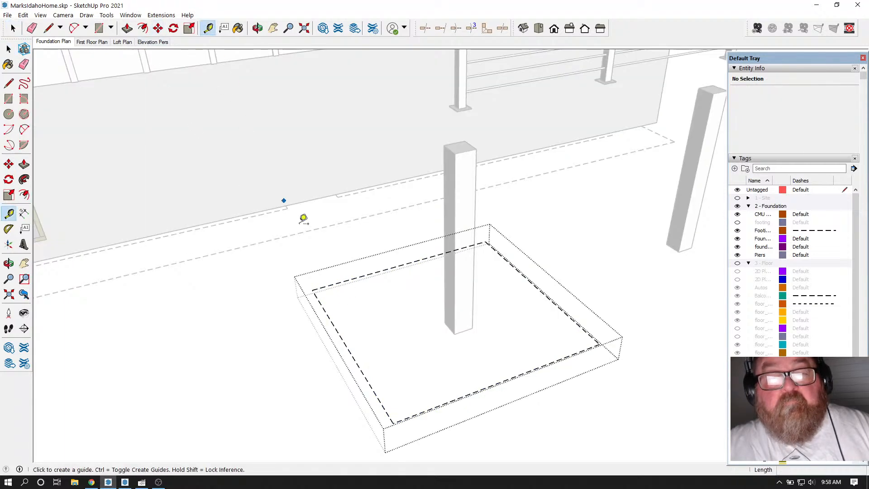
pyautogui.click(355, 361)
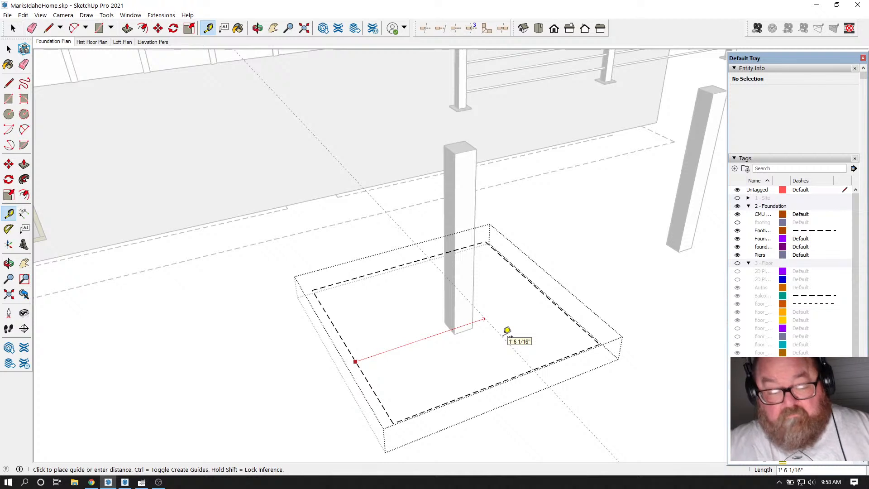
pyautogui.write('16')
pyautogui.press('Return')
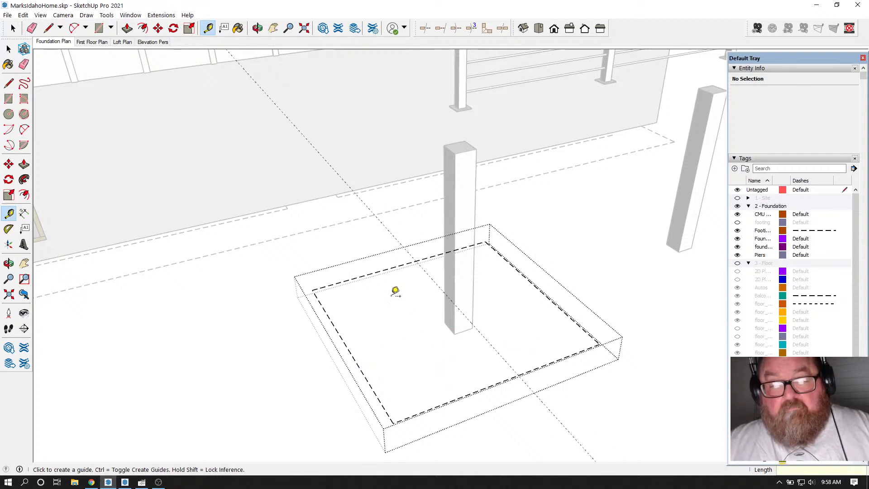
pyautogui.click(460, 396)
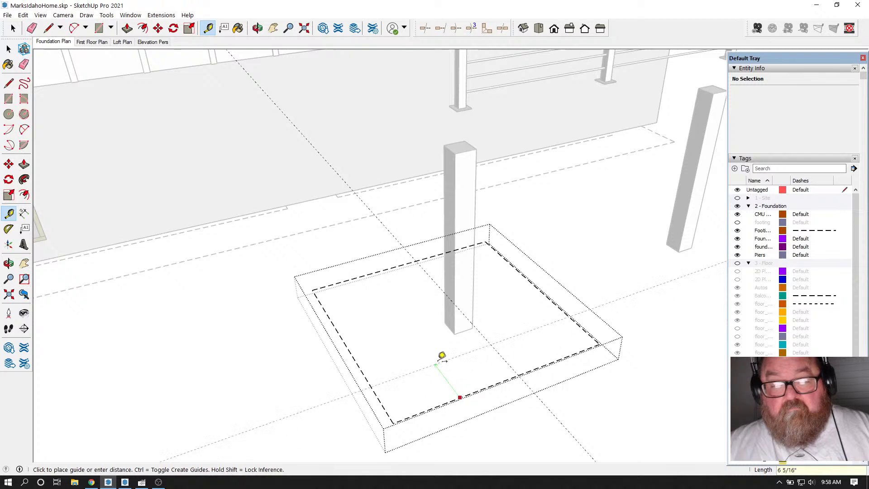
pyautogui.write('1')
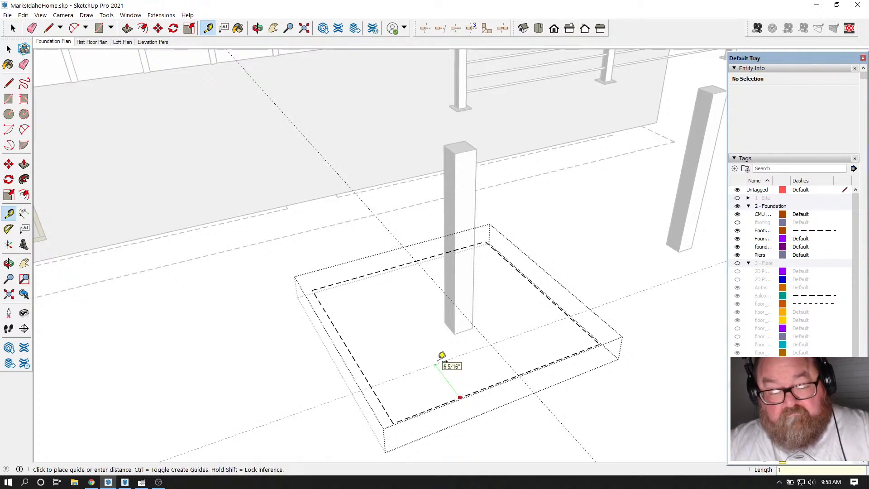
pyautogui.write('6')
pyautogui.press('Return')
# Step: Move the two edges opposite the measured ones onto the guides, resizing the footing outline to 16 by 16 inches
pyautogui.click(13, 28)
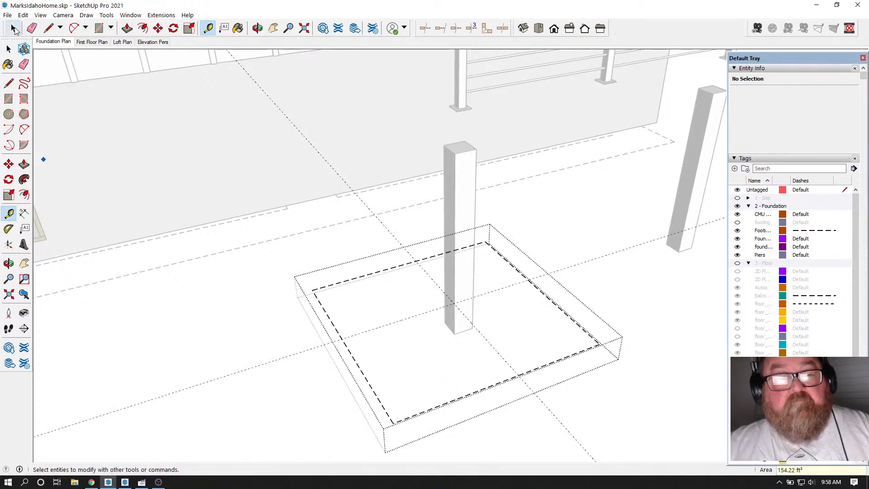
pyautogui.click(538, 291)
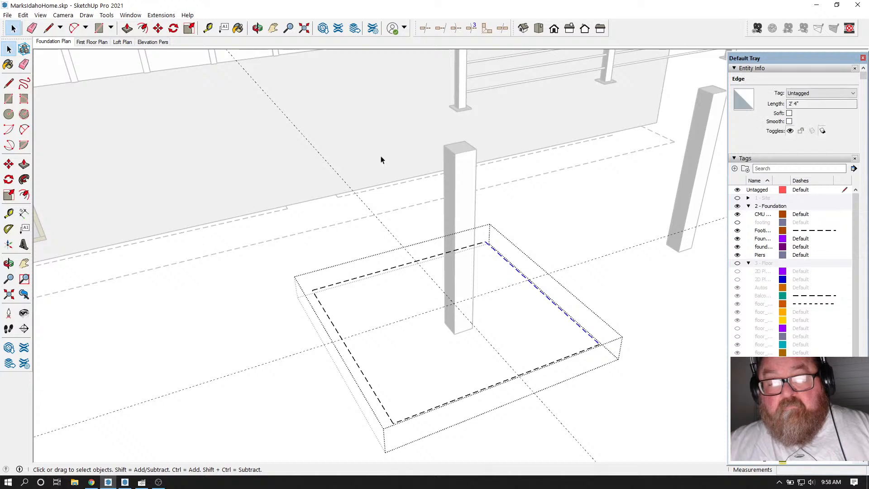
pyautogui.click(158, 28)
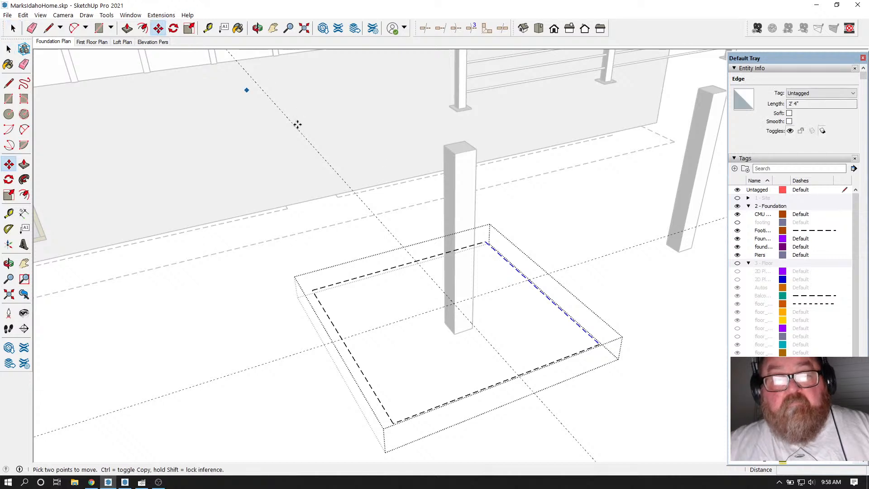
pyautogui.click(599, 345)
pyautogui.click(518, 375)
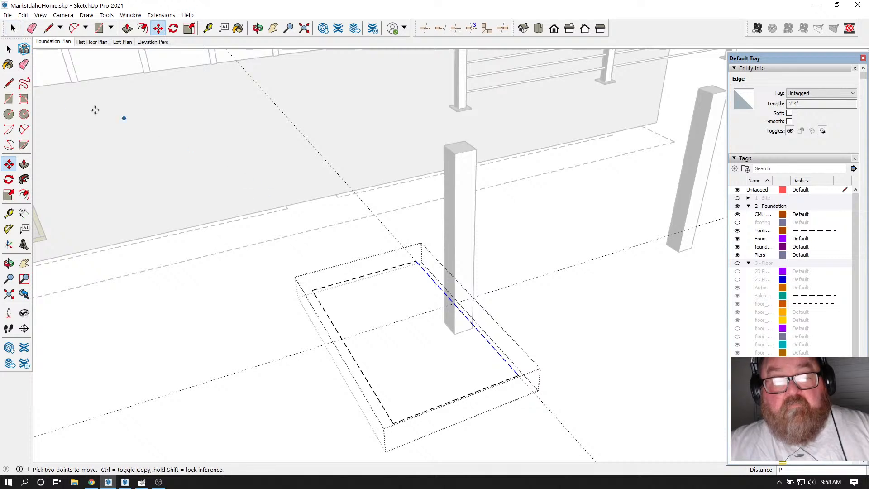
pyautogui.press('space')
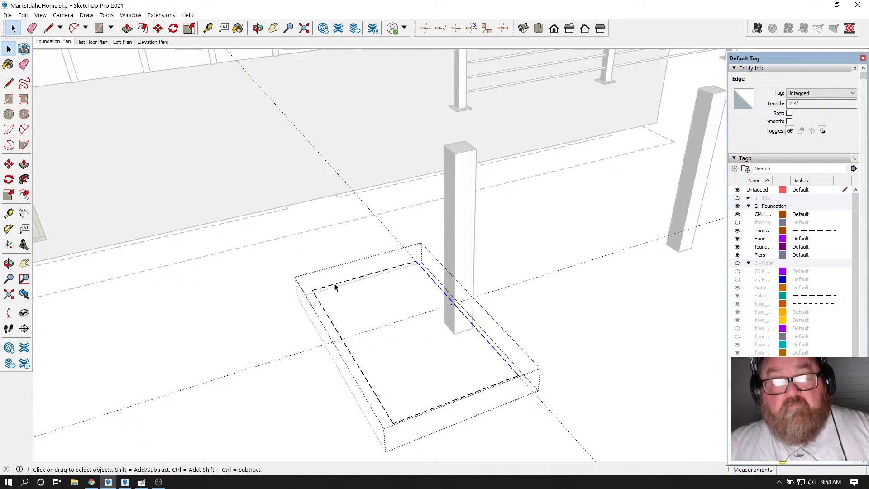
pyautogui.click(157, 28)
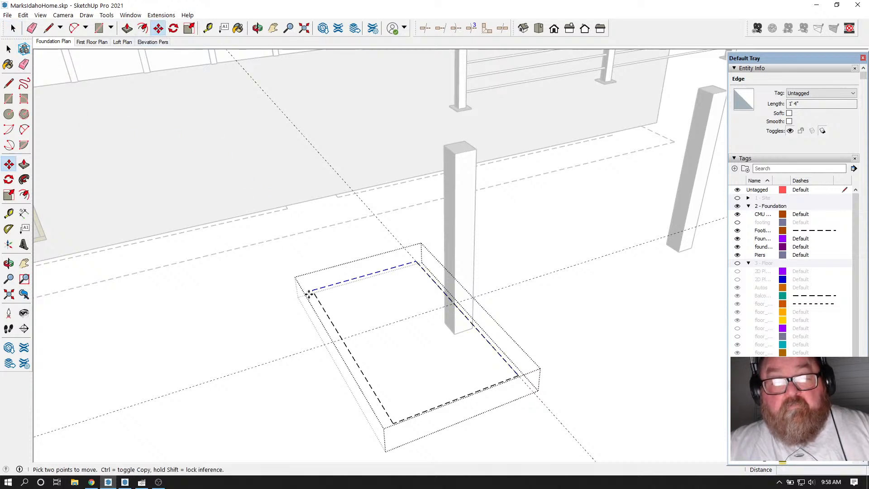
pyautogui.click(311, 291)
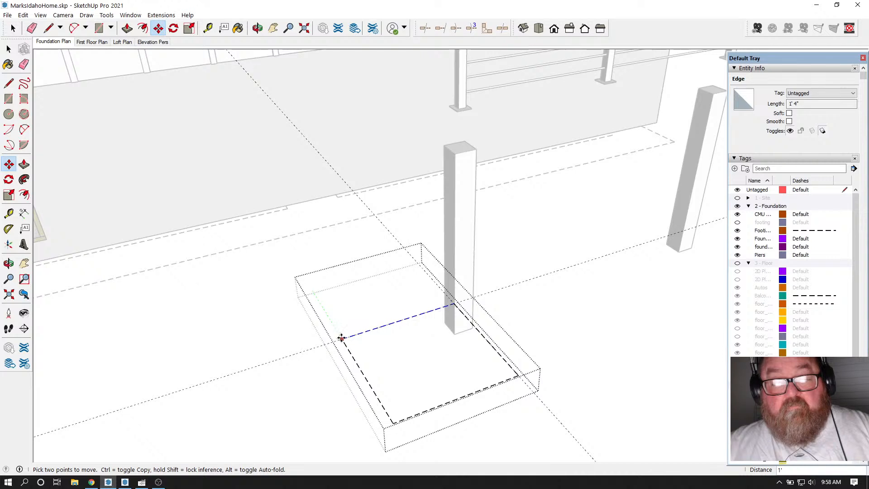
pyautogui.click(13, 29)
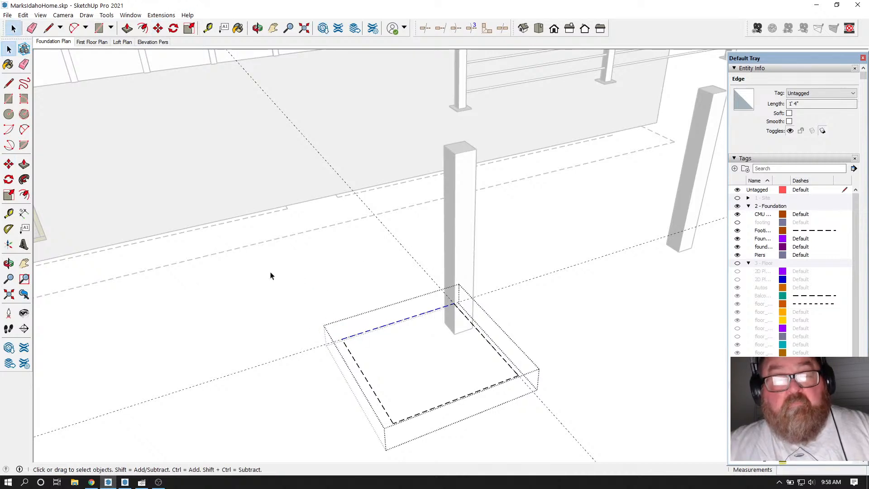
# Step: Move the outline group onto the top of the nearest porch post and shift it 5 inches to centre it on the post
pyautogui.click(158, 28)
pyautogui.click(366, 375)
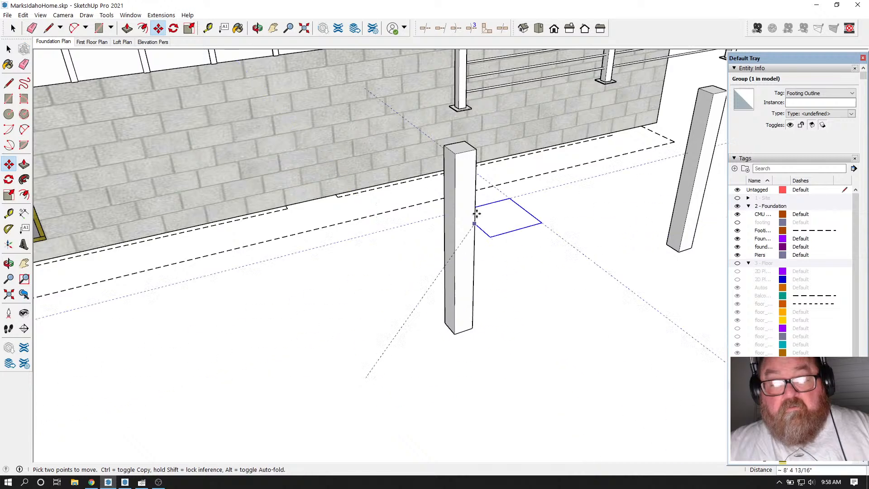
pyautogui.click(449, 147)
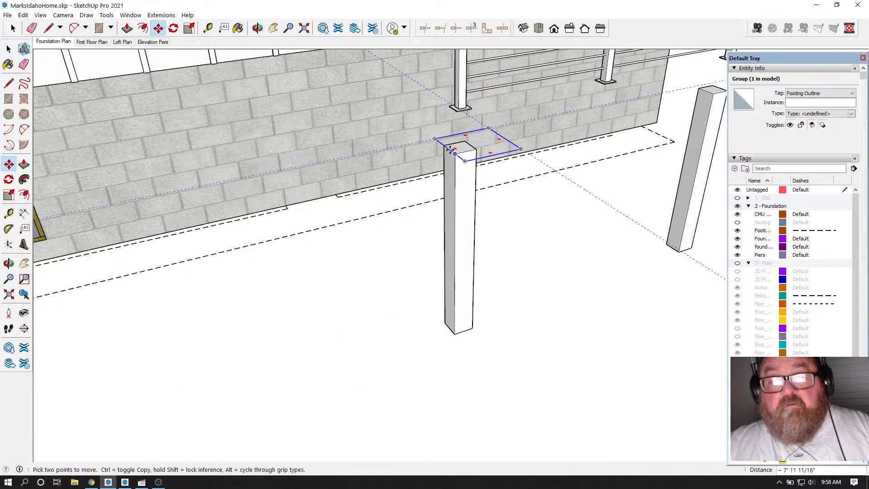
pyautogui.scroll(5, 493, 156)
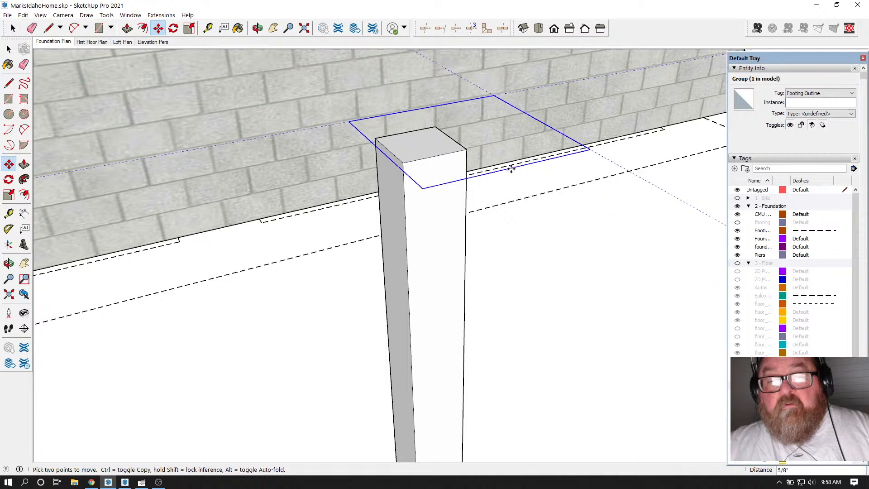
pyautogui.click(516, 169)
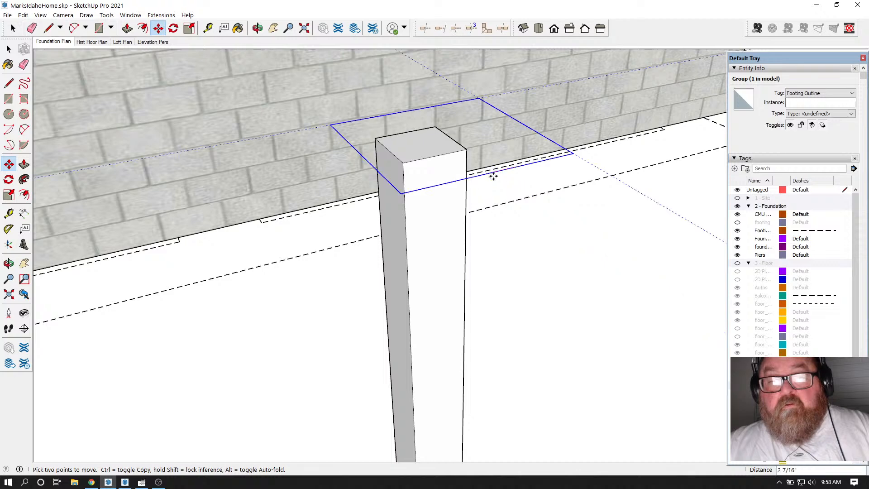
pyautogui.click(438, 156)
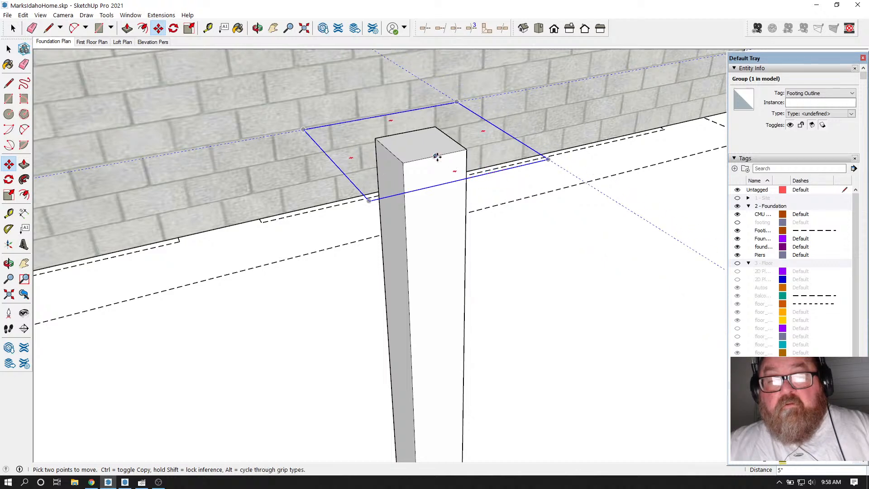
pyautogui.scroll(-1, 437, 162)
pyautogui.scroll(-2, 437, 162)
pyautogui.click(404, 183)
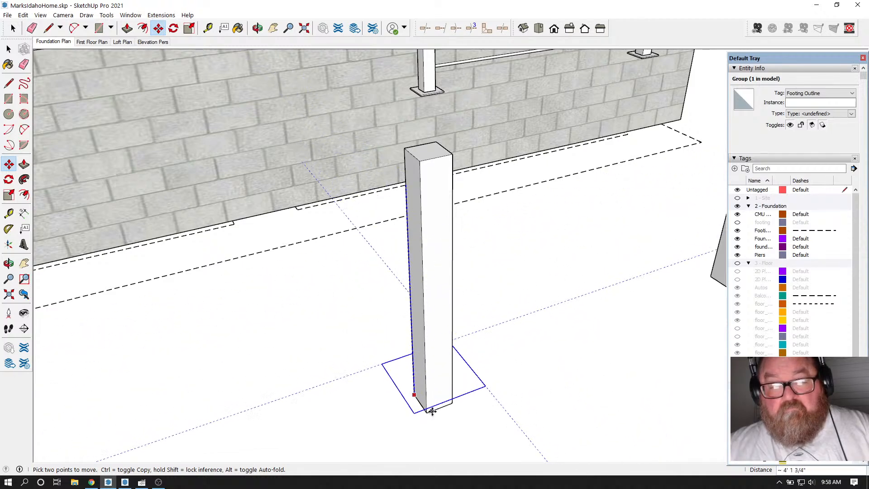
pyautogui.scroll(-1, 462, 355)
pyautogui.press('Escape')
# Step: Move the centred footing outline straight down to the level of the post's base
pyautogui.scroll(-1, 473, 337)
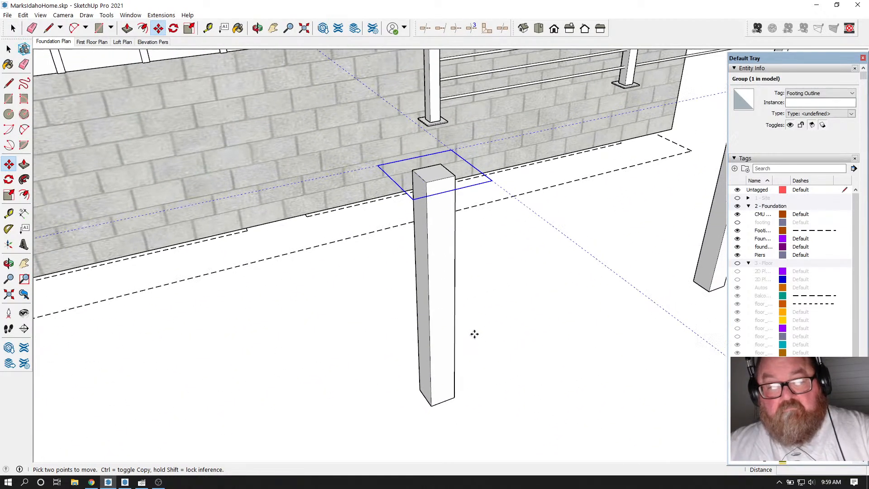
pyautogui.click(413, 198)
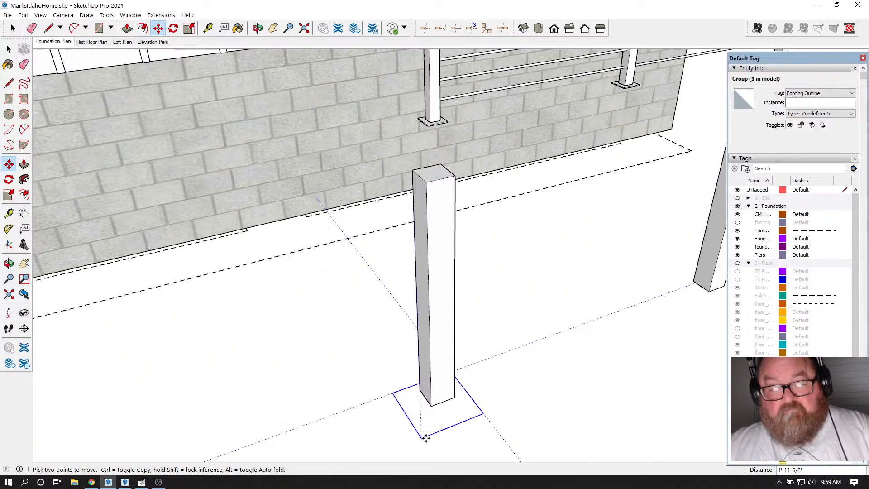
pyautogui.click(433, 407)
pyautogui.scroll(-4, 342, 349)
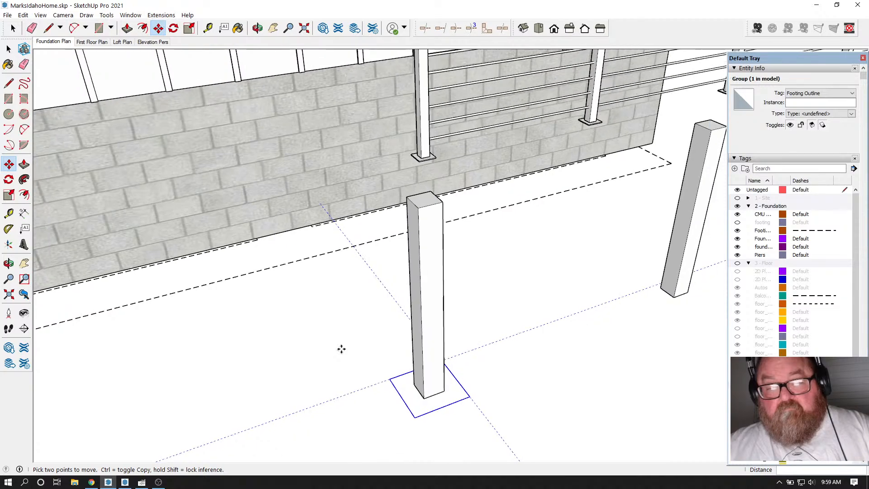
pyautogui.scroll(-2, 341, 349)
pyautogui.scroll(6, 368, 382)
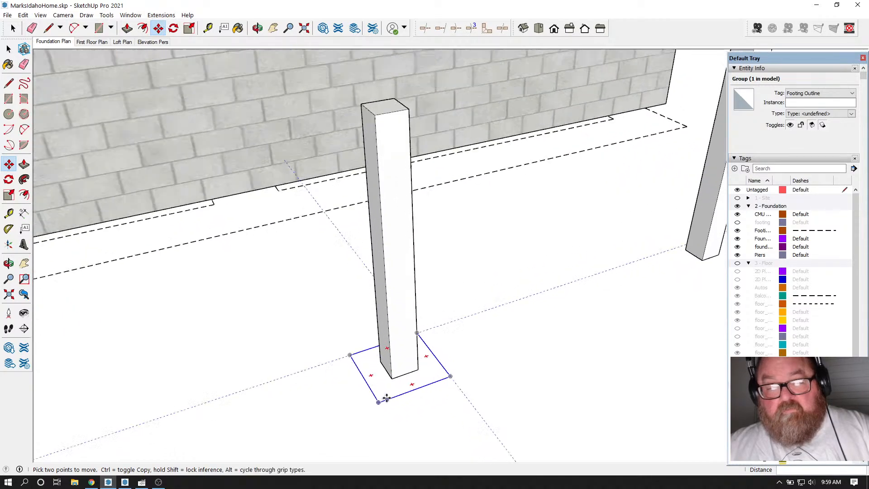
pyautogui.scroll(-4, 414, 390)
pyautogui.scroll(6, 425, 432)
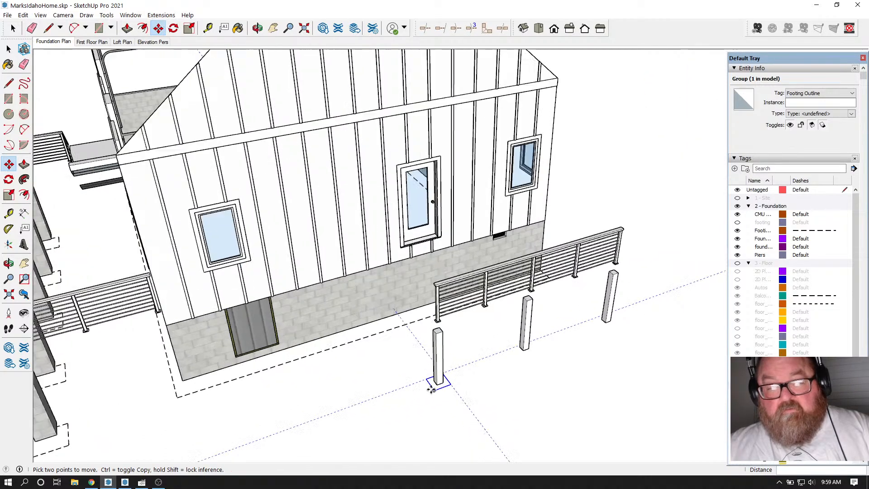
pyautogui.scroll(5, 441, 384)
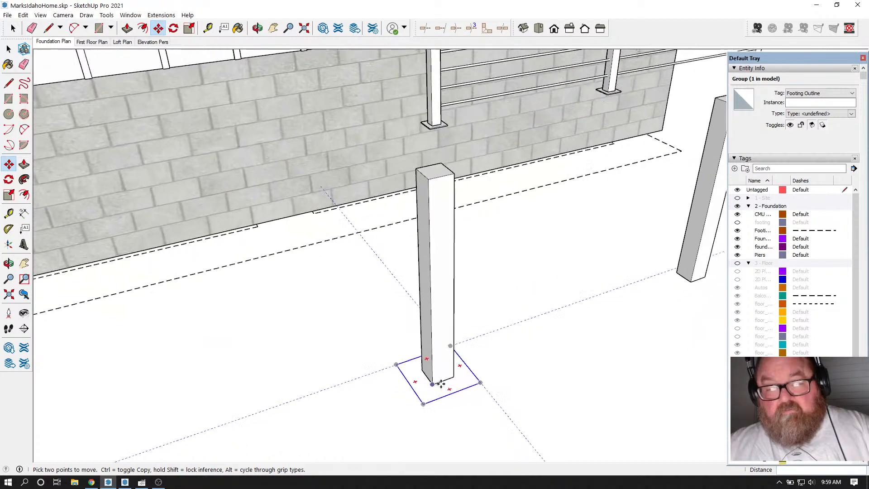
pyautogui.scroll(-5, 443, 380)
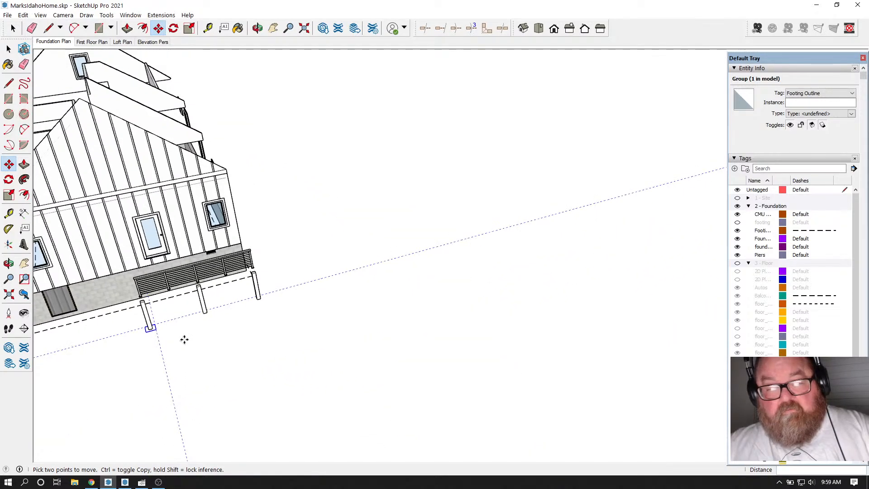
# Step: Try to copy the footing outline from the nearest porch post to the middle post using matching post corners
pyautogui.scroll(5, 133, 332)
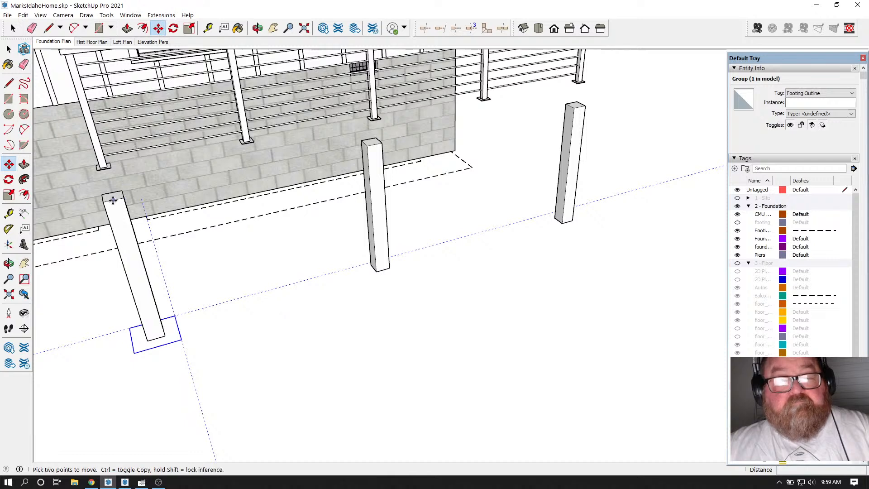
pyautogui.press('ctrl')
pyautogui.click(105, 202)
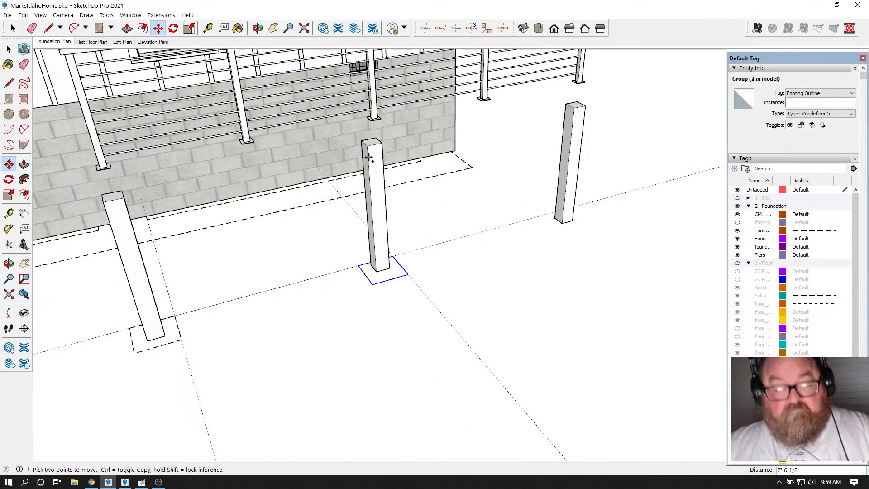
pyautogui.click(367, 145)
pyautogui.press('ctrl')
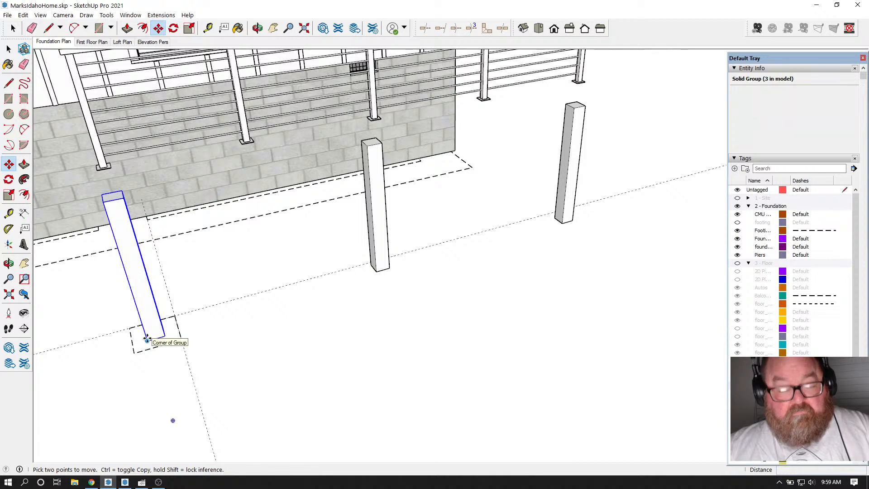
pyautogui.click(147, 341)
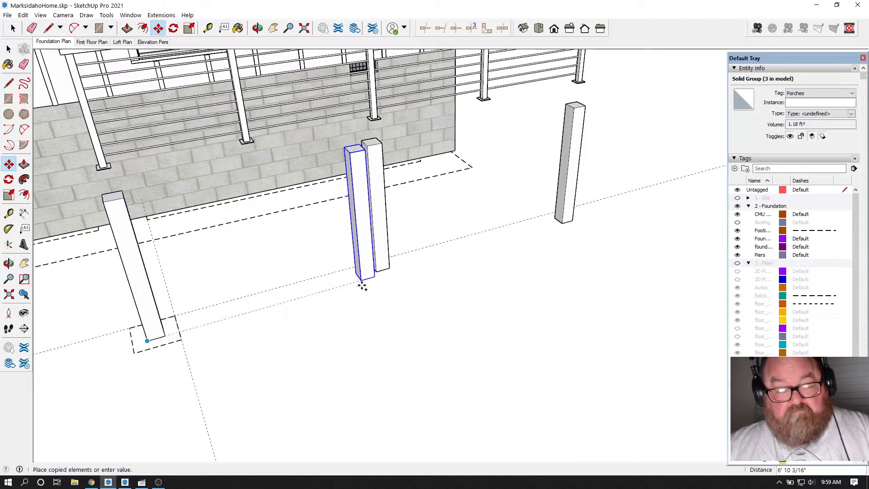
pyautogui.press('Escape')
pyautogui.click(8, 49)
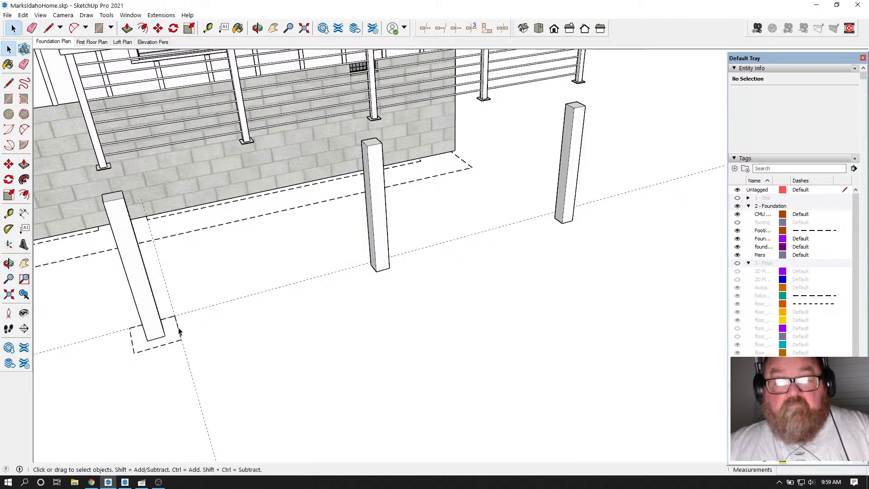
# Step: Try to copy the footing outline from the nearest post's base corner to the middle post's base corner
pyautogui.click(167, 347)
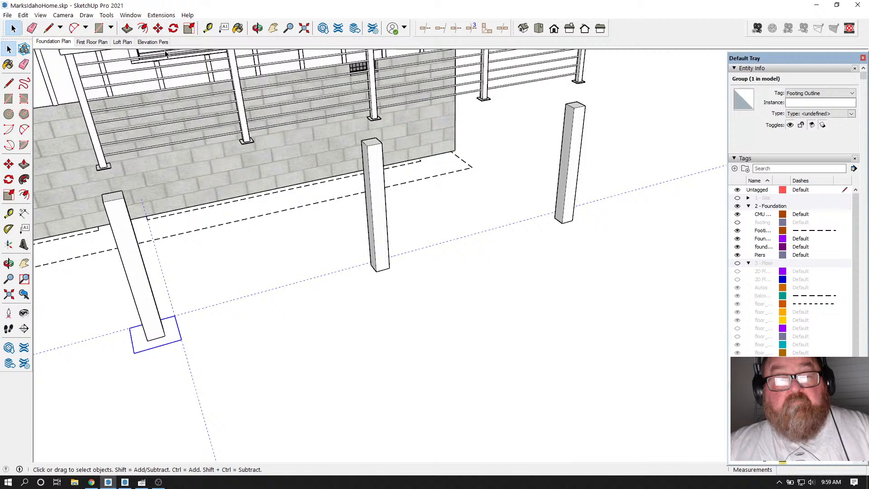
pyautogui.click(158, 29)
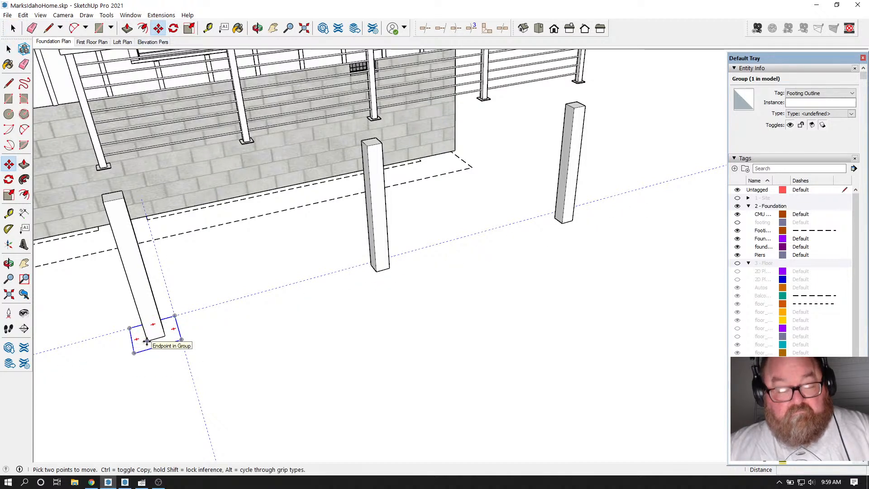
pyautogui.press('ctrl')
pyautogui.click(147, 341)
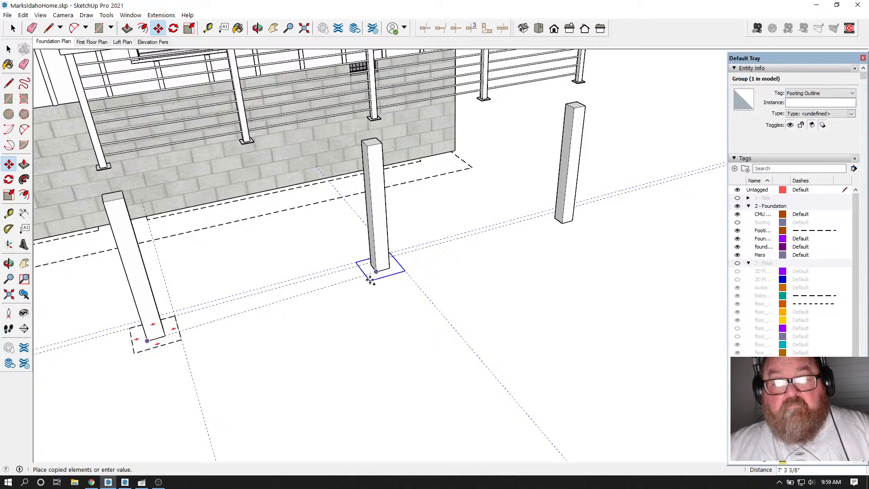
pyautogui.click(258, 28)
pyautogui.moveTo(254, 168); pyautogui.dragTo(444, 225)
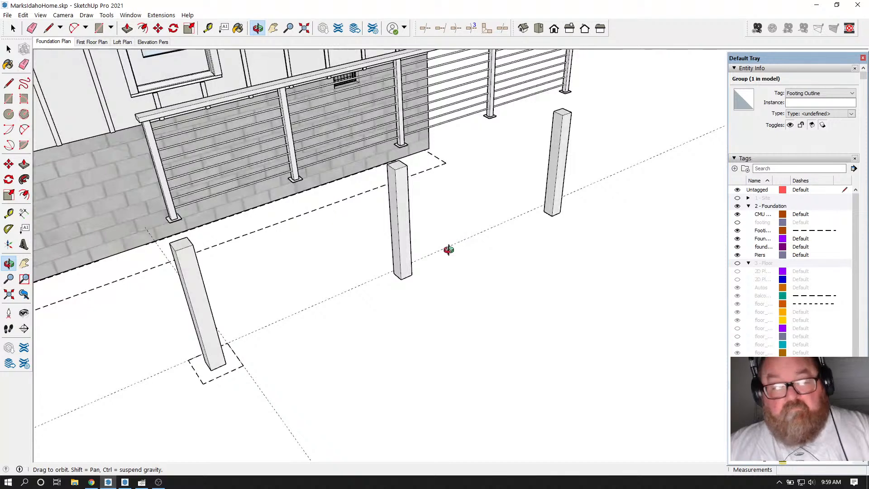
pyautogui.press('m')
pyautogui.press('ctrl')
pyautogui.click(211, 370)
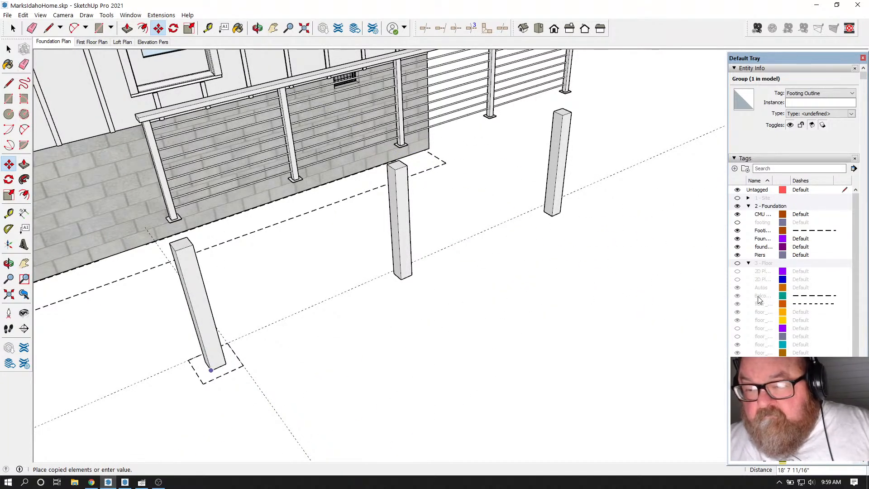
# Step: Widen the tag name column and make the 3 - Floor tag folder and its Porches Decks tag visible
pyautogui.click(738, 262)
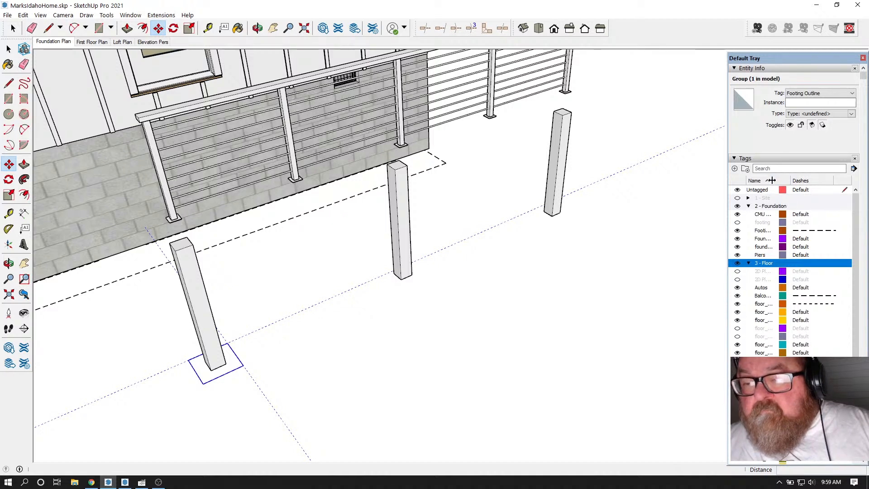
pyautogui.moveTo(772, 181); pyautogui.dragTo(802, 186)
pyautogui.scroll(-15, 783, 272)
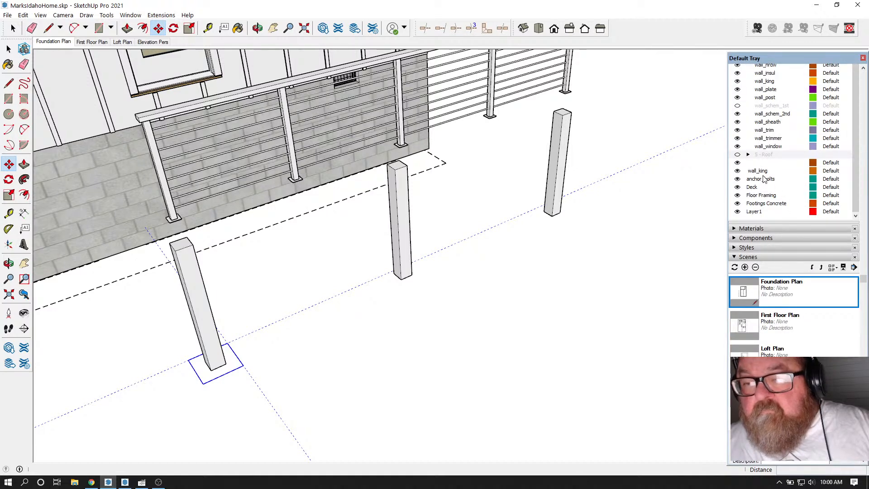
pyautogui.scroll(1, 772, 167)
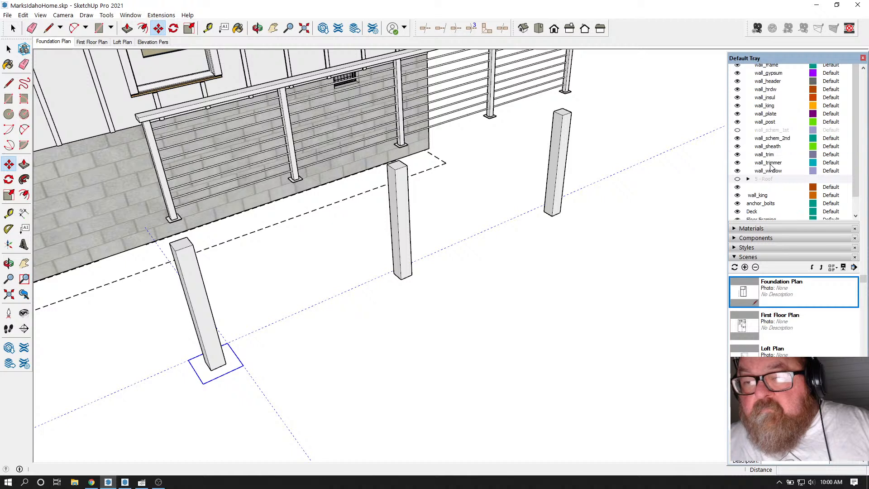
pyautogui.click(738, 131)
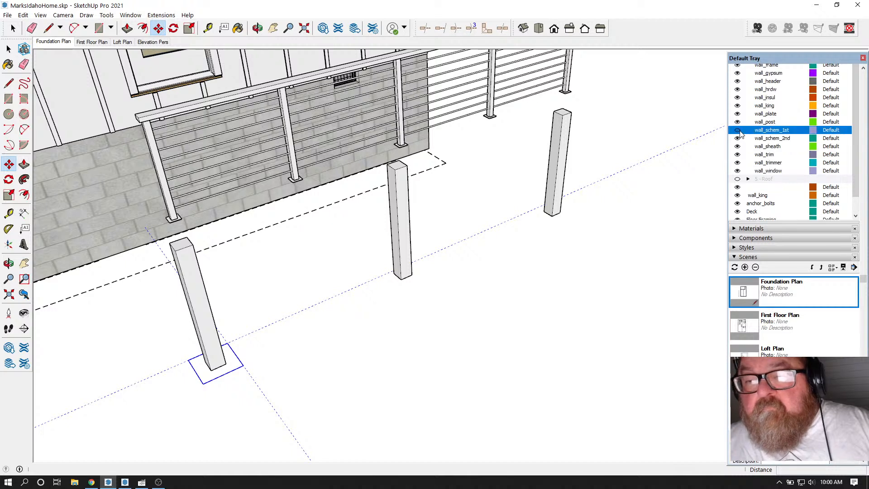
pyautogui.scroll(5, 765, 171)
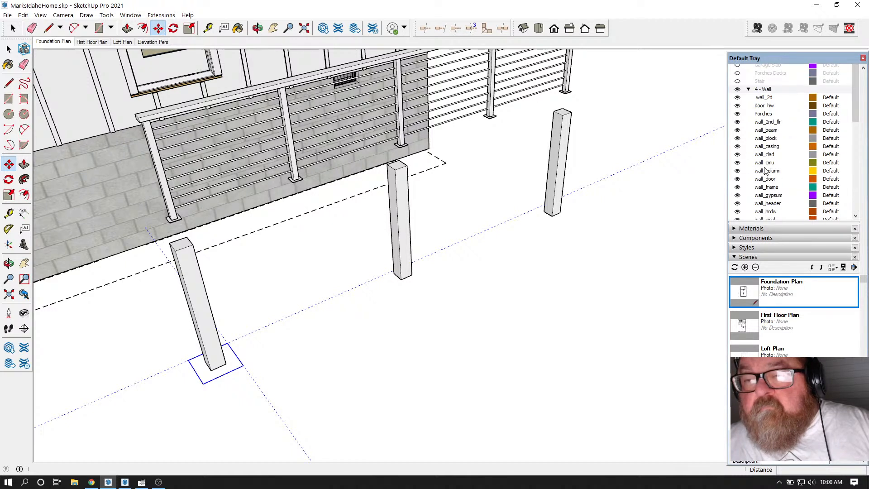
pyautogui.scroll(3, 770, 148)
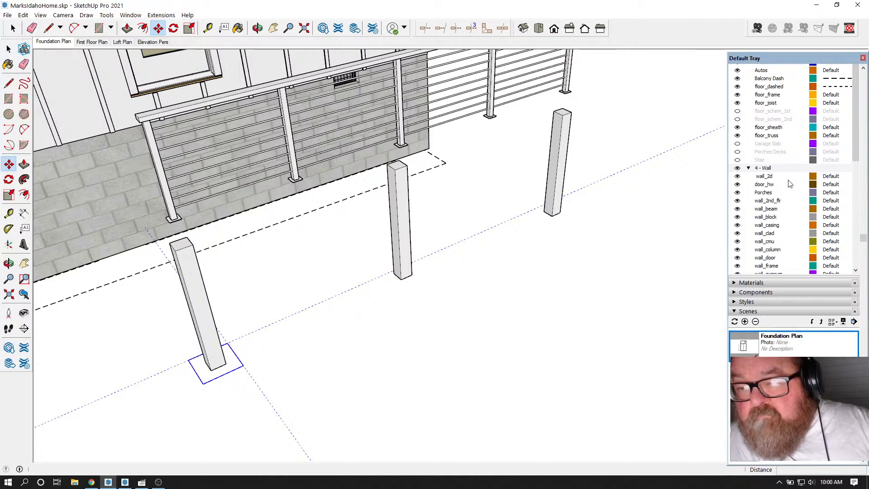
pyautogui.click(737, 152)
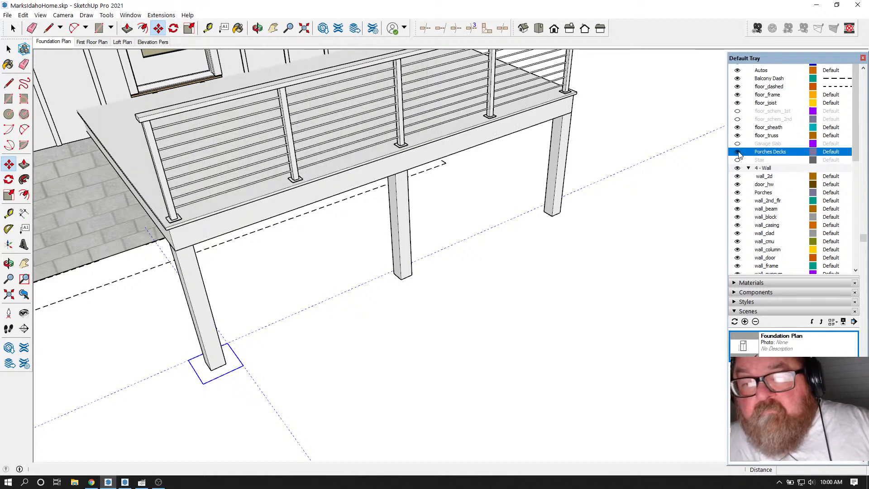
# Step: Move the middle porch post 3 inches along the green axis to line up with the nearest corner post
pyautogui.scroll(-1, 708, 223)
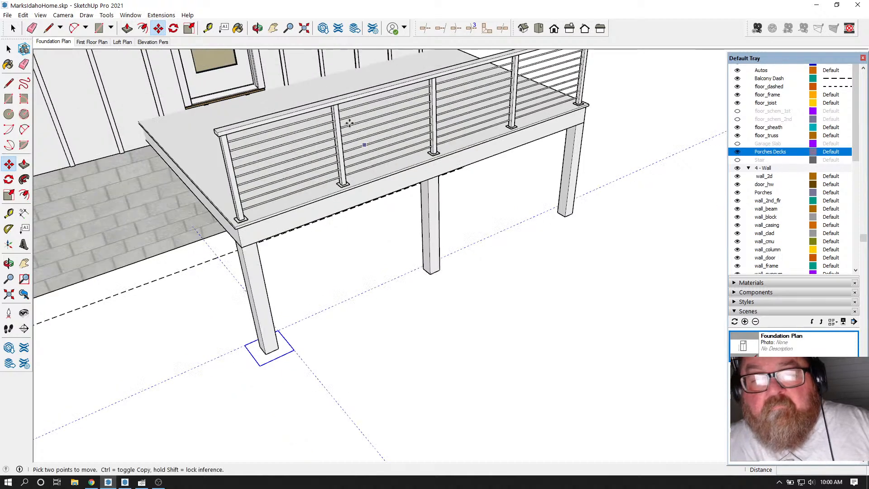
pyautogui.click(258, 28)
pyautogui.moveTo(453, 113); pyautogui.dragTo(390, 140)
pyautogui.click(128, 28)
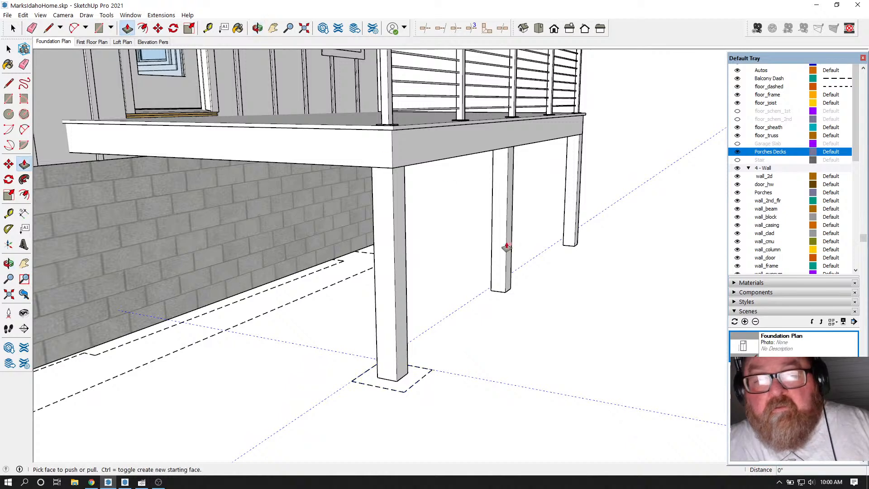
pyautogui.press('space')
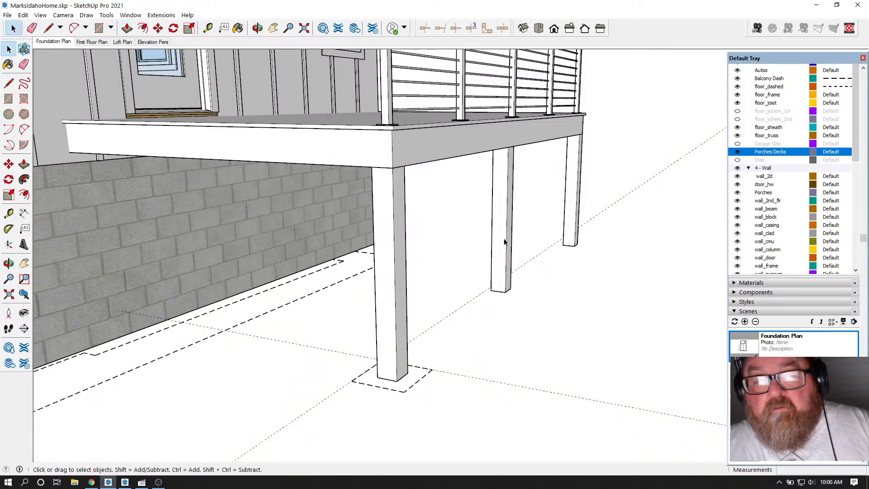
pyautogui.click(504, 241)
pyautogui.click(158, 28)
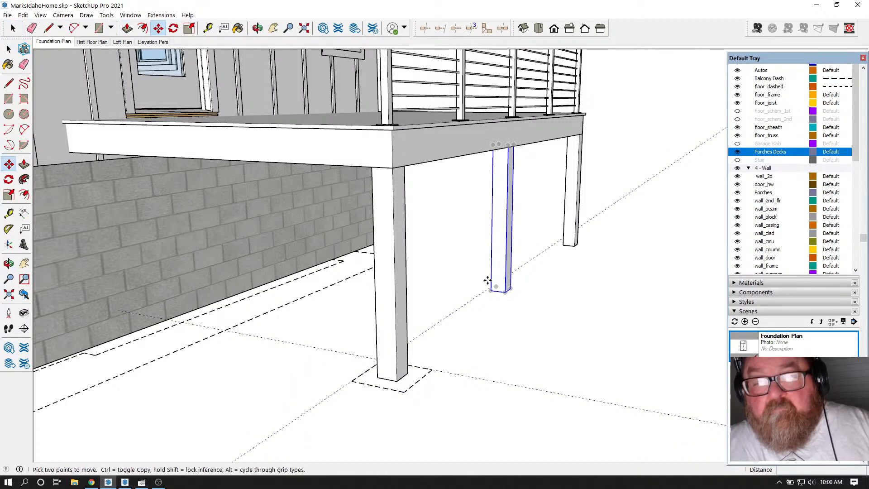
pyautogui.click(508, 290)
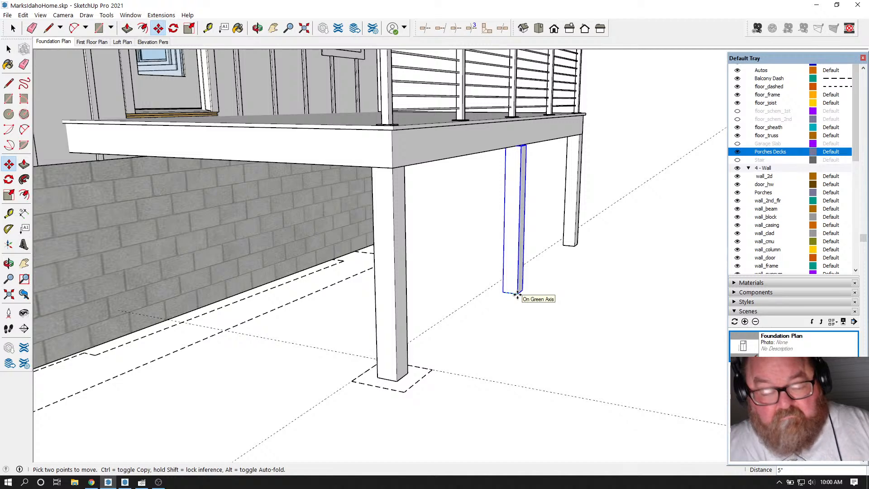
pyautogui.click(396, 380)
# Step: Copy the footing outline from the corner post's base corner to the matching base corner of the middle post
pyautogui.click(258, 28)
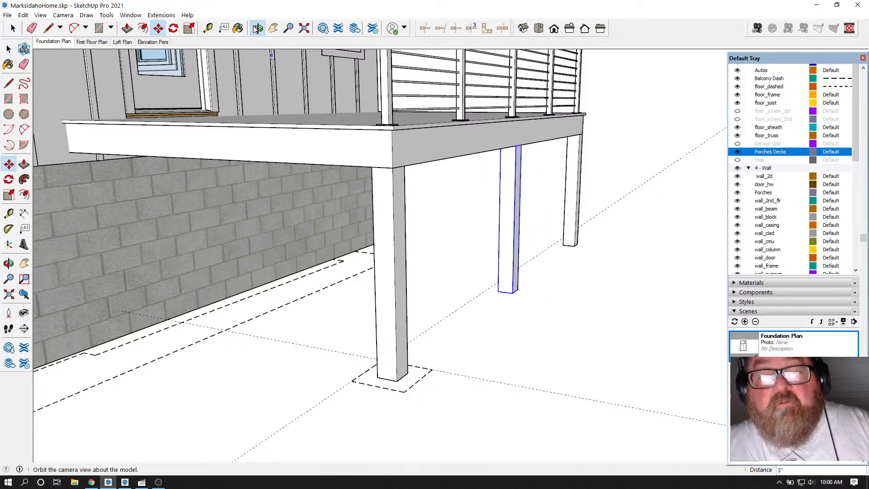
pyautogui.moveTo(380, 129); pyautogui.dragTo(251, 224)
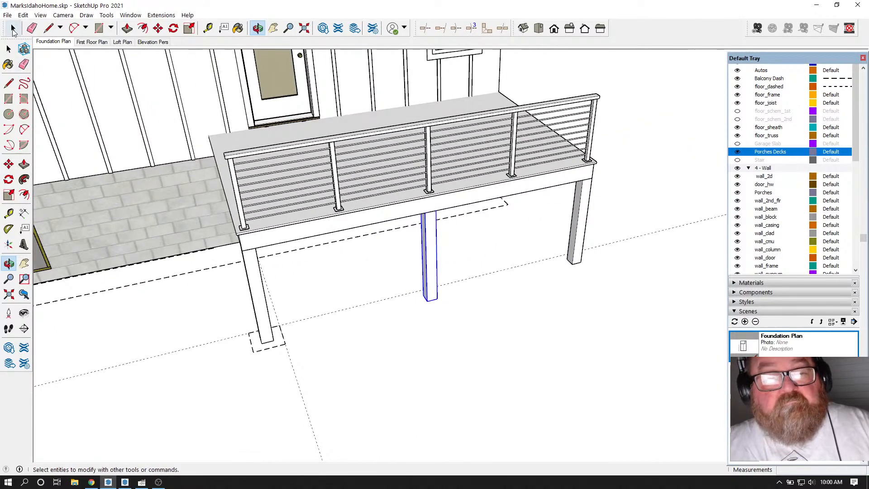
pyautogui.click(13, 29)
pyautogui.click(284, 345)
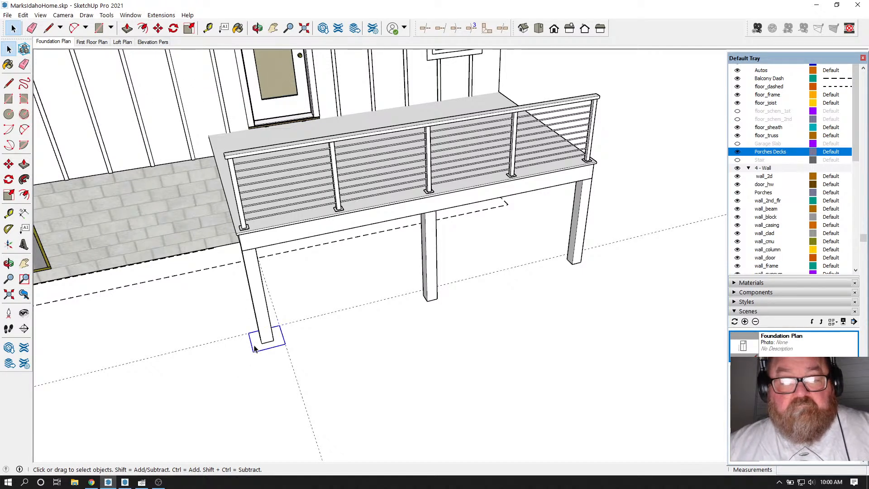
pyautogui.click(158, 28)
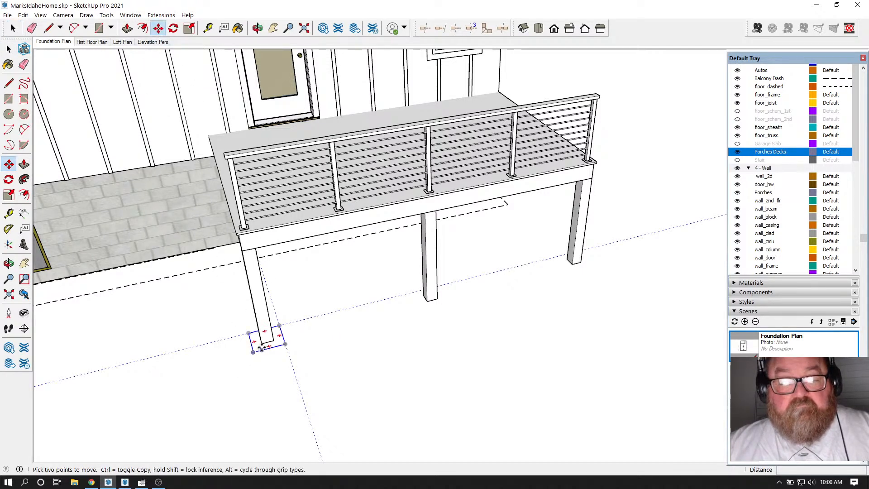
pyautogui.click(261, 343)
pyautogui.press('ctrl')
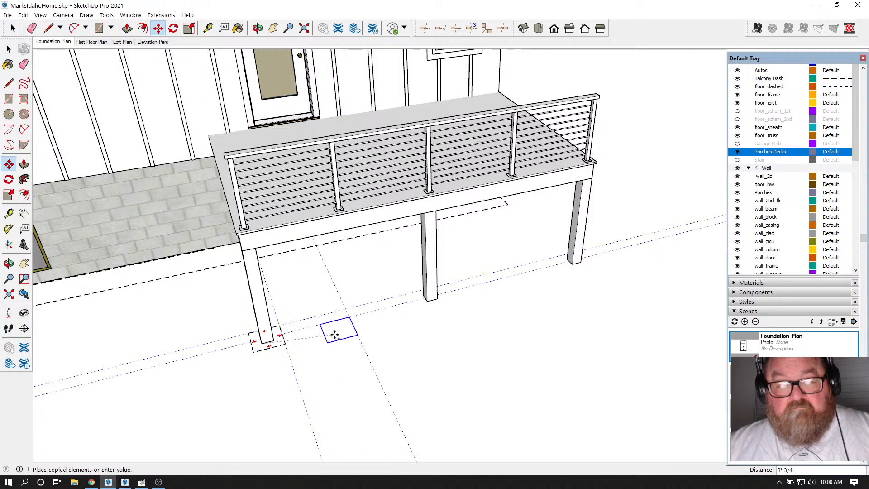
pyautogui.click(427, 299)
# Step: Copy the middle post's footing outline to the matching base corner of the far post
pyautogui.click(428, 299)
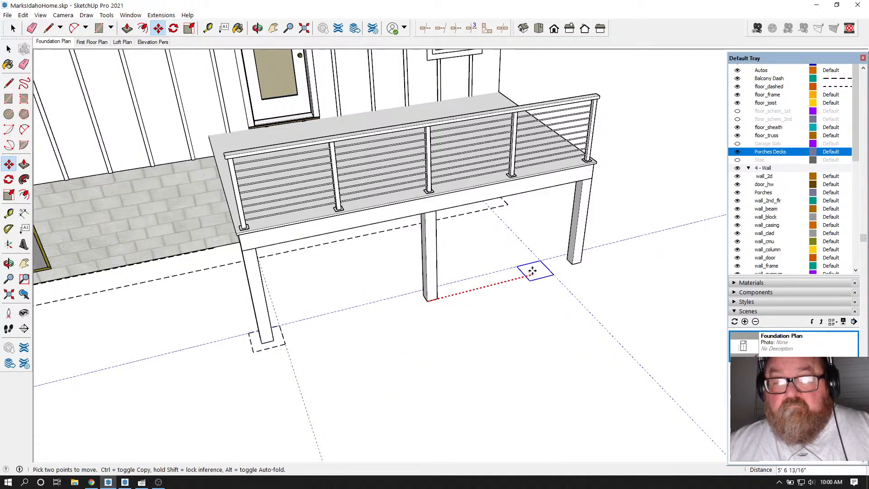
pyautogui.press('ctrl')
pyautogui.click(566, 264)
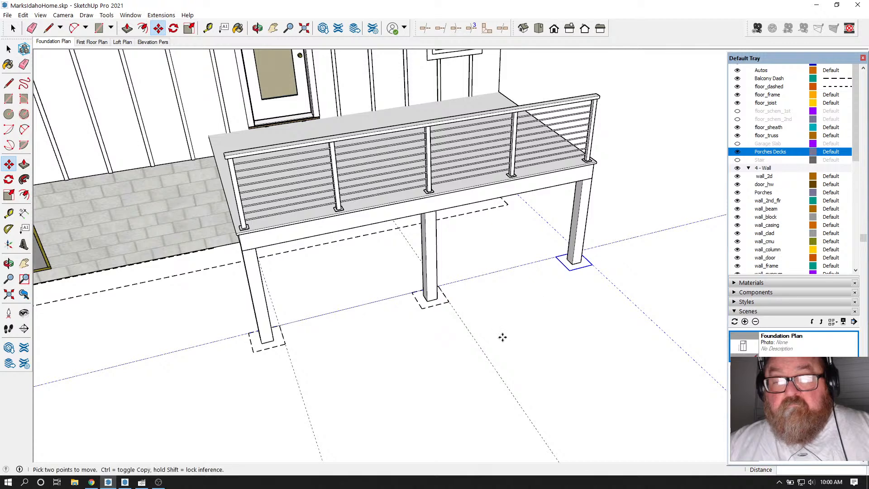
# Step: Delete all guides from the model
pyautogui.scroll(-1, 500, 340)
pyautogui.scroll(-1, 472, 349)
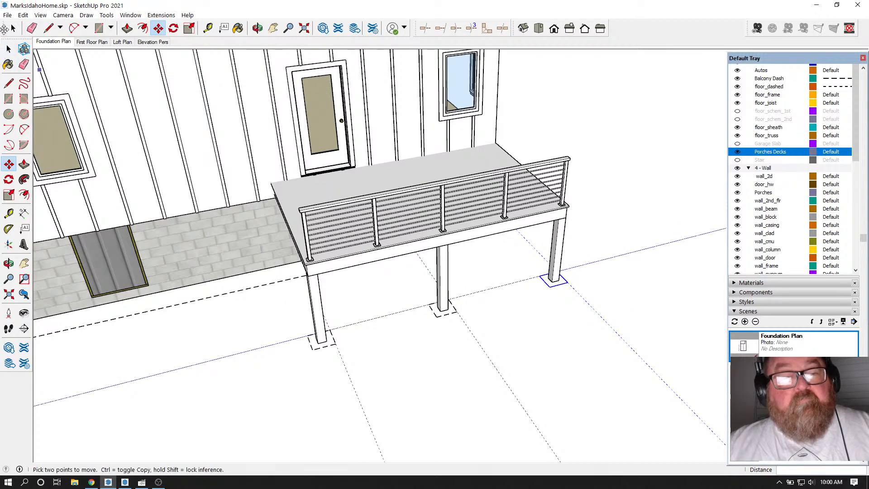
pyautogui.click(23, 15)
pyautogui.click(49, 98)
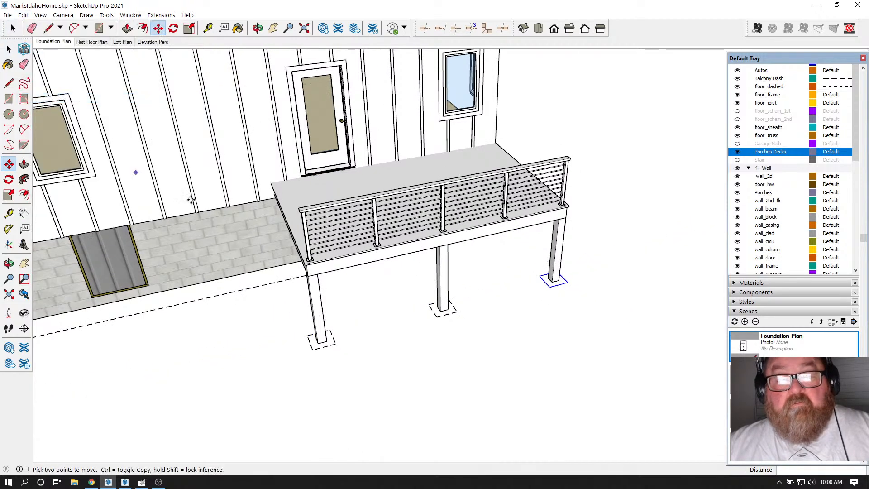
# Step: Return to the Foundation Plan scene and deselect the copied footing outline
pyautogui.scroll(-1, 296, 247)
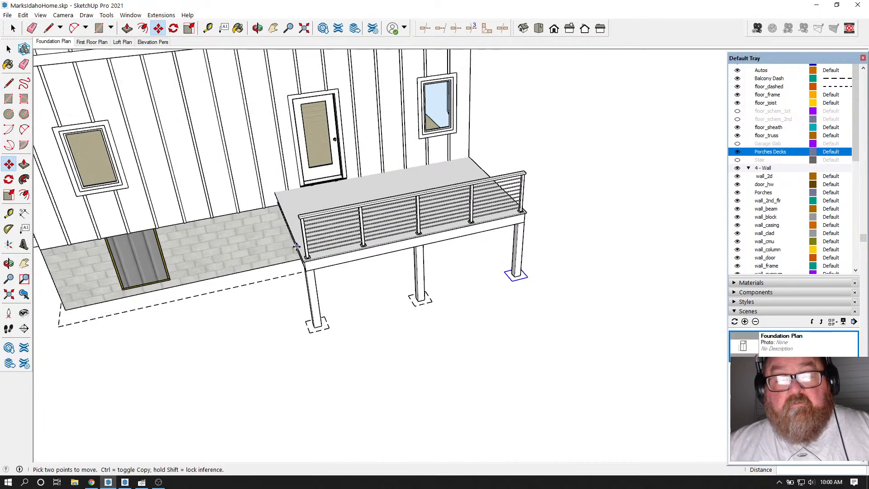
pyautogui.click(56, 42)
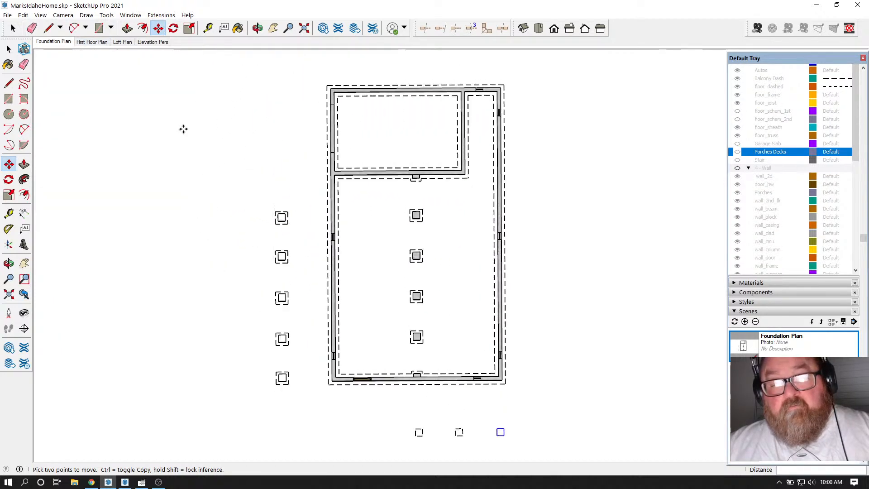
pyautogui.click(13, 28)
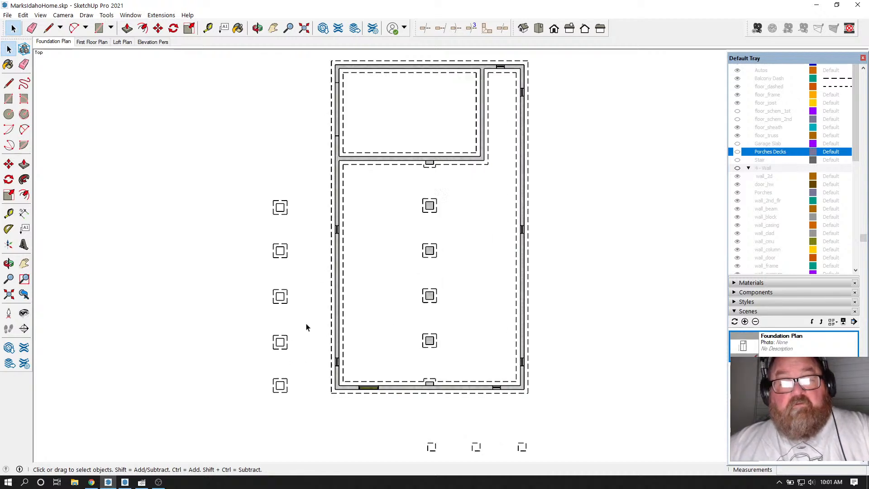
pyautogui.scroll(1, 306, 327)
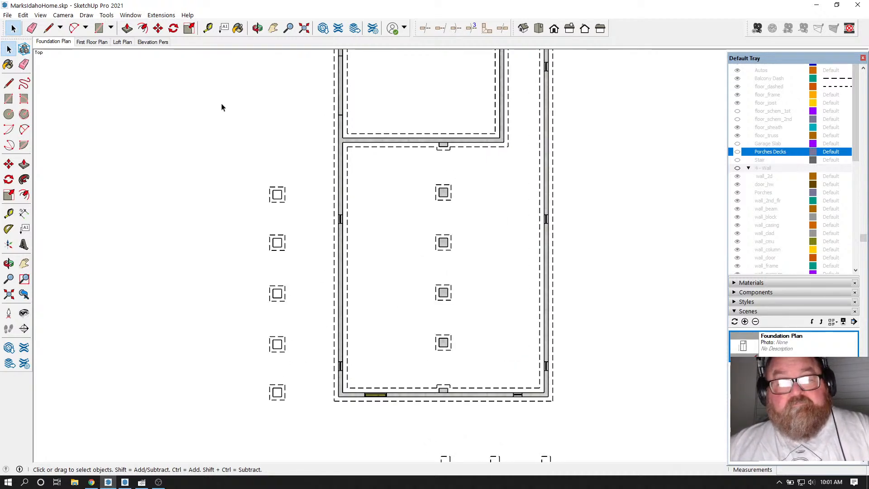
# Step: Open the porch post nearest the foundation's door corner for editing
pyautogui.click(257, 28)
pyautogui.moveTo(289, 208); pyautogui.dragTo(413, 320)
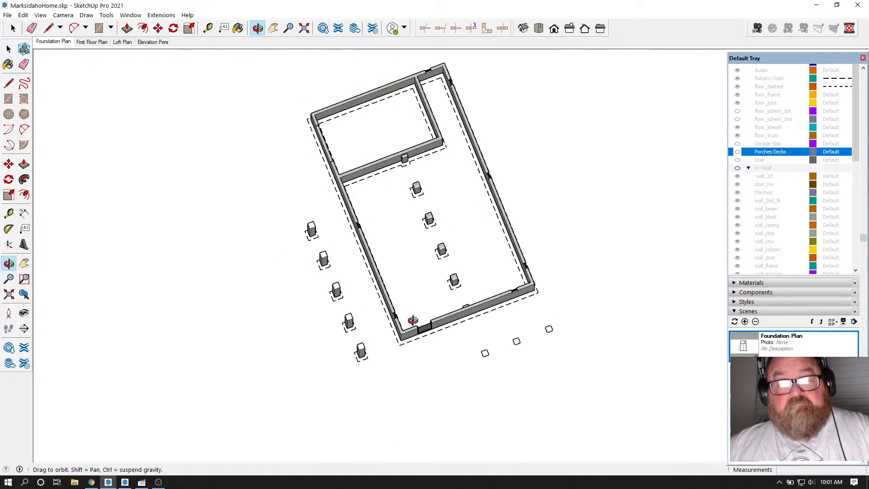
pyautogui.scroll(6, 413, 320)
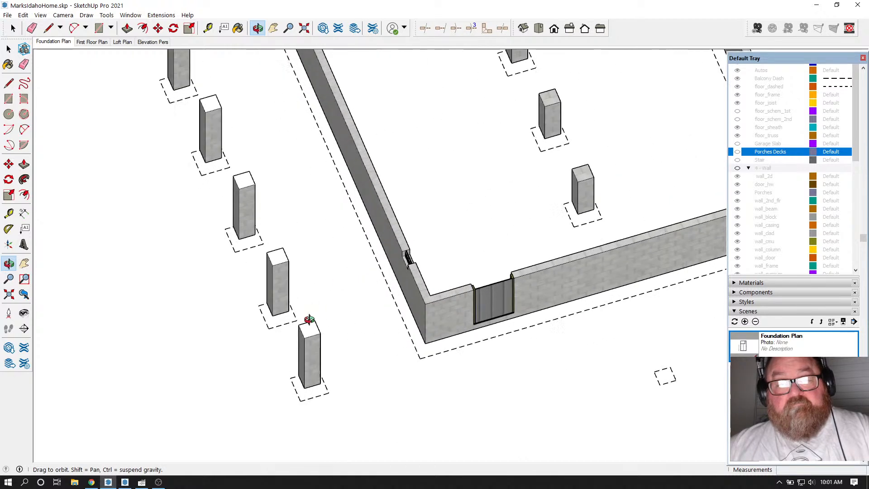
pyautogui.moveTo(312, 320); pyautogui.dragTo(285, 275)
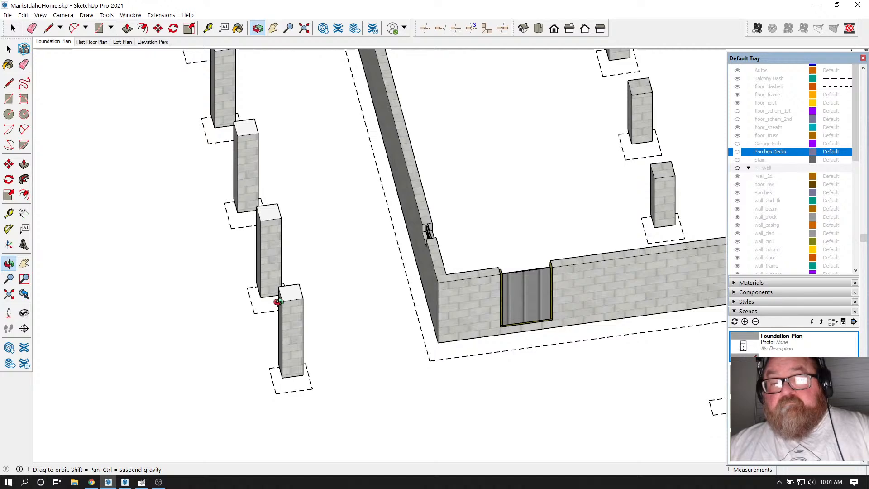
pyautogui.scroll(-1, 278, 302)
pyautogui.press('space')
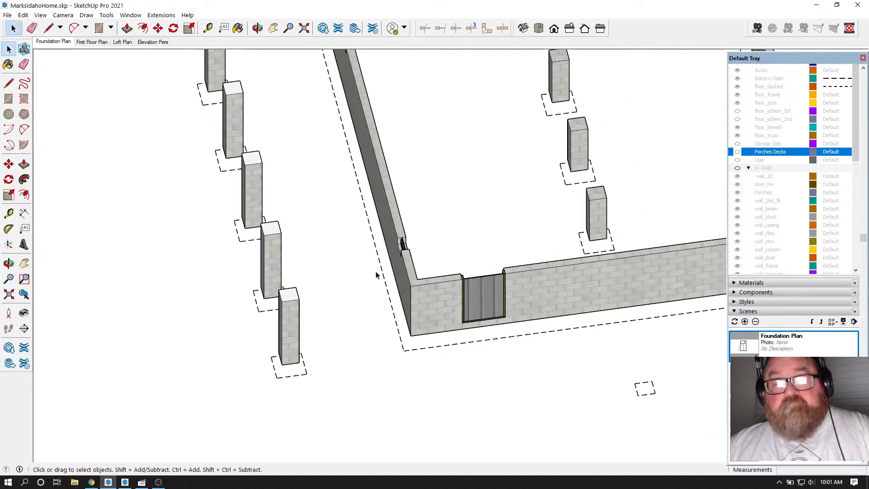
pyautogui.scroll(2, 362, 286)
pyautogui.click(263, 318)
pyautogui.doubleClick(262, 316)
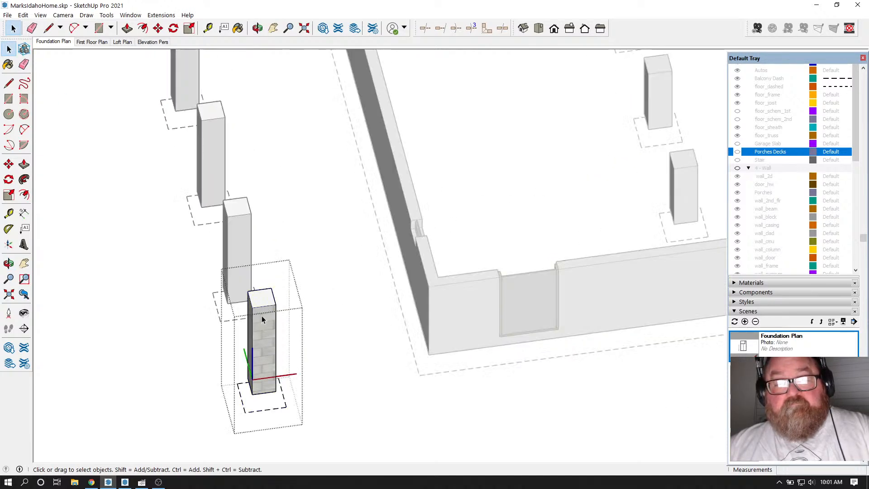
# Step: Sample the Concrete Block 8x8 Gray material from the post's side, apply it to its top face, and close the post
pyautogui.scroll(2, 230, 270)
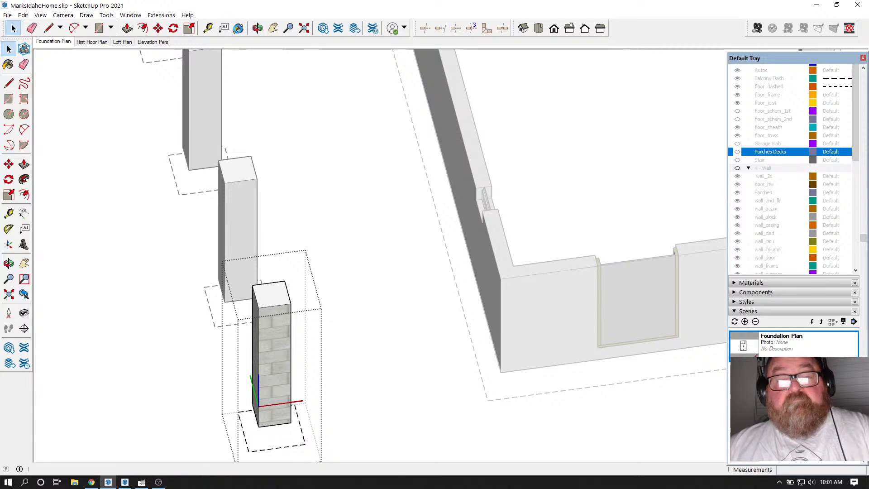
pyautogui.click(238, 28)
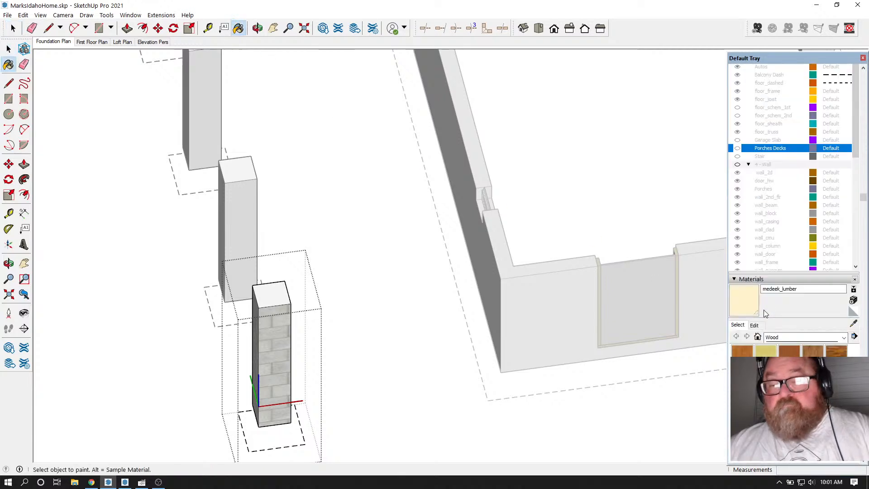
pyautogui.click(853, 324)
pyautogui.click(285, 329)
pyautogui.click(282, 290)
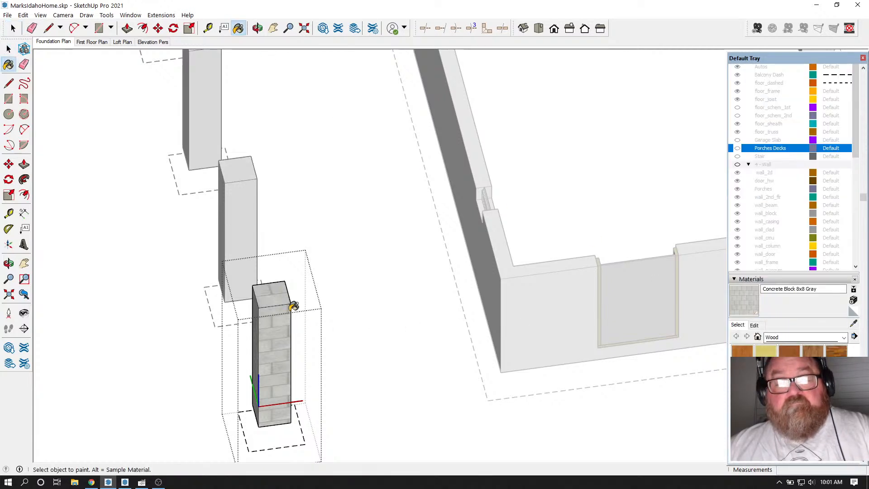
pyautogui.click(13, 29)
pyautogui.click(97, 136)
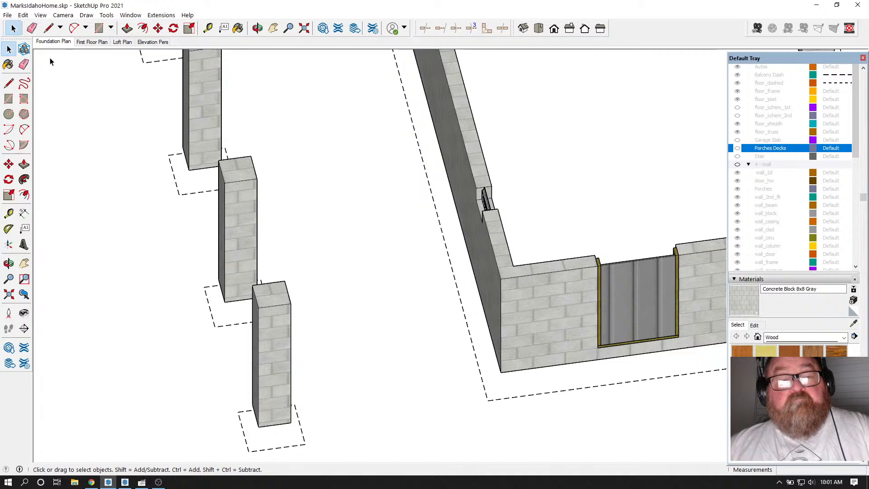
# Step: In the Foundation Plan scene, draw a 30' 8 3/4" by 53' 8 3/4" rectangle inside the perimeter walls and a 24' 7" by 15' 7 1/8" one over the walled-off room
pyautogui.click(51, 42)
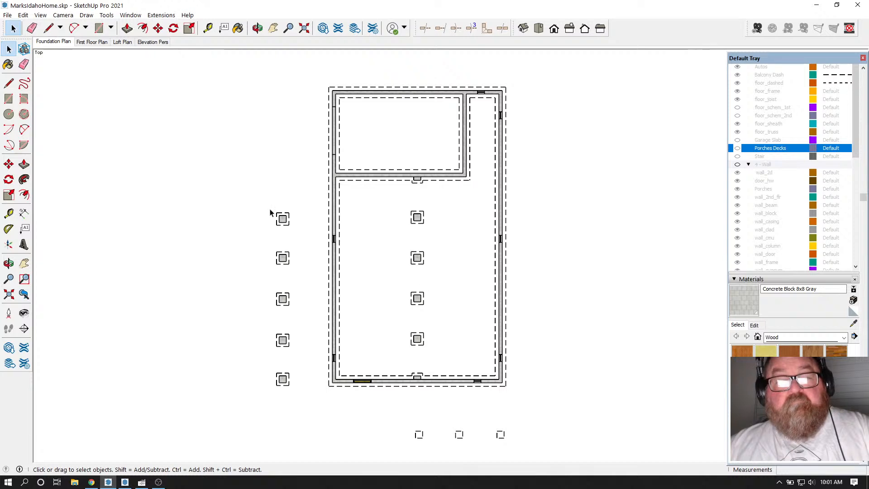
pyautogui.click(342, 177)
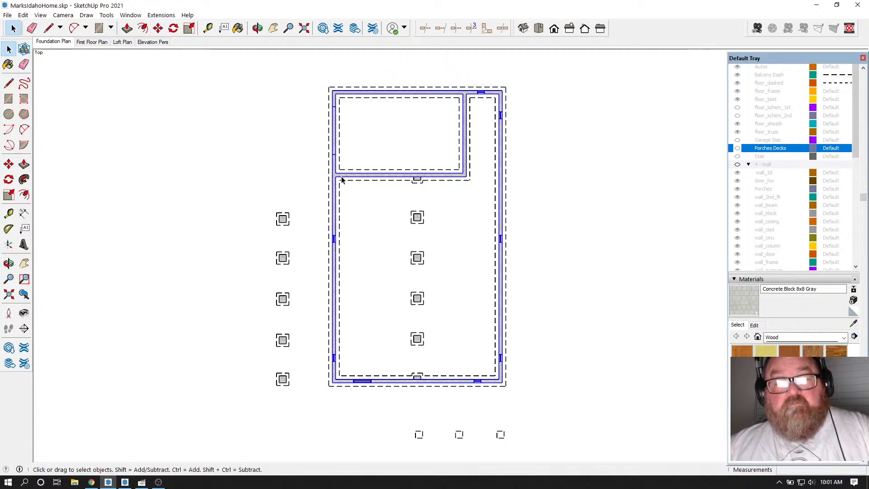
pyautogui.scroll(2, 384, 199)
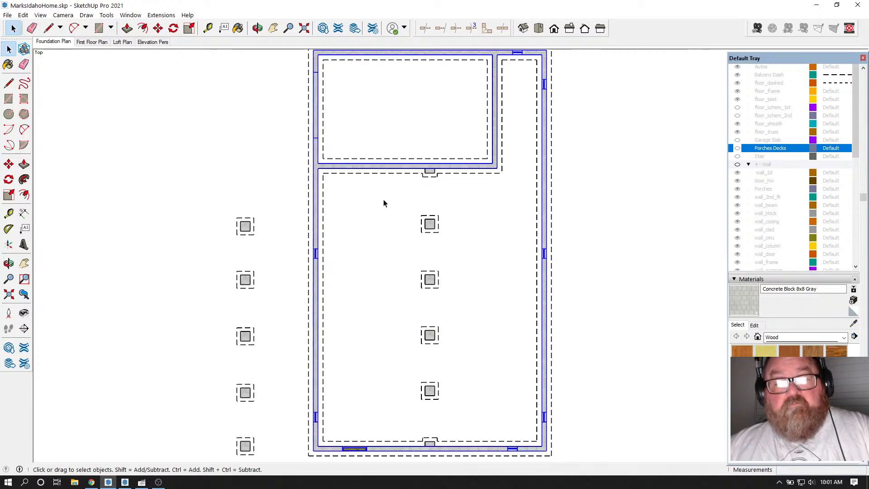
pyautogui.click(99, 28)
pyautogui.click(319, 53)
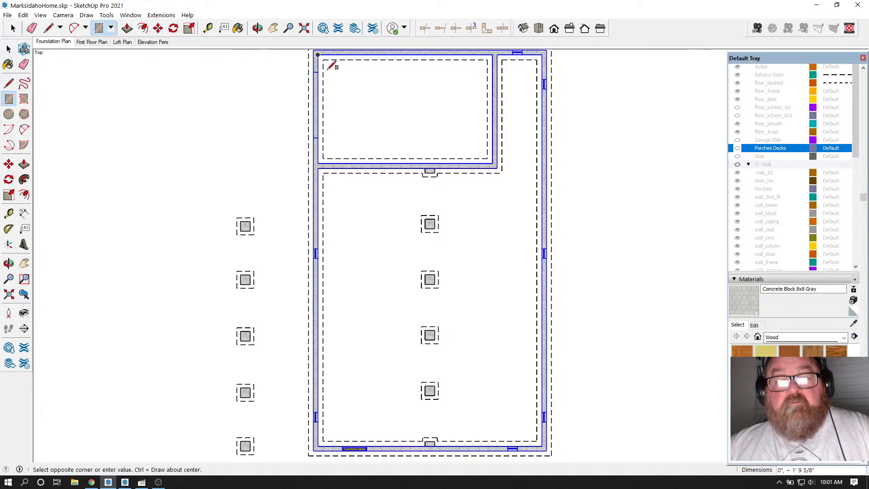
pyautogui.click(543, 447)
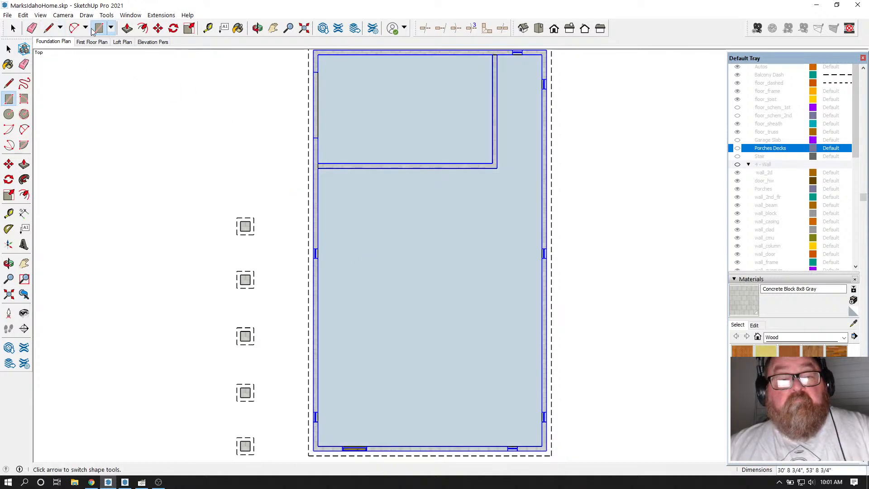
pyautogui.click(318, 54)
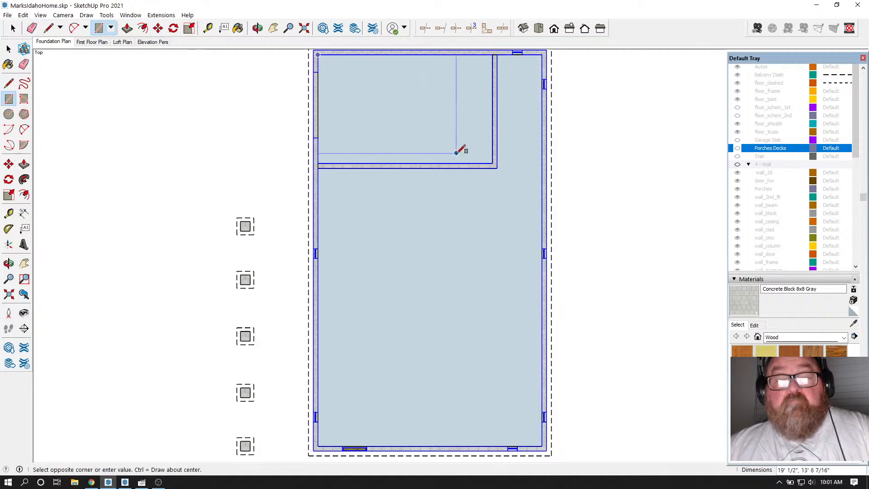
pyautogui.click(497, 168)
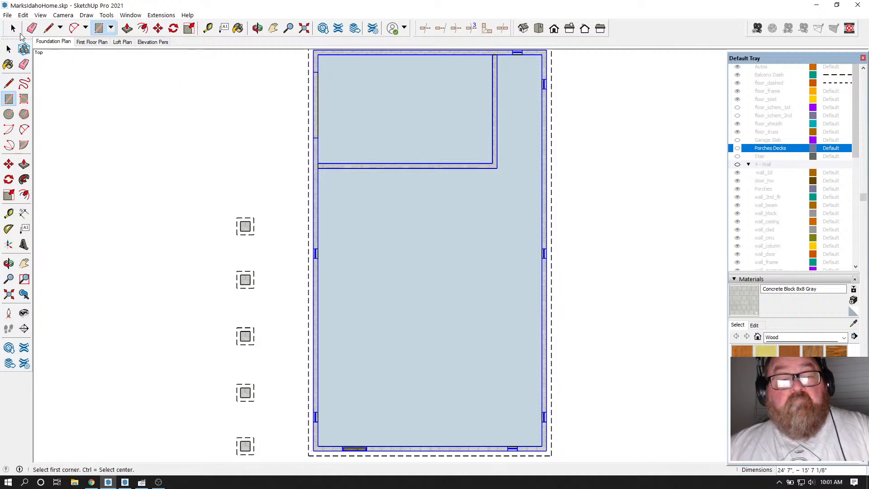
# Step: Delete the face covering the walled-off room so only the main crawl-space face remains
pyautogui.press('space')
pyautogui.click(394, 89)
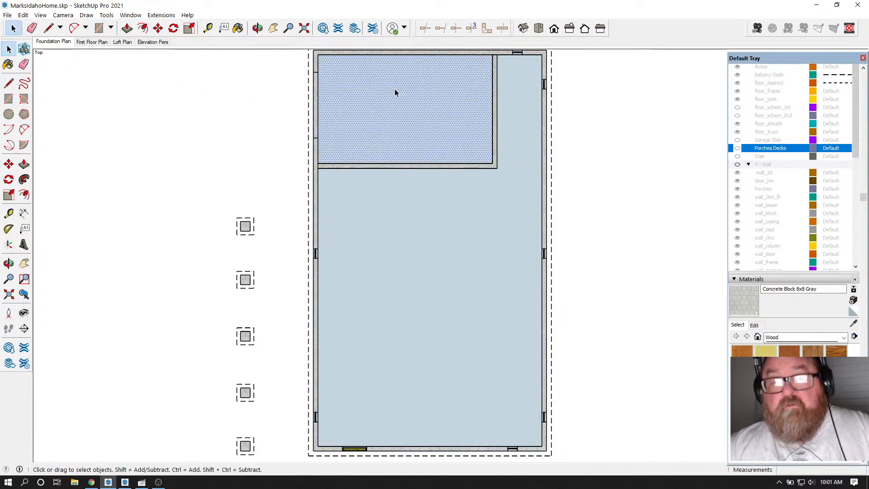
pyautogui.press('Delete')
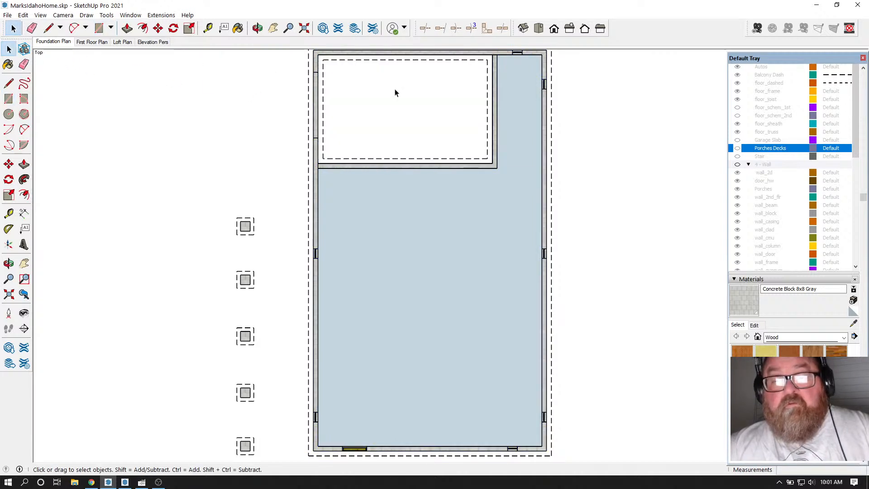
# Step: Check the area of the main crawl-space face in its entity information, and delete the face
pyautogui.click(408, 217)
pyautogui.scroll(5, 748, 166)
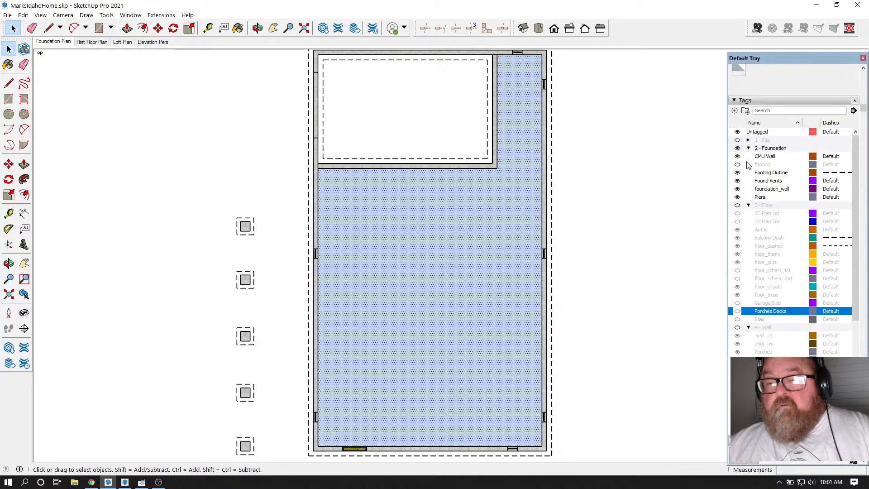
pyautogui.scroll(3, 799, 161)
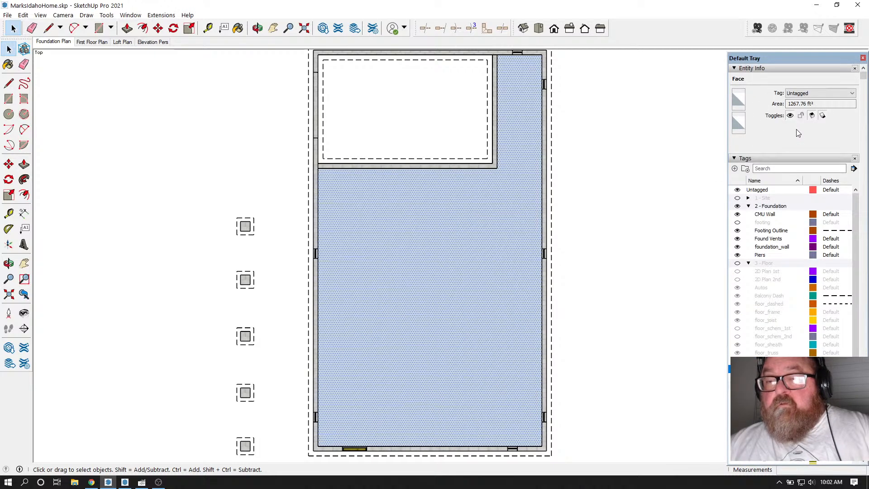
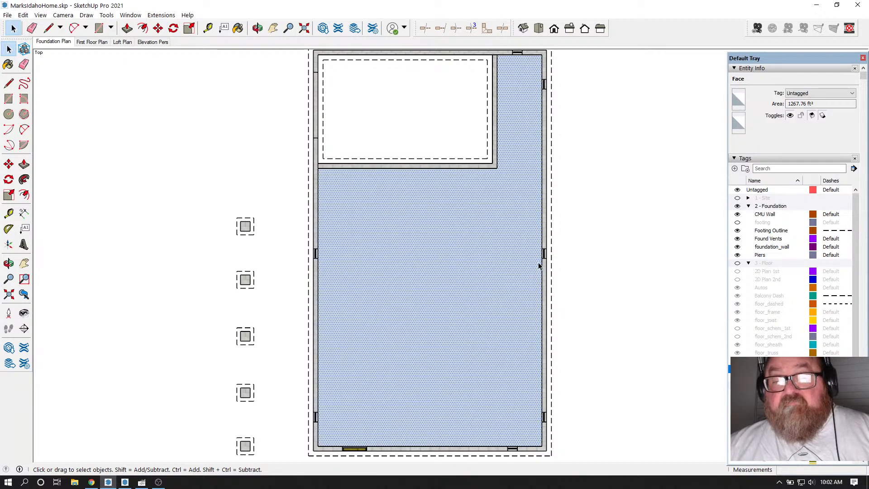
pyautogui.click(412, 186)
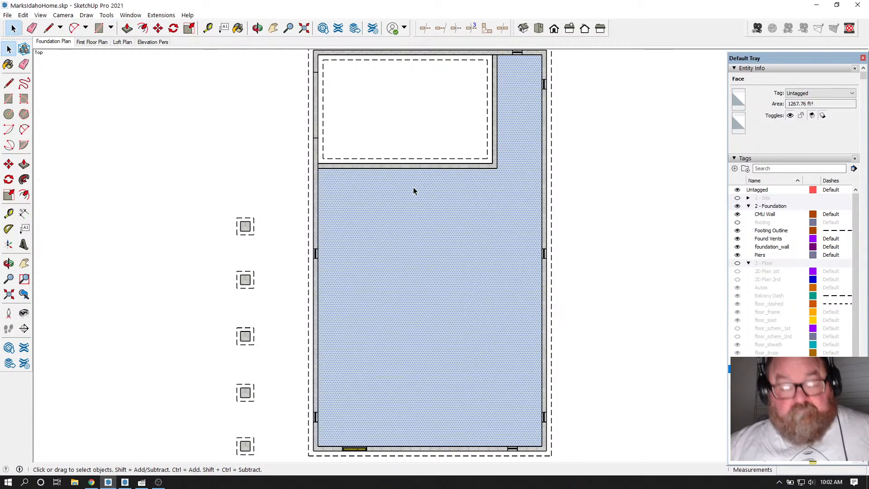
pyautogui.press('Delete')
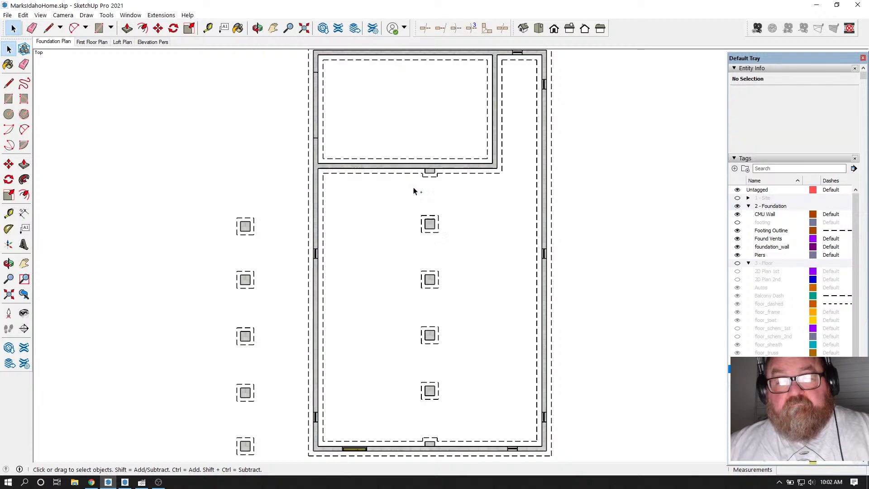
# Step: Switch the camera to perspective and inspect the foundation walls, vents and piers from several sides
pyautogui.click(258, 28)
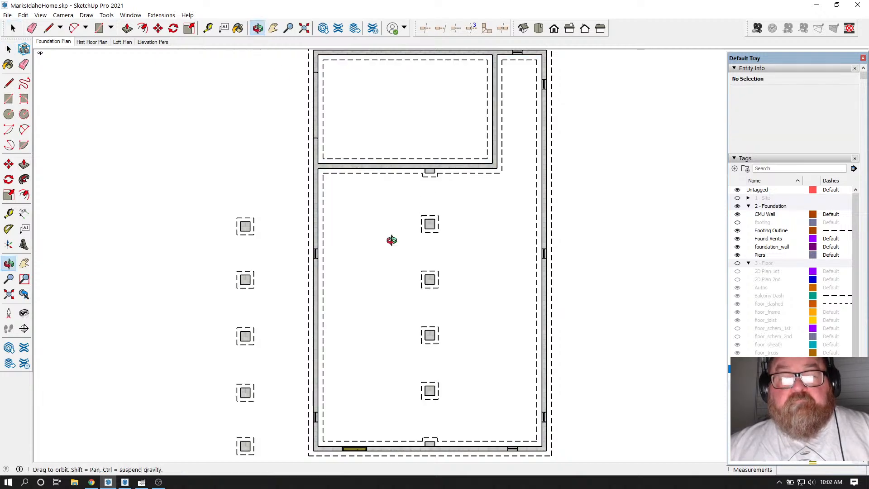
pyautogui.moveTo(390, 241); pyautogui.dragTo(560, 172)
pyautogui.moveTo(487, 258); pyautogui.dragTo(487, 143)
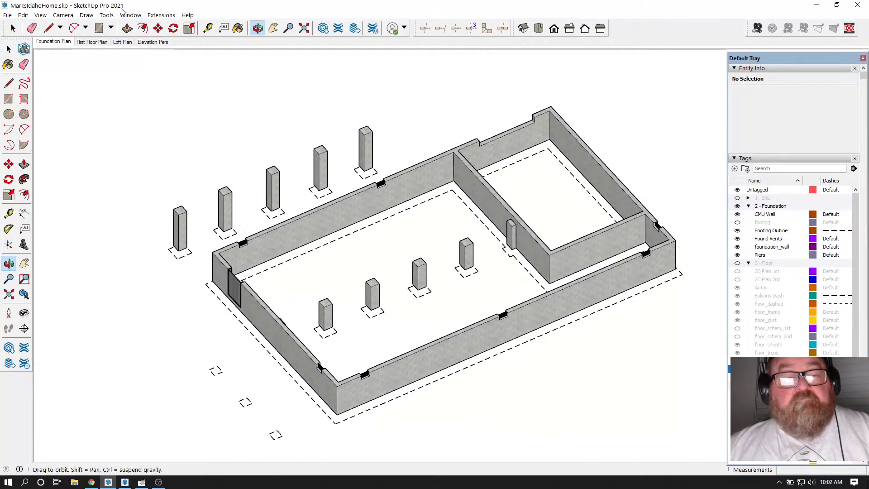
pyautogui.click(63, 15)
pyautogui.click(81, 68)
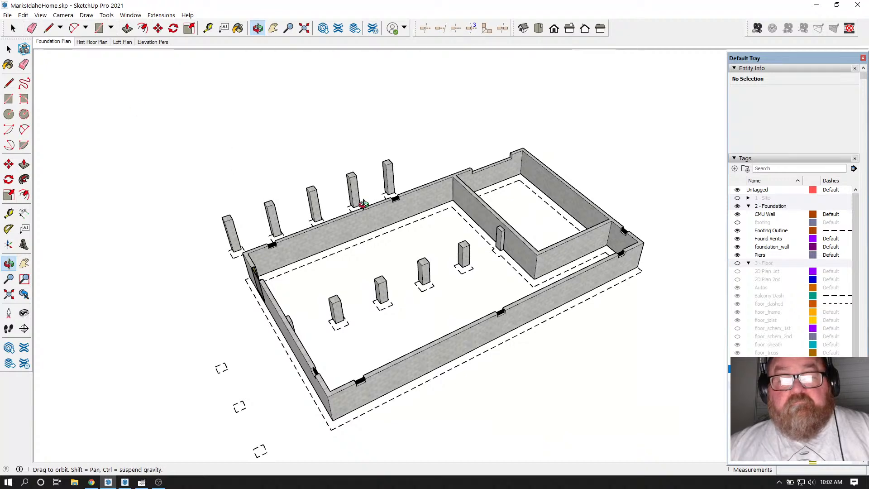
pyautogui.moveTo(462, 330); pyautogui.dragTo(419, 391)
pyautogui.scroll(-2, 357, 332)
pyautogui.scroll(2, 419, 390)
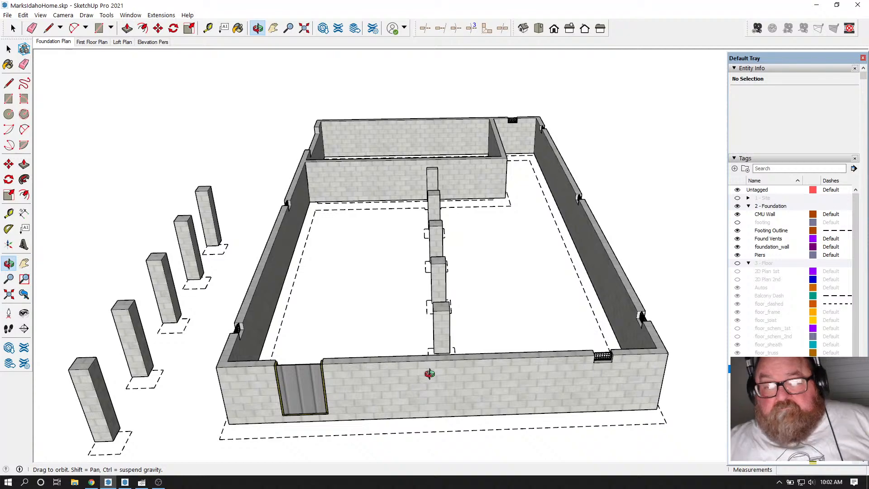
pyautogui.moveTo(441, 370); pyautogui.dragTo(432, 414)
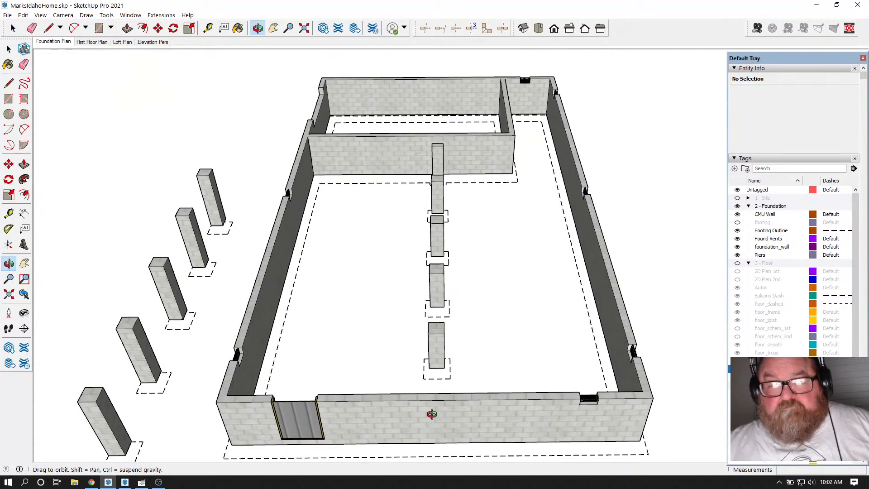
pyautogui.moveTo(432, 413); pyautogui.dragTo(424, 359)
pyautogui.scroll(5, 310, 359)
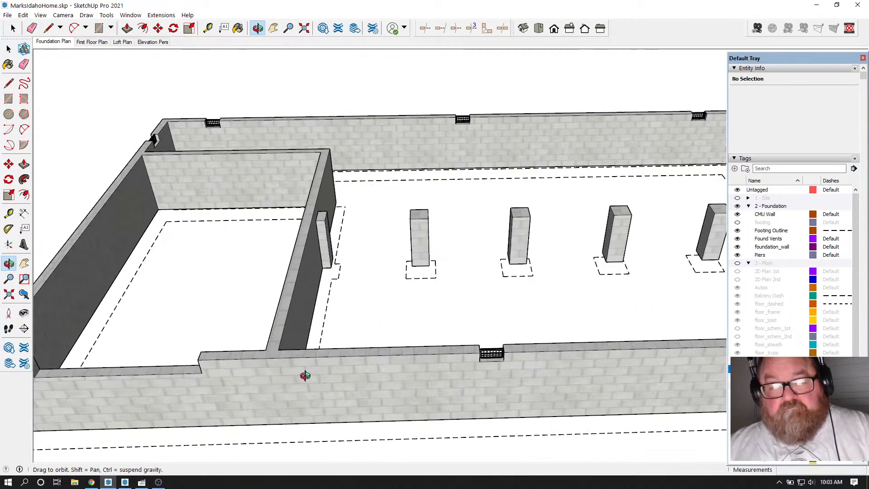
# Step: Place a guide on the long exterior wall about 16' 2 3/4" from its corner, in line with the interior cross wall, and a second guide beyond it
pyautogui.click(208, 28)
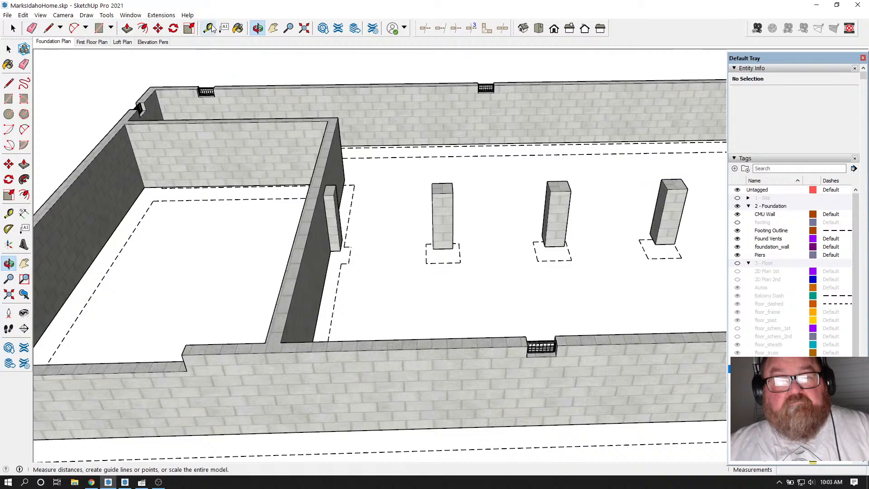
pyautogui.scroll(-3, 279, 253)
pyautogui.scroll(-2, 93, 313)
pyautogui.scroll(2, 93, 313)
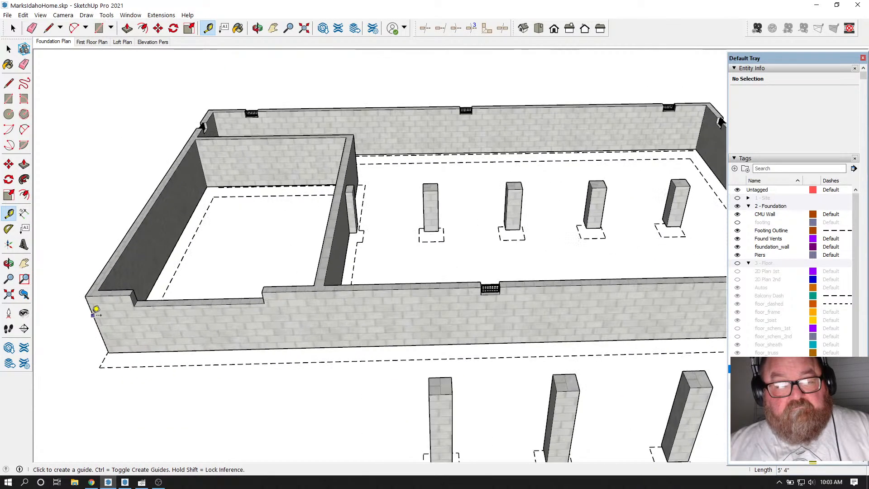
pyautogui.click(93, 315)
pyautogui.scroll(4, 291, 302)
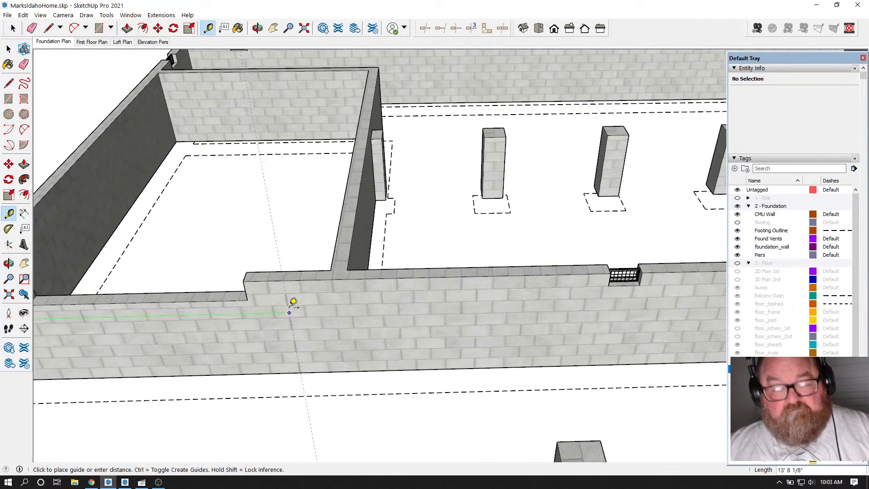
pyautogui.click(348, 260)
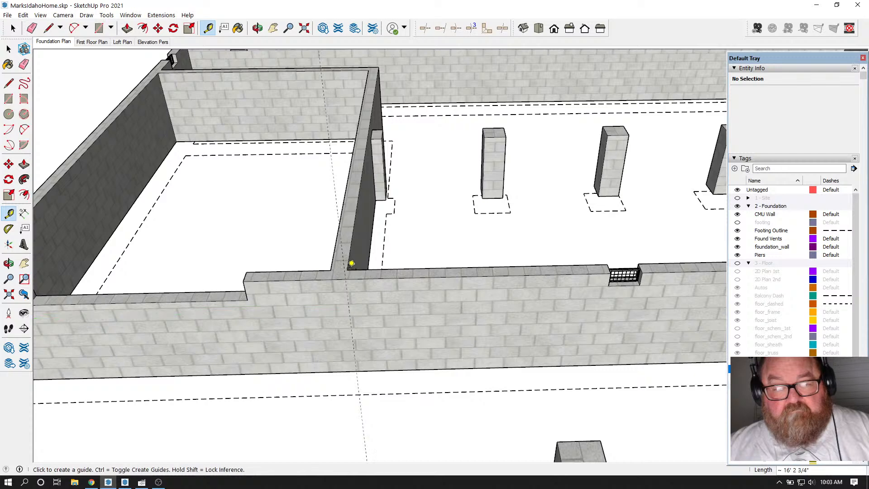
pyautogui.click(349, 309)
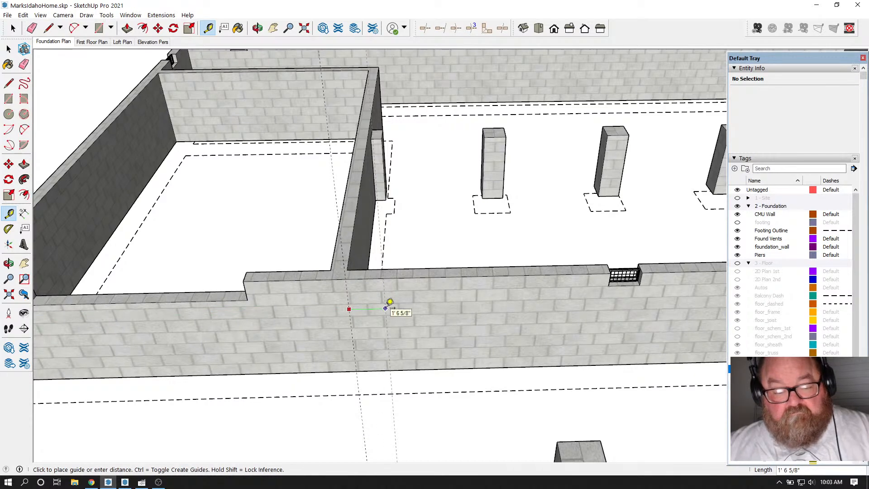
pyautogui.click(385, 308)
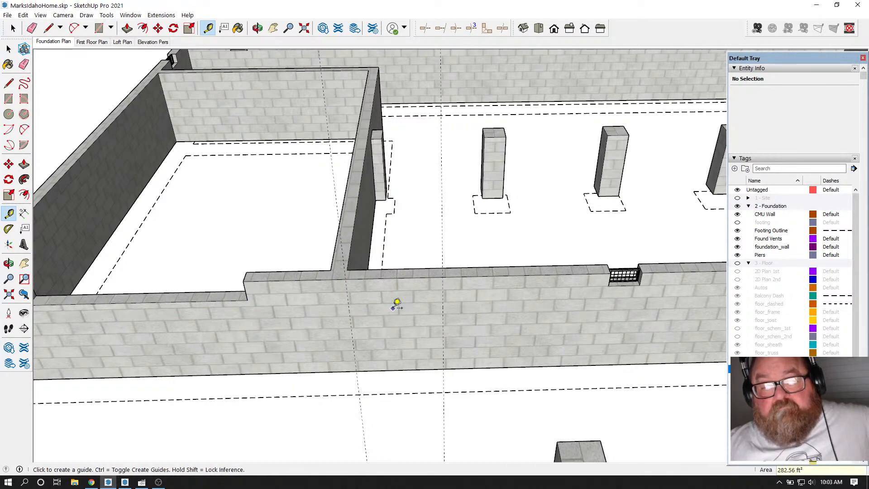
# Step: Display the 4 - Wall tag folder, examine how the stairs, doors and porch meet the long foundation wall, and hide the folder again
pyautogui.scroll(-3, 352, 313)
pyautogui.scroll(2, 412, 293)
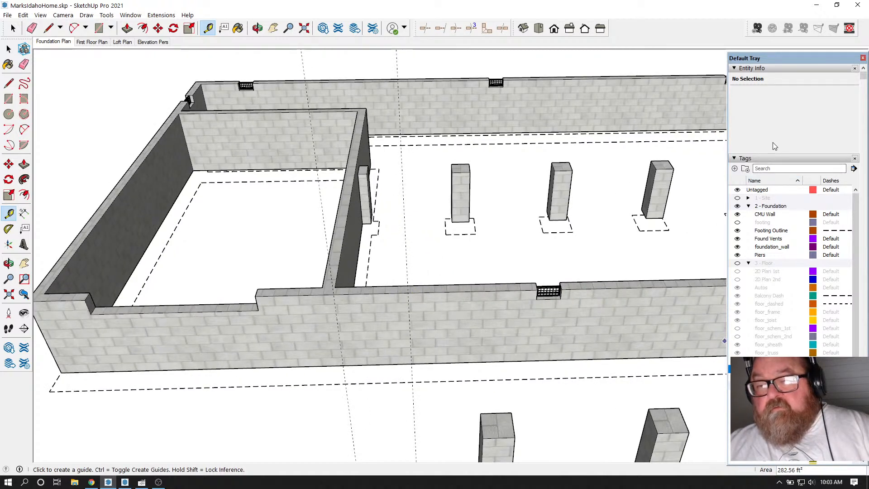
pyautogui.click(734, 159)
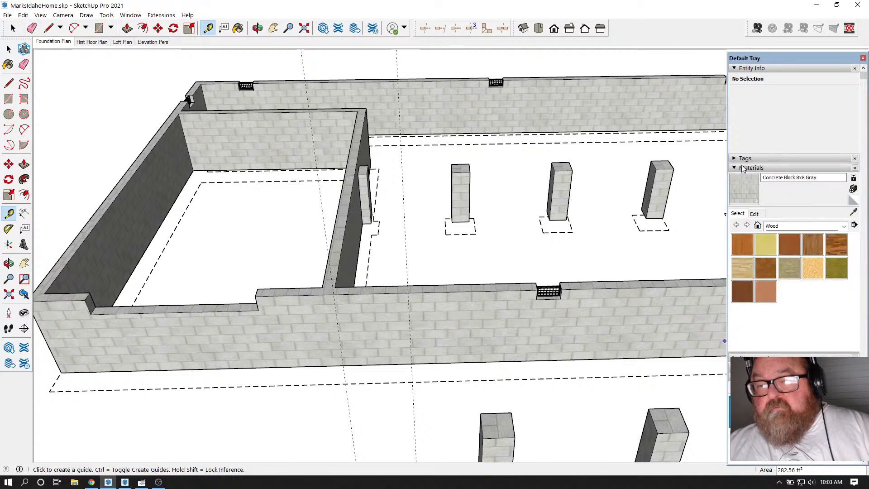
pyautogui.click(735, 169)
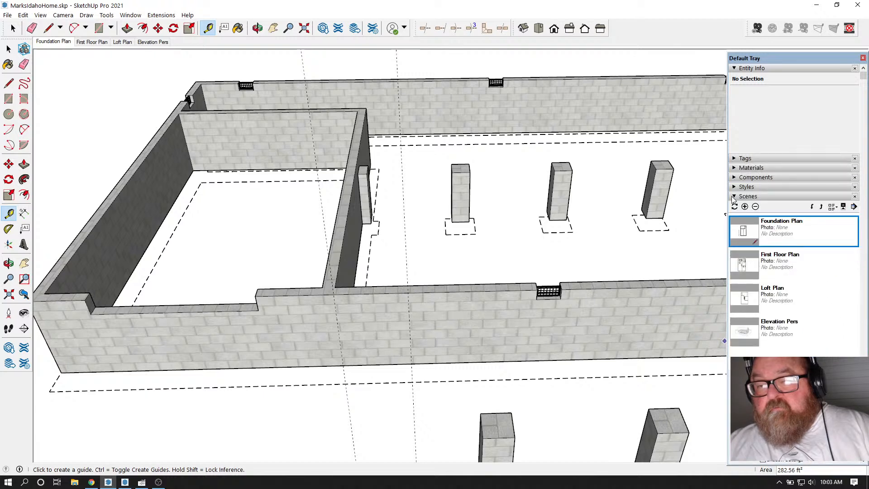
pyautogui.click(735, 159)
pyautogui.scroll(-2, 736, 269)
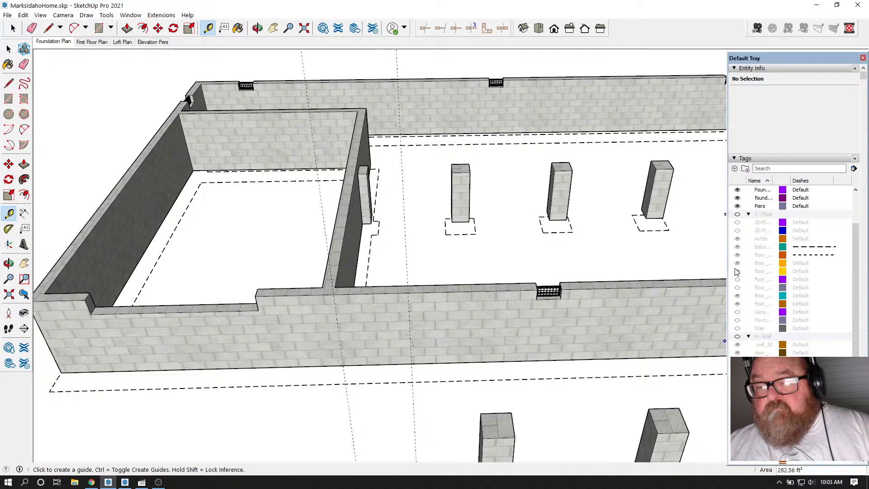
pyautogui.click(738, 337)
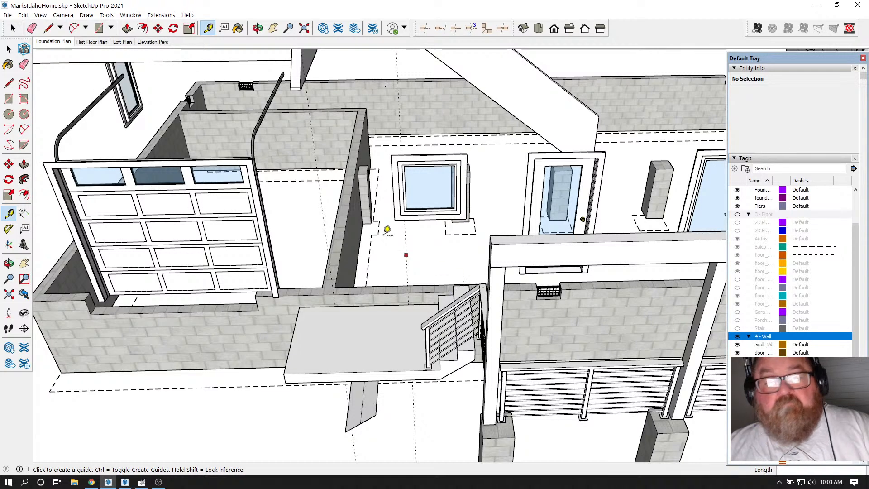
pyautogui.press('o')
pyautogui.moveTo(461, 226); pyautogui.dragTo(461, 224)
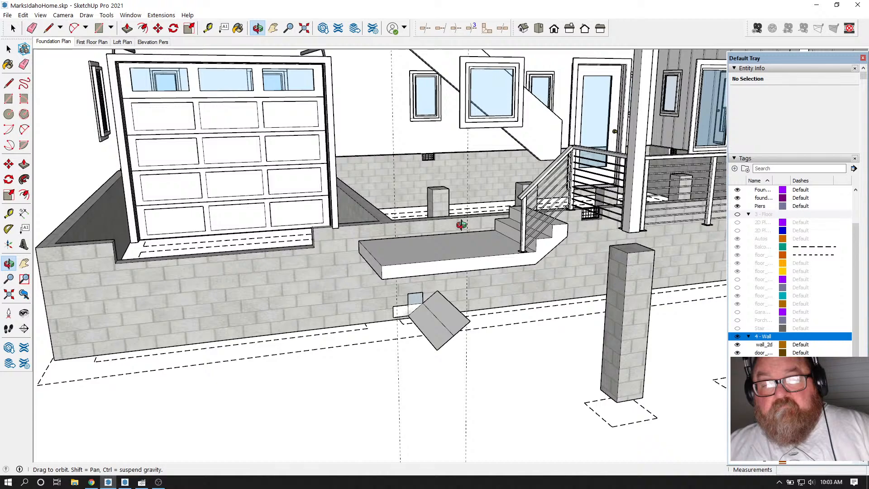
pyautogui.moveTo(462, 225); pyautogui.dragTo(384, 236)
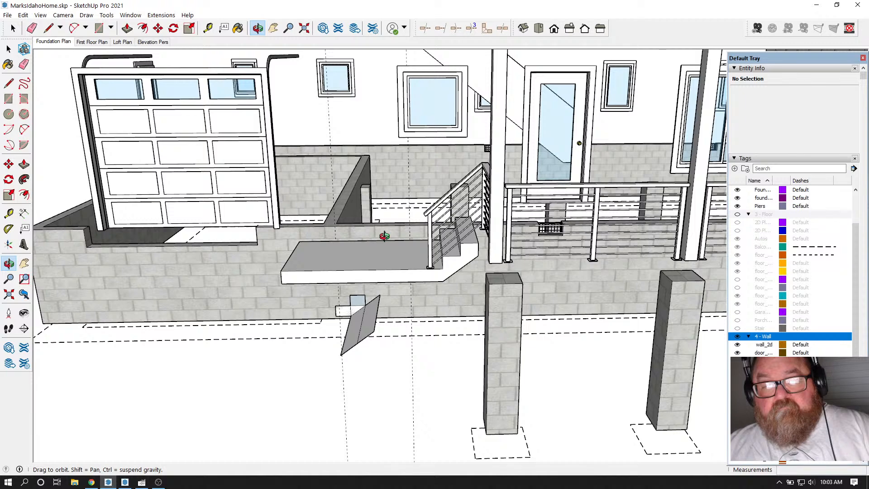
pyautogui.moveTo(384, 236); pyautogui.dragTo(391, 293)
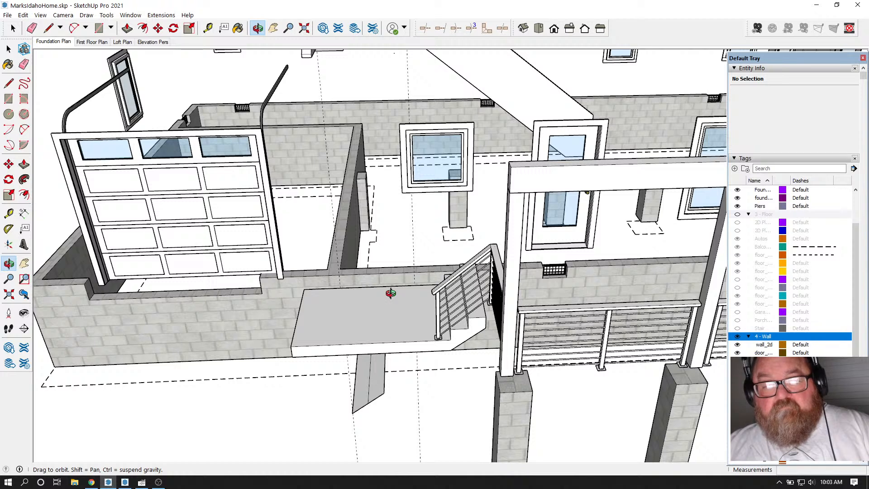
pyautogui.click(738, 336)
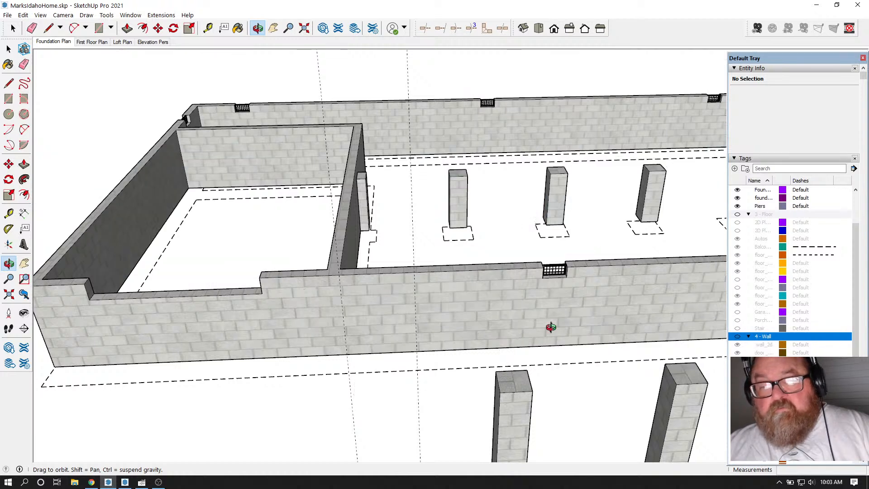
# Step: Open the foundation wall group for editing and select the vent in the long exterior wall nearest the interior cross wall
pyautogui.scroll(3, 500, 305)
pyautogui.press('space')
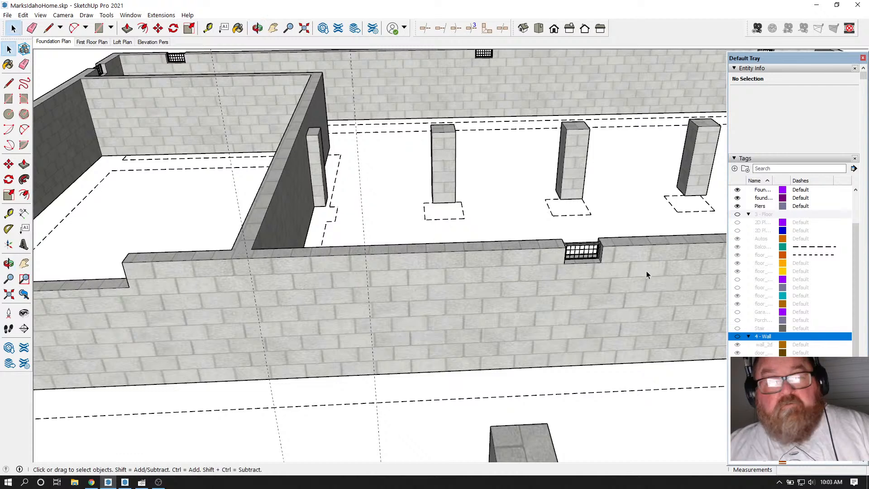
pyautogui.doubleClick(616, 274)
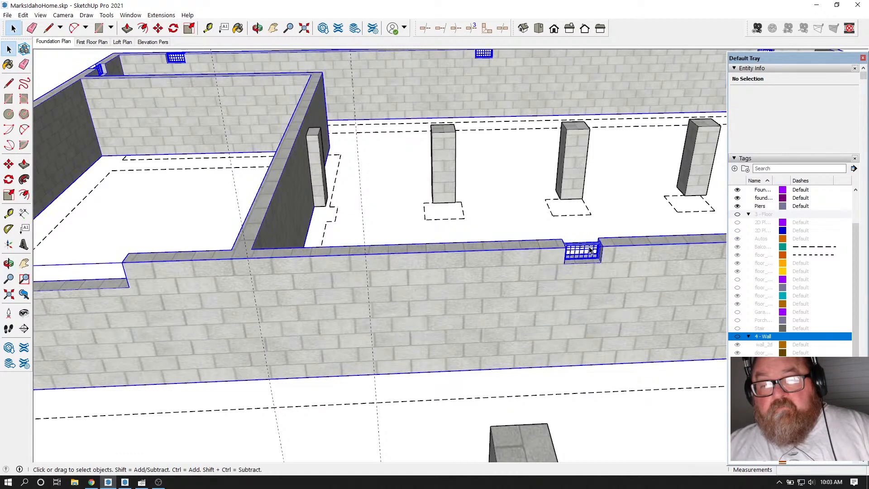
pyautogui.moveTo(625, 284); pyautogui.dragTo(629, 283)
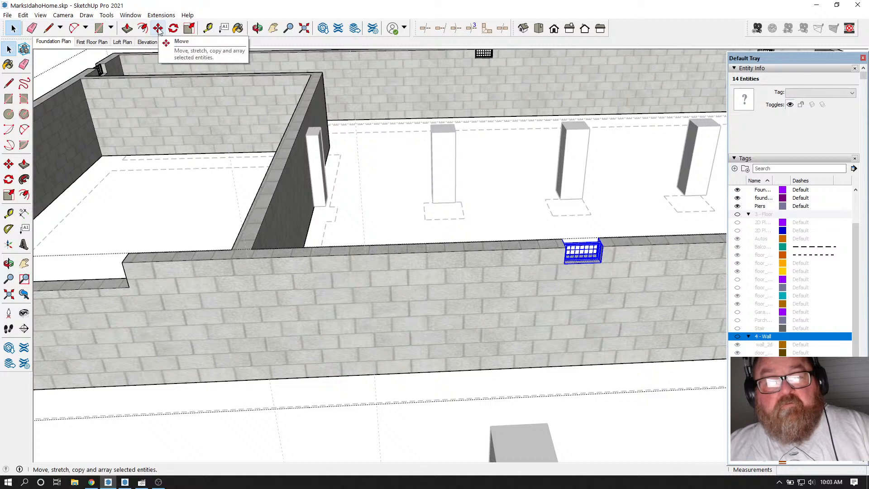
pyautogui.scroll(-3, 362, 231)
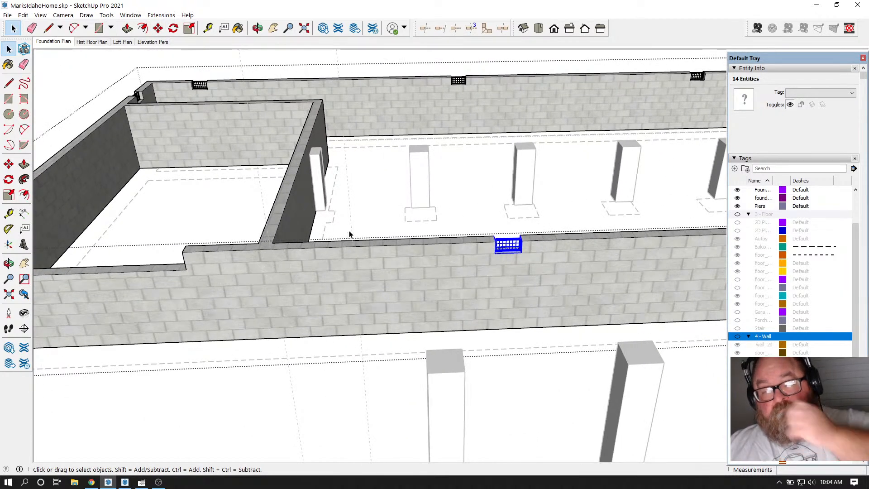
pyautogui.scroll(-4, 291, 299)
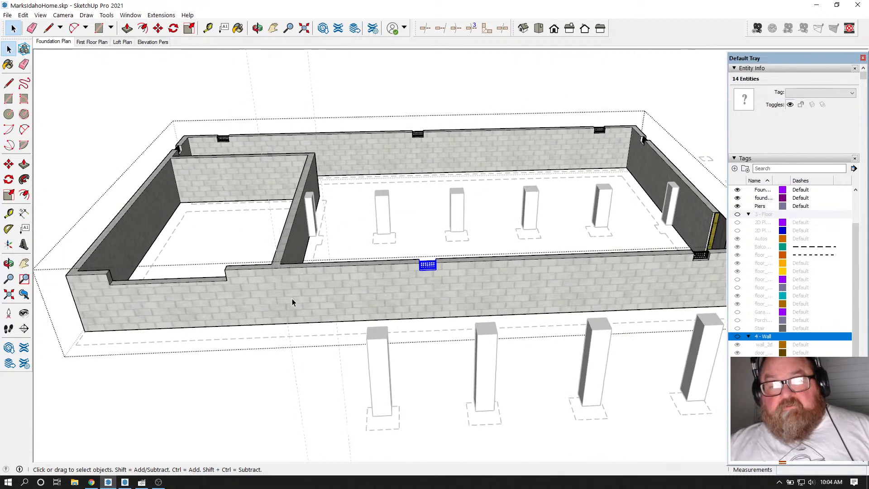
# Step: Show the 4 - Wall folder, compare the selected vent's position with the porch stairs and railing, and hide the folder
pyautogui.click(258, 28)
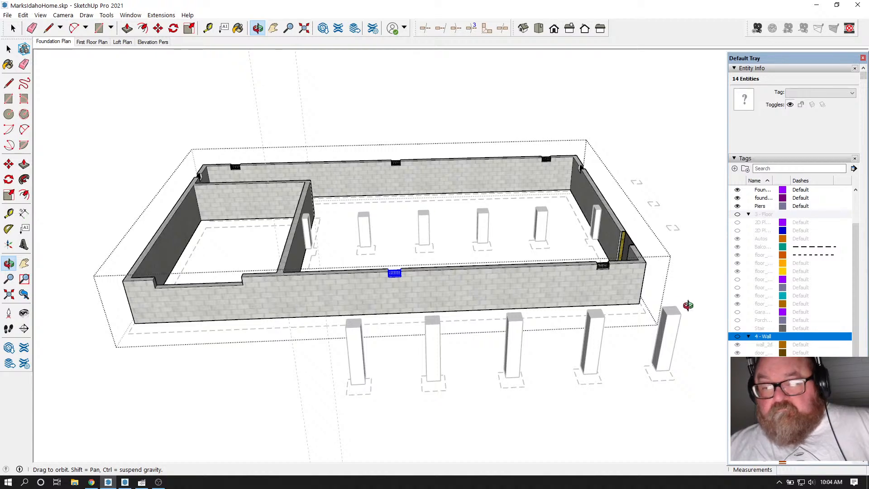
pyautogui.click(737, 337)
pyautogui.scroll(8, 365, 278)
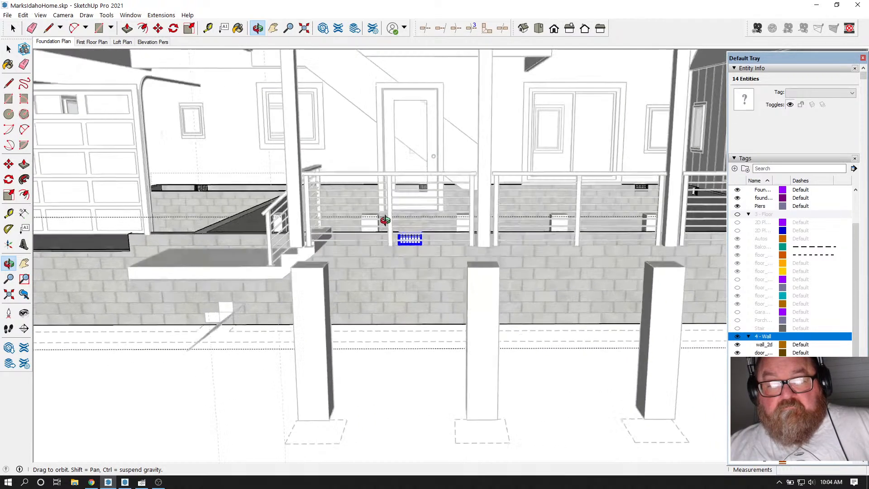
pyautogui.moveTo(385, 220); pyautogui.dragTo(353, 317)
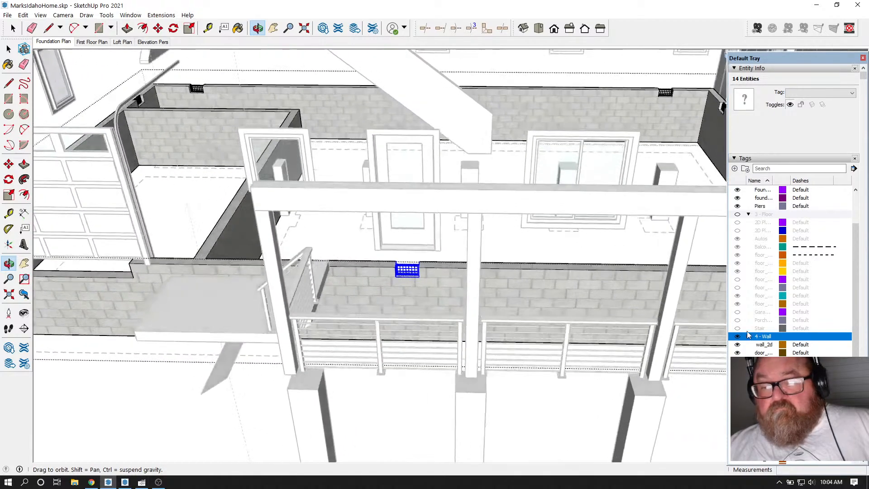
pyautogui.click(737, 336)
pyautogui.scroll(-4, 245, 310)
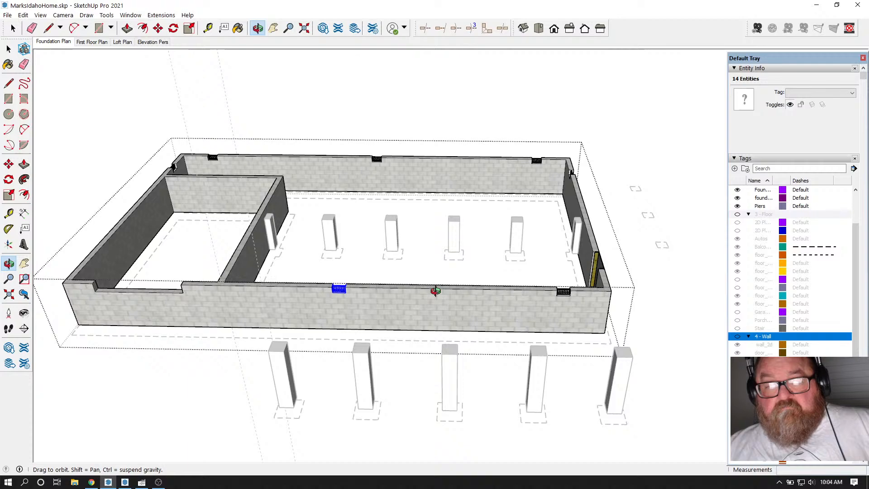
# Step: Turn on the 4 - Wall and 3 - Floor folders and the porch tag, and view the selected vent from below the porch slab
pyautogui.click(737, 336)
pyautogui.scroll(8, 287, 311)
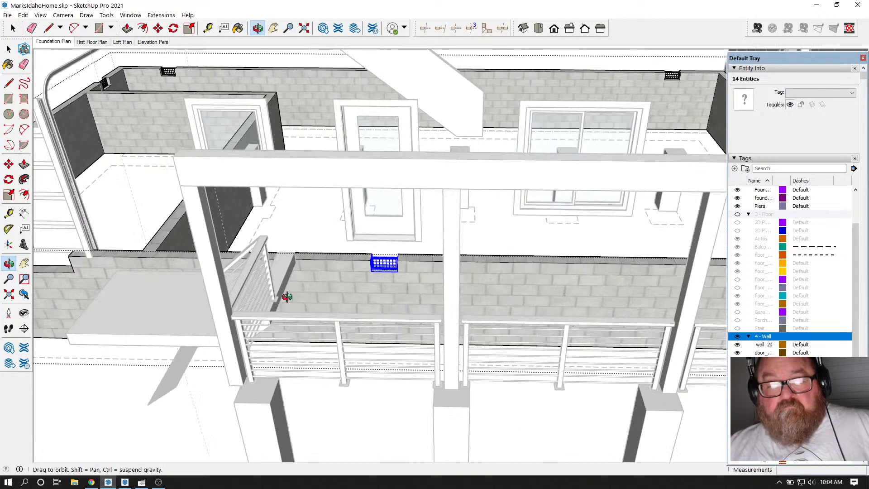
pyautogui.scroll(6, 325, 288)
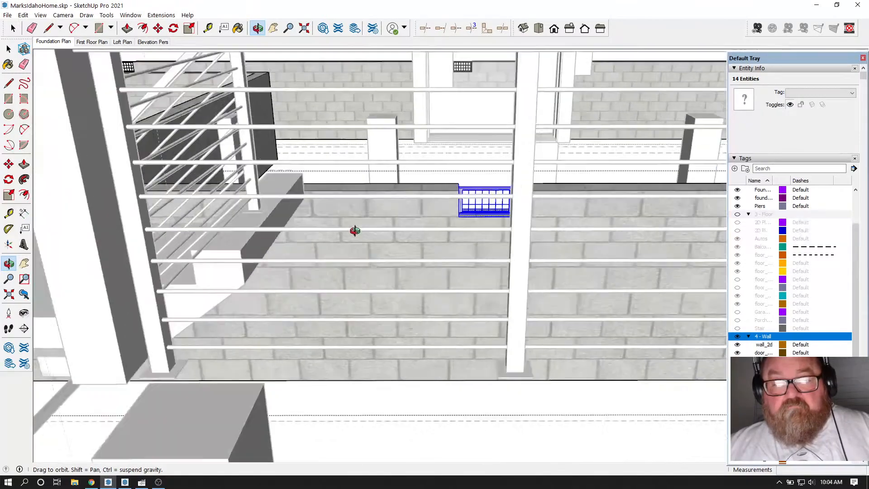
pyautogui.moveTo(355, 231); pyautogui.dragTo(382, 240)
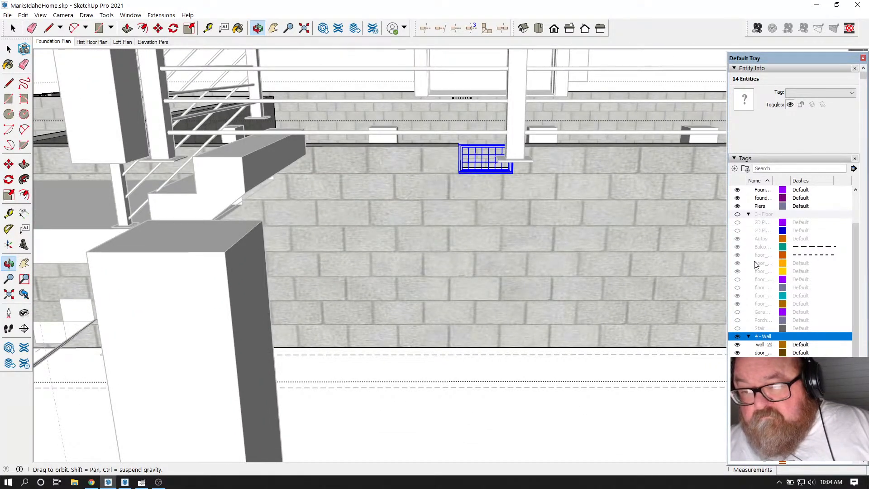
pyautogui.click(737, 214)
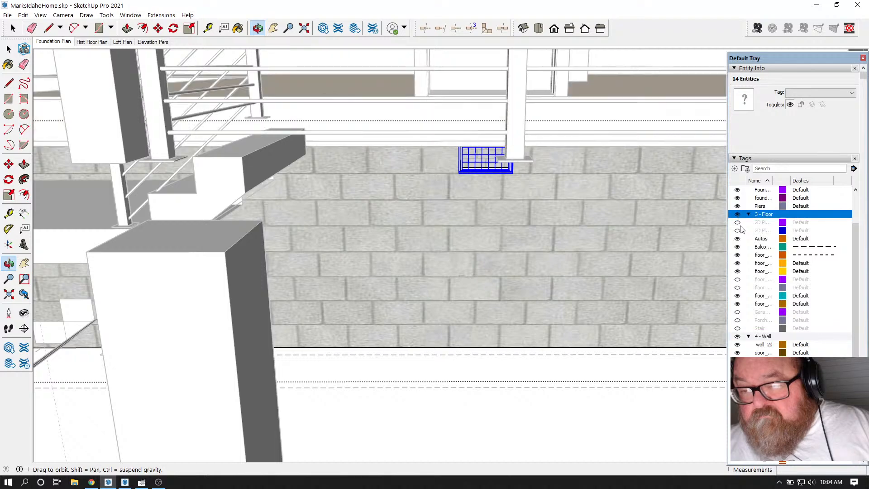
pyautogui.click(737, 320)
pyautogui.moveTo(429, 231); pyautogui.dragTo(395, 275)
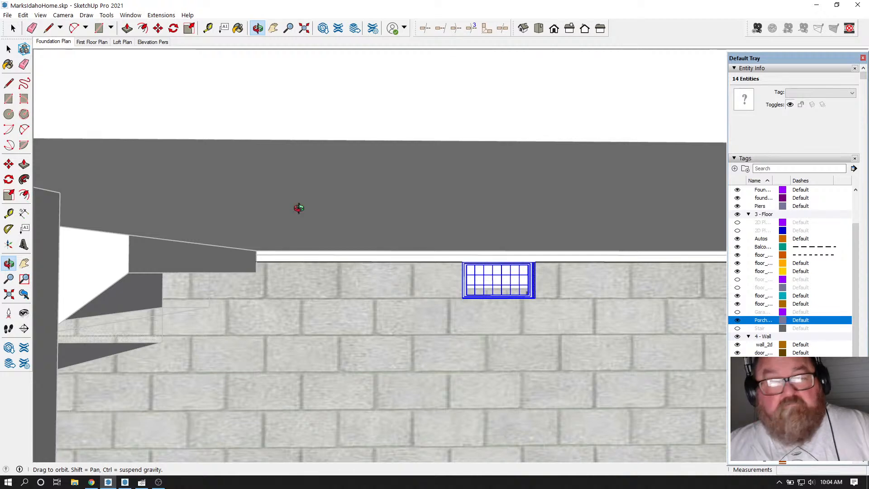
# Step: Move the selected vent about 3' 6 5/8" along the wall toward the stairs, keeping it clear of the stair edge
pyautogui.click(158, 28)
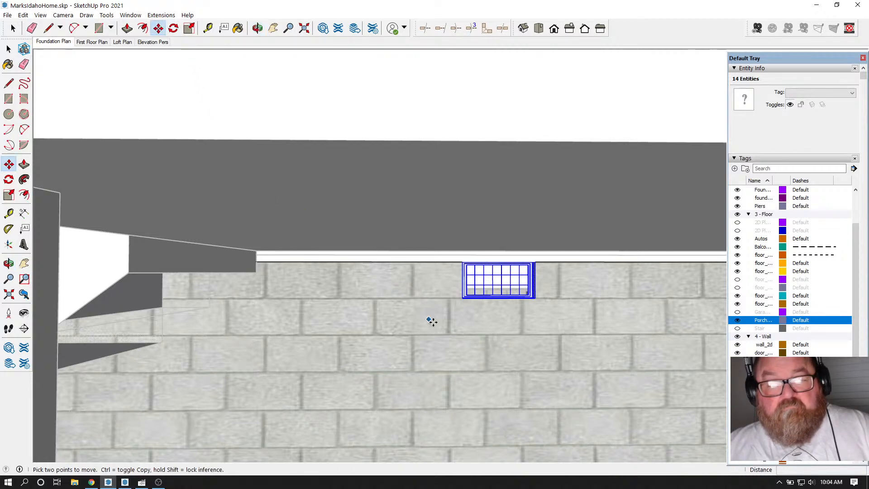
pyautogui.click(462, 298)
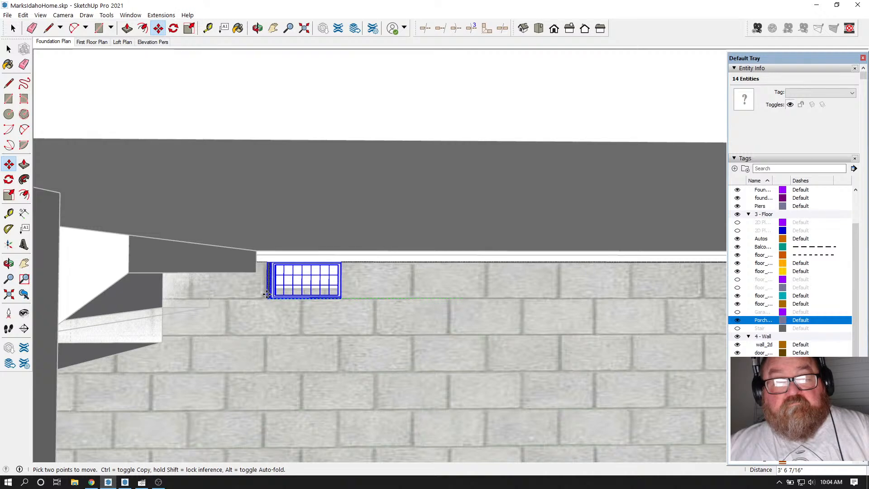
pyautogui.click(267, 294)
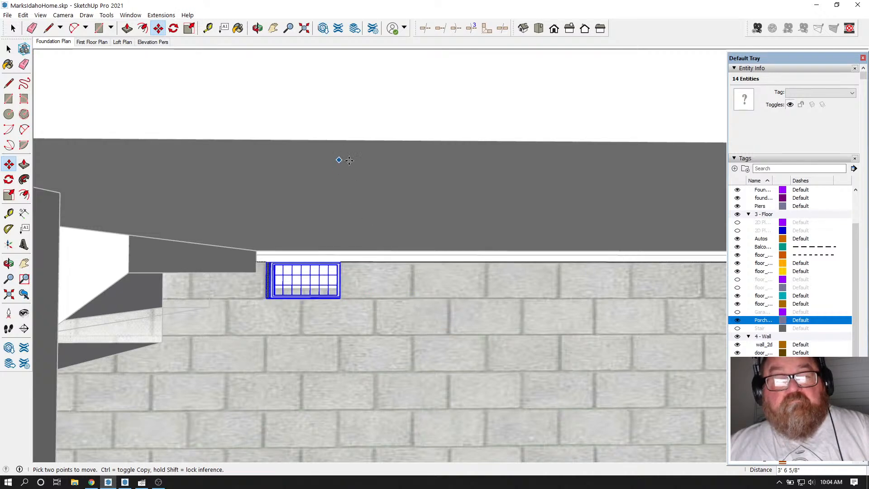
# Step: Hide the 4 - Wall and 3 - Floor tag folders so only the foundation with the moved vent is displayed
pyautogui.click(257, 28)
pyautogui.moveTo(344, 118); pyautogui.dragTo(353, 194)
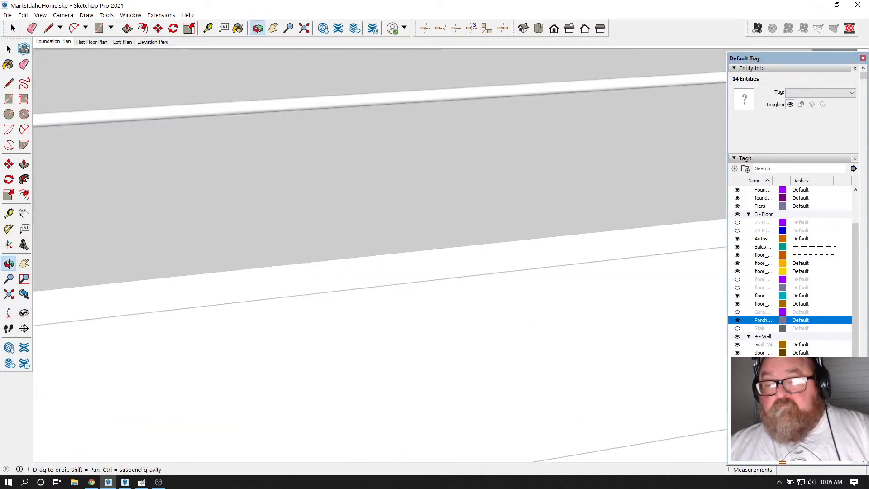
pyautogui.click(737, 337)
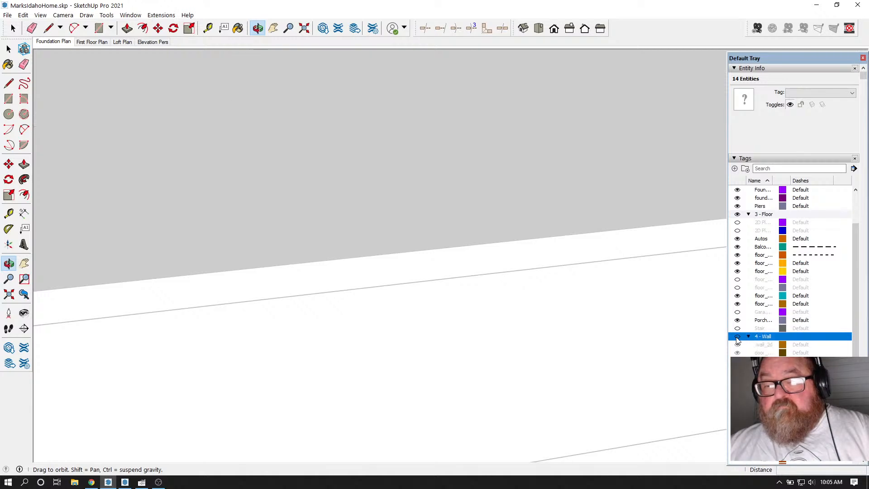
pyautogui.click(737, 214)
pyautogui.scroll(-5, 512, 333)
pyautogui.moveTo(386, 278); pyautogui.dragTo(364, 283)
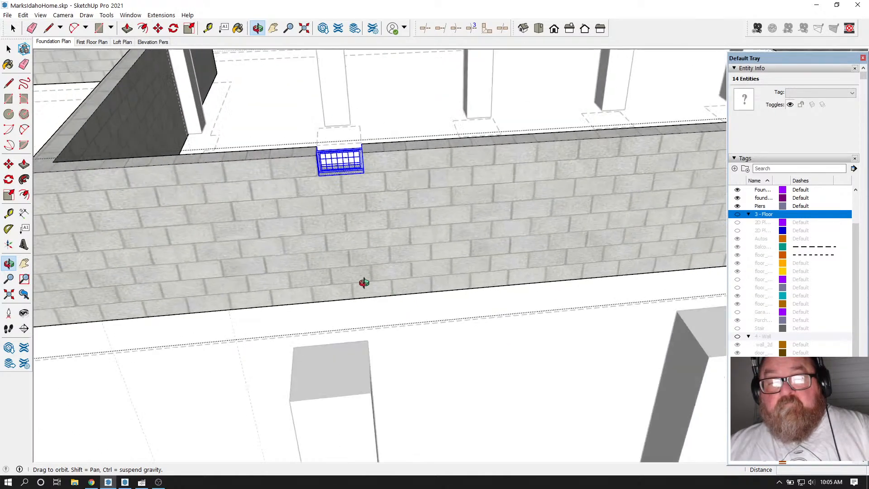
# Step: Place a guide 22' 8" along the long exterior wall from its outer corner at the walled-off room, just short of the moved vent
pyautogui.scroll(-8, 229, 297)
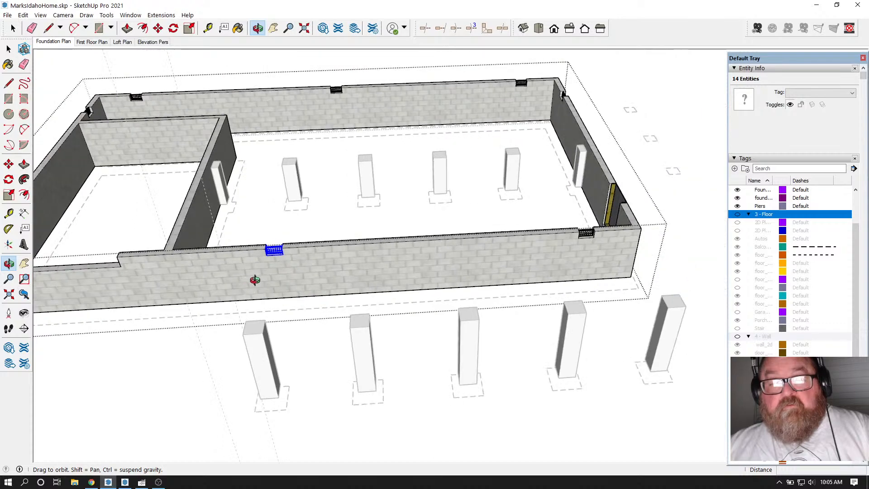
pyautogui.scroll(-2, 387, 224)
pyautogui.click(208, 28)
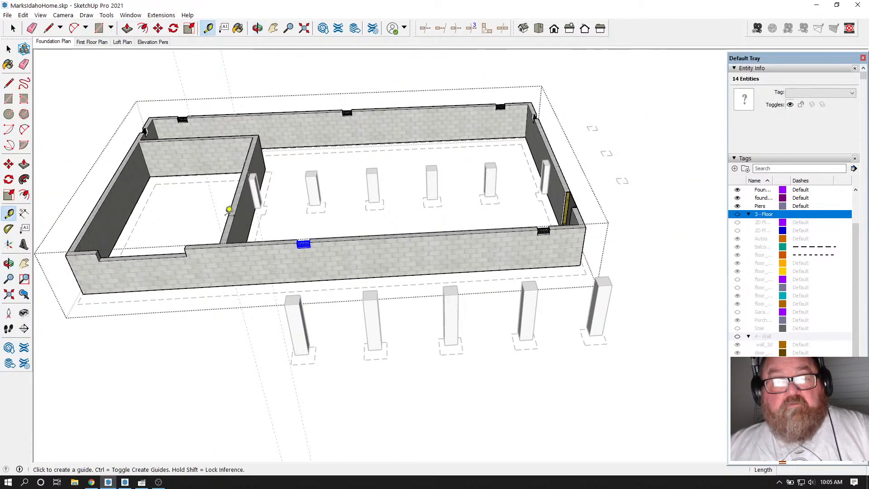
pyautogui.scroll(2, 204, 235)
pyautogui.scroll(-1, 156, 272)
pyautogui.click(91, 293)
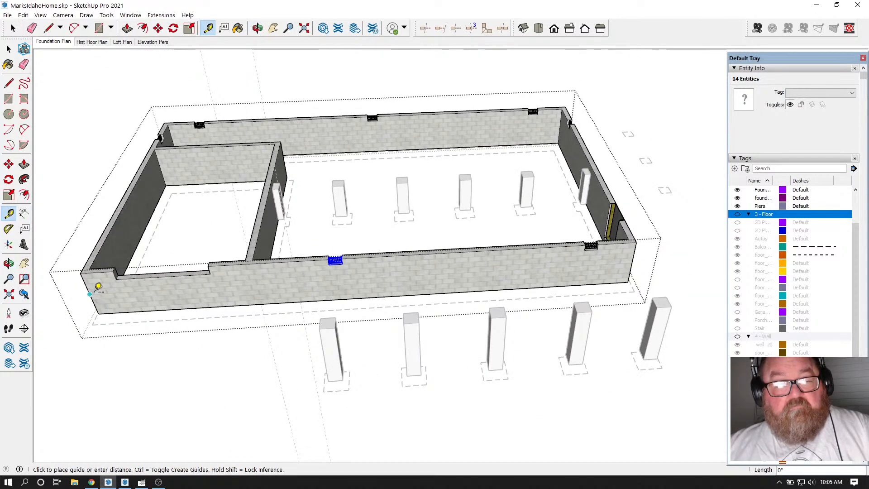
pyautogui.scroll(5, 297, 270)
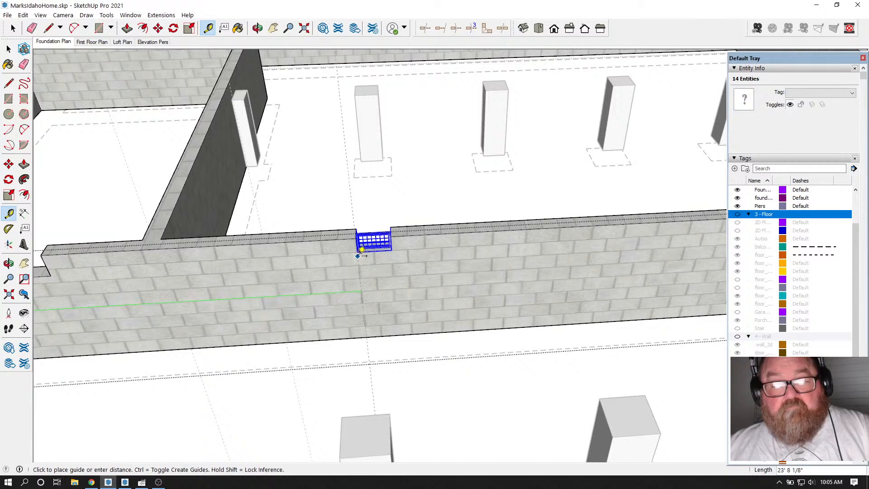
pyautogui.scroll(3, 360, 269)
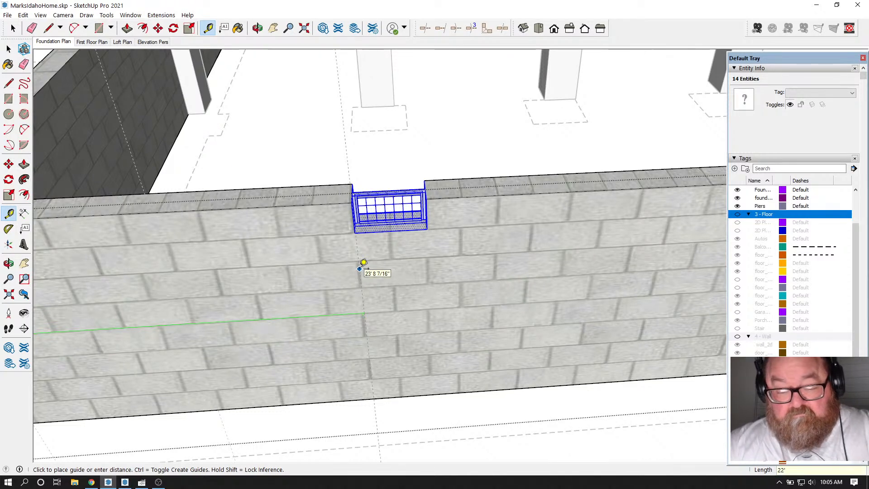
pyautogui.write('8')
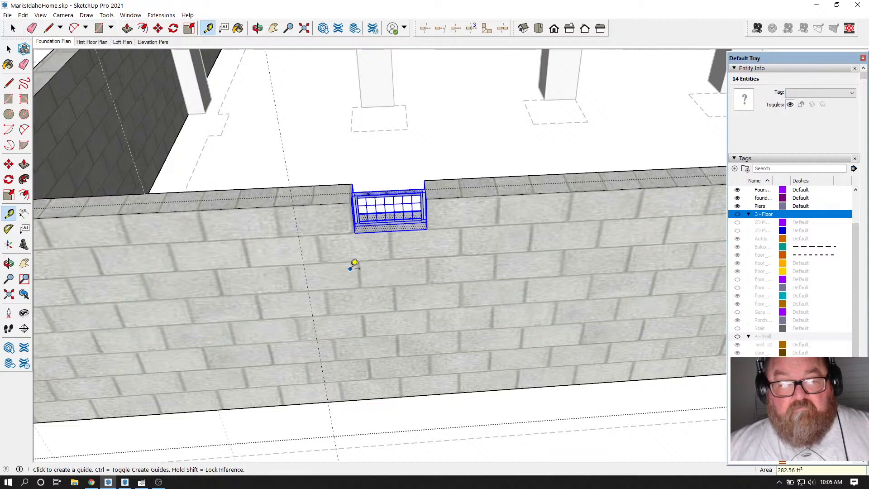
pyautogui.scroll(-2, 395, 291)
pyautogui.scroll(-3, 398, 291)
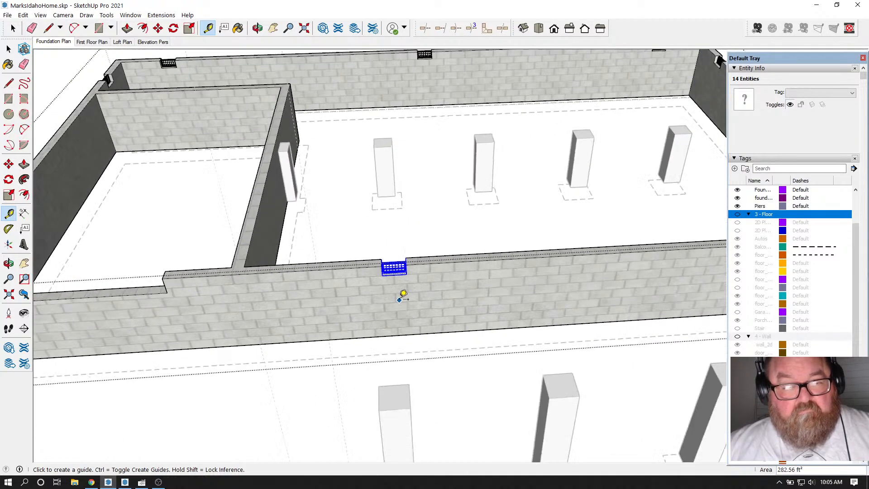
pyautogui.click(40, 341)
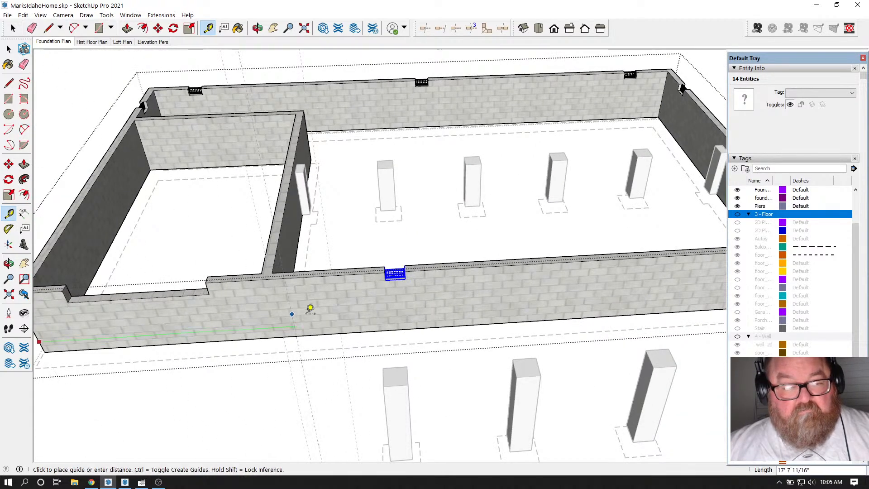
pyautogui.scroll(2, 340, 303)
pyautogui.scroll(-3, 430, 301)
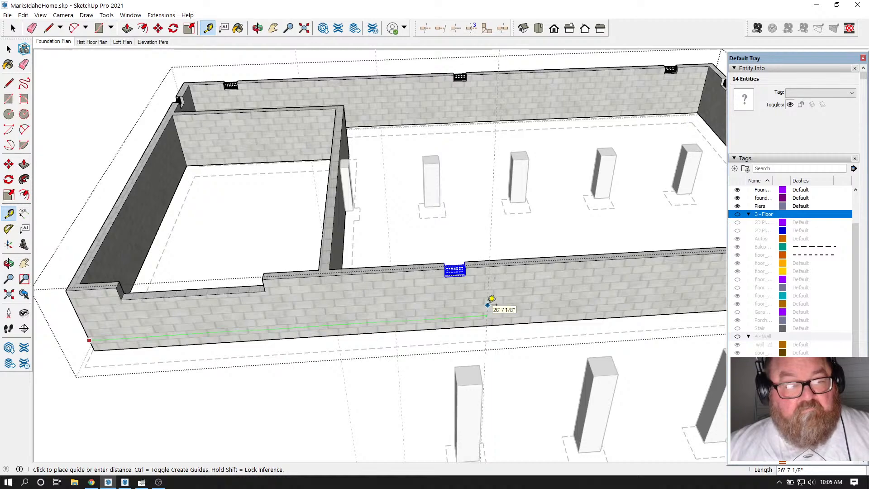
pyautogui.scroll(3, 95, 315)
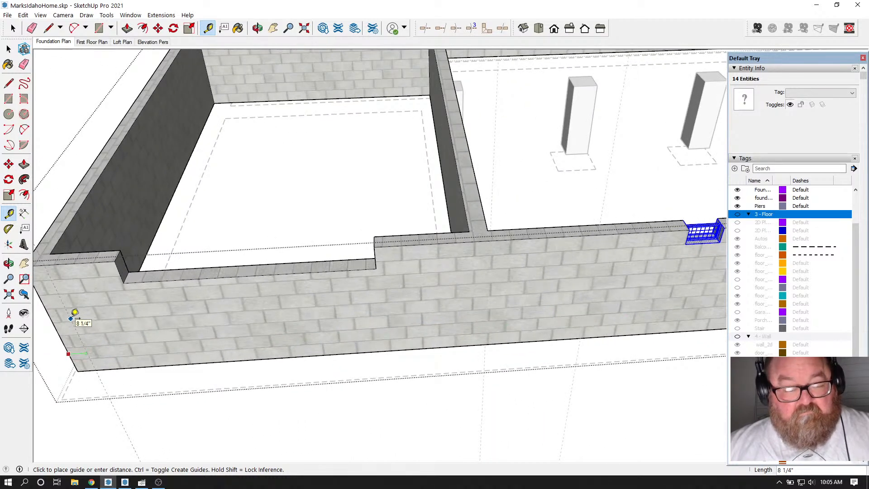
pyautogui.click(75, 313)
# Step: Place a guide 30' along the long exterior wall, measured from its far outer corner back to the selected vent
pyautogui.scroll(-5, 75, 312)
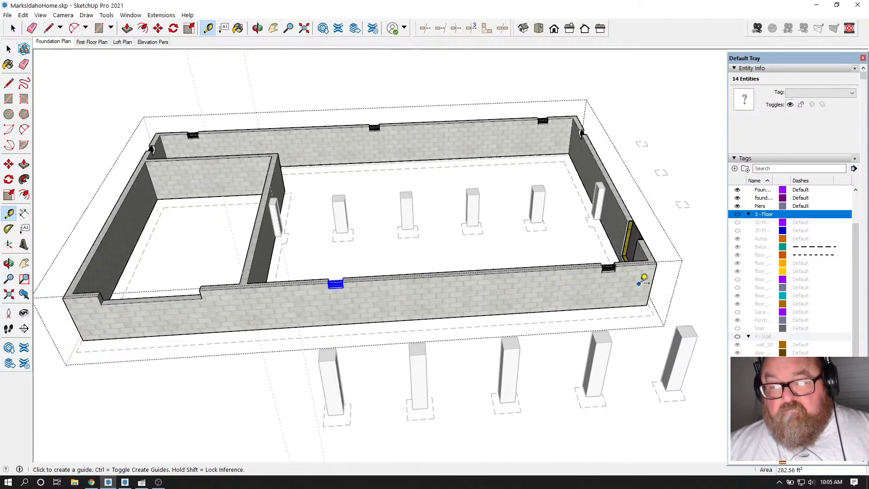
pyautogui.click(659, 282)
pyautogui.scroll(5, 323, 299)
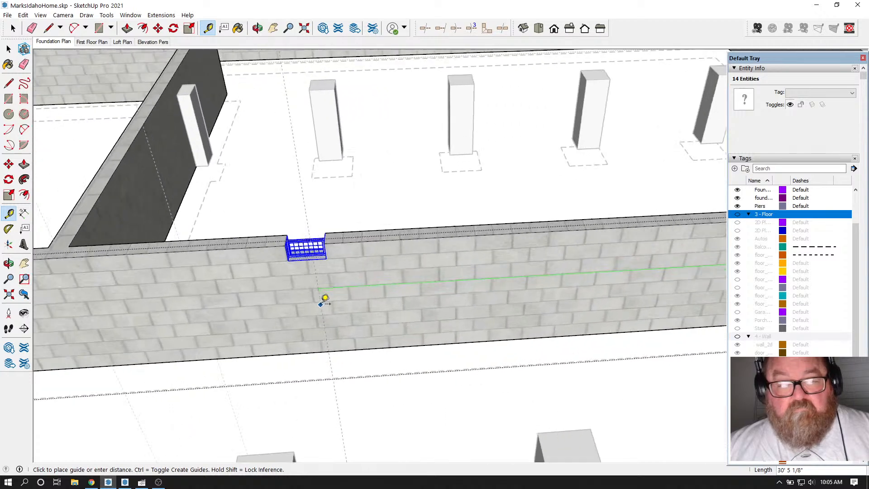
pyautogui.scroll(2, 324, 298)
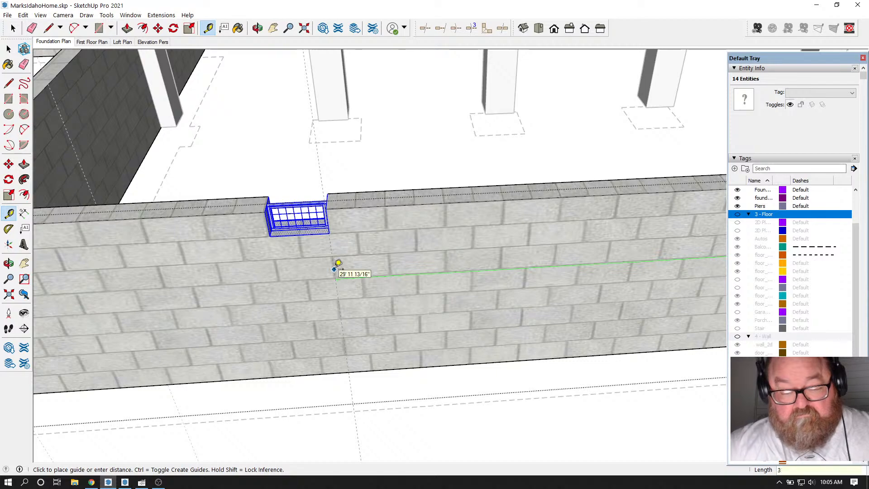
pyautogui.press('Return')
# Step: Move the selected vent about 5/16" along the wall so its lower corner meets the 30' guide
pyautogui.scroll(4, 258, 219)
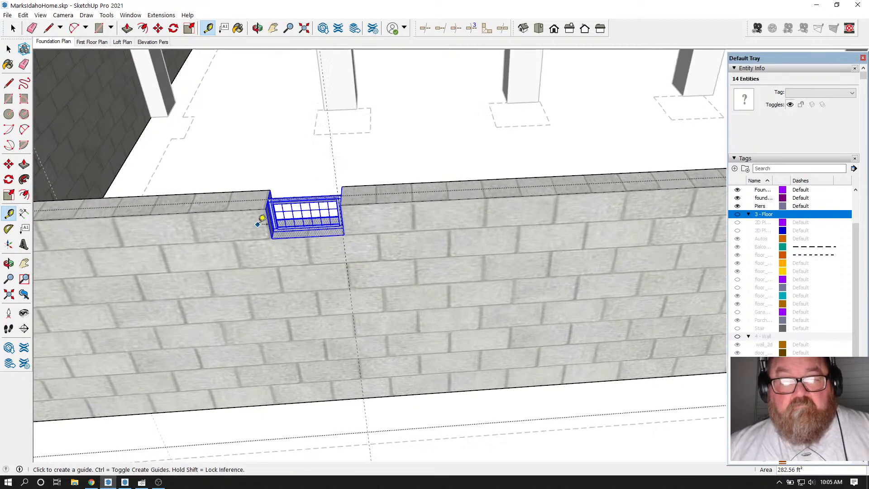
pyautogui.press('m')
pyautogui.scroll(3, 387, 240)
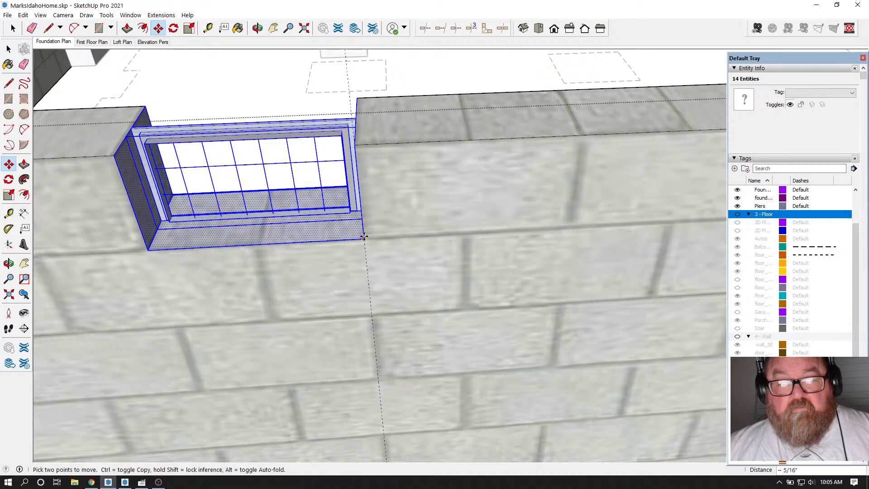
pyautogui.scroll(-4, 294, 287)
pyautogui.scroll(-8, 140, 289)
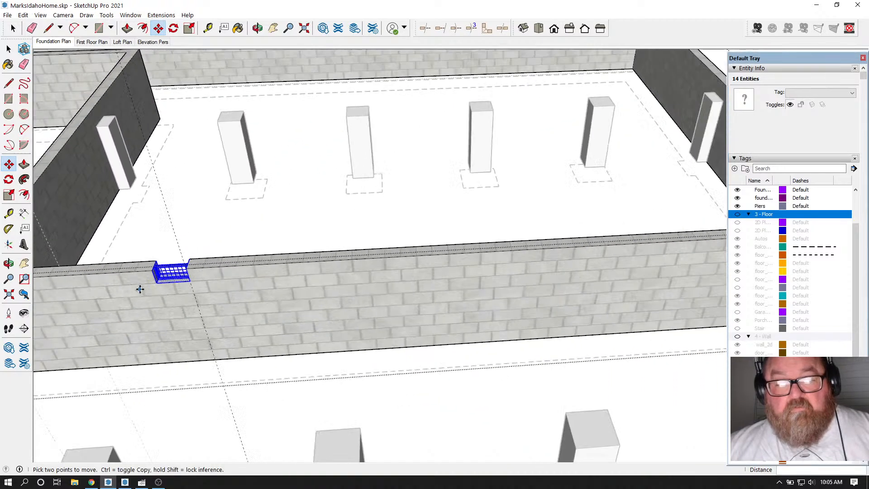
# Step: Place a guide 5' 4" from the wall's far outer corner at the end vent's edge, and another 12' 4" from it toward the selected vent
pyautogui.scroll(3, 287, 295)
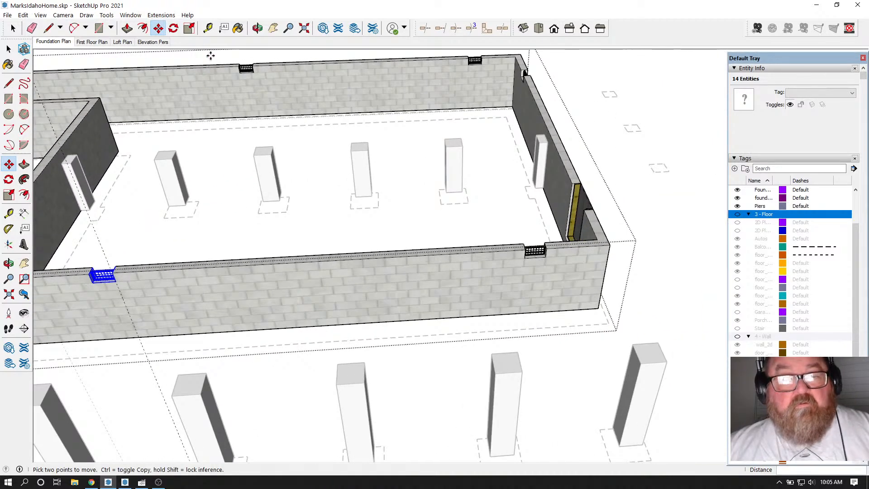
pyautogui.click(208, 29)
pyautogui.click(607, 258)
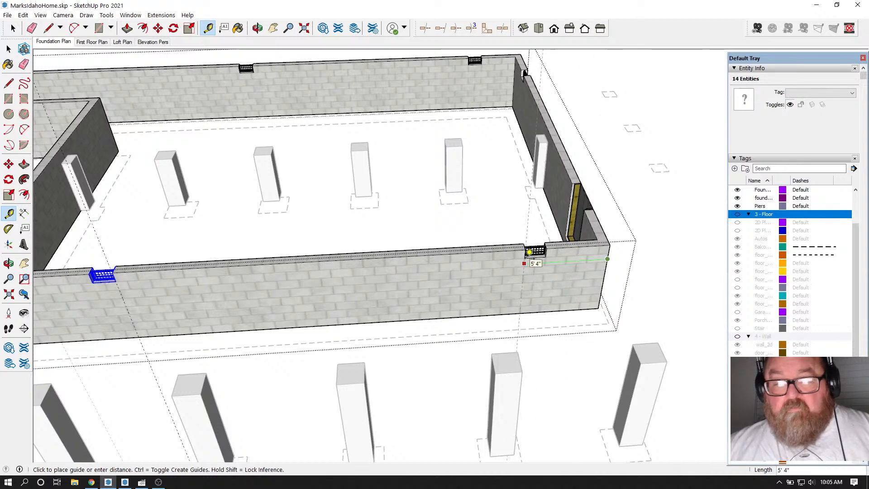
pyautogui.click(528, 252)
pyautogui.click(518, 322)
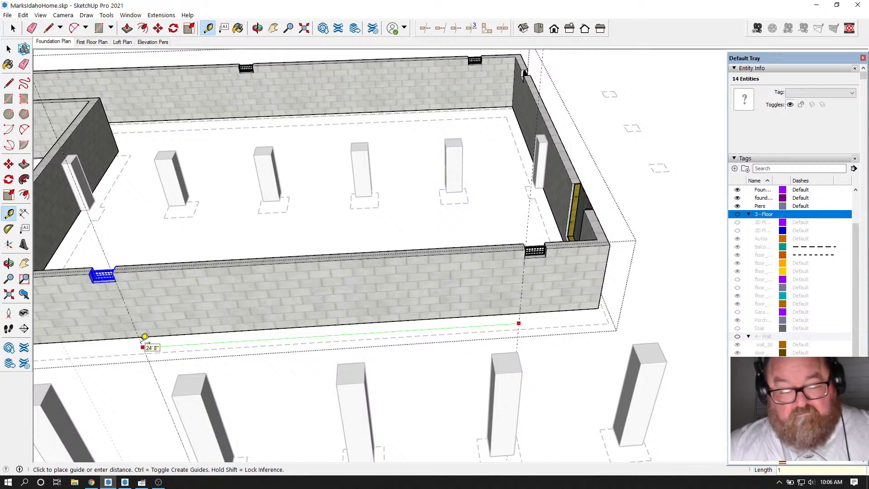
pyautogui.press('Return')
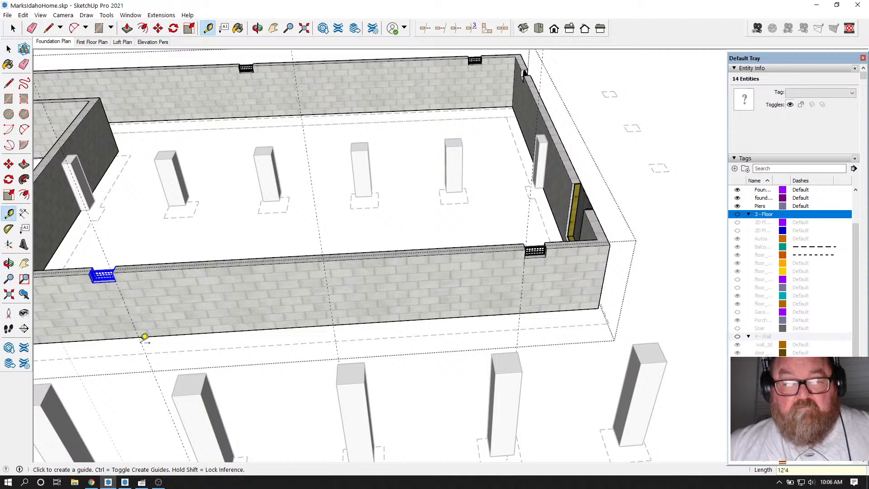
# Step: Copy the selected vent from its lower corner 13' 4" along the same exterior wall toward the end vent
pyautogui.click(12, 28)
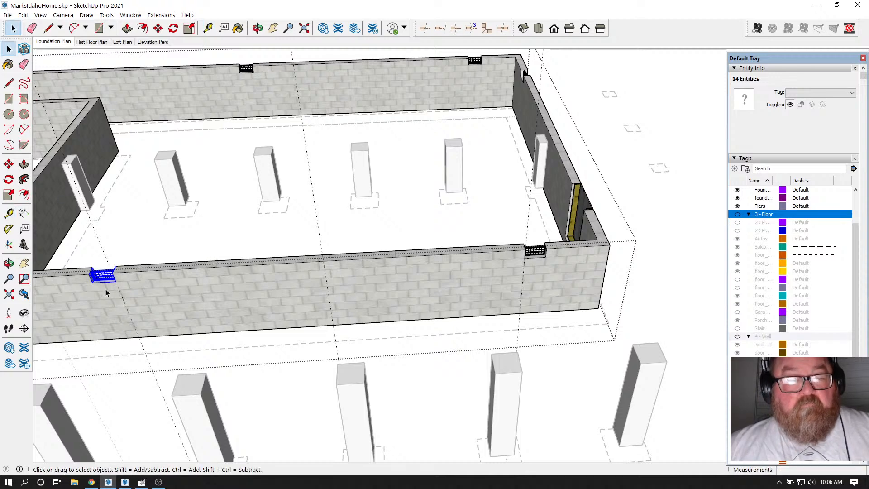
pyautogui.press('m')
pyautogui.scroll(3, 64, 359)
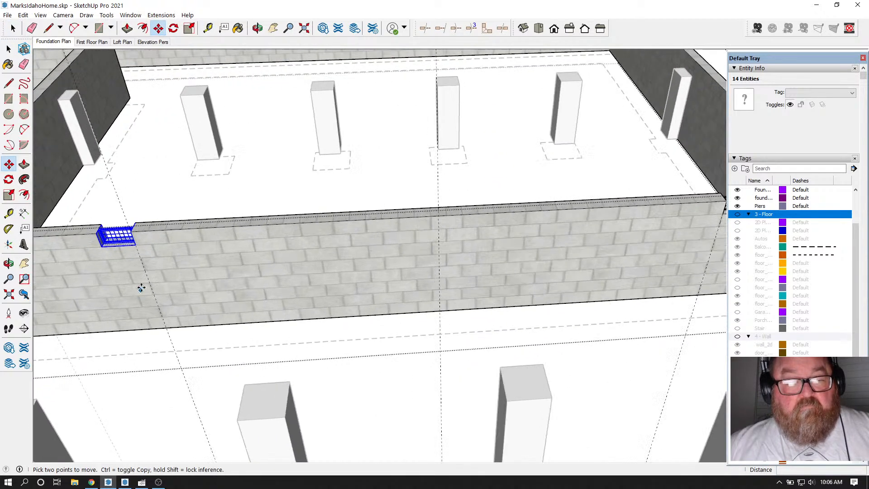
pyautogui.click(137, 248)
pyautogui.press('ctrl')
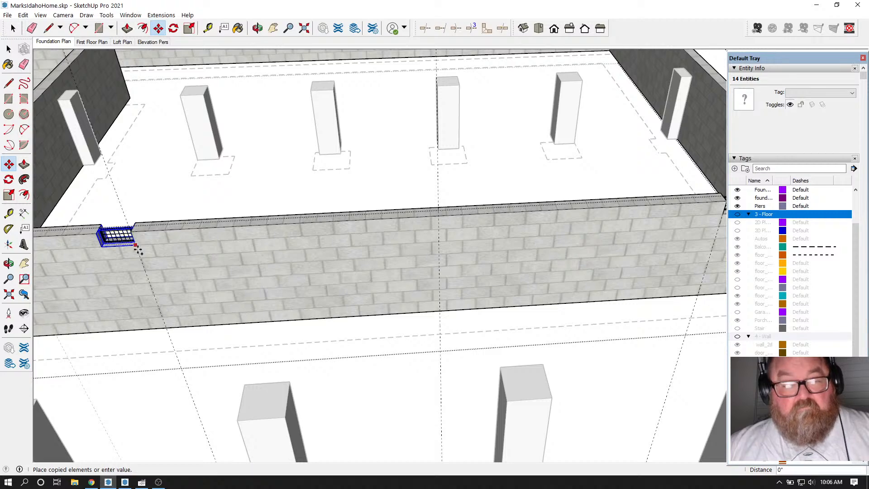
pyautogui.scroll(-5, 135, 244)
pyautogui.scroll(6, 270, 236)
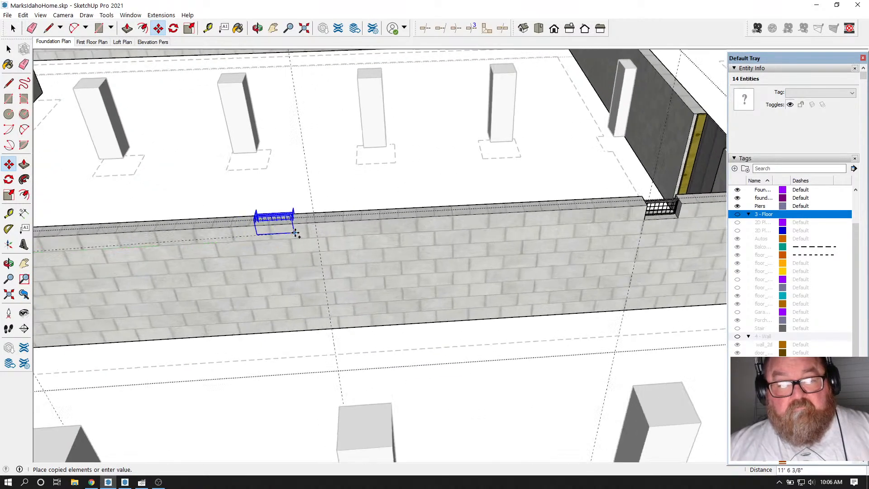
pyautogui.scroll(3, 306, 240)
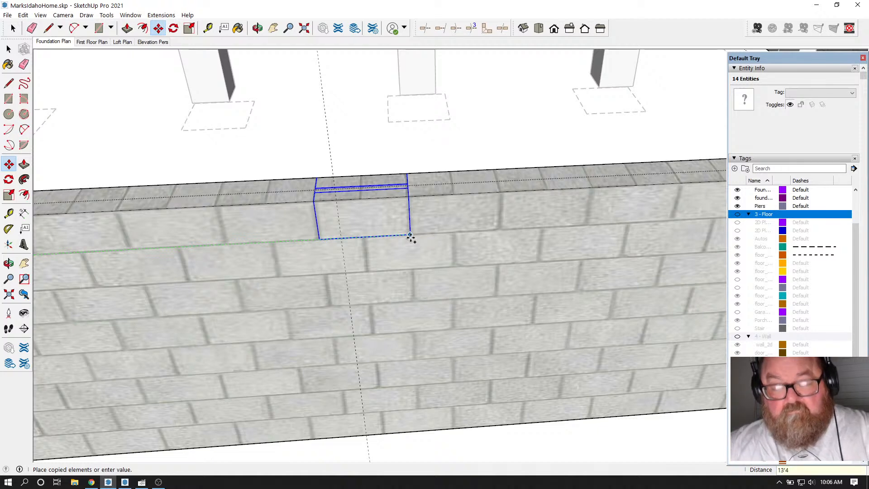
pyautogui.press('Return')
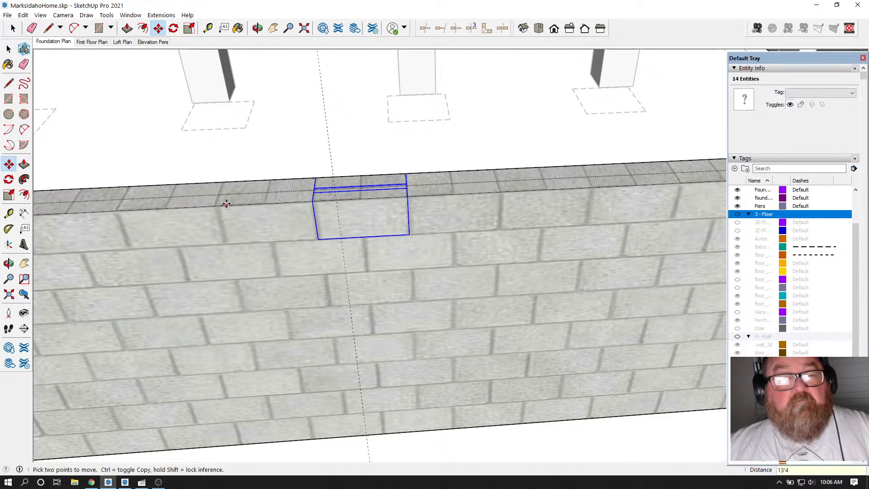
# Step: Push the copied vent's wall face in 7 5/8" to cut its opening through the block wall
pyautogui.click(127, 28)
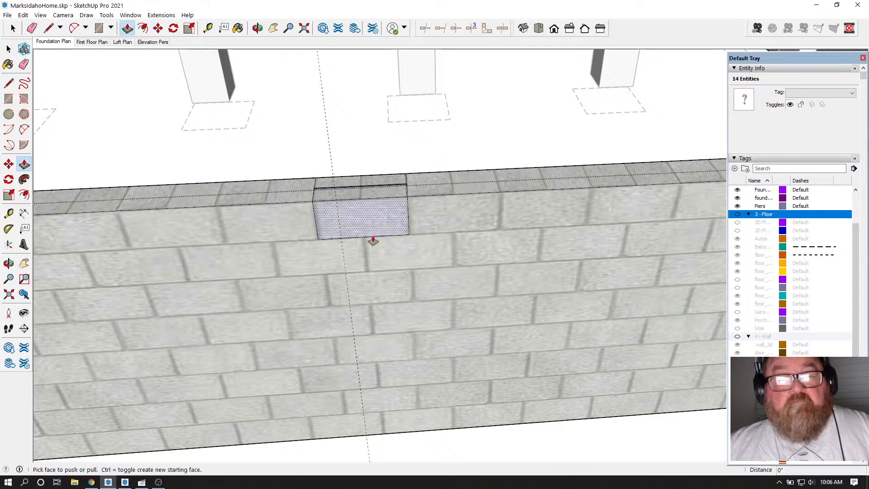
pyautogui.click(373, 217)
pyautogui.click(320, 265)
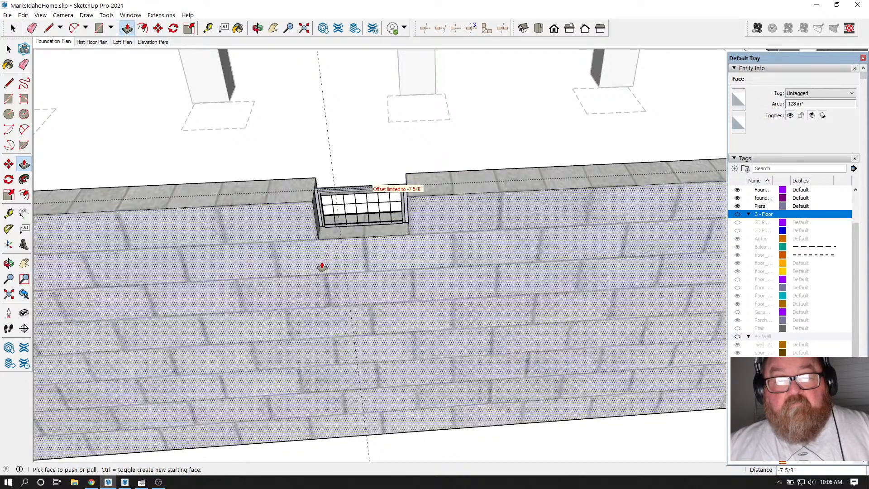
pyautogui.moveTo(320, 266); pyautogui.dragTo(468, 402, button='middle')
pyautogui.scroll(-3, 467, 403)
pyautogui.scroll(-2, 360, 314)
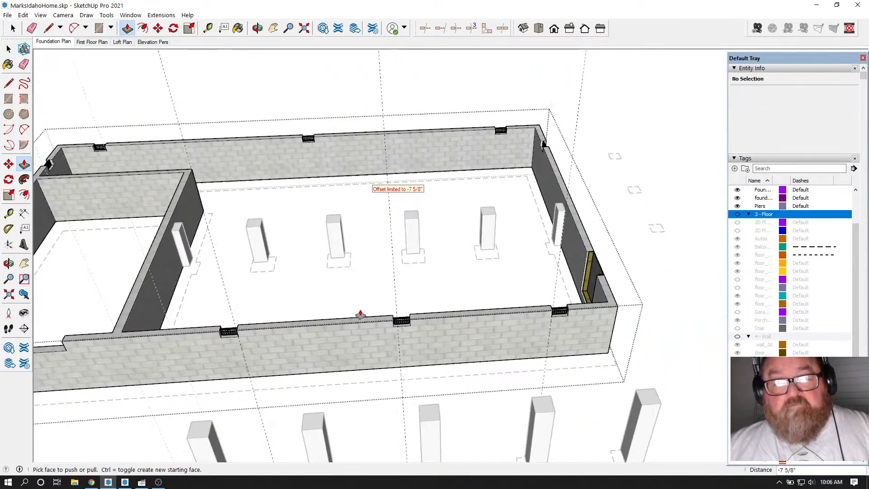
pyautogui.scroll(-2, 459, 383)
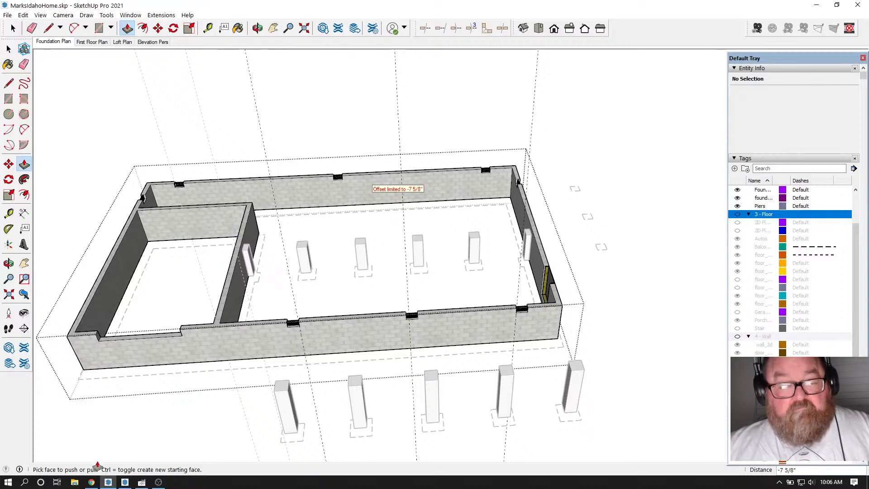
# Step: Switch to the ambient music video in the Chrome browser and lower its playback volume to about half
pyautogui.click(91, 479)
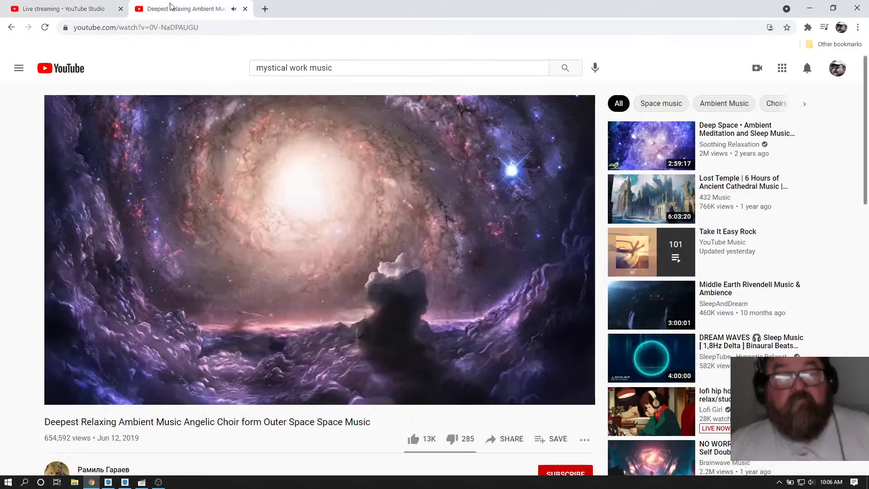
pyautogui.click(172, 9)
pyautogui.moveTo(106, 396)
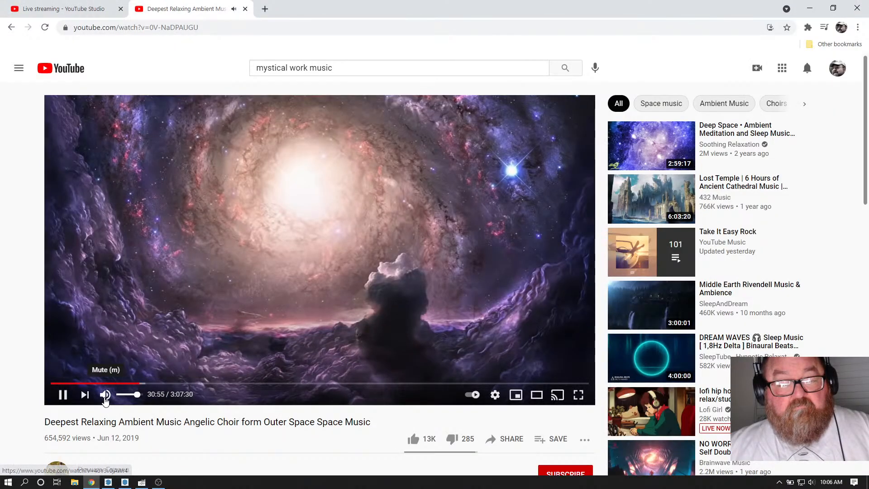
pyautogui.moveTo(137, 398); pyautogui.dragTo(132, 397)
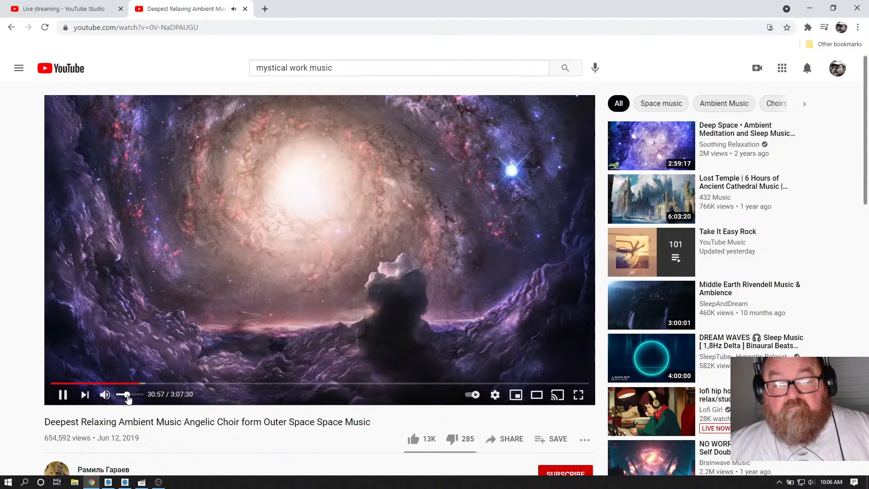
# Step: Open the live stream dashboard in YouTube Studio and read back through the viewers' live chat messages
pyautogui.click(68, 8)
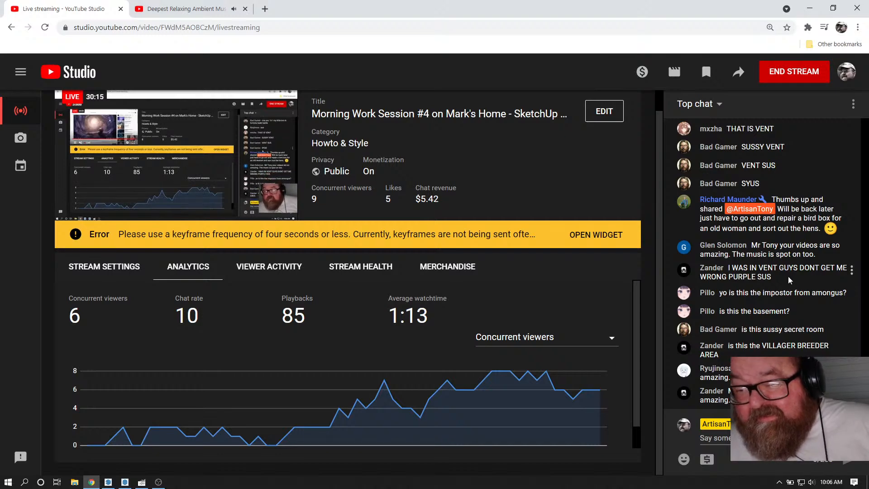
pyautogui.scroll(10, 789, 276)
pyautogui.scroll(6, 786, 274)
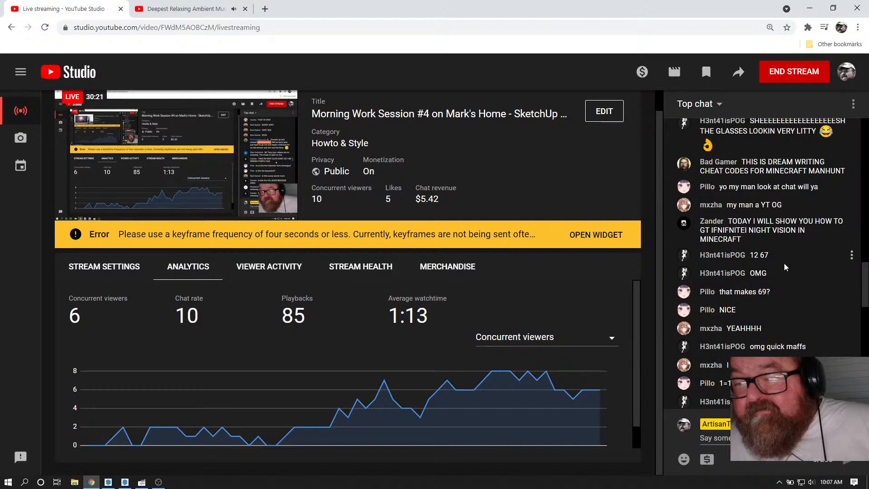
pyautogui.scroll(4, 785, 265)
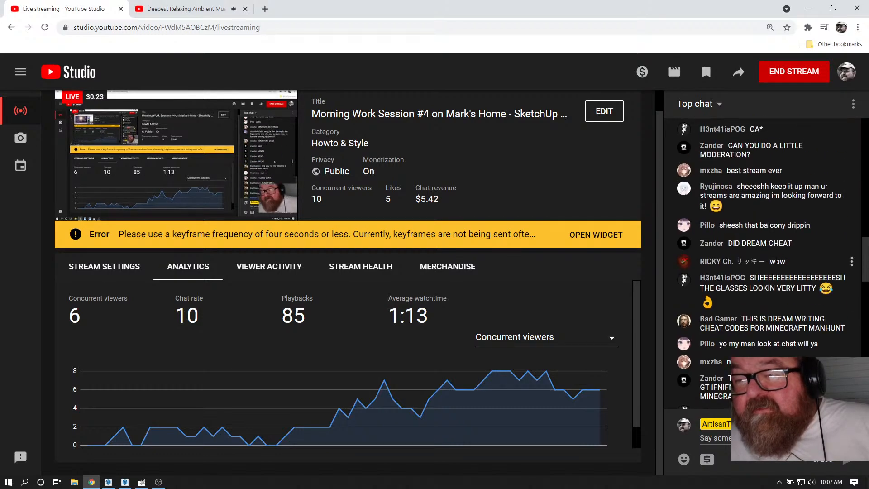
pyautogui.scroll(4, 777, 261)
pyautogui.scroll(-10, 777, 262)
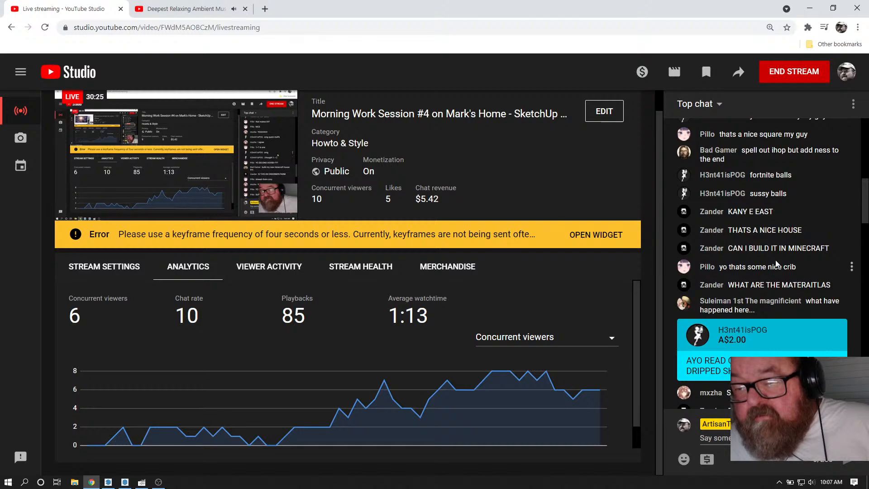
pyautogui.scroll(5, 776, 267)
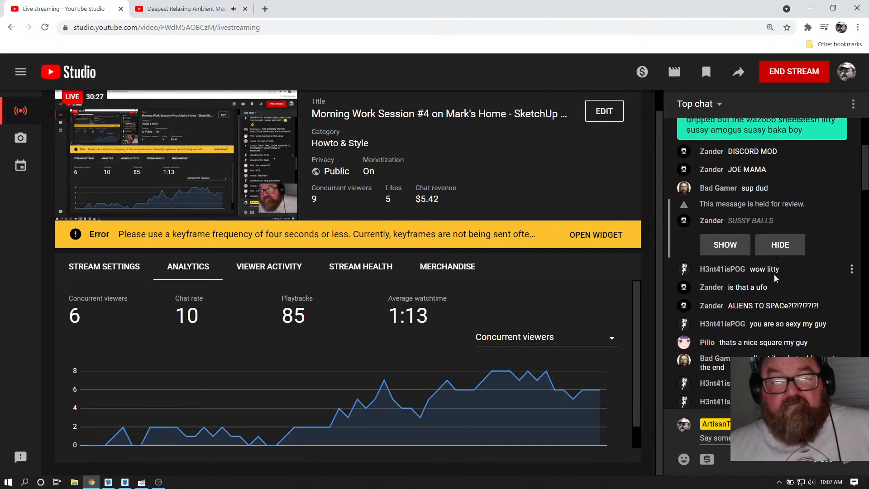
pyautogui.scroll(4, 776, 278)
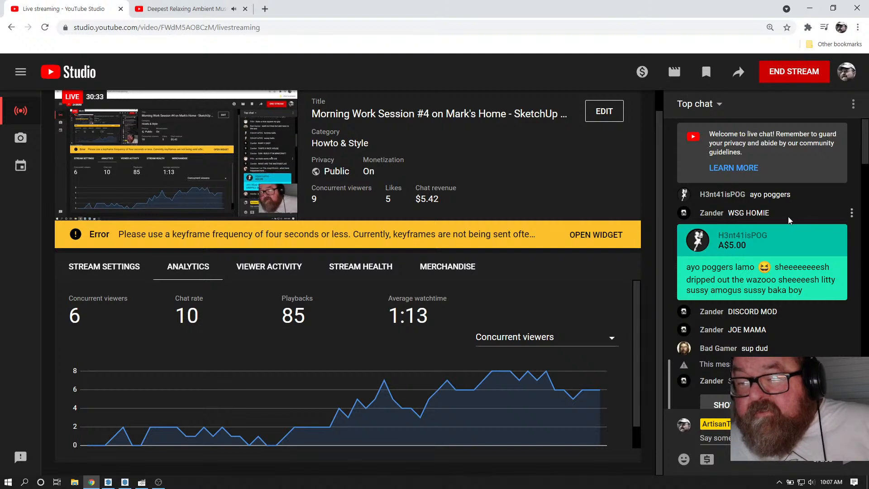
pyautogui.scroll(-1, 788, 220)
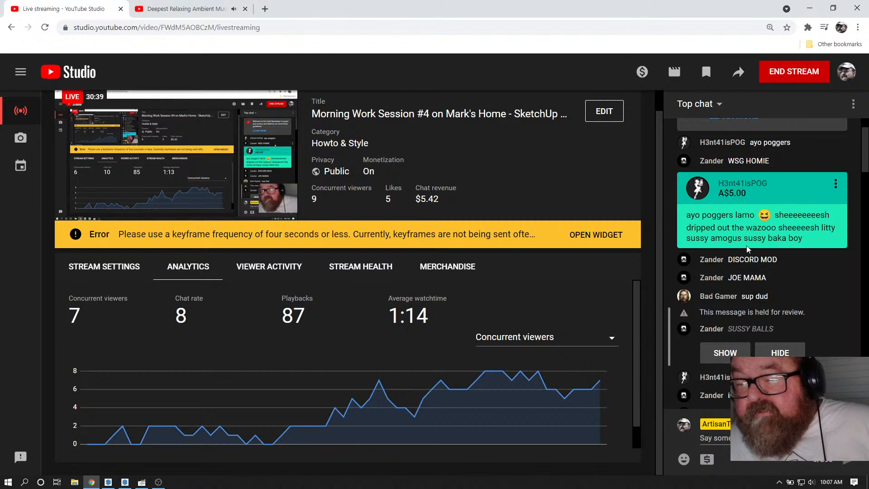
pyautogui.scroll(-4, 747, 245)
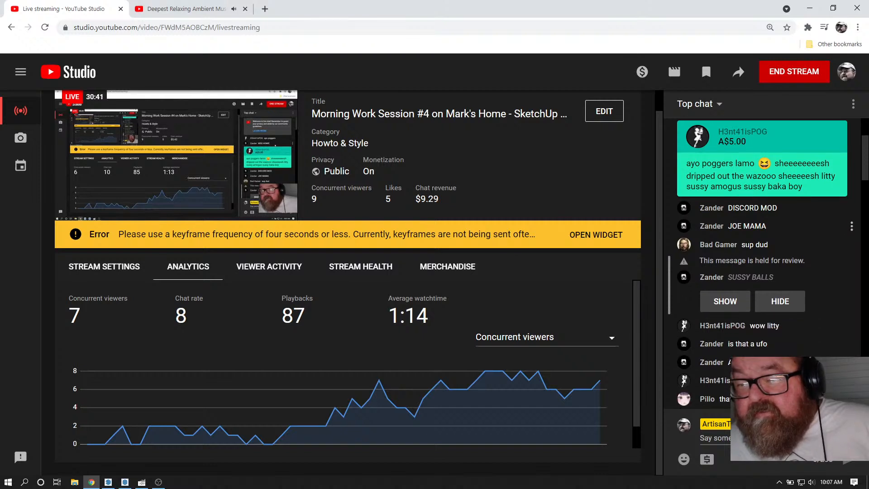
# Step: Read through the viewers' live chat messages in the stream dashboard, down to the newest ones
pyautogui.scroll(2, 741, 234)
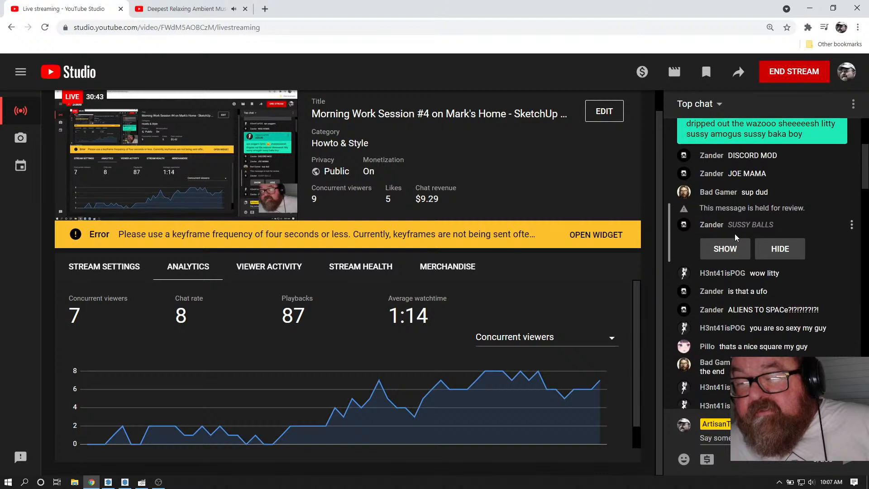
pyautogui.scroll(-2, 738, 267)
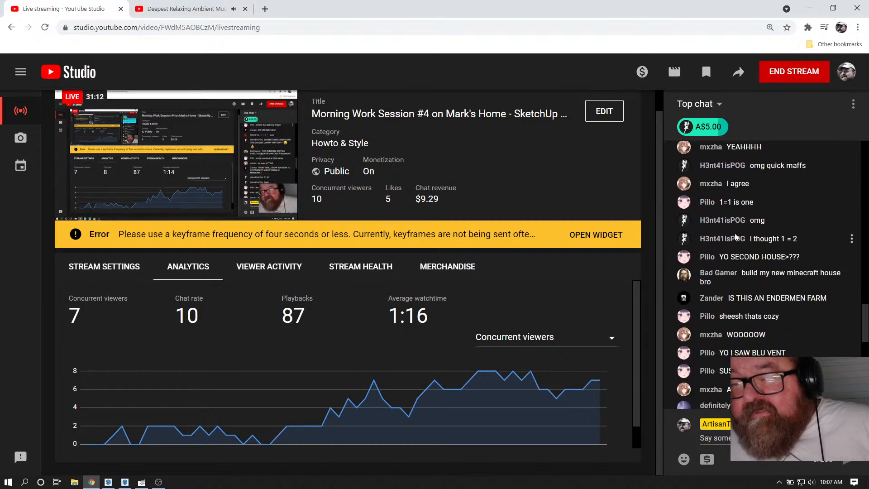
pyautogui.scroll(1, 735, 237)
pyautogui.scroll(1, 760, 236)
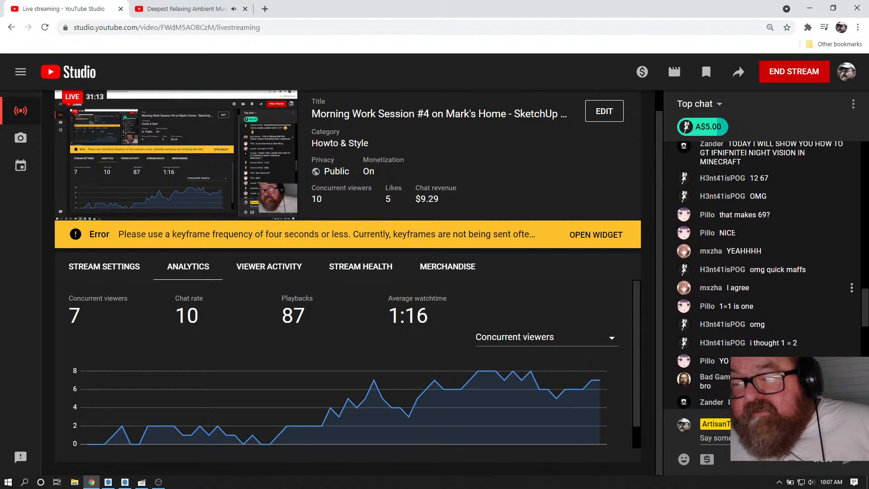
pyautogui.scroll(1, 740, 236)
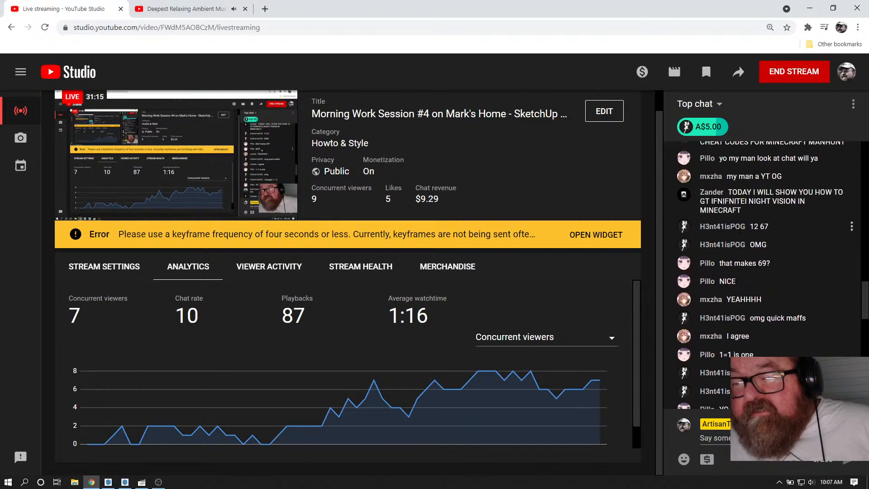
pyautogui.scroll(-2, 741, 237)
pyautogui.scroll(-1, 740, 236)
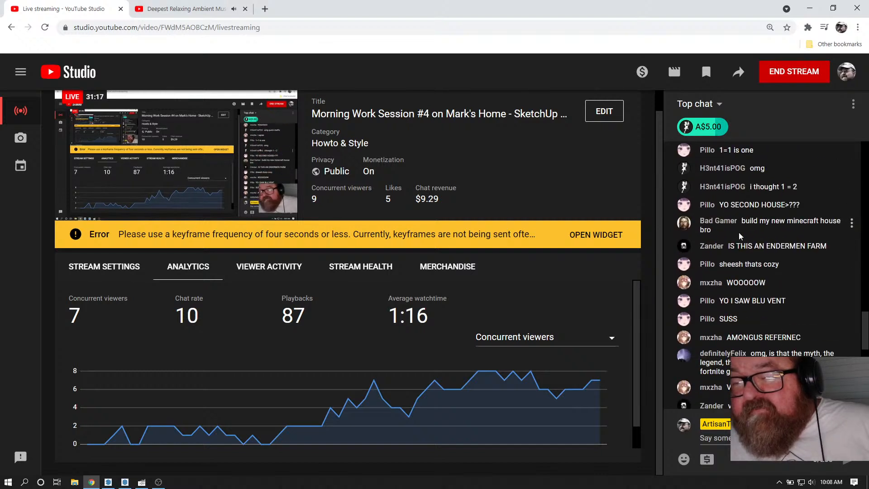
pyautogui.scroll(-5, 741, 236)
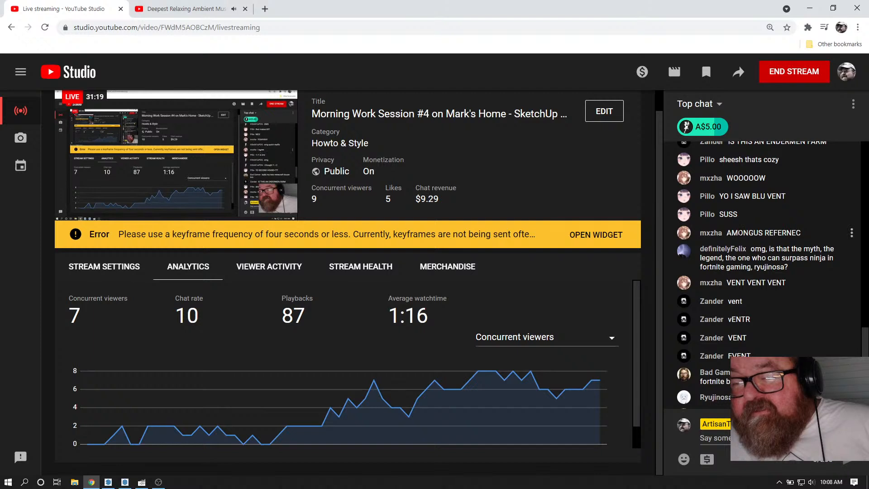
pyautogui.scroll(-1, 740, 236)
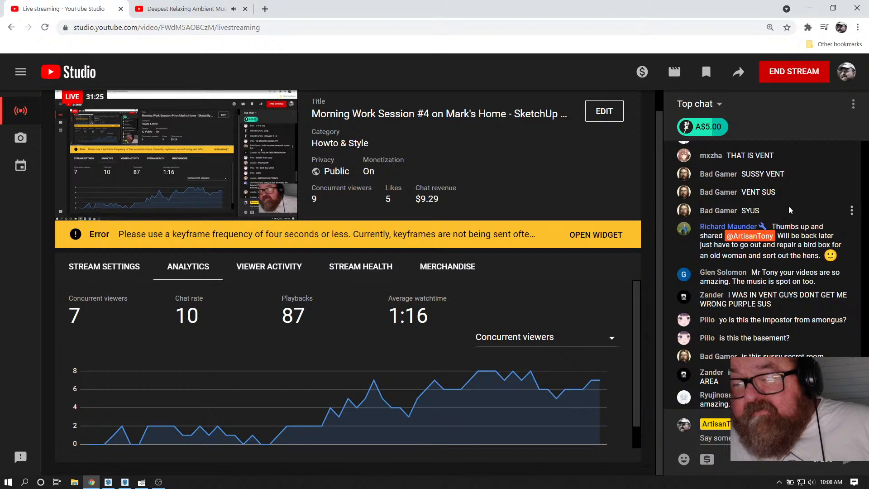
pyautogui.scroll(-6, 788, 211)
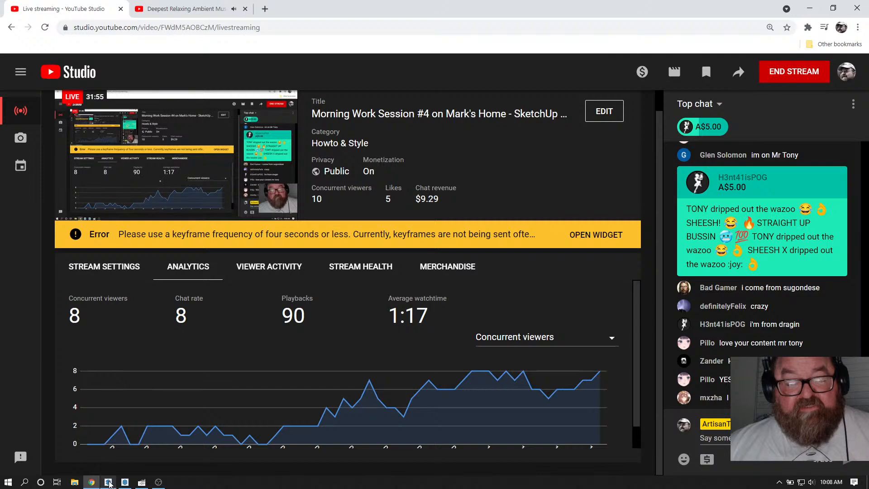
# Step: Adjust the ambient music video's playback volume in Chrome and return to the SketchUp model
pyautogui.click(108, 482)
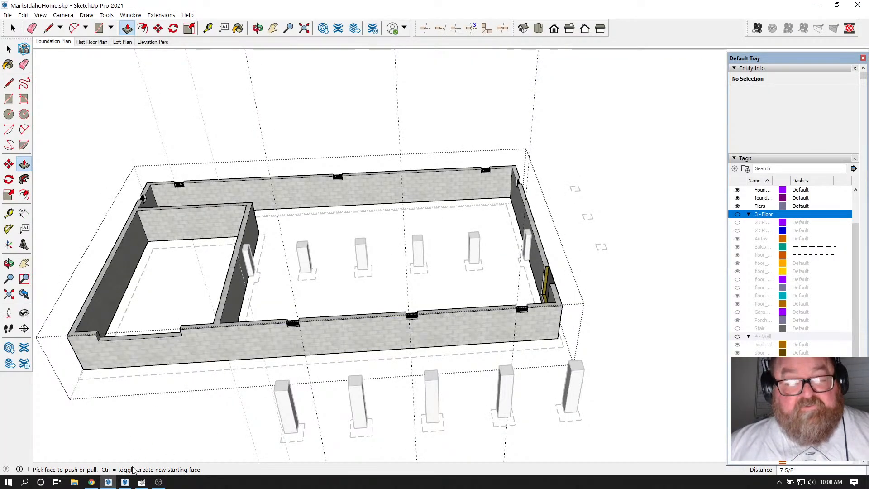
pyautogui.click(92, 482)
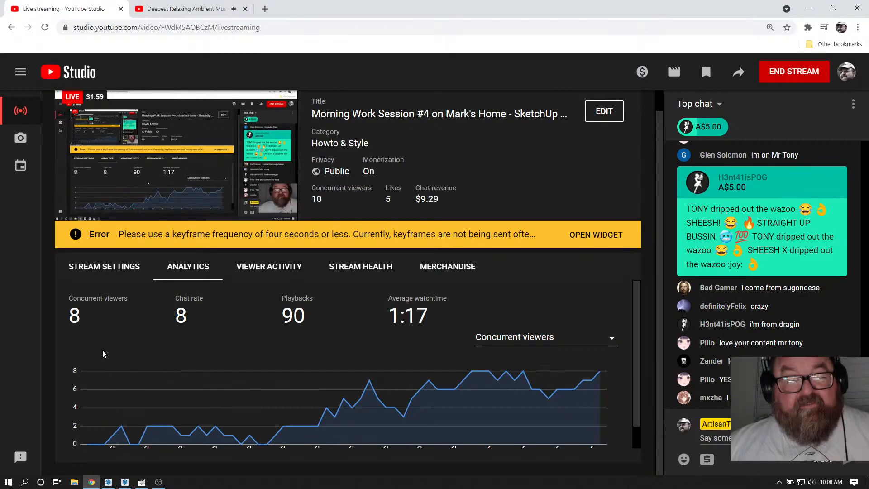
pyautogui.click(176, 9)
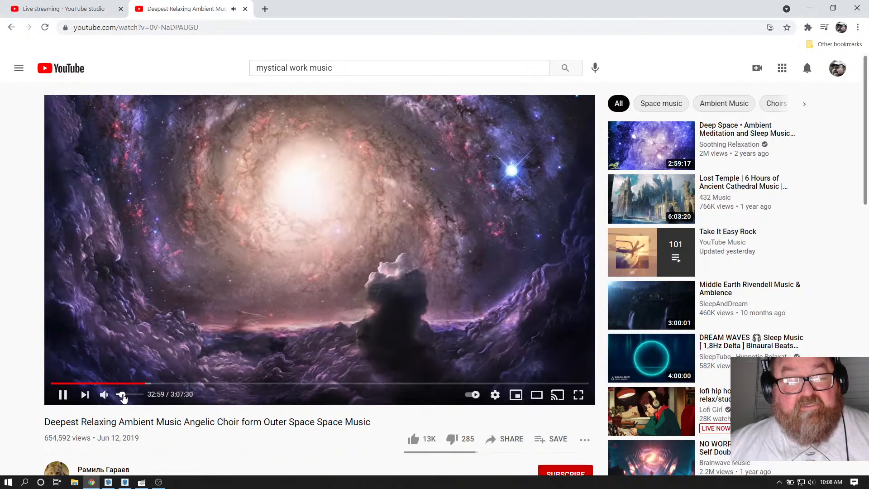
pyautogui.click(108, 482)
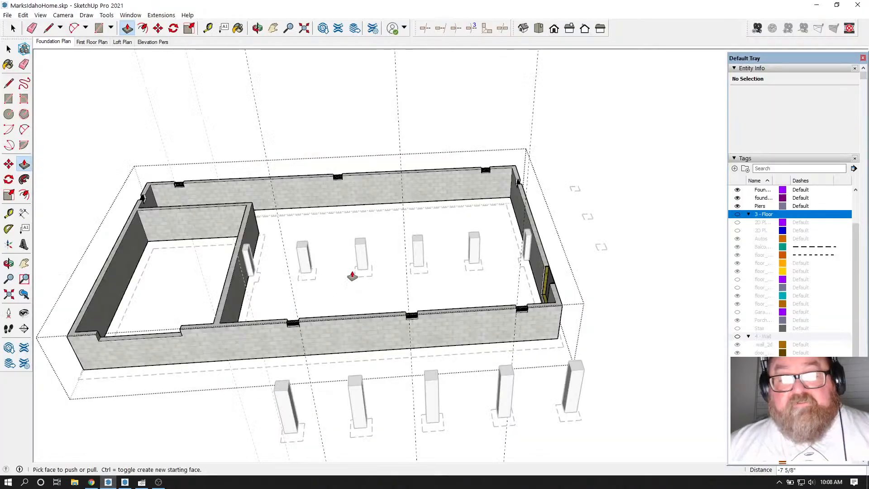
pyautogui.scroll(2, 230, 322)
pyautogui.scroll(-2, 501, 362)
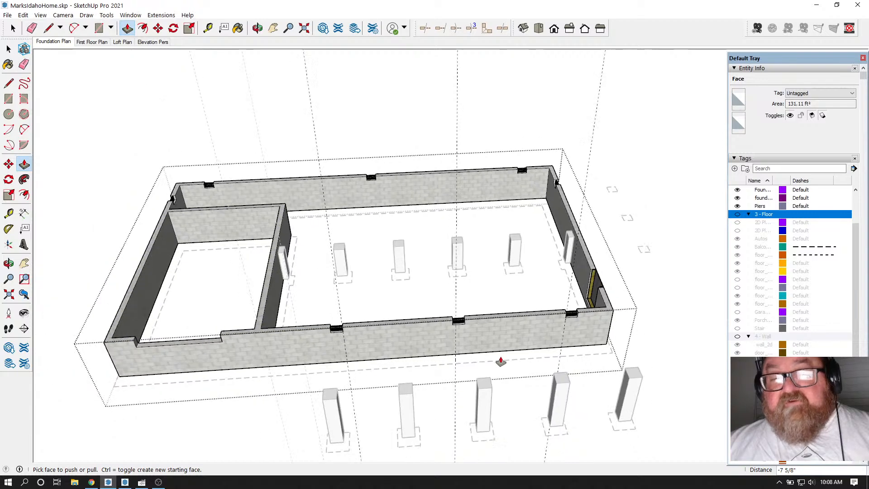
pyautogui.click(413, 344)
pyautogui.click(410, 307)
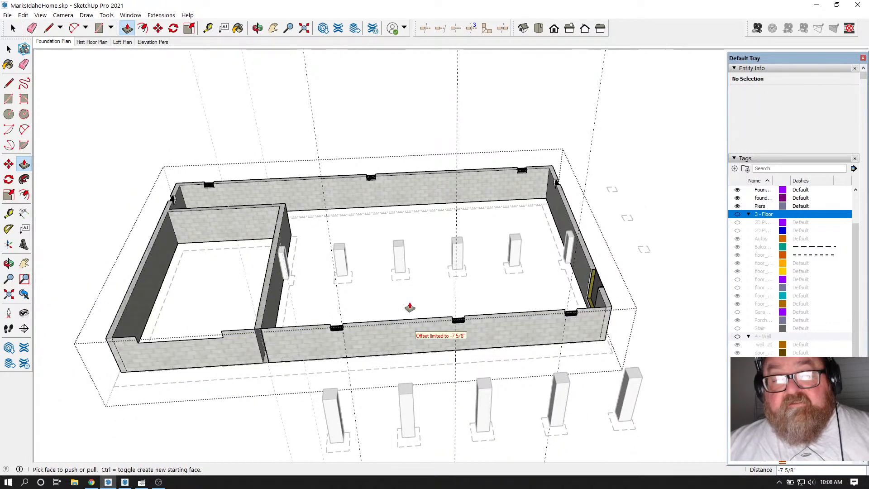
pyautogui.press('Escape')
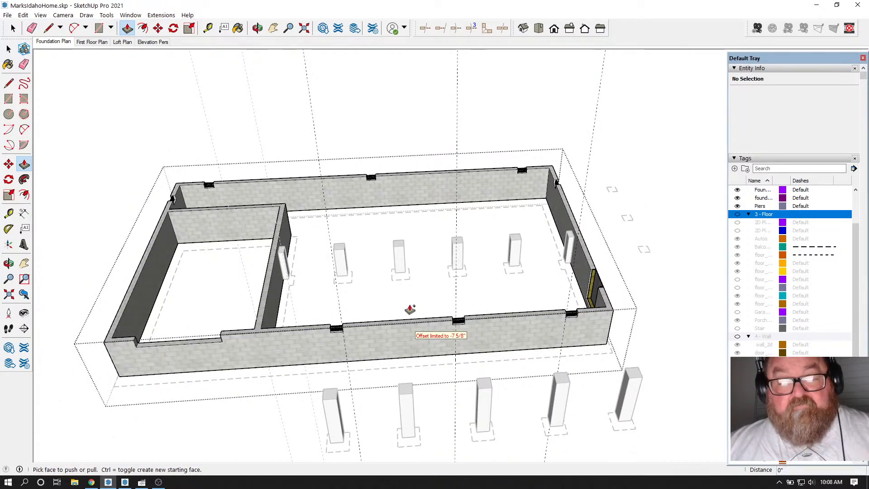
# Step: Close the foundation wall group and delete all guides from the model
pyautogui.click(9, 48)
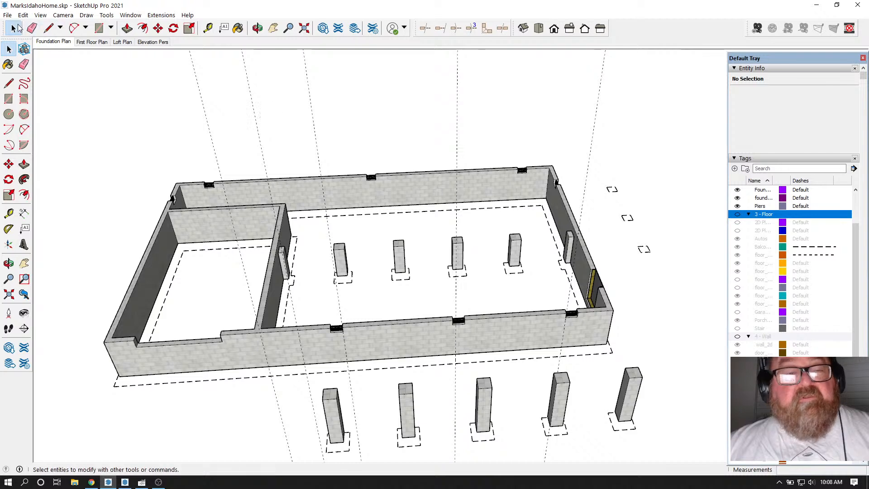
pyautogui.click(21, 15)
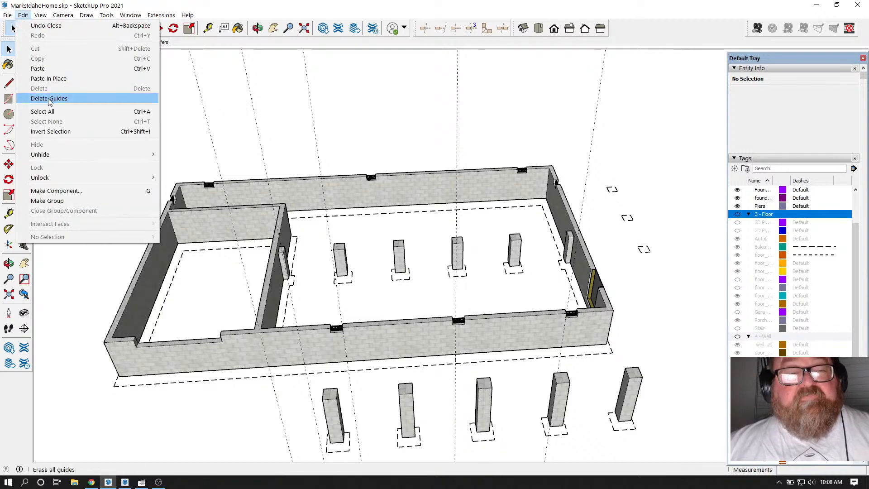
pyautogui.click(65, 98)
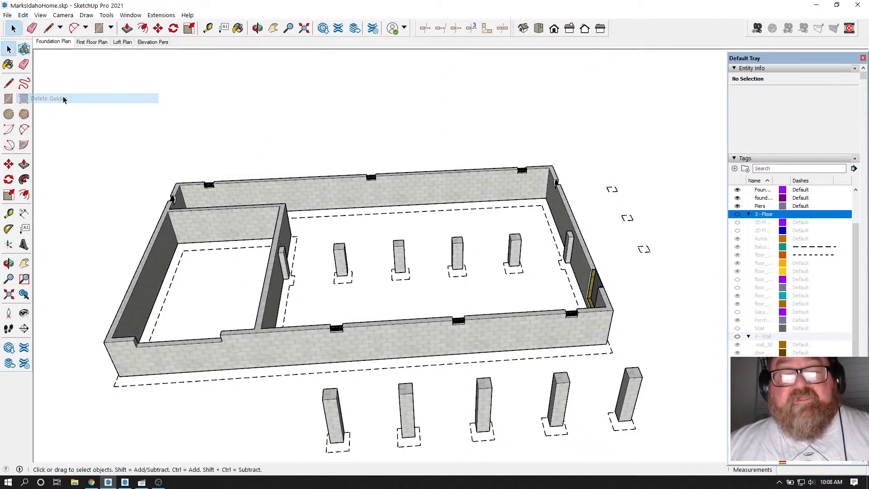
pyautogui.click(257, 28)
pyautogui.moveTo(342, 353); pyautogui.dragTo(240, 382)
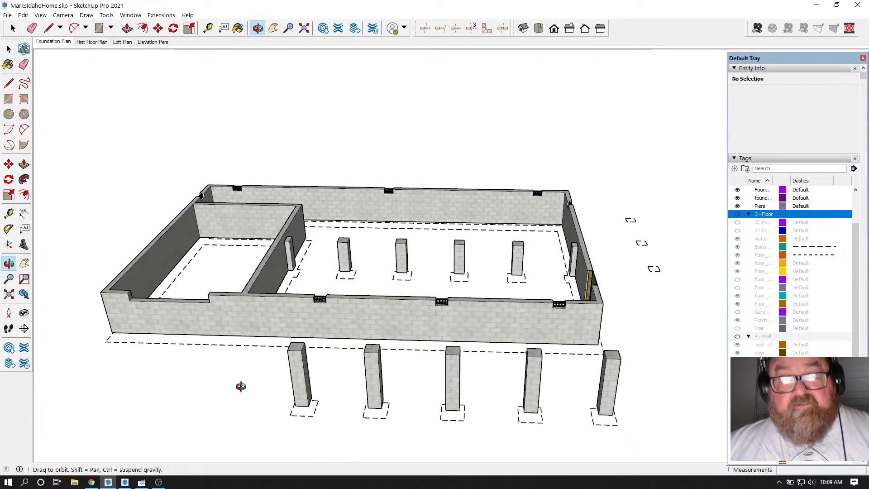
# Step: Switch to the music video in Chrome to adjust its sound, and go back to SketchUp
pyautogui.click(91, 482)
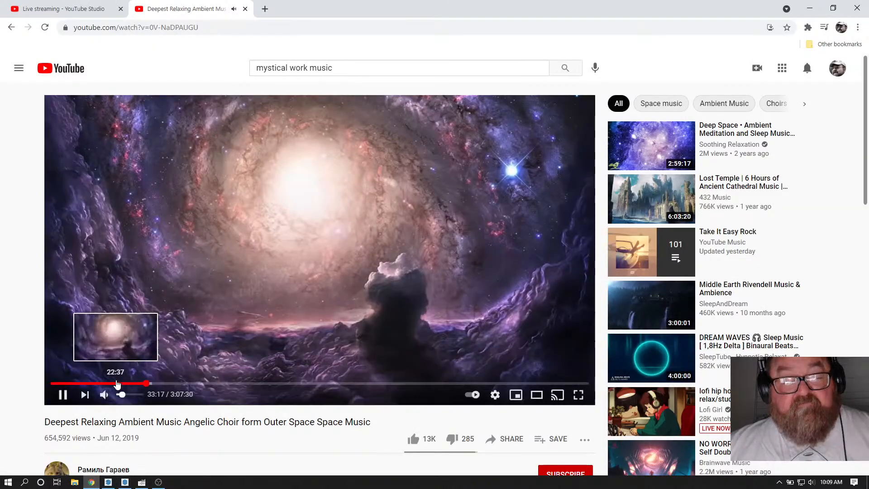
pyautogui.click(104, 395)
pyautogui.click(108, 482)
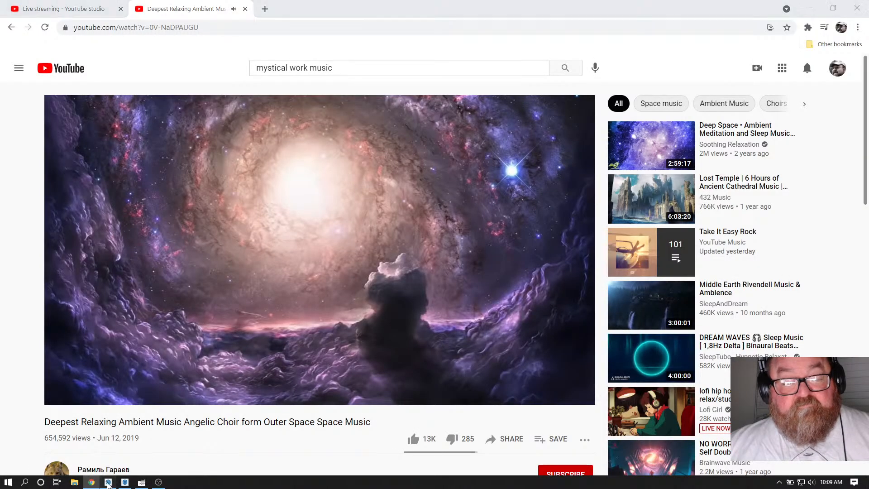
# Step: Inspect the vents along the long exterior foundation walls from both sides of the building
pyautogui.moveTo(330, 297); pyautogui.dragTo(419, 343)
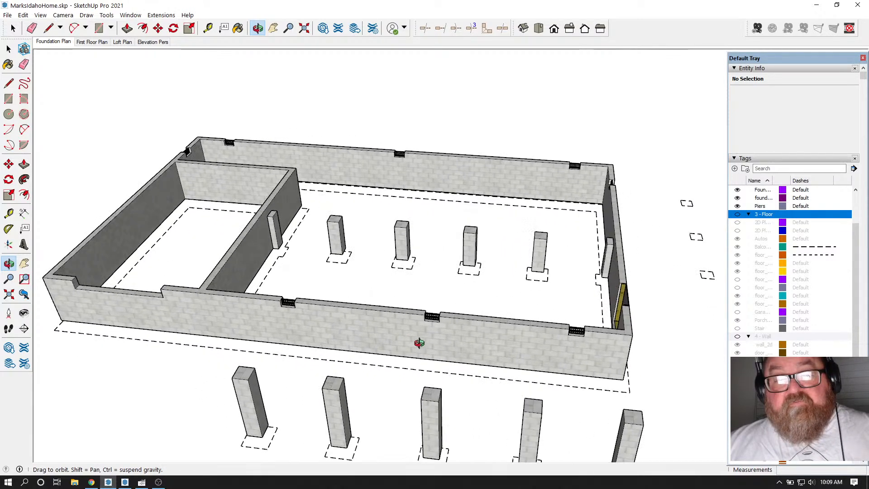
pyautogui.scroll(2, 423, 321)
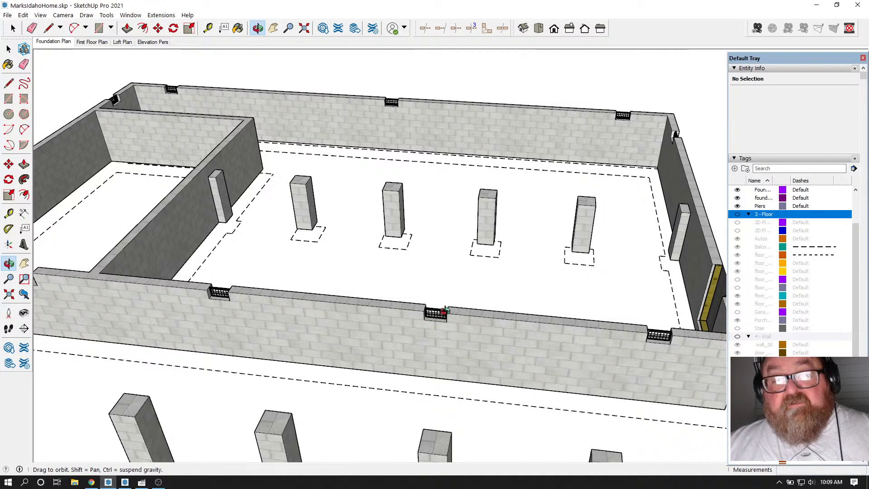
pyautogui.moveTo(438, 315); pyautogui.dragTo(440, 318)
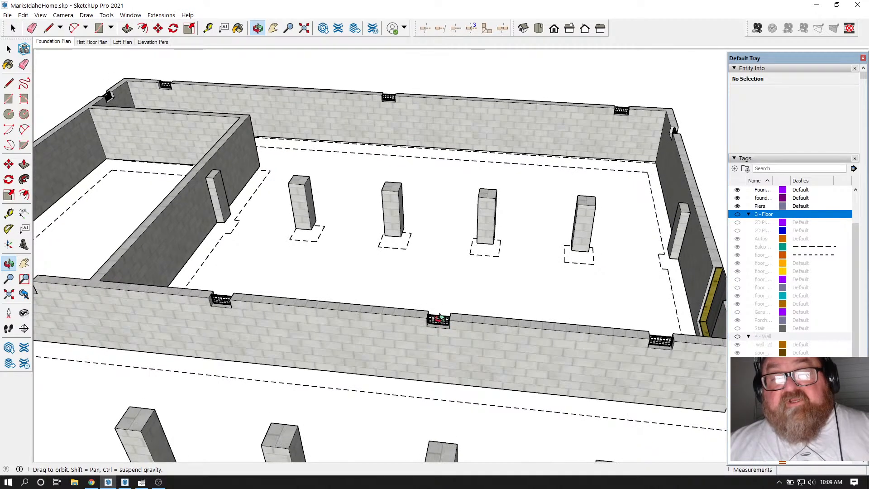
pyautogui.moveTo(355, 253); pyautogui.dragTo(358, 275)
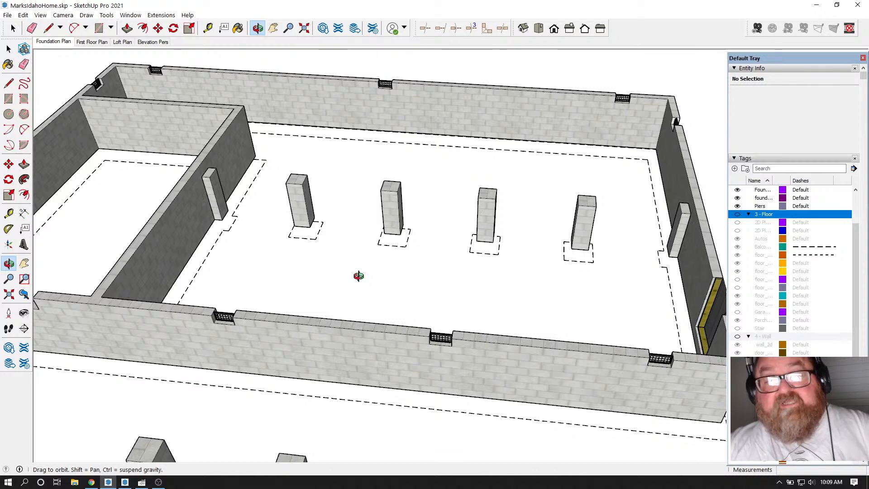
pyautogui.moveTo(341, 270); pyautogui.dragTo(300, 257)
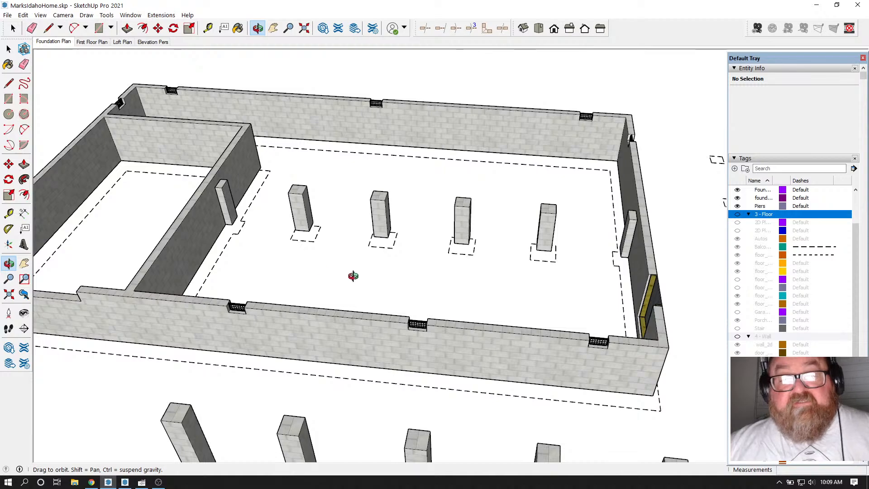
pyautogui.moveTo(353, 275); pyautogui.dragTo(414, 250, button='middle')
pyautogui.moveTo(437, 242); pyautogui.dragTo(402, 289)
pyautogui.moveTo(636, 344); pyautogui.dragTo(266, 353)
pyautogui.moveTo(227, 322); pyautogui.dragTo(552, 248)
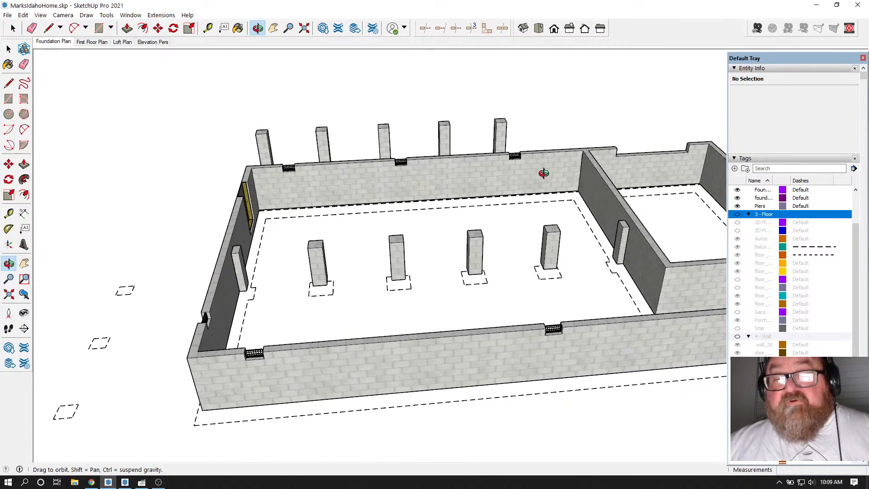
# Step: Examine the two corner vents at the end of the narrow passage beside the enclosed foundation room
pyautogui.scroll(-3, 589, 344)
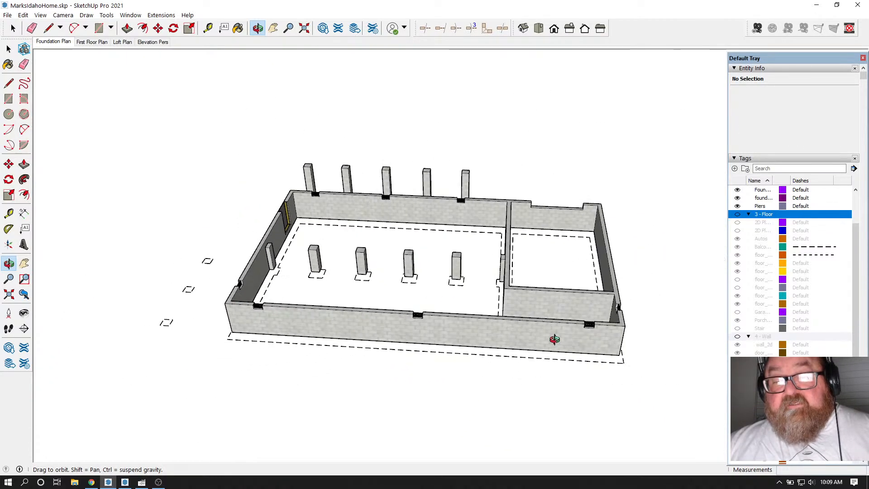
pyautogui.scroll(5, 555, 339)
pyautogui.scroll(2, 708, 334)
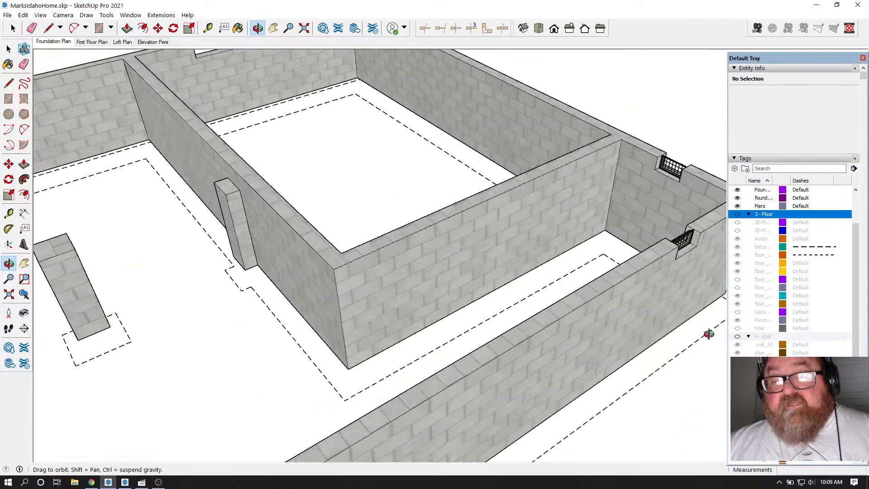
pyautogui.moveTo(708, 333); pyautogui.dragTo(576, 345)
pyautogui.moveTo(520, 145); pyautogui.dragTo(525, 286)
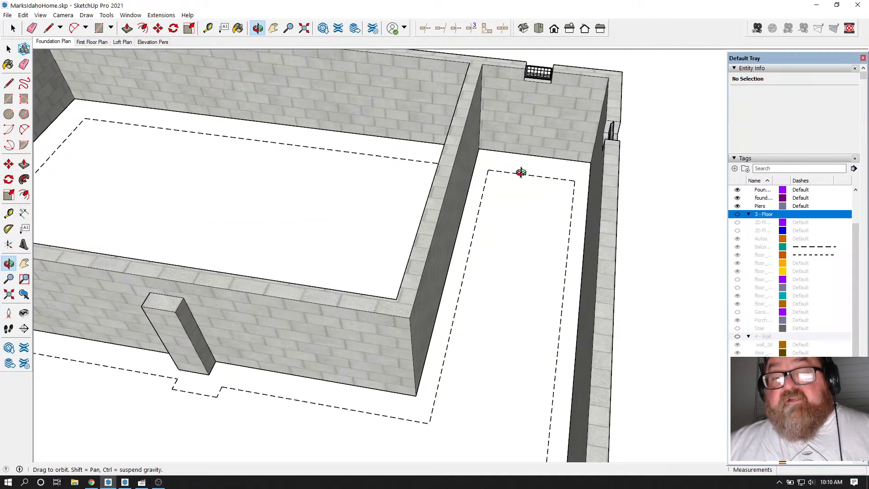
pyautogui.moveTo(523, 241); pyautogui.dragTo(445, 232)
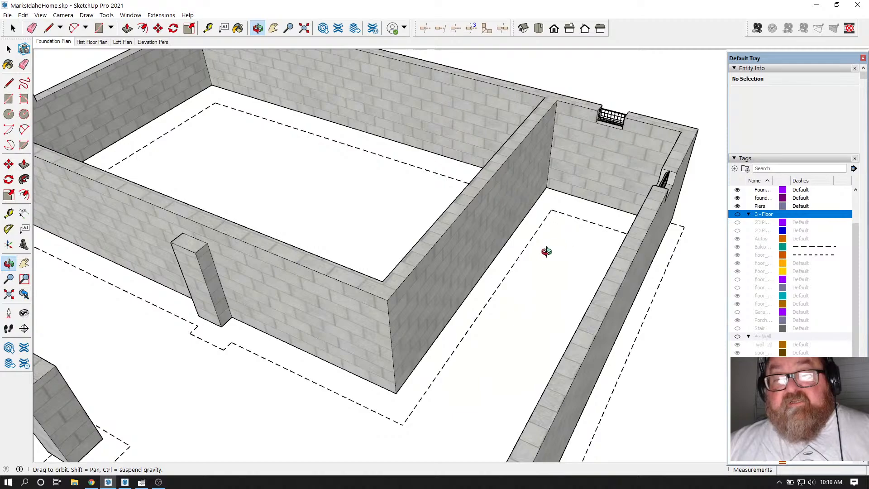
pyautogui.moveTo(547, 251); pyautogui.dragTo(617, 246)
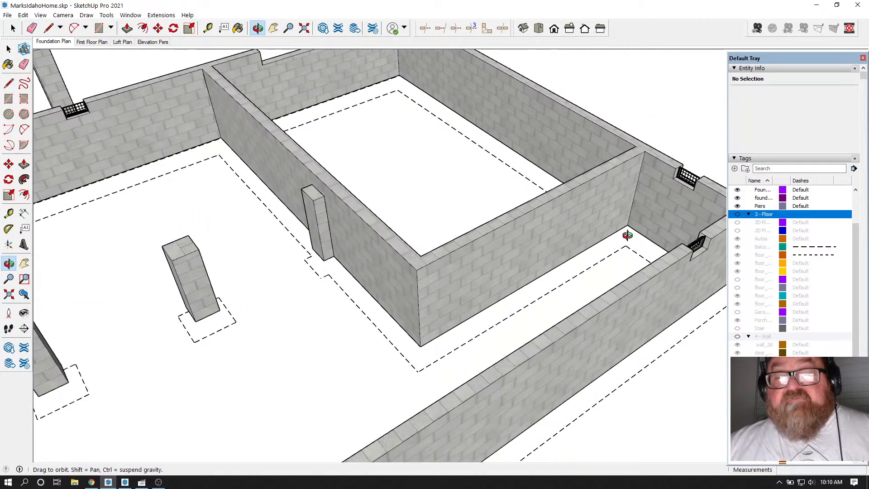
# Step: Review the whole foundation once more and return to the saved Foundation Plan scene
pyautogui.scroll(-6, 624, 242)
pyautogui.moveTo(427, 322); pyautogui.dragTo(335, 317)
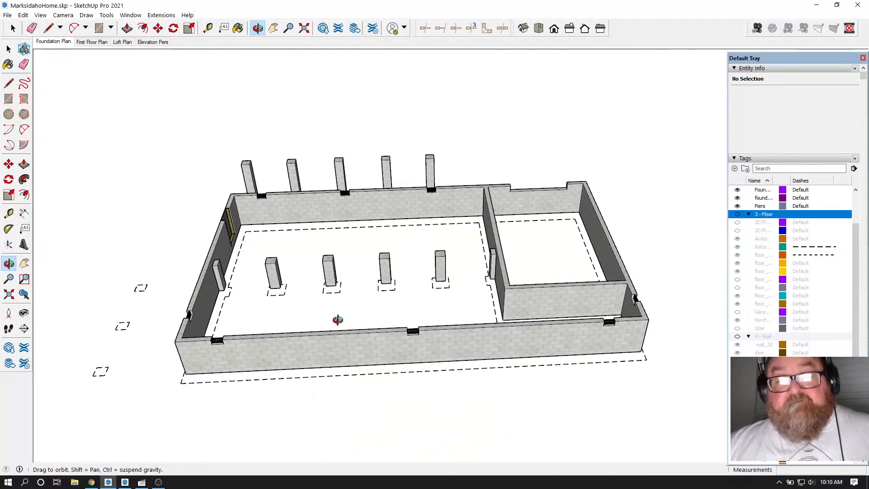
pyautogui.moveTo(296, 300); pyautogui.dragTo(363, 294)
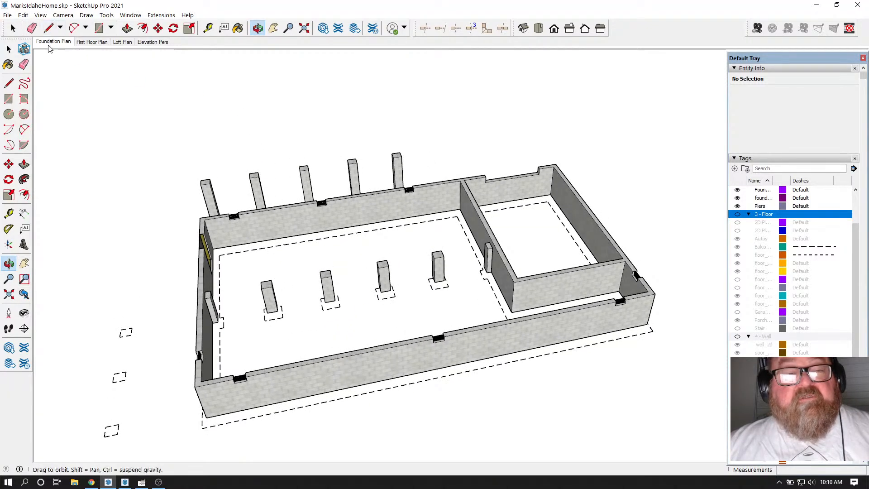
pyautogui.moveTo(51, 47); pyautogui.dragTo(58, 51)
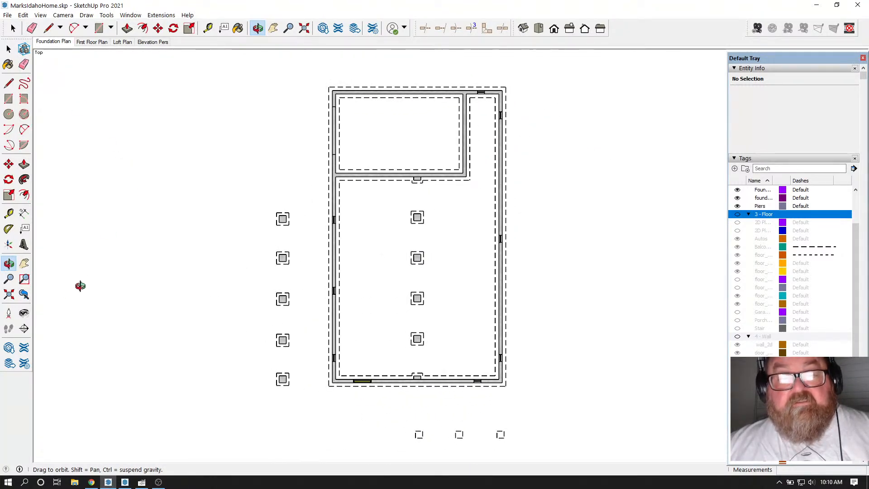
# Step: Switch to LayOut and examine the wall section and post-to-slab details placed around the Foundation Plan sheet
pyautogui.click(142, 482)
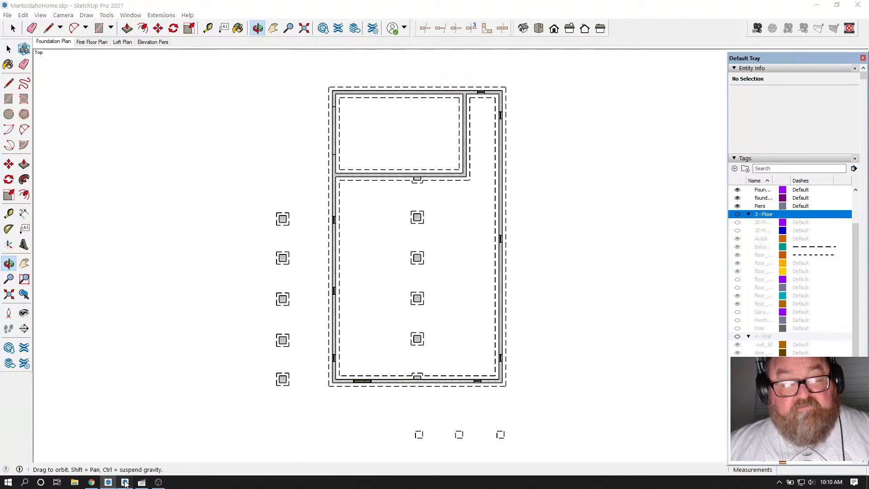
pyautogui.scroll(-3, 431, 118)
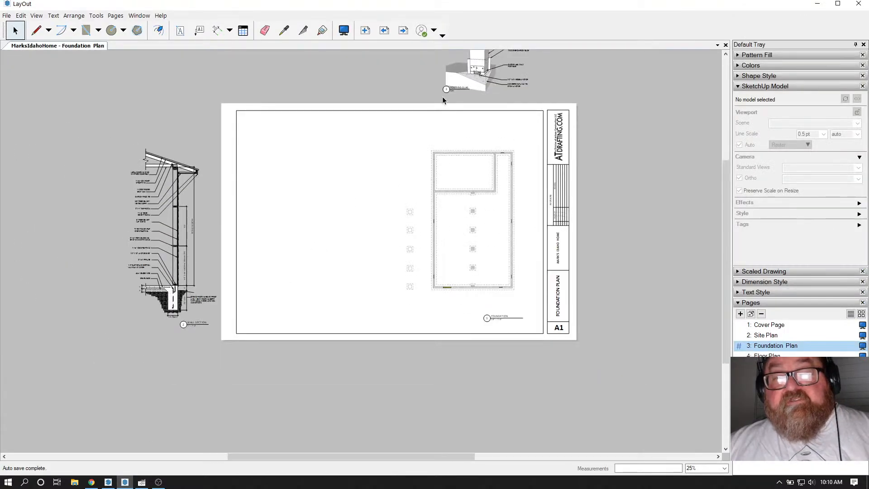
pyautogui.scroll(2, 441, 97)
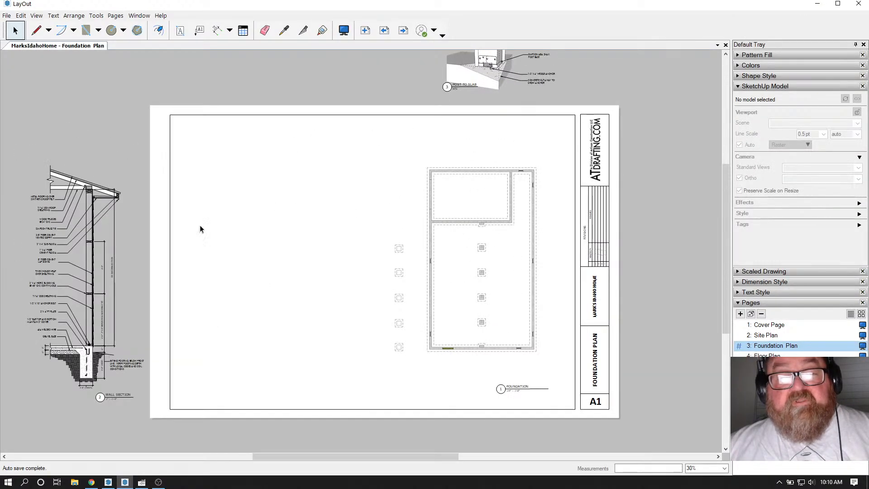
pyautogui.scroll(4, 57, 339)
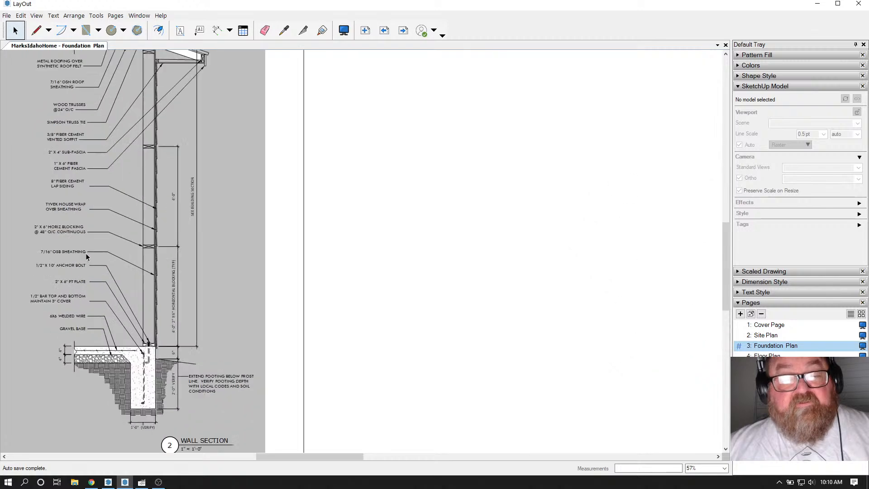
pyautogui.scroll(-2, 103, 188)
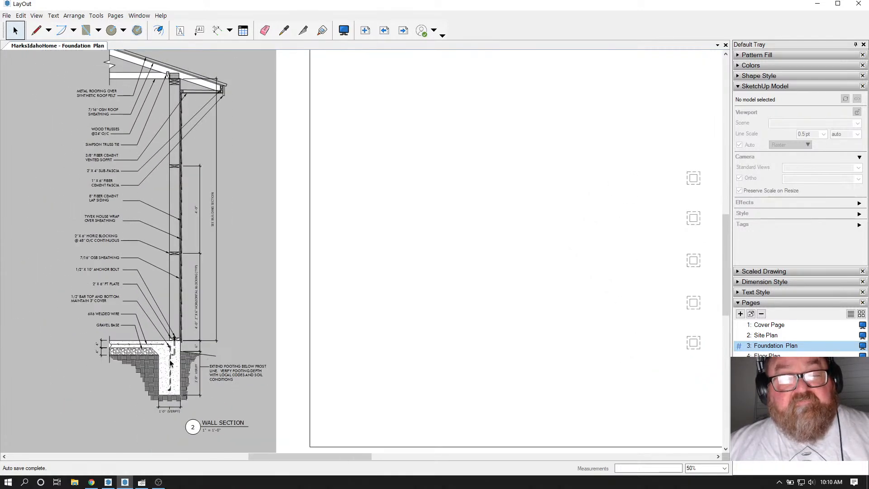
pyautogui.scroll(3, 94, 224)
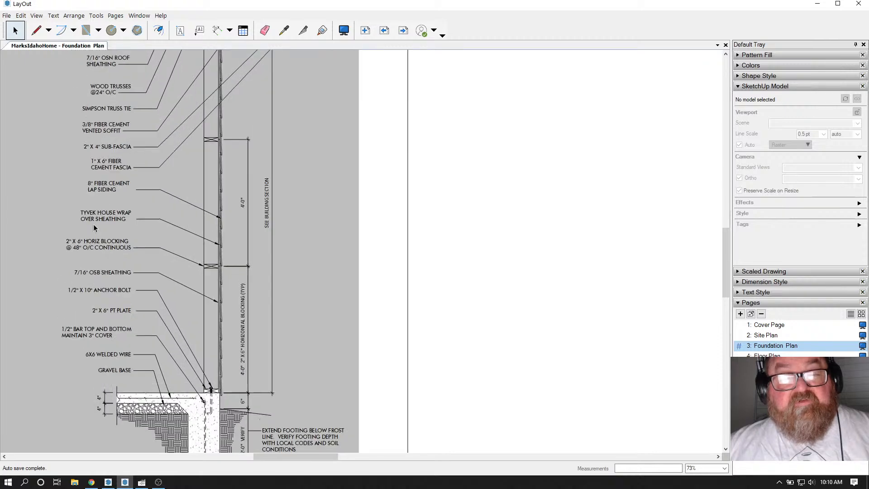
pyautogui.scroll(-1, 189, 421)
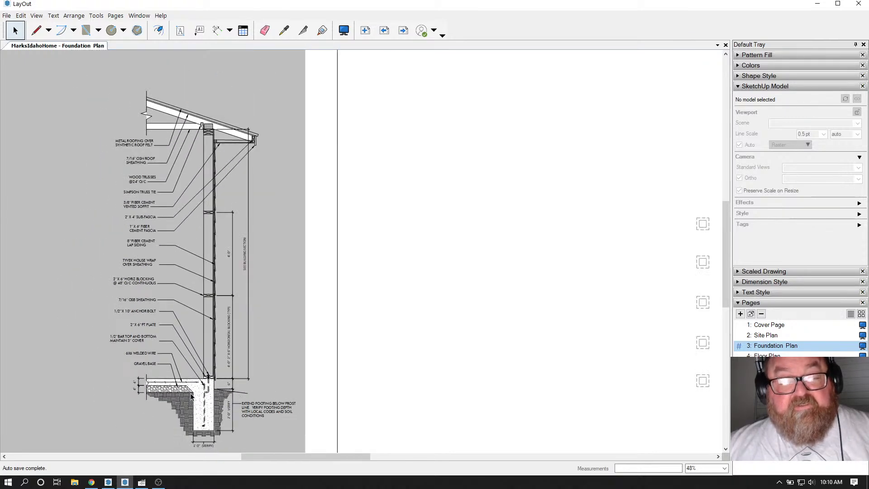
pyautogui.scroll(-3, 117, 365)
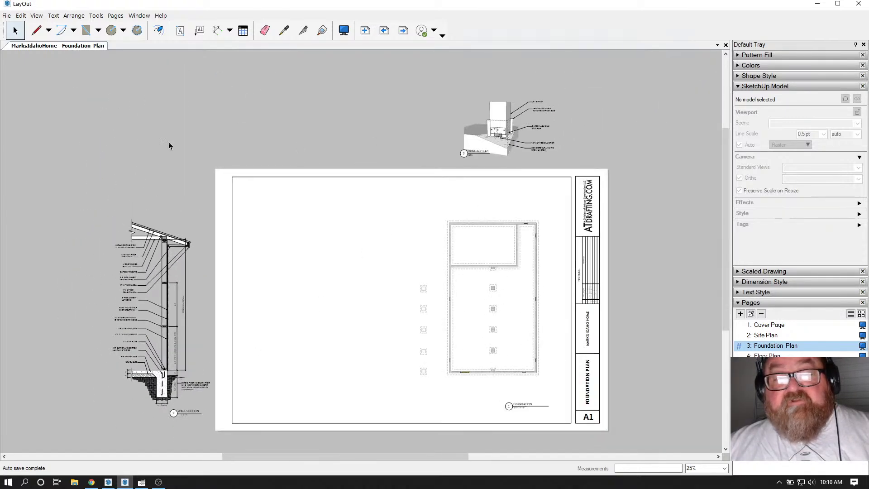
pyautogui.scroll(1, 460, 406)
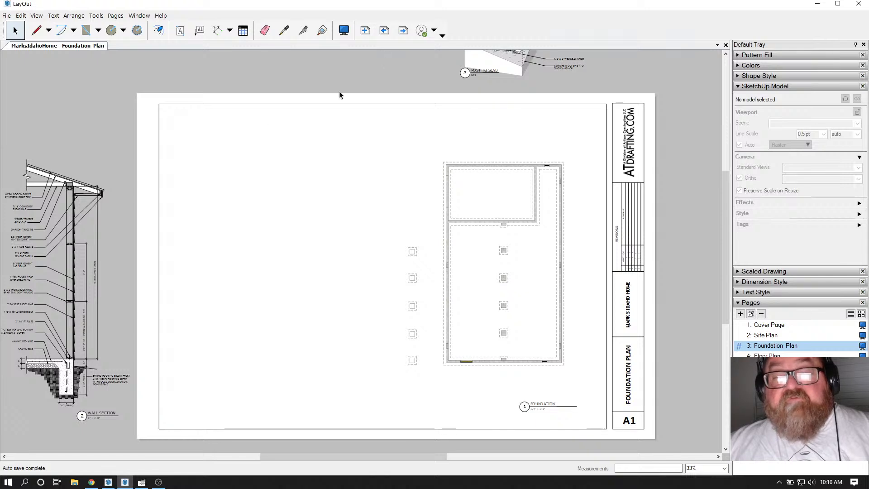
pyautogui.scroll(-1, 353, 221)
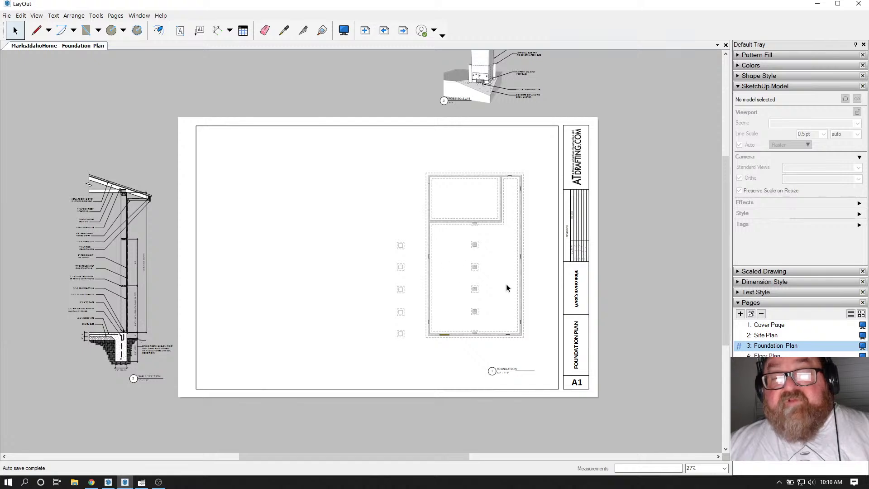
# Step: Try to update the model reference of the foundation viewport on the Foundation Plan sheet
pyautogui.scroll(4, 506, 287)
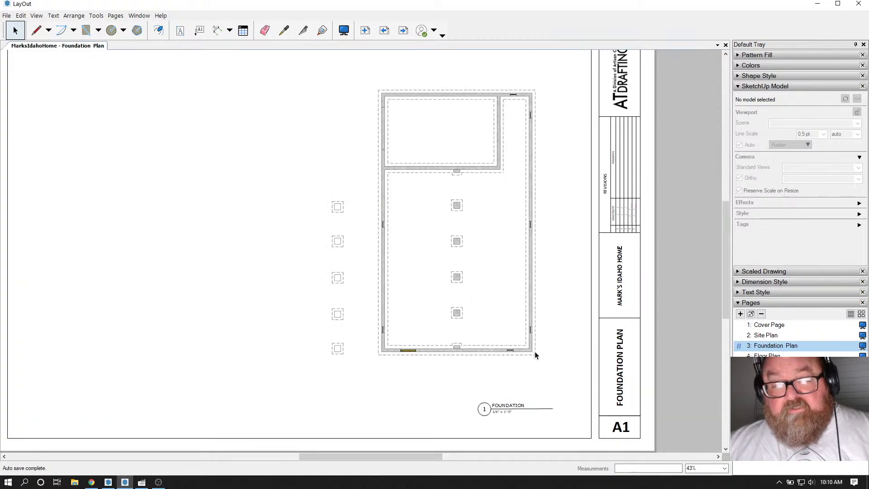
pyautogui.click(533, 352)
pyautogui.rightClick(533, 352)
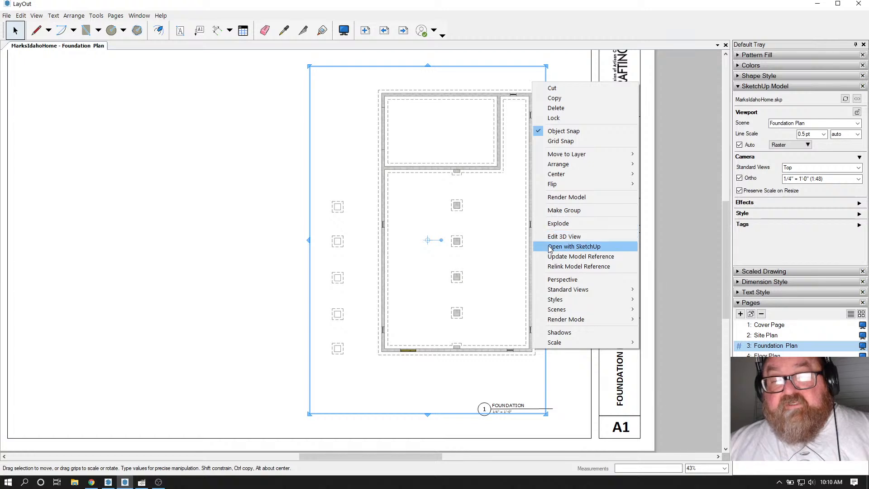
pyautogui.click(574, 256)
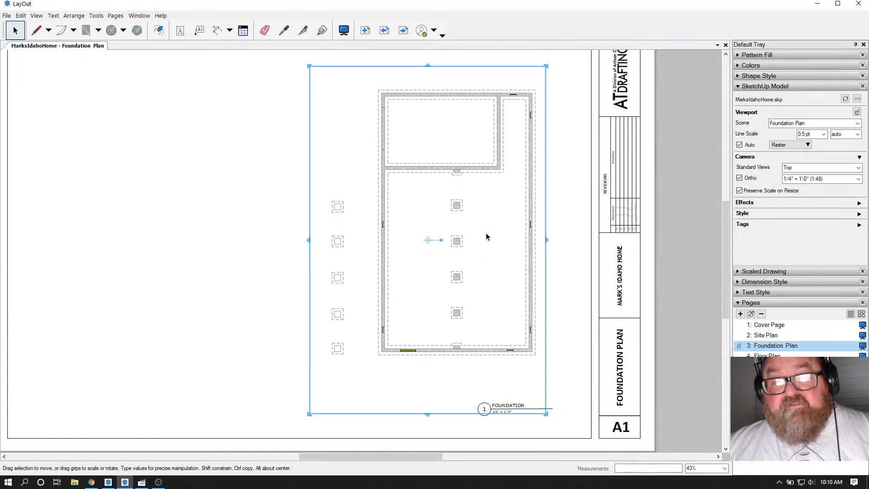
# Step: Switch back to SketchUp and save the MarksIdahoHome model
pyautogui.click(108, 482)
pyautogui.click(8, 15)
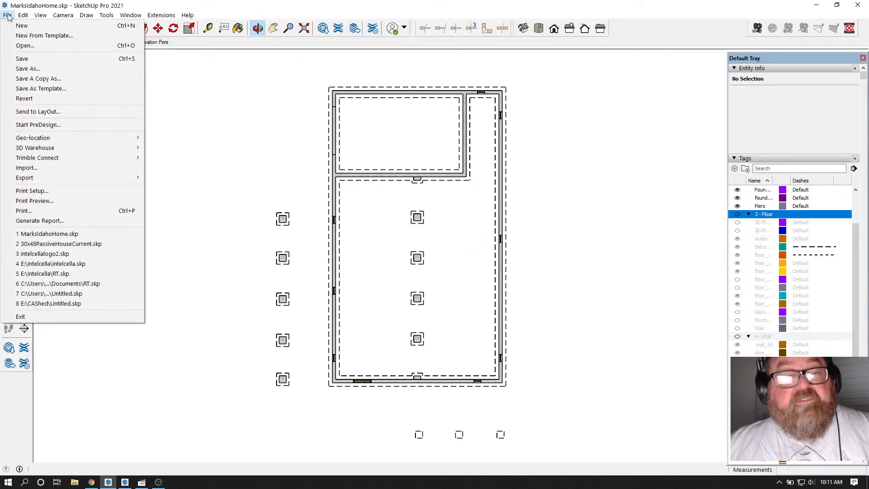
pyautogui.click(18, 60)
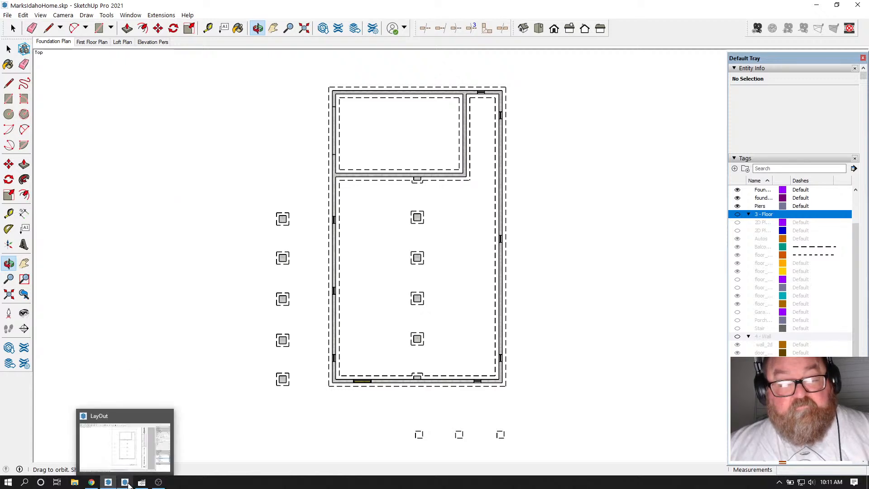
# Step: Return to LayOut, update the foundation viewport's model reference from the saved file, and deselect the viewport
pyautogui.click(126, 483)
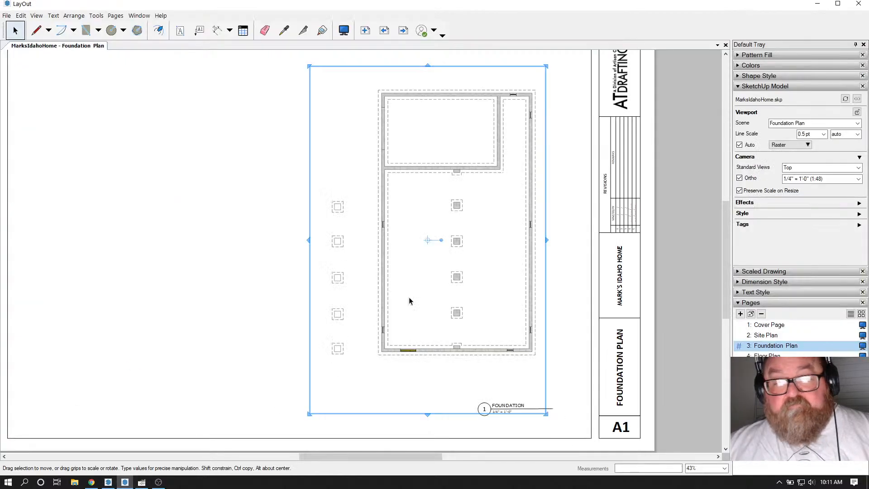
pyautogui.rightClick(455, 274)
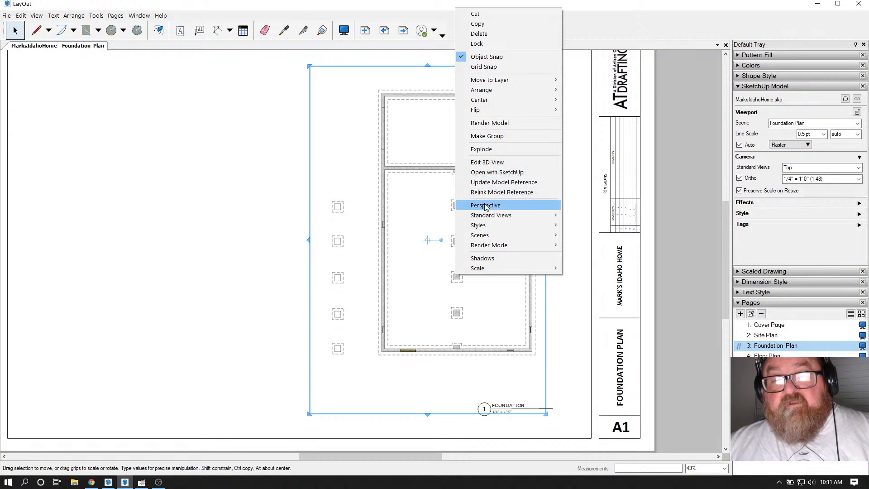
pyautogui.click(496, 182)
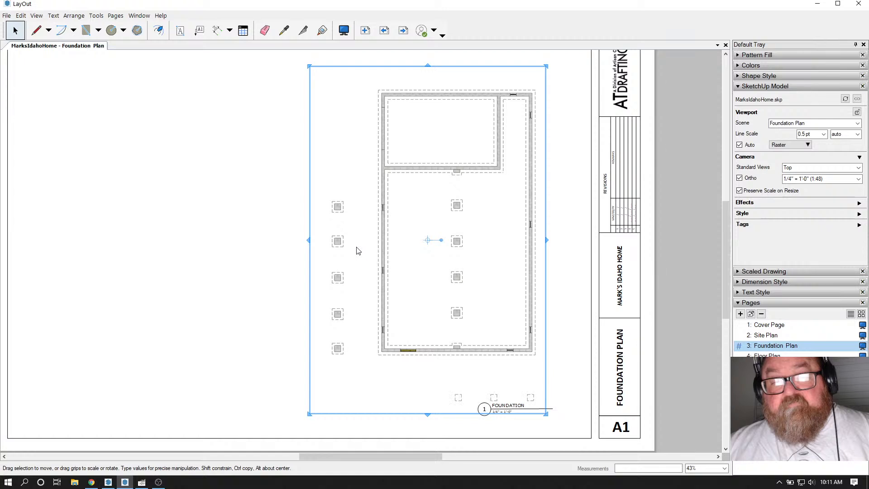
pyautogui.click(237, 297)
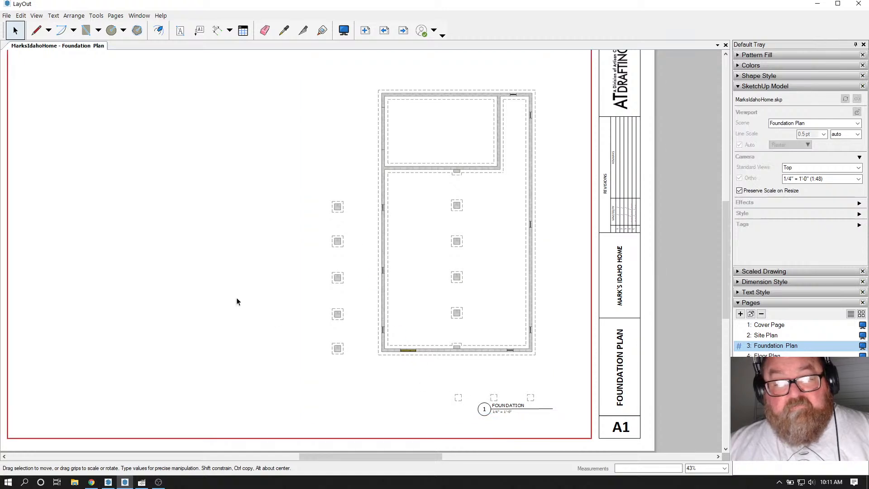
# Step: Set the foundation viewport's render mode to Hybrid, and reopen the render mode choices
pyautogui.click(385, 222)
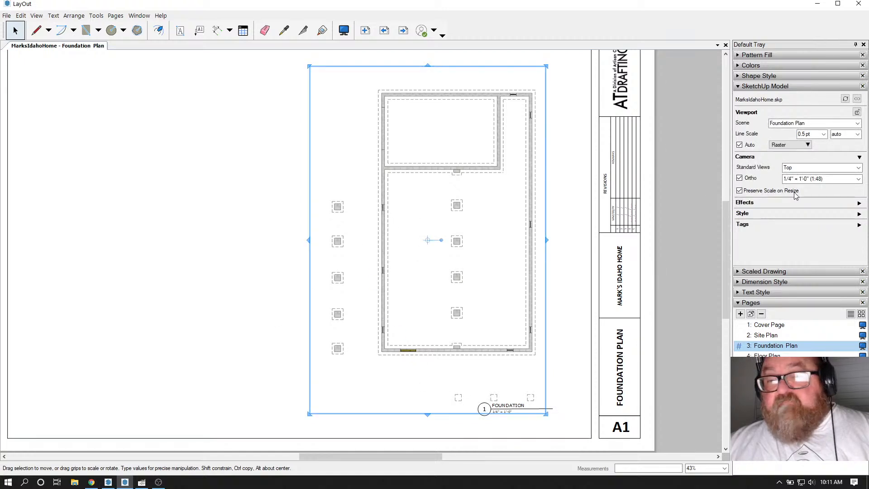
pyautogui.click(808, 145)
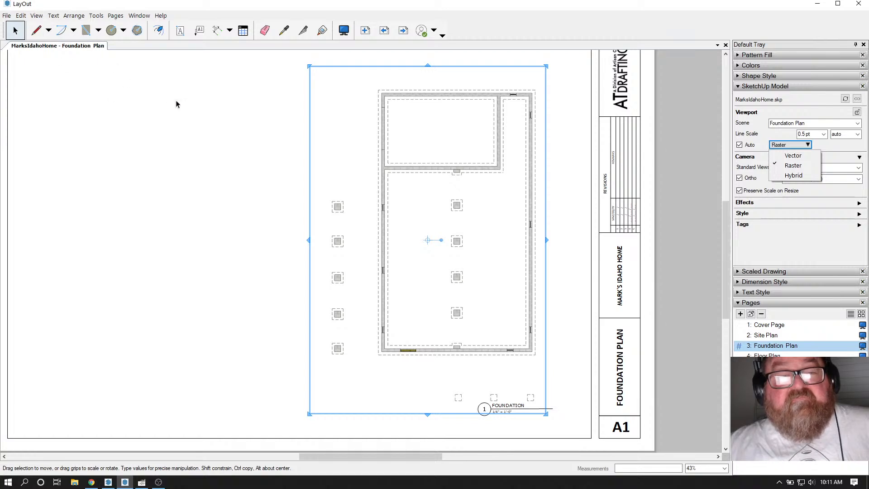
pyautogui.click(802, 176)
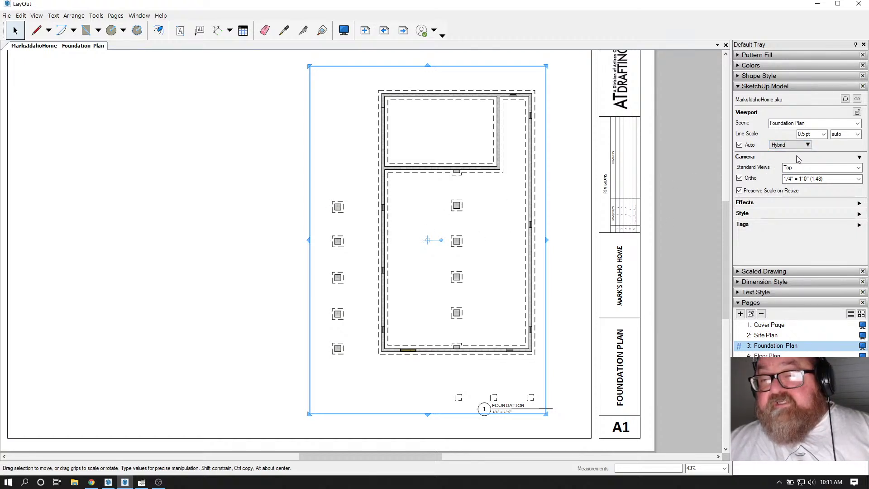
pyautogui.click(779, 146)
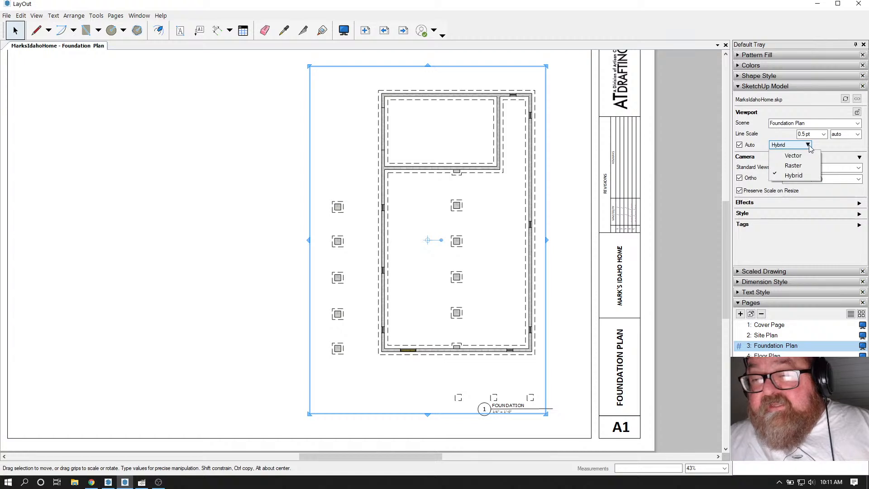
# Step: Check the render mode options for the foundation plan viewport and keep it set to Hybrid
pyautogui.click(768, 136)
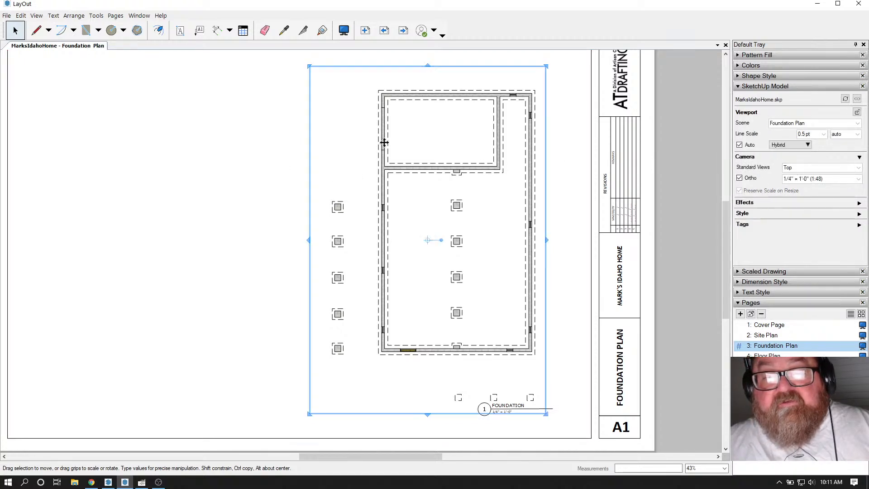
pyautogui.click(807, 145)
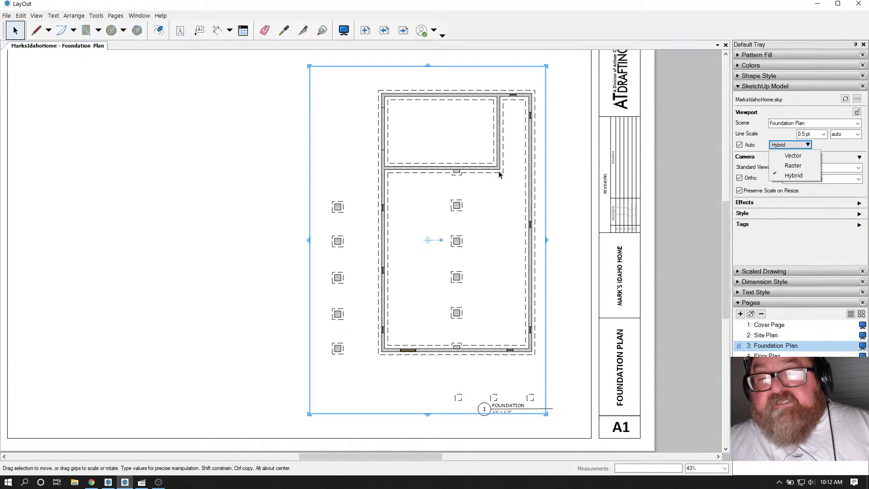
pyautogui.click(798, 176)
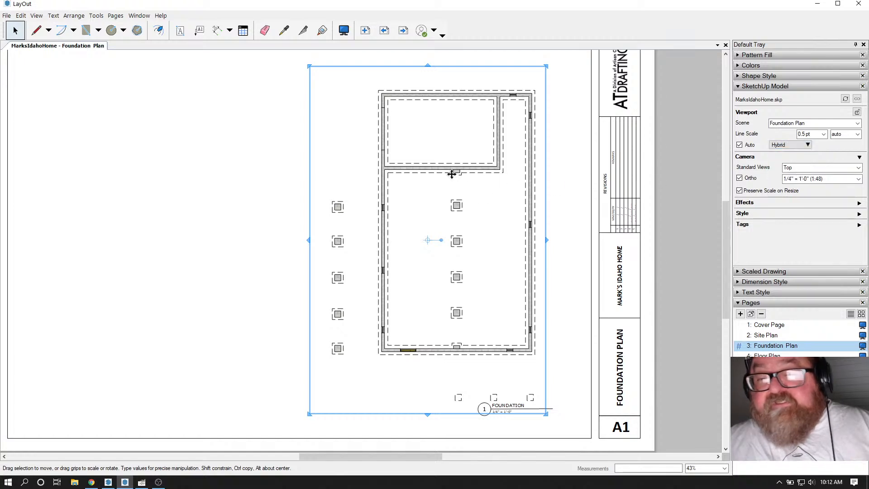
pyautogui.click(562, 156)
# Step: Move the foundation plan viewport slightly up the sheet so the lower pier footings clear the FOUNDATION title label
pyautogui.scroll(-3, 562, 181)
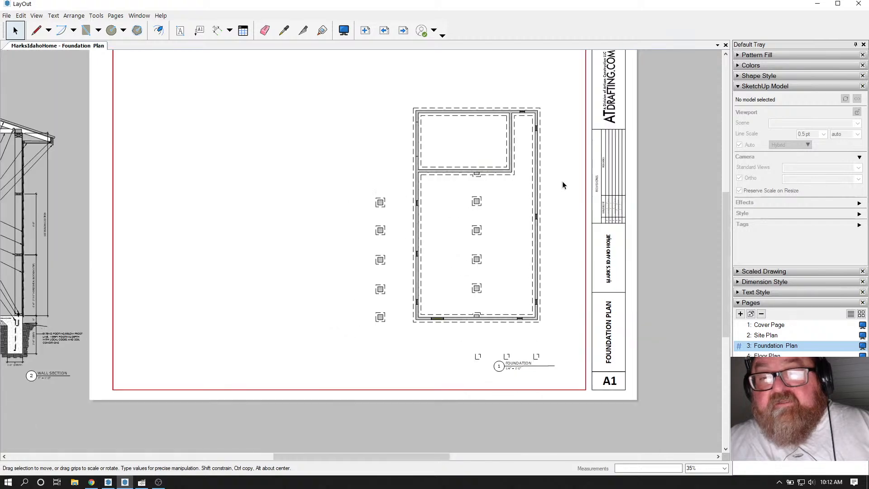
pyautogui.scroll(3, 498, 193)
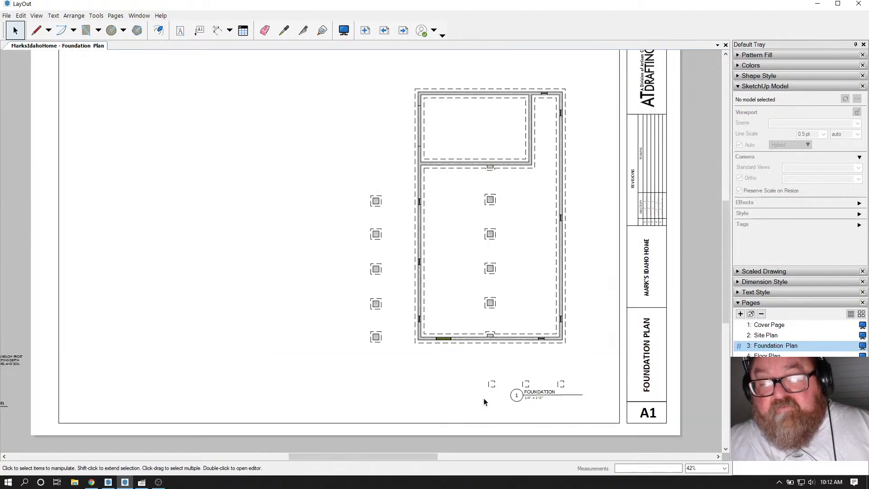
pyautogui.scroll(1, 571, 338)
pyautogui.scroll(-3, 570, 338)
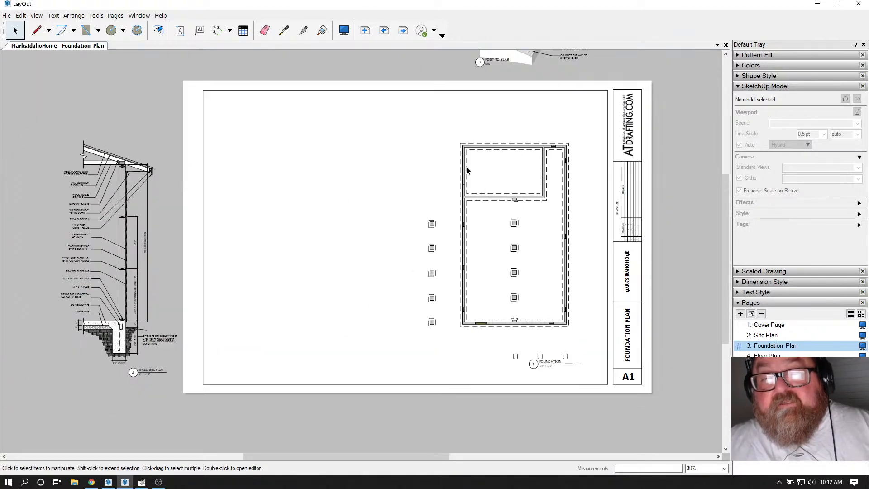
pyautogui.click(467, 167)
pyautogui.scroll(2, 468, 168)
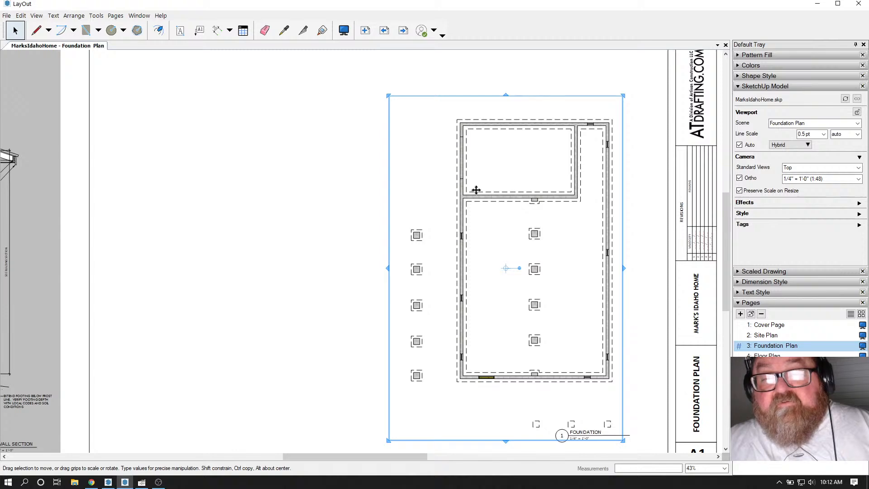
pyautogui.moveTo(473, 196); pyautogui.dragTo(473, 168)
pyautogui.click(344, 182)
pyautogui.scroll(-2, 451, 213)
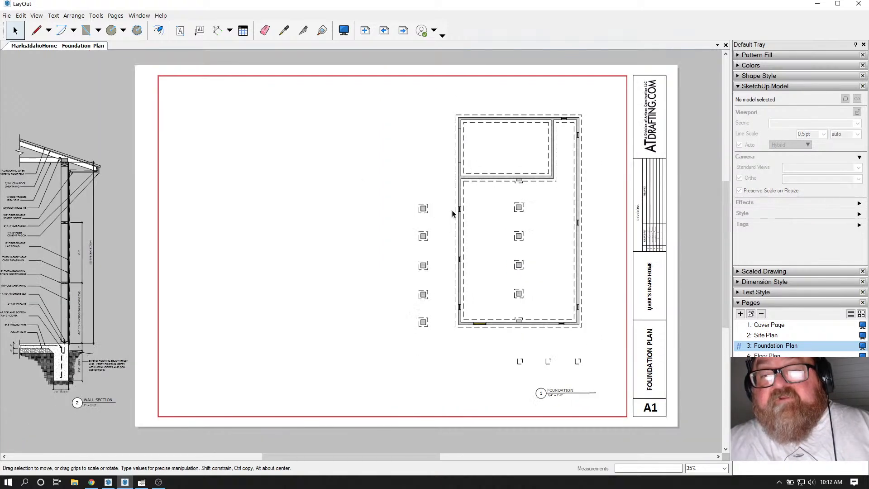
# Step: Shorten the underline in the FOUNDATION title label so it ends just past the title text
pyautogui.scroll(3, 541, 367)
pyautogui.scroll(4, 594, 372)
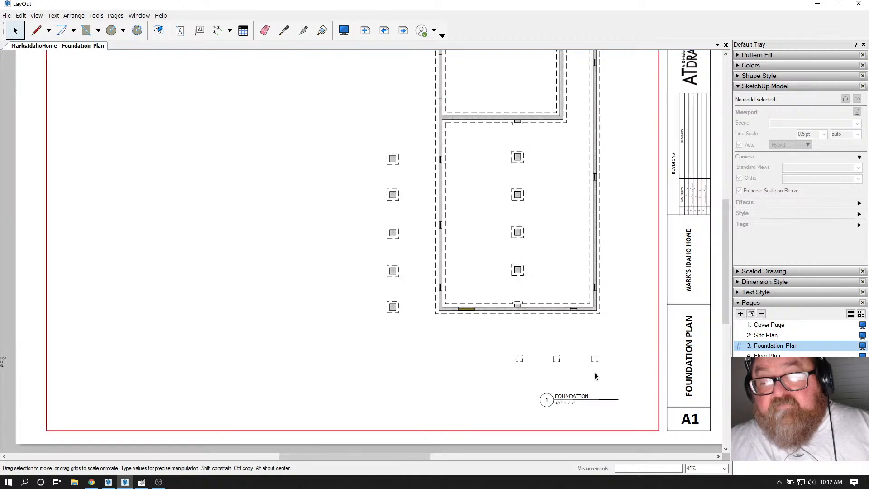
pyautogui.click(596, 371)
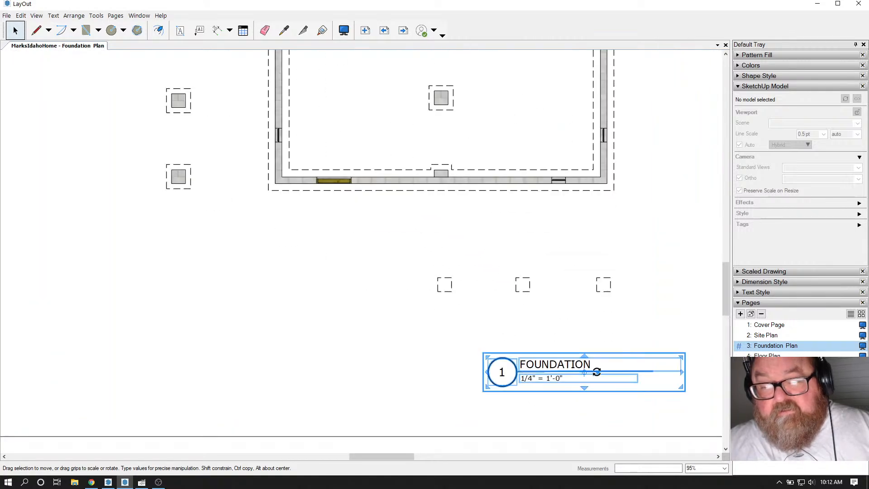
pyautogui.doubleClick(645, 374)
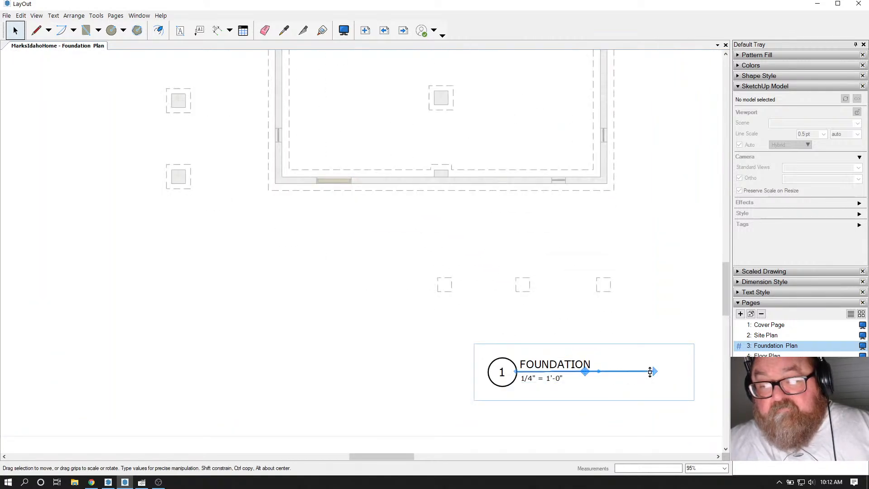
pyautogui.moveTo(654, 371); pyautogui.dragTo(599, 371)
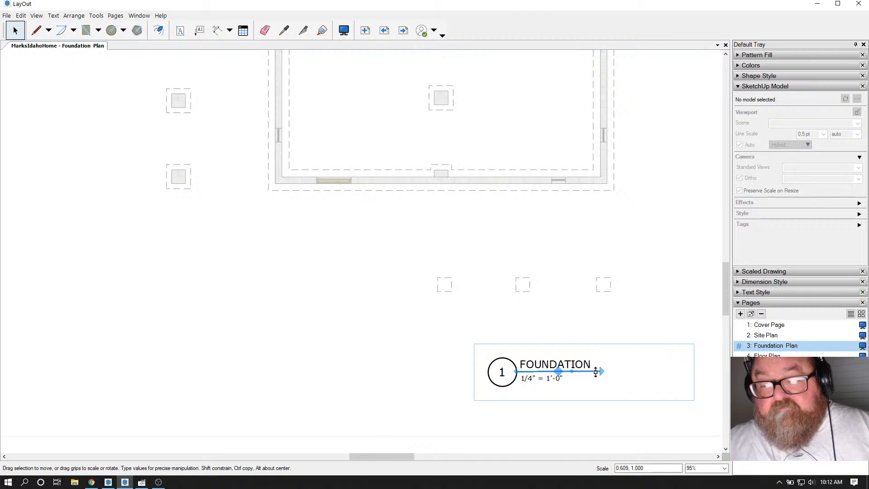
pyautogui.click(495, 329)
pyautogui.scroll(-6, 659, 355)
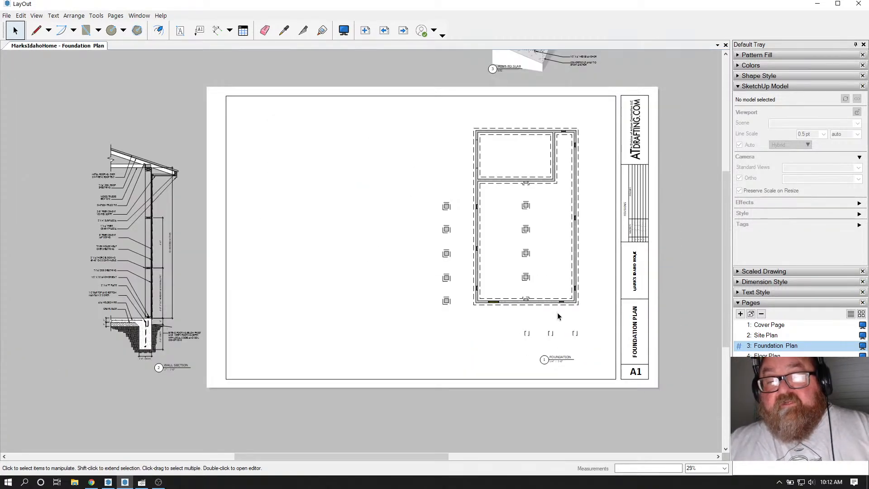
pyautogui.scroll(1, 533, 268)
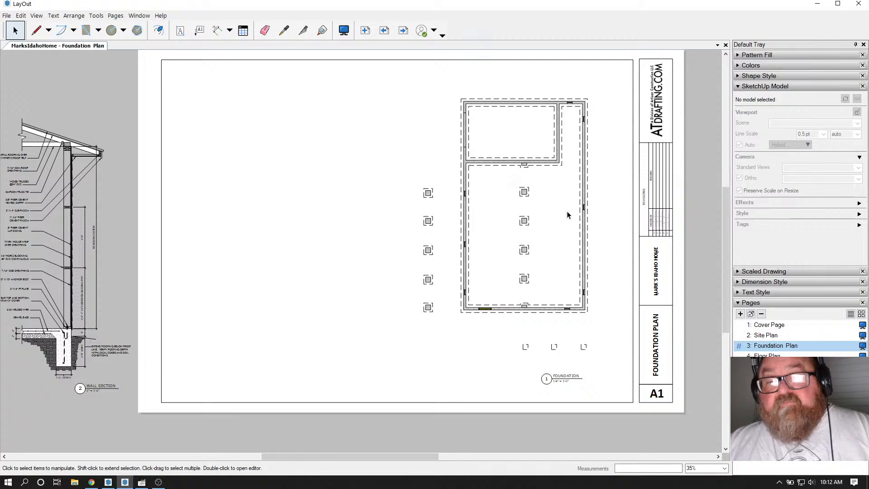
# Step: Switch to Chrome and read the live stream chat in YouTube Studio, glancing back at the SketchUp foundation plan
pyautogui.click(91, 482)
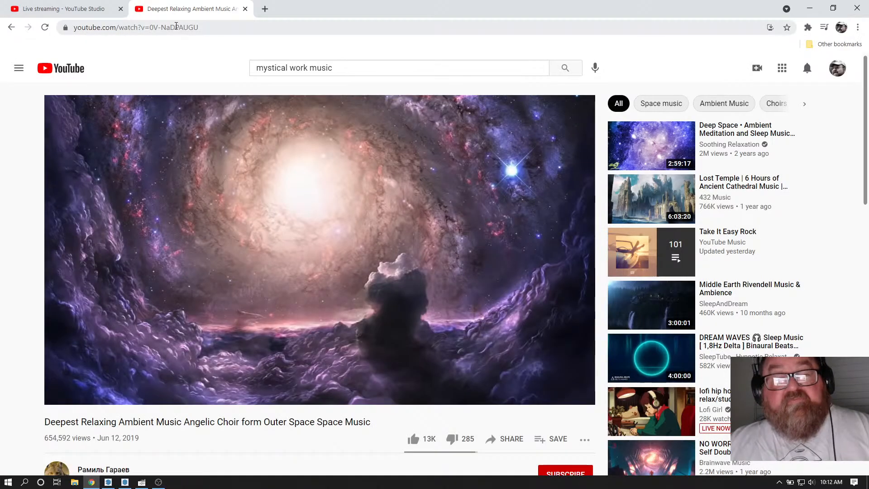
pyautogui.click(82, 9)
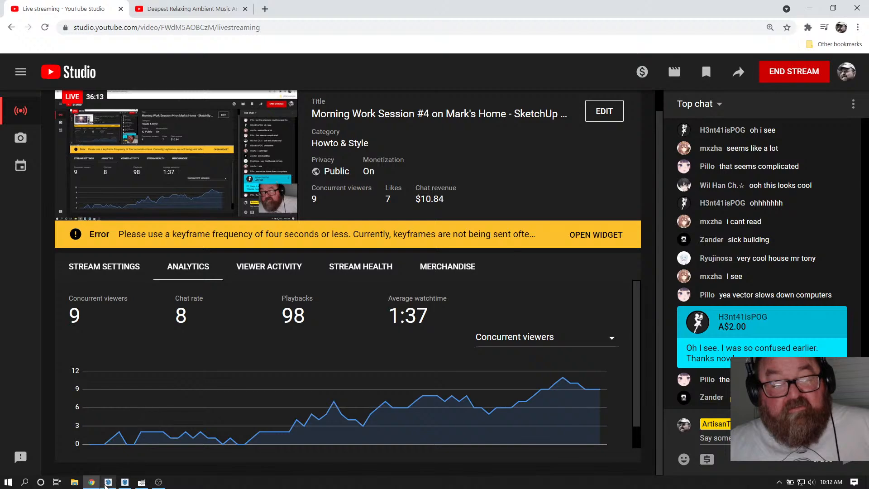
pyautogui.click(108, 482)
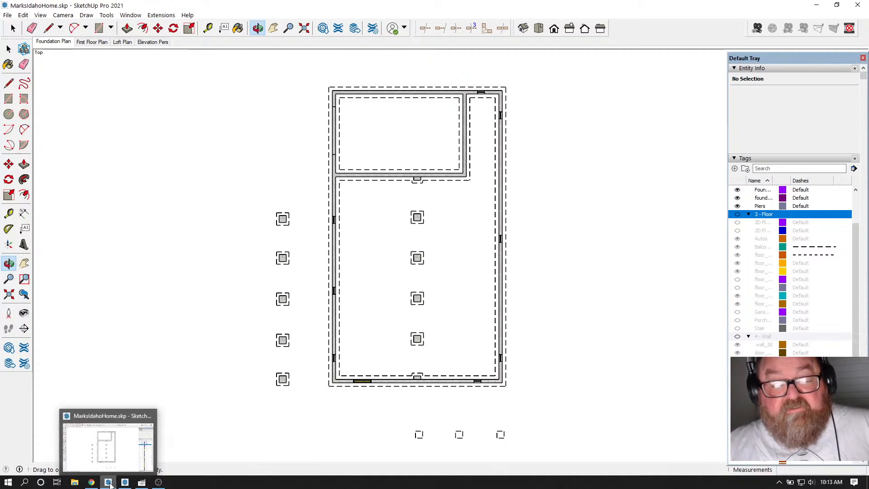
pyautogui.click(91, 482)
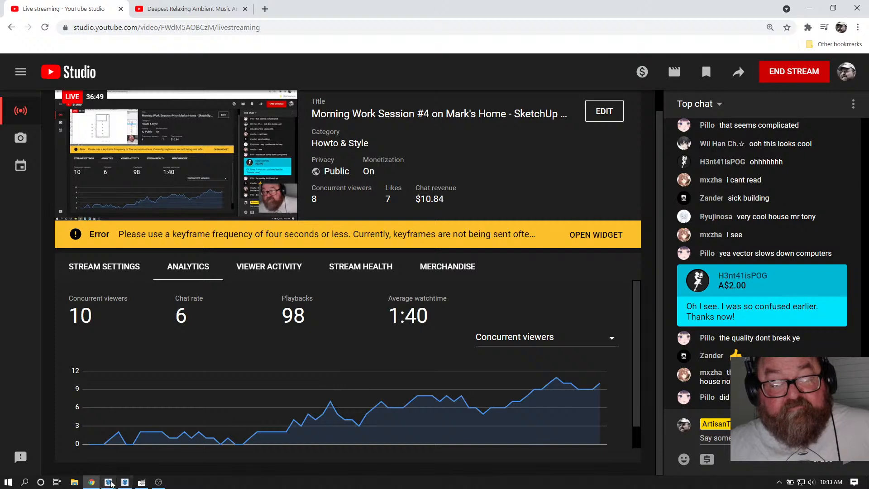
pyautogui.click(108, 482)
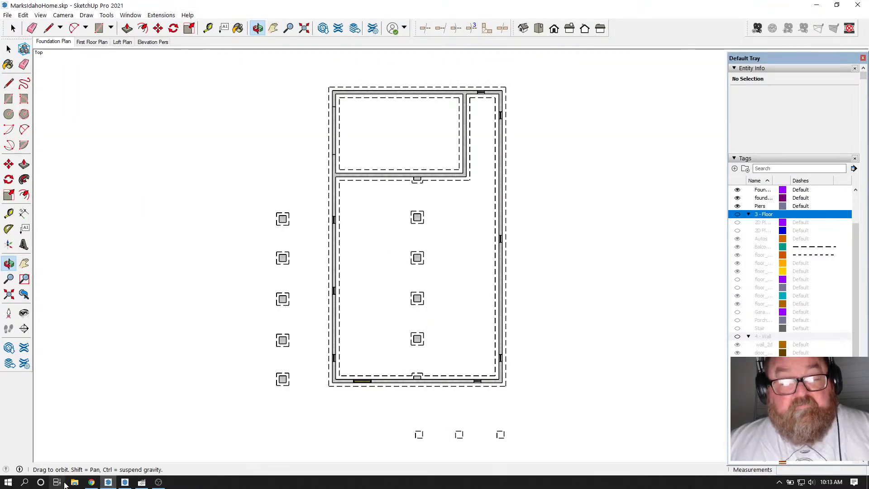
# Step: Open the bookmarked Artisan Const website in a new Chrome tab
pyautogui.click(92, 482)
pyautogui.click(265, 9)
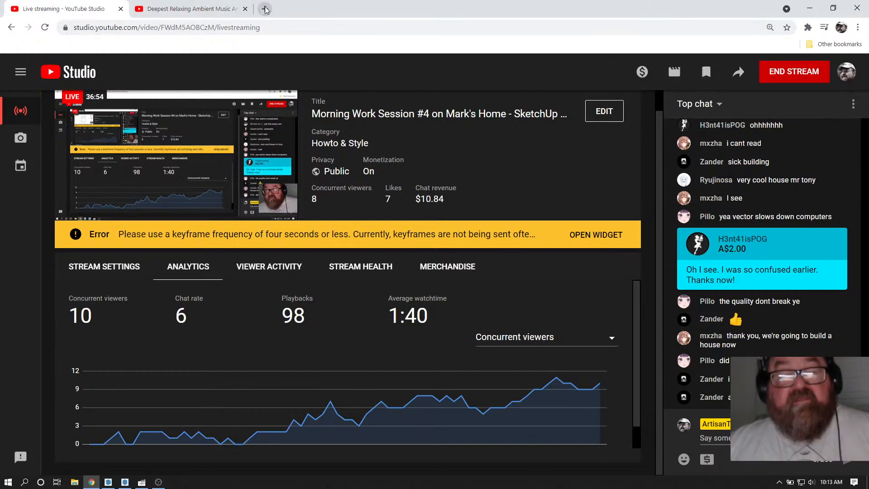
pyautogui.click(835, 44)
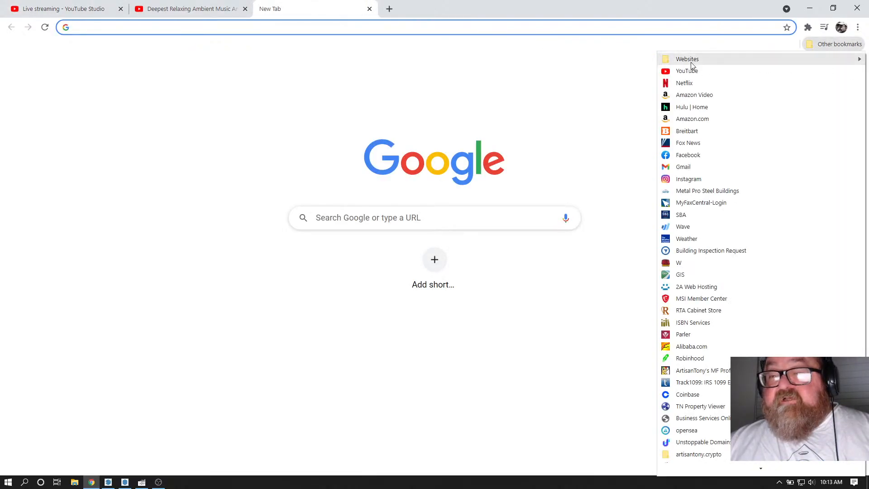
pyautogui.moveTo(691, 63)
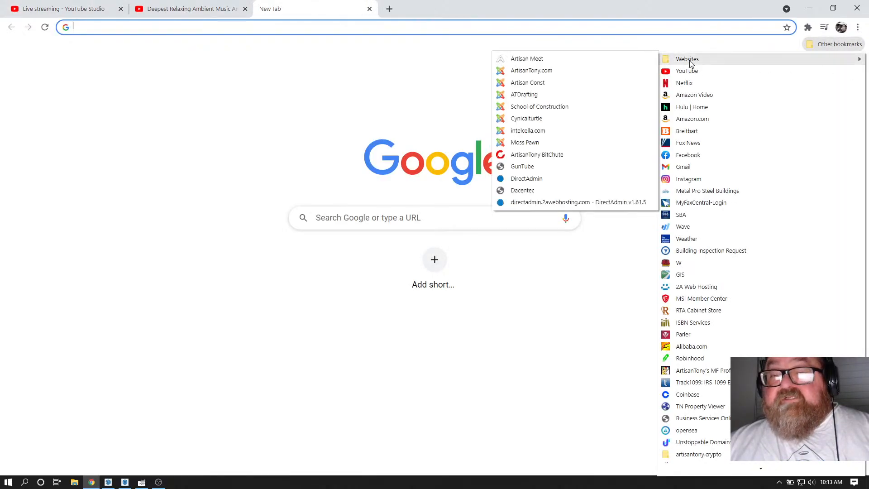
pyautogui.click(544, 83)
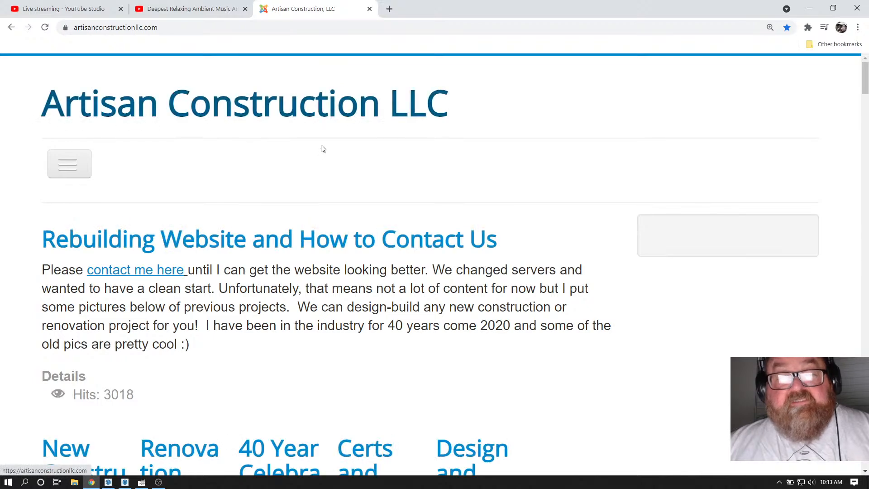
# Step: Reduce the browser zoom of the Artisan Construction page to 110%
pyautogui.scroll(-8, 324, 154)
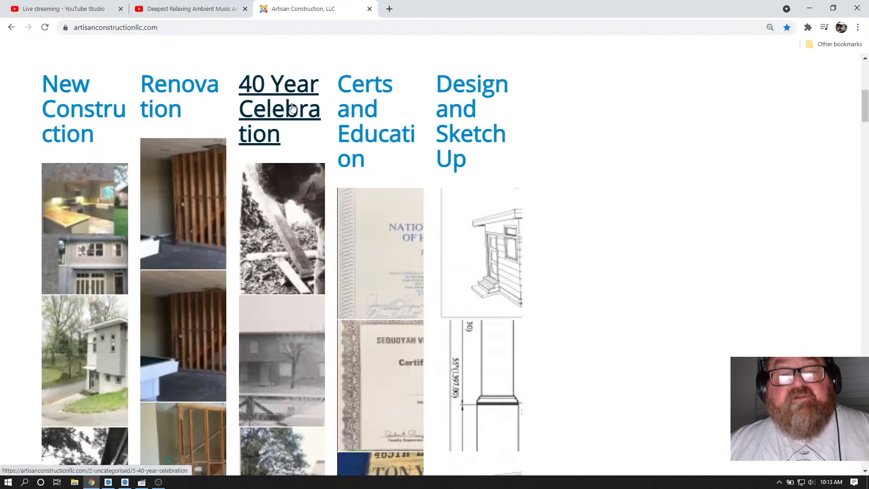
pyautogui.click(858, 27)
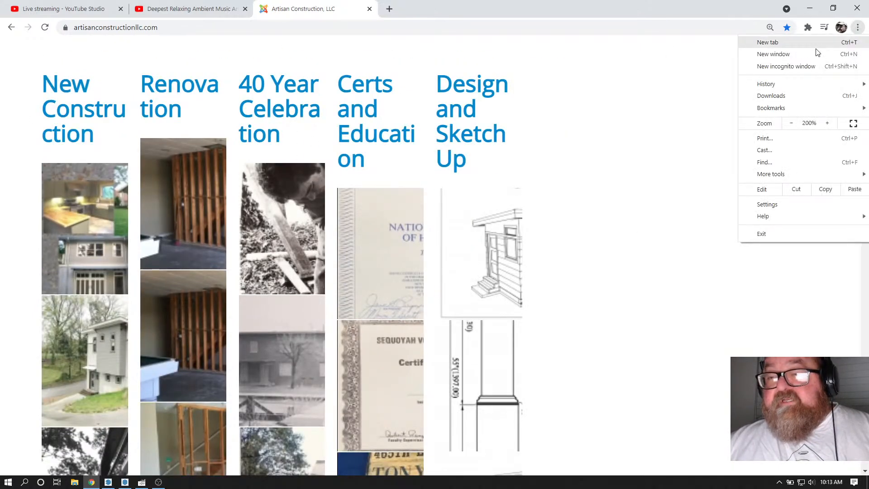
pyautogui.click(791, 124)
pyautogui.click(791, 123)
pyautogui.click(791, 123)
pyautogui.click(792, 124)
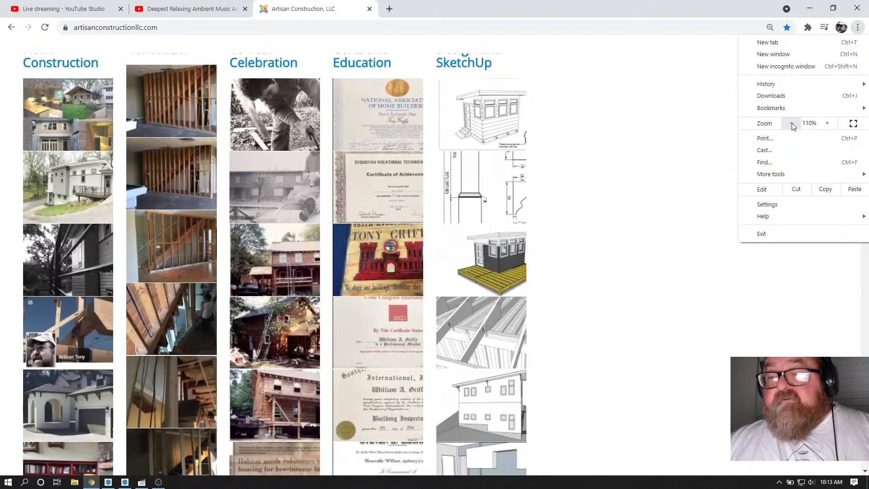
pyautogui.click(632, 156)
# Step: Open the 40 Year Celebration photo gallery on the Artisan Construction site
pyautogui.scroll(2, 543, 163)
pyautogui.scroll(-2, 265, 156)
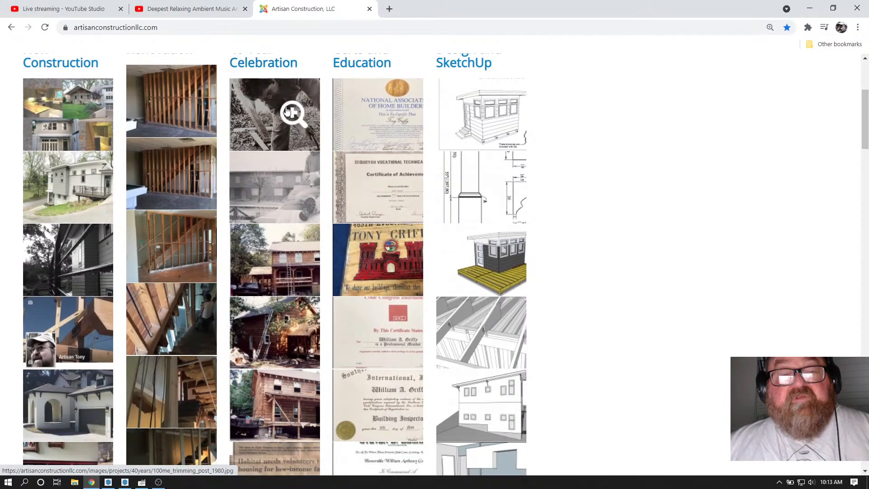
pyautogui.scroll(1, 273, 128)
pyautogui.click(259, 109)
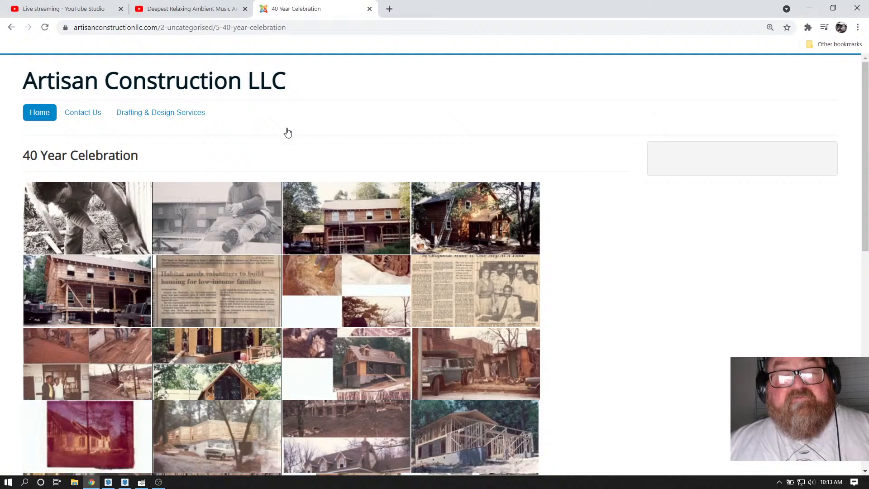
# Step: Open the first 40 Year Celebration photo enlarged and browse forward to the Habitat newspaper clipping, image 6 of 35
pyautogui.scroll(-1, 319, 136)
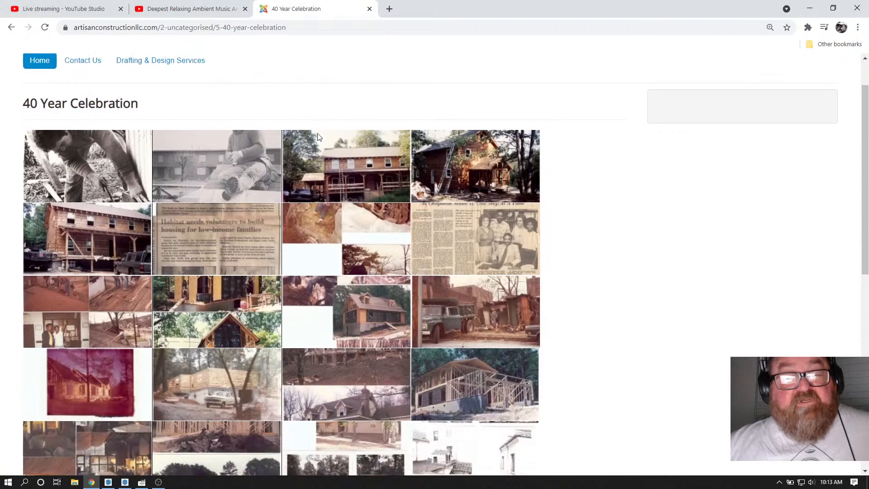
pyautogui.click(105, 168)
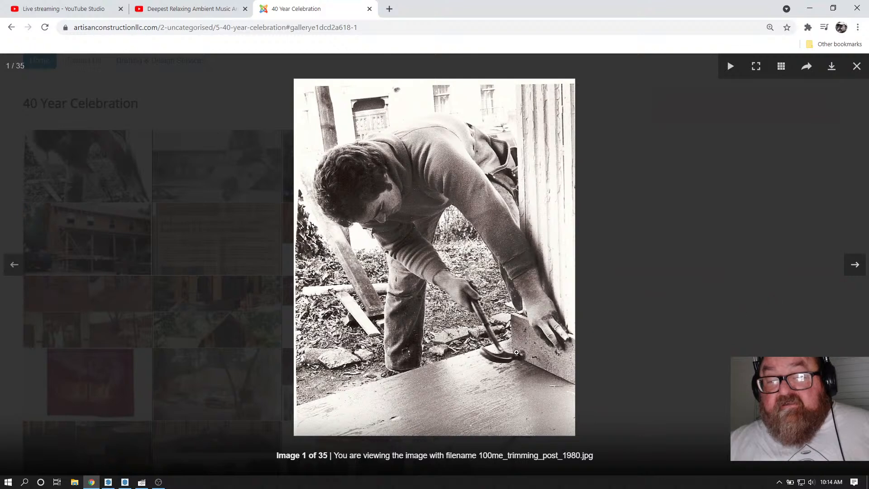
pyautogui.click(854, 267)
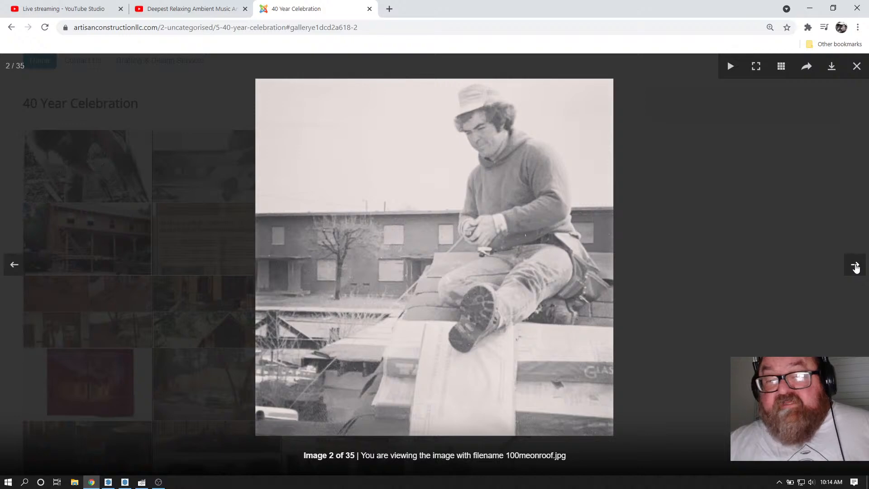
pyautogui.click(856, 268)
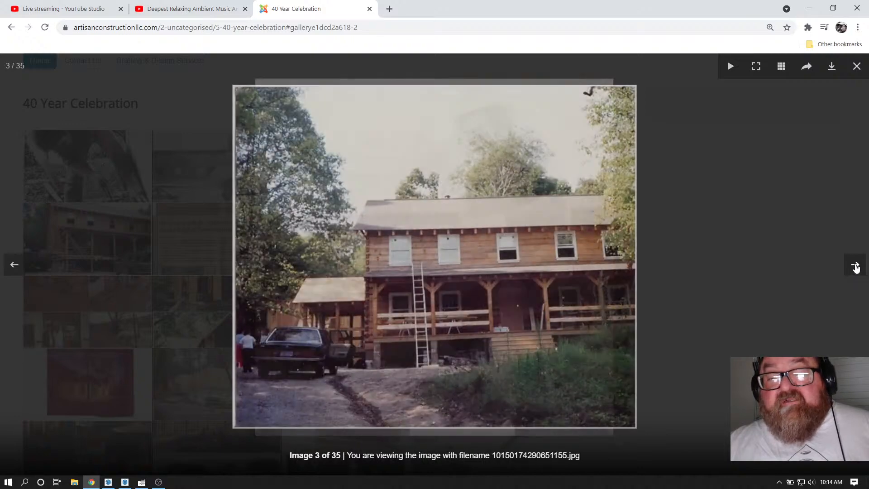
pyautogui.click(851, 269)
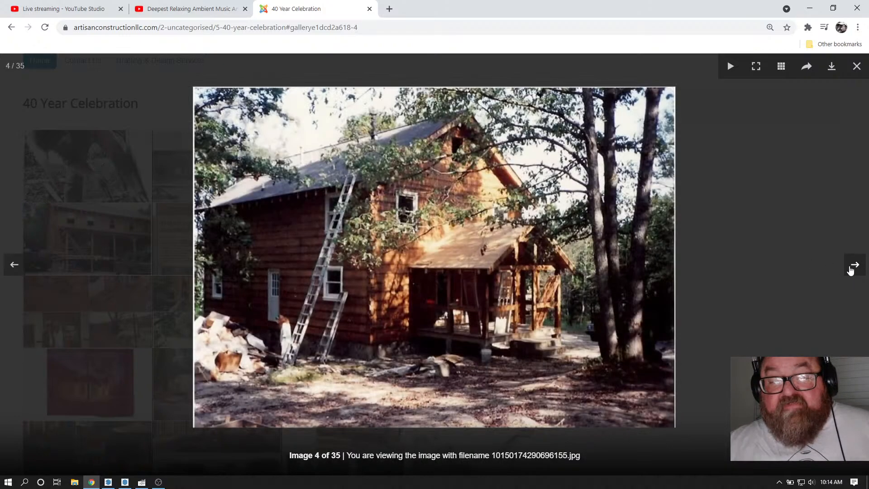
pyautogui.click(851, 269)
pyautogui.click(851, 269)
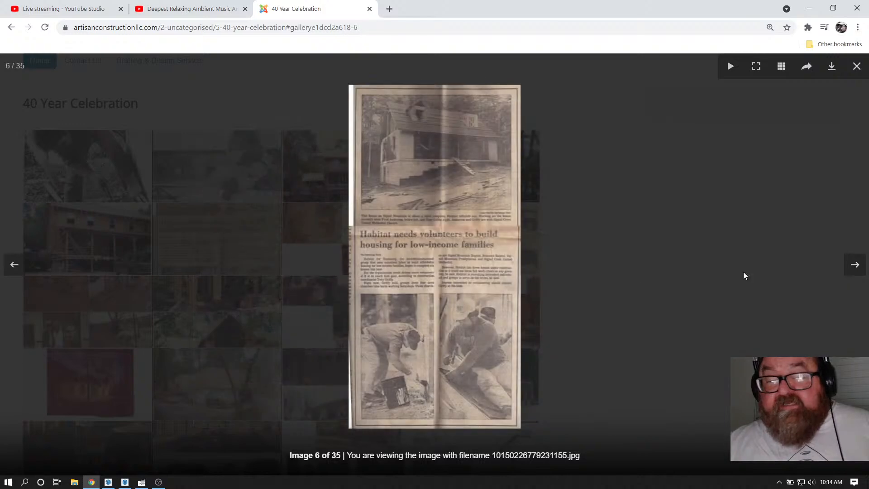
# Step: Look back at the log house photo and the Habitat clipping, and advance to the newspaper article at image 8
pyautogui.click(14, 264)
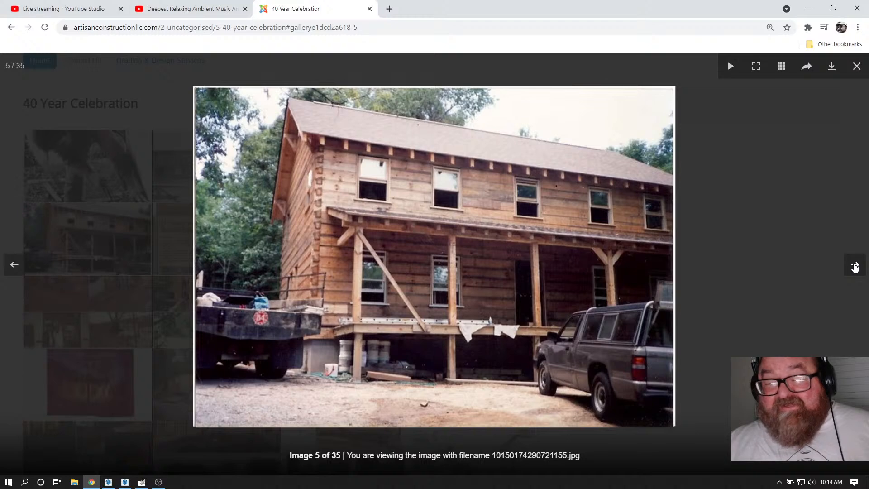
pyautogui.click(854, 267)
pyautogui.click(854, 267)
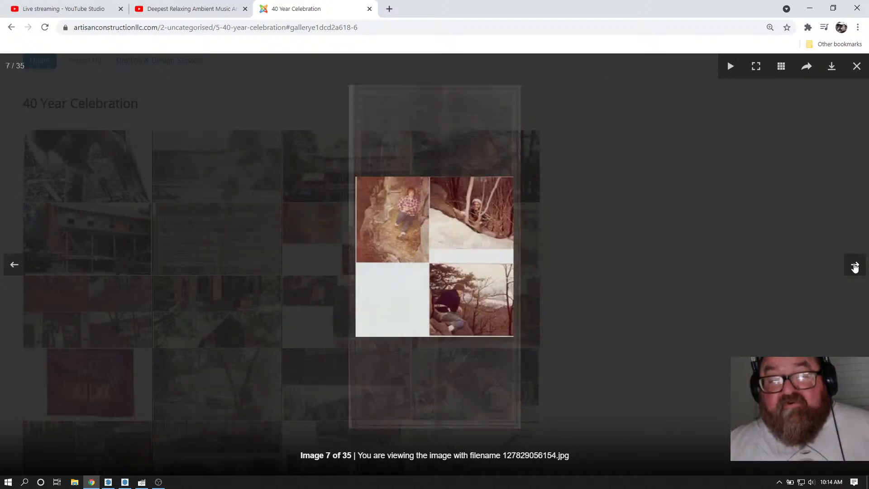
pyautogui.click(12, 266)
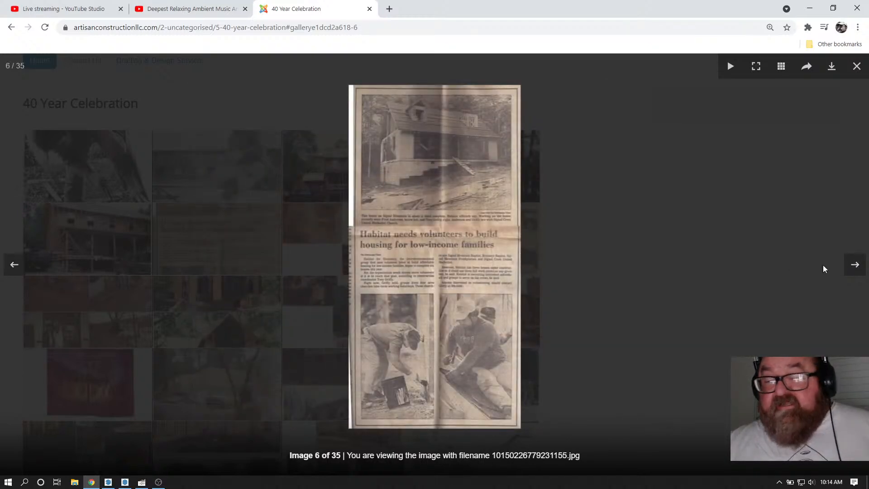
pyautogui.click(855, 266)
pyautogui.click(855, 266)
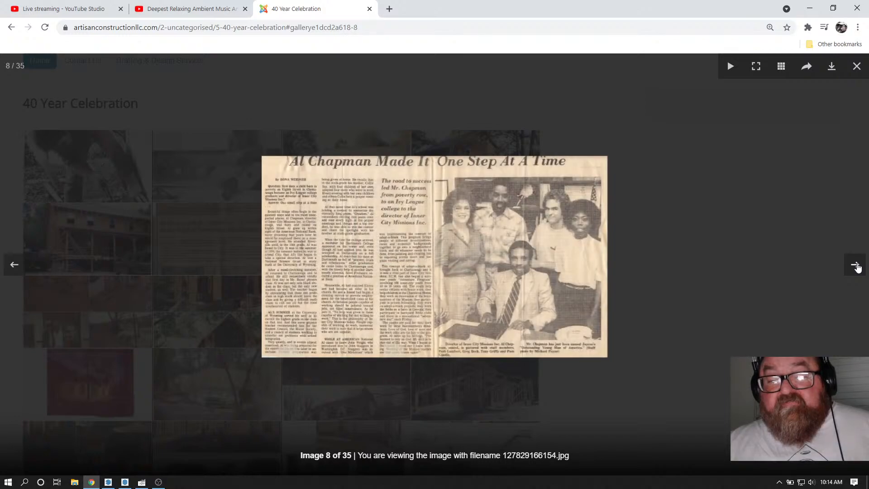
# Step: View the roofing collage at image 9 and the house framing photos at image 10, ending on image 9
pyautogui.click(855, 267)
pyautogui.click(855, 266)
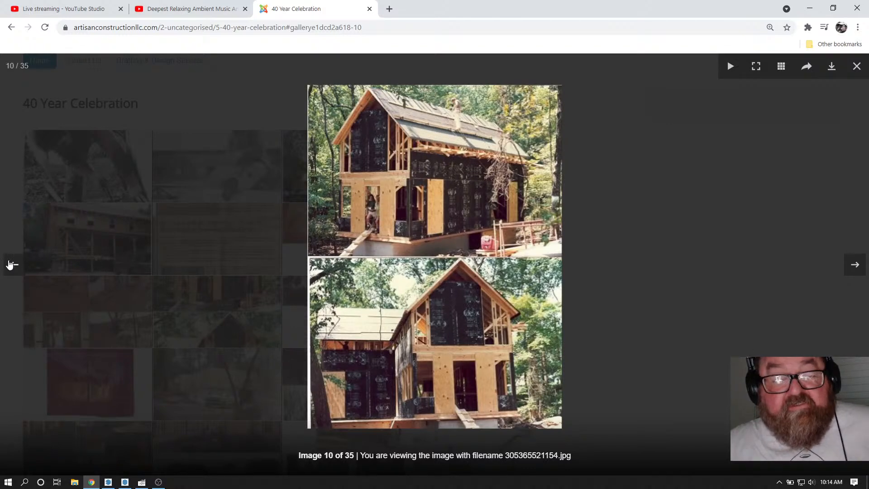
pyautogui.click(10, 264)
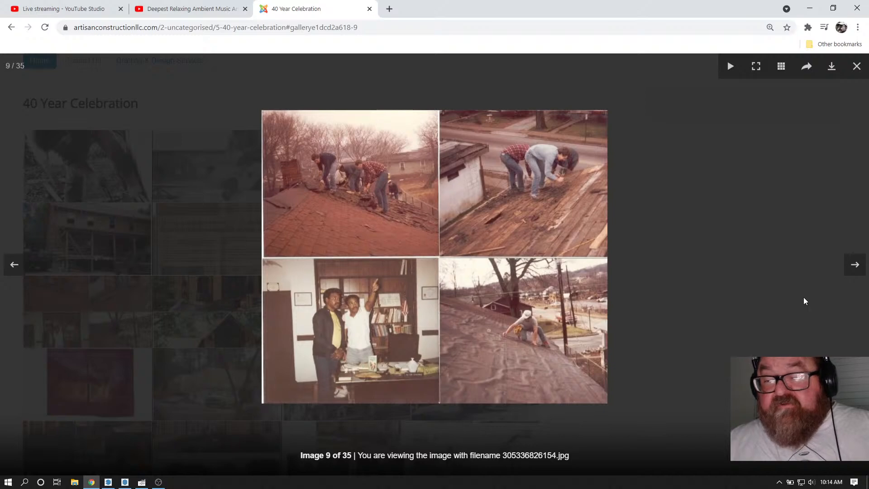
pyautogui.click(856, 268)
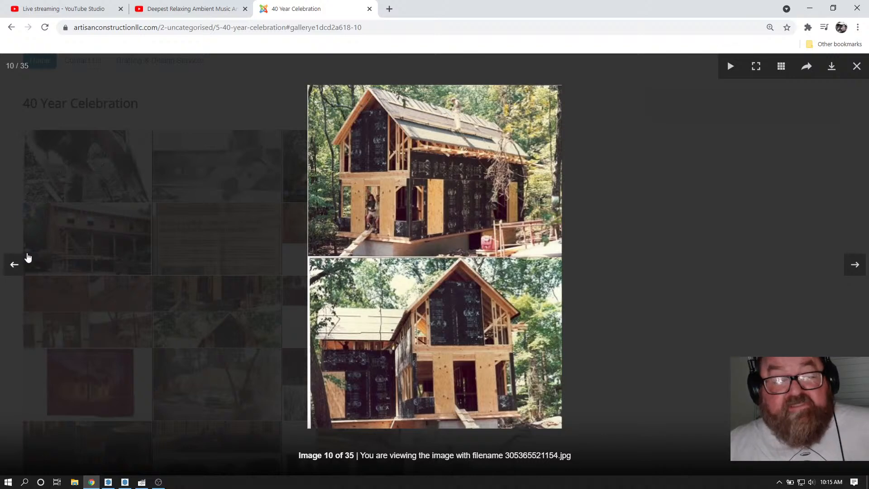
pyautogui.click(14, 263)
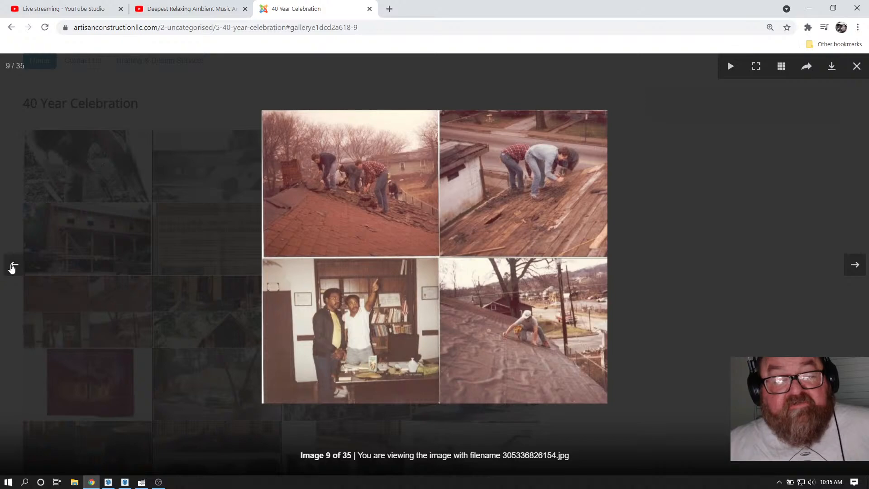
# Step: Browse the gallery backward from image 9 to the first photo of the carpenter trimming a post
pyautogui.click(13, 266)
pyautogui.click(13, 266)
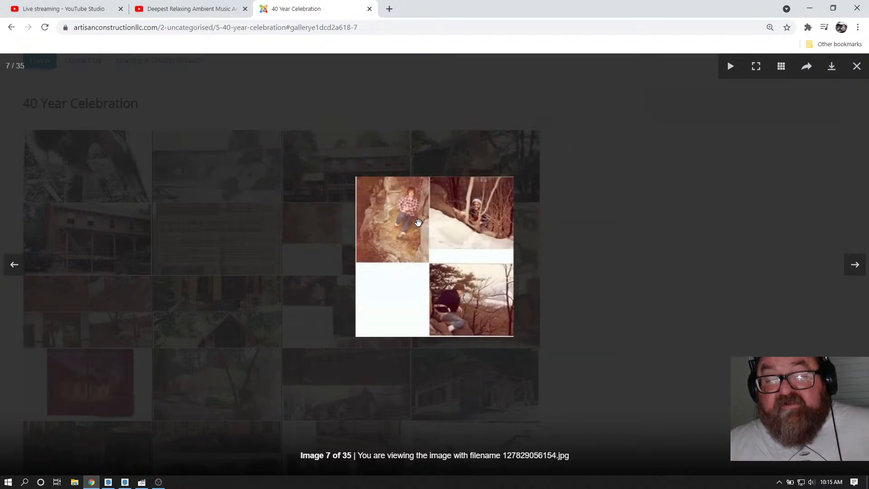
pyautogui.scroll(1, 414, 234)
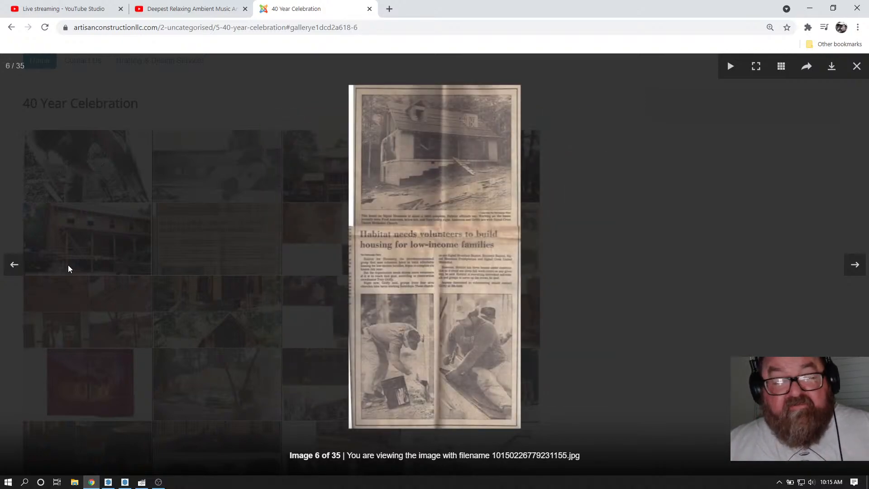
pyautogui.click(13, 264)
pyautogui.click(11, 267)
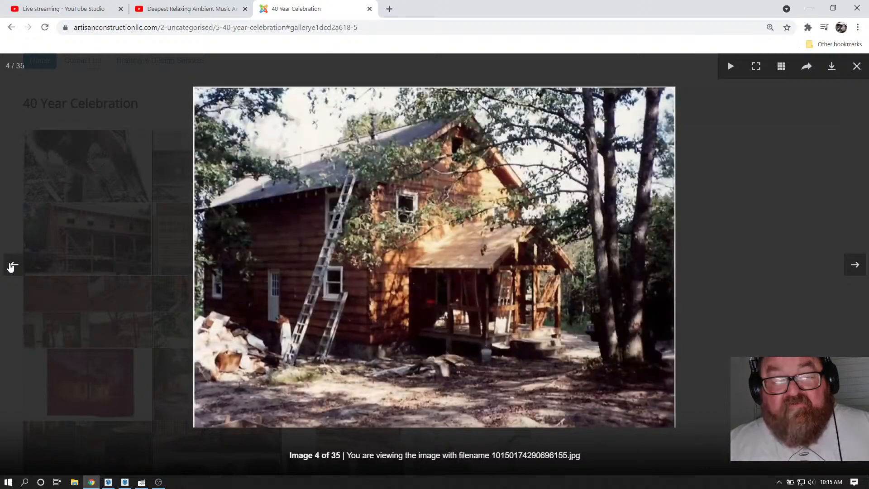
pyautogui.click(11, 266)
pyautogui.click(11, 267)
pyautogui.click(11, 266)
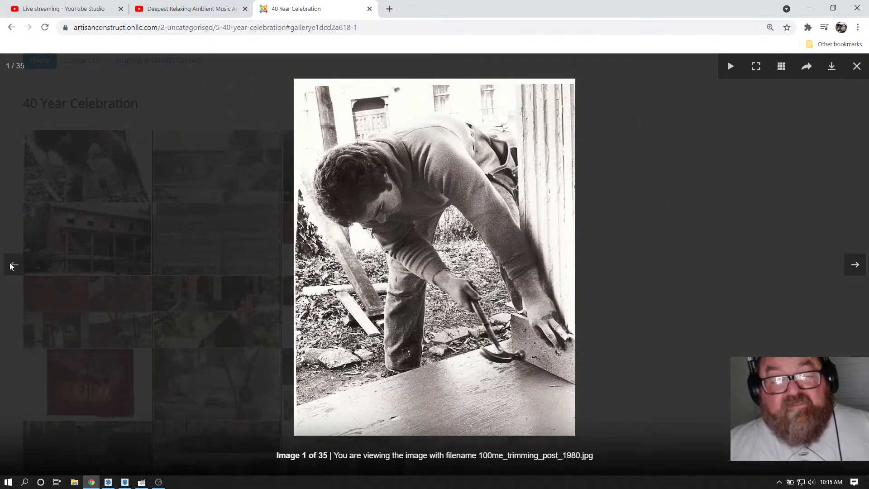
# Step: Browse forward again from the first photo to the house framing collage at image 10
pyautogui.click(855, 265)
pyautogui.click(855, 265)
pyautogui.click(854, 267)
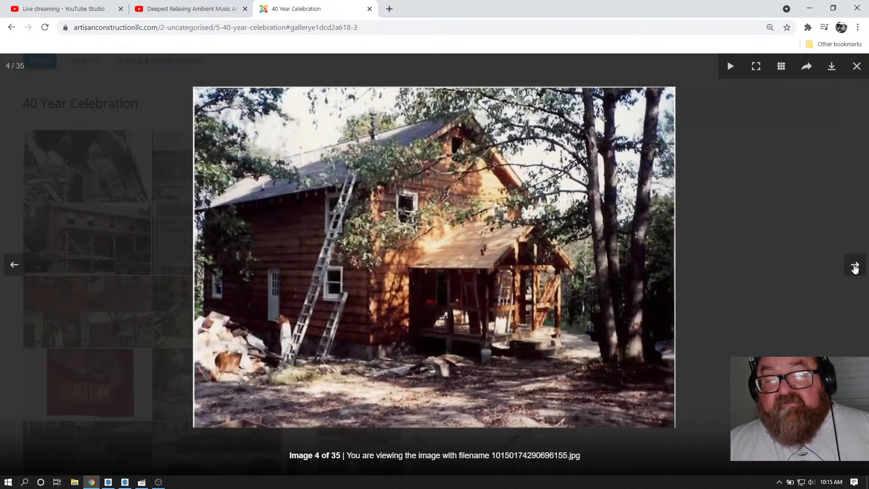
pyautogui.click(855, 267)
pyautogui.click(855, 267)
pyautogui.click(855, 267)
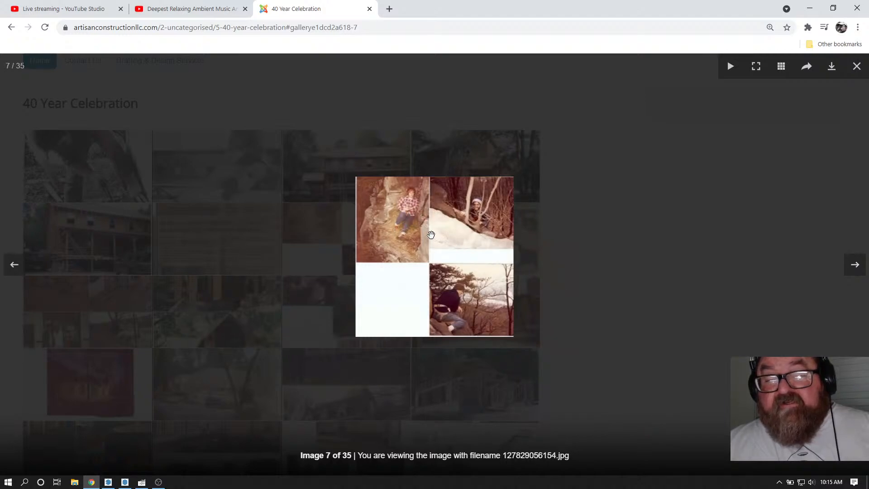
pyautogui.click(855, 265)
pyautogui.click(855, 265)
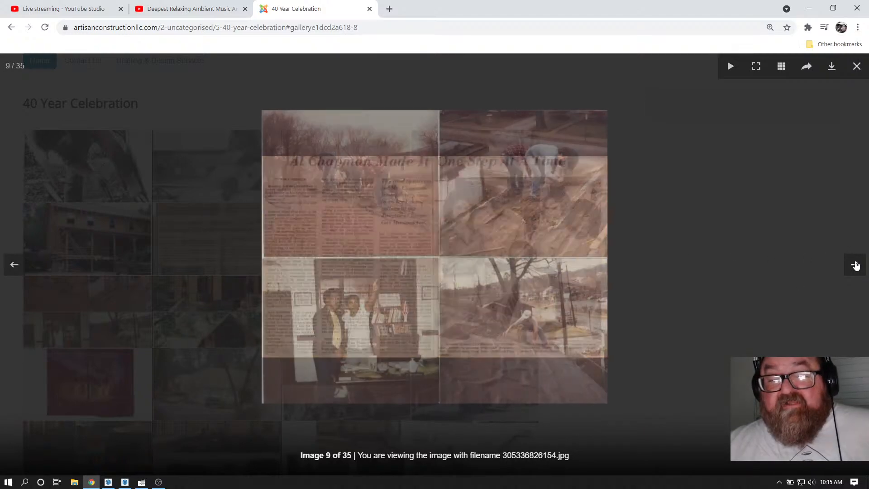
pyautogui.click(856, 268)
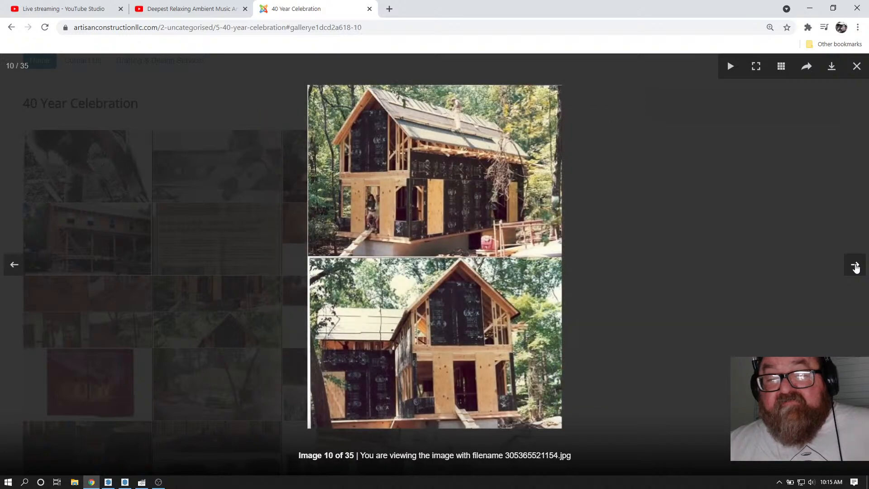
# Step: View the construction photos from image 11 through image 16 of the gallery
pyautogui.click(856, 267)
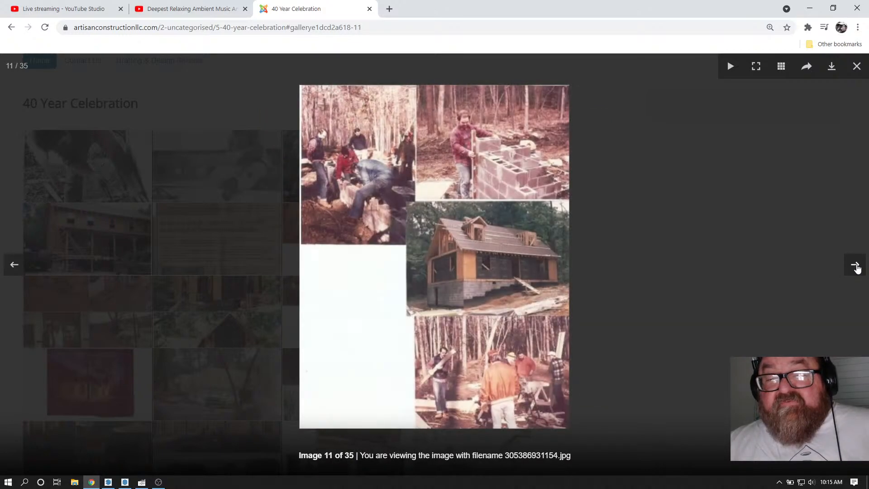
pyautogui.click(855, 268)
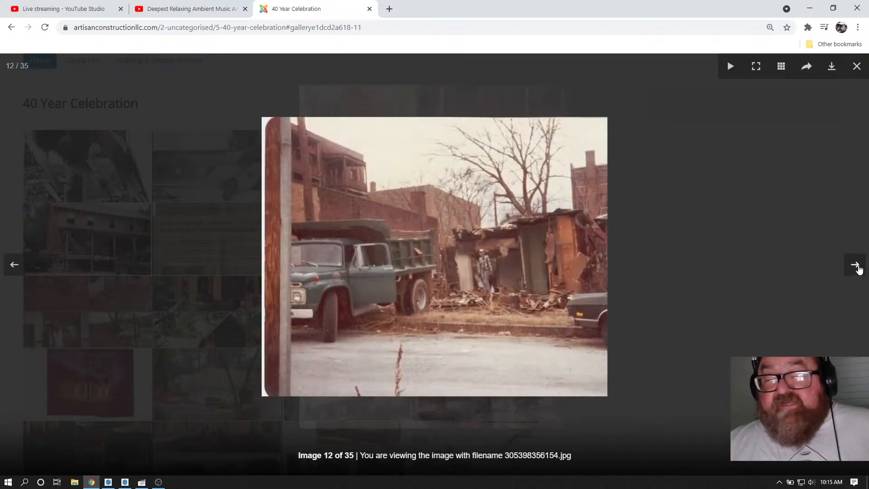
pyautogui.click(853, 269)
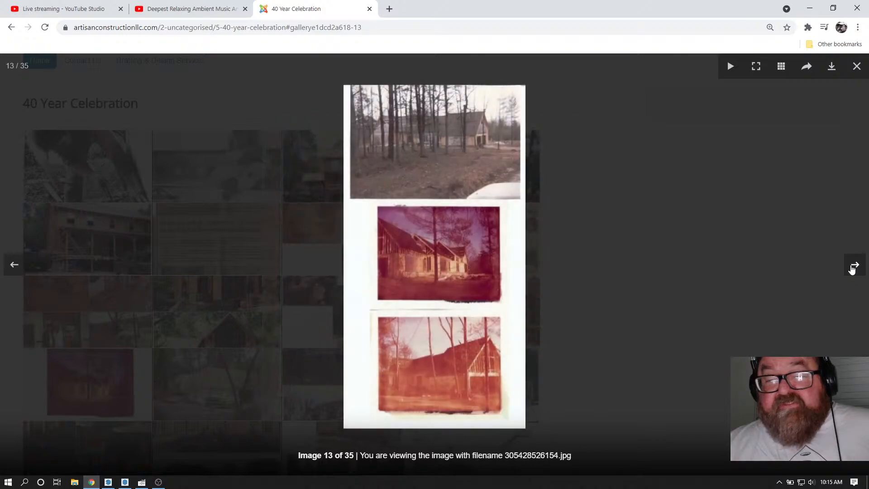
pyautogui.click(853, 268)
pyautogui.click(853, 269)
pyautogui.click(853, 269)
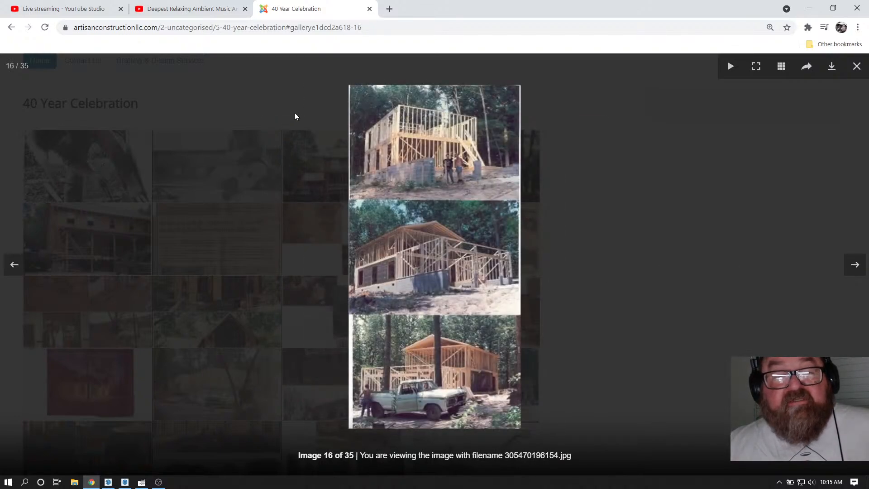
# Step: Continue through gallery images 17 to 22, ending on the photo of two workers sawing roof sheathing
pyautogui.click(855, 266)
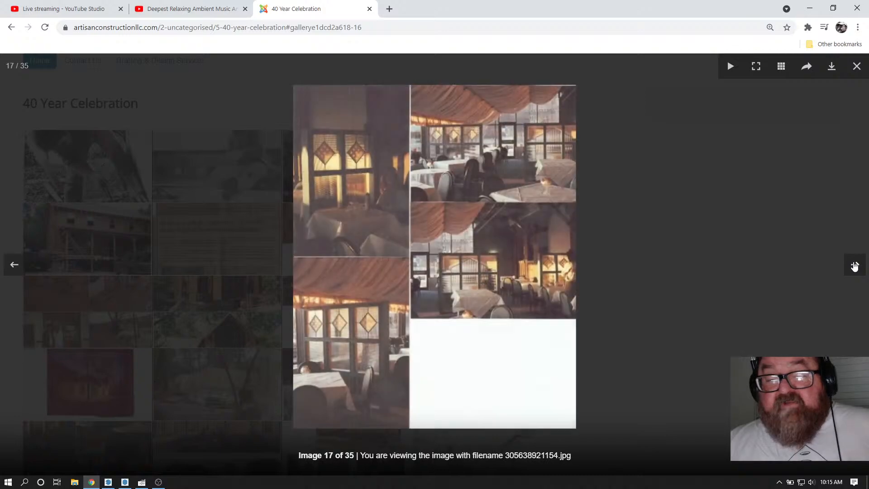
pyautogui.click(855, 266)
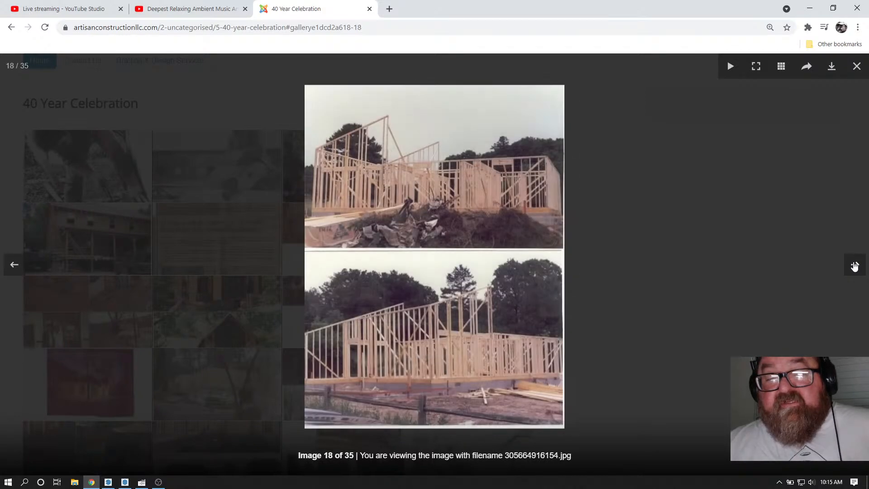
pyautogui.click(855, 267)
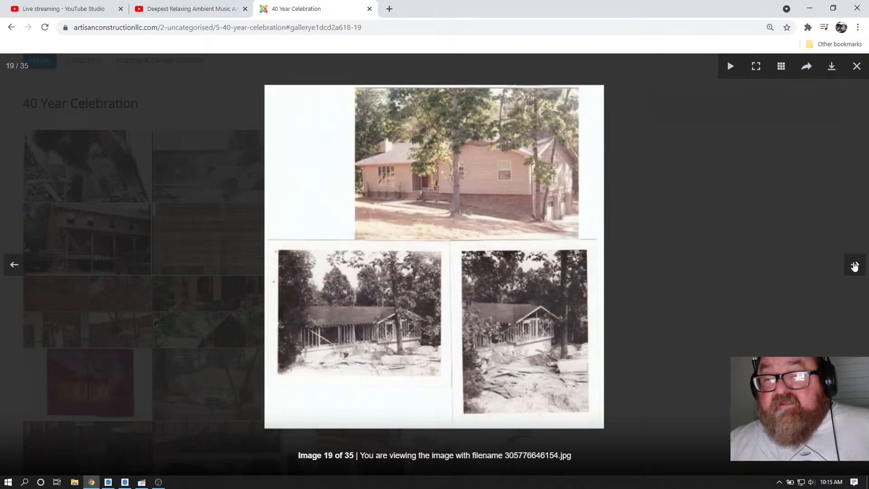
pyautogui.click(854, 266)
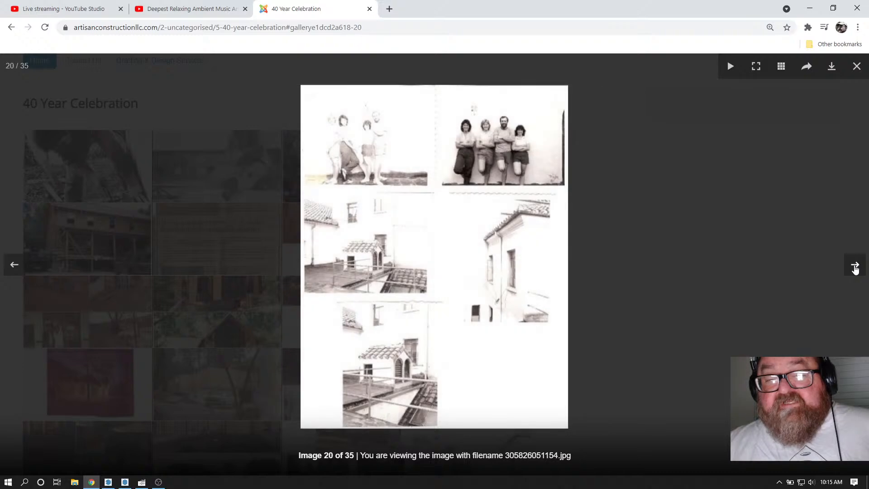
pyautogui.click(854, 267)
pyautogui.click(855, 267)
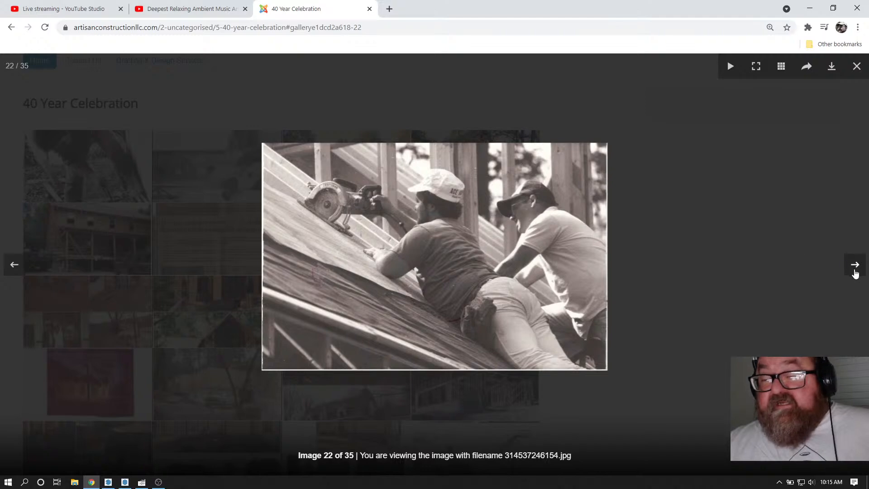
# Step: View gallery images 23 to 25 and switch back to the foundation plan in SketchUp
pyautogui.click(855, 266)
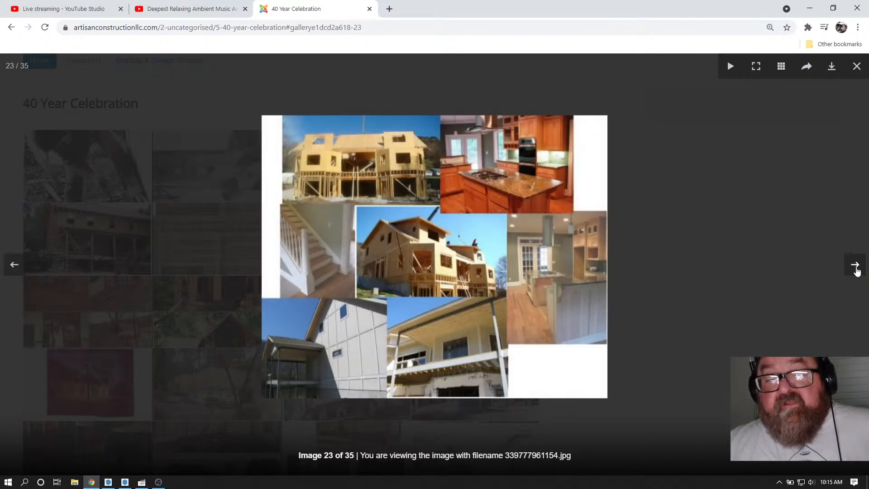
pyautogui.click(855, 267)
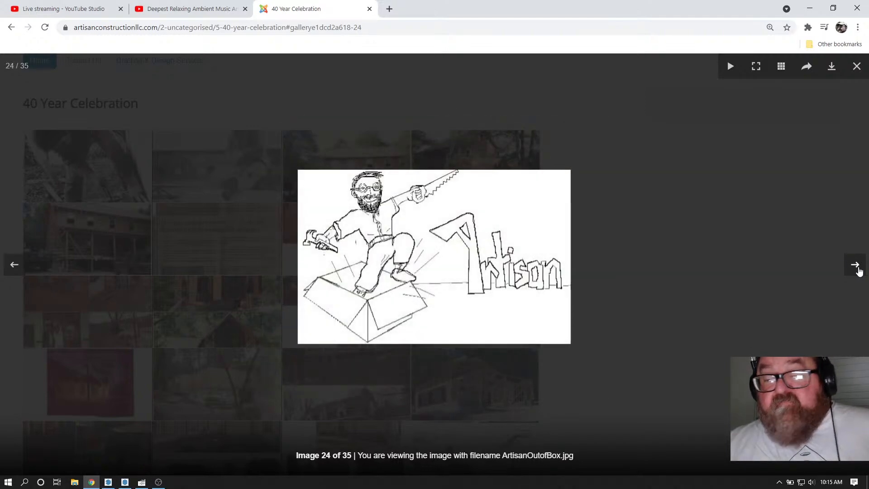
pyautogui.click(854, 266)
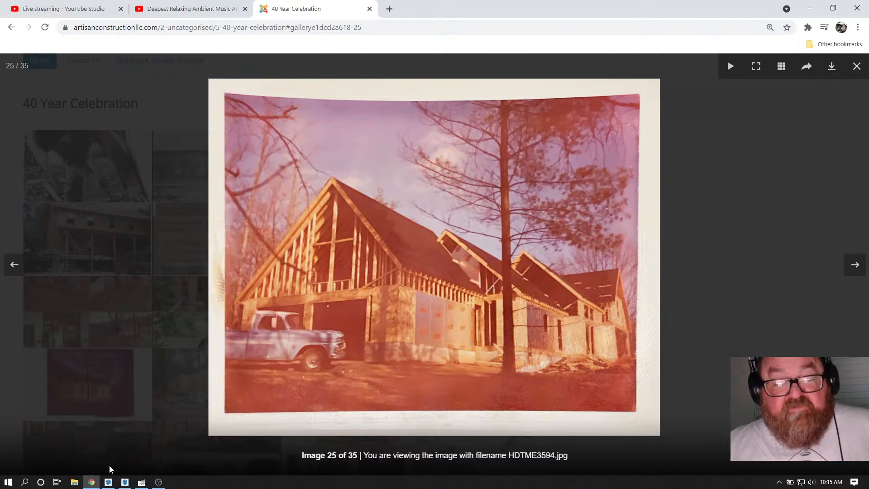
pyautogui.click(108, 484)
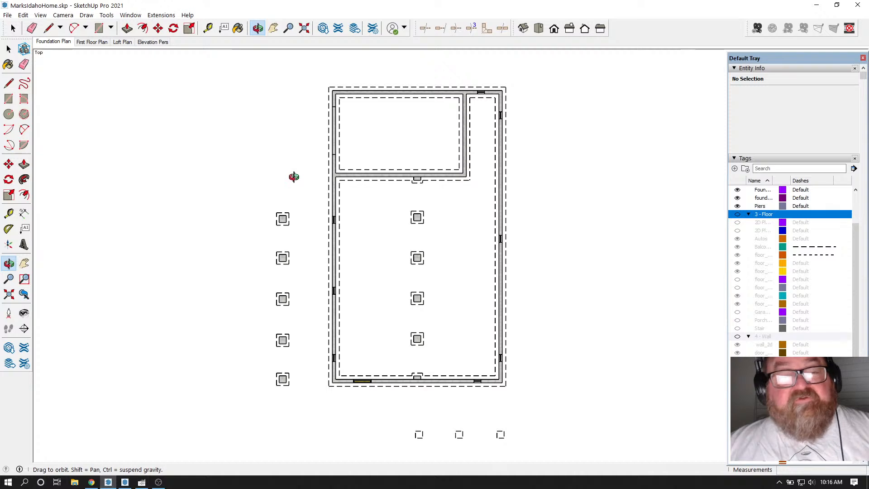
# Step: Switch to the LayOut foundation plan and dimension the right wall from its lower outside corner to the lowest vent opening
pyautogui.click(126, 483)
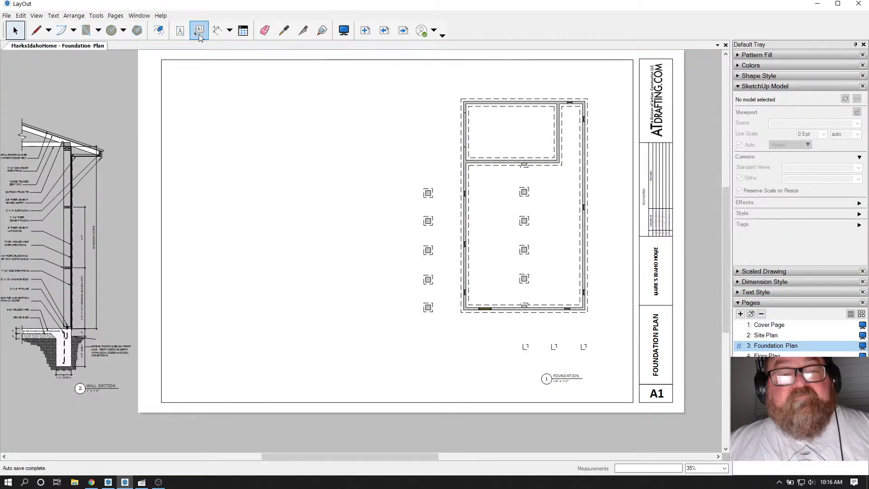
pyautogui.click(216, 33)
pyautogui.scroll(2, 604, 312)
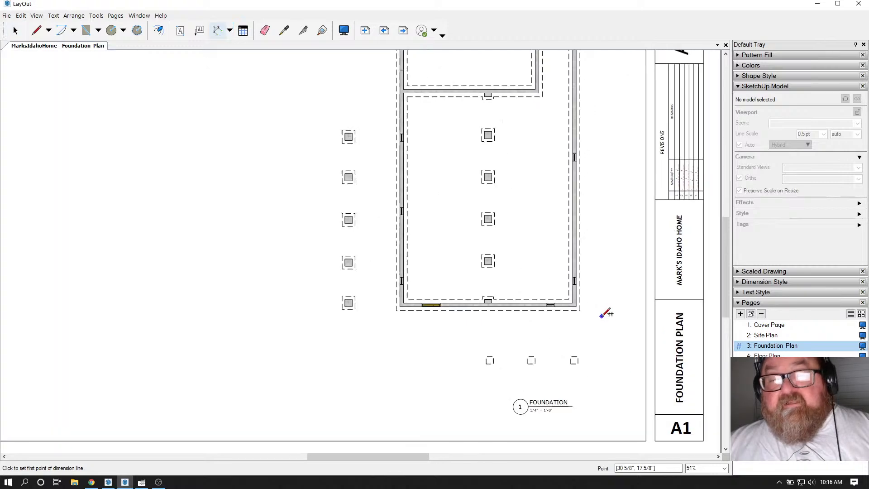
pyautogui.scroll(1, 599, 302)
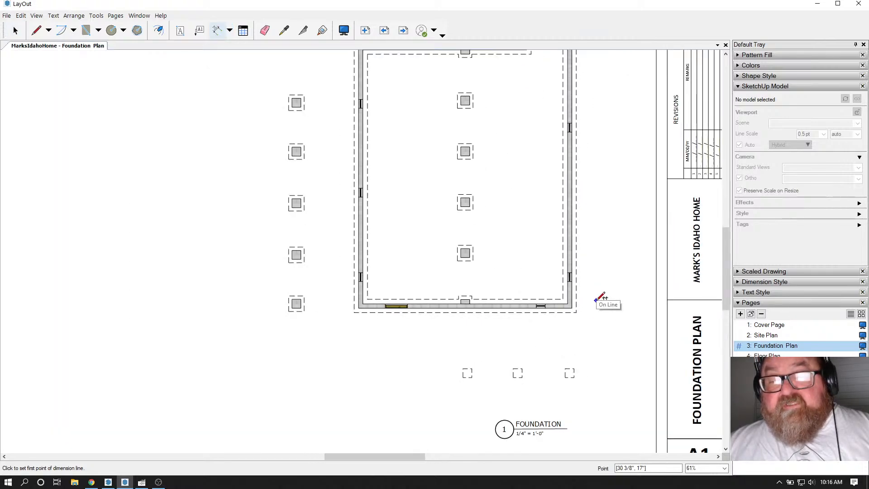
pyautogui.scroll(4, 600, 298)
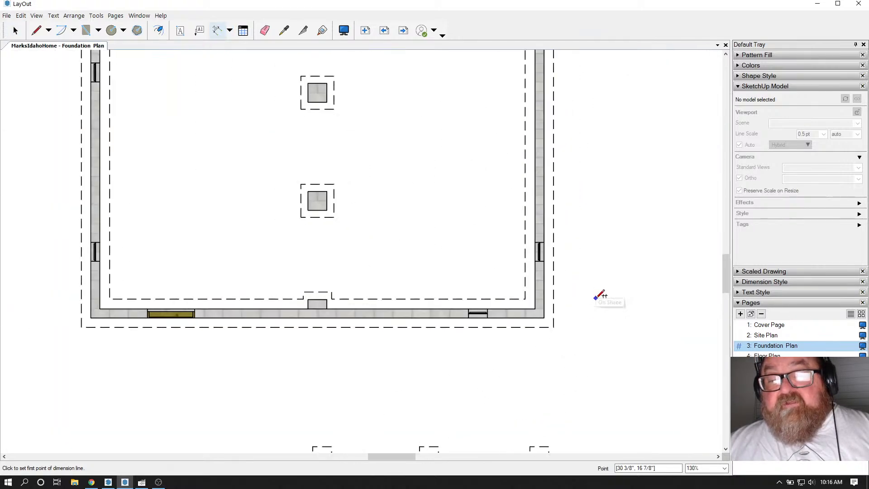
pyautogui.click(545, 317)
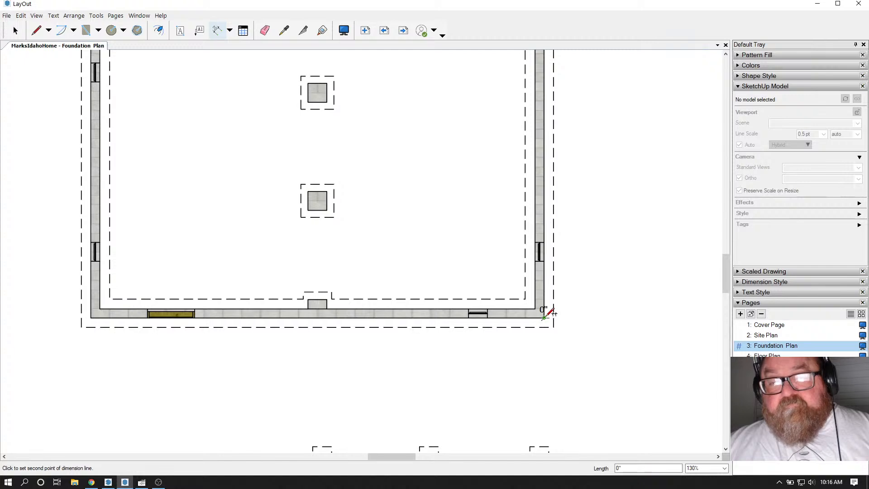
pyautogui.scroll(2, 544, 311)
pyautogui.click(545, 254)
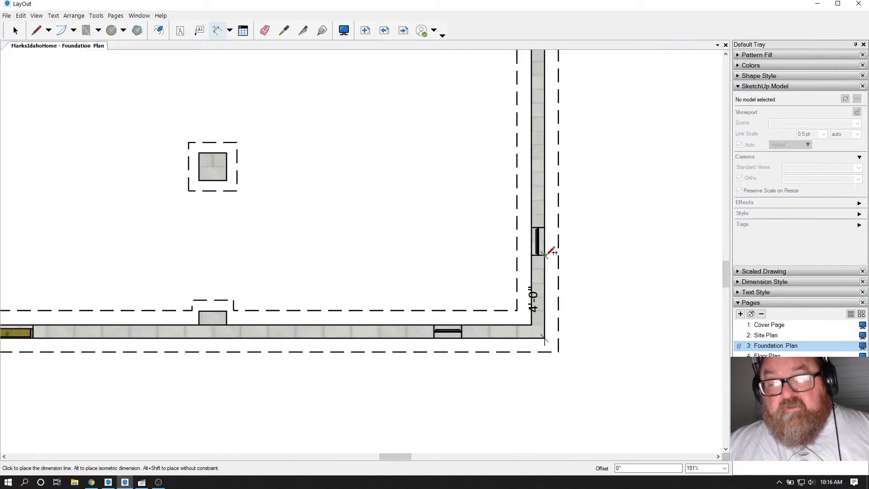
pyautogui.click(611, 256)
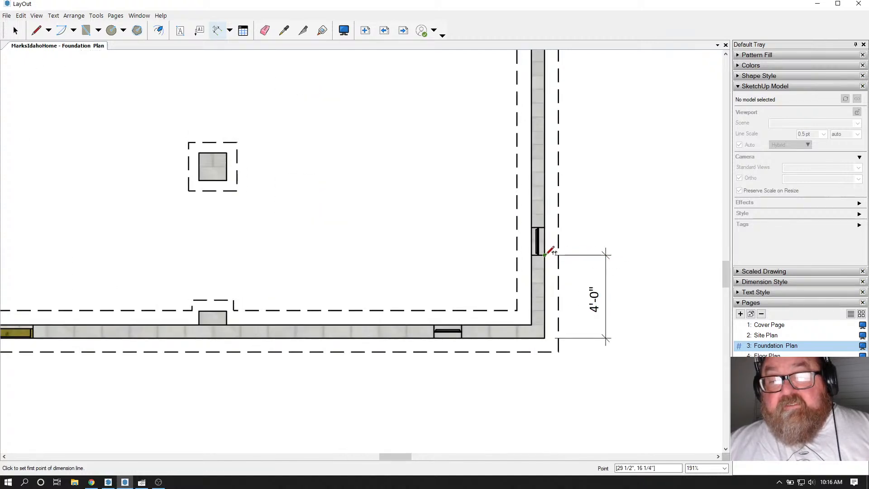
# Step: Dimension the width of the lowest vent opening in the right wall, in line with the corner dimension
pyautogui.click(546, 255)
pyautogui.click(544, 227)
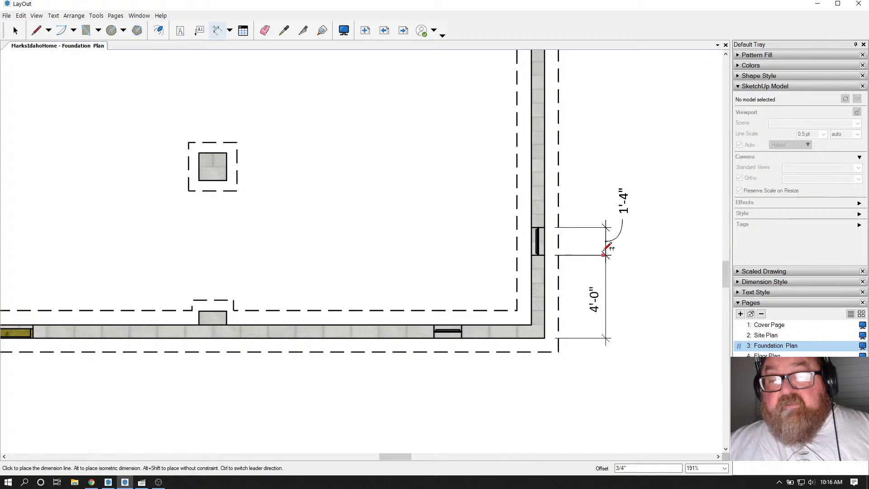
pyautogui.click(606, 233)
# Step: Dimension the right wall from the lowest vent opening up to the middle vent opening, aligned with the existing dimension string
pyautogui.click(545, 227)
pyautogui.scroll(-5, 550, 224)
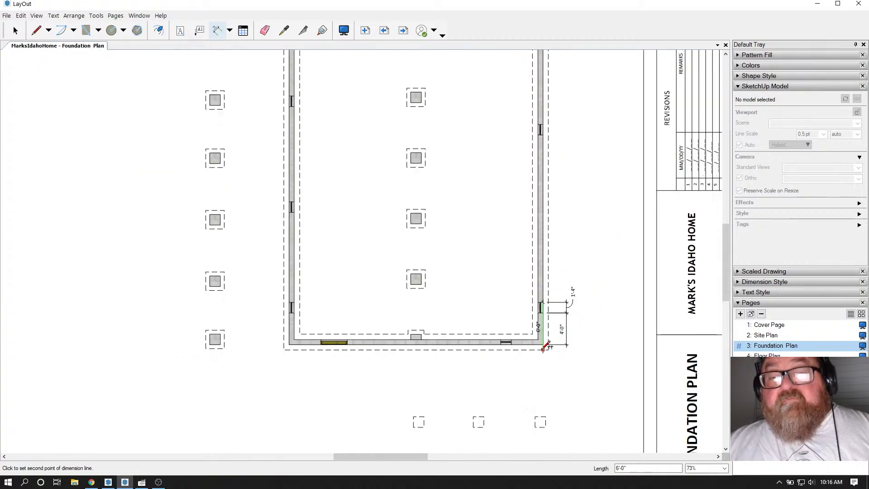
pyautogui.scroll(4, 557, 168)
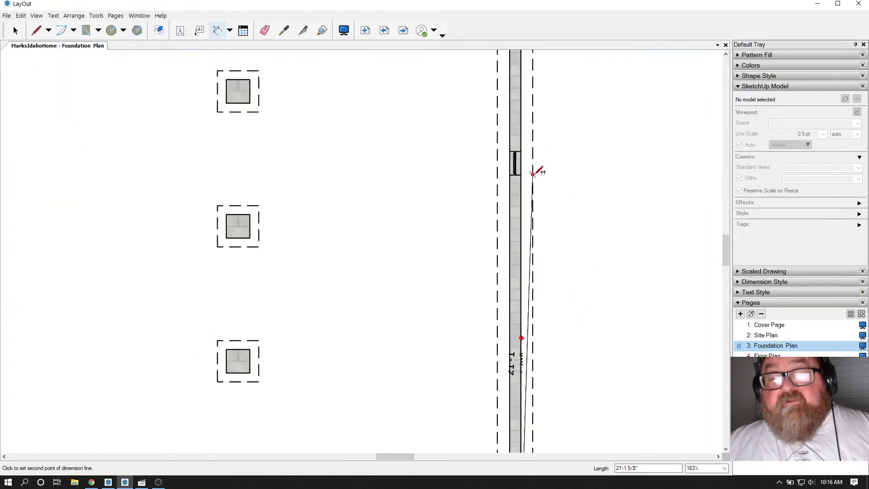
pyautogui.click(528, 171)
pyautogui.scroll(-3, 561, 177)
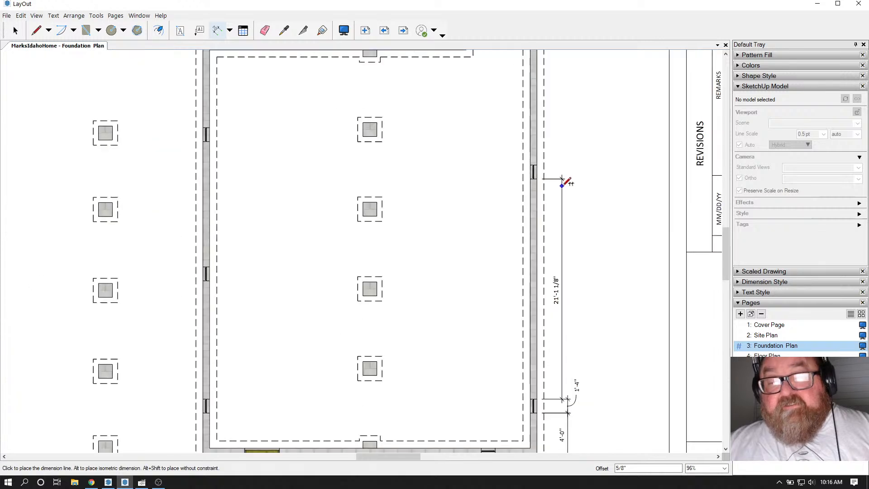
pyautogui.click(568, 183)
# Step: Dimension the width of the middle vent opening in the right wall on the same dimension line
pyautogui.scroll(3, 554, 163)
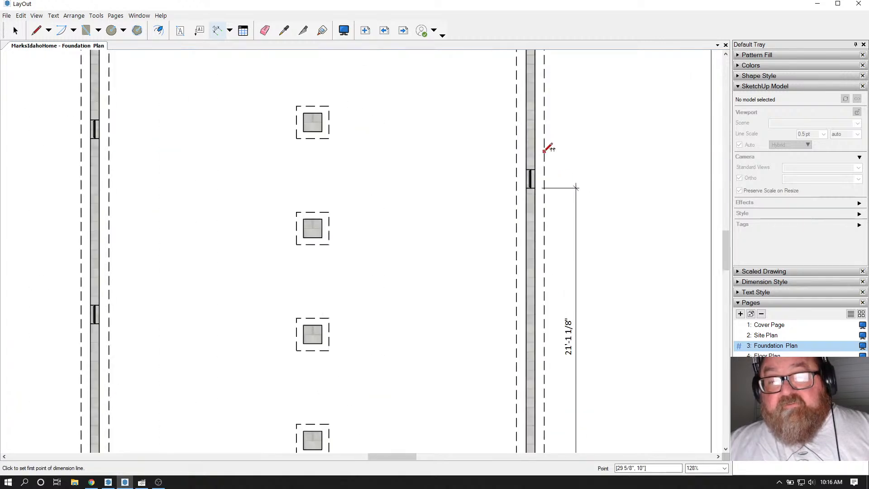
pyautogui.click(530, 200)
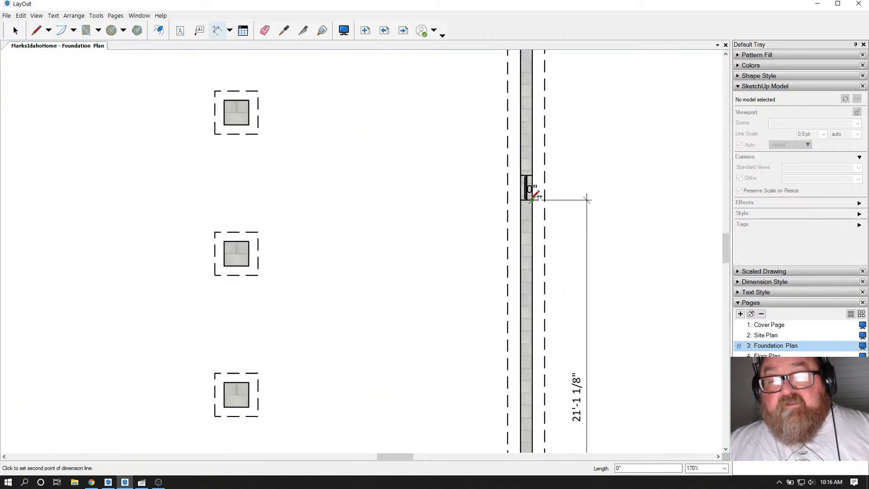
pyautogui.click(529, 176)
pyautogui.click(588, 190)
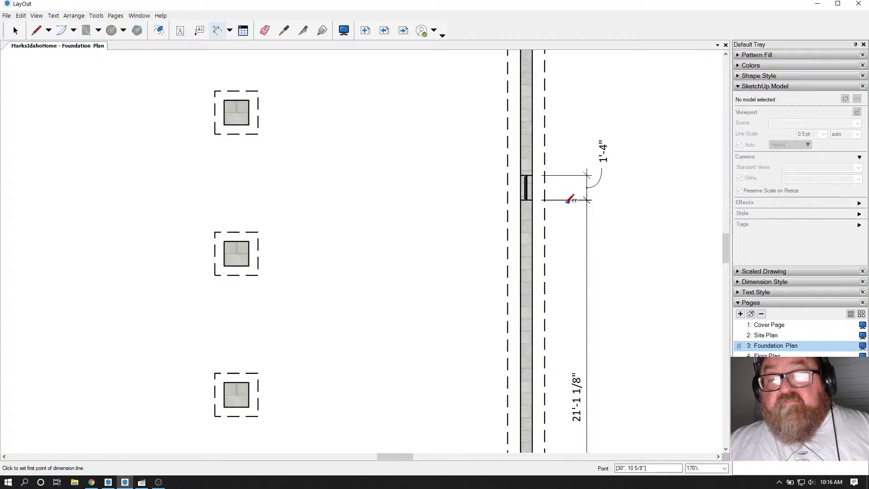
# Step: Dimension the right wall from the middle vent opening up to the uppermost vent opening, continuing the dimension string
pyautogui.click(532, 175)
pyautogui.scroll(-5, 547, 279)
pyautogui.scroll(-2, 541, 285)
pyautogui.scroll(1, 551, 149)
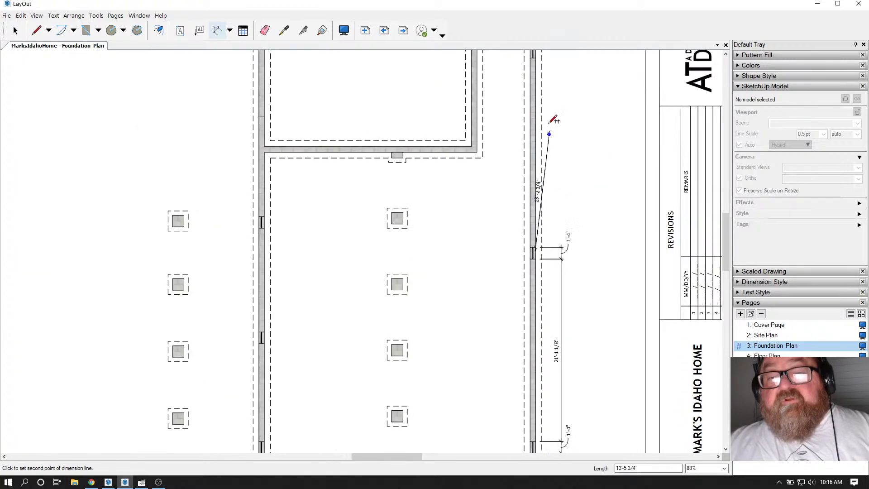
pyautogui.scroll(2, 548, 127)
pyautogui.scroll(-4, 545, 207)
pyautogui.scroll(4, 541, 81)
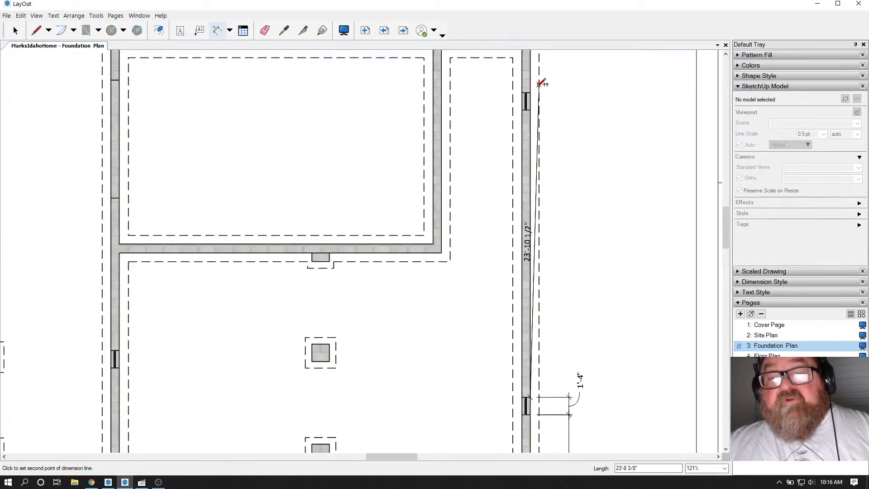
pyautogui.click(533, 118)
pyautogui.scroll(-2, 556, 121)
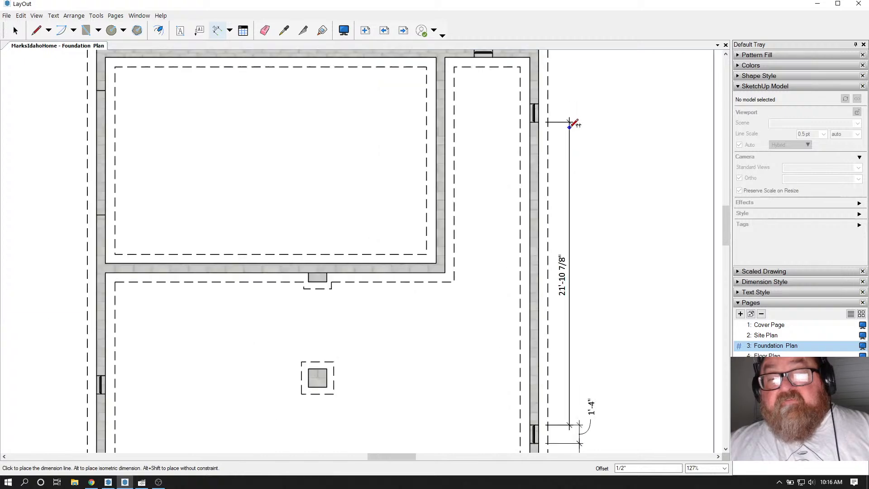
pyautogui.click(580, 128)
# Step: Dimension the width of the uppermost vent opening in the right wall, in line with the dimension string
pyautogui.scroll(-2, 561, 233)
pyautogui.scroll(-2, 557, 111)
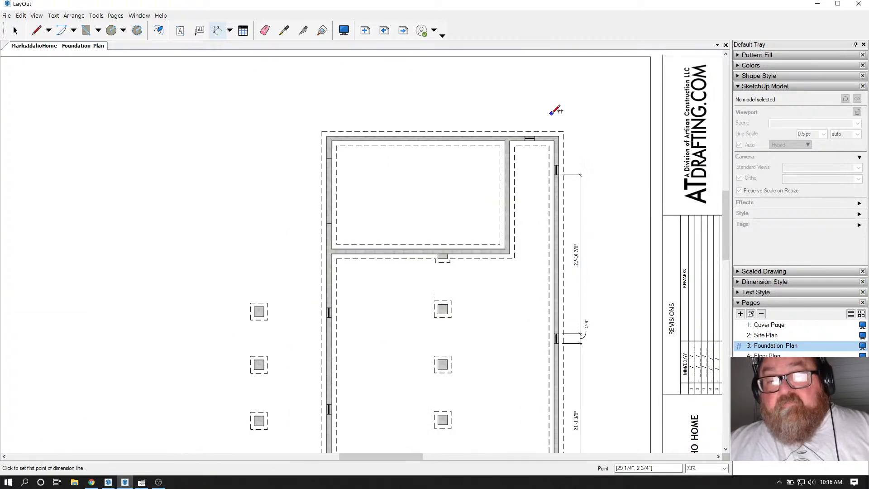
pyautogui.scroll(3, 569, 147)
pyautogui.scroll(2, 569, 194)
pyautogui.click(558, 245)
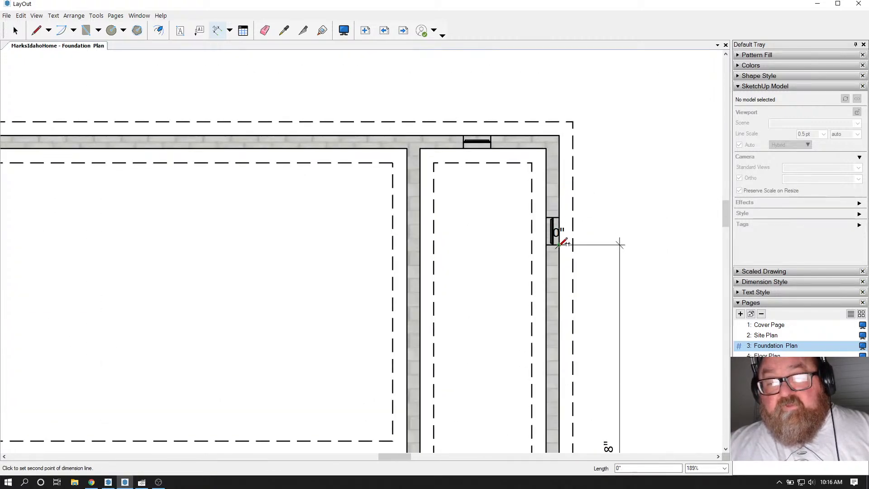
pyautogui.click(560, 217)
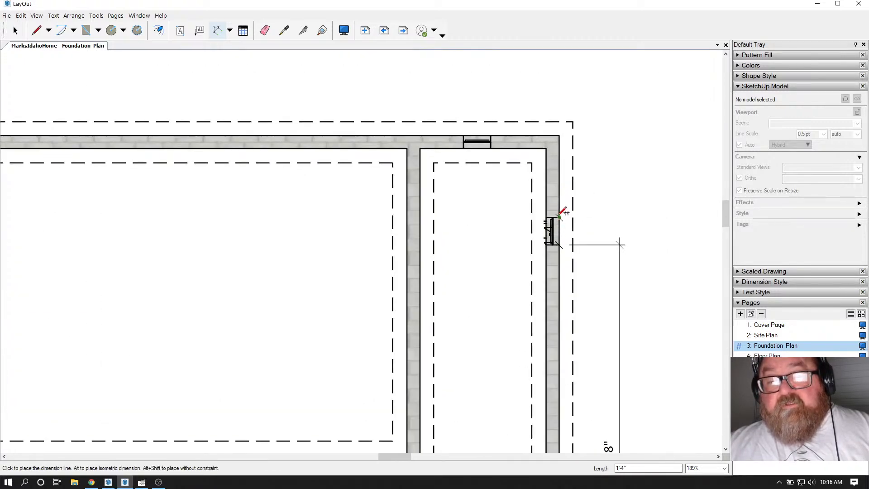
pyautogui.click(620, 217)
# Step: Finish the right wall's dimension string from the uppermost vent opening to the upper outside corner
pyautogui.click(560, 217)
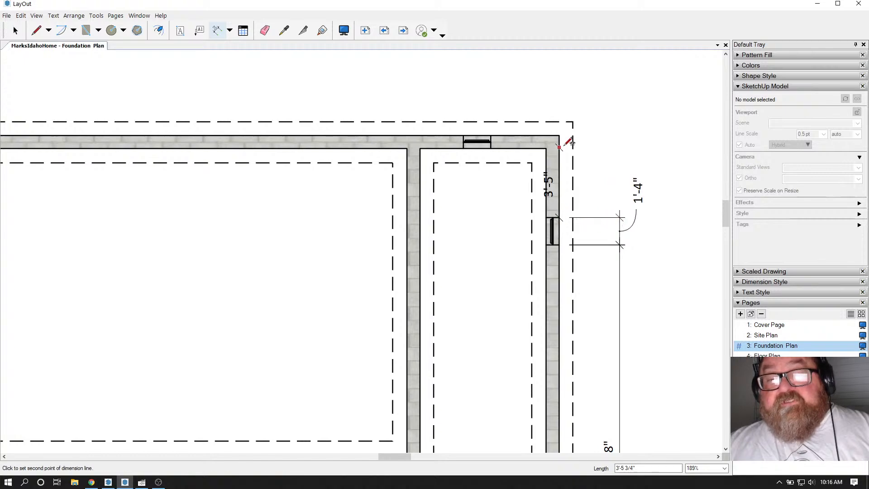
pyautogui.click(566, 130)
pyautogui.click(624, 197)
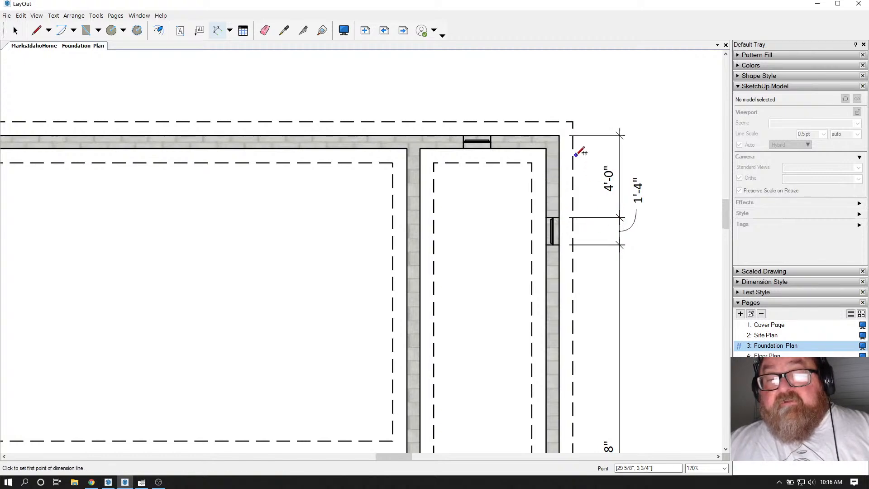
# Step: Add an overall dimension of the right wall between its lower and upper outside corners, placed outside the vent dimension string
pyautogui.scroll(-3, 573, 140)
pyautogui.scroll(-2, 508, 153)
pyautogui.scroll(-2, 509, 158)
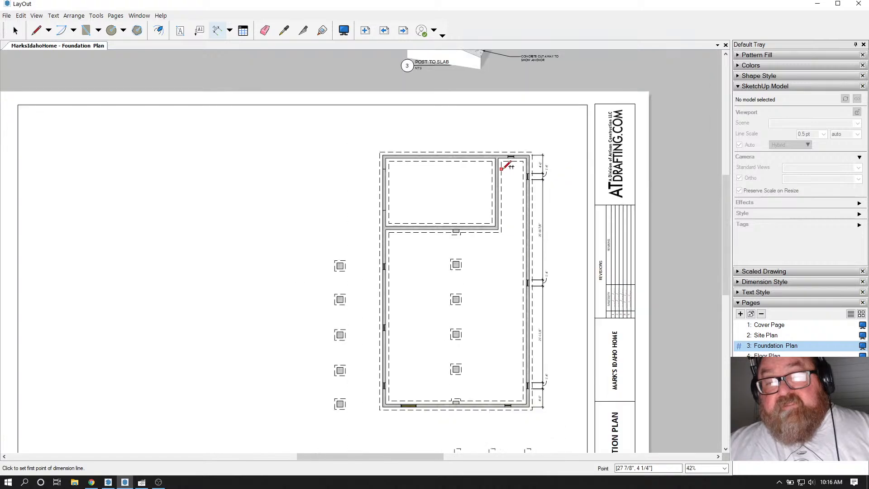
pyautogui.scroll(4, 543, 394)
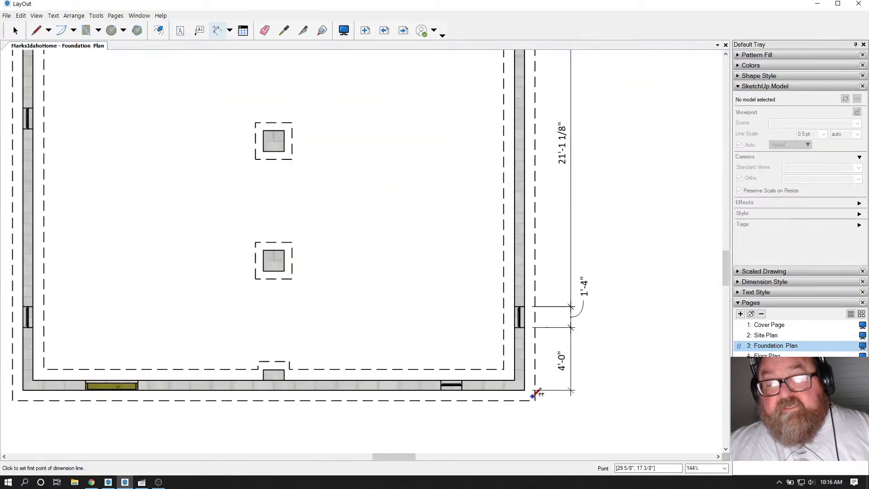
pyautogui.click(525, 389)
pyautogui.scroll(-6, 543, 398)
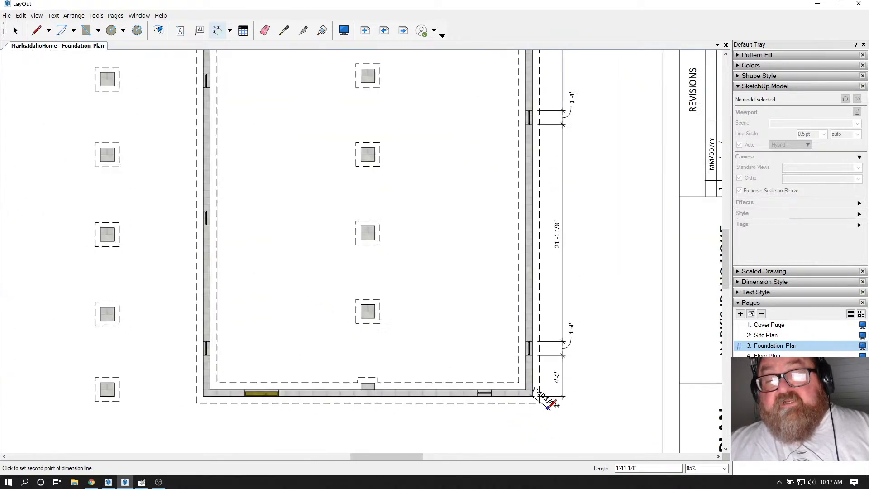
pyautogui.scroll(4, 545, 164)
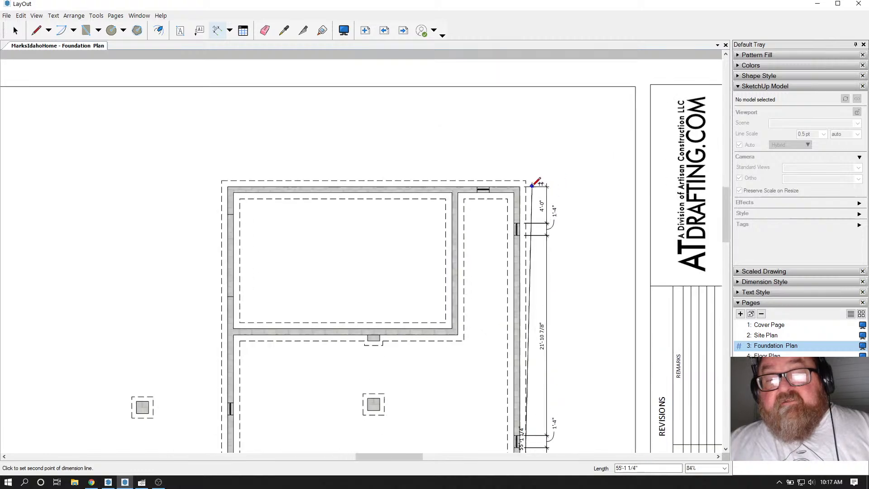
pyautogui.click(517, 186)
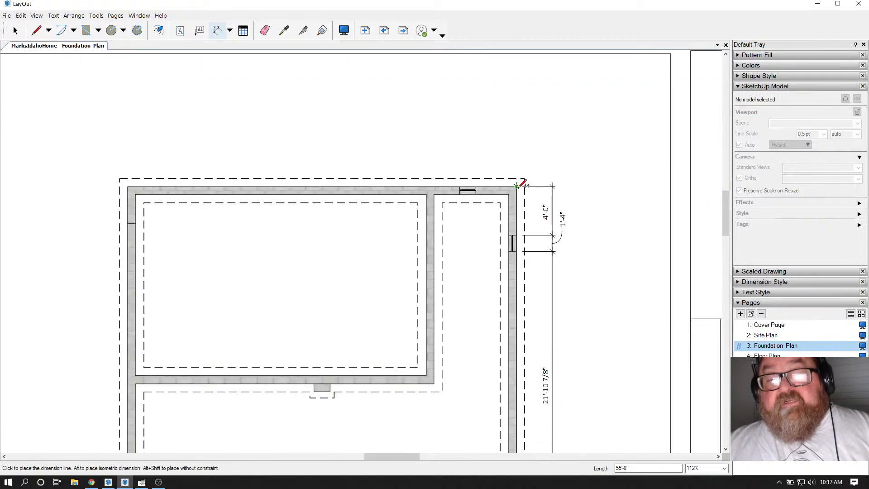
pyautogui.click(583, 186)
# Step: Dimension the top wall from the upper right outside corner to the near edge of its vent opening, placed above the wall
pyautogui.scroll(-5, 571, 124)
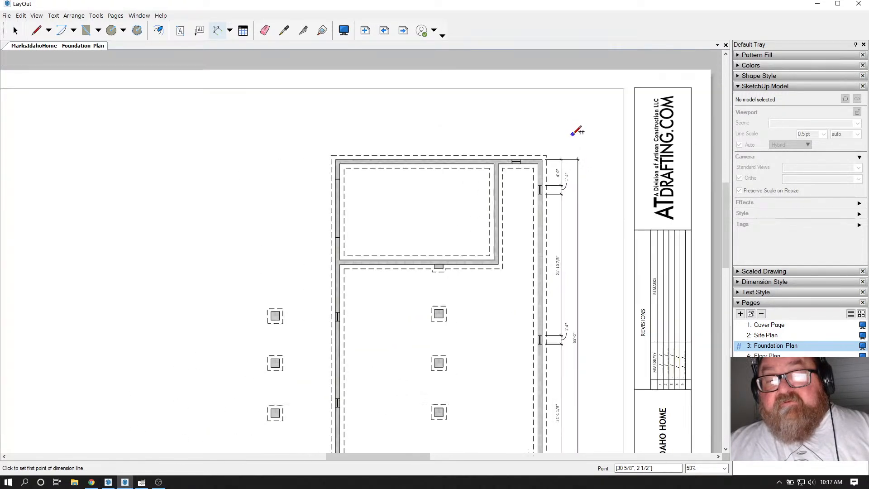
pyautogui.scroll(-1, 530, 196)
pyautogui.scroll(5, 530, 132)
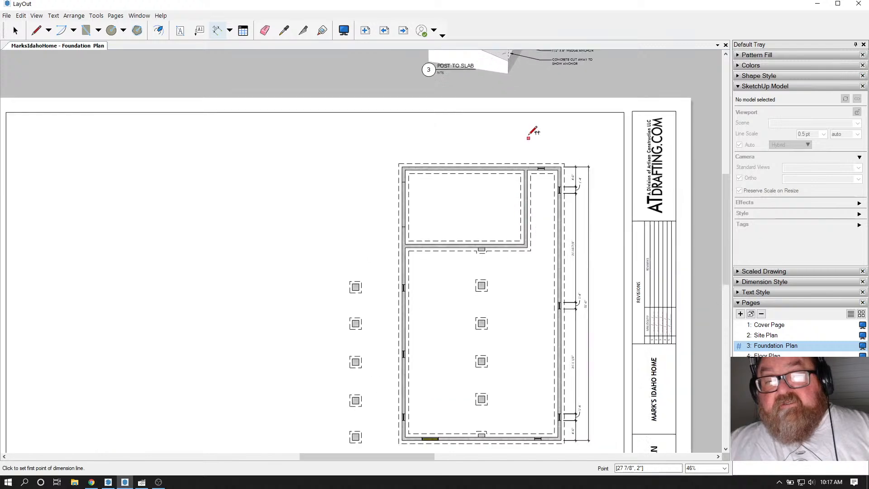
pyautogui.scroll(4, 481, 161)
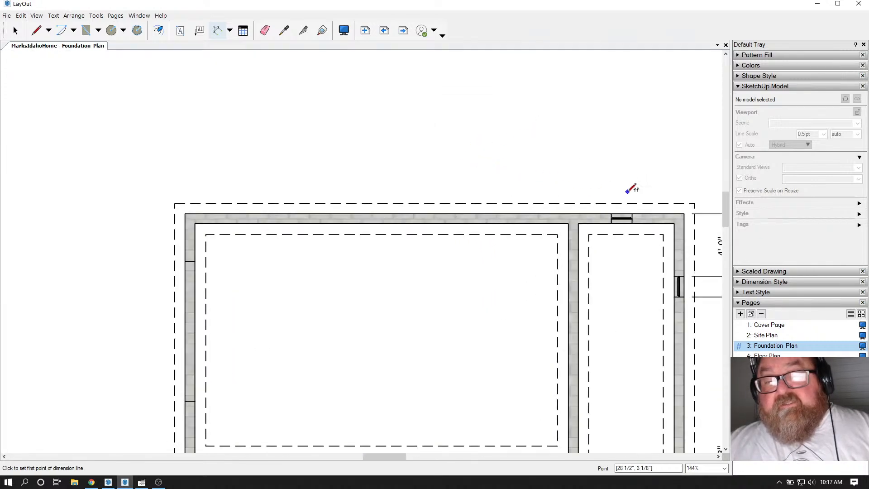
pyautogui.click(684, 213)
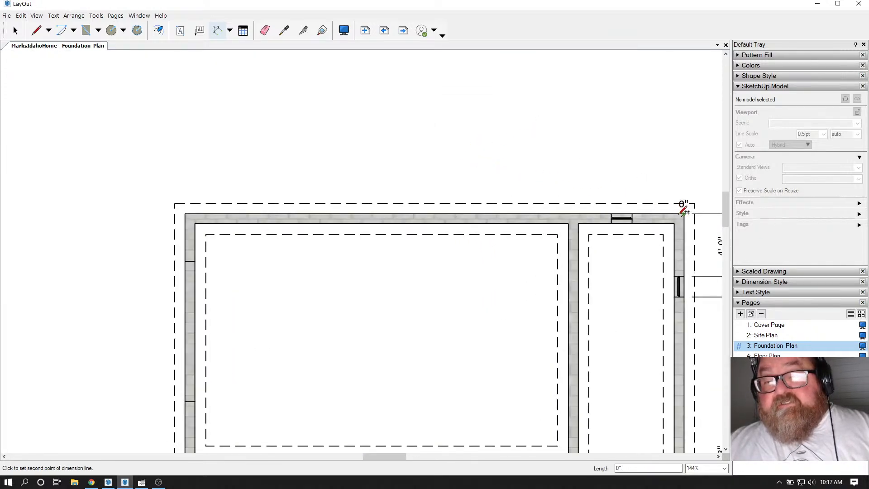
pyautogui.click(632, 215)
pyautogui.click(632, 180)
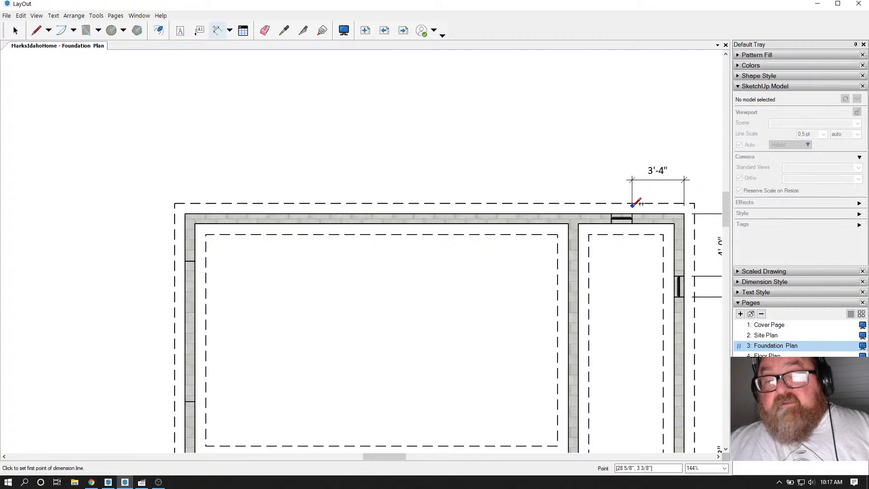
# Step: Dimension the top wall's vent opening width and the stretch from the vent to the interior wall's near face, in line with the existing dimension
pyautogui.click(632, 213)
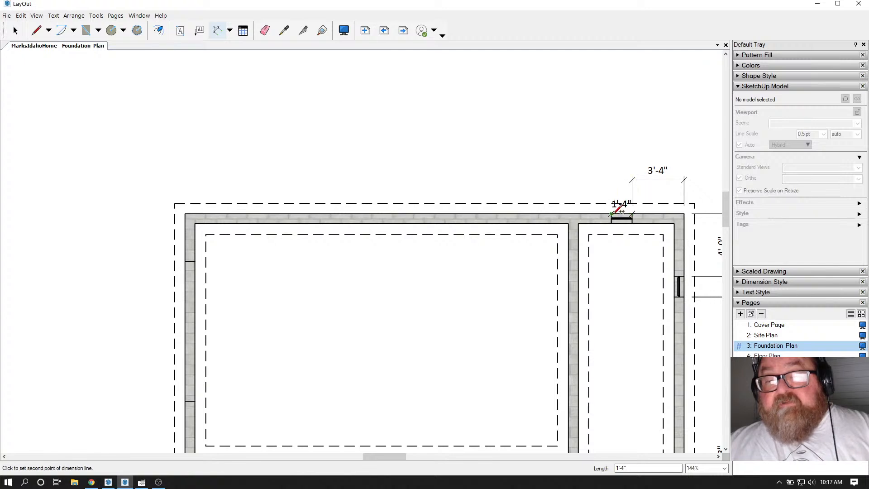
pyautogui.click(611, 214)
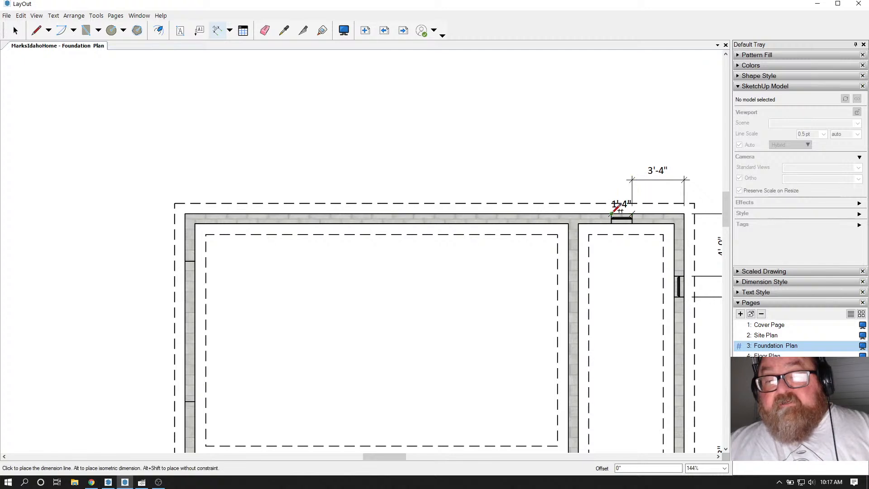
pyautogui.click(617, 181)
pyautogui.click(611, 213)
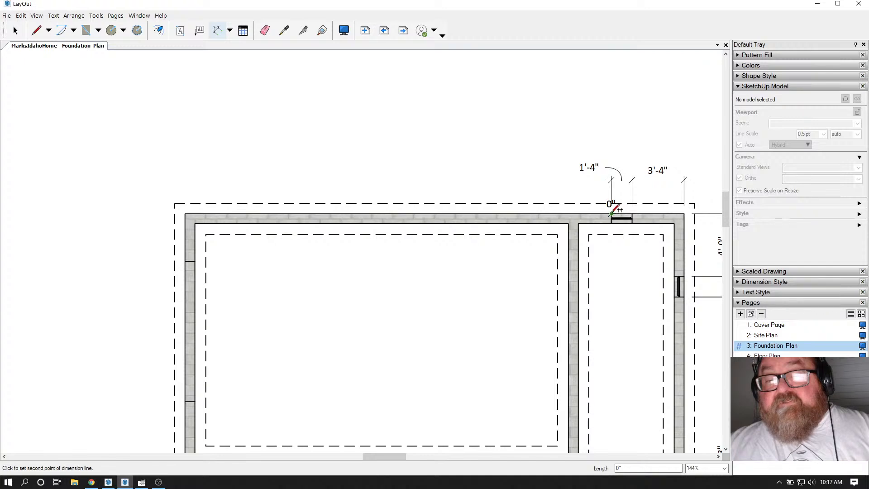
pyautogui.click(579, 216)
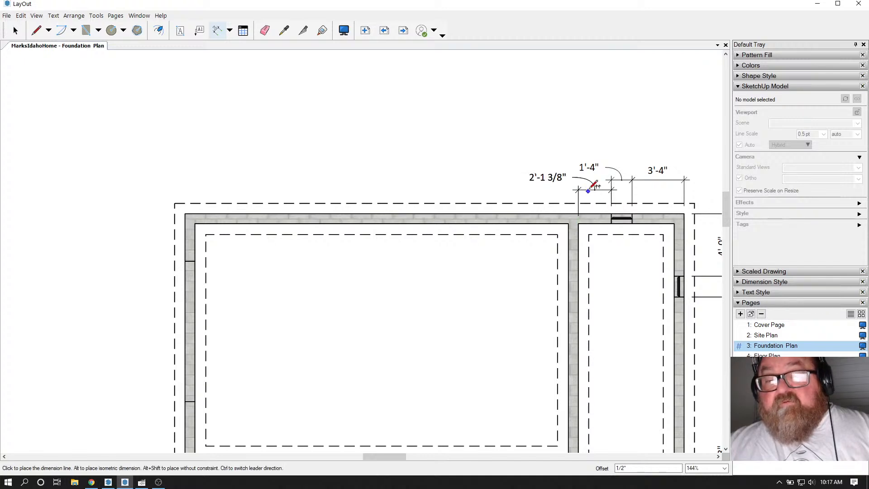
pyautogui.click(608, 180)
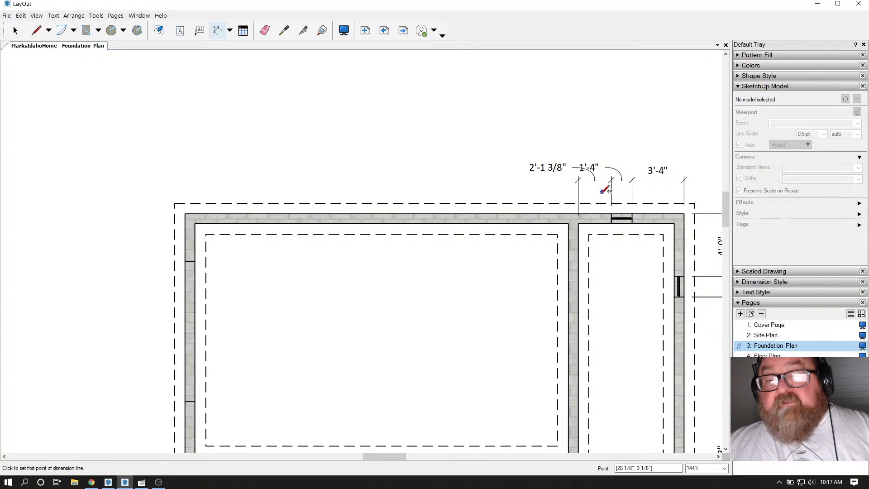
# Step: Dimension the thickness of the interior wall meeting the top wall, in line with the top dimension string
pyautogui.scroll(1, 553, 171)
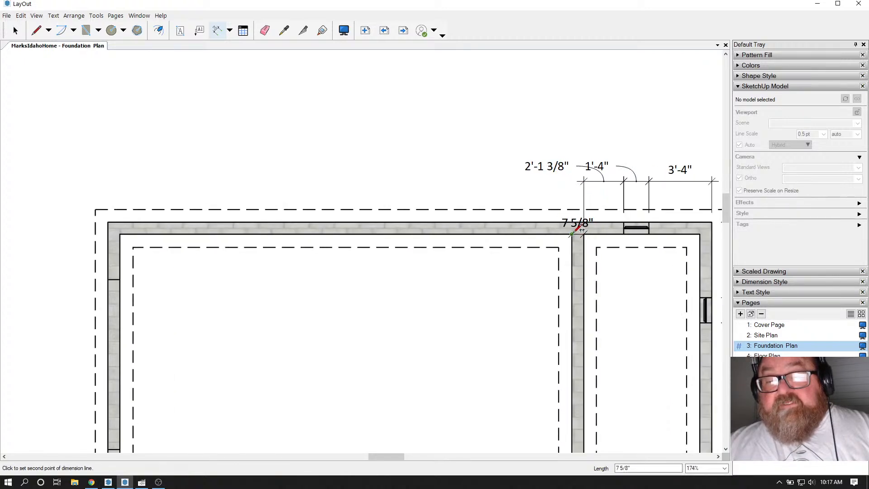
pyautogui.click(572, 223)
pyautogui.click(589, 180)
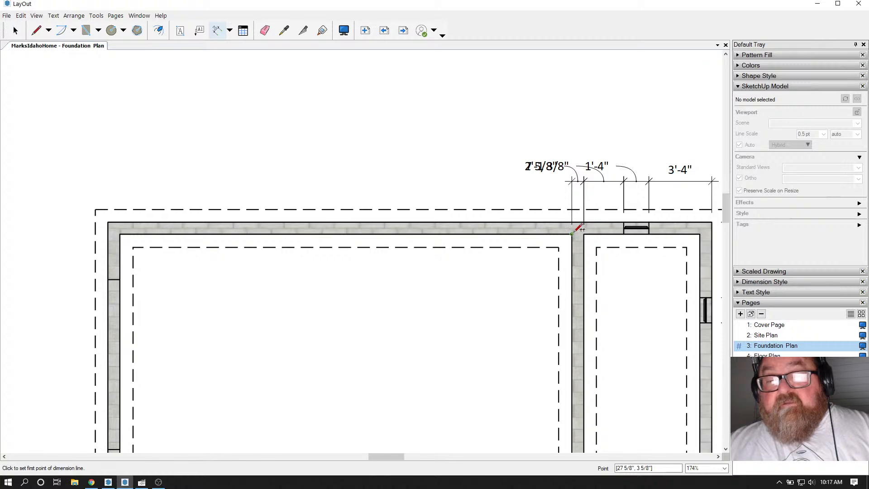
# Step: Dimension the top wall from the interior wall's left face to the upper left outside corner, and align the dimension line with the string
pyautogui.click(108, 222)
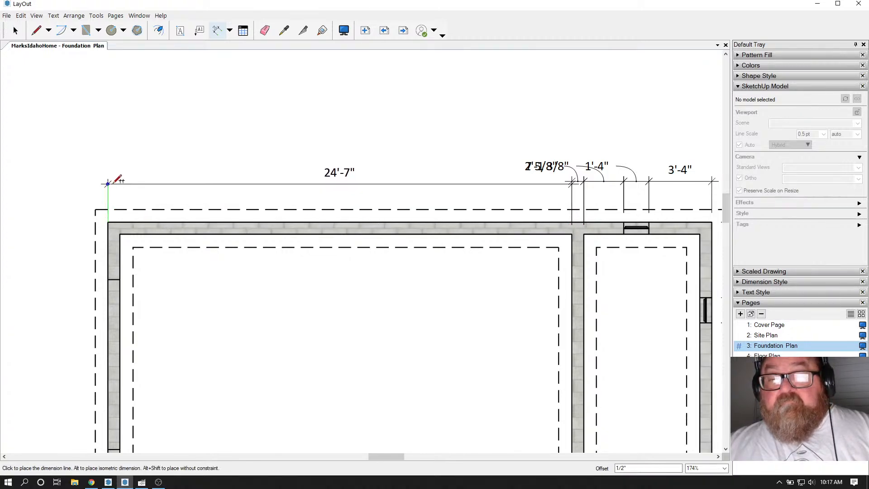
pyautogui.click(108, 184)
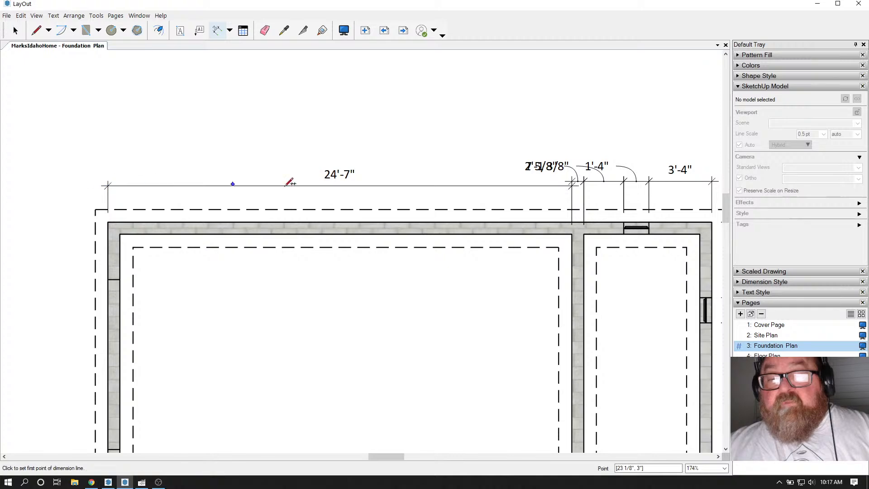
pyautogui.scroll(3, 584, 170)
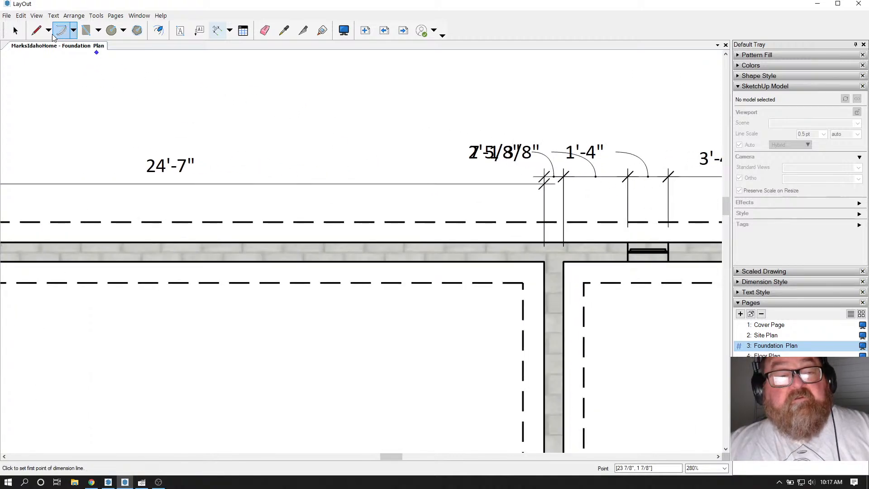
pyautogui.click(15, 30)
pyautogui.scroll(2, 425, 166)
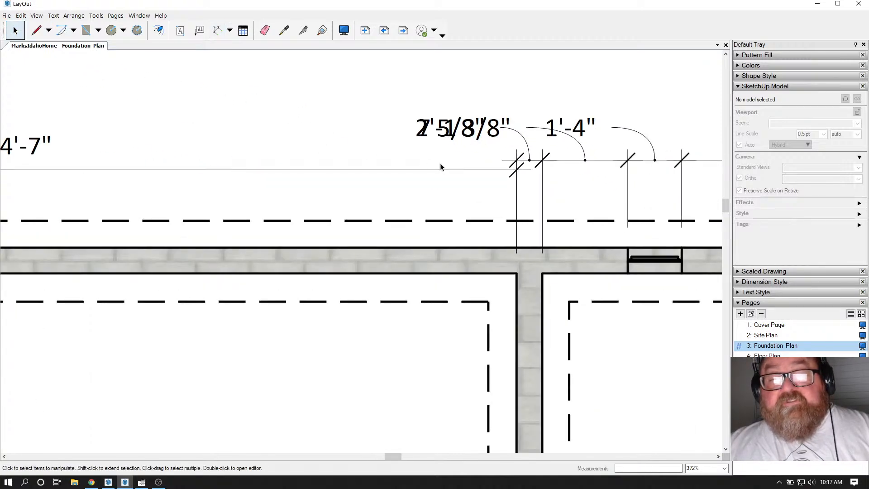
pyautogui.click(441, 167)
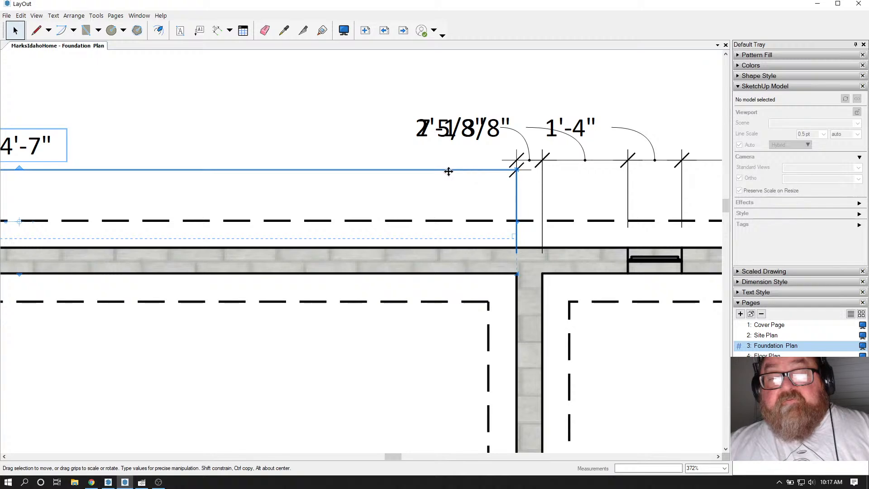
pyautogui.moveTo(424, 169); pyautogui.dragTo(538, 160)
pyautogui.click(450, 195)
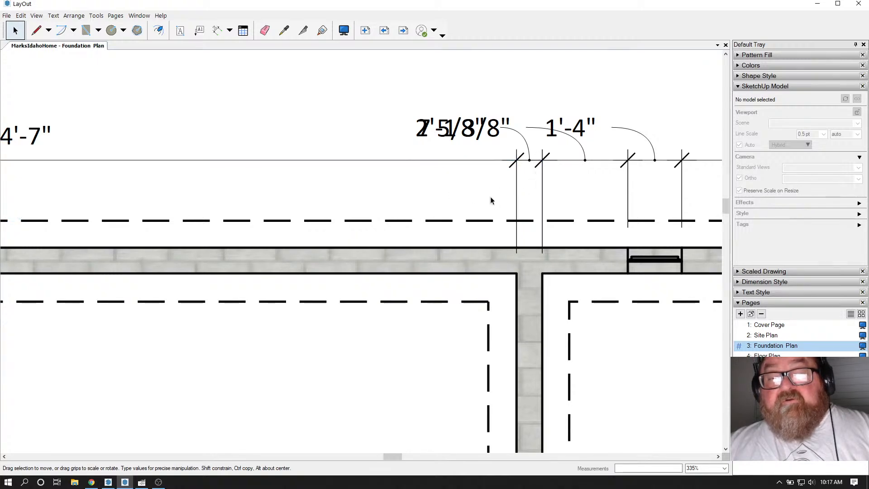
# Step: Raise the top vent opening's 1'-4" dimension text higher above the dimension string, keeping its leader attached
pyautogui.scroll(-4, 491, 197)
pyautogui.scroll(3, 570, 166)
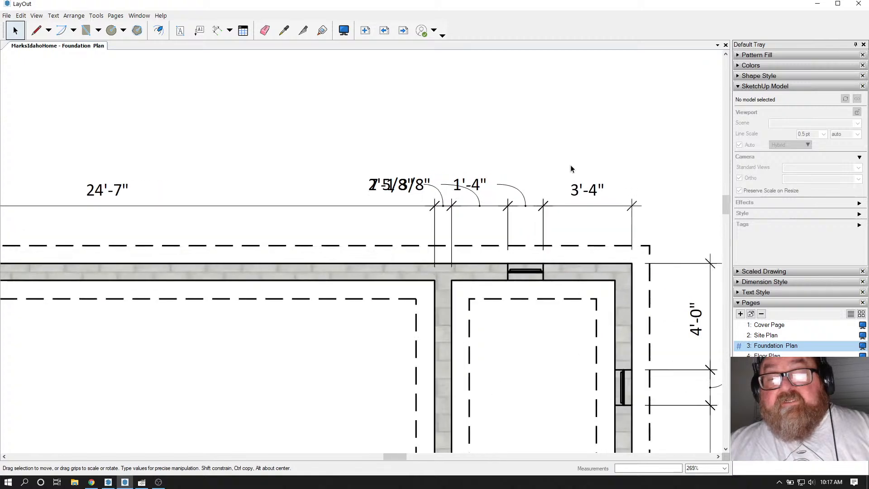
pyautogui.click(367, 190)
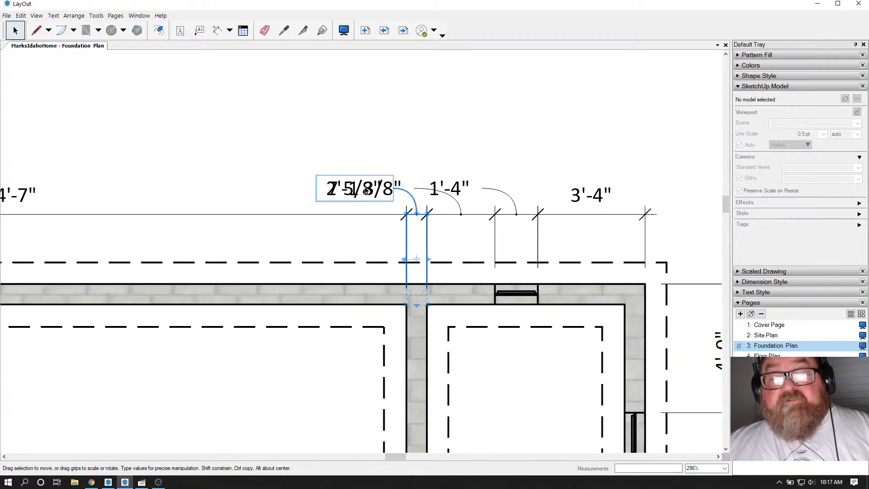
pyautogui.click(450, 187)
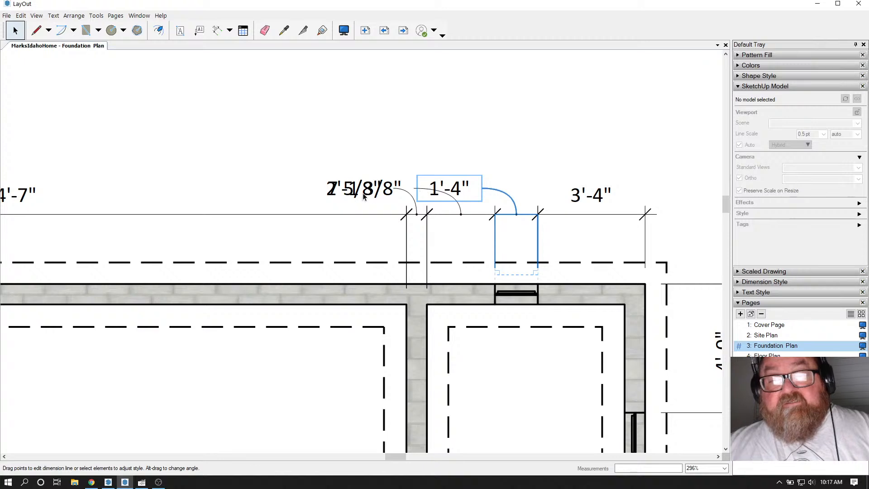
pyautogui.doubleClick(460, 188)
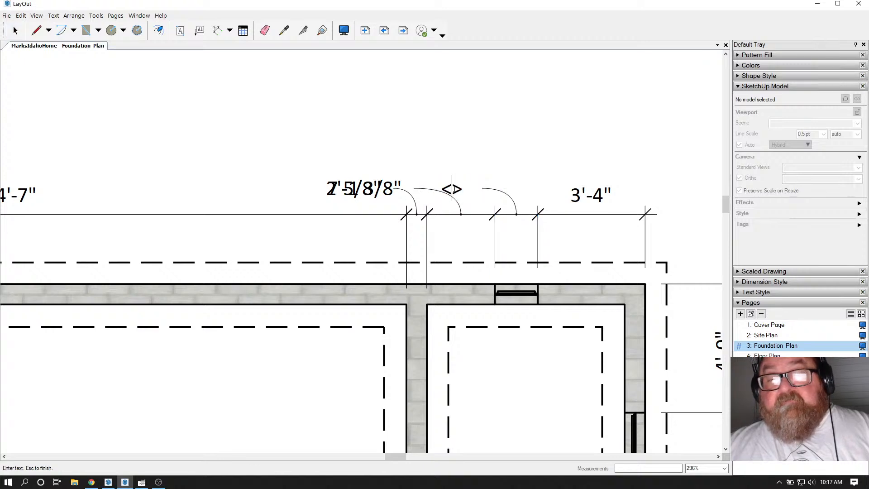
pyautogui.press('Escape')
pyautogui.moveTo(451, 184); pyautogui.dragTo(460, 152)
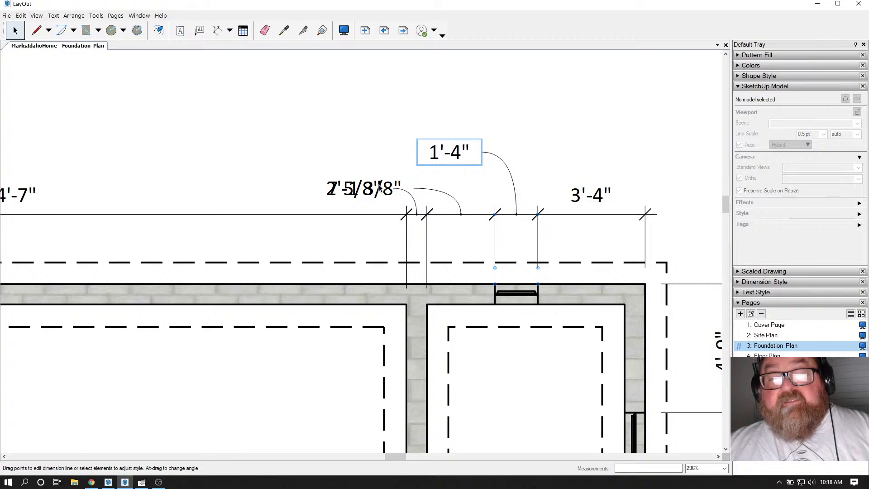
pyautogui.press('Escape')
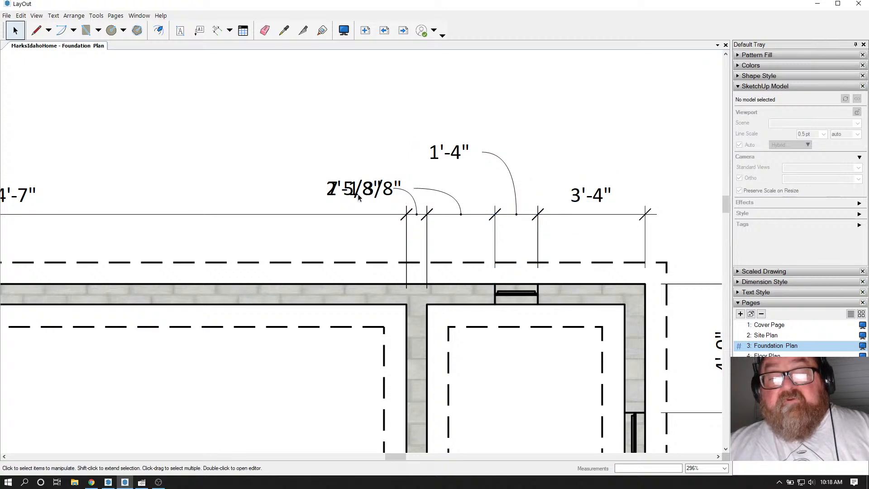
# Step: Move the 2'-1 3/8" dimension text up and left, clear of the interior wall thickness text it overlaps
pyautogui.click(359, 194)
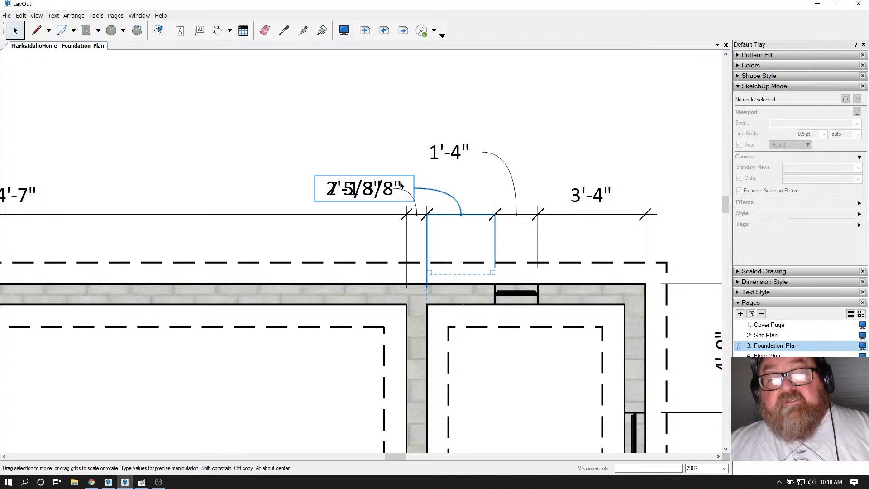
pyautogui.moveTo(400, 185); pyautogui.dragTo(367, 152)
pyautogui.press('Escape')
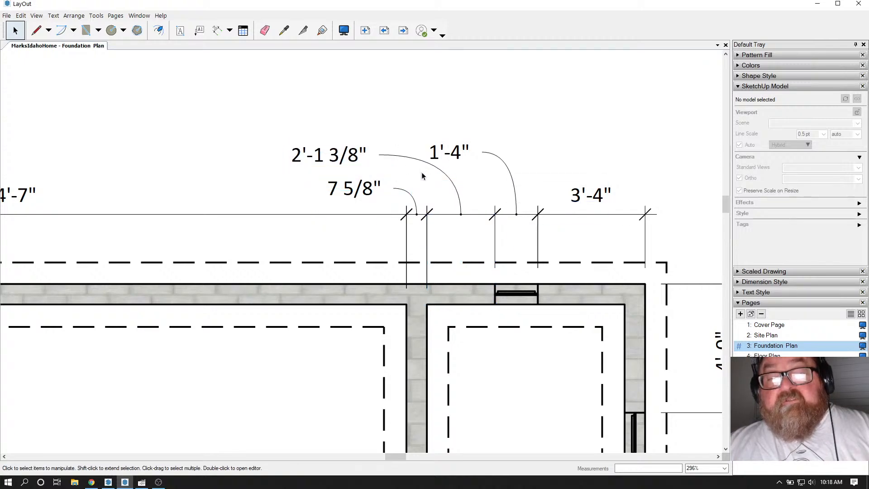
# Step: Add an overall dimension of the top wall between its left and right outside corners, placed above the dimension string
pyautogui.scroll(-3, 506, 210)
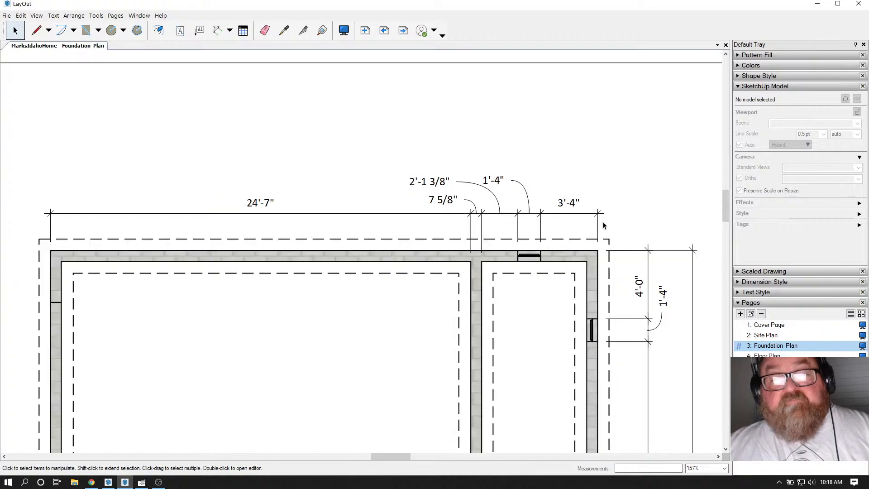
pyautogui.click(216, 30)
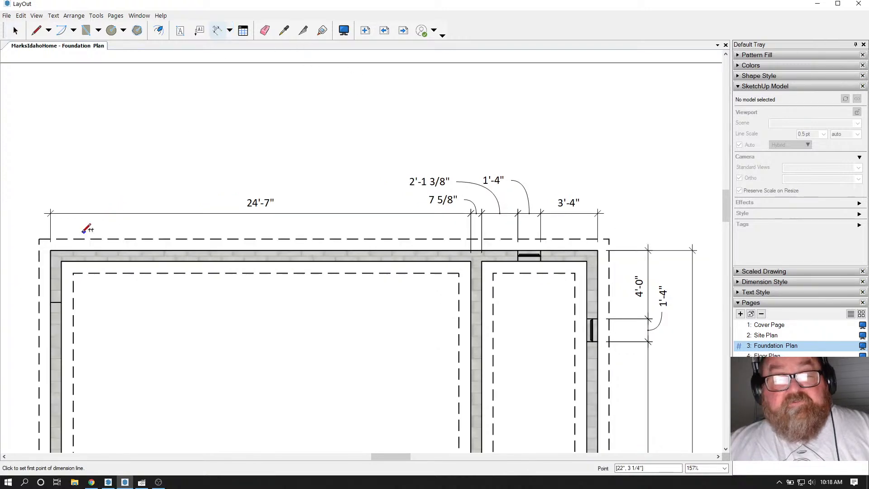
pyautogui.click(51, 250)
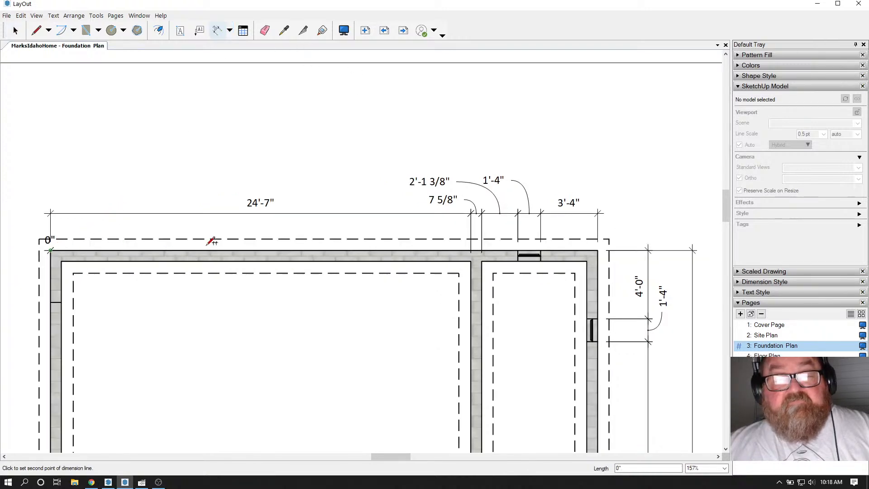
pyautogui.click(599, 249)
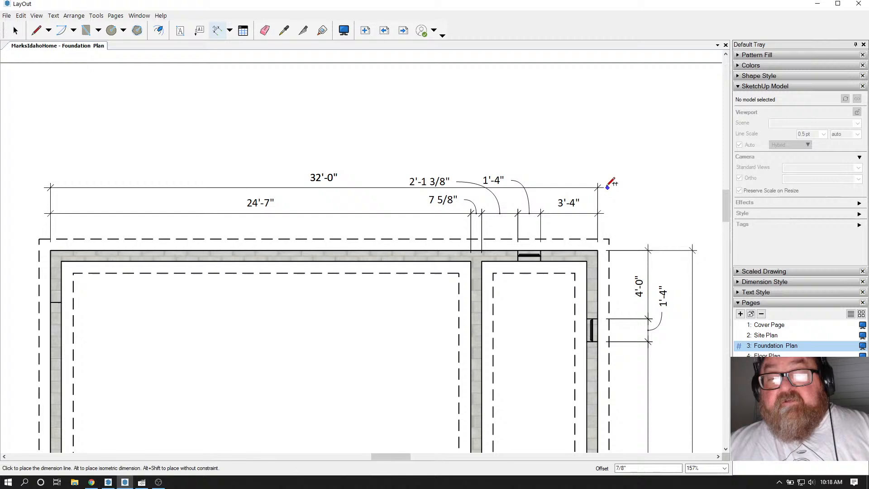
pyautogui.click(604, 161)
# Step: Examine the dimensioned top of the foundation plan and the undimensioned left wall near its upper outside corner
pyautogui.scroll(-1, 629, 208)
pyautogui.scroll(-1, 630, 206)
pyautogui.scroll(-1, 499, 172)
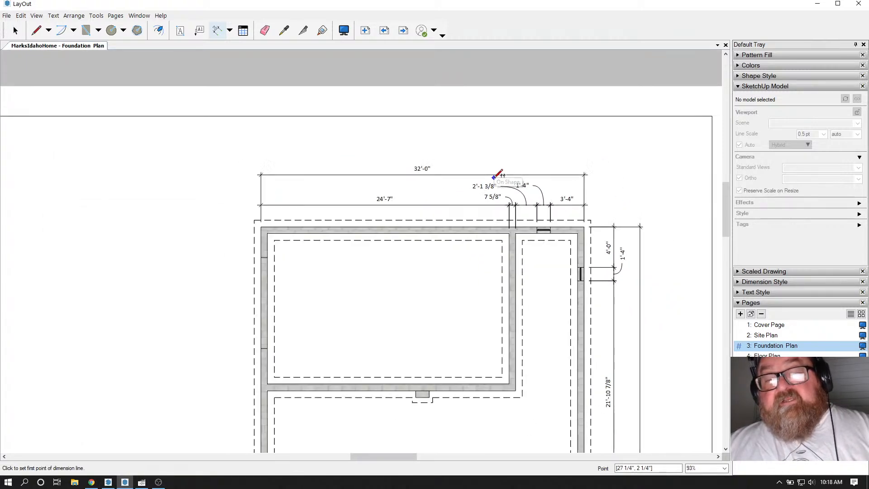
pyautogui.scroll(-3, 398, 170)
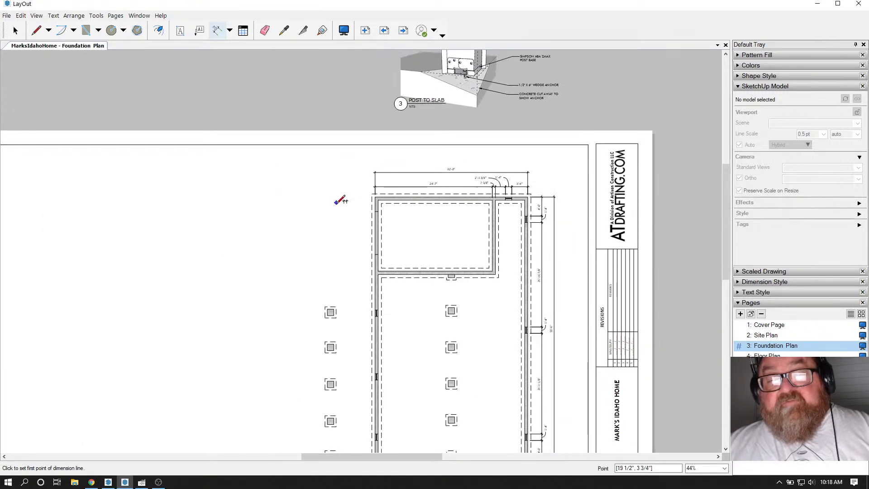
pyautogui.scroll(3, 376, 257)
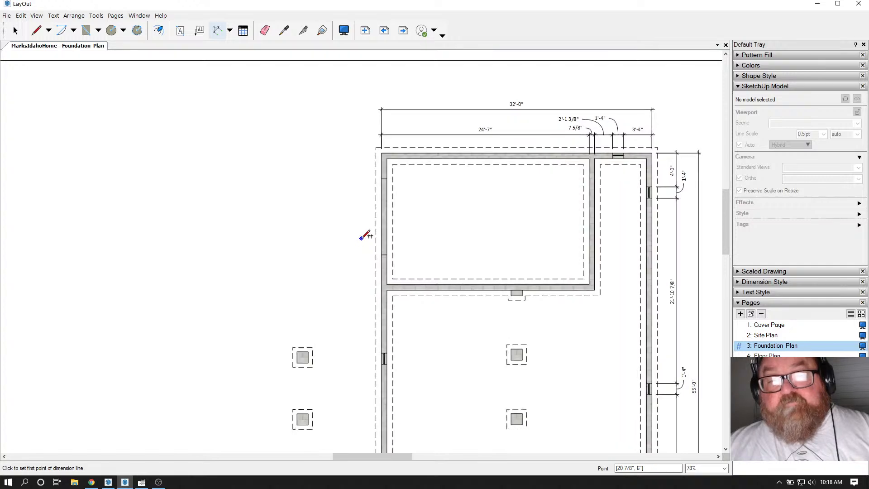
pyautogui.scroll(3, 359, 204)
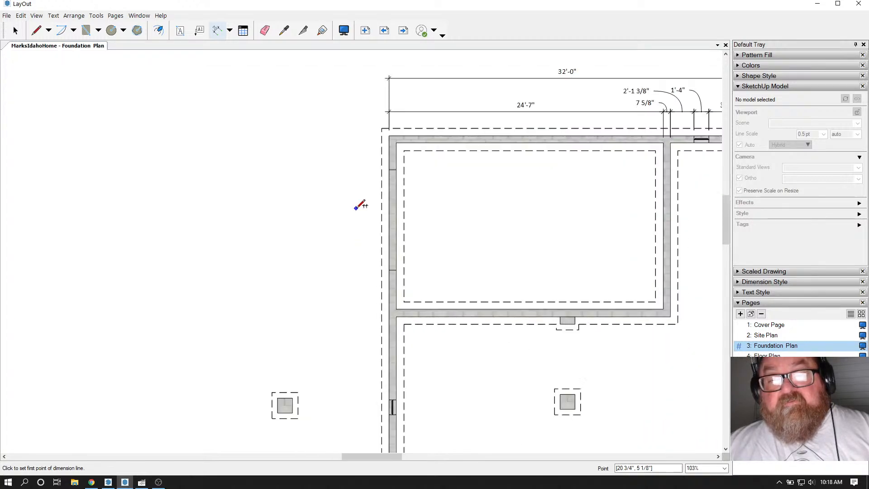
pyautogui.scroll(-2, 365, 140)
pyautogui.scroll(2, 376, 145)
pyautogui.scroll(2, 376, 145)
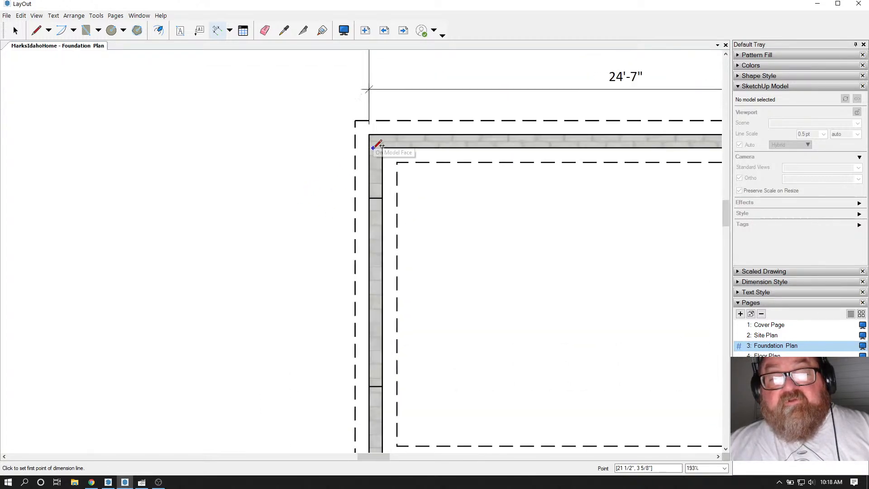
pyautogui.click(369, 134)
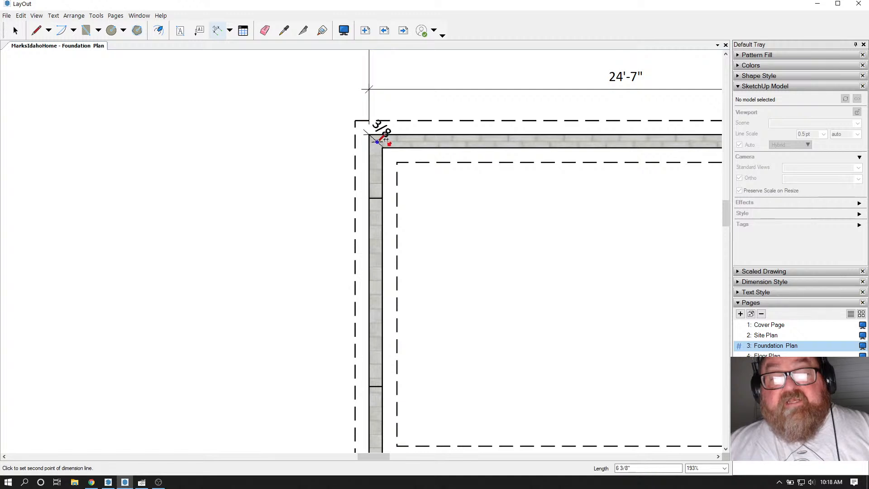
pyautogui.click(382, 149)
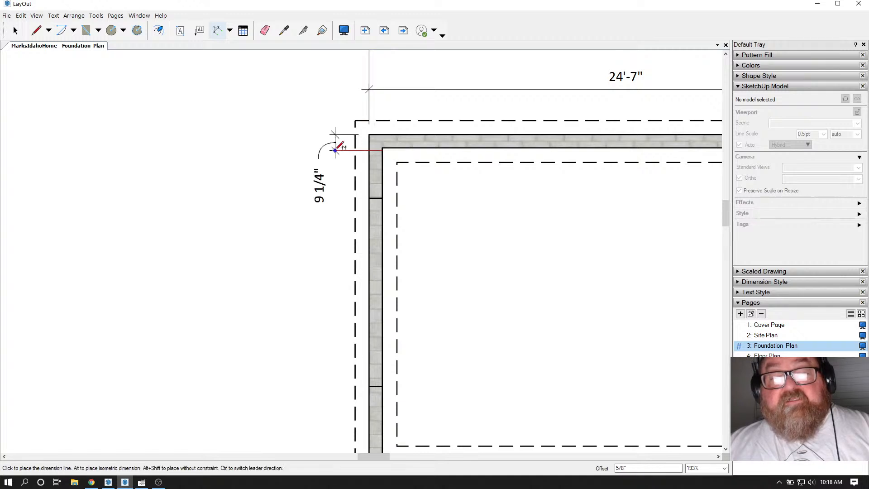
pyautogui.press('Escape')
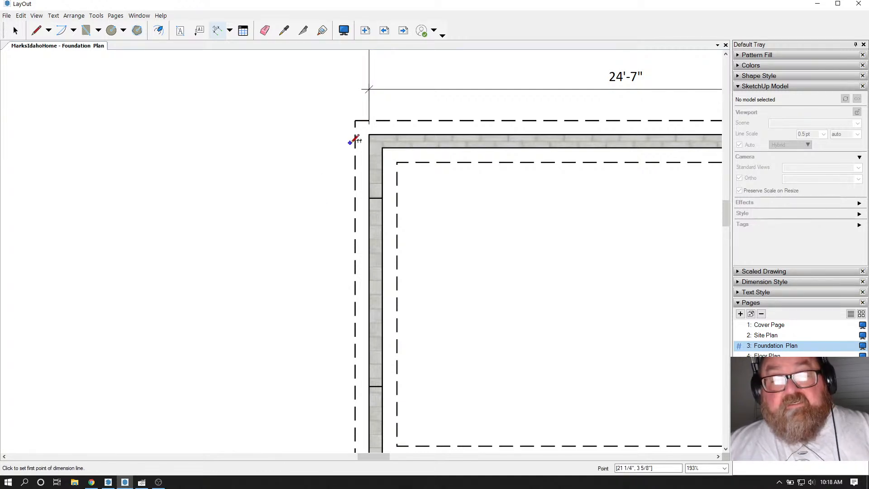
# Step: Dimension the top wall's thickness at the upper-left corner, placing the dimension outside the left wall
pyautogui.click(369, 134)
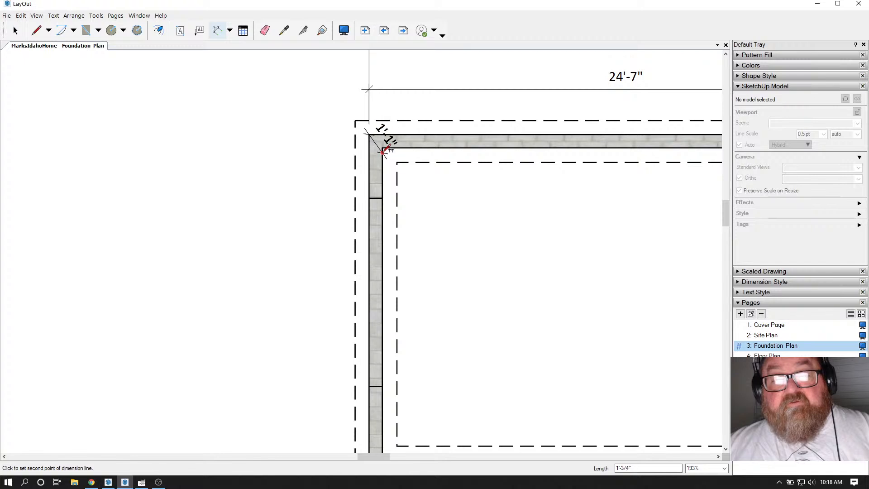
pyautogui.click(382, 148)
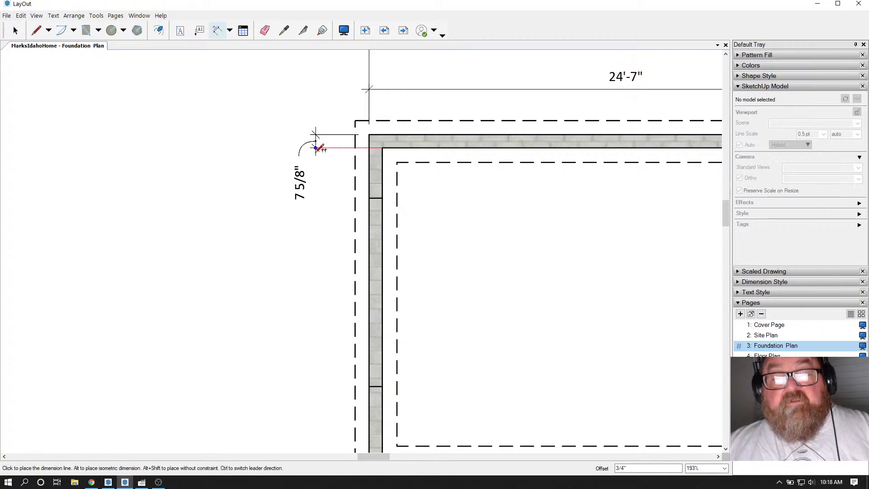
pyautogui.click(302, 148)
# Step: Try to dimension the left wall from the top wall's inside face to the upper edge of the first opening
pyautogui.scroll(-3, 378, 119)
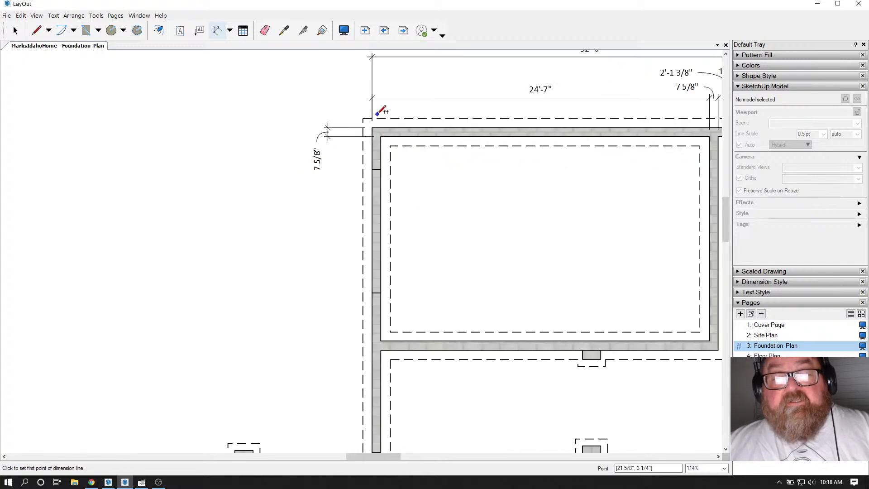
pyautogui.scroll(-2, 376, 114)
pyautogui.scroll(3, 391, 116)
pyautogui.click(387, 109)
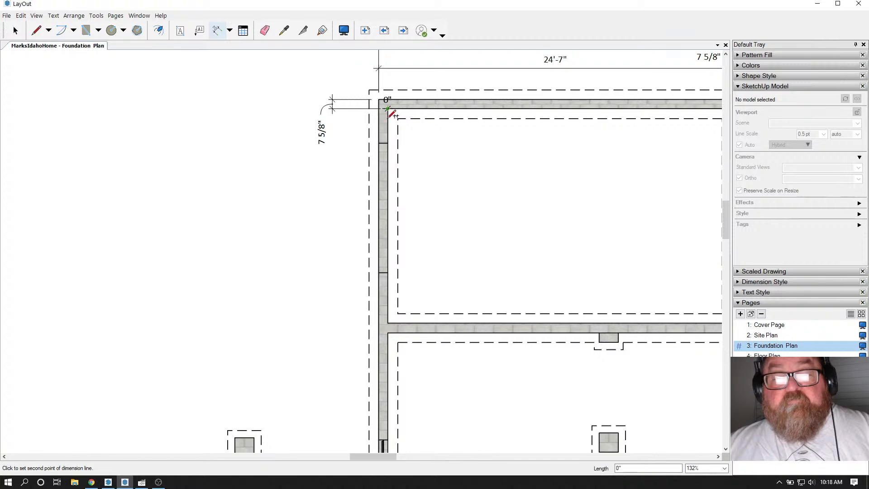
pyautogui.click(388, 141)
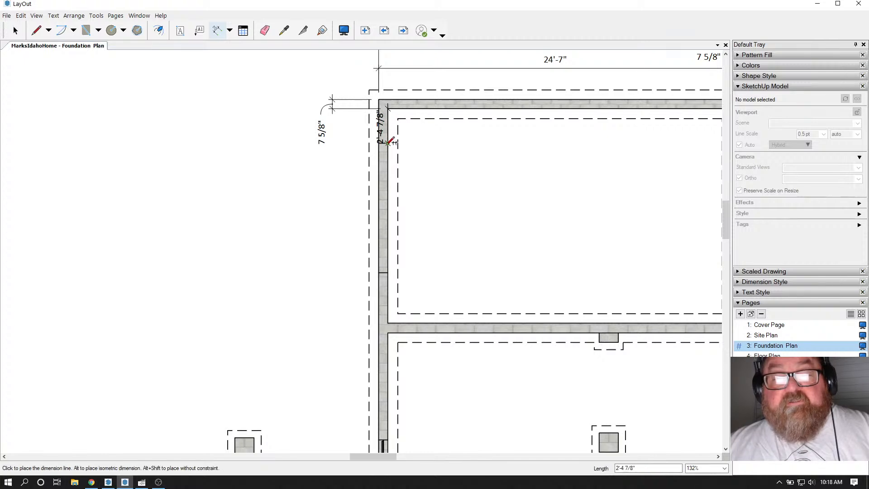
pyautogui.click(348, 144)
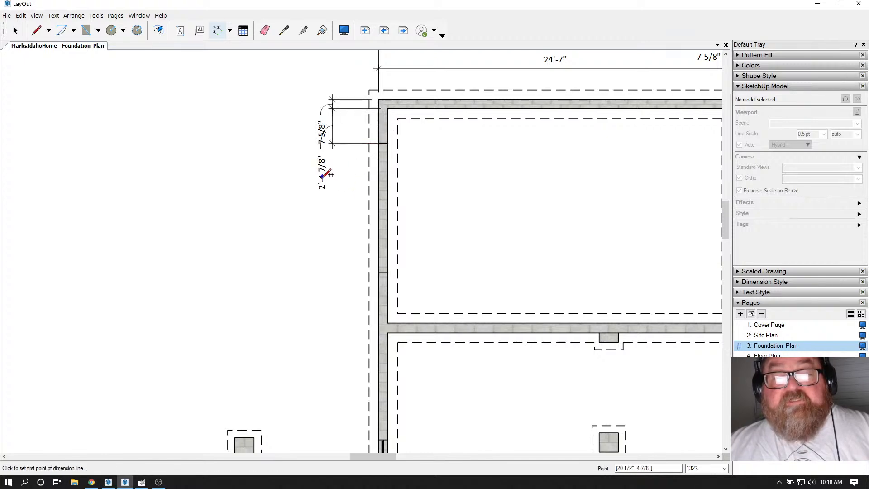
pyautogui.scroll(2, 322, 176)
pyautogui.scroll(-2, 367, 163)
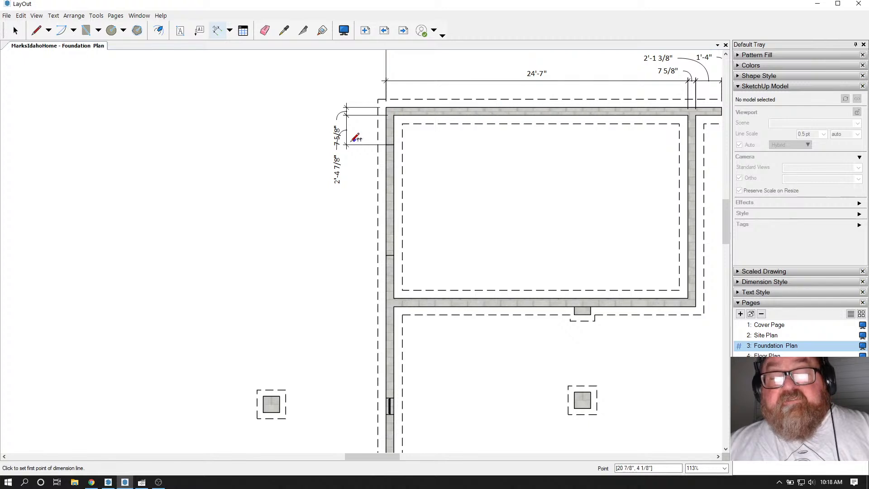
# Step: Dimension from the top wall's inside face to the left wall's first opening, in line with the wall thickness dimension
pyautogui.scroll(3, 349, 145)
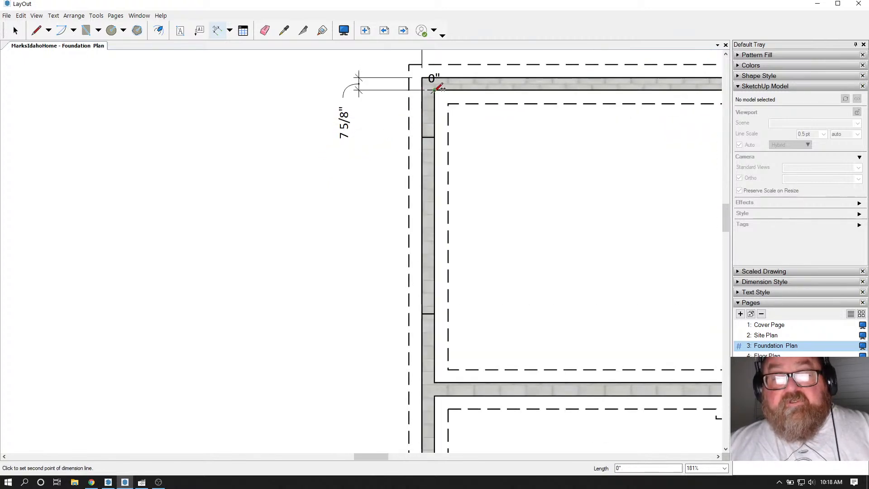
pyautogui.click(423, 137)
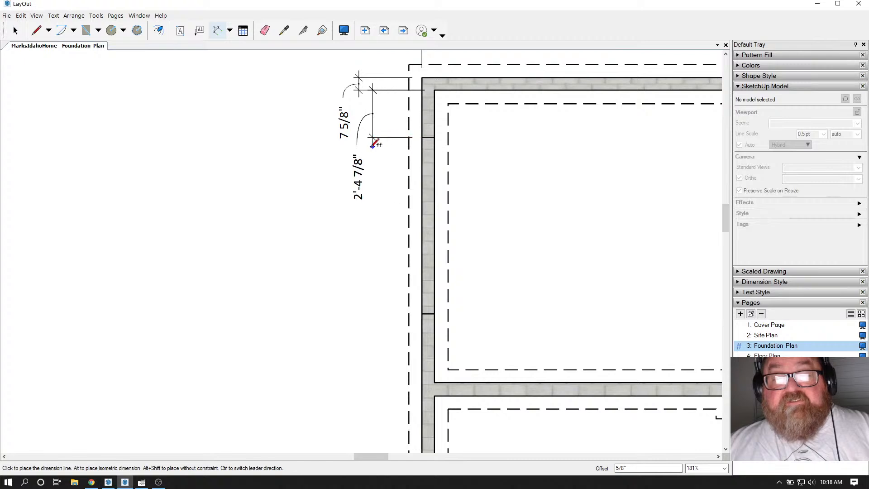
pyautogui.click(359, 148)
# Step: Dimension the length of the first opening in the left wall, continuing the same vertical dimension string
pyautogui.scroll(2, 353, 186)
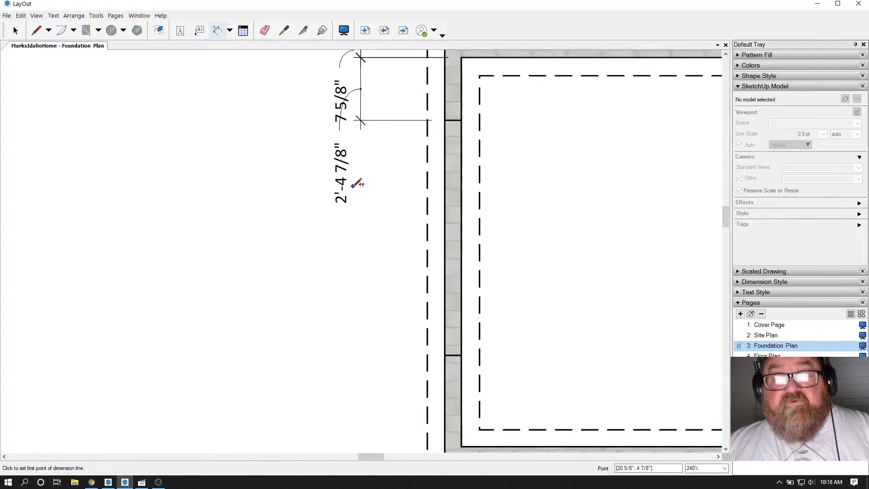
pyautogui.scroll(-2, 475, 104)
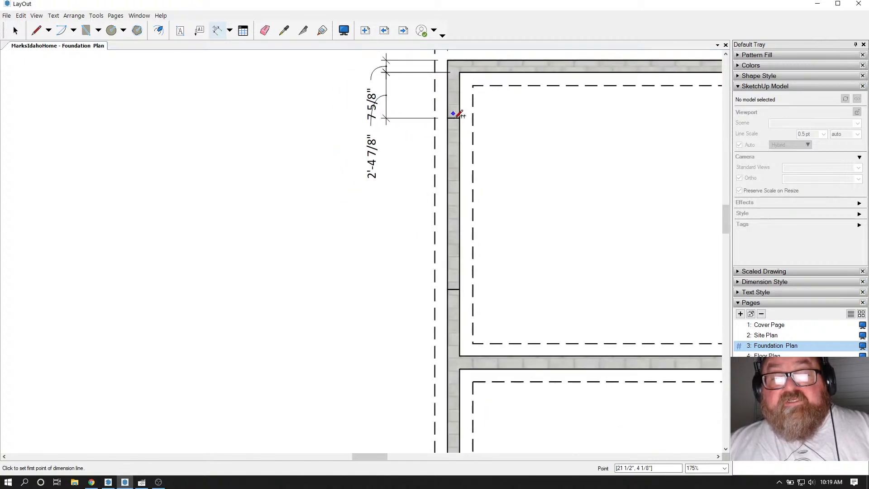
pyautogui.scroll(3, 460, 114)
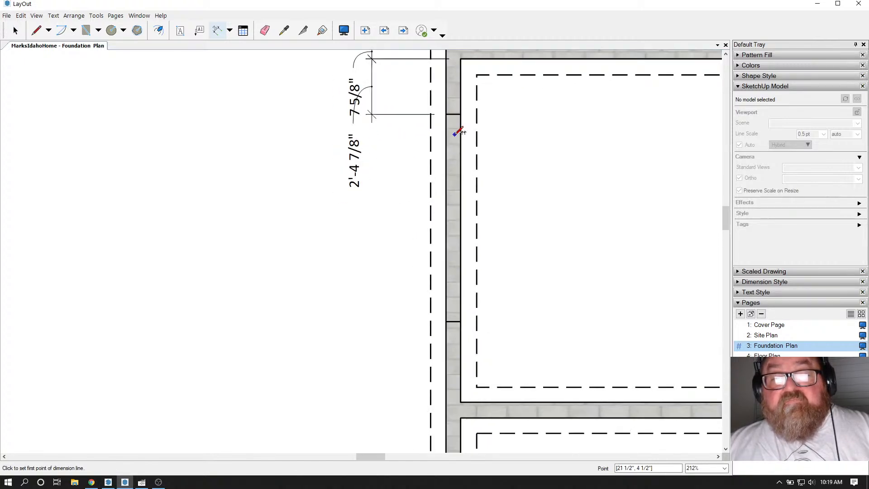
pyautogui.click(452, 106)
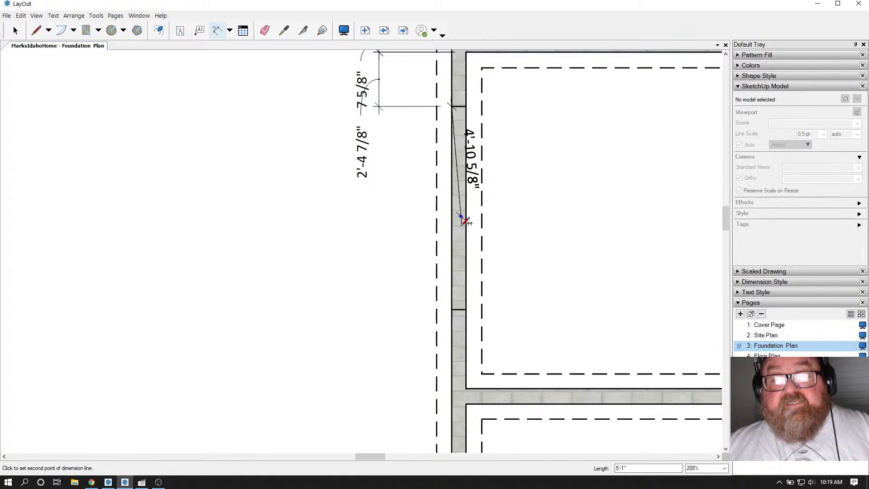
pyautogui.click(452, 309)
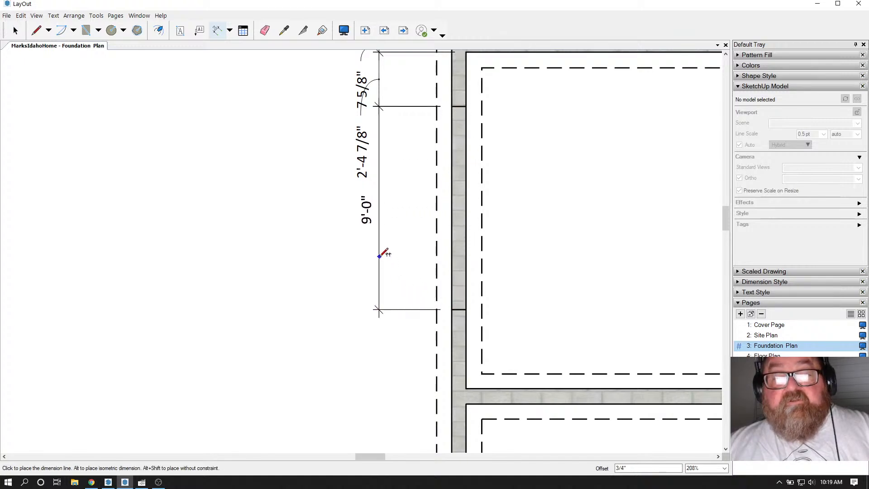
pyautogui.click(381, 253)
# Step: Dimension from the first opening's lower edge to the interior cross wall's upper face, aligned with the left dimension string
pyautogui.scroll(-1, 461, 157)
pyautogui.scroll(10, 435, 314)
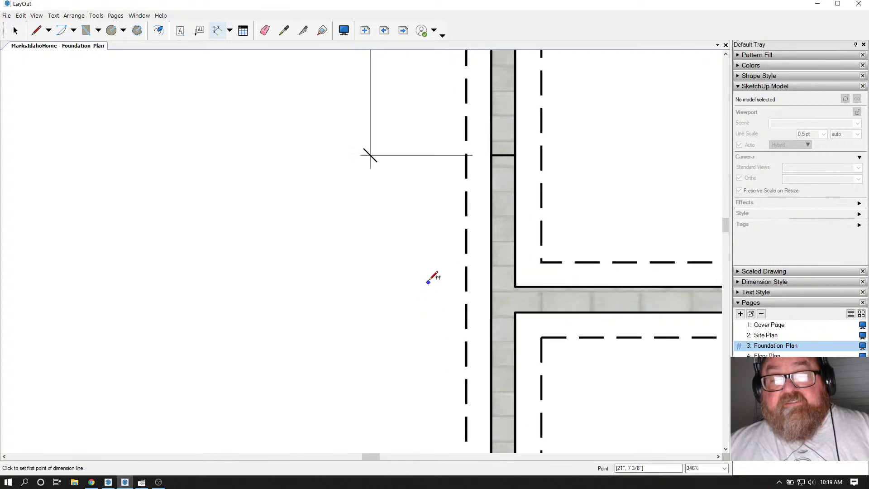
pyautogui.click(493, 154)
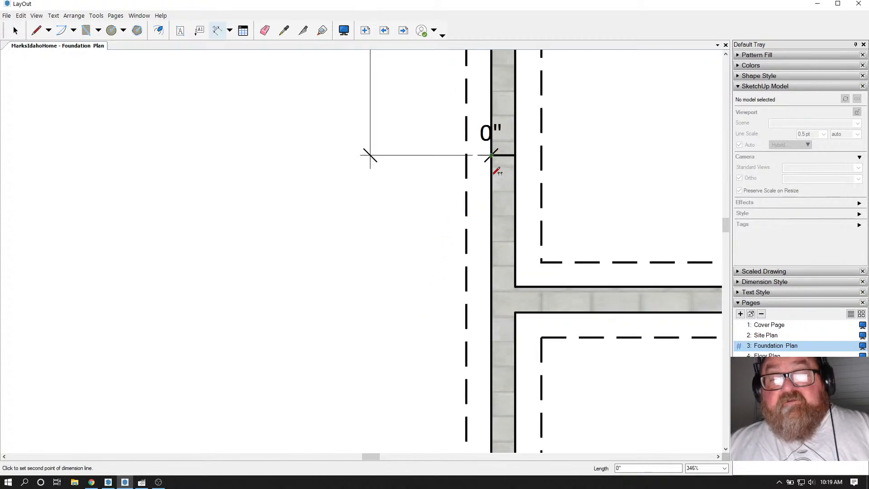
pyautogui.click(516, 285)
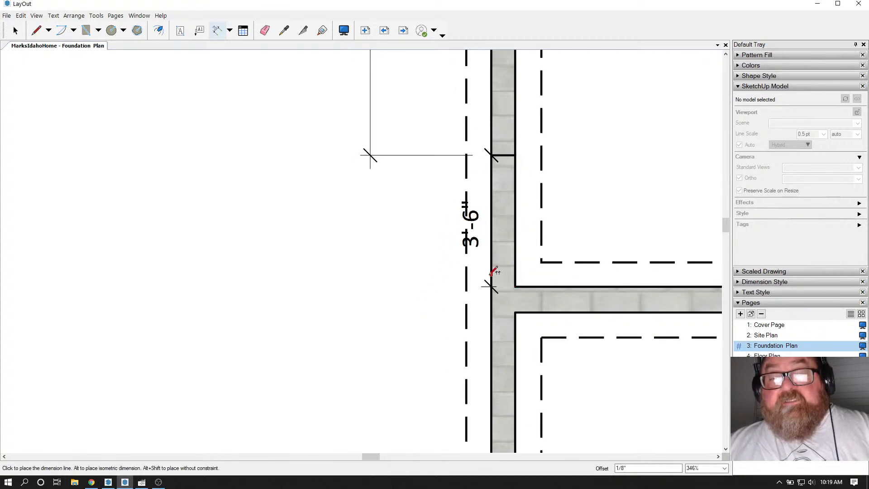
pyautogui.click(370, 154)
pyautogui.scroll(-10, 451, 208)
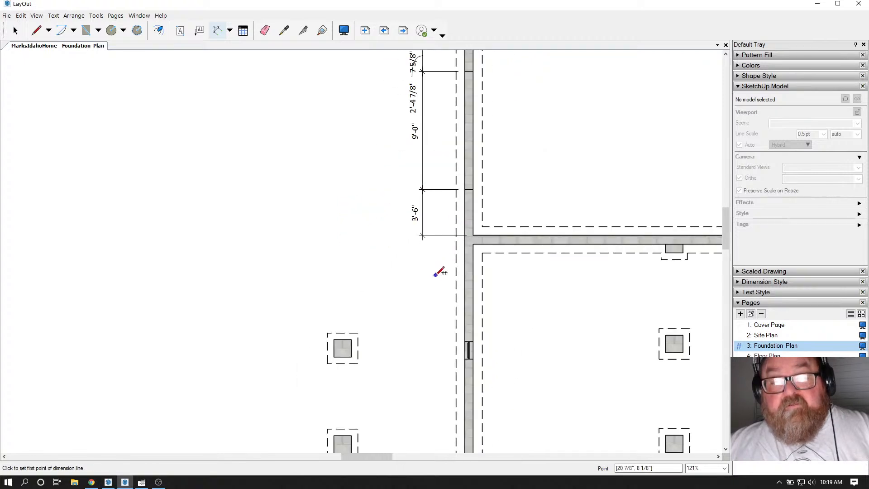
pyautogui.scroll(7, 454, 254)
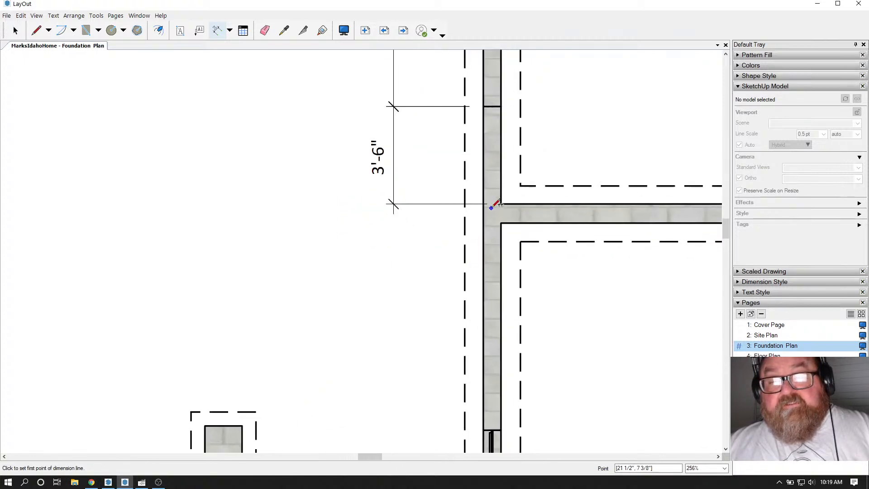
pyautogui.click(501, 204)
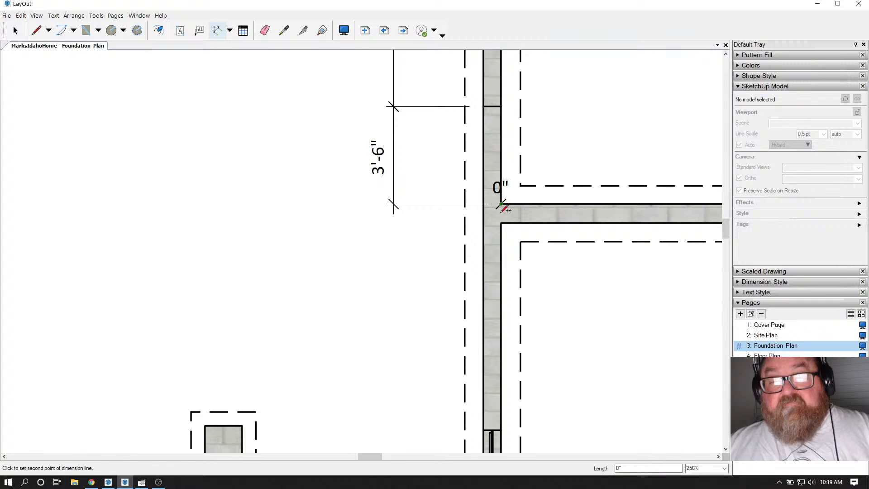
pyautogui.click(501, 223)
pyautogui.press('Escape')
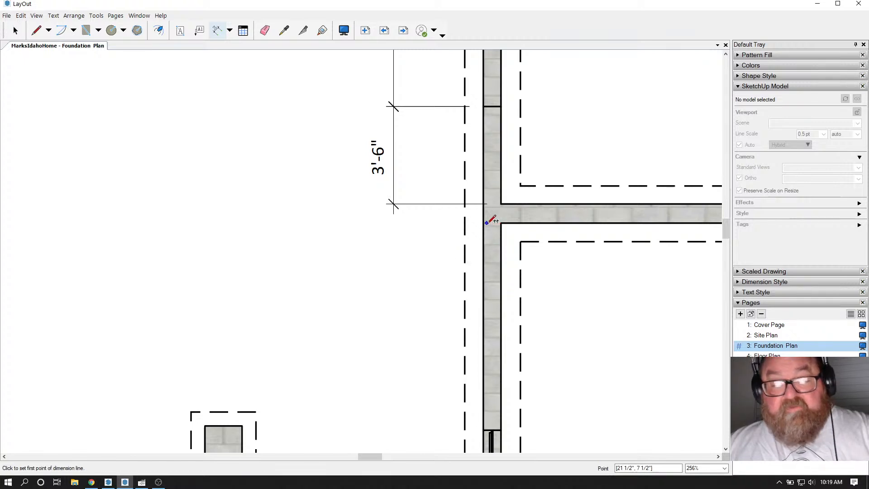
pyautogui.scroll(2, 497, 221)
pyautogui.click(503, 199)
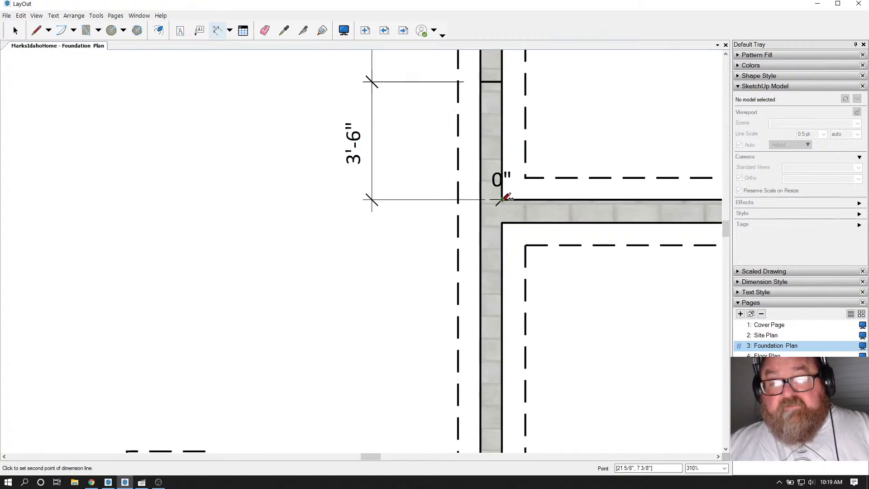
pyautogui.click(501, 222)
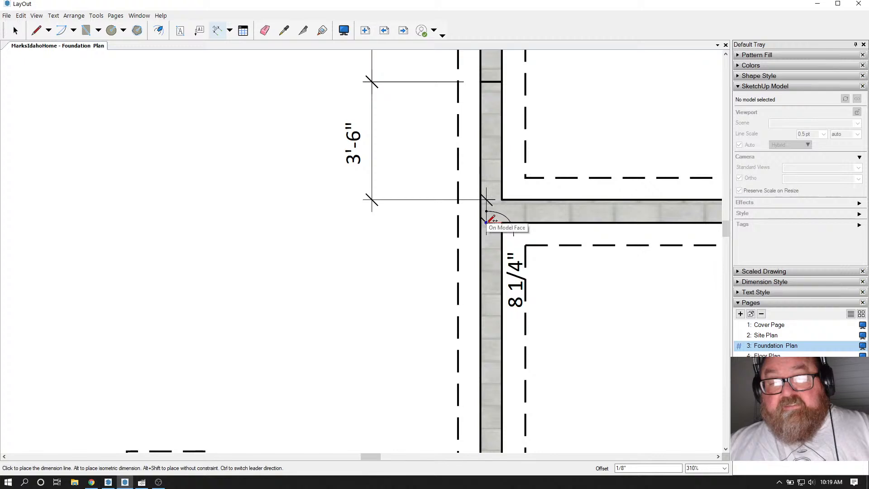
pyautogui.press('Escape')
# Step: Dimension the interior cross wall's thickness where it meets the left wall, aligned with the left dimension string
pyautogui.click(502, 200)
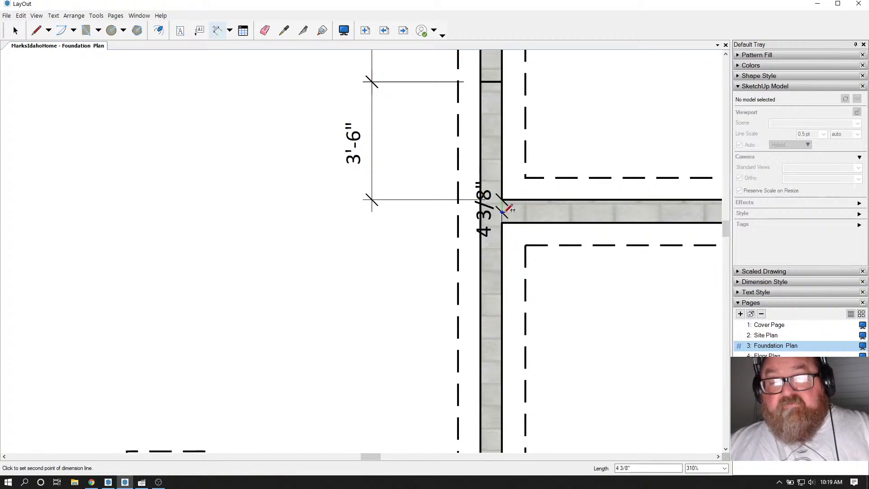
pyautogui.click(501, 223)
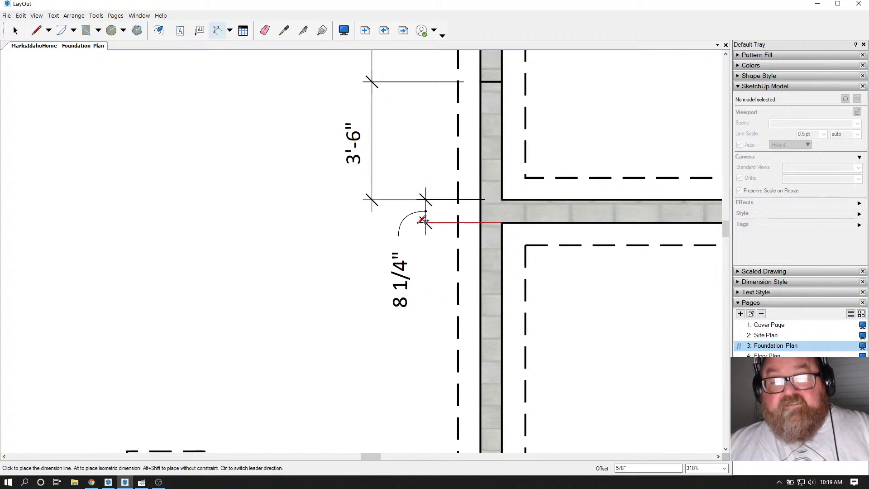
pyautogui.click(375, 198)
# Step: Dimension from the interior cross wall's lower face to the upper edge of the left wall's first vent, in the same string
pyautogui.scroll(-7, 375, 199)
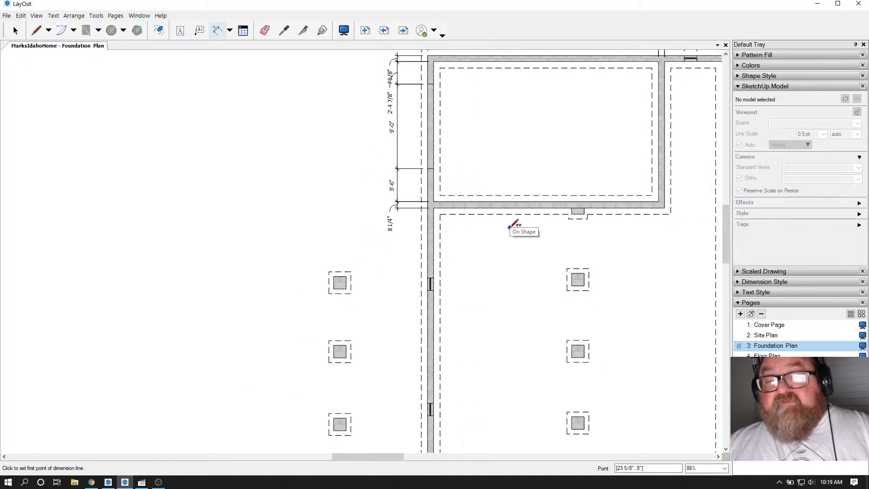
pyautogui.scroll(4, 514, 224)
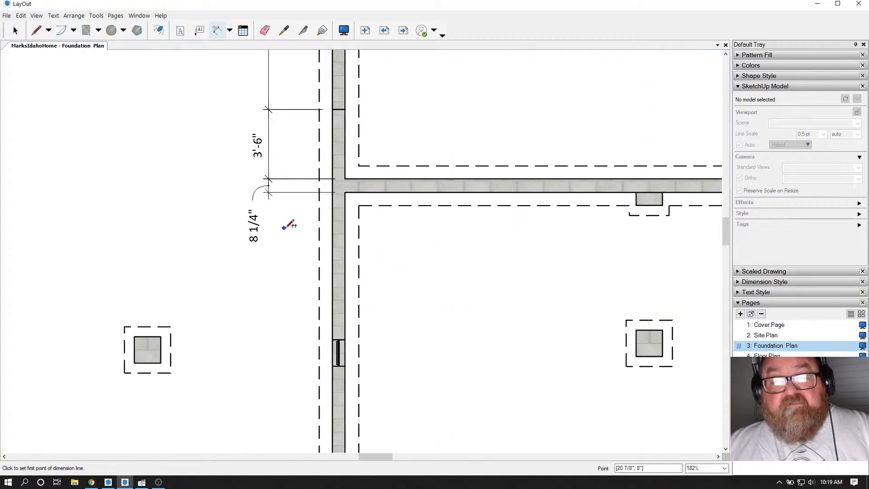
pyautogui.scroll(-2, 394, 189)
pyautogui.scroll(3, 352, 203)
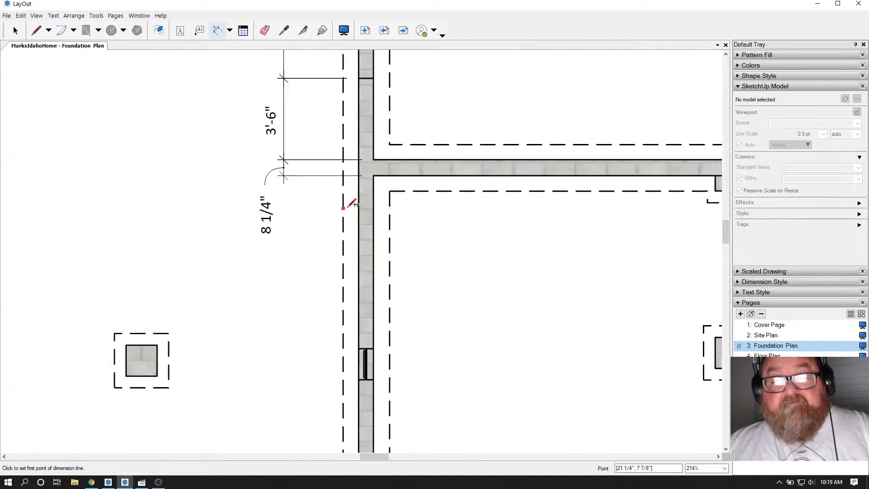
pyautogui.click(375, 174)
pyautogui.click(362, 349)
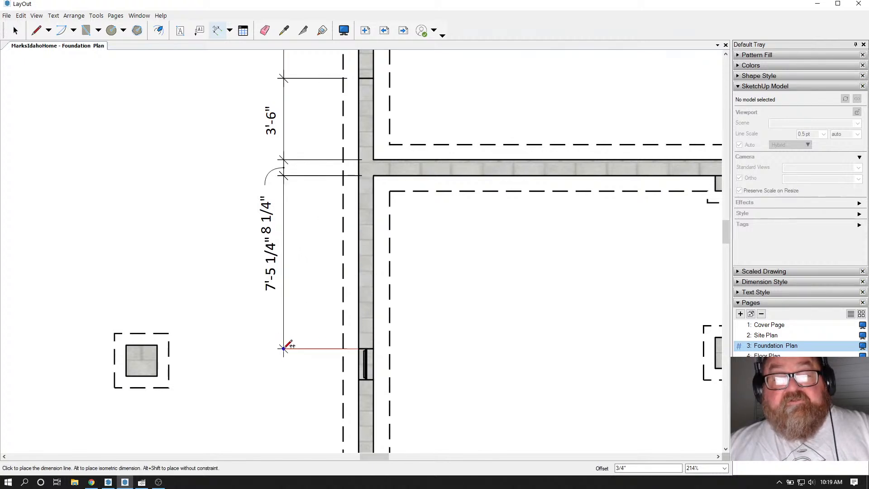
pyautogui.click(284, 348)
# Step: Dimension the width of the first vent opening below the cross wall, continuing the left dimension string
pyautogui.scroll(-5, 409, 278)
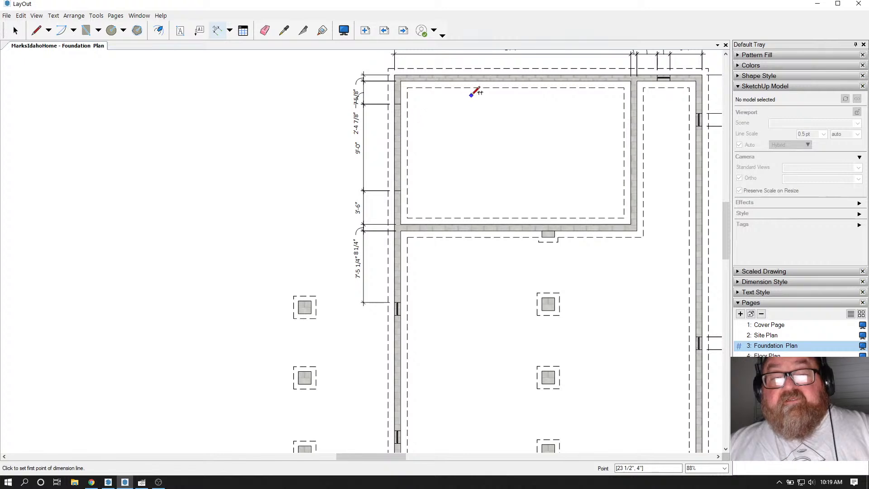
pyautogui.scroll(-2, 444, 186)
pyautogui.scroll(5, 410, 310)
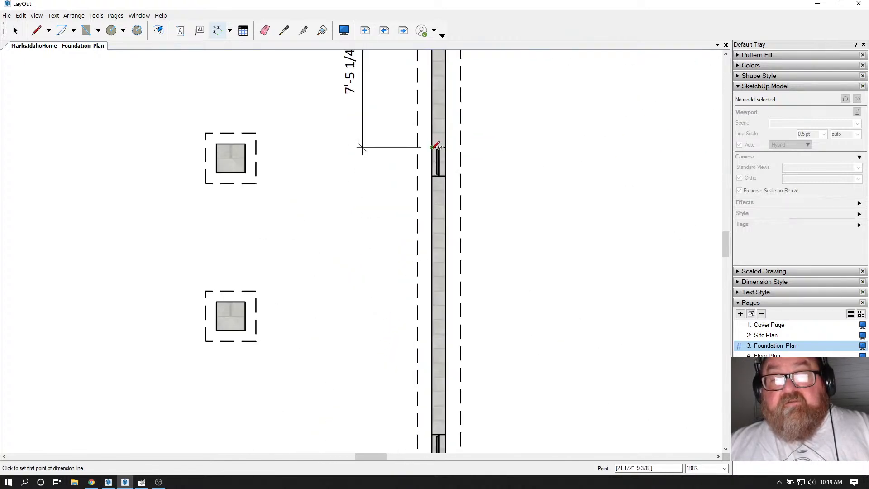
pyautogui.click(435, 146)
pyautogui.click(434, 175)
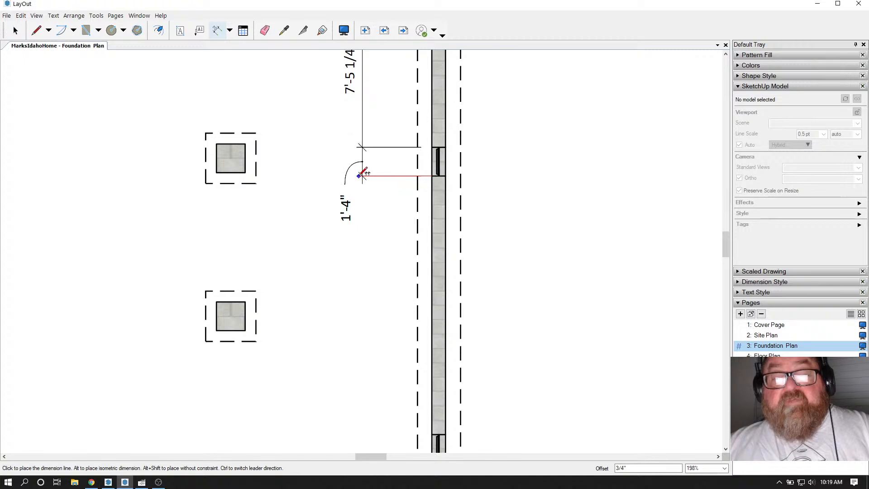
pyautogui.click(362, 174)
# Step: Dimension from the first vent's lower edge to the second vent's upper edge, aligned with the left dimension string
pyautogui.scroll(-2, 475, 101)
pyautogui.scroll(1, 480, 104)
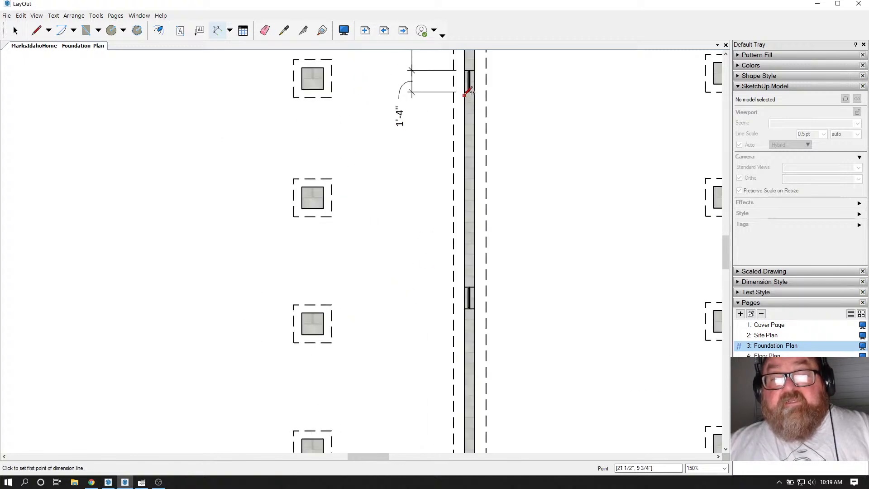
pyautogui.click(467, 90)
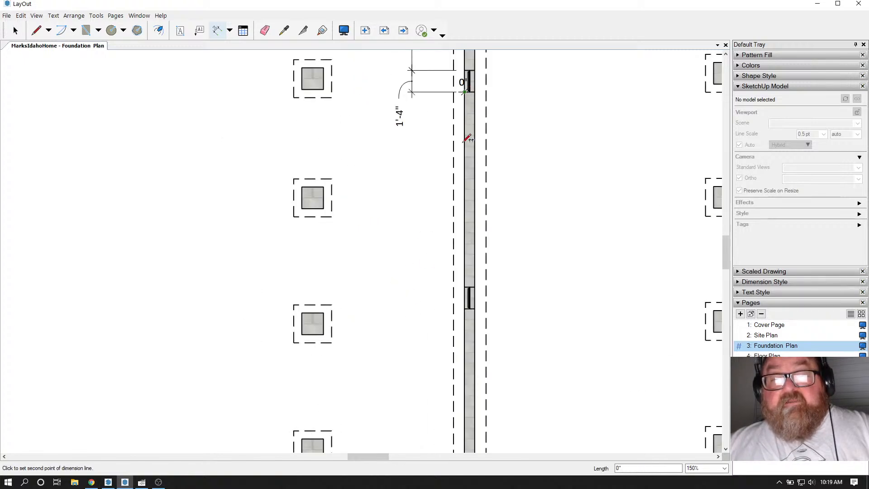
pyautogui.click(464, 286)
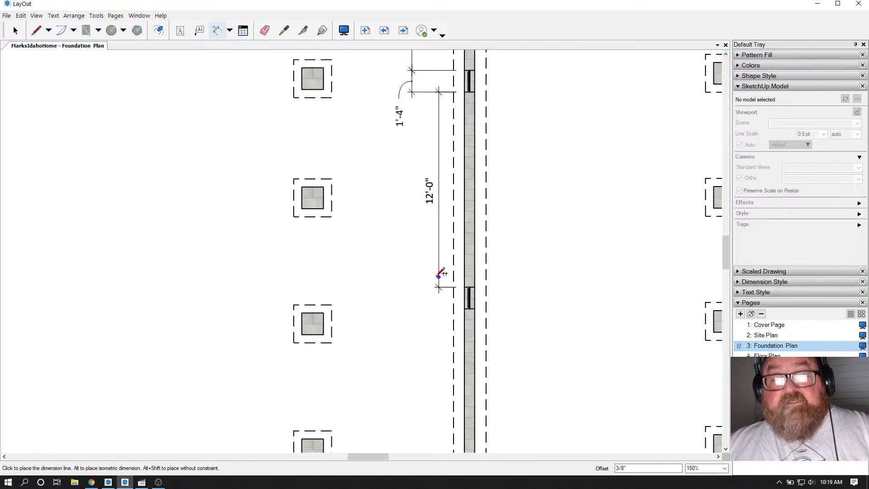
pyautogui.click(414, 275)
# Step: Dimension the width of the left wall's second vent opening below the cross wall, in line with the left dimension string
pyautogui.scroll(-1, 470, 170)
pyautogui.scroll(-1, 470, 169)
pyautogui.scroll(4, 434, 326)
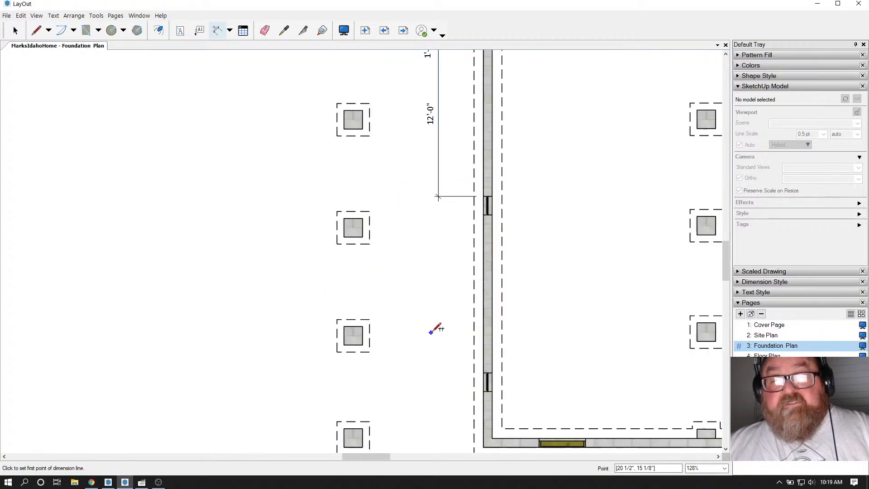
pyautogui.click(504, 107)
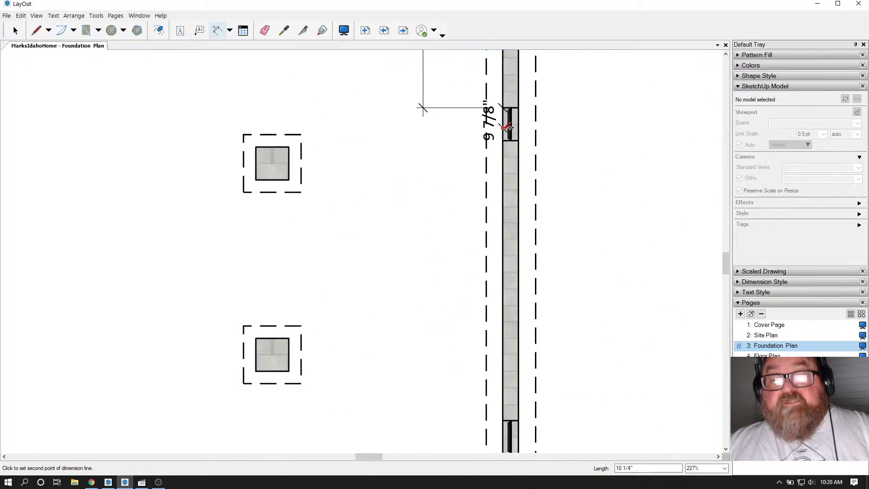
pyautogui.click(503, 140)
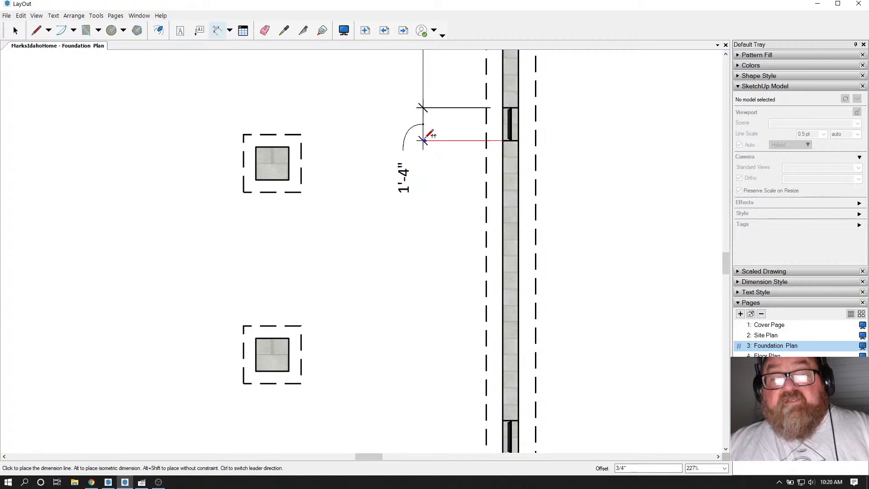
pyautogui.click(424, 135)
# Step: Dimension from the second vent's lower edge to the upper edge of the third vent, continuing the left dimension string
pyautogui.scroll(-2, 473, 117)
pyautogui.scroll(1, 481, 157)
pyautogui.scroll(2, 482, 155)
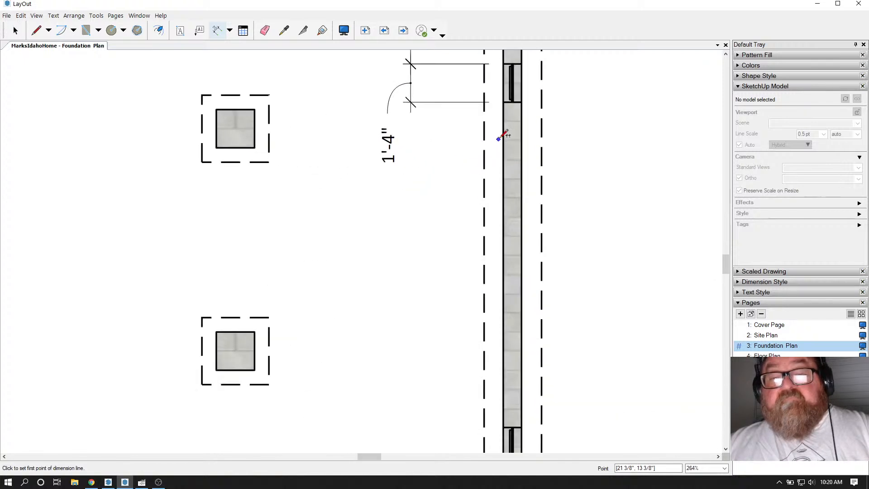
pyautogui.click(505, 99)
pyautogui.scroll(-4, 512, 127)
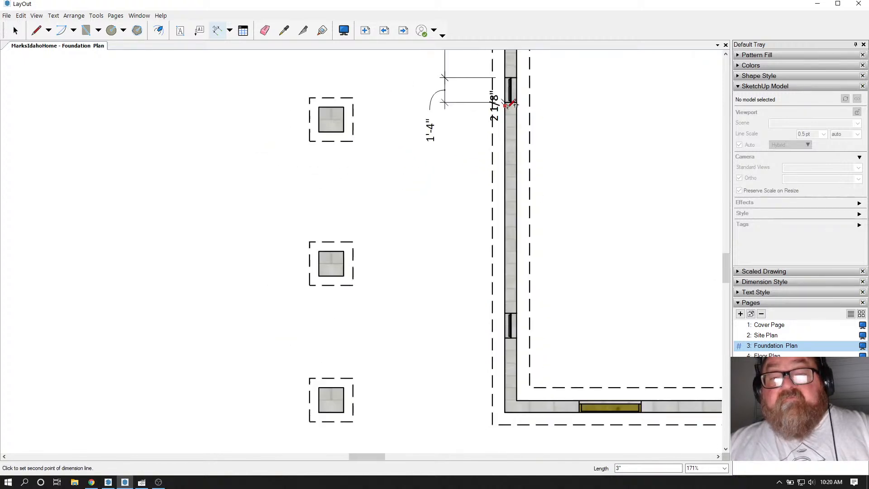
pyautogui.scroll(2, 489, 190)
pyautogui.scroll(2, 498, 221)
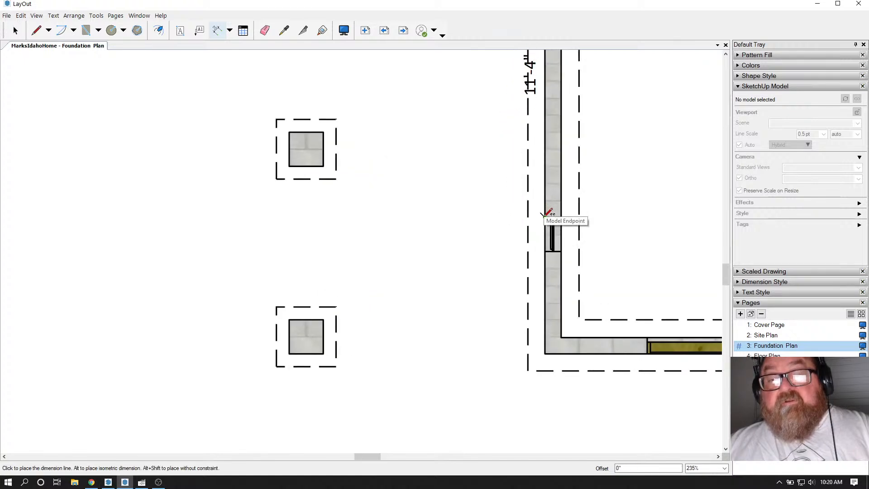
pyautogui.click(547, 214)
pyautogui.scroll(-5, 548, 216)
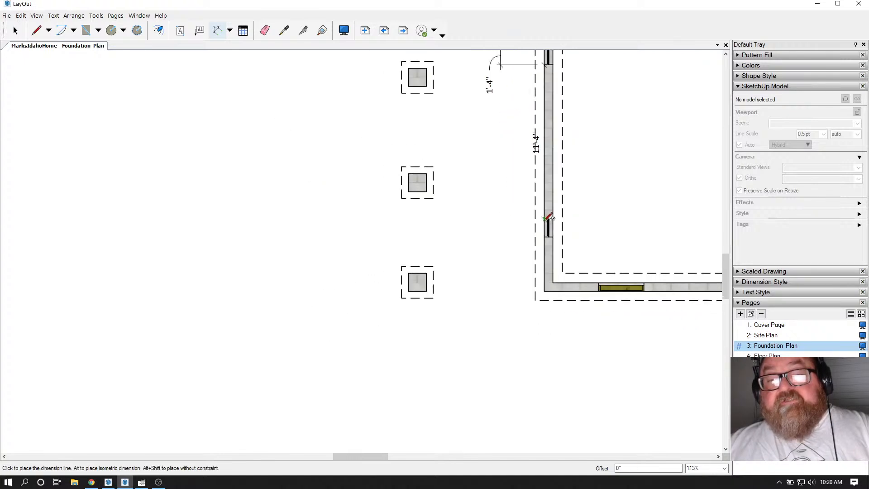
pyautogui.click(515, 221)
# Step: Dimension the width of the left wall's third vent opening, nearest the bottom corner, in the same string
pyautogui.scroll(5, 525, 271)
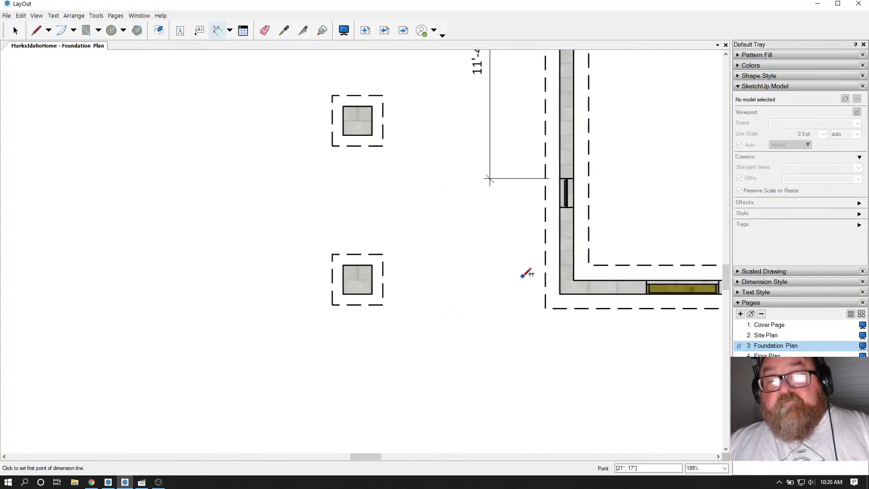
pyautogui.click(569, 150)
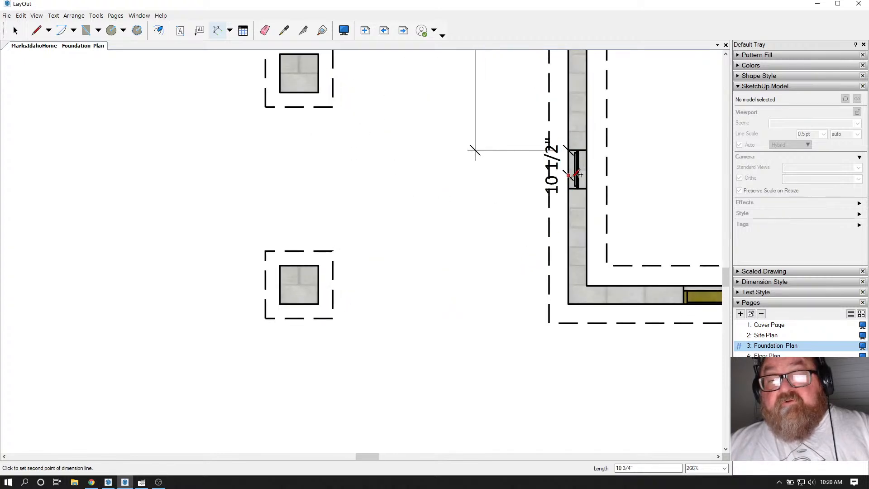
pyautogui.click(568, 188)
pyautogui.click(479, 188)
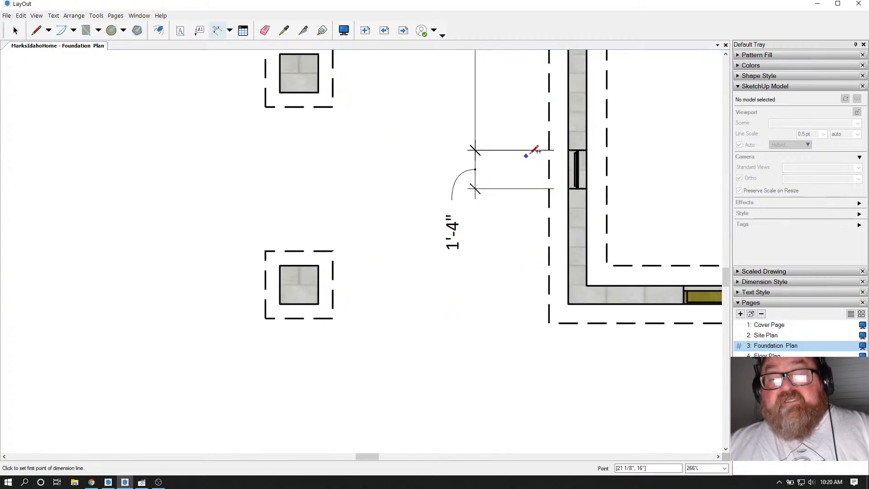
# Step: Dimension from the third vent's lower edge to the outer bottom-left corner of the foundation wall, completing the left string
pyautogui.scroll(-3, 547, 188)
pyautogui.scroll(2, 520, 250)
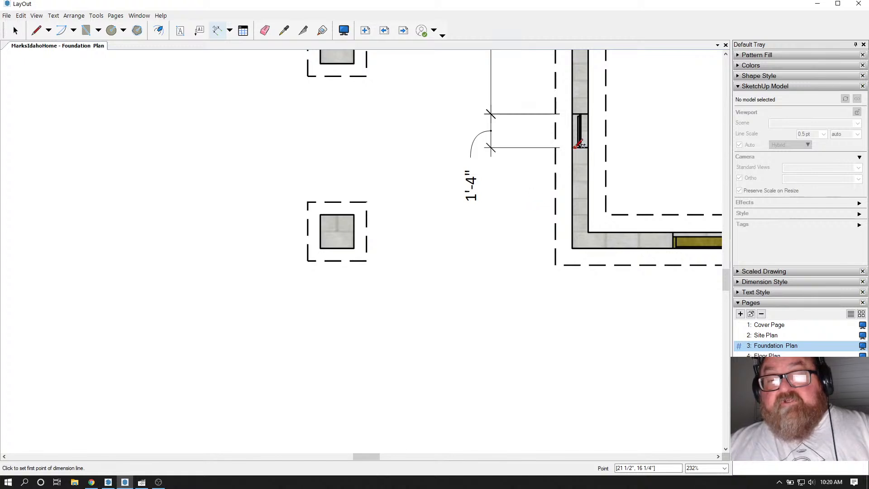
pyautogui.click(573, 145)
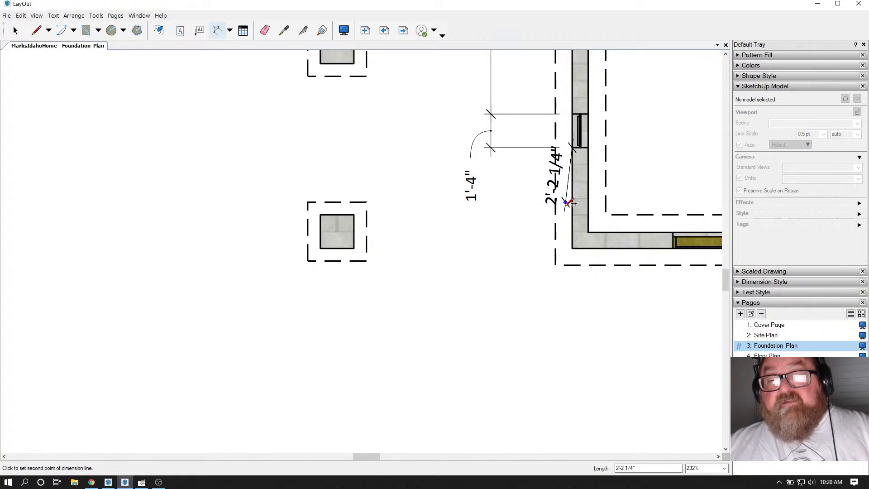
pyautogui.click(573, 248)
pyautogui.click(490, 243)
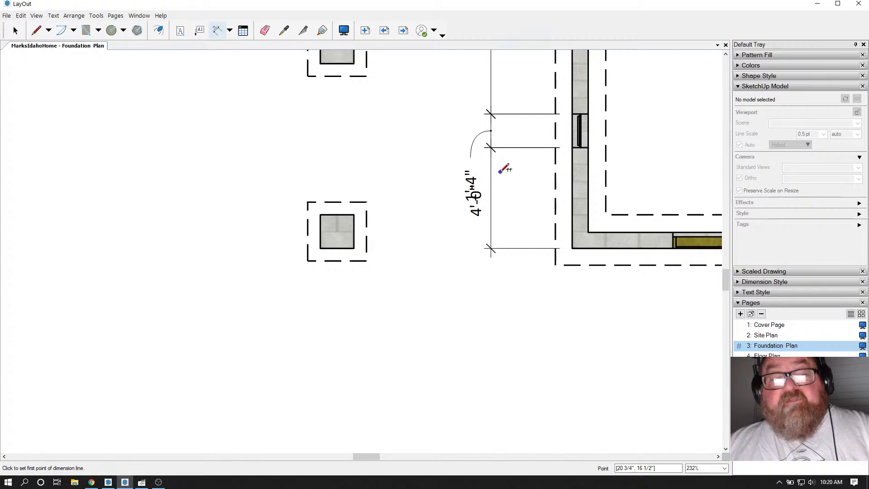
# Step: Move the third vent's 1'-4" dimension text above its leader so it clears the overlapping 4'-0" text
pyautogui.scroll(2, 404, 127)
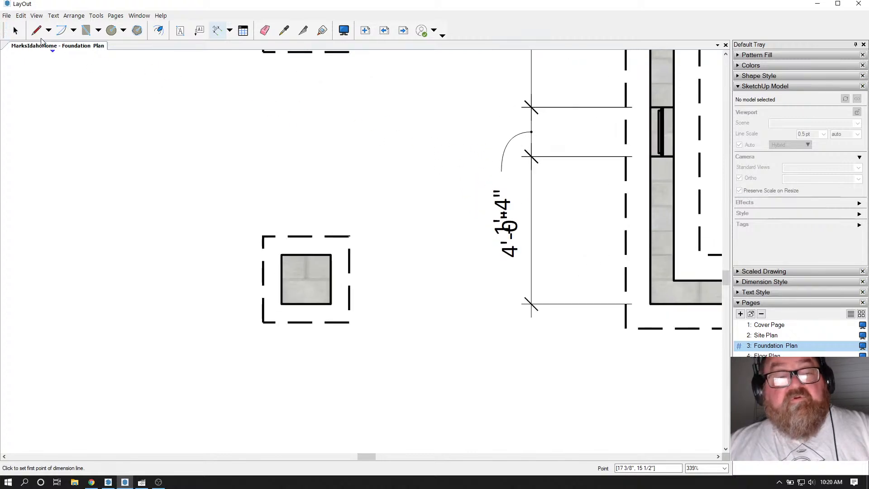
pyautogui.click(15, 30)
pyautogui.click(505, 161)
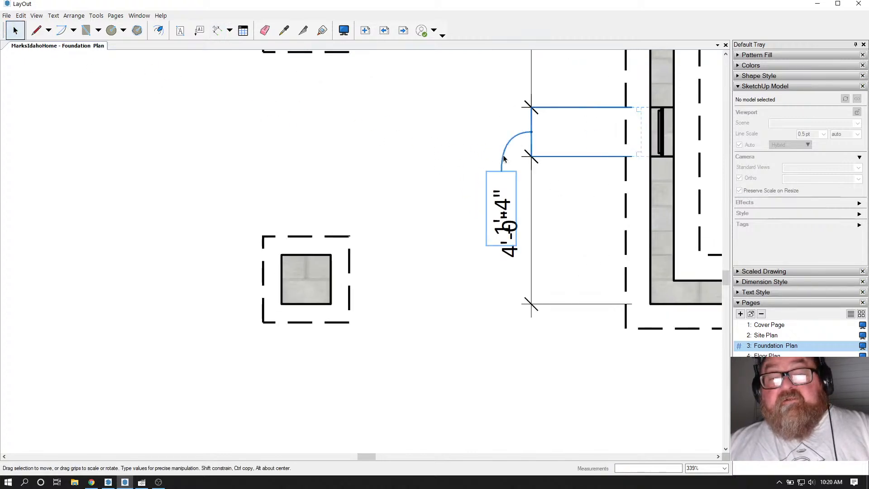
pyautogui.moveTo(497, 188); pyautogui.dragTo(496, 49)
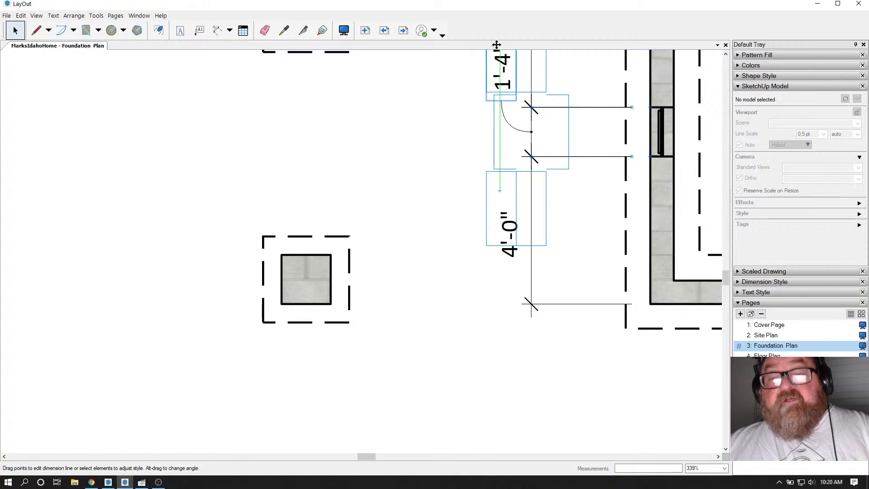
pyautogui.click(444, 133)
pyautogui.scroll(-4, 463, 190)
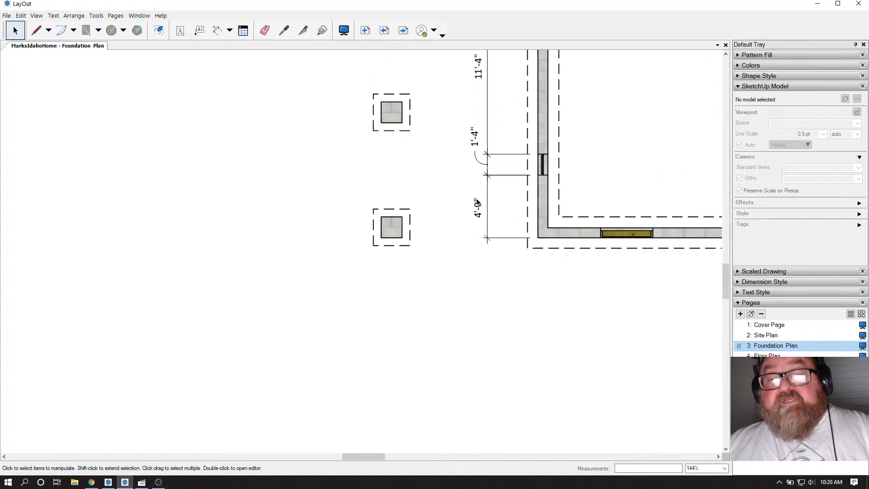
# Step: Dimension along the bottom wall from its outer left corner to the yellow opening, plus the opening's width, in one string below the wall
pyautogui.scroll(-2, 479, 207)
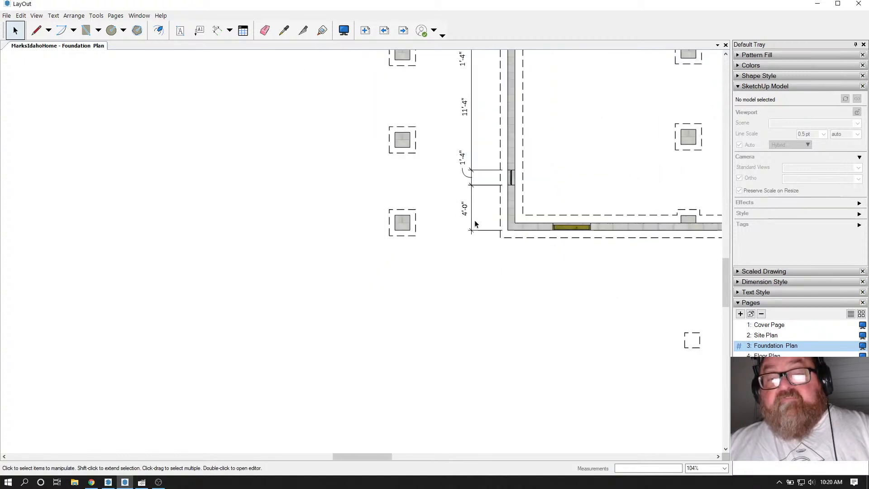
pyautogui.scroll(-1, 469, 233)
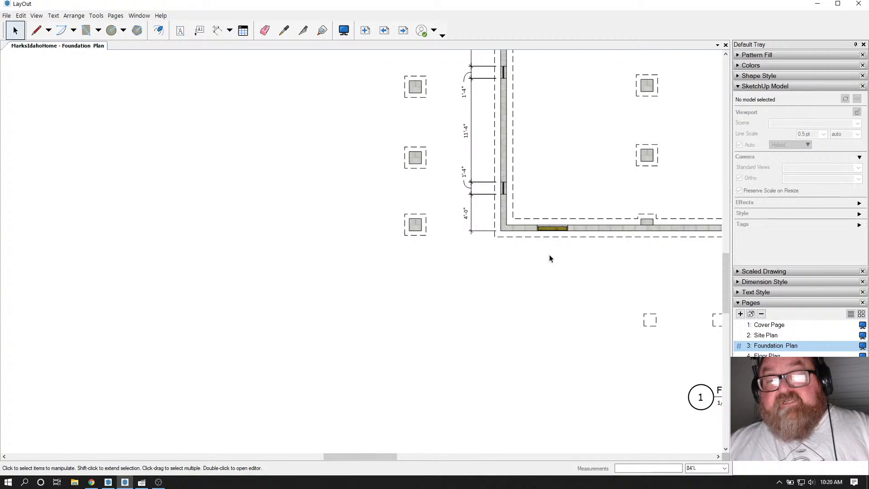
pyautogui.scroll(-2, 385, 259)
pyautogui.scroll(1, 530, 275)
pyautogui.scroll(2, 314, 225)
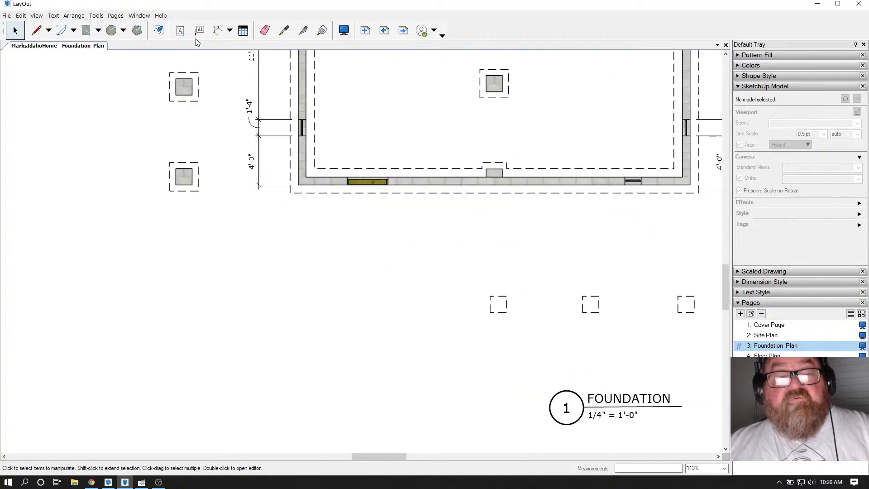
pyautogui.click(216, 31)
pyautogui.scroll(1, 283, 223)
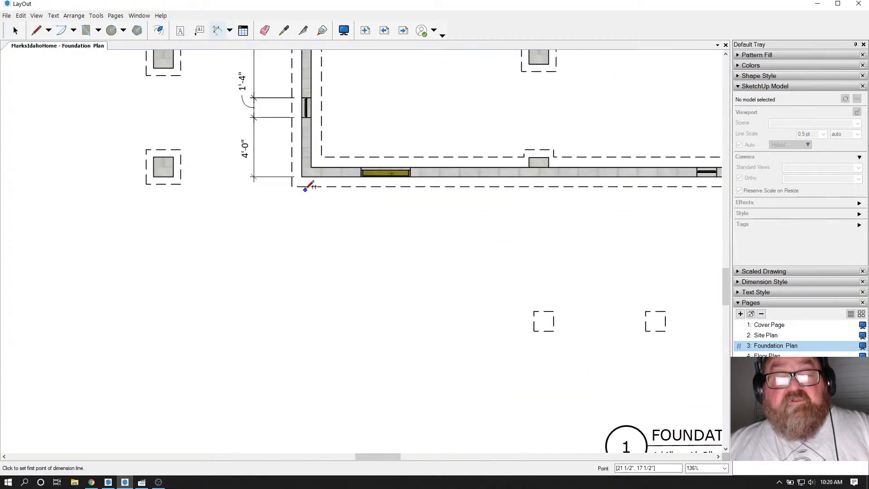
pyautogui.click(302, 177)
pyautogui.click(361, 176)
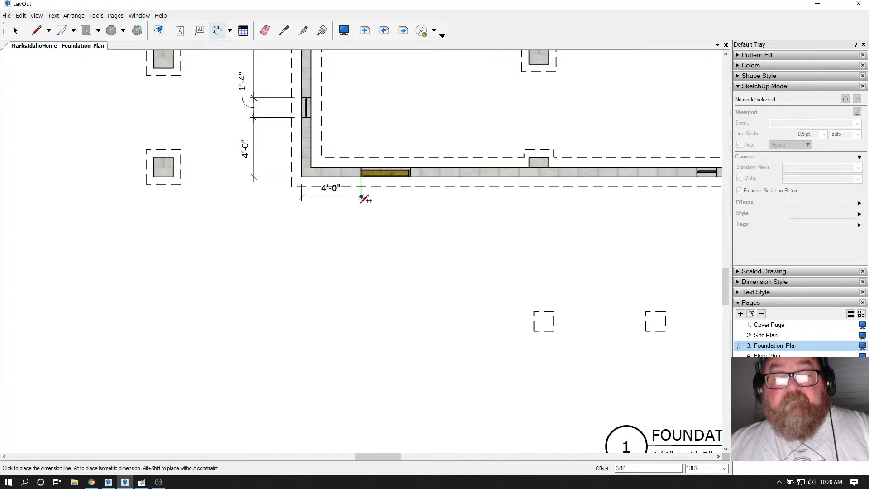
pyautogui.click(361, 220)
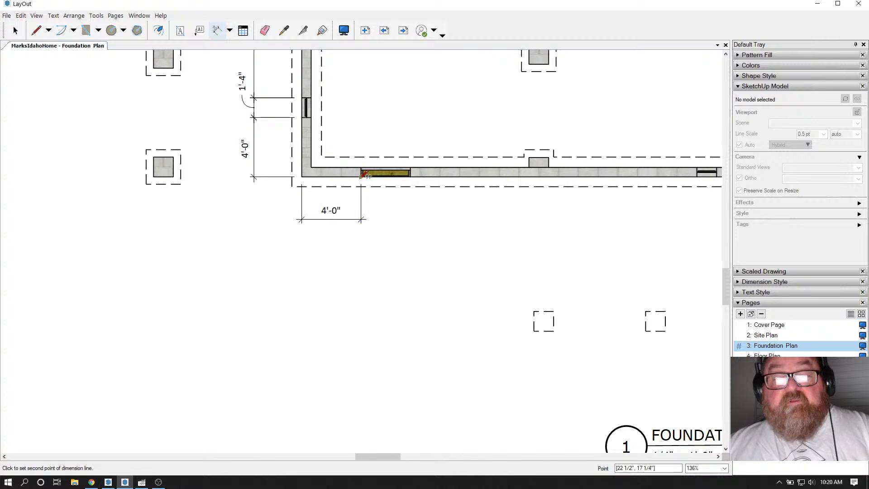
pyautogui.click(410, 177)
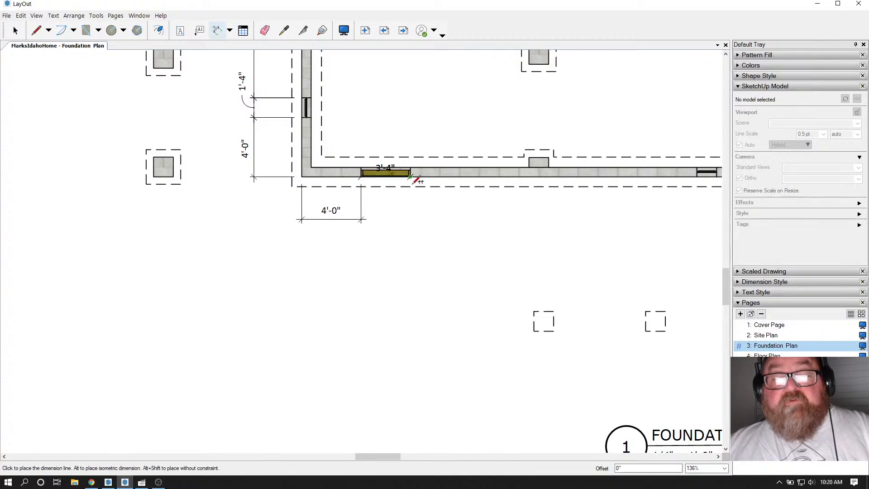
pyautogui.click(411, 215)
# Step: Dimension from the yellow opening's right edge to the left edge of the bottom wall's pilaster, aligned with the bottom string
pyautogui.click(410, 173)
pyautogui.scroll(3, 509, 188)
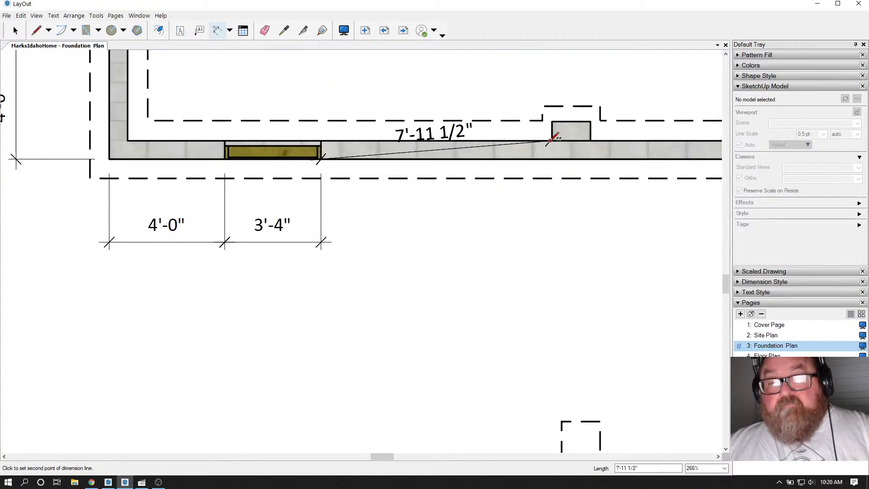
pyautogui.click(551, 141)
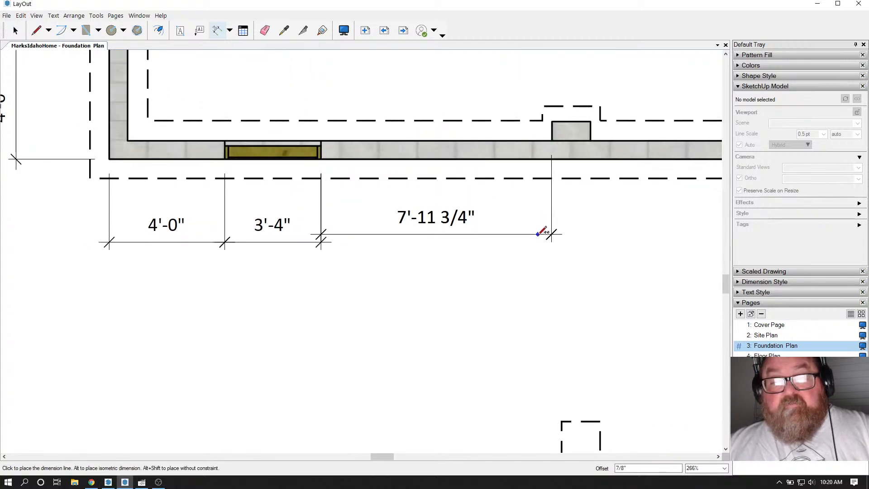
pyautogui.click(543, 240)
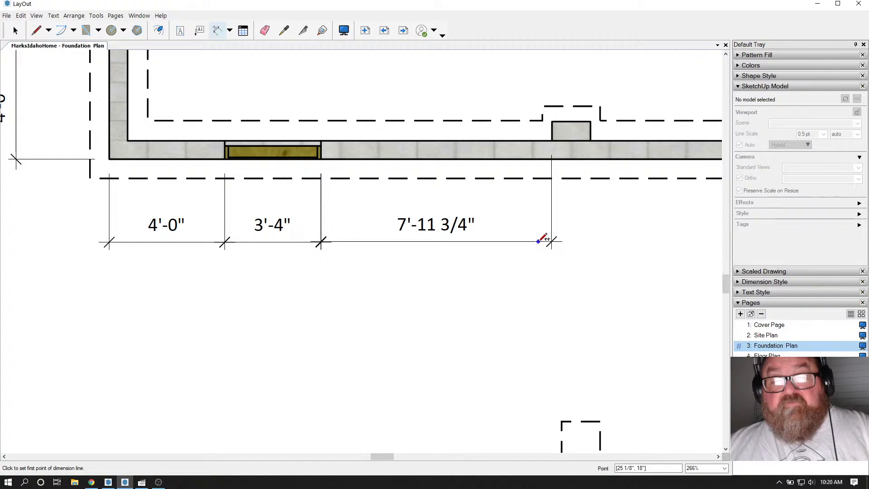
# Step: Dimension the width of the pilaster on the bottom wall, continuing the dimension string below the wall
pyautogui.scroll(2, 477, 198)
pyautogui.scroll(-3, 302, 255)
pyautogui.scroll(2, 592, 256)
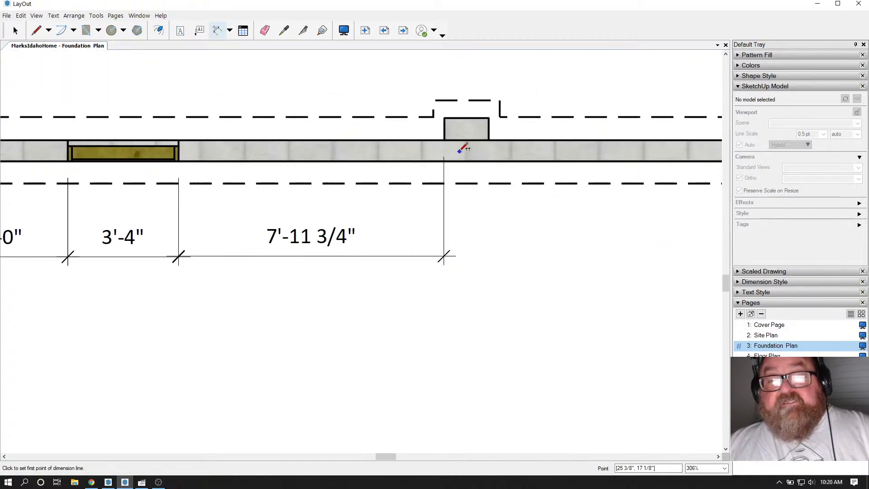
pyautogui.click(448, 139)
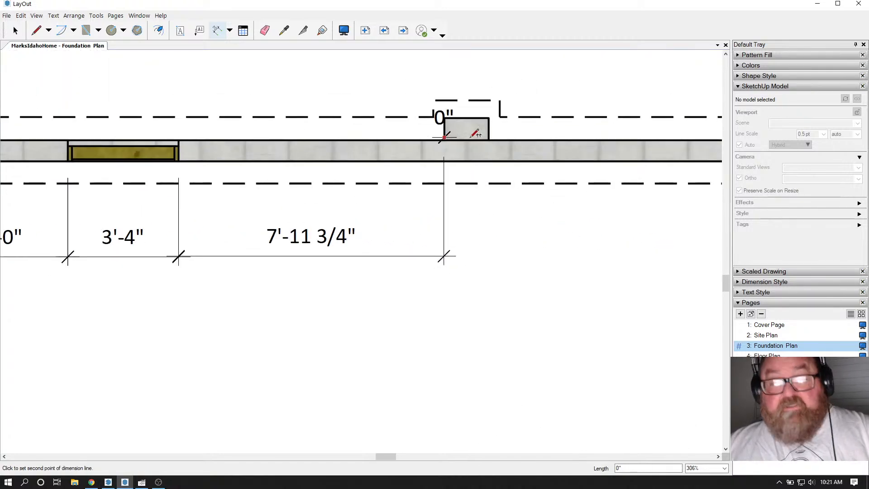
pyautogui.click(489, 137)
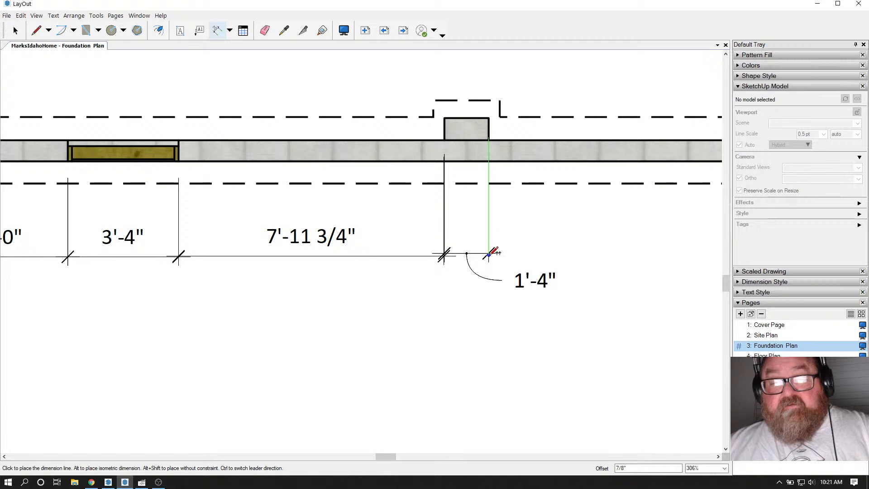
pyautogui.click(489, 255)
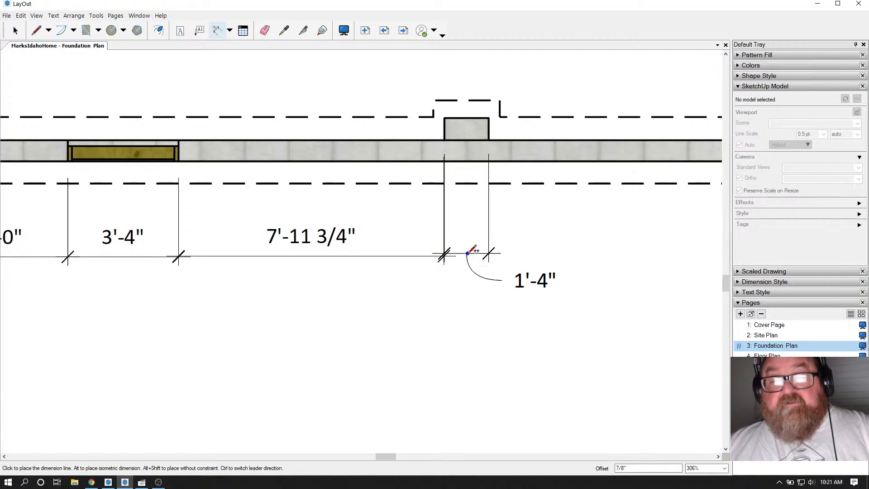
pyautogui.click(472, 251)
pyautogui.scroll(-1, 581, 253)
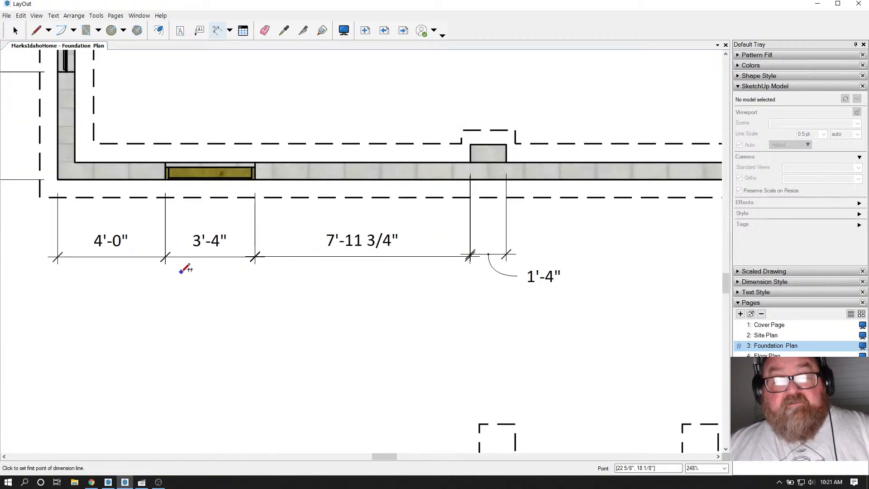
# Step: Shift the 7'-11 3/4" dimension line so it lines up with the 3'-4" dimension line beside it
pyautogui.scroll(4, 185, 269)
pyautogui.press('space')
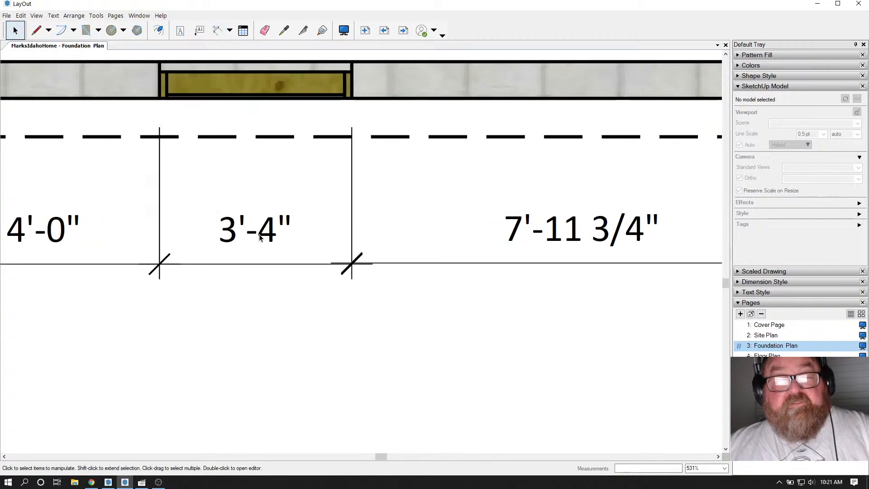
pyautogui.click(393, 263)
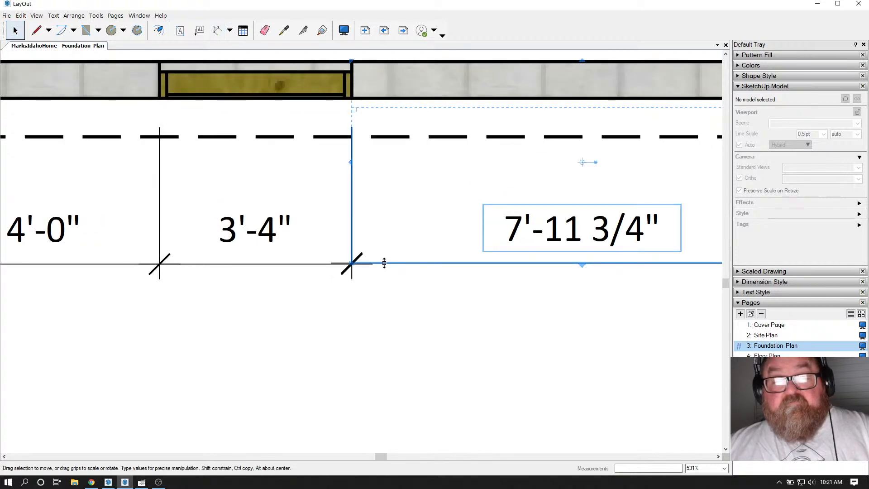
pyautogui.scroll(-2, 204, 261)
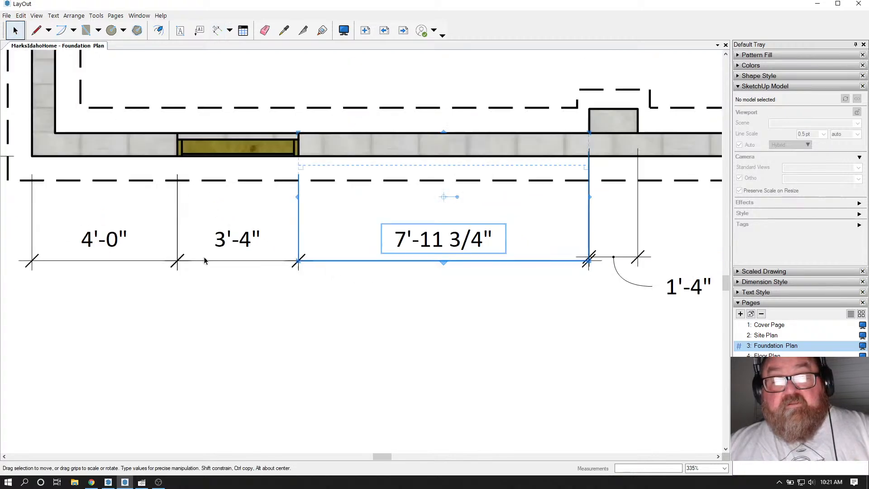
# Step: Lower the pilaster's 1'-4" dimension line to line up with the 7'-11 3/4" dimension in the bottom string
pyautogui.scroll(-2, 205, 260)
pyautogui.scroll(4, 448, 249)
pyautogui.click(447, 248)
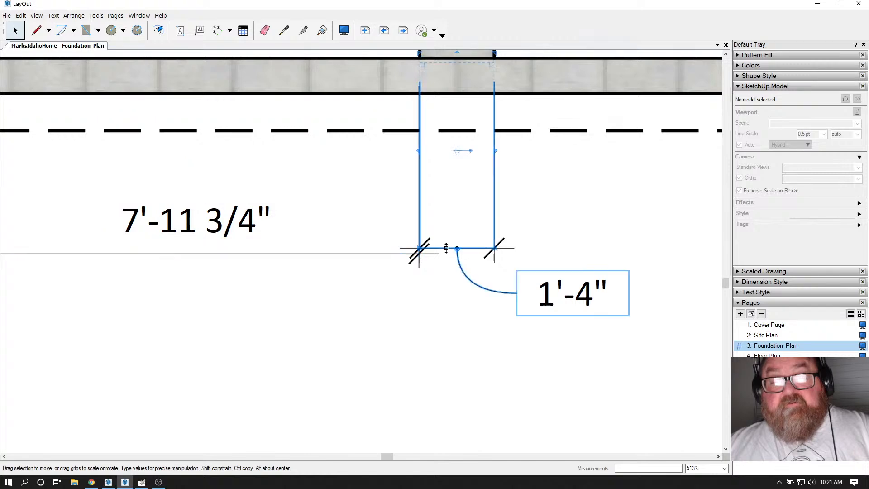
pyautogui.moveTo(444, 248); pyautogui.dragTo(444, 254)
pyautogui.click(345, 240)
pyautogui.scroll(-5, 339, 273)
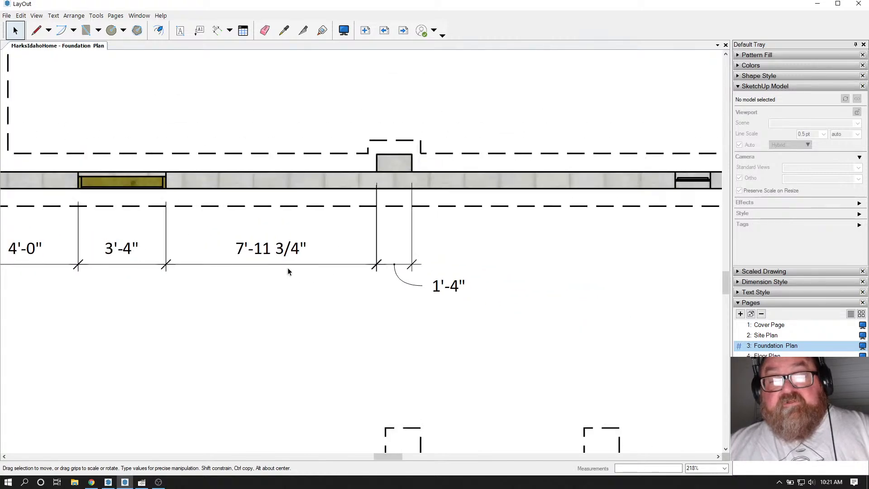
pyautogui.scroll(1, 434, 219)
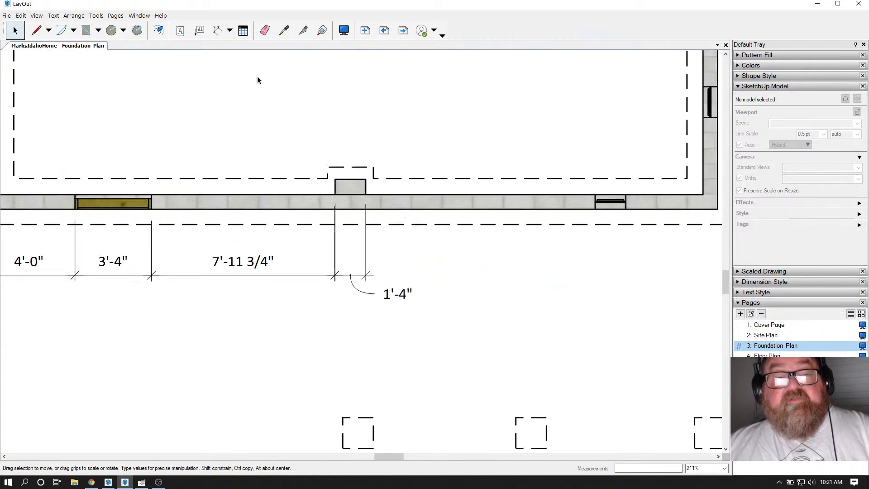
pyautogui.click(217, 30)
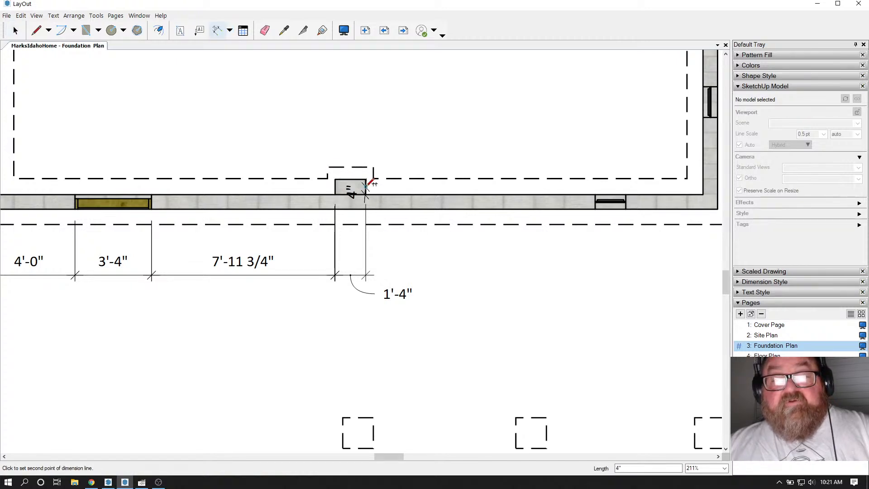
pyautogui.scroll(-4, 282, 258)
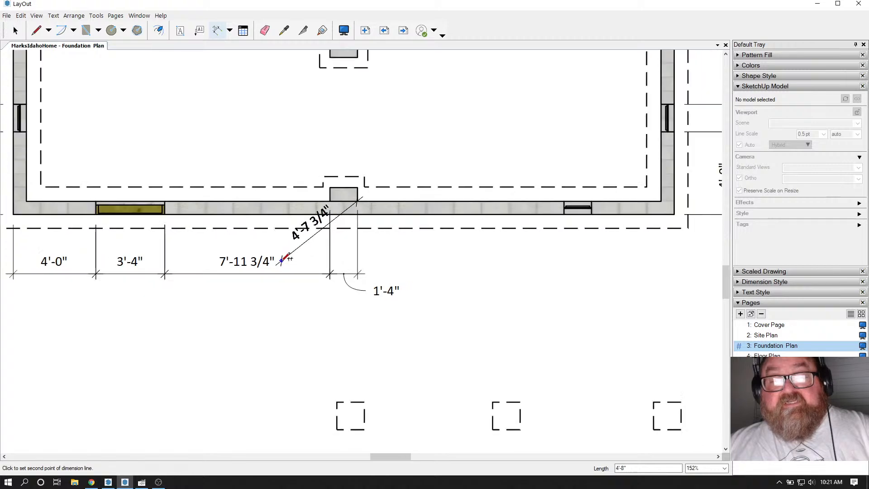
pyautogui.scroll(8, 484, 309)
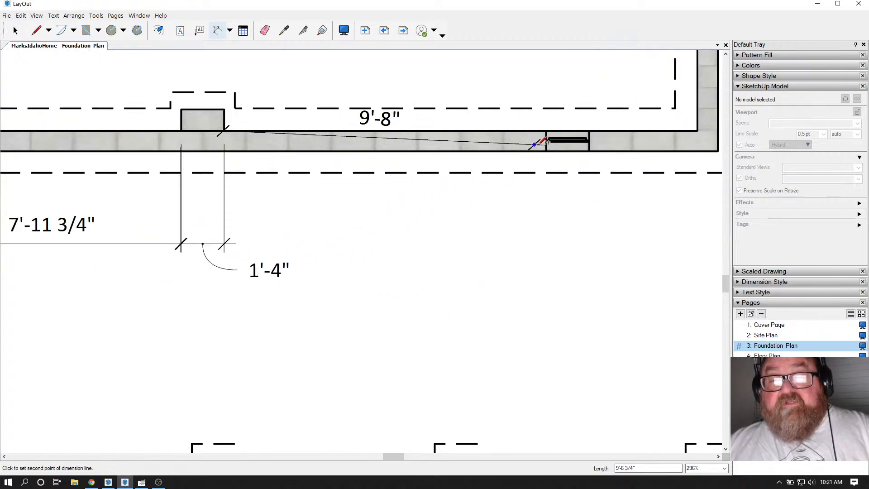
pyautogui.click(547, 150)
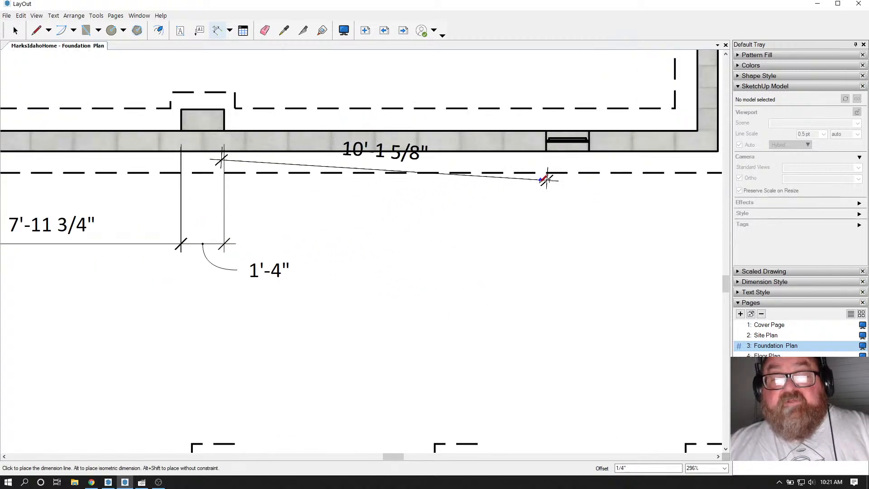
pyautogui.press('Escape')
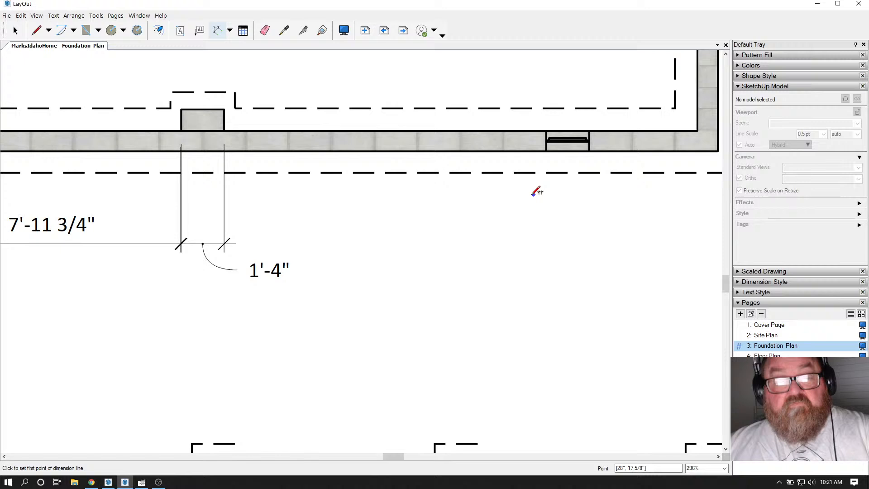
# Step: Dimension from the bottom pilaster's right edge to the vent's left edge, aligned with the string below the wall
pyautogui.click(224, 130)
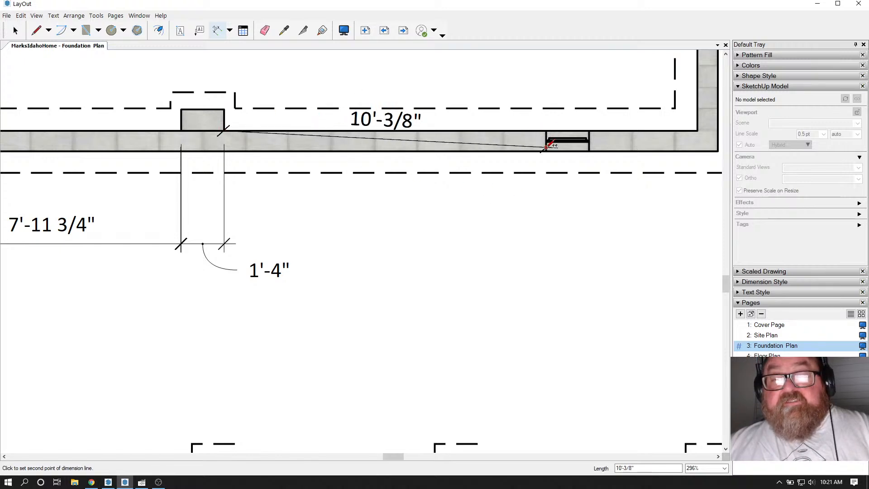
pyautogui.click(546, 150)
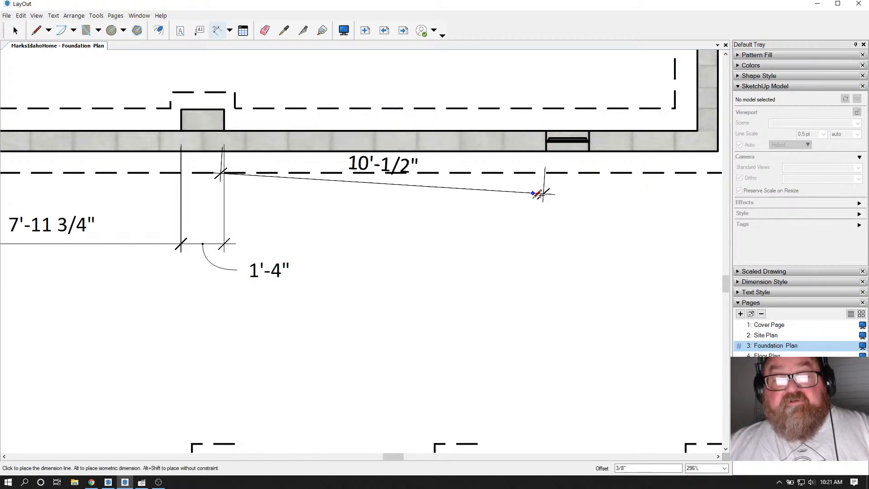
pyautogui.click(546, 244)
pyautogui.scroll(-2, 270, 217)
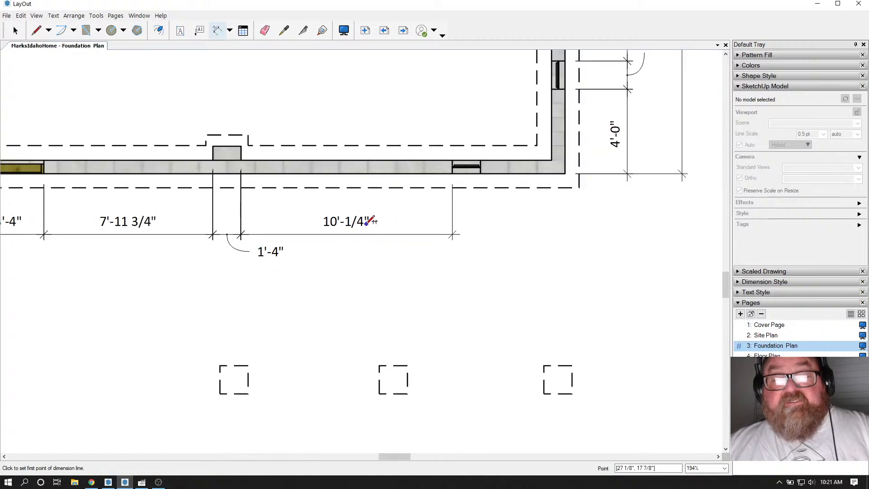
# Step: Dimension the width of the vent in the bottom wall, continuing the same dimension string
pyautogui.scroll(2, 566, 241)
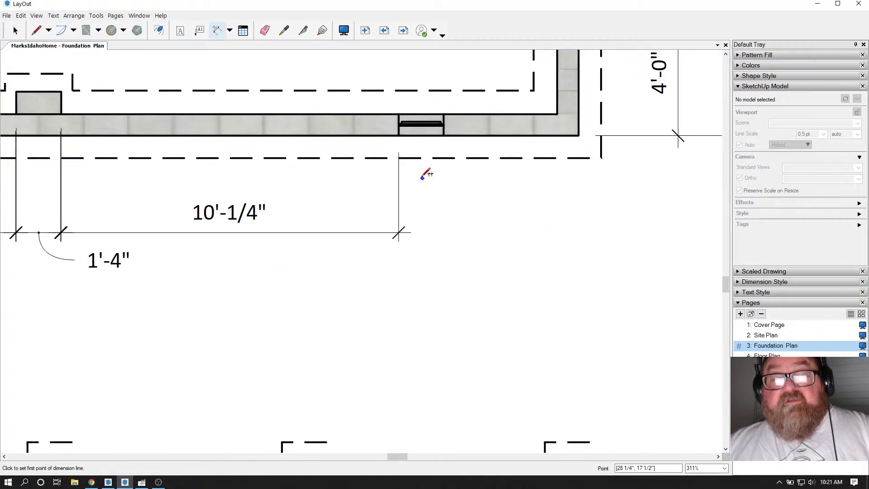
pyautogui.click(398, 135)
pyautogui.click(444, 135)
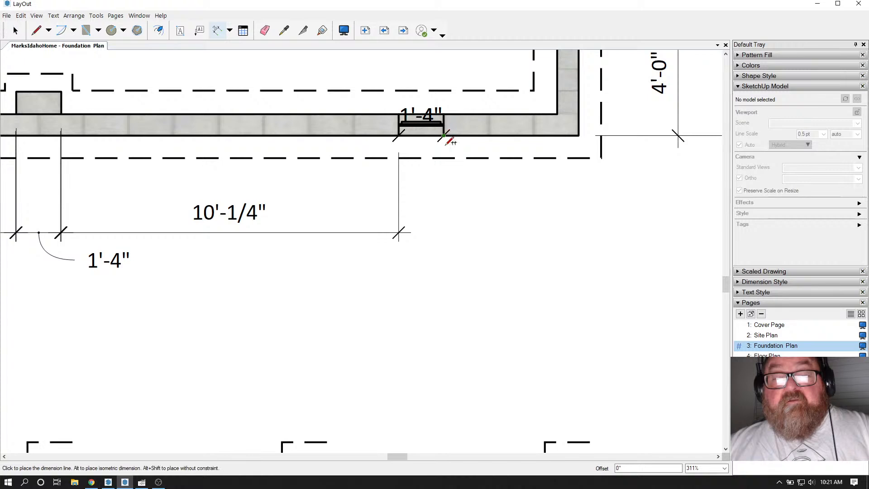
pyautogui.click(457, 231)
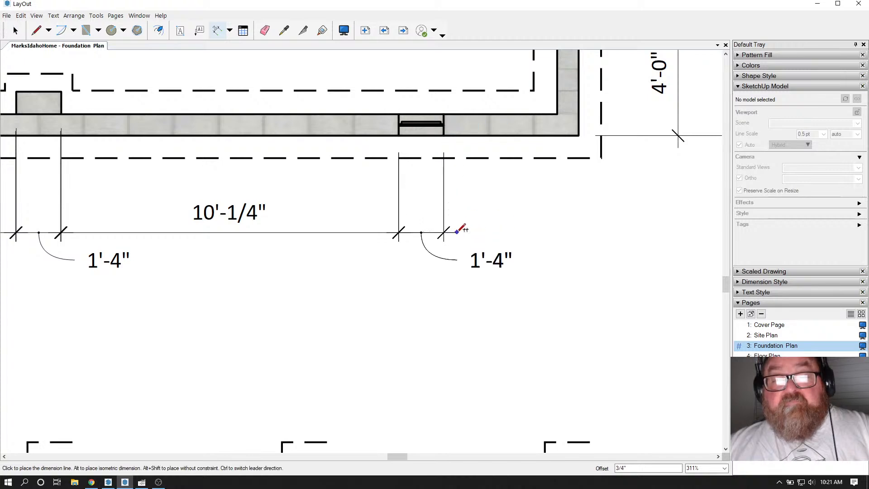
# Step: Dimension from the vent's right edge to the bottom wall's outer right corner, completing the bottom string
pyautogui.click(444, 135)
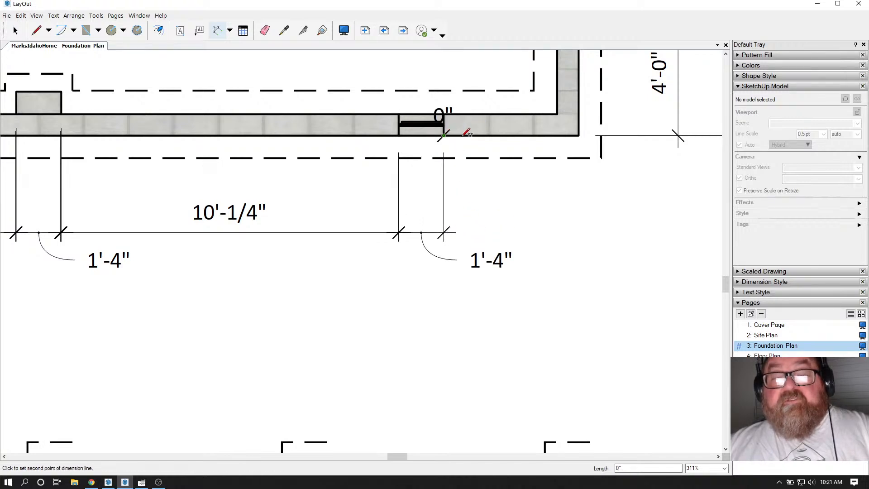
pyautogui.click(579, 135)
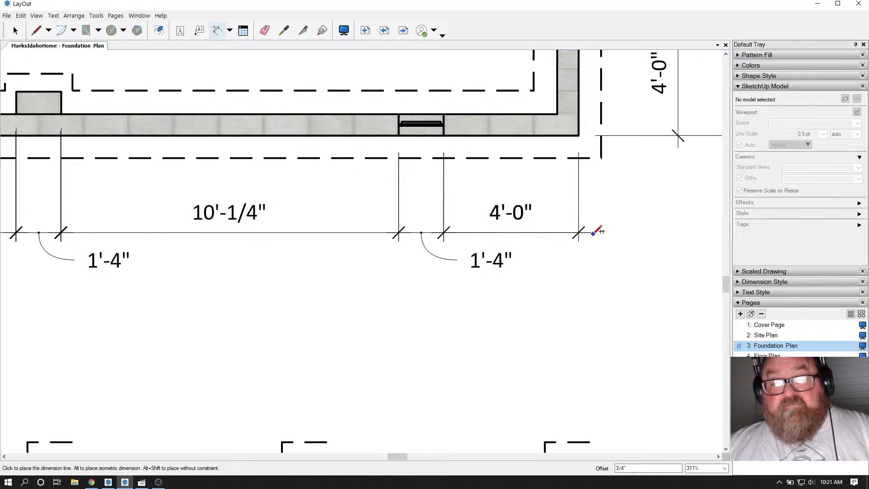
pyautogui.click(593, 233)
# Step: Review the dimension string below the bottom wall, especially the spacing on either side of the pilaster
pyautogui.scroll(-3, 586, 237)
pyautogui.scroll(-3, 425, 254)
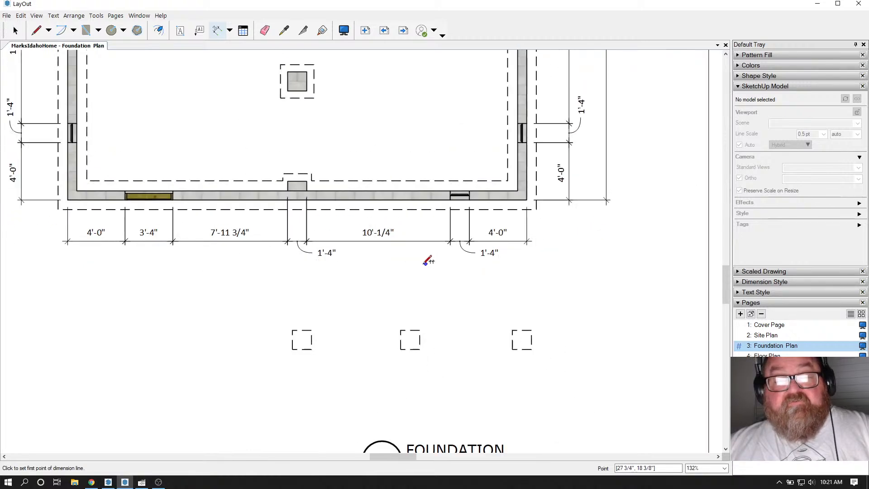
pyautogui.scroll(3, 285, 246)
pyautogui.scroll(-1, 491, 257)
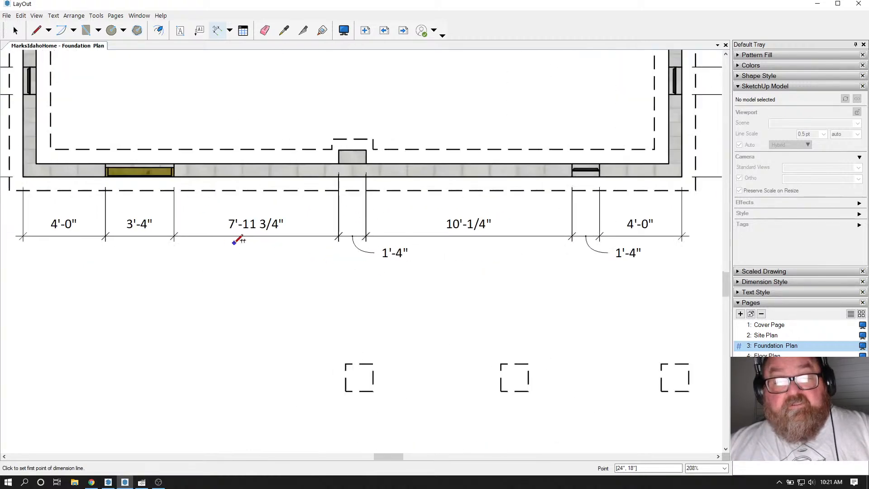
pyautogui.scroll(3, 276, 217)
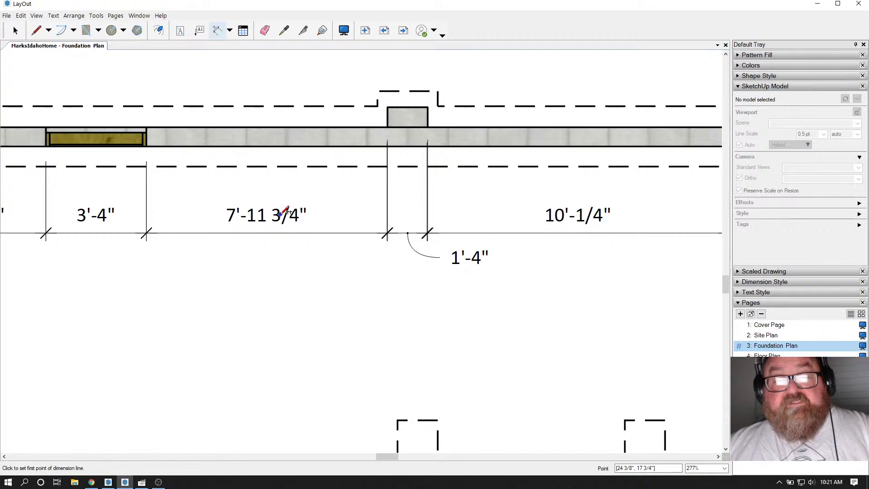
pyautogui.scroll(-1, 297, 230)
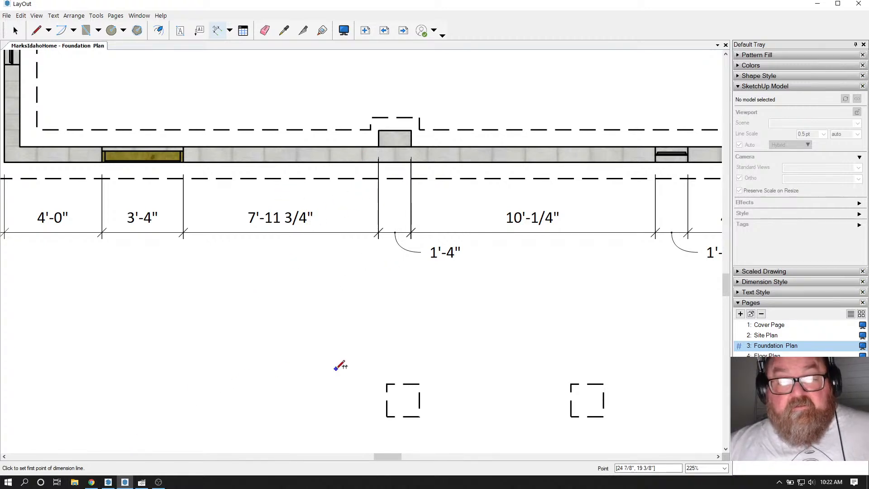
pyautogui.scroll(-3, 340, 365)
# Step: Switch to the SketchUp model and select the four interior piers in the foundation plan
pyautogui.click(108, 482)
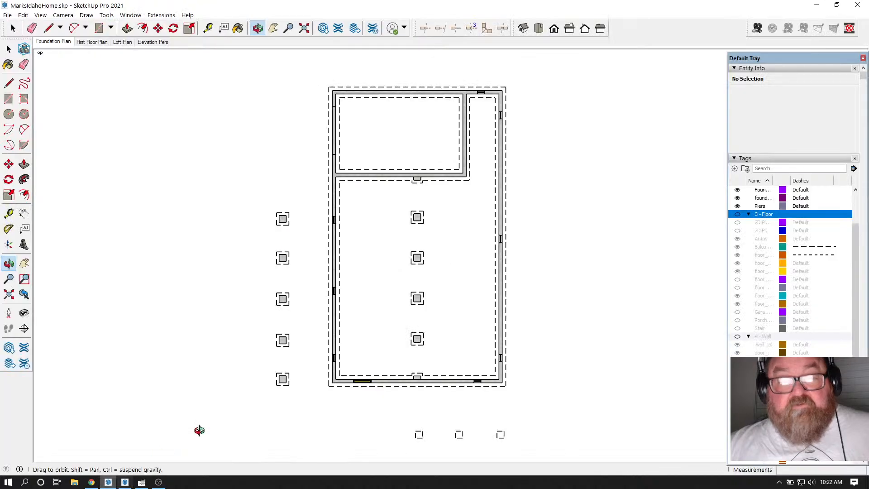
pyautogui.scroll(-3, 317, 381)
pyautogui.scroll(3, 349, 403)
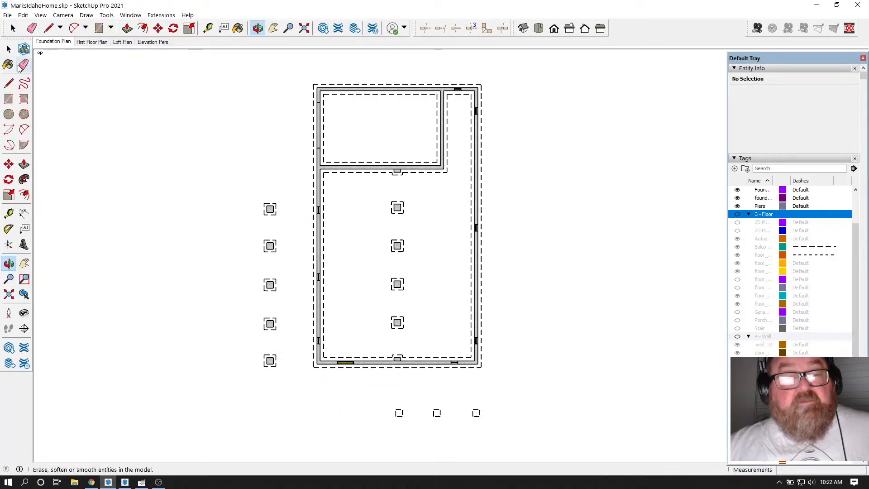
pyautogui.click(9, 49)
pyautogui.scroll(-2, 398, 199)
pyautogui.scroll(3, 394, 309)
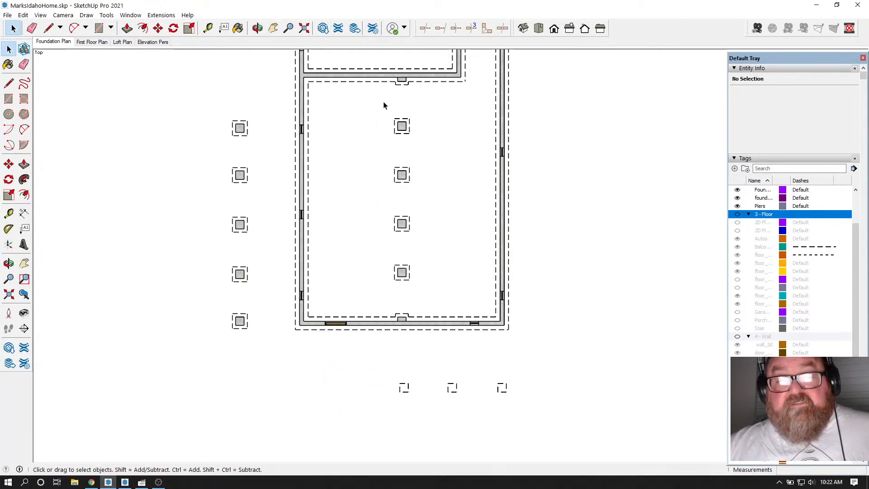
pyautogui.moveTo(383, 106); pyautogui.dragTo(433, 287)
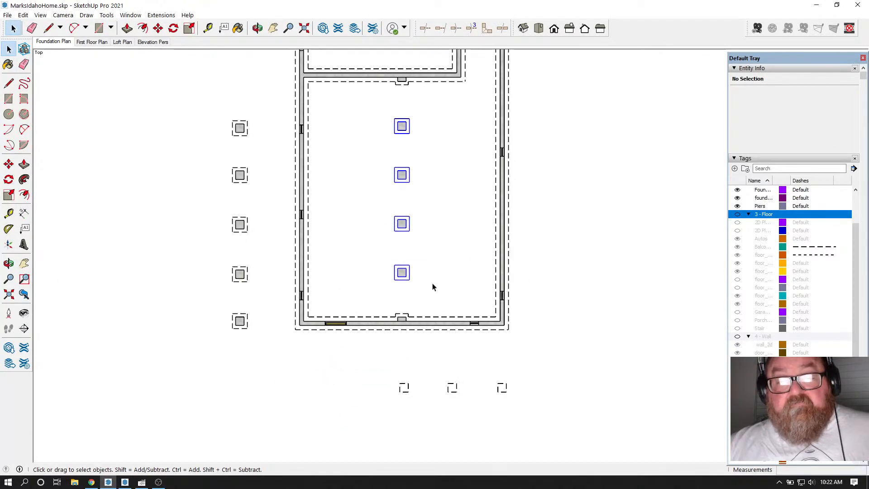
# Step: Orbit the foundation from the top view into a 3D view and set the camera to perspective
pyautogui.click(257, 28)
pyautogui.moveTo(384, 258); pyautogui.dragTo(268, 137)
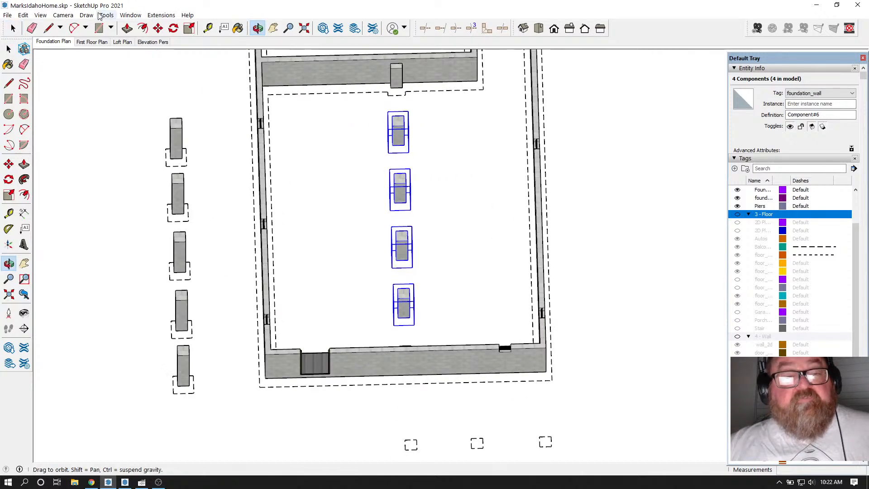
pyautogui.click(63, 15)
pyautogui.click(82, 62)
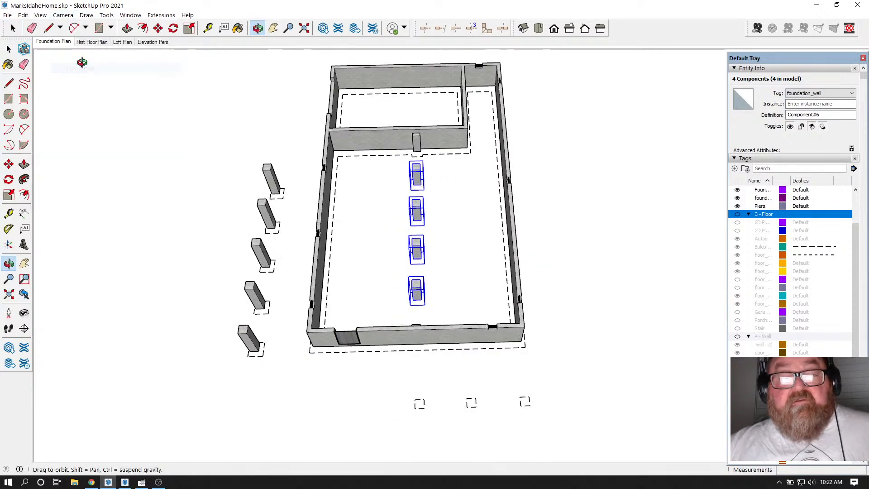
pyautogui.scroll(4, 410, 306)
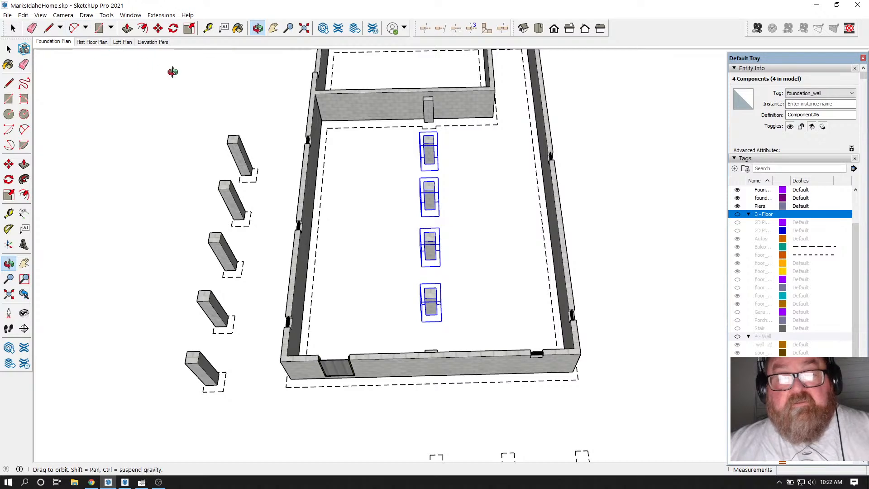
pyautogui.scroll(3, 443, 358)
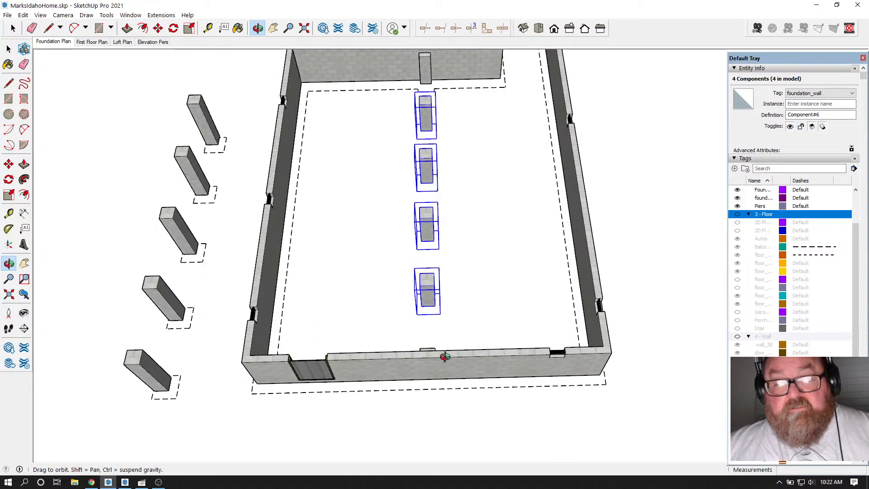
# Step: Move the pilaster on the interior cross wall 1/4" sideways along the wall, toward centering the pier line
pyautogui.click(8, 48)
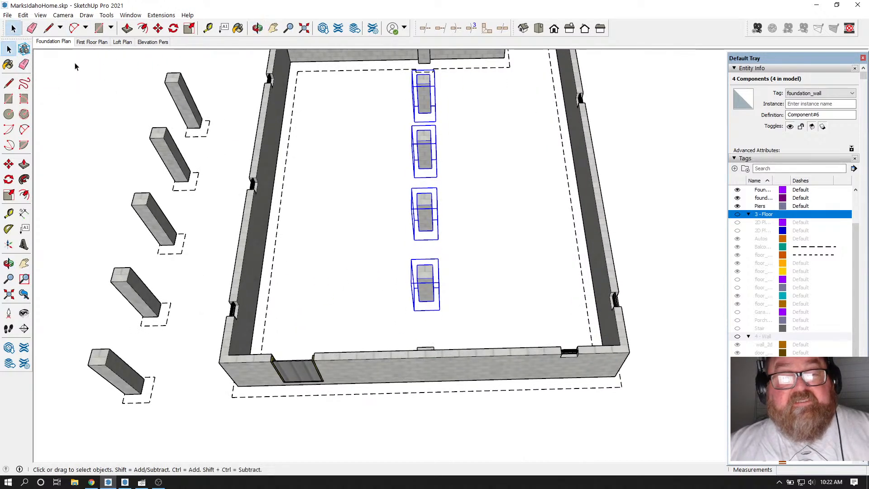
pyautogui.scroll(5, 417, 311)
pyautogui.scroll(-6, 367, 178)
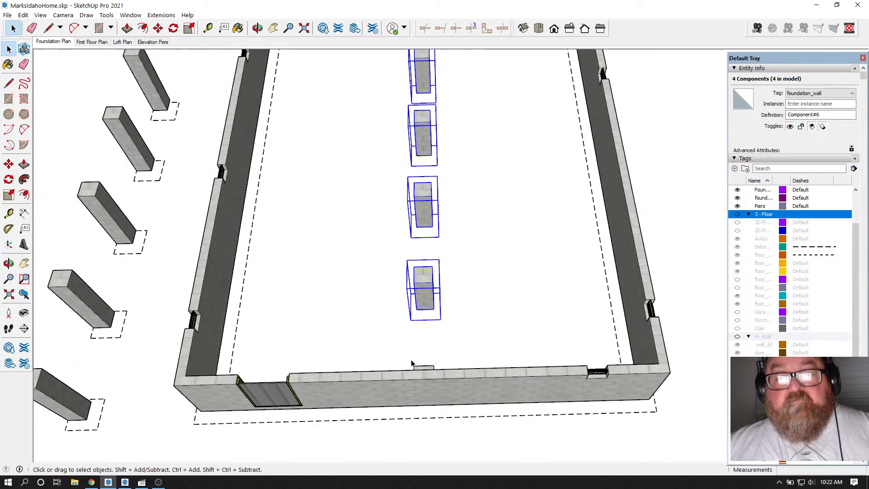
pyautogui.scroll(6, 425, 100)
pyautogui.scroll(2, 411, 91)
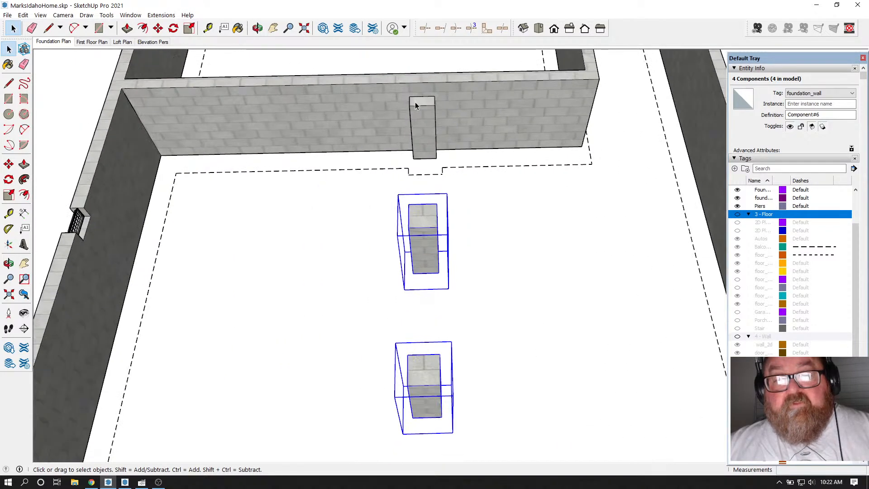
pyautogui.click(417, 105)
pyautogui.scroll(2, 418, 105)
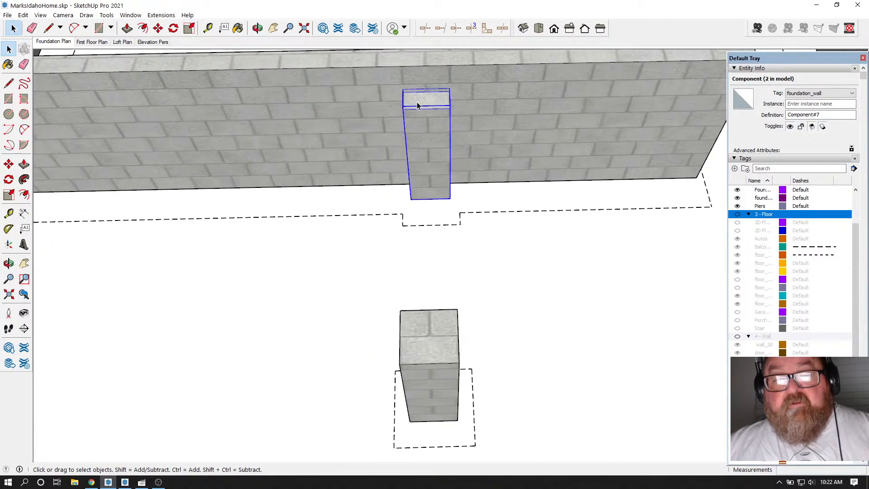
pyautogui.click(158, 28)
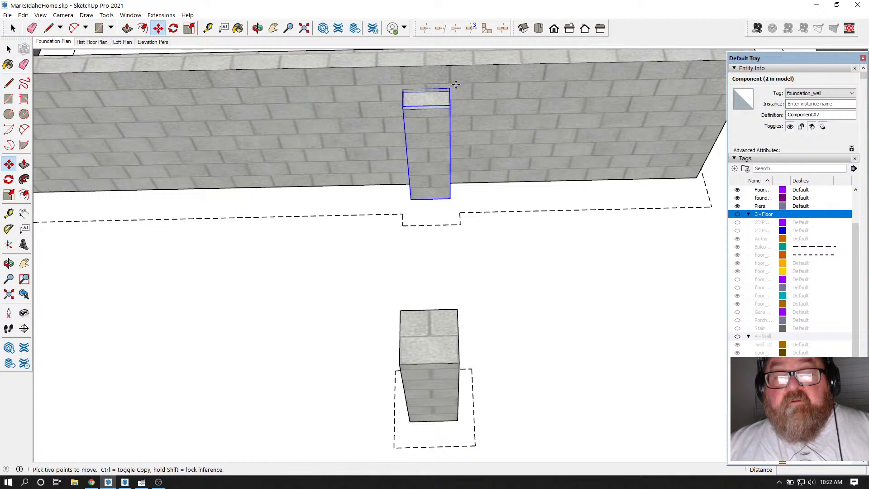
pyautogui.click(455, 85)
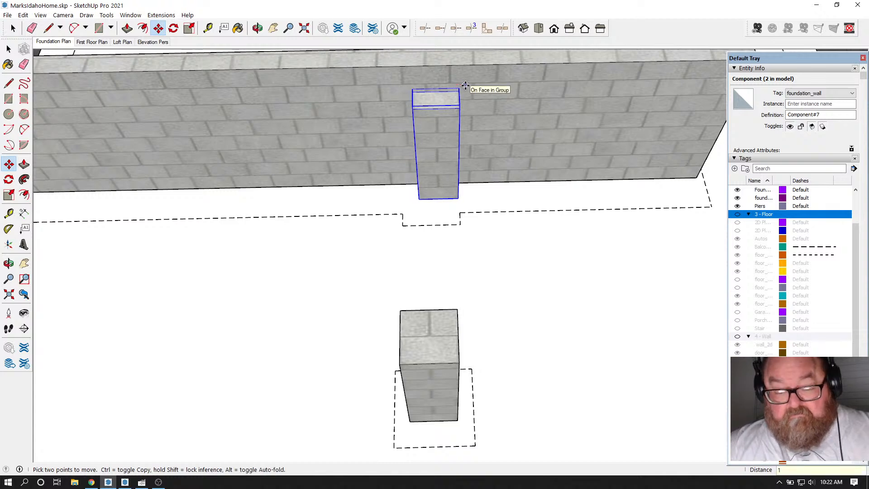
pyautogui.press('Escape')
pyautogui.scroll(-5, 360, 89)
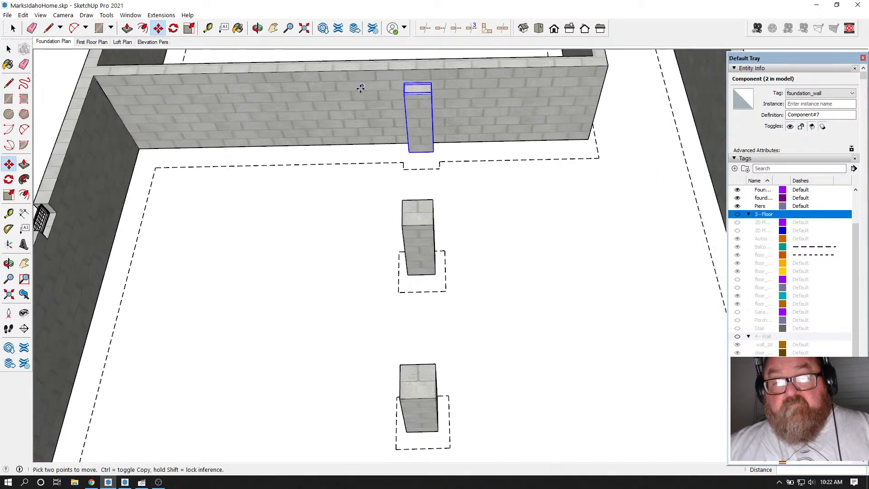
# Step: Move the matching pilaster on the opposite end wall 1/4" along the wall, in the same direction as the cross-wall pilaster
pyautogui.scroll(-5, 362, 91)
pyautogui.press('o')
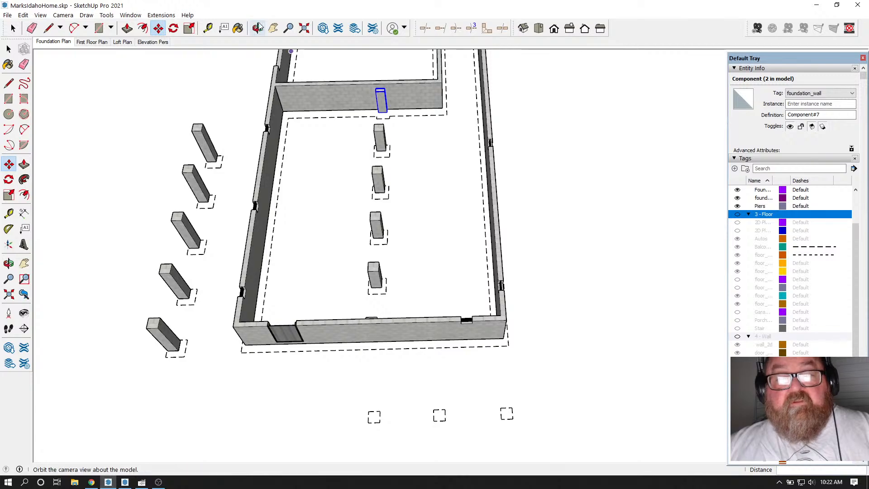
pyautogui.moveTo(419, 285); pyautogui.dragTo(533, 160)
pyautogui.scroll(5, 532, 160)
pyautogui.press('space')
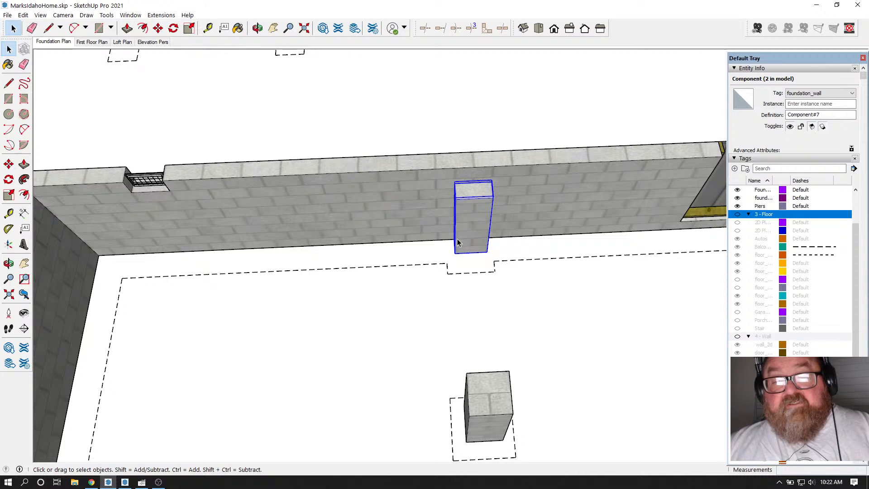
pyautogui.click(158, 28)
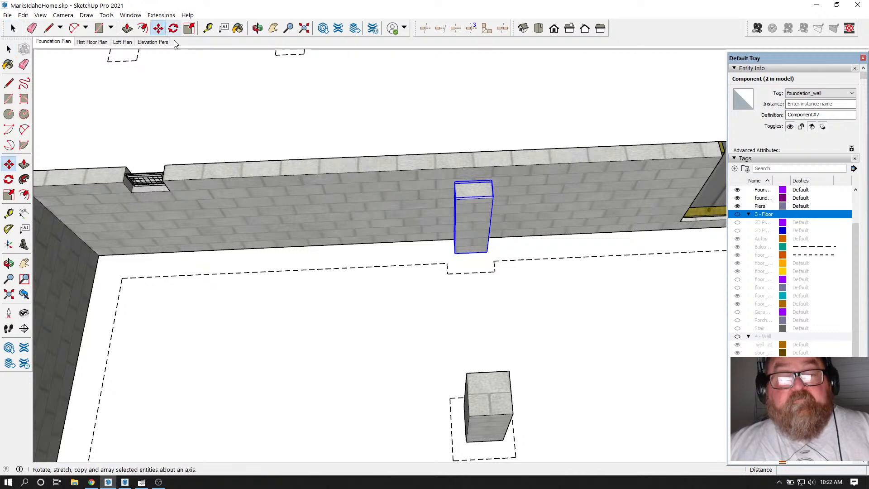
pyautogui.click(397, 263)
pyautogui.write('1/4')
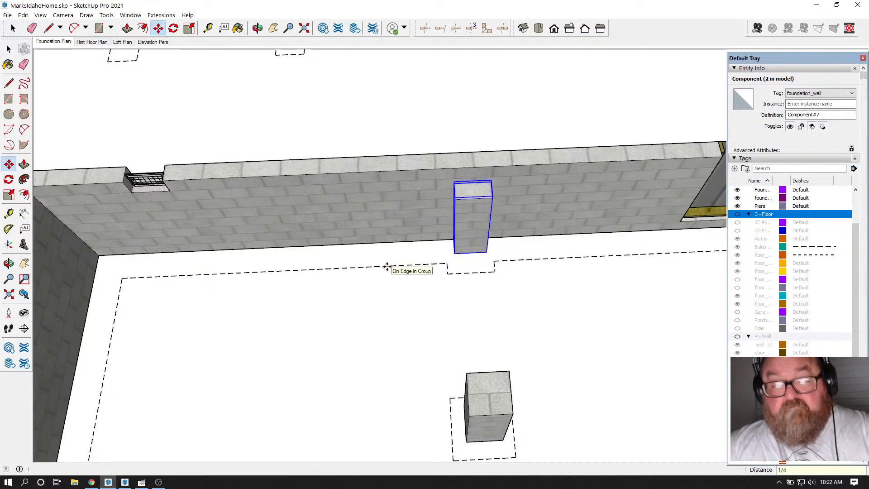
# Step: Select the four interior piers between the pilasters and move them 1/4" along the red axis
pyautogui.scroll(-10, 388, 215)
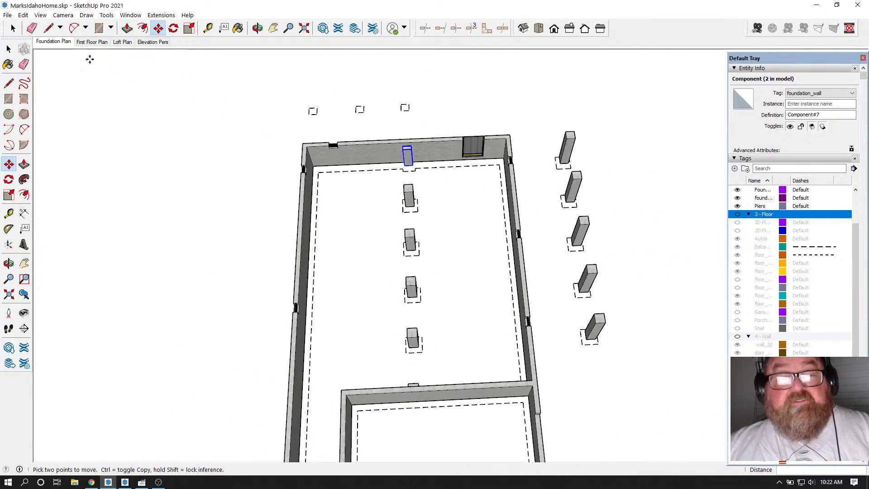
pyautogui.press('space')
pyautogui.moveTo(388, 184); pyautogui.dragTo(441, 362)
pyautogui.scroll(3, 452, 279)
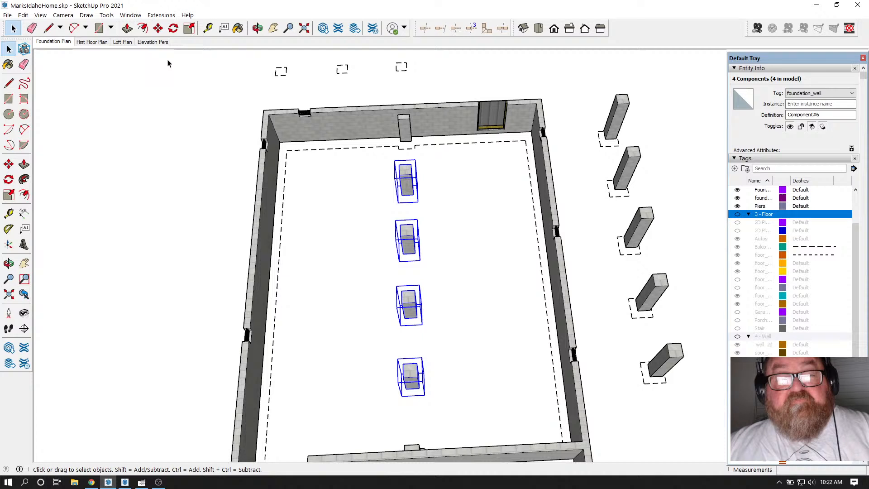
pyautogui.click(158, 28)
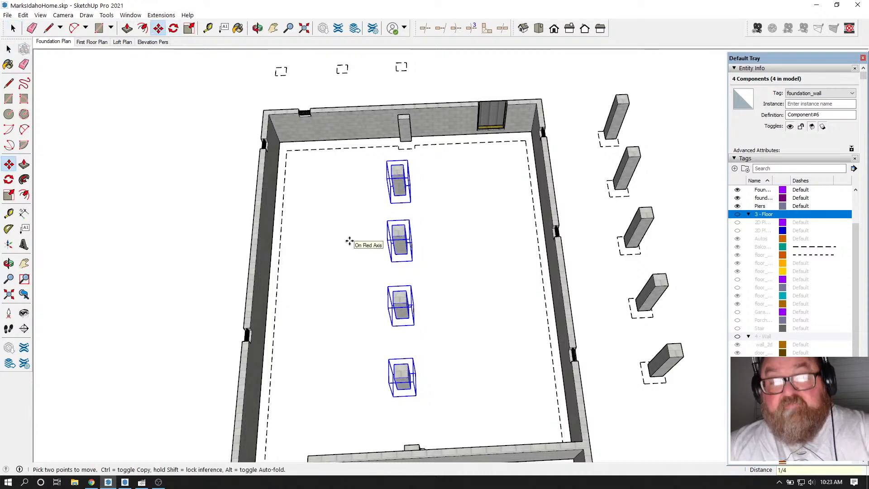
pyautogui.press('Return')
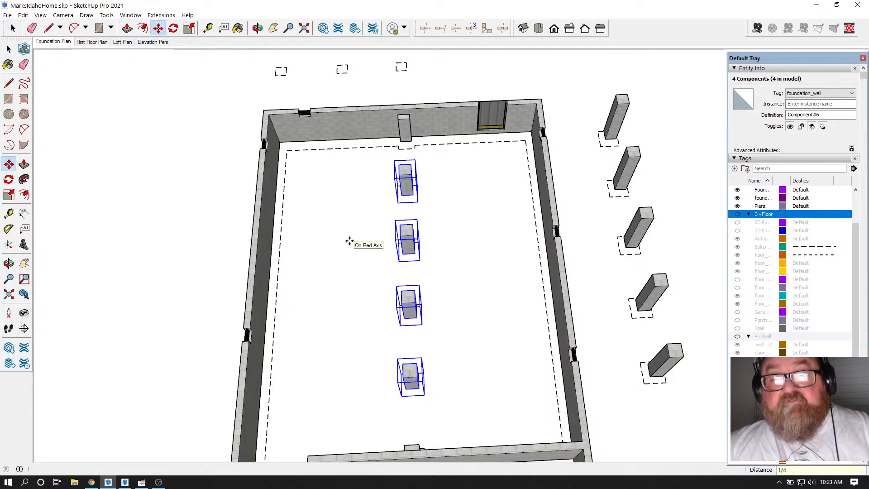
# Step: Return to the Foundation Plan scene and save the model
pyautogui.click(53, 42)
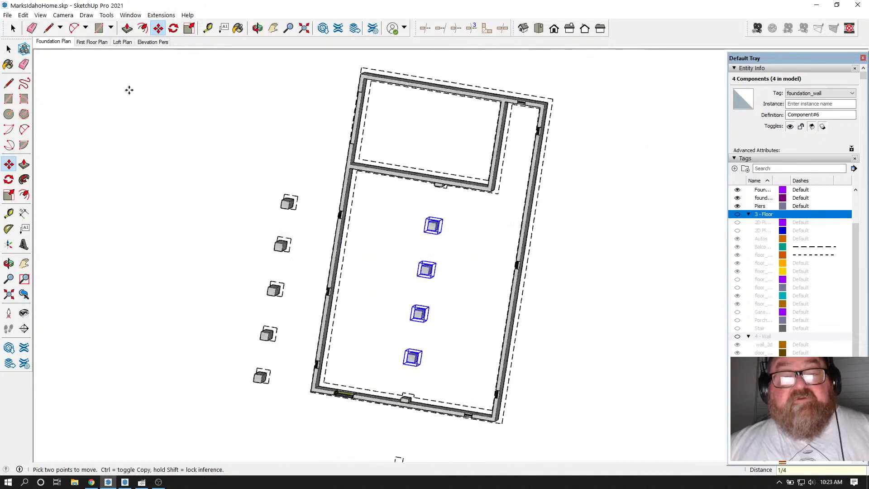
pyautogui.click(7, 15)
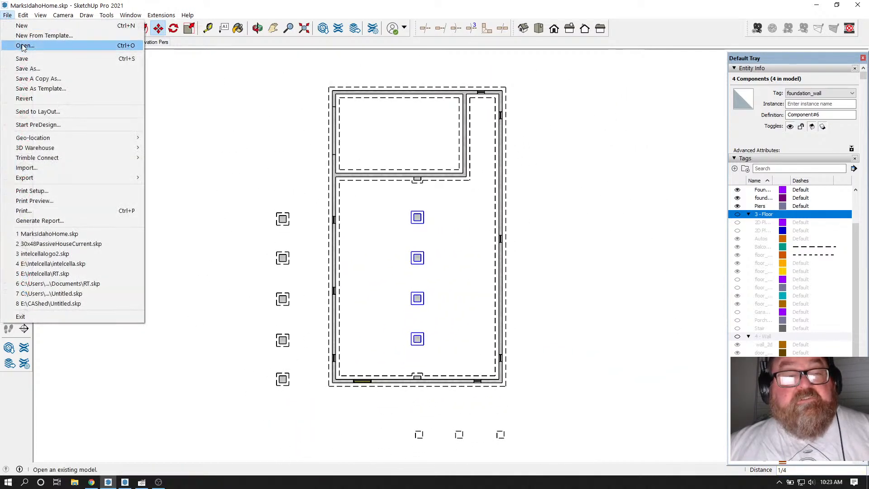
pyautogui.click(20, 56)
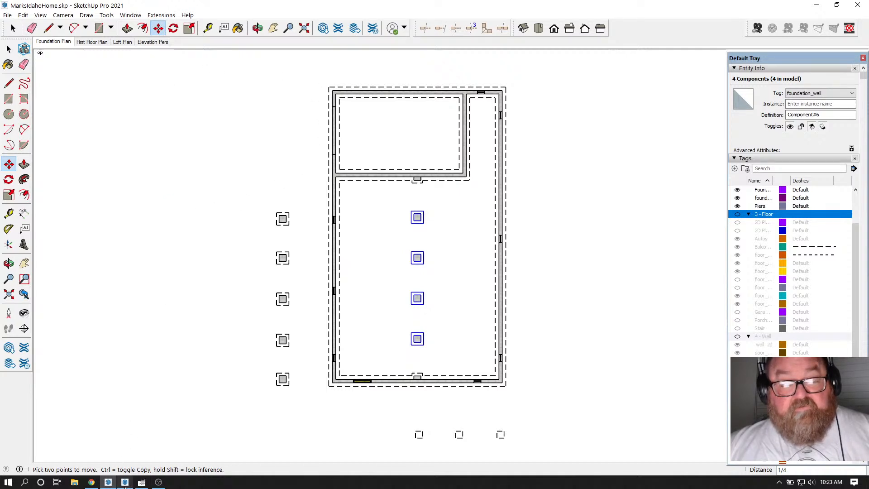
# Step: Switch to LayOut and update the model reference of the foundation plan viewport, then deselect it
pyautogui.click(125, 482)
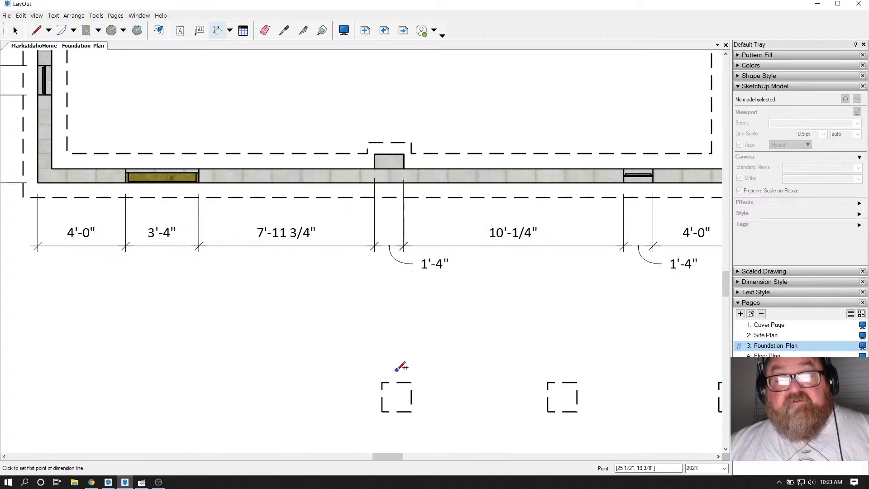
pyautogui.click(15, 30)
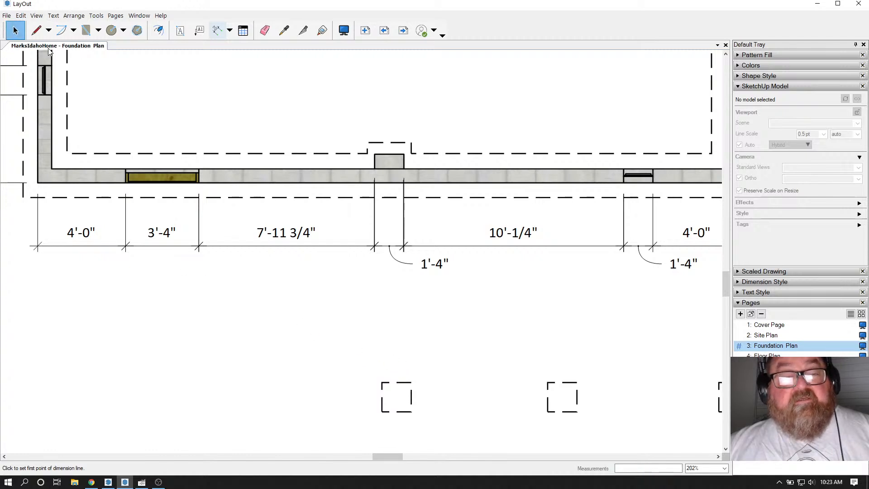
pyautogui.click(286, 180)
pyautogui.rightClick(287, 179)
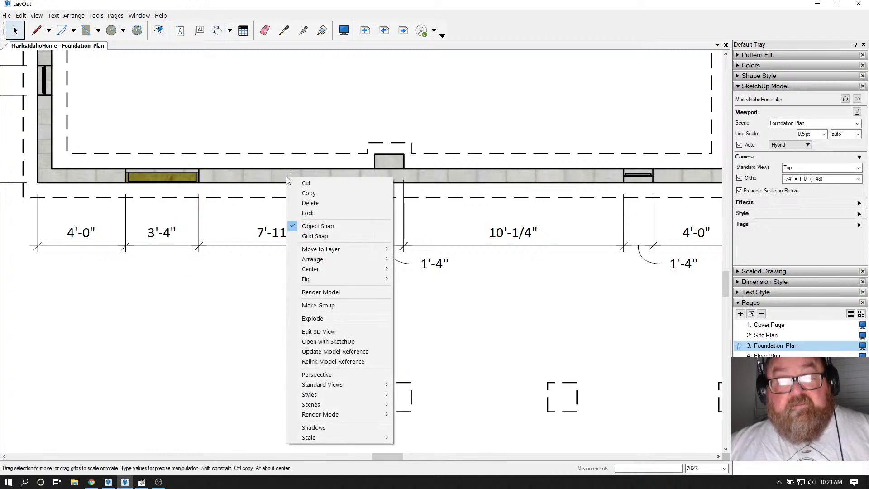
pyautogui.click(321, 356)
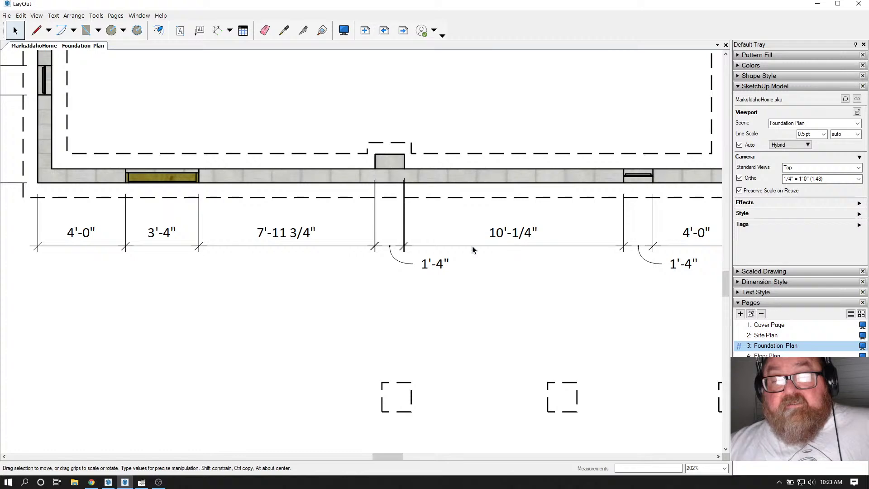
pyautogui.scroll(-5, 383, 278)
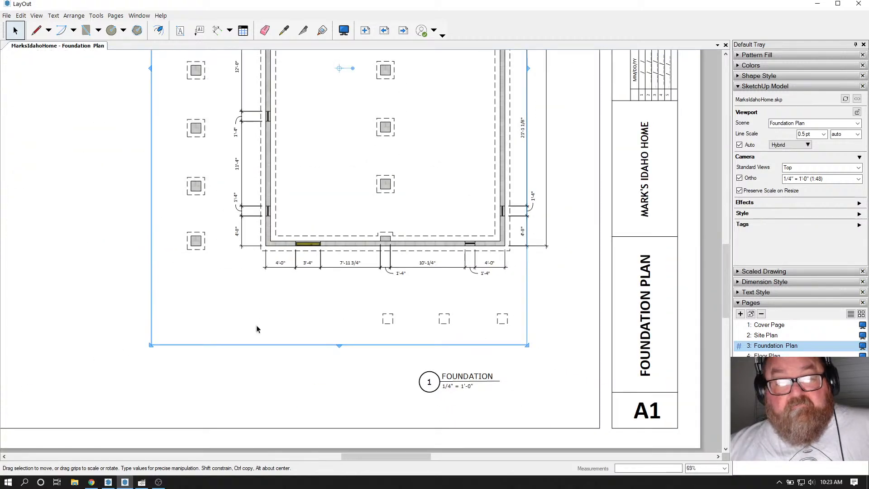
pyautogui.click(261, 355)
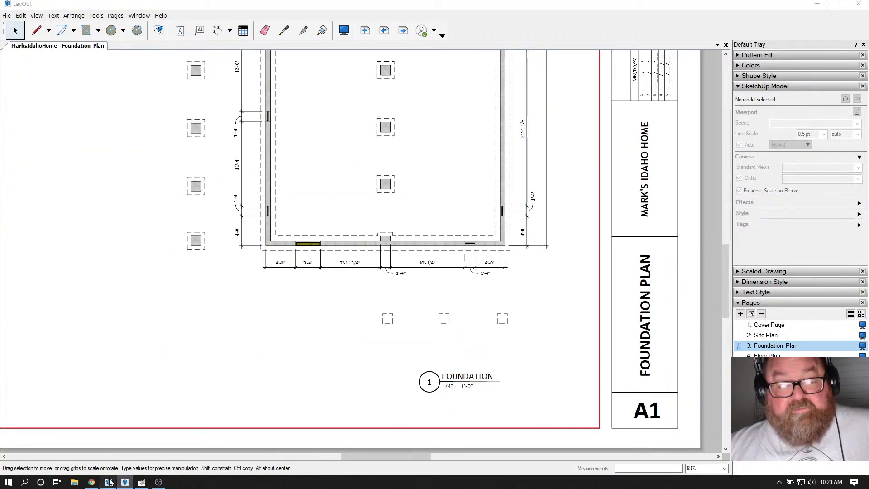
# Step: Switch back to SketchUp, update the Foundation Plan scene and save the model again
pyautogui.click(109, 482)
pyautogui.rightClick(50, 48)
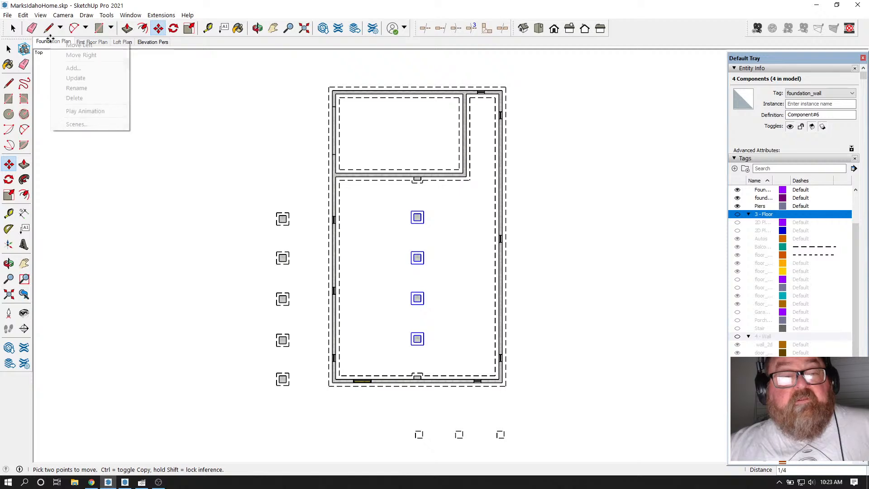
pyautogui.click(69, 78)
pyautogui.click(7, 15)
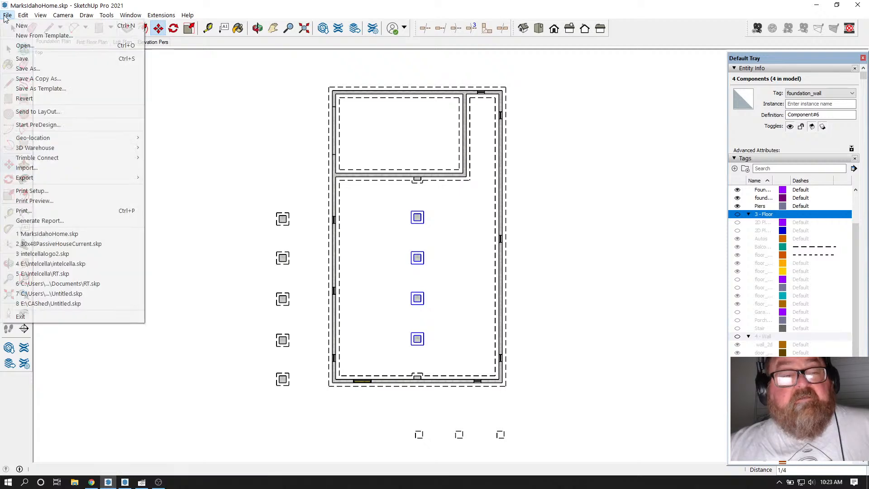
pyautogui.click(41, 58)
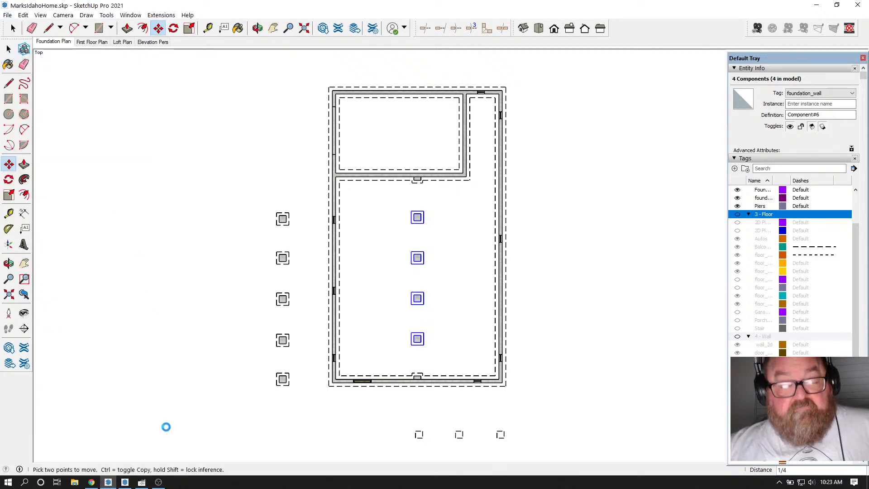
# Step: Return to LayOut and refresh the foundation viewport's model reference from the newly saved model
pyautogui.click(126, 482)
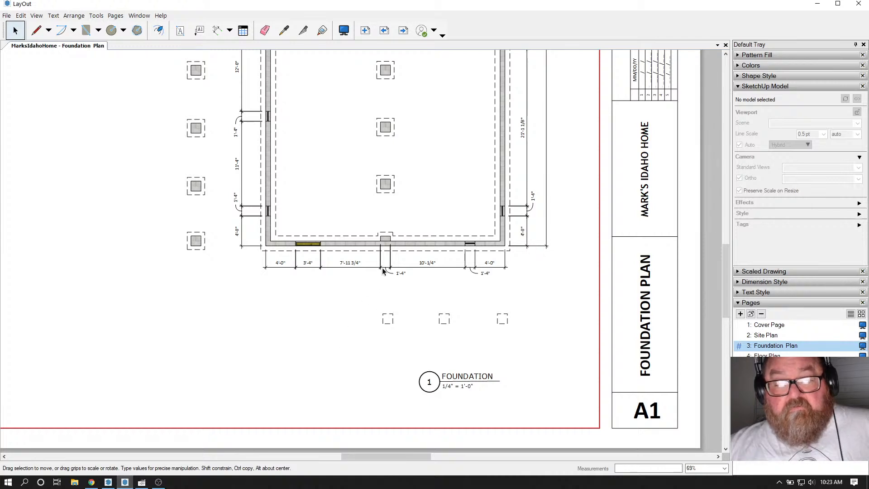
pyautogui.scroll(3, 382, 269)
pyautogui.click(392, 236)
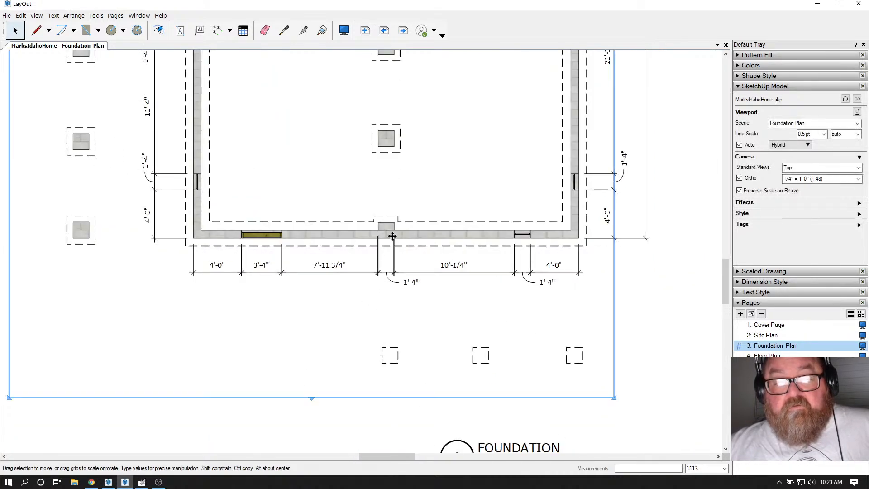
pyautogui.rightClick(392, 236)
pyautogui.click(430, 376)
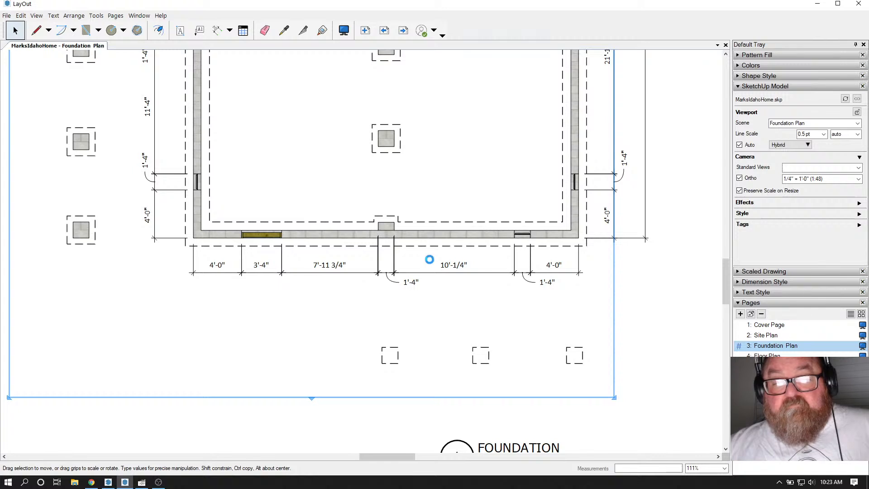
# Step: Delete the three dimensions at the lower wall's pilaster: its width and the spans to the vent and the wood-framed opening
pyautogui.scroll(4, 430, 263)
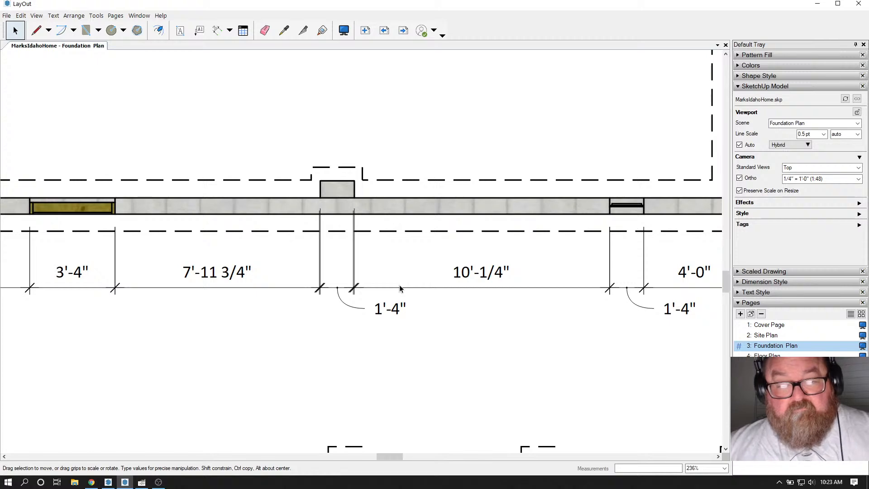
pyautogui.scroll(4, 344, 281)
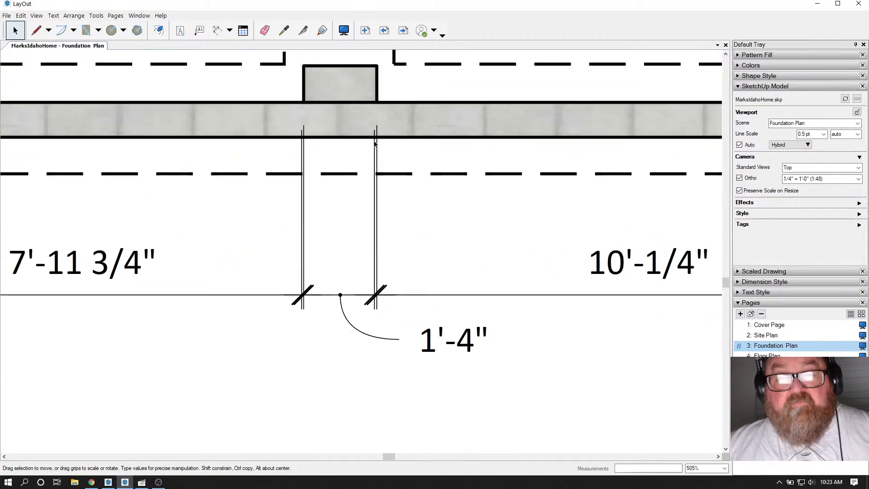
pyautogui.scroll(-4, 366, 267)
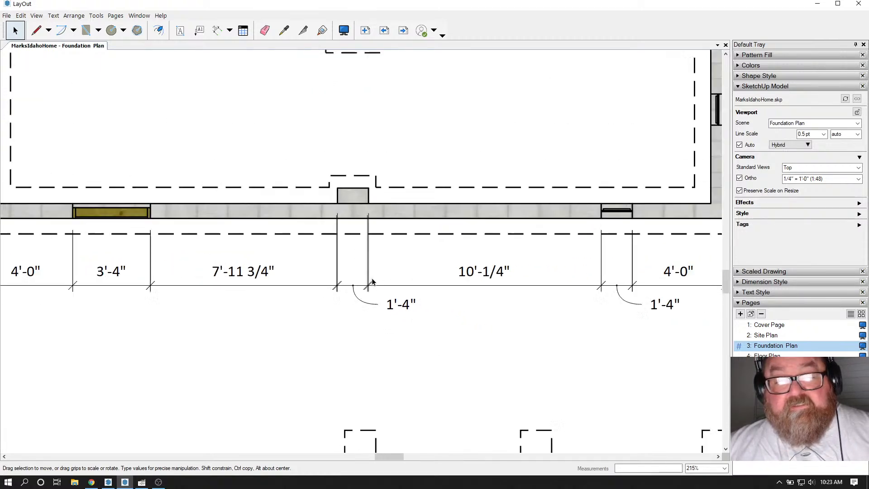
pyautogui.click(464, 279)
pyautogui.press('Delete')
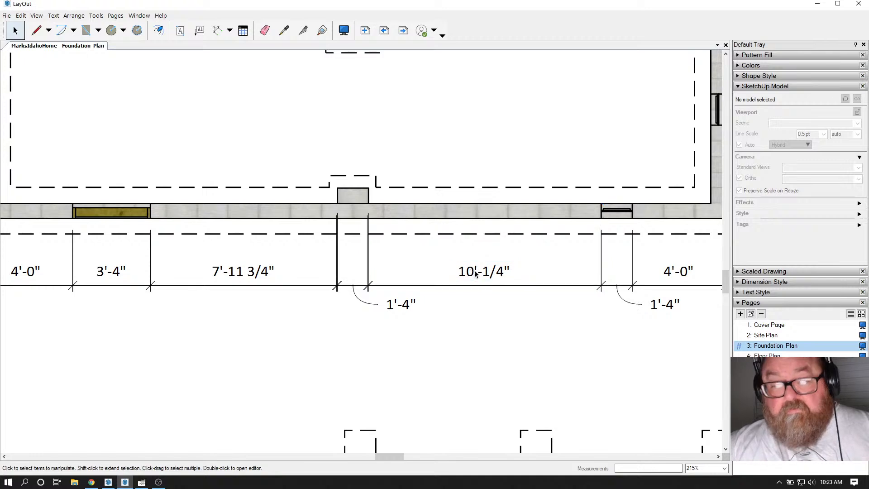
pyautogui.click(342, 282)
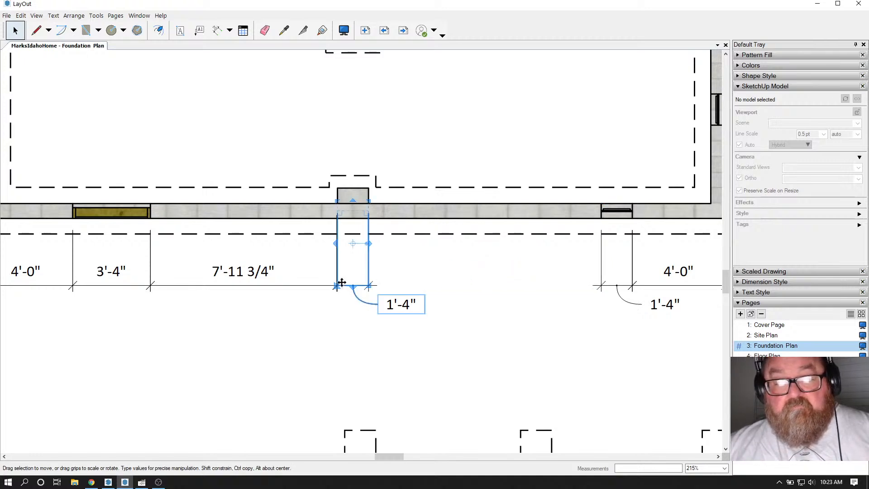
pyautogui.press('Delete')
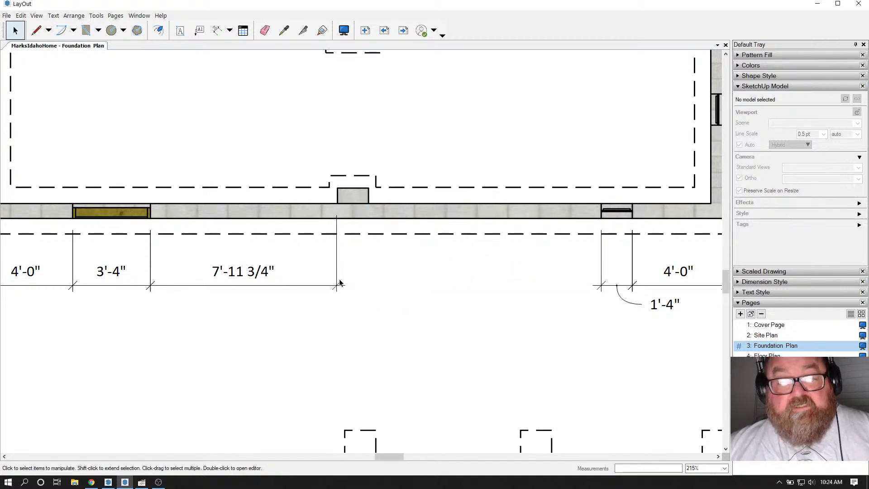
pyautogui.click(335, 278)
pyautogui.press('Delete')
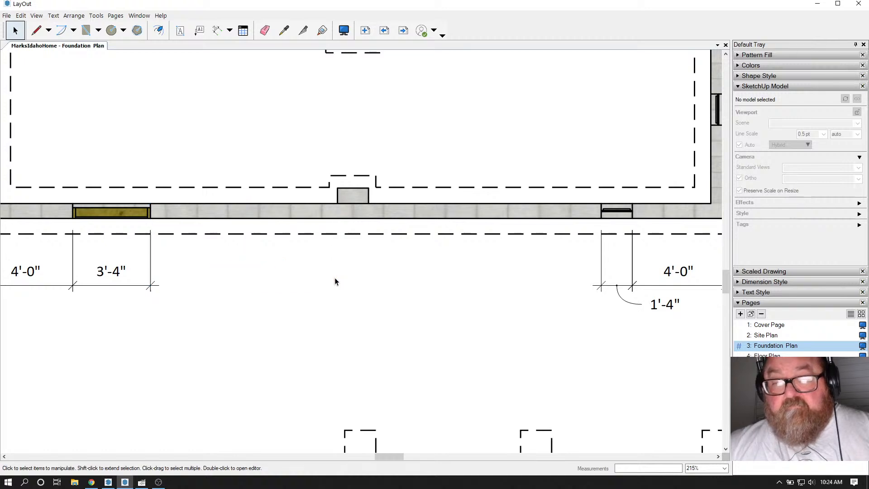
# Step: Try to dimension from the lower wall's vent opening to the pilaster, and undo the deletion of the neighbouring dimensions
pyautogui.click(217, 30)
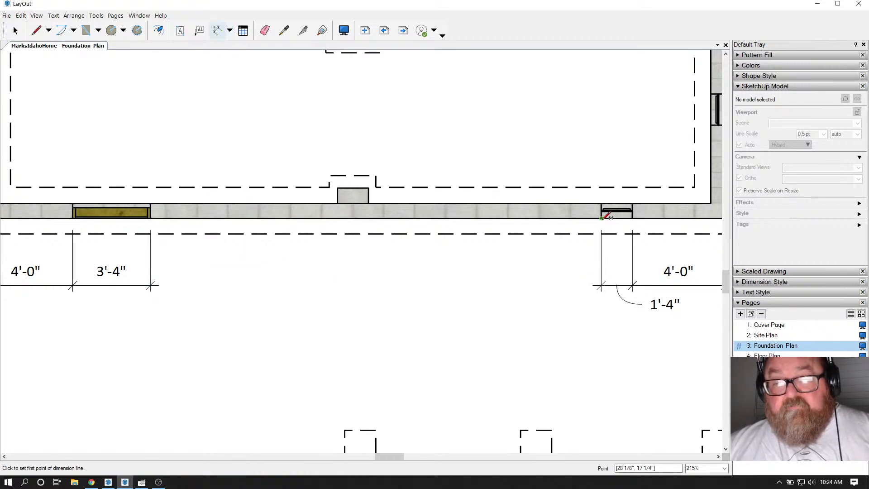
pyautogui.click(601, 218)
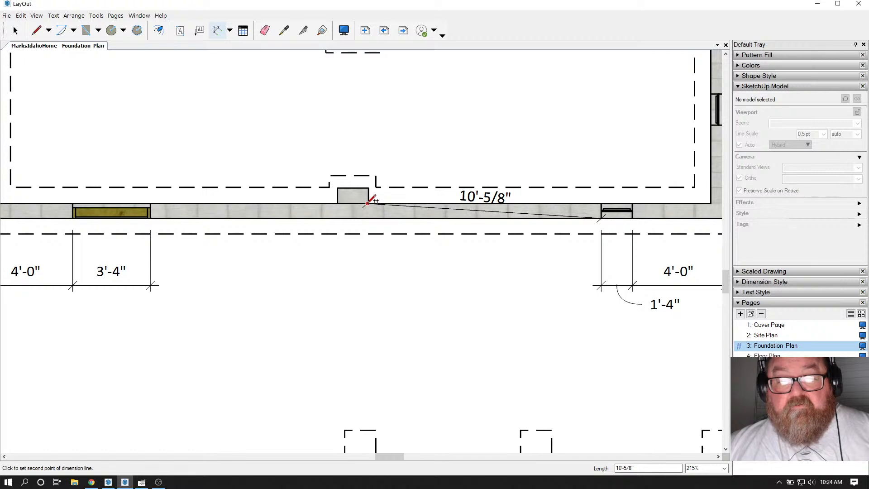
pyautogui.click(369, 219)
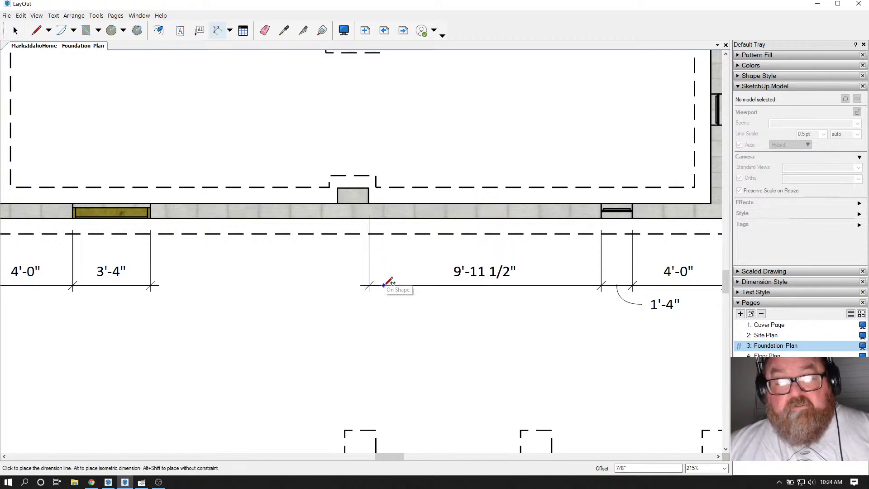
pyautogui.press('Escape')
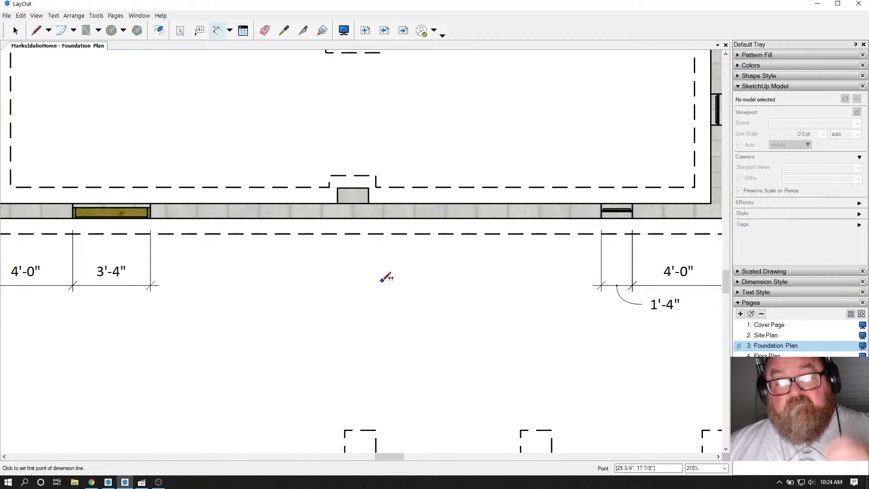
pyautogui.scroll(-3, 444, 292)
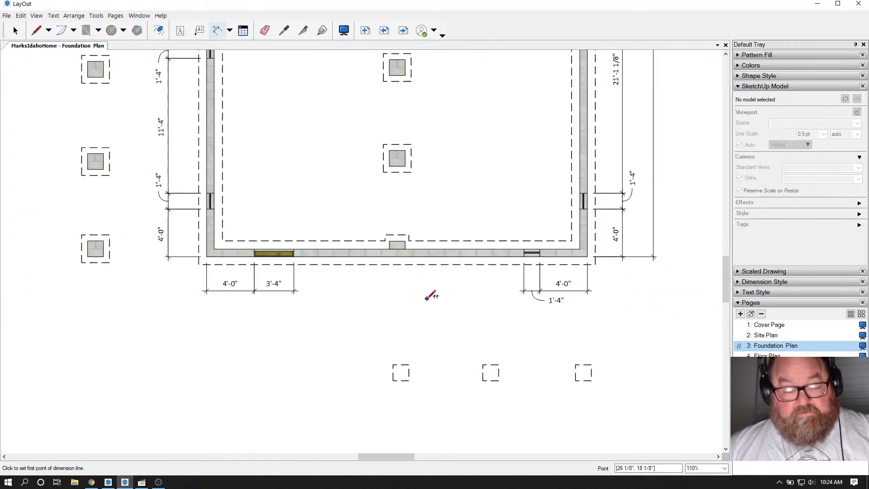
pyautogui.doubleClick(430, 296)
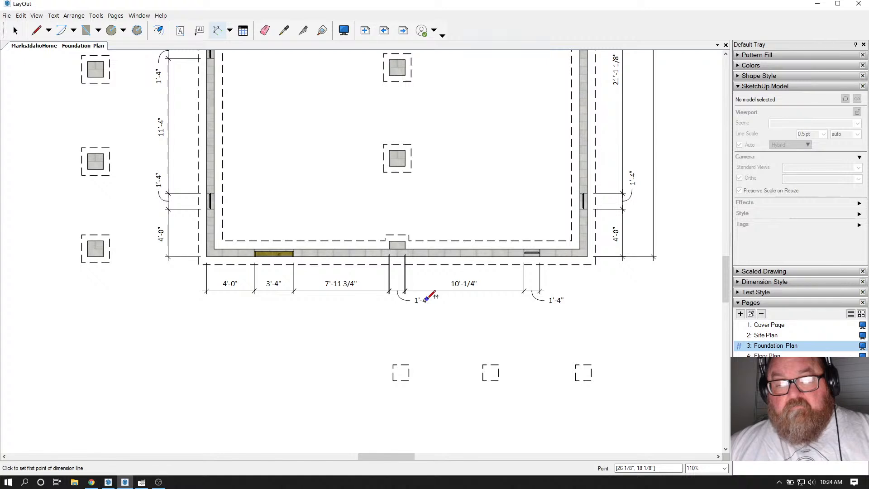
# Step: Dimension from the lower wall's vent opening to the foundation's outer corner, in line with the existing dimension string
pyautogui.scroll(4, 584, 288)
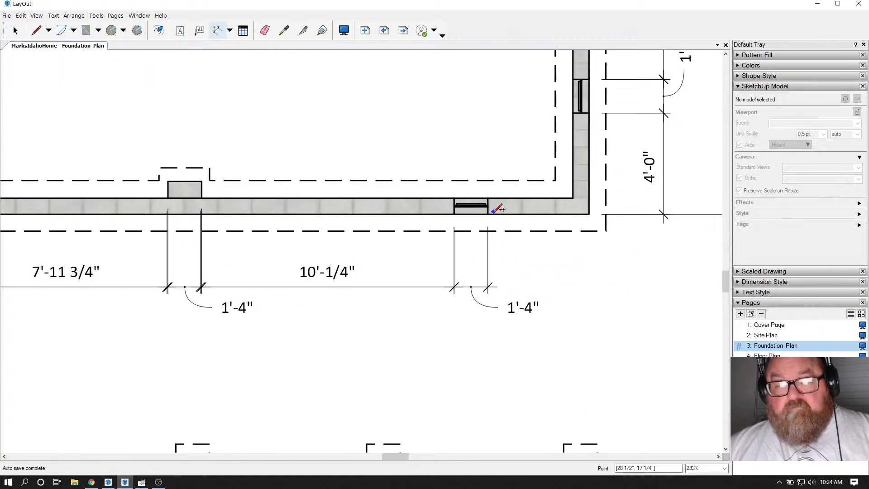
pyautogui.click(488, 213)
pyautogui.click(588, 214)
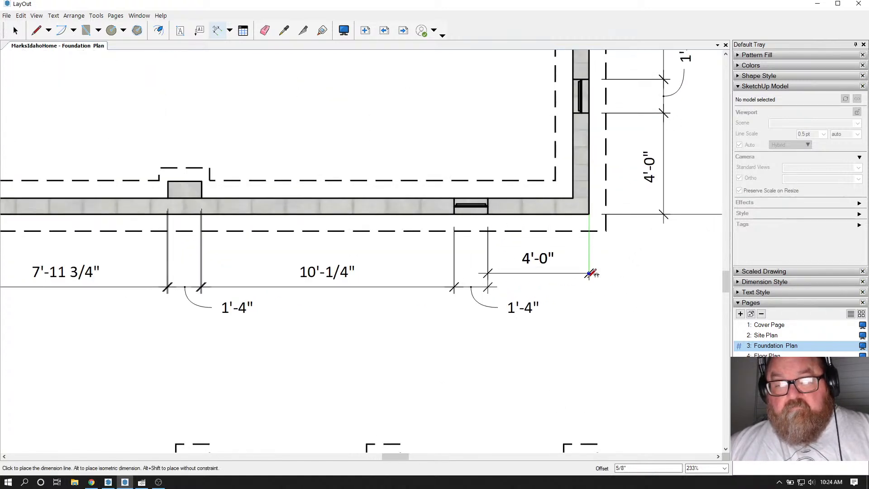
pyautogui.click(589, 286)
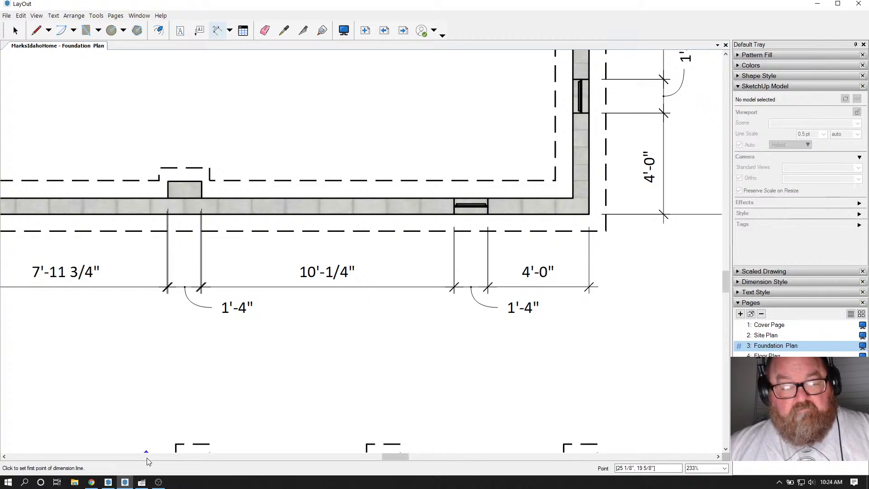
# Step: Switch to SketchUp and show the foundation model in a tilted perspective view
pyautogui.click(111, 482)
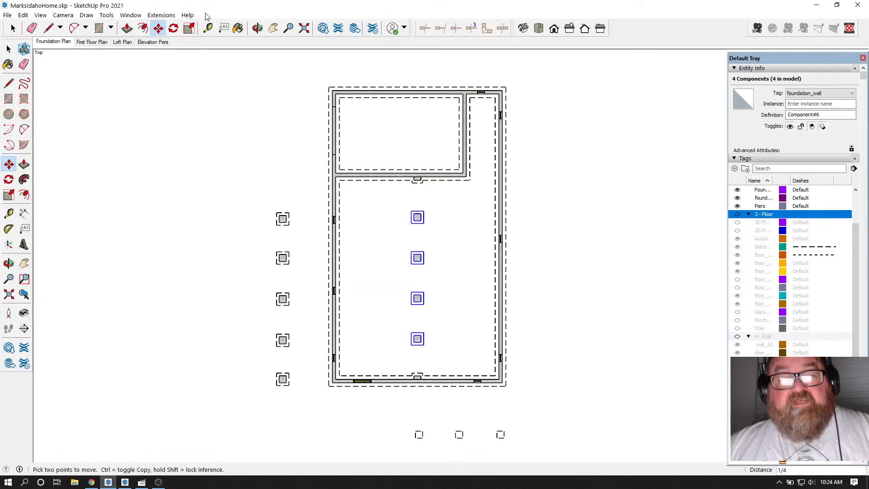
pyautogui.click(257, 28)
pyautogui.moveTo(507, 376); pyautogui.dragTo(497, 177)
pyautogui.scroll(2, 505, 164)
pyautogui.click(63, 15)
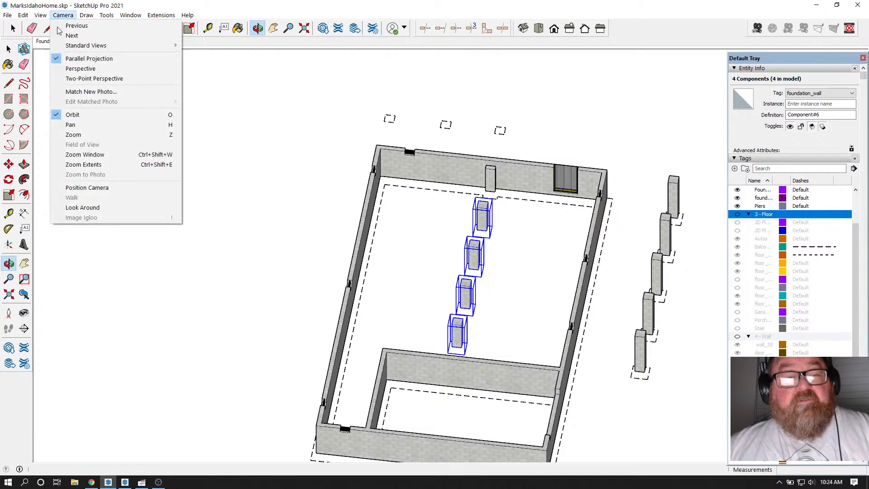
pyautogui.click(77, 68)
pyautogui.moveTo(429, 163); pyautogui.dragTo(363, 168)
pyautogui.moveTo(419, 313); pyautogui.dragTo(398, 296)
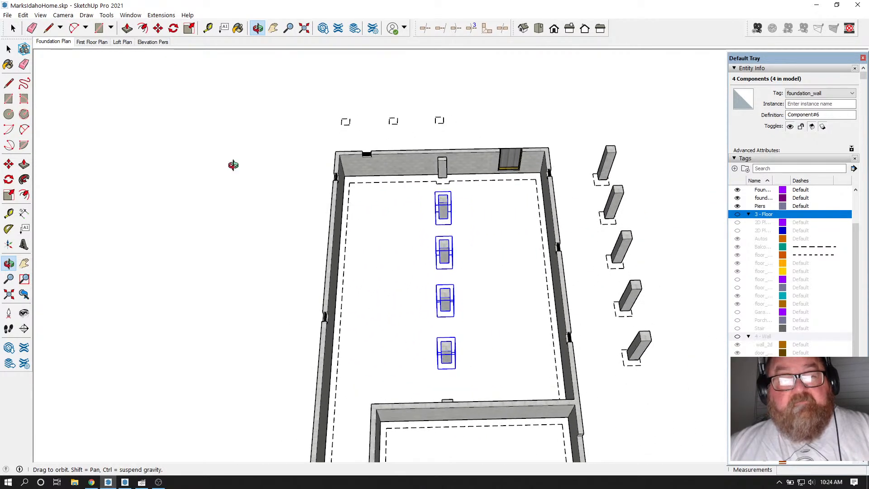
# Step: Create a guide line parallel to the long foundation wall, 16' in from its outer edge
pyautogui.click(208, 28)
pyautogui.scroll(3, 324, 267)
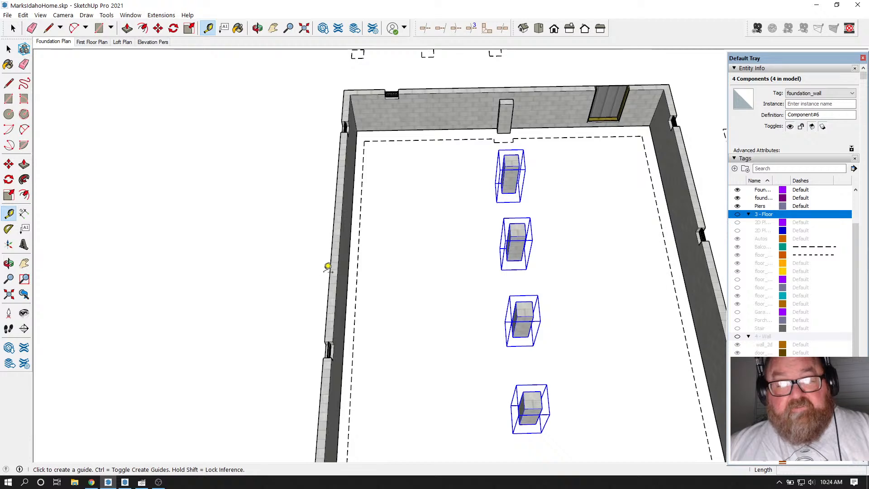
pyautogui.scroll(-3, 333, 266)
pyautogui.click(337, 272)
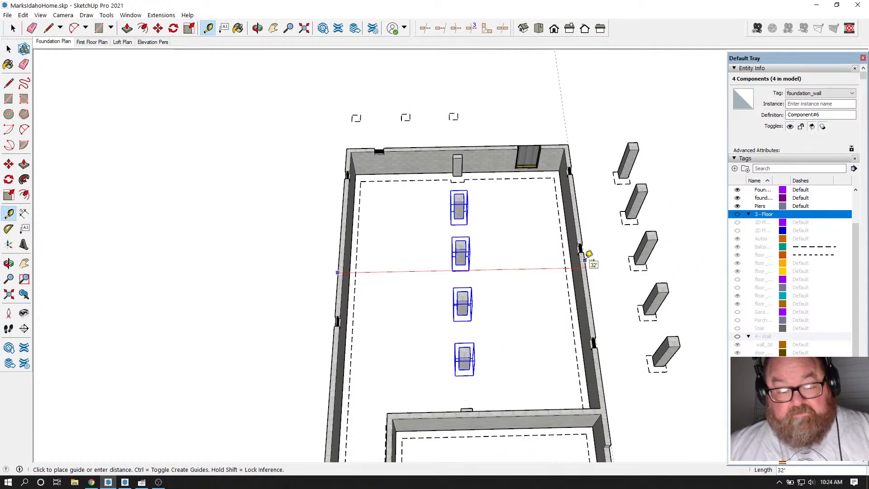
pyautogui.press('Return')
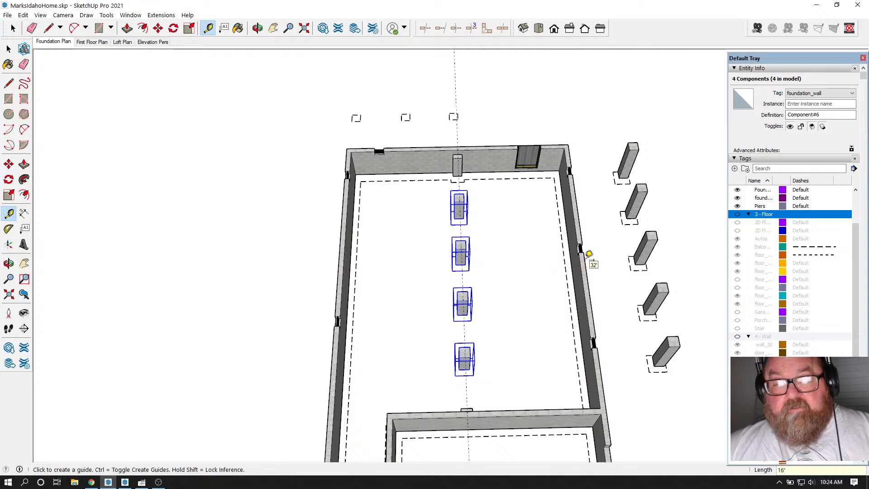
# Step: Move the four selected center piers along the red axis so that their top edge's midpoint lies on the center guide line
pyautogui.scroll(6, 460, 181)
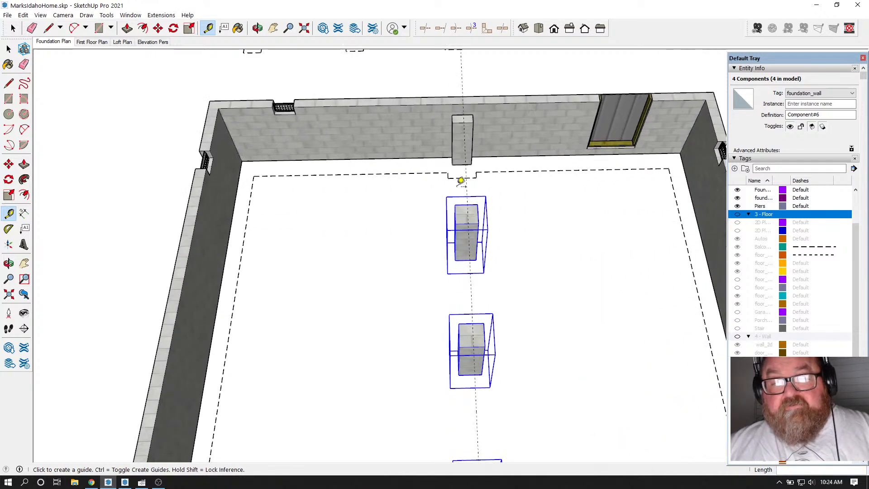
pyautogui.click(258, 29)
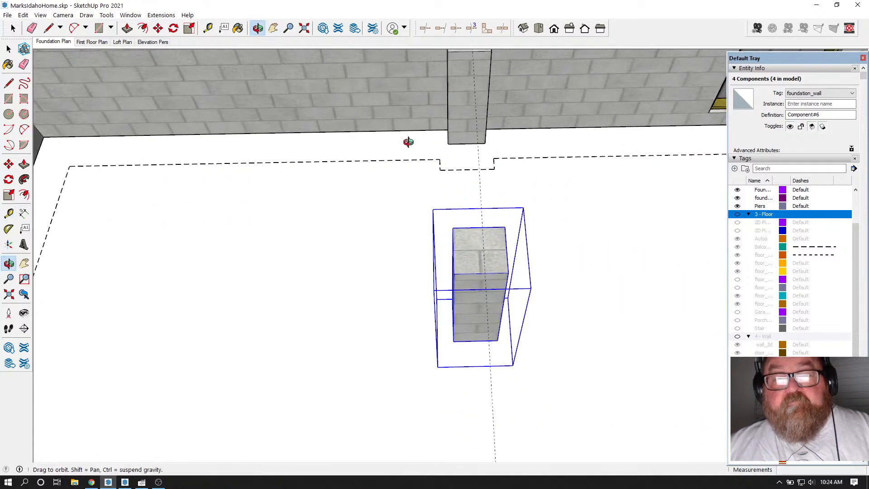
pyautogui.moveTo(407, 139); pyautogui.dragTo(537, 116)
pyautogui.scroll(-3, 493, 127)
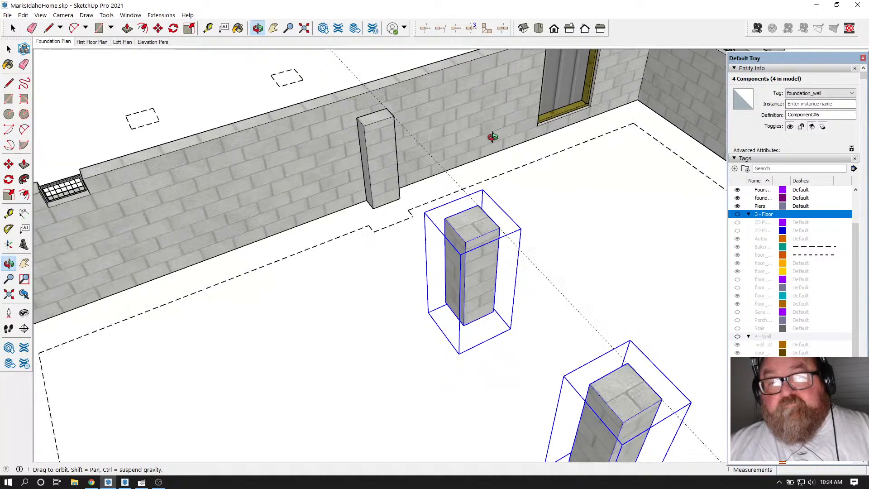
pyautogui.scroll(4, 479, 223)
pyautogui.moveTo(497, 231); pyautogui.dragTo(420, 254)
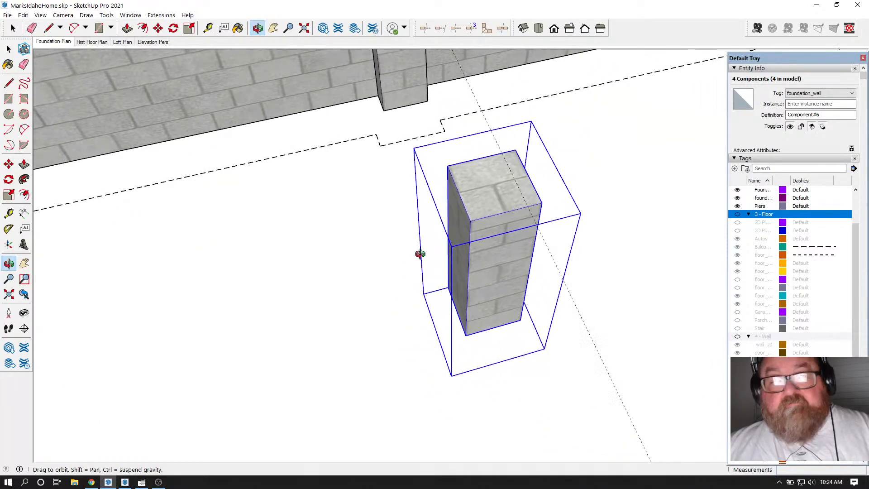
pyautogui.click(158, 28)
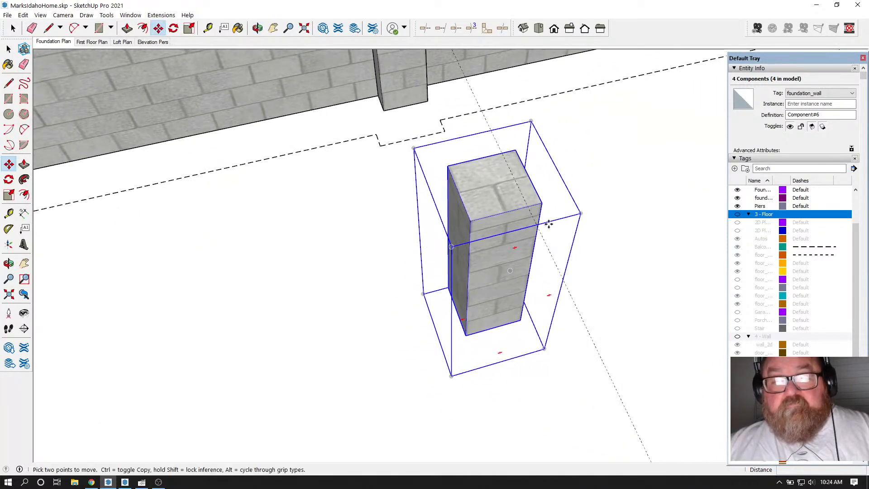
pyautogui.click(506, 212)
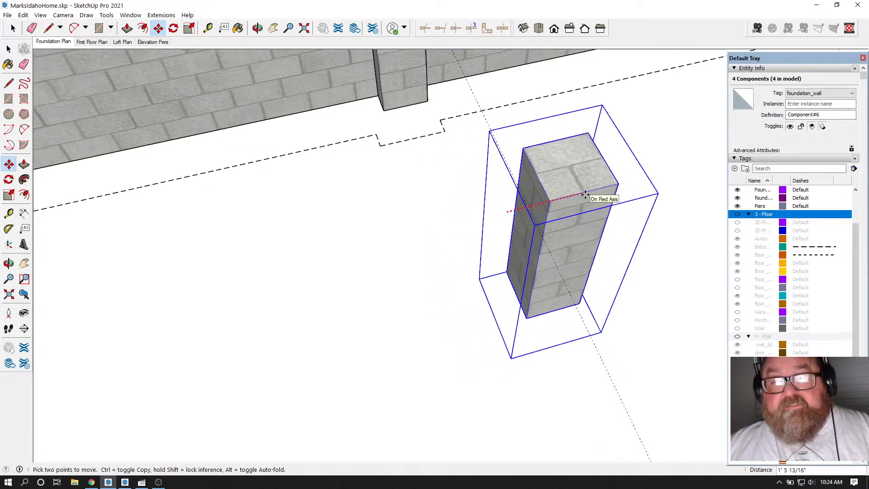
pyautogui.scroll(-4, 557, 181)
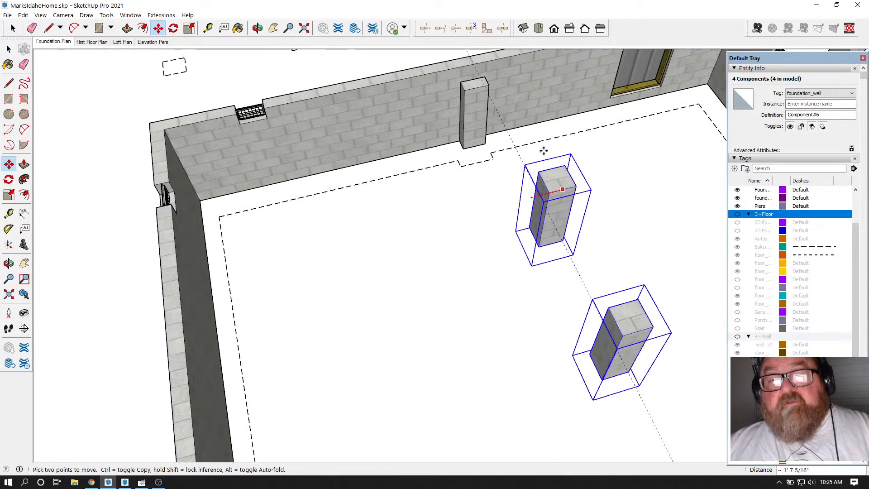
pyautogui.click(474, 65)
pyautogui.scroll(-2, 473, 147)
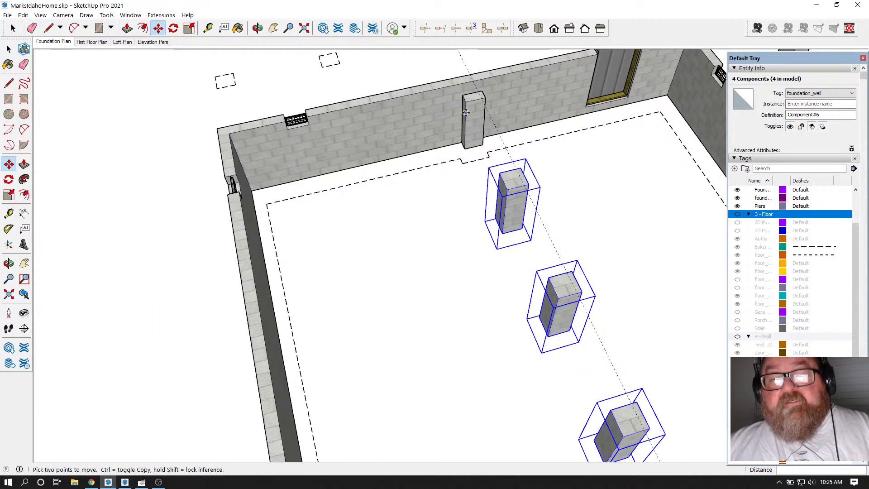
# Step: Move the pilaster on the wall with the framed opening along the red axis so that it is centered on the guide line
pyautogui.scroll(2, 471, 117)
pyautogui.click(12, 28)
pyautogui.scroll(-2, 458, 89)
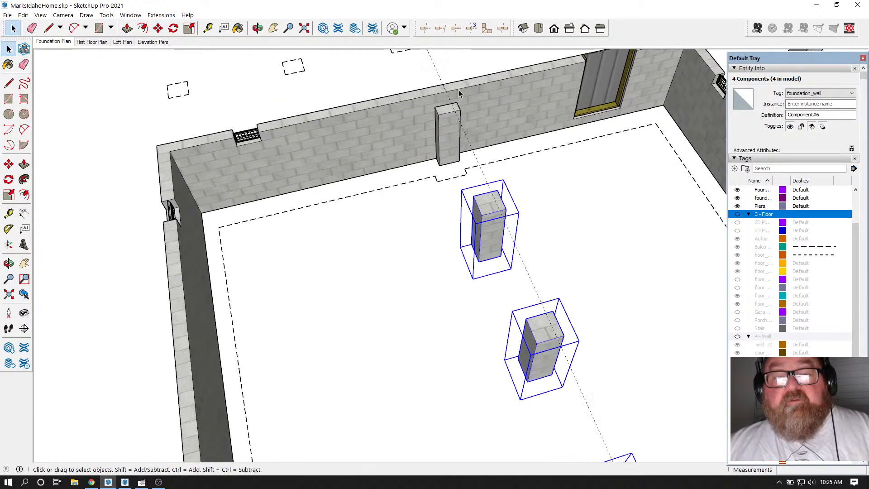
pyautogui.scroll(4, 443, 159)
pyautogui.click(443, 160)
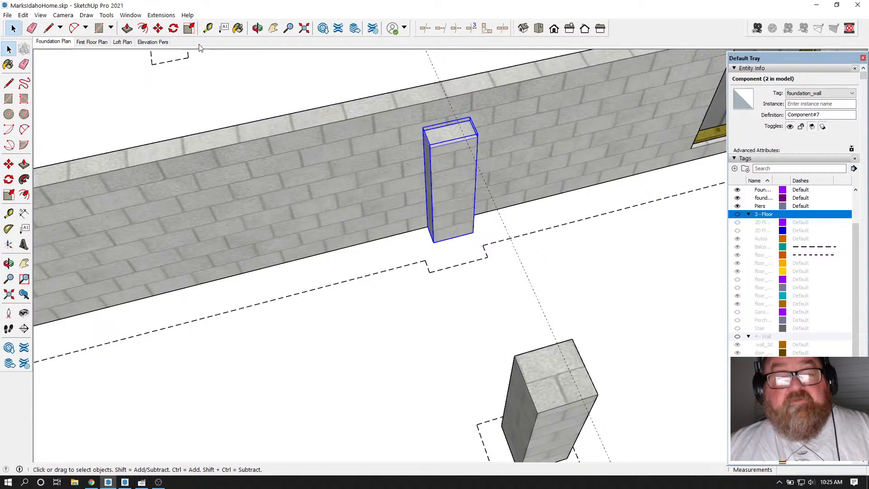
pyautogui.click(158, 28)
pyautogui.scroll(3, 457, 131)
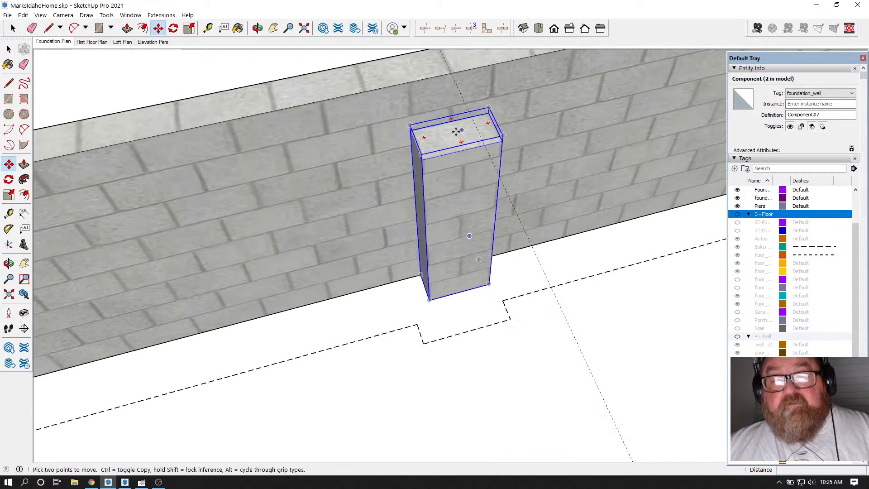
pyautogui.click(461, 151)
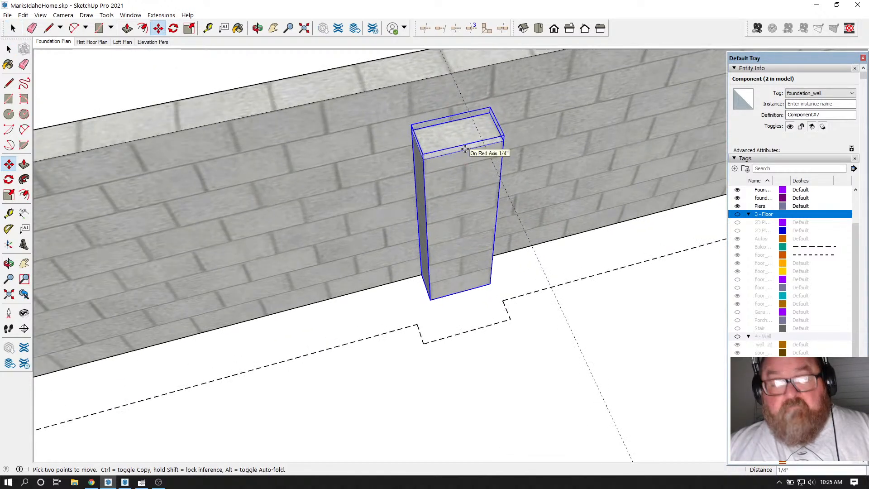
pyautogui.keyDown('shift'); pyautogui.click(452, 73); pyautogui.keyUp('shift')
pyautogui.scroll(-2, 369, 108)
pyautogui.scroll(-6, 369, 109)
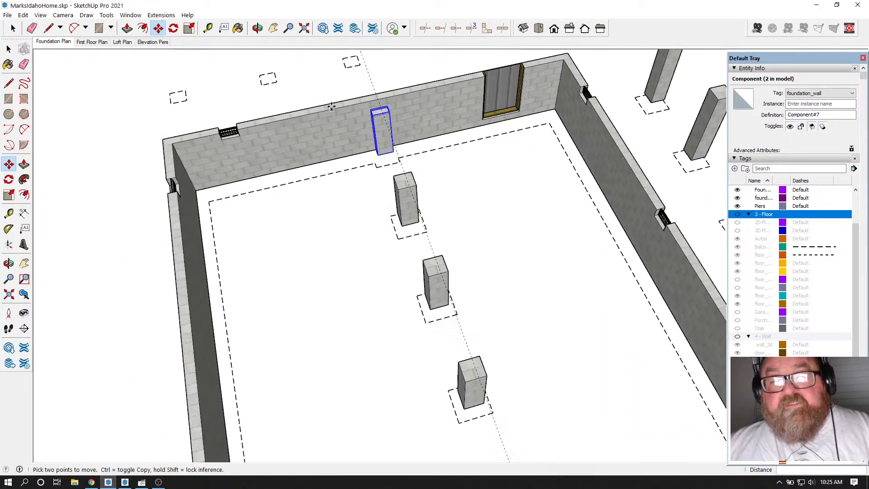
# Step: Move the pilaster on the interior cross wall along the red axis so that it is centered on the guide line
pyautogui.press('o')
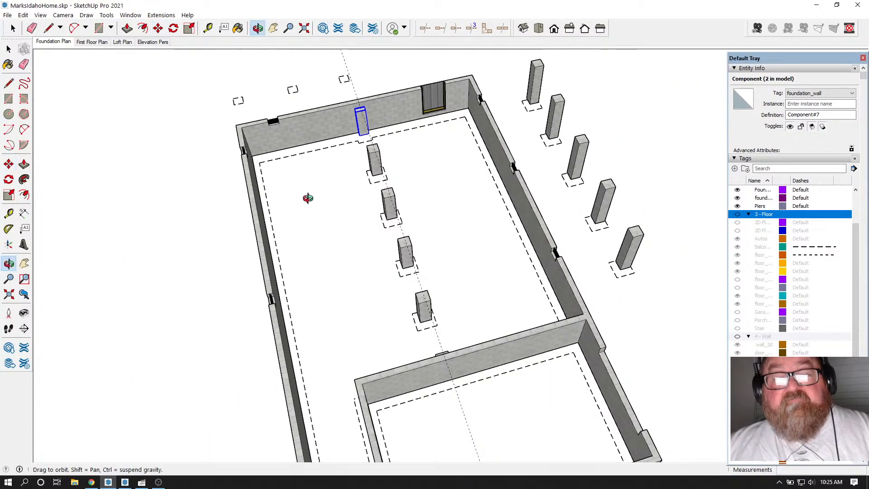
pyautogui.moveTo(317, 206); pyautogui.dragTo(693, 243)
pyautogui.scroll(8, 464, 196)
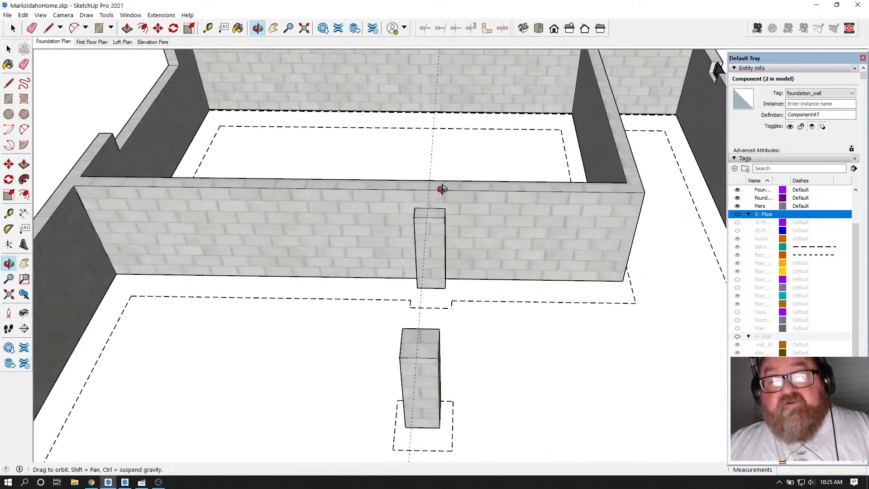
pyautogui.moveTo(442, 189); pyautogui.dragTo(485, 215)
pyautogui.click(13, 28)
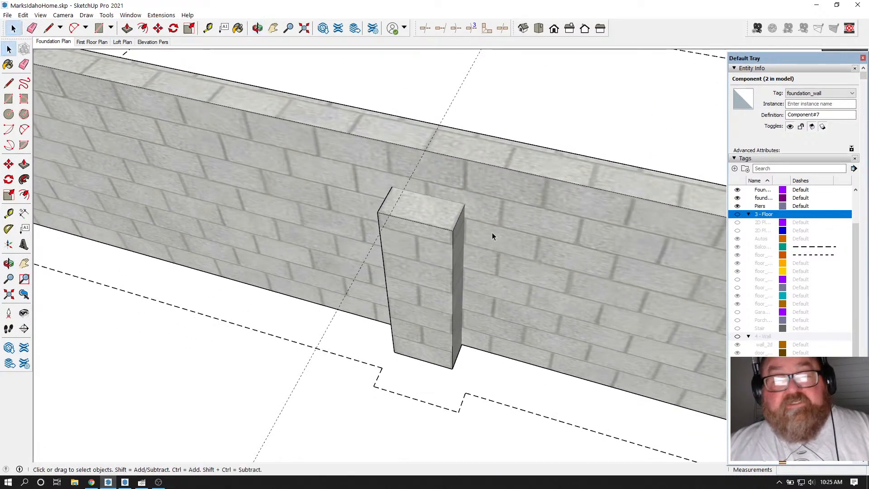
pyautogui.click(423, 221)
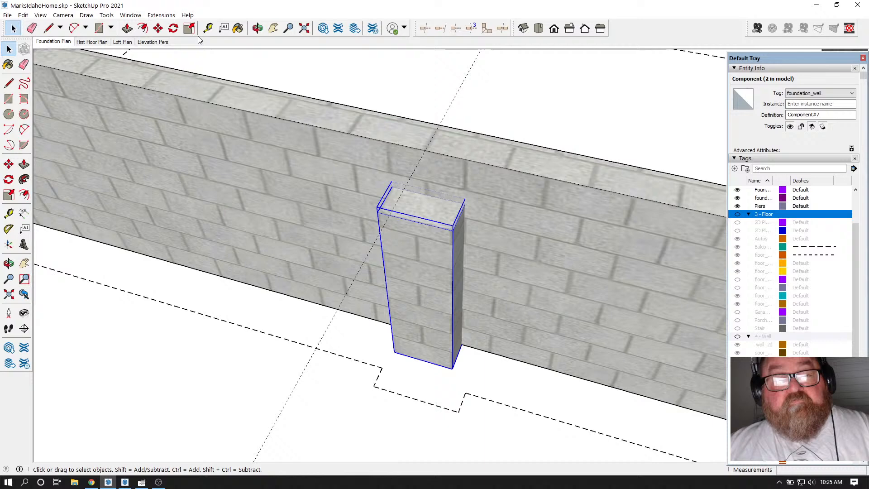
pyautogui.click(158, 28)
pyautogui.click(414, 219)
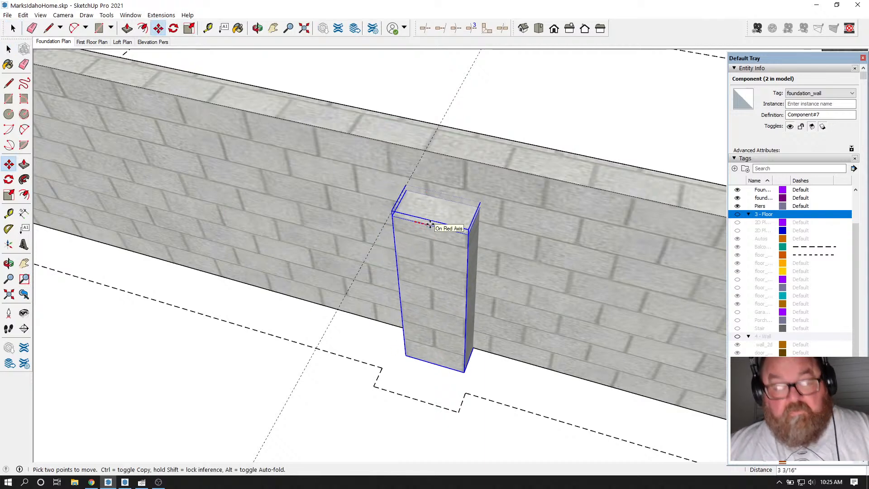
pyautogui.click(426, 150)
pyautogui.scroll(-2, 477, 204)
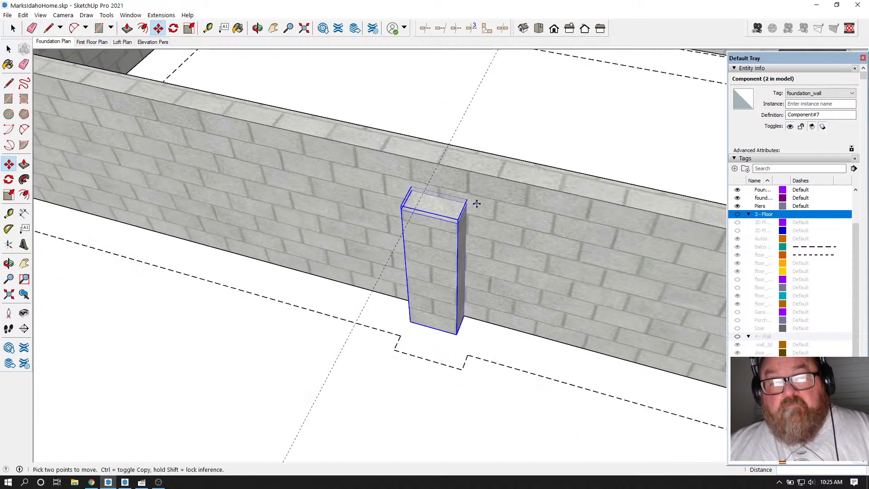
pyautogui.scroll(-2, 477, 204)
pyautogui.scroll(-2, 413, 163)
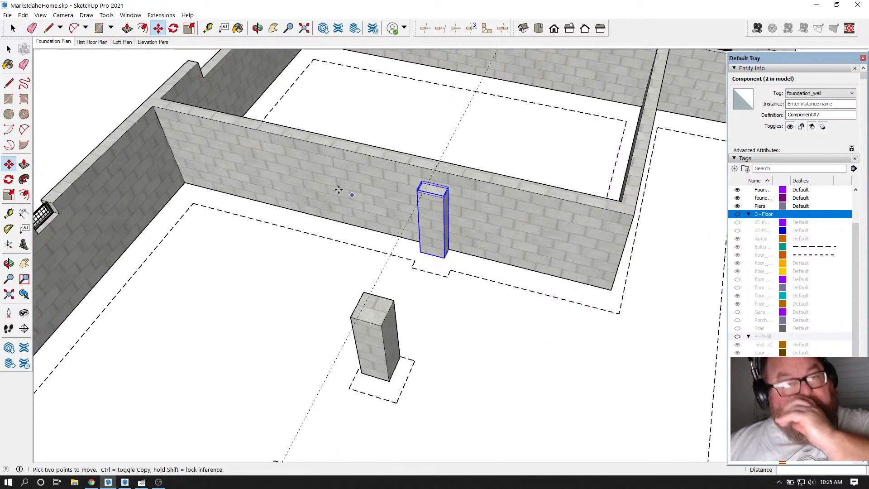
# Step: Erase the center guide line running through the piers and pilasters
pyautogui.click(32, 28)
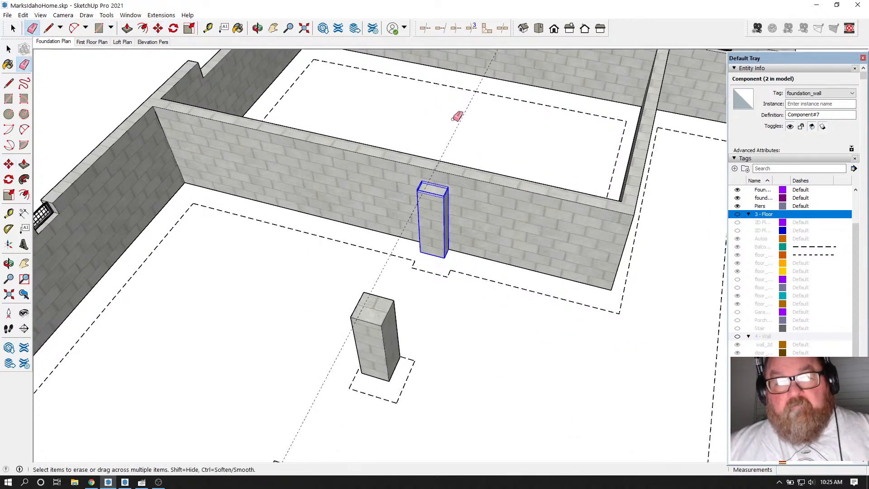
pyautogui.click(463, 121)
pyautogui.scroll(-2, 462, 121)
# Step: Measure from the outer corner of the cross wall to the center of its pilaster
pyautogui.click(239, 28)
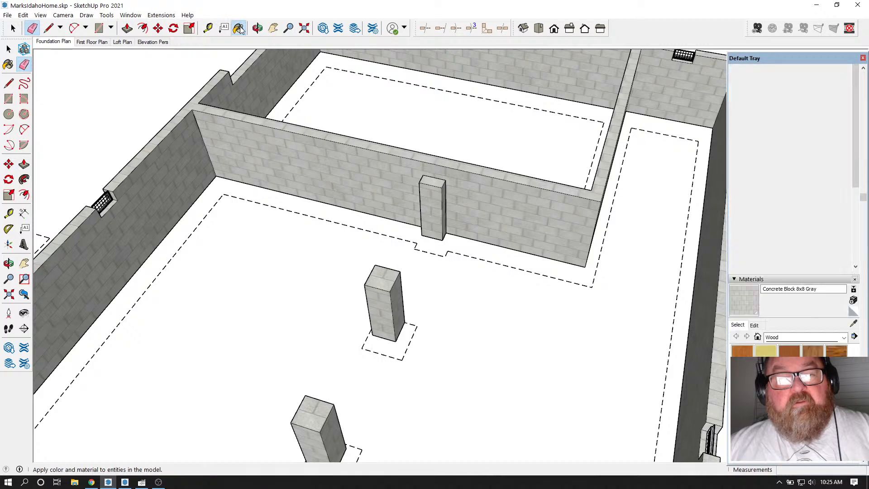
pyautogui.click(734, 279)
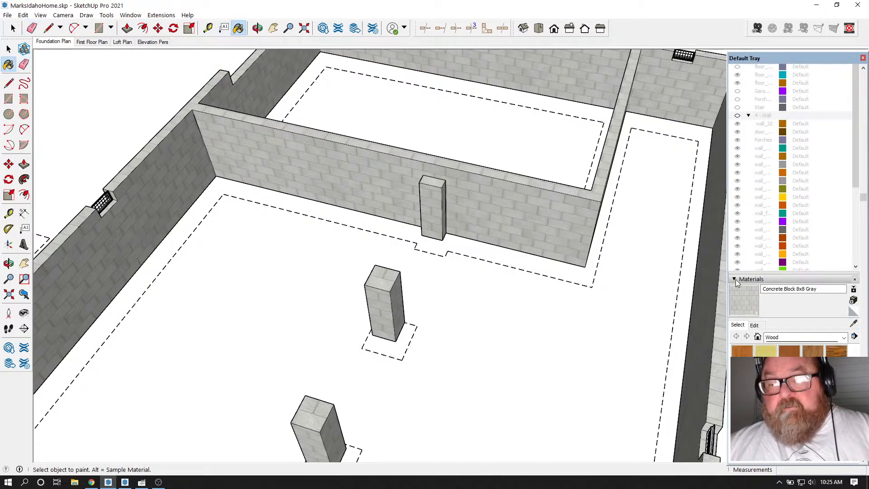
pyautogui.click(208, 28)
pyautogui.click(188, 103)
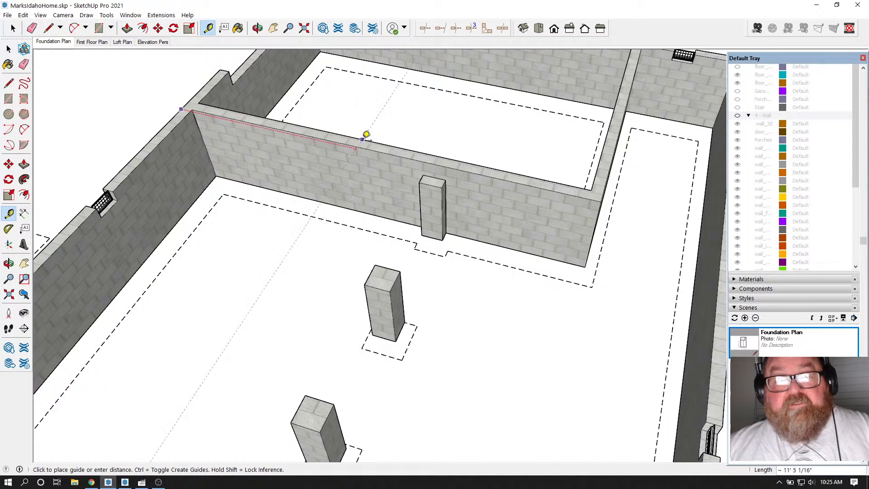
pyautogui.scroll(2, 412, 151)
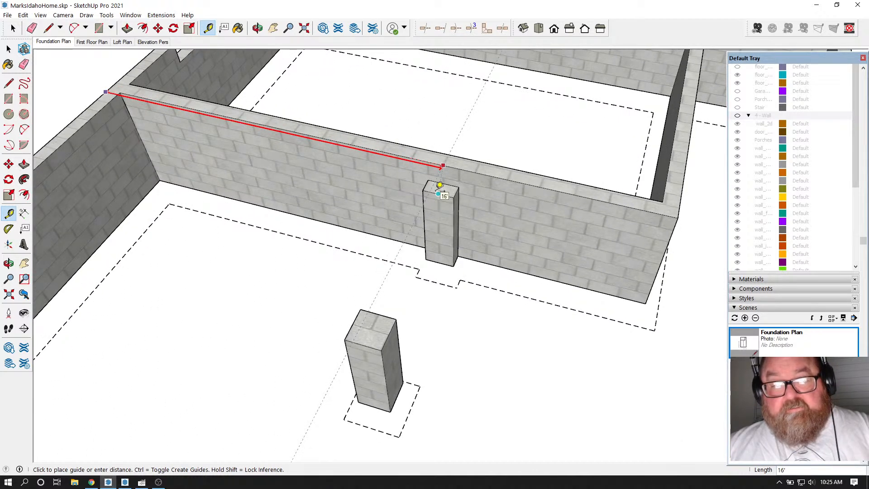
pyautogui.click(441, 186)
pyautogui.scroll(-2, 412, 157)
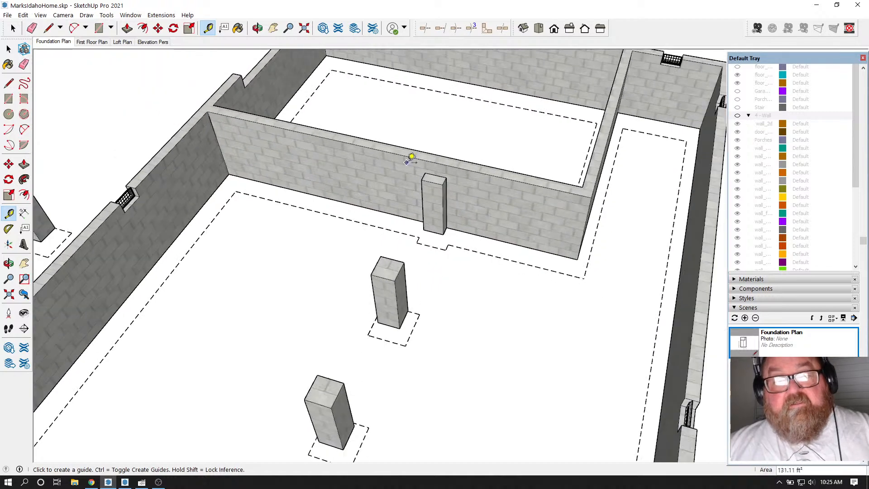
# Step: Return to the Foundation Plan scene, update it, and save the model
pyautogui.click(55, 43)
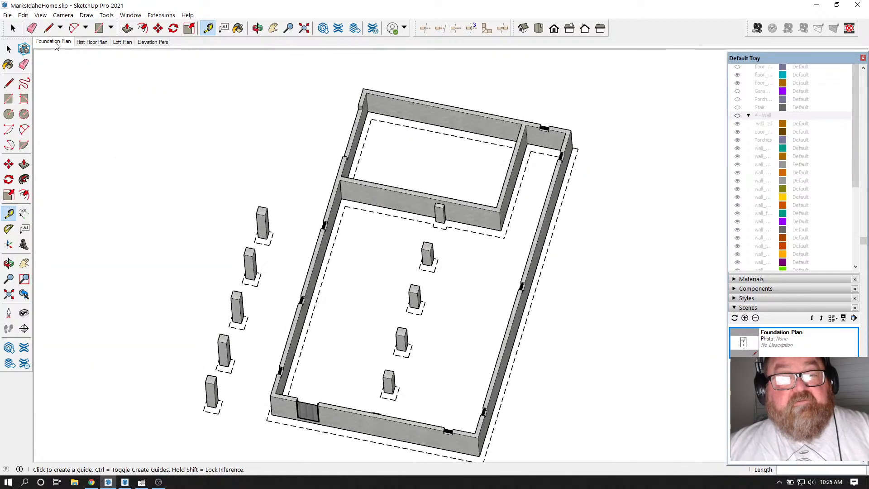
pyautogui.click(12, 28)
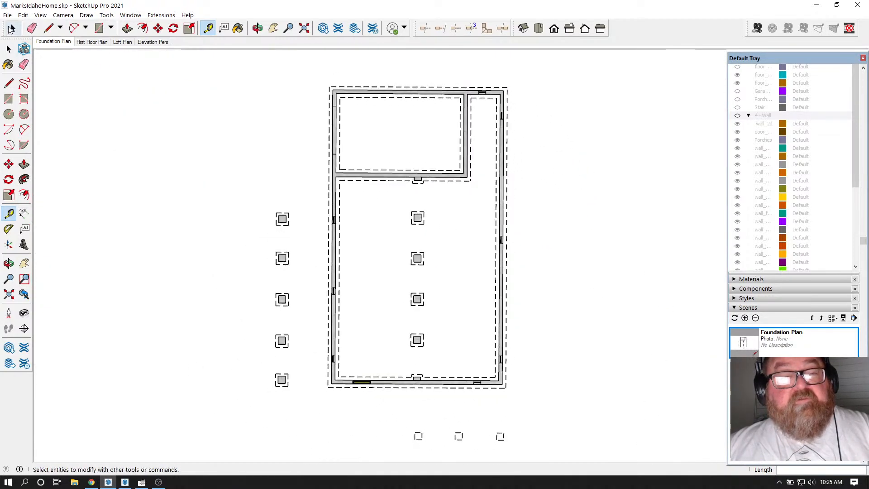
pyautogui.rightClick(39, 42)
pyautogui.click(58, 77)
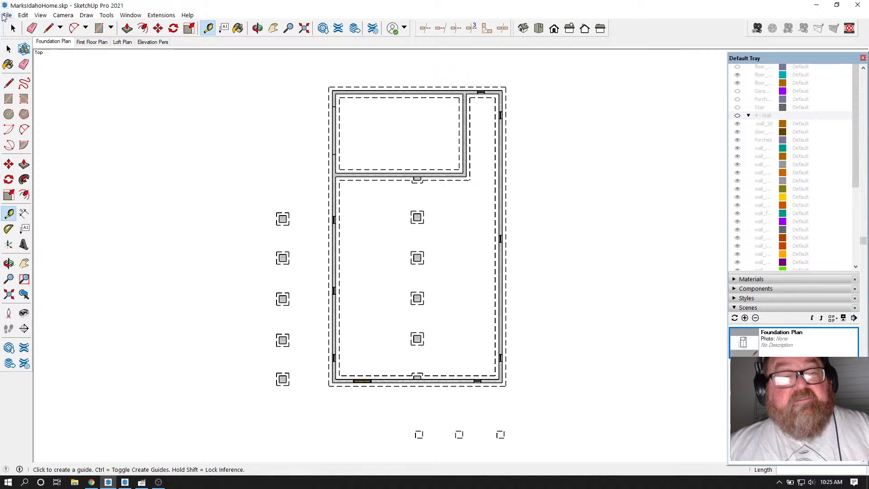
pyautogui.click(7, 15)
pyautogui.click(24, 58)
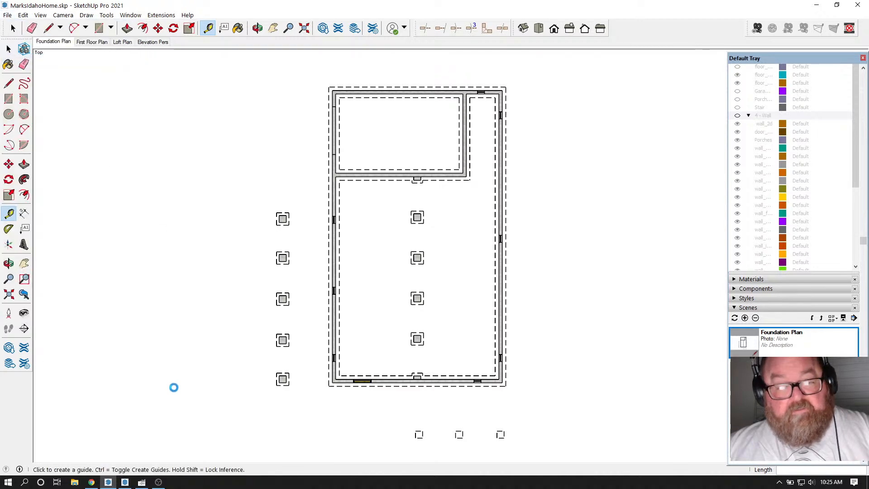
# Step: Switch to the browser and check the live stream's dashboard and chat
pyautogui.click(91, 483)
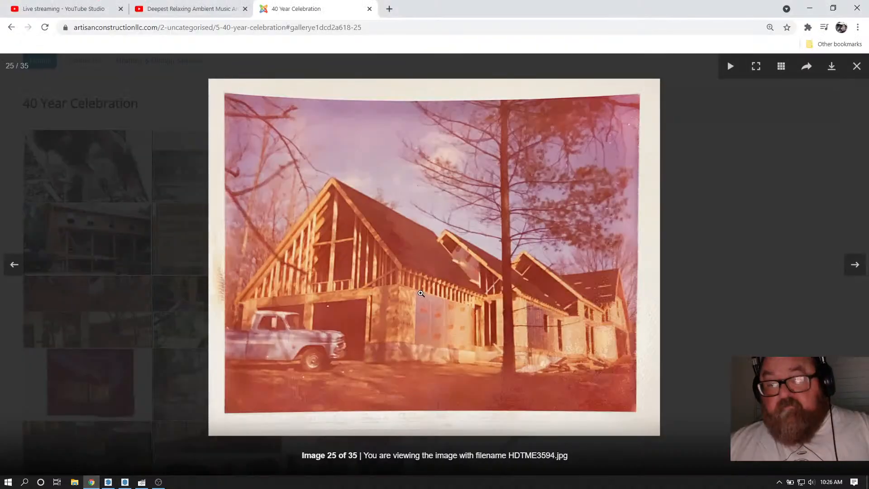
pyautogui.click(184, 9)
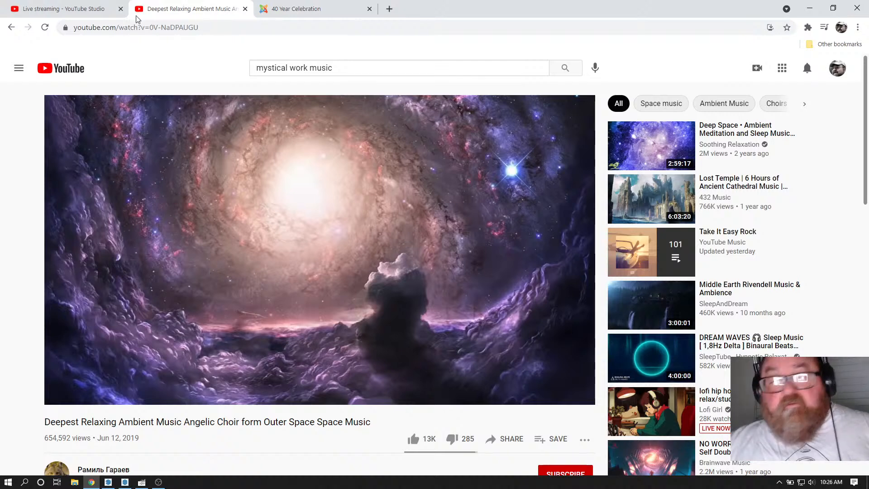
pyautogui.click(102, 9)
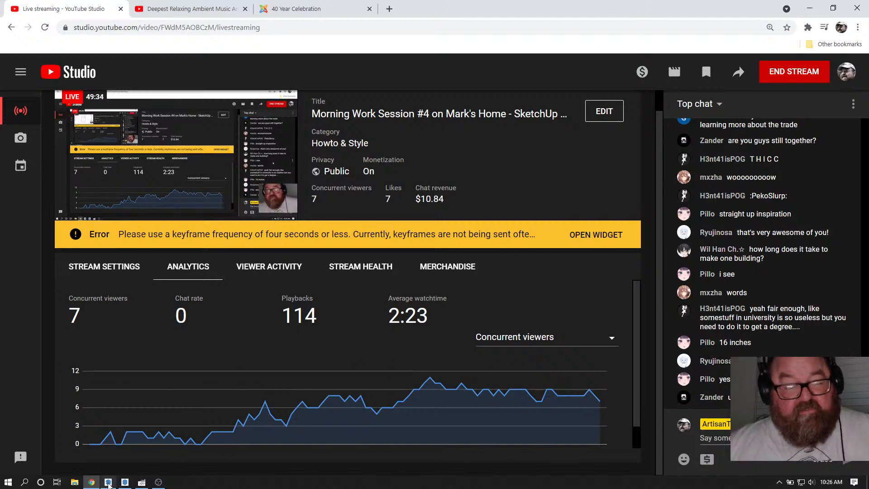
# Step: Switch to LayOut and delete the 1'-4" width dimension of the pilaster on the wall with the framed opening
pyautogui.click(125, 482)
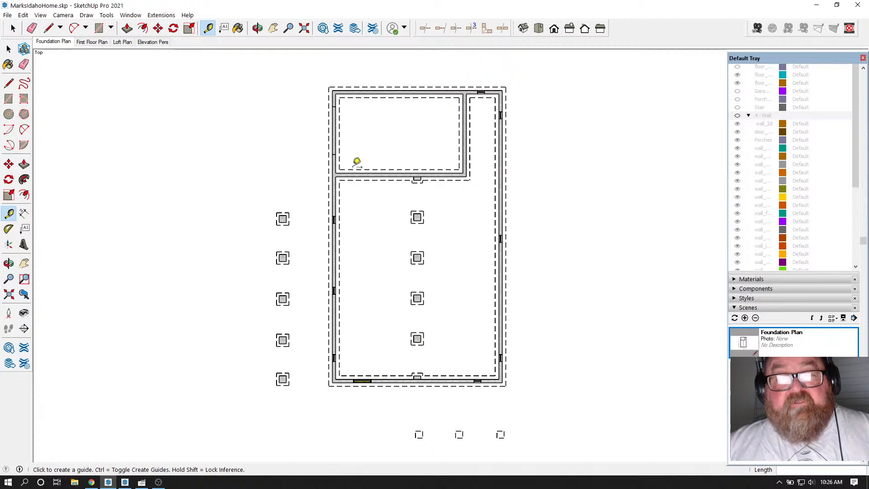
pyautogui.press('o')
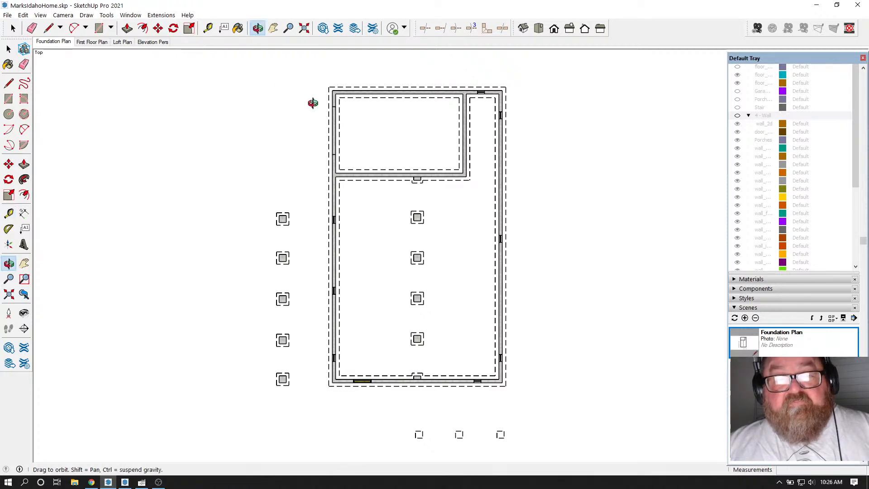
pyautogui.click(125, 482)
pyautogui.scroll(-4, 607, 305)
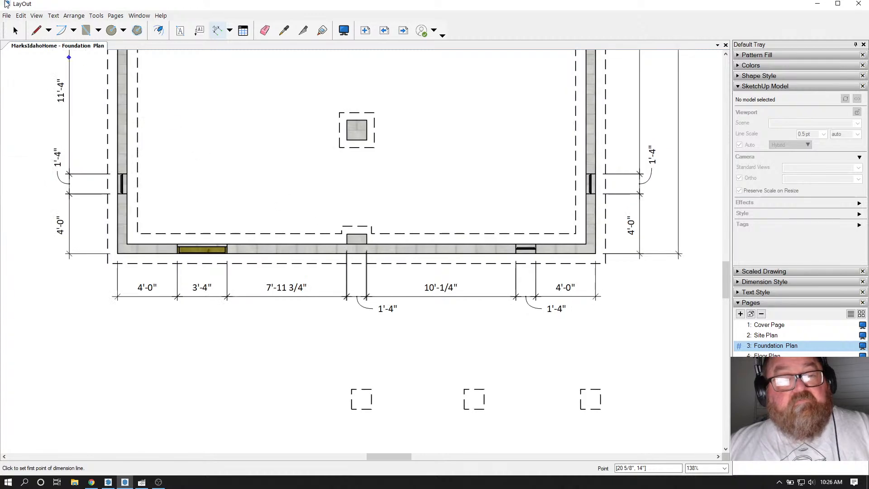
pyautogui.press('space')
pyautogui.scroll(8, 358, 284)
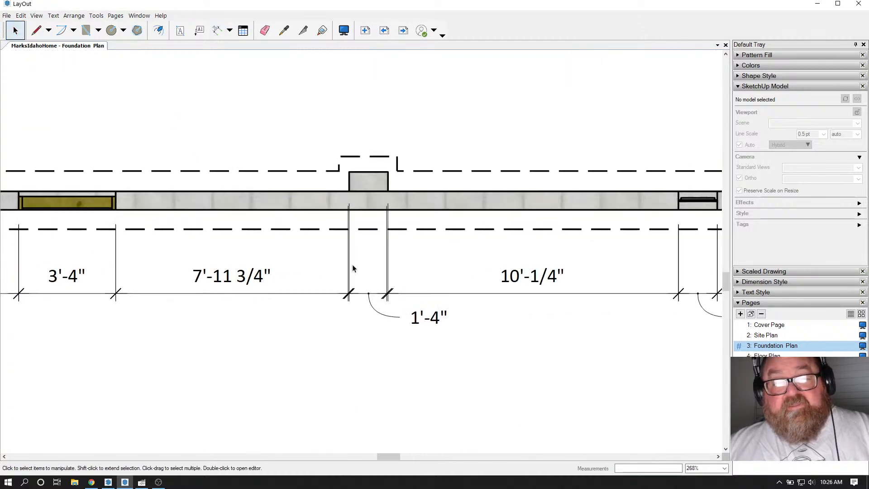
pyautogui.click(379, 305)
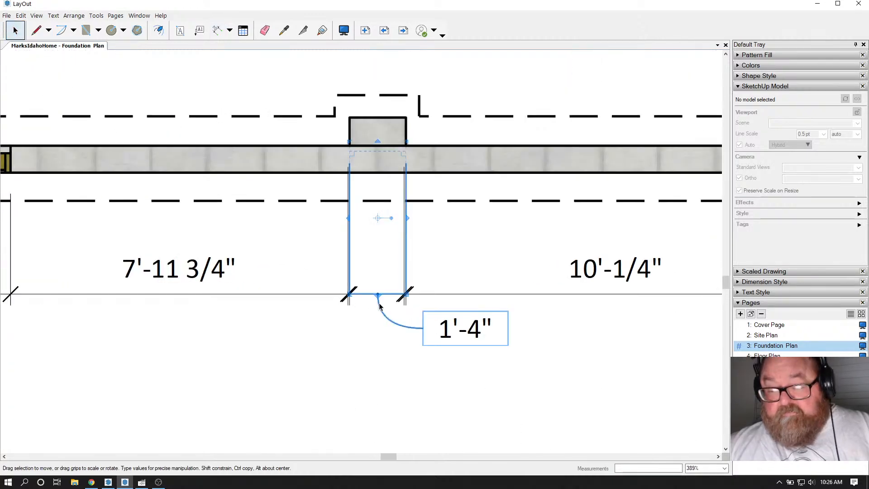
pyautogui.press('Delete')
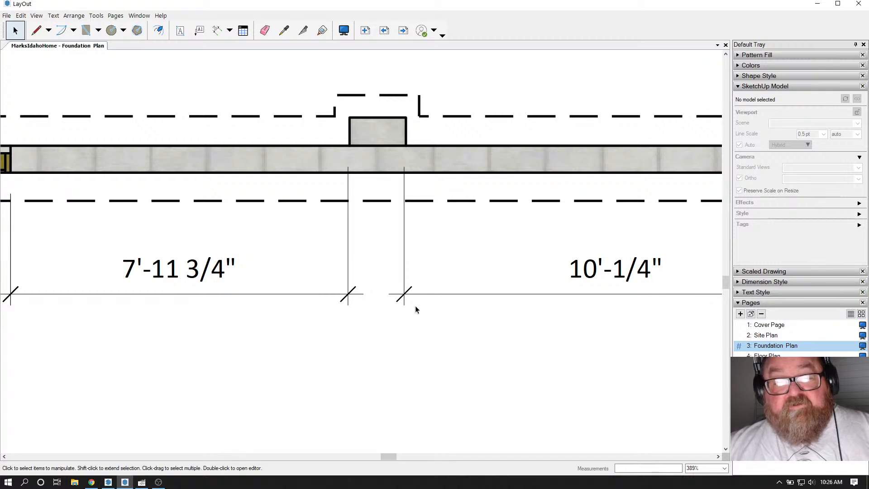
# Step: Delete the 7'-11 3/4" and 10'-1/4" dimensions on either side of the same pilaster
pyautogui.scroll(-3, 416, 306)
pyautogui.click(287, 280)
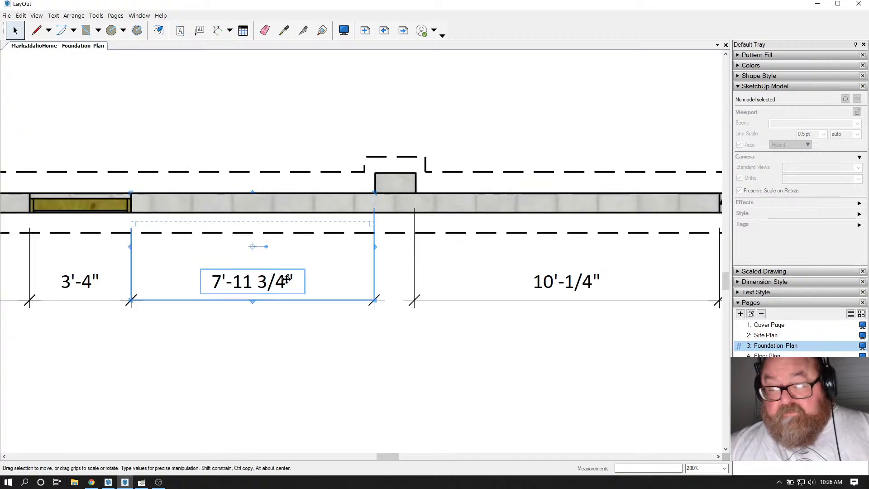
pyautogui.press('Delete')
pyautogui.click(414, 281)
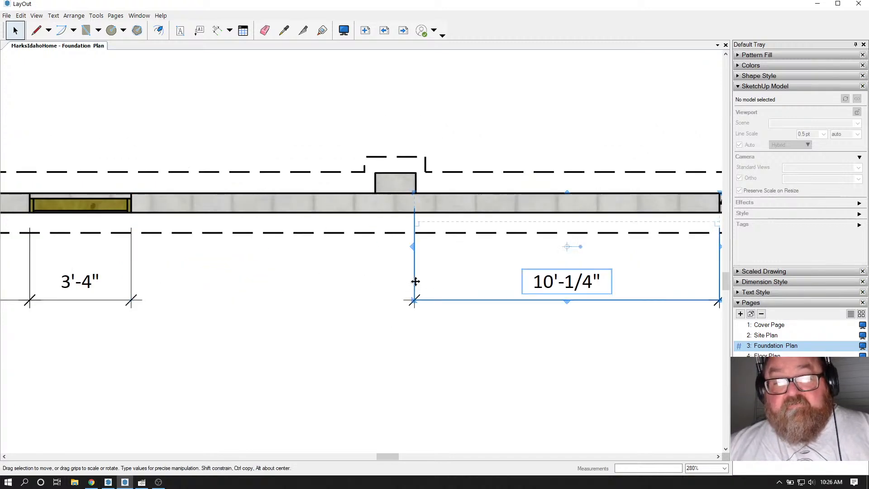
pyautogui.press('Delete')
pyautogui.scroll(-3, 363, 290)
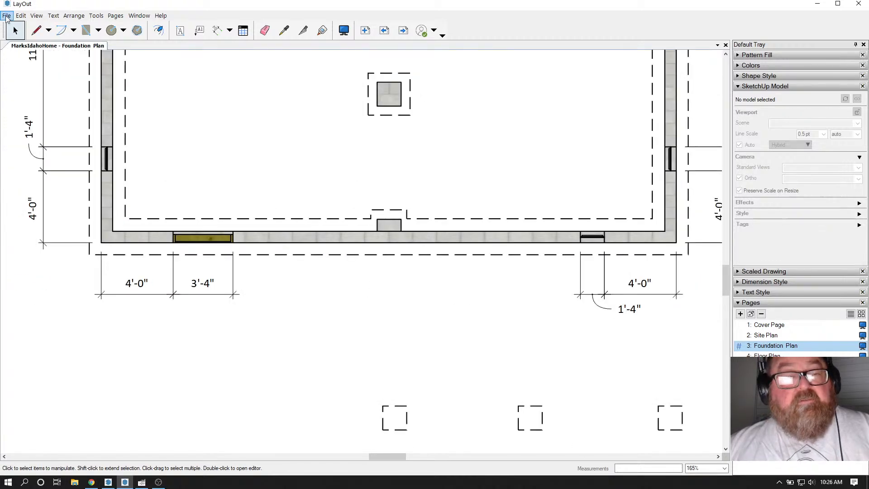
# Step: Select the foundation plan viewport and open its referenced model in SketchUp
pyautogui.click(21, 15)
pyautogui.scroll(-1, 352, 247)
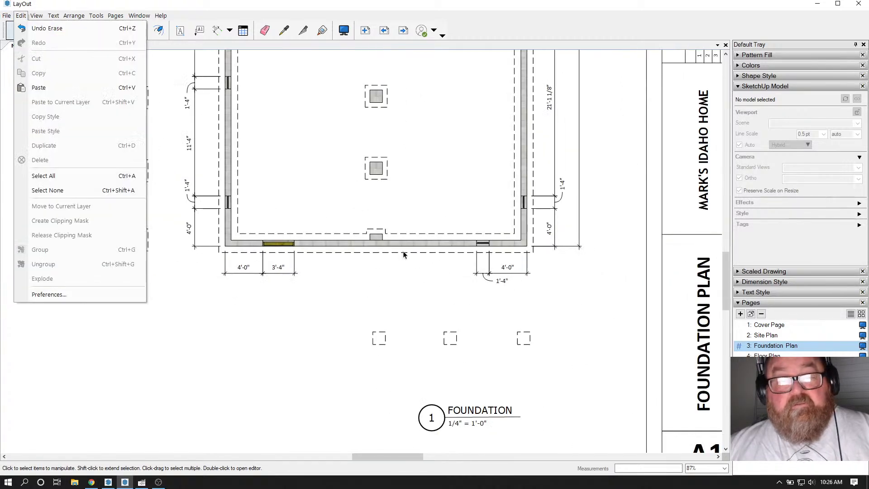
pyautogui.click(362, 269)
pyautogui.click(380, 241)
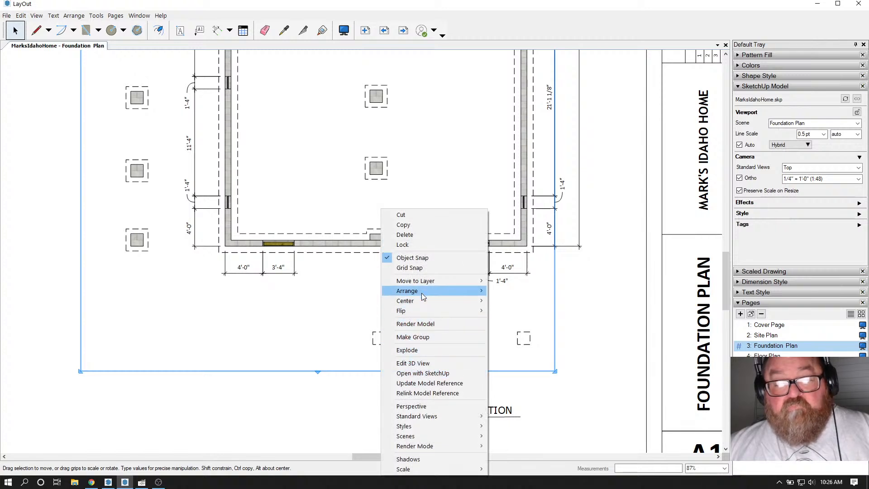
pyautogui.click(413, 365)
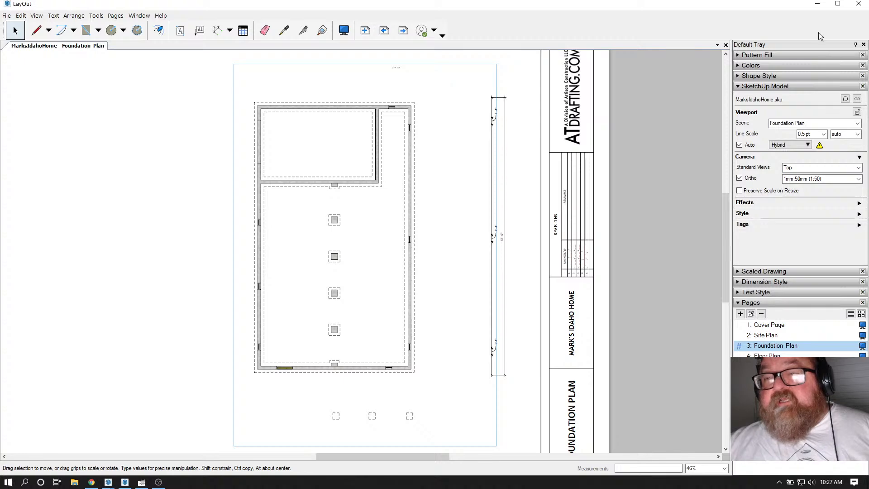
# Step: Minimize the windows covering the newly launched SketchUp window and its file prompt
pyautogui.click(818, 6)
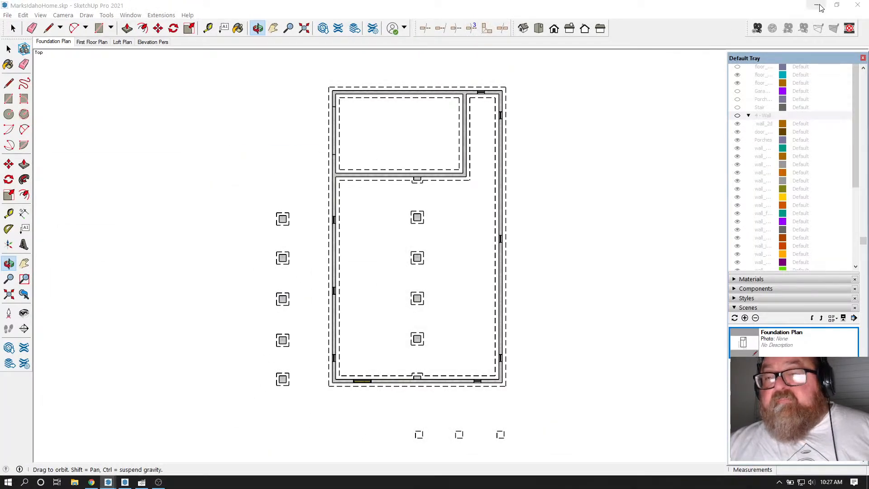
pyautogui.click(818, 5)
pyautogui.click(808, 8)
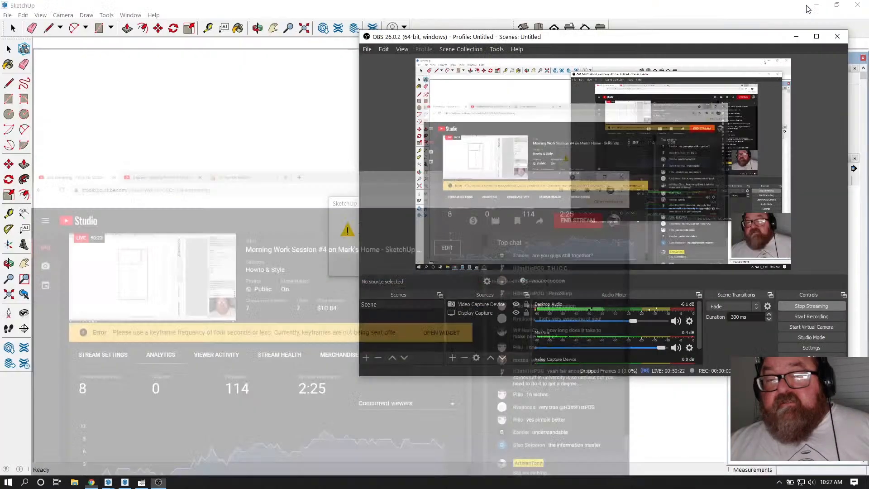
pyautogui.click(797, 37)
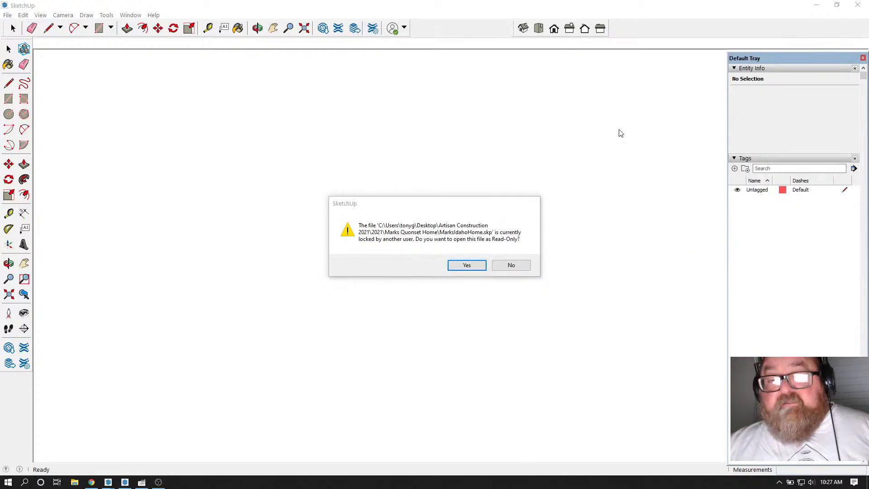
# Step: Decline opening MarksIdahoHome.skp as read-only and switch to the SketchUp window that already has the model open
pyautogui.click(511, 266)
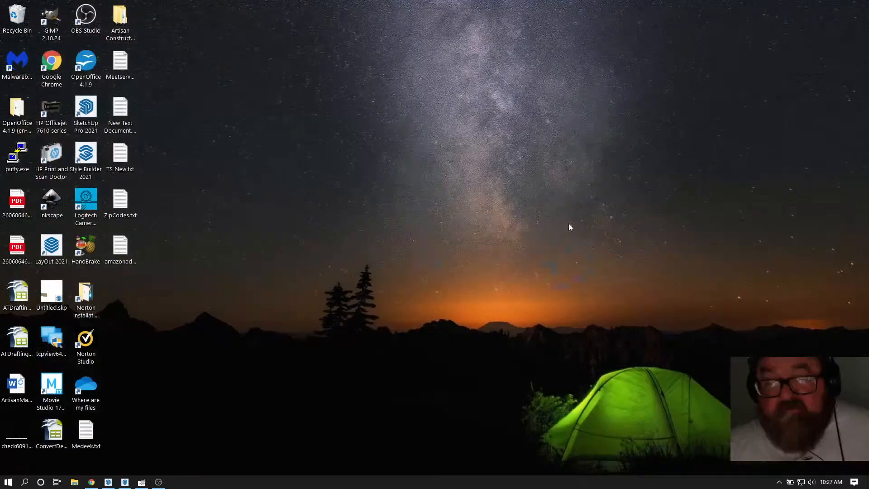
pyautogui.click(108, 482)
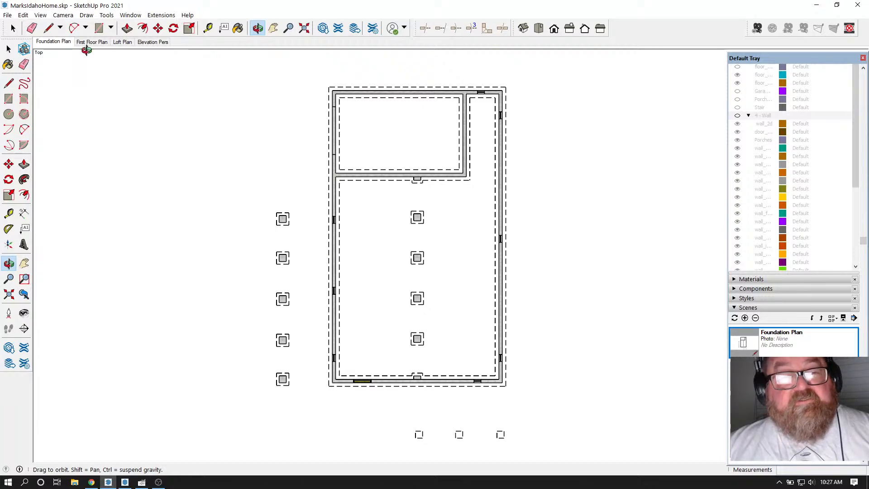
pyautogui.click(12, 28)
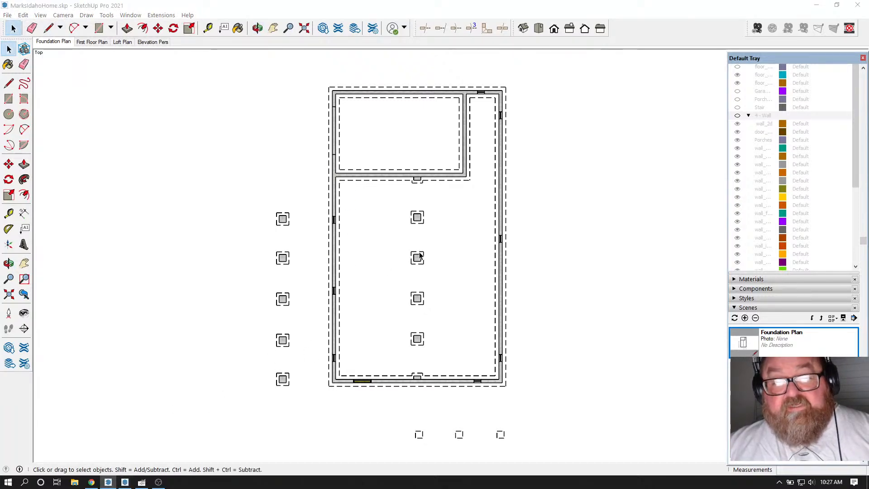
# Step: Switch to LayOut and update the model reference of the foundation plan viewport
pyautogui.click(125, 483)
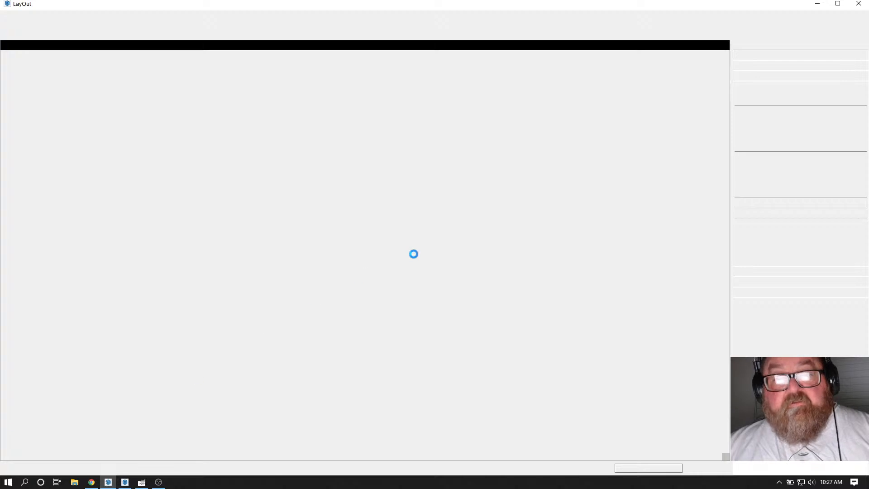
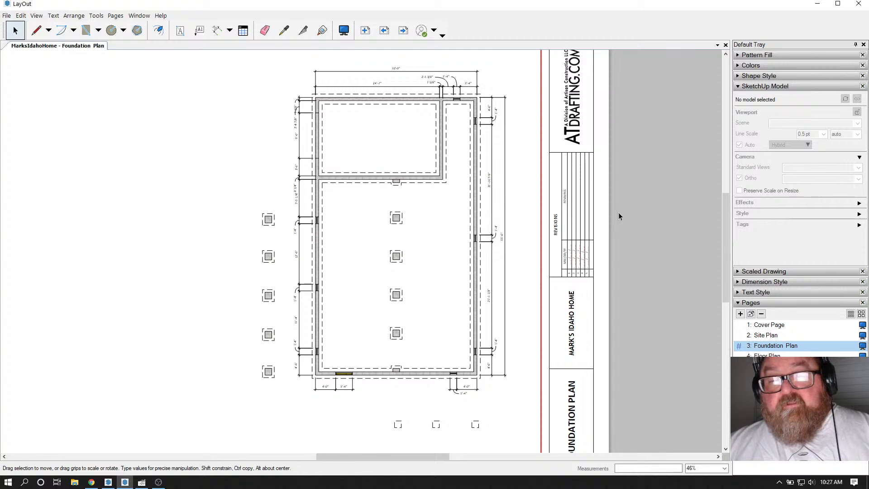
pyautogui.click(471, 218)
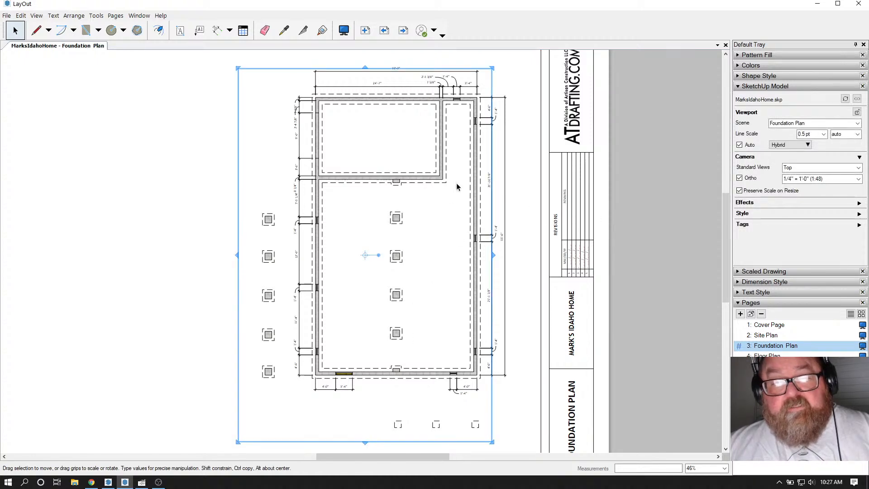
pyautogui.scroll(3, 384, 290)
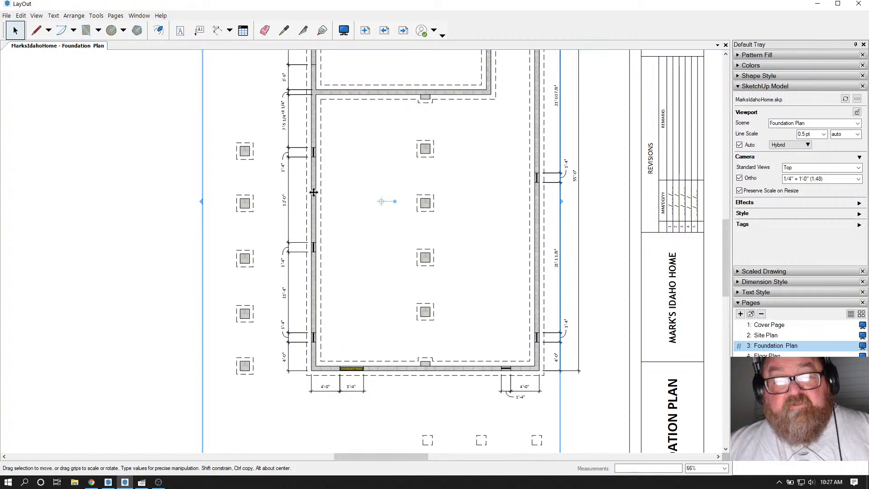
pyautogui.rightClick(313, 192)
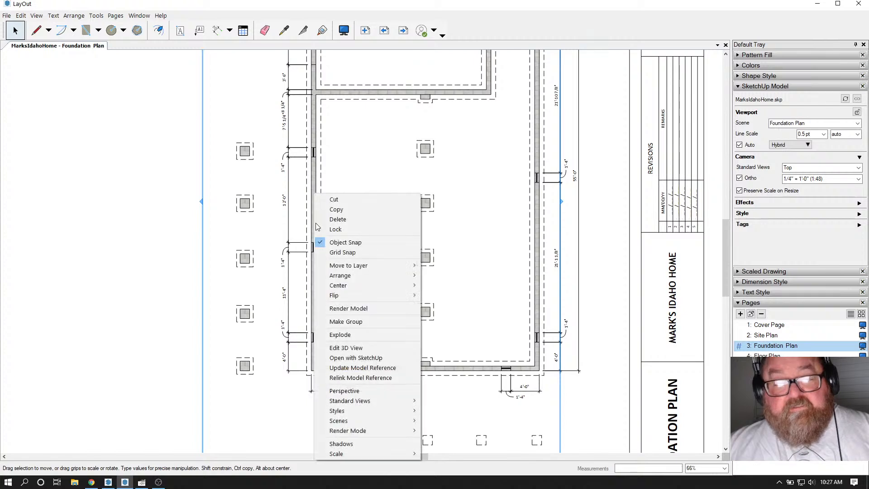
pyautogui.click(360, 368)
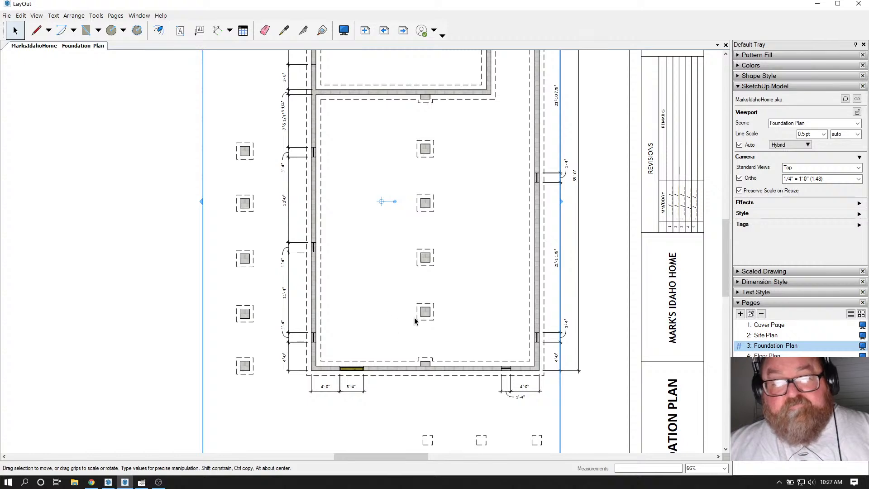
# Step: Deselect the foundation plan viewport, check the live stream dashboard and chat in YouTube Studio, and return to the LayOut drawing
pyautogui.scroll(1, 451, 404)
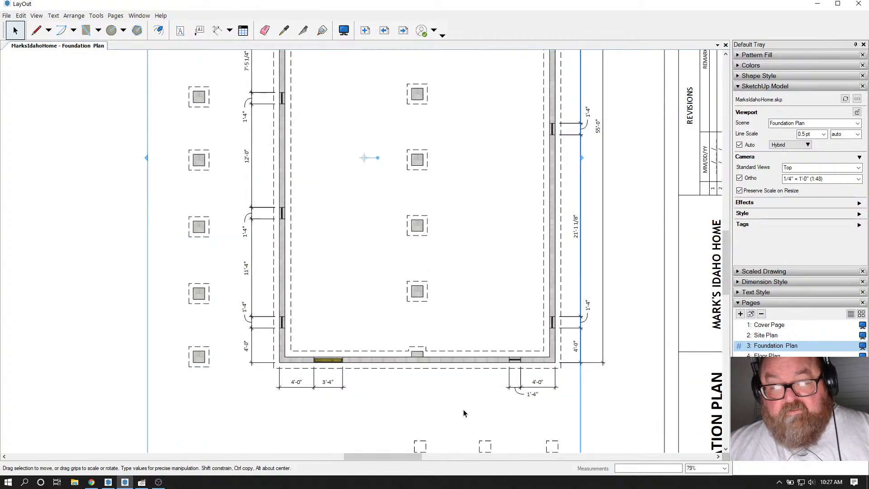
pyautogui.click(166, 297)
pyautogui.scroll(2, 450, 406)
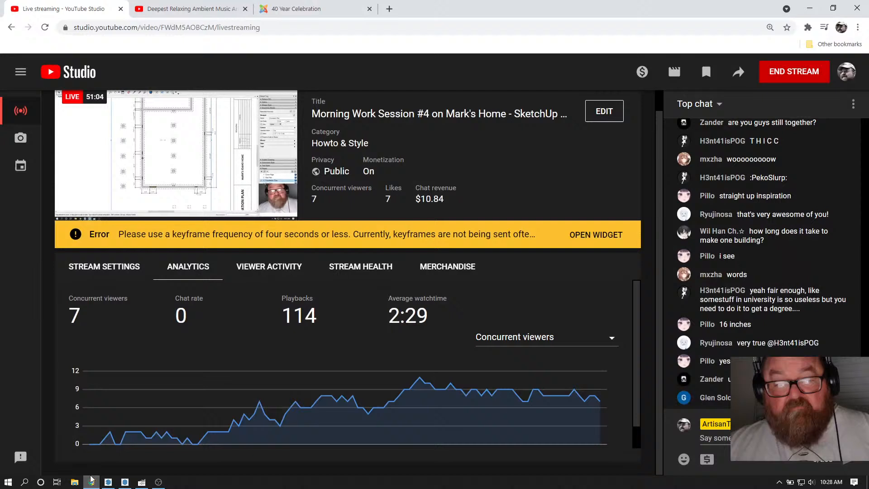
pyautogui.click(91, 482)
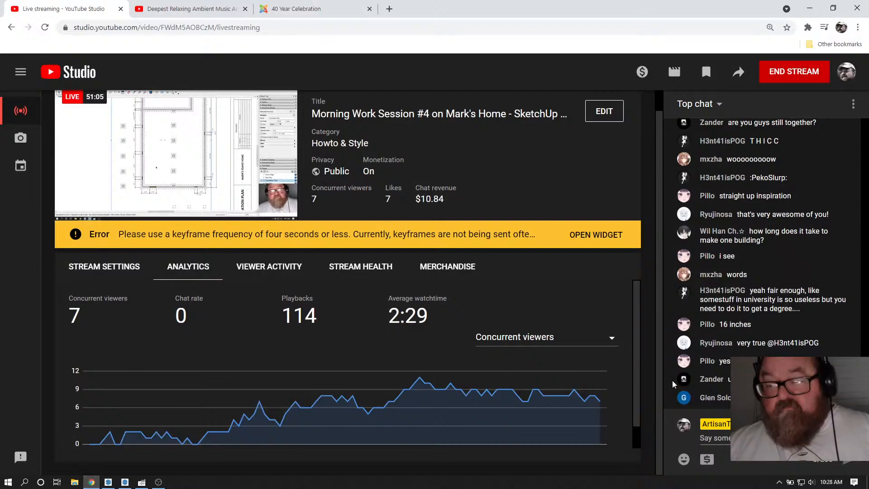
pyautogui.click(125, 483)
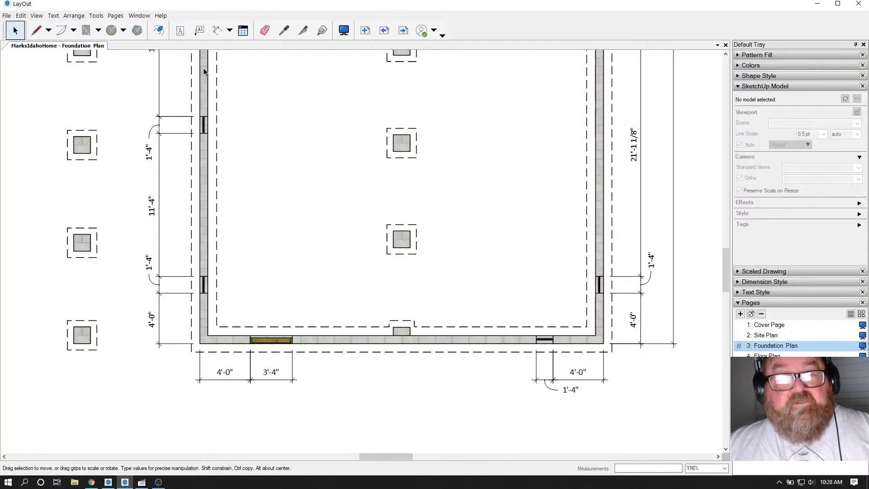
# Step: Add a linear dimension below the bottom foundation wall from the small vent opening to the near corner of the central pilaster
pyautogui.click(216, 30)
pyautogui.scroll(2, 502, 418)
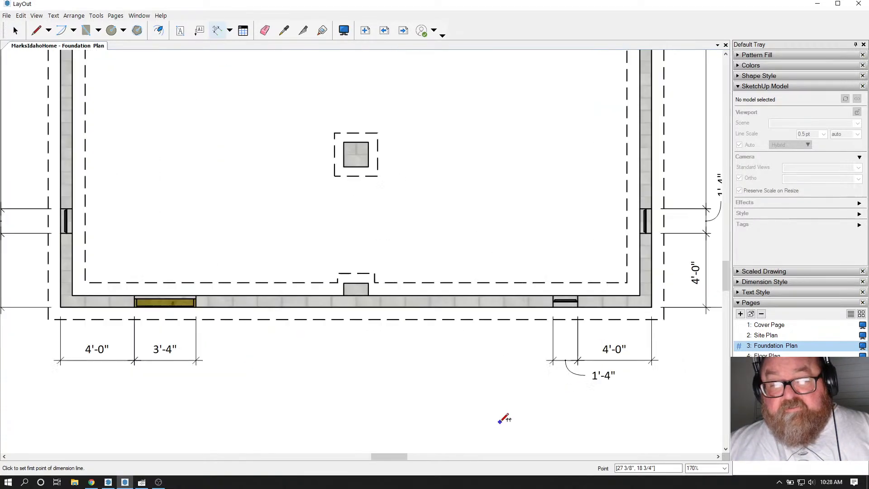
pyautogui.click(552, 307)
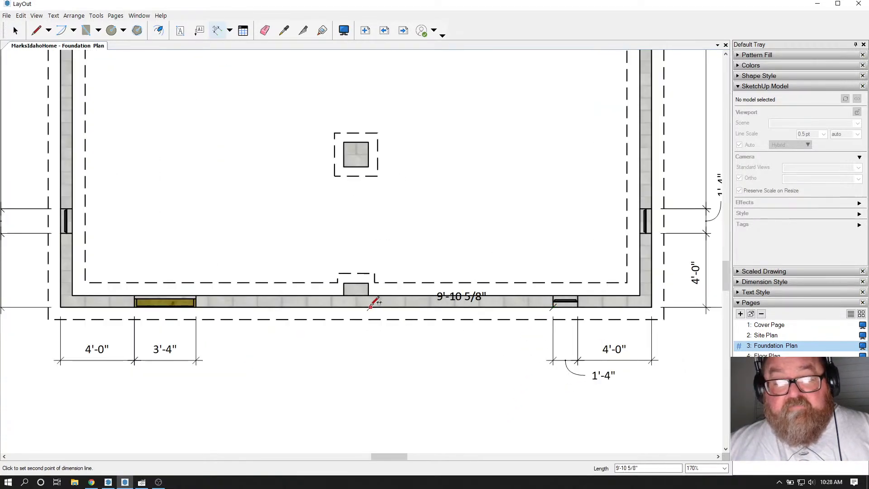
pyautogui.click(369, 283)
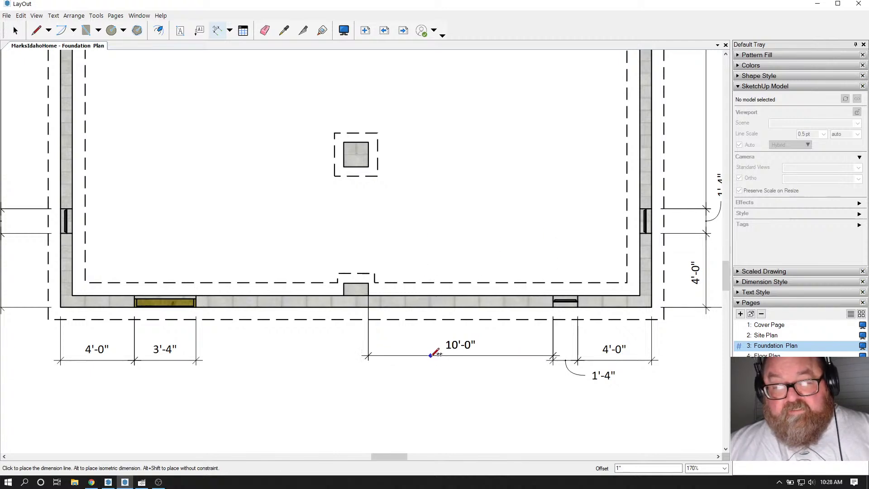
pyautogui.click(446, 365)
# Step: Align the dimension line between the pilaster and the vent with the neighbouring dimension string below the bottom wall
pyautogui.scroll(2, 305, 351)
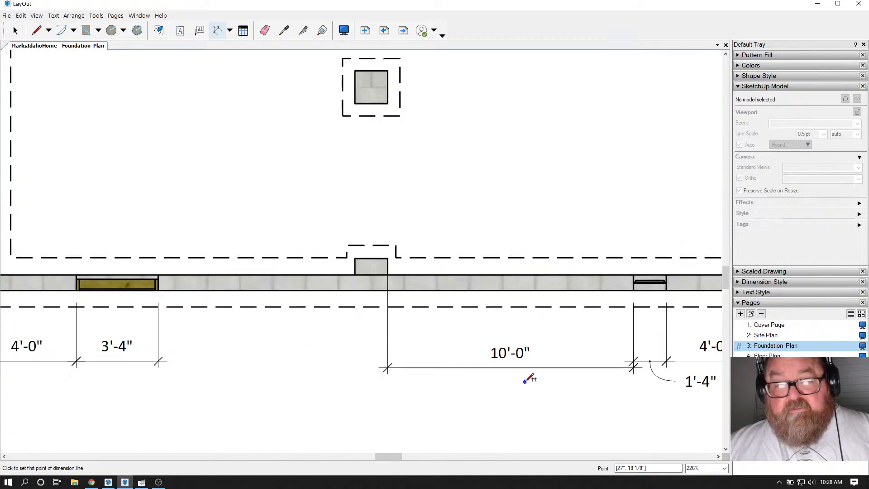
pyautogui.click(15, 29)
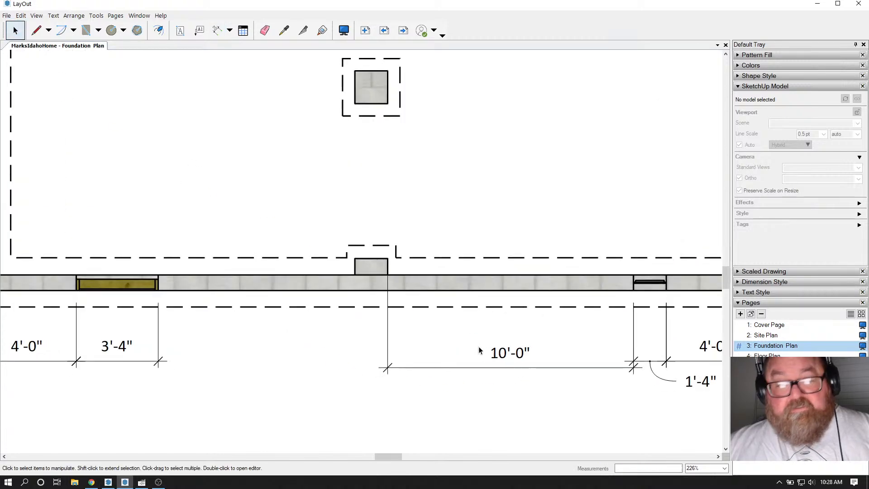
pyautogui.click(506, 353)
pyautogui.scroll(2, 615, 366)
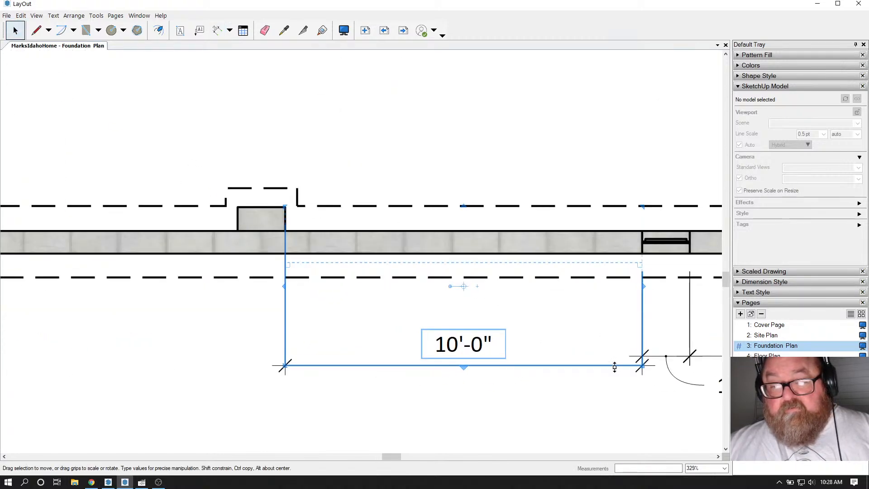
pyautogui.moveTo(614, 366); pyautogui.dragTo(659, 356)
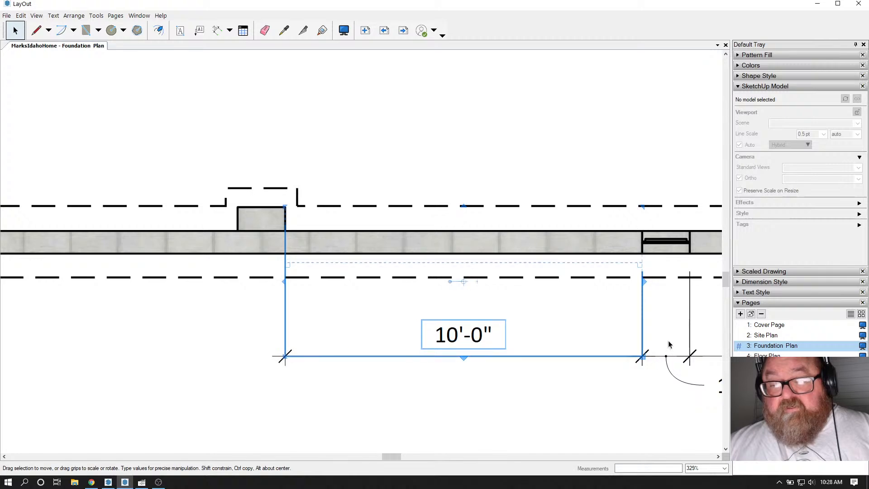
# Step: Dimension the bottom wall from the pilaster's other corner to the edge of the yellow opening, in line with the existing dimension string
pyautogui.scroll(-4, 666, 356)
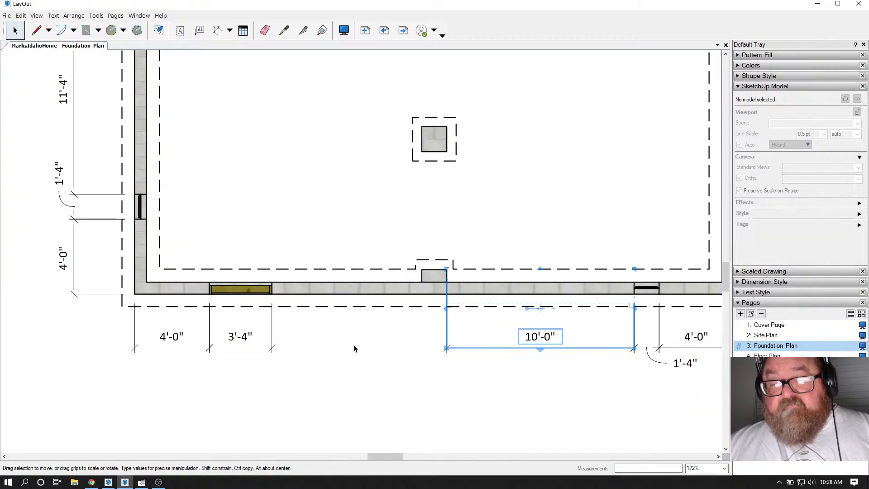
pyautogui.scroll(2, 376, 306)
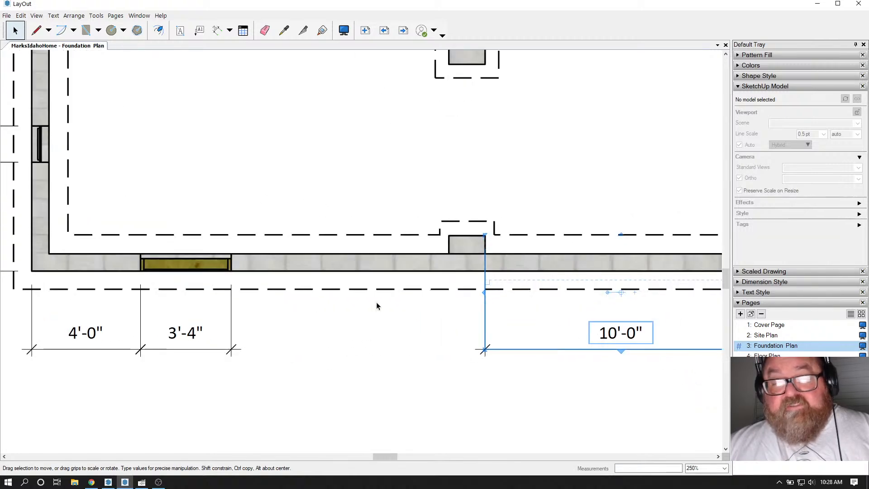
pyautogui.click(217, 30)
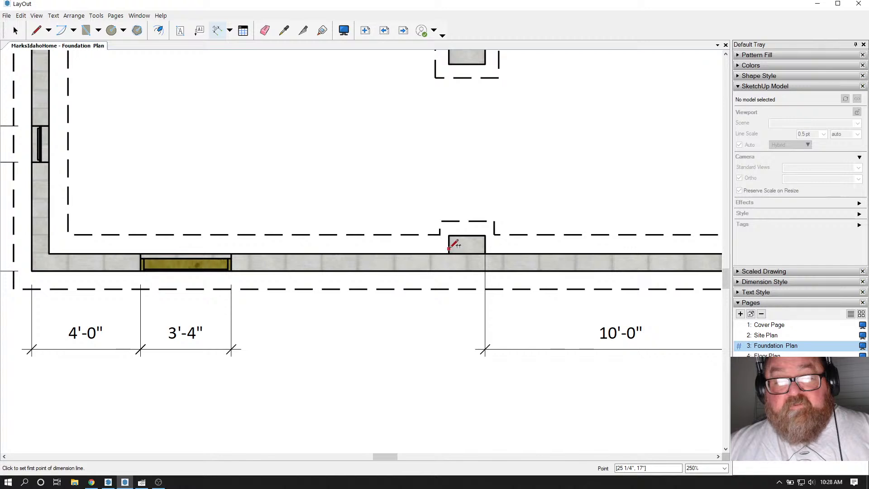
pyautogui.click(450, 235)
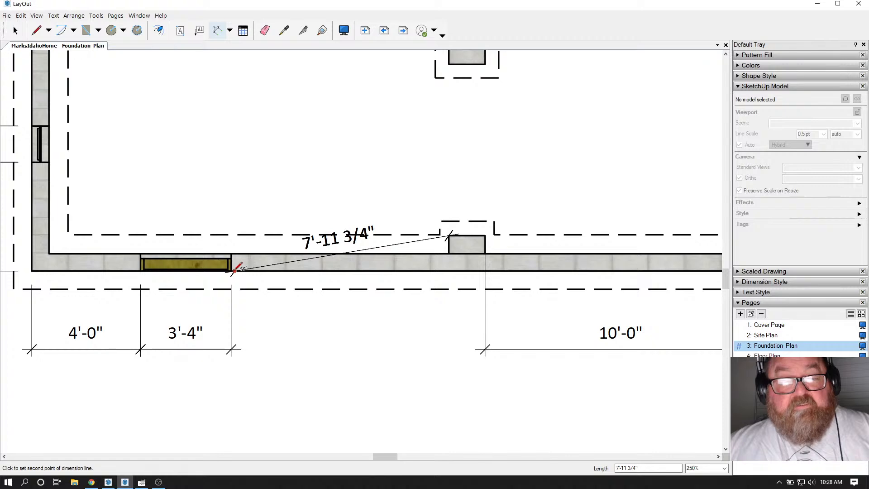
pyautogui.scroll(5, 234, 270)
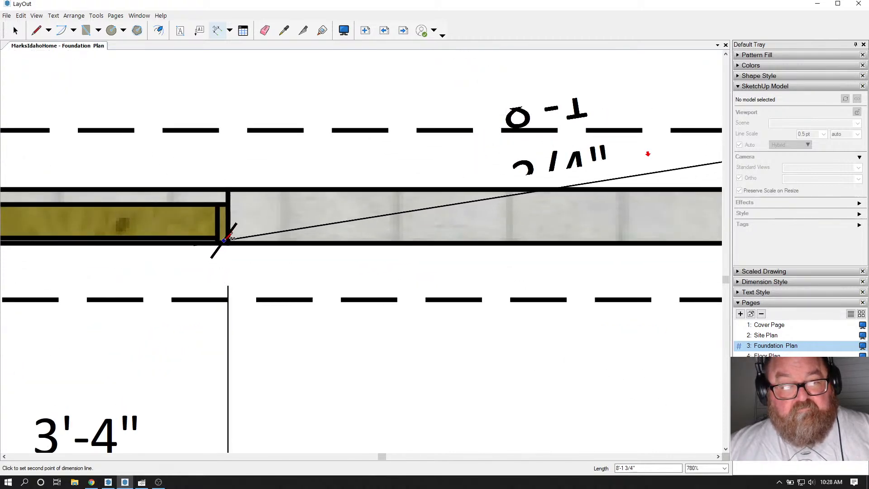
pyautogui.click(232, 238)
pyautogui.scroll(-4, 235, 239)
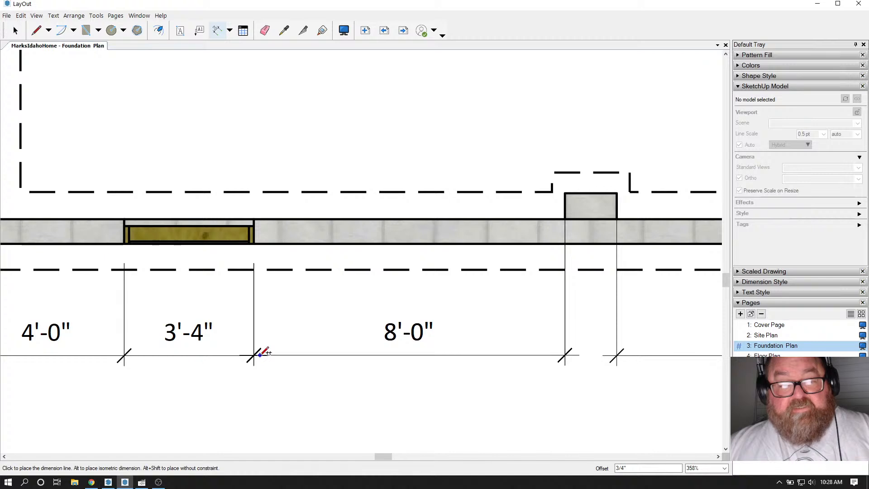
pyautogui.click(260, 355)
# Step: Try to move the pilaster-side start point of the 8'-0" dimension down to where the pilaster meets the wall's inner face
pyautogui.scroll(-3, 278, 324)
pyautogui.scroll(3, 458, 321)
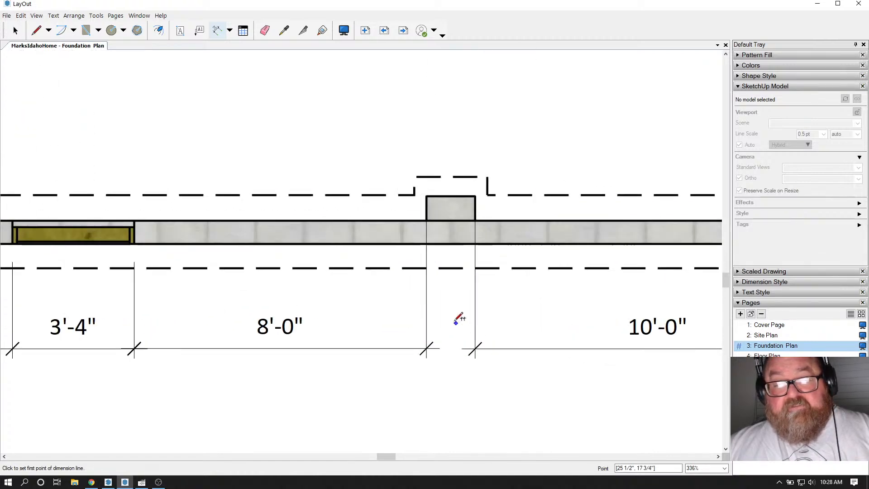
pyautogui.click(15, 30)
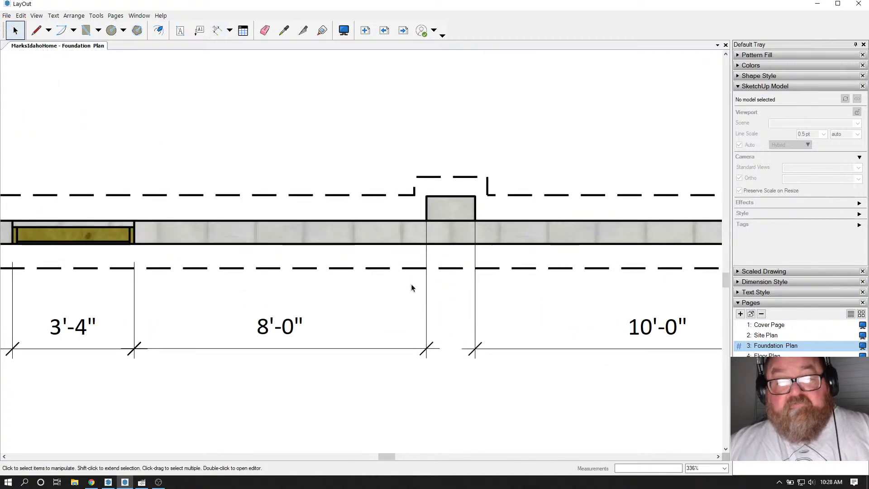
pyautogui.scroll(1, 421, 276)
pyautogui.click(429, 267)
pyautogui.scroll(3, 424, 242)
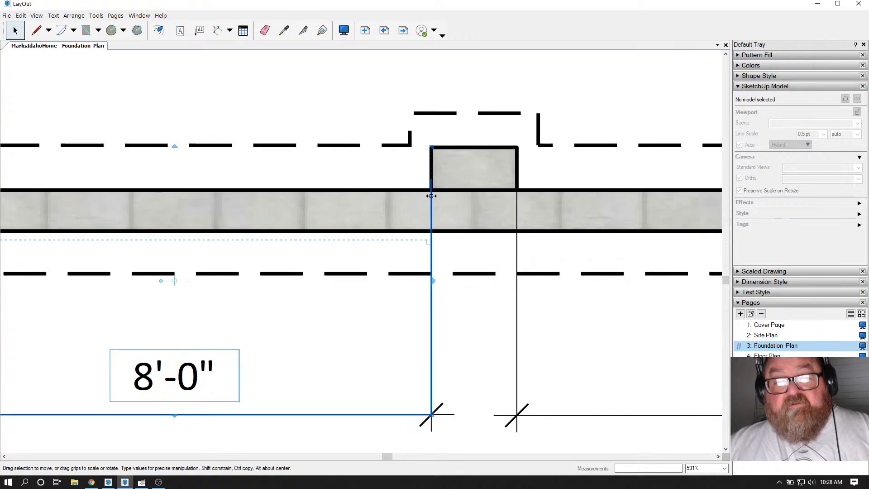
pyautogui.moveTo(431, 146); pyautogui.dragTo(433, 187)
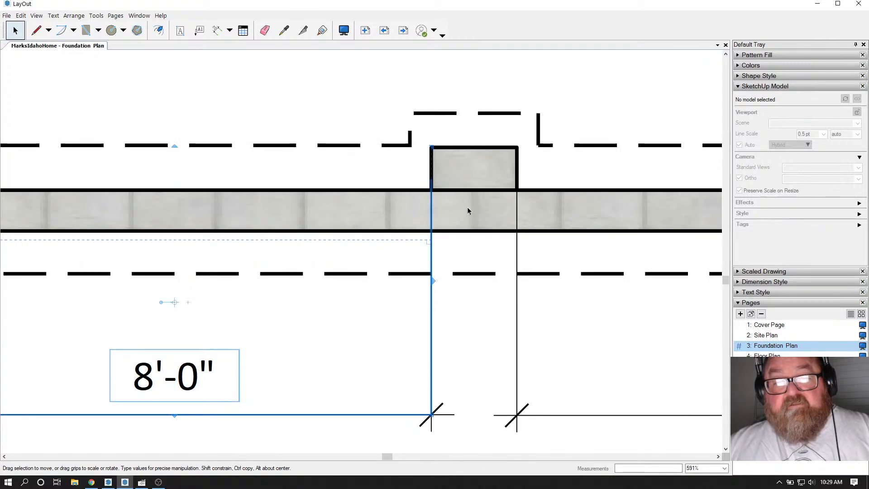
pyautogui.click(430, 192)
pyautogui.click(430, 193)
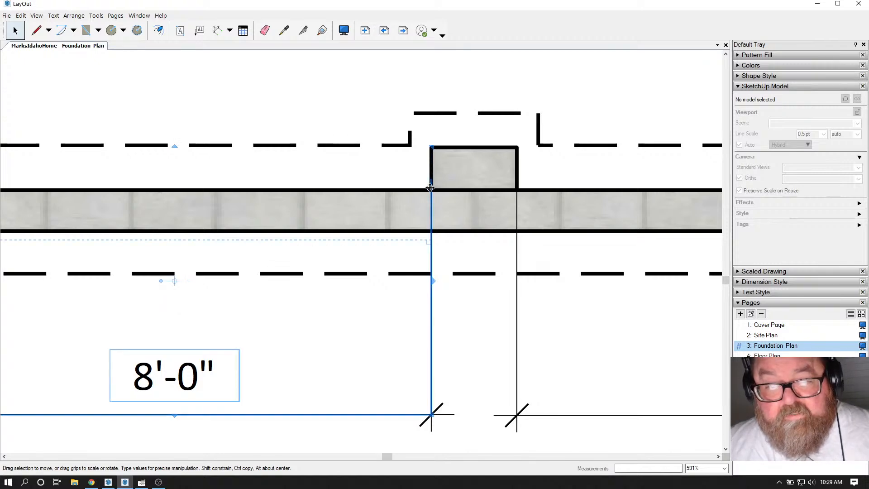
pyautogui.moveTo(432, 144); pyautogui.dragTo(431, 190)
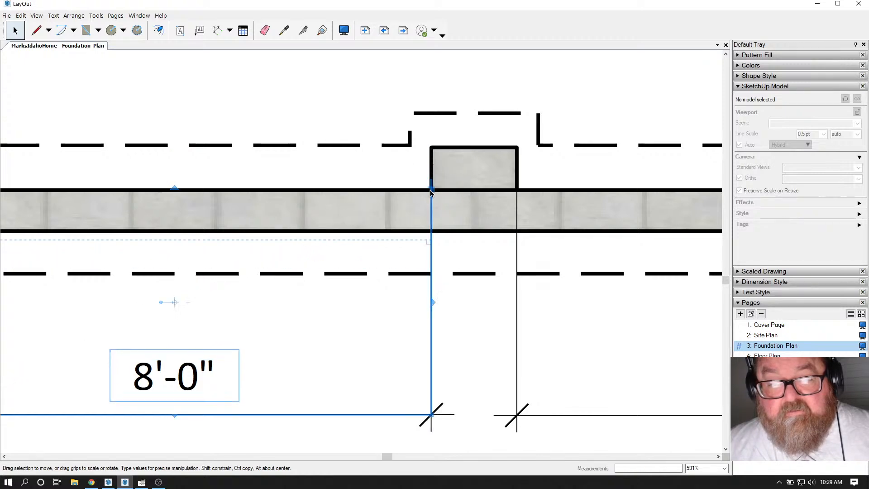
pyautogui.click(517, 286)
pyautogui.click(430, 240)
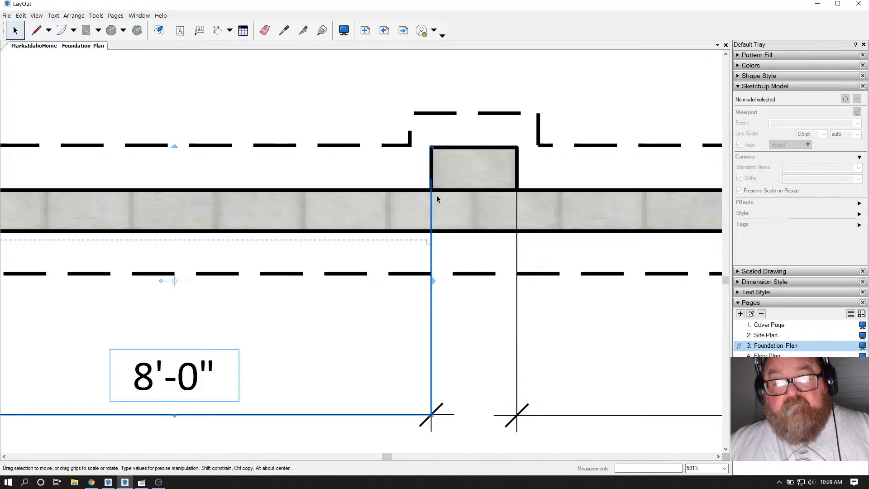
pyautogui.moveTo(431, 146); pyautogui.dragTo(431, 189)
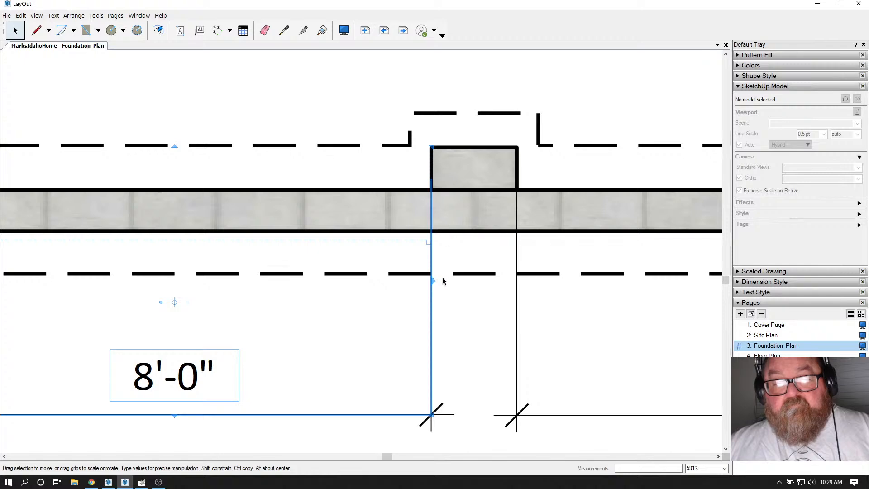
pyautogui.click(443, 247)
pyautogui.click(434, 241)
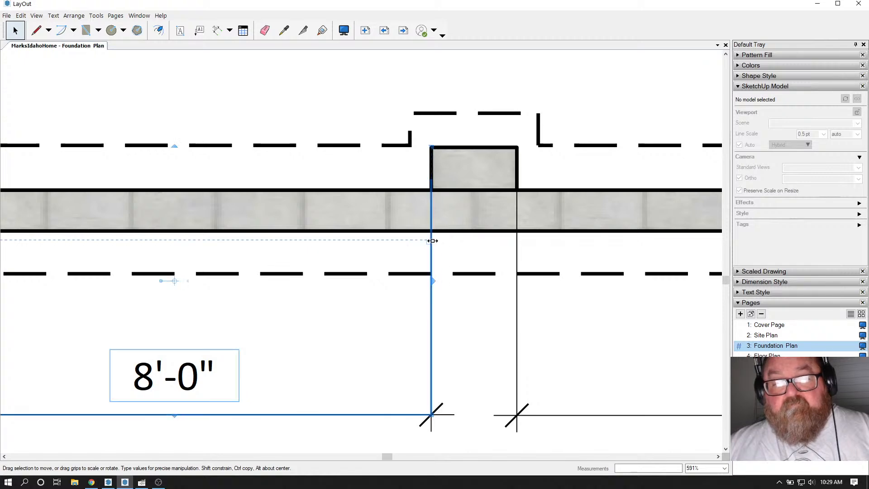
pyautogui.scroll(-3, 515, 267)
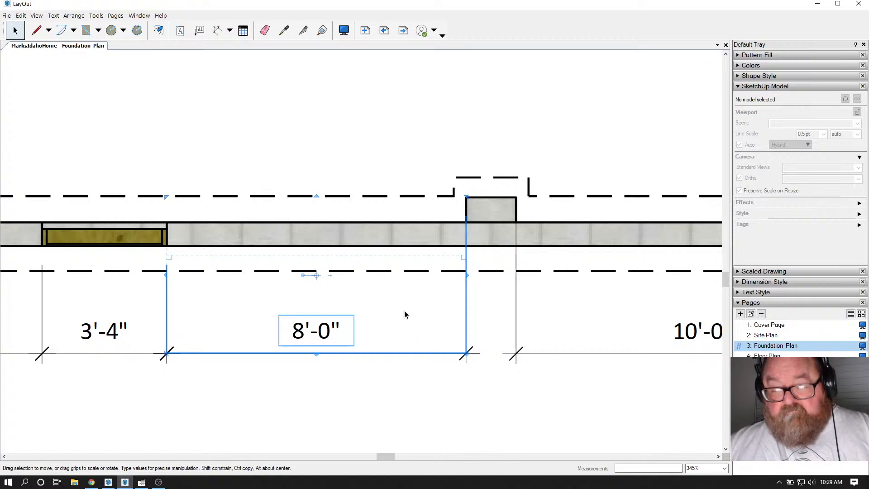
pyautogui.click(314, 221)
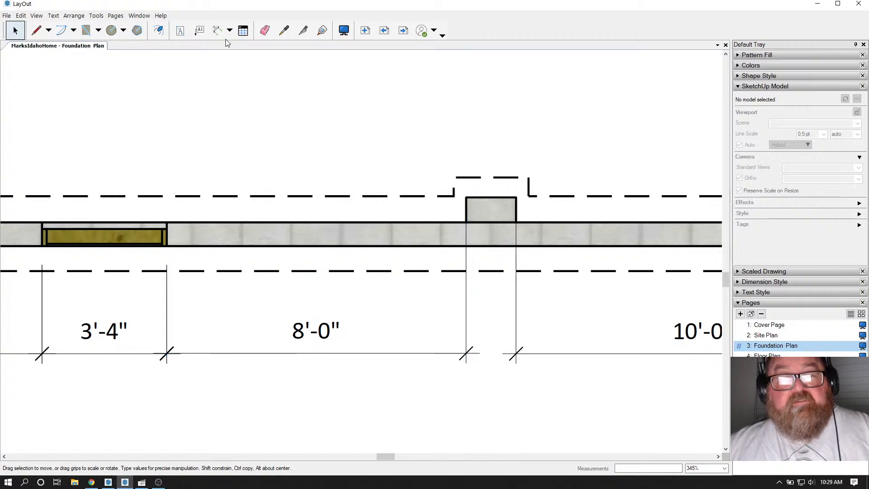
# Step: Dimension the width of the central pilaster along the bottom wall, placing it in line with the adjacent dimensions
pyautogui.click(216, 30)
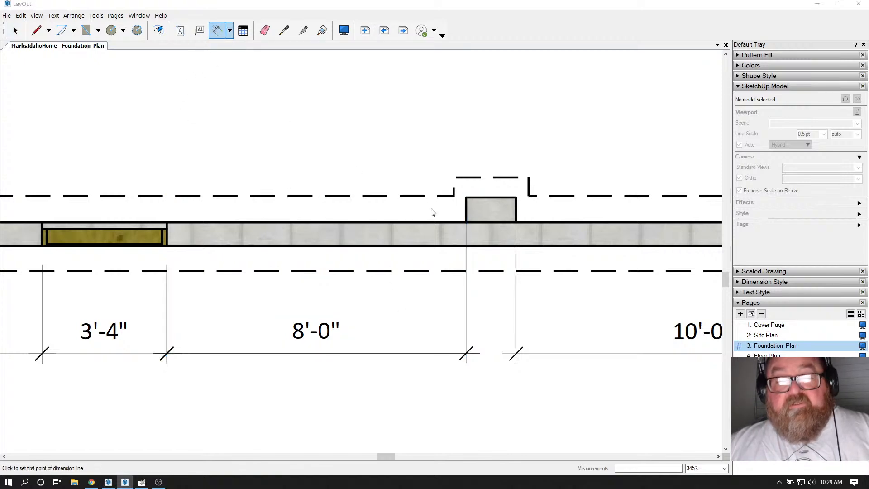
pyautogui.click(467, 221)
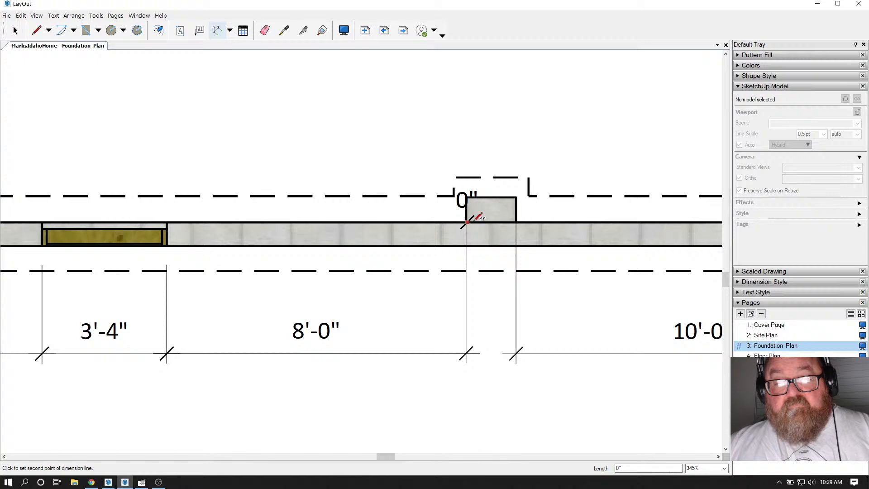
pyautogui.click(516, 222)
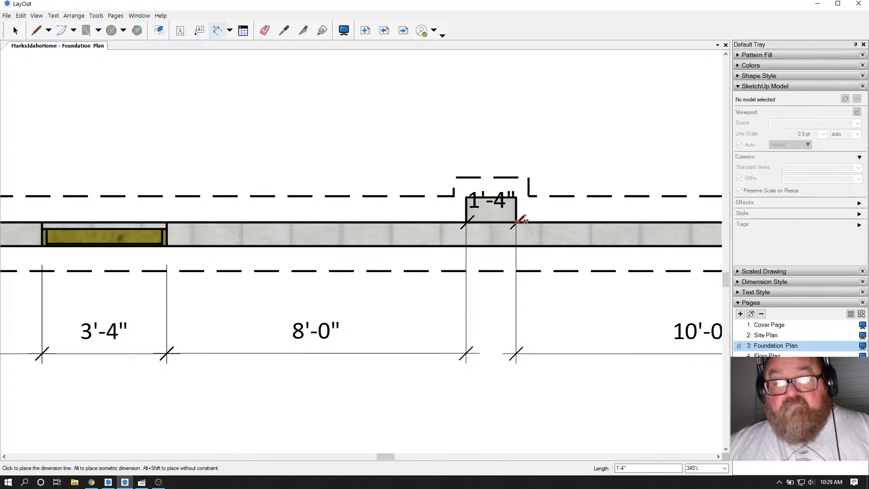
pyautogui.click(518, 353)
# Step: Add an overall dimension between the outer corners of the bottom foundation wall, placed below the existing dimension string
pyautogui.scroll(-5, 439, 294)
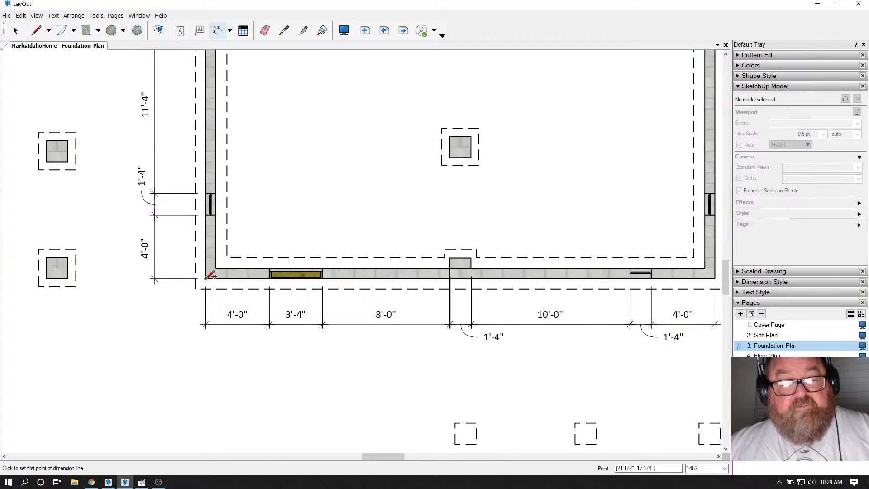
pyautogui.click(206, 277)
pyautogui.scroll(-3, 209, 276)
pyautogui.click(715, 277)
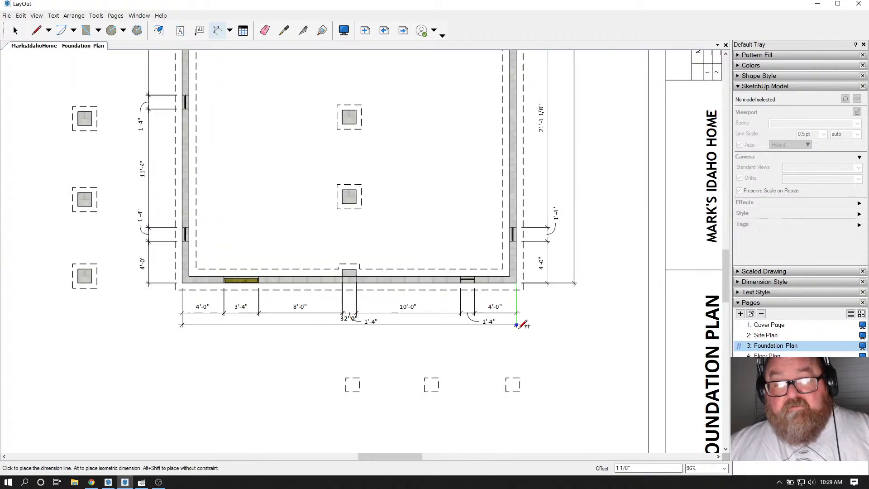
pyautogui.click(517, 340)
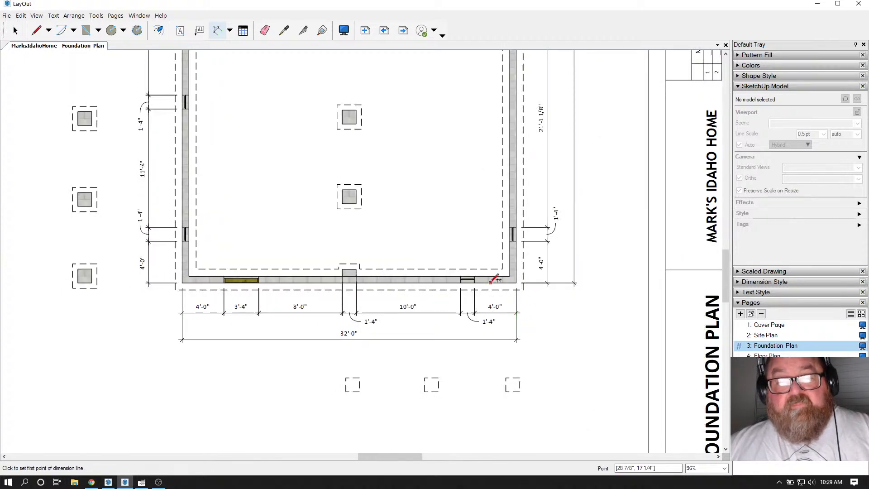
pyautogui.scroll(-3, 450, 309)
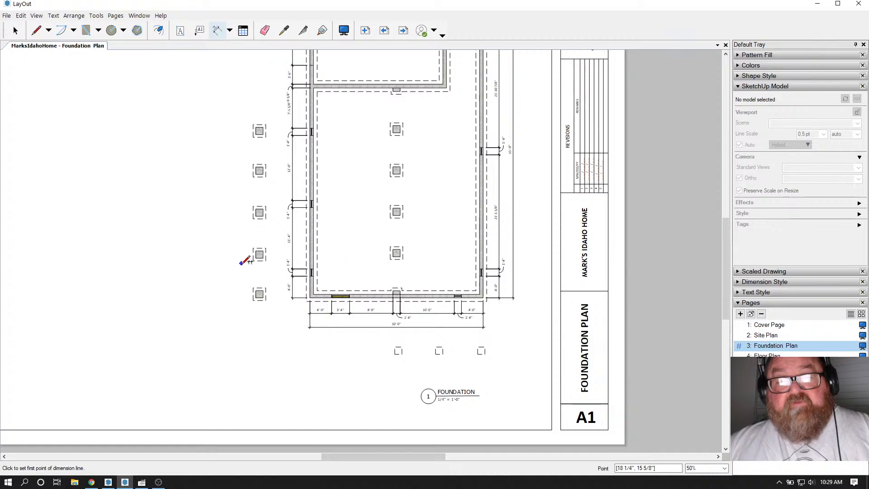
# Step: Dimension the side of the lowest pier in the detached row left of the foundation, placing the dimension left of the pier
pyautogui.scroll(2, 225, 293)
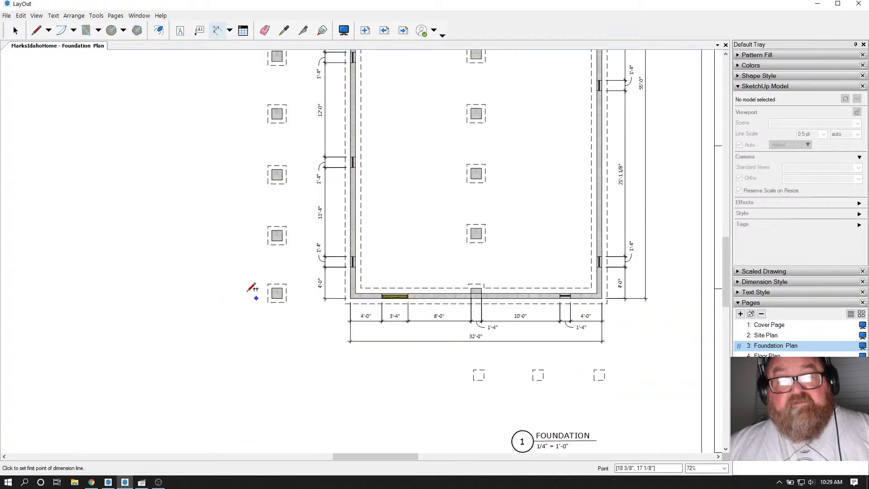
pyautogui.scroll(3, 280, 324)
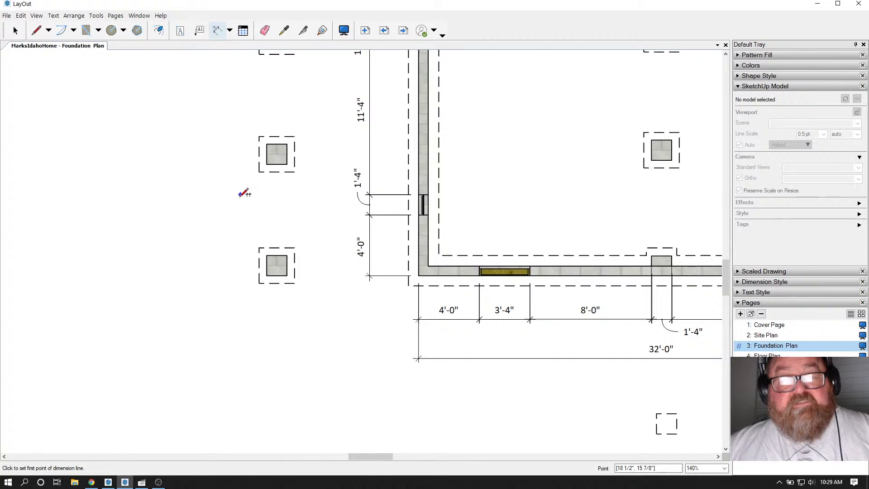
pyautogui.scroll(1, 190, 209)
pyautogui.scroll(-1, 311, 278)
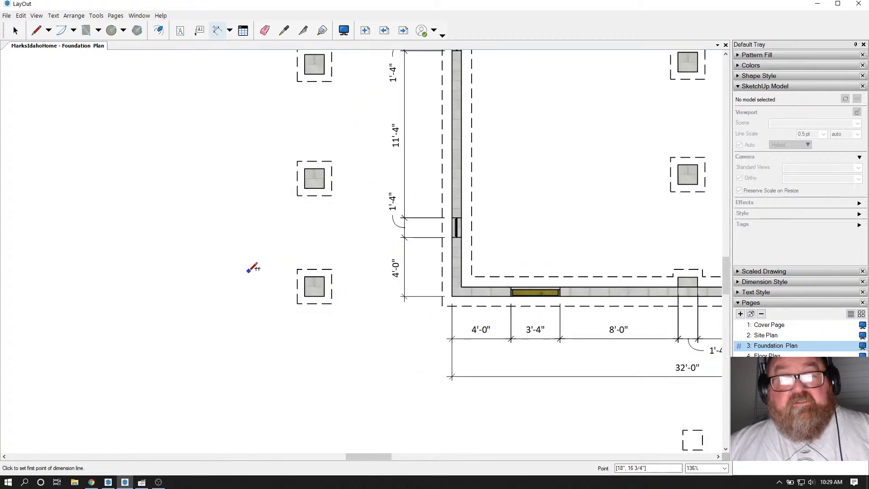
pyautogui.scroll(-2, 271, 282)
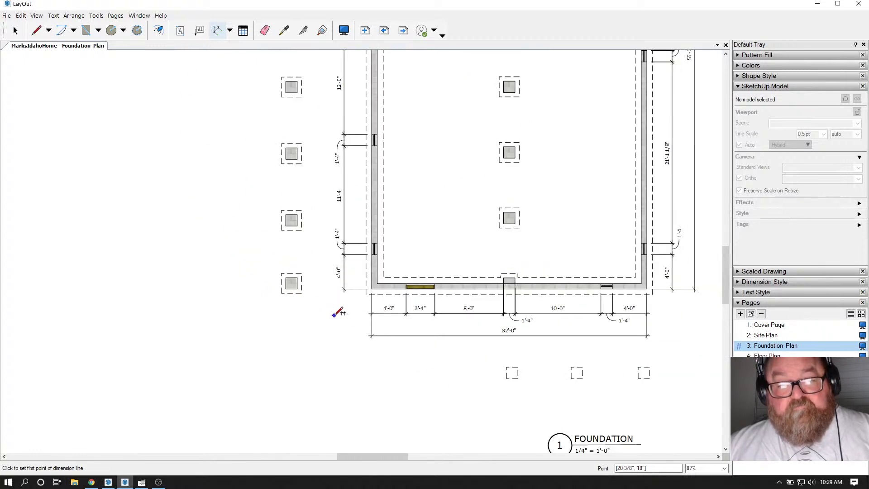
pyautogui.scroll(2, 339, 309)
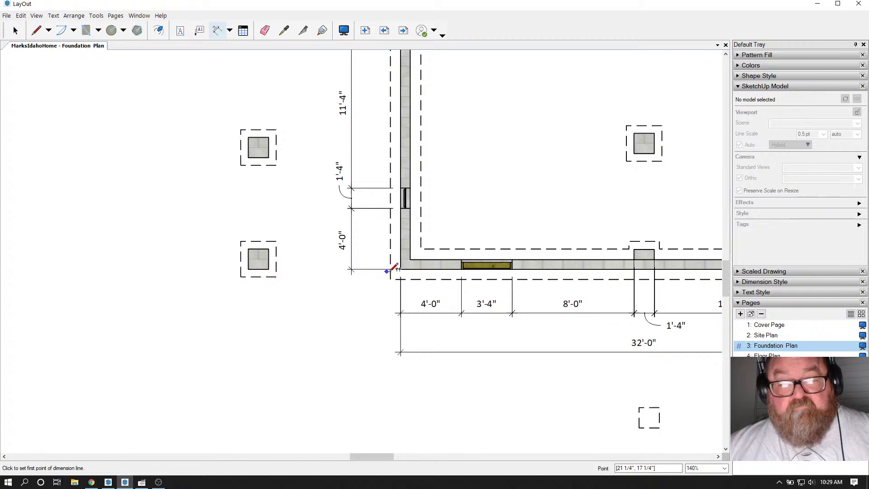
pyautogui.click(248, 269)
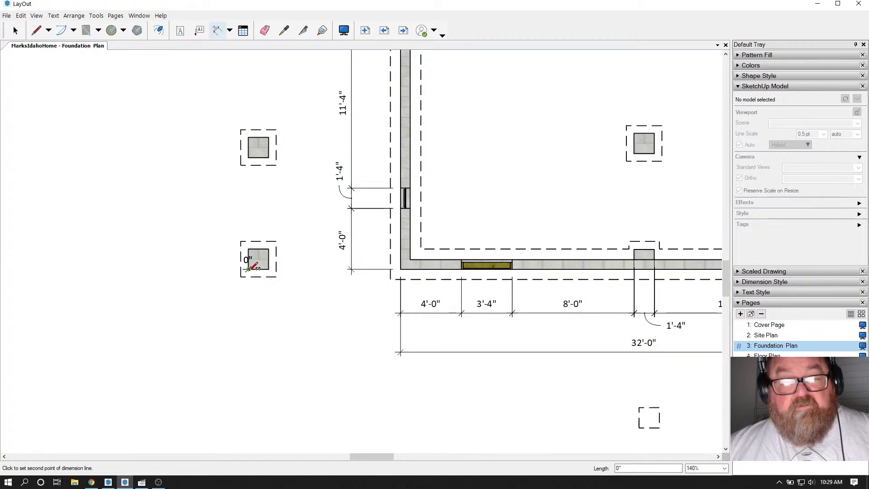
pyautogui.click(242, 250)
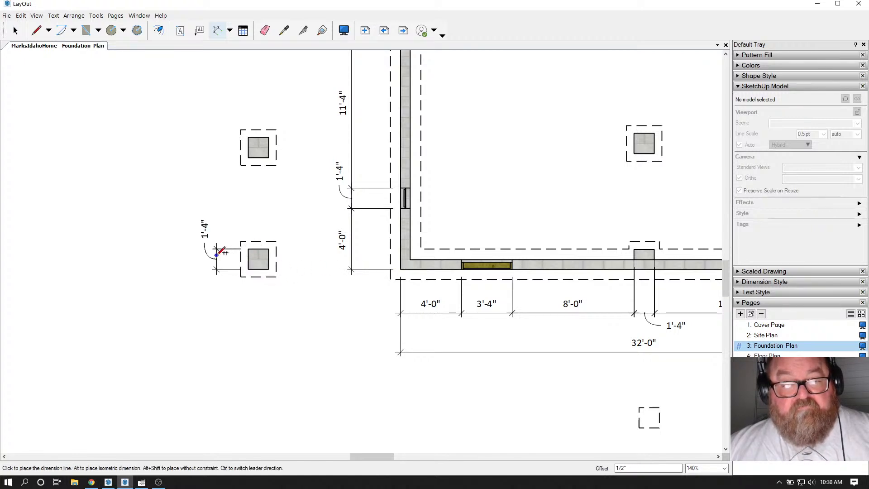
pyautogui.click(209, 254)
# Step: Dimension the gap between the lowest and second-lowest piers of the detached left row, in line with the lowest pier's dimension
pyautogui.click(248, 249)
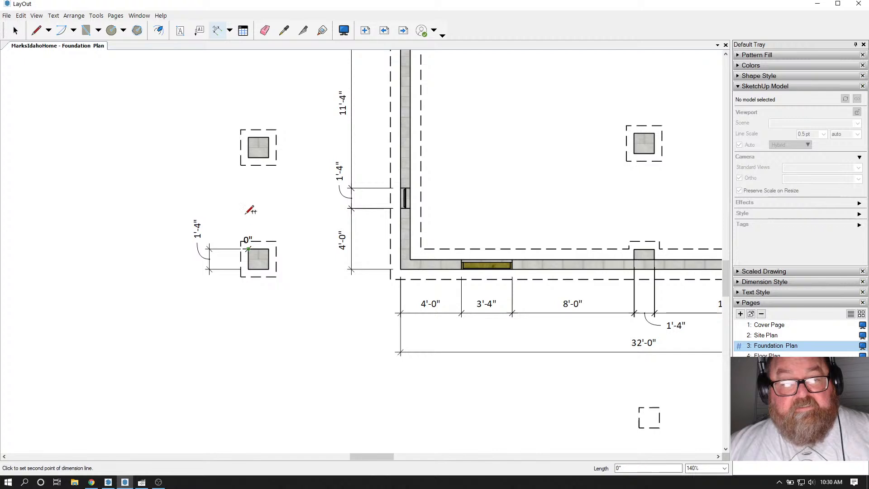
pyautogui.click(248, 157)
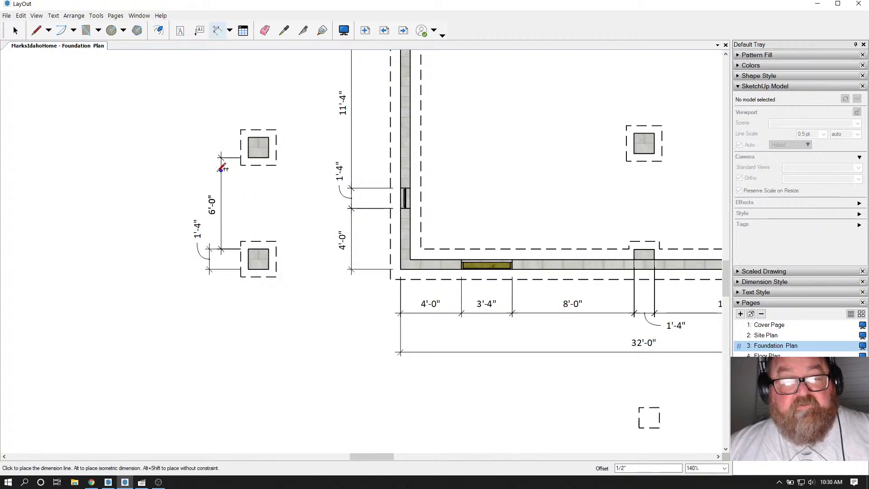
pyautogui.click(217, 186)
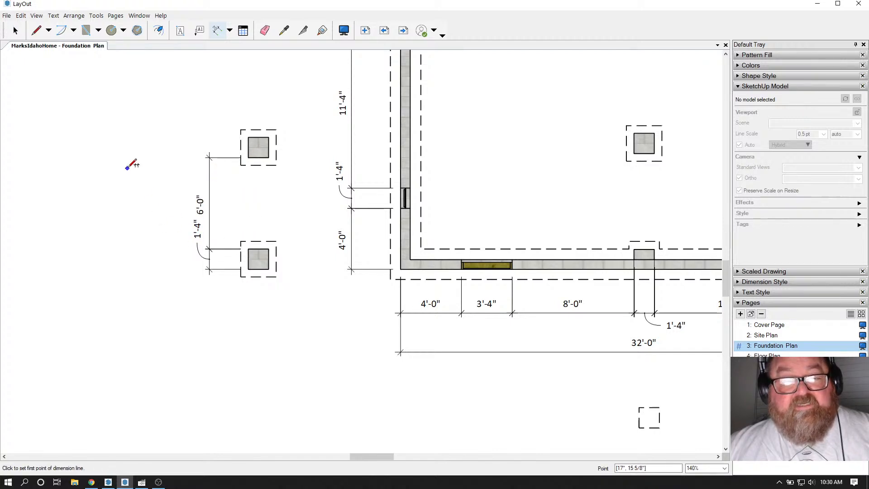
# Step: Dimension the second-lowest pier of the detached row and the gap up to the middle pier, continuing the same dimension string
pyautogui.scroll(-3, 260, 286)
pyautogui.scroll(2, 202, 178)
pyautogui.scroll(1, 290, 231)
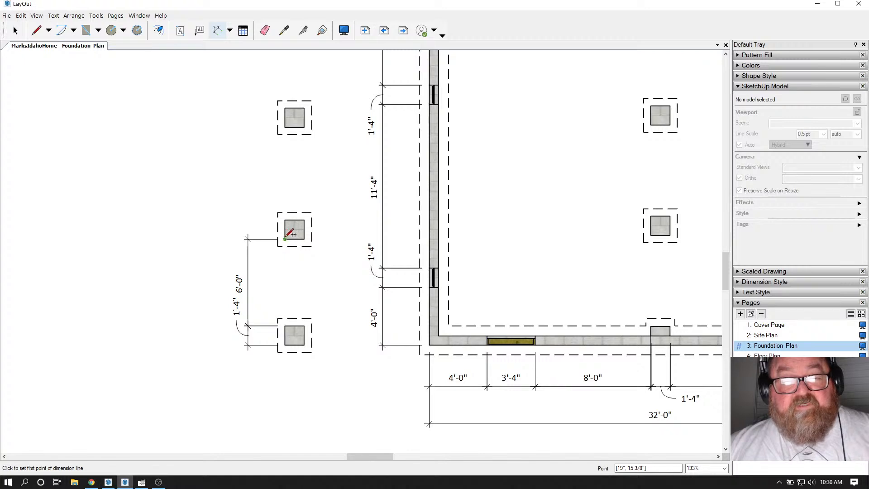
pyautogui.click(286, 239)
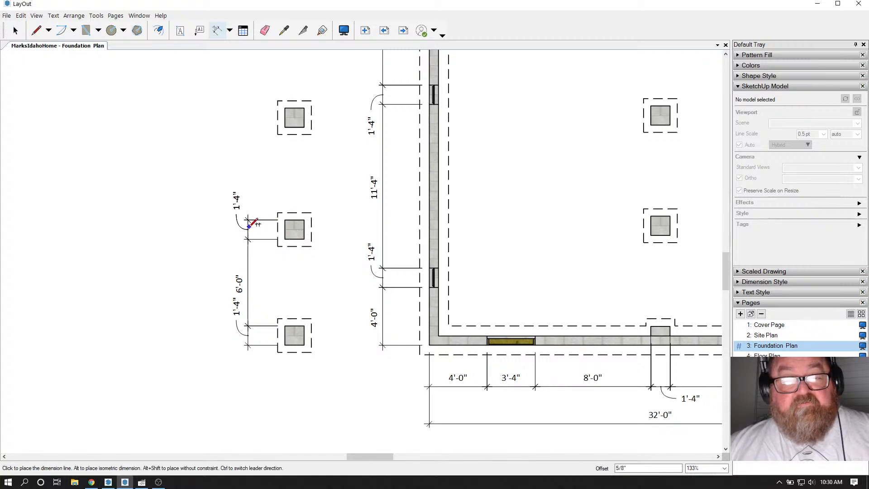
pyautogui.click(248, 225)
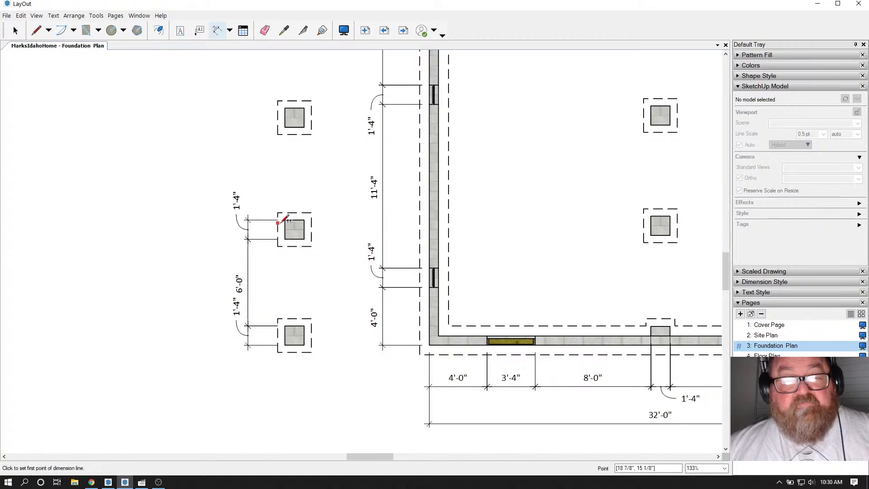
pyautogui.click(285, 127)
pyautogui.click(247, 168)
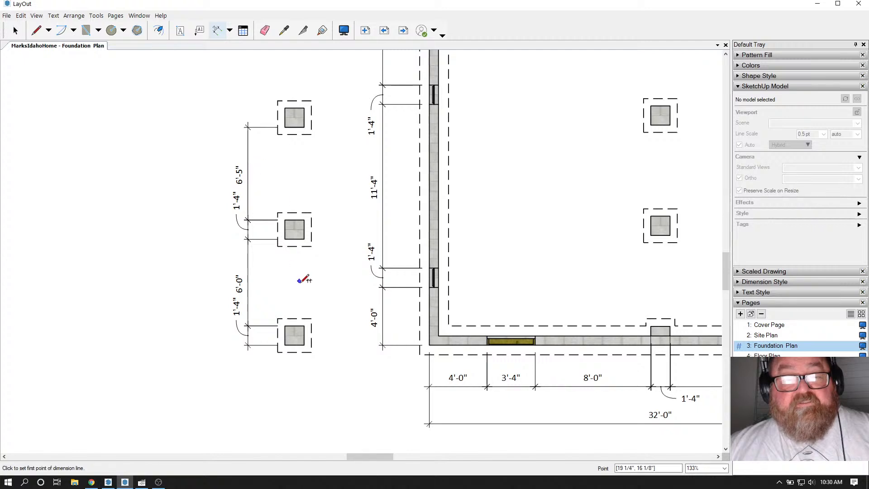
# Step: Dimension the middle pier of the detached row and the gap up to the fourth pier, in line with the existing string
pyautogui.scroll(-2, 299, 280)
pyautogui.scroll(3, 247, 110)
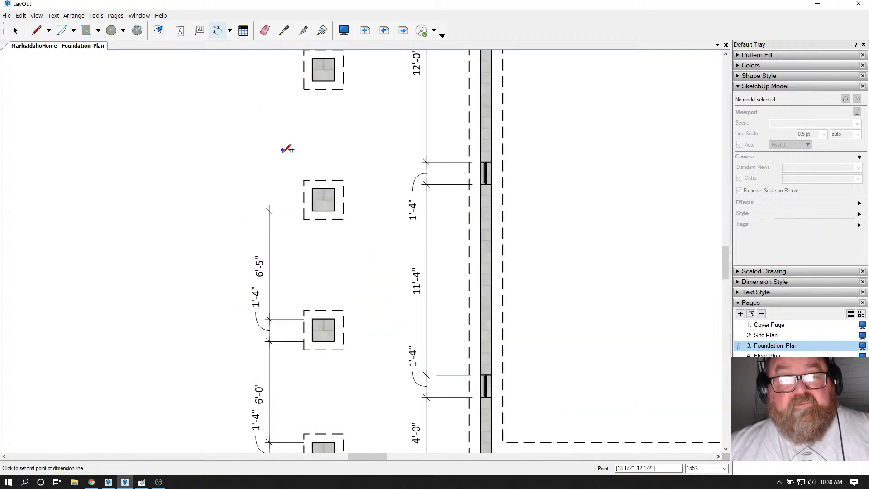
pyautogui.click(313, 210)
pyautogui.click(313, 187)
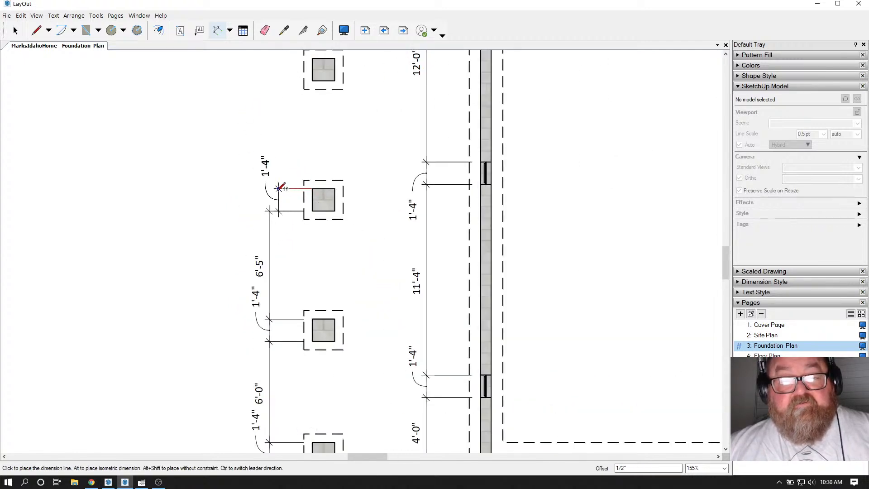
pyautogui.click(272, 189)
pyautogui.click(313, 188)
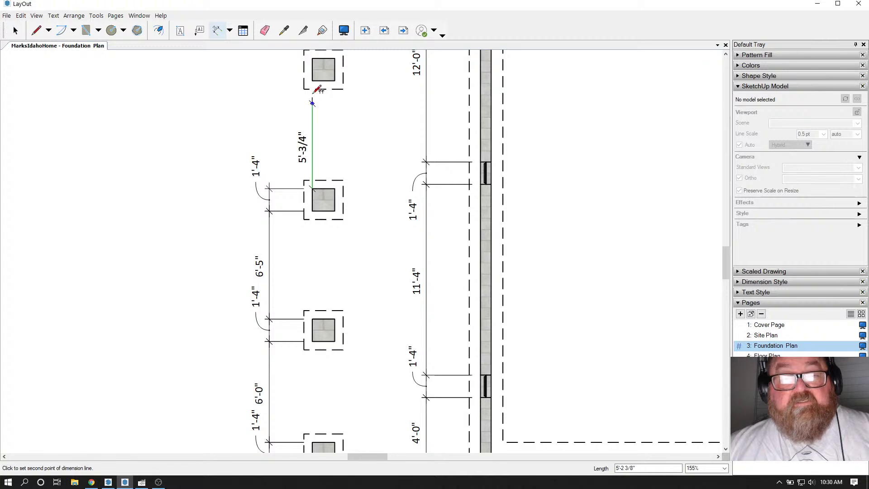
pyautogui.click(313, 83)
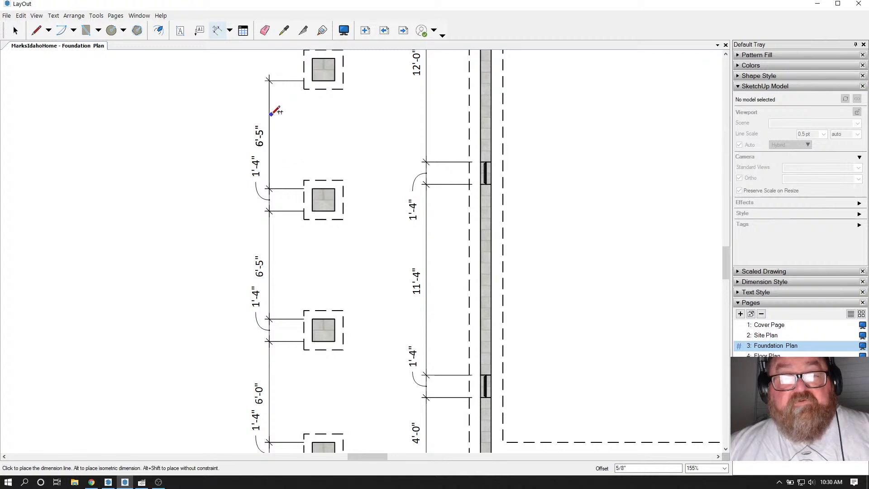
pyautogui.click(272, 111)
# Step: Dimension the fourth pier from below in the detached row and the gap up to the topmost pier, continuing the string
pyautogui.scroll(-2, 331, 264)
pyautogui.scroll(2, 307, 86)
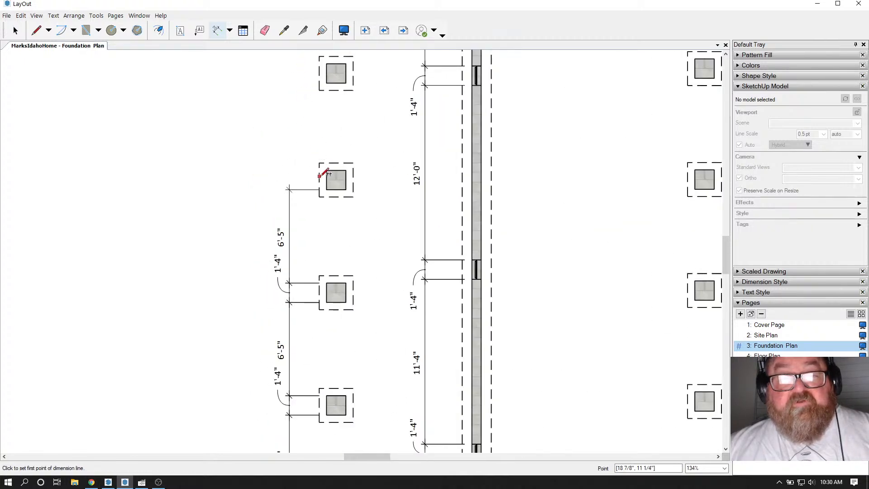
pyautogui.click(327, 170)
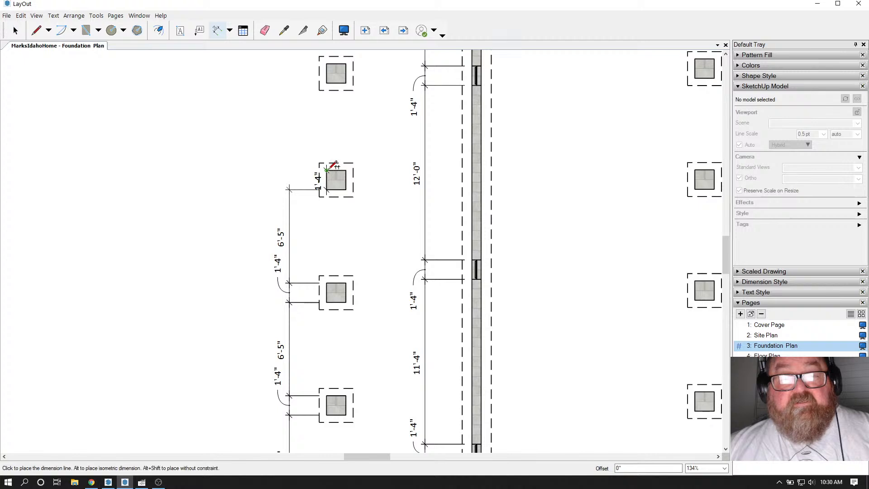
pyautogui.click(292, 170)
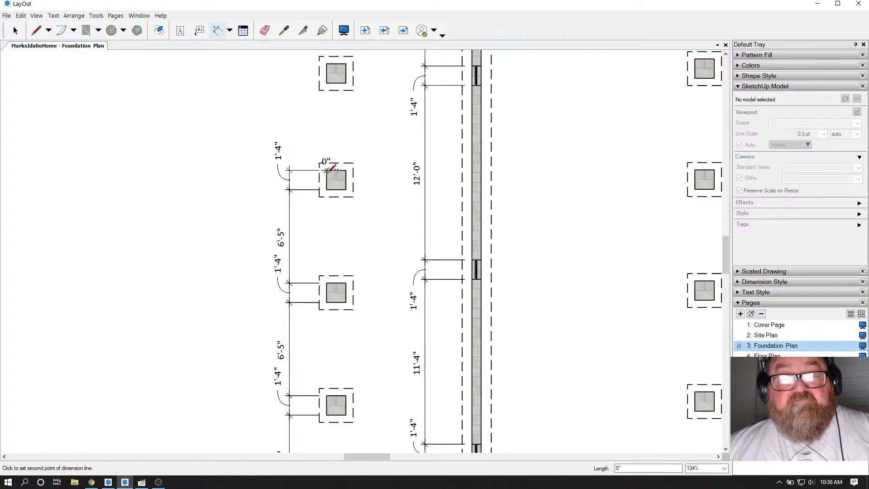
pyautogui.click(327, 83)
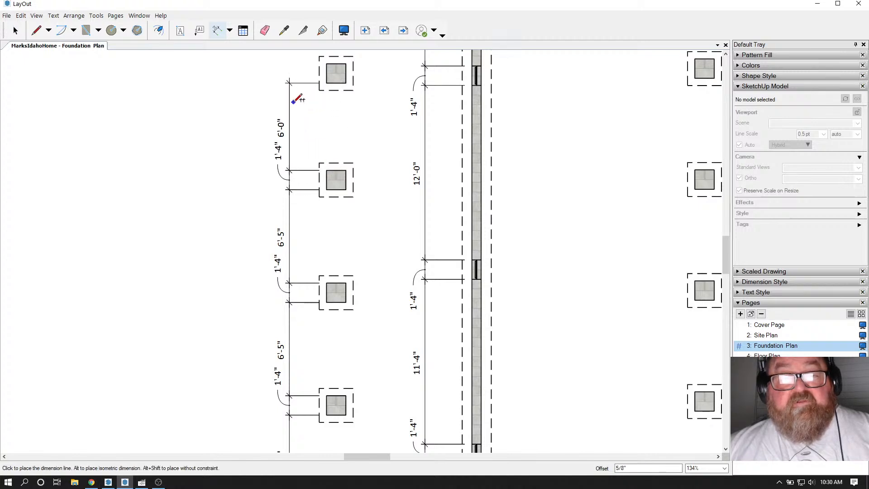
pyautogui.click(295, 99)
# Step: Dimension the side of the topmost pier in the detached row, in line with the existing dimension string
pyautogui.scroll(-2, 296, 100)
pyautogui.scroll(4, 326, 129)
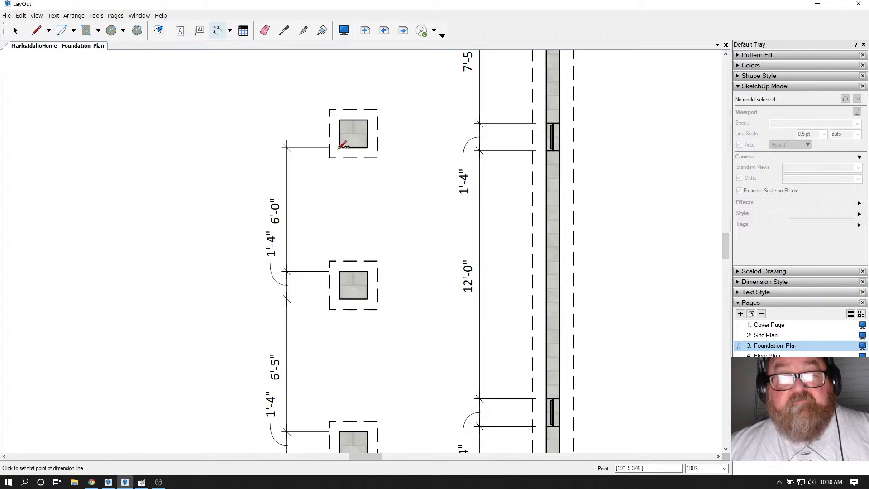
pyautogui.click(340, 119)
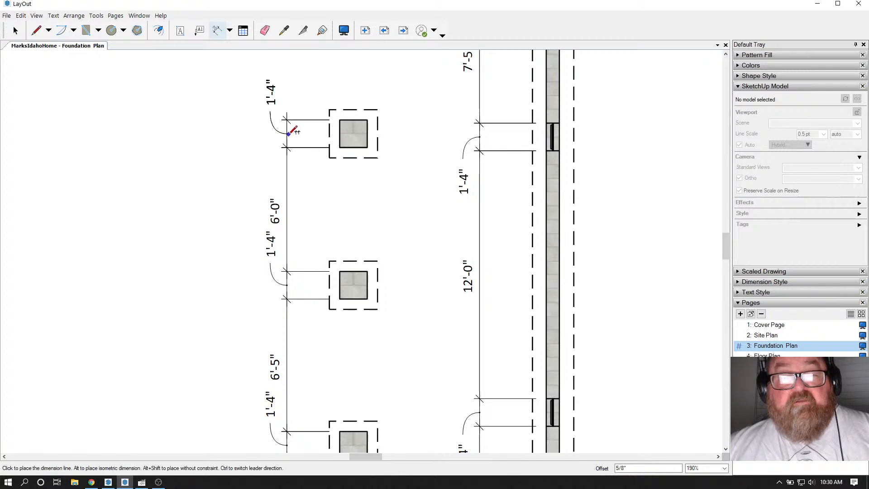
pyautogui.click(286, 126)
# Step: Add an overall dimension from the topmost pier's upper corner to the lowest pier's lower corner, placed left of the pier dimension string
pyautogui.scroll(-5, 323, 119)
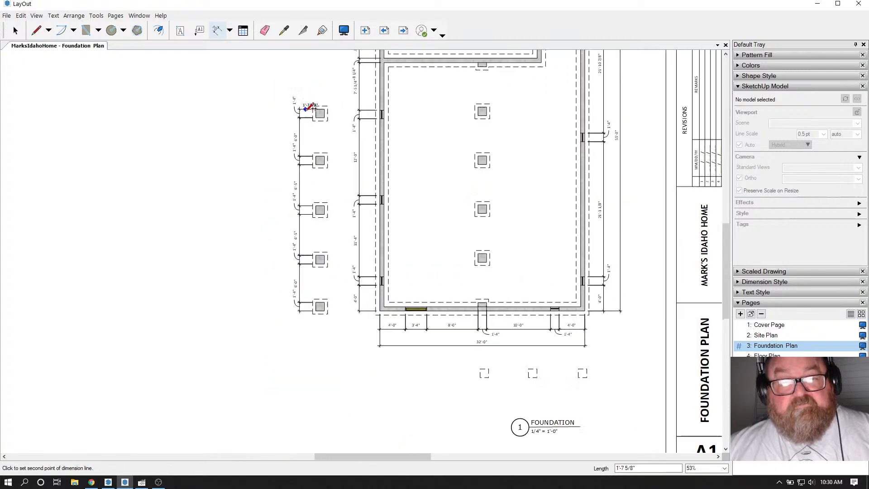
pyautogui.scroll(2, 311, 257)
pyautogui.scroll(3, 311, 257)
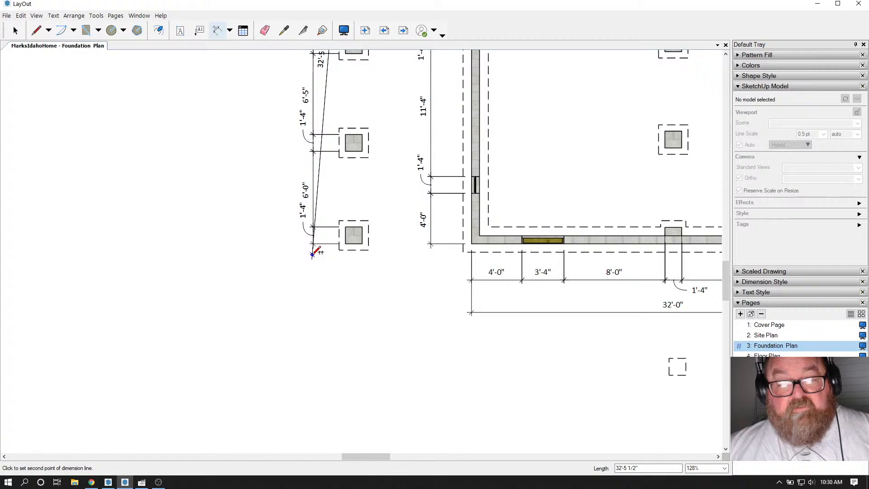
pyautogui.click(343, 243)
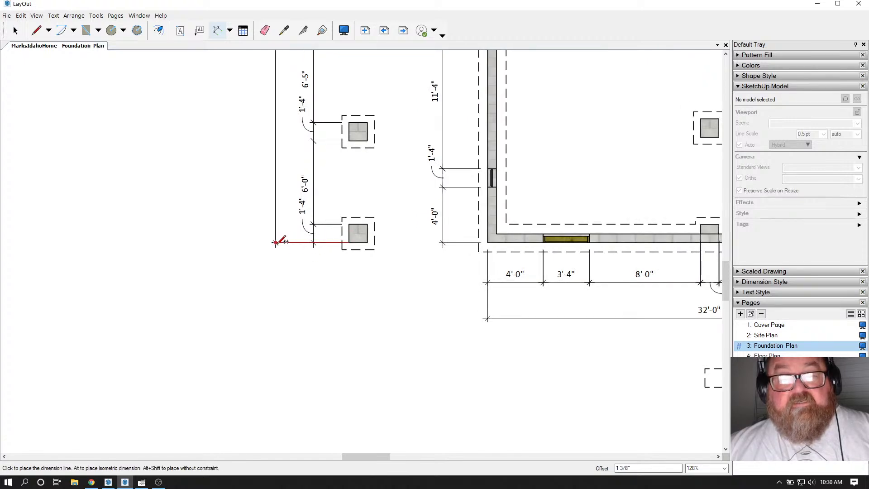
pyautogui.click(276, 242)
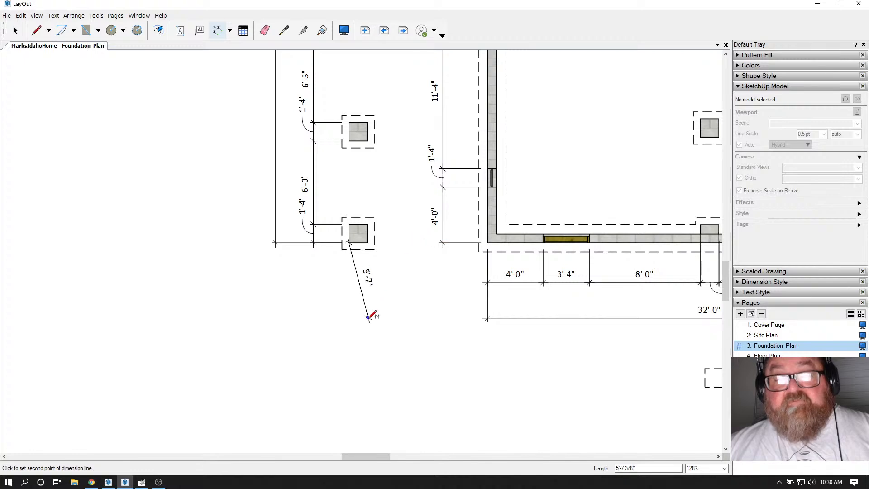
# Step: Add an overall dimension from the lowest detached pier's lower corner to the foundation's upper-left outer corner, placed left of the pier row's overall dimension
pyautogui.scroll(-3, 366, 323)
pyautogui.scroll(-4, 367, 324)
pyautogui.scroll(4, 355, 131)
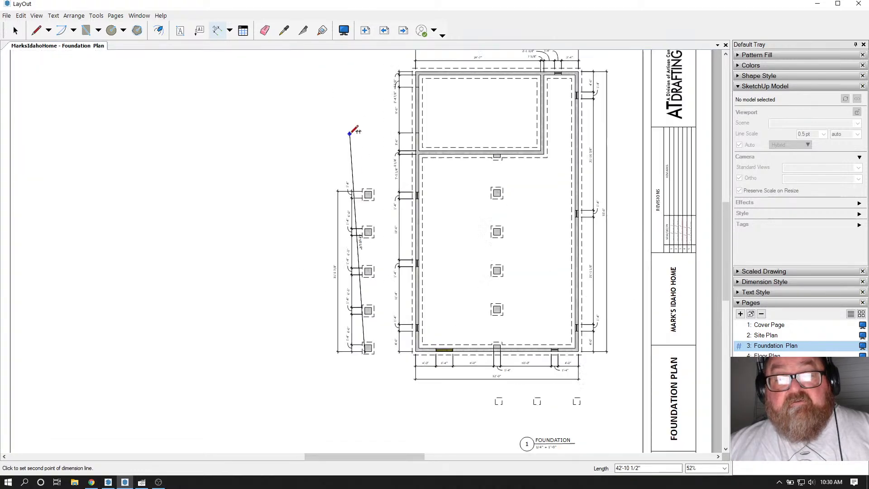
pyautogui.scroll(1, 380, 188)
pyautogui.scroll(-2, 376, 192)
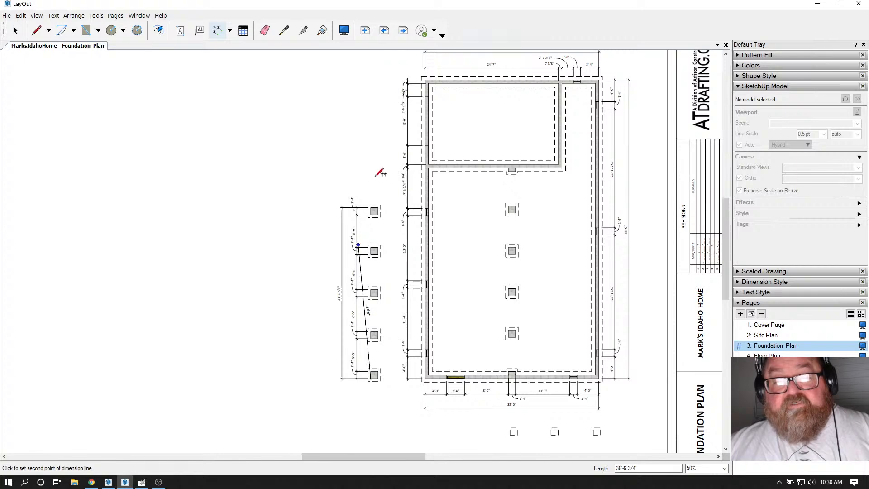
pyautogui.scroll(8, 410, 64)
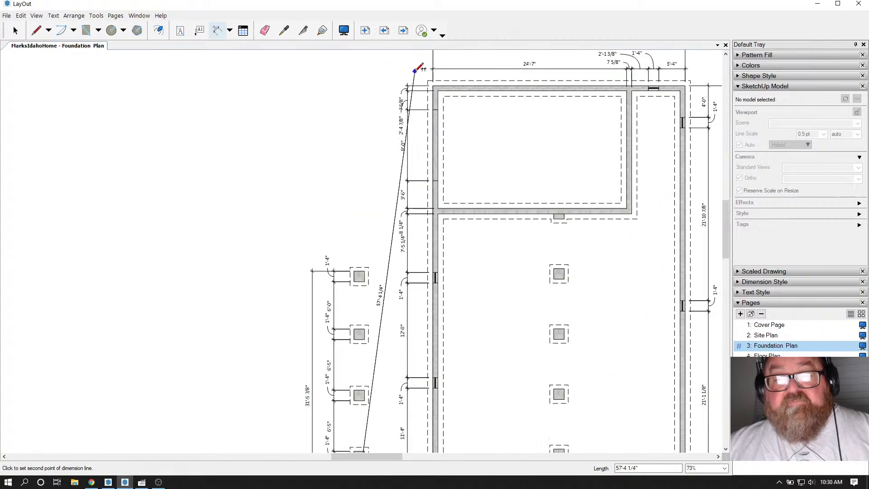
pyautogui.click(440, 88)
pyautogui.scroll(-4, 439, 88)
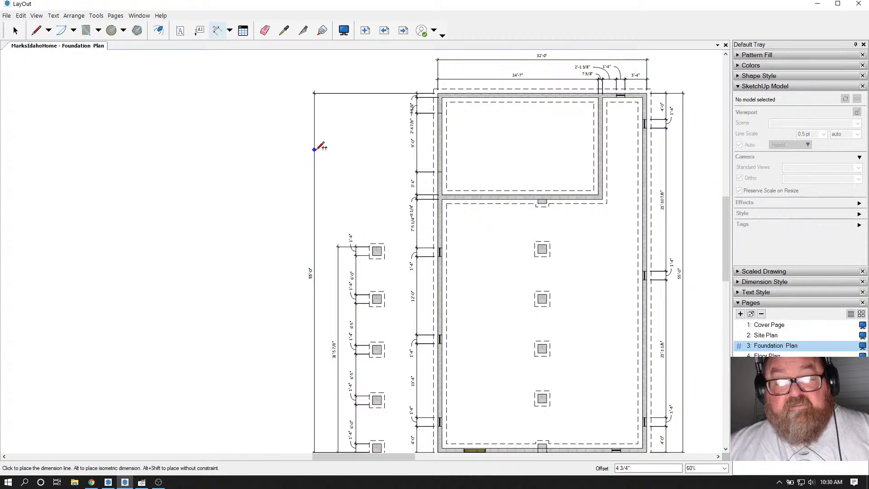
pyautogui.click(319, 148)
pyautogui.scroll(-2, 356, 153)
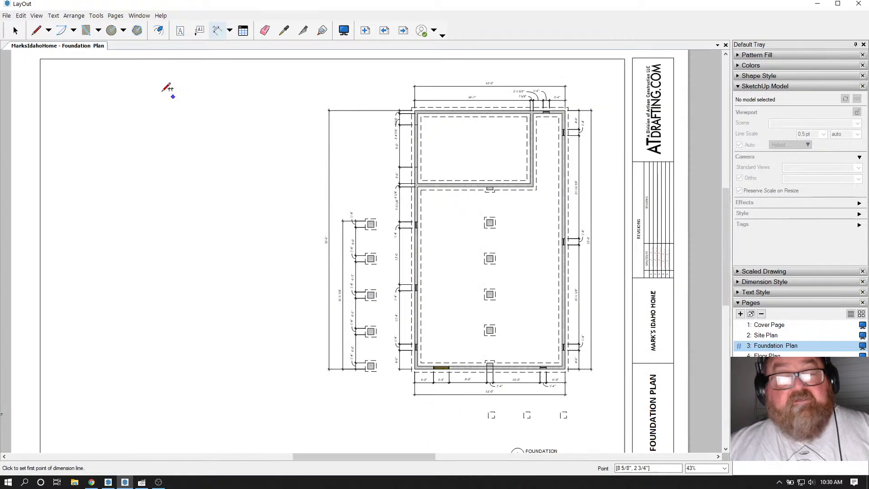
pyautogui.click(21, 32)
pyautogui.scroll(2, 360, 173)
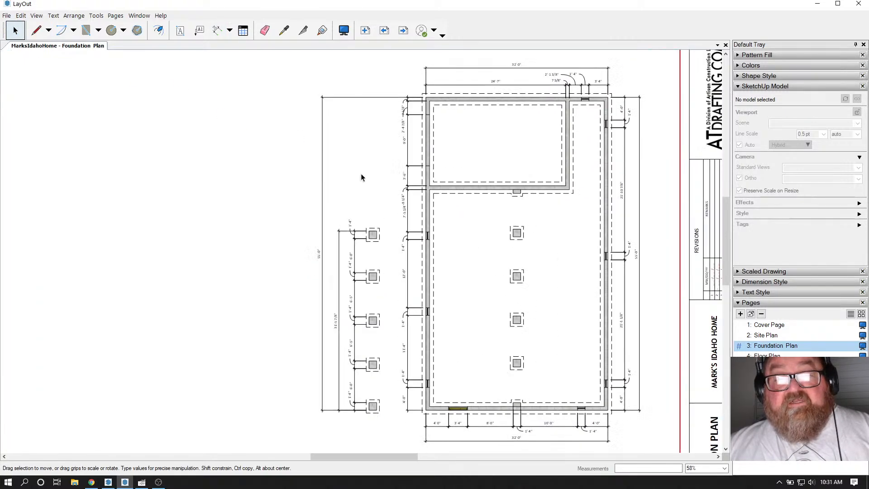
pyautogui.scroll(-3, 392, 175)
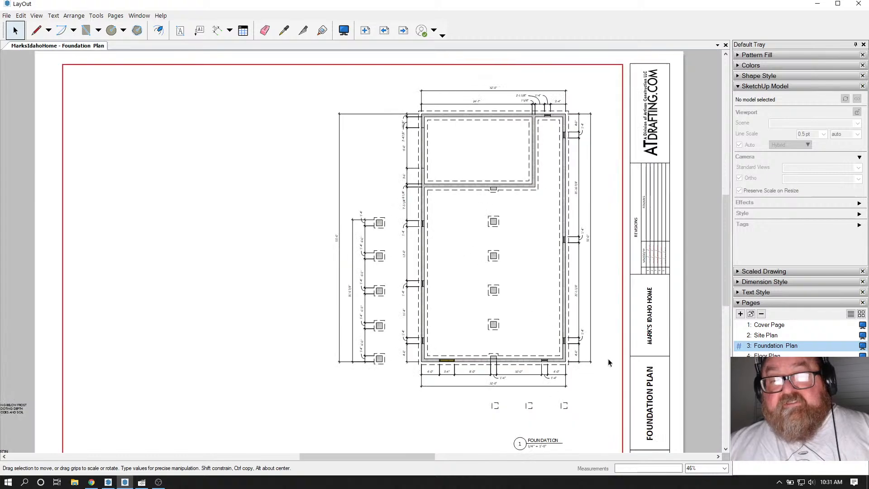
# Step: Compare the overall dimension along the foundation's right side with the outermost overall dimension left of the detached pier row
pyautogui.scroll(3, 588, 339)
pyautogui.scroll(-2, 588, 210)
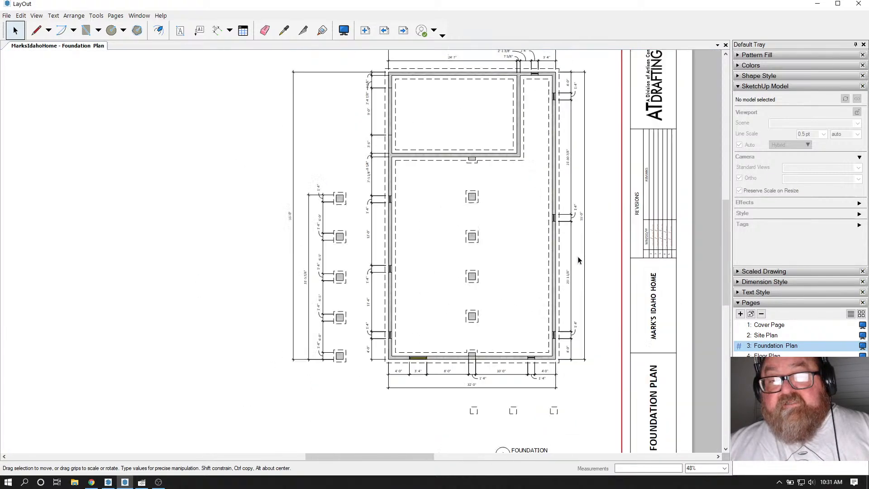
pyautogui.scroll(-1, 576, 193)
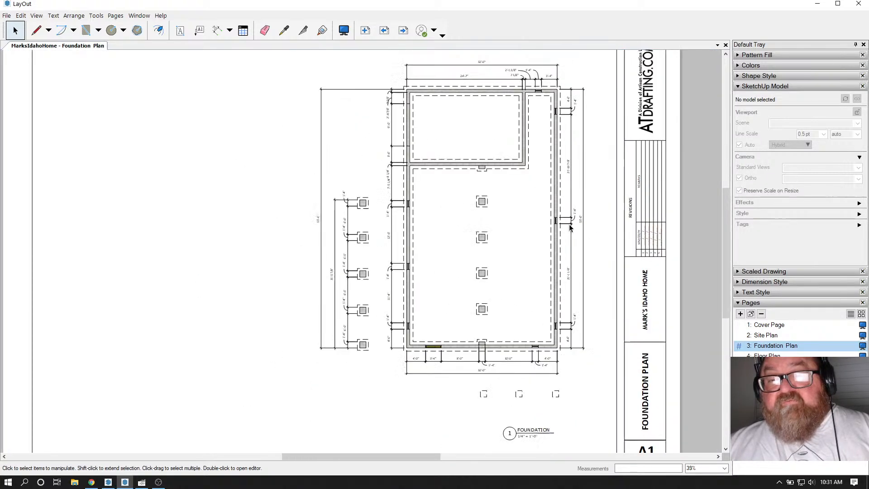
pyautogui.scroll(1, 570, 181)
pyautogui.scroll(3, 565, 172)
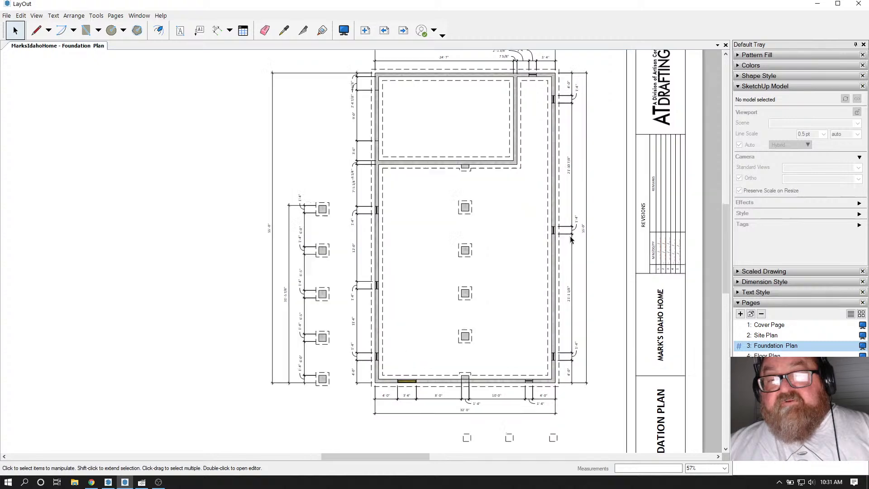
pyautogui.scroll(-2, 554, 258)
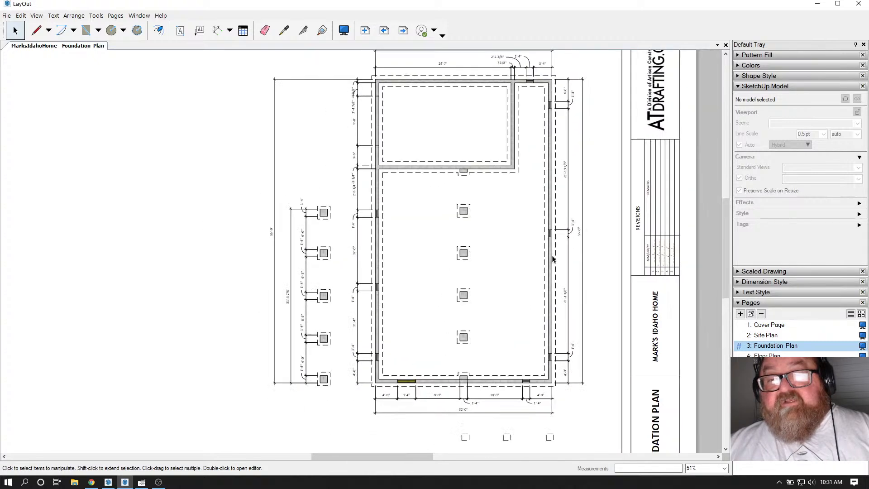
pyautogui.click(583, 231)
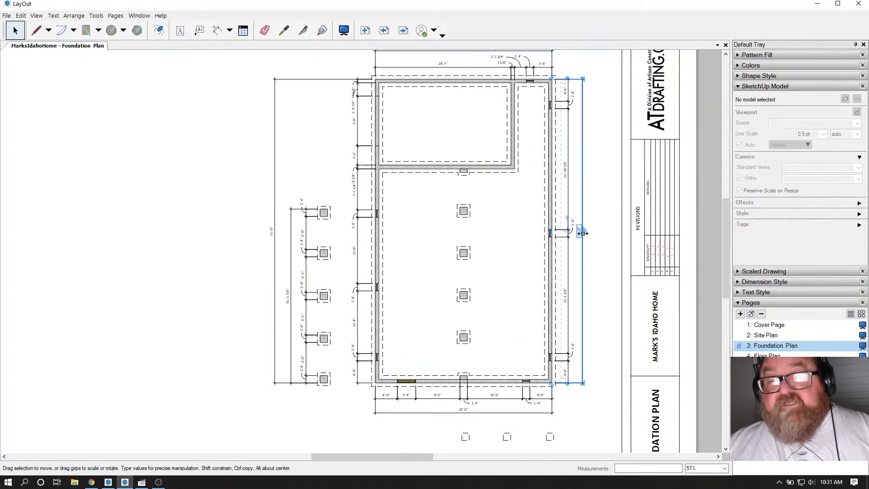
pyautogui.click(273, 187)
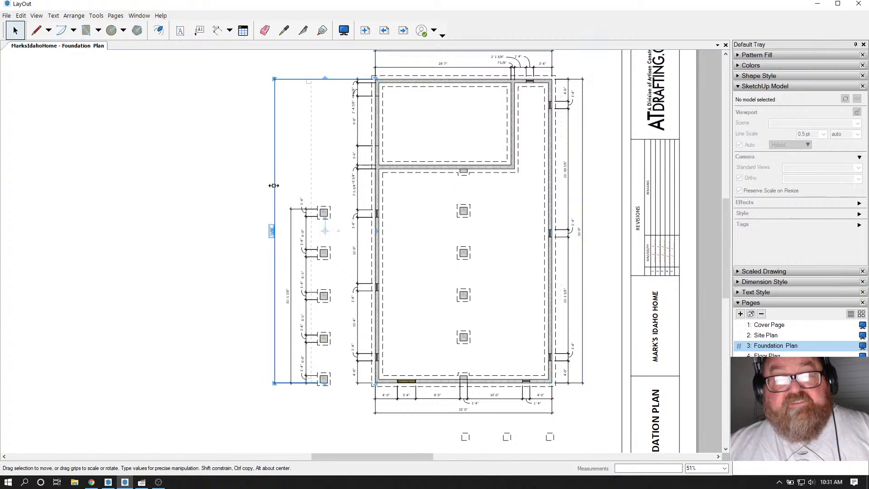
pyautogui.click(234, 163)
pyautogui.scroll(2, 584, 226)
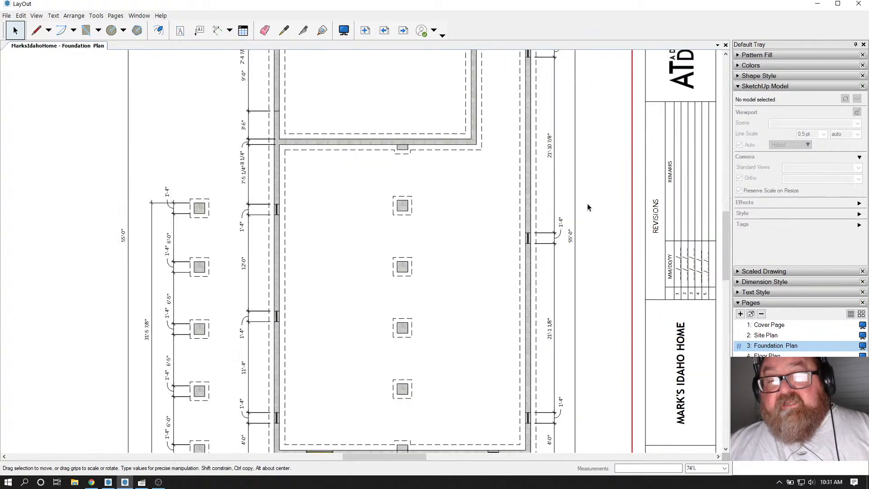
pyautogui.scroll(5, 575, 228)
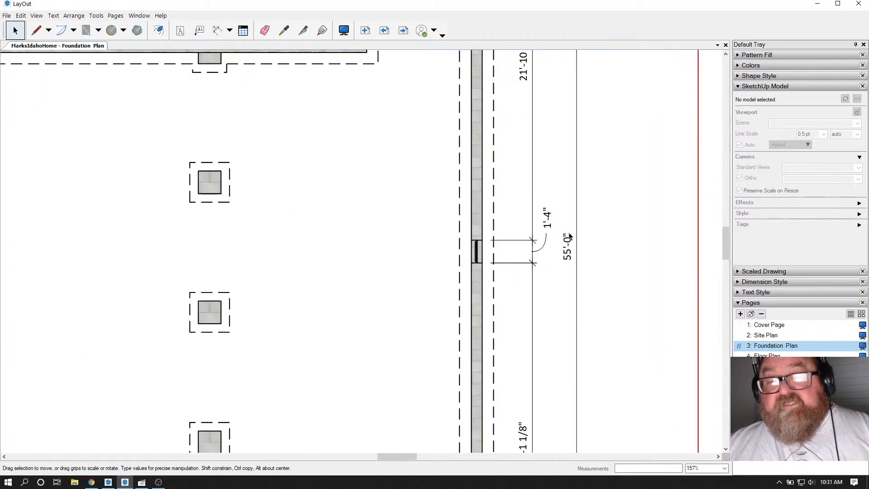
pyautogui.click(575, 244)
pyautogui.scroll(-5, 606, 238)
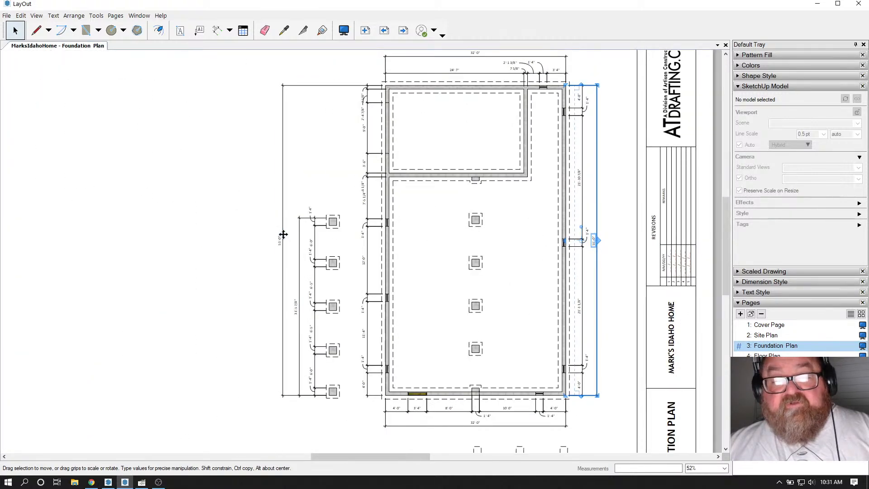
pyautogui.click(283, 234)
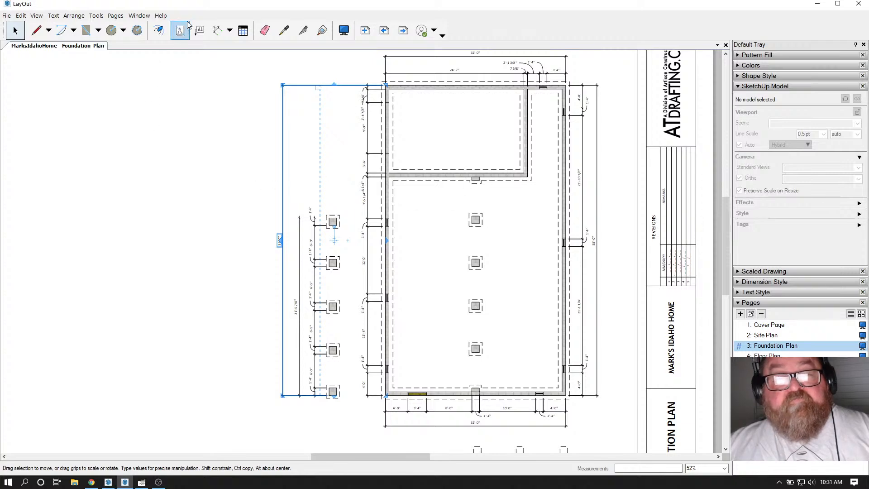
# Step: Dimension from the topmost detached pier's upper-left corner to the foundation's upper-left outer corner, vertically in line with the pier dimension string
pyautogui.click(217, 30)
pyautogui.scroll(1, 248, 110)
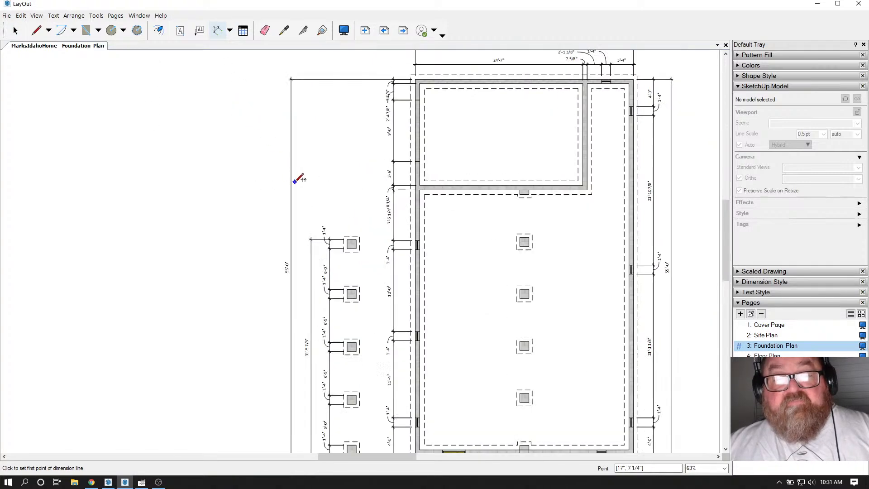
pyautogui.scroll(-2, 369, 168)
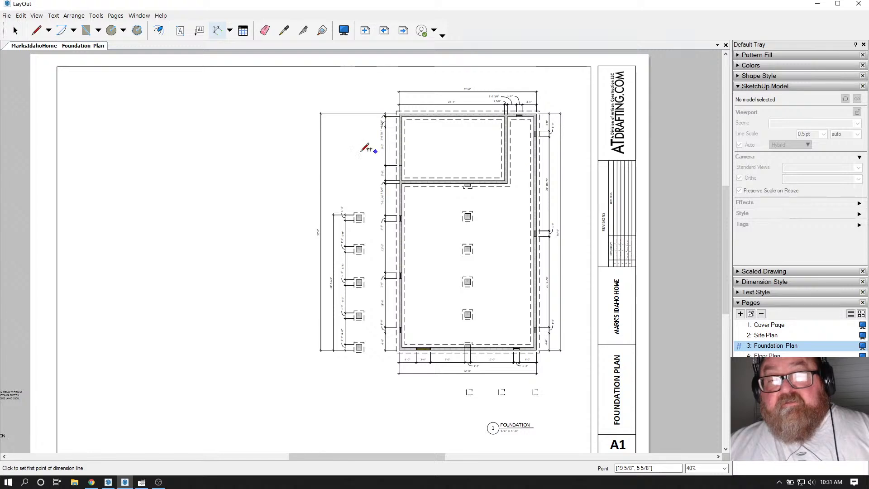
pyautogui.scroll(3, 276, 117)
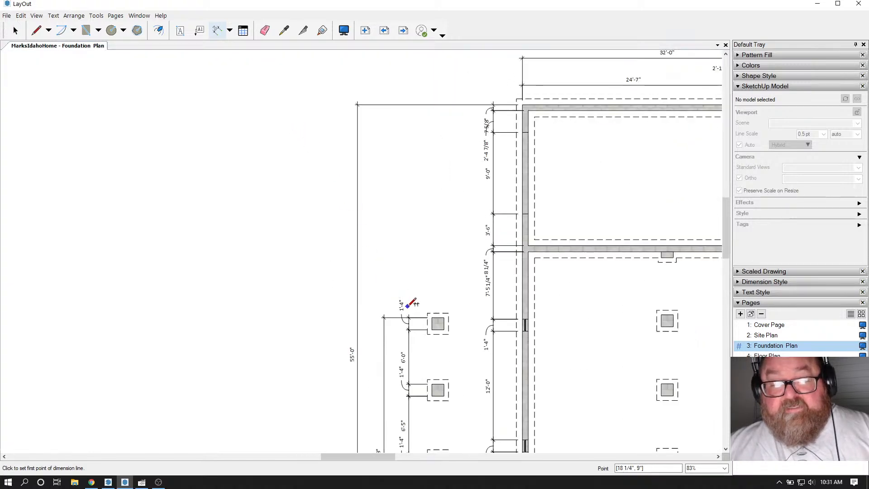
pyautogui.scroll(1, 436, 305)
pyautogui.scroll(-1, 431, 321)
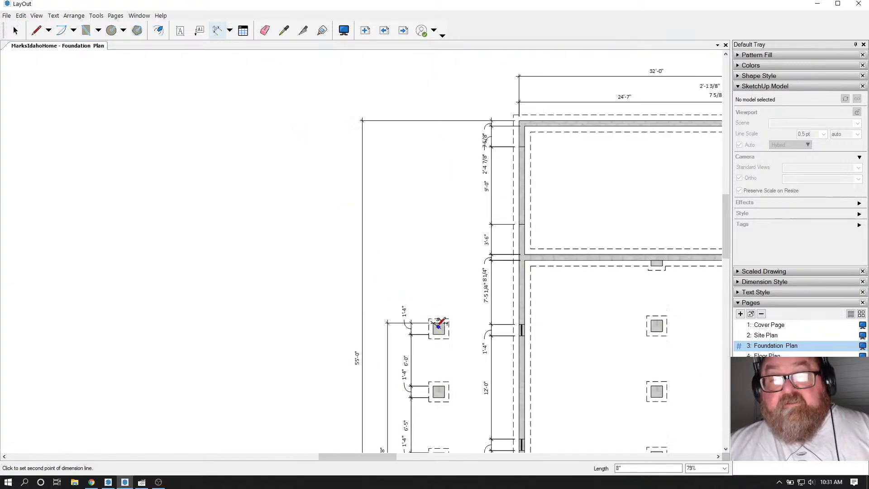
pyautogui.click(431, 321)
pyautogui.click(519, 119)
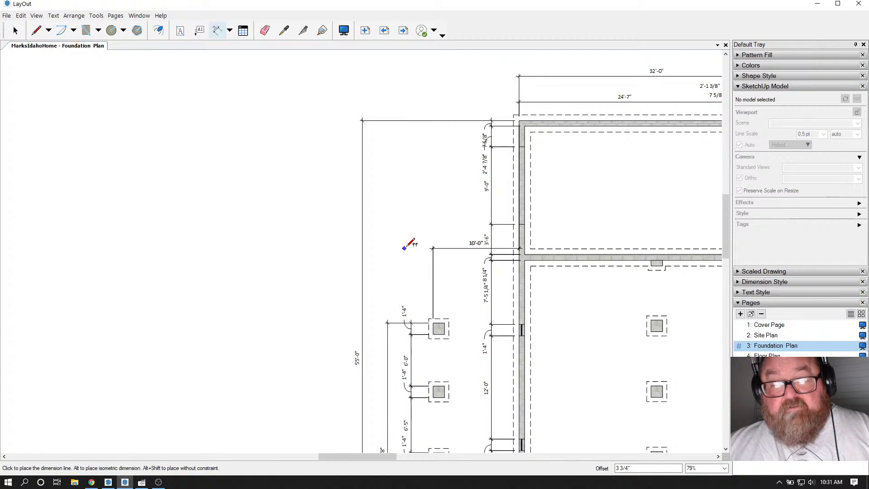
pyautogui.scroll(5, 413, 310)
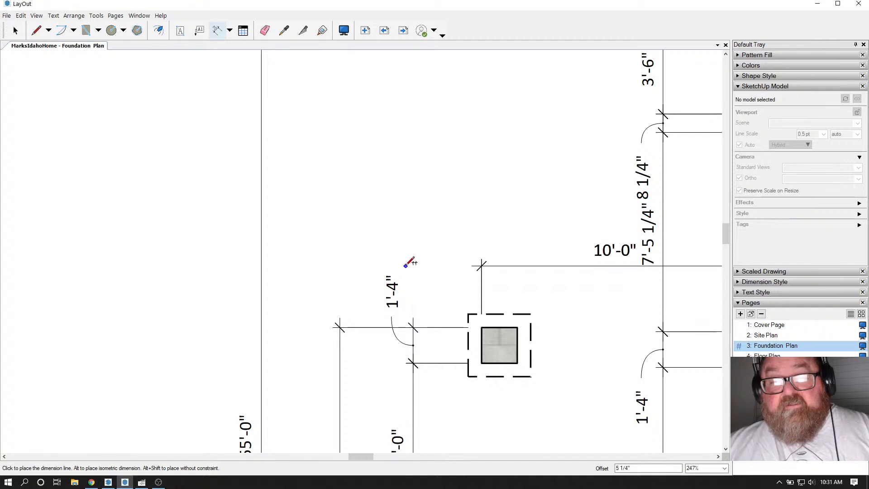
pyautogui.scroll(-6, 461, 247)
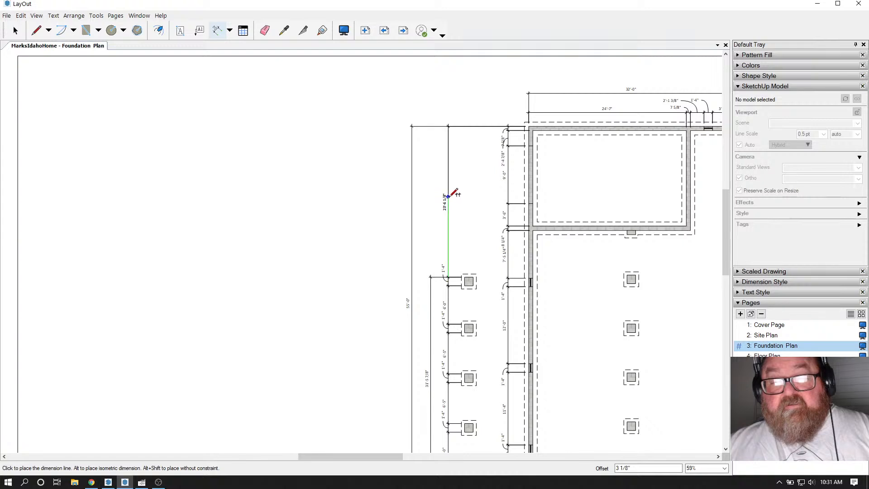
pyautogui.click(448, 196)
# Step: Inspect both ends and the text of the new vertical dimension between the topmost detached pier and the foundation's upper edge
pyautogui.scroll(4, 455, 274)
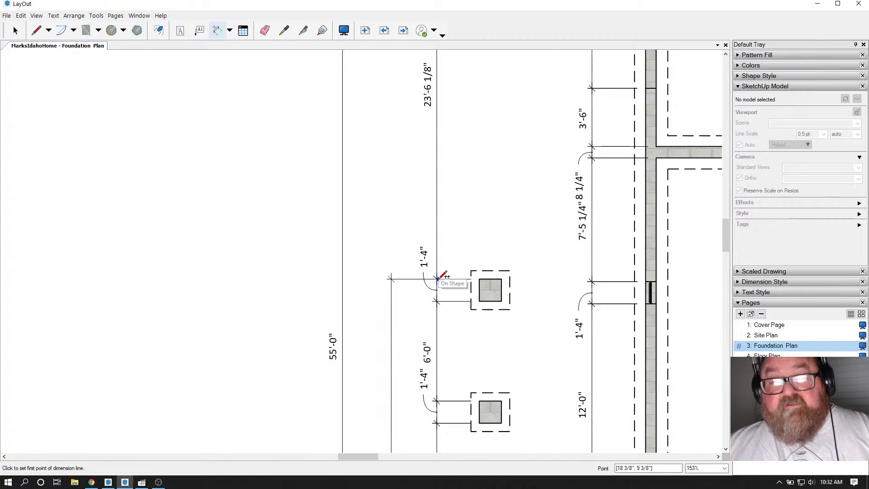
pyautogui.scroll(-2, 443, 292)
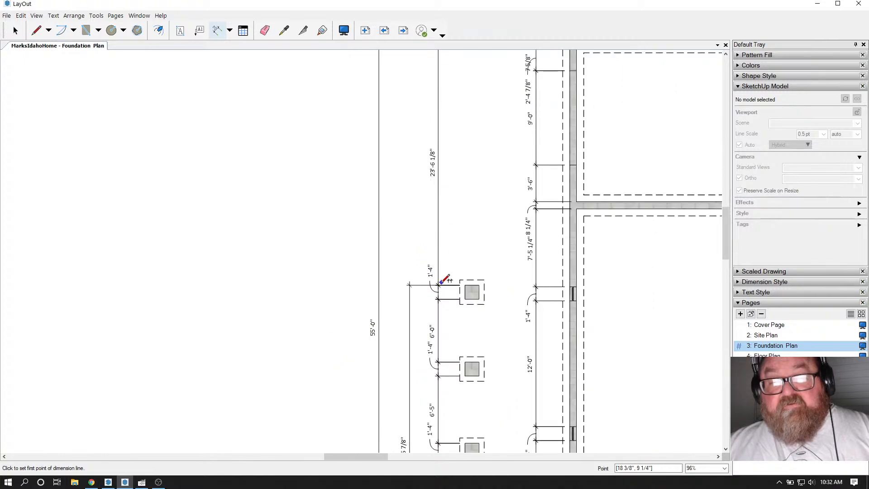
pyautogui.scroll(1, 442, 282)
pyautogui.scroll(-3, 446, 287)
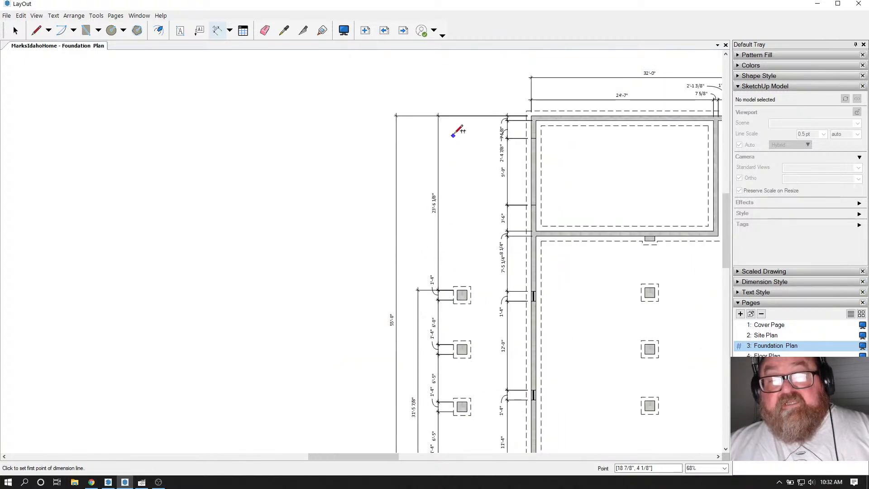
pyautogui.scroll(3, 460, 114)
pyautogui.scroll(2, 423, 107)
pyautogui.scroll(-1, 423, 107)
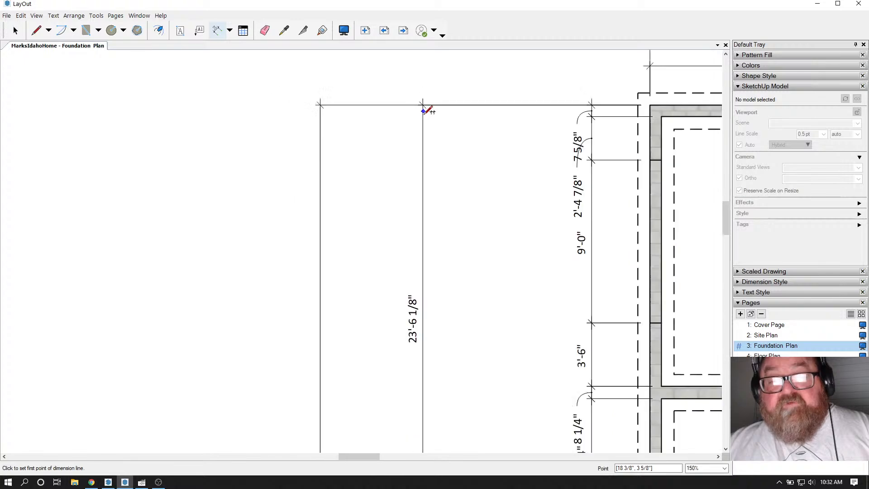
pyautogui.scroll(2, 419, 310)
pyautogui.scroll(1, 419, 310)
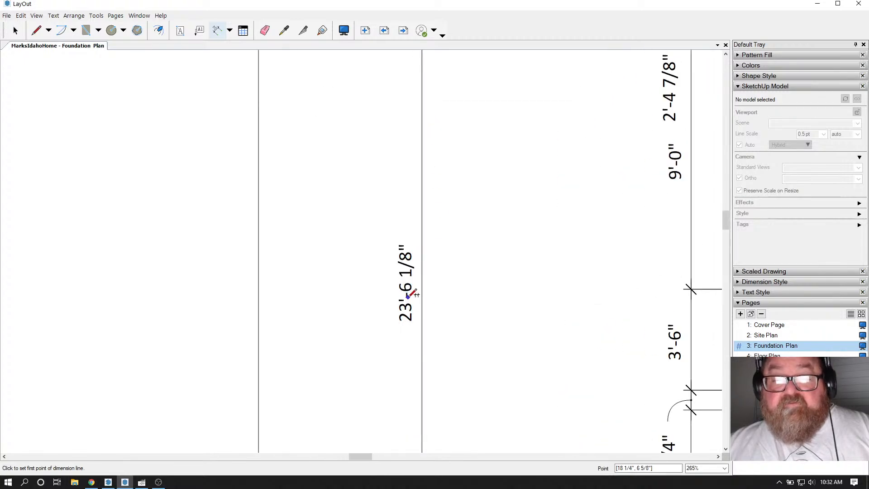
pyautogui.scroll(-2, 428, 228)
pyautogui.scroll(-2, 422, 199)
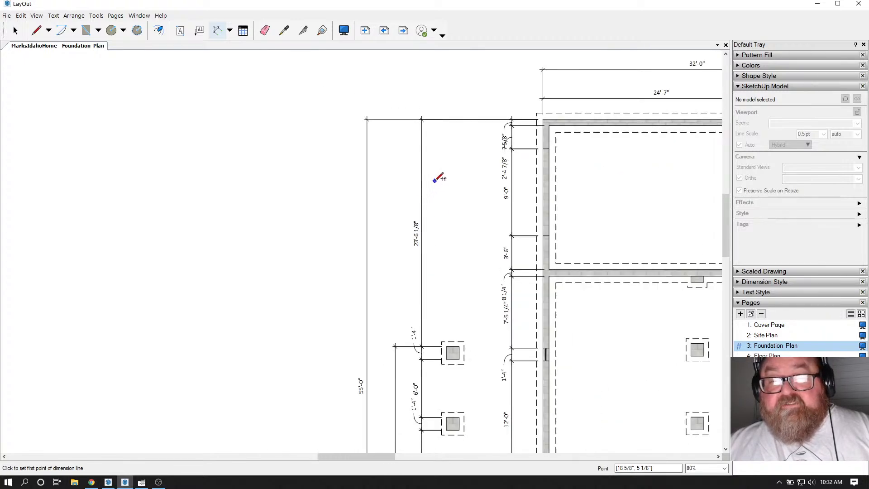
# Step: Check the detached pier row's dimension strings from the lowest pier up to the foundation's upper-left corner, including the topmost pier's tick marks
pyautogui.scroll(-3, 437, 178)
pyautogui.scroll(3, 434, 237)
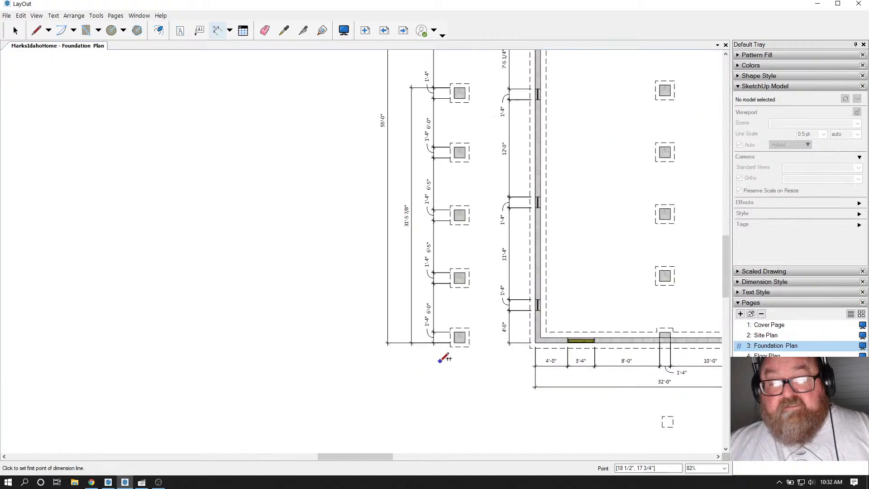
pyautogui.scroll(1, 441, 359)
pyautogui.scroll(-2, 443, 359)
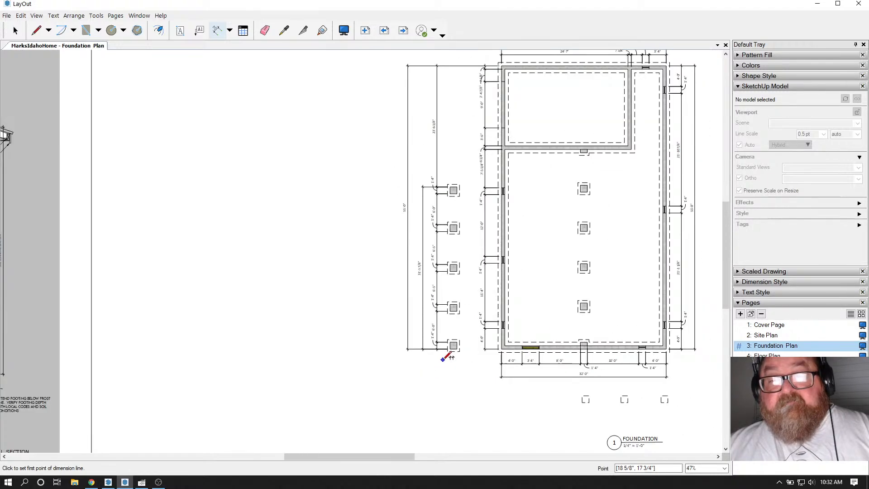
pyautogui.scroll(3, 461, 192)
pyautogui.scroll(-2, 468, 239)
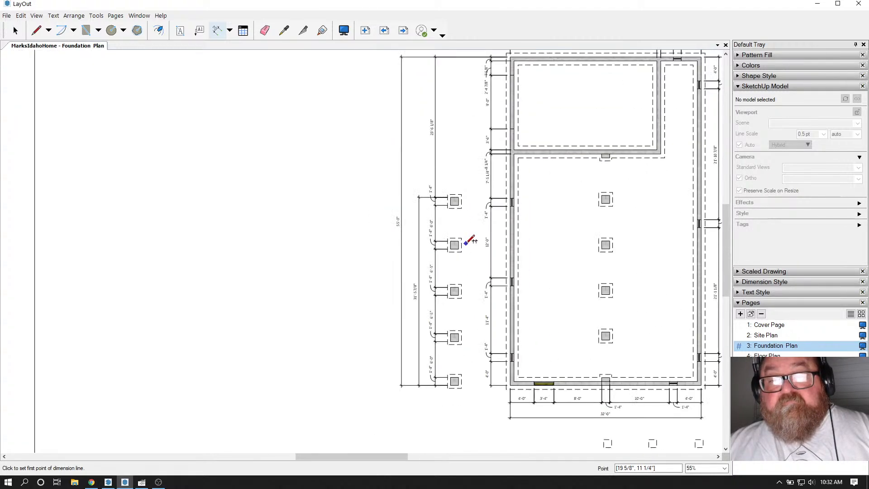
pyautogui.scroll(4, 402, 246)
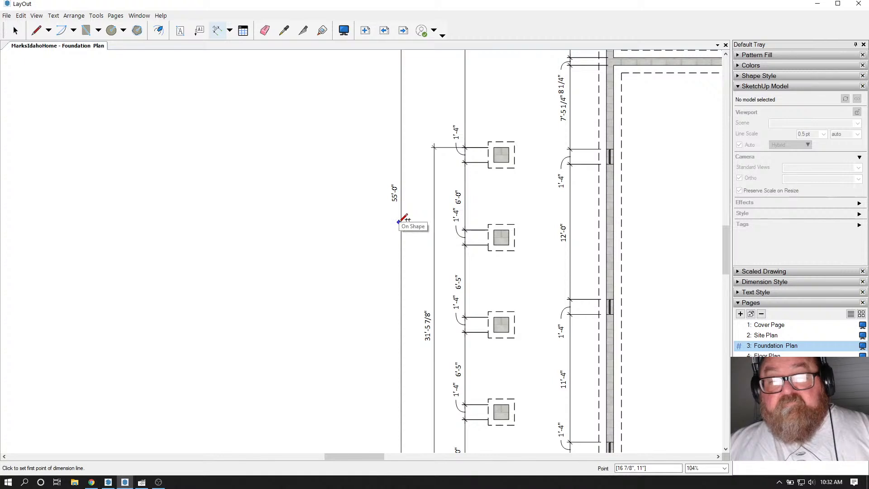
pyautogui.scroll(6, 464, 168)
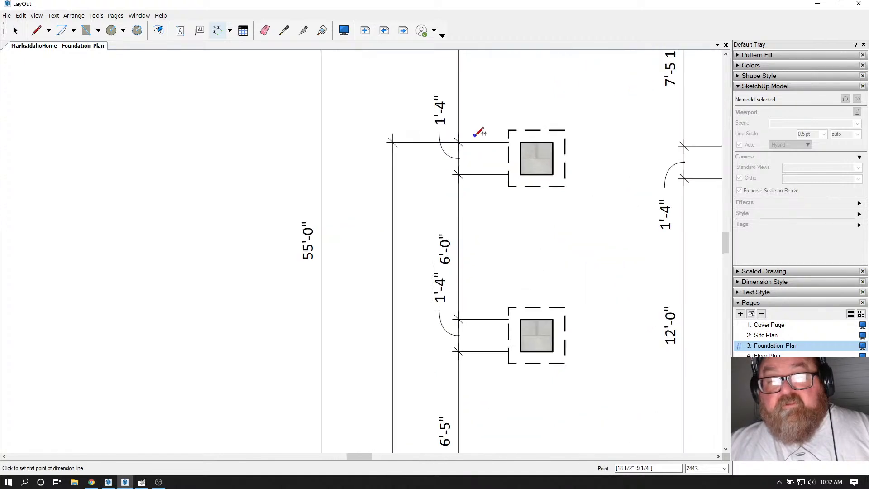
pyautogui.scroll(8, 470, 141)
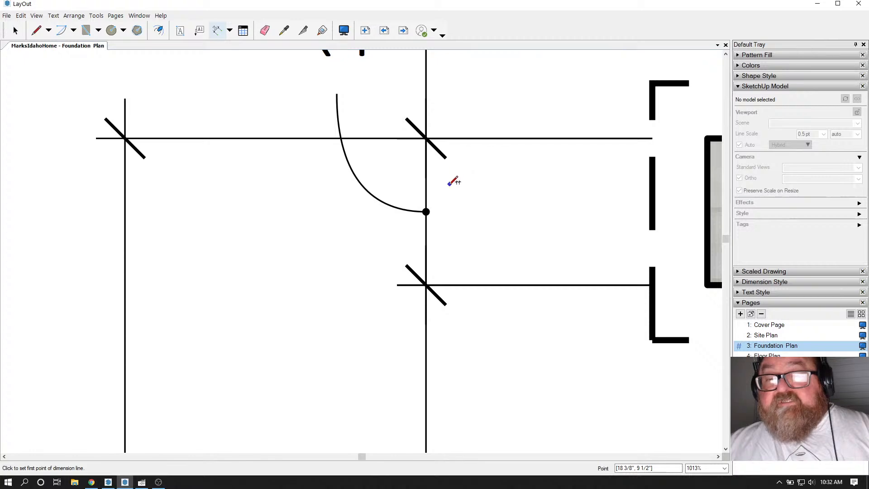
pyautogui.scroll(-10, 463, 312)
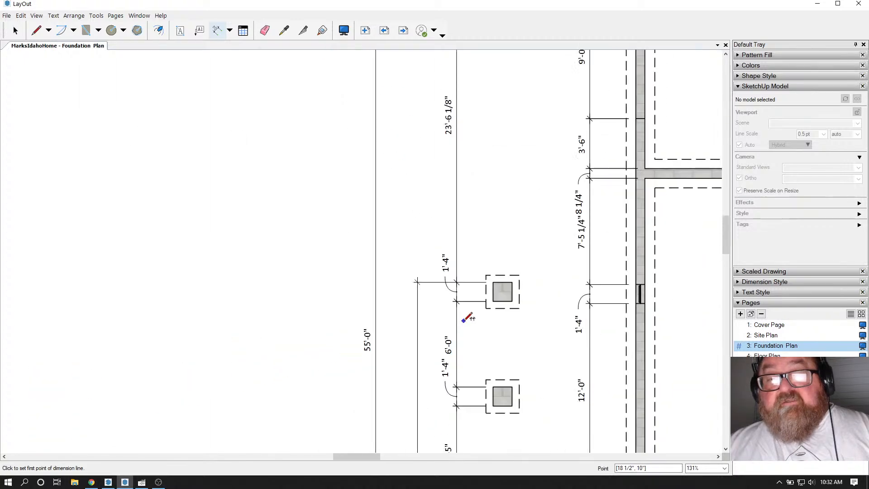
pyautogui.scroll(-4, 467, 312)
pyautogui.scroll(5, 530, 188)
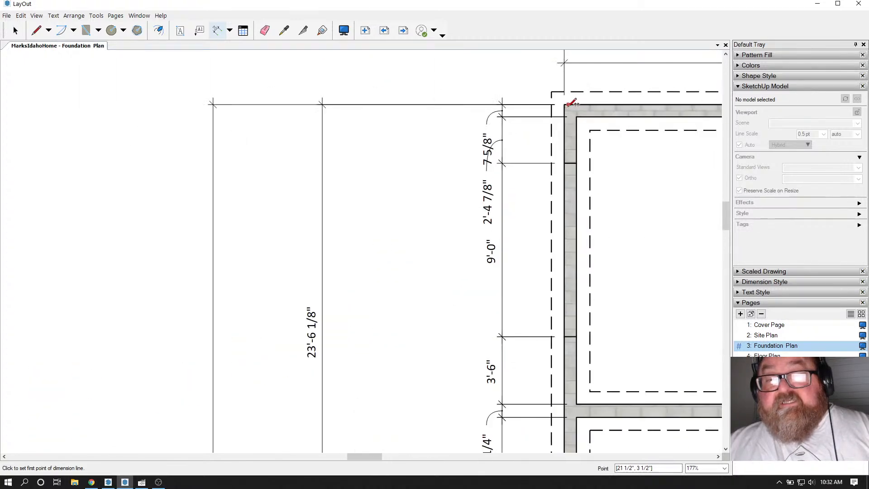
pyautogui.scroll(-3, 572, 103)
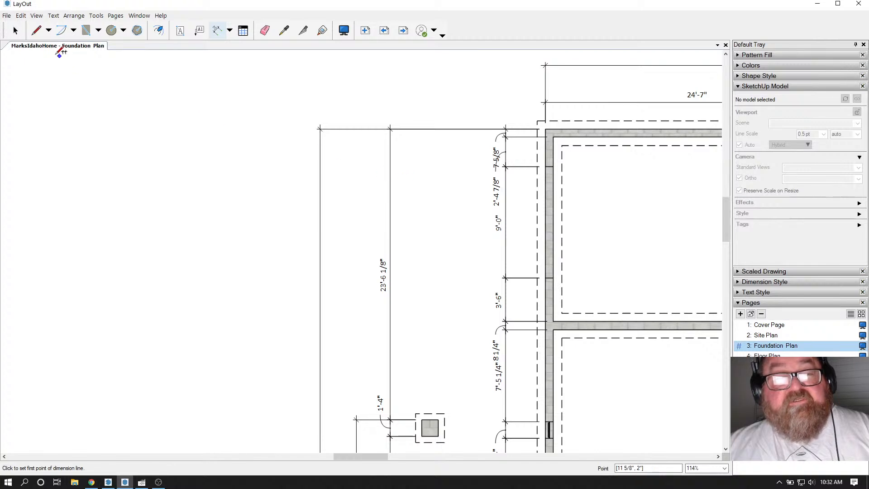
# Step: Set the display precision of the vertical dimension between the topmost detached pier and the foundation's upper edge to 1/2"
pyautogui.click(15, 30)
pyautogui.click(392, 278)
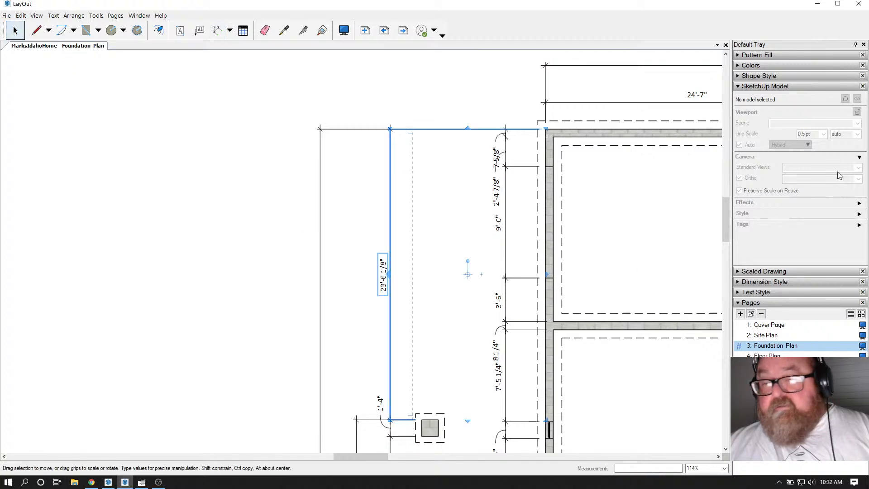
pyautogui.click(740, 87)
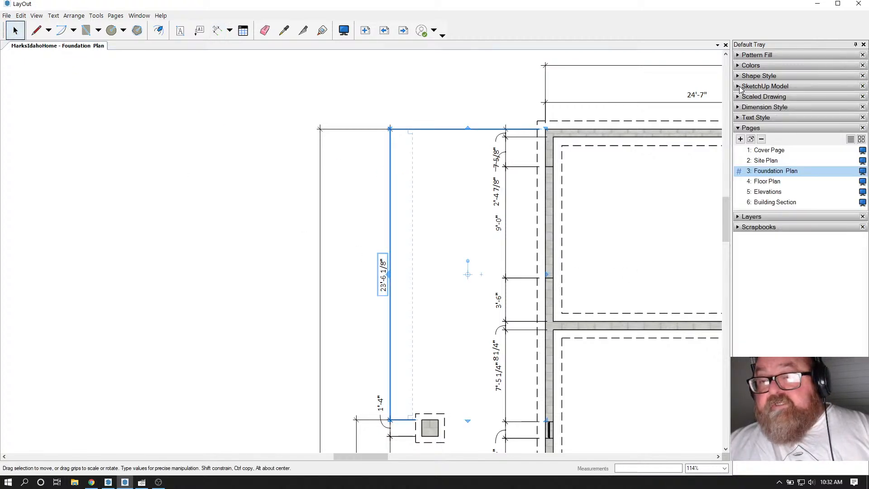
pyautogui.click(739, 108)
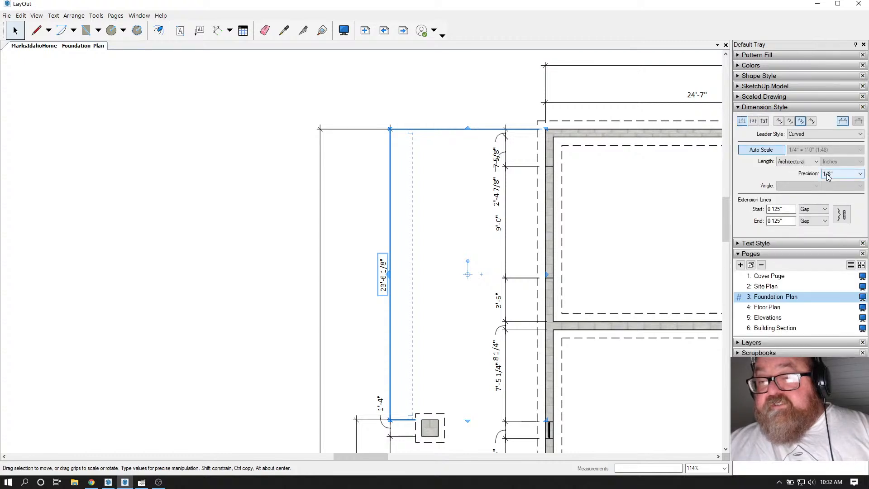
pyautogui.click(861, 174)
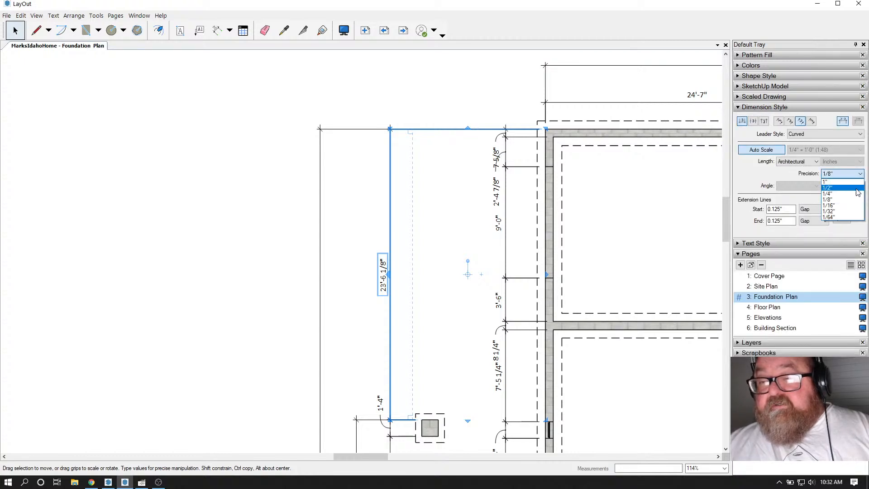
pyautogui.click(854, 195)
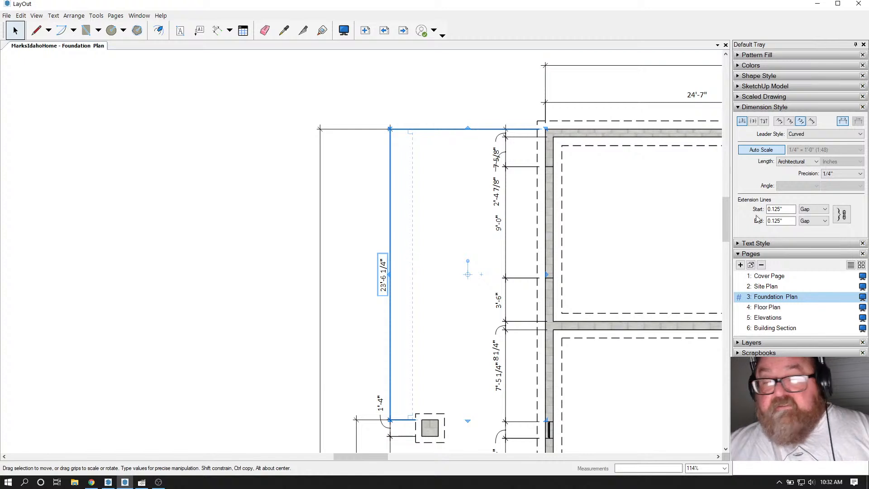
pyautogui.click(860, 174)
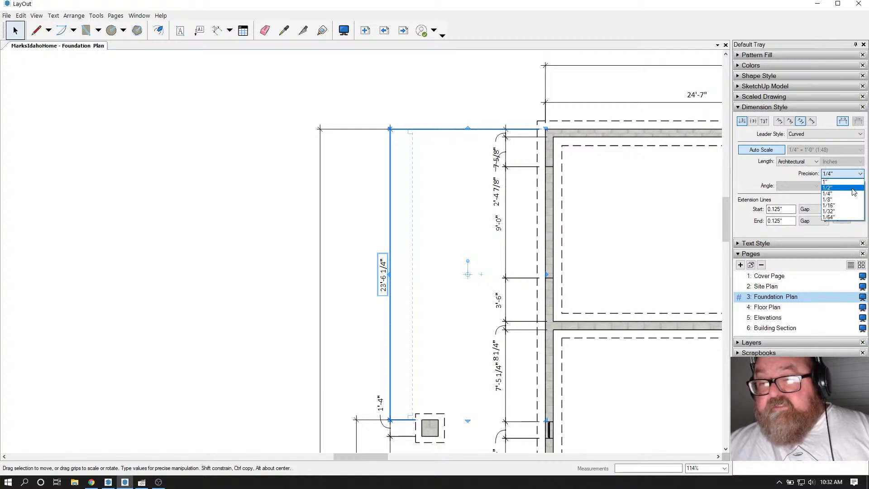
pyautogui.click(854, 188)
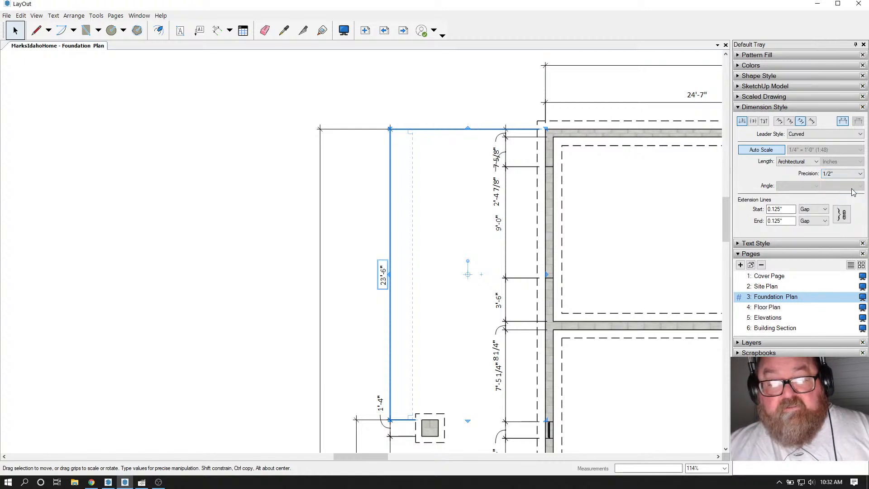
pyautogui.click(294, 221)
# Step: Inspect the dimension ends at the foundation's upper-left corner and the detached pier row's dimension strings down to the lowest pier
pyautogui.scroll(-2, 463, 199)
pyautogui.scroll(6, 529, 143)
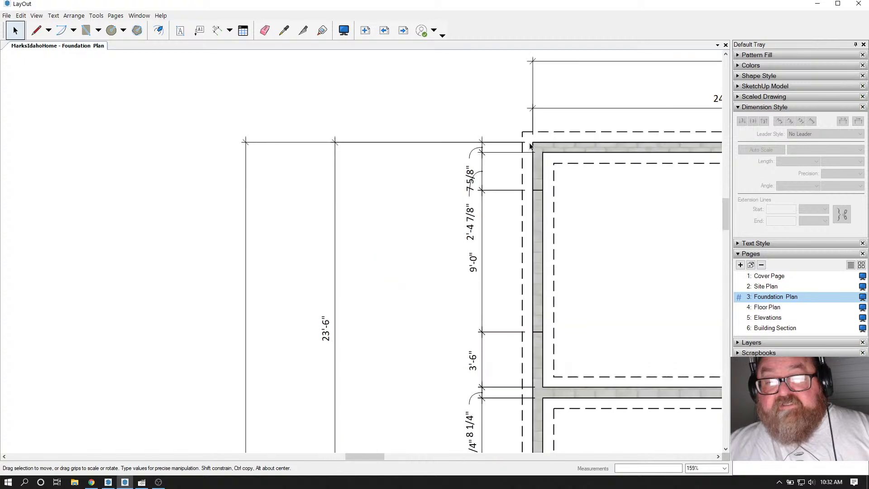
pyautogui.scroll(3, 533, 148)
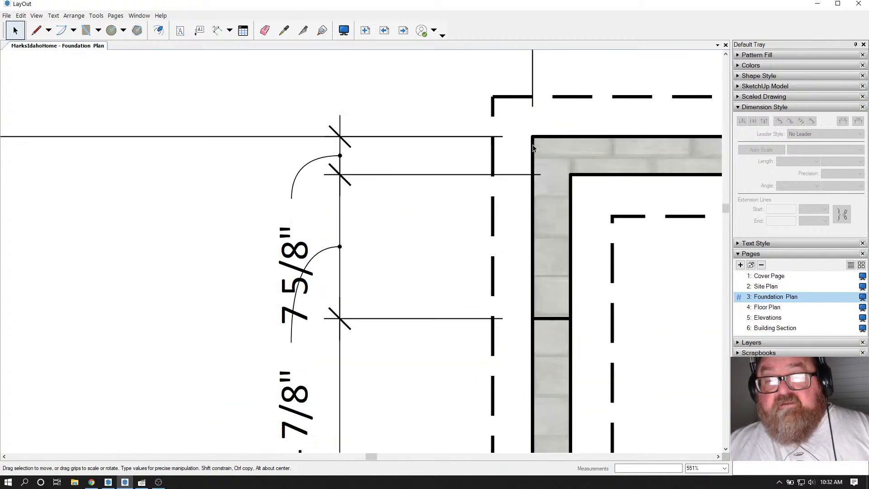
pyautogui.scroll(-7, 390, 145)
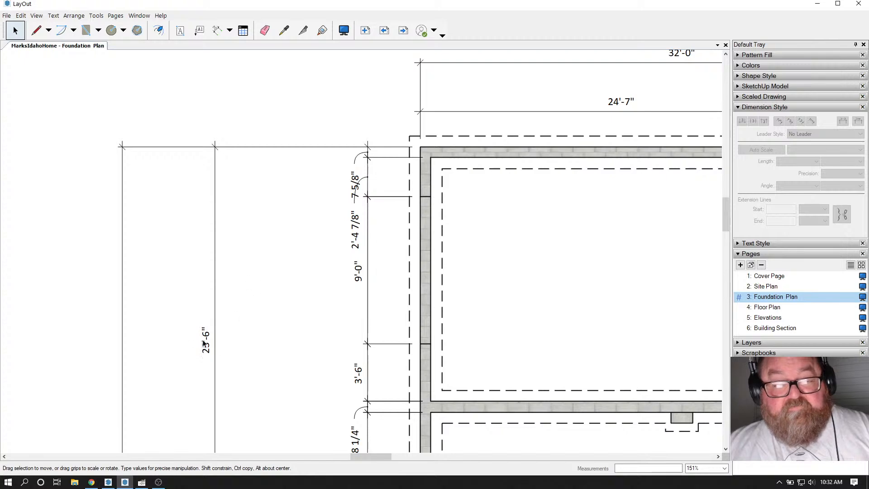
pyautogui.scroll(-6, 205, 344)
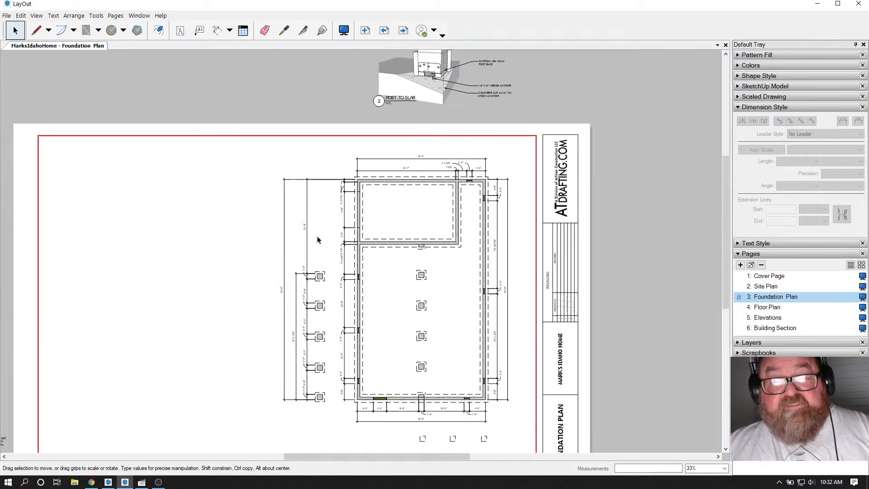
pyautogui.scroll(4, 281, 398)
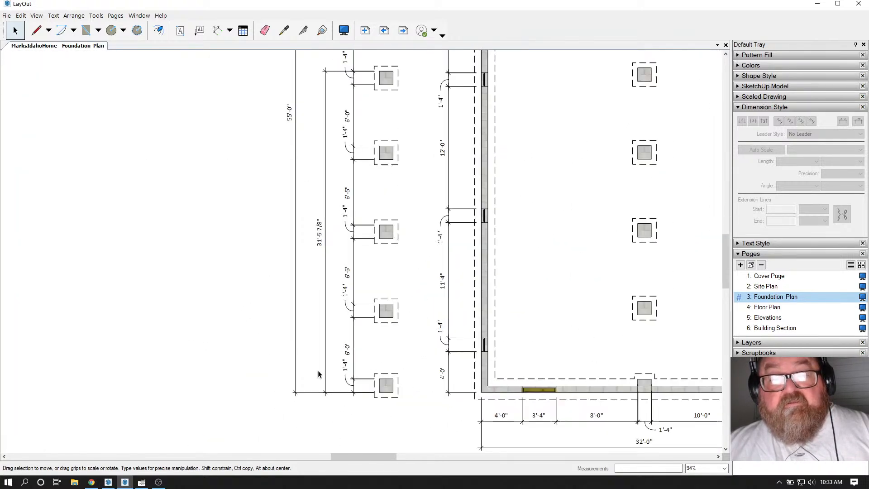
pyautogui.scroll(-1, 344, 344)
pyautogui.scroll(2, 396, 376)
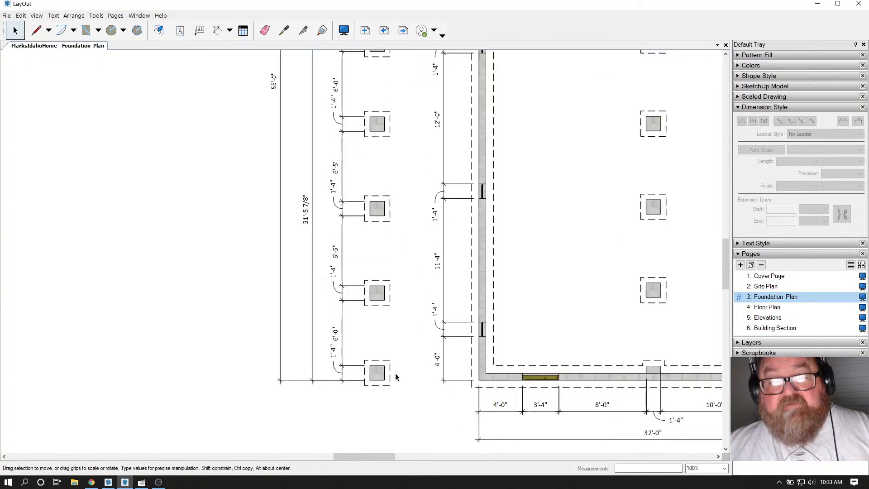
# Step: Switch to SketchUp and create a guide line along the foundation's lower outer edge, extending past the lowest detached pier
pyautogui.click(107, 482)
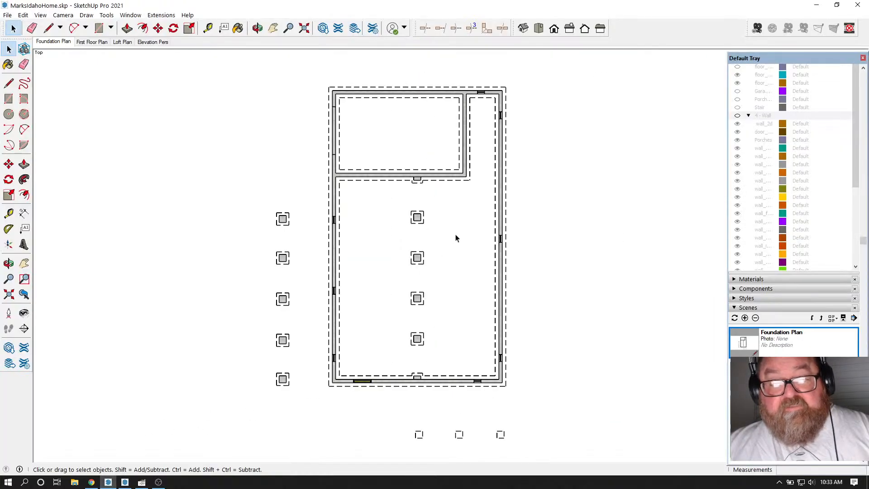
pyautogui.scroll(4, 280, 394)
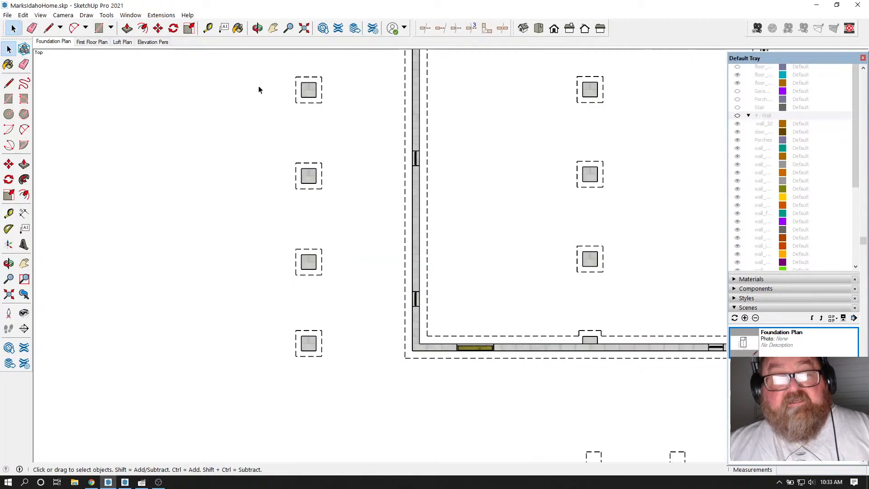
pyautogui.press('t')
pyautogui.scroll(2, 385, 316)
pyautogui.scroll(1, 418, 347)
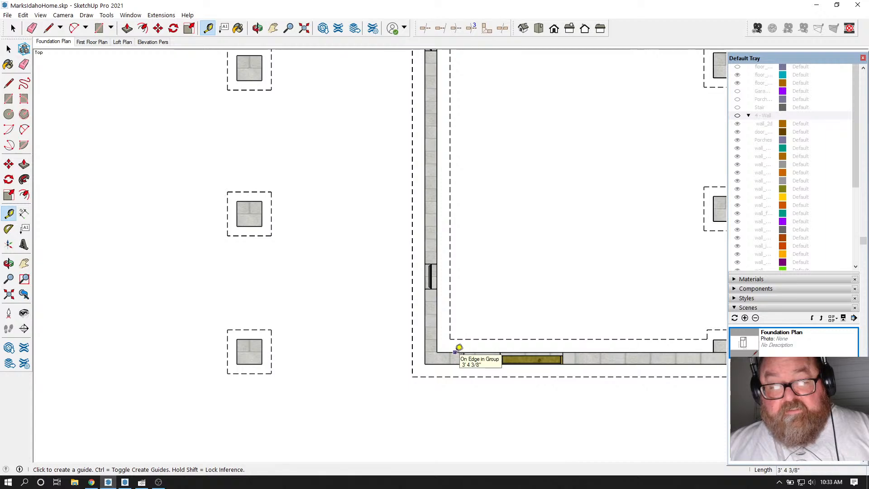
pyautogui.click(459, 348)
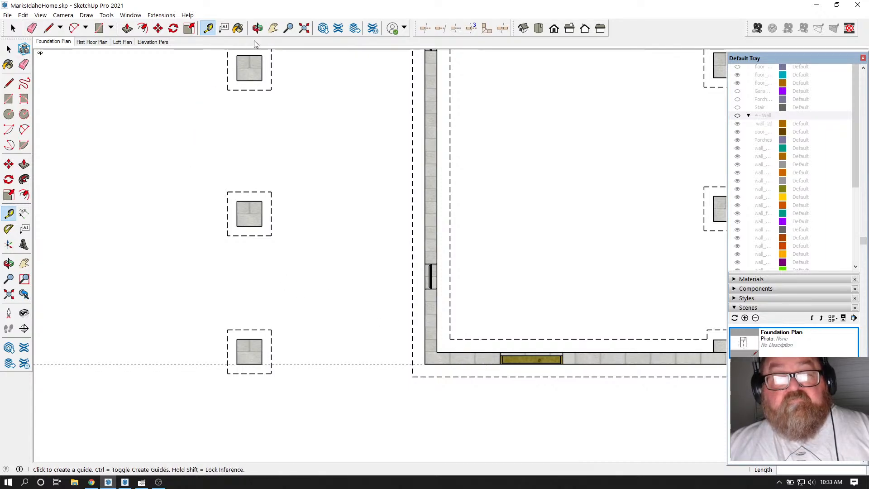
# Step: Examine in 3D how the guide line meets the lowest detached pier and the foundation's corner beside the access door
pyautogui.click(257, 28)
pyautogui.moveTo(321, 253); pyautogui.dragTo(496, 142)
pyautogui.scroll(6, 343, 301)
pyautogui.scroll(8, 413, 227)
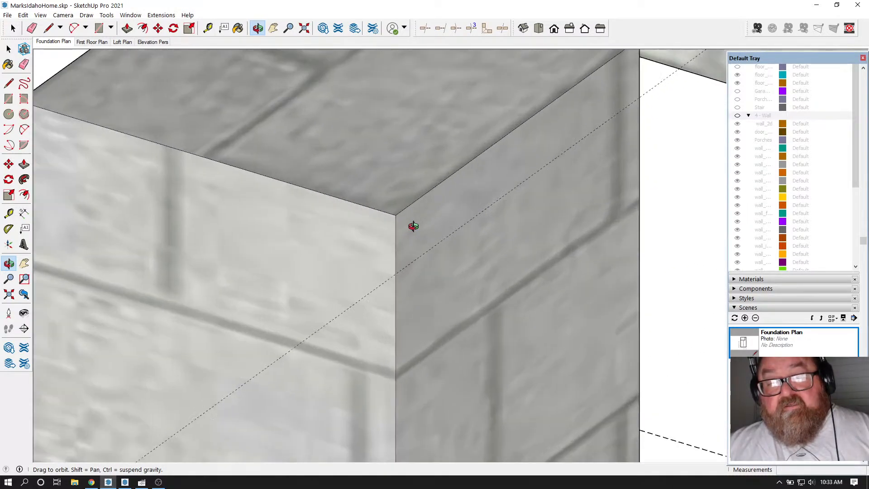
pyautogui.moveTo(413, 226); pyautogui.dragTo(431, 227)
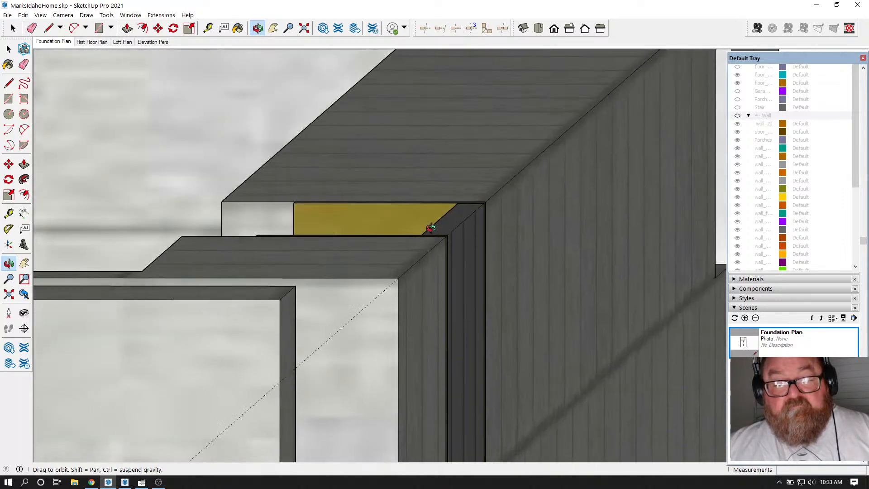
pyautogui.moveTo(431, 228); pyautogui.dragTo(433, 224, button='middle')
pyautogui.moveTo(432, 224); pyautogui.dragTo(196, 301)
pyautogui.scroll(-6, 271, 374)
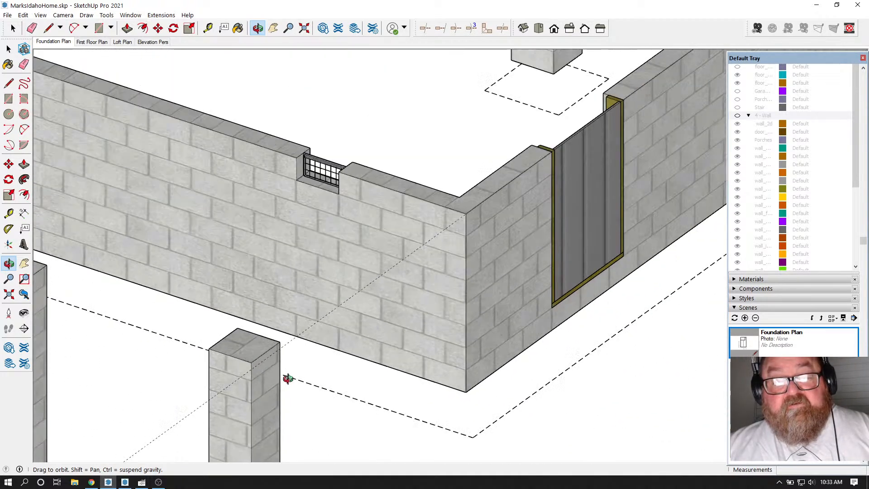
pyautogui.scroll(-3, 403, 338)
pyautogui.scroll(-3, 403, 339)
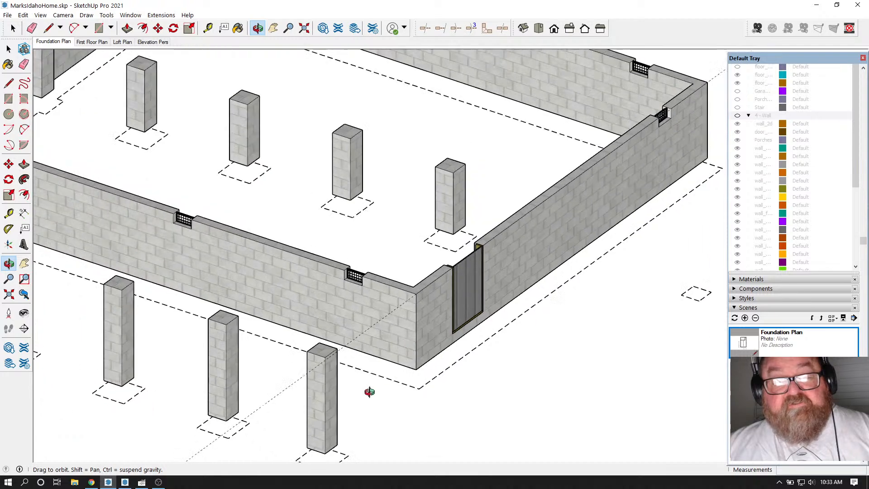
pyautogui.moveTo(369, 389); pyautogui.dragTo(301, 403)
# Step: Switch the model view to perspective and look over the whole foundation with its pier rows
pyautogui.click(63, 15)
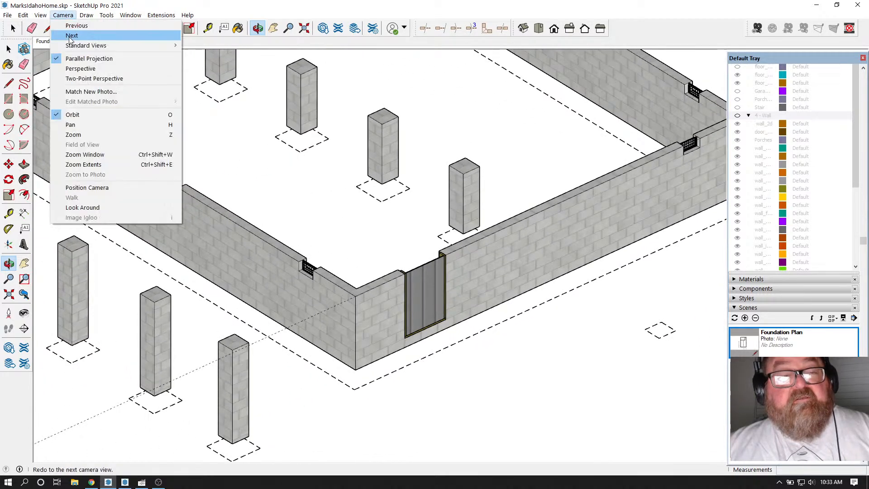
pyautogui.click(73, 68)
pyautogui.click(90, 482)
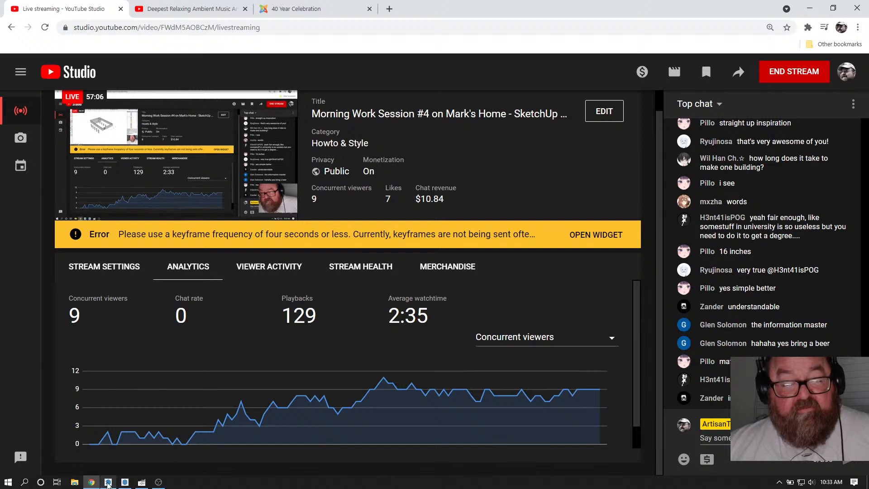
pyautogui.click(108, 483)
pyautogui.moveTo(407, 245); pyautogui.dragTo(402, 274)
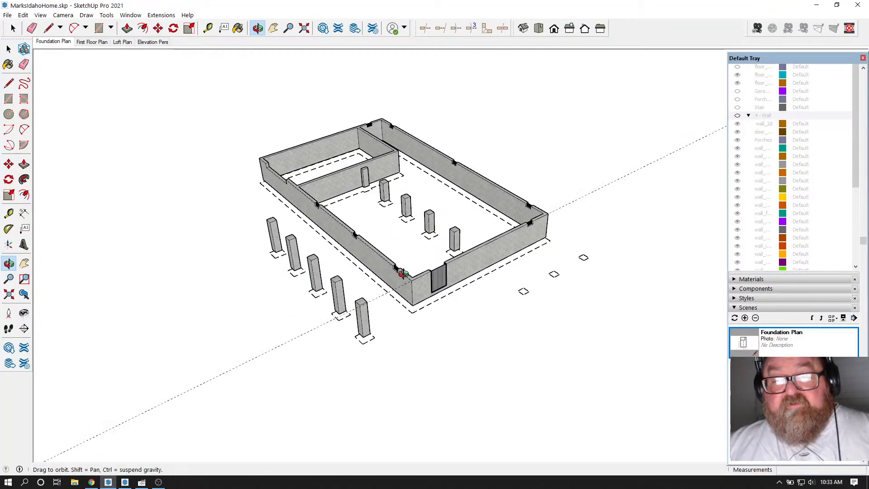
# Step: Erase the guide line along the foundation's lower edge and restore the Foundation Plan scene
pyautogui.click(32, 29)
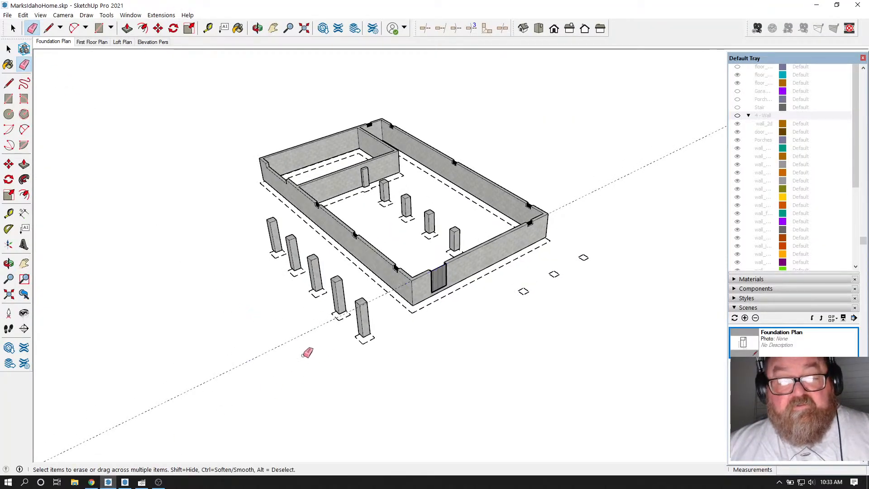
pyautogui.click(258, 28)
pyautogui.moveTo(290, 253)
pyautogui.mouseDown()
pyautogui.moveTo(265, 290)
pyautogui.moveTo(477, 145)
pyautogui.moveTo(580, 123)
pyautogui.moveTo(374, 95)
pyautogui.moveTo(216, 354)
pyautogui.mouseUp()
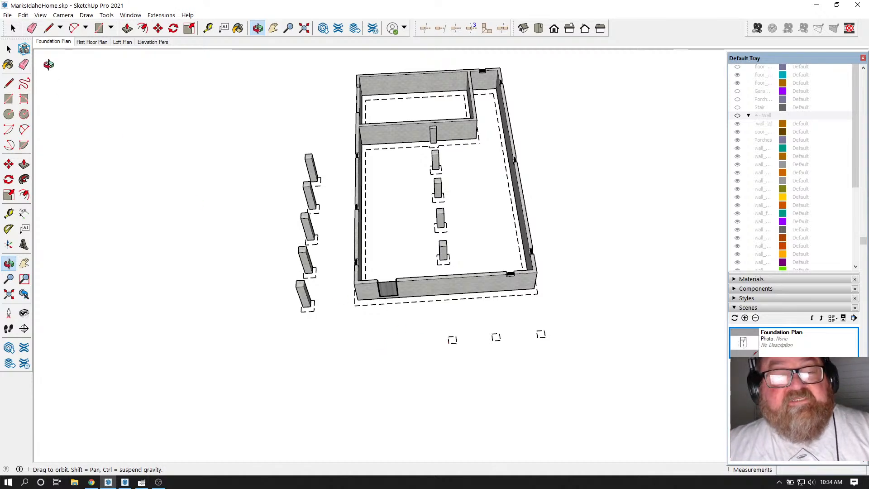
pyautogui.click(62, 42)
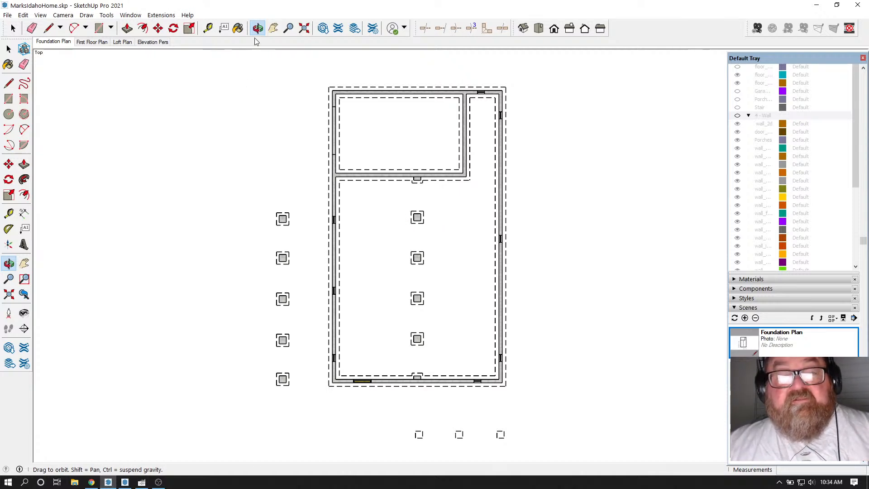
# Step: Switch to LayOut and examine the three separate dashed footings below the foundation's 32'-0" overall dimension
pyautogui.click(125, 482)
pyautogui.scroll(-2, 252, 285)
pyautogui.scroll(-3, 289, 308)
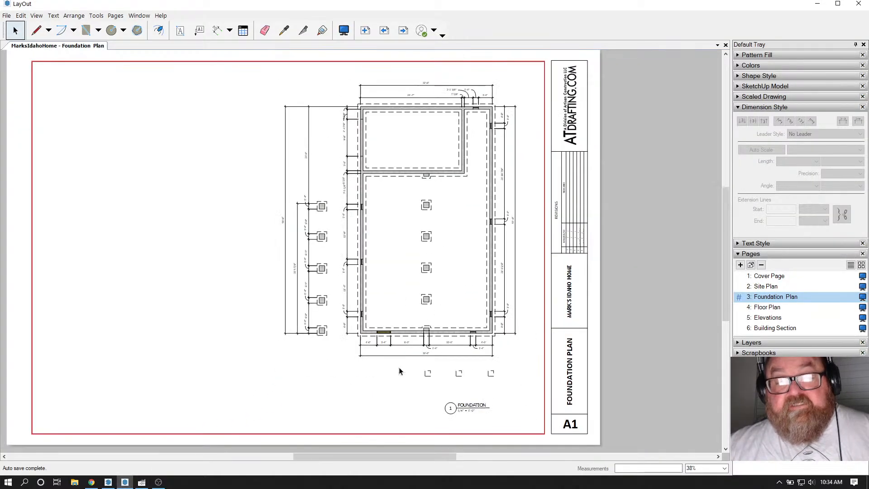
pyautogui.scroll(4, 477, 414)
pyautogui.scroll(3, 507, 389)
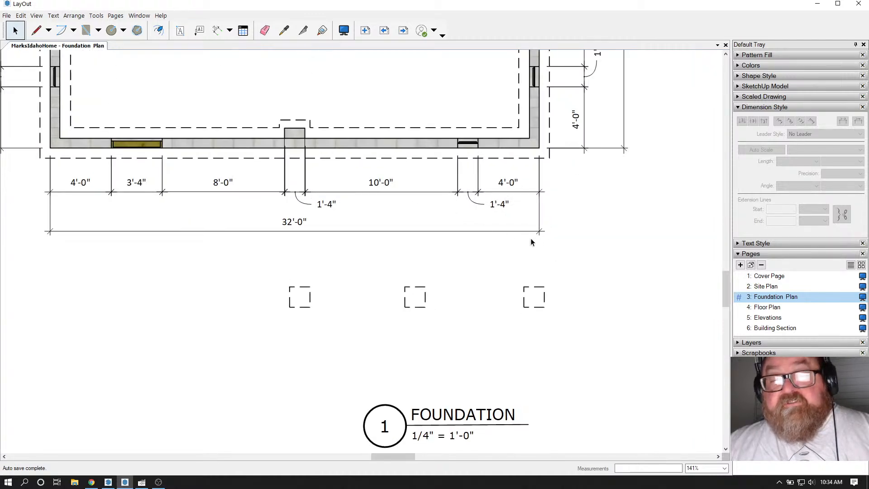
pyautogui.scroll(-3, 480, 309)
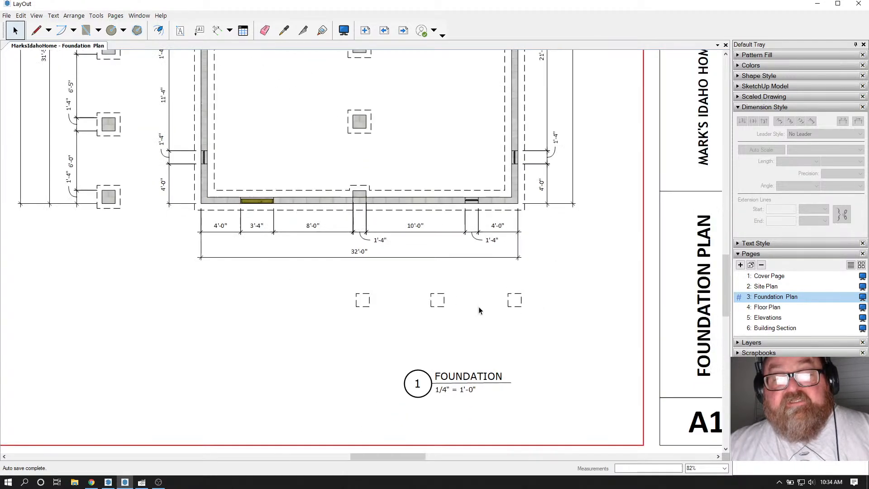
pyautogui.scroll(3, 480, 307)
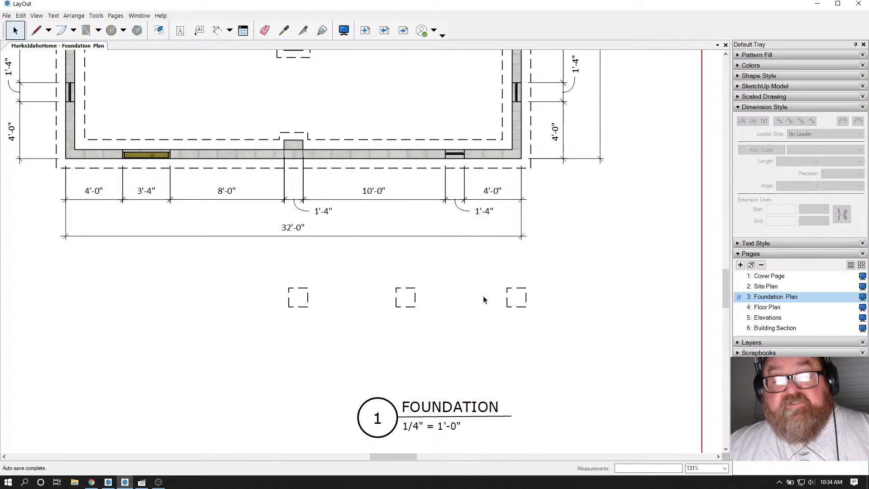
# Step: Switch to SketchUp and make the Porches Decks tag and the 3 - Floor tag folder visible
pyautogui.click(108, 483)
pyautogui.scroll(5, 460, 413)
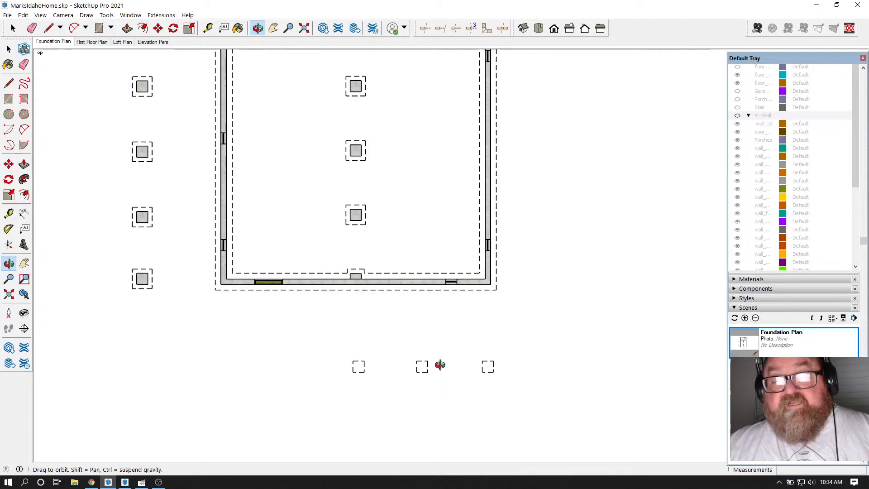
pyautogui.scroll(1, 440, 365)
pyautogui.scroll(1, 750, 171)
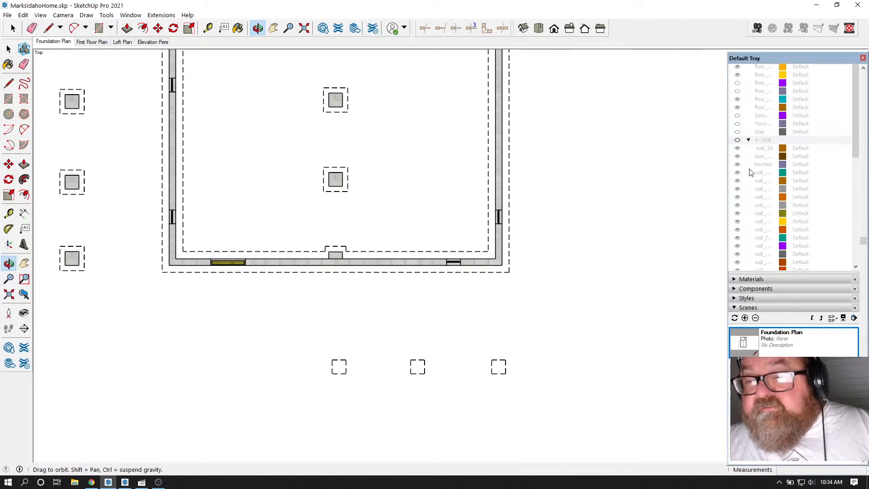
pyautogui.scroll(1, 749, 171)
pyautogui.click(739, 152)
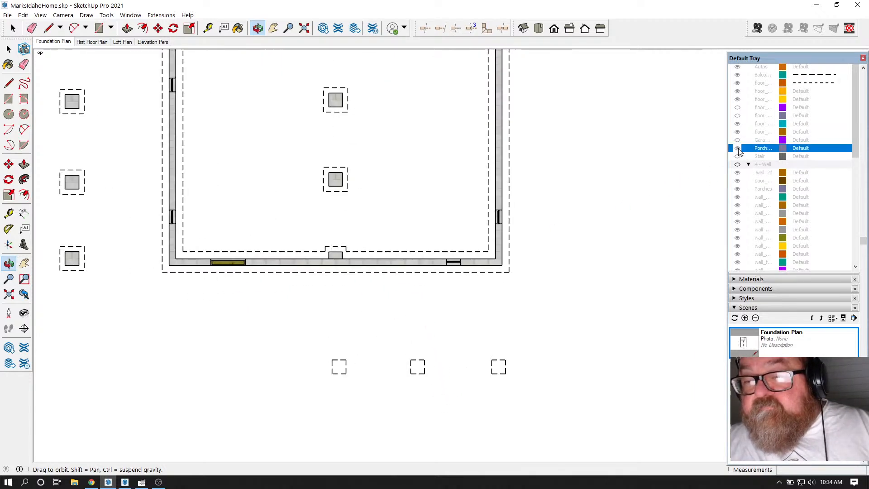
pyautogui.scroll(5, 752, 158)
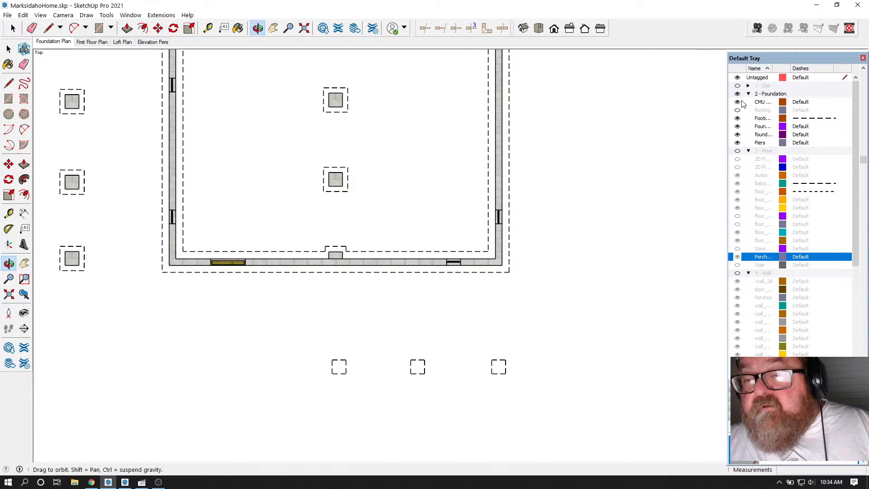
pyautogui.click(737, 153)
# Step: Make the 4 - Wall tag folder visible and examine in 3D how the porch stands over the three separate footings
pyautogui.moveTo(472, 202); pyautogui.dragTo(430, 258)
pyautogui.moveTo(430, 259); pyautogui.dragTo(473, 184, button='middle')
pyautogui.scroll(5, 479, 292)
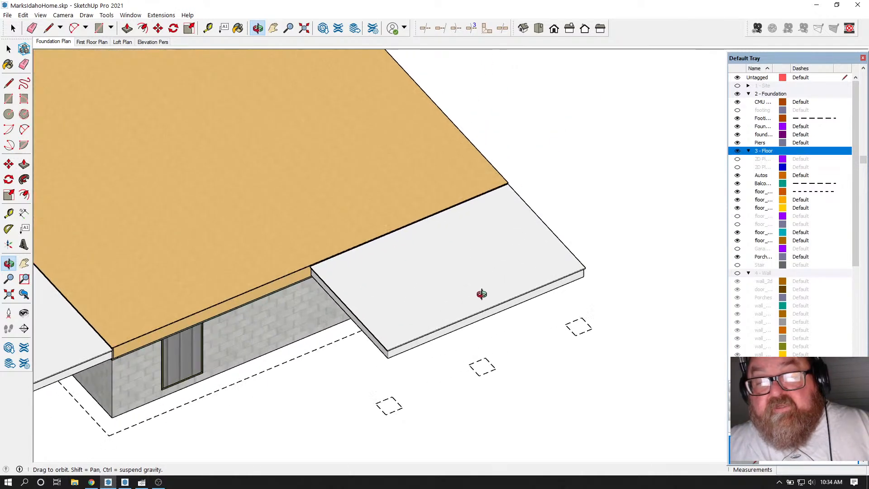
pyautogui.moveTo(481, 293); pyautogui.dragTo(500, 182, button='middle')
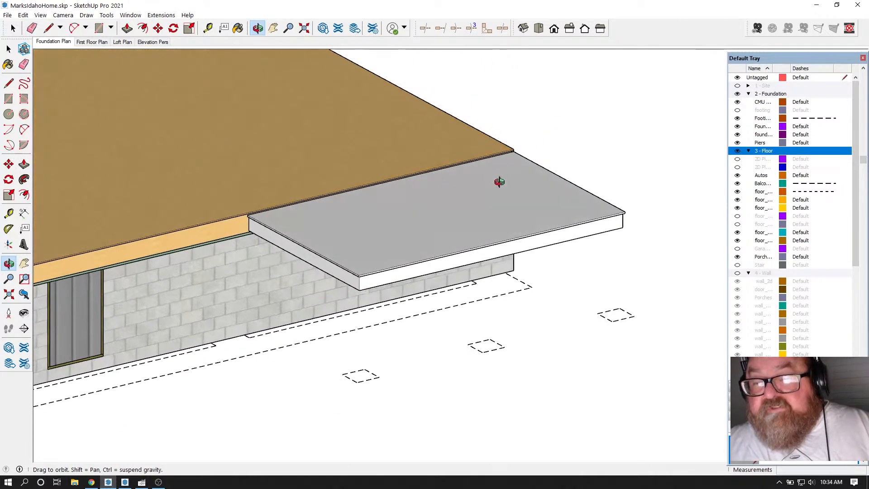
pyautogui.click(737, 273)
pyautogui.moveTo(514, 246); pyautogui.dragTo(509, 234)
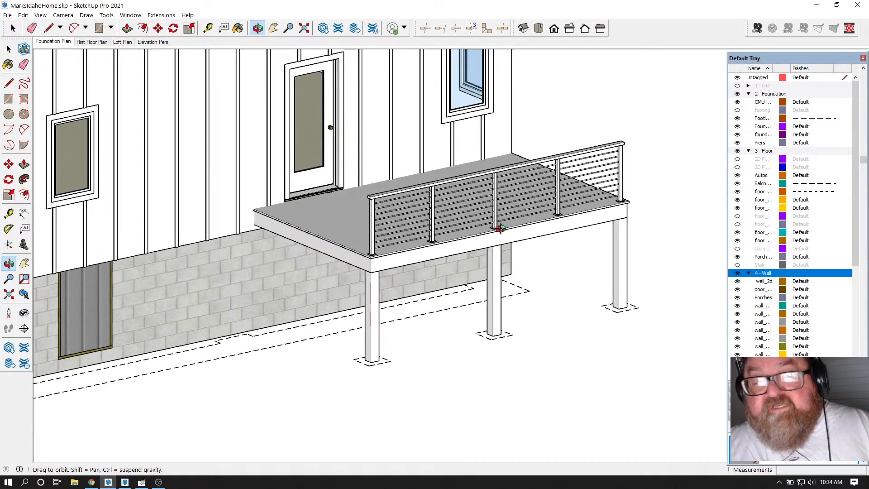
# Step: Select the three porch support posts and check which tag they are assigned to
pyautogui.click(13, 29)
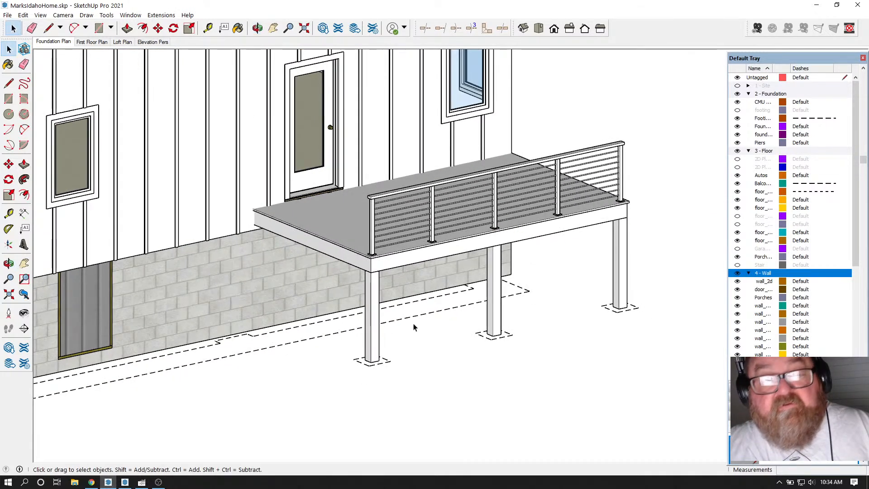
pyautogui.click(373, 292)
pyautogui.keyDown('ctrl'); pyautogui.click(497, 290); pyautogui.keyUp('ctrl')
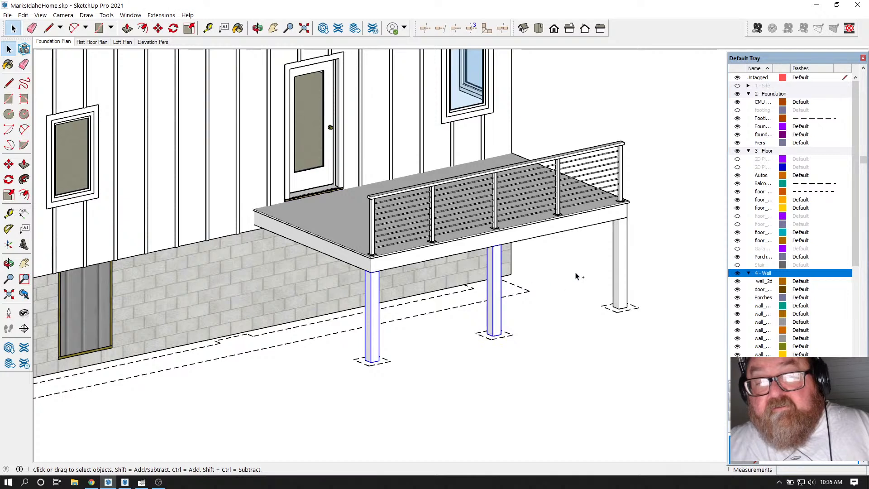
pyautogui.keyDown('ctrl'); pyautogui.click(625, 250); pyautogui.keyUp('ctrl')
pyautogui.scroll(3, 805, 208)
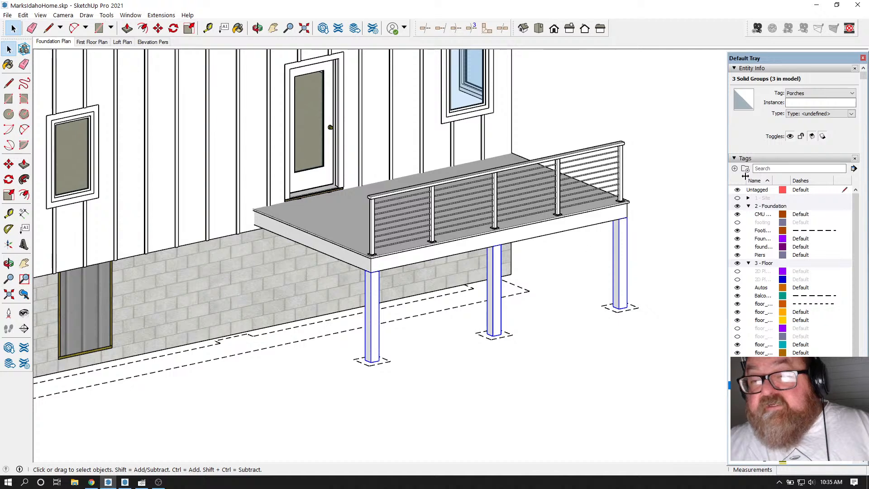
pyautogui.click(646, 222)
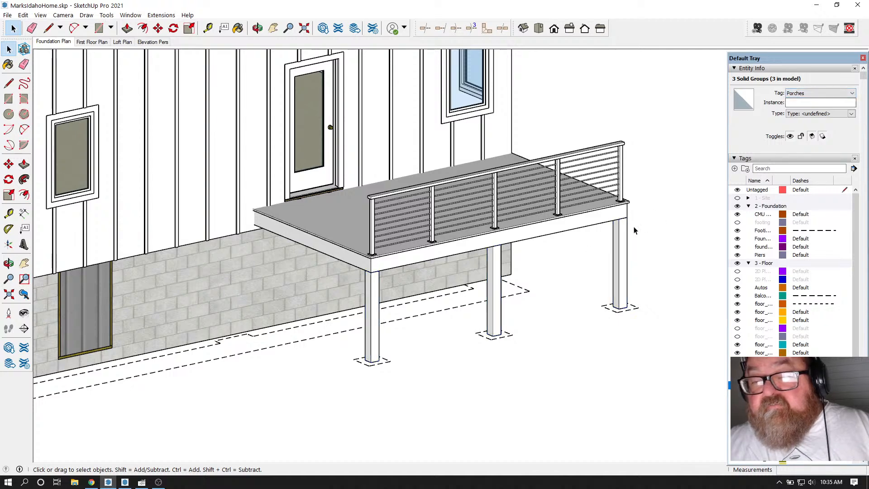
pyautogui.click(614, 241)
pyautogui.scroll(-5, 496, 261)
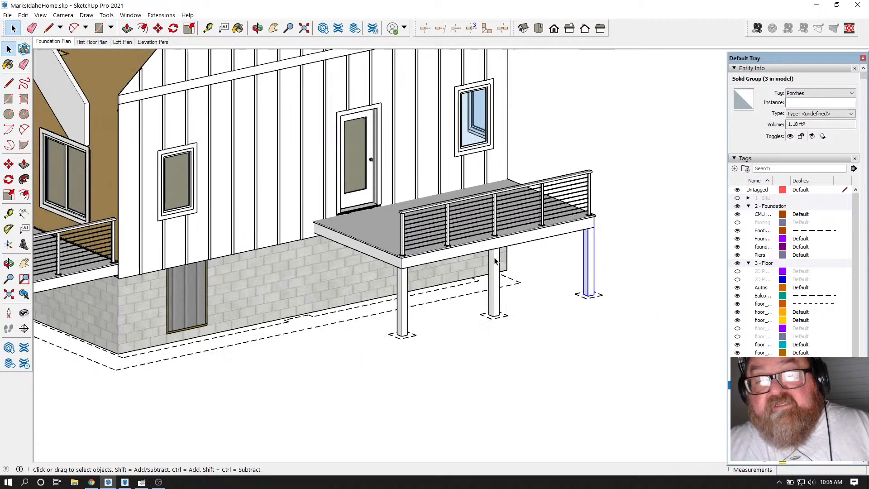
pyautogui.scroll(4, 496, 261)
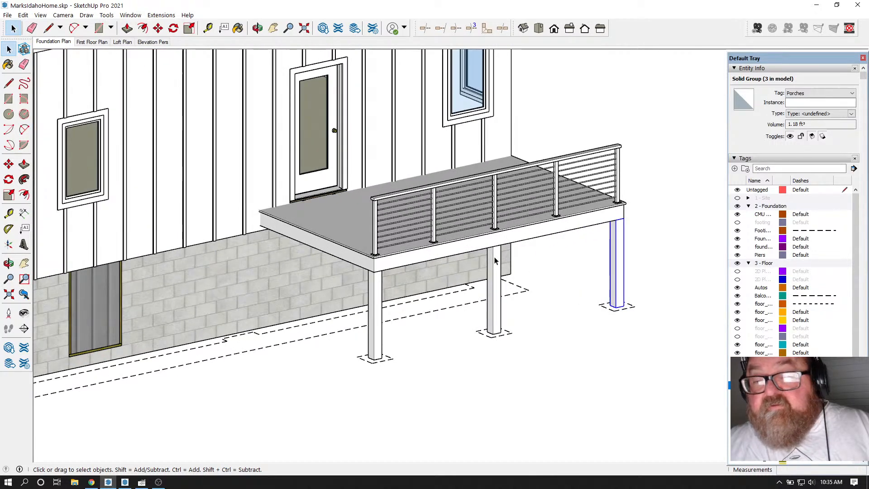
pyautogui.keyDown('shift'); pyautogui.click(495, 261); pyautogui.keyUp('shift')
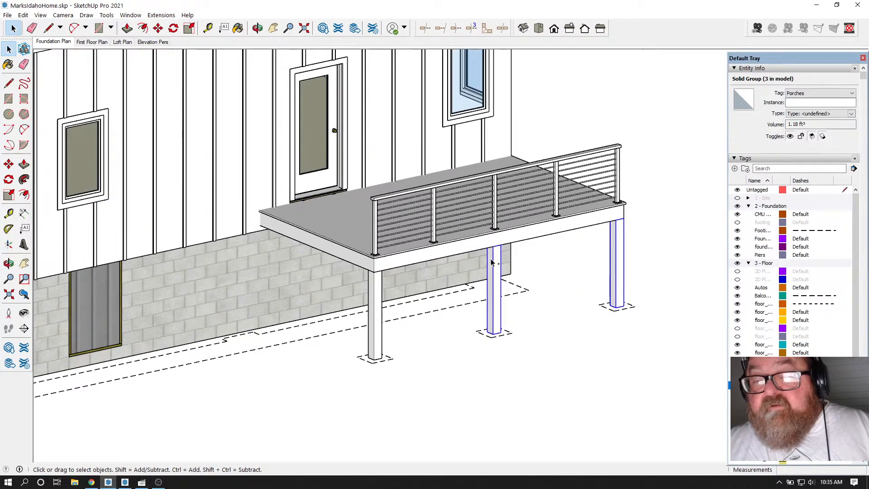
pyautogui.keyDown('shift'); pyautogui.click(374, 283); pyautogui.keyUp('shift')
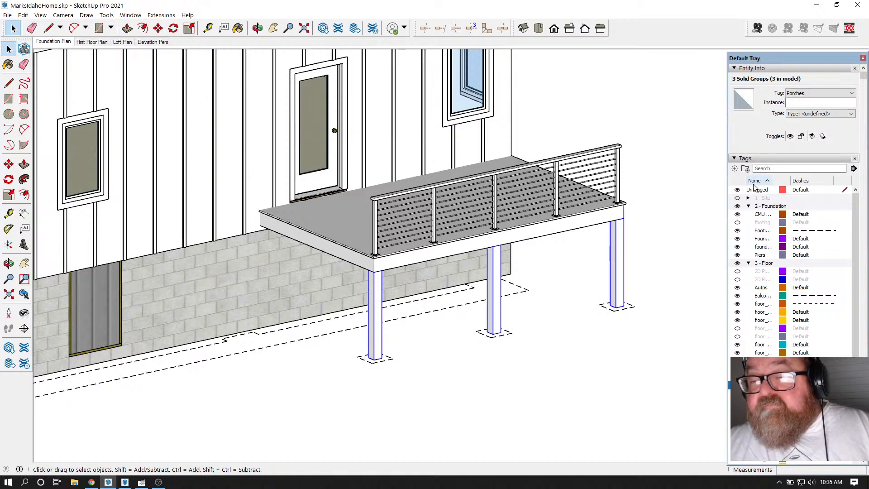
# Step: Widen the Name column of the tag list and read through the foundation, floor and wall tags
pyautogui.scroll(-6, 772, 310)
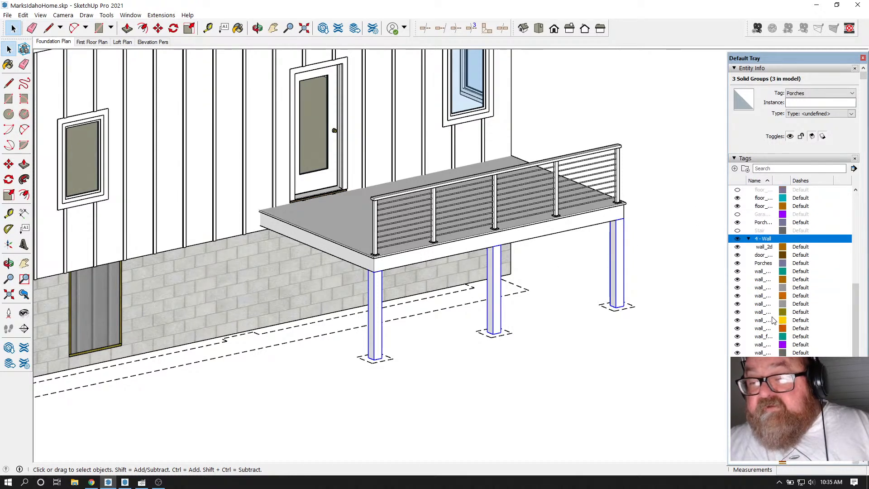
pyautogui.scroll(-3, 772, 317)
pyautogui.scroll(6, 774, 294)
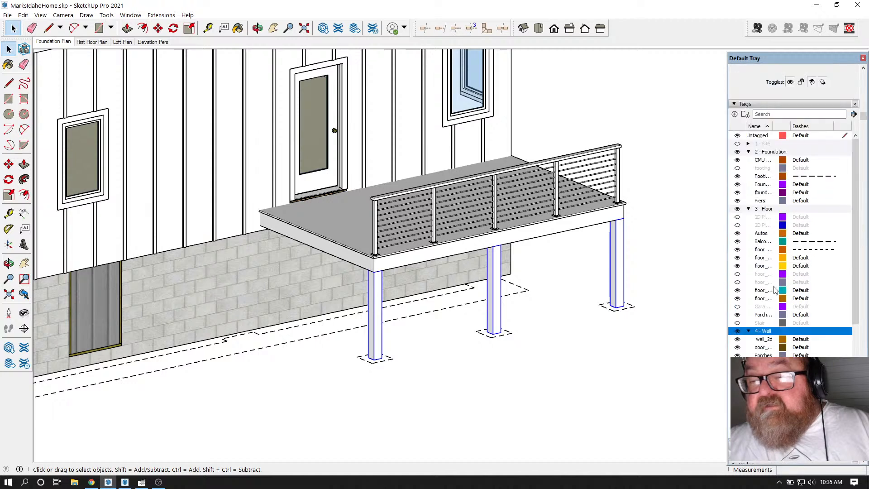
pyautogui.moveTo(773, 126); pyautogui.dragTo(803, 126)
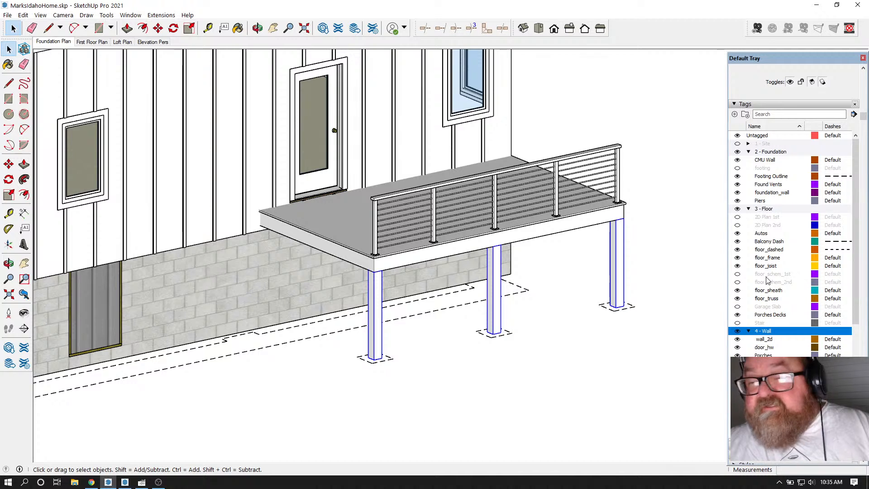
pyautogui.scroll(-1, 778, 294)
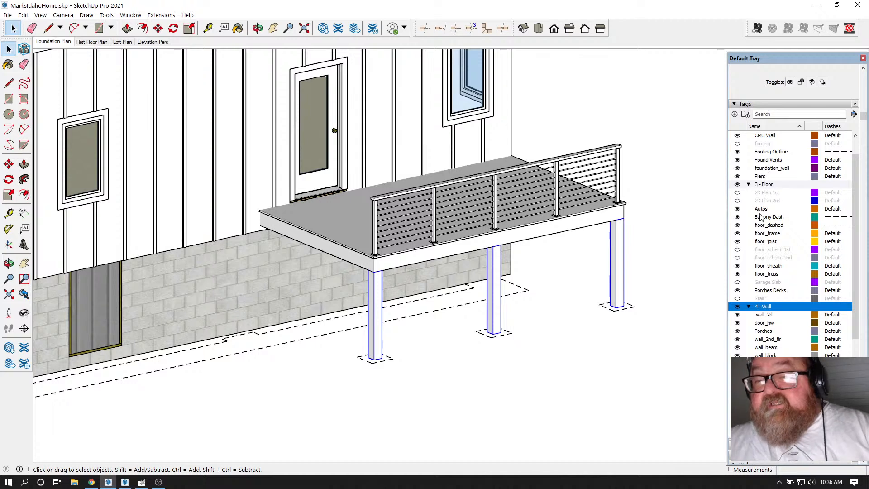
pyautogui.scroll(1, 760, 222)
pyautogui.scroll(-3, 760, 222)
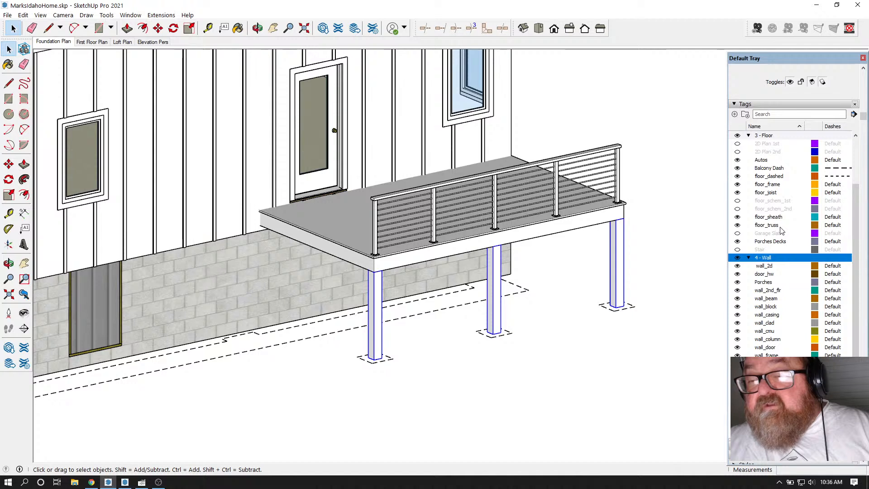
# Step: Toggle the Porches Decks tag, the Porches tag and the 4 - Wall folder off and on to check what they control
pyautogui.click(740, 242)
pyautogui.click(740, 242)
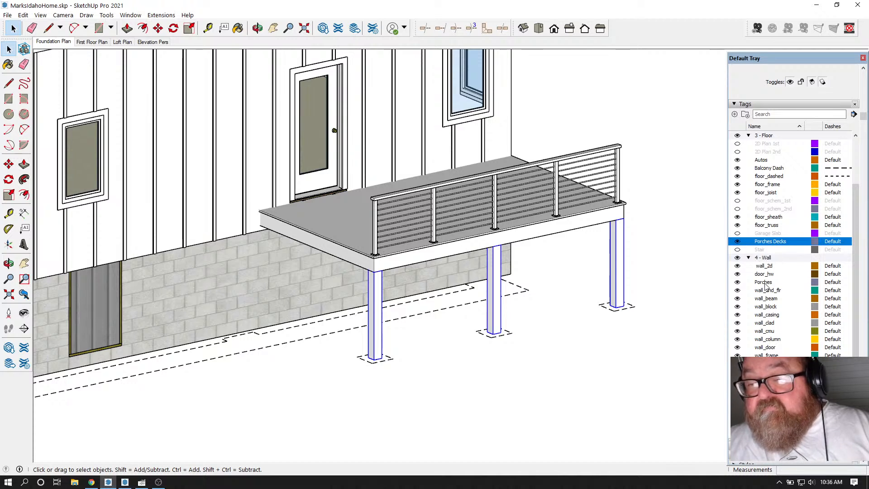
pyautogui.click(738, 285)
pyautogui.click(737, 285)
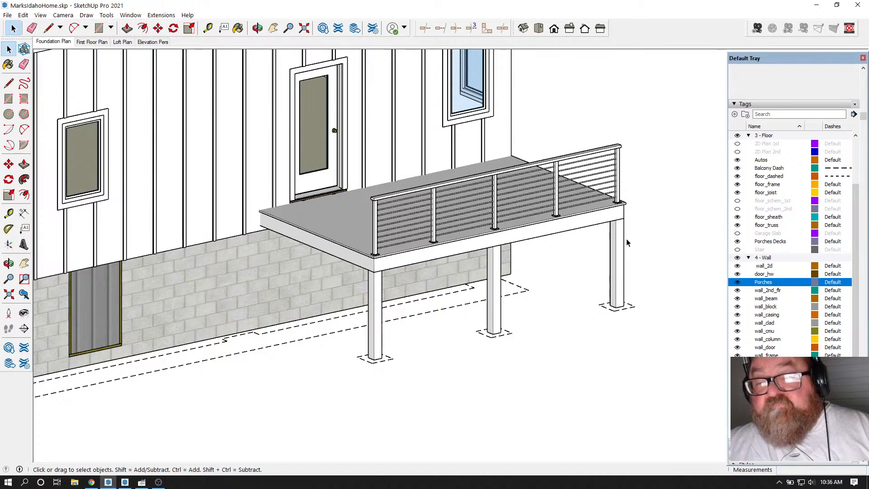
pyautogui.click(379, 290)
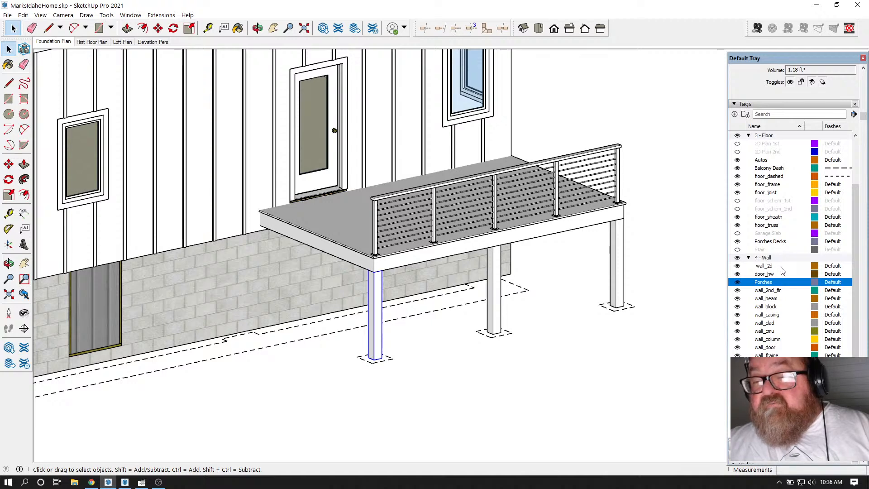
pyautogui.click(737, 257)
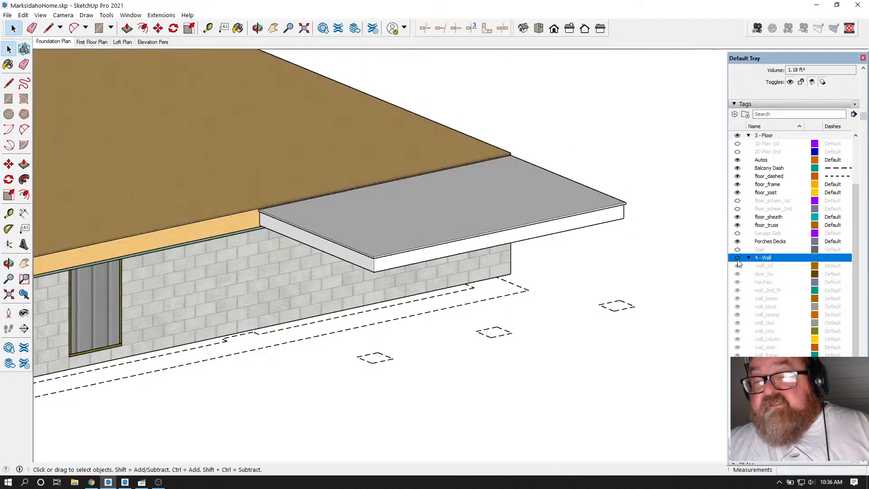
pyautogui.click(737, 257)
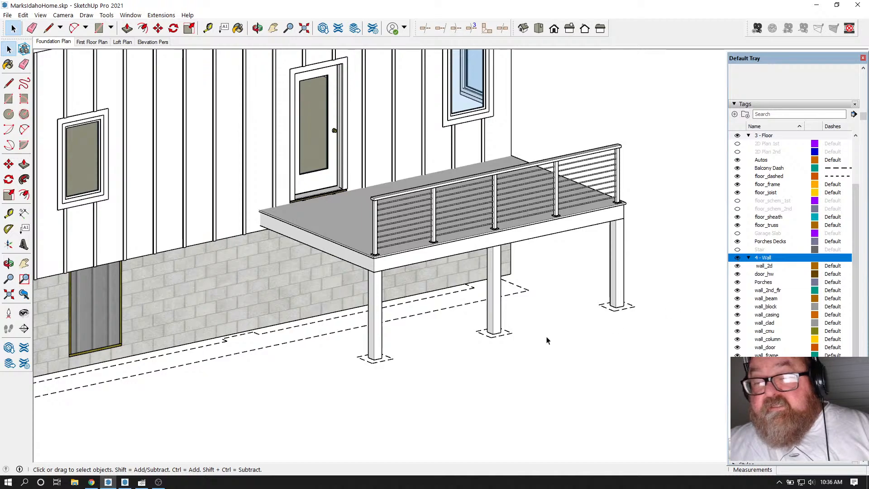
# Step: Orbit close to the near porch post's base and switch the model view to perspective
pyautogui.scroll(2, 309, 388)
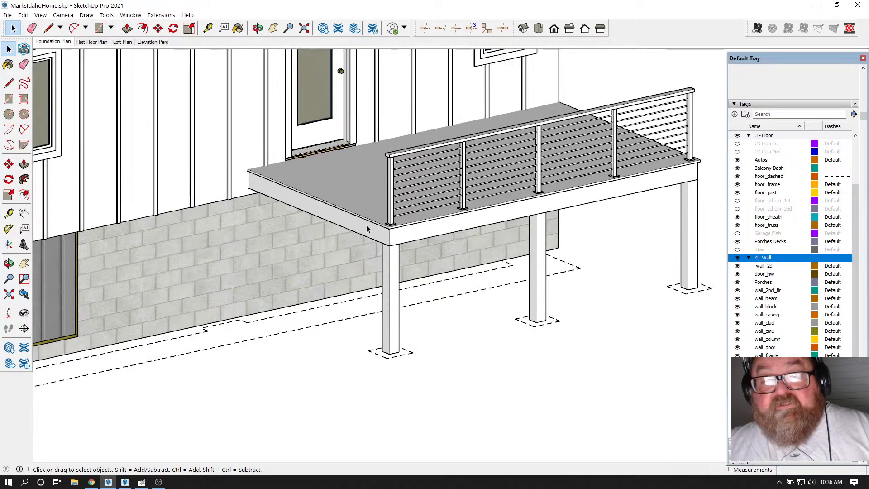
pyautogui.click(261, 29)
pyautogui.moveTo(413, 166); pyautogui.dragTo(405, 230)
pyautogui.scroll(-2, 407, 230)
pyautogui.scroll(3, 357, 409)
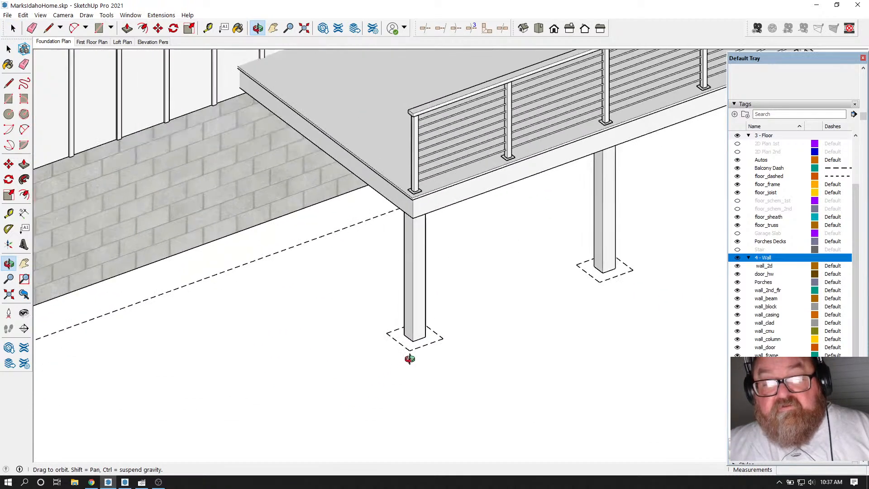
pyautogui.moveTo(410, 359); pyautogui.dragTo(421, 353)
pyautogui.click(75, 17)
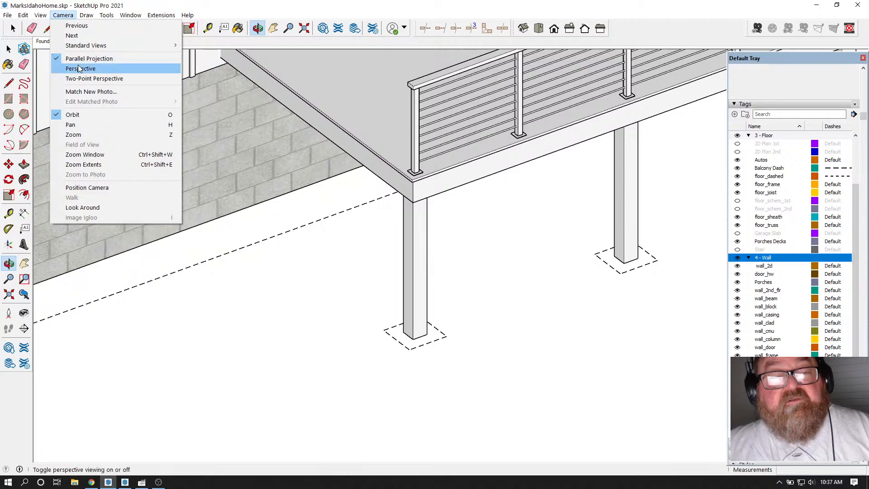
pyautogui.click(79, 68)
# Step: Draw a 6" by 6" rectangle at the base of each of the three porch posts, and hide the 4 - Wall tag folder
pyautogui.scroll(3, 439, 259)
pyautogui.scroll(6, 439, 259)
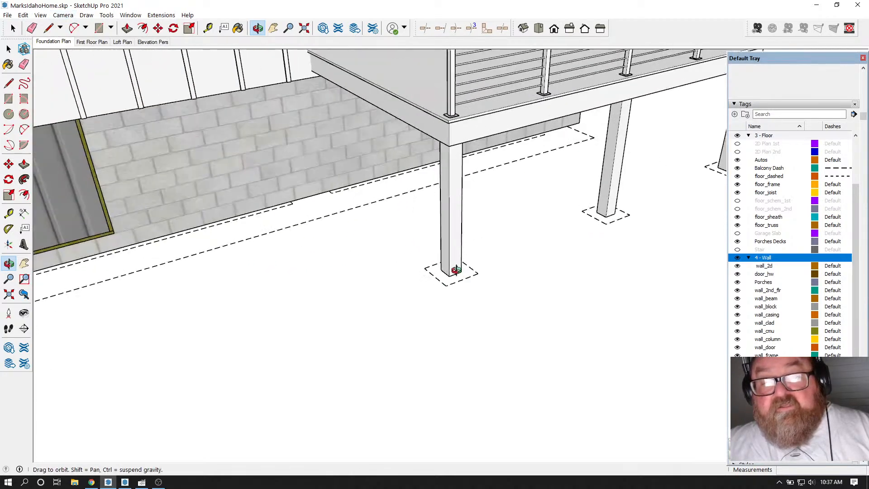
pyautogui.scroll(1, 456, 270)
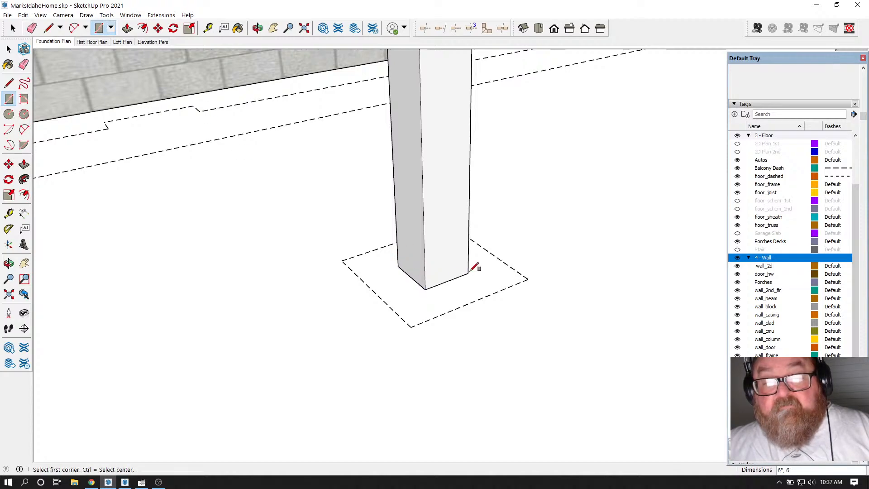
pyautogui.scroll(-10, 220, 322)
pyautogui.scroll(4, 267, 303)
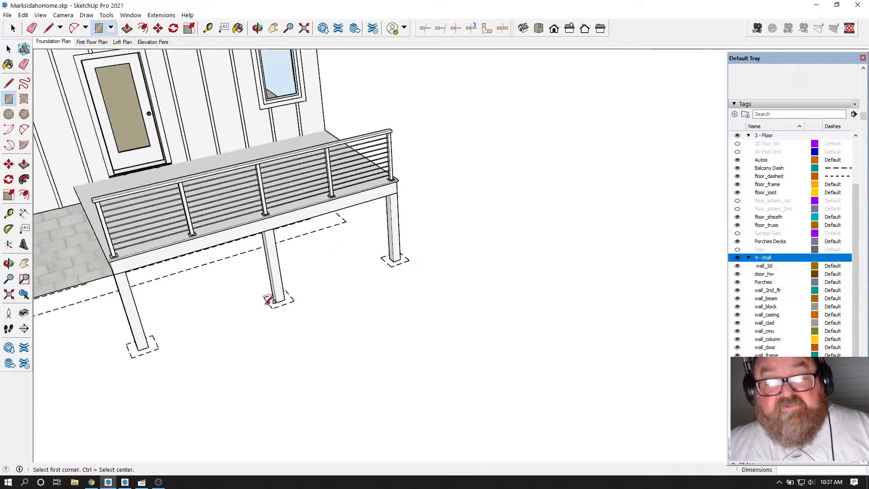
pyautogui.scroll(6, 272, 299)
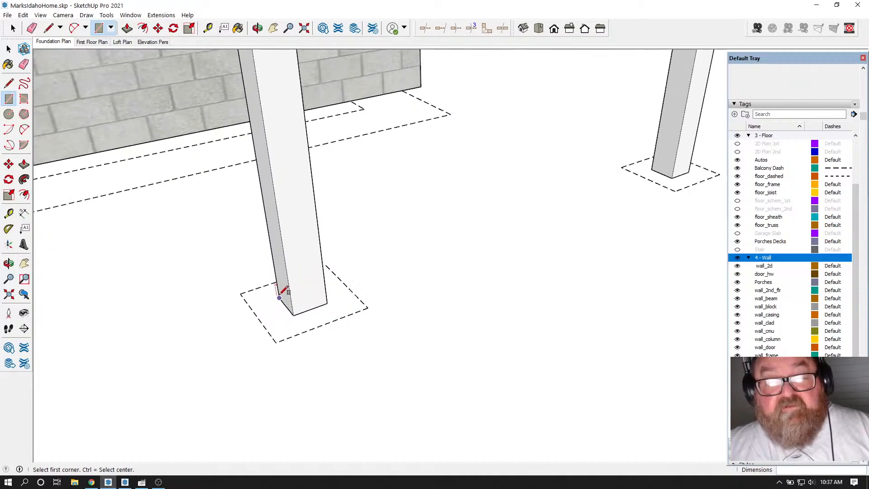
pyautogui.scroll(-6, 329, 300)
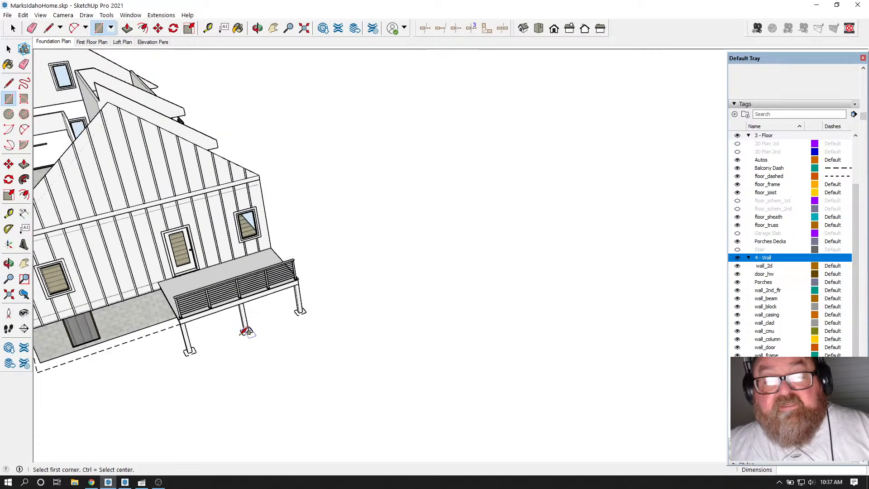
pyautogui.scroll(8, 293, 311)
pyautogui.scroll(5, 302, 312)
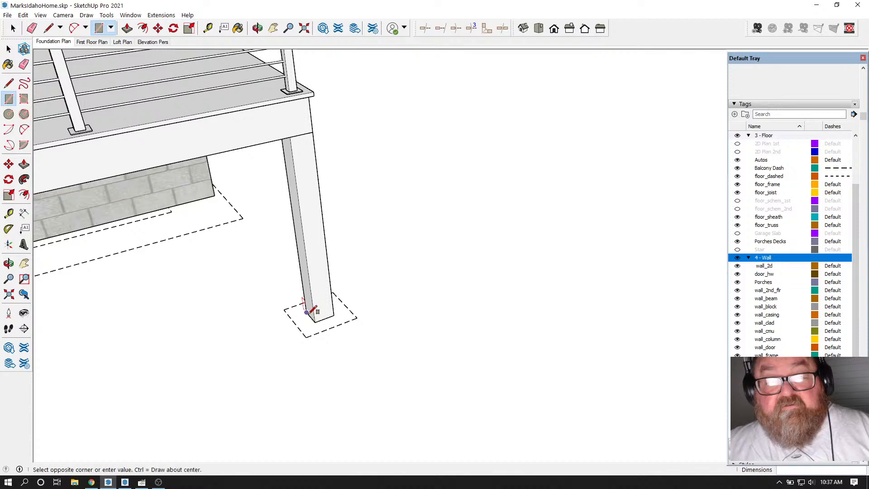
pyautogui.click(737, 258)
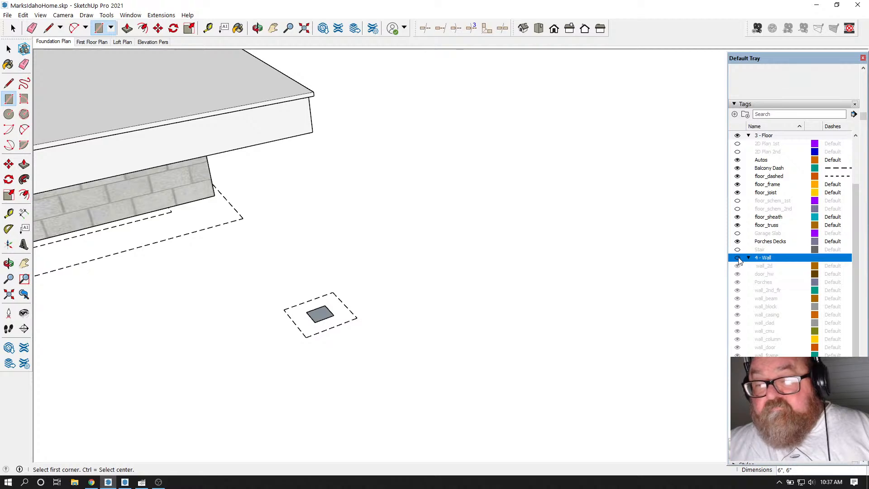
# Step: Hide the 3 - Floor tag folder so the foundation walls and the three porch footings stand alone
pyautogui.click(737, 135)
pyautogui.scroll(-5, 702, 304)
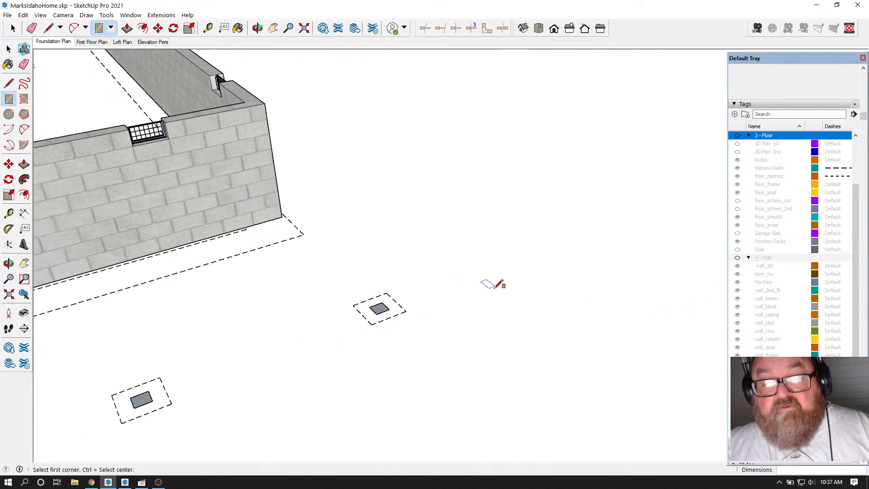
pyautogui.scroll(-8, 550, 293)
pyautogui.scroll(3, 276, 405)
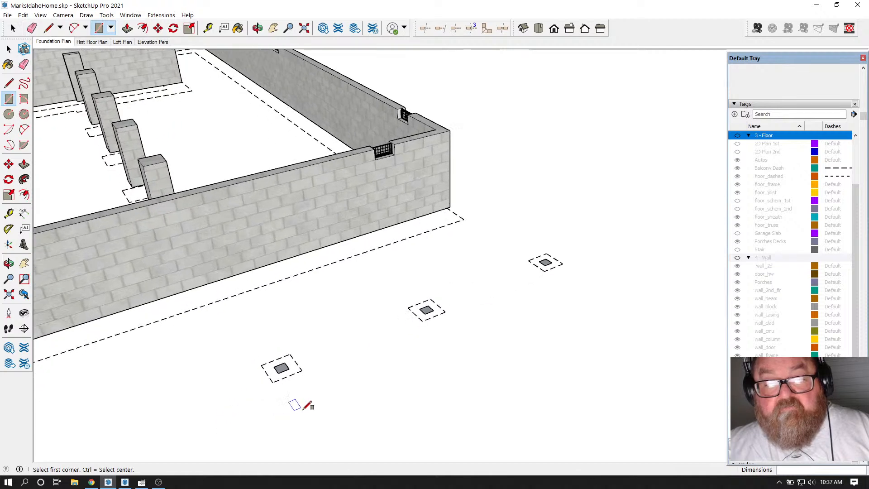
pyautogui.scroll(2, 308, 405)
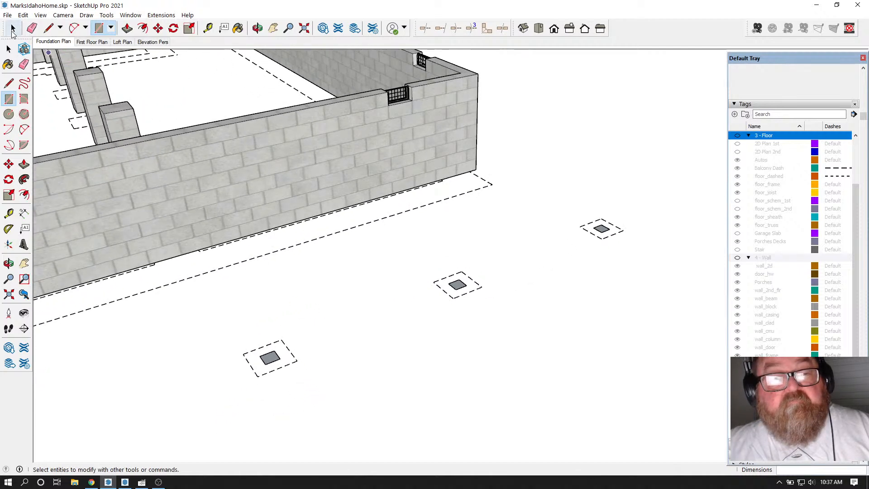
# Step: Reverse the faces of the three post rectangles on the porch footings
pyautogui.click(13, 29)
pyautogui.scroll(1, 214, 358)
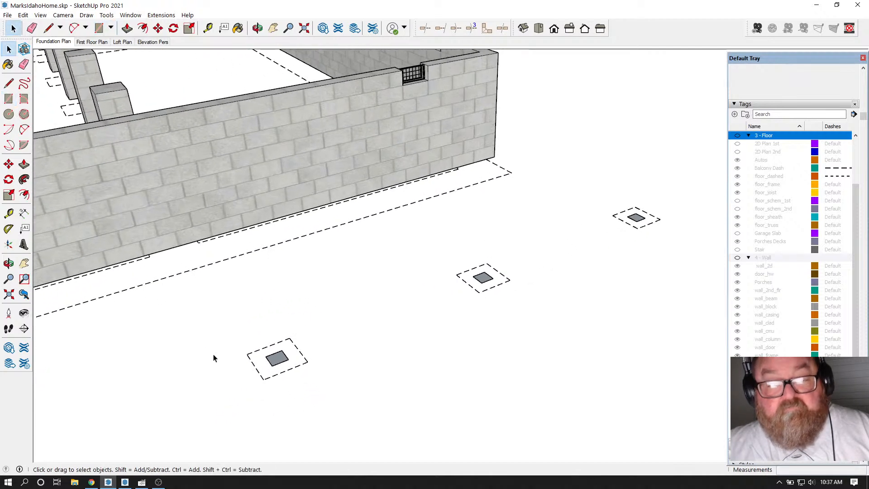
pyautogui.rightClick(280, 360)
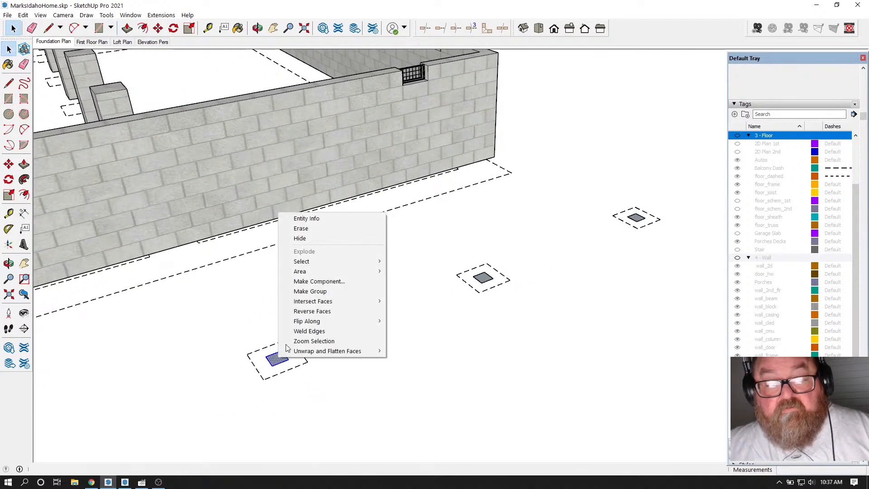
pyautogui.click(317, 313)
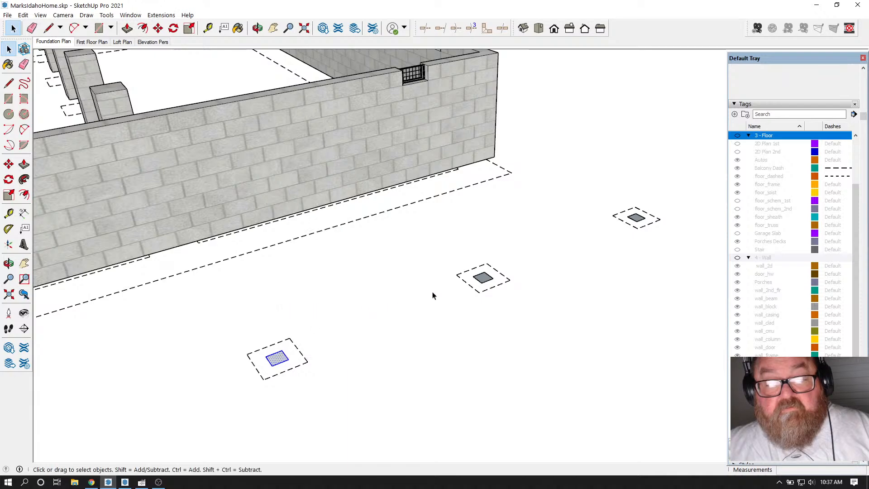
pyautogui.rightClick(483, 278)
pyautogui.moveTo(503, 370)
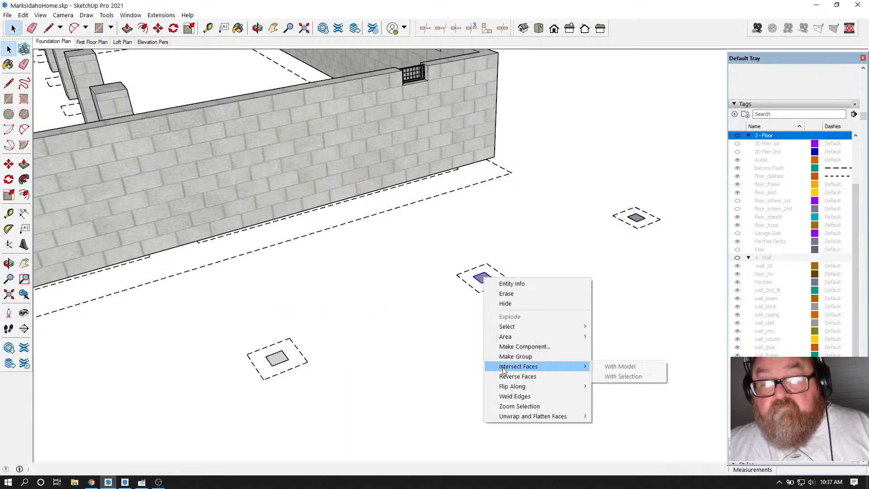
pyautogui.click(620, 366)
pyautogui.scroll(5, 617, 219)
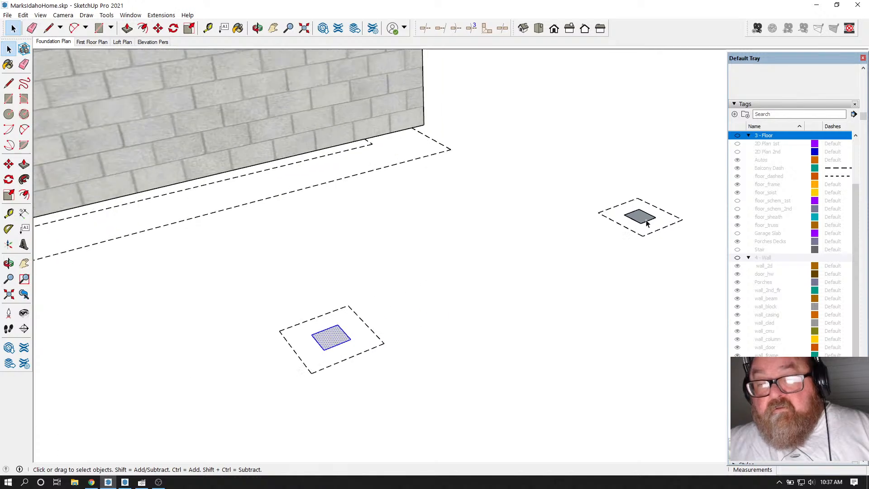
pyautogui.scroll(2, 647, 222)
pyautogui.rightClick(643, 215)
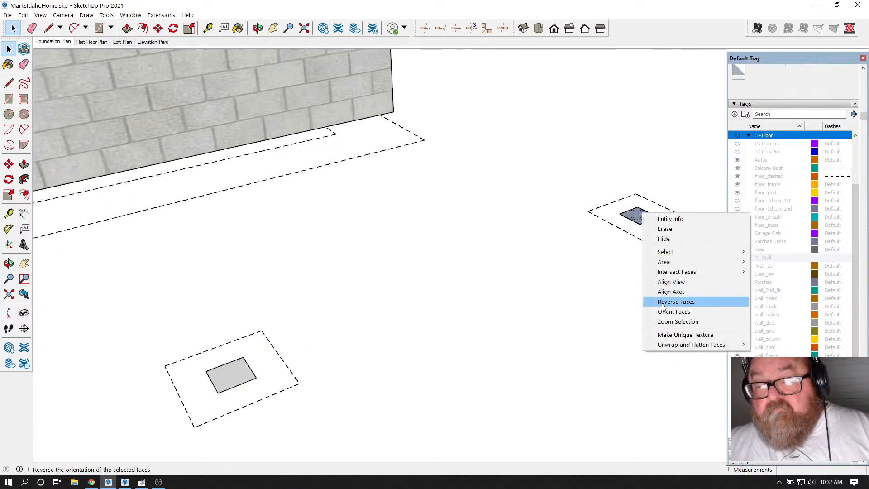
pyautogui.click(675, 302)
pyautogui.scroll(-6, 541, 277)
pyautogui.scroll(1, 486, 310)
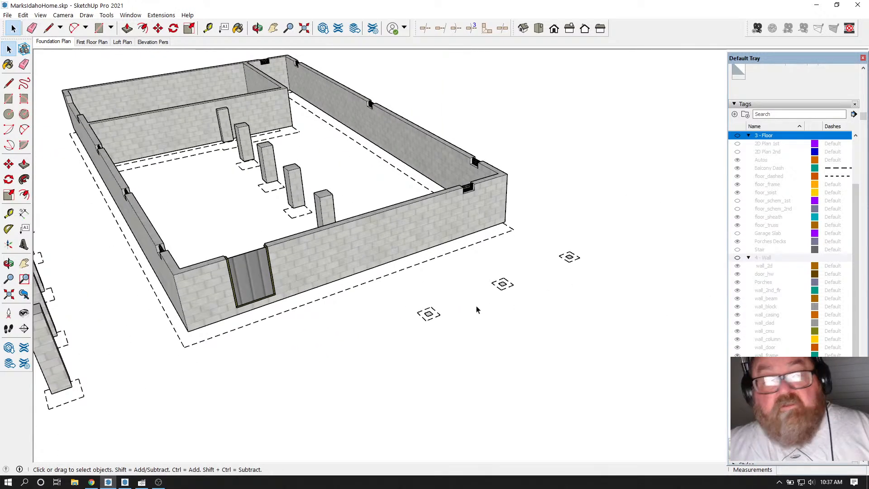
# Step: Return to the Foundation Plan scene, update it with the current settings, and save the model
pyautogui.click(53, 41)
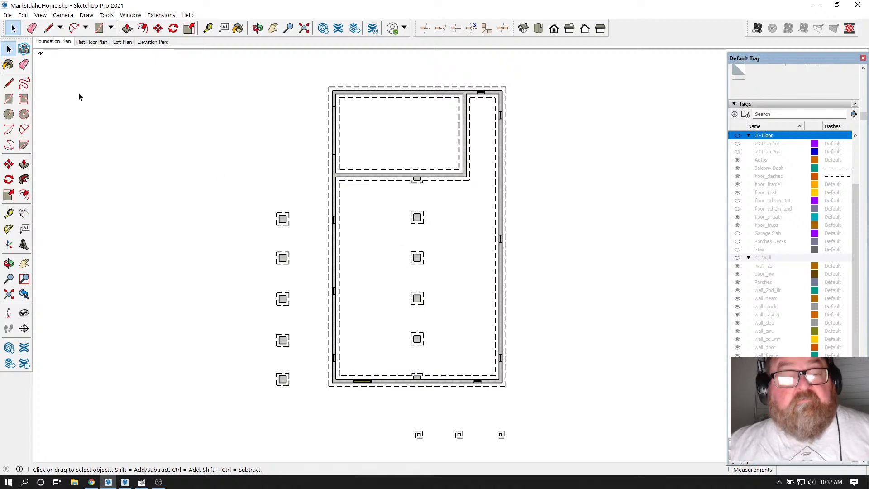
pyautogui.rightClick(51, 42)
pyautogui.click(72, 78)
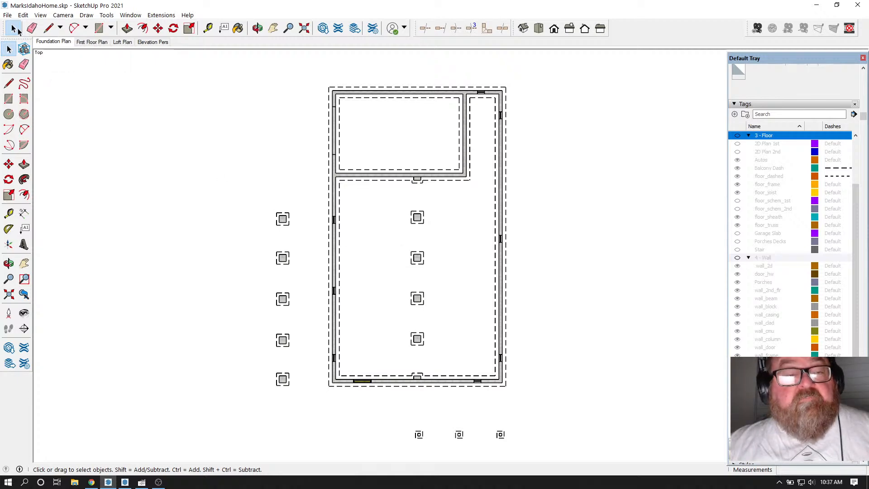
pyautogui.click(7, 15)
pyautogui.click(22, 60)
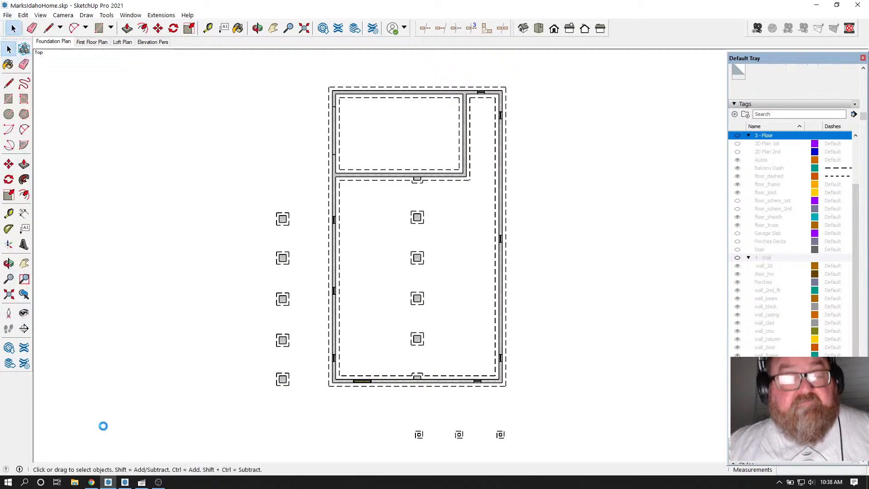
# Step: Switch to the YouTube Studio live stream page in the browser and read back through the chat messages
pyautogui.click(92, 482)
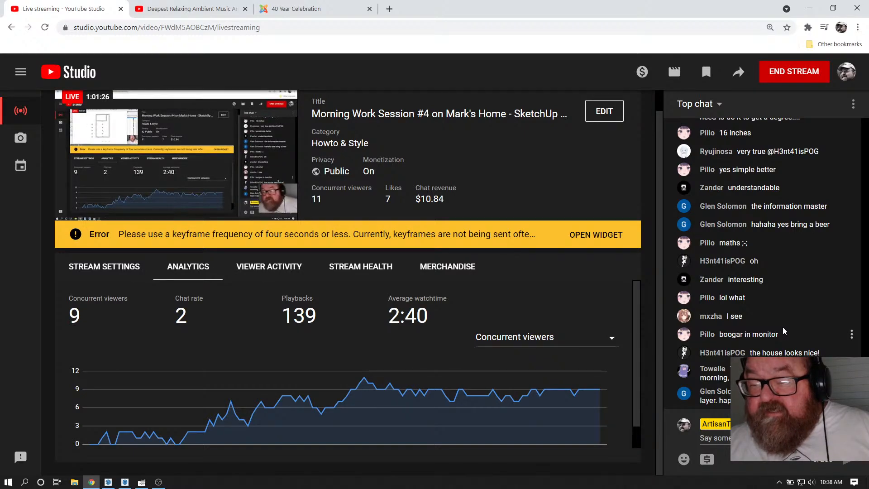
pyautogui.scroll(3, 776, 312)
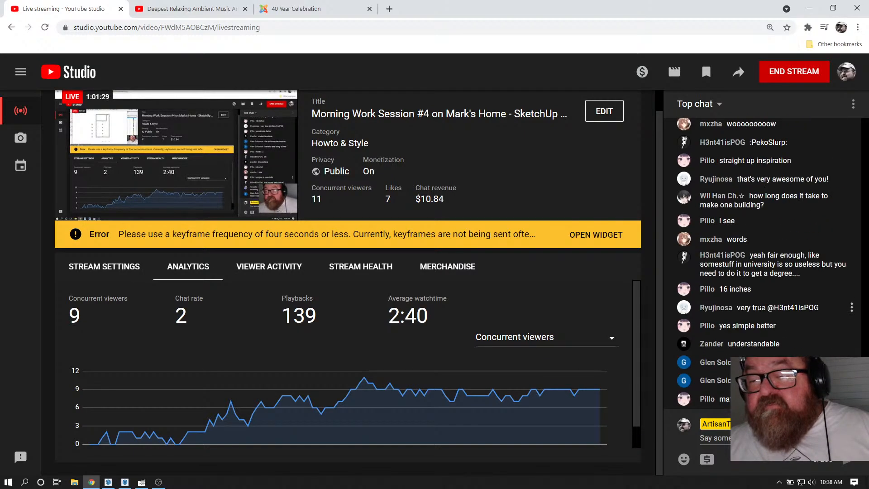
pyautogui.scroll(2, 754, 303)
pyautogui.scroll(8, 752, 277)
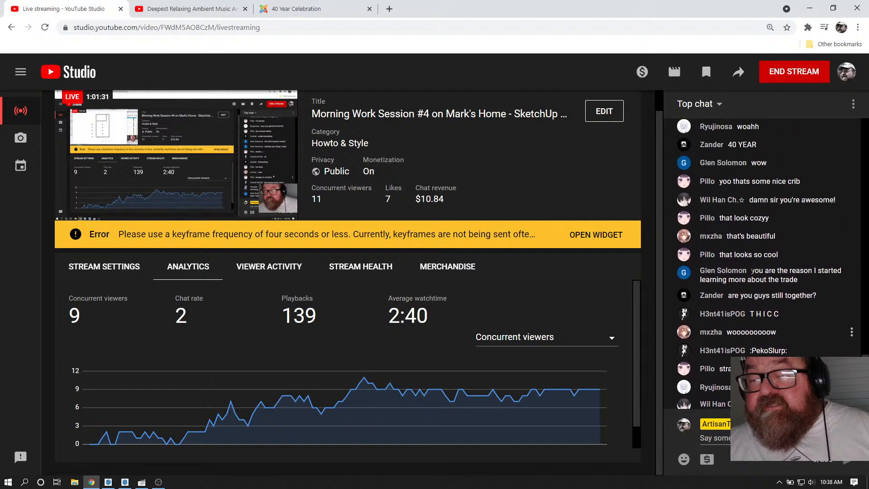
pyautogui.scroll(10, 752, 294)
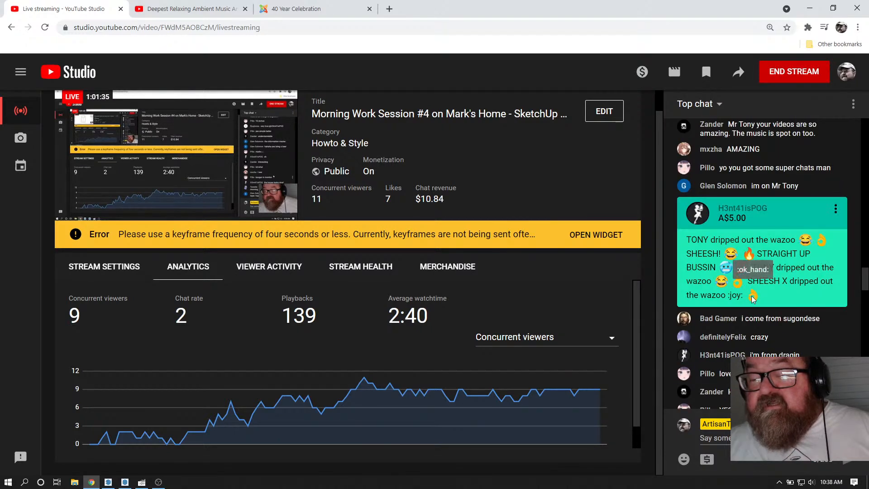
pyautogui.scroll(-15, 753, 298)
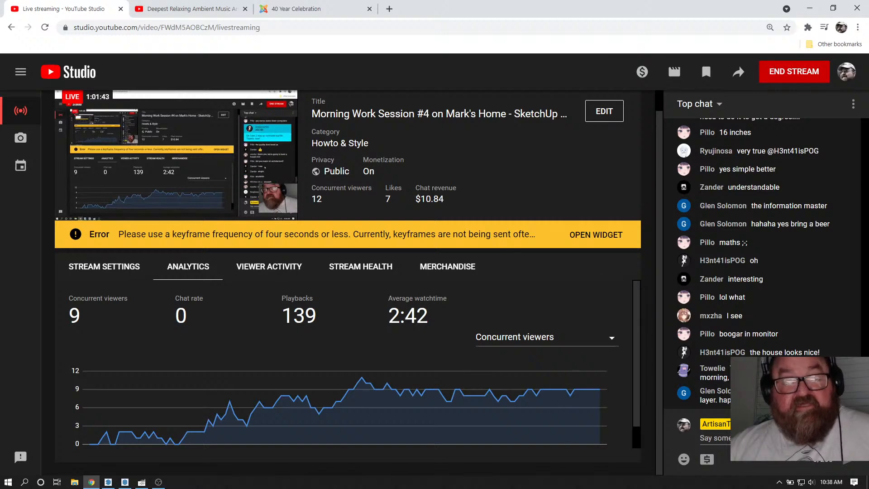
# Step: Switch back to SketchUp, orbit out of the top view, set the camera to perspective and fit the whole model in view
pyautogui.click(108, 482)
pyautogui.scroll(-2, 409, 421)
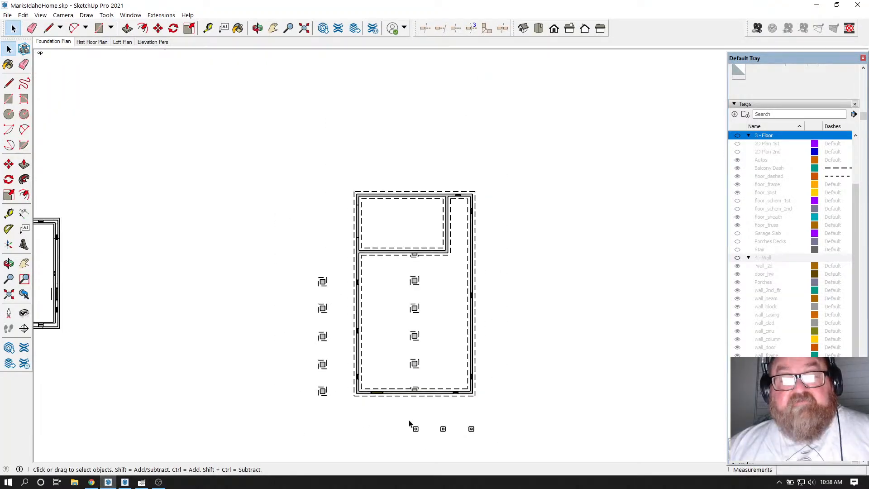
pyautogui.scroll(-3, 409, 424)
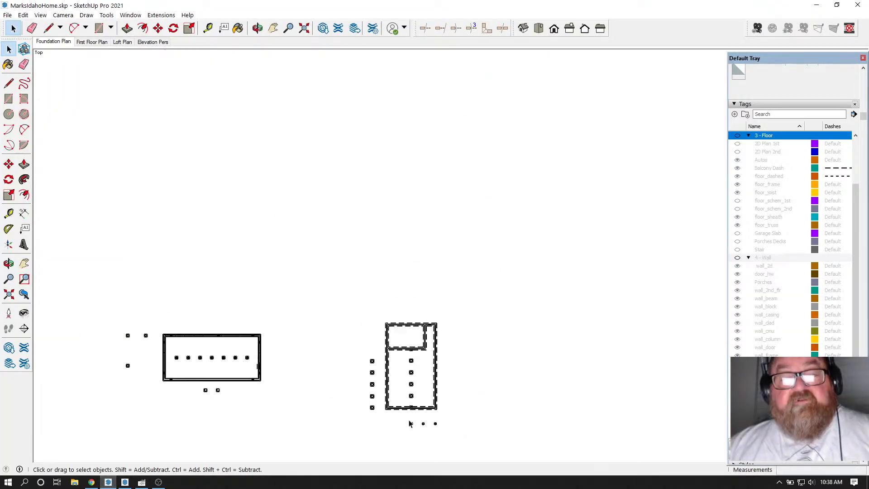
pyautogui.click(260, 28)
pyautogui.moveTo(379, 202); pyautogui.dragTo(199, 169)
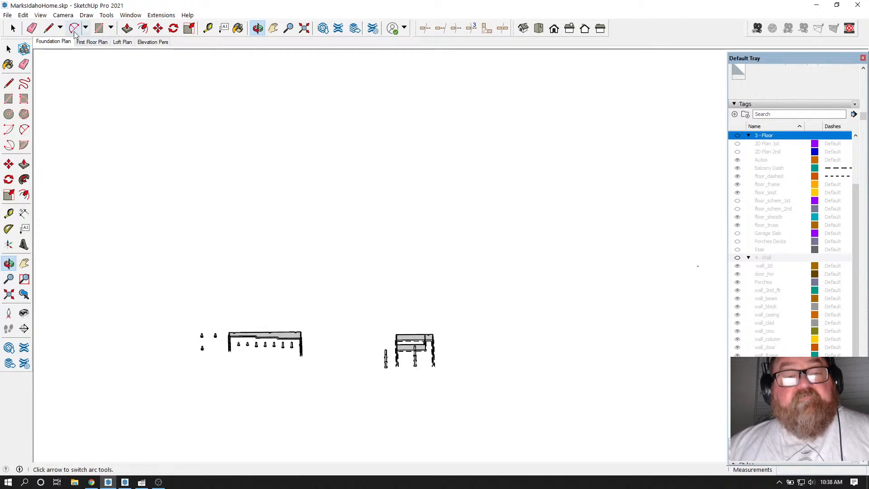
pyautogui.click(64, 16)
pyautogui.click(91, 68)
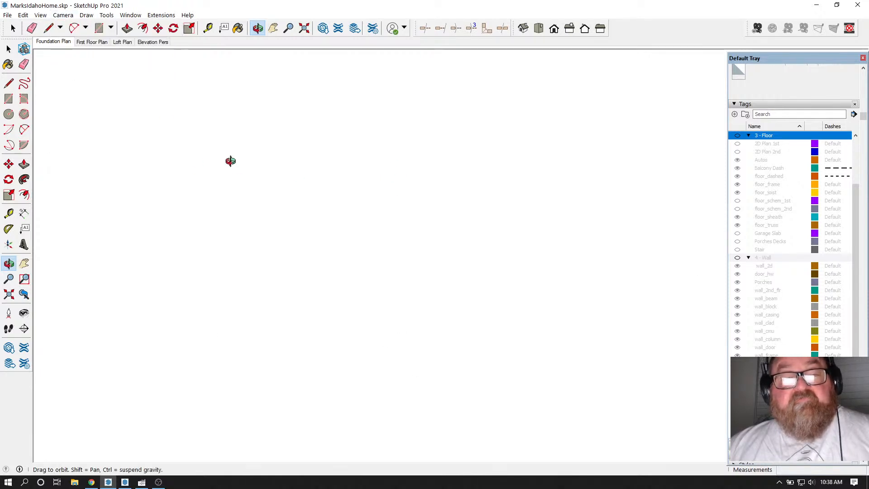
pyautogui.click(304, 28)
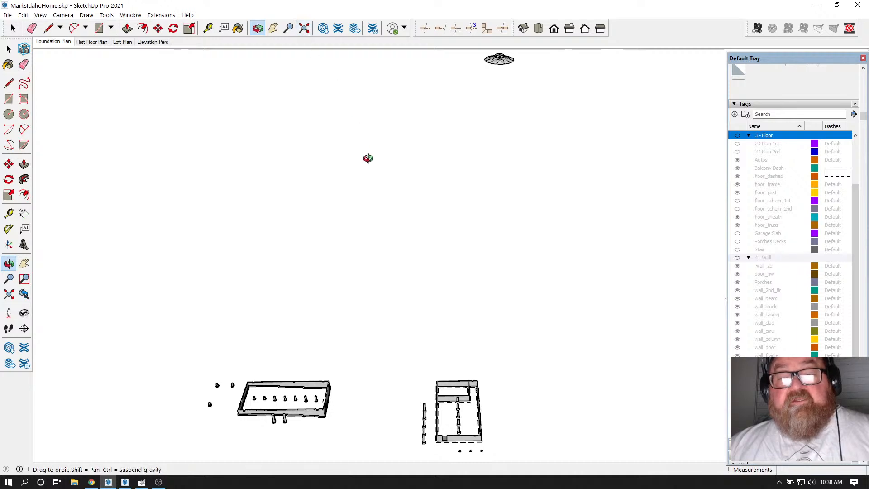
# Step: Examine the flying saucer model from several sides, including the furnishings behind its windows
pyautogui.moveTo(368, 158); pyautogui.dragTo(632, 136)
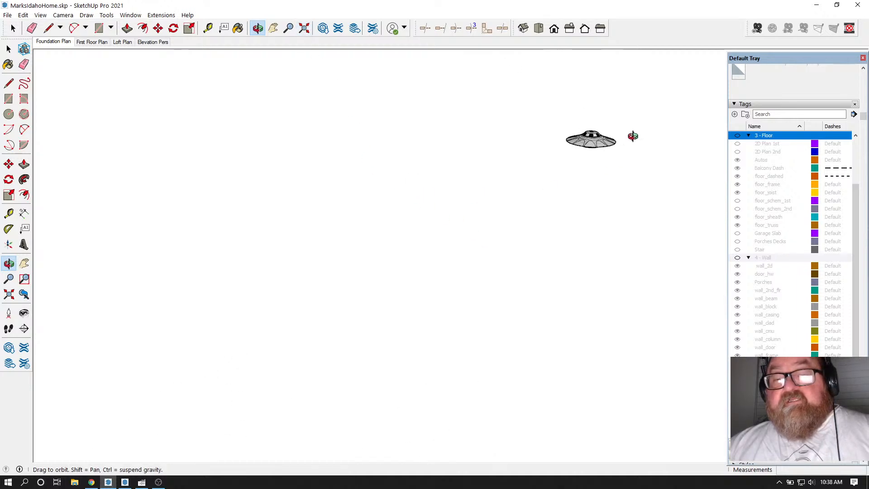
pyautogui.scroll(8, 606, 105)
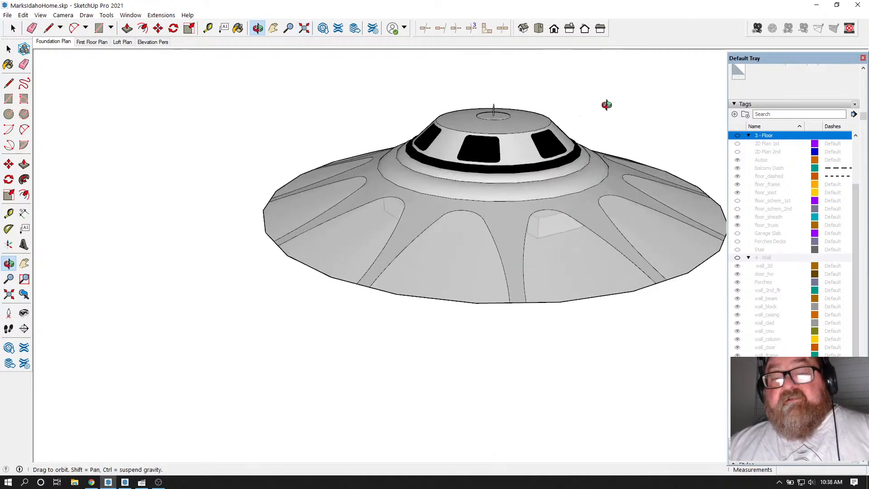
pyautogui.moveTo(607, 105); pyautogui.dragTo(349, 171)
pyautogui.scroll(4, 440, 192)
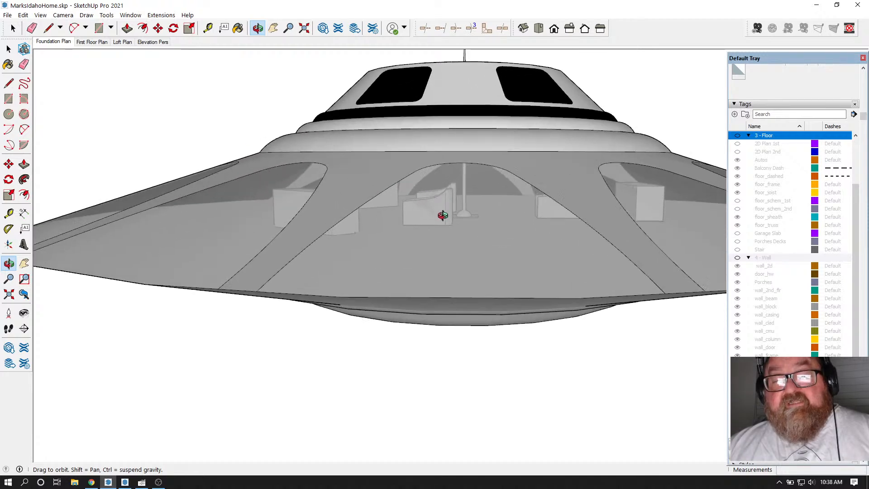
pyautogui.moveTo(443, 215); pyautogui.dragTo(555, 213)
pyautogui.scroll(-6, 530, 215)
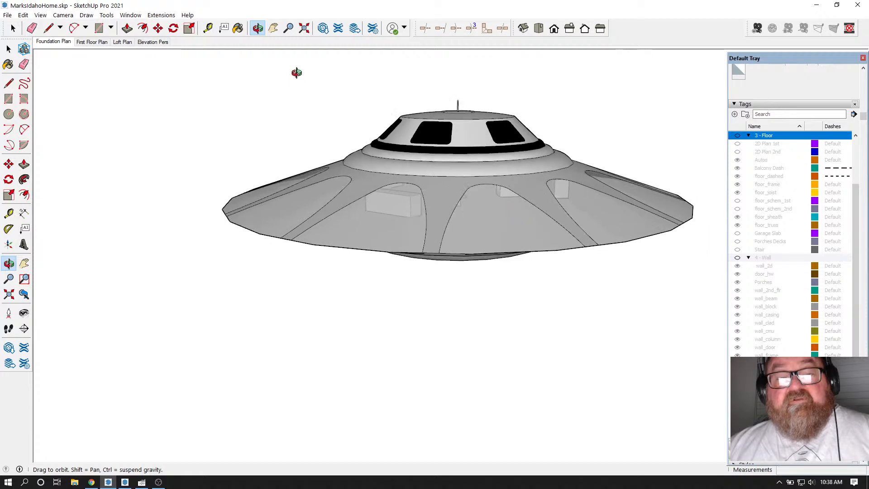
# Step: Examine the other house's foundation with its stepped footings, block walls and interior piers, and compare it with the Idaho home's foundation
pyautogui.click(304, 30)
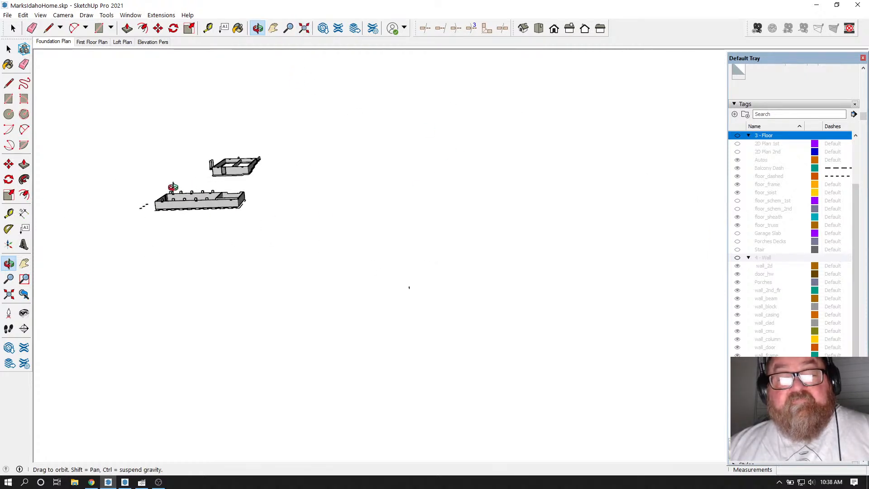
pyautogui.moveTo(173, 187); pyautogui.dragTo(524, 322)
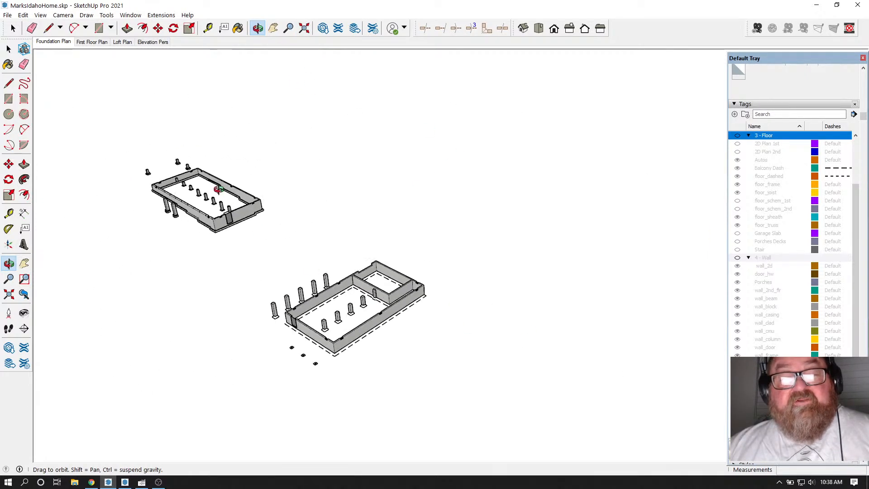
pyautogui.scroll(5, 219, 189)
pyautogui.scroll(-2, 310, 282)
pyautogui.scroll(3, 311, 281)
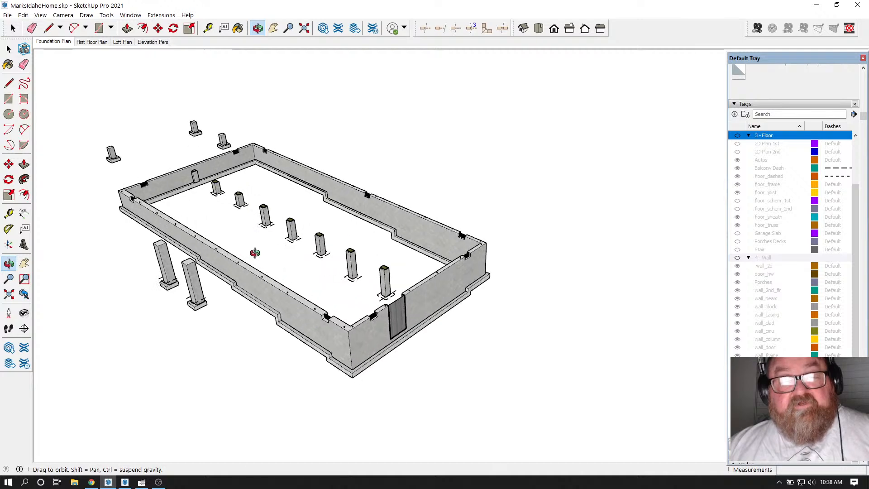
pyautogui.moveTo(255, 253); pyautogui.dragTo(274, 247)
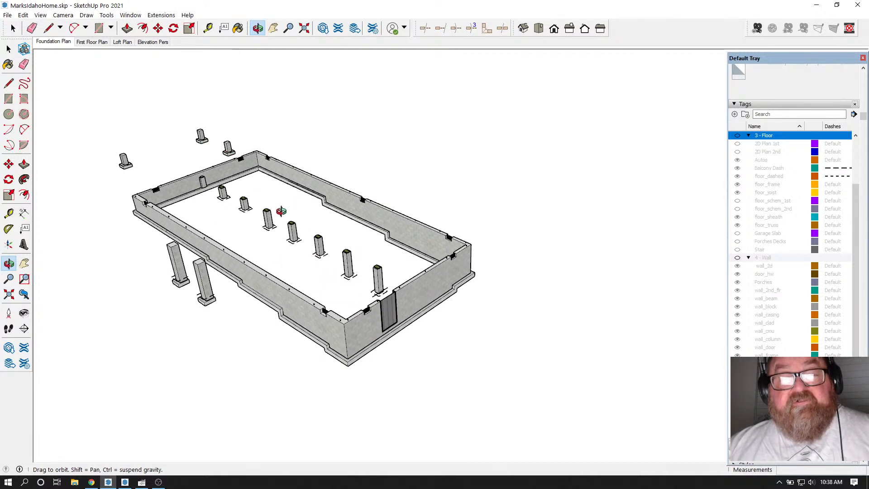
pyautogui.scroll(6, 333, 278)
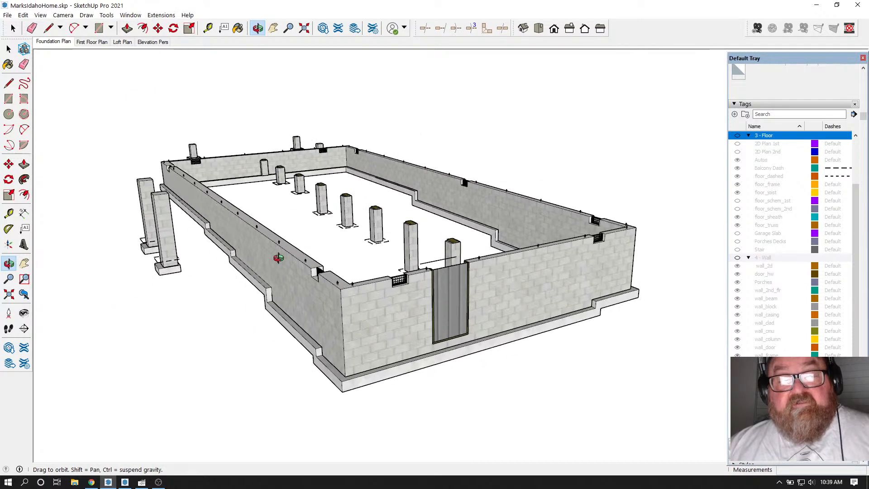
pyautogui.moveTo(278, 258); pyautogui.dragTo(280, 307)
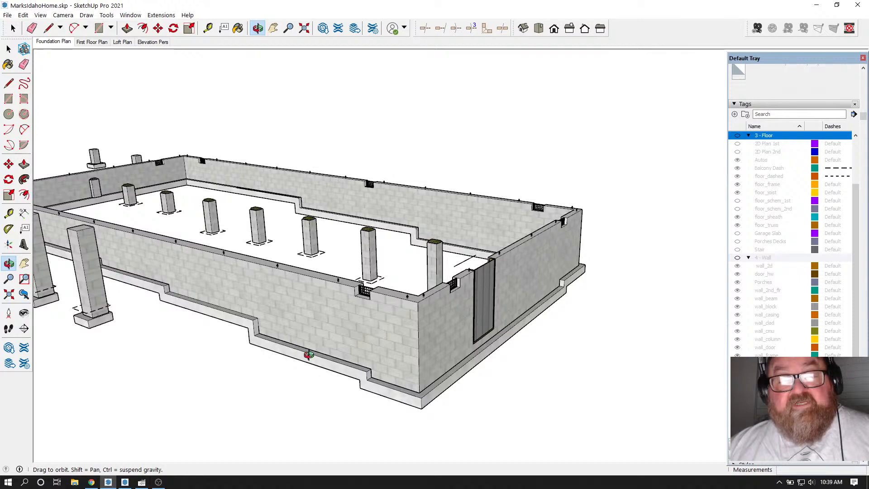
pyautogui.moveTo(308, 356); pyautogui.dragTo(319, 329)
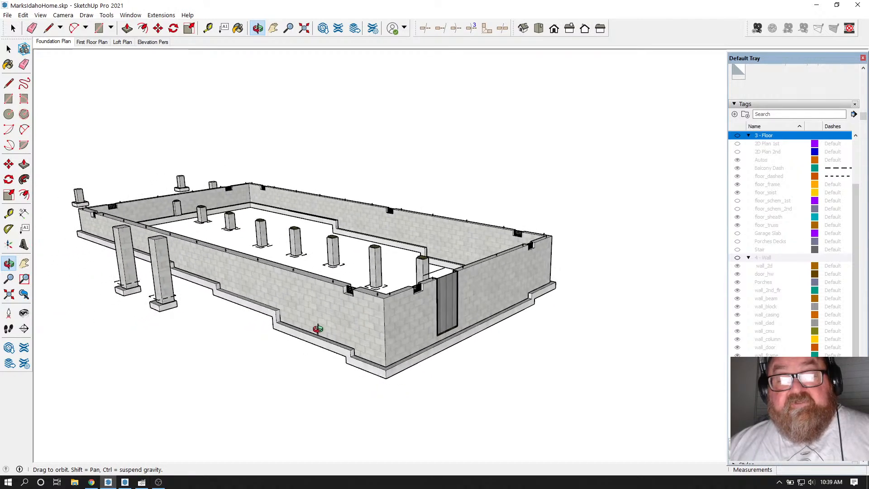
pyautogui.scroll(-8, 203, 292)
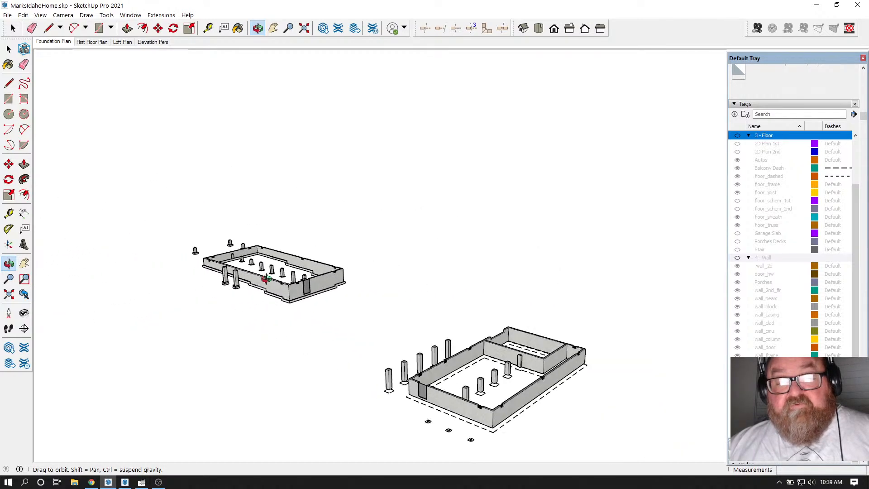
# Step: Turn on visibility of the footing tag and view the Idaho home's wall and pier footings up close
pyautogui.scroll(6, 409, 376)
pyautogui.moveTo(349, 355); pyautogui.dragTo(486, 376)
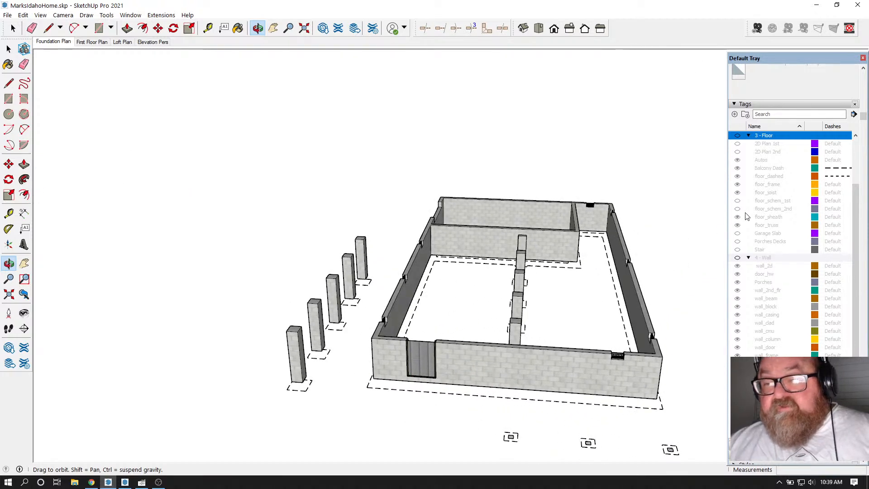
pyautogui.scroll(5, 747, 216)
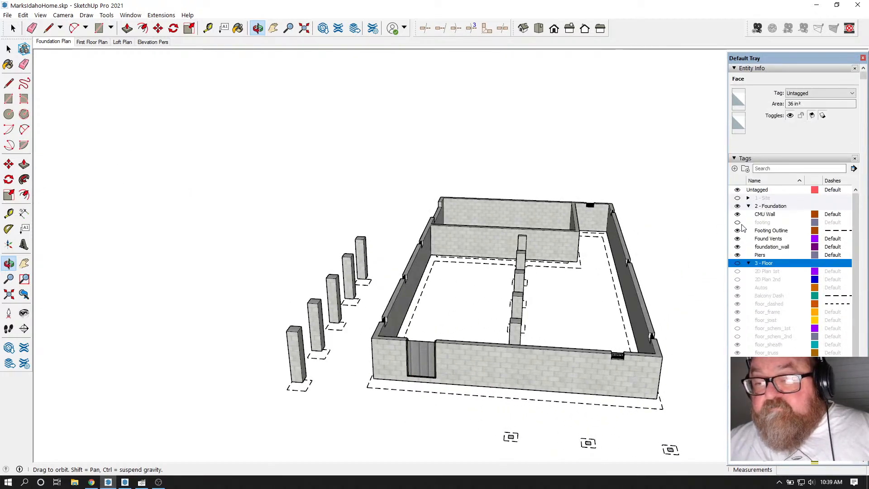
pyautogui.click(738, 222)
pyautogui.scroll(5, 470, 338)
pyautogui.moveTo(441, 357); pyautogui.dragTo(471, 362)
pyautogui.moveTo(550, 355); pyautogui.dragTo(517, 323)
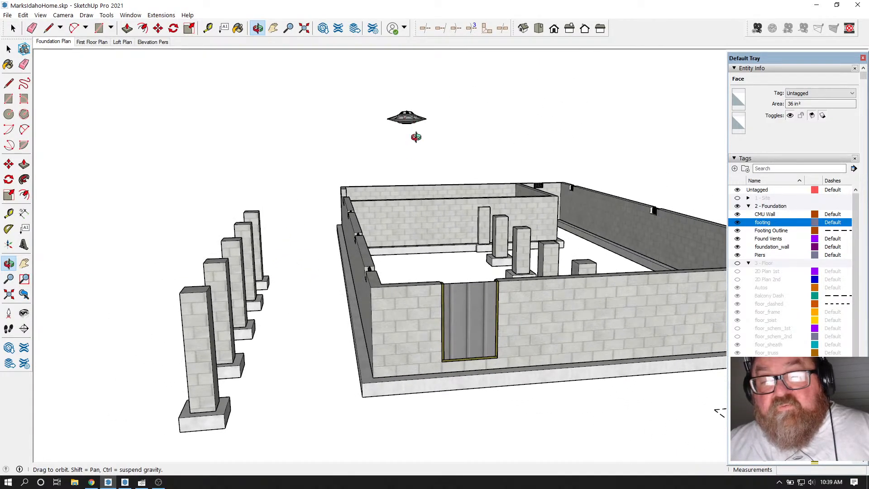
# Step: Compare the two houses' foundations from several angles, looking at the footing steps, wall heights and porch piers
pyautogui.scroll(-3, 382, 311)
pyautogui.scroll(-6, 552, 363)
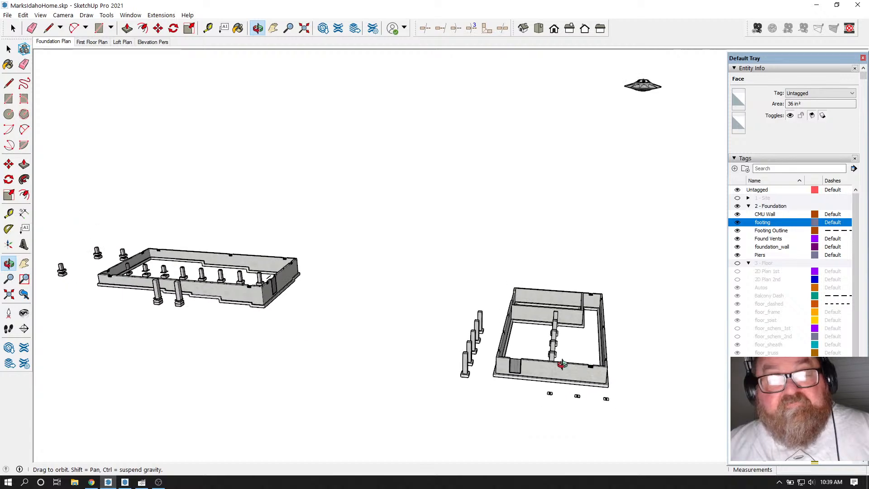
pyautogui.scroll(6, 77, 283)
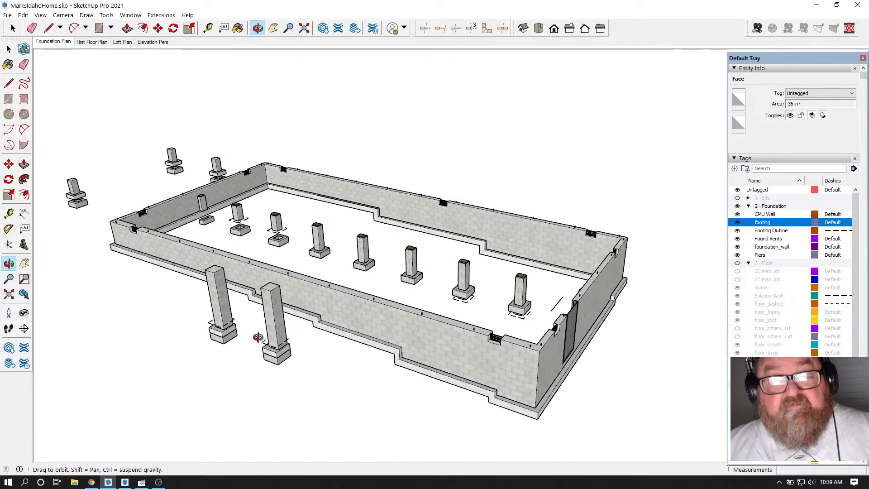
pyautogui.scroll(-8, 258, 337)
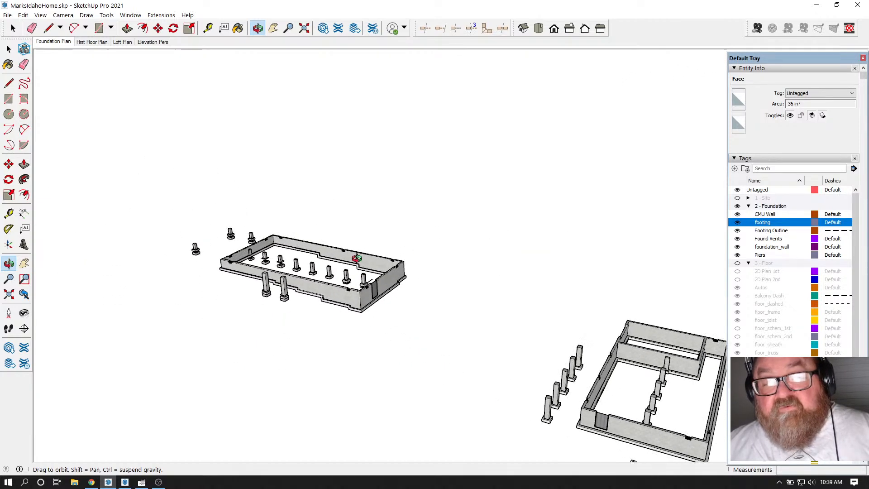
pyautogui.moveTo(624, 430); pyautogui.dragTo(650, 332)
pyautogui.scroll(2, 642, 389)
pyautogui.scroll(-2, 599, 411)
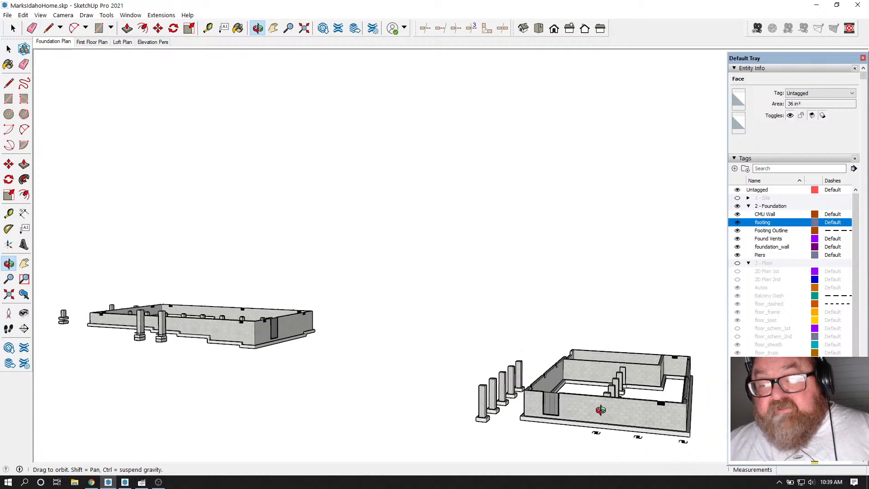
pyautogui.scroll(3, 673, 410)
pyautogui.scroll(1, 672, 410)
pyautogui.moveTo(463, 398); pyautogui.dragTo(602, 411)
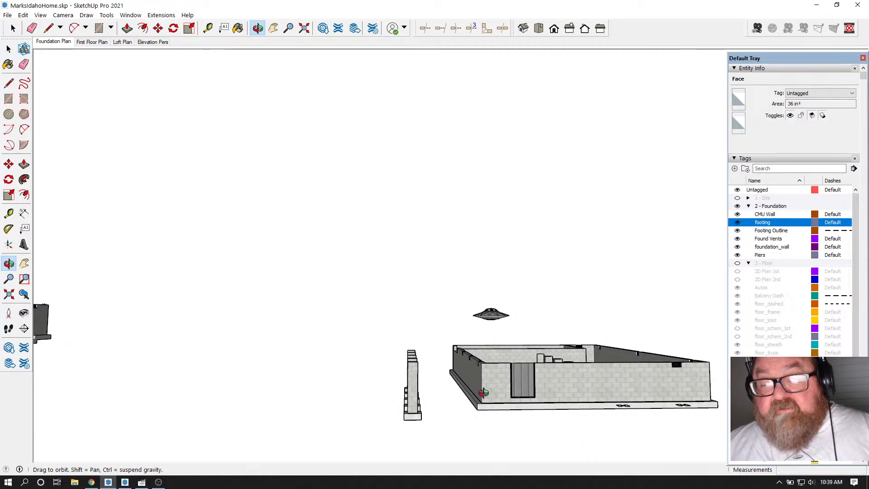
pyautogui.moveTo(484, 393); pyautogui.dragTo(513, 416)
pyautogui.moveTo(593, 401); pyautogui.dragTo(425, 355)
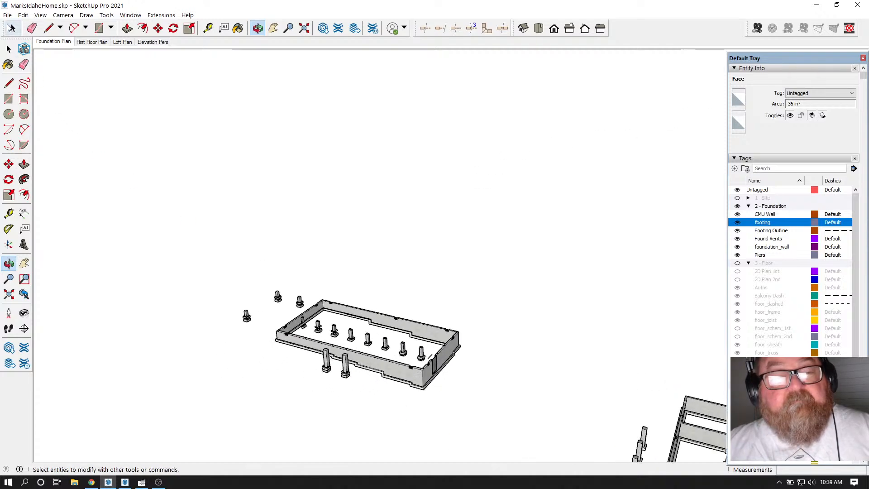
# Step: Delete the other house's stepped foundation group from the model
pyautogui.click(11, 28)
pyautogui.moveTo(179, 235); pyautogui.dragTo(175, 233)
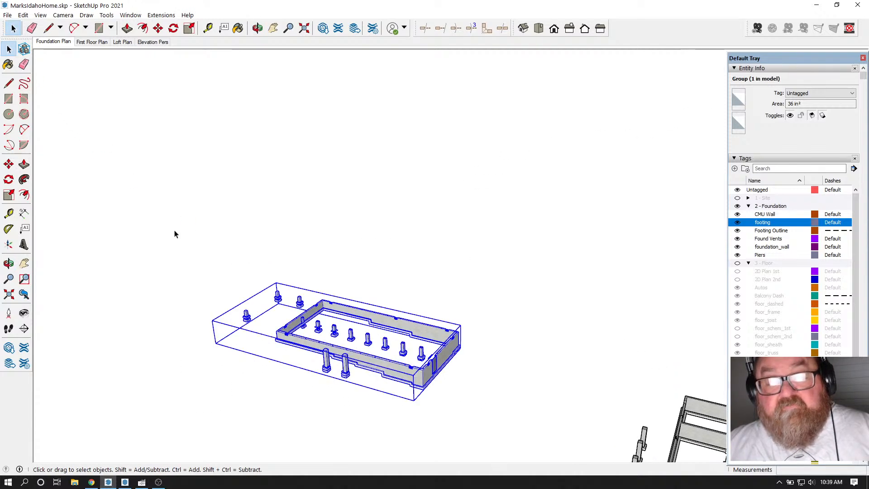
pyautogui.press('Delete')
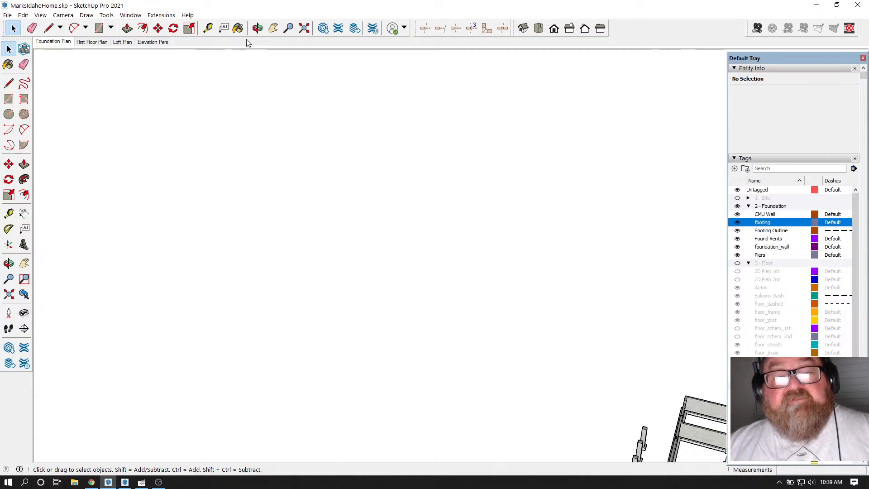
# Step: Examine the Idaho home's foundation from several sides, including the perimeter walls, partition wall, interior piers and outer porch piers
pyautogui.click(257, 28)
pyautogui.moveTo(243, 81); pyautogui.dragTo(501, 346)
pyautogui.scroll(2, 426, 287)
pyautogui.scroll(5, 418, 297)
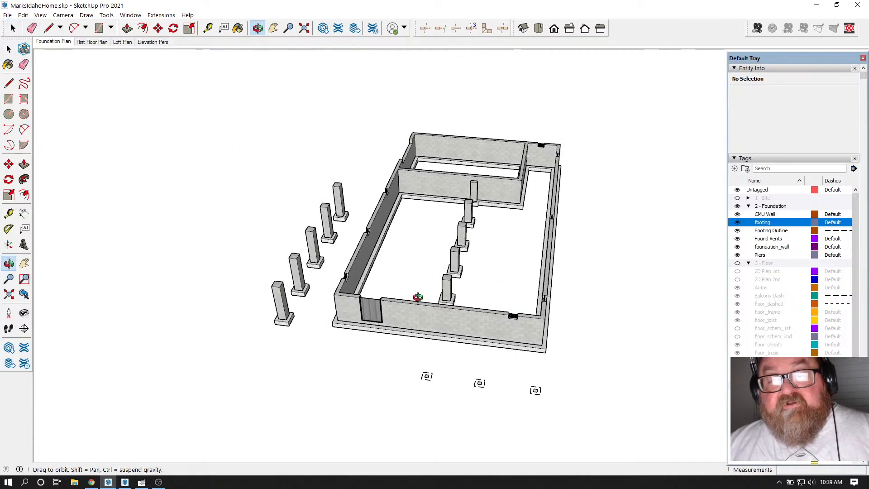
pyautogui.moveTo(418, 297); pyautogui.dragTo(502, 330)
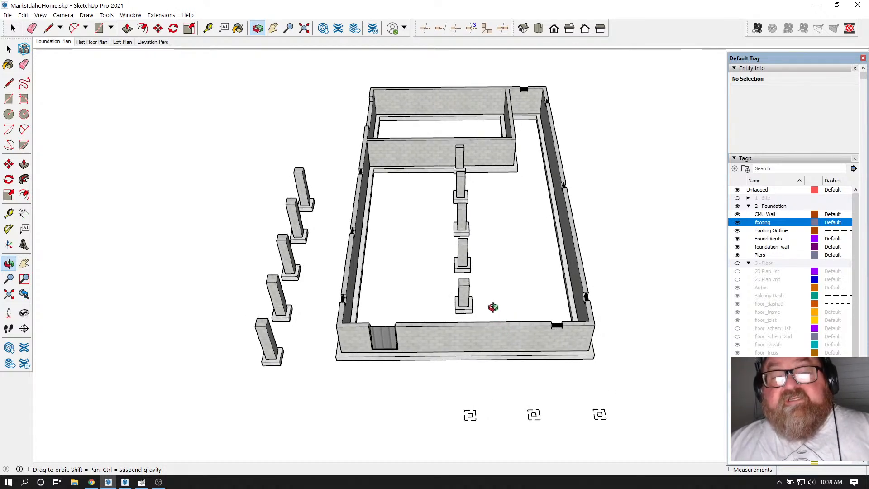
pyautogui.moveTo(454, 154); pyautogui.dragTo(493, 176)
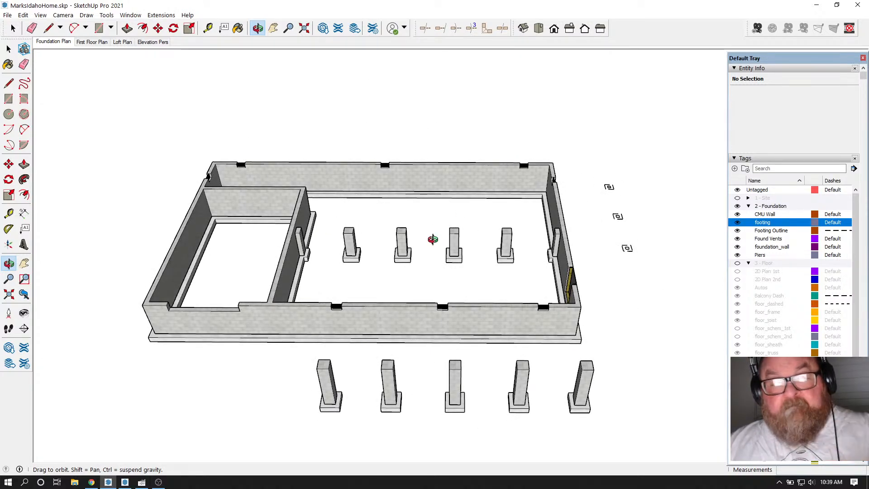
pyautogui.moveTo(582, 301); pyautogui.dragTo(388, 305)
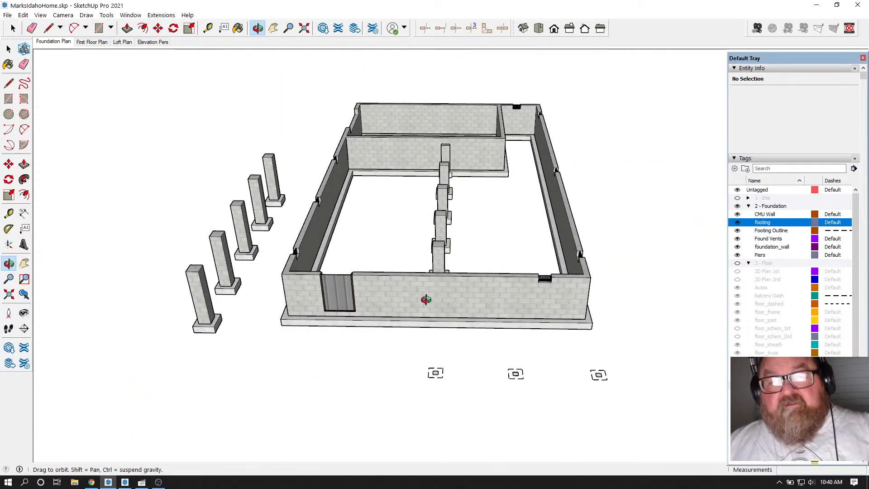
pyautogui.moveTo(426, 299); pyautogui.dragTo(458, 318)
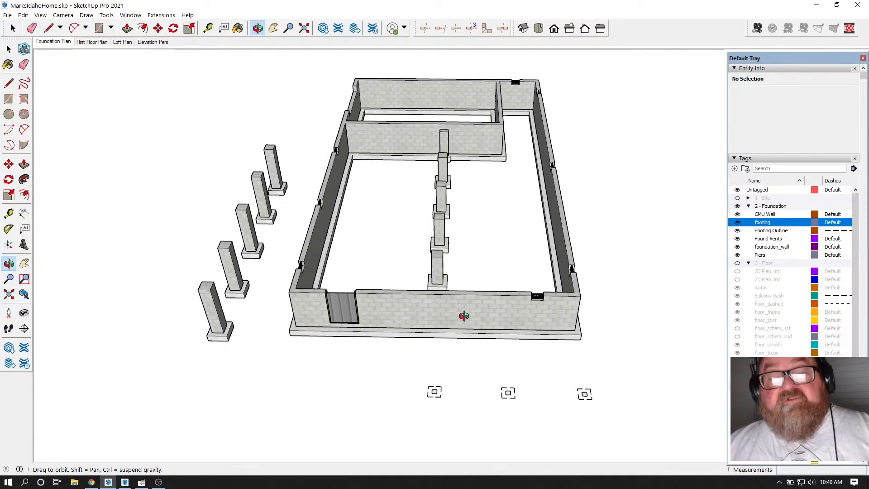
pyautogui.moveTo(468, 312); pyautogui.dragTo(487, 315)
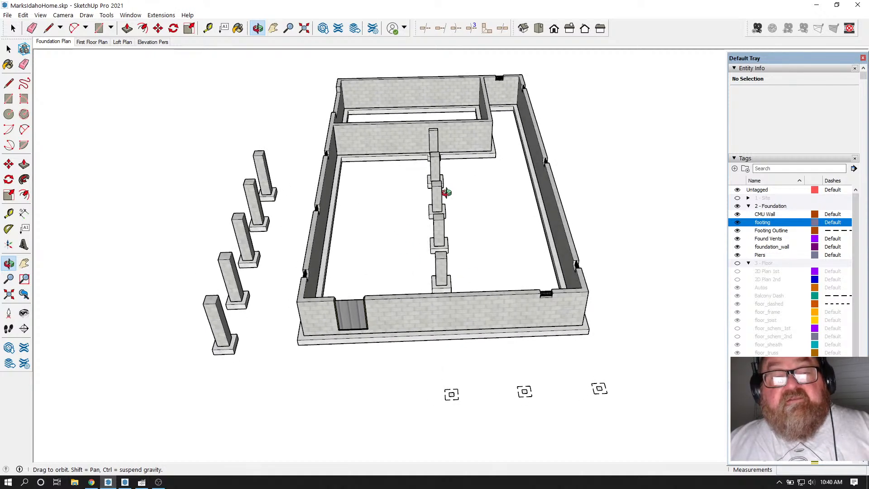
pyautogui.moveTo(433, 222); pyautogui.dragTo(607, 199)
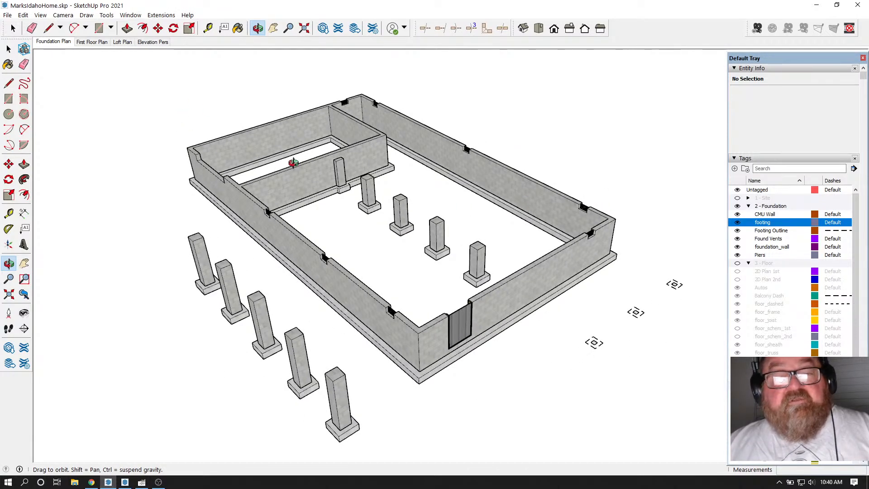
pyautogui.scroll(1, 308, 206)
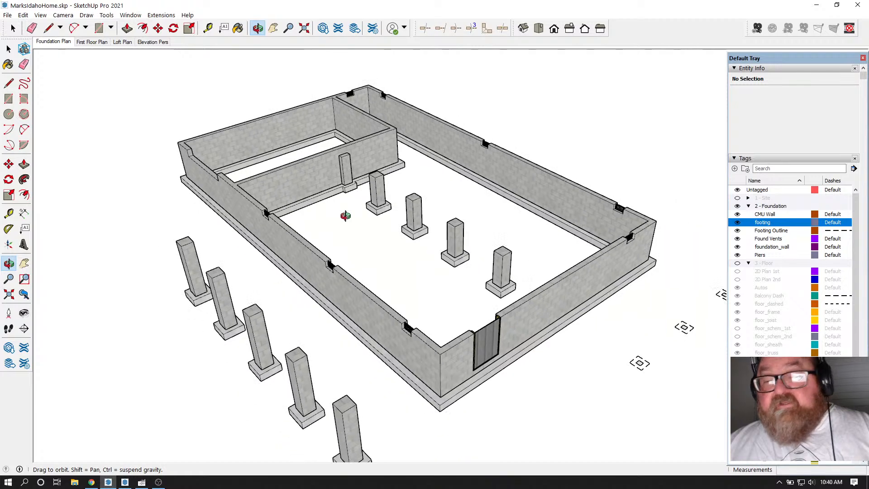
# Step: Show the 3 - Floor tag folder and hide the floor_sheath tag to expose the floor joists
pyautogui.click(737, 263)
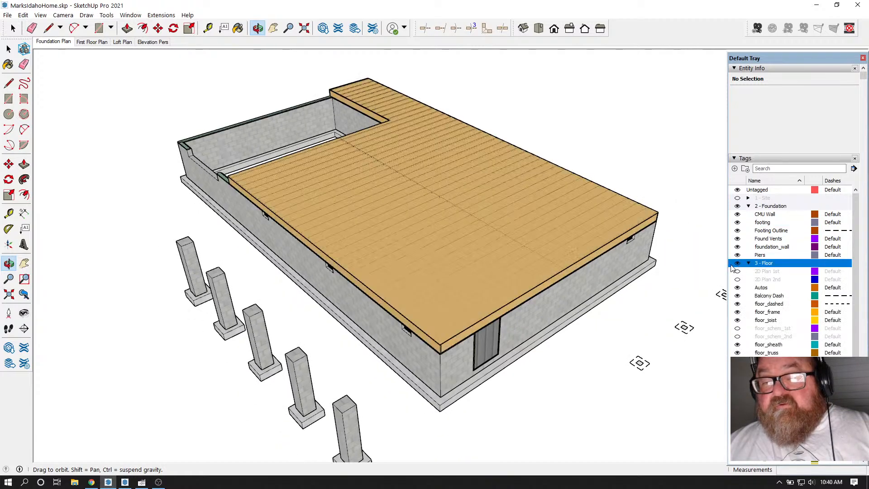
pyautogui.scroll(3, 418, 314)
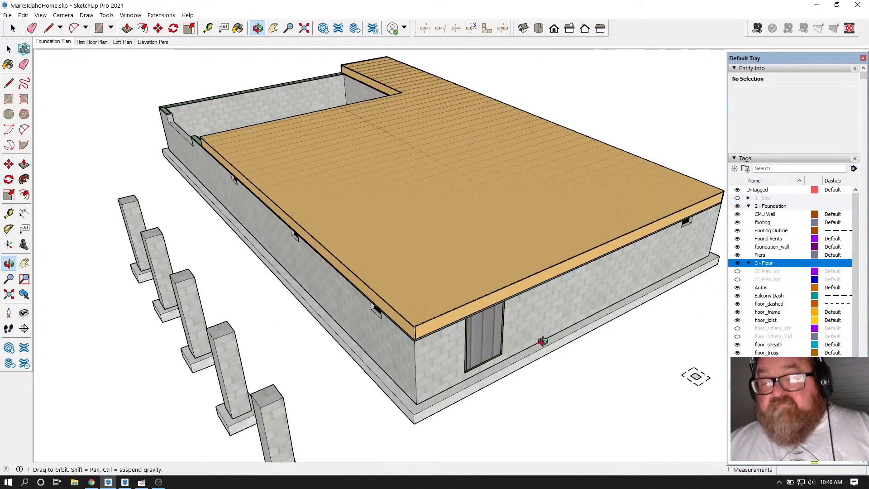
pyautogui.moveTo(542, 341); pyautogui.dragTo(606, 359)
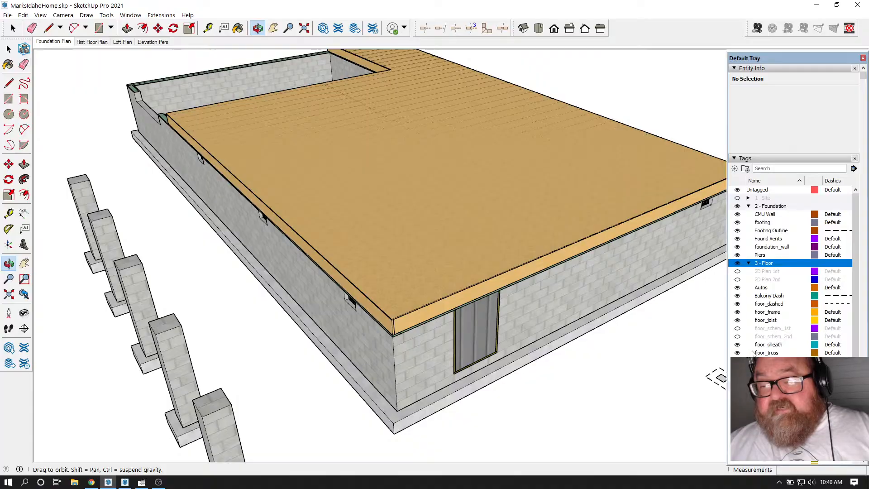
pyautogui.click(737, 344)
pyautogui.moveTo(467, 257); pyautogui.dragTo(305, 454)
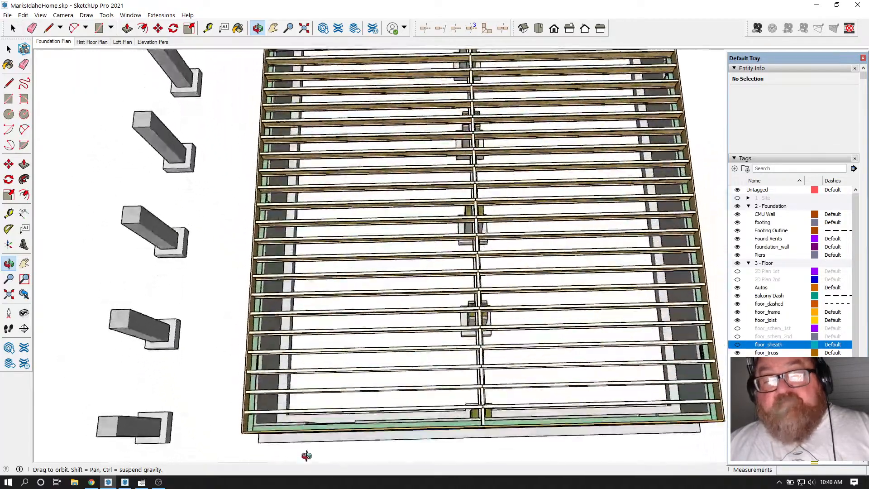
pyautogui.moveTo(345, 311); pyautogui.dragTo(452, 169)
pyautogui.scroll(10, 537, 365)
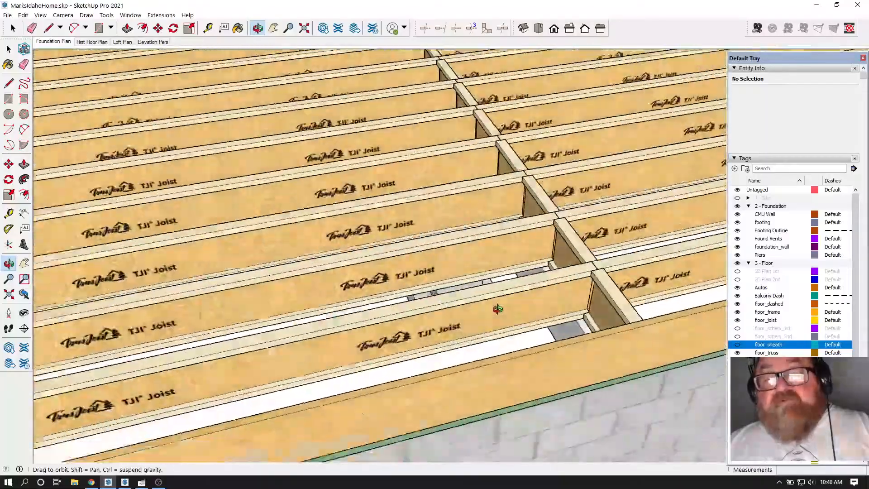
# Step: Examine the TJI floor joists and the blocking over the center beam, from above and from underneath
pyautogui.moveTo(497, 309); pyautogui.dragTo(350, 291)
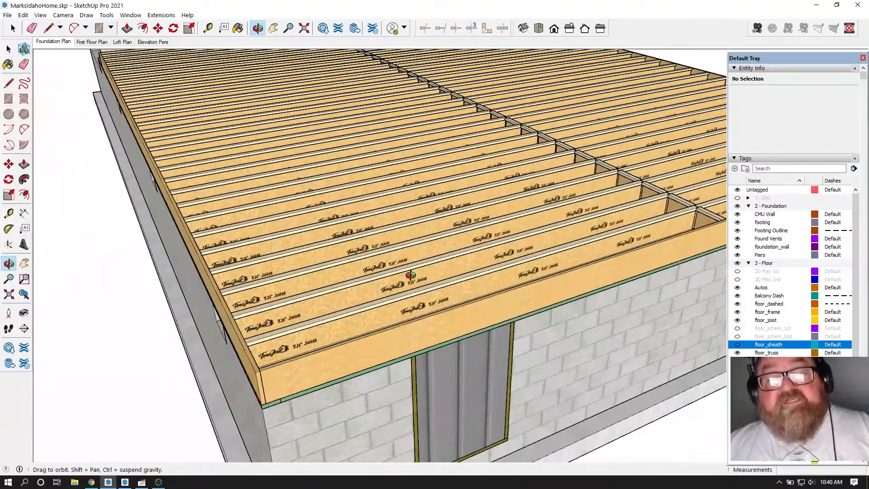
pyautogui.scroll(-3, 410, 274)
pyautogui.scroll(-3, 408, 274)
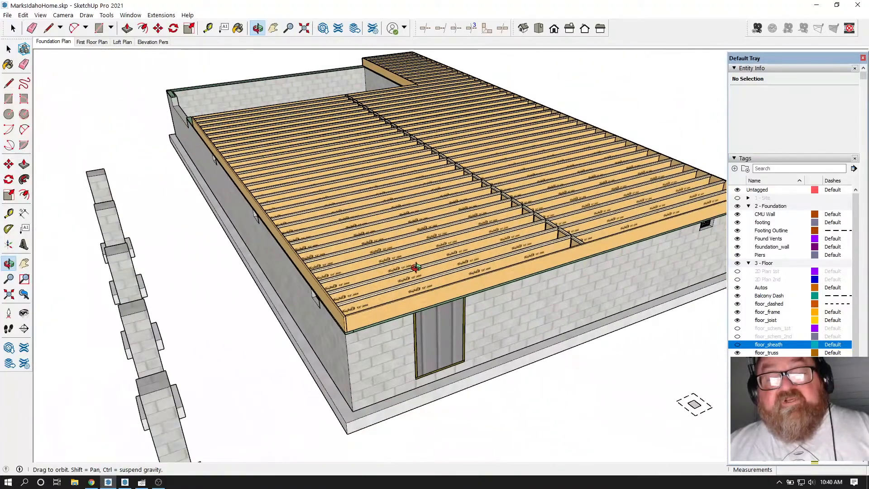
pyautogui.scroll(-2, 413, 312)
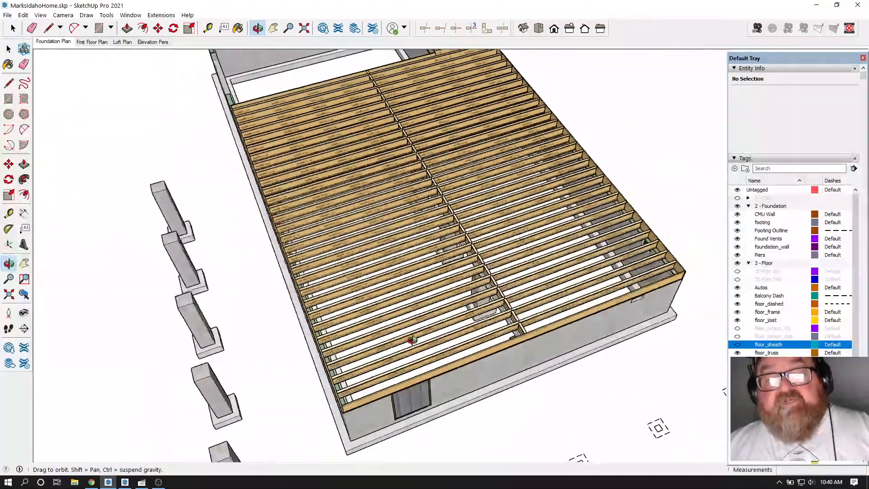
pyautogui.scroll(10, 534, 277)
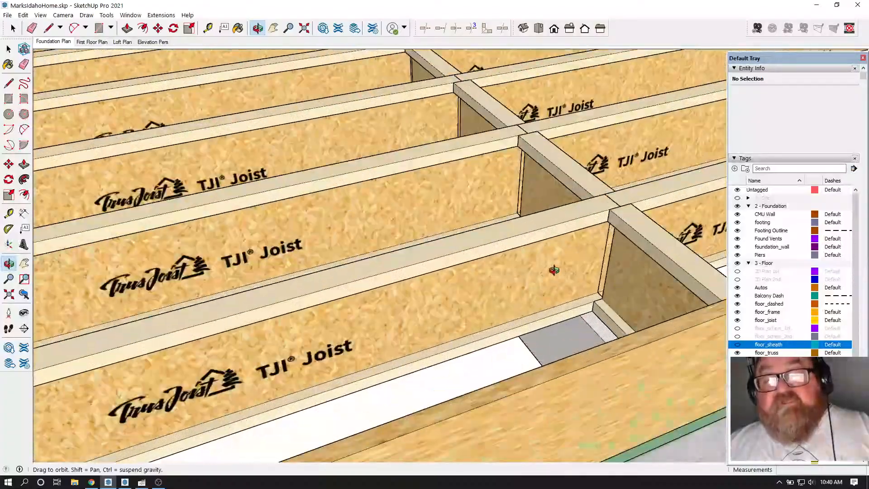
pyautogui.moveTo(553, 270); pyautogui.dragTo(188, 295)
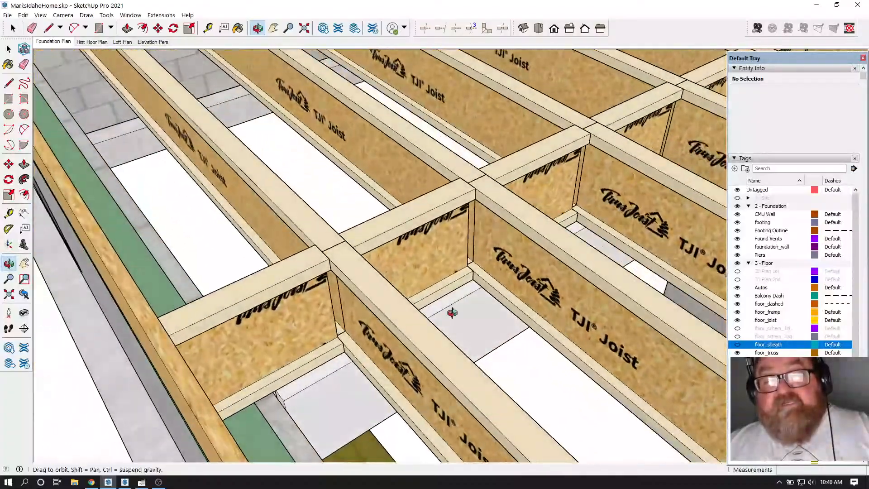
pyautogui.moveTo(452, 313); pyautogui.dragTo(433, 309)
pyautogui.moveTo(517, 342); pyautogui.dragTo(411, 209)
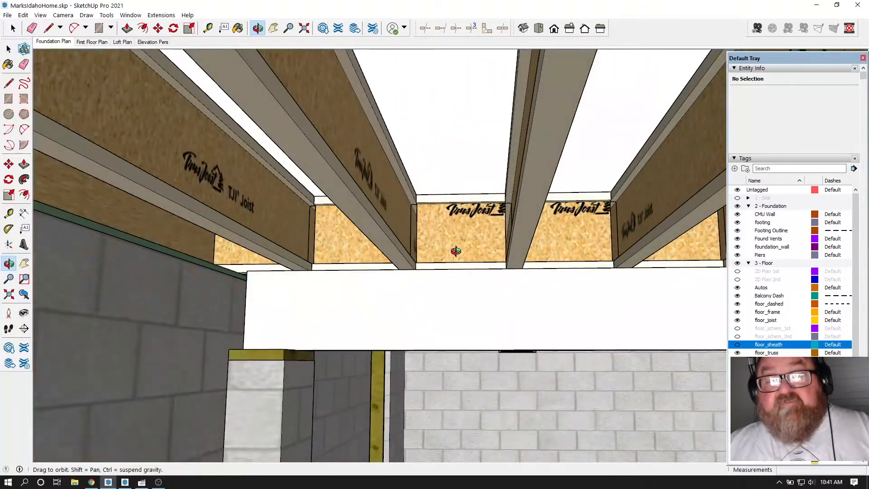
pyautogui.moveTo(361, 310); pyautogui.dragTo(429, 384)
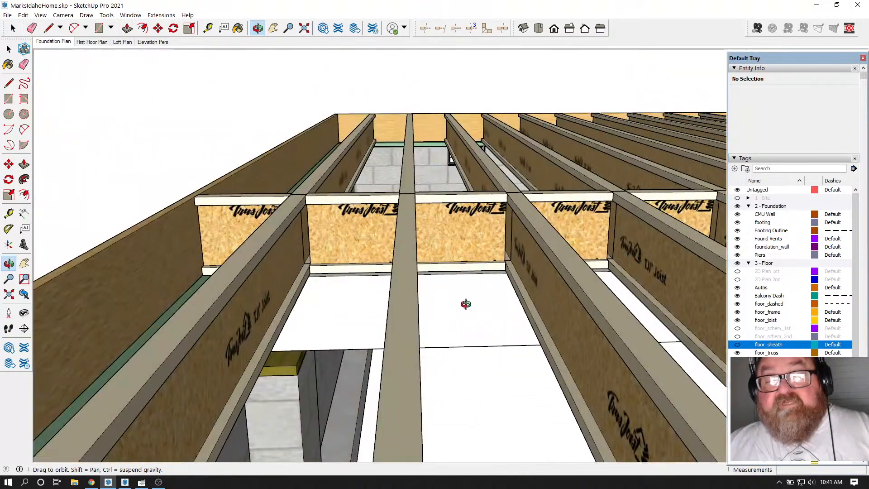
pyautogui.moveTo(465, 304); pyautogui.dragTo(200, 275)
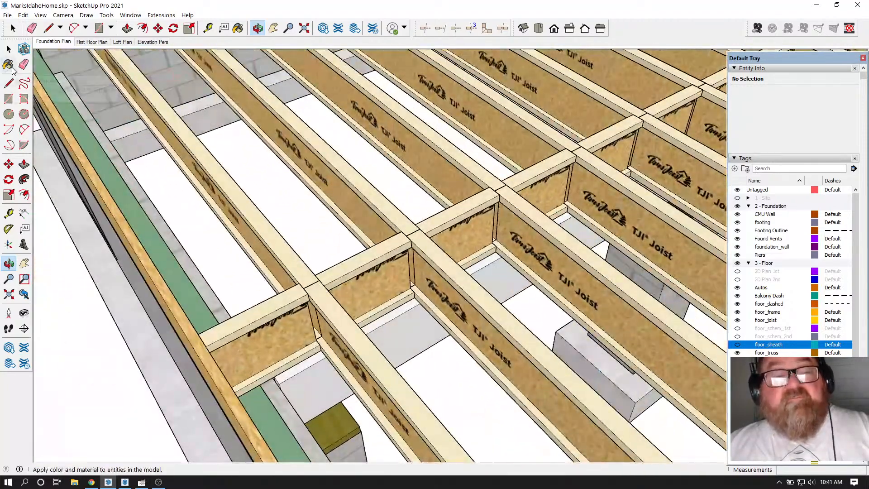
# Step: Raise the center beam group about 11 15/16" so that it sits level with the floor joists instead of underneath them
pyautogui.click(9, 48)
pyautogui.click(290, 378)
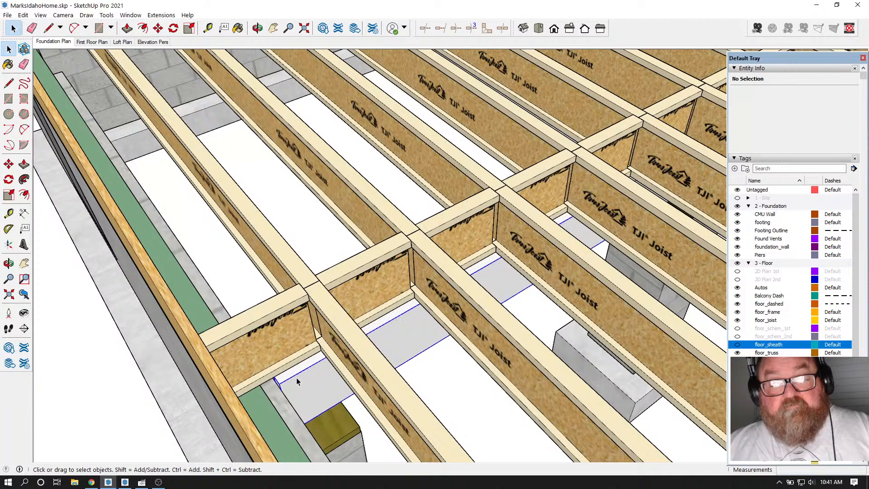
pyautogui.press('m')
pyautogui.moveTo(294, 380); pyautogui.dragTo(379, 125, button='middle')
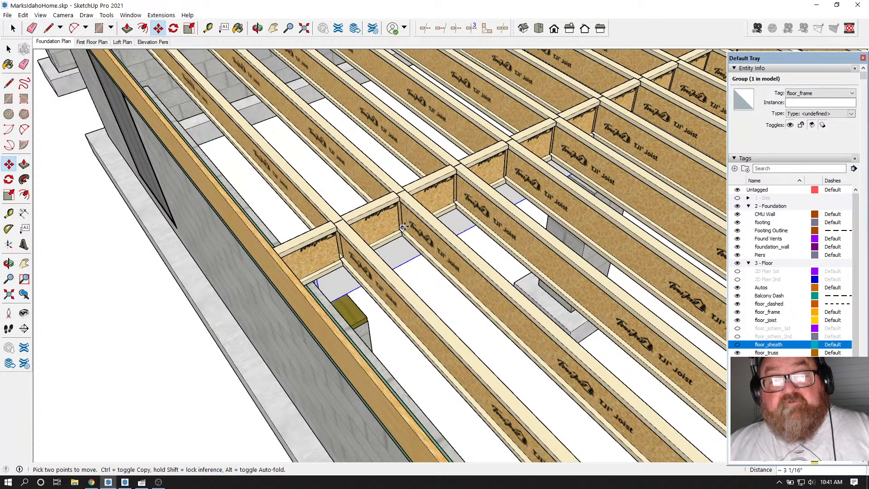
pyautogui.click(405, 243)
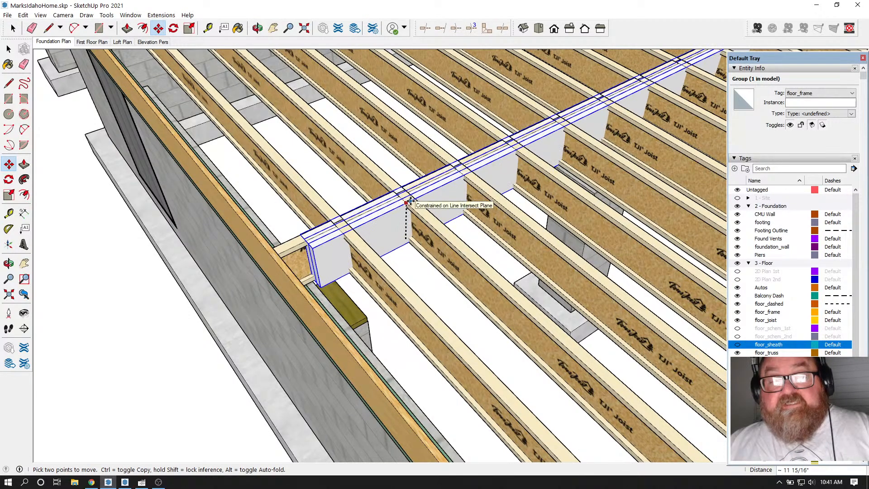
pyautogui.click(405, 199)
# Step: Examine the raised center beam at the rim board and along the joist rows, from close up and across the whole floor
pyautogui.scroll(4, 398, 202)
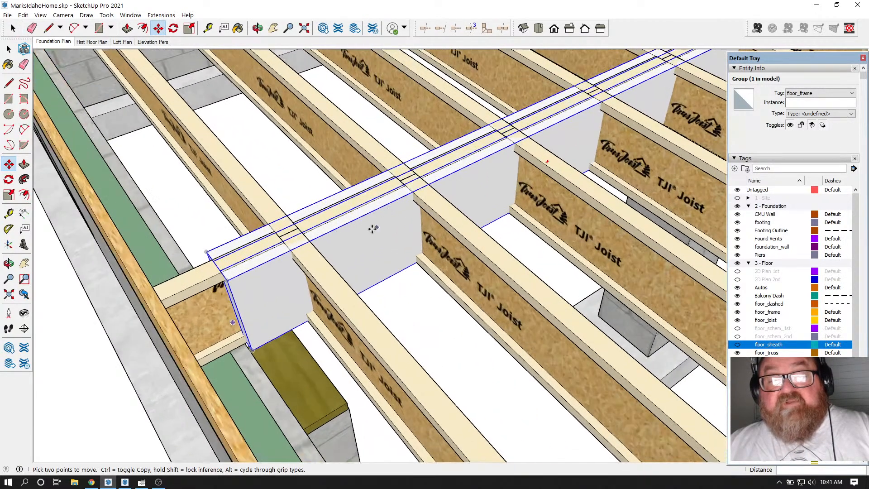
pyautogui.click(258, 28)
pyautogui.moveTo(398, 238); pyautogui.dragTo(443, 176)
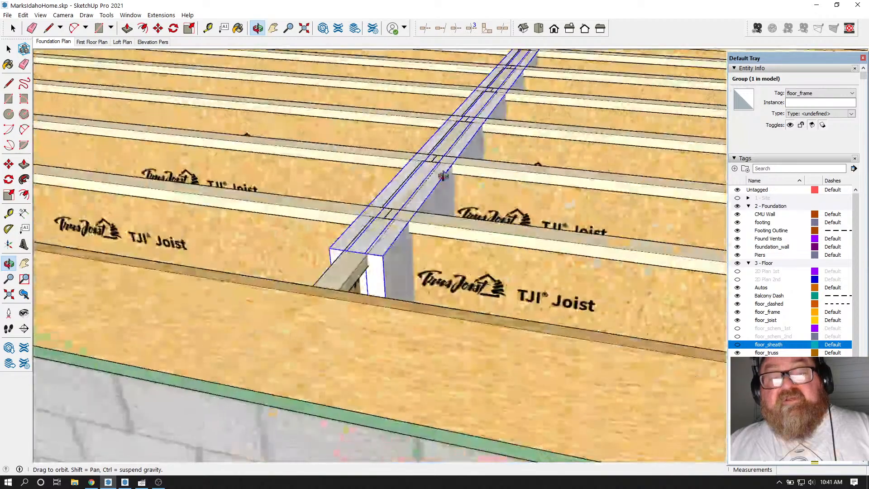
pyautogui.scroll(-3, 417, 230)
pyautogui.moveTo(417, 231); pyautogui.dragTo(328, 259)
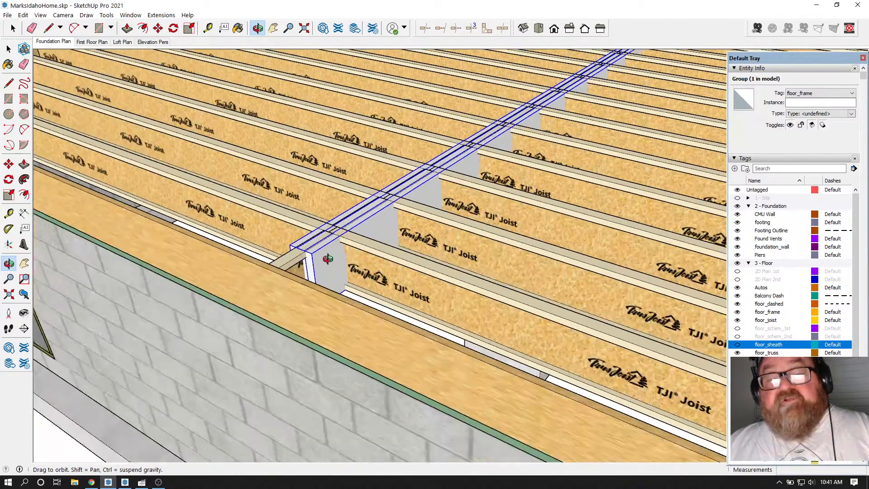
pyautogui.moveTo(518, 135); pyautogui.dragTo(436, 214)
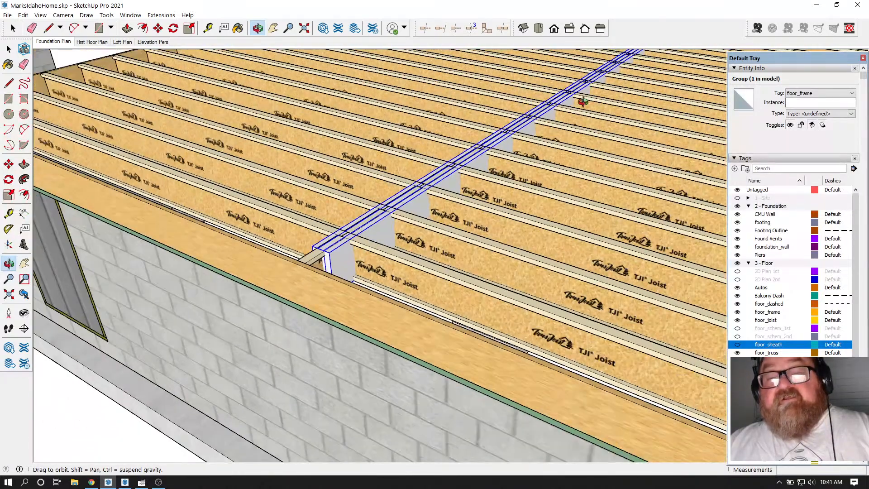
pyautogui.scroll(5, 362, 244)
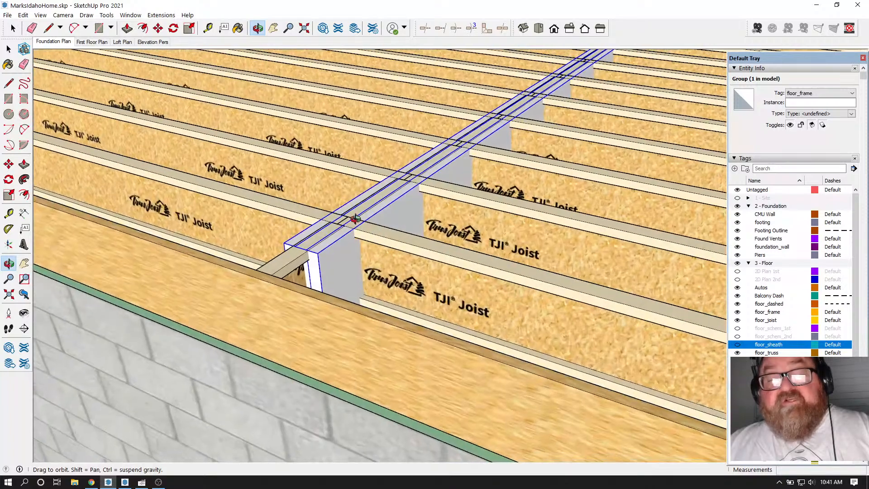
pyautogui.moveTo(360, 269); pyautogui.dragTo(389, 251)
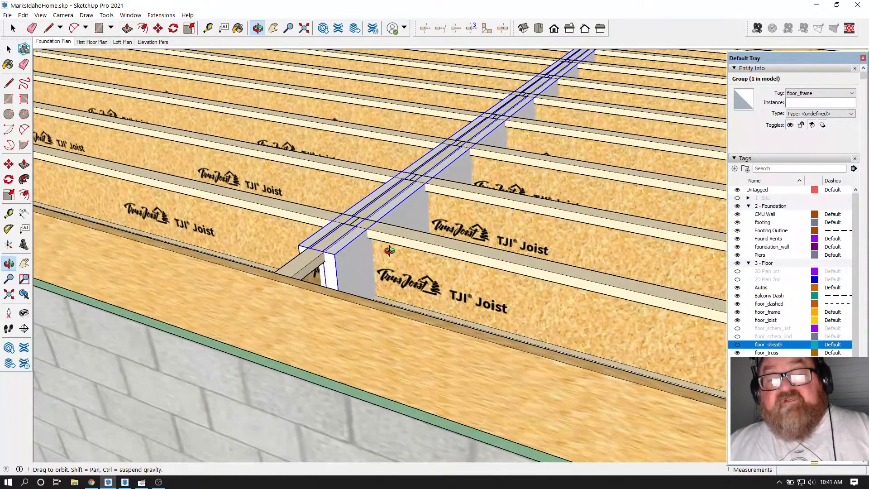
pyautogui.scroll(-10, 331, 258)
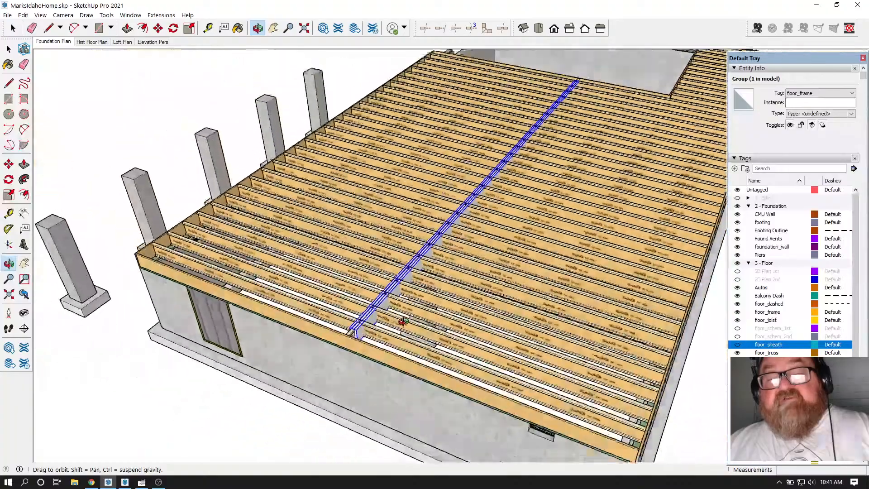
pyautogui.moveTo(402, 321); pyautogui.dragTo(511, 157)
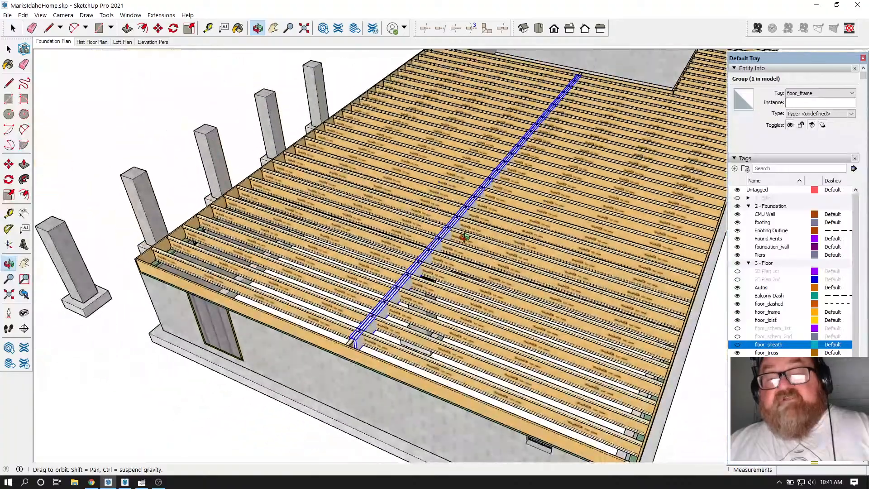
pyautogui.scroll(8, 381, 327)
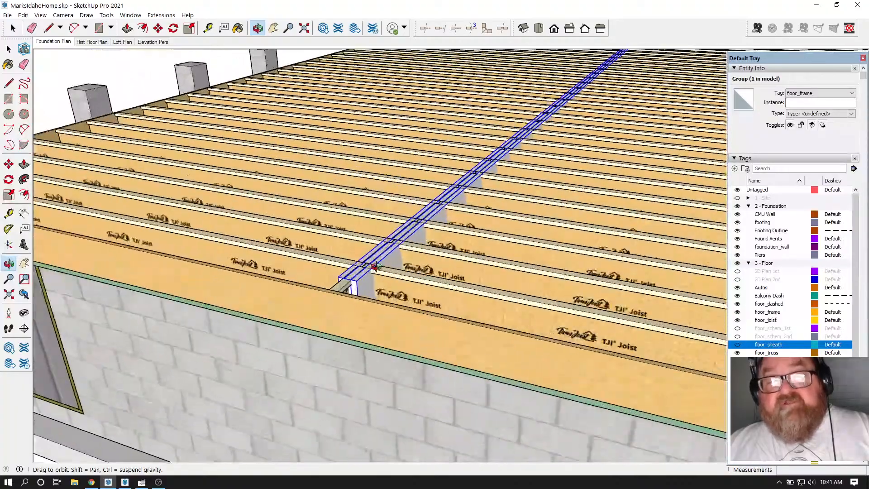
# Step: Undo the raising of the center beam and examine from underneath how it bears on the end pier and carries the joists
pyautogui.scroll(5, 333, 283)
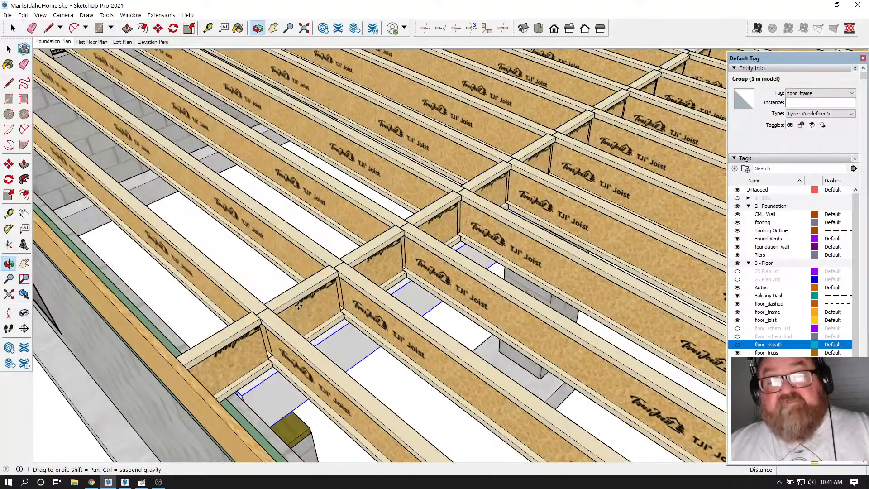
pyautogui.moveTo(335, 308); pyautogui.dragTo(233, 150)
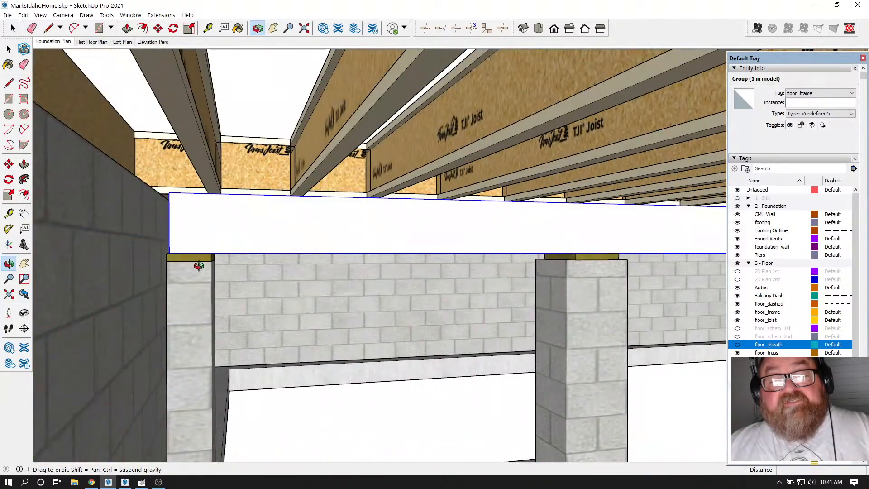
pyautogui.moveTo(224, 255); pyautogui.dragTo(148, 217)
pyautogui.scroll(5, 158, 219)
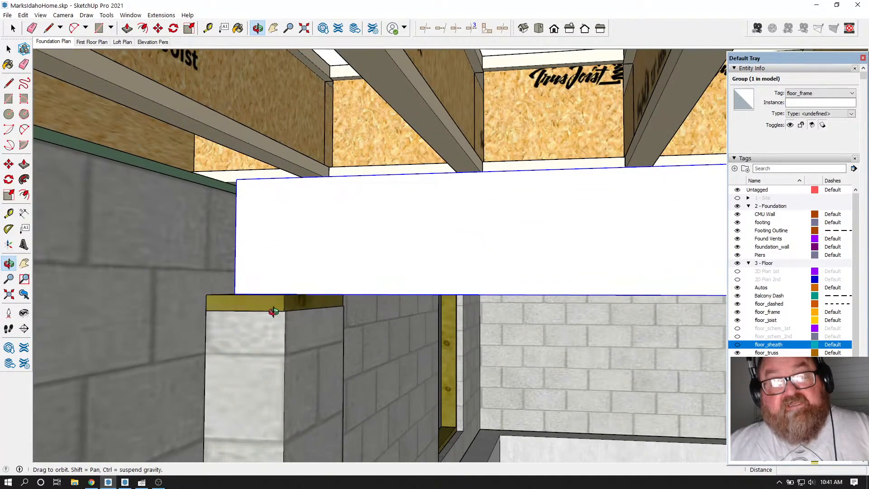
pyautogui.moveTo(231, 219); pyautogui.dragTo(262, 243)
pyautogui.moveTo(304, 212); pyautogui.dragTo(355, 403)
pyautogui.scroll(-6, 356, 403)
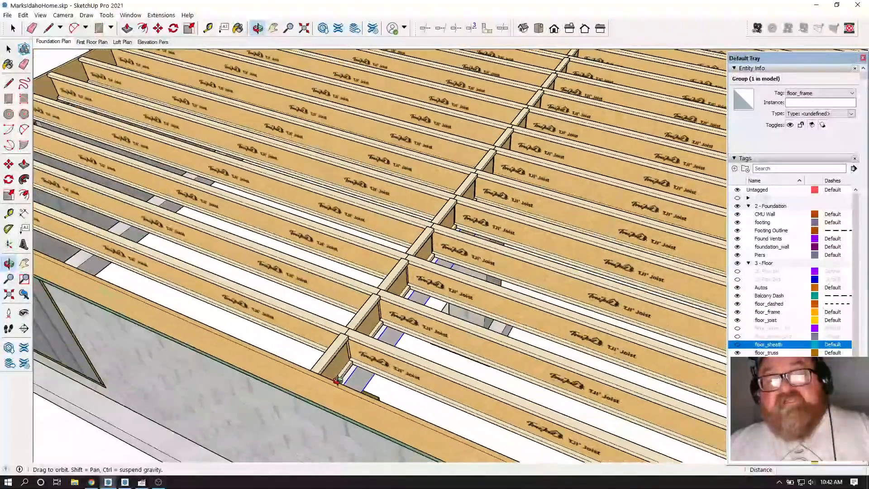
# Step: Examine the center beam along the pier row from below, and the joists meeting at the blocking above it
pyautogui.scroll(-3, 371, 332)
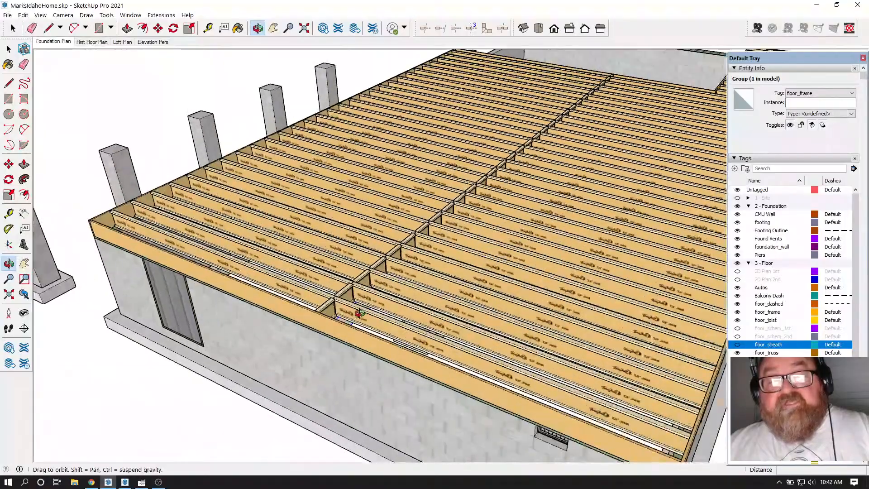
pyautogui.scroll(5, 333, 336)
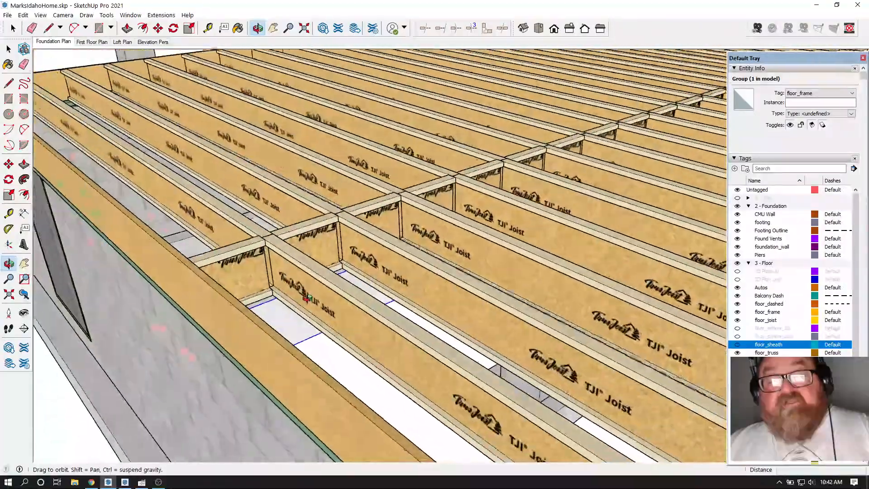
pyautogui.moveTo(307, 298); pyautogui.dragTo(421, 337, button='middle')
pyautogui.scroll(3, 537, 218)
pyautogui.scroll(8, 538, 218)
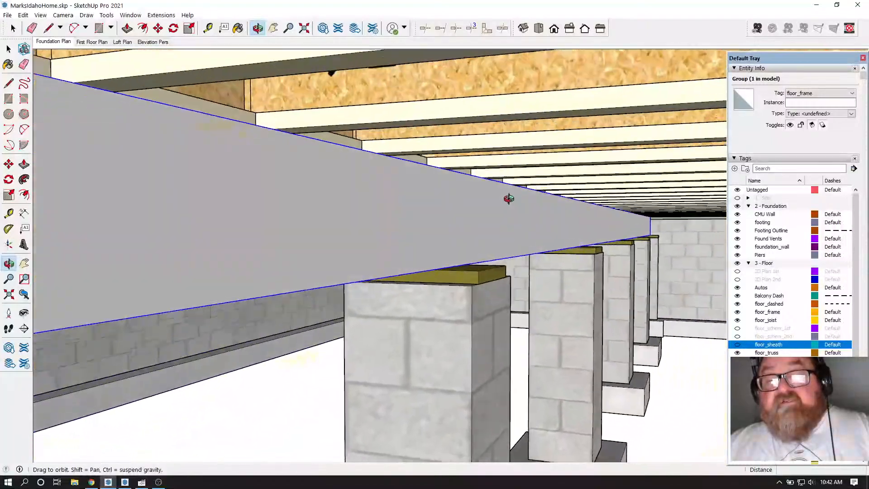
pyautogui.moveTo(509, 199); pyautogui.dragTo(571, 205)
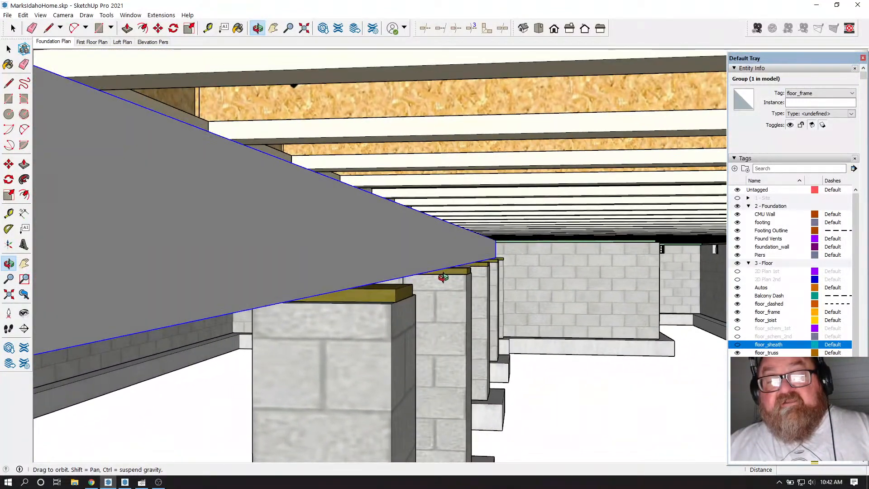
pyautogui.moveTo(443, 278); pyautogui.dragTo(457, 316)
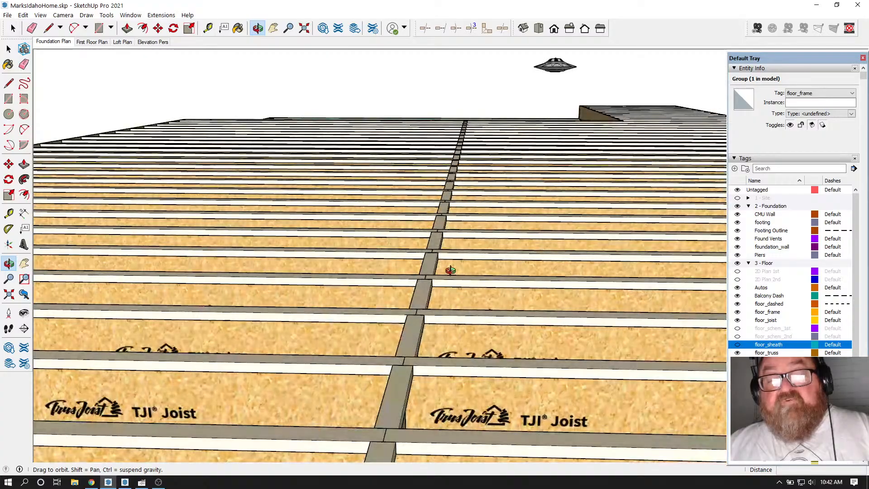
pyautogui.moveTo(451, 270); pyautogui.dragTo(440, 356)
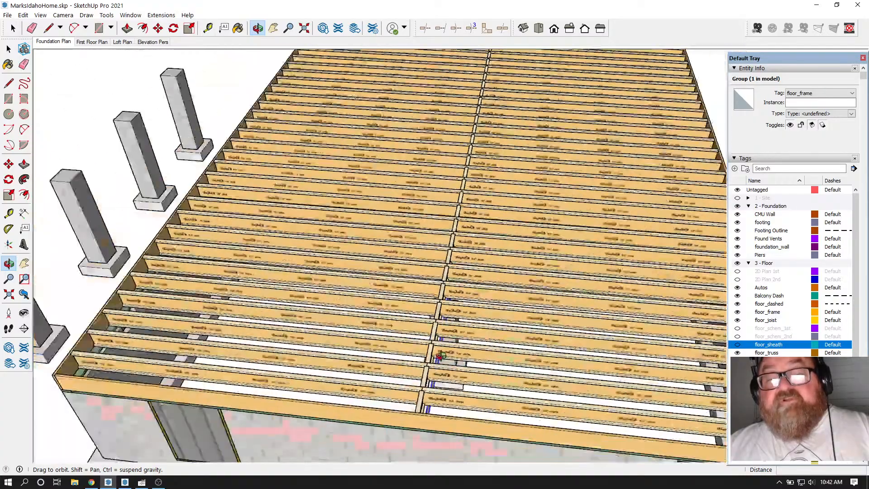
pyautogui.scroll(6, 439, 356)
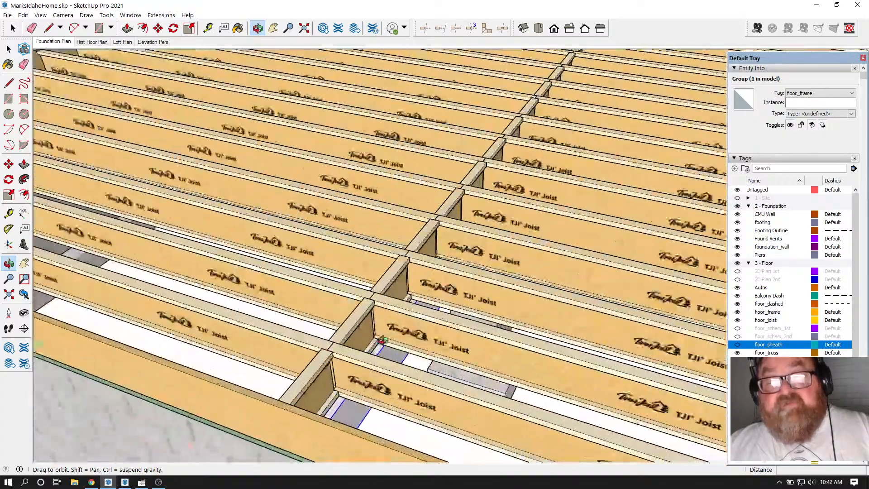
pyautogui.moveTo(388, 329); pyautogui.dragTo(397, 298)
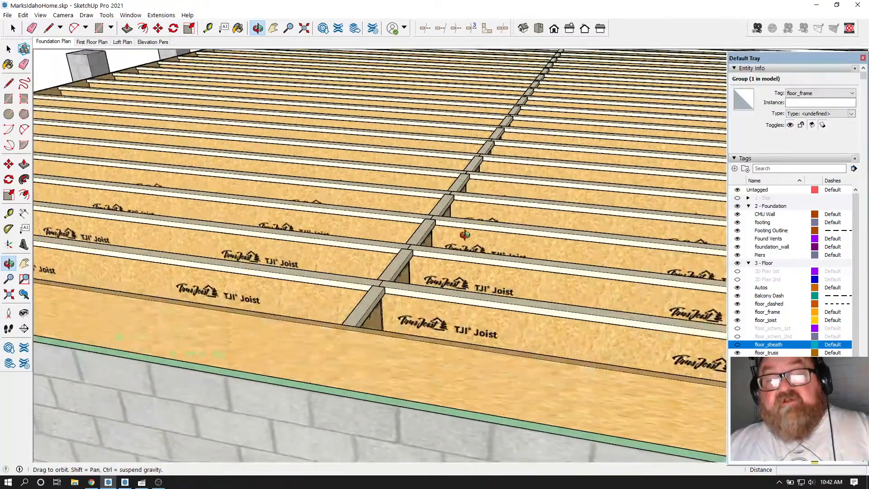
pyautogui.moveTo(465, 235); pyautogui.dragTo(408, 338)
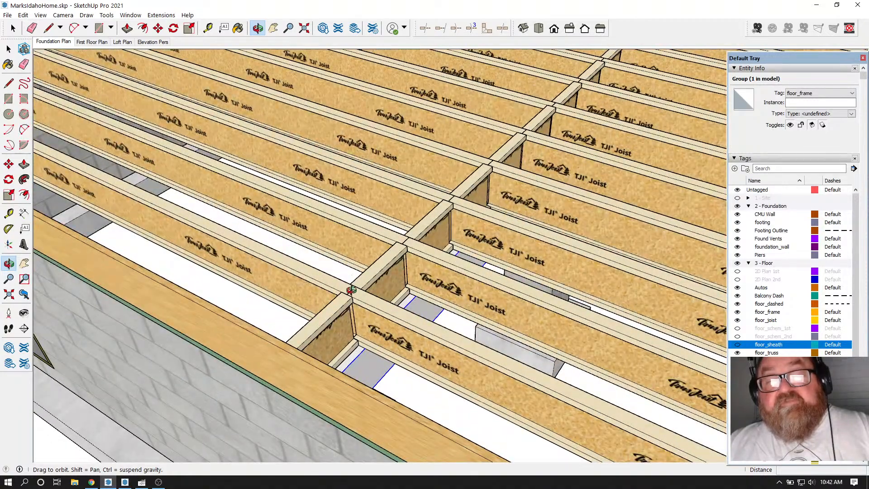
pyautogui.moveTo(351, 290); pyautogui.dragTo(318, 261)
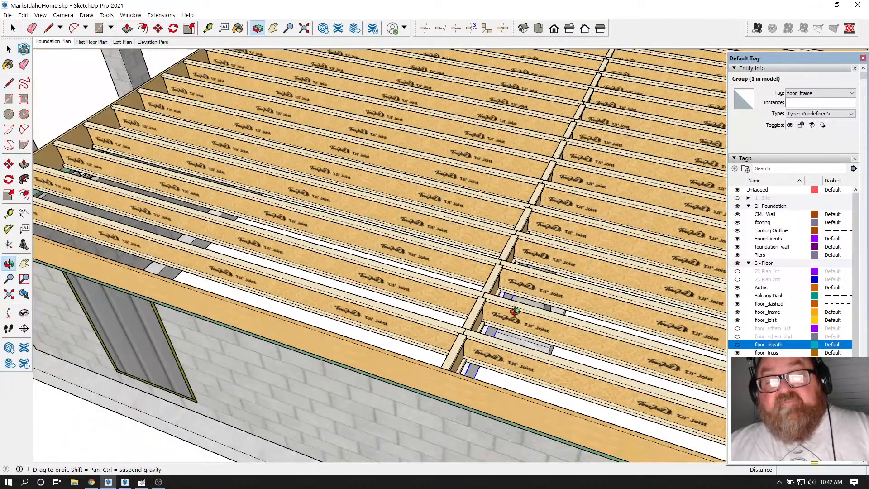
pyautogui.moveTo(515, 311); pyautogui.dragTo(420, 296)
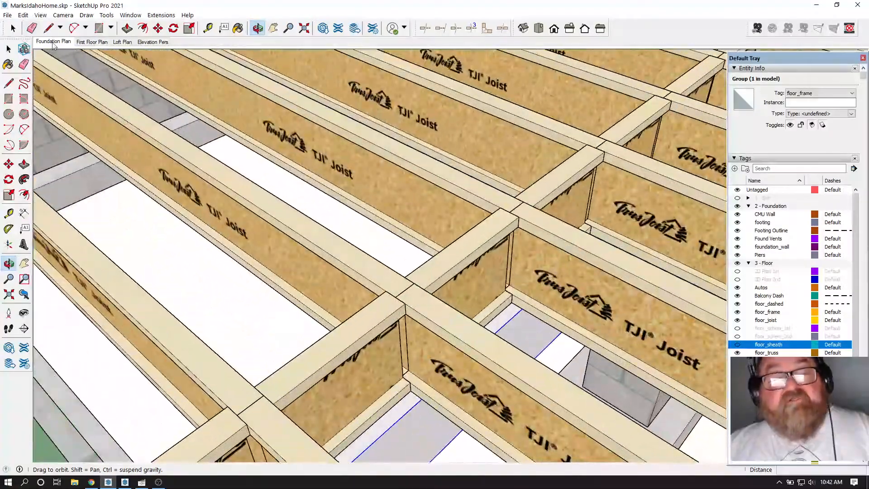
# Step: Try to move a TJI joist about 6 1/16" across the center beam so that it laps beside the opposite joist
pyautogui.click(9, 48)
pyautogui.click(417, 310)
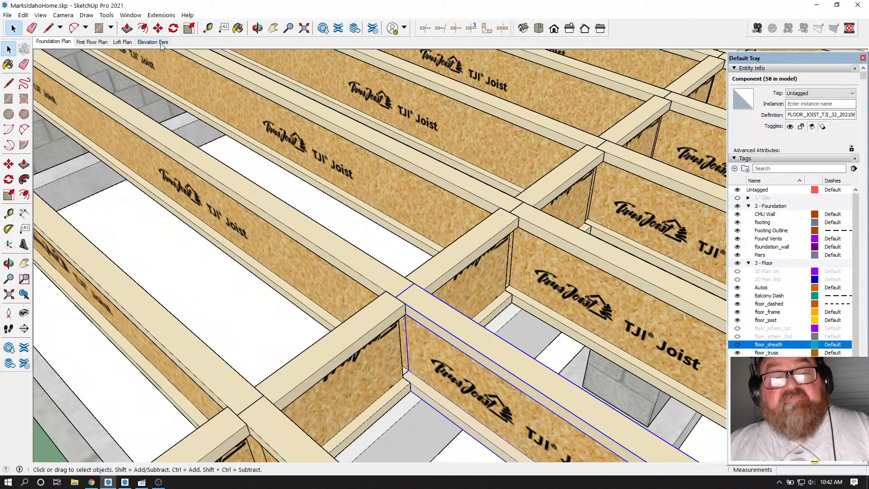
pyautogui.click(158, 28)
pyautogui.click(393, 296)
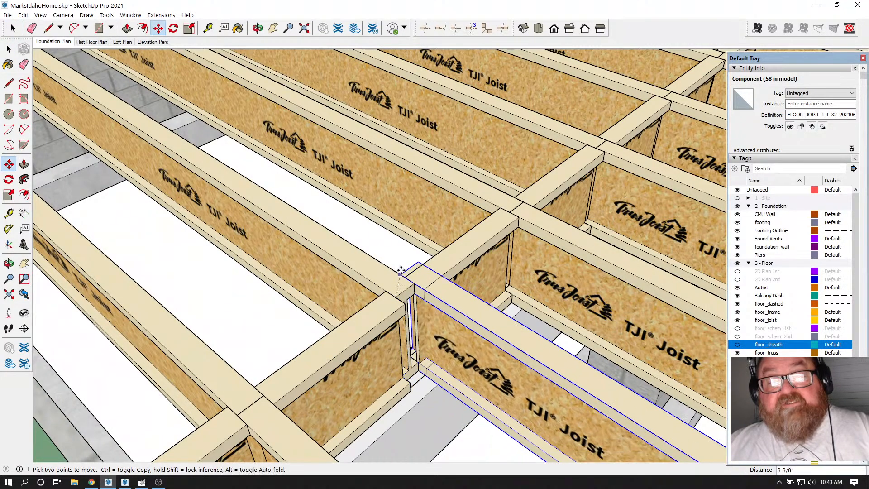
pyautogui.click(371, 254)
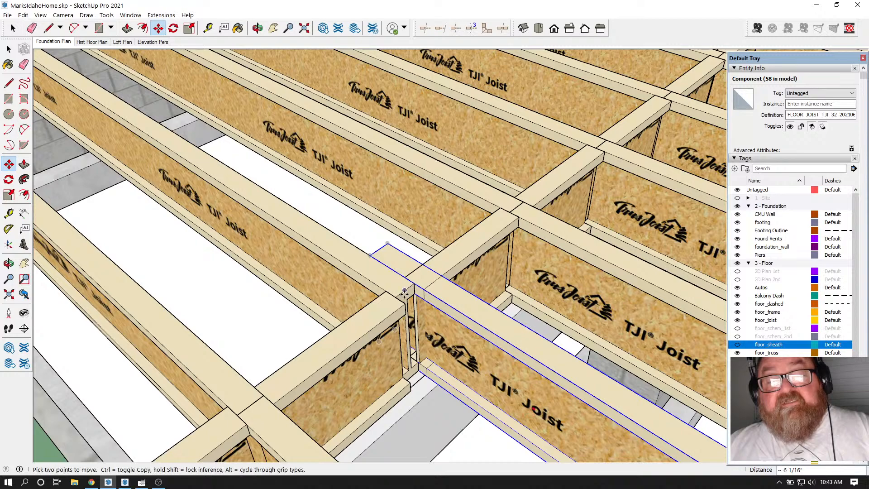
pyautogui.scroll(2, 403, 290)
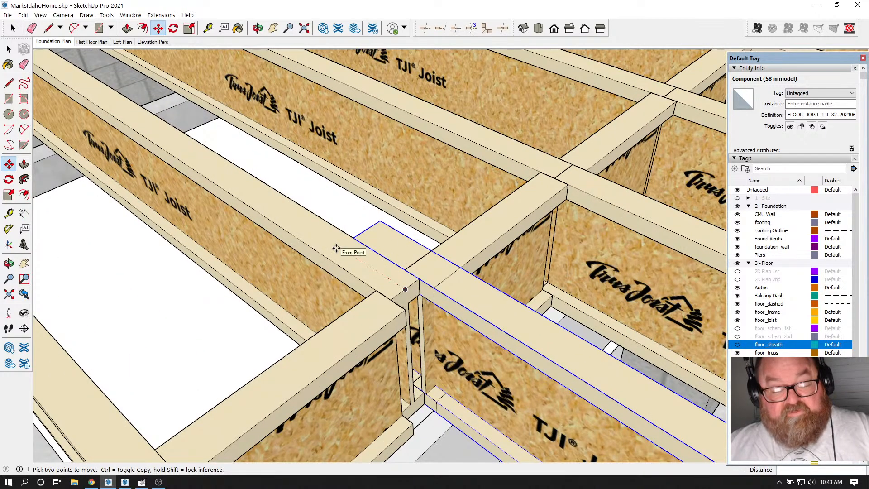
pyautogui.press('Escape')
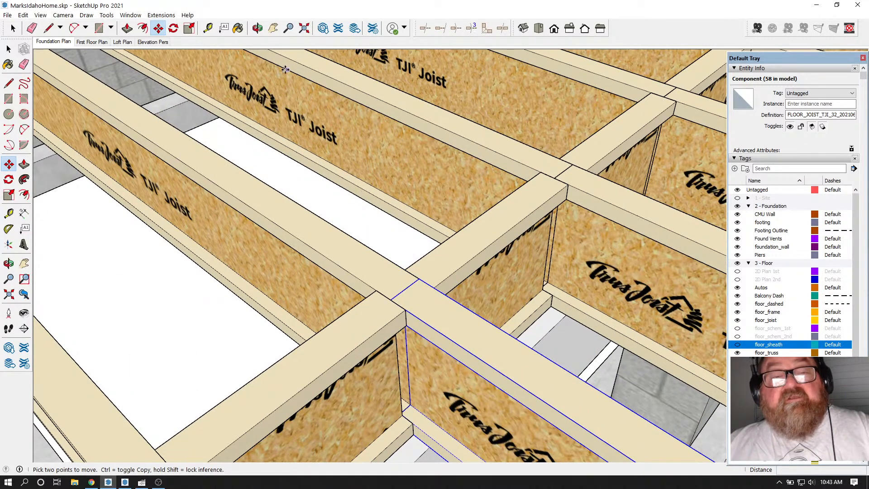
# Step: Examine the whole joist layout and the line of blocking over the center beam from the building's end wall
pyautogui.click(257, 28)
pyautogui.scroll(-10, 334, 188)
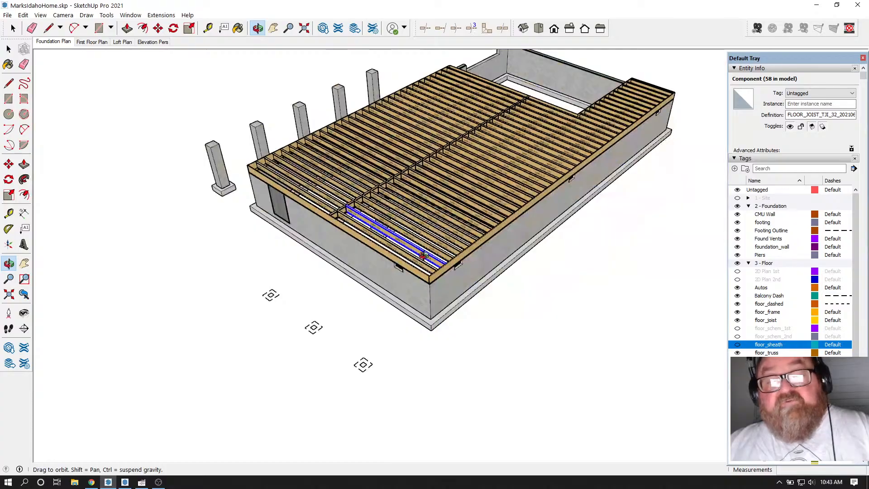
pyautogui.scroll(8, 422, 255)
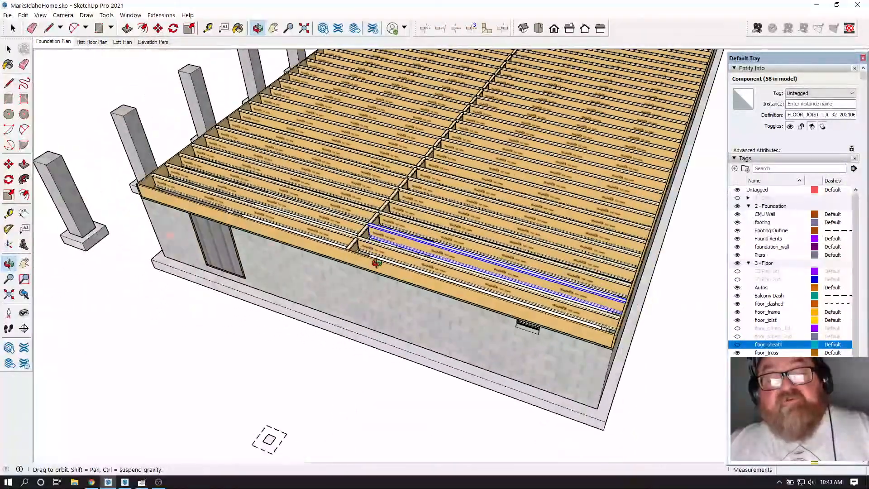
pyautogui.scroll(4, 376, 263)
pyautogui.scroll(2, 414, 225)
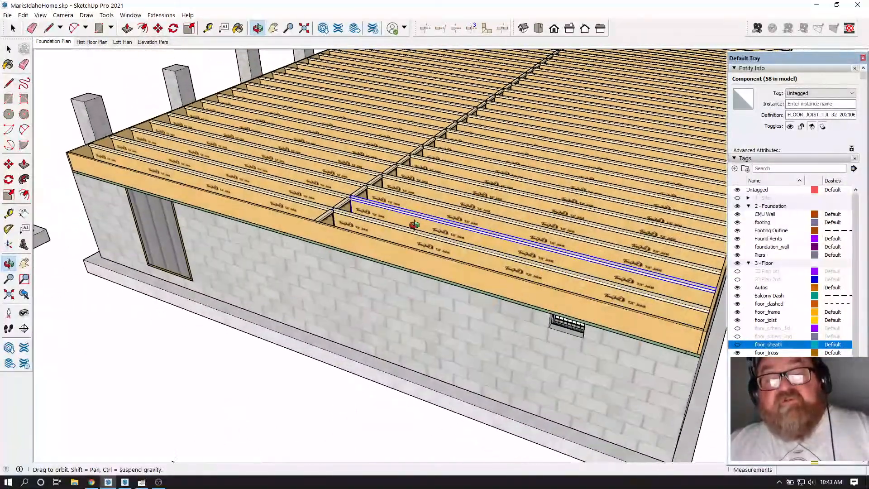
# Step: Examine up close the blocking between the TJI joist ends over the center beam, and the overall joist layout
pyautogui.scroll(5, 353, 246)
pyautogui.scroll(2, 389, 275)
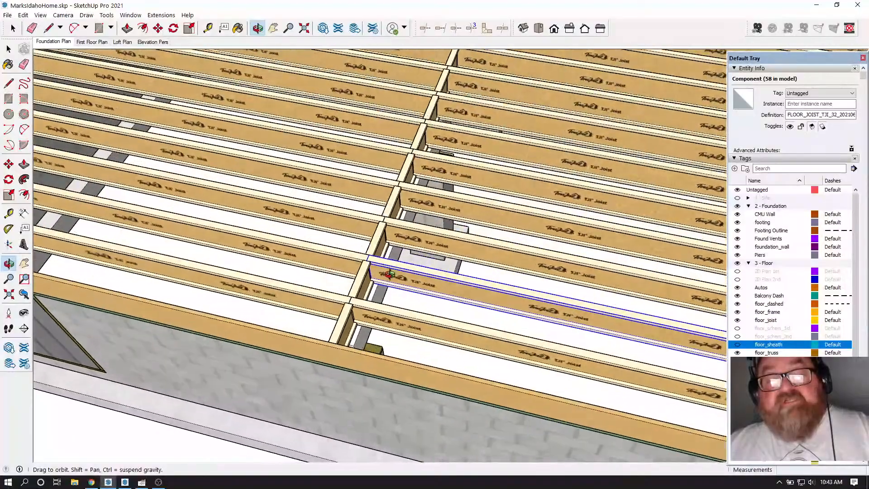
pyautogui.scroll(3, 390, 272)
pyautogui.moveTo(375, 267); pyautogui.dragTo(405, 222)
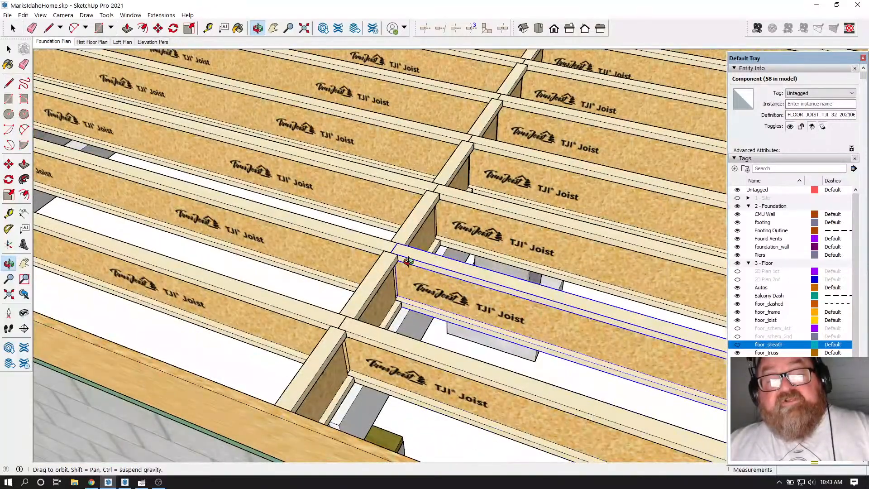
pyautogui.moveTo(380, 266); pyautogui.dragTo(323, 378)
pyautogui.moveTo(330, 374)
pyautogui.mouseDown()
pyautogui.moveTo(407, 335)
pyautogui.moveTo(435, 303)
pyautogui.mouseUp()
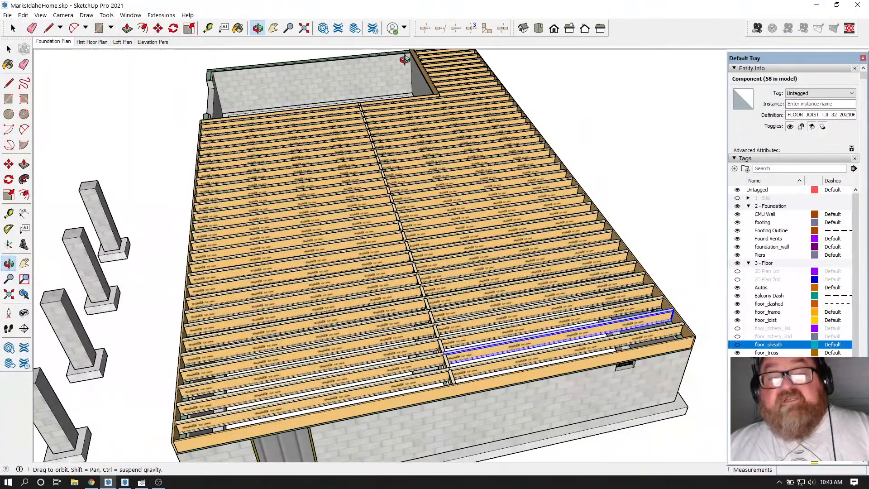
# Step: Show the floor framing from the top in parallel projection, with the whole building and outer piers in view
pyautogui.click(539, 29)
pyautogui.scroll(-5, 430, 103)
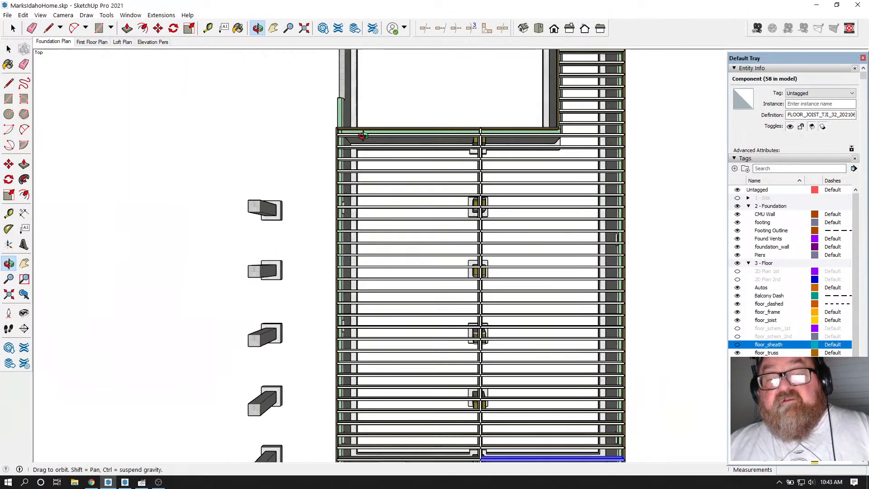
pyautogui.scroll(1, 428, 127)
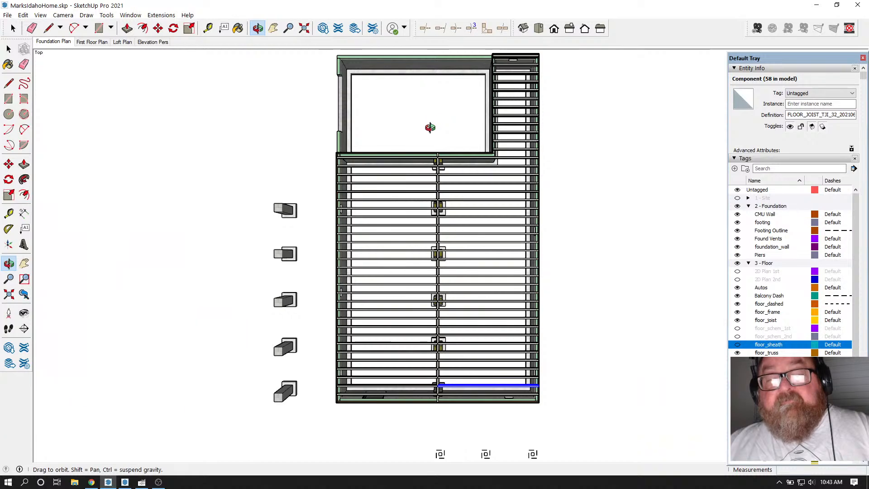
pyautogui.click(63, 14)
pyautogui.click(68, 57)
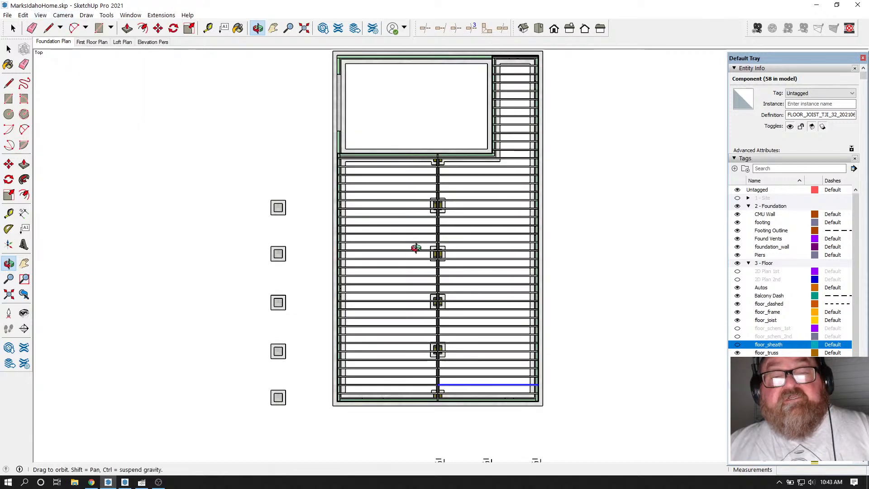
pyautogui.scroll(-1, 416, 249)
pyautogui.scroll(1, 412, 138)
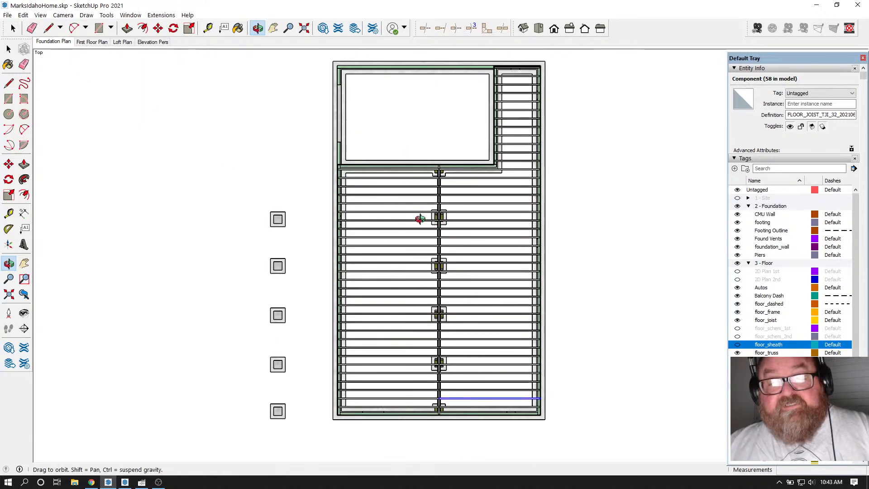
pyautogui.scroll(-1, 276, 157)
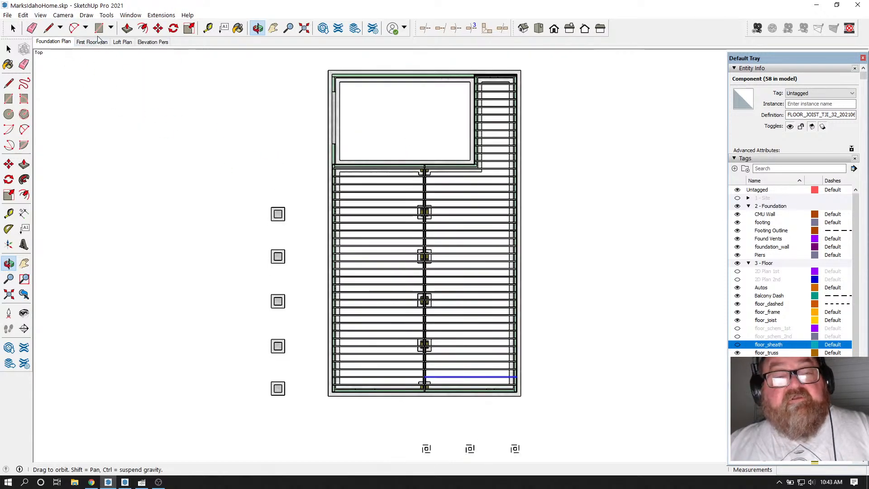
# Step: Compare the top view in perspective with the same view in parallel projection, ending in parallel projection
pyautogui.click(63, 15)
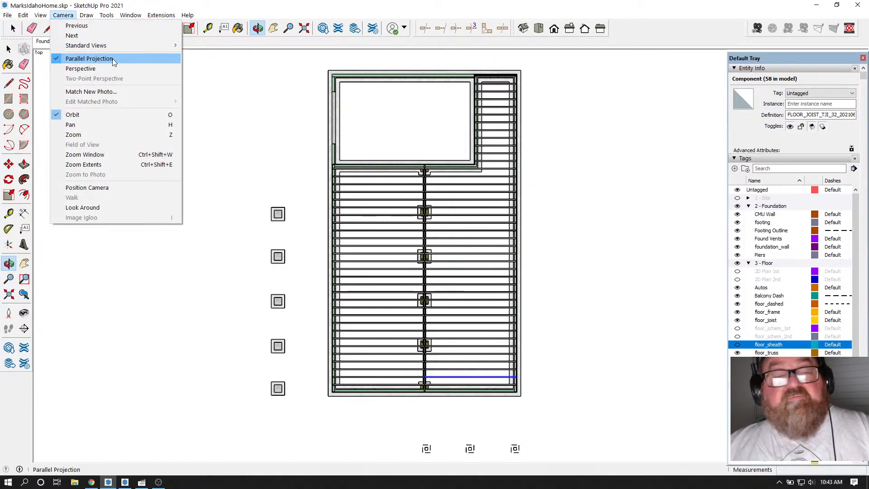
pyautogui.click(80, 68)
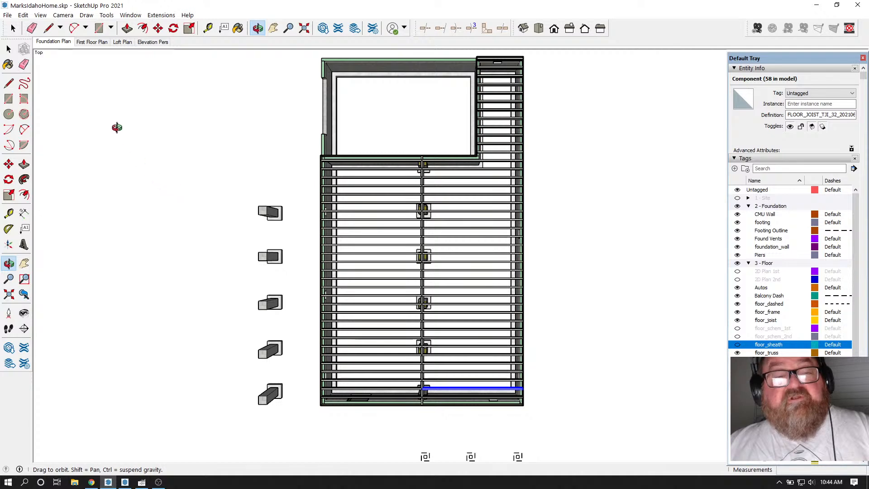
pyautogui.click(63, 15)
pyautogui.click(69, 59)
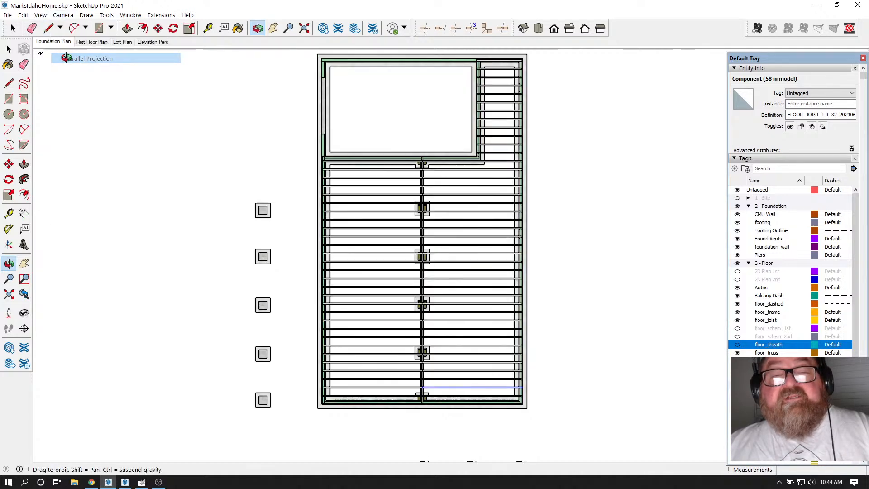
pyautogui.scroll(-1, 329, 236)
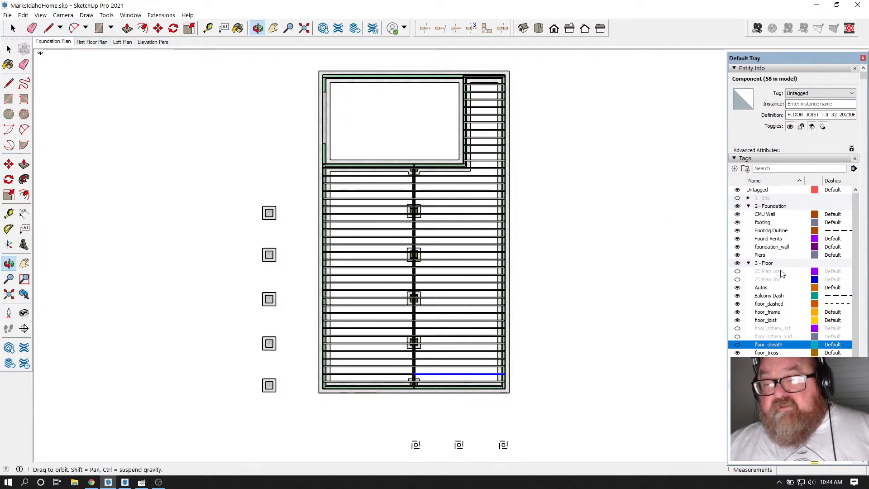
# Step: Hide the 2 - Foundation tag folder while keeping 3 - Floor visible, and check that the camera uses parallel projection
pyautogui.click(740, 265)
pyautogui.click(739, 264)
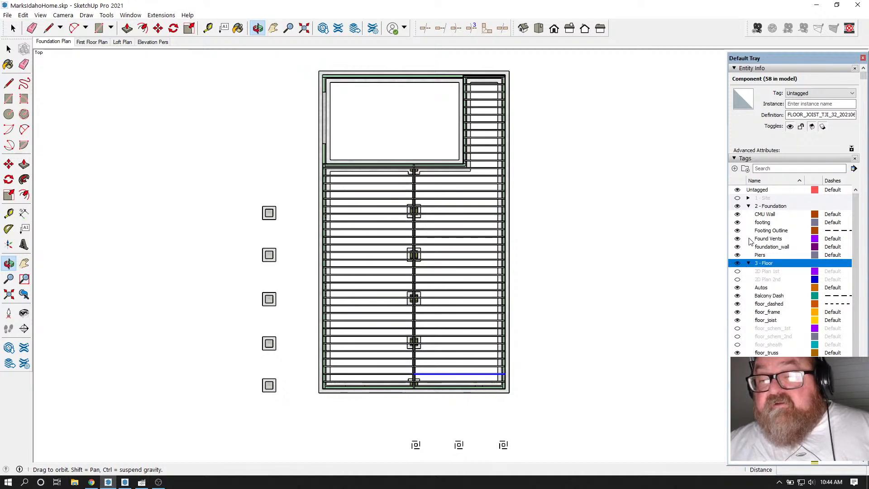
pyautogui.click(737, 207)
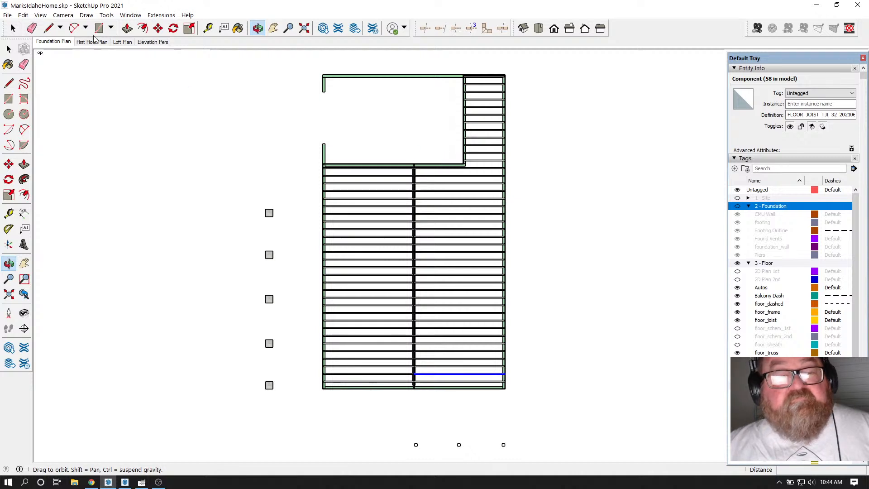
pyautogui.click(63, 15)
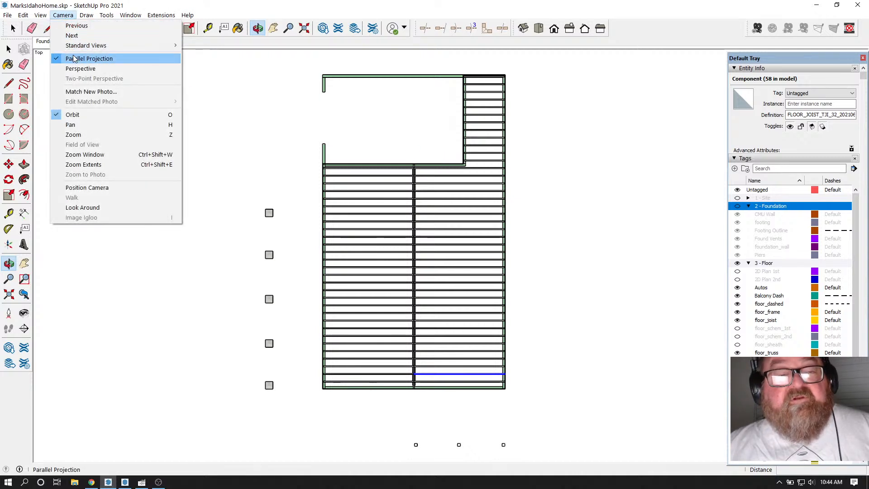
pyautogui.click(189, 6)
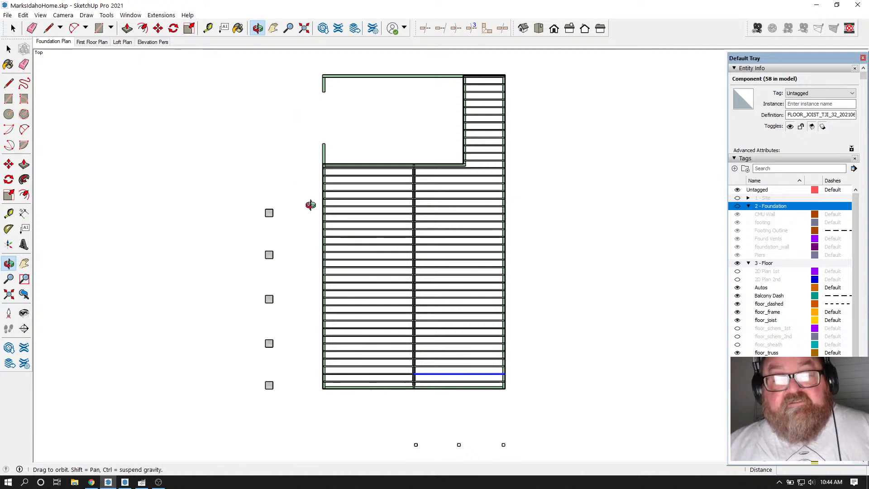
# Step: Add a scene named Floor Framing Plan following the Foundation Plan scene and update it with the current view
pyautogui.click(734, 159)
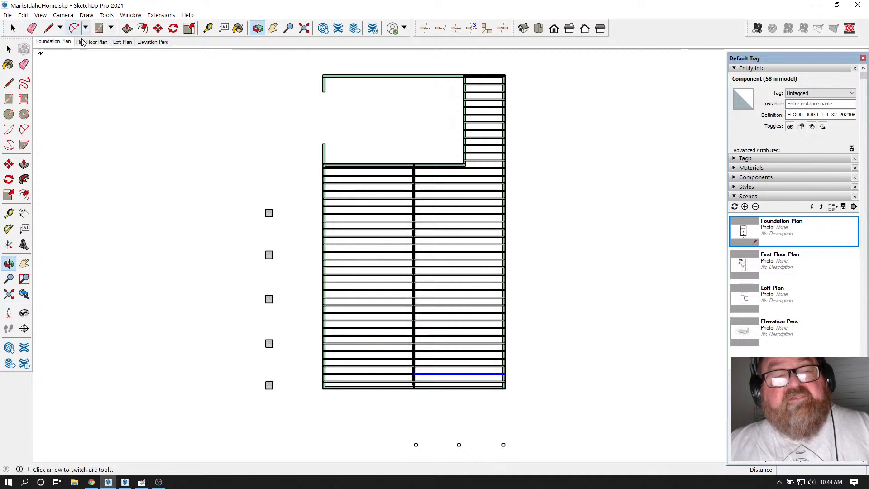
pyautogui.click(745, 207)
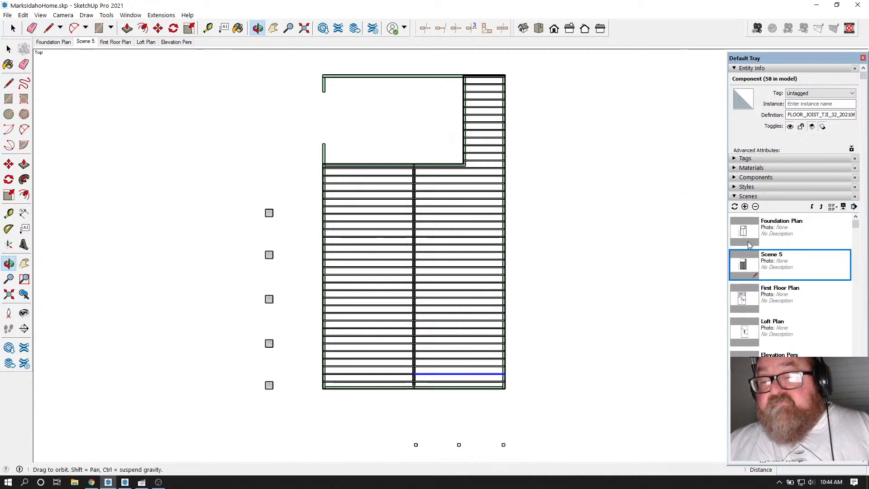
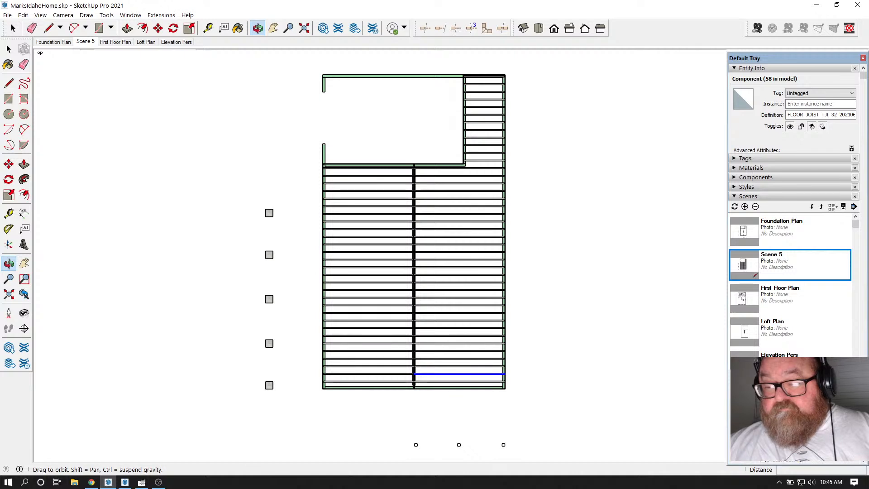
pyautogui.press('Return')
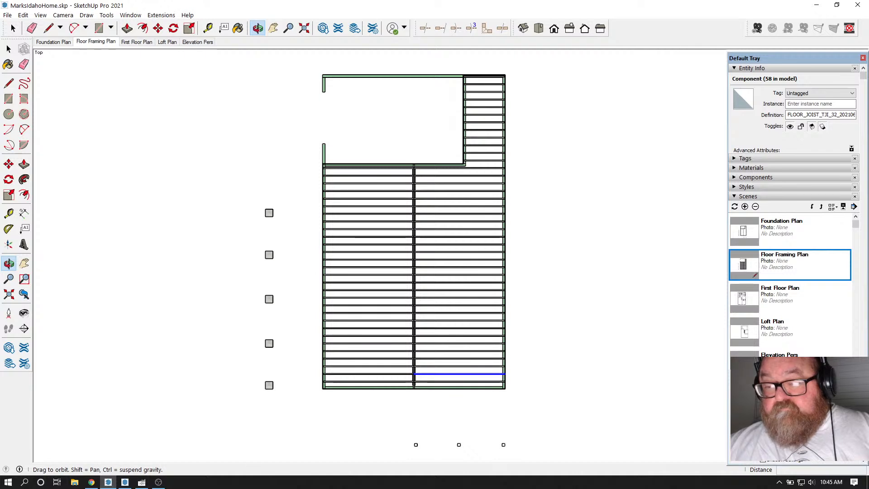
pyautogui.rightClick(93, 47)
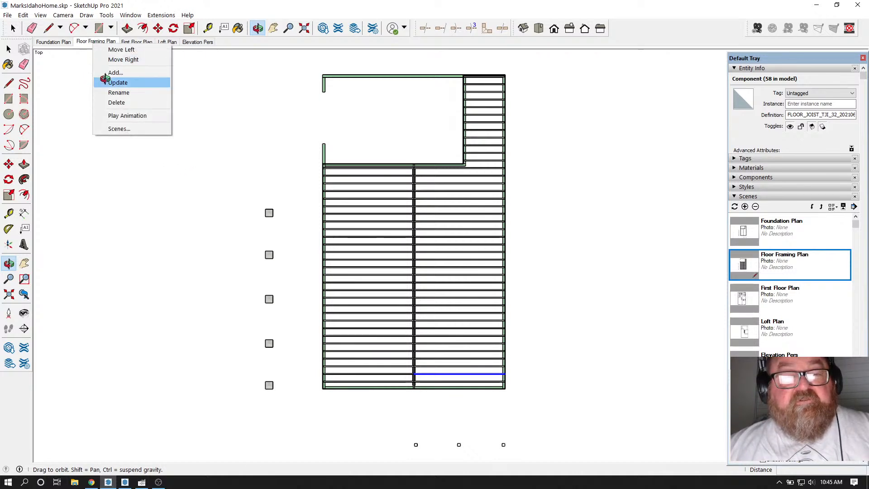
pyautogui.click(105, 80)
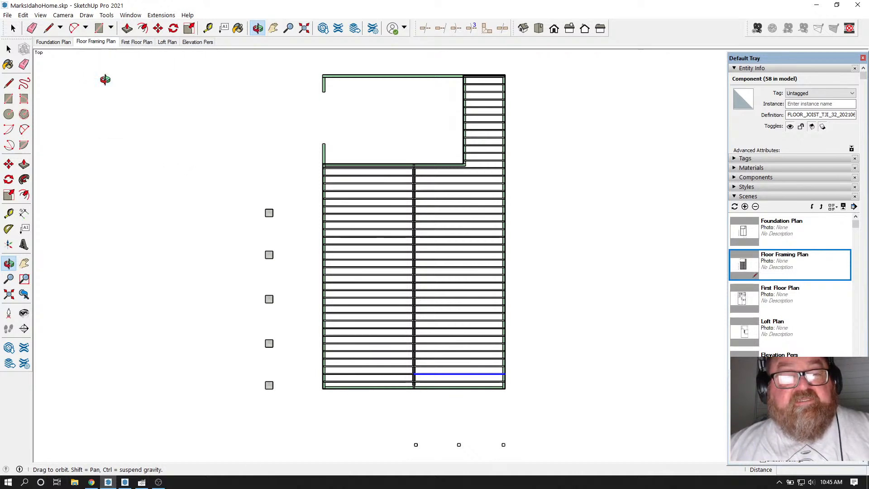
# Step: Switch to the LayOut document and add a new page directly after the Foundation Plan page
pyautogui.click(126, 482)
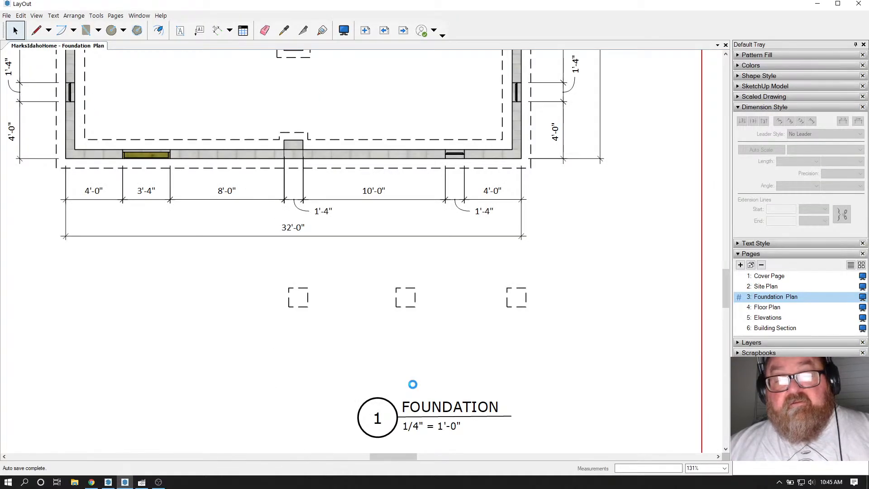
pyautogui.scroll(-10, 421, 350)
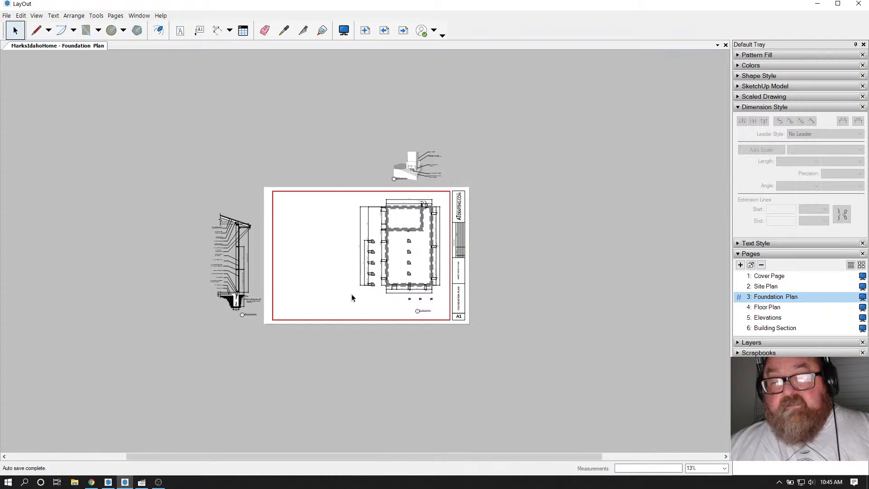
pyautogui.scroll(4, 351, 298)
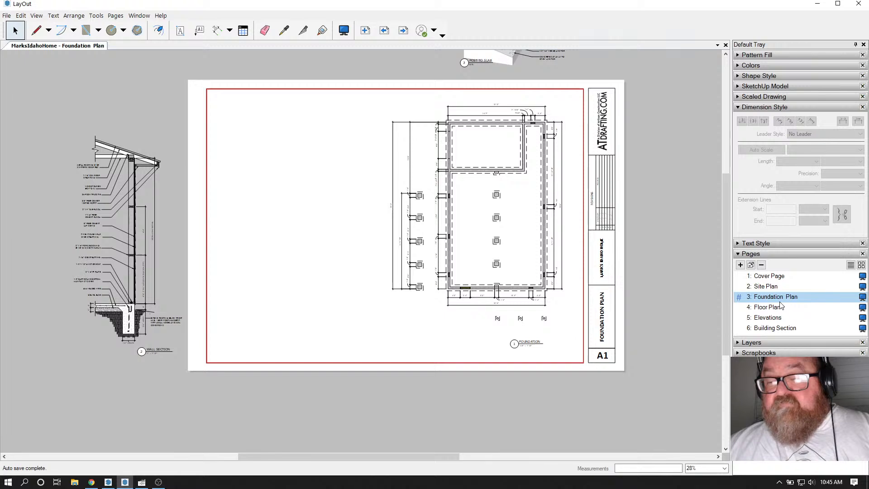
pyautogui.click(740, 265)
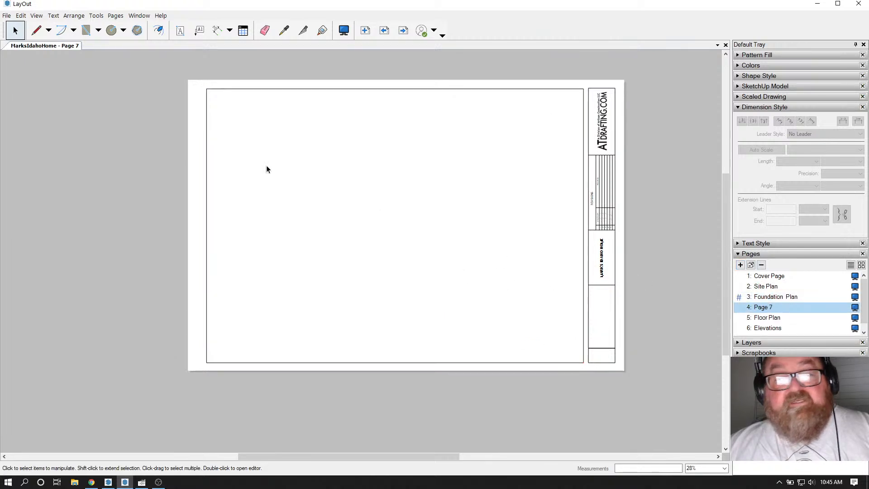
# Step: Examine the new page's border and title block, including the revisions table and the empty sheet title fields
pyautogui.scroll(1, 278, 159)
pyautogui.scroll(-1, 284, 169)
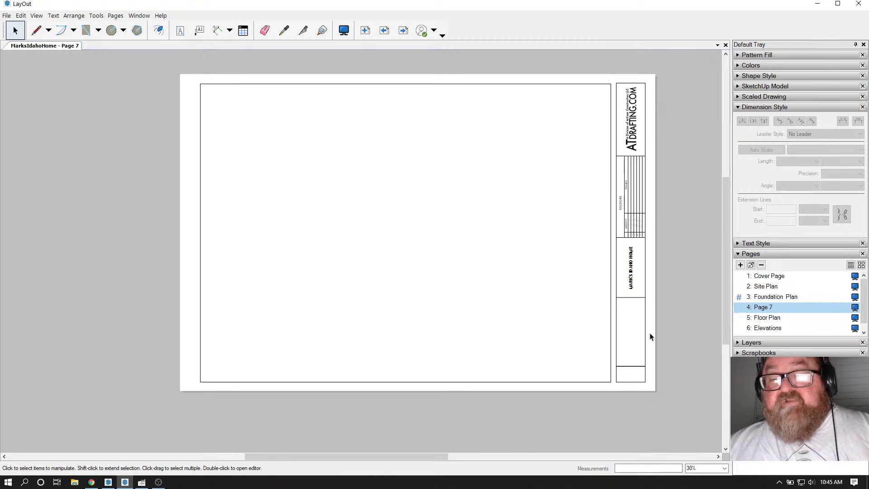
pyautogui.scroll(3, 679, 80)
pyautogui.scroll(3, 643, 114)
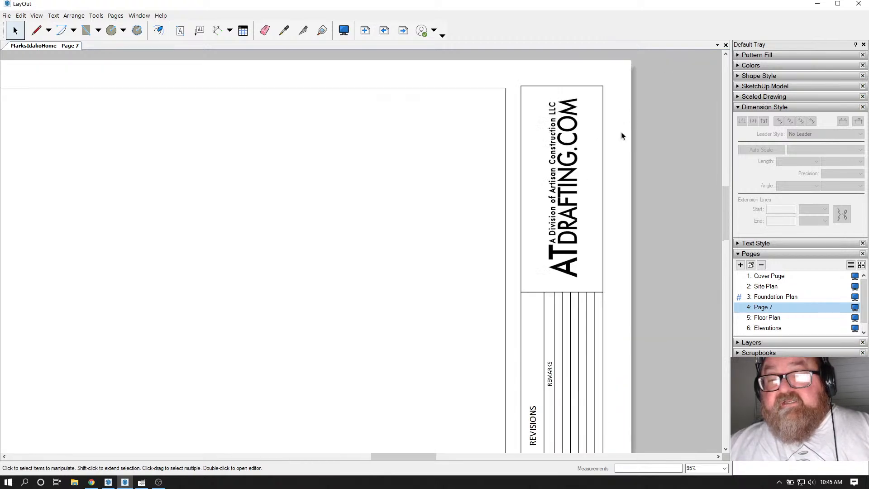
pyautogui.scroll(-1, 558, 225)
pyautogui.scroll(-6, 598, 225)
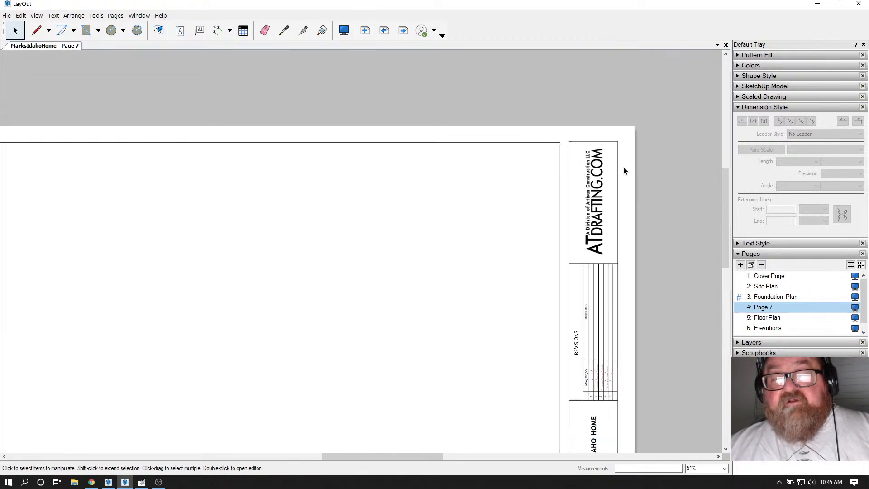
pyautogui.scroll(1, 539, 286)
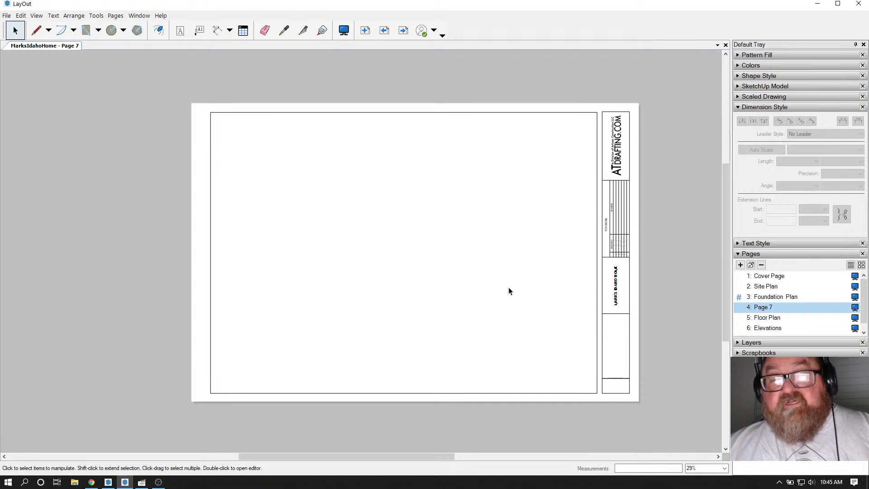
pyautogui.scroll(1, 510, 290)
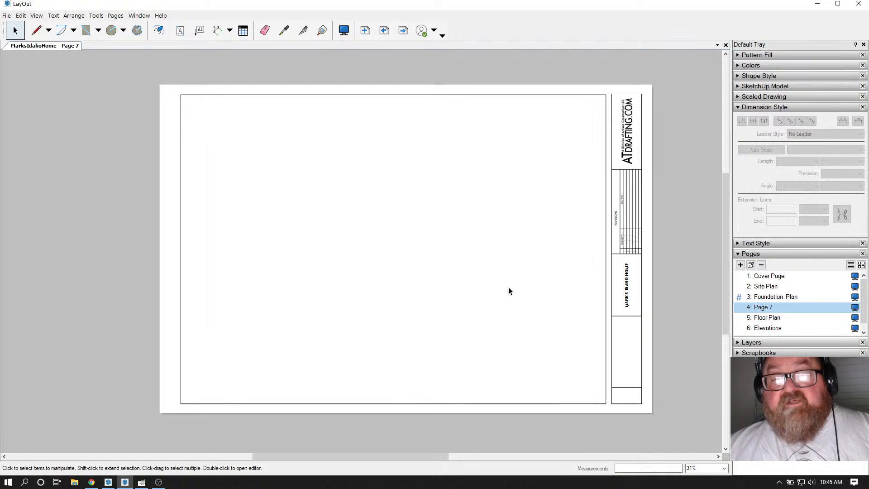
# Step: Insert the MarksIdahoHome.skp model from the Marks Quonset Home folder onto the new page
pyautogui.click(7, 15)
pyautogui.click(25, 146)
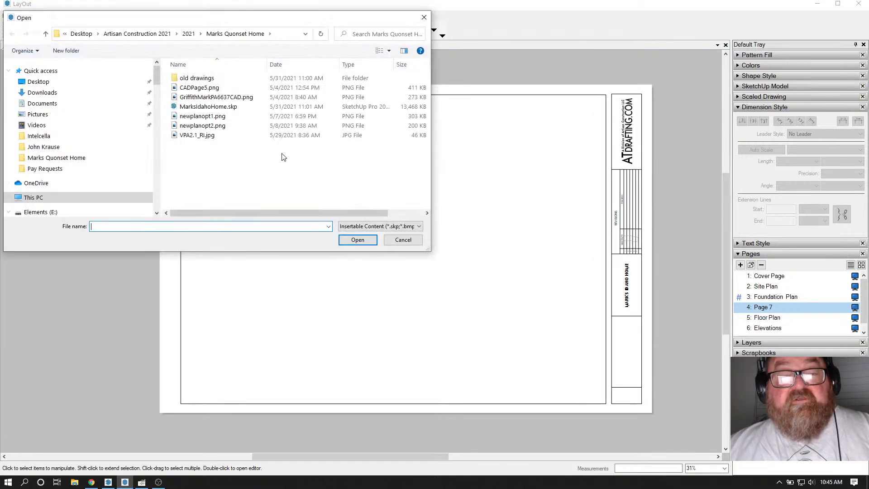
pyautogui.click(200, 108)
pyautogui.click(357, 240)
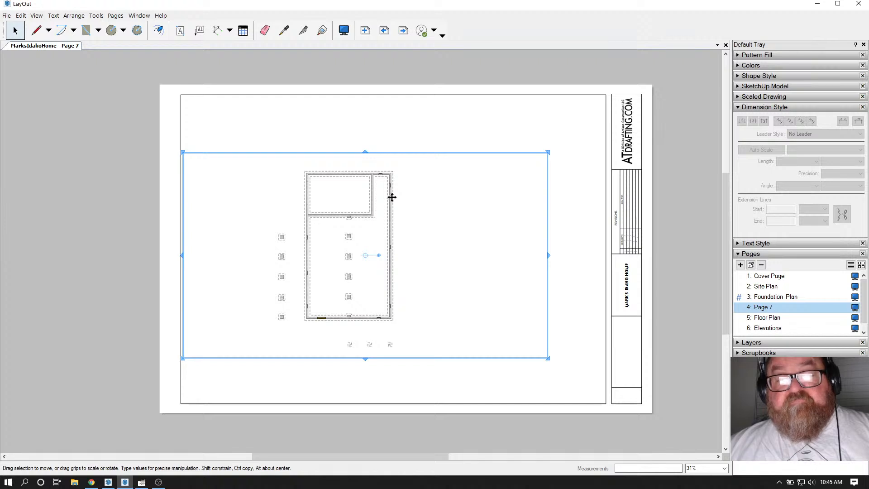
pyautogui.rightClick(377, 177)
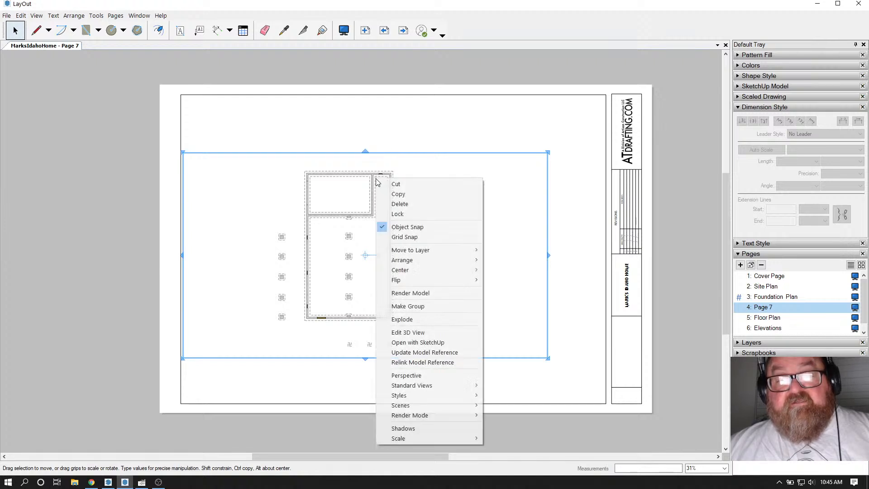
pyautogui.moveTo(429, 405)
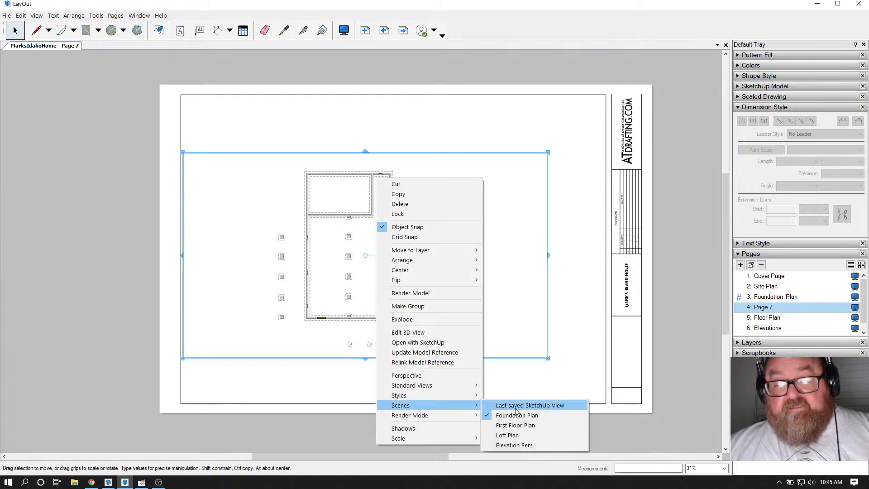
pyautogui.click(434, 158)
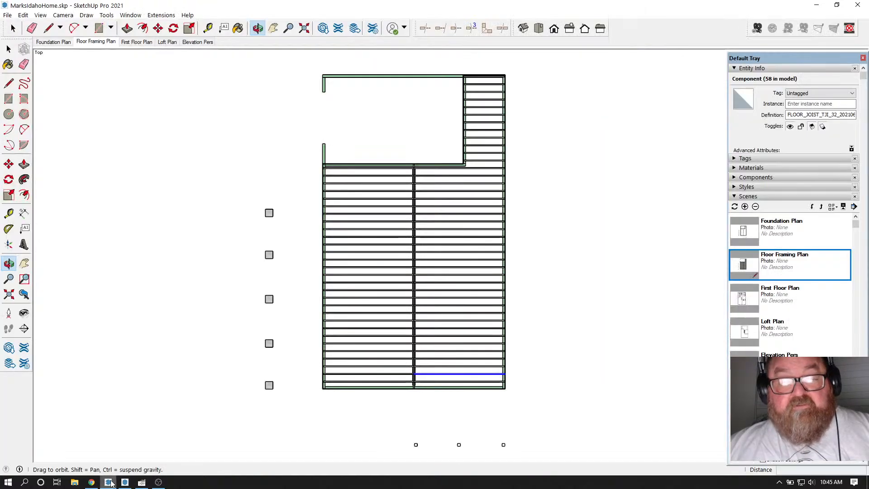
# Step: Switch to SketchUp and save the MarksIdahoHome model with its new scene
pyautogui.click(125, 482)
pyautogui.click(7, 15)
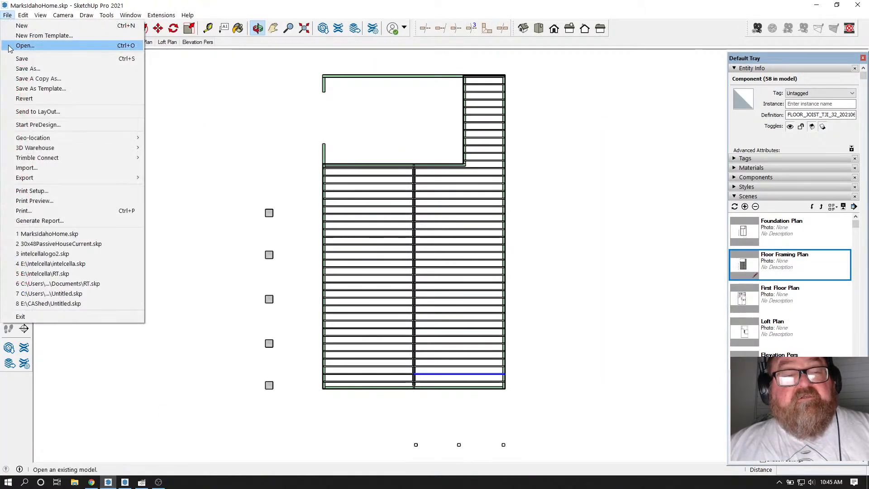
pyautogui.click(15, 59)
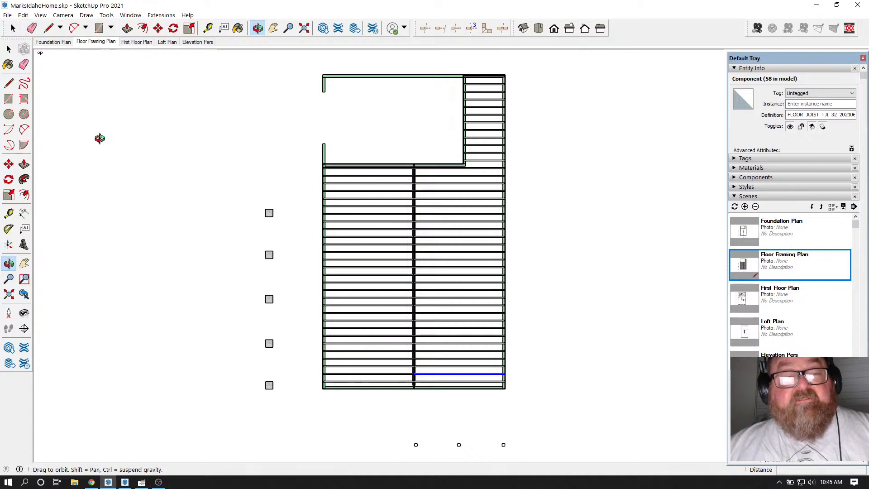
# Step: Switch back to LayOut and assign the Floor Framing Plan scene to the model viewport on the new page
pyautogui.click(124, 482)
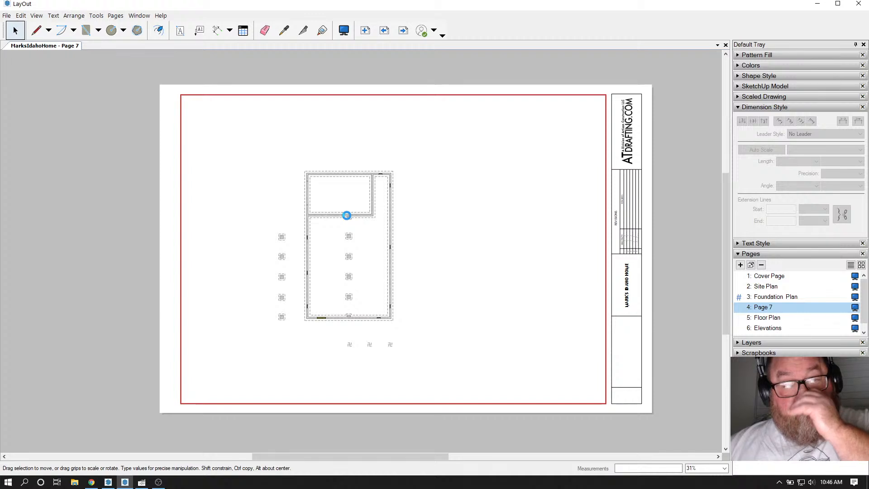
pyautogui.click(347, 216)
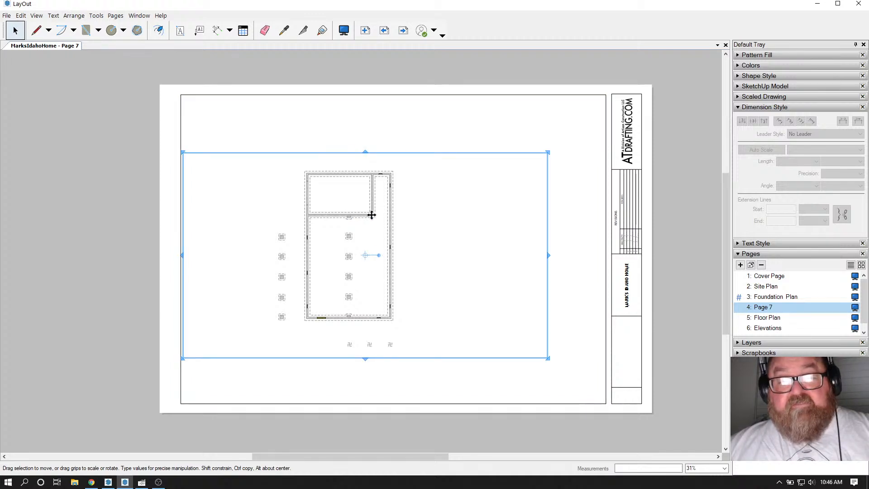
pyautogui.rightClick(364, 211)
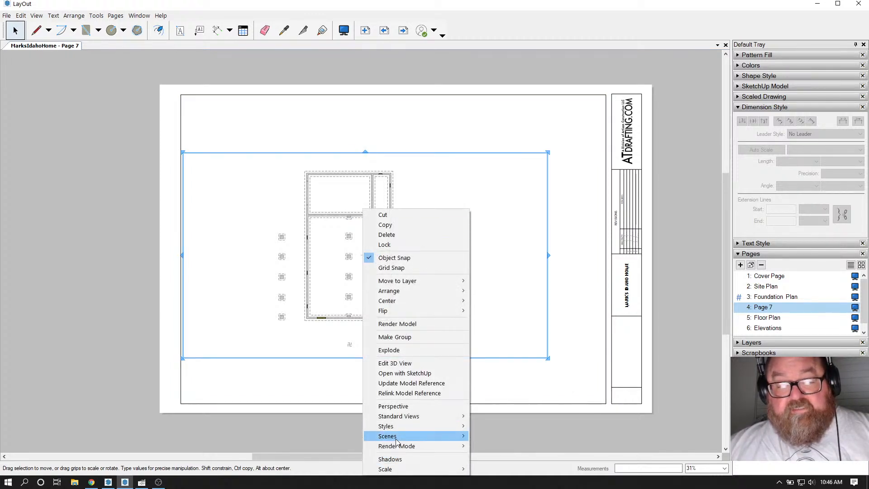
pyautogui.moveTo(398, 436)
pyautogui.click(502, 406)
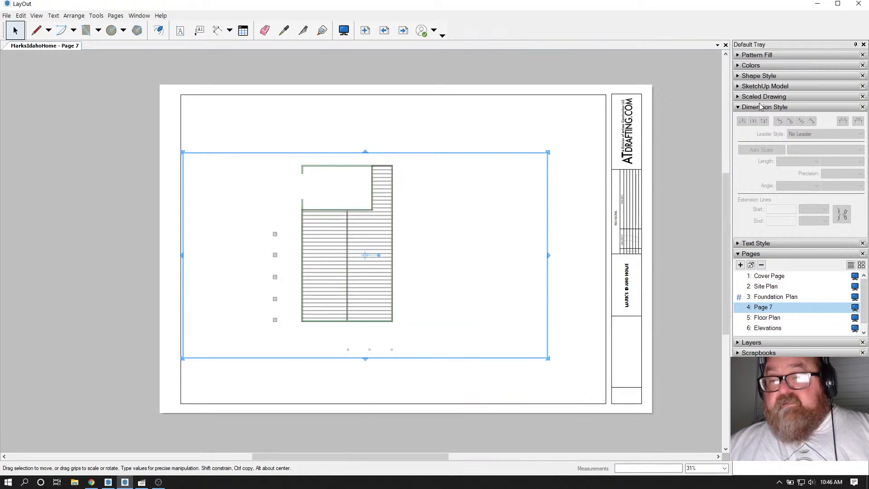
# Step: Enable Preserve Scale on Resize for the framing plan viewport and crop the empty space on both sides of the plan
pyautogui.click(755, 87)
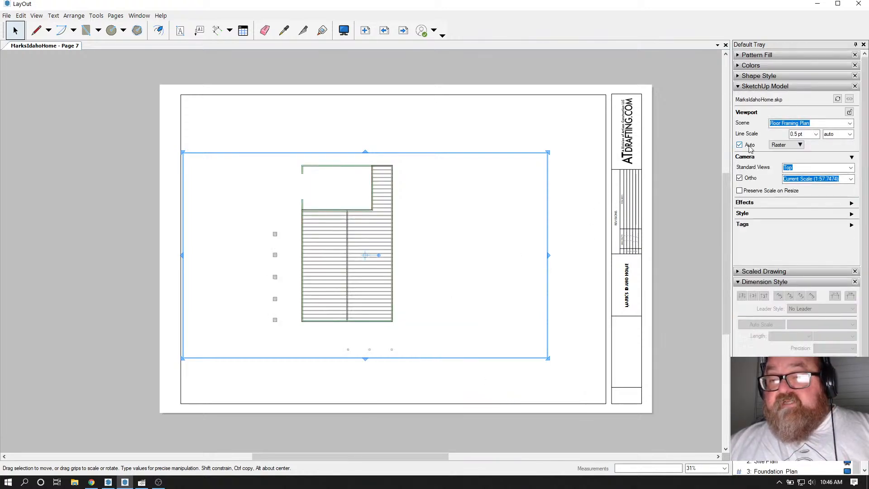
pyautogui.click(740, 191)
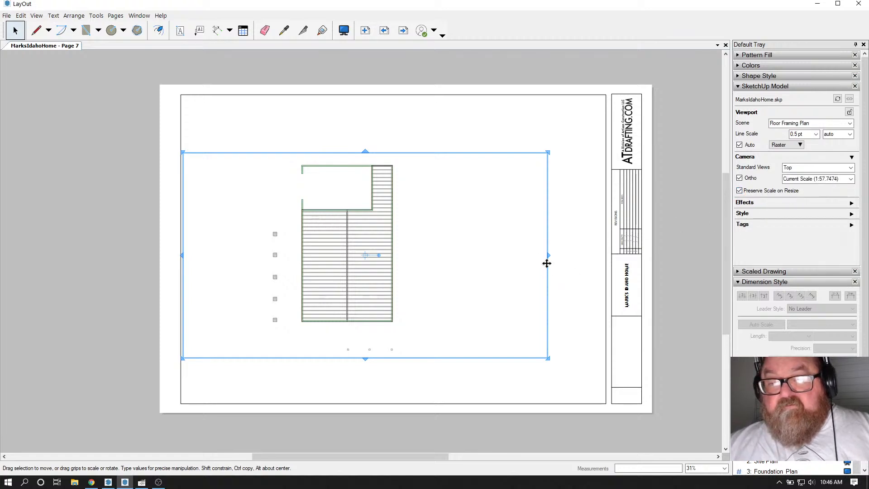
pyautogui.moveTo(549, 255); pyautogui.dragTo(426, 250)
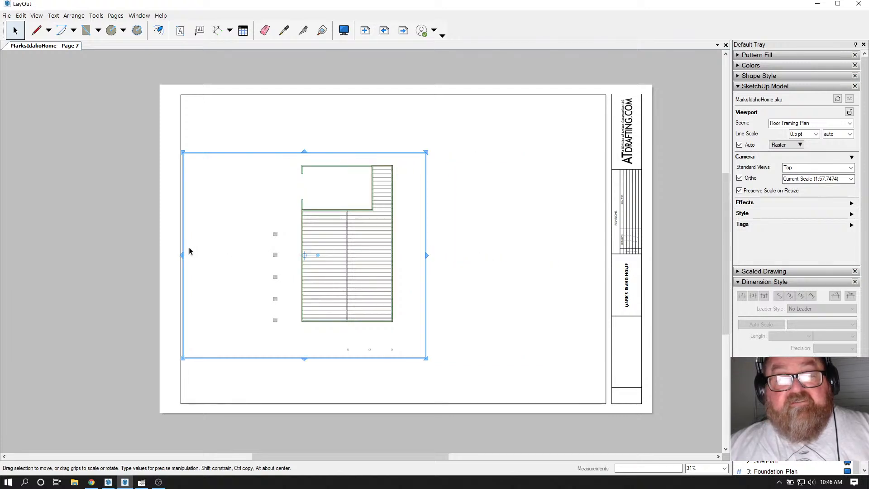
pyautogui.moveTo(181, 258); pyautogui.dragTo(235, 255)
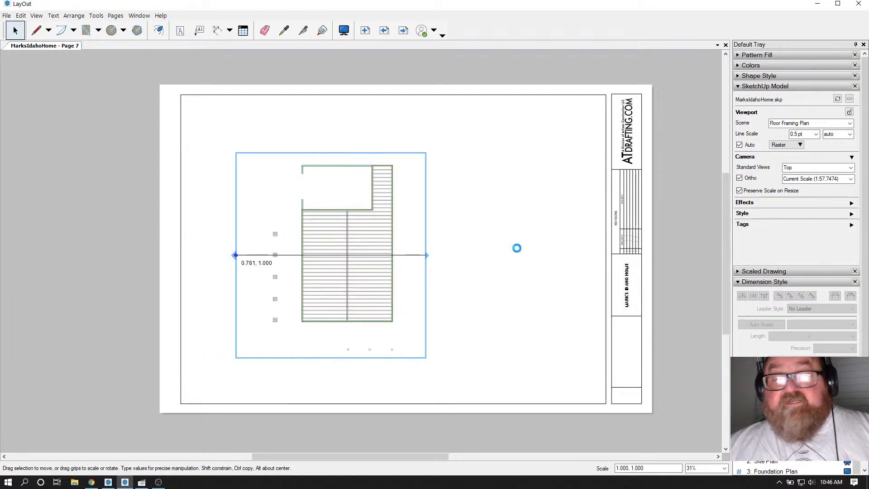
# Step: Try narrowing and shortening the viewport with Preserve Scale on Resize turned off, and undo both resizes
pyautogui.click(740, 191)
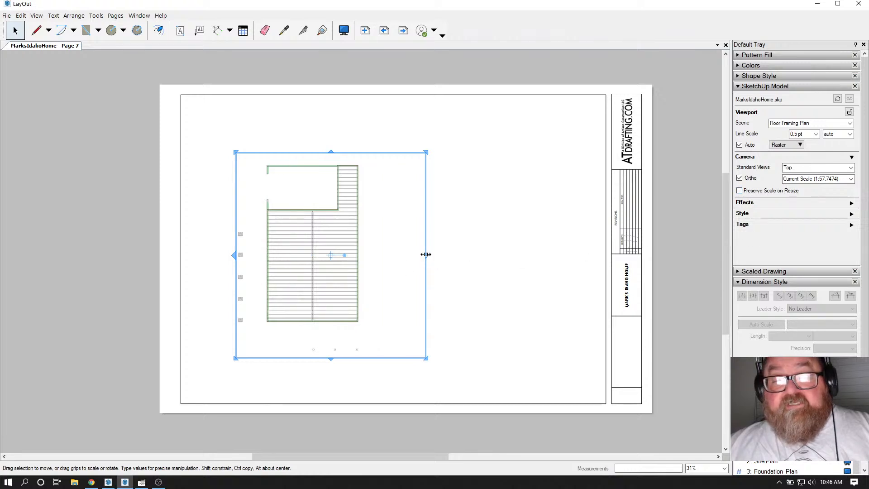
pyautogui.moveTo(426, 254); pyautogui.dragTo(378, 255)
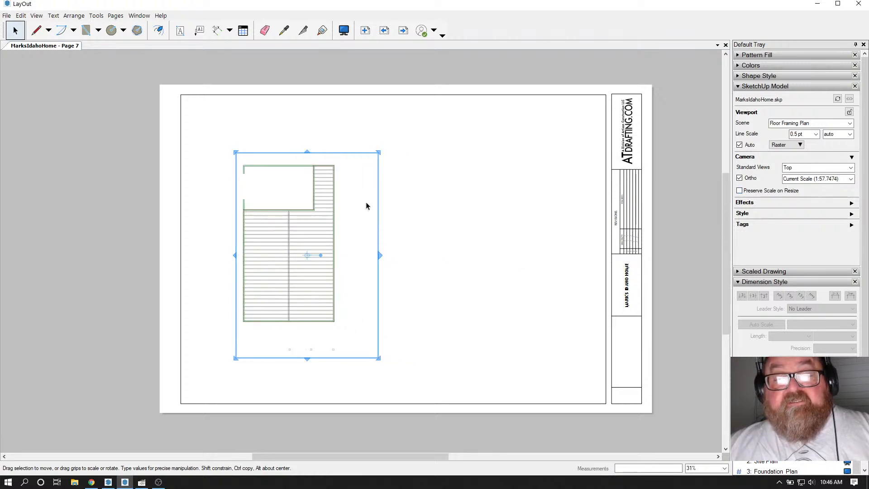
pyautogui.moveTo(308, 152); pyautogui.dragTo(306, 197)
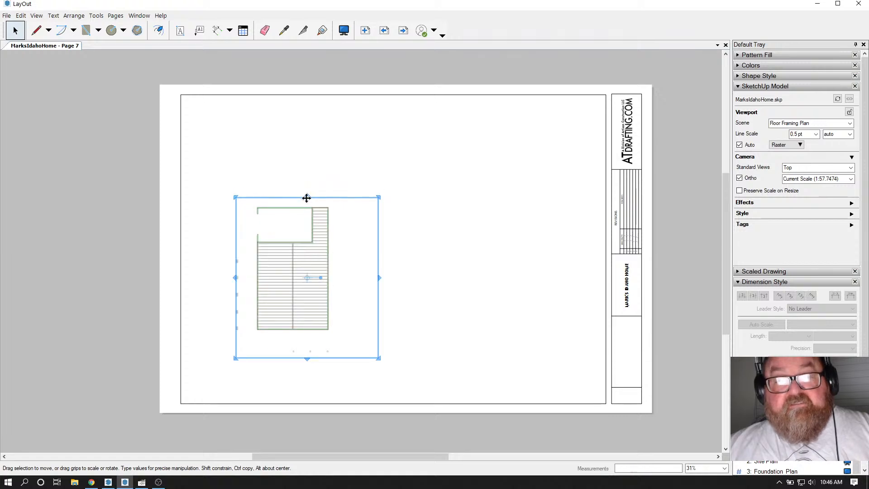
pyautogui.hotkey('ctrl', 'z')
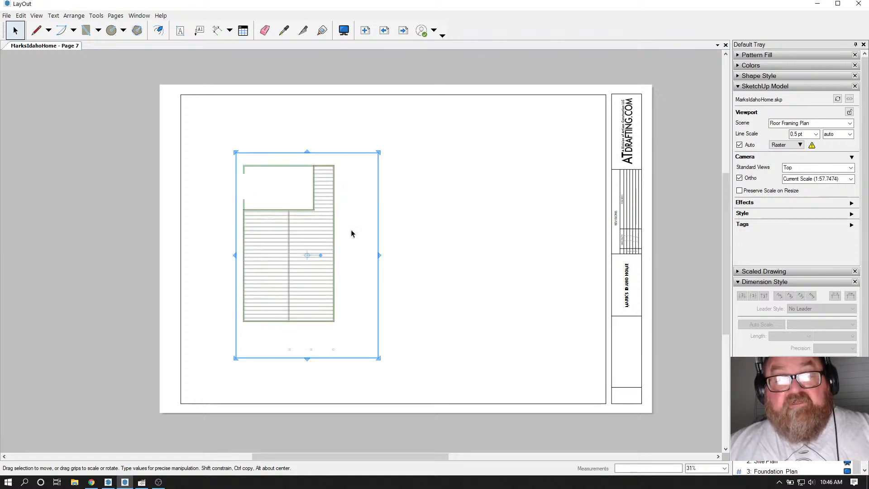
pyautogui.hotkey('ctrl', 'z')
pyautogui.click(504, 236)
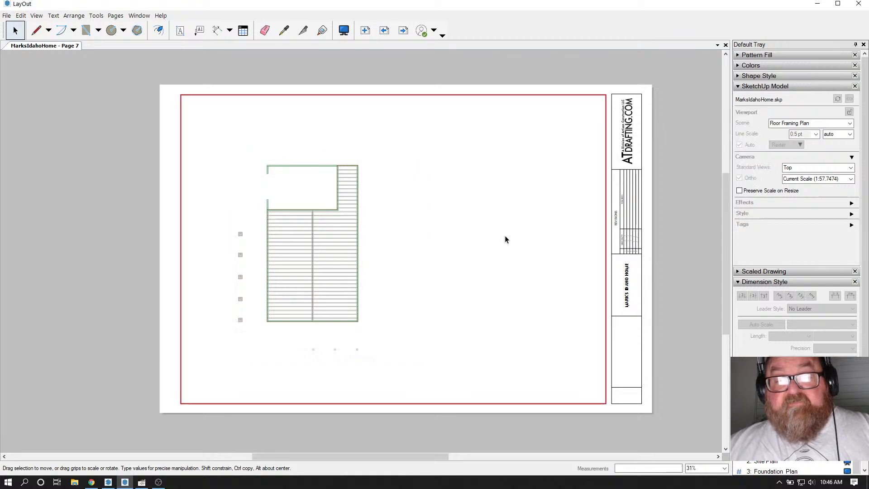
# Step: Set the framing plan viewport's scale to 1/4" = 1'-0" (1:48)
pyautogui.click(355, 224)
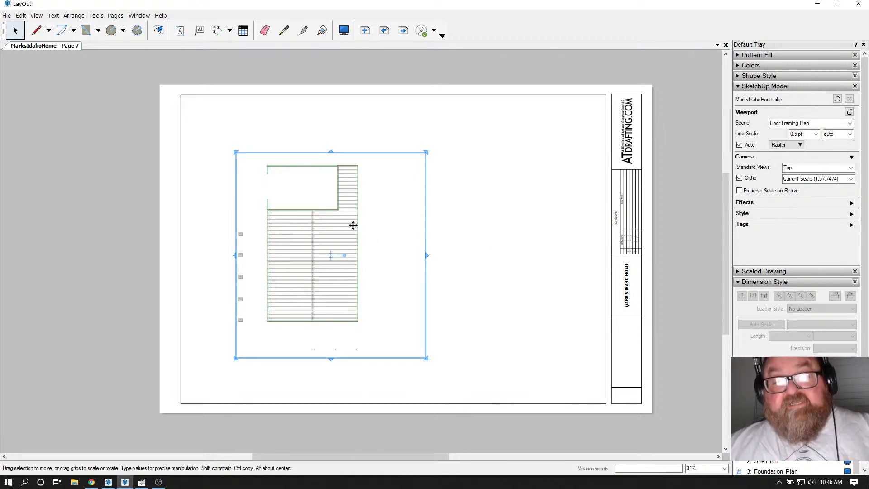
pyautogui.rightClick(353, 225)
pyautogui.moveTo(382, 469)
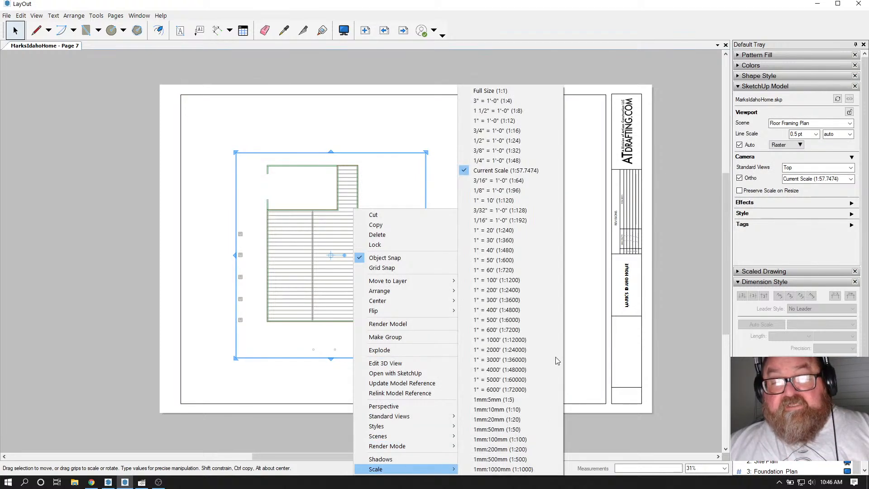
pyautogui.click(498, 161)
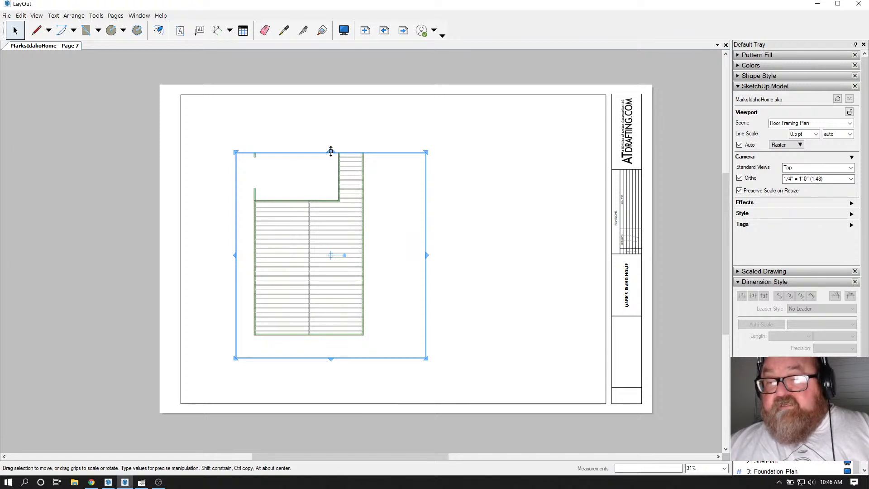
# Step: Extend the viewport's top, left and bottom edges to take in the whole floor framing plan and the outlying piers
pyautogui.moveTo(331, 152); pyautogui.dragTo(332, 127)
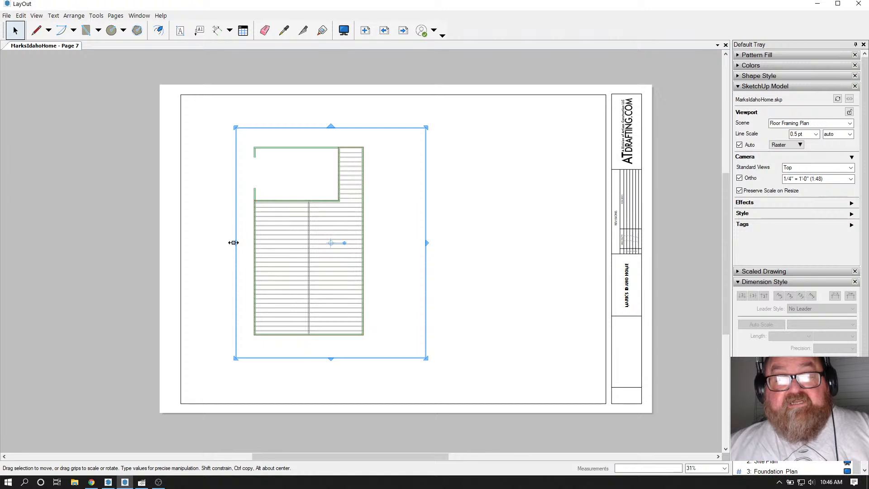
pyautogui.moveTo(233, 243); pyautogui.dragTo(207, 242)
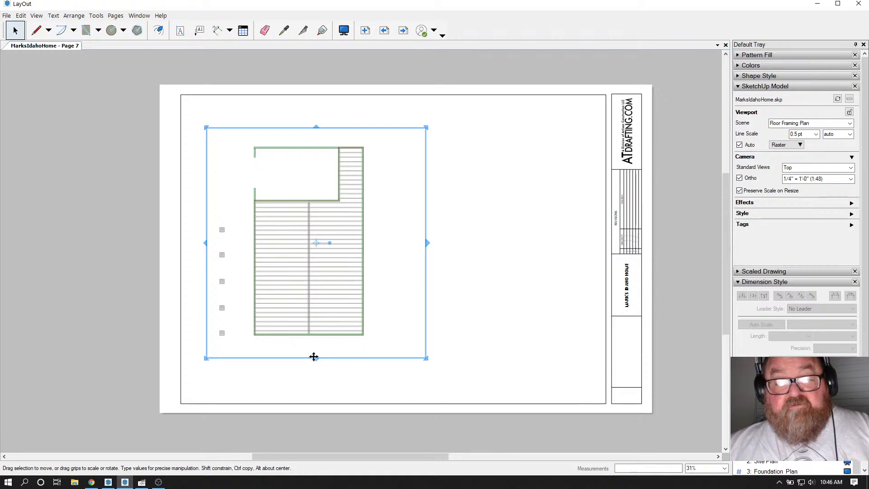
pyautogui.moveTo(316, 358); pyautogui.dragTo(316, 382)
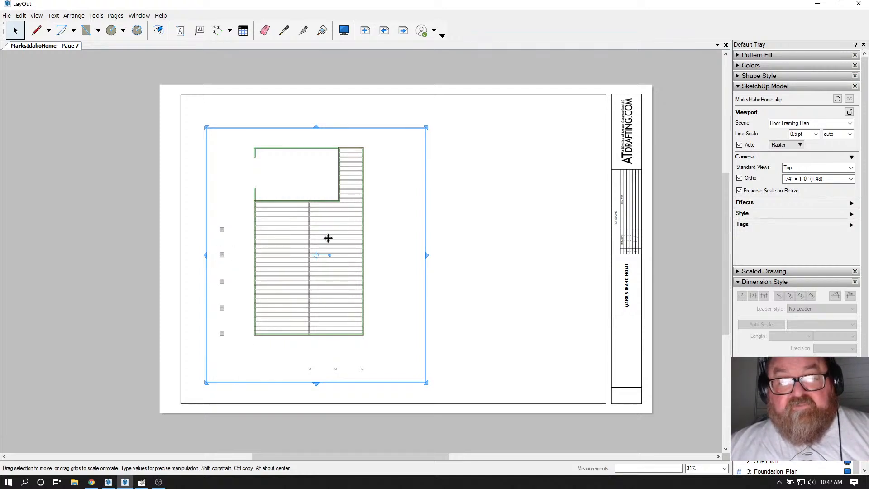
# Step: Move the framing plan viewport to the right half of the sheet and crop its right and bottom edges closer to the plan
pyautogui.moveTo(328, 238); pyautogui.dragTo(499, 243)
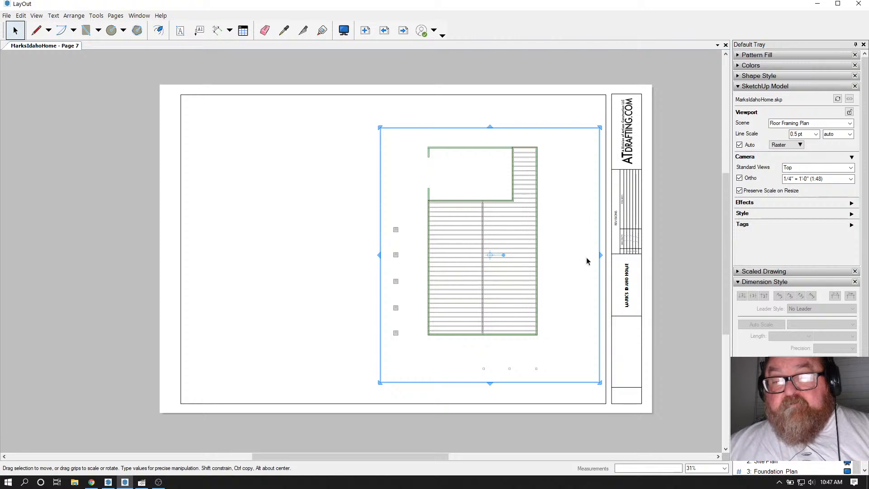
pyautogui.moveTo(599, 254); pyautogui.dragTo(552, 256)
pyautogui.moveTo(536, 226); pyautogui.dragTo(536, 228)
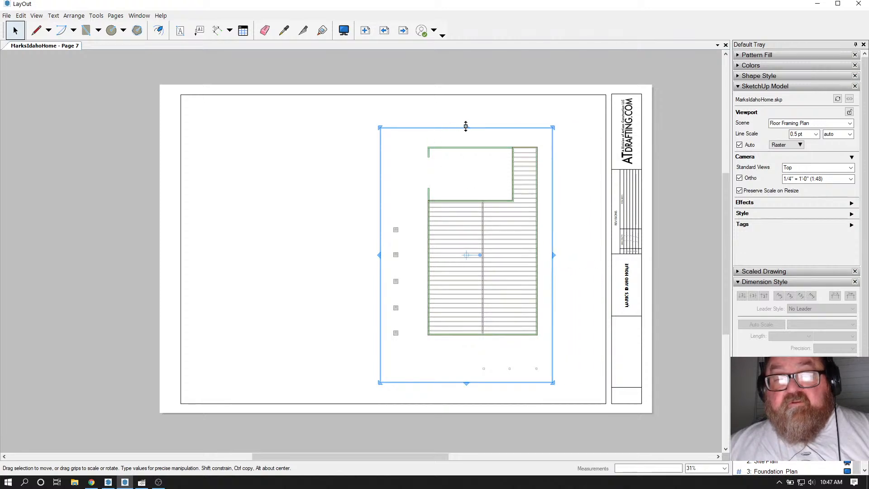
pyautogui.moveTo(466, 125); pyautogui.dragTo(467, 135)
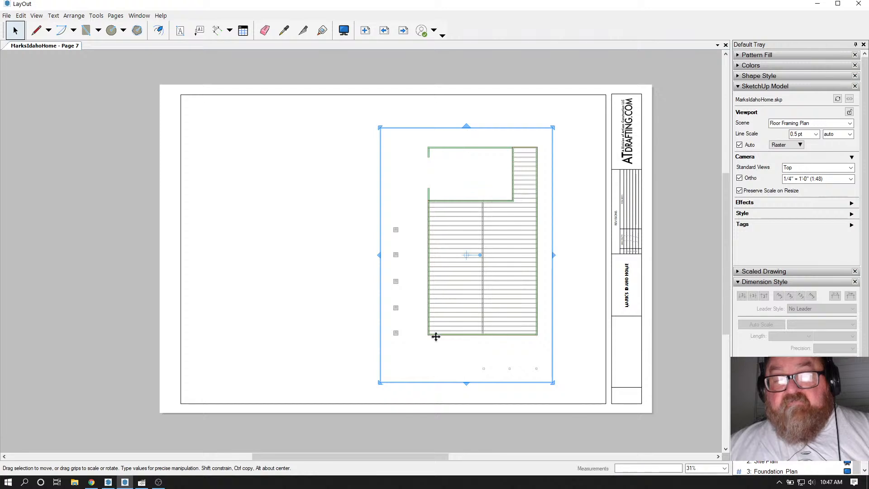
pyautogui.moveTo(466, 383); pyautogui.dragTo(466, 358)
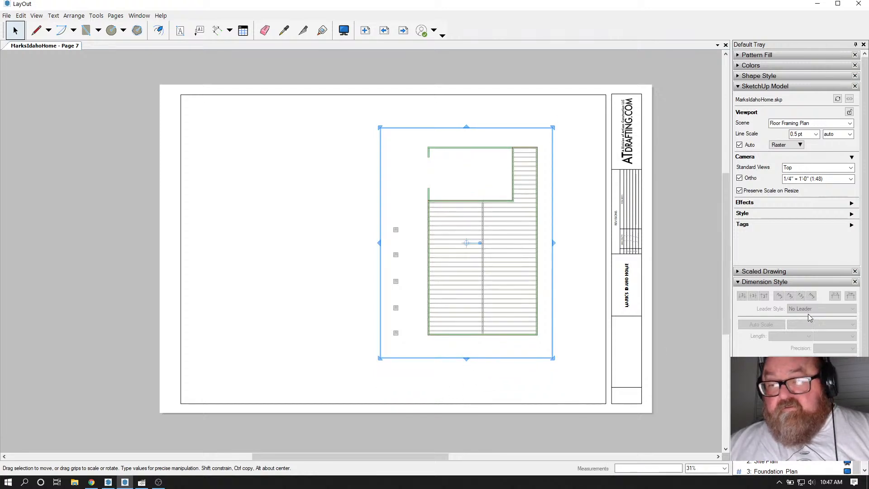
# Step: Copy the foundation drawing title label from below the plan on the Foundation Plan page
pyautogui.scroll(-2, 797, 182)
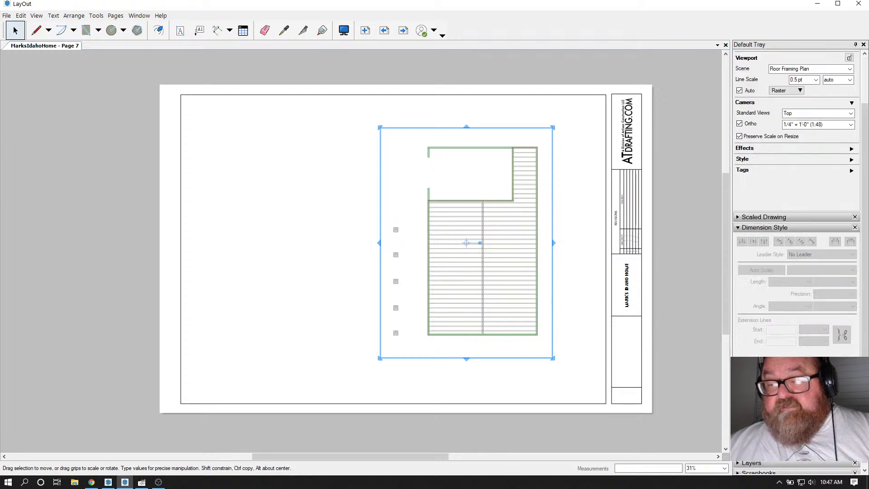
pyautogui.press('pageup')
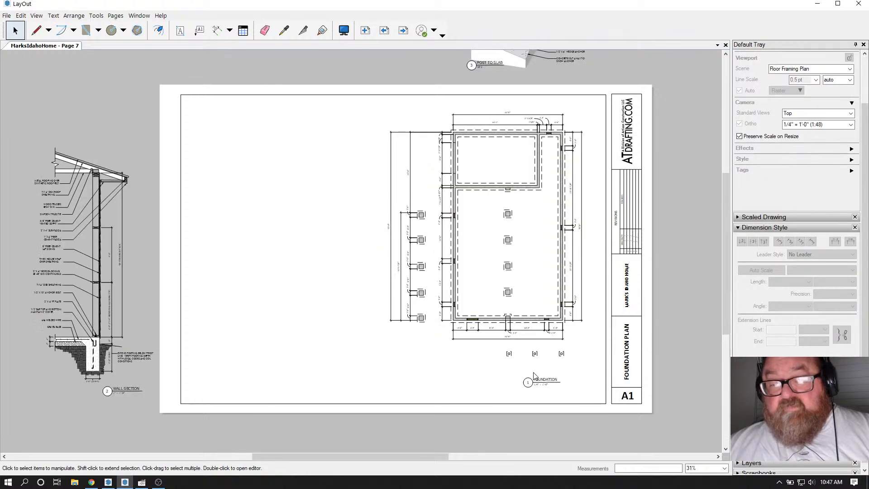
pyautogui.click(532, 381)
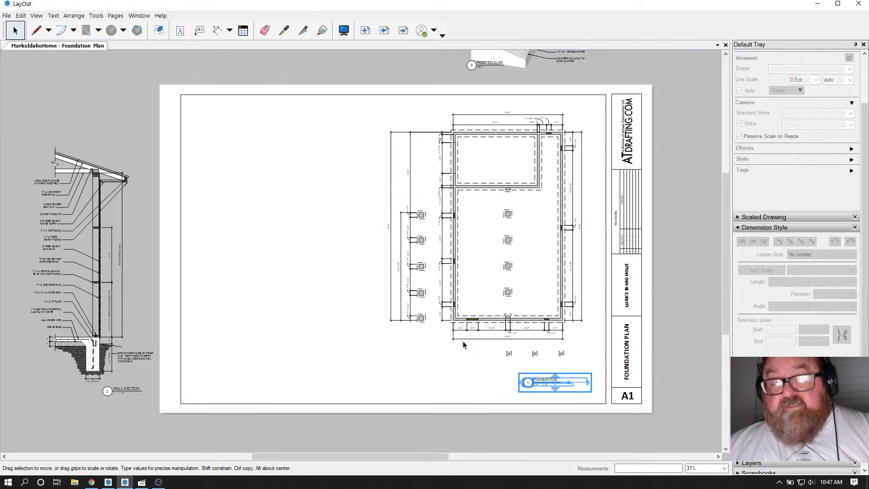
pyautogui.click(20, 16)
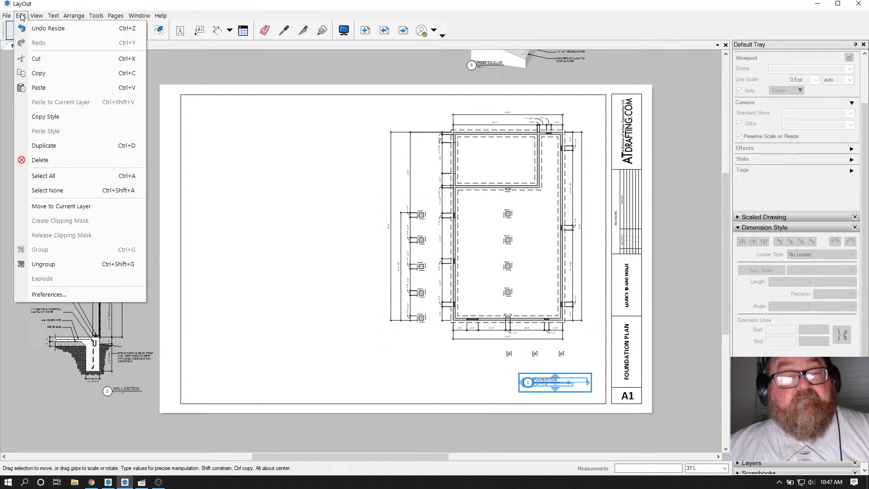
# Step: Copy the foundation drawing title from the Foundation Plan page and paste it onto the current layer of Page 7
pyautogui.click(41, 77)
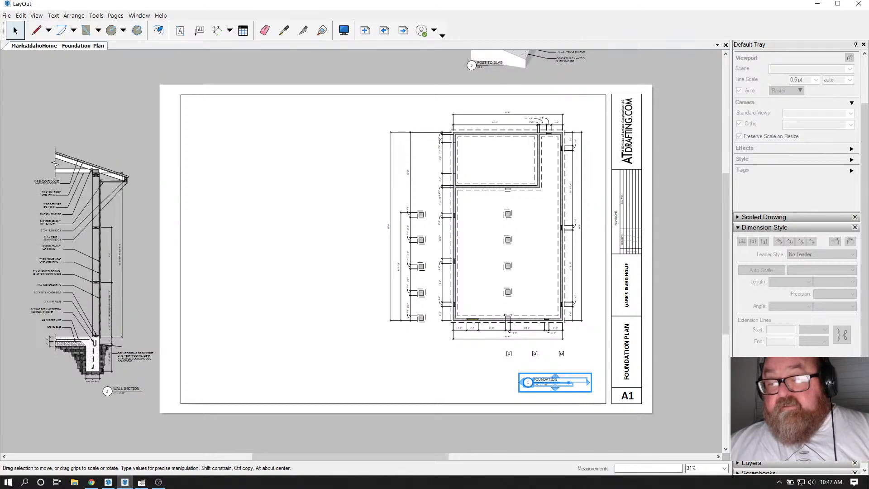
pyautogui.press('pagedown')
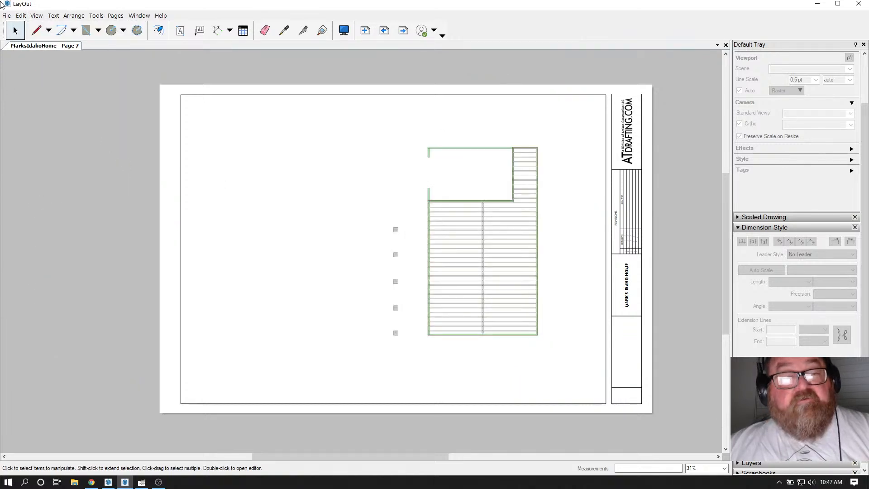
pyautogui.click(17, 16)
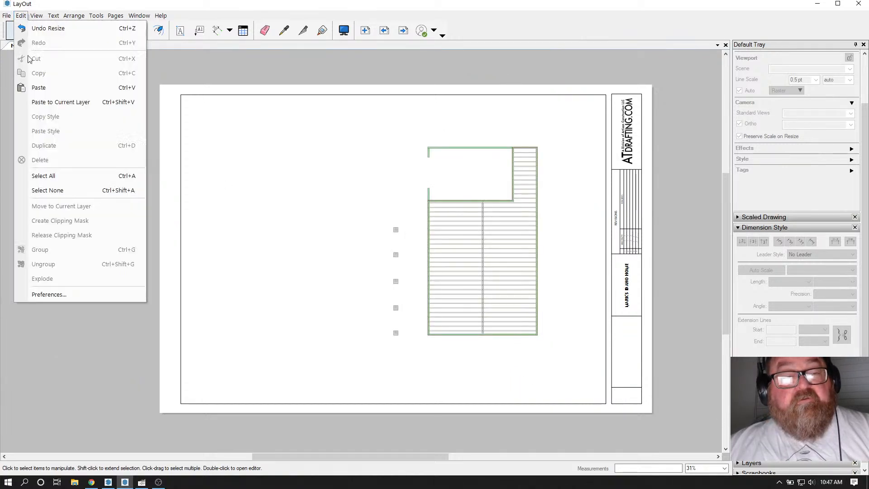
pyautogui.click(44, 100)
# Step: Change the pasted drawing title's text from FOUNDATION to FLOOR FRAMING PLAN
pyautogui.scroll(7, 555, 397)
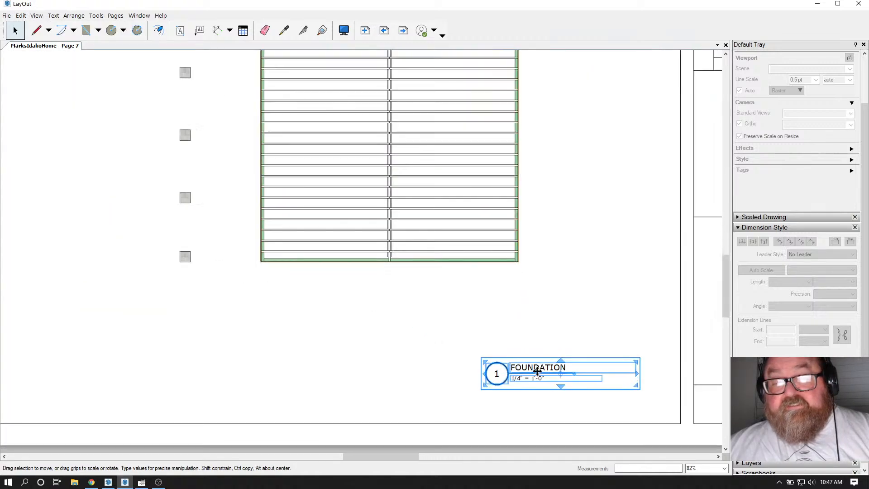
pyautogui.doubleClick(530, 365)
pyautogui.click(531, 365)
pyautogui.doubleClick(531, 365)
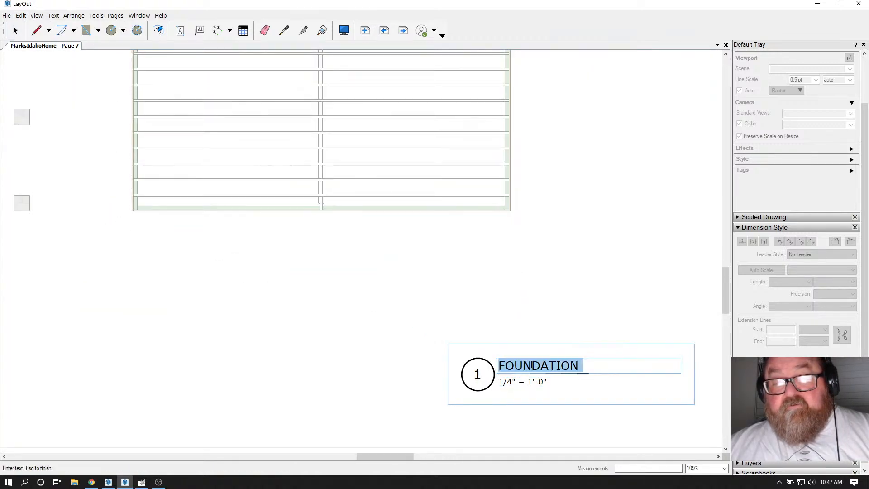
pyautogui.write('FLOOR FRAMING PL')
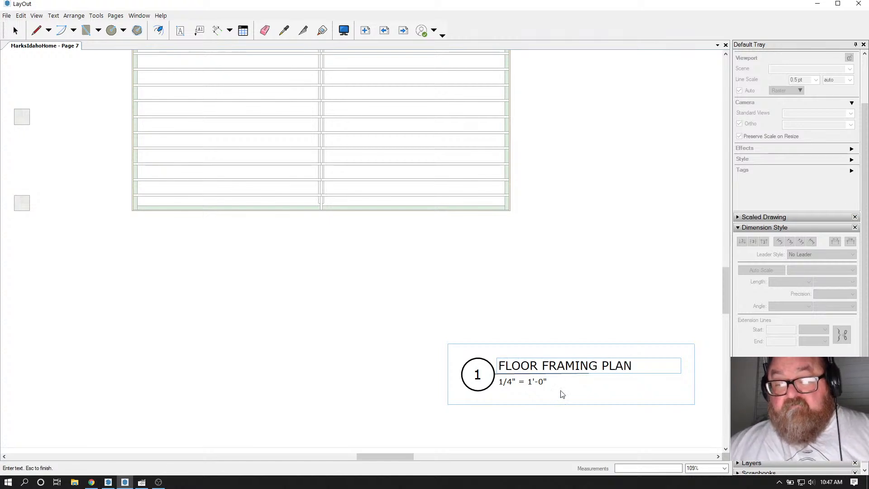
pyautogui.press('Escape')
# Step: Lengthen the line under the FLOOR FRAMING PLAN title to span the full text and leave the title group
pyautogui.click(572, 374)
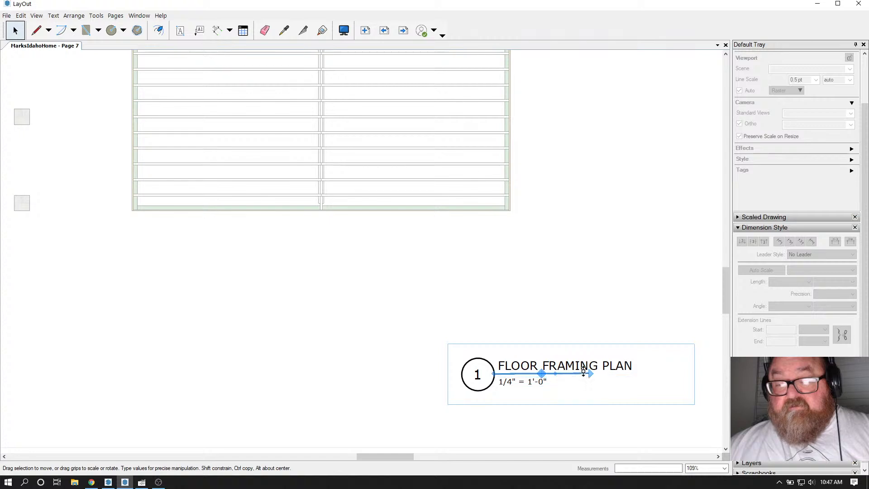
pyautogui.moveTo(586, 373); pyautogui.dragTo(634, 373)
pyautogui.click(544, 324)
pyautogui.scroll(-5, 525, 366)
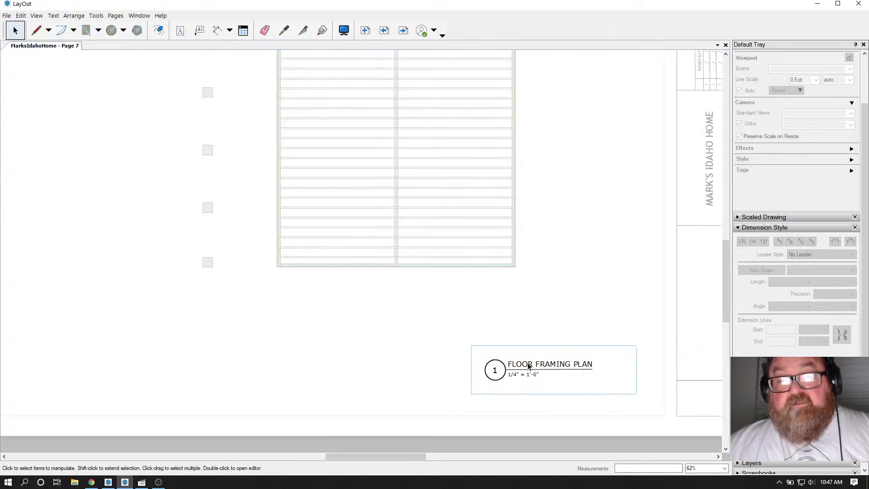
pyautogui.scroll(-1, 528, 362)
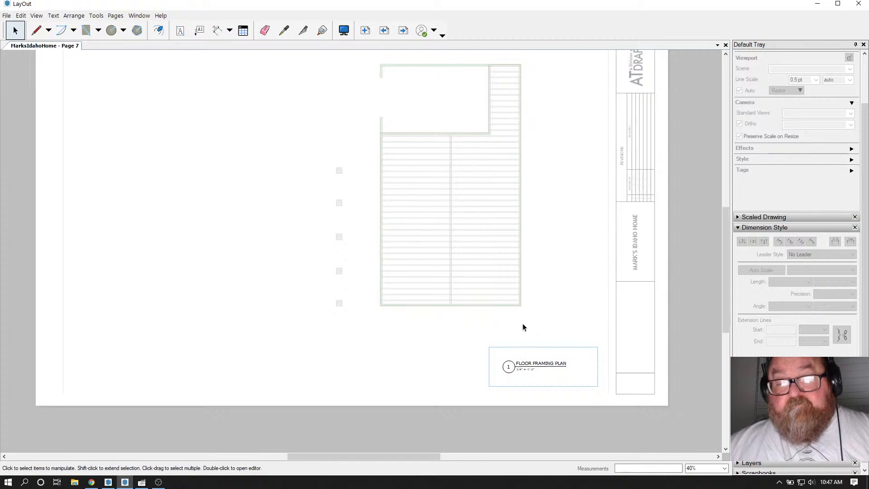
# Step: Move the floor framing viewport closer to the title block and shift the drawing title slightly the other way beneath the plan
pyautogui.click(483, 238)
pyautogui.moveTo(485, 236); pyautogui.dragTo(517, 237)
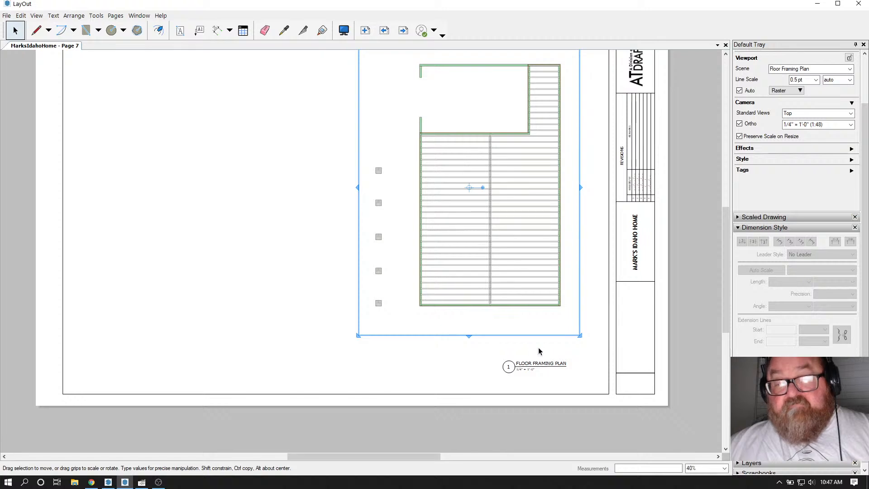
pyautogui.click(526, 362)
pyautogui.moveTo(533, 362); pyautogui.dragTo(523, 363)
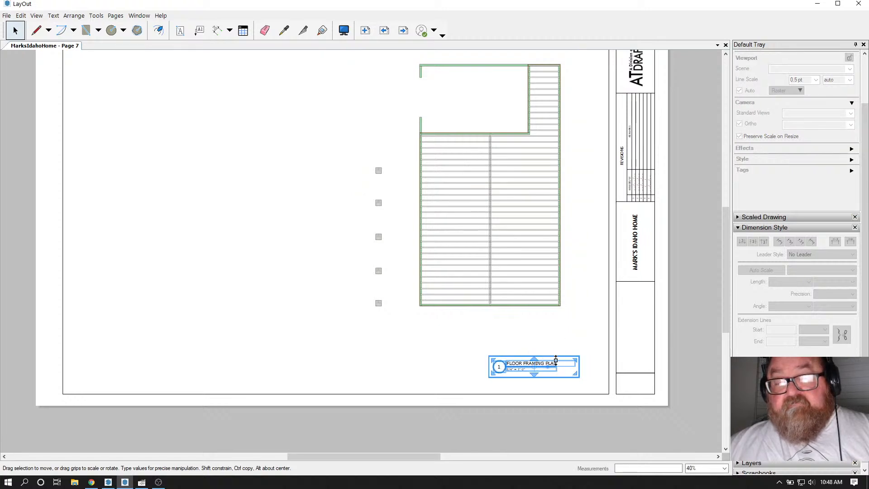
pyautogui.click(501, 336)
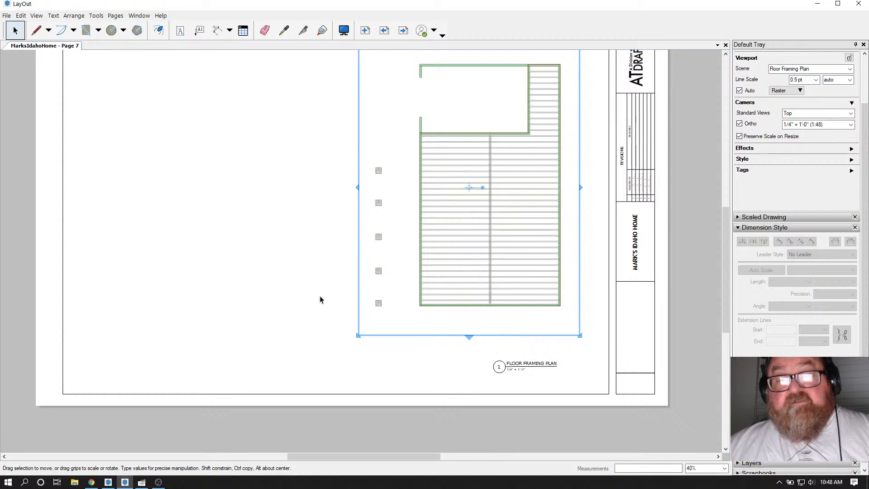
pyautogui.click(354, 286)
pyautogui.scroll(2, 380, 181)
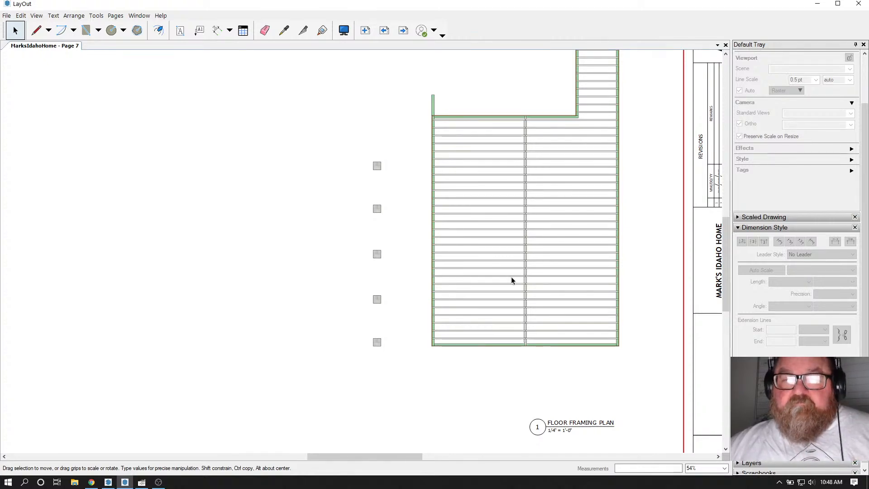
pyautogui.scroll(-2, 512, 276)
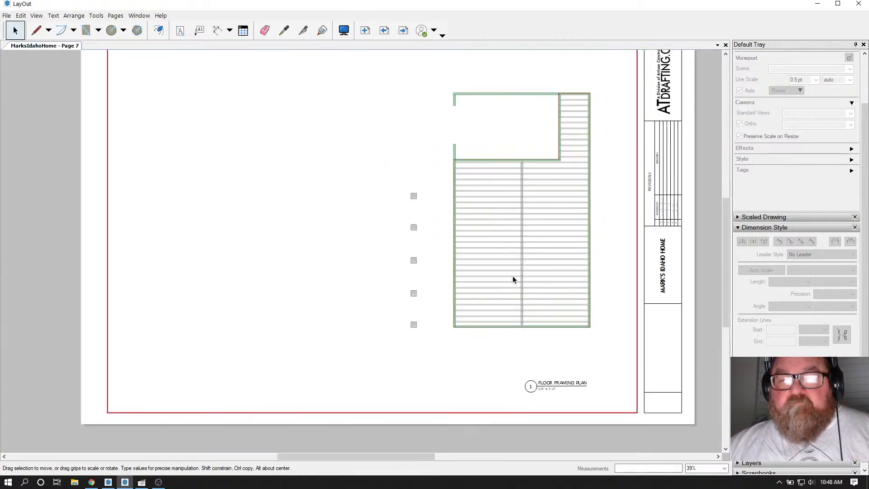
# Step: Check the live stream page, switch to SketchUp, and view the floor framing model in perspective from an oblique angle
pyautogui.click(91, 481)
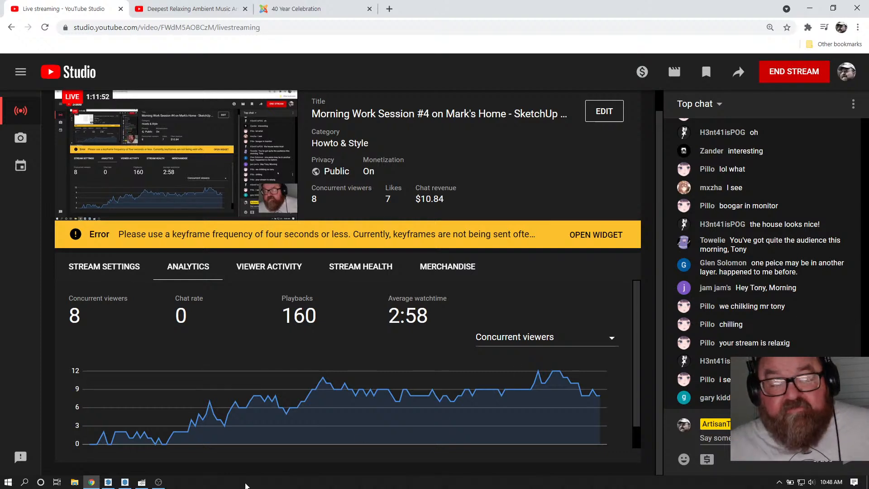
pyautogui.click(108, 482)
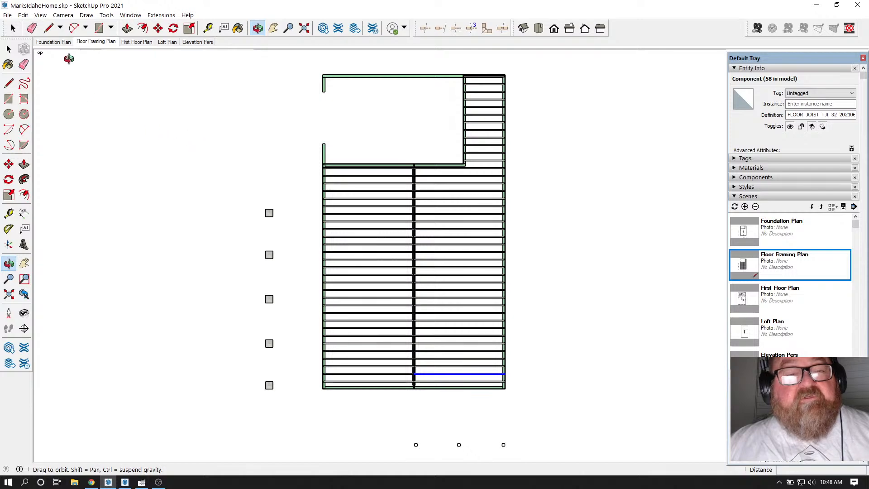
pyautogui.click(63, 15)
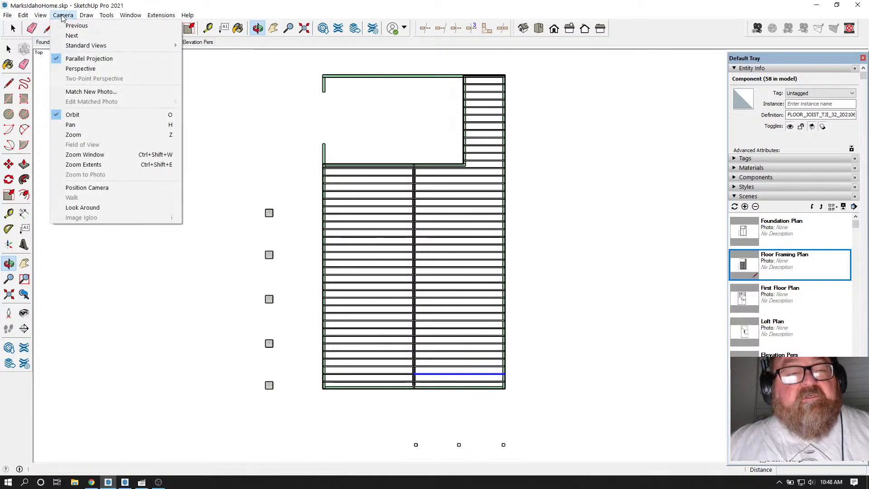
pyautogui.click(74, 68)
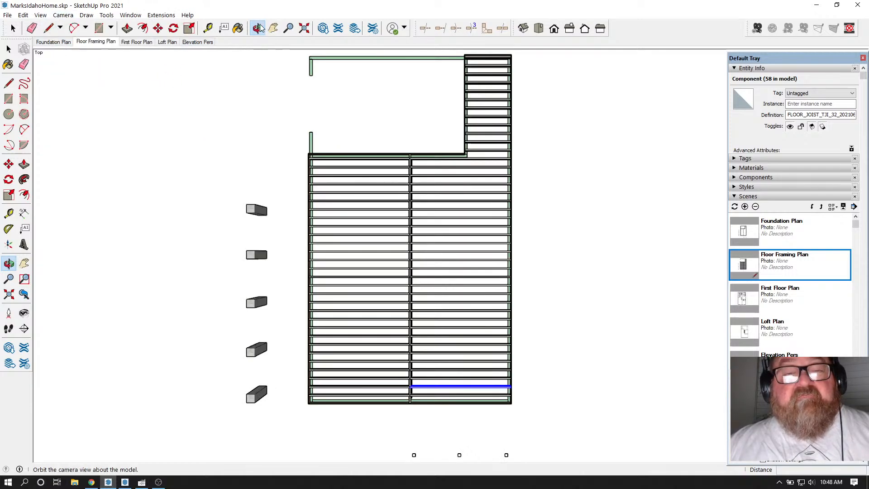
pyautogui.moveTo(376, 280); pyautogui.dragTo(463, 136)
pyautogui.scroll(-3, 346, 229)
pyautogui.moveTo(371, 256); pyautogui.dragTo(281, 133)
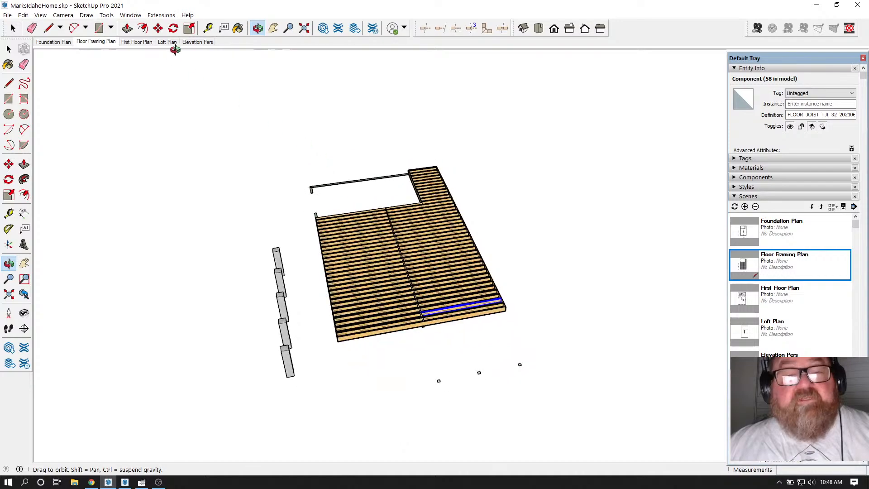
# Step: Show the Elevation Pers scene and inspect the side porch and its cable railing up close
pyautogui.click(196, 42)
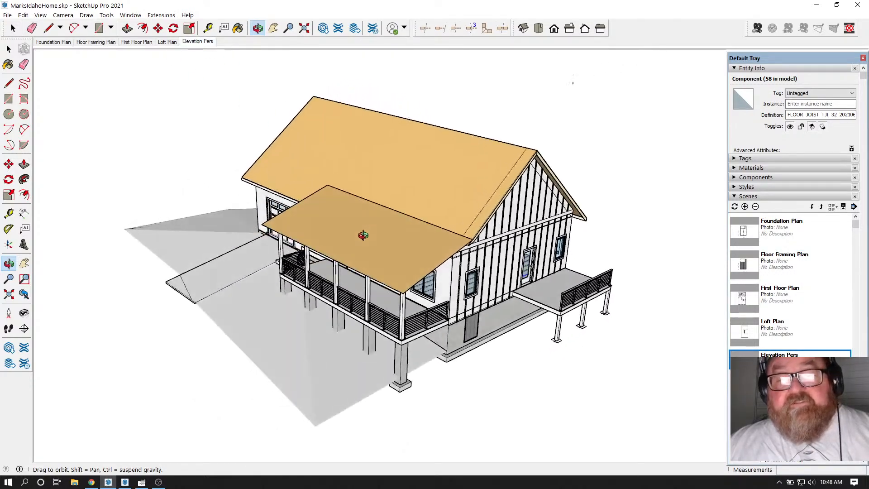
pyautogui.scroll(5, 629, 277)
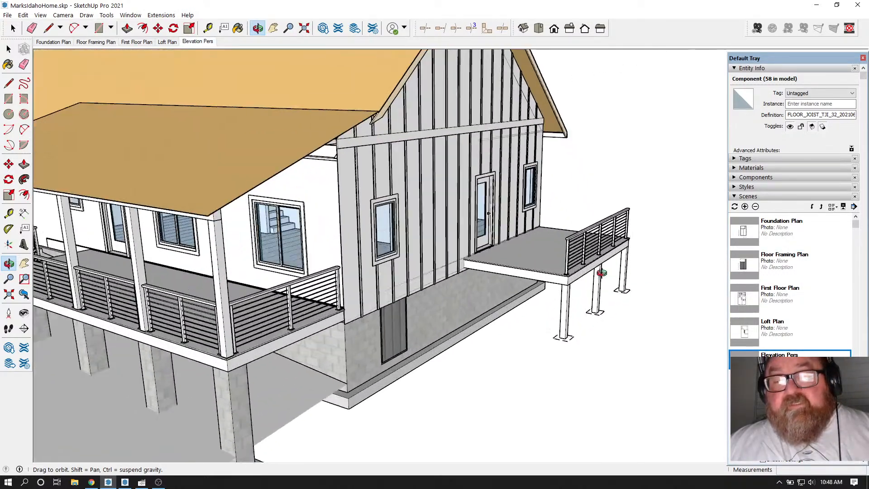
pyautogui.scroll(6, 601, 273)
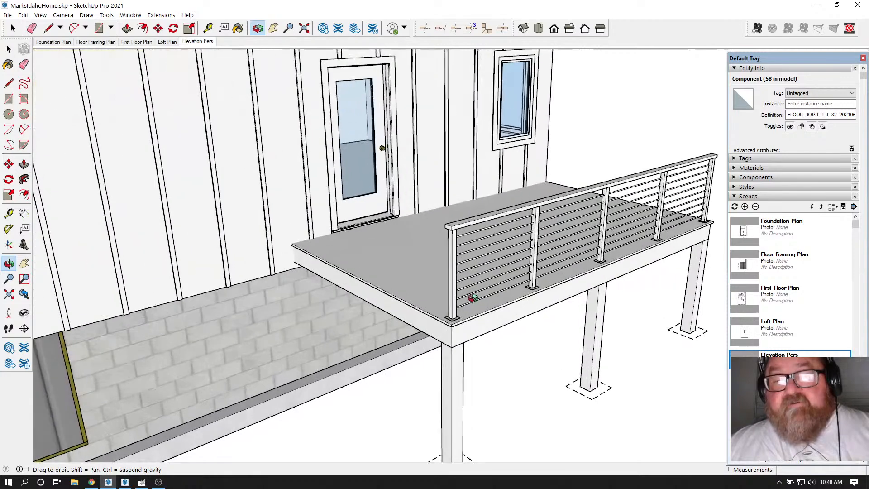
pyautogui.scroll(-5, 417, 307)
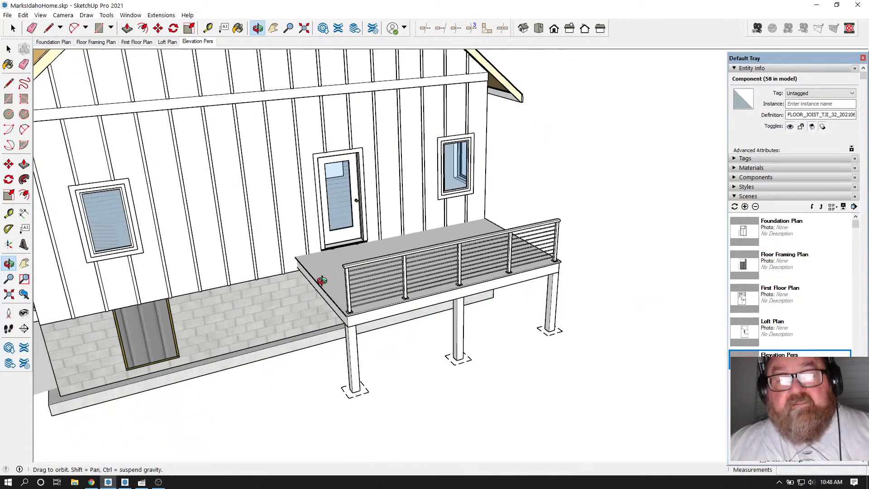
pyautogui.moveTo(321, 280); pyautogui.dragTo(420, 254)
# Step: Copy the side porch railing group about 15' 6" away from the house into open space
pyautogui.click(13, 28)
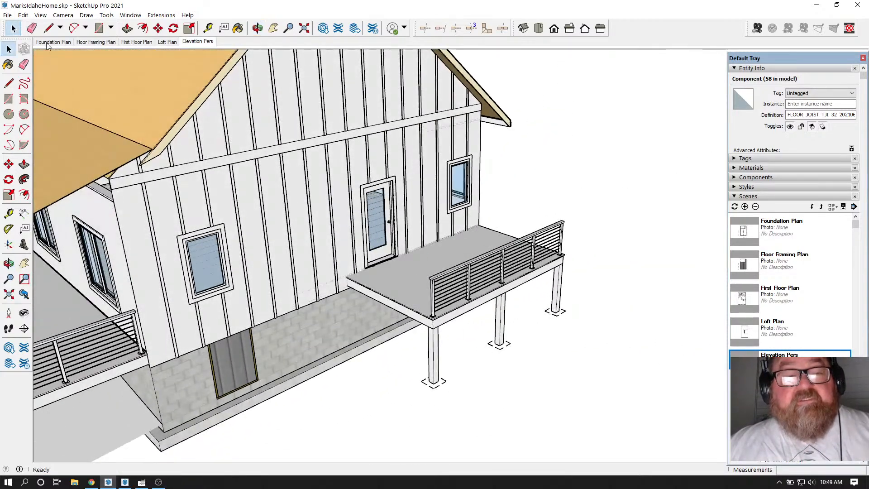
pyautogui.scroll(-2, 169, 108)
pyautogui.click(404, 229)
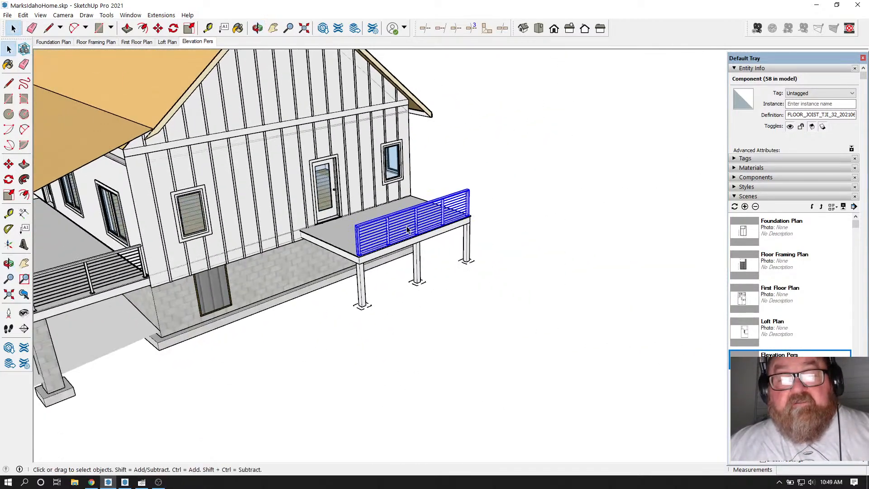
pyautogui.click(158, 28)
pyautogui.press('ctrl')
pyautogui.click(449, 329)
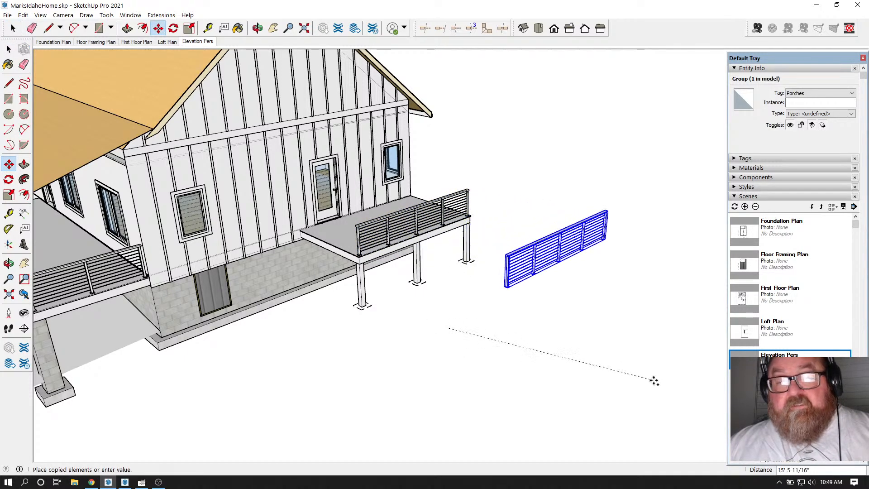
pyautogui.click(654, 380)
# Step: Explode the copied railing group and select its separate parts, including the top rail and the cable group
pyautogui.scroll(4, 570, 254)
pyautogui.scroll(3, 589, 227)
pyautogui.press('space')
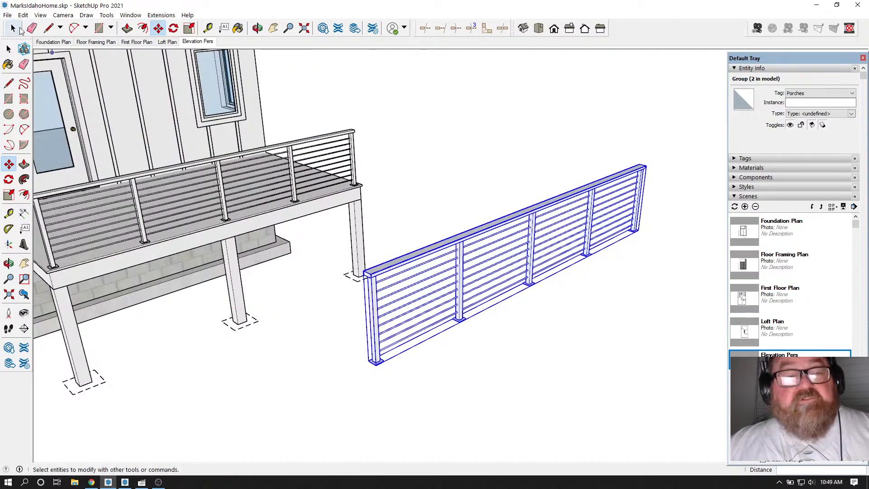
pyautogui.rightClick(498, 230)
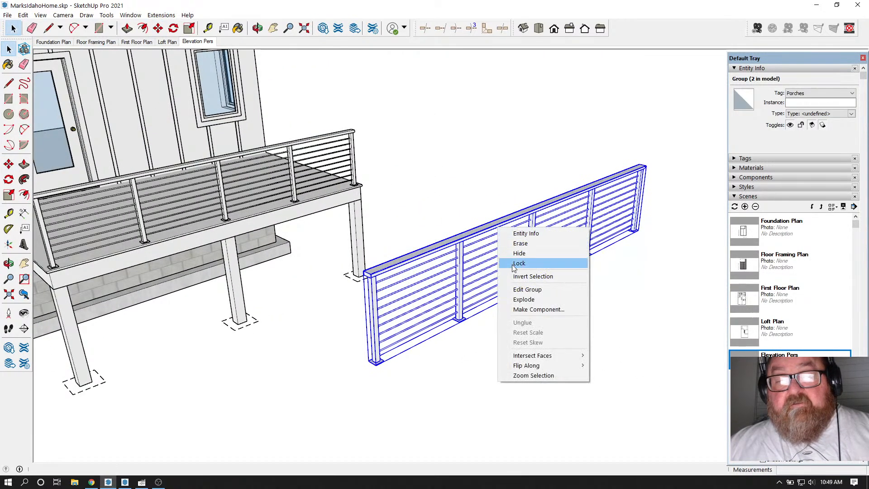
pyautogui.click(521, 298)
pyautogui.click(474, 234)
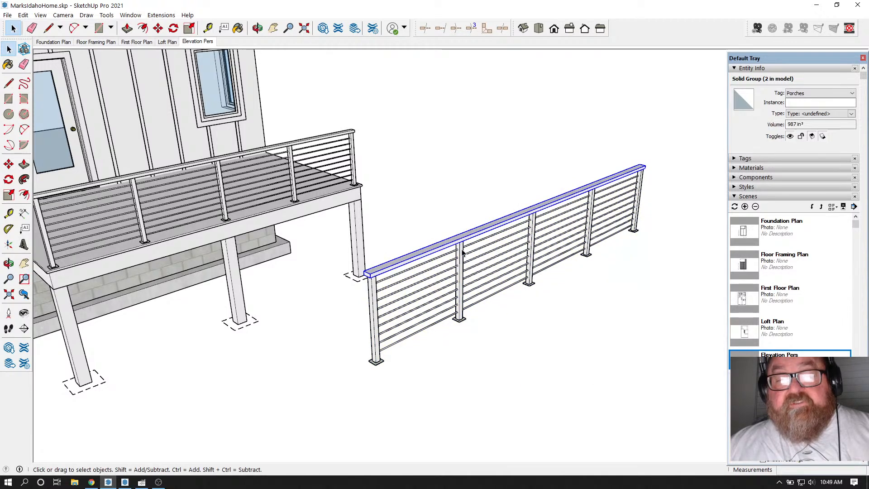
pyautogui.click(464, 255)
pyautogui.click(436, 271)
pyautogui.scroll(2, 433, 283)
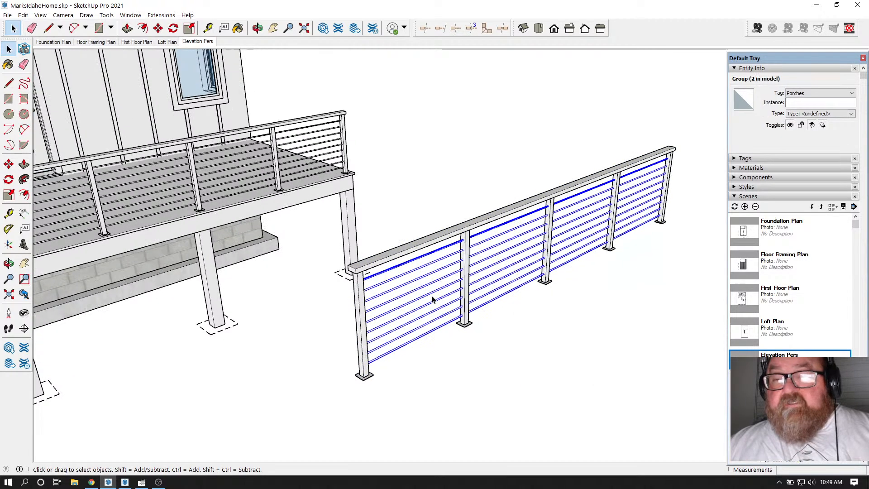
pyautogui.scroll(2, 489, 292)
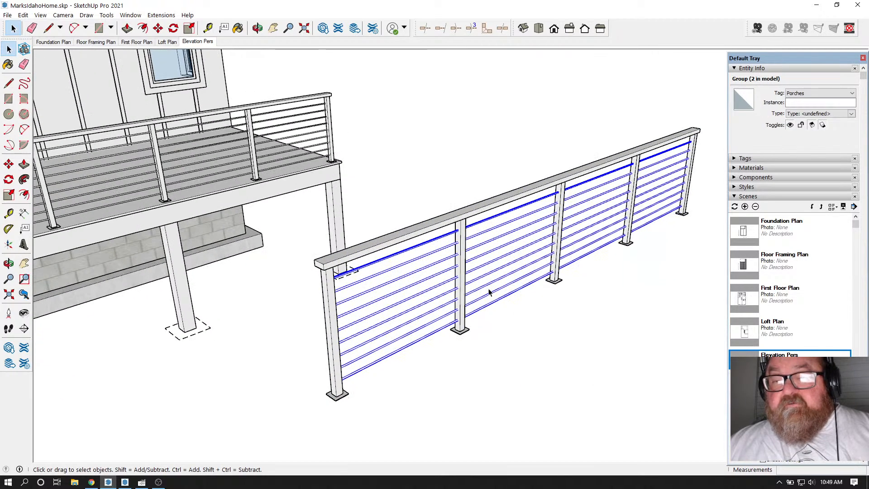
# Step: Explode the cable group of the copied railing and select individual cables, ending with the second from the top
pyautogui.rightClick(487, 222)
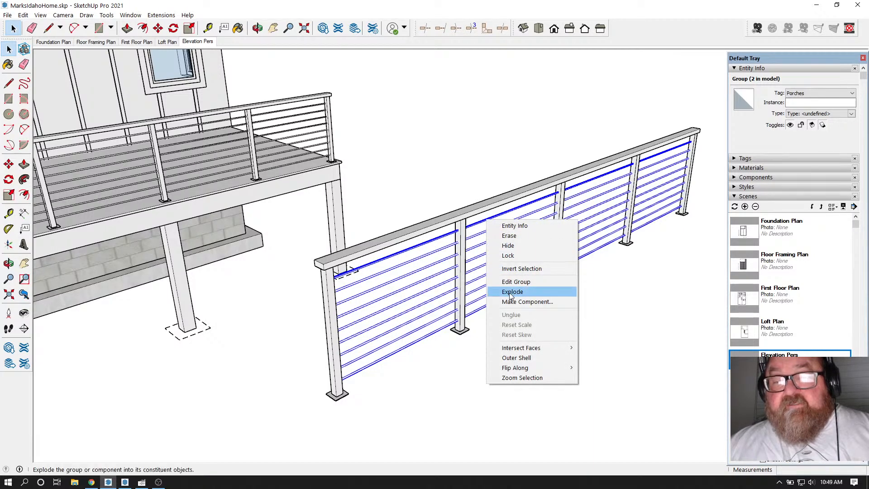
pyautogui.click(500, 295)
pyautogui.click(474, 236)
pyautogui.click(483, 225)
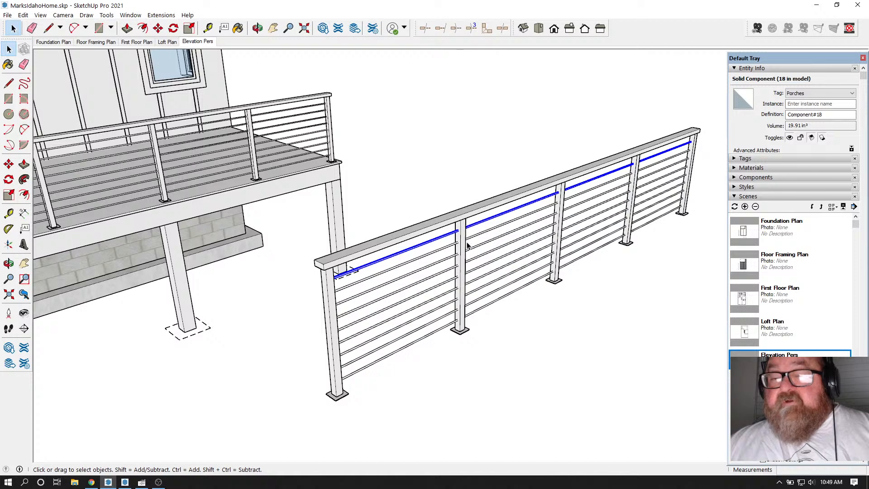
pyautogui.scroll(2, 492, 243)
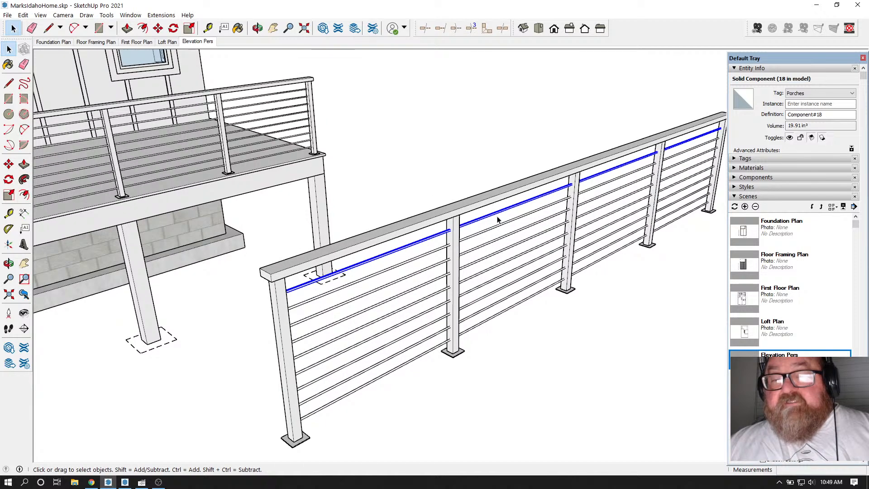
pyautogui.click(503, 229)
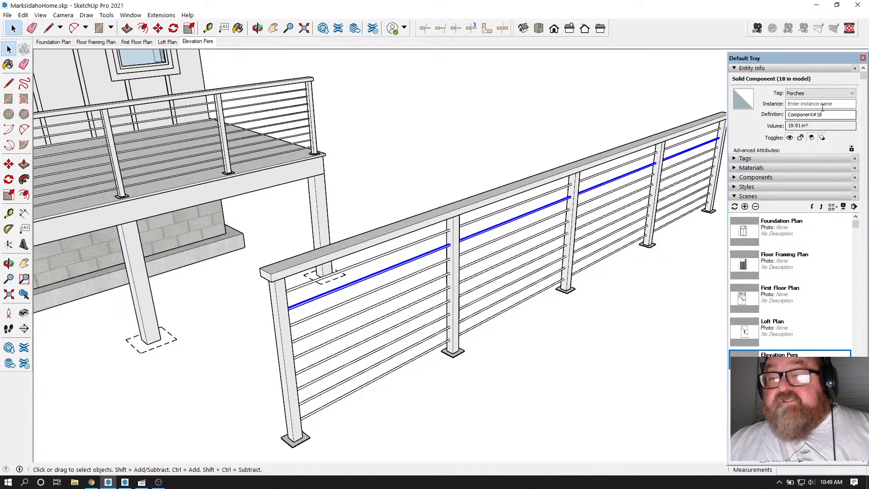
# Step: Select all nine cables of the copied railing, from the uppermost down to the lowest
pyautogui.click(441, 233)
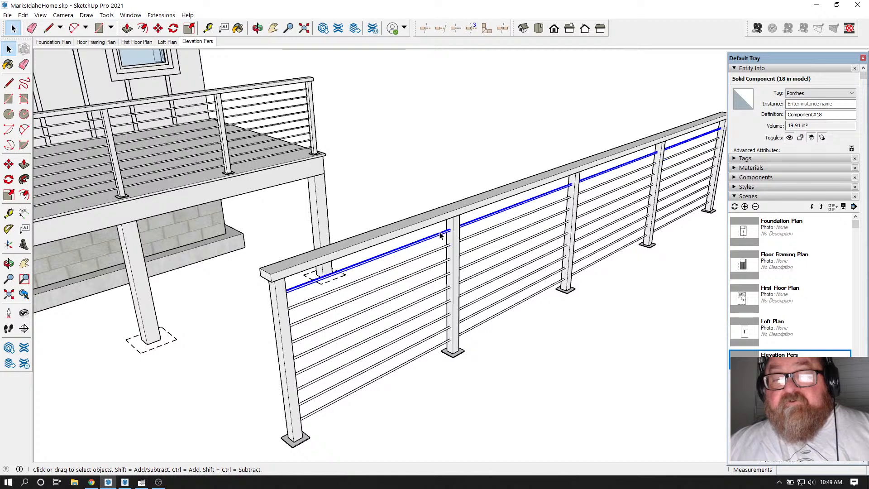
pyautogui.keyDown('ctrl'); pyautogui.click(432, 253); pyautogui.keyUp('ctrl')
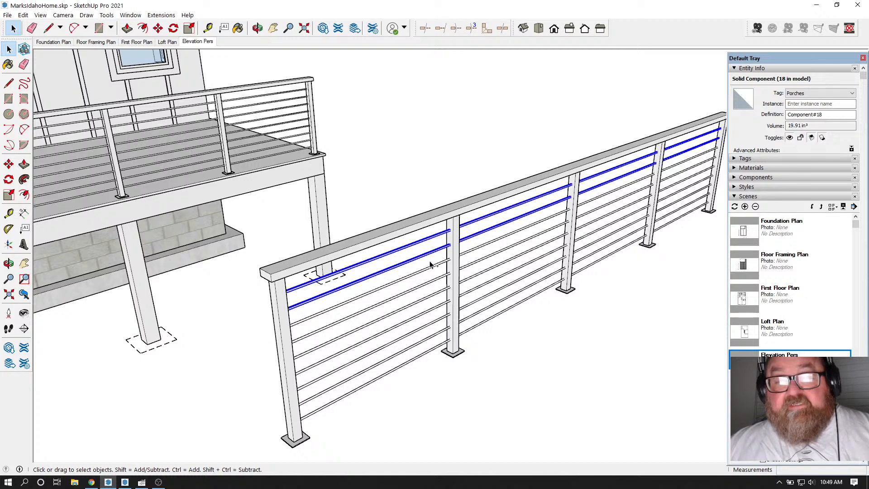
pyautogui.keyDown('ctrl'); pyautogui.click(430, 267); pyautogui.keyUp('ctrl')
pyautogui.keyDown('ctrl'); pyautogui.click(423, 295); pyautogui.keyUp('ctrl')
pyautogui.keyDown('ctrl'); pyautogui.click(421, 305); pyautogui.keyUp('ctrl')
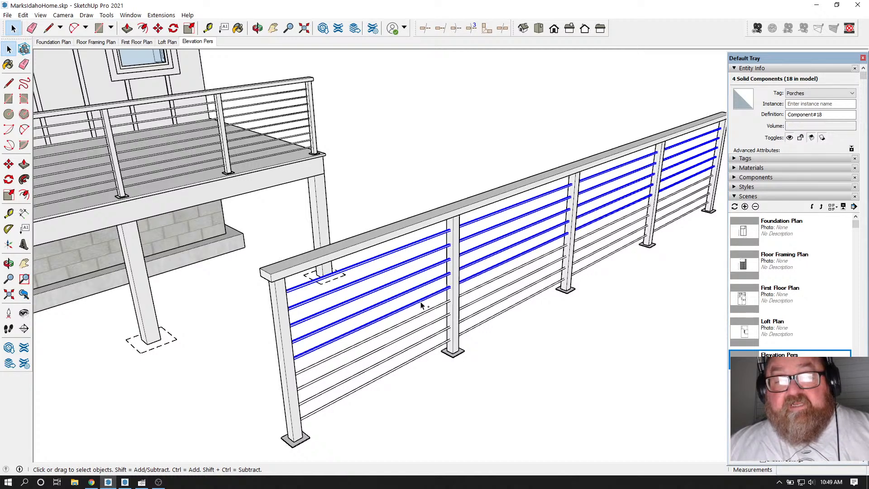
pyautogui.keyDown('ctrl'); pyautogui.click(421, 317); pyautogui.keyUp('ctrl')
pyautogui.keyDown('ctrl'); pyautogui.click(422, 329); pyautogui.keyUp('ctrl')
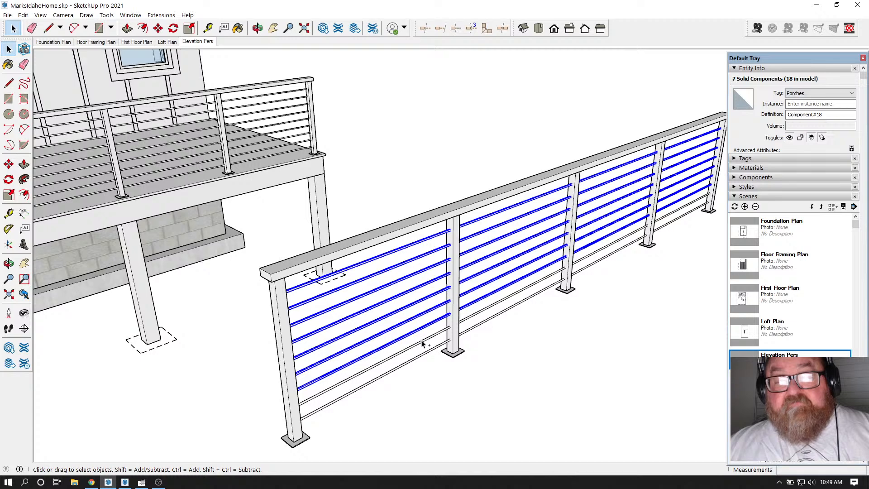
pyautogui.keyDown('ctrl'); pyautogui.click(422, 343); pyautogui.keyUp('ctrl')
pyautogui.keyDown('ctrl'); pyautogui.click(422, 356); pyautogui.keyUp('ctrl')
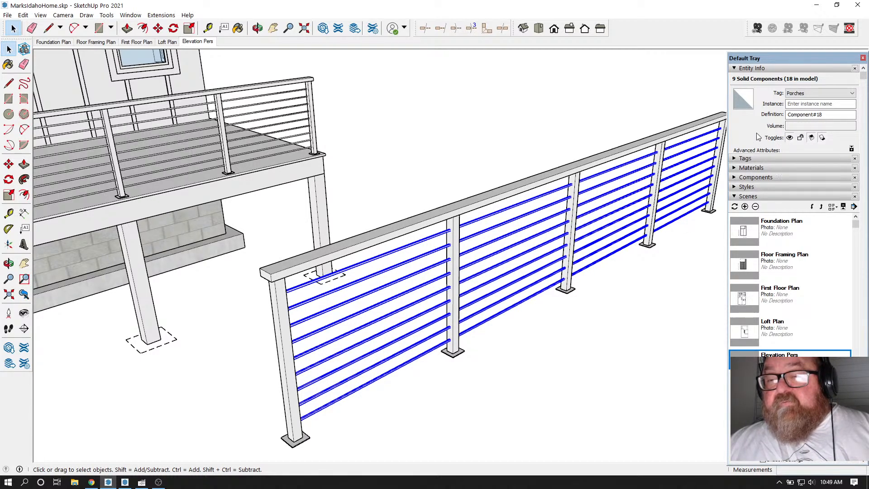
# Step: Add the railing's top rail and five posts to the cable selection and set the tag of all these parts to Untagged
pyautogui.keyDown('ctrl'); pyautogui.click(507, 192); pyautogui.keyUp('ctrl')
pyautogui.keyDown('ctrl'); pyautogui.click(456, 224); pyautogui.keyUp('ctrl')
pyautogui.keyDown('ctrl'); pyautogui.click(283, 292); pyautogui.keyUp('ctrl')
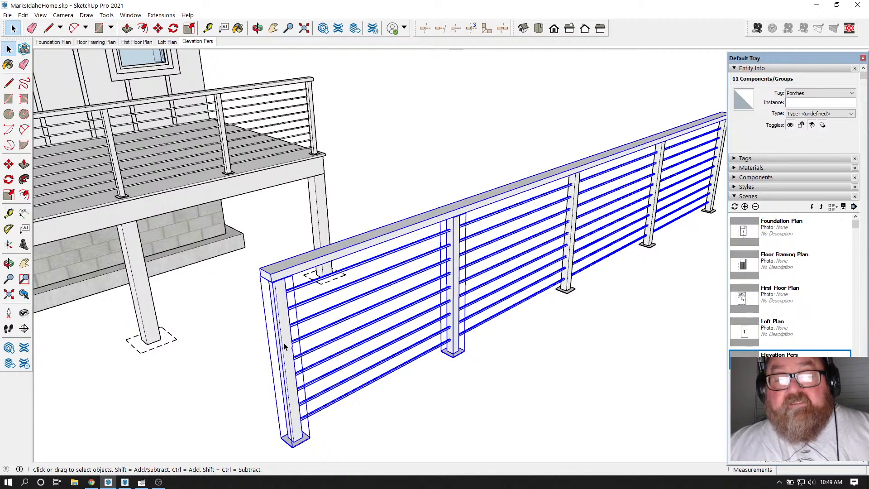
pyautogui.keyDown('ctrl'); pyautogui.click(573, 210); pyautogui.keyUp('ctrl')
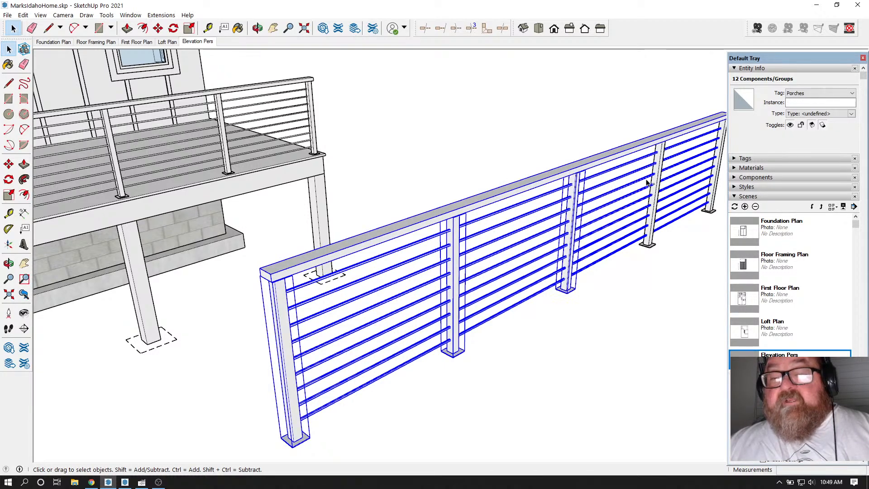
pyautogui.keyDown('ctrl'); pyautogui.click(660, 179); pyautogui.keyUp('ctrl')
pyautogui.keyDown('ctrl'); pyautogui.click(722, 165); pyautogui.keyUp('ctrl')
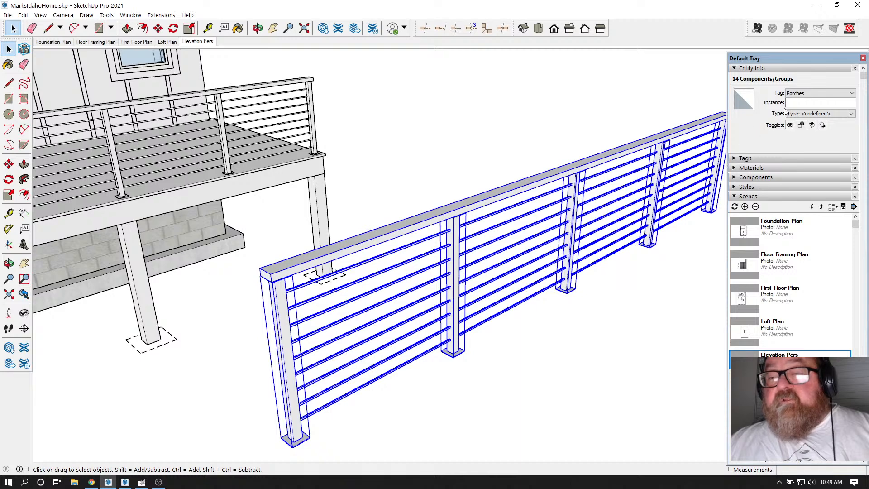
pyautogui.click(853, 93)
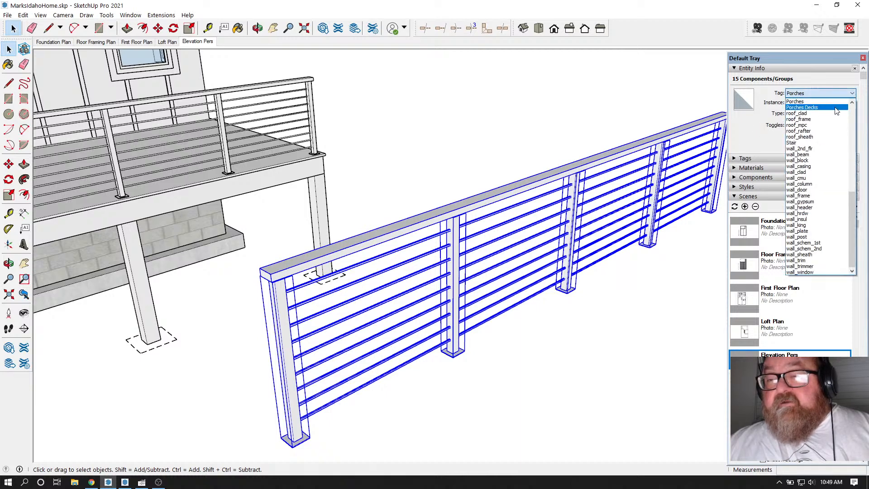
pyautogui.moveTo(852, 202); pyautogui.dragTo(853, 118)
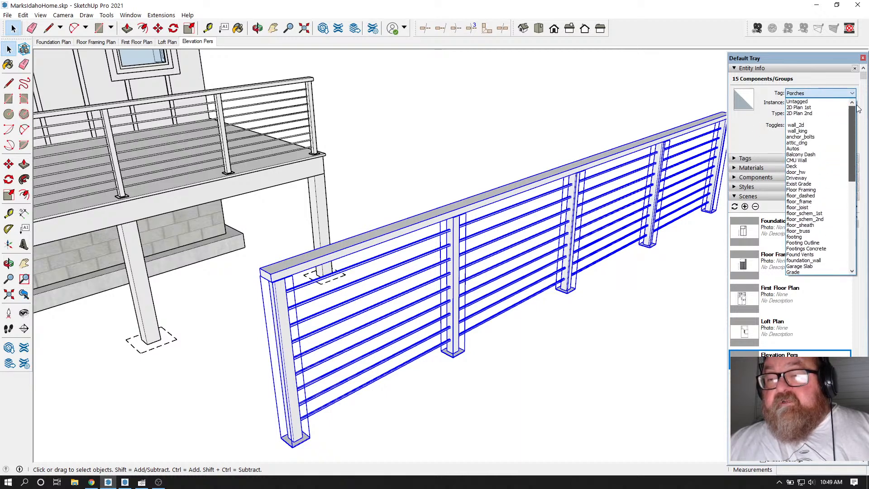
pyautogui.click(815, 101)
pyautogui.click(556, 125)
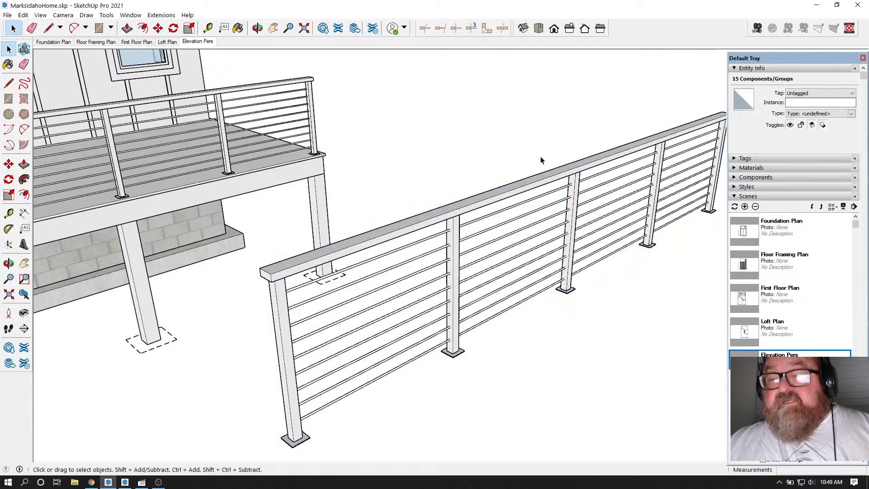
# Step: Check the tag of individual cables in the copied railing by selecting them one after another
pyautogui.moveTo(541, 161); pyautogui.dragTo(534, 226, button='middle')
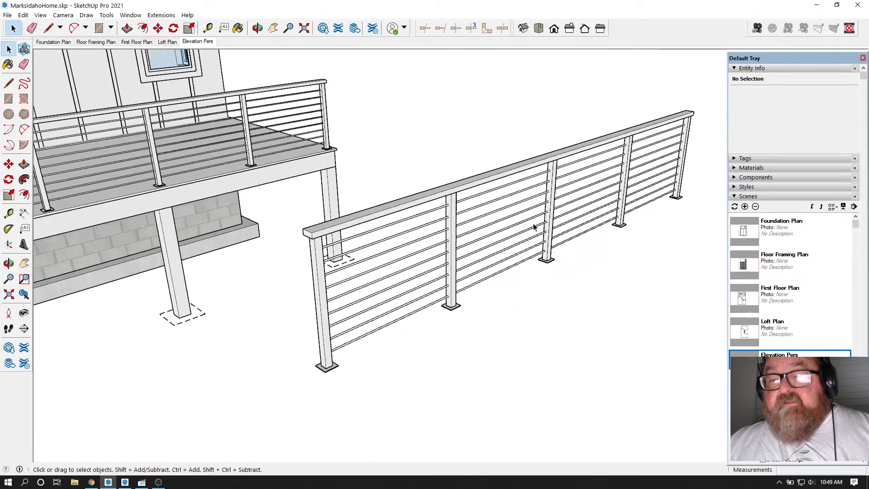
pyautogui.click(469, 207)
pyautogui.click(479, 220)
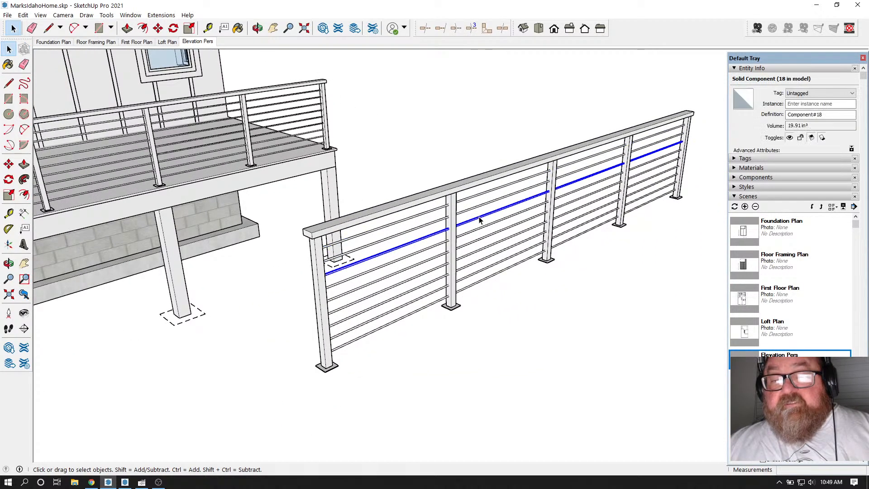
pyautogui.click(481, 233)
pyautogui.click(485, 244)
pyautogui.click(487, 253)
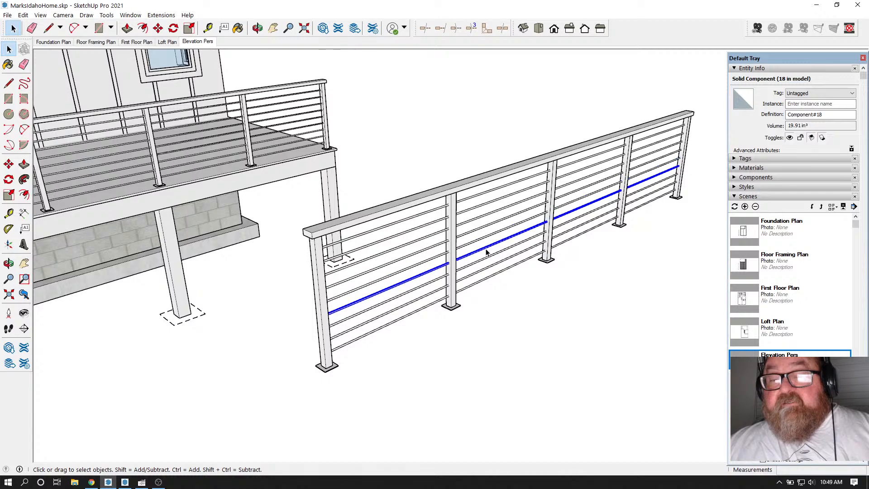
pyautogui.click(489, 260)
pyautogui.click(437, 165)
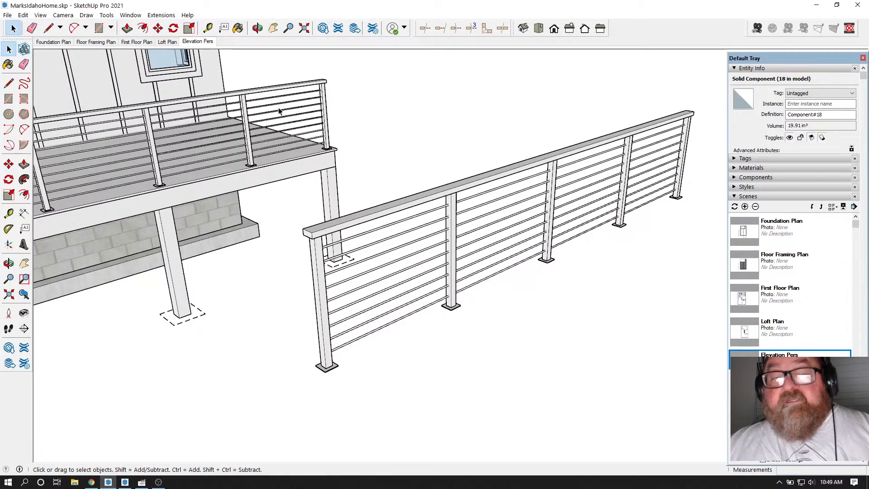
# Step: Select every part of the copied railing together and make them a single group
pyautogui.click(257, 29)
pyautogui.moveTo(357, 140); pyautogui.dragTo(408, 134)
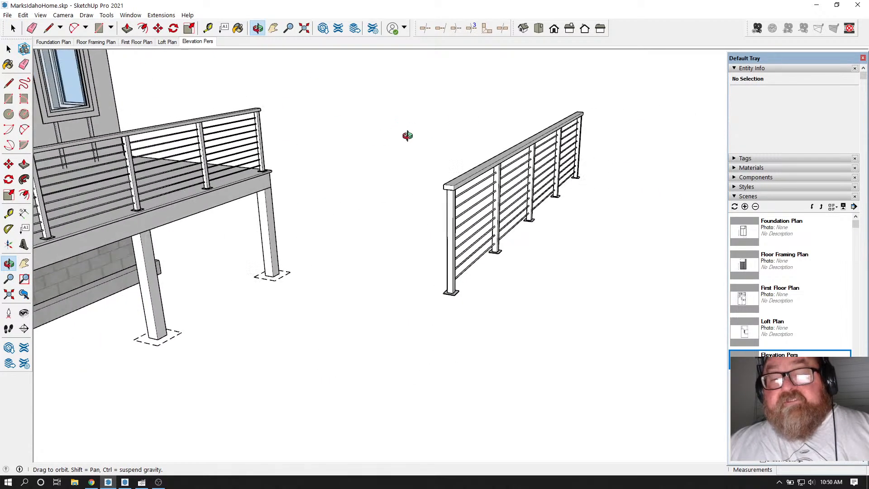
pyautogui.click(12, 28)
pyautogui.moveTo(420, 81); pyautogui.dragTo(634, 331)
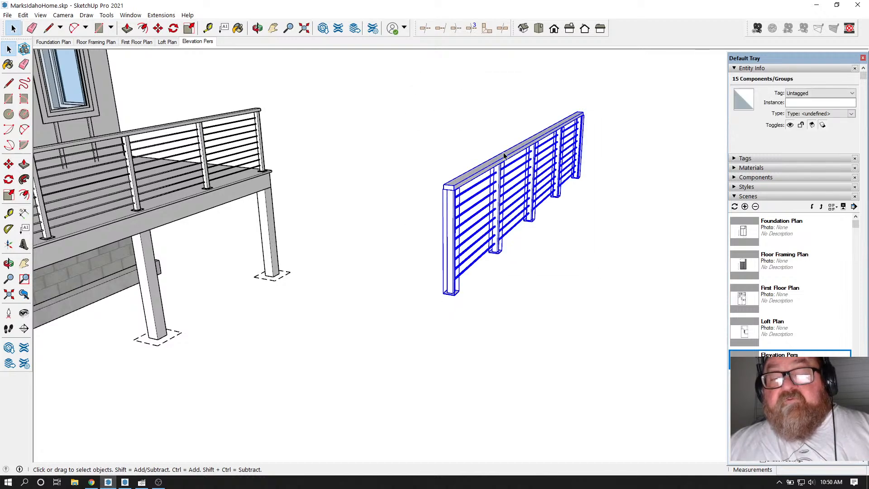
pyautogui.click(442, 137)
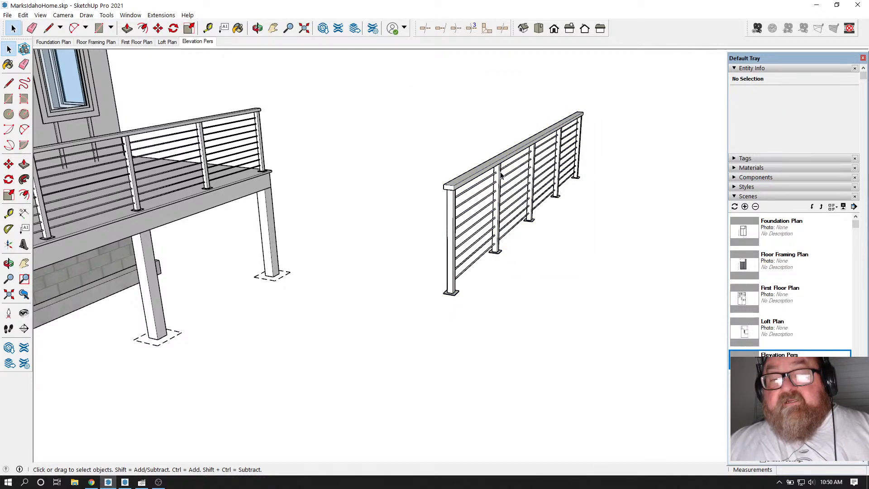
pyautogui.moveTo(403, 76); pyautogui.dragTo(608, 321)
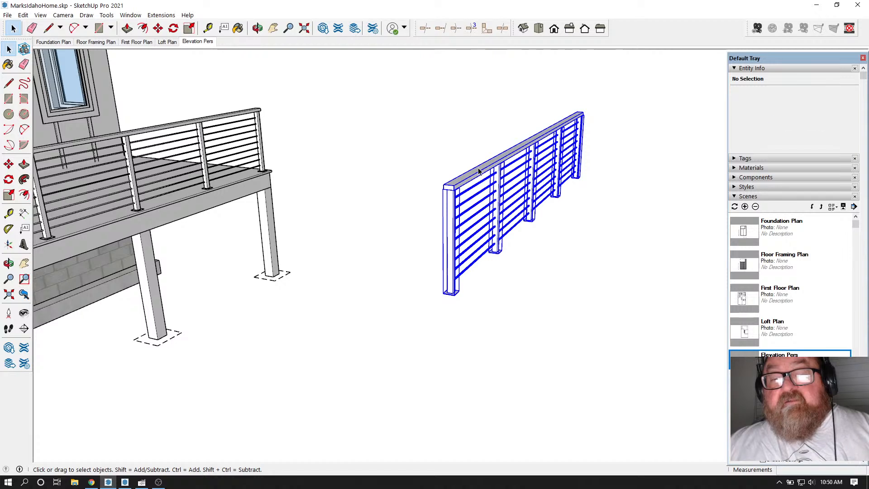
pyautogui.rightClick(493, 162)
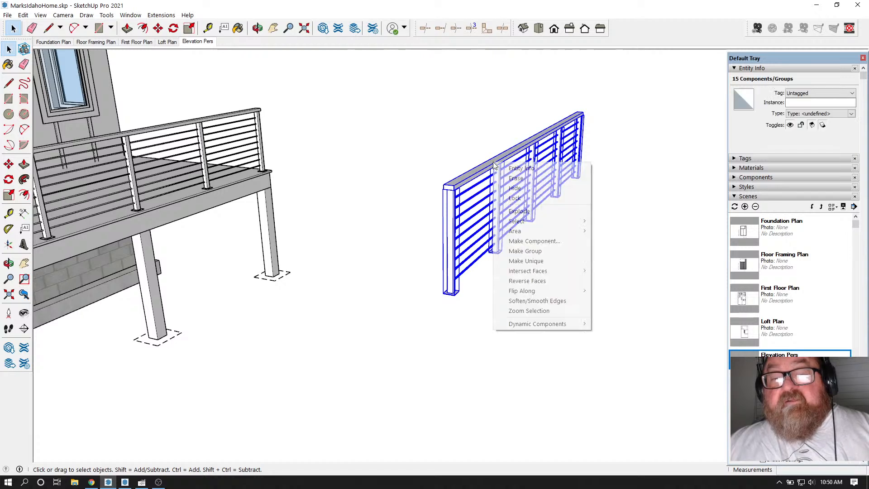
pyautogui.click(523, 252)
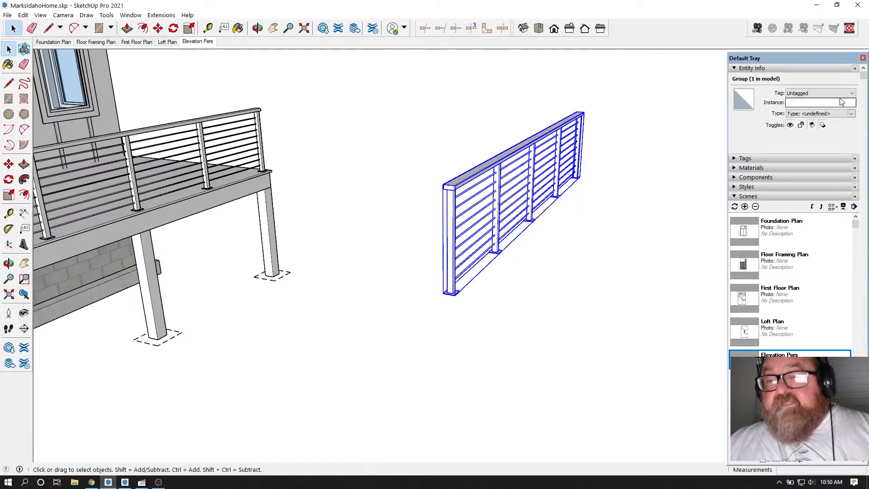
# Step: Assign the Porches Decks tag to the new railing group
pyautogui.click(856, 93)
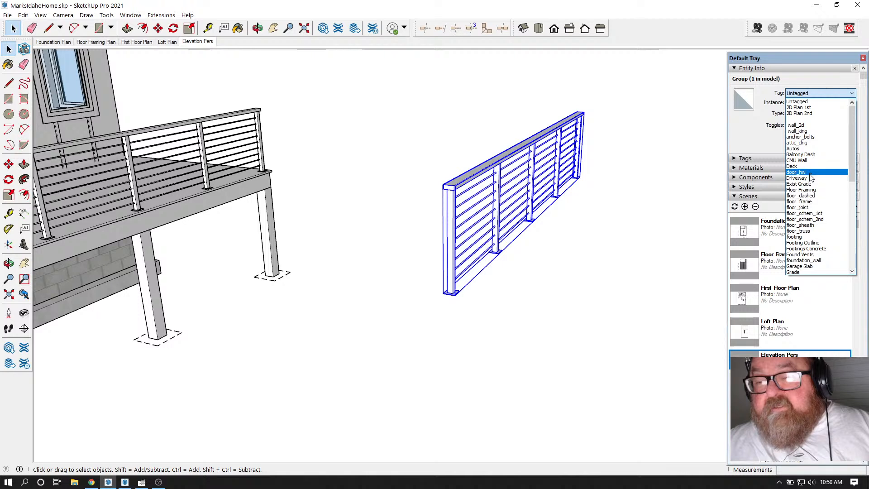
pyautogui.scroll(-2, 808, 216)
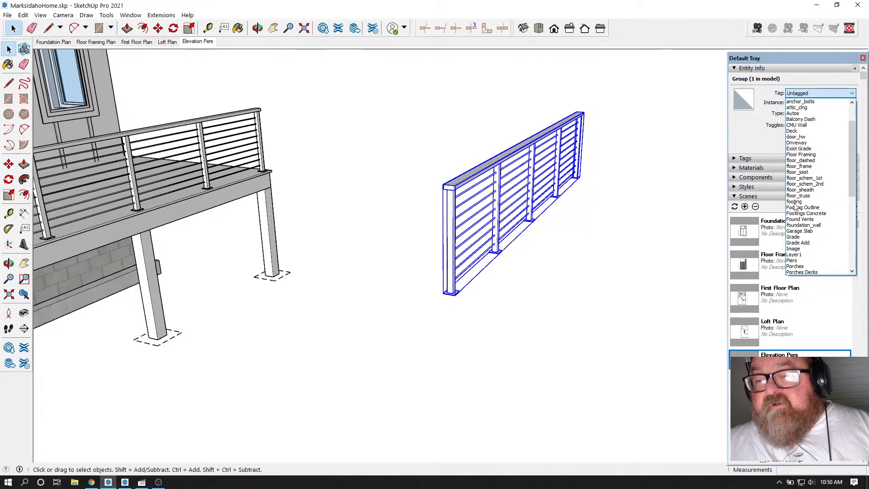
pyautogui.scroll(-1, 813, 229)
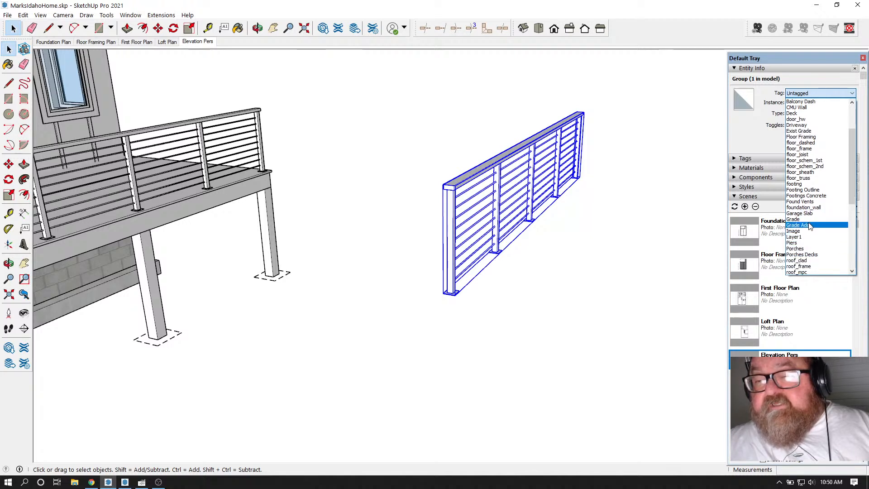
pyautogui.scroll(-3, 810, 227)
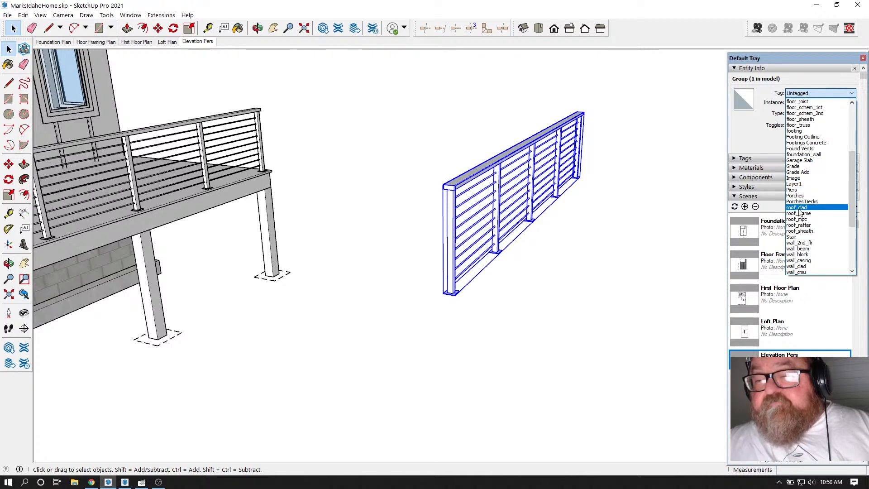
pyautogui.click(801, 202)
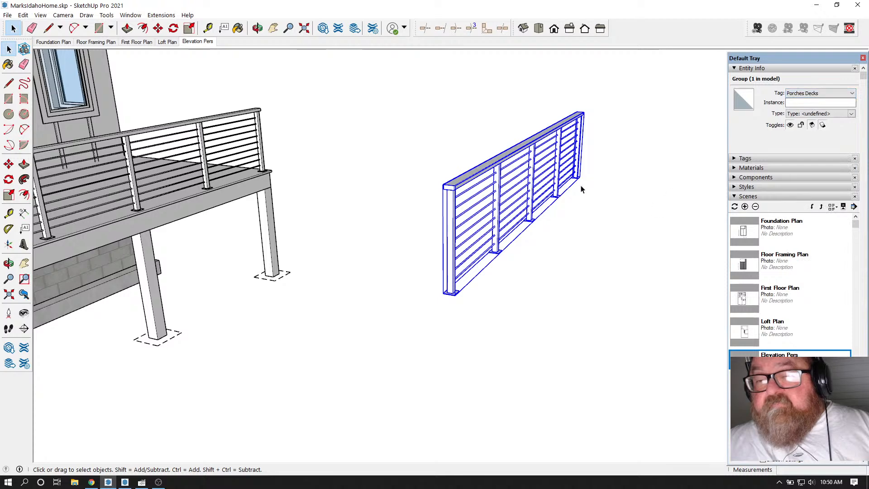
# Step: Examine the regrouped railing up close from several angles
pyautogui.scroll(2, 527, 169)
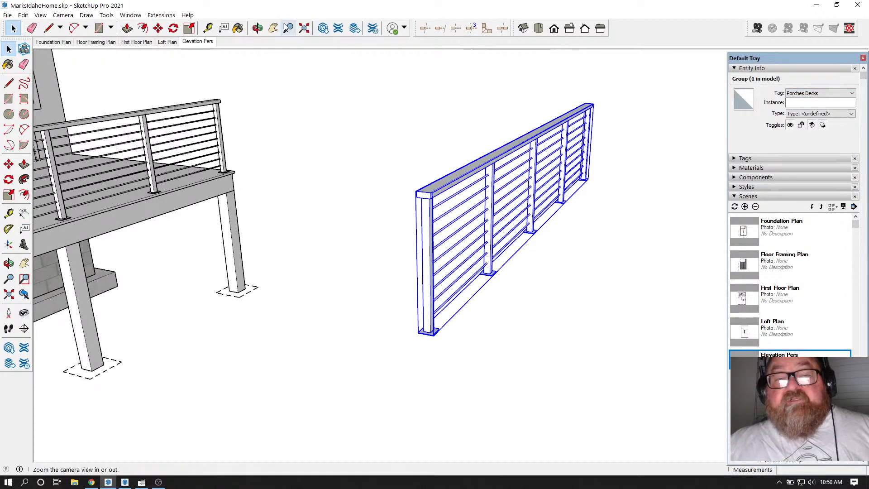
pyautogui.click(259, 29)
pyautogui.moveTo(493, 176); pyautogui.dragTo(576, 181)
pyautogui.scroll(3, 564, 190)
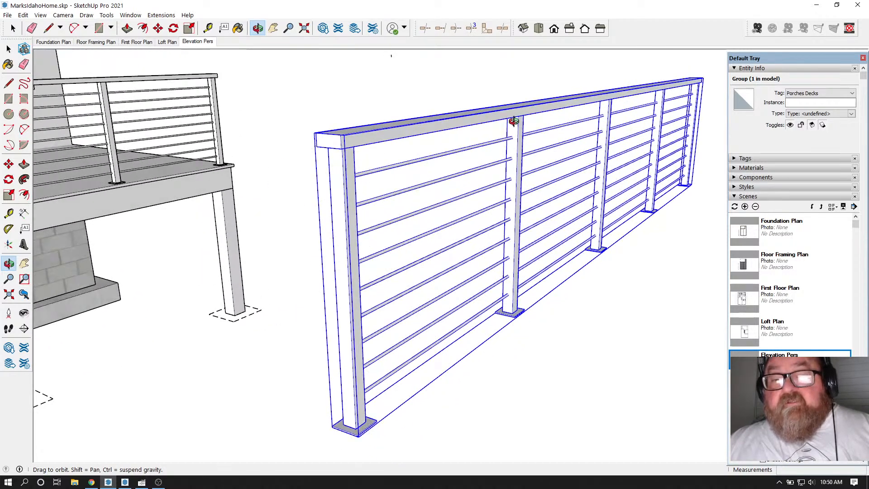
pyautogui.moveTo(492, 145); pyautogui.dragTo(501, 155)
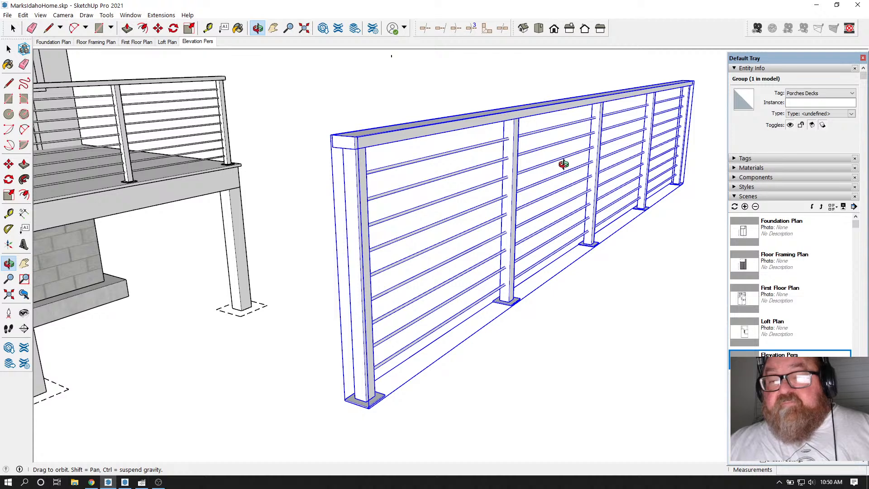
pyautogui.moveTo(541, 110); pyautogui.dragTo(531, 117)
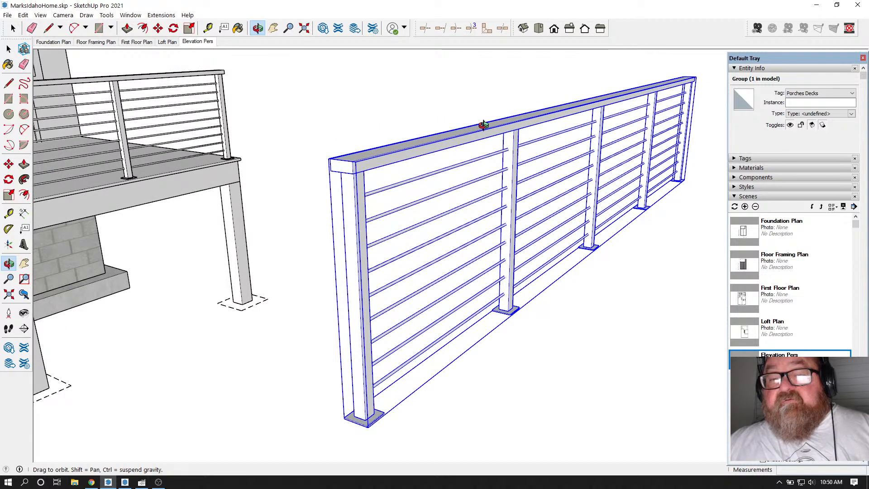
pyautogui.moveTo(481, 127); pyautogui.dragTo(472, 138)
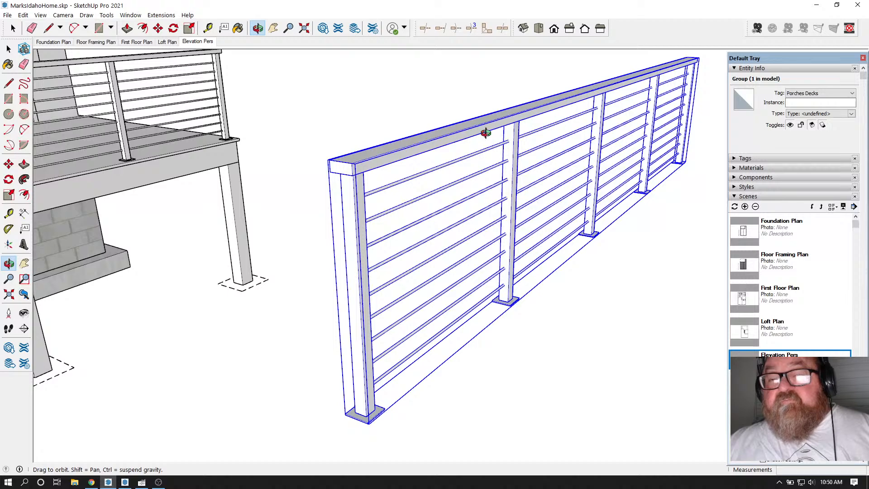
# Step: Collapse the scene list, show the model's tags and review the entries in the Foundation, Floor and Wall tag folders
pyautogui.click(734, 196)
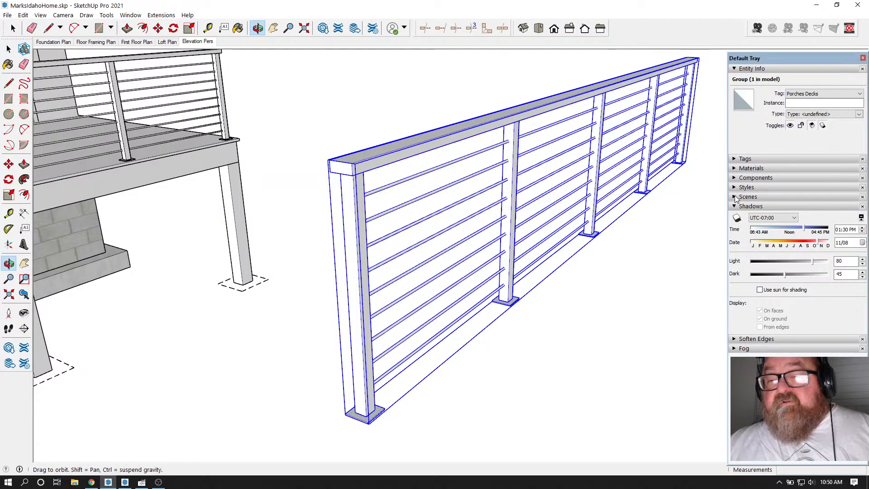
pyautogui.click(734, 160)
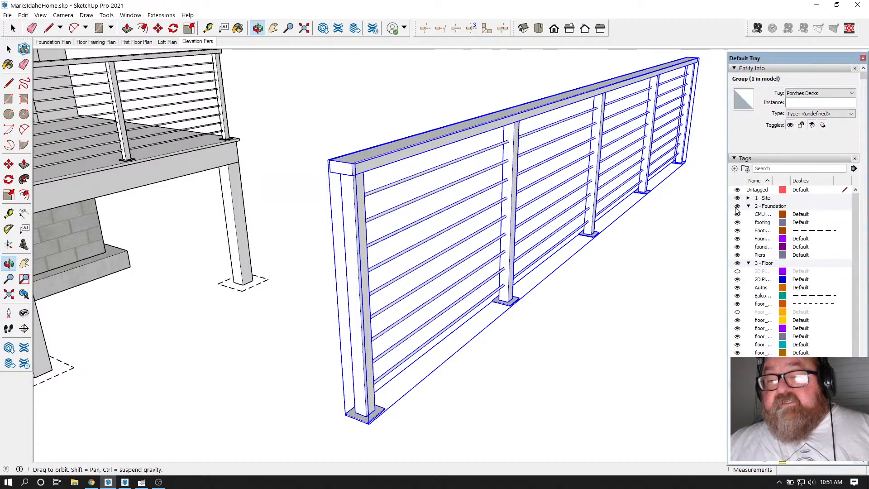
pyautogui.scroll(-2, 736, 209)
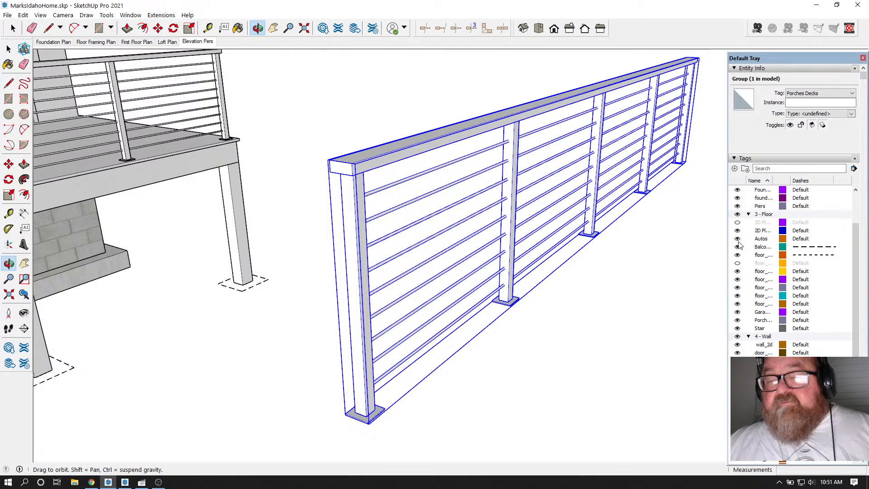
pyautogui.scroll(1, 742, 244)
pyautogui.scroll(1, 745, 240)
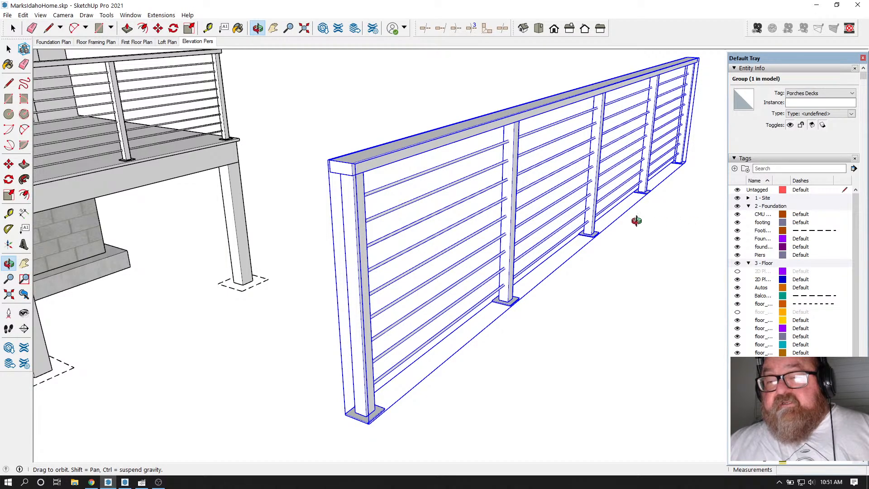
# Step: Open the copied railing group to check the tag on its top cable, and compare it with the whole group's tag
pyautogui.scroll(-1, 444, 200)
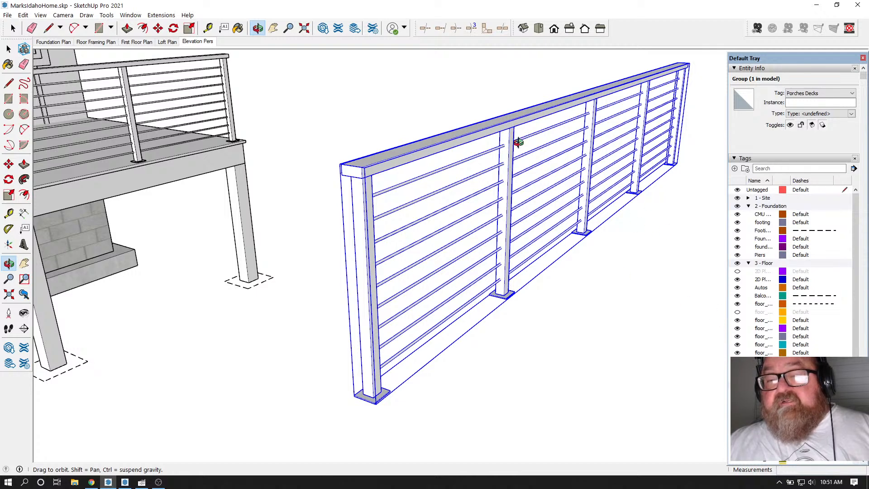
pyautogui.moveTo(513, 145); pyautogui.dragTo(510, 164)
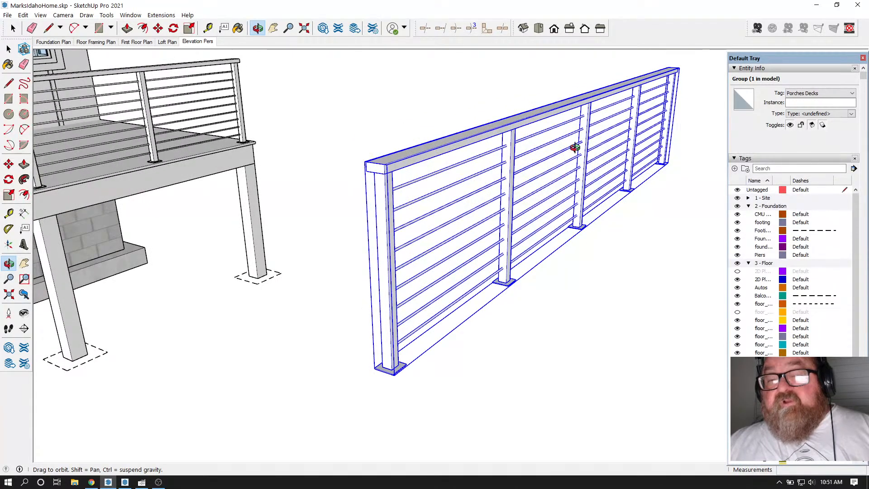
pyautogui.moveTo(577, 148); pyautogui.dragTo(545, 148)
pyautogui.click(9, 48)
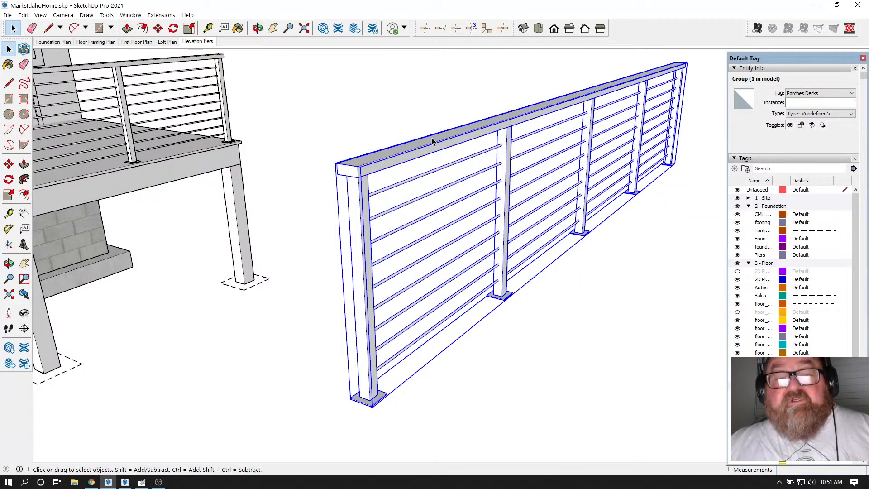
pyautogui.doubleClick(432, 138)
pyautogui.click(433, 170)
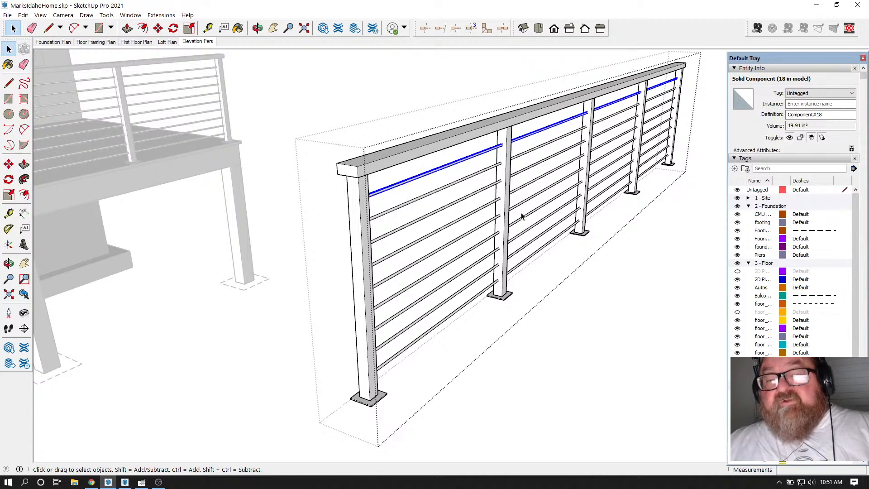
pyautogui.click(403, 91)
pyautogui.click(495, 155)
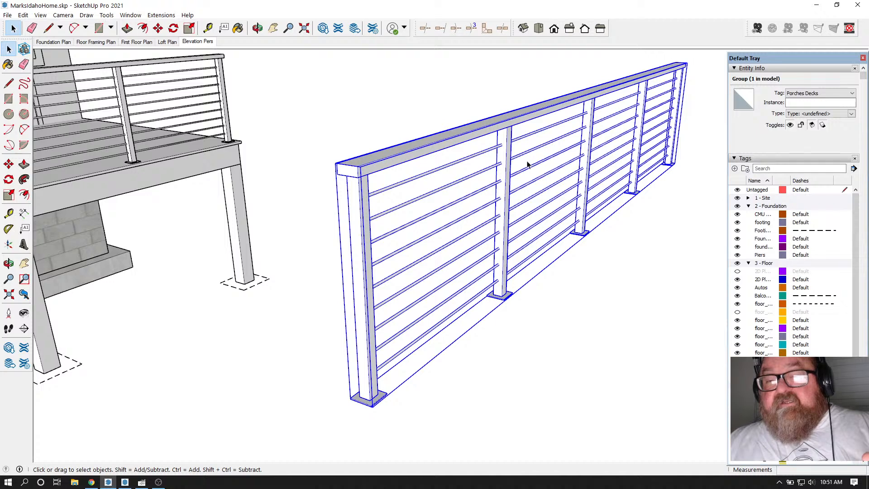
pyautogui.click(447, 111)
pyautogui.click(465, 162)
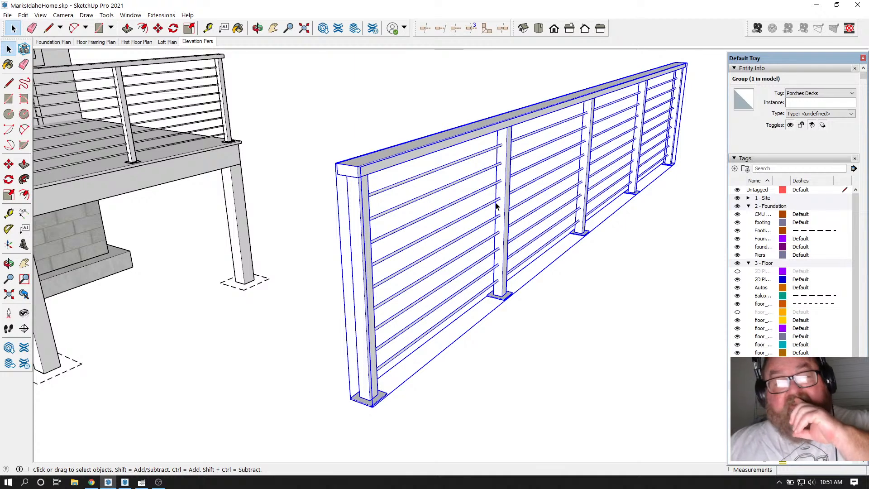
# Step: Delete the copied railing group beside the porch
pyautogui.scroll(-4, 495, 206)
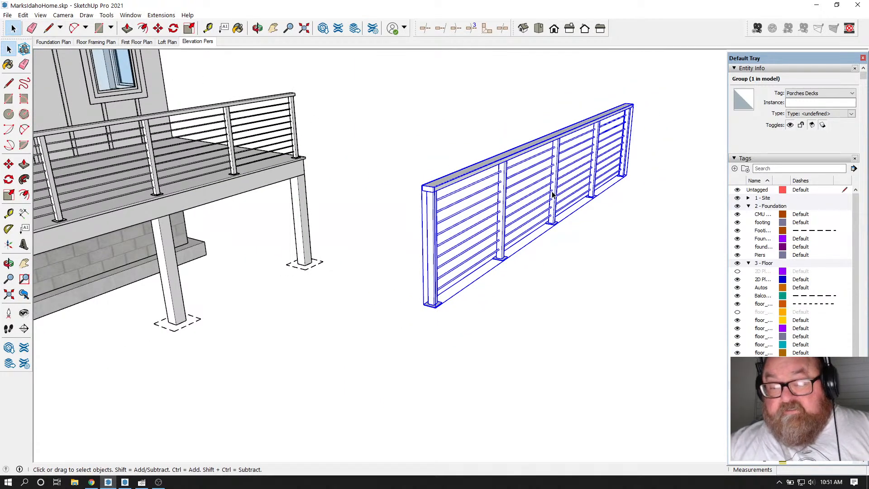
pyautogui.press('Delete')
pyautogui.moveTo(552, 194); pyautogui.dragTo(608, 213, button='middle')
pyautogui.scroll(-5, 608, 213)
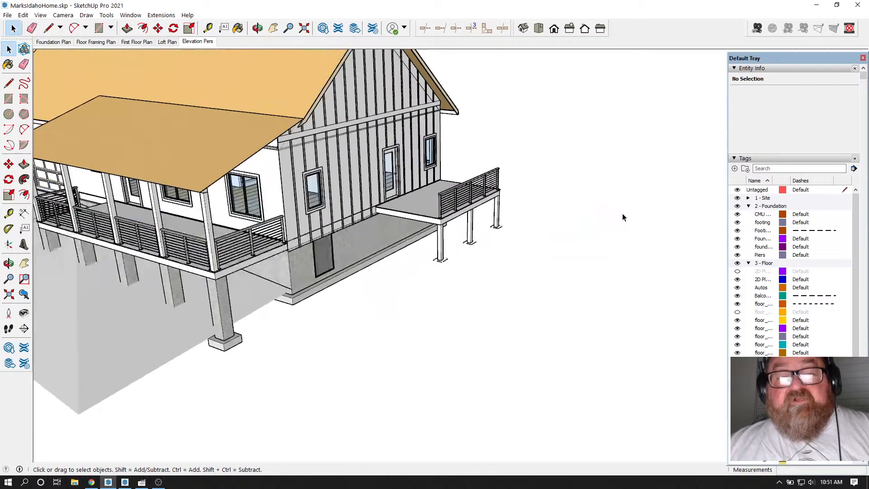
# Step: Draw a loose line about 8' 8" long in front of the side deck, and undo it
pyautogui.click(257, 28)
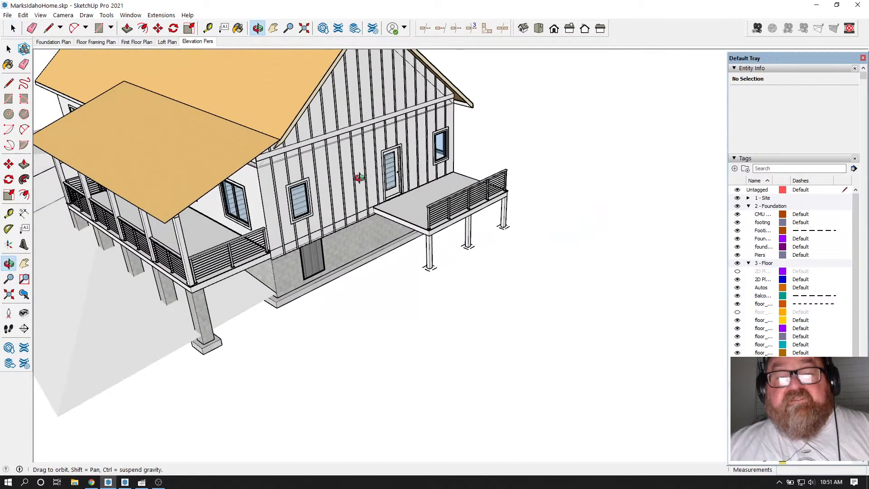
pyautogui.scroll(3, 384, 172)
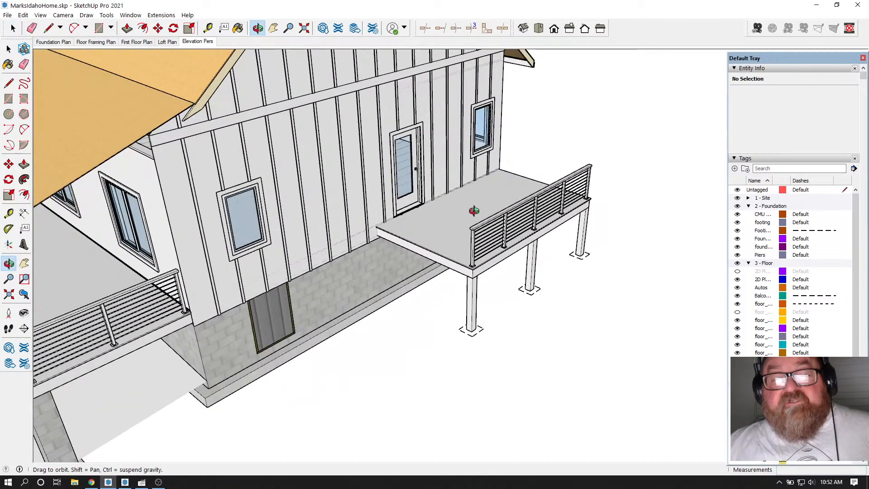
pyautogui.scroll(-4, 423, 234)
pyautogui.scroll(3, 421, 236)
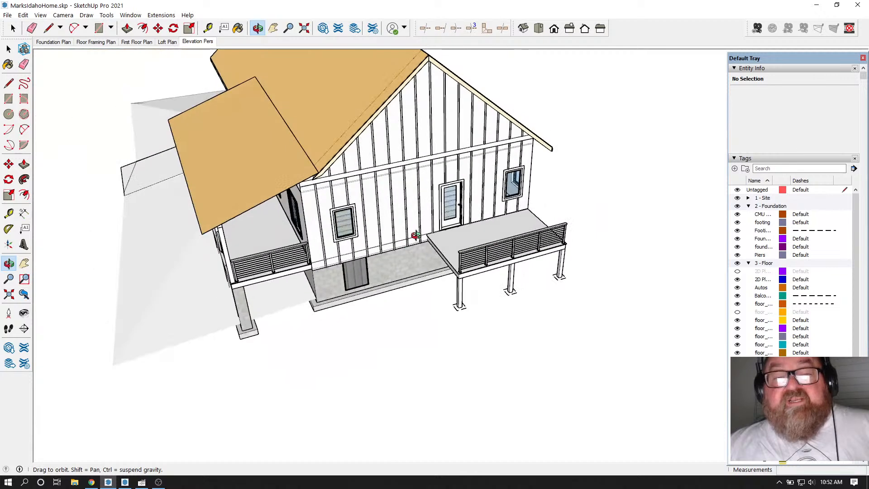
pyautogui.scroll(3, 446, 284)
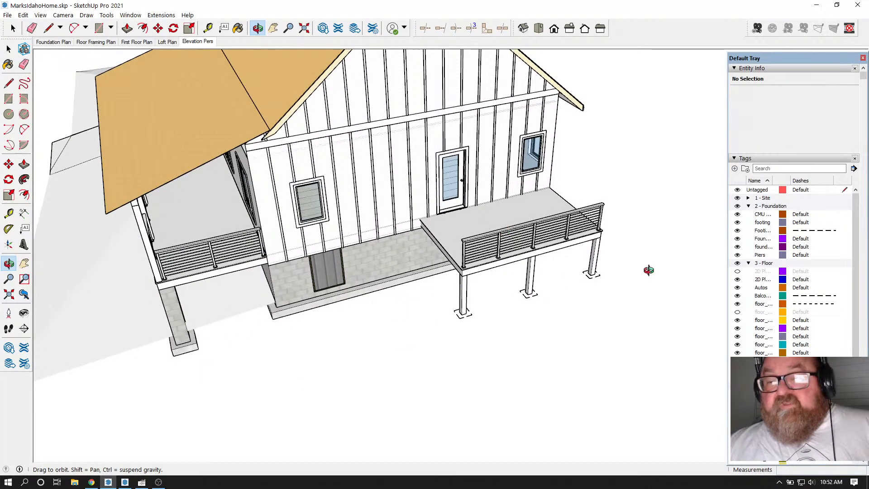
pyautogui.click(49, 28)
pyautogui.click(449, 371)
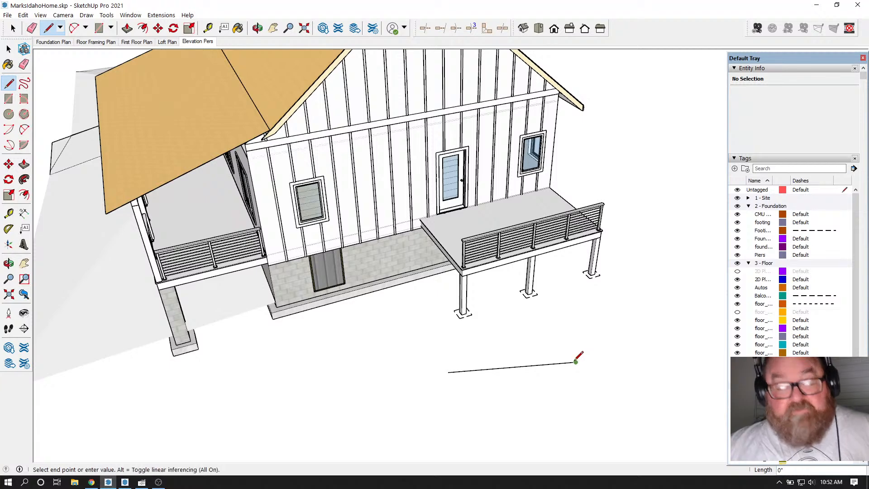
pyautogui.press('Escape')
pyautogui.scroll(1, 510, 372)
pyautogui.scroll(1, 511, 369)
pyautogui.click(510, 369)
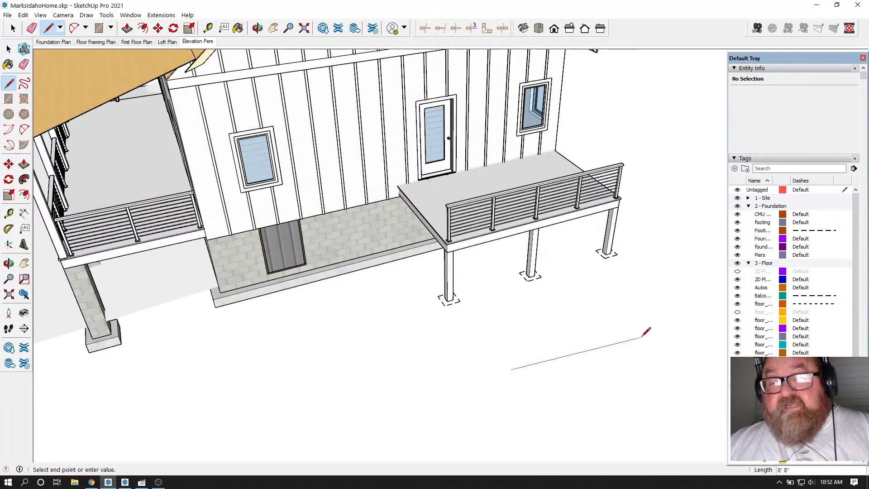
pyautogui.click(641, 337)
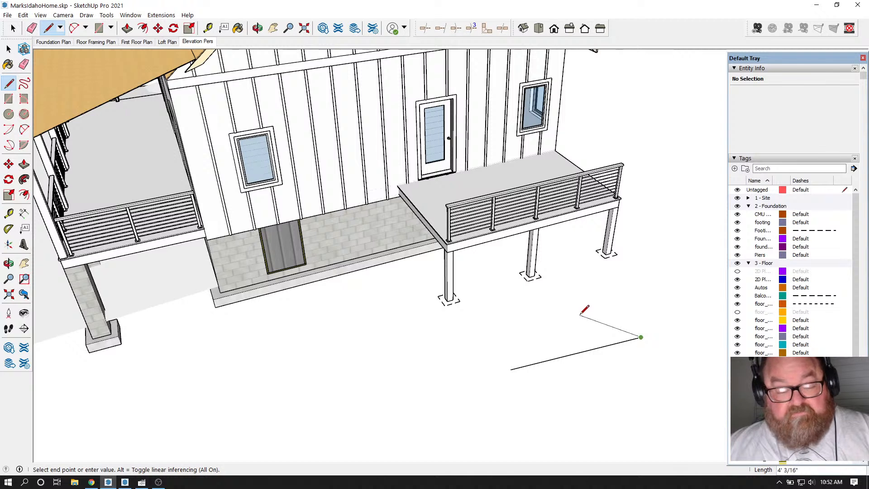
pyautogui.hotkey('ctrl', 'z')
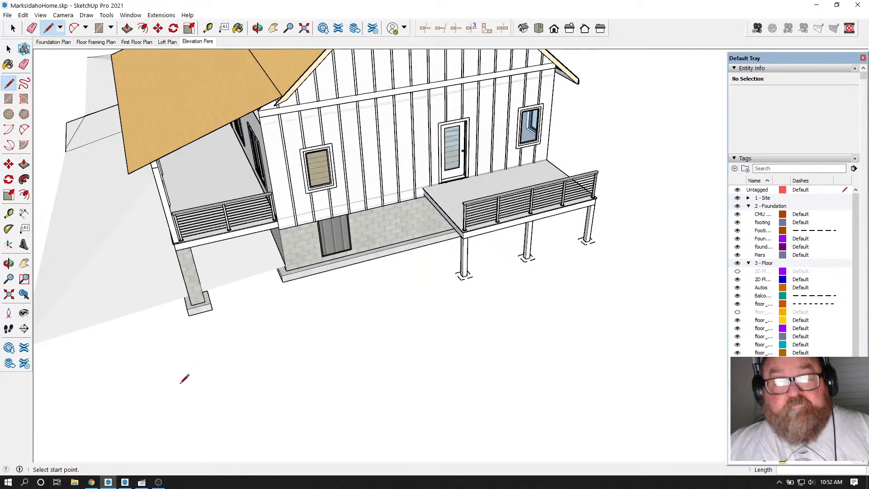
# Step: Show the Floor Framing Plan scene, check the live stream chat in the browser and return to SketchUp
pyautogui.click(97, 42)
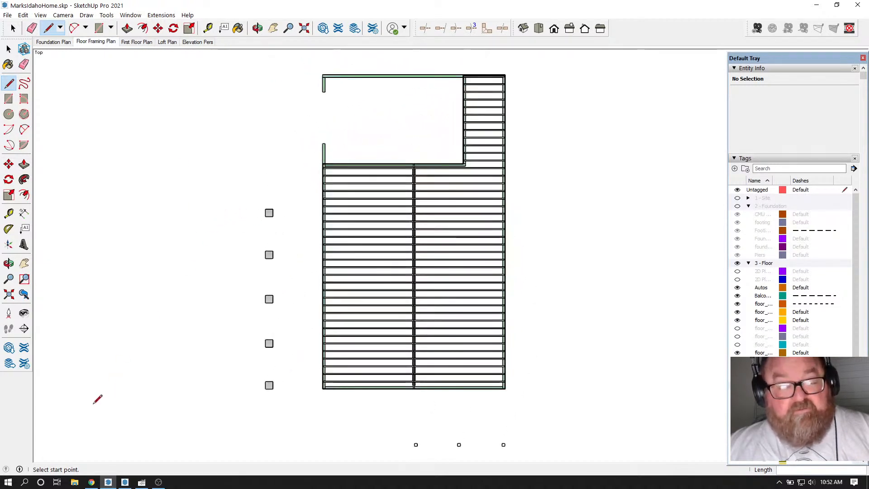
pyautogui.click(90, 483)
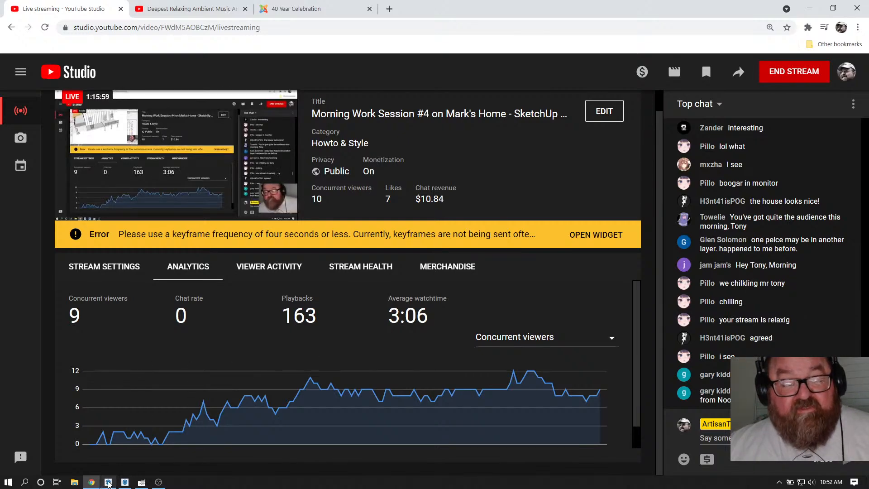
pyautogui.click(109, 484)
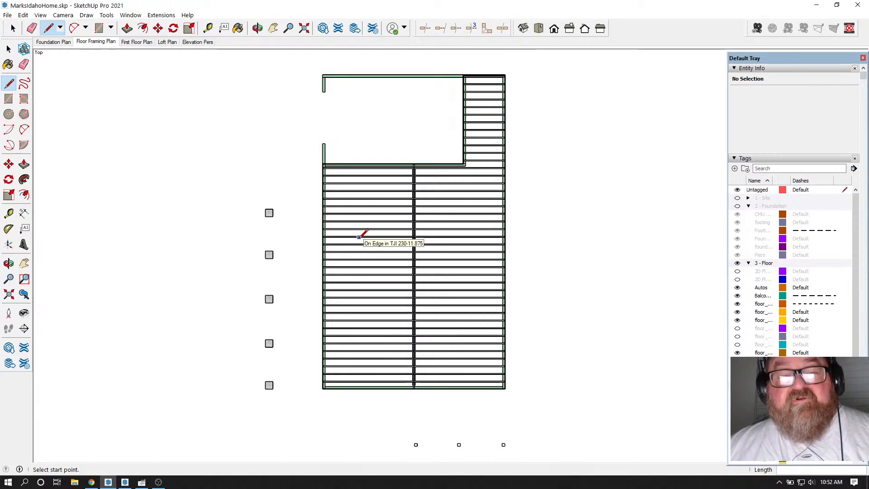
# Step: Switch the camera to Perspective and view the floor framing and porch piers at an angle
pyautogui.press('o')
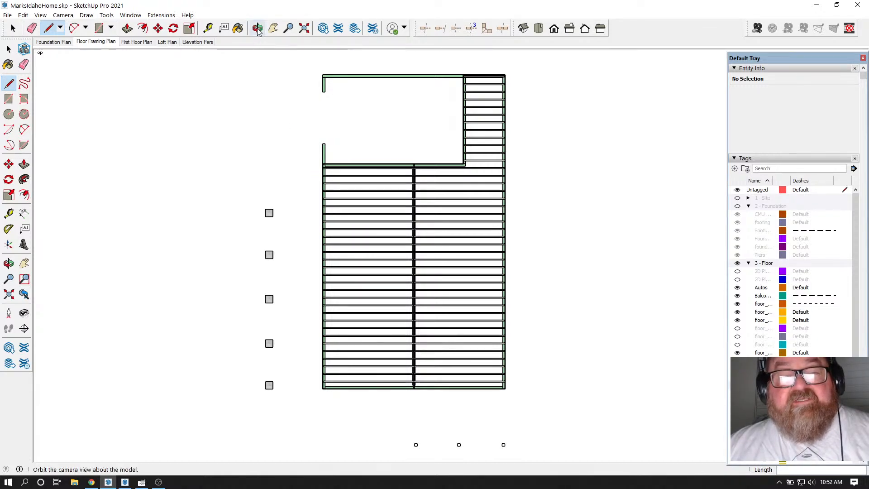
pyautogui.moveTo(402, 258); pyautogui.dragTo(428, 223)
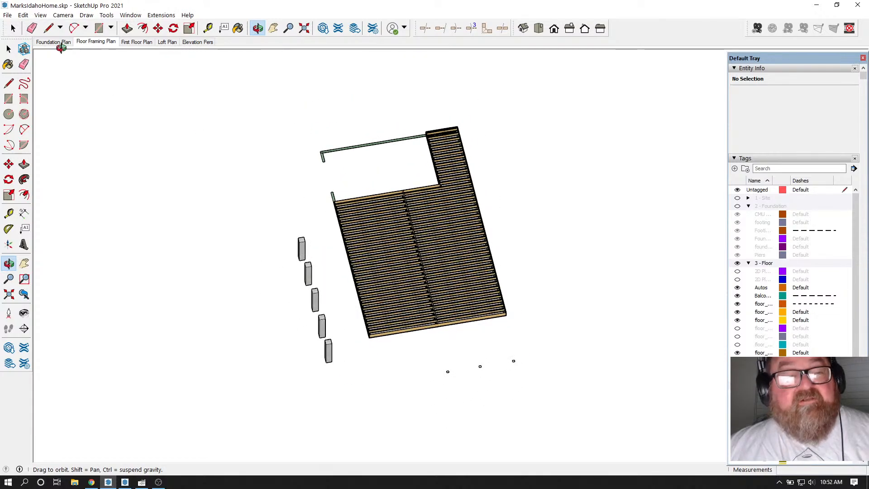
pyautogui.scroll(1, 381, 256)
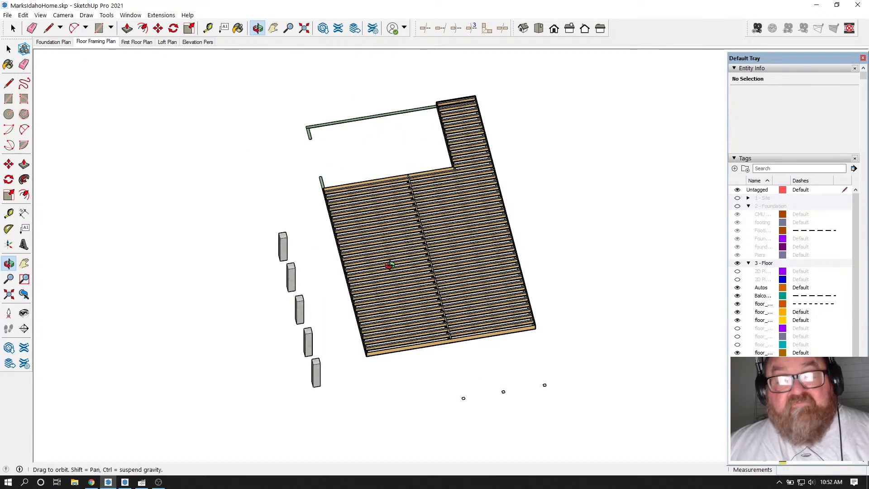
pyautogui.moveTo(388, 266); pyautogui.dragTo(383, 249)
pyautogui.click(63, 15)
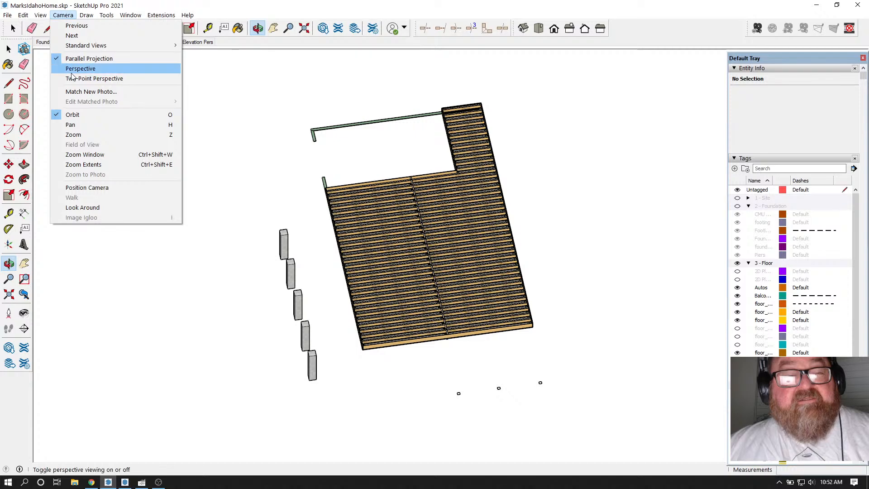
pyautogui.click(77, 68)
pyautogui.moveTo(340, 181); pyautogui.dragTo(427, 263)
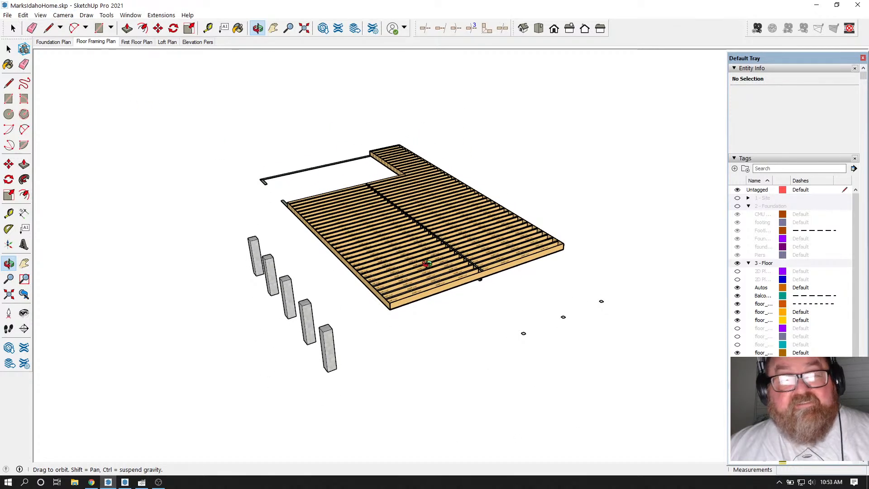
# Step: Check the tag assigned to individual concrete piers beside the floor framing
pyautogui.click(13, 28)
pyautogui.click(13, 32)
pyautogui.click(302, 314)
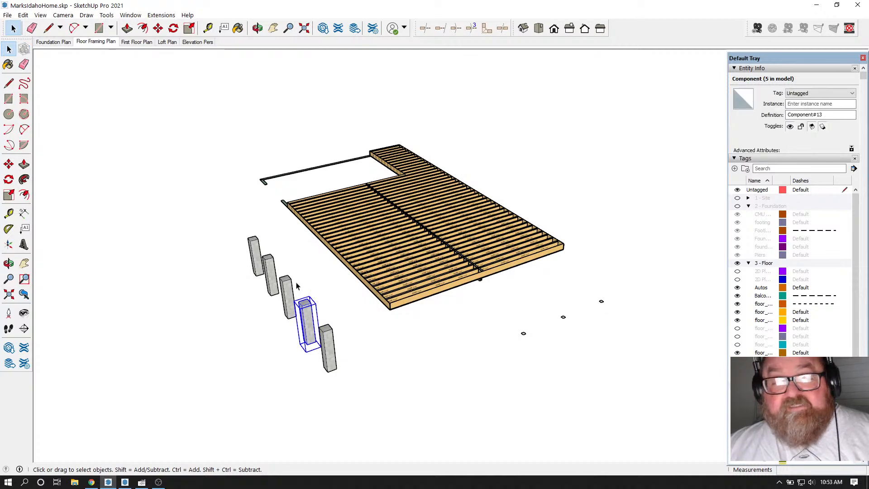
pyautogui.scroll(2, 247, 311)
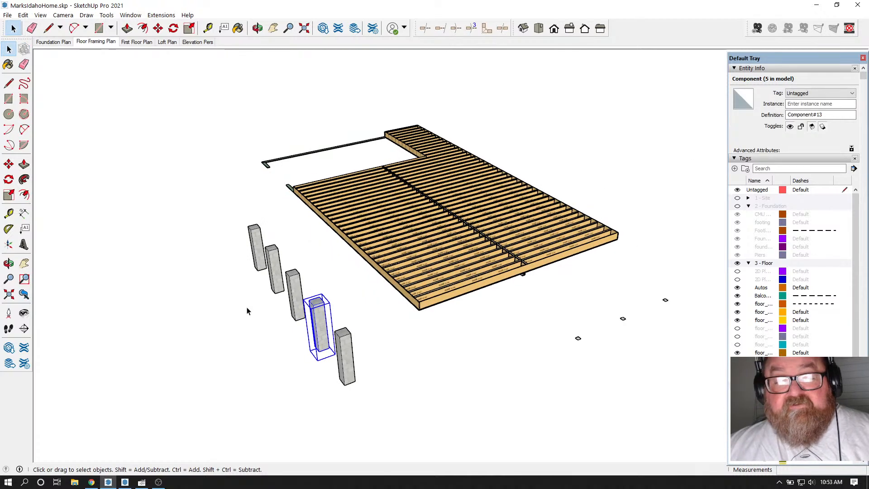
pyautogui.click(247, 256)
pyautogui.click(294, 294)
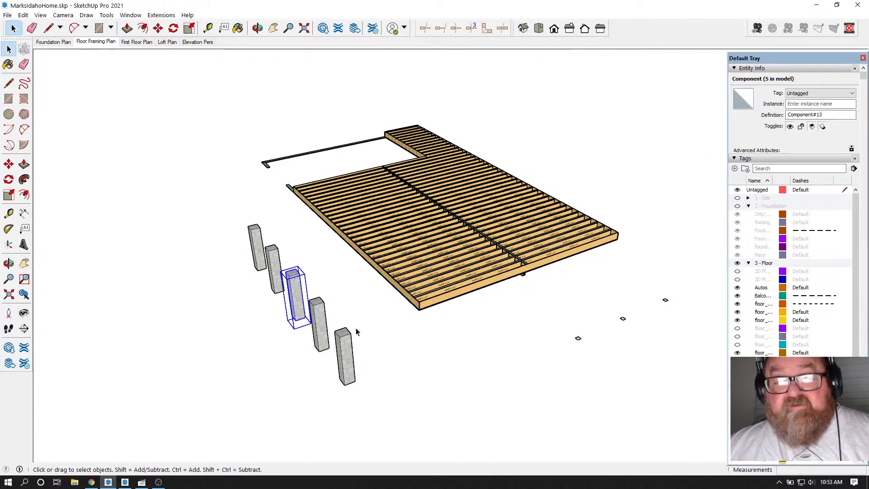
# Step: Select all five concrete piers together and make them a single group
pyautogui.click(346, 344)
pyautogui.keyDown('ctrl'); pyautogui.click(321, 317); pyautogui.keyUp('ctrl')
pyautogui.keyDown('ctrl'); pyautogui.click(295, 294); pyautogui.keyUp('ctrl')
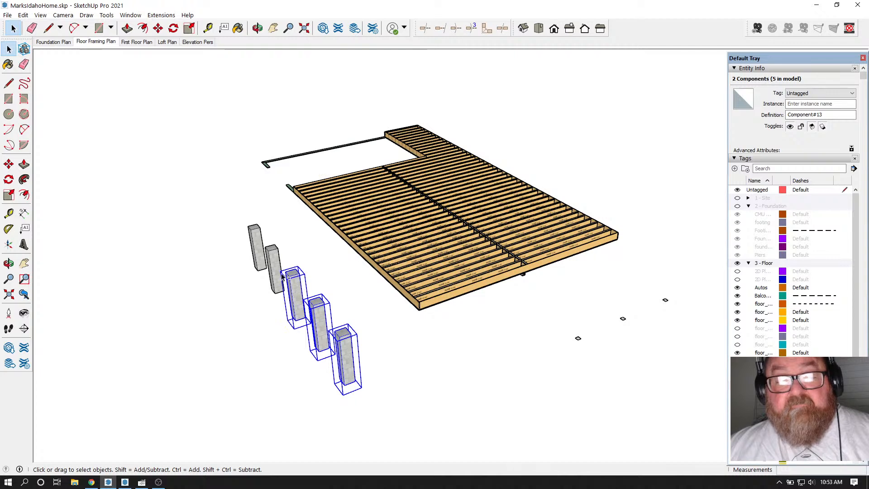
pyautogui.keyDown('ctrl'); pyautogui.click(274, 271); pyautogui.keyUp('ctrl')
pyautogui.keyDown('ctrl'); pyautogui.click(257, 237); pyautogui.keyUp('ctrl')
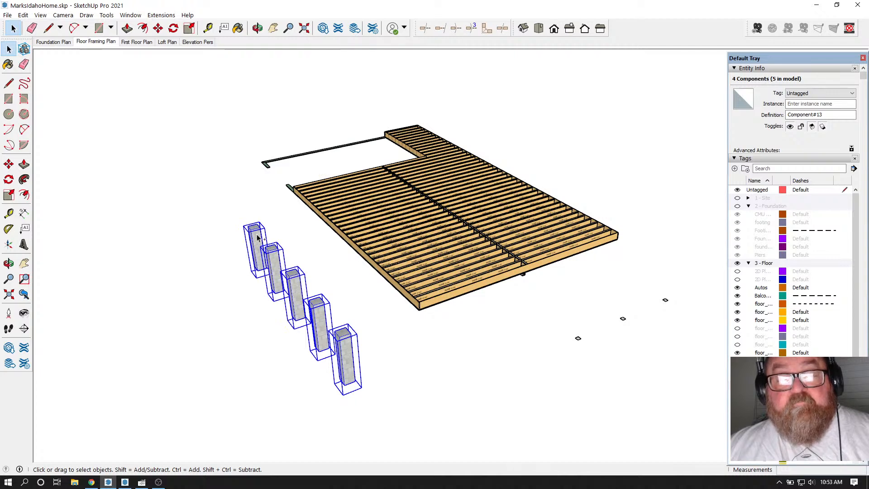
pyautogui.rightClick(291, 280)
pyautogui.click(317, 367)
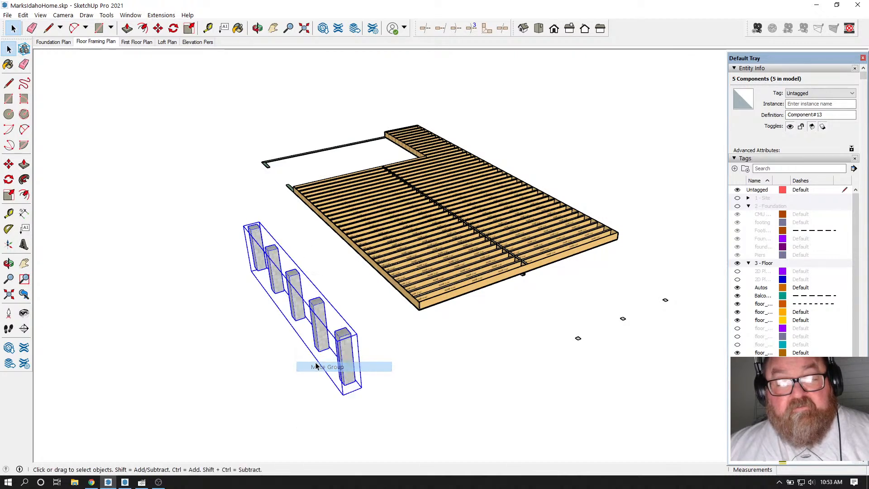
# Step: Make the 2 - Foundation tag folder visible and compare the foundation wall's tag with the pier group's tag
pyautogui.click(853, 95)
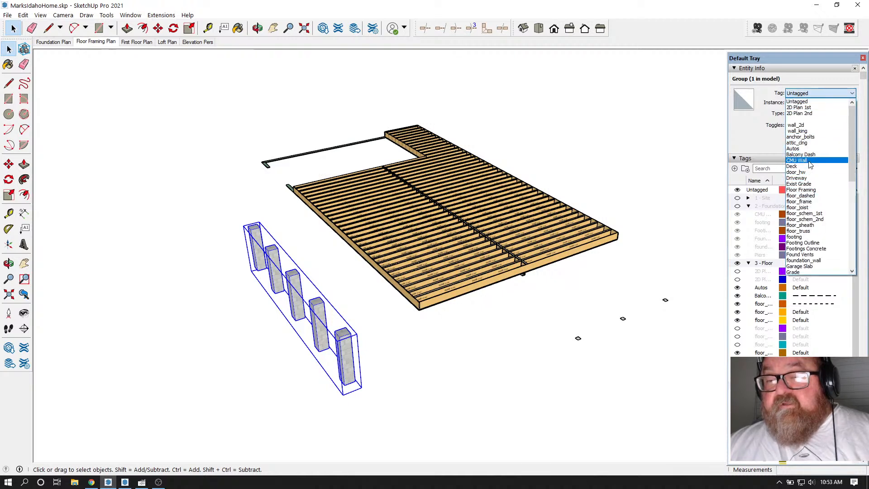
pyautogui.click(608, 160)
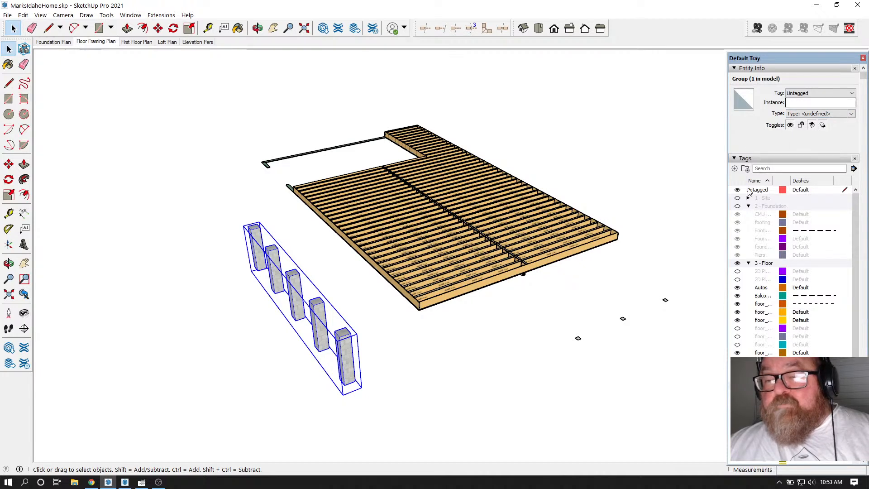
pyautogui.click(737, 206)
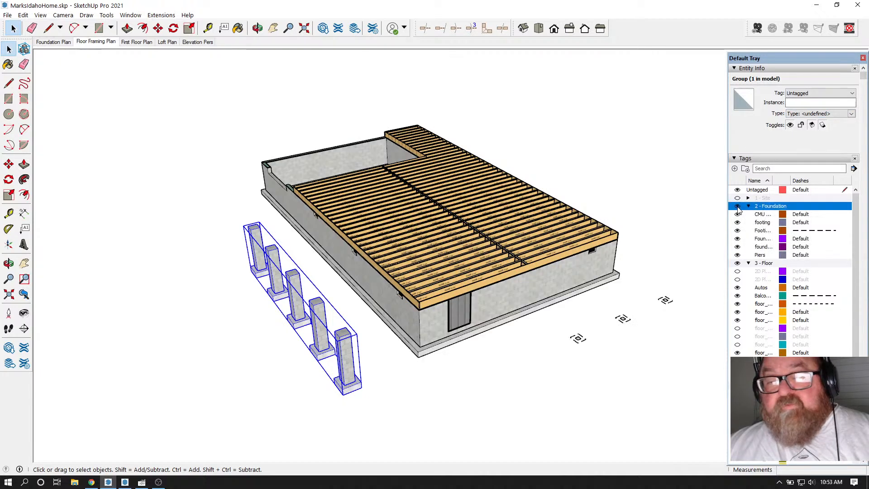
pyautogui.click(571, 277)
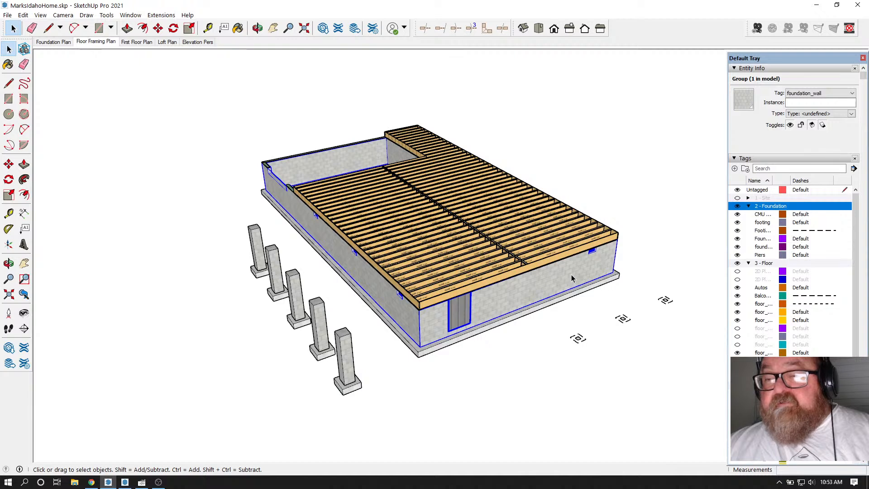
pyautogui.click(347, 338)
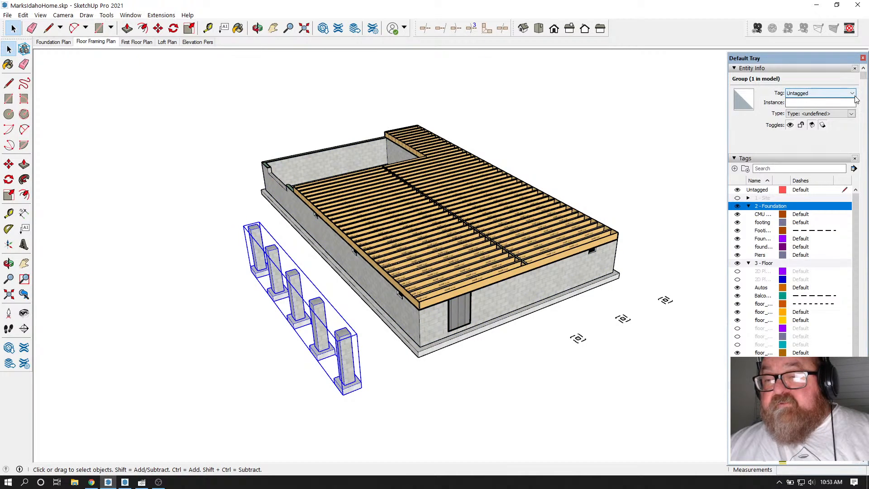
# Step: Open the pier group and check the tags of a pier component and of its nested footing and column
pyautogui.scroll(3, 335, 394)
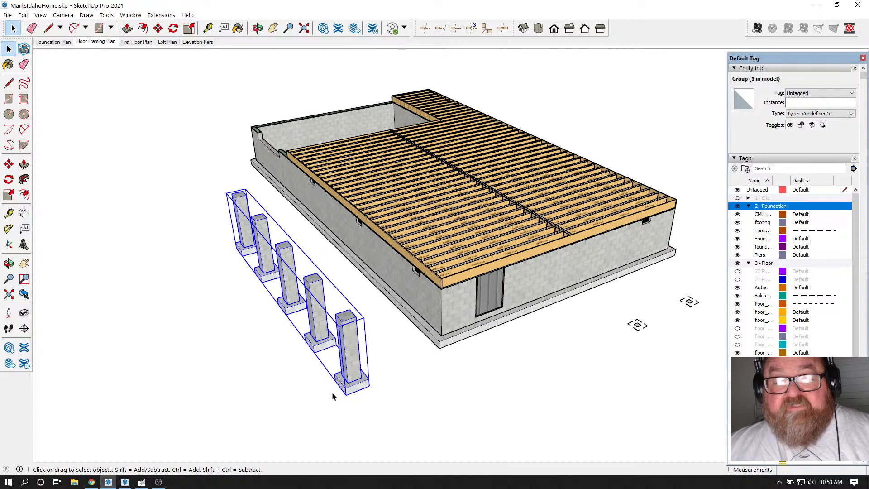
pyautogui.scroll(2, 349, 384)
pyautogui.doubleClick(359, 362)
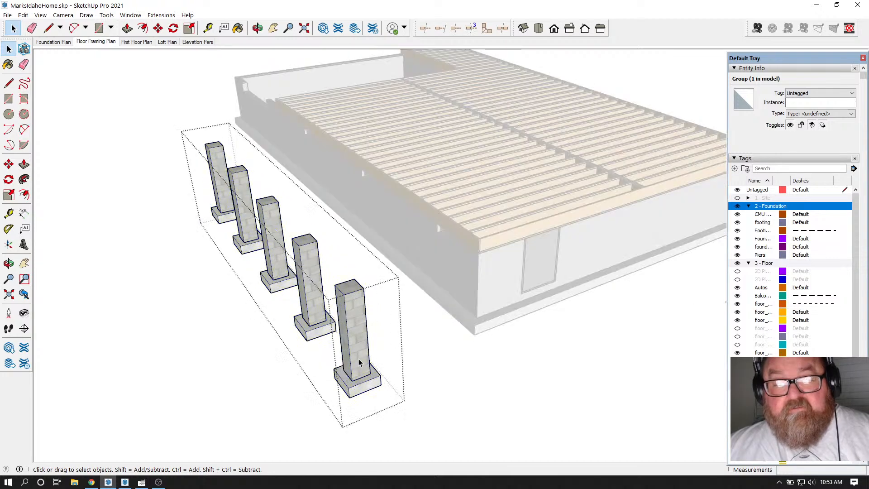
pyautogui.click(360, 384)
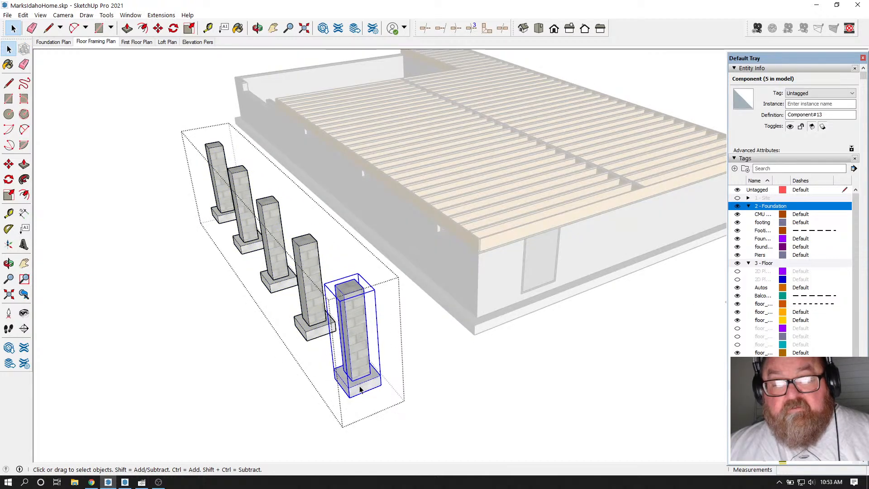
pyautogui.doubleClick(360, 389)
pyautogui.click(360, 389)
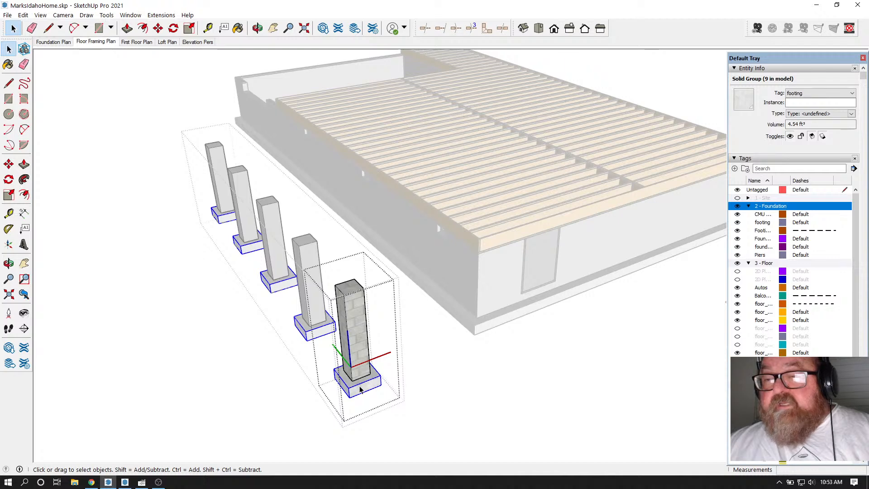
pyautogui.scroll(1, 319, 351)
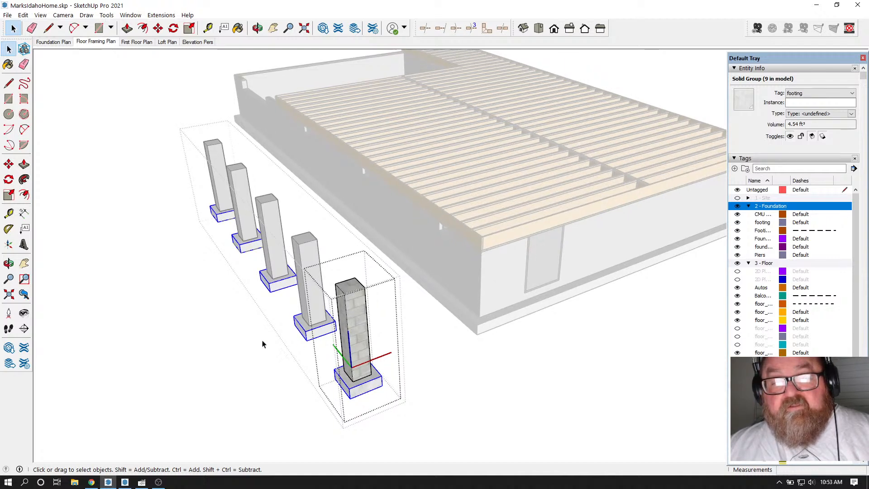
pyautogui.click(361, 313)
pyautogui.scroll(-2, 262, 339)
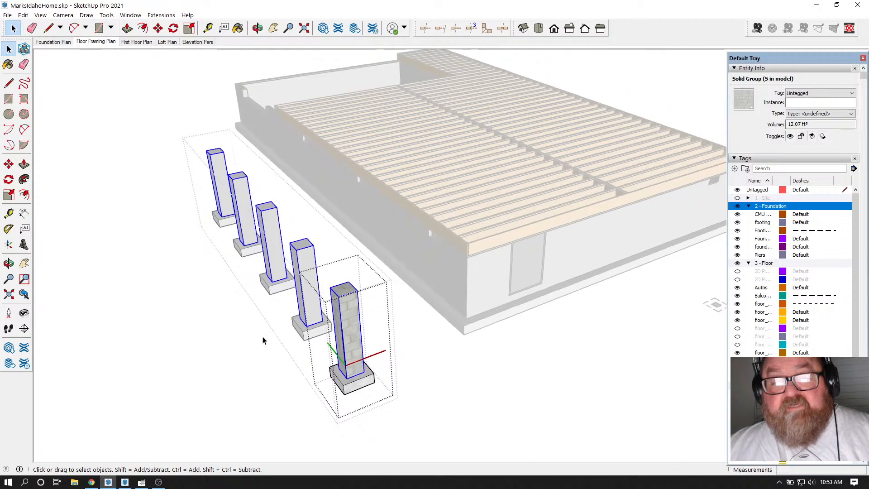
pyautogui.click(479, 408)
pyautogui.click(357, 331)
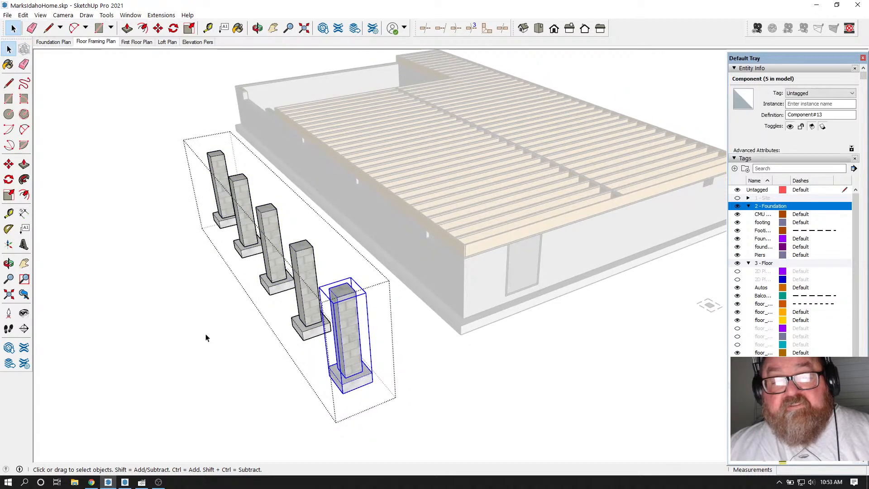
pyautogui.click(206, 338)
# Step: Assign the foundation_wall tag to the group of five porch piers
pyautogui.click(340, 311)
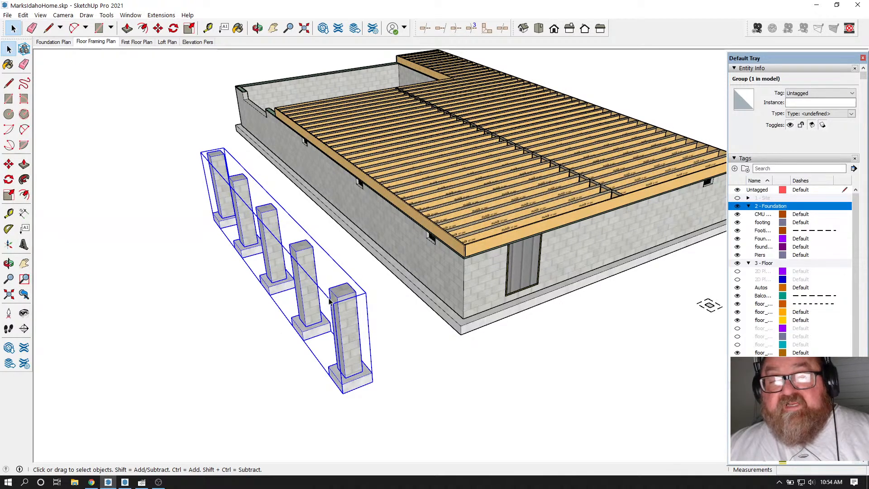
pyautogui.click(856, 93)
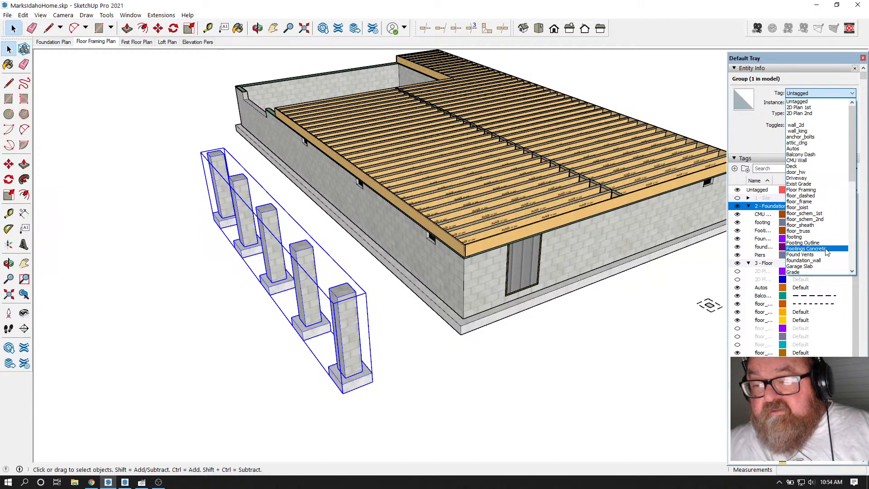
pyautogui.click(817, 261)
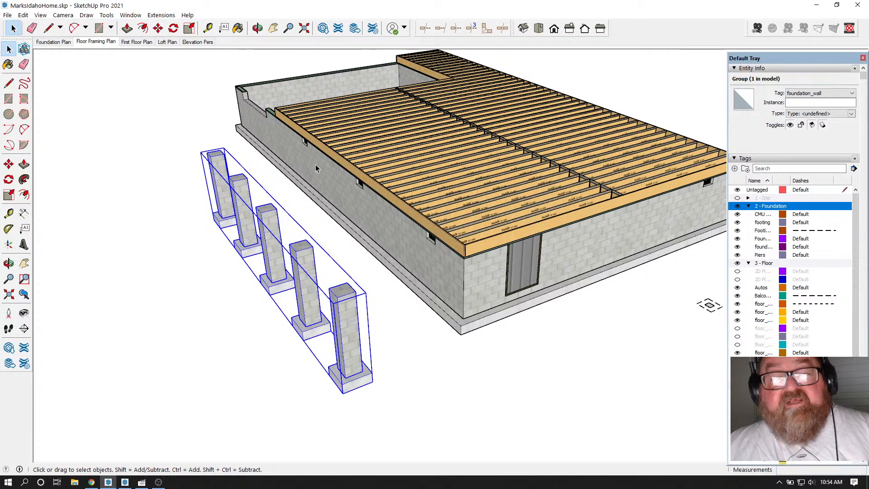
pyautogui.click(161, 15)
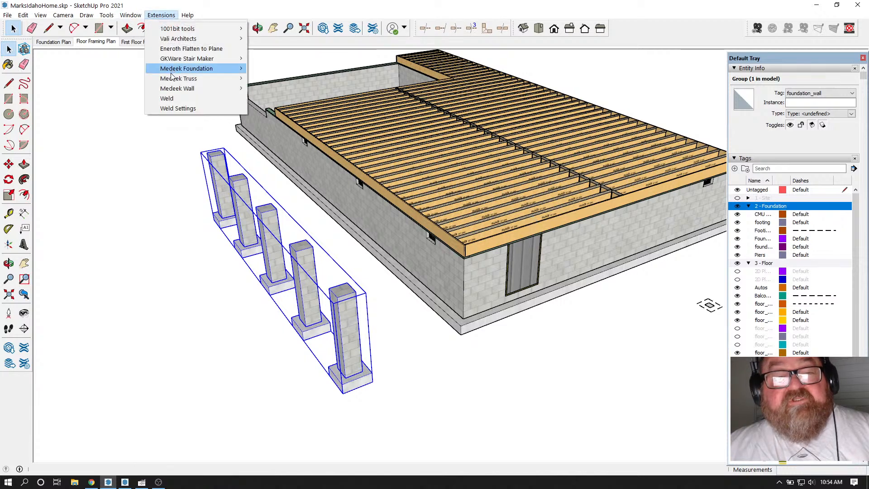
pyautogui.moveTo(173, 80)
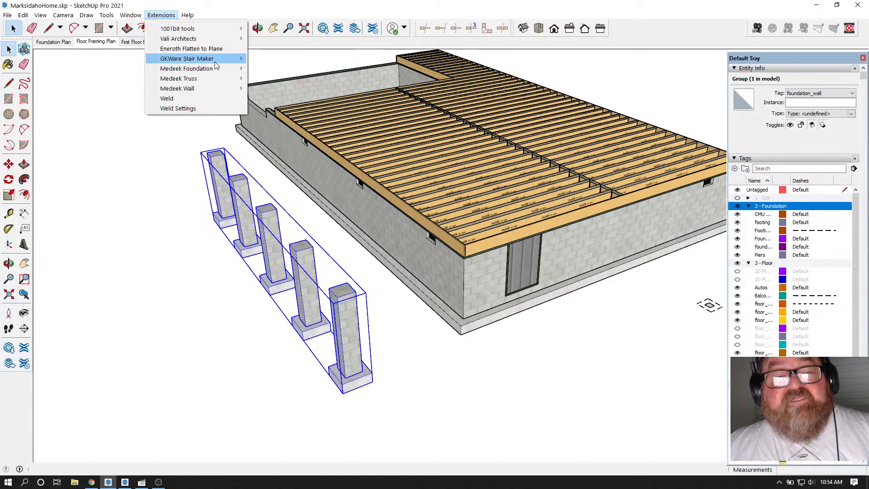
pyautogui.click(240, 5)
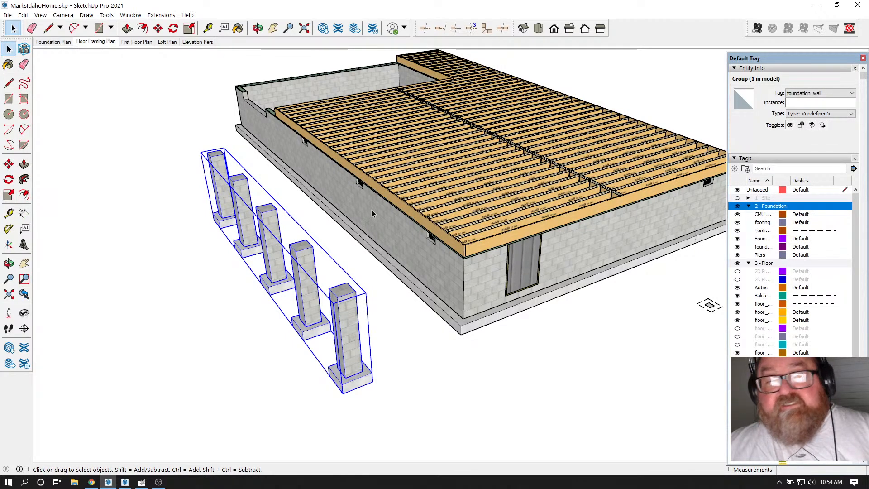
# Step: Deselect the pier group and compare the Foundation Plan and Floor Framing Plan scenes to check the piers' visibility
pyautogui.click(164, 146)
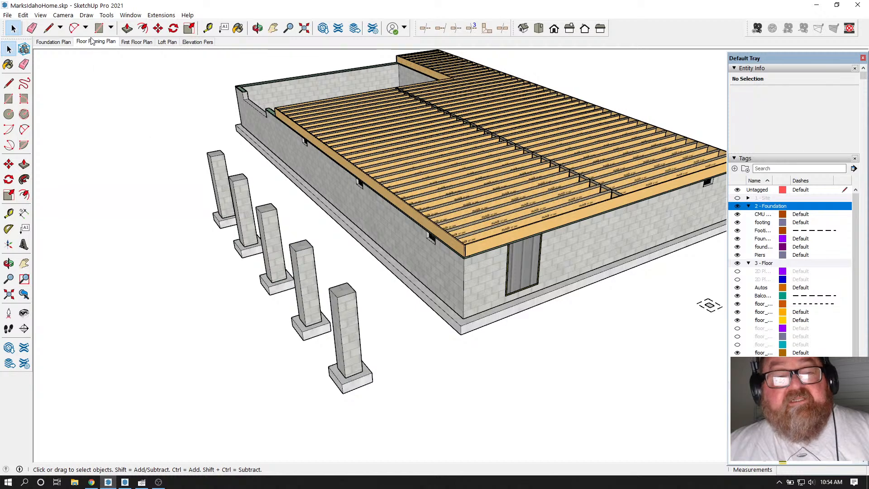
pyautogui.click(60, 43)
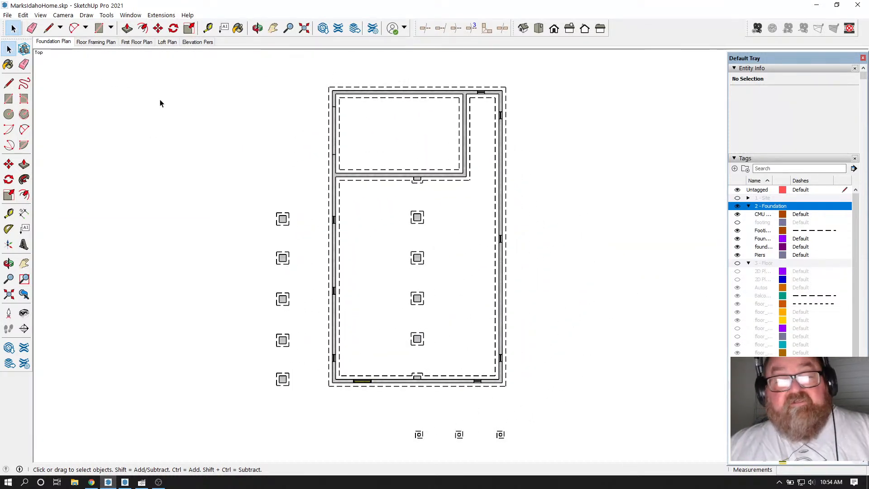
pyautogui.click(94, 44)
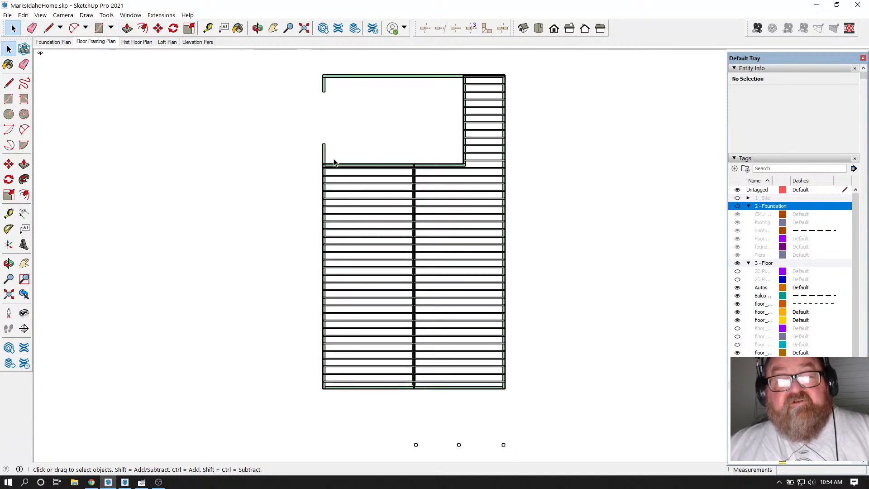
# Step: Select the three small square outlines outside the floor framing together and assign them the foundation_wall tag
pyautogui.scroll(-1, 334, 162)
pyautogui.scroll(3, 458, 432)
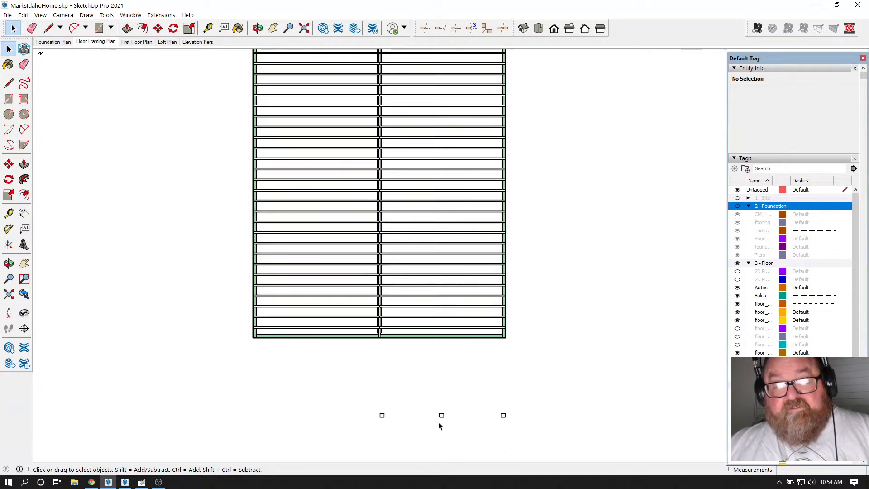
pyautogui.click(442, 415)
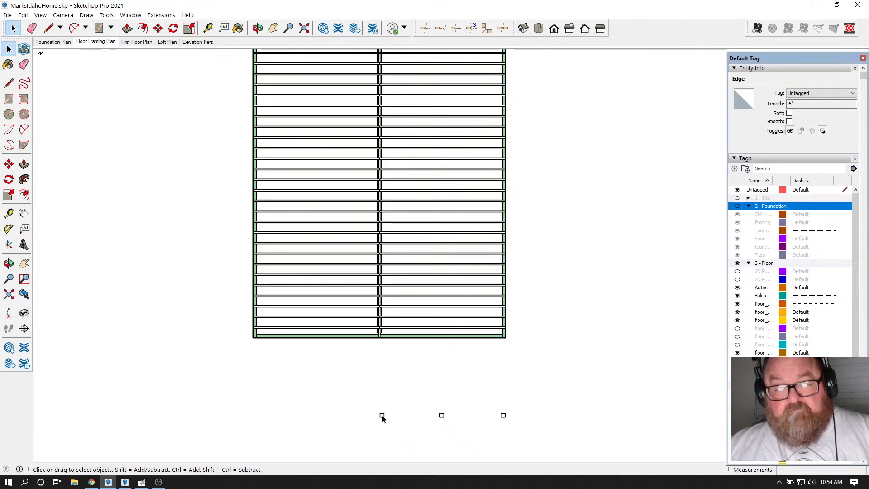
pyautogui.keyDown('ctrl'); pyautogui.click(499, 425); pyautogui.keyUp('ctrl')
pyautogui.moveTo(355, 401); pyautogui.dragTo(563, 442)
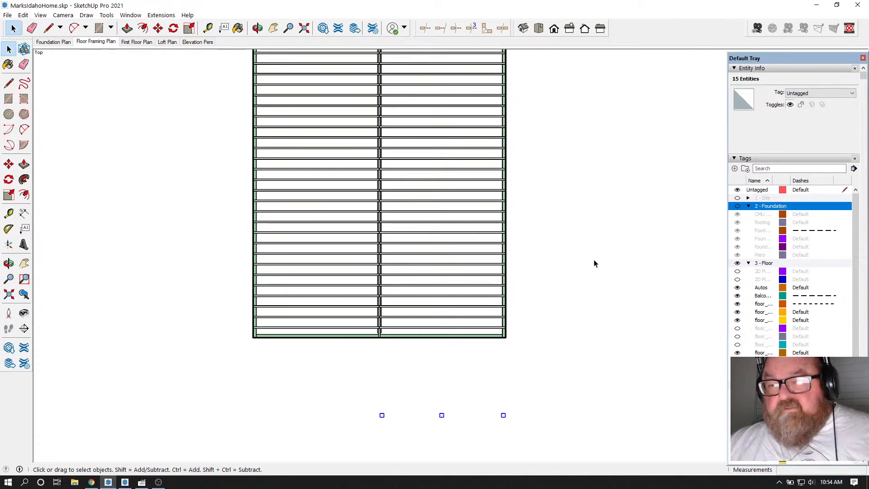
pyautogui.click(843, 93)
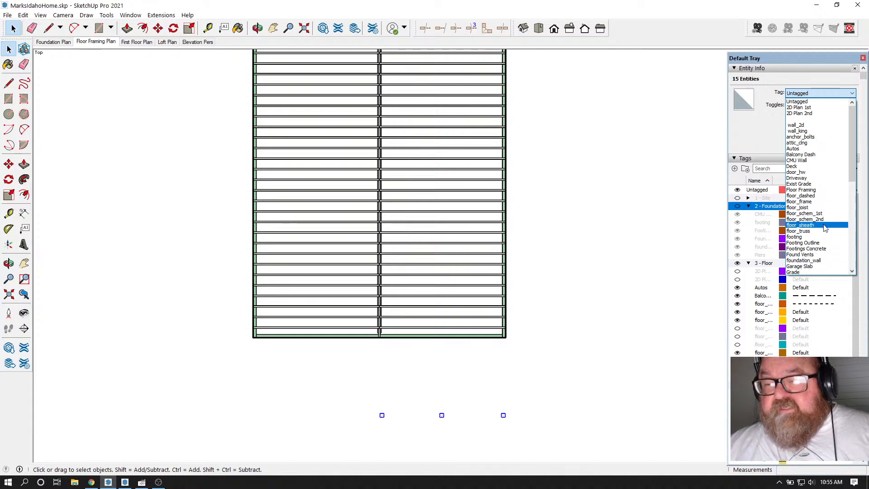
pyautogui.click(823, 261)
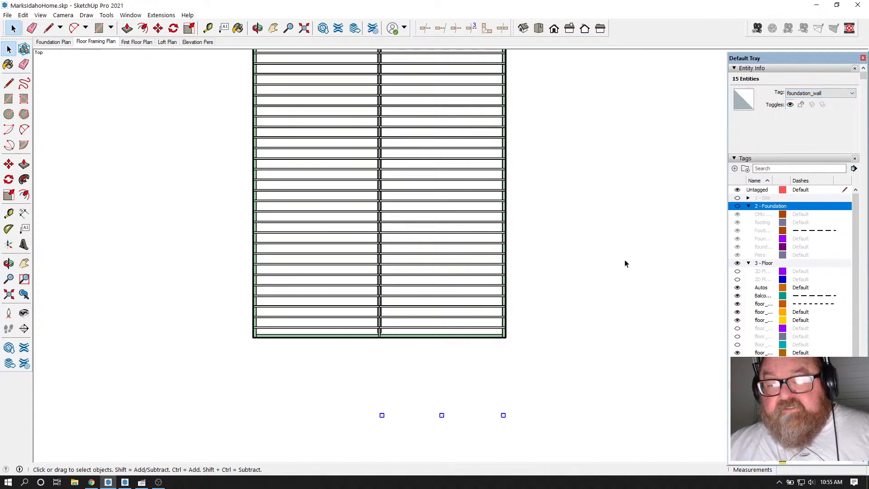
pyautogui.click(604, 256)
# Step: Examine the floor framing in Perspective, looking closely at the green sill plates around the open corner area
pyautogui.scroll(-5, 603, 255)
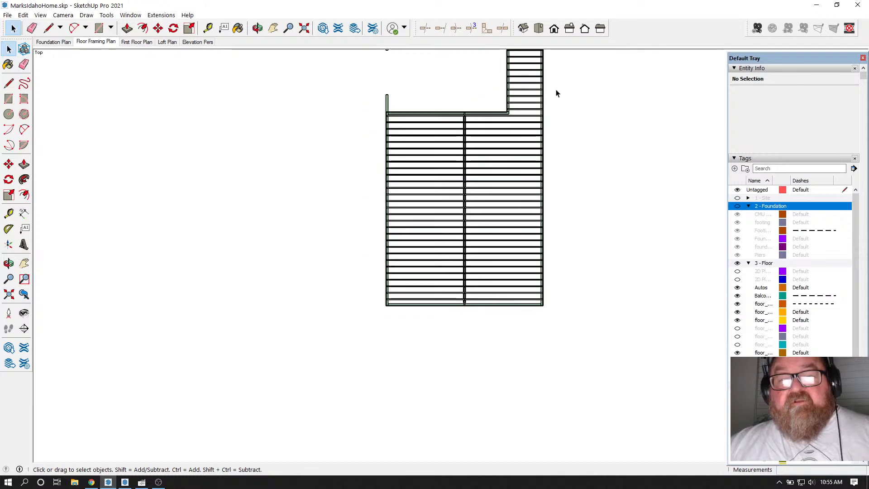
pyautogui.scroll(3, 503, 107)
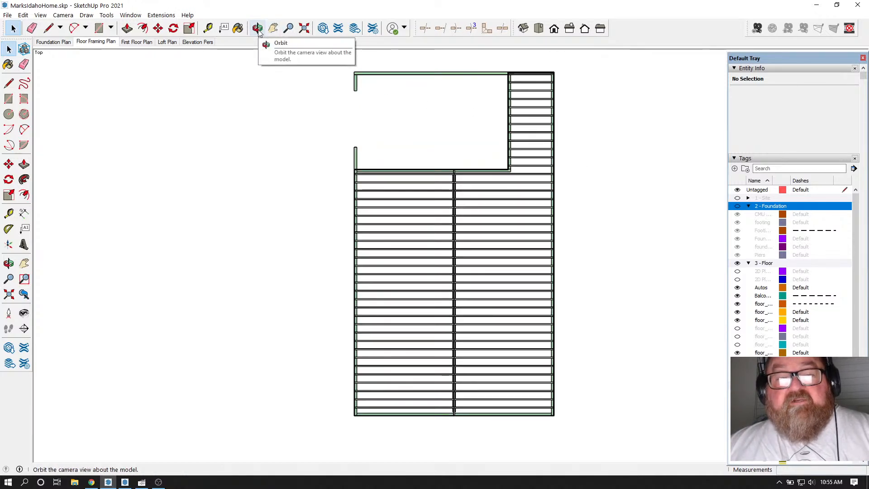
pyautogui.click(258, 28)
pyautogui.moveTo(448, 205); pyautogui.dragTo(551, 123)
pyautogui.click(63, 15)
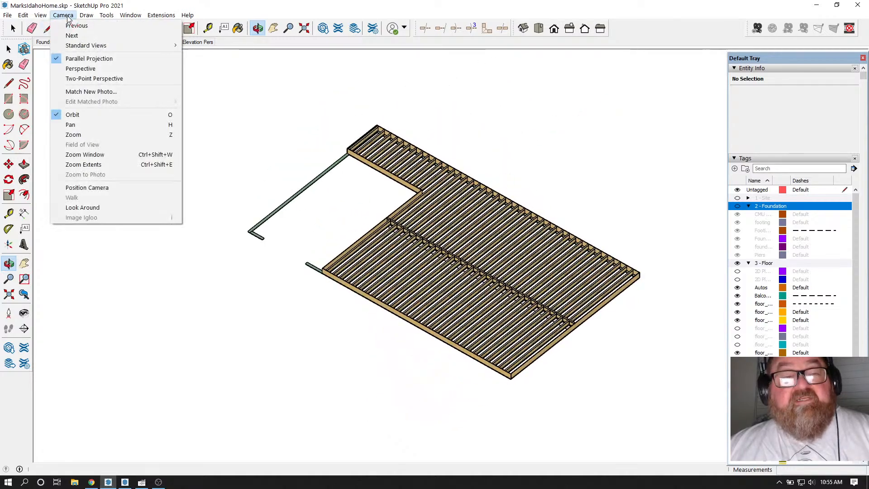
pyautogui.click(80, 69)
pyautogui.scroll(8, 251, 256)
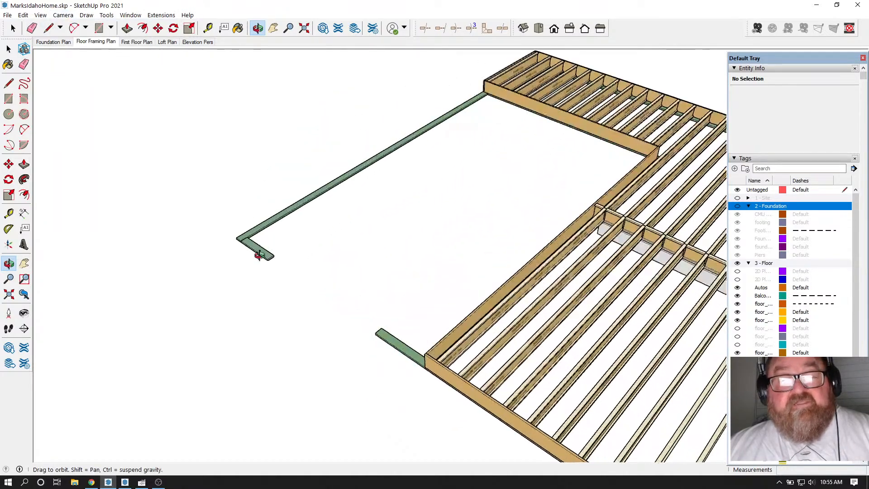
pyautogui.moveTo(250, 256); pyautogui.dragTo(447, 184)
pyautogui.scroll(5, 290, 281)
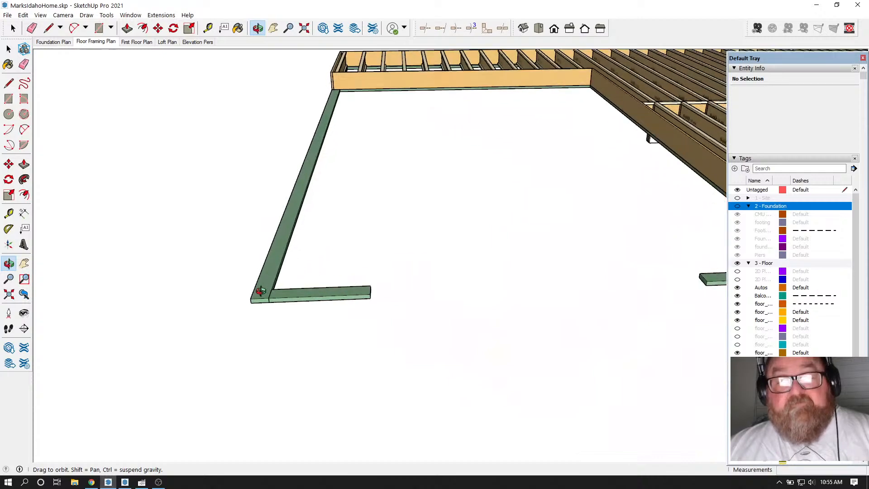
pyautogui.scroll(-4, 263, 271)
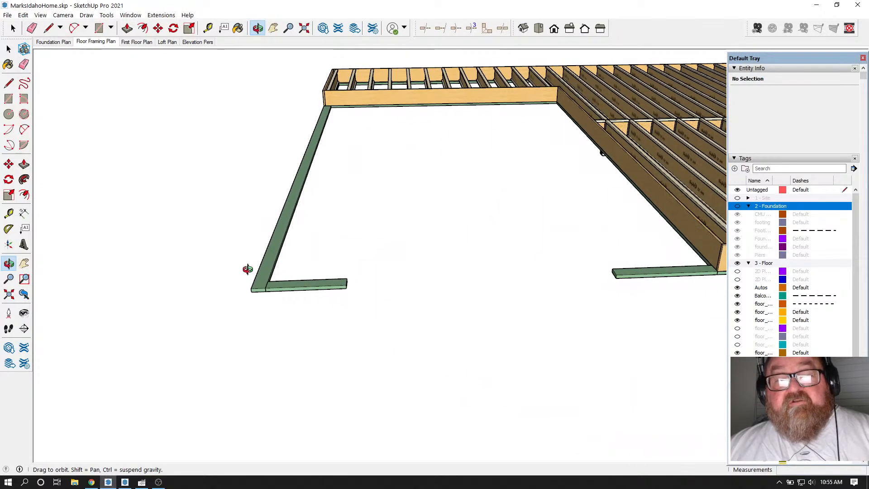
pyautogui.moveTo(246, 268); pyautogui.dragTo(654, 258)
pyautogui.scroll(3, 636, 259)
pyautogui.scroll(4, 637, 259)
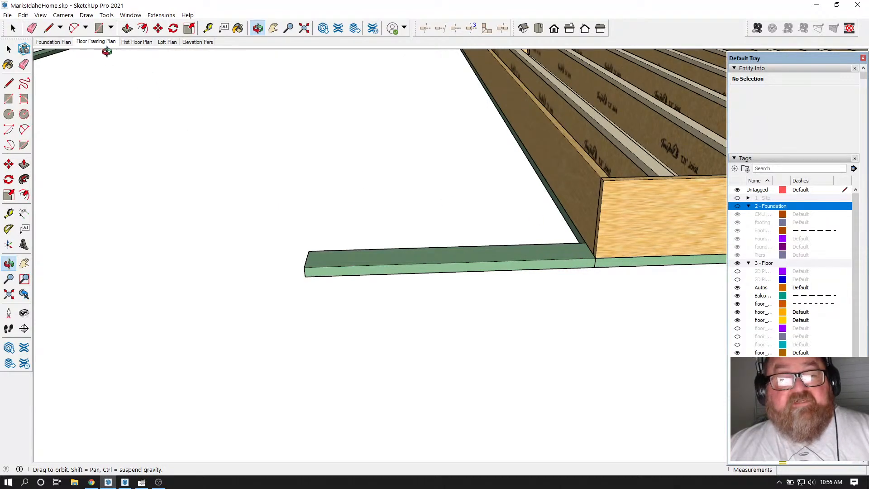
# Step: Check the Foundation Plan scene, return to the Floor Framing Plan scene and view it at an angle in Perspective
pyautogui.click(55, 42)
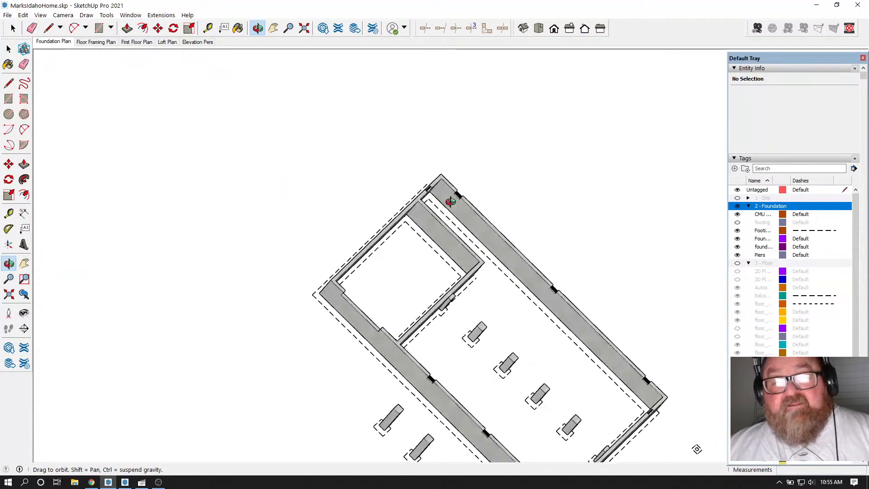
pyautogui.click(96, 42)
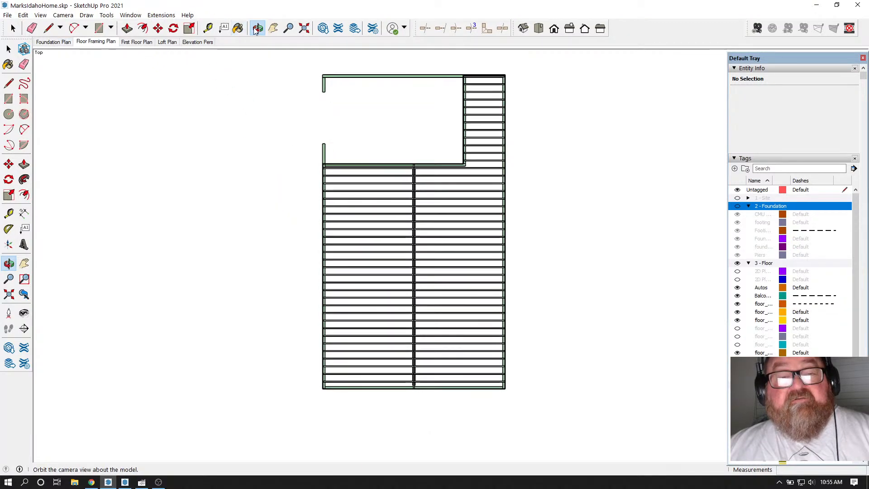
pyautogui.moveTo(329, 242); pyautogui.dragTo(394, 296)
pyautogui.click(63, 15)
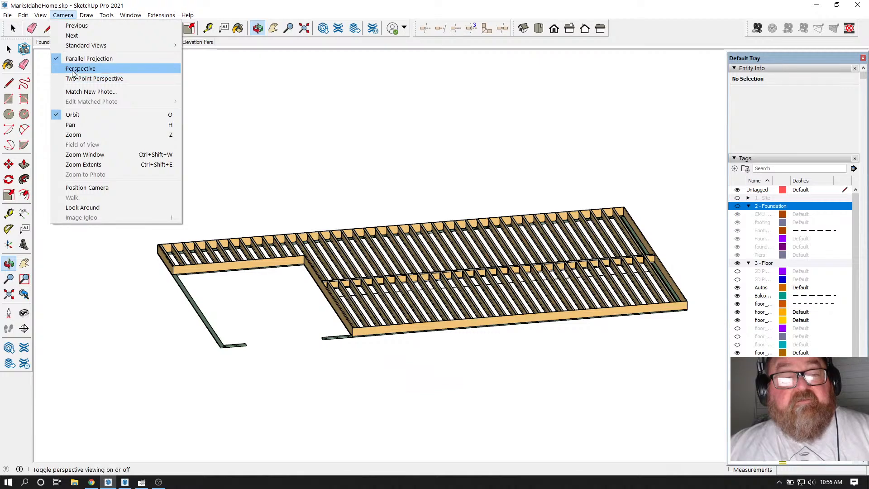
pyautogui.click(68, 68)
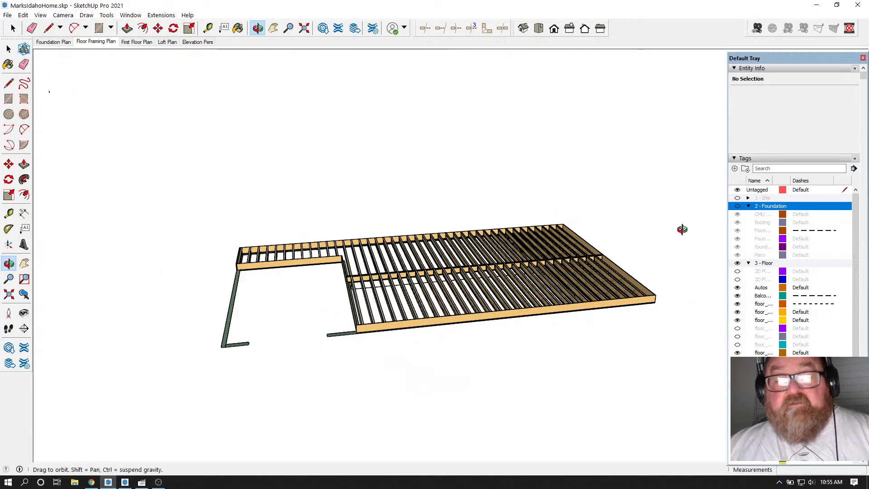
# Step: Make the 2 - Foundation tag folder visible and examine how the sill plate sits on the block foundation wall
pyautogui.click(737, 206)
pyautogui.scroll(5, 344, 336)
pyautogui.scroll(10, 344, 337)
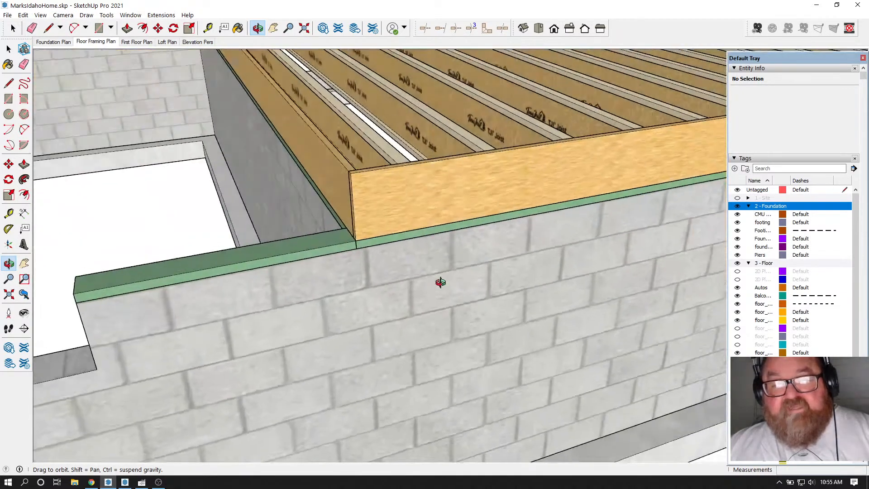
pyautogui.moveTo(440, 282); pyautogui.dragTo(398, 254, button='middle')
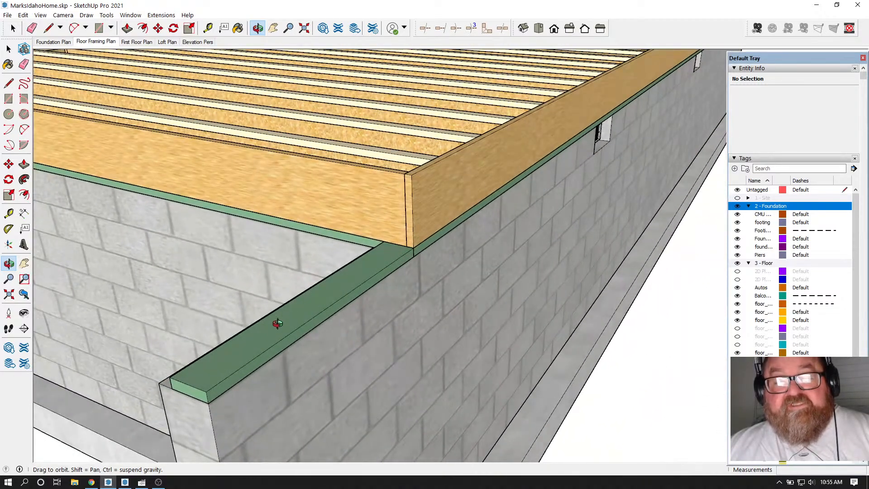
pyautogui.moveTo(448, 333); pyautogui.dragTo(361, 328, button='middle')
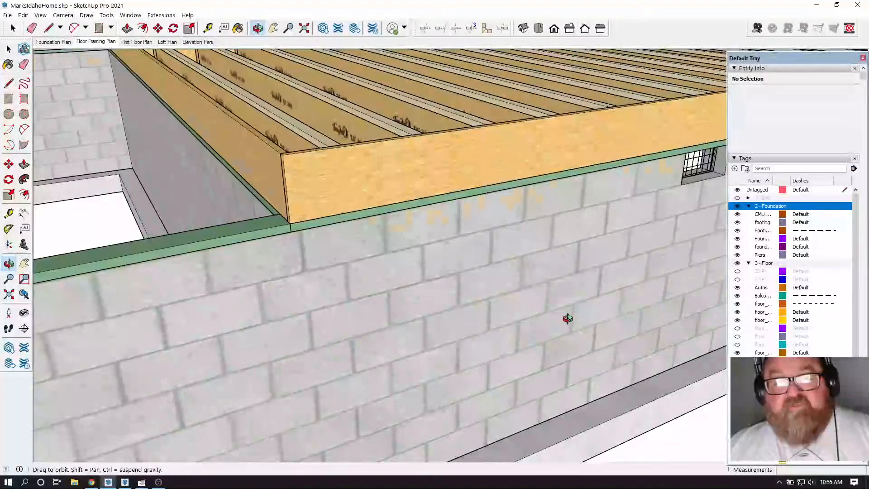
# Step: Examine the sill plates and the stepped-down block foundation wall around the open corner of the floor framing
pyautogui.scroll(-4, 573, 320)
pyautogui.scroll(-3, 573, 319)
pyautogui.scroll(2, 121, 390)
pyautogui.scroll(4, 198, 380)
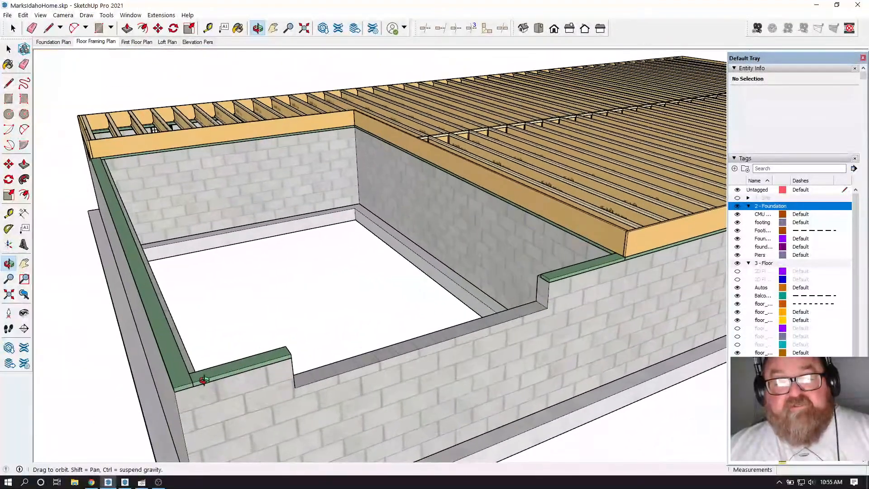
pyautogui.moveTo(195, 391); pyautogui.dragTo(292, 345, button='middle')
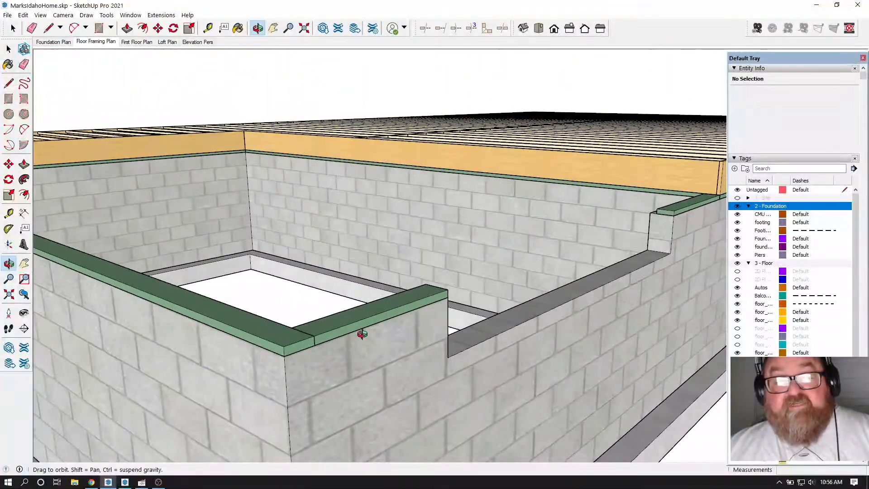
pyautogui.moveTo(360, 333); pyautogui.dragTo(281, 409, button='middle')
pyautogui.scroll(-3, 283, 410)
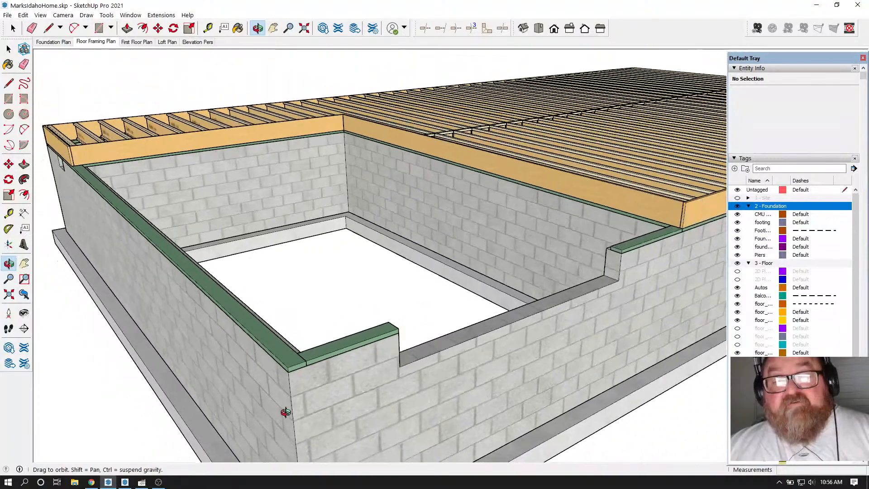
pyautogui.scroll(-2, 242, 397)
pyautogui.moveTo(518, 355); pyautogui.dragTo(428, 370, button='middle')
pyautogui.scroll(4, 399, 347)
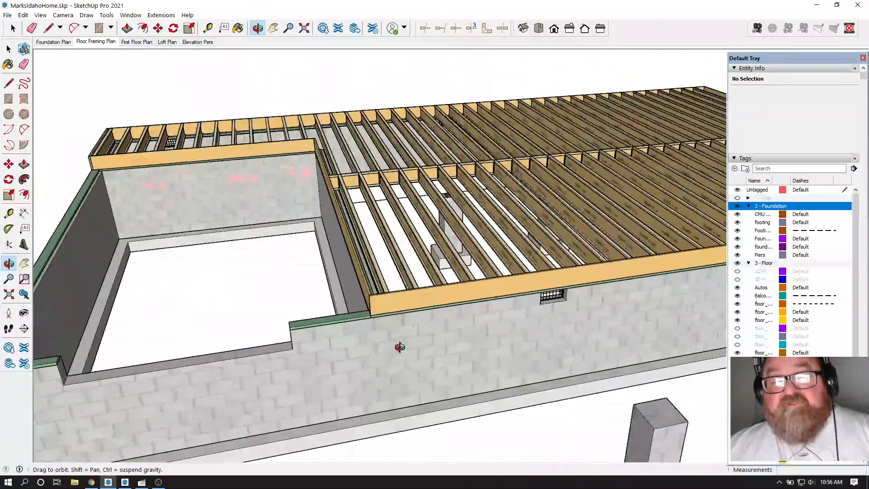
# Step: Examine the TJI joist ends, the rim board and the sill plate below them along the outer foundation walls
pyautogui.scroll(5, 384, 320)
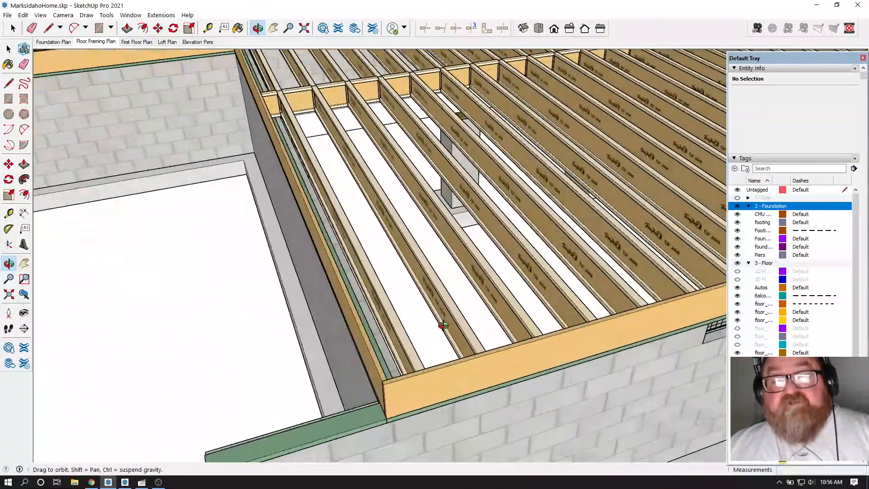
pyautogui.moveTo(472, 365); pyautogui.dragTo(553, 376, button='middle')
pyautogui.scroll(-2, 396, 366)
pyautogui.moveTo(396, 367); pyautogui.dragTo(598, 274, button='middle')
pyautogui.moveTo(520, 322); pyautogui.dragTo(464, 326, button='middle')
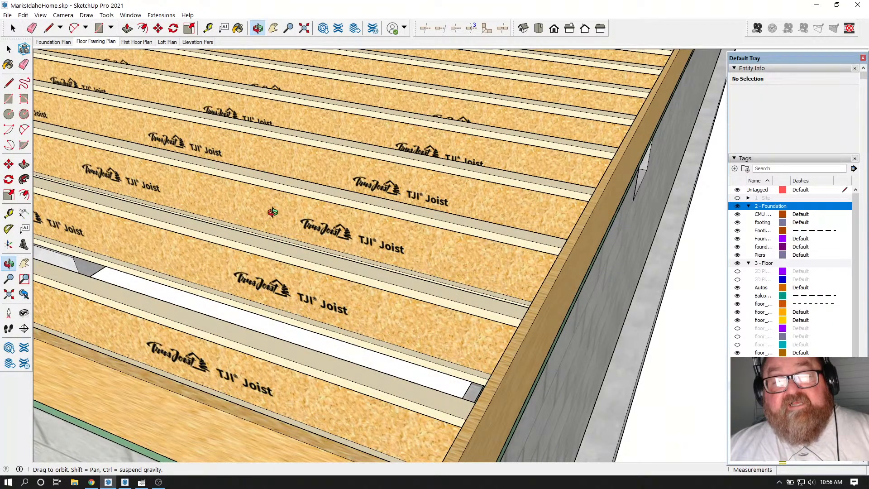
pyautogui.moveTo(272, 212); pyautogui.dragTo(240, 198)
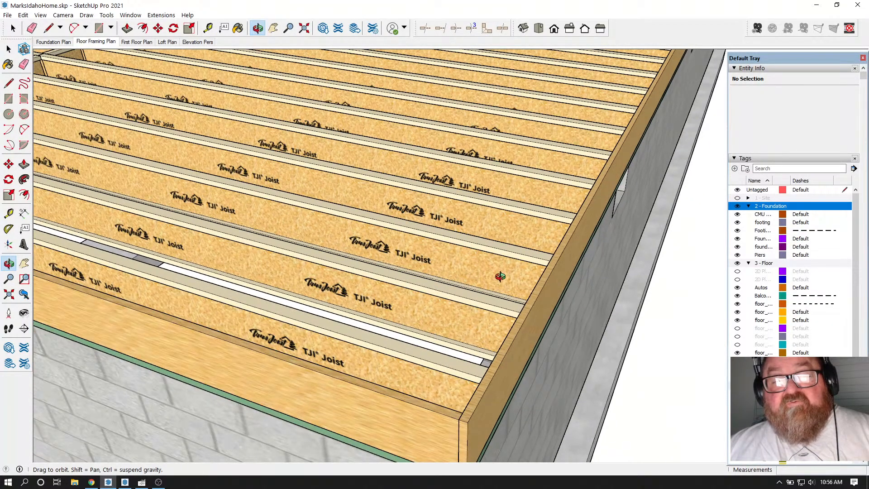
pyautogui.moveTo(499, 276); pyautogui.dragTo(560, 277)
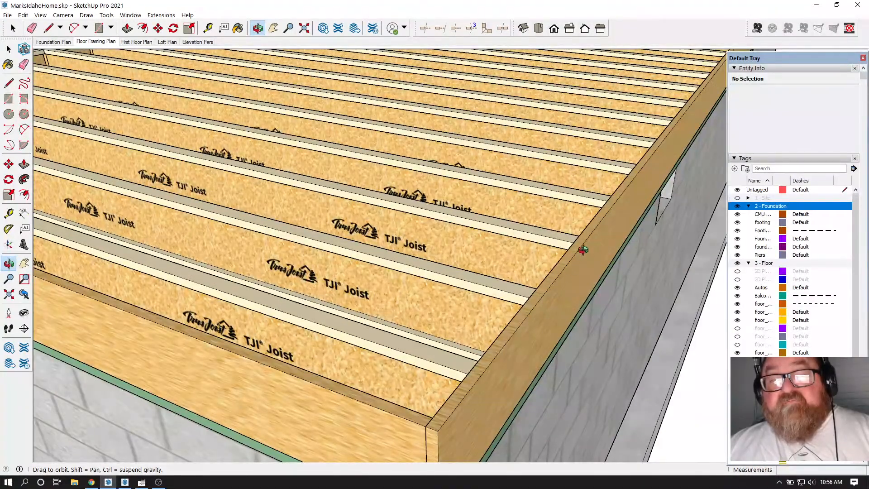
pyautogui.moveTo(583, 250); pyautogui.dragTo(570, 267)
pyautogui.moveTo(596, 221); pyautogui.dragTo(532, 234)
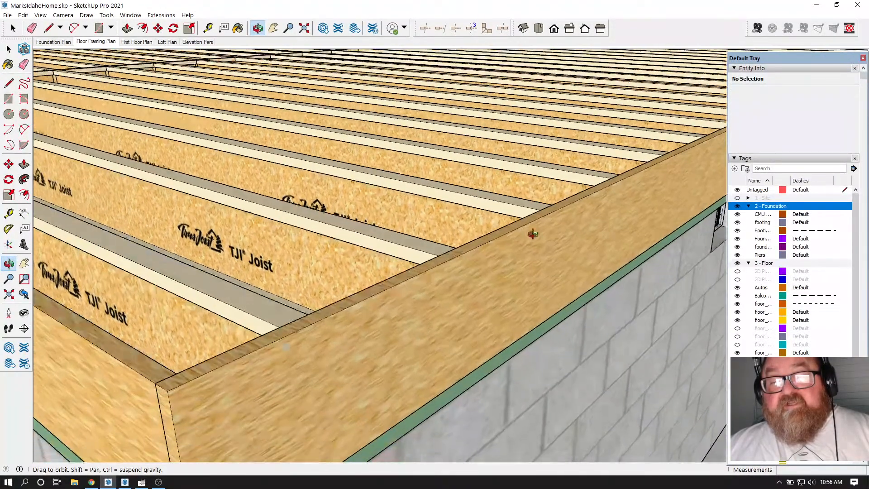
pyautogui.moveTo(494, 276); pyautogui.dragTo(420, 272)
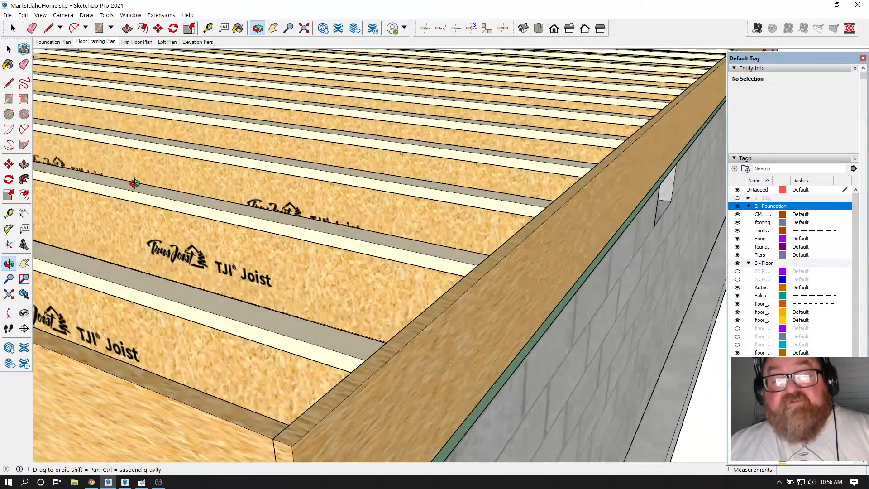
pyautogui.moveTo(209, 204); pyautogui.dragTo(374, 285)
pyautogui.moveTo(384, 352); pyautogui.dragTo(399, 333)
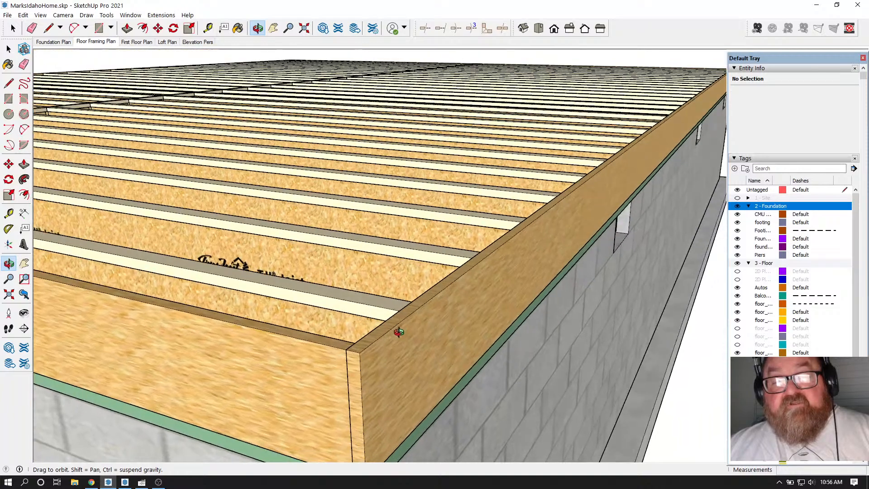
pyautogui.moveTo(472, 303); pyautogui.dragTo(536, 198)
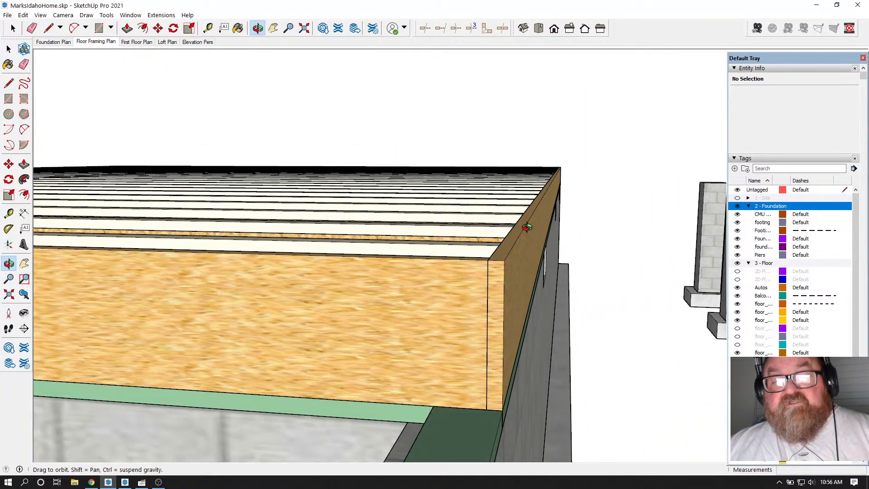
pyautogui.moveTo(526, 228); pyautogui.dragTo(490, 200)
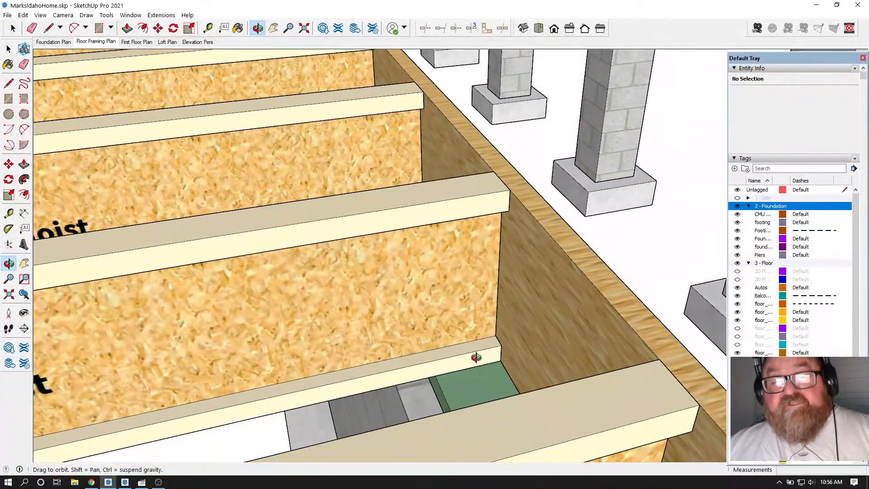
# Step: Review the overall joist layout and the line of blocking running down the middle of the floor
pyautogui.scroll(-10, 481, 288)
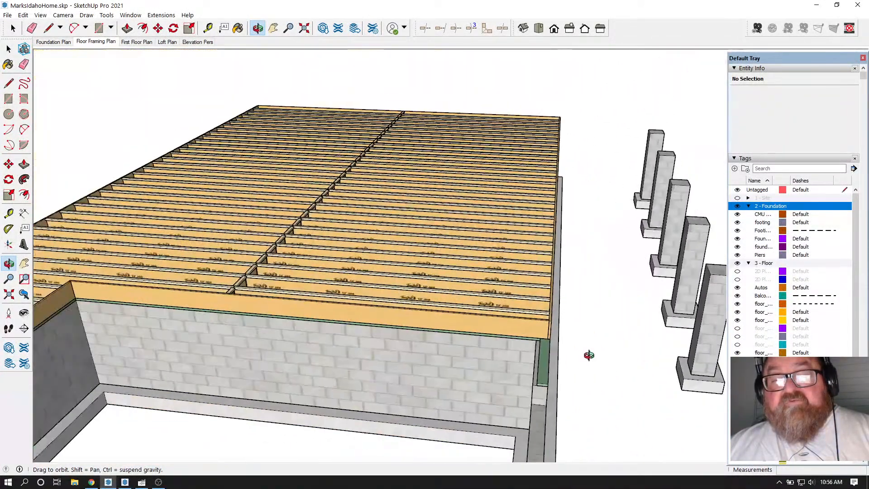
pyautogui.scroll(6, 227, 260)
pyautogui.moveTo(275, 264); pyautogui.dragTo(332, 313)
pyautogui.scroll(2, 333, 313)
pyautogui.scroll(4, 333, 277)
pyautogui.moveTo(340, 277); pyautogui.dragTo(303, 201)
pyautogui.scroll(-8, 295, 213)
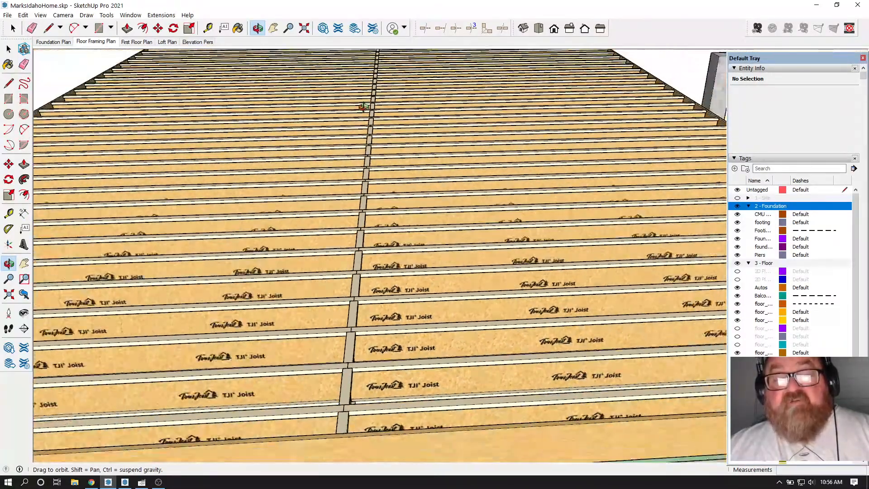
pyautogui.moveTo(364, 107); pyautogui.dragTo(358, 203)
pyautogui.moveTo(378, 269); pyautogui.dragTo(260, 314)
pyautogui.moveTo(409, 194); pyautogui.dragTo(362, 224)
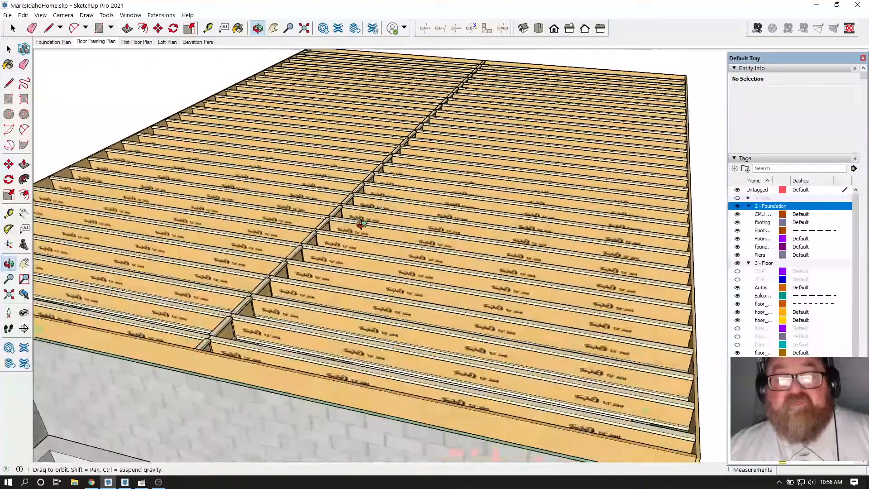
# Step: Examine closely how the blocking pieces fit between the TJI joists above the piers
pyautogui.scroll(5, 389, 257)
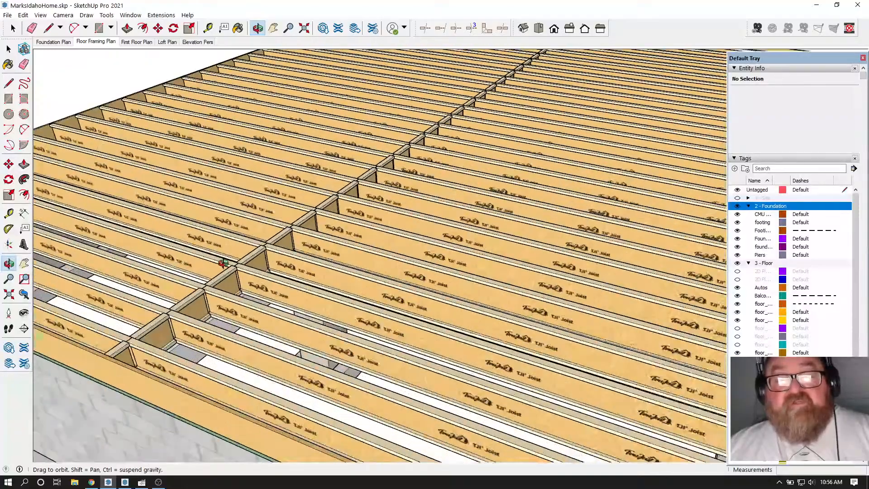
pyautogui.scroll(5, 288, 233)
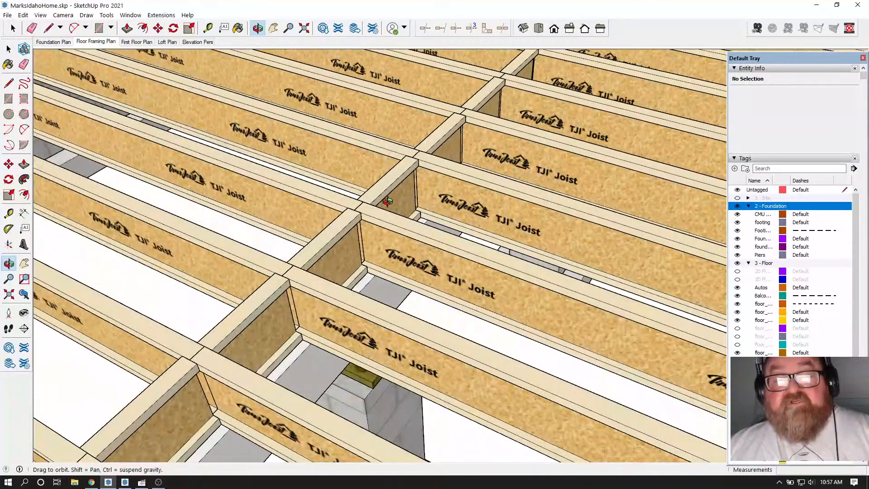
pyautogui.moveTo(355, 210); pyautogui.dragTo(410, 217)
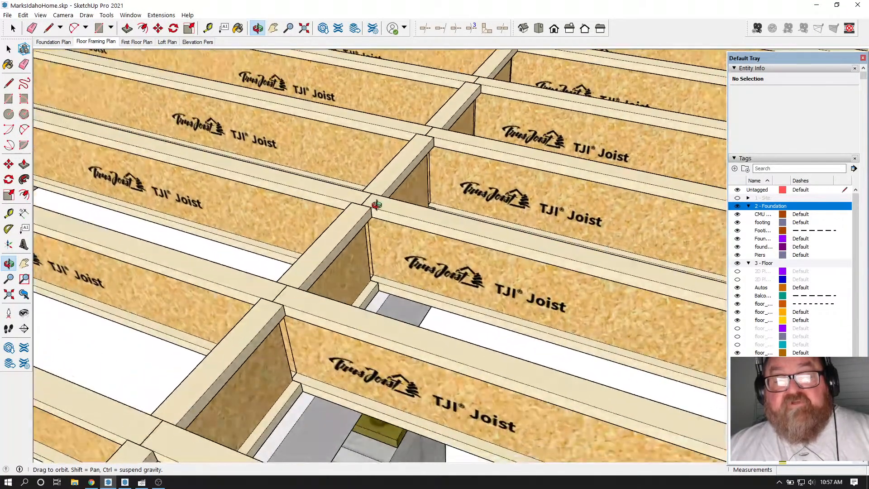
pyautogui.moveTo(413, 270); pyautogui.dragTo(334, 196)
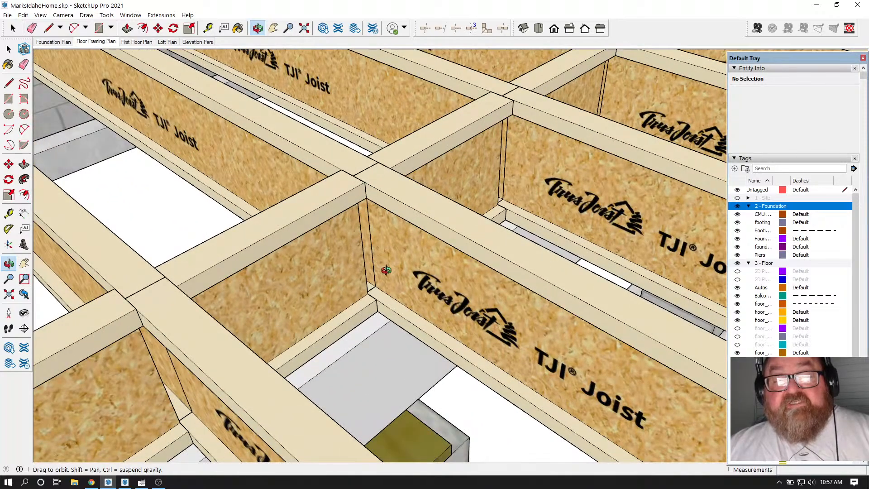
pyautogui.moveTo(386, 270); pyautogui.dragTo(414, 271)
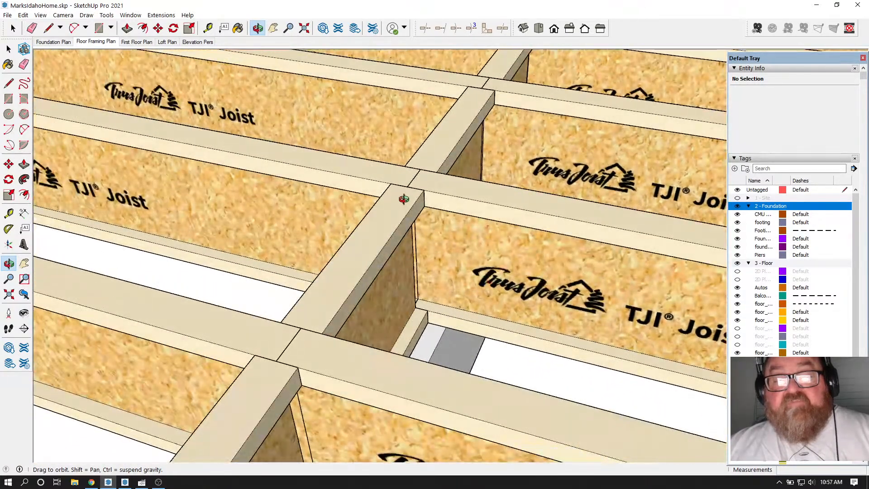
pyautogui.moveTo(404, 199); pyautogui.dragTo(367, 261)
pyautogui.scroll(-4, 381, 239)
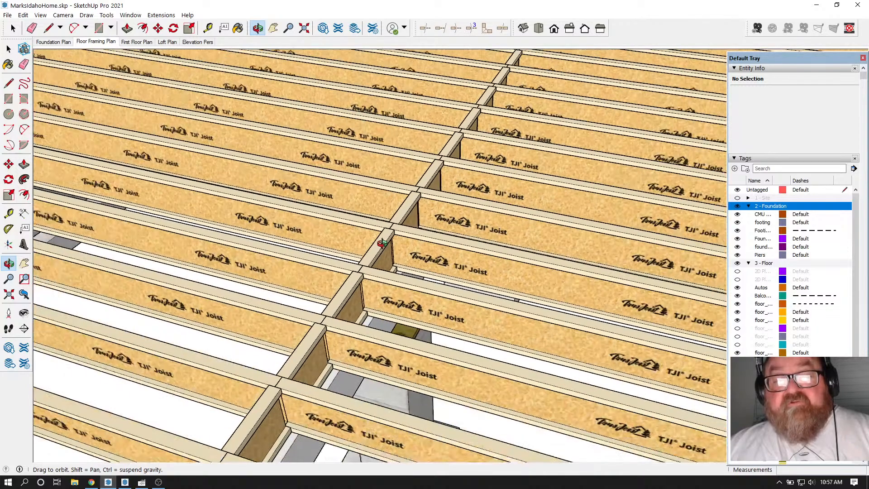
pyautogui.scroll(-3, 388, 239)
pyautogui.scroll(4, 353, 290)
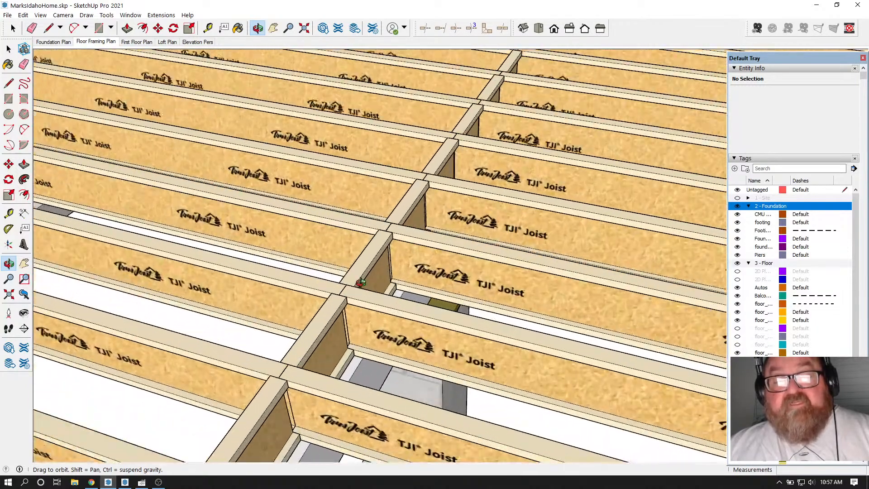
pyautogui.scroll(3, 369, 271)
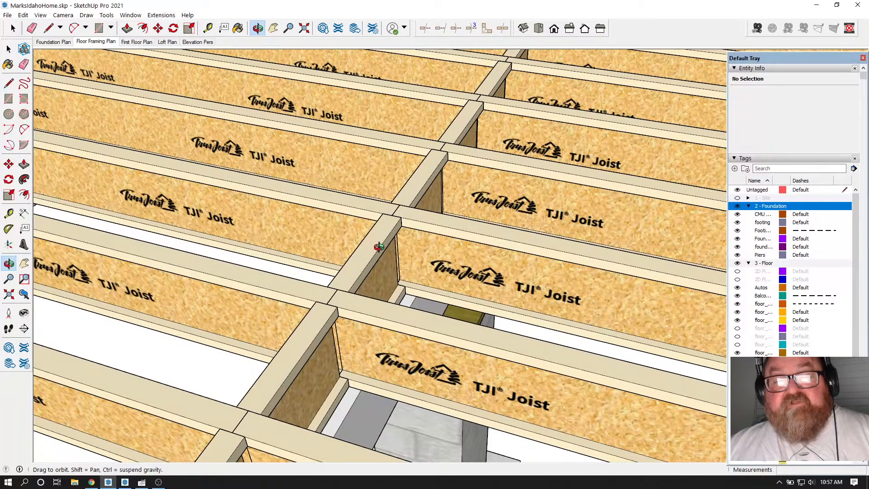
pyautogui.scroll(-2, 365, 251)
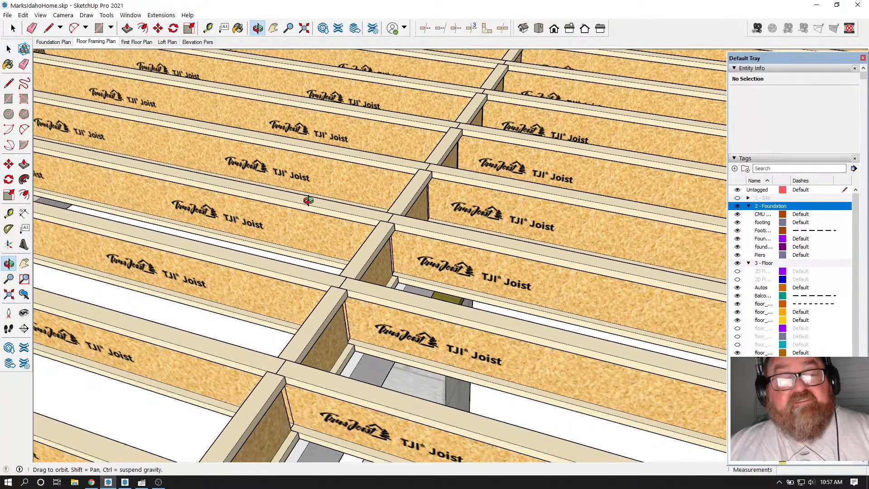
# Step: Select one blocking piece in the middle line and view its position within the surrounding joist layout
pyautogui.press('space')
pyautogui.scroll(1, 386, 264)
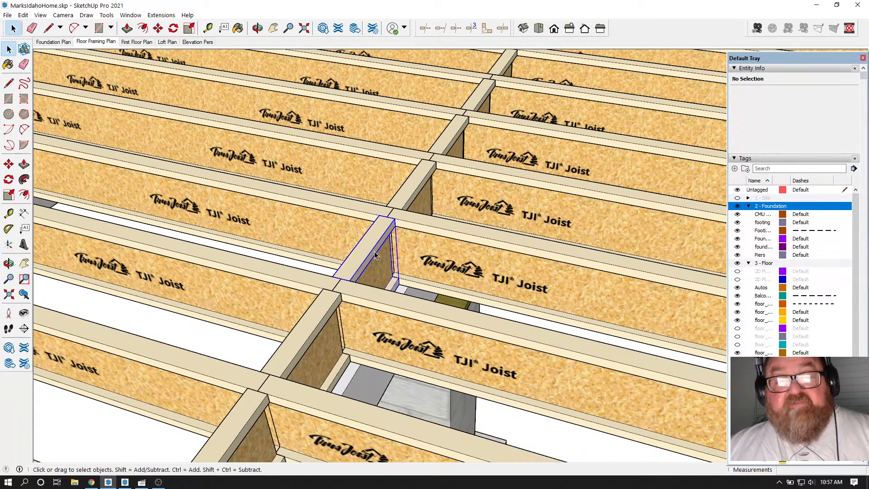
pyautogui.click(375, 256)
pyautogui.scroll(1, 367, 240)
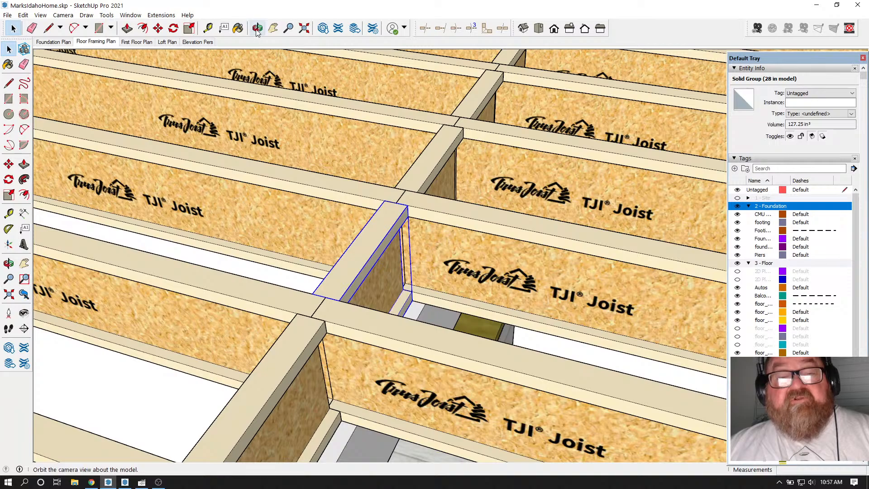
pyautogui.click(257, 28)
pyautogui.moveTo(353, 195); pyautogui.dragTo(384, 235)
pyautogui.scroll(-6, 402, 212)
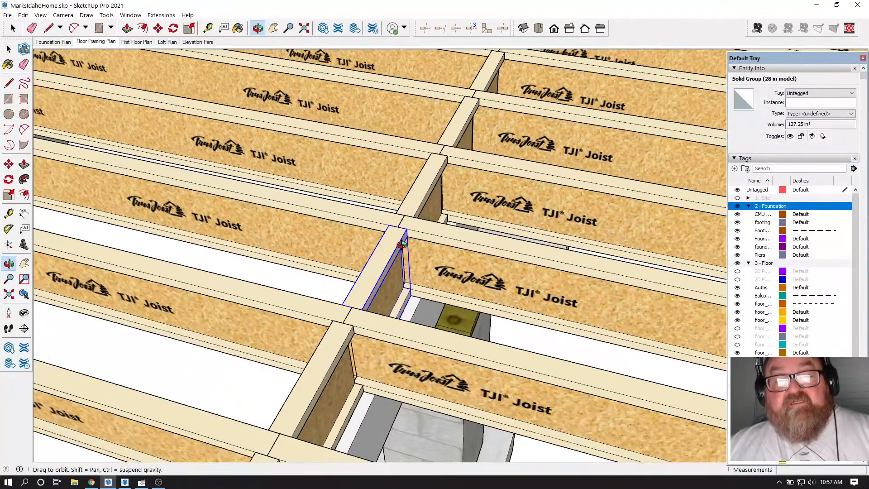
pyautogui.scroll(-2, 441, 282)
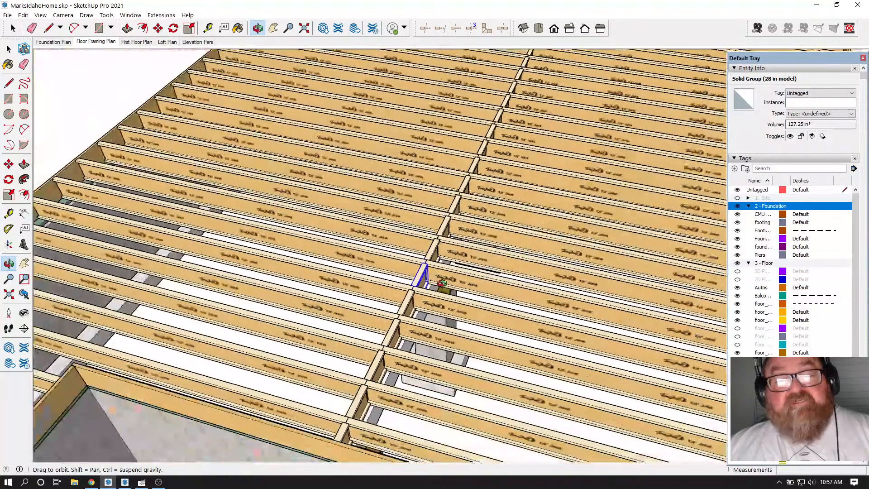
# Step: Measure the joist span from the outer rim board to the middle blocking line with the Tape Measure
pyautogui.press('t')
pyautogui.scroll(2, 81, 143)
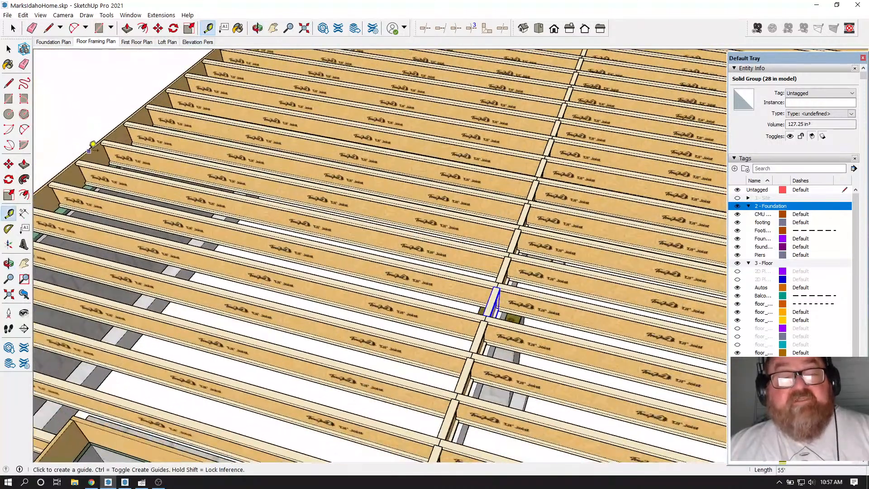
pyautogui.click(92, 145)
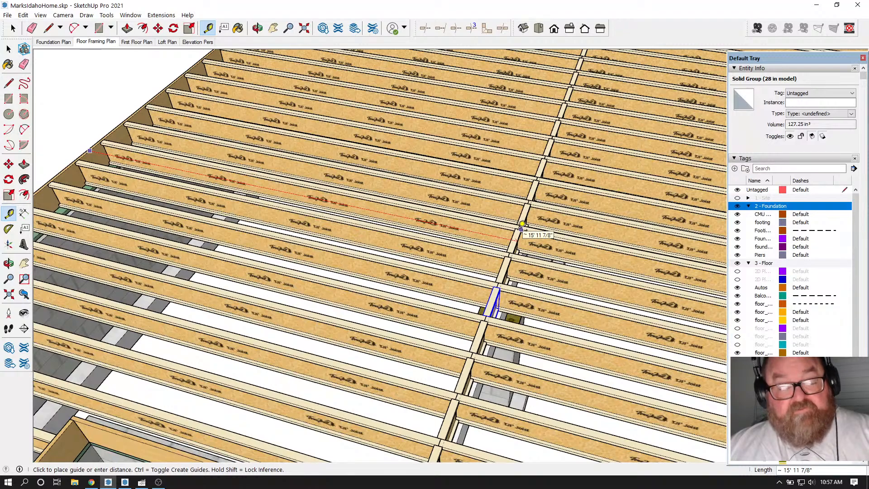
pyautogui.click(522, 224)
pyautogui.scroll(3, 480, 244)
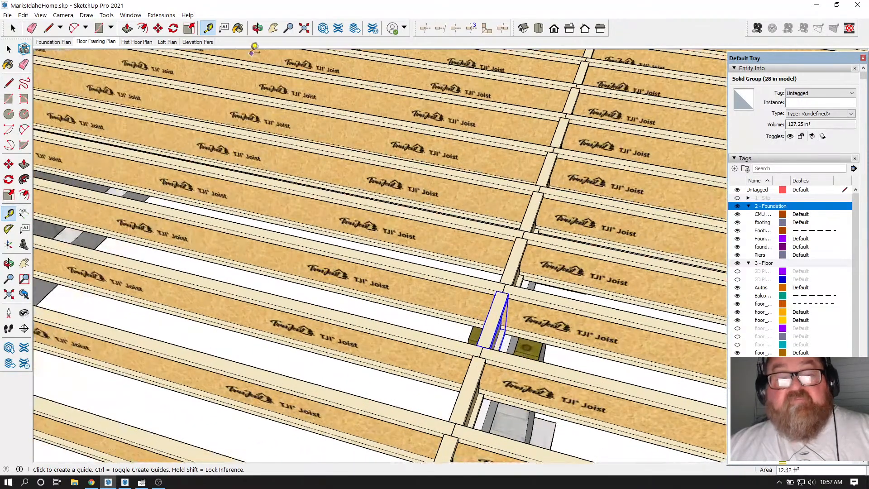
# Step: Inspect the selected blocking piece from the opposite direction, deselect it and view the blocking line over the piers
pyautogui.click(258, 28)
pyautogui.moveTo(446, 235); pyautogui.dragTo(357, 311)
pyautogui.scroll(2, 357, 310)
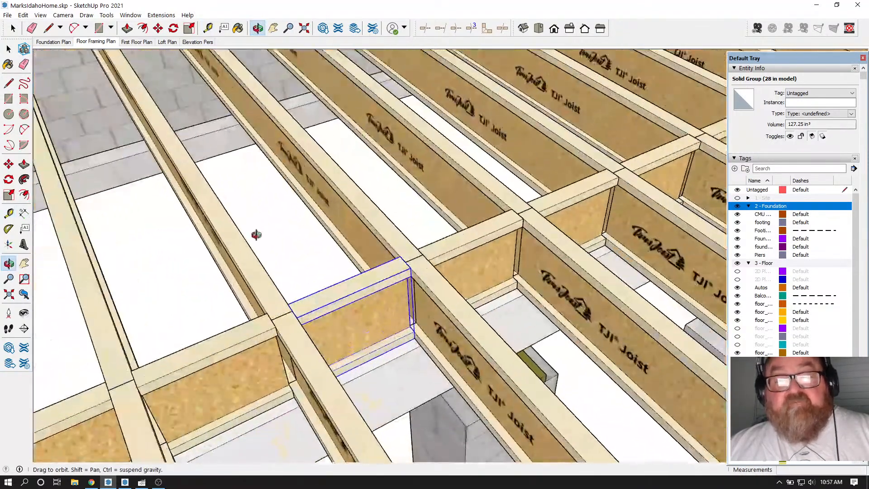
pyautogui.click(12, 28)
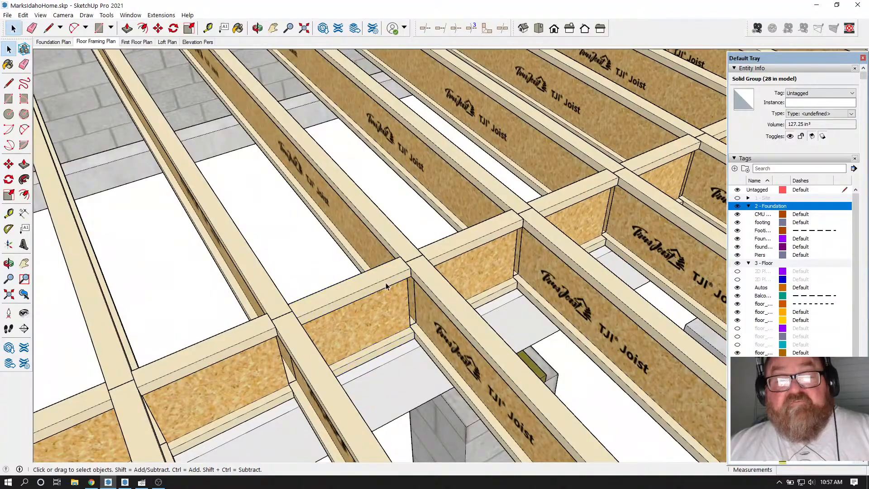
pyautogui.scroll(-6, 386, 286)
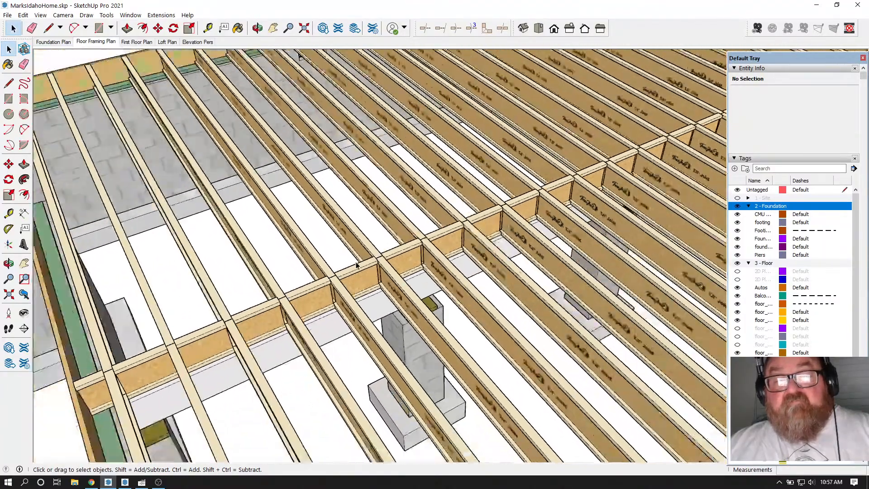
# Step: View the whole floor framing over the foundation from both sides of the building
pyautogui.scroll(-5, 357, 265)
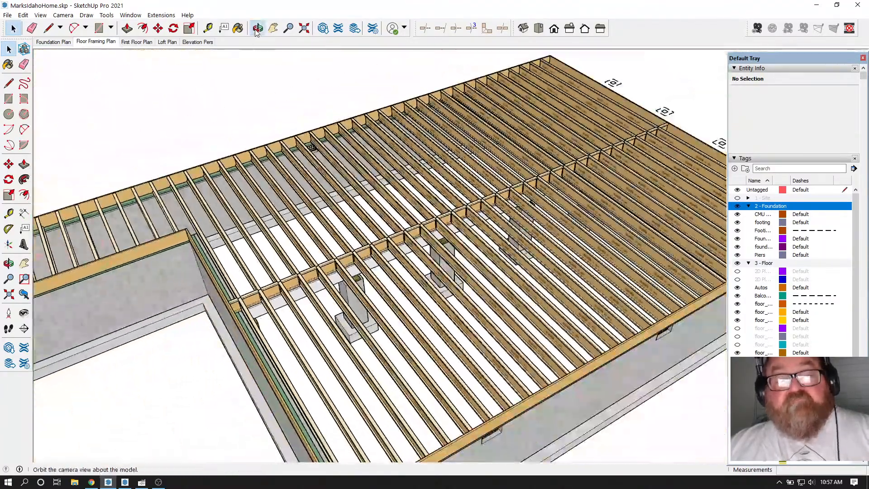
pyautogui.click(257, 31)
pyautogui.moveTo(308, 172); pyautogui.dragTo(600, 376)
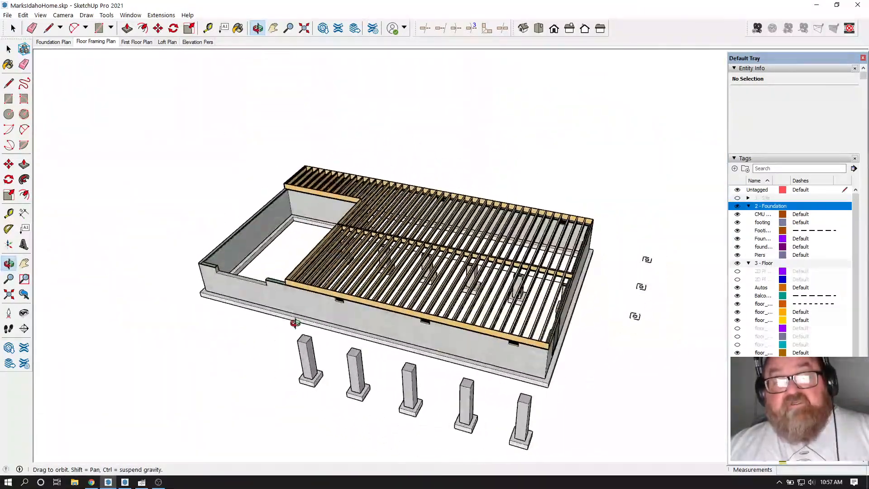
pyautogui.moveTo(295, 323); pyautogui.dragTo(31, 137)
# Step: Restore the Floor Framing Plan scene and switch the camera to Perspective for a 3D view of the framing
pyautogui.click(107, 42)
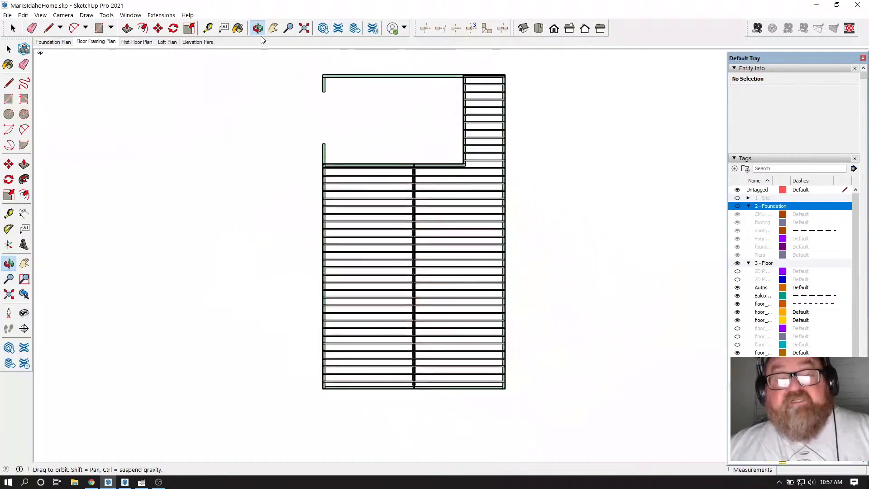
pyautogui.moveTo(307, 227); pyautogui.dragTo(414, 227)
pyautogui.scroll(3, 316, 288)
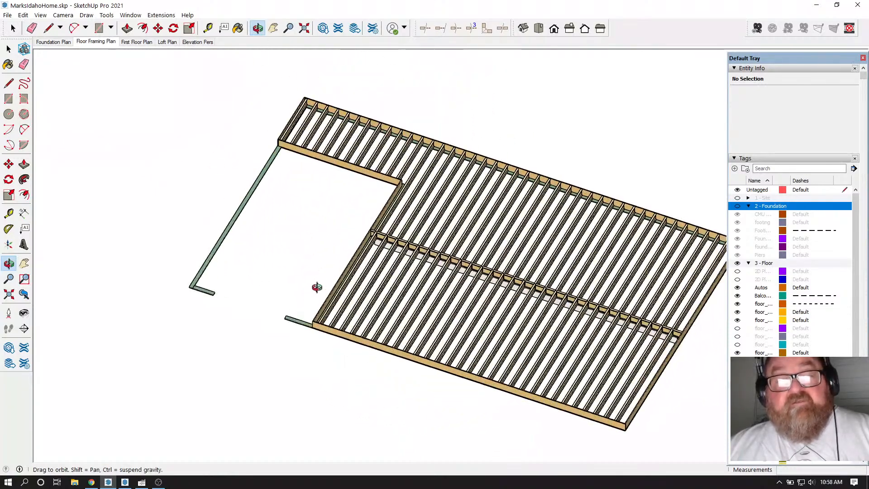
pyautogui.click(60, 16)
pyautogui.click(90, 69)
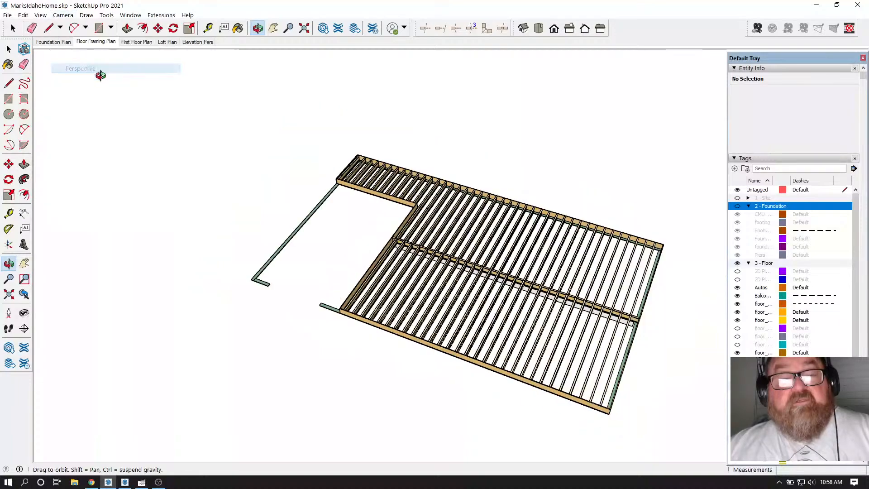
# Step: Select the notched sill plate along the garage opening and inspect how it meets the rim board
pyautogui.moveTo(412, 260); pyautogui.dragTo(477, 240)
pyautogui.scroll(2, 226, 320)
pyautogui.scroll(4, 322, 331)
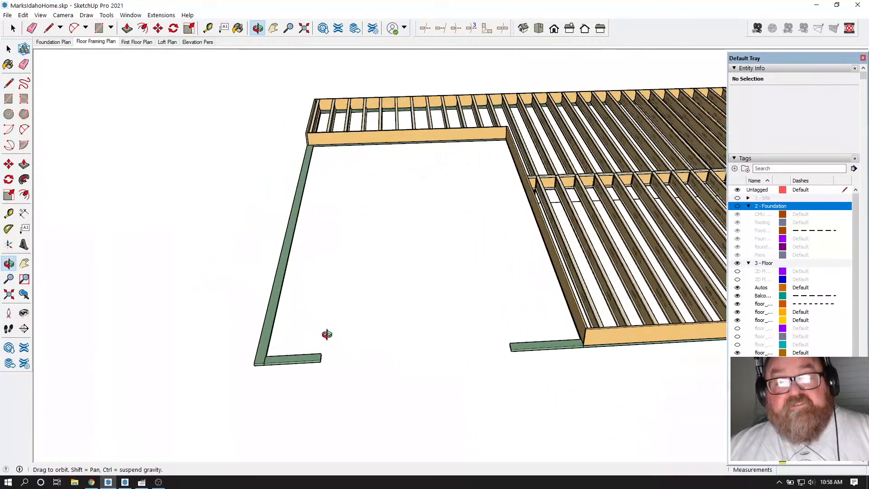
pyautogui.scroll(-2, 282, 273)
pyautogui.scroll(2, 461, 347)
pyautogui.scroll(1, 461, 347)
pyautogui.press('space')
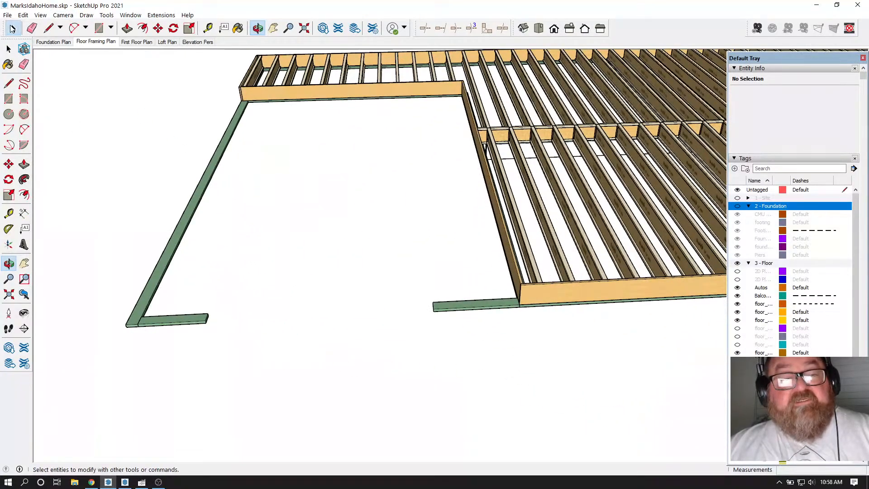
pyautogui.scroll(2, 457, 312)
pyautogui.click(457, 311)
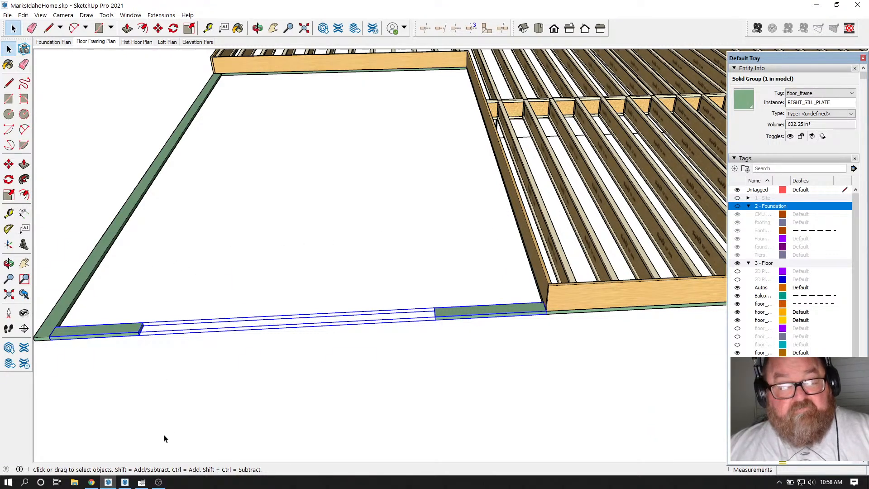
# Step: Switch to the browser to read the live stream chat, and return to the garage sill plate in SketchUp
pyautogui.click(91, 483)
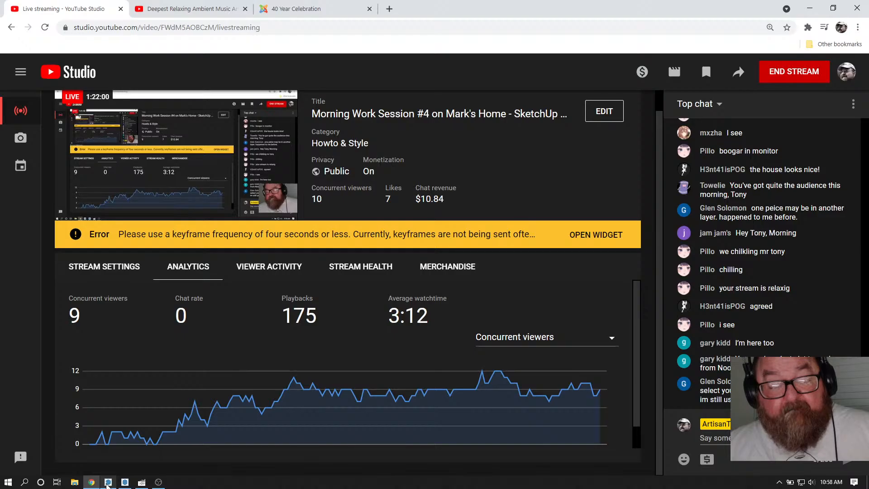
pyautogui.click(107, 482)
pyautogui.scroll(-1, 452, 330)
pyautogui.scroll(2, 262, 234)
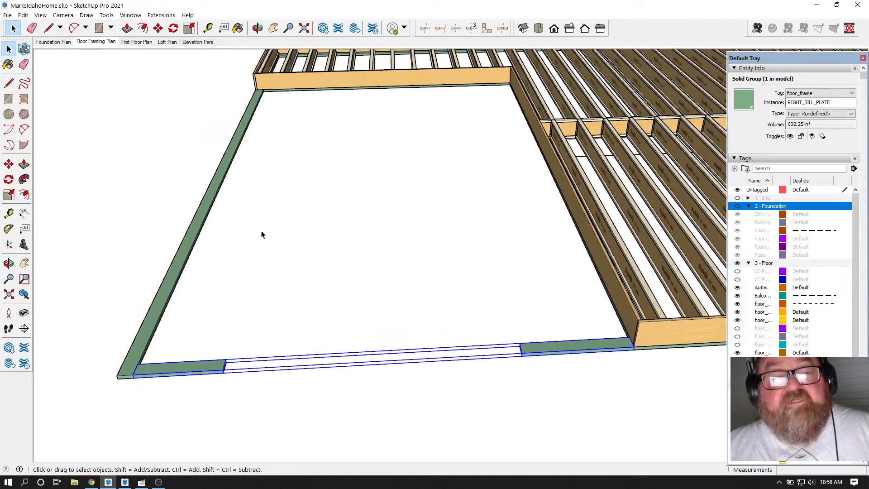
# Step: Draw a rectangle about 1' 3" by 1' 4" inside the garage opening and Push/Pull it up about 1' 1"
pyautogui.click(99, 28)
pyautogui.scroll(2, 340, 281)
pyautogui.click(318, 256)
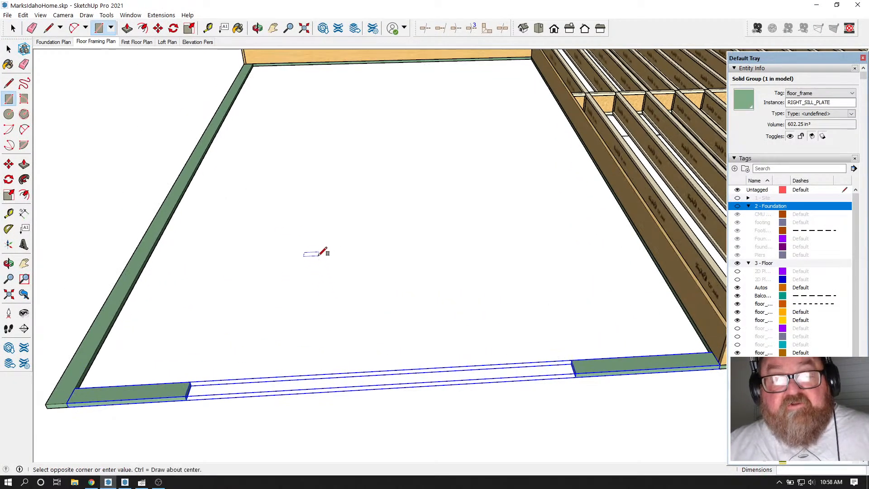
pyautogui.click(368, 281)
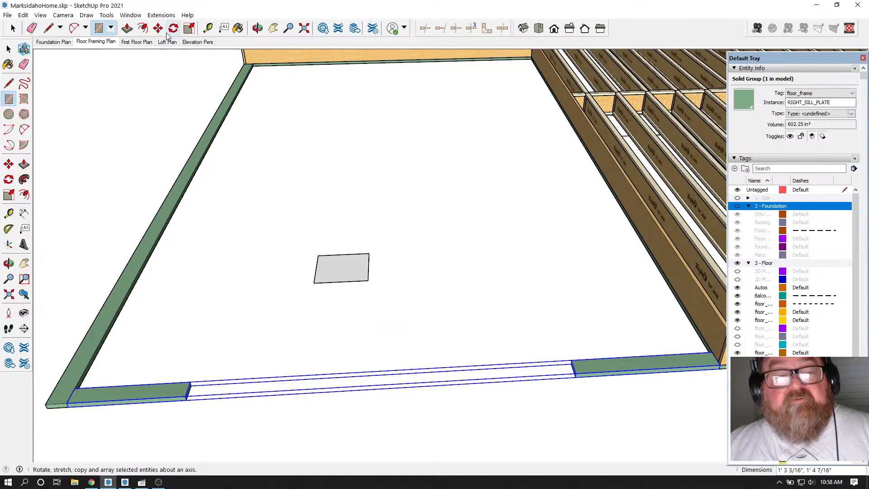
pyautogui.click(128, 28)
pyautogui.click(338, 265)
pyautogui.click(334, 233)
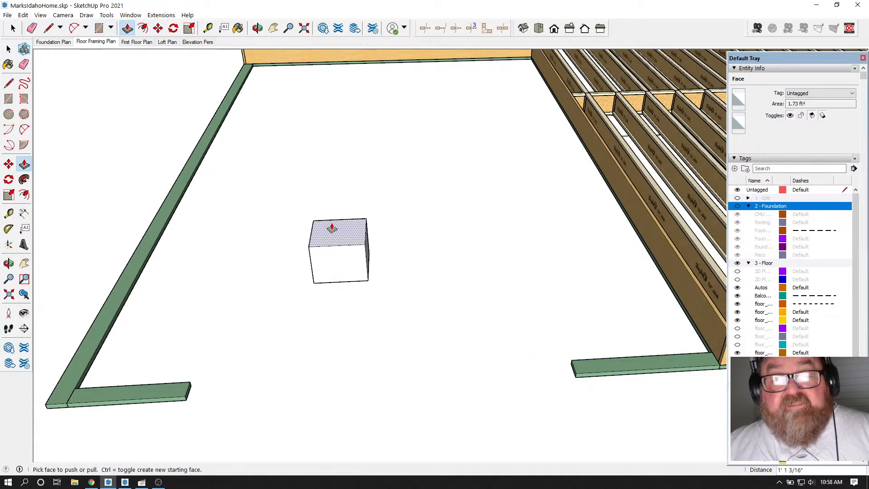
# Step: Delete all faces of the sample box except one side face, keeping the edges
pyautogui.scroll(2, 333, 228)
pyautogui.click(12, 28)
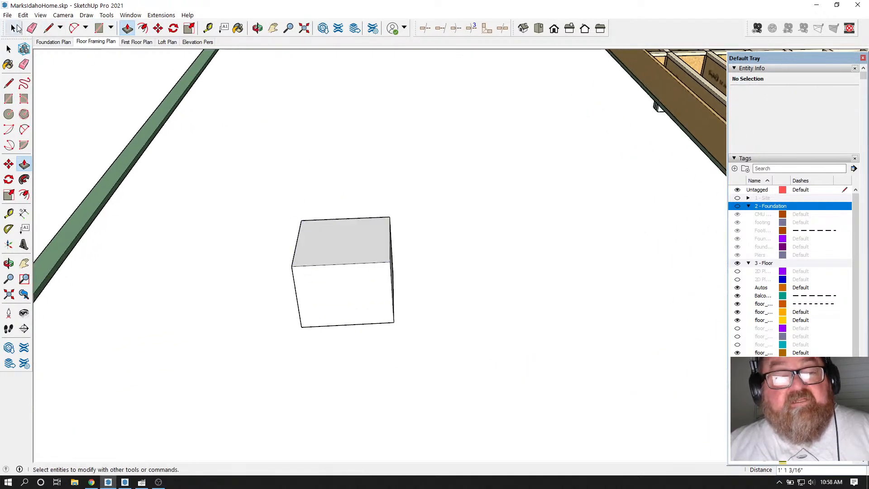
pyautogui.click(329, 236)
pyautogui.press('Delete')
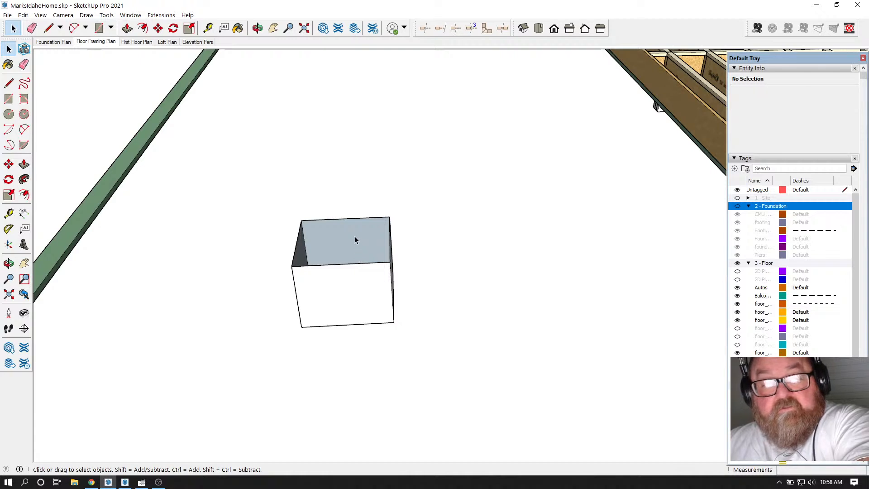
pyautogui.click(327, 287)
pyautogui.press('Delete')
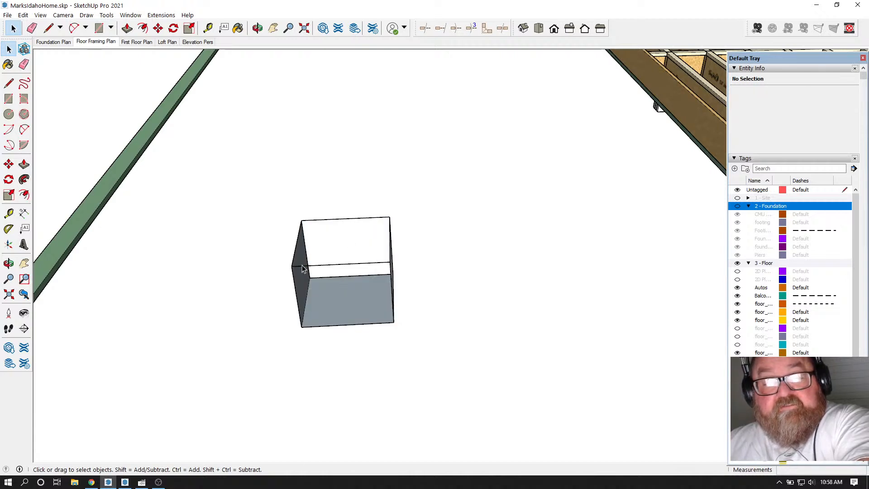
pyautogui.click(300, 266)
pyautogui.press('Delete')
pyautogui.click(340, 295)
pyautogui.press('Delete')
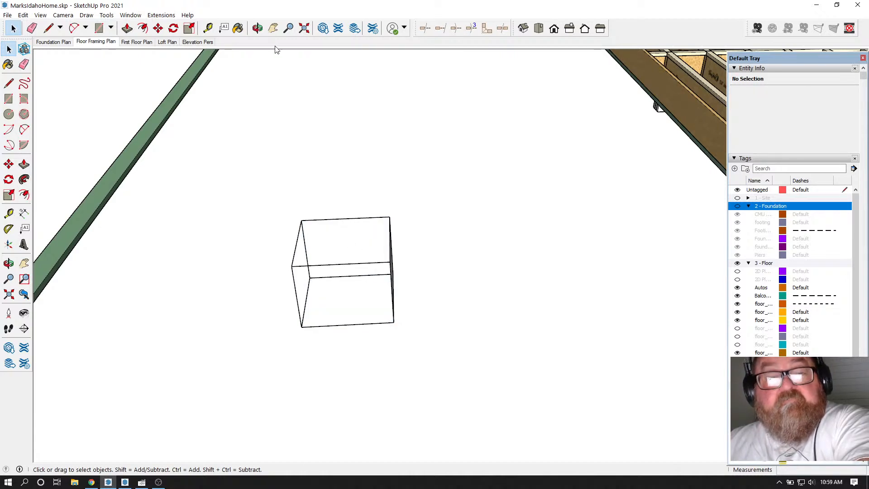
# Step: Delete the last side face of the sample box to leave a pure wireframe
pyautogui.press('o')
pyautogui.moveTo(277, 105); pyautogui.dragTo(225, 213)
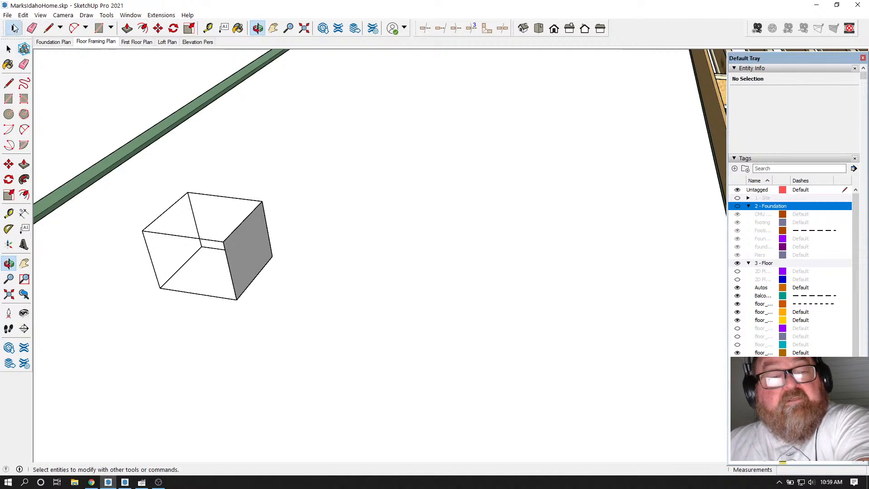
pyautogui.click(9, 48)
pyautogui.click(243, 231)
pyautogui.press('Delete')
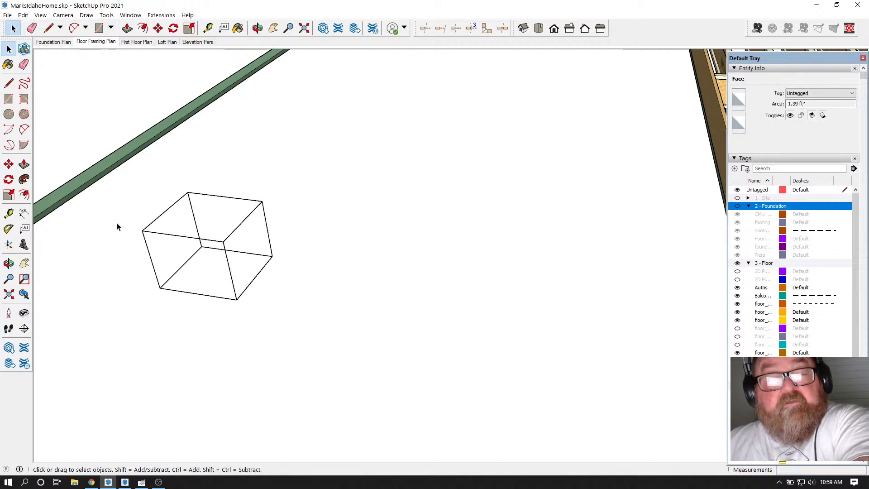
# Step: Select five connected edges of the wireframe box and assign them to the 2D Plan 1st tag
pyautogui.scroll(4, 123, 229)
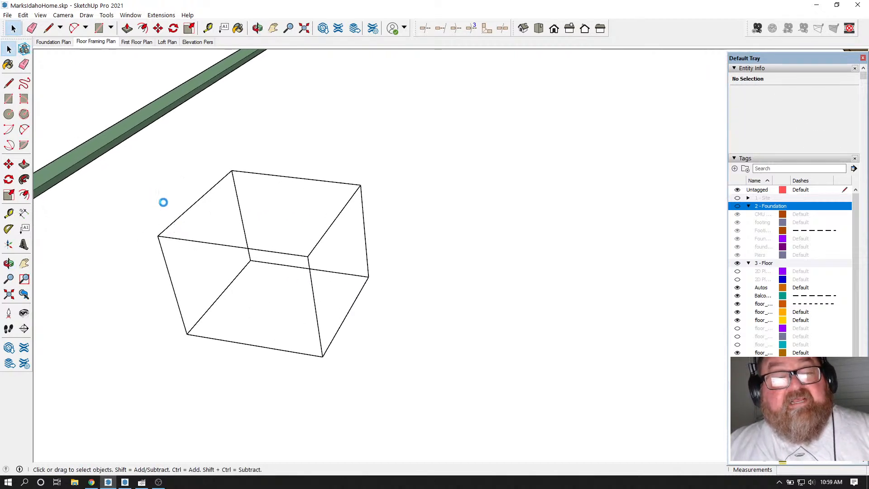
pyautogui.click(176, 220)
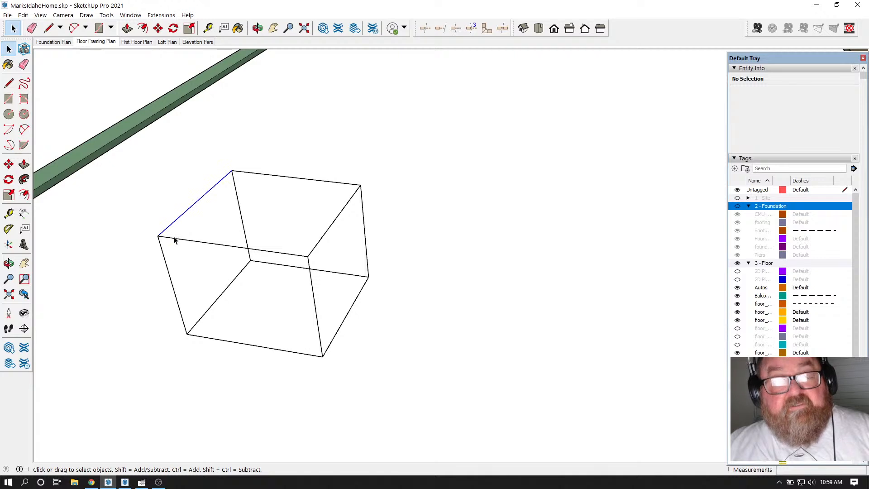
pyautogui.keyDown('ctrl'); pyautogui.click(178, 244); pyautogui.keyUp('ctrl')
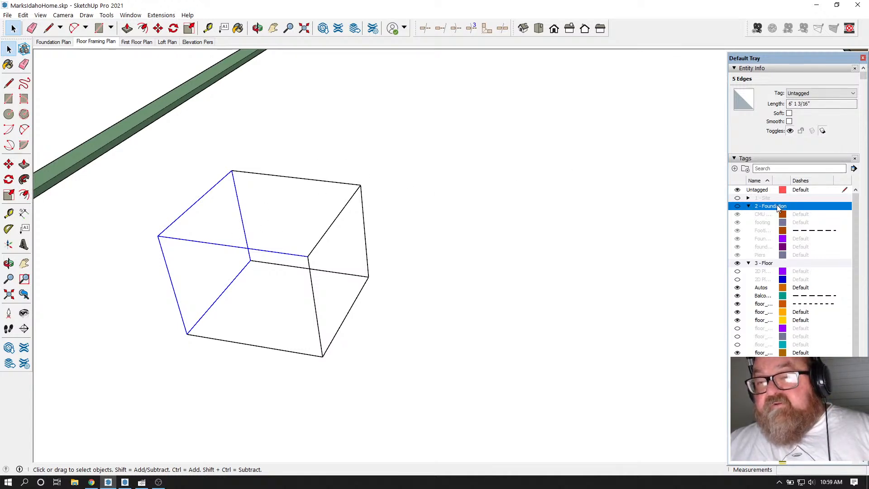
pyautogui.click(820, 94)
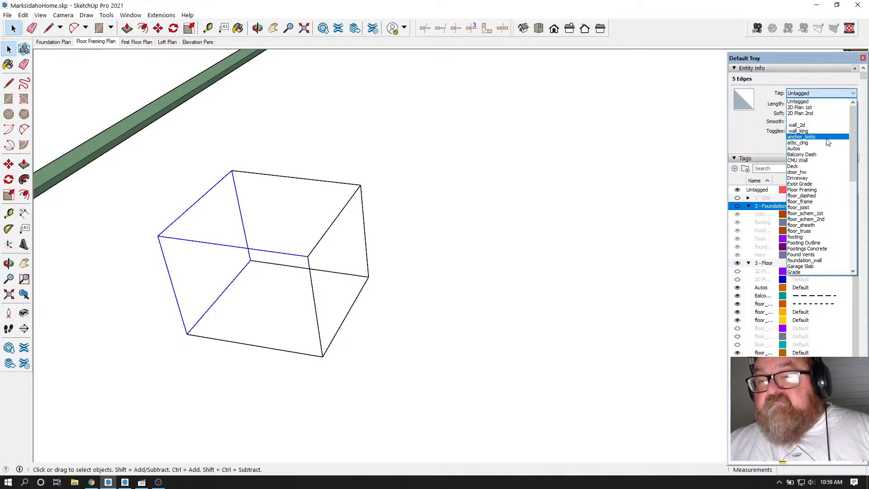
pyautogui.click(817, 108)
pyautogui.scroll(2, 248, 281)
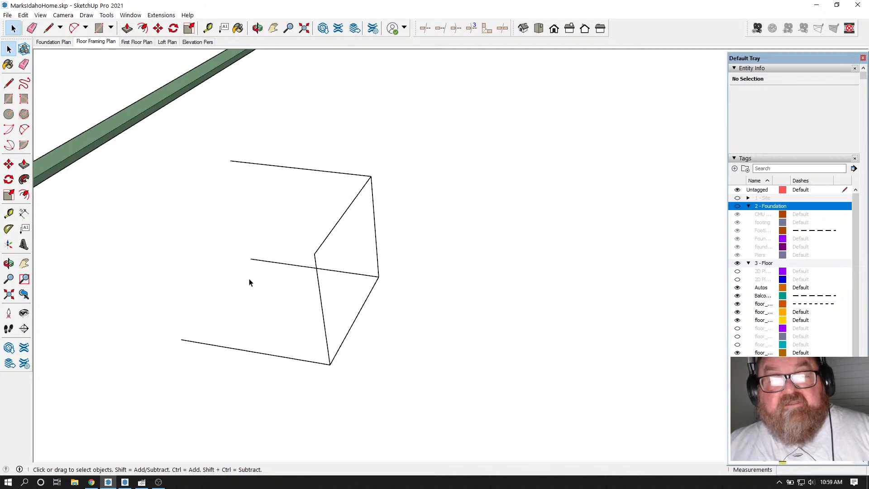
# Step: Select five of the wireframe box's untagged edges and view the box from several angles
pyautogui.moveTo(268, 75); pyautogui.dragTo(324, 176, button='middle')
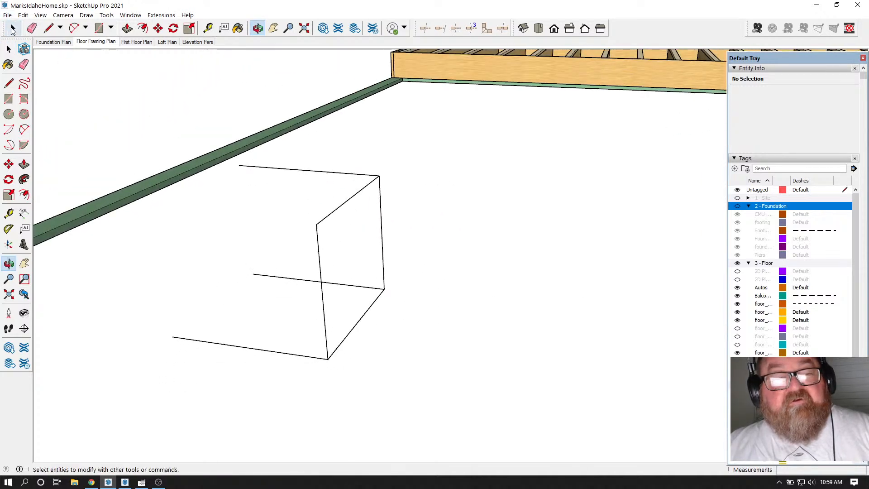
pyautogui.click(13, 28)
pyautogui.click(328, 221)
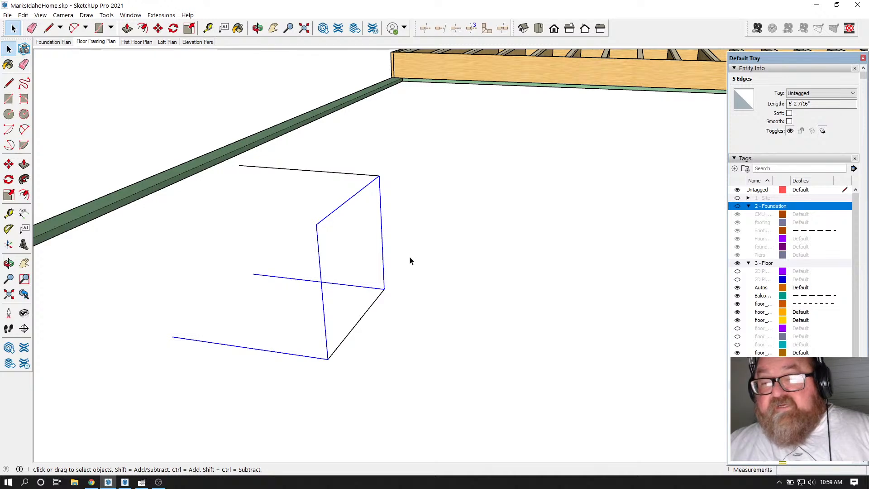
pyautogui.scroll(-2, 410, 261)
pyautogui.click(258, 27)
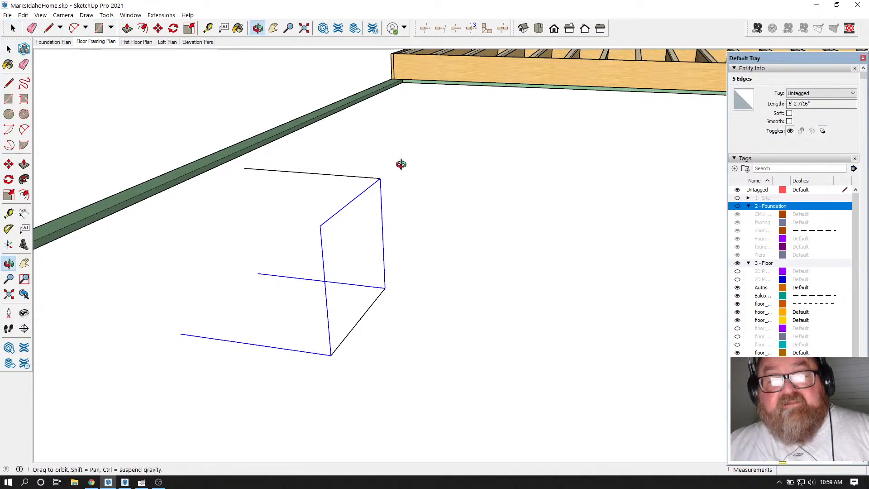
pyautogui.moveTo(401, 164); pyautogui.dragTo(402, 209)
pyautogui.scroll(-6, 417, 158)
pyautogui.scroll(3, 400, 292)
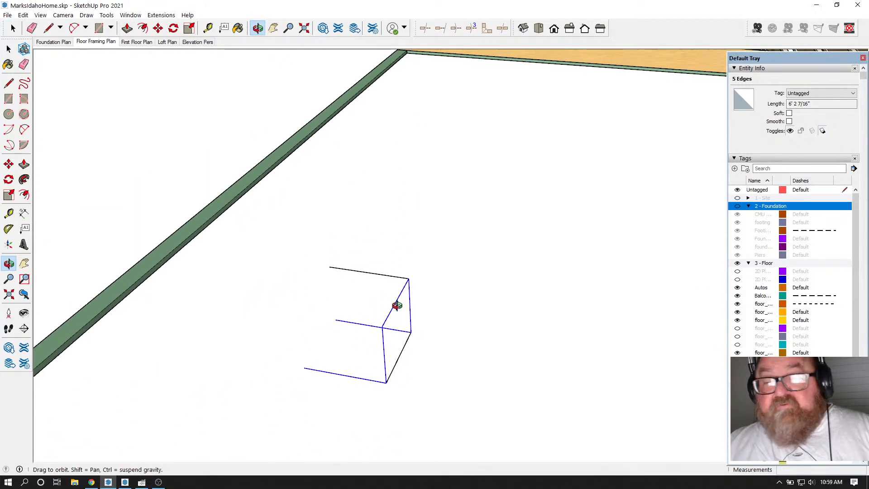
pyautogui.scroll(2, 438, 325)
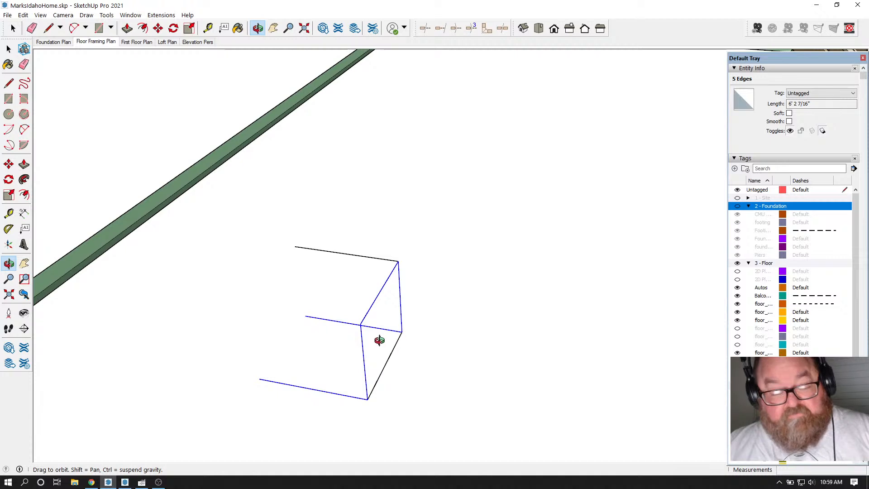
pyautogui.moveTo(293, 355); pyautogui.dragTo(340, 299)
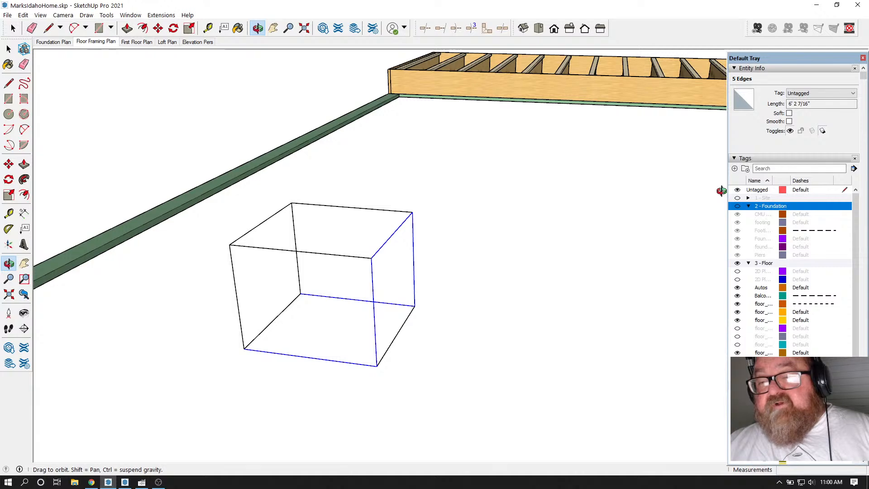
pyautogui.moveTo(446, 239); pyautogui.dragTo(439, 305)
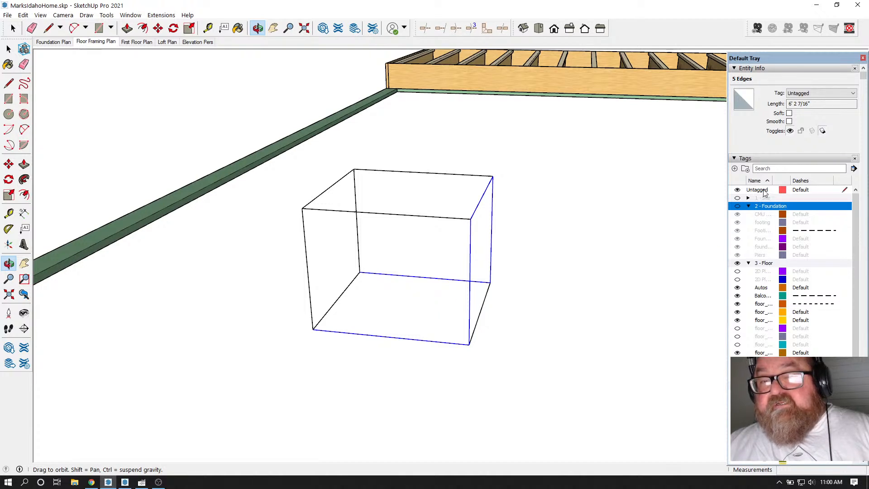
pyautogui.moveTo(516, 240); pyautogui.dragTo(309, 258)
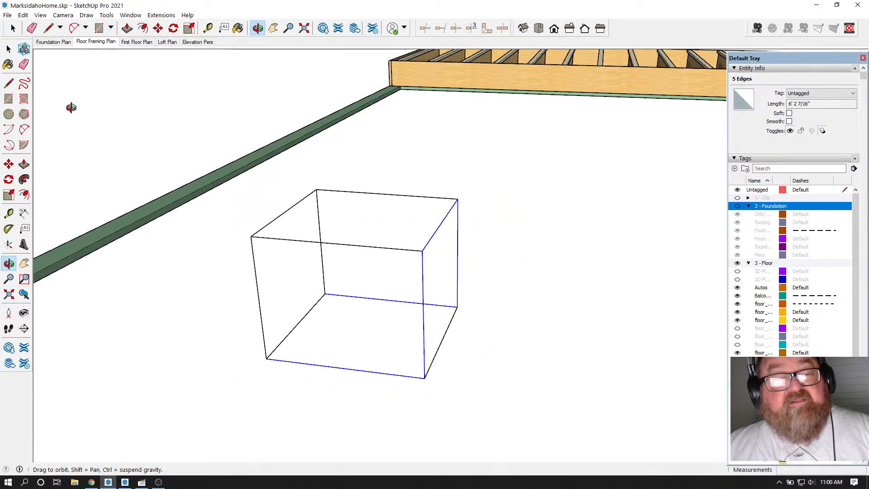
# Step: Delete all edges of the wireframe box and view the garage opening beside the floor framing
pyautogui.press('space')
pyautogui.moveTo(245, 173); pyautogui.dragTo(520, 403)
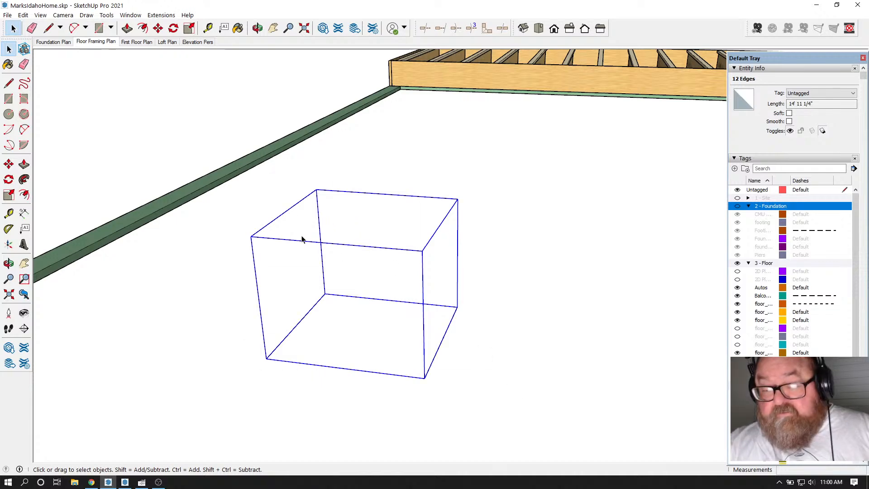
pyautogui.press('Delete')
pyautogui.press('o')
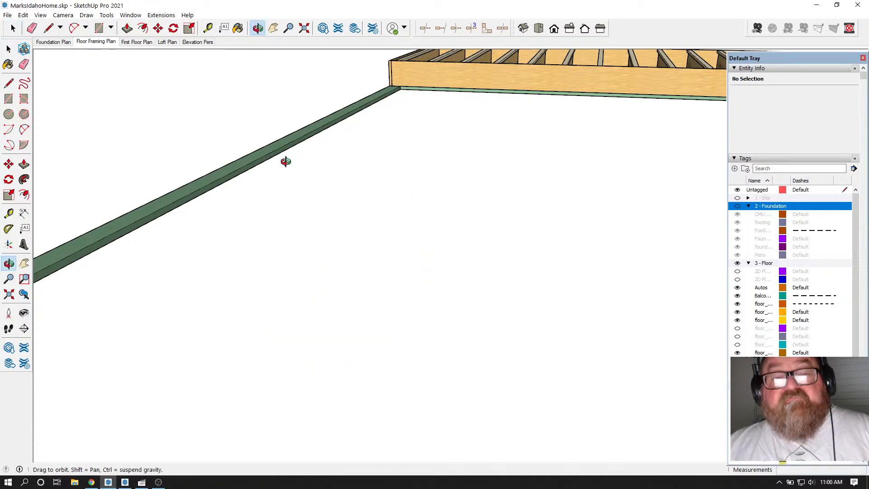
pyautogui.moveTo(286, 162); pyautogui.dragTo(423, 267)
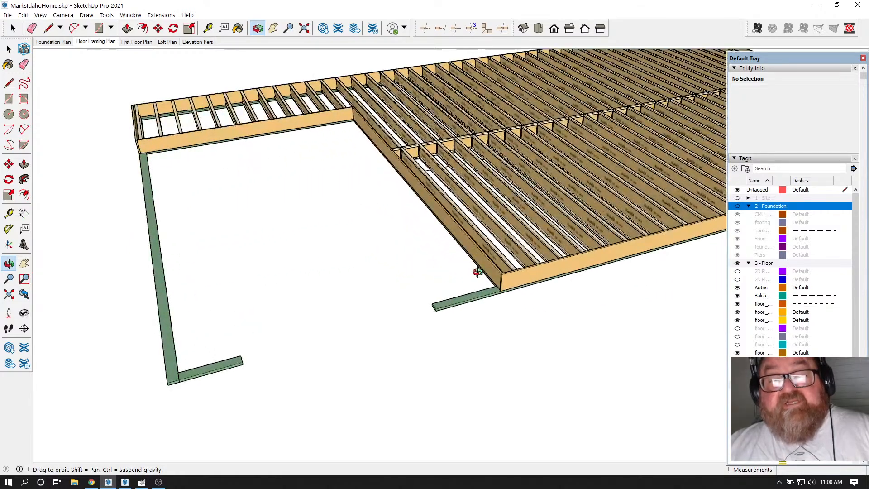
# Step: Select the garage's side sill plate and its front sill plate, and widen the tag Name column to show full tag names
pyautogui.moveTo(477, 272); pyautogui.dragTo(474, 241)
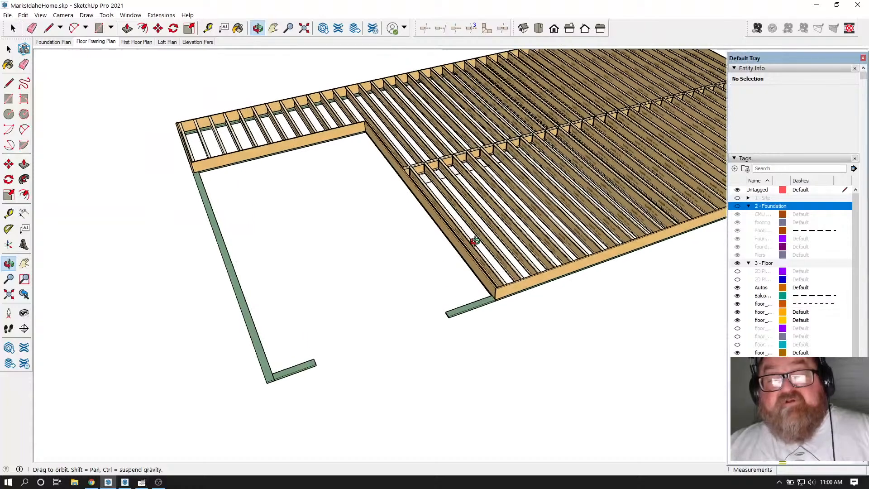
pyautogui.moveTo(136, 273); pyautogui.dragTo(152, 198)
pyautogui.click(5, 46)
pyautogui.scroll(-2, 146, 161)
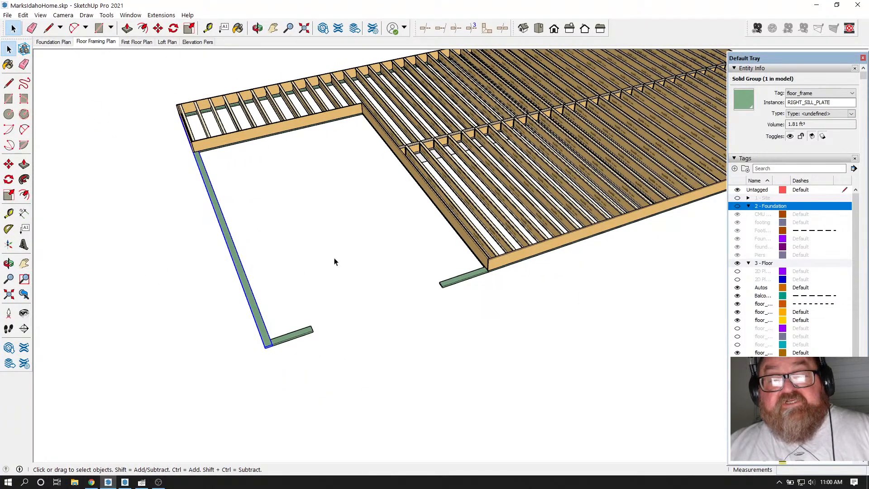
pyautogui.scroll(3, 468, 266)
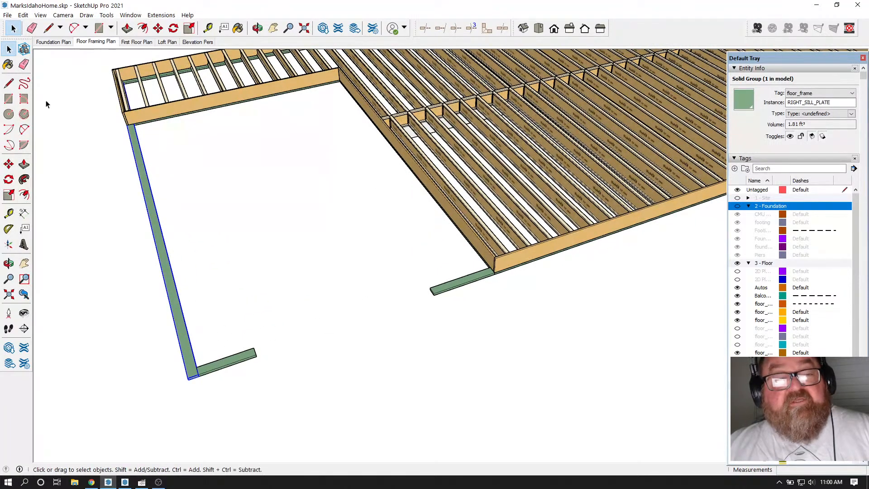
pyautogui.click(240, 359)
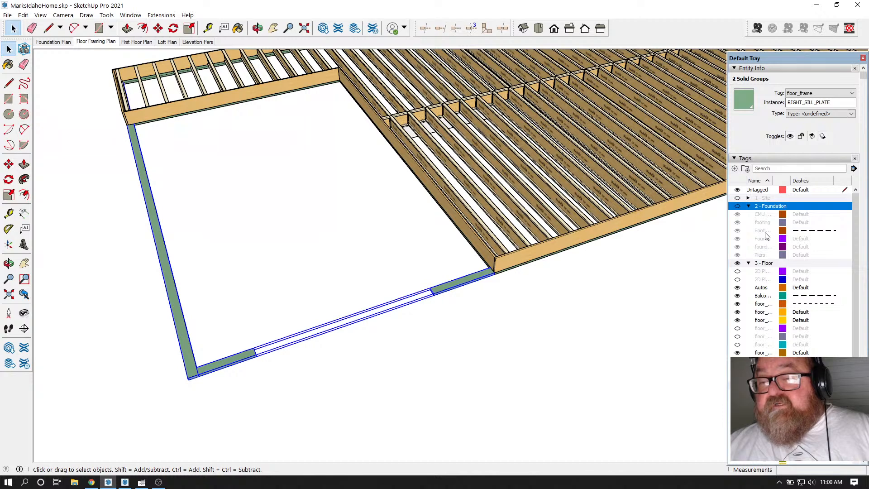
pyautogui.click(770, 263)
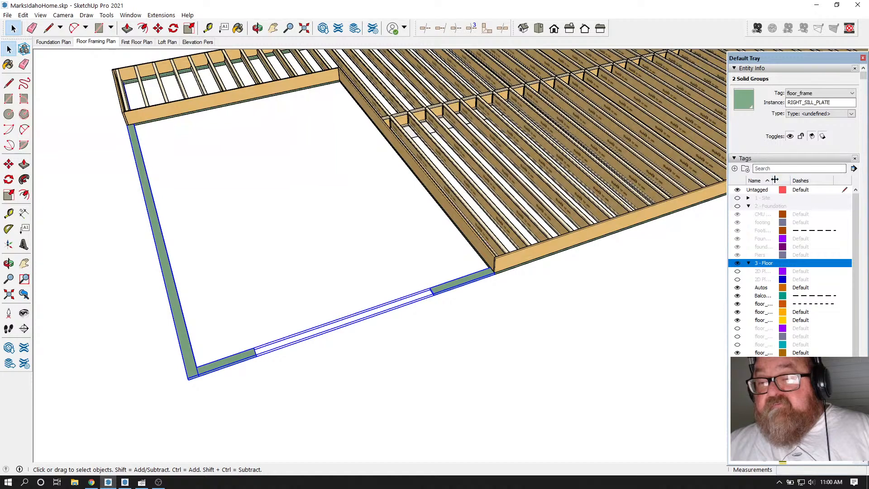
pyautogui.moveTo(772, 179); pyautogui.dragTo(797, 177)
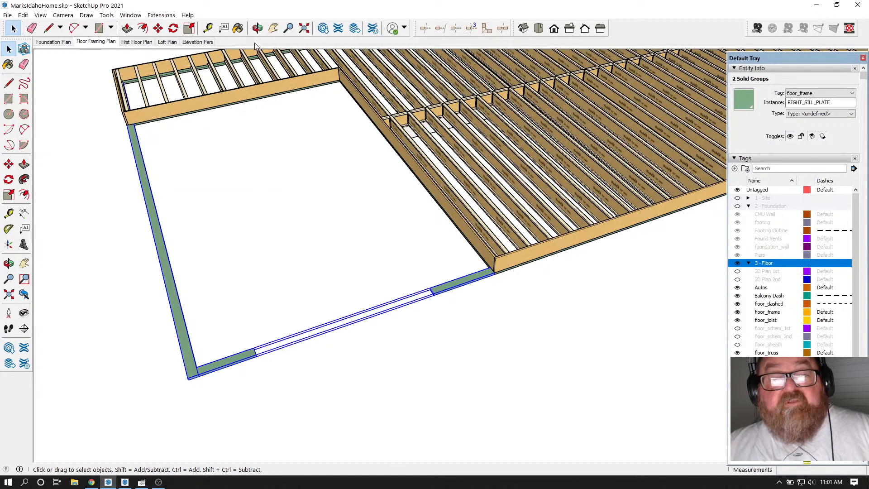
# Step: Add the sill plate under the rim board between the garage and the main floor to the selection
pyautogui.click(257, 29)
pyautogui.moveTo(496, 281); pyautogui.dragTo(319, 84)
pyautogui.scroll(3, 268, 76)
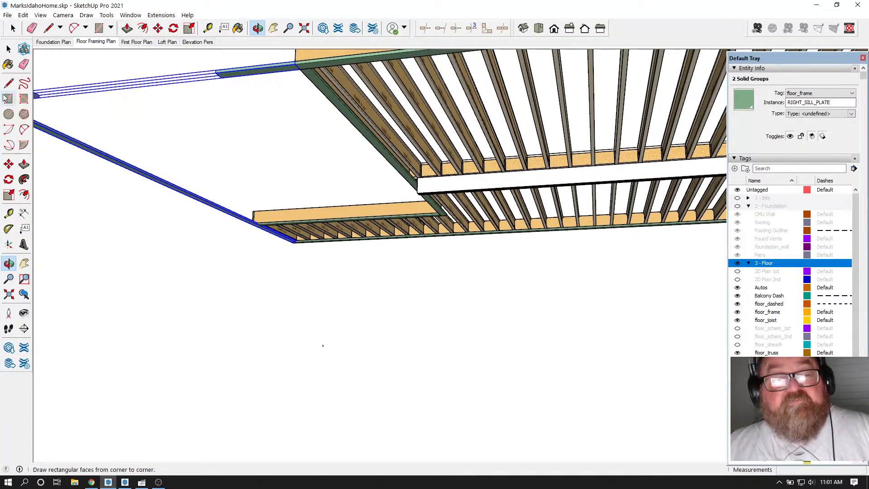
pyautogui.click(8, 49)
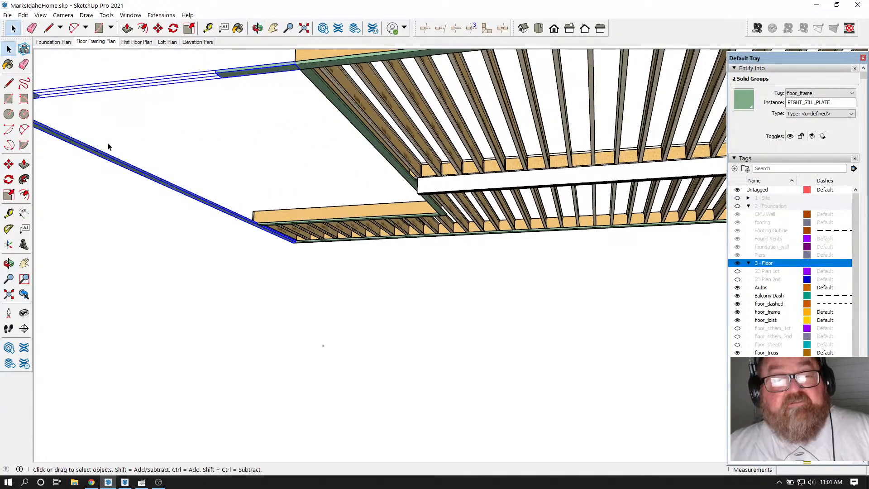
pyautogui.keyDown('shift'); pyautogui.click(316, 82); pyautogui.keyUp('shift')
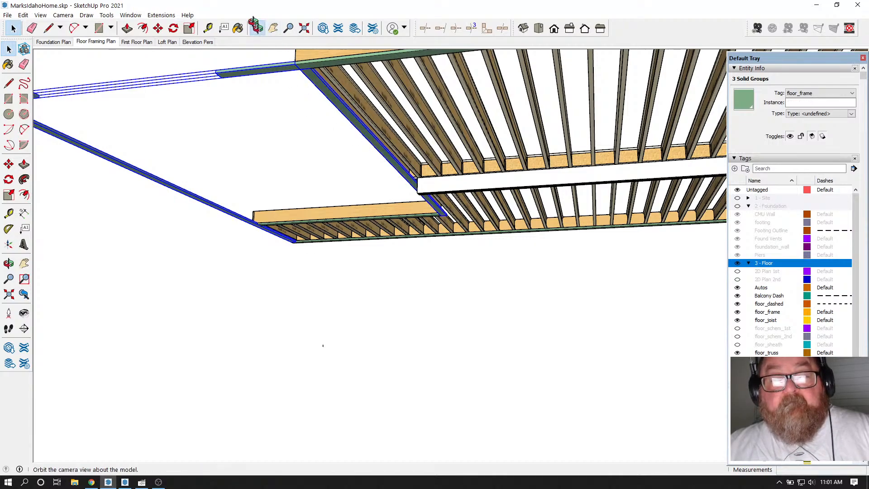
pyautogui.click(257, 28)
pyautogui.moveTo(344, 136); pyautogui.dragTo(380, 199)
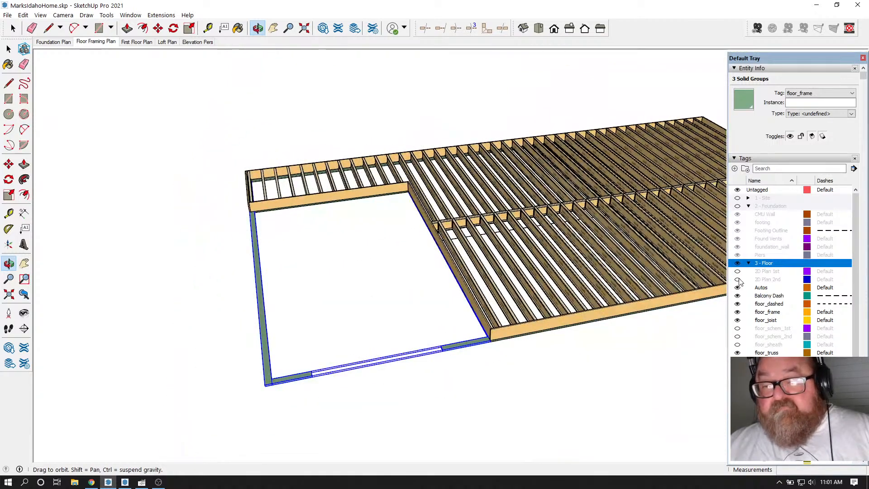
# Step: Hide the floor_joist tag to inspect the right rim board above its sill plate, and show the joists again
pyautogui.click(737, 320)
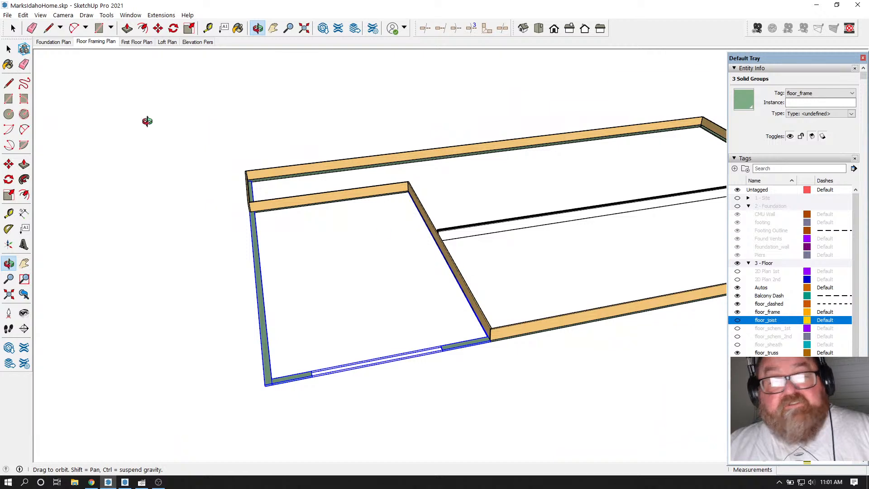
pyautogui.press('space')
pyautogui.click(330, 164)
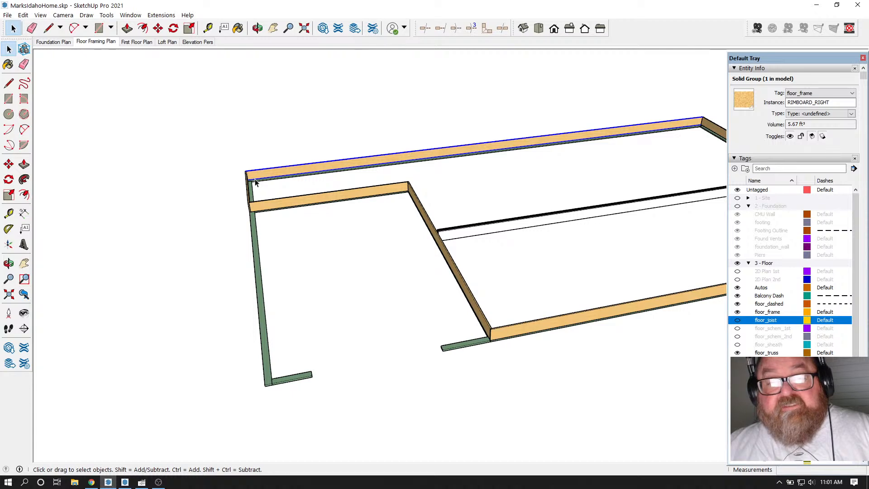
pyautogui.scroll(2, 260, 178)
pyautogui.click(258, 28)
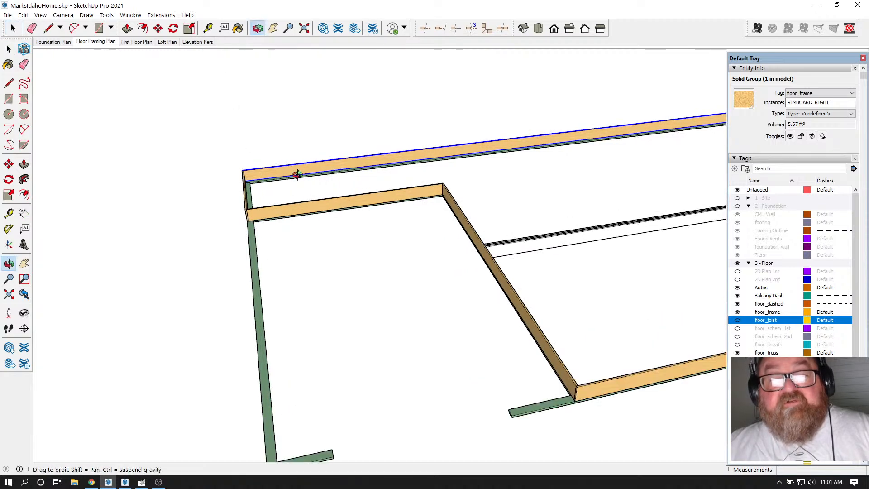
pyautogui.moveTo(299, 177)
pyautogui.mouseDown()
pyautogui.moveTo(385, 144)
pyautogui.moveTo(407, 111)
pyautogui.moveTo(294, 172)
pyautogui.moveTo(314, 180)
pyautogui.moveTo(310, 189)
pyautogui.mouseUp()
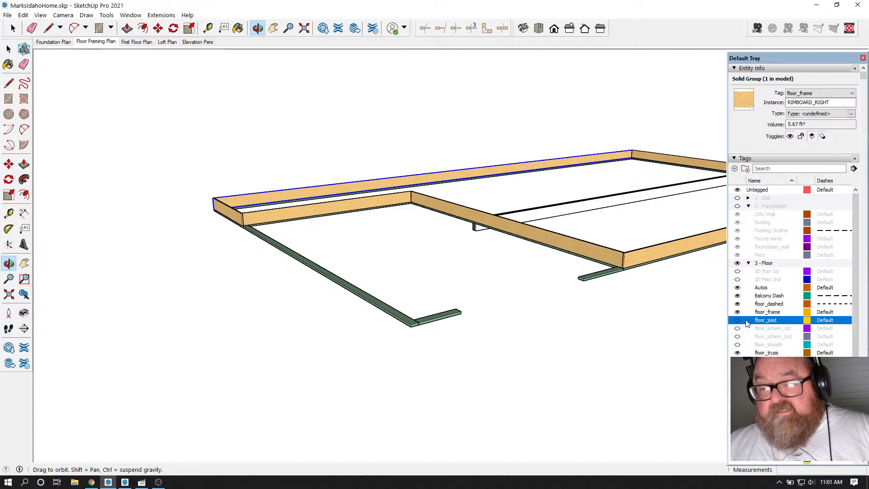
pyautogui.moveTo(630, 262); pyautogui.dragTo(651, 304)
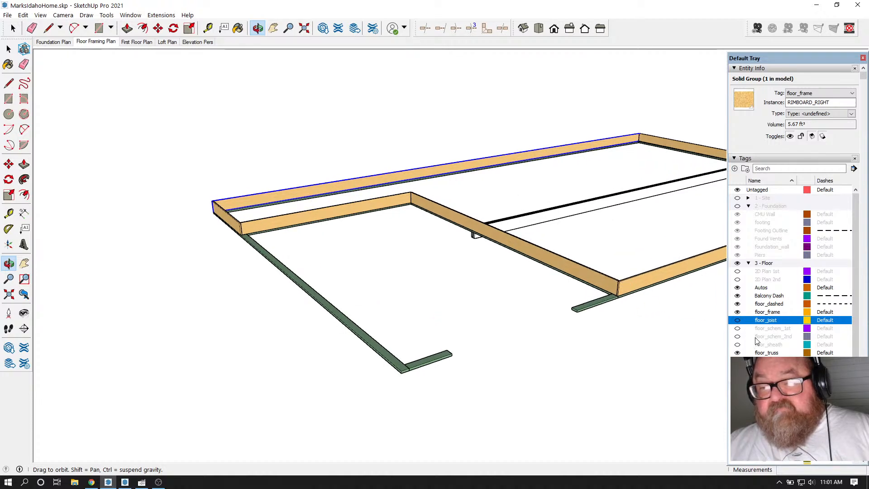
pyautogui.click(737, 320)
pyautogui.moveTo(588, 304); pyautogui.dragTo(430, 213)
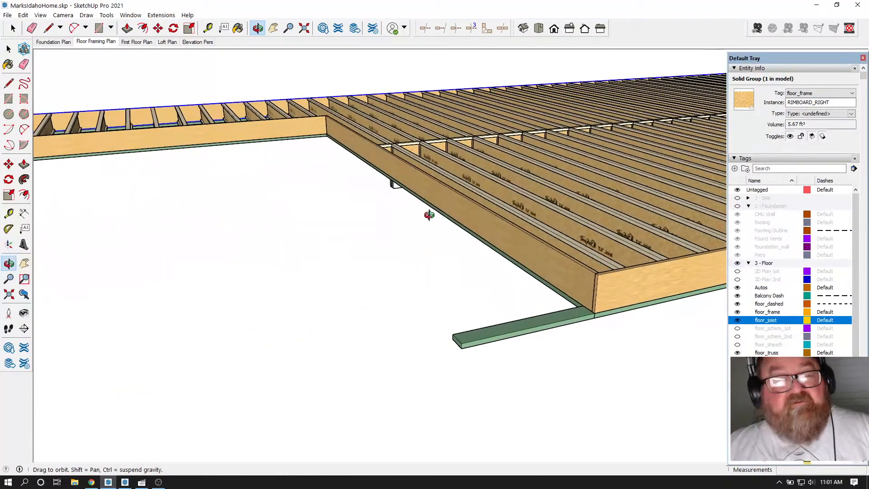
# Step: Select all sill plates around the garage opening together with those along both long sides of the floor framing
pyautogui.click(9, 49)
pyautogui.moveTo(688, 313); pyautogui.dragTo(550, 321, button='middle')
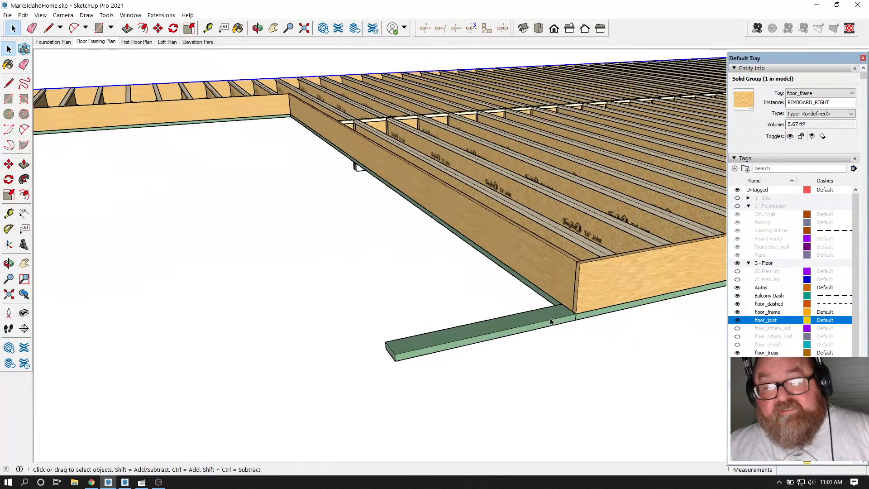
pyautogui.click(589, 316)
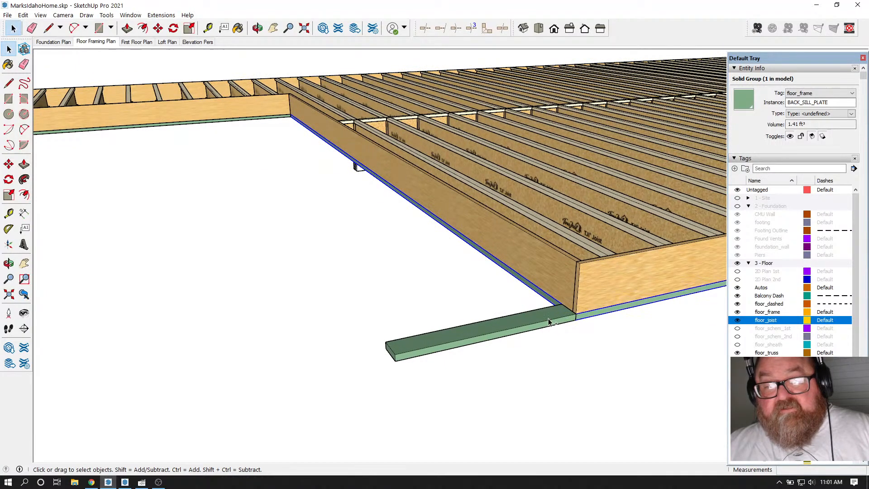
pyautogui.keyDown('ctrl'); pyautogui.click(549, 322); pyautogui.keyUp('ctrl')
pyautogui.scroll(-6, 692, 318)
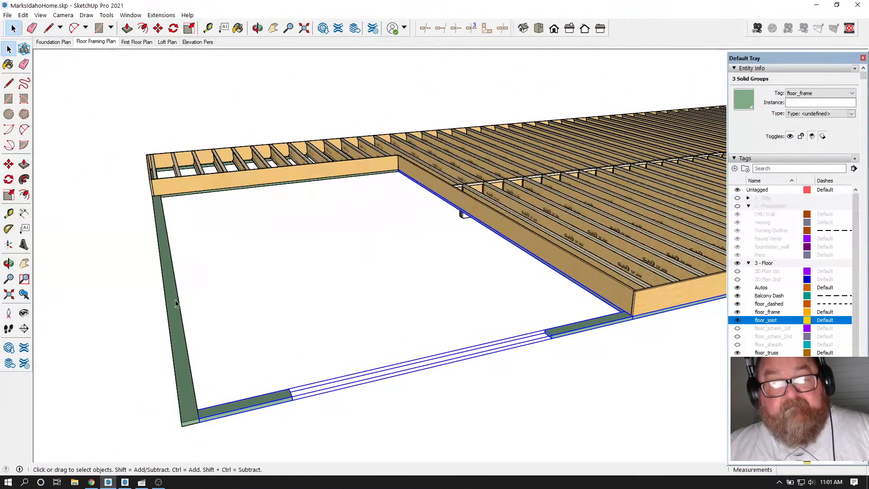
pyautogui.keyDown('ctrl'); pyautogui.click(177, 303); pyautogui.keyUp('ctrl')
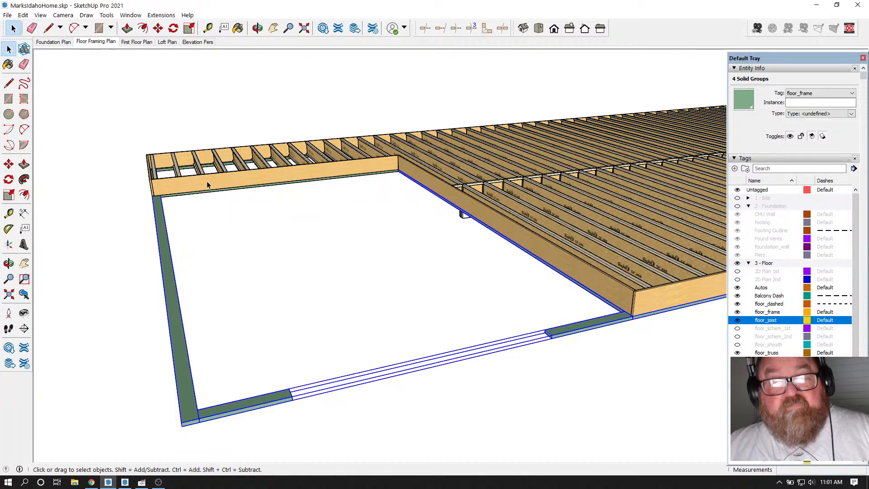
pyautogui.scroll(5, 194, 198)
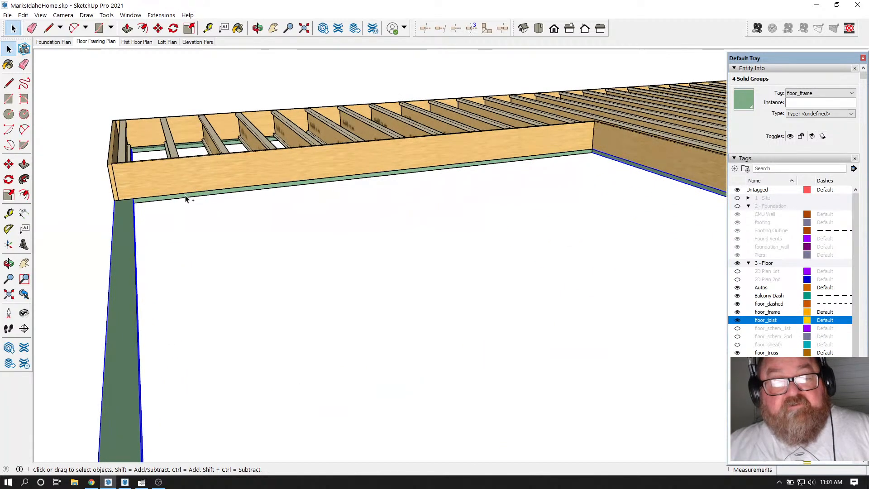
pyautogui.keyDown('ctrl'); pyautogui.click(187, 151); pyautogui.keyUp('ctrl')
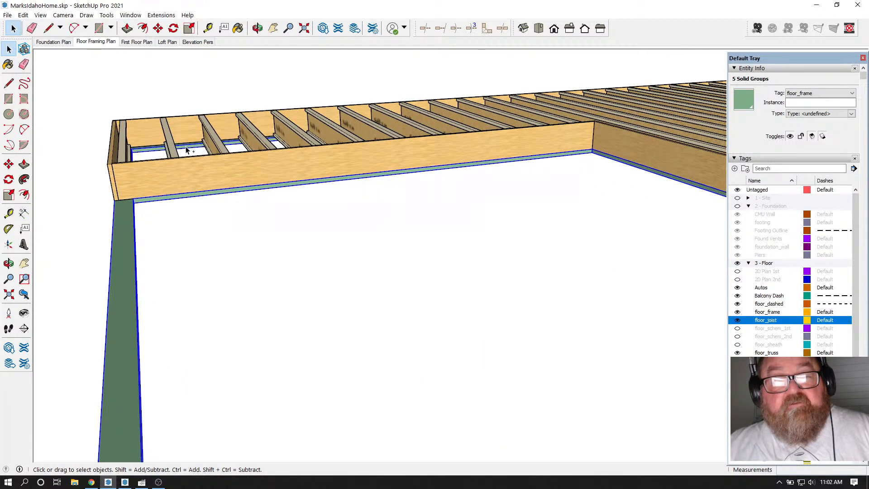
pyautogui.scroll(-8, 130, 233)
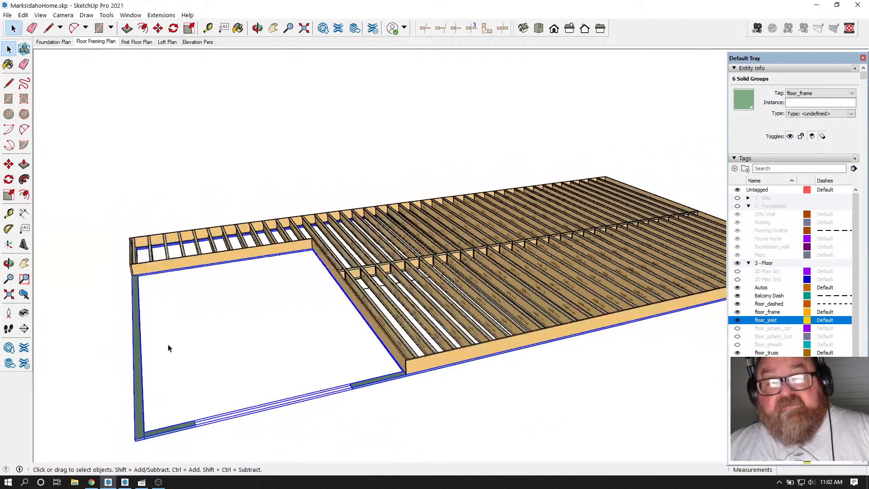
# Step: Add the sill plate at the floor's far end, opposite the garage, to the selection and view the framing from below
pyautogui.click(257, 28)
pyautogui.moveTo(414, 276); pyautogui.dragTo(595, 97)
pyautogui.scroll(8, 415, 276)
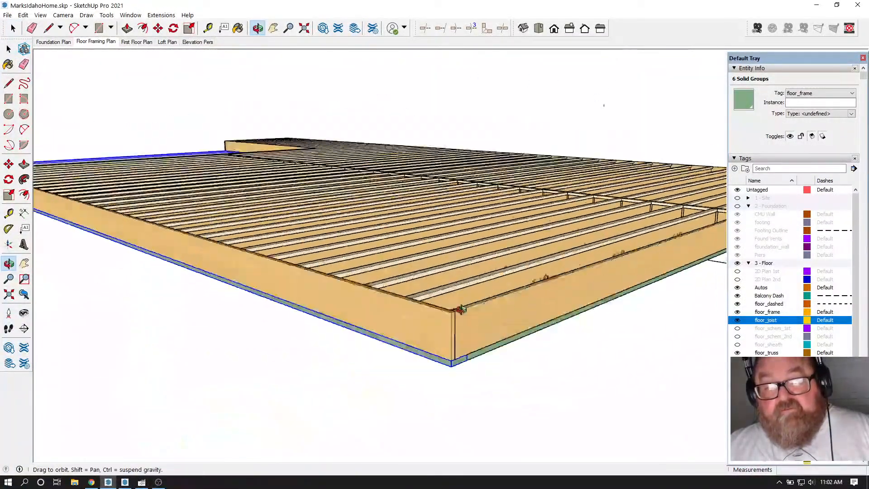
pyautogui.click(9, 48)
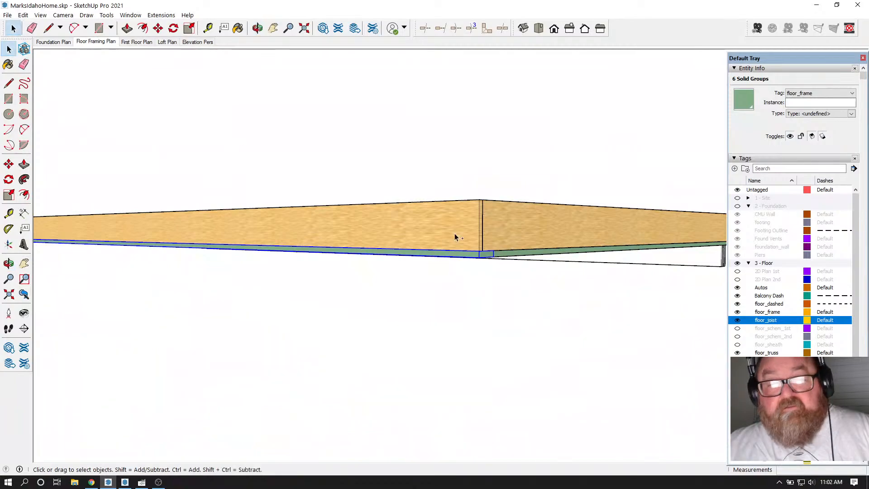
pyautogui.click(258, 29)
pyautogui.moveTo(398, 219); pyautogui.dragTo(237, 118)
pyautogui.click(13, 28)
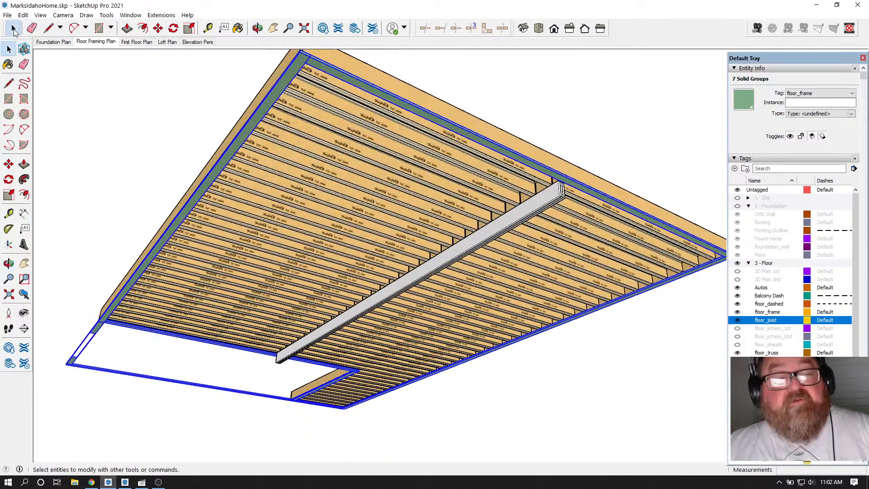
# Step: Combine all the selected sill plates into one group
pyautogui.rightClick(272, 98)
pyautogui.moveTo(290, 198)
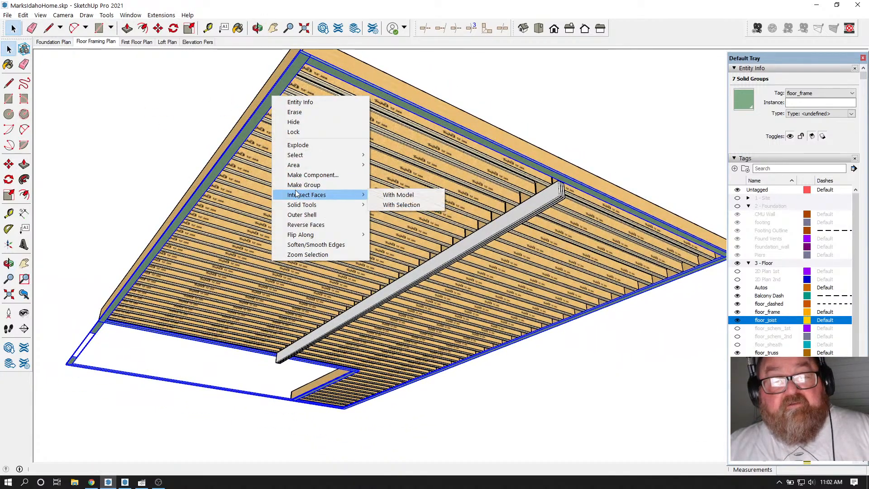
pyautogui.click(389, 196)
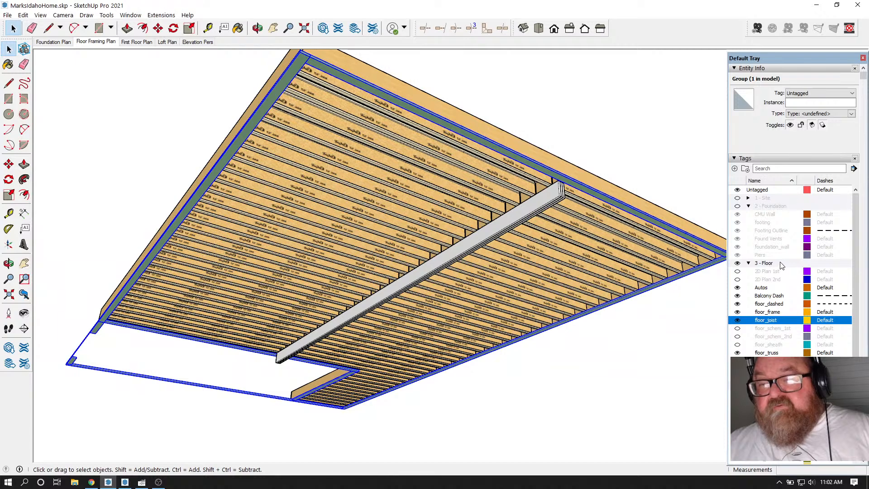
# Step: Create a new tag named floor_sill and place it in the 3 - Floor tag folder
pyautogui.moveTo(771, 57); pyautogui.dragTo(771, 50)
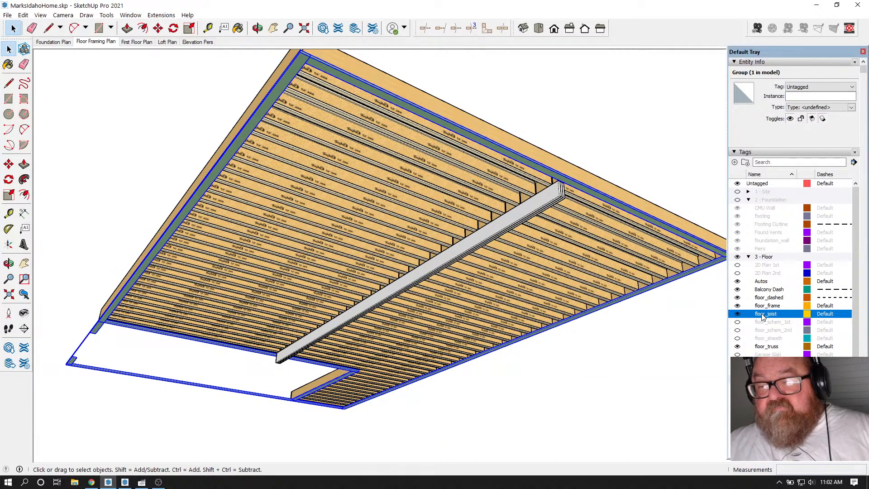
pyautogui.click(764, 257)
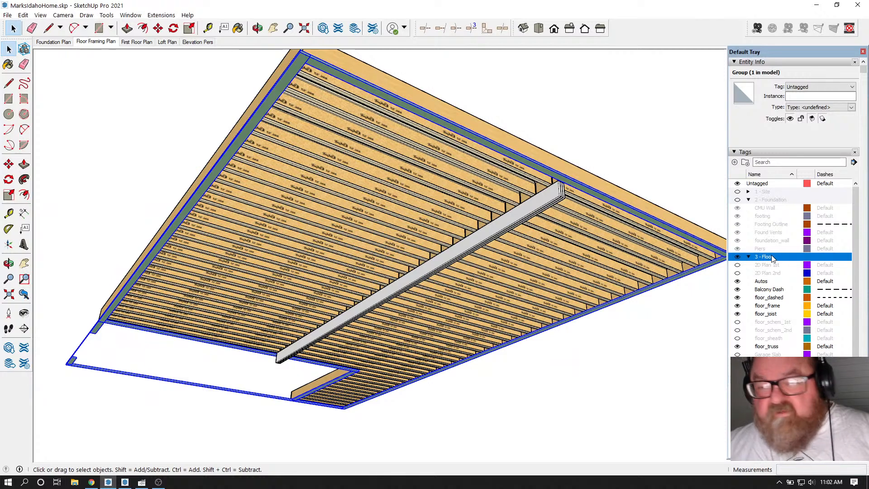
pyautogui.click(734, 163)
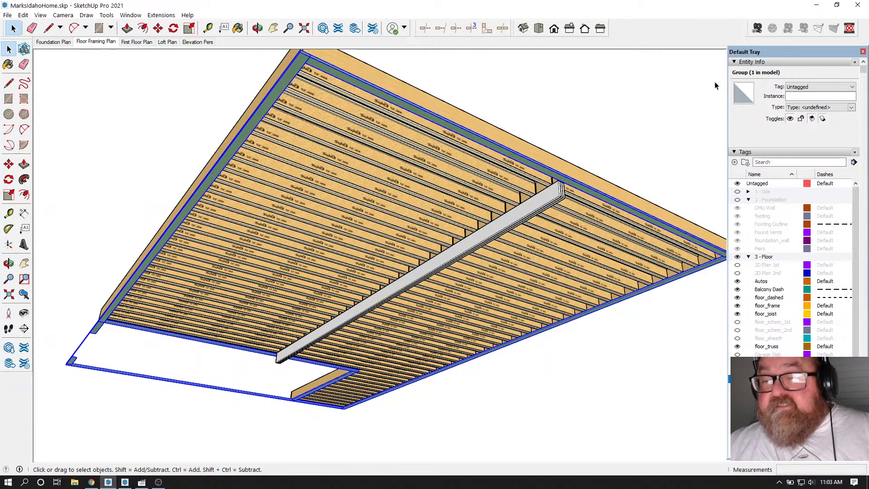
pyautogui.moveTo(766, 395); pyautogui.dragTo(766, 363)
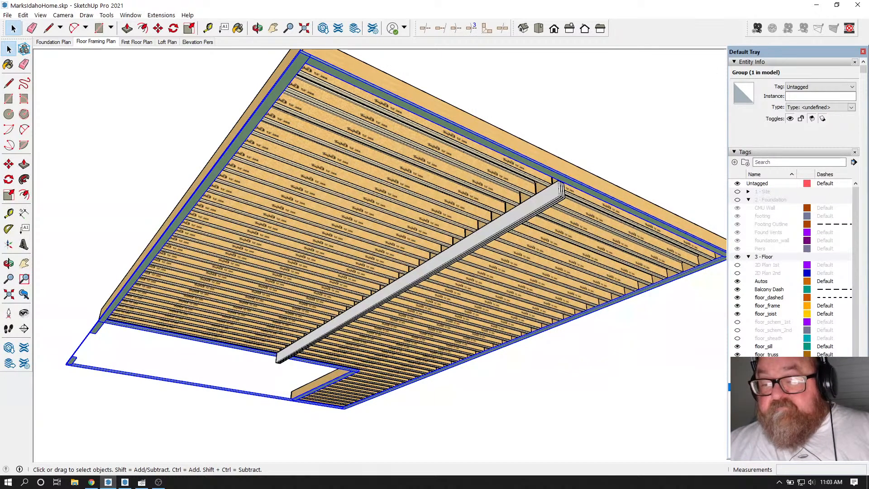
# Step: Assign the sill plate group to the floor_sill tag and return to the Floor Framing Plan scene
pyautogui.click(852, 87)
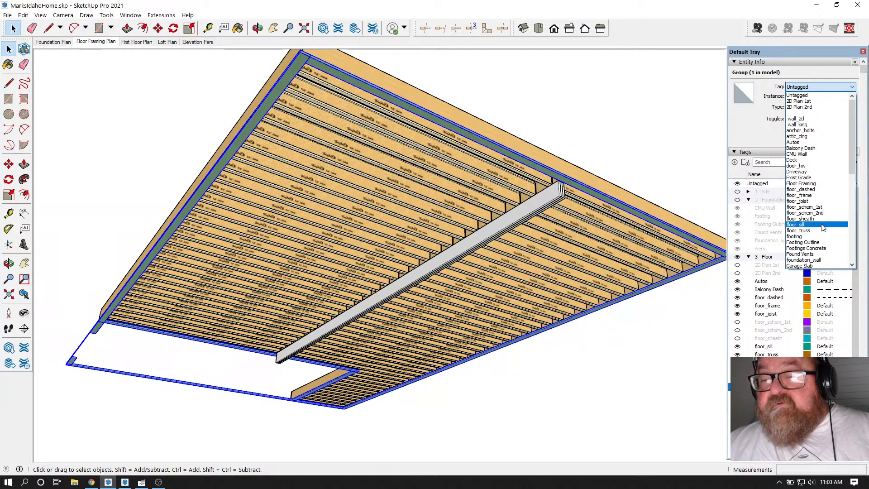
pyautogui.click(822, 224)
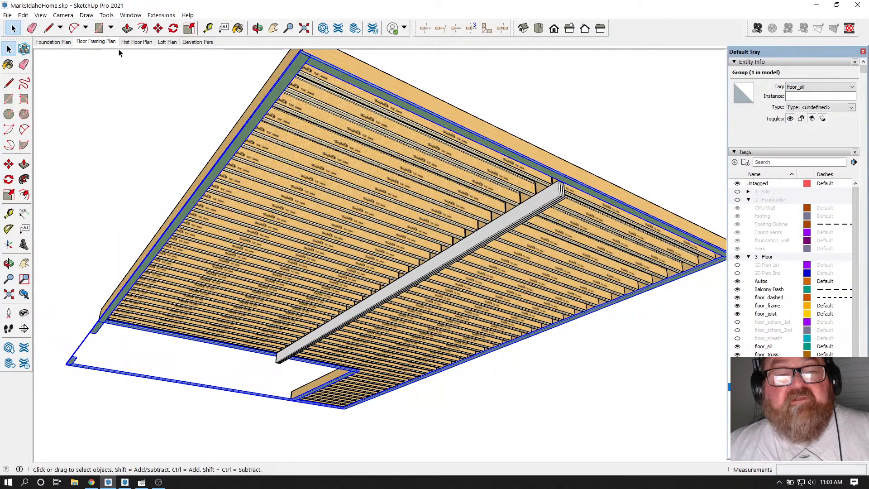
pyautogui.click(107, 42)
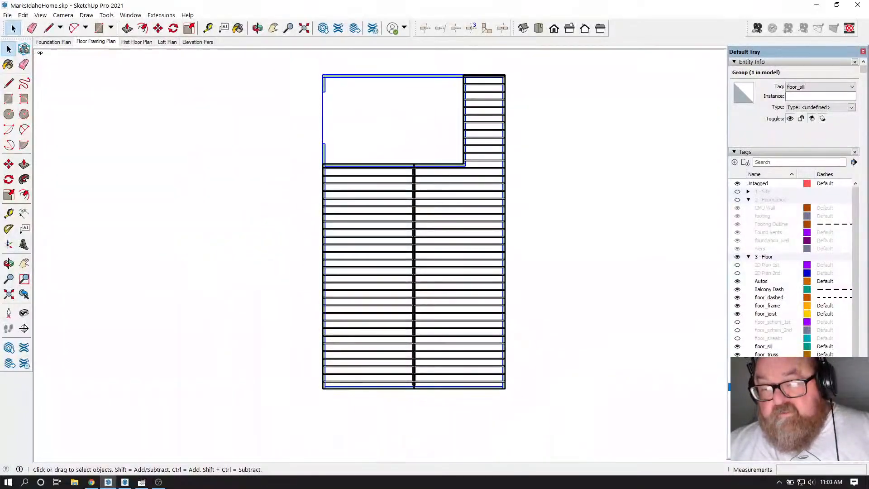
# Step: Hide the floor_sill tag and try showing the 2 - Foundation folder without the footing, Footing Outline and Found Vents tags
pyautogui.click(737, 346)
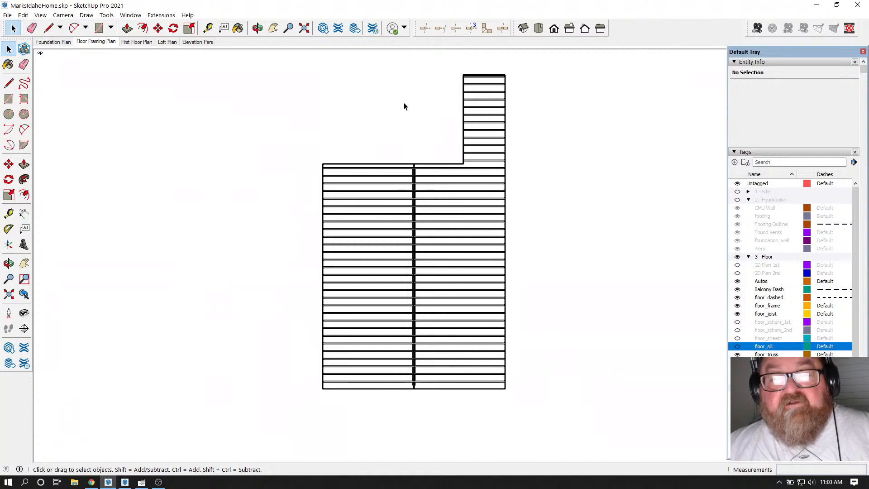
pyautogui.scroll(1, 405, 106)
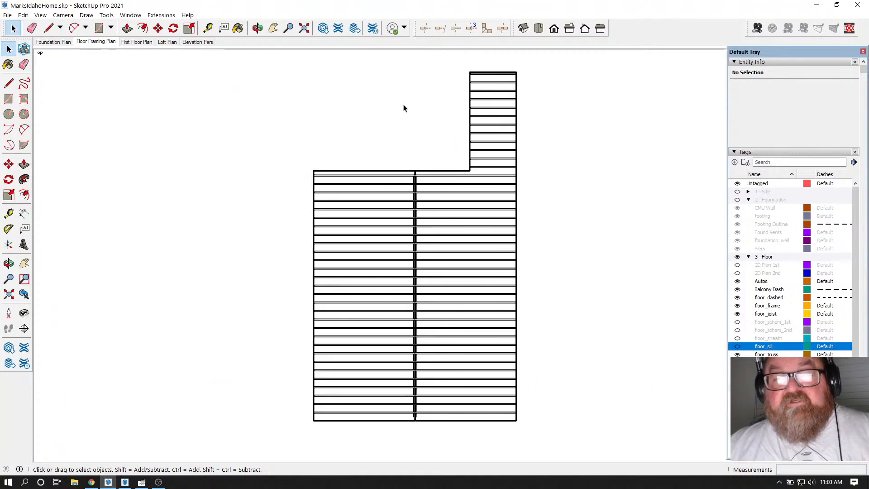
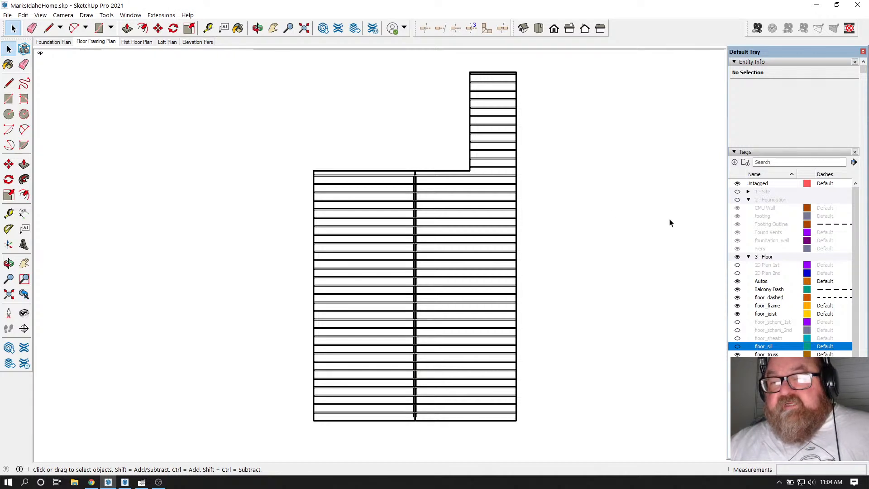
pyautogui.click(738, 201)
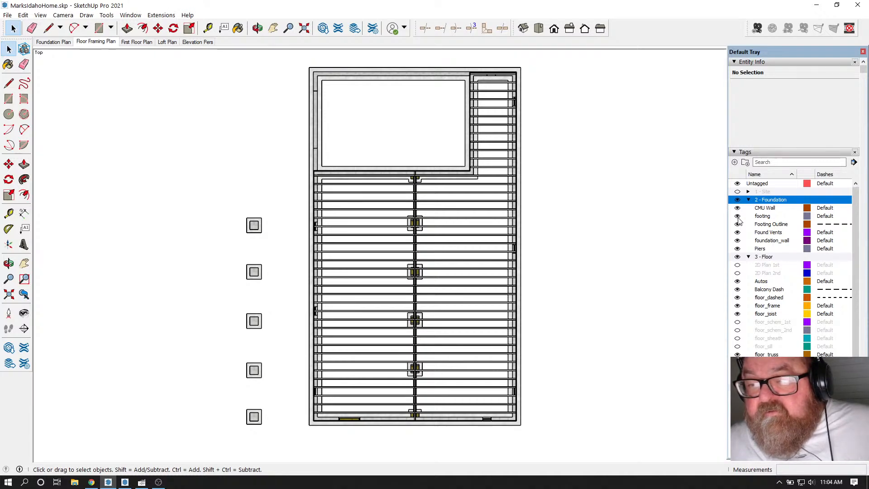
pyautogui.click(737, 216)
pyautogui.click(738, 224)
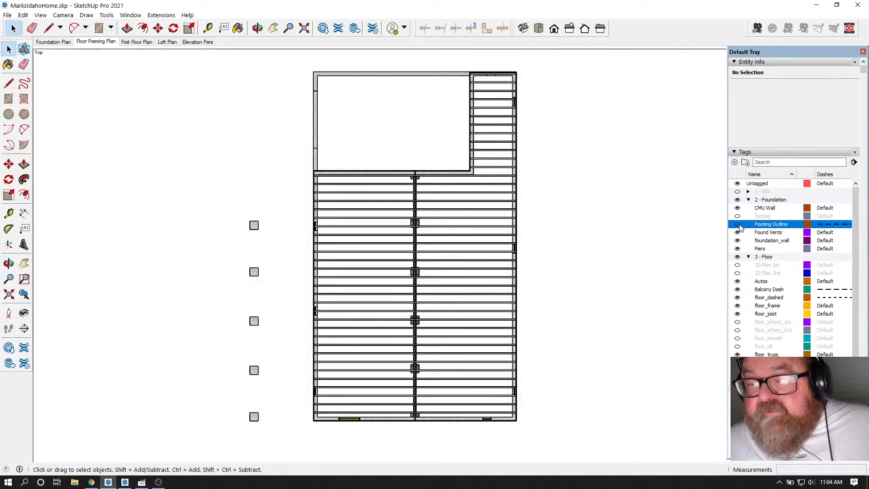
pyautogui.click(737, 232)
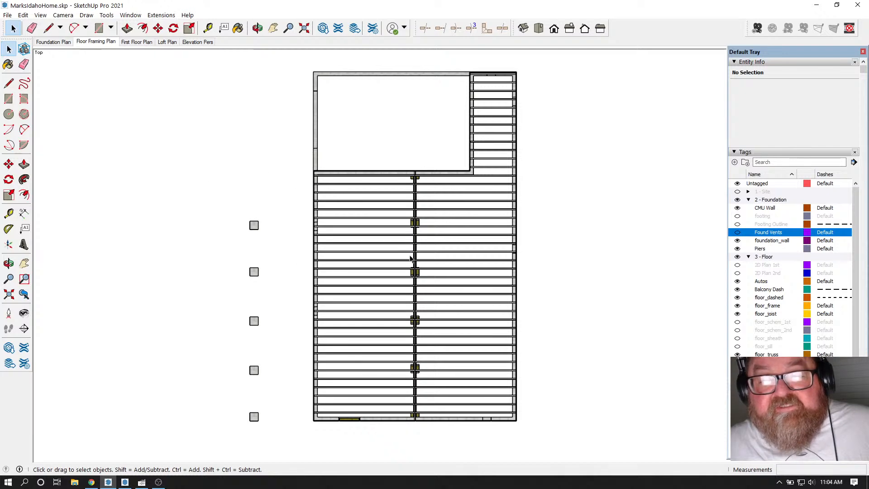
pyautogui.click(737, 199)
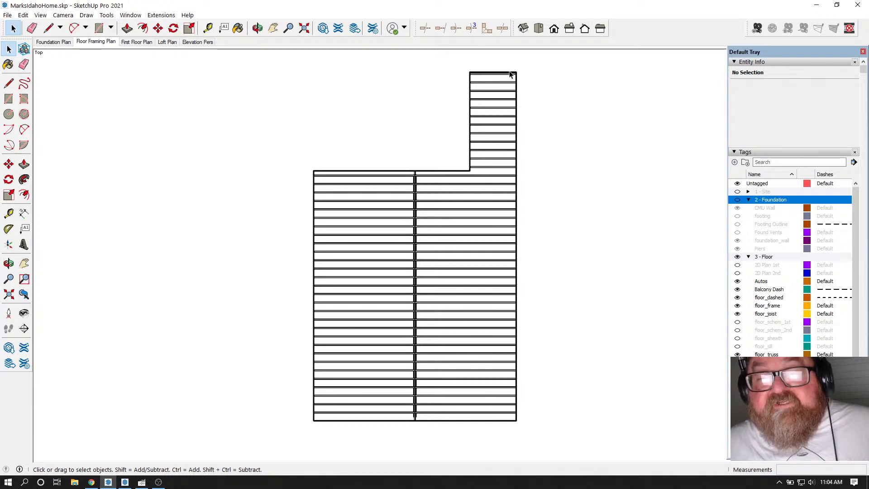
# Step: Examine the joists and rim of the narrow floor section beside the garage from above and from below
pyautogui.scroll(3, 498, 70)
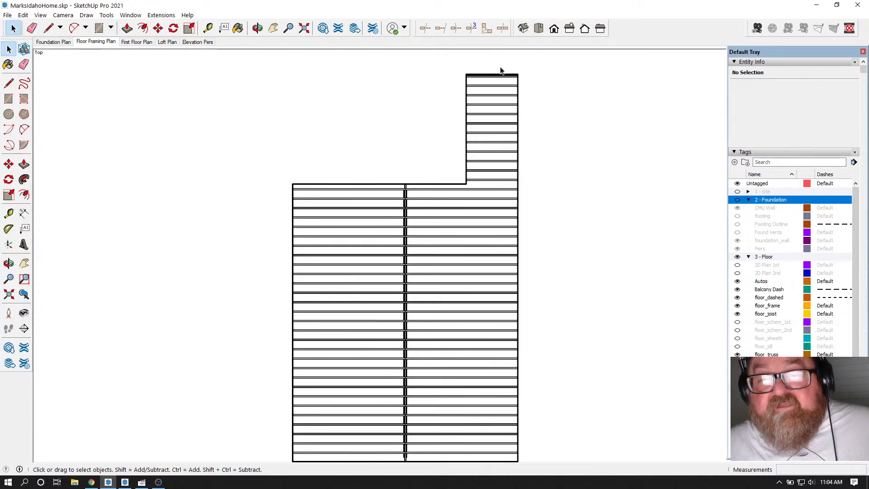
pyautogui.scroll(3, 493, 81)
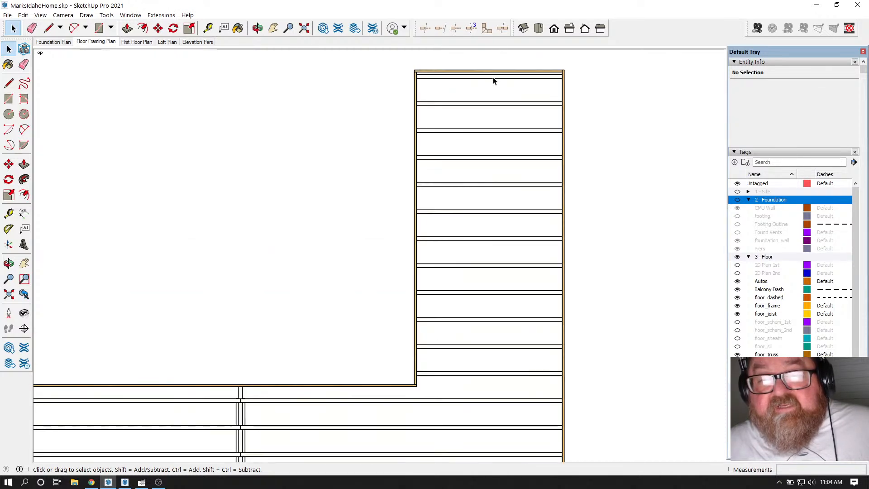
pyautogui.click(257, 28)
pyautogui.moveTo(552, 215); pyautogui.dragTo(568, 330)
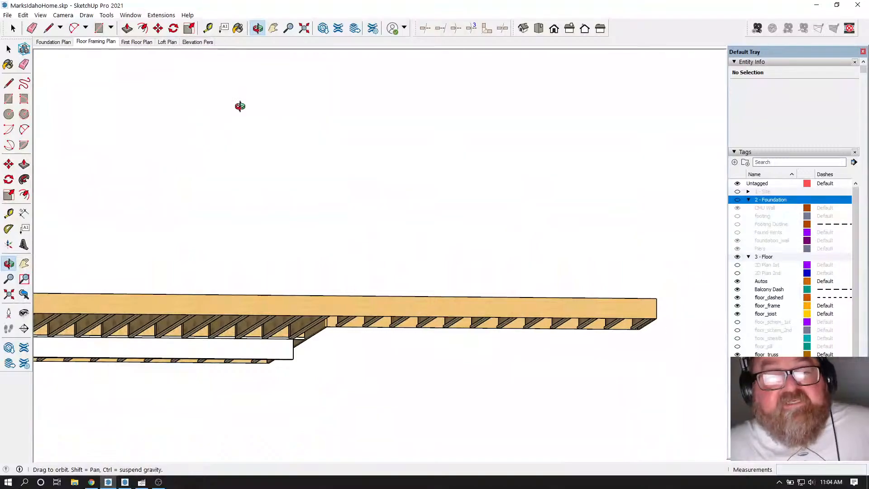
# Step: Return to the Floor Framing Plan scene, hide the floor_sill tag and update the scene with that change
pyautogui.click(88, 41)
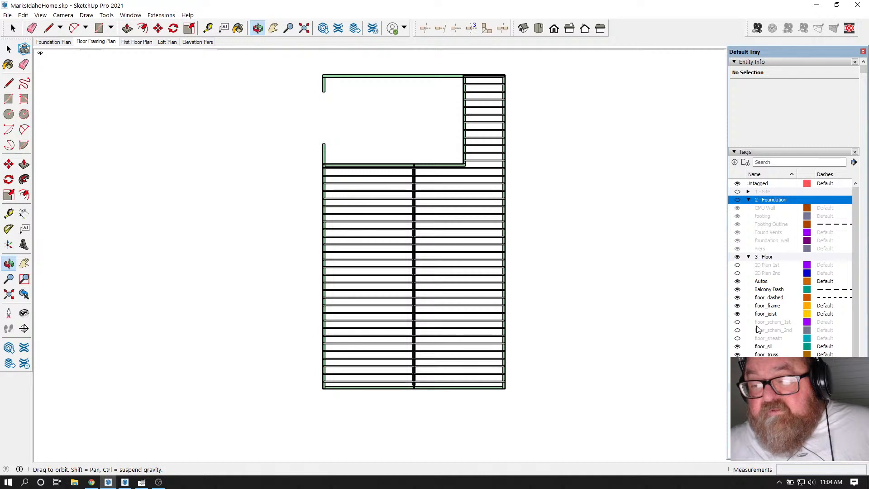
pyautogui.click(737, 347)
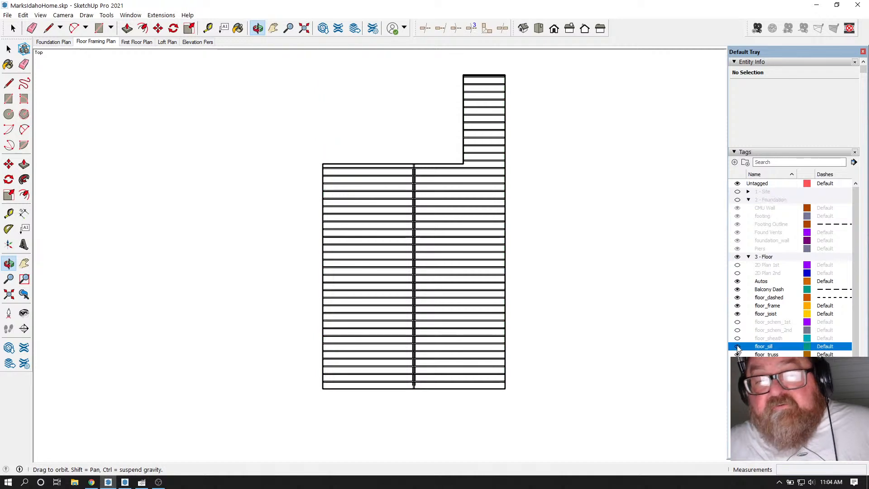
pyautogui.rightClick(95, 45)
pyautogui.click(100, 77)
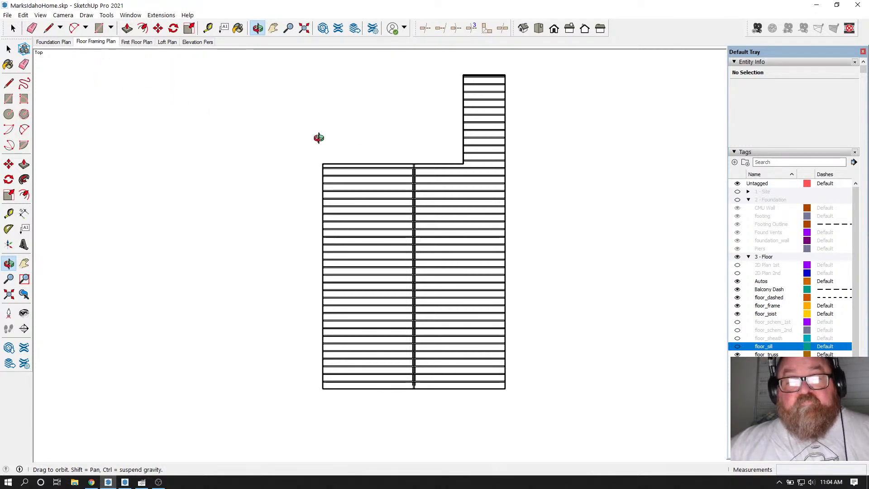
# Step: Recall the Floor Framing Plan scene to check its view and save the model
pyautogui.scroll(-1, 386, 133)
pyautogui.scroll(-1, 387, 133)
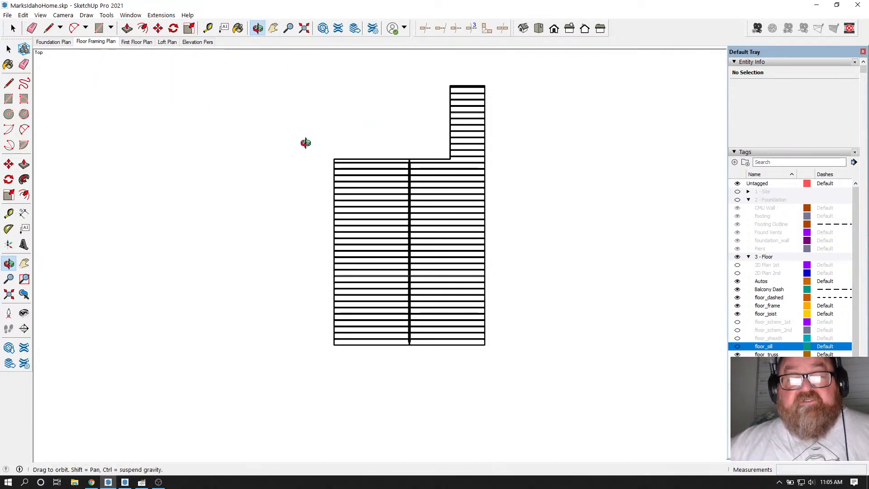
pyautogui.scroll(2, 344, 228)
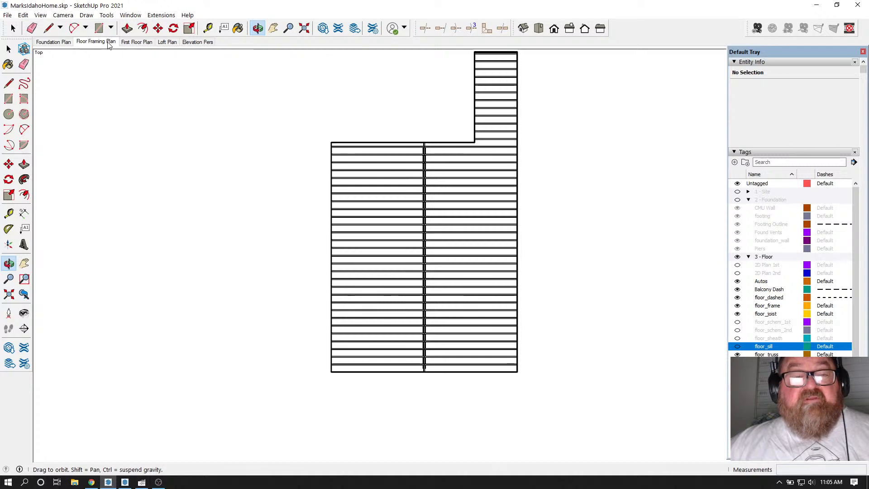
pyautogui.click(109, 43)
pyautogui.click(8, 15)
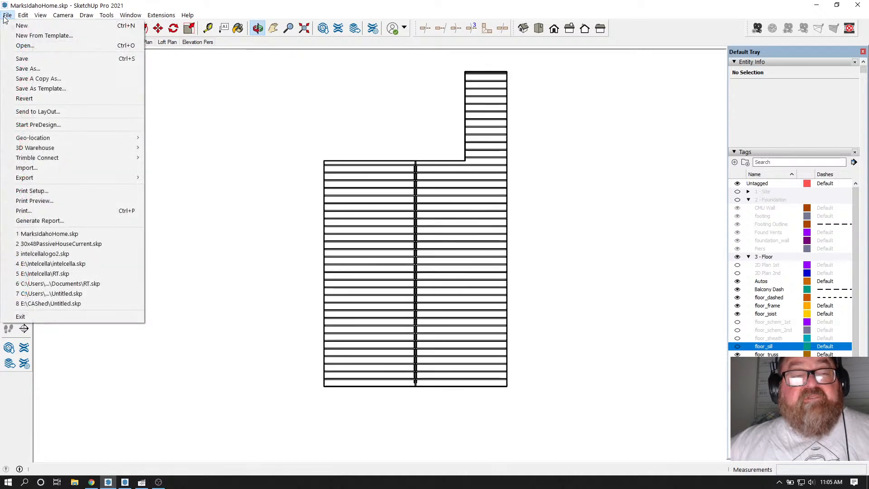
pyautogui.click(22, 59)
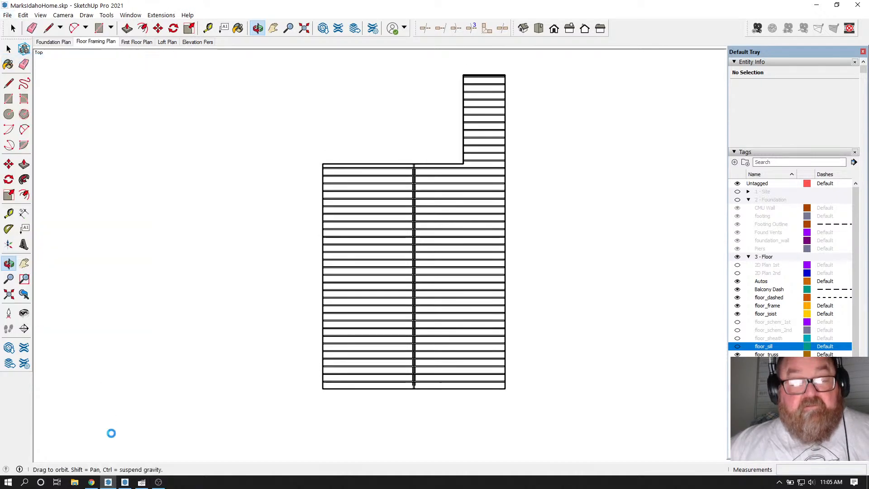
# Step: Switch to LayOut and update the model reference of the floor framing plan viewport
pyautogui.click(126, 483)
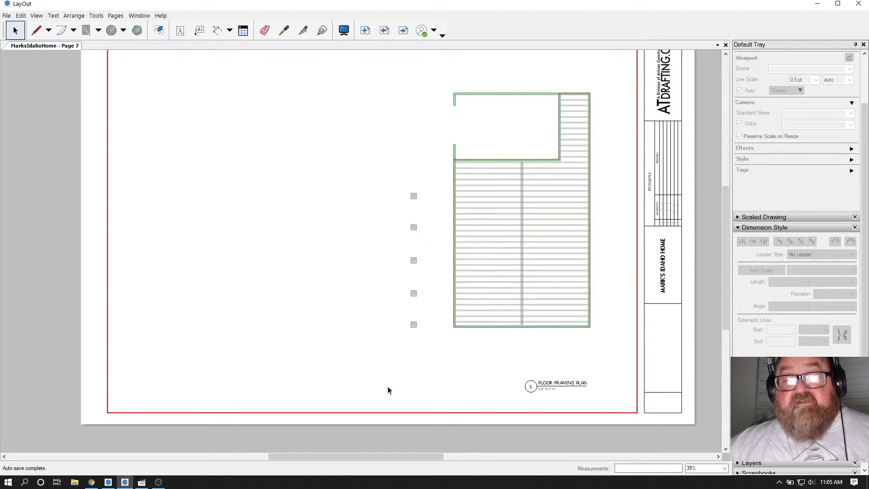
pyautogui.scroll(1, 492, 240)
pyautogui.click(491, 239)
pyautogui.rightClick(492, 239)
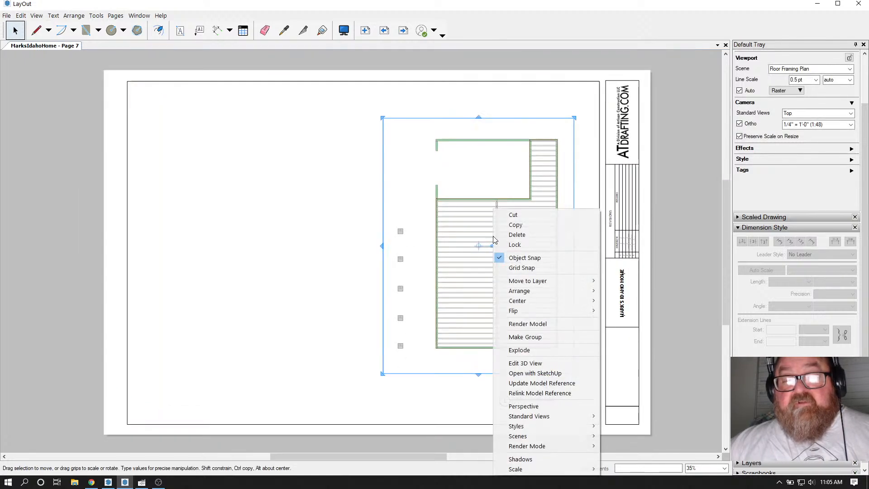
pyautogui.click(503, 383)
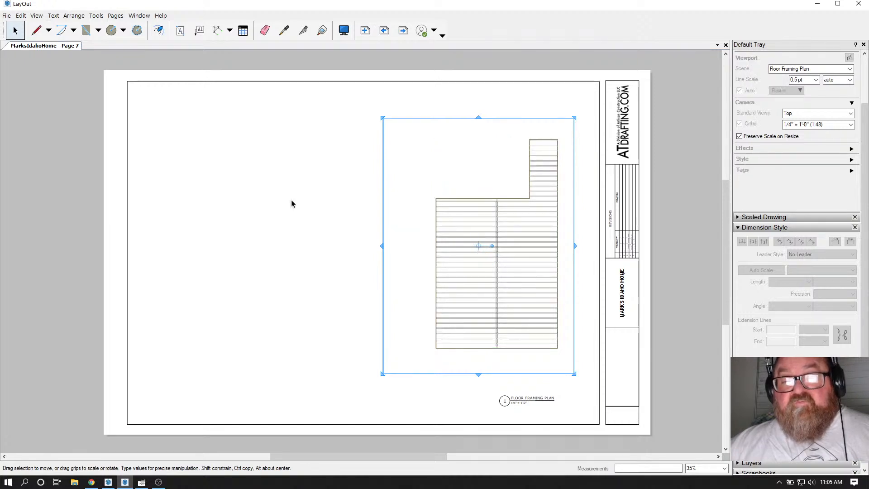
# Step: Set the floor framing plan viewport's rendering to Hybrid, deselect it and inspect the plan on the sheet
pyautogui.scroll(2, 501, 246)
pyautogui.scroll(-2, 493, 248)
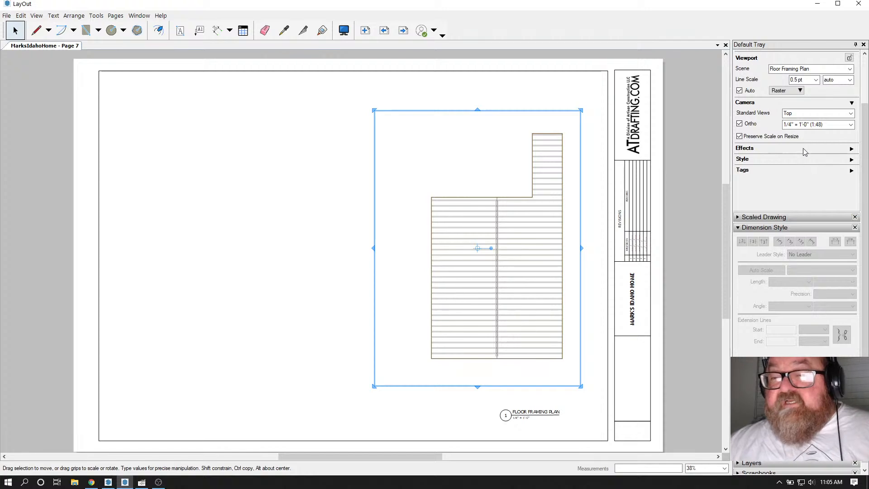
pyautogui.click(800, 91)
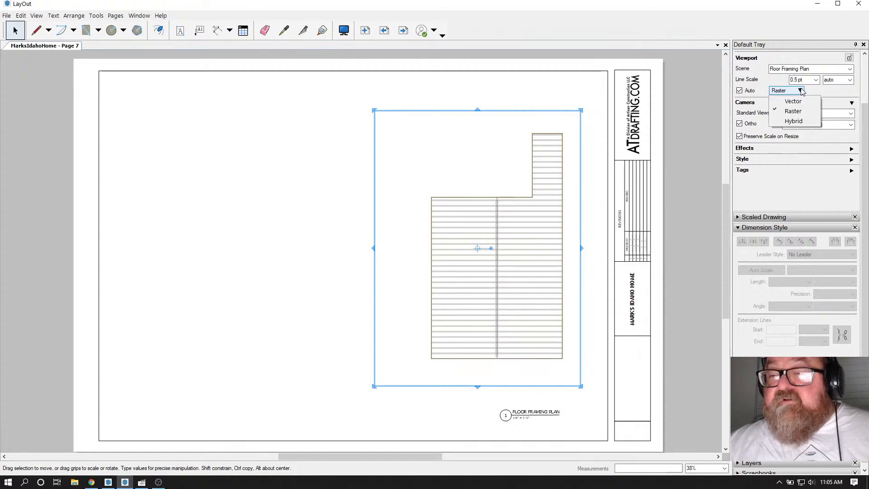
pyautogui.click(794, 121)
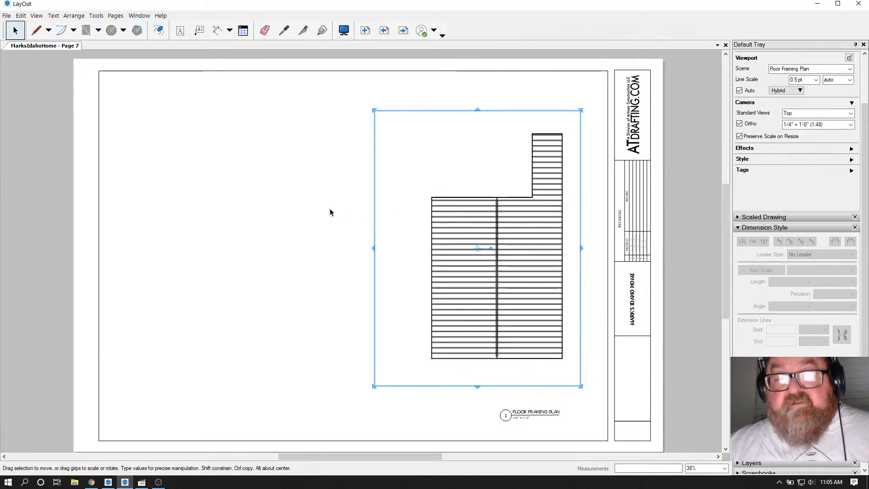
pyautogui.click(361, 230)
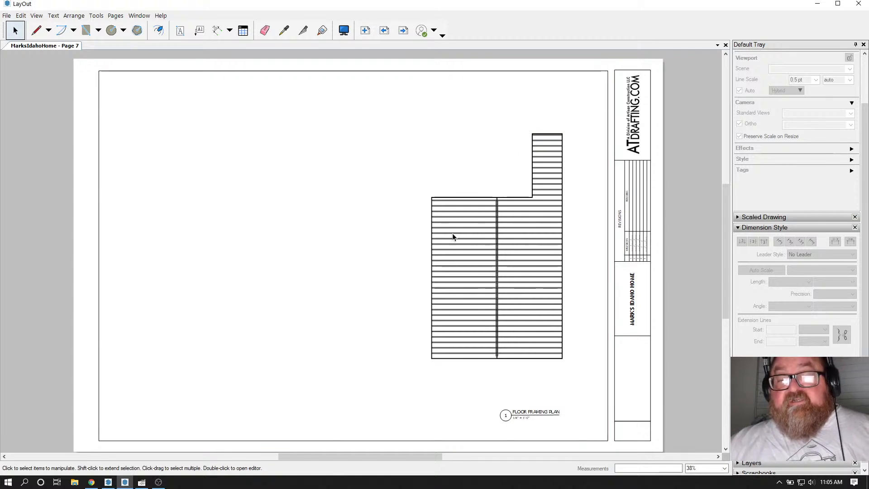
pyautogui.scroll(1, 528, 344)
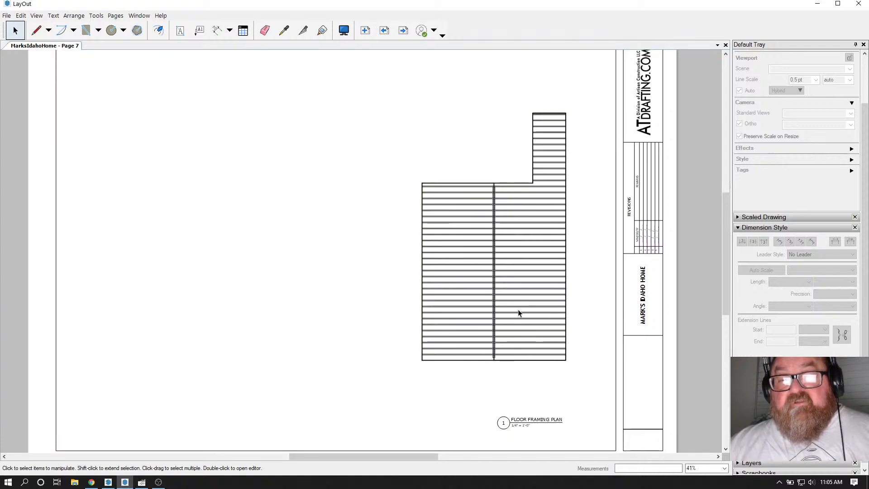
pyautogui.scroll(-1, 519, 311)
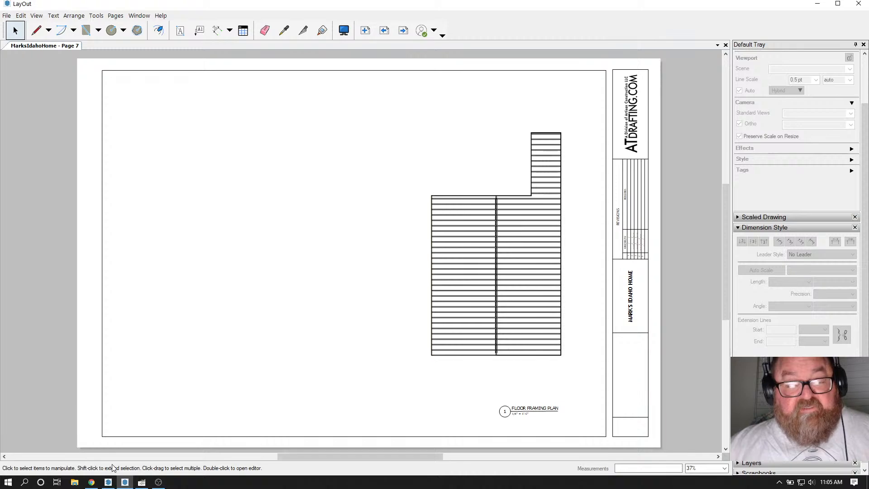
# Step: Switch to YouTube Studio in the browser and read the live stream chat
pyautogui.click(92, 482)
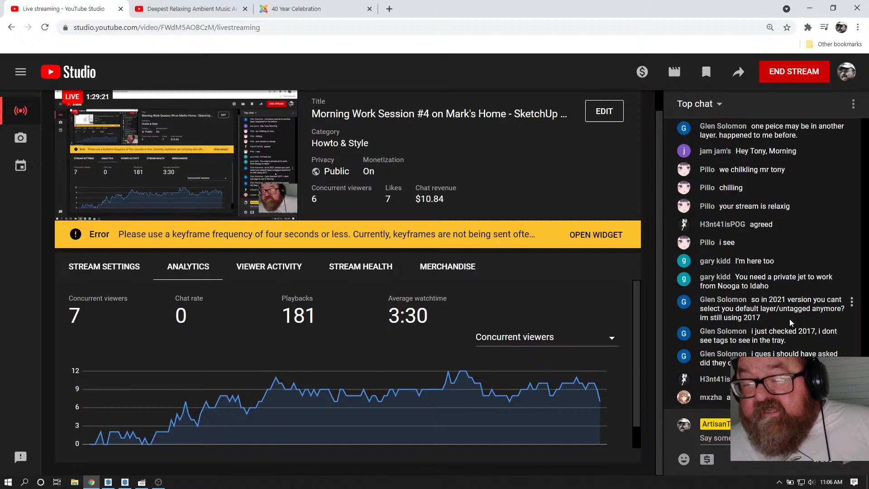
# Step: Switch back to SketchUp and collapse all the tag folders
pyautogui.click(108, 482)
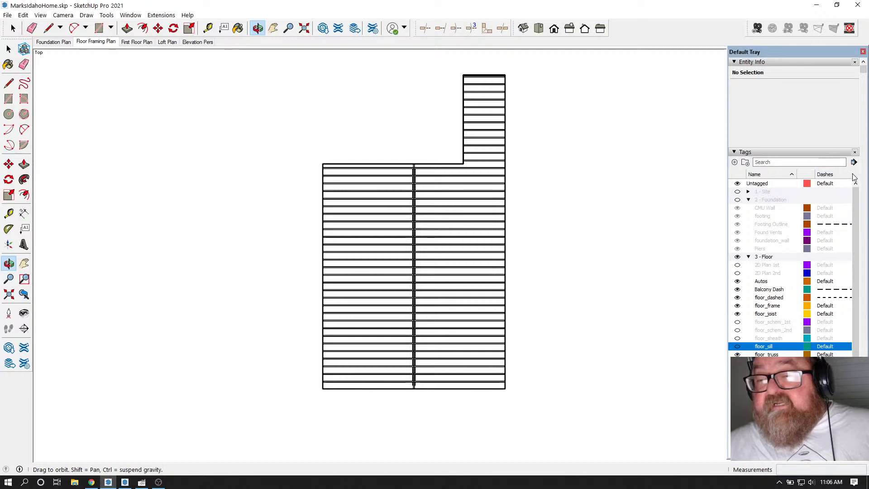
pyautogui.click(854, 162)
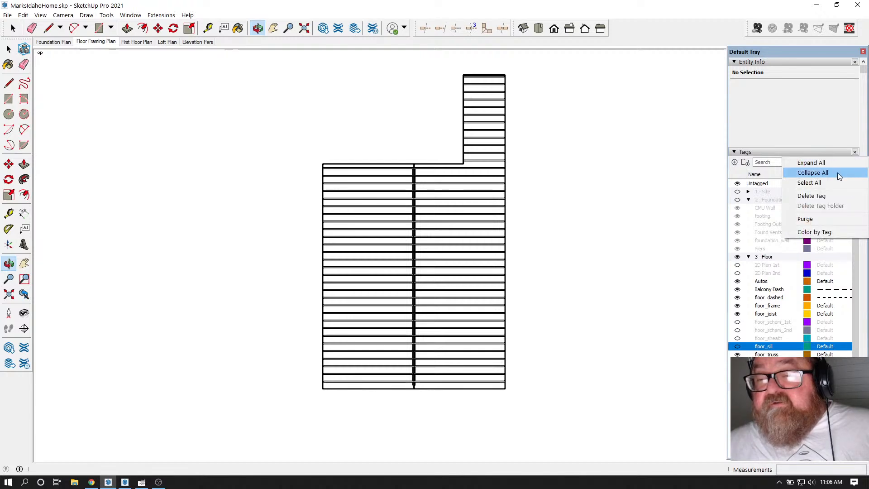
pyautogui.click(837, 172)
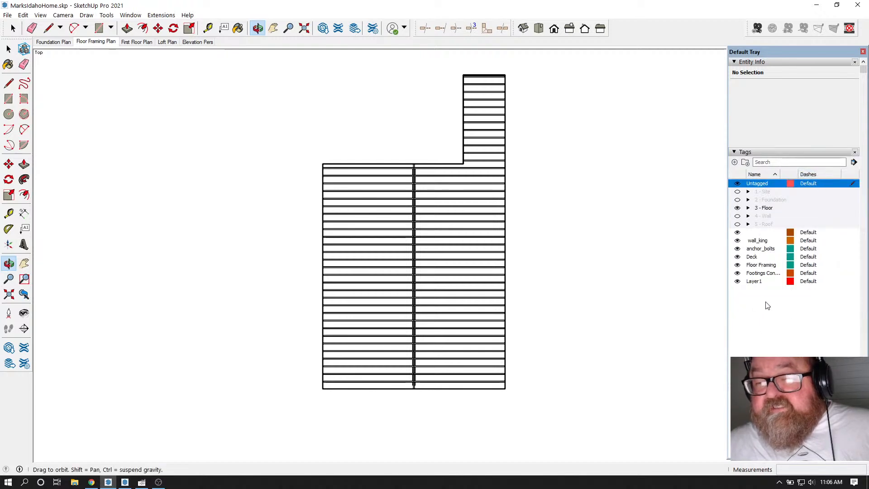
# Step: Make the 1 - Site, 2 - Foundation, 4 - Wall and 5 - Roof tag folders visible
pyautogui.click(765, 241)
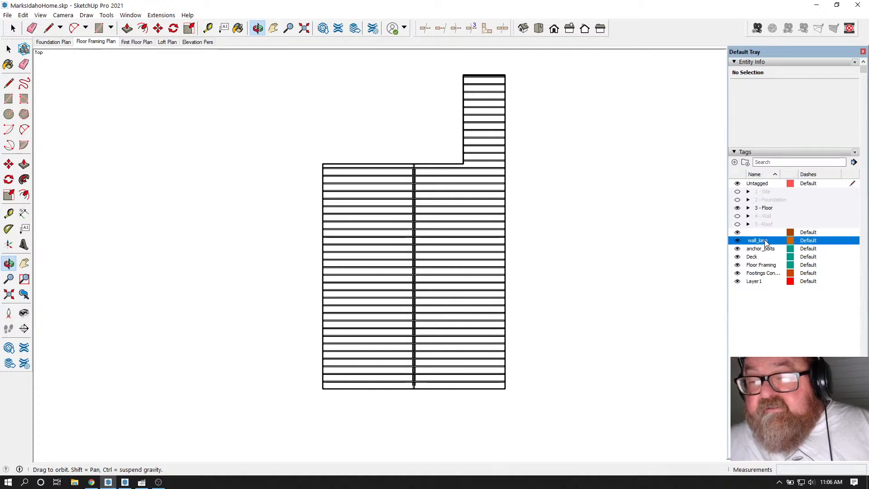
pyautogui.click(737, 191)
pyautogui.click(737, 200)
pyautogui.click(737, 215)
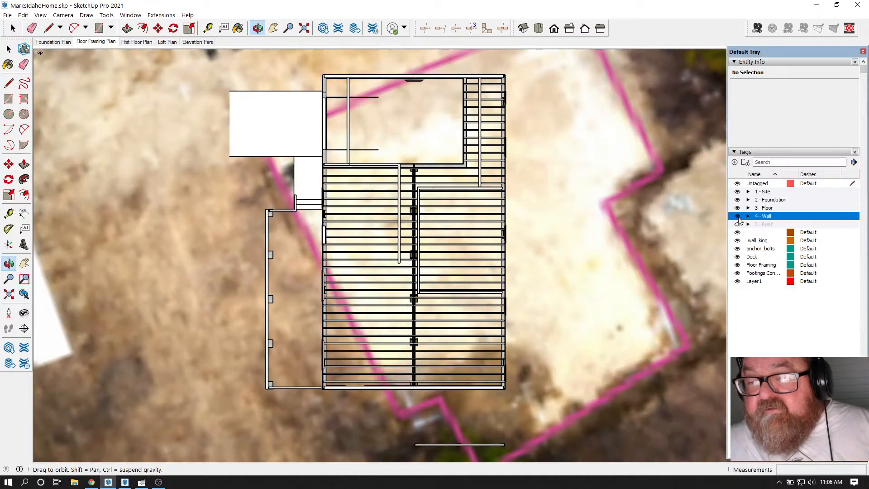
pyautogui.click(738, 224)
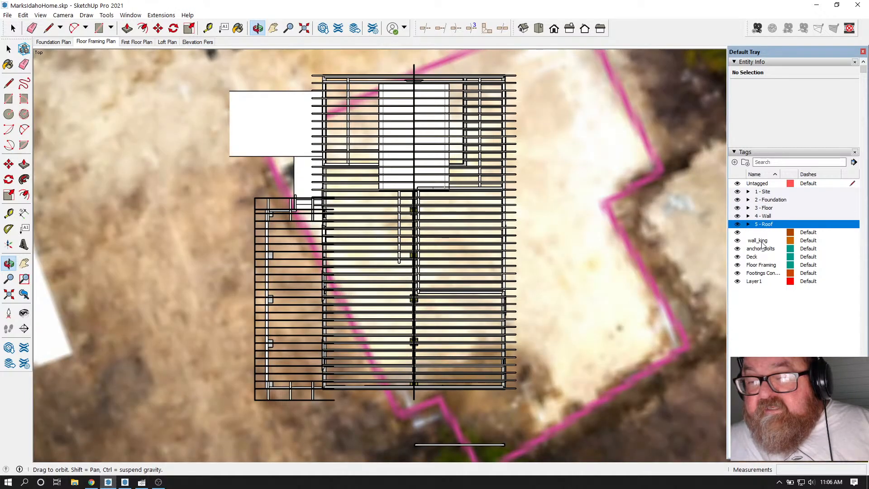
# Step: Move the wall_king tag into the 4 - Wall folder and the anchor_bolts tag into the 2 - Foundation folder
pyautogui.moveTo(764, 245); pyautogui.dragTo(773, 216)
pyautogui.click(749, 217)
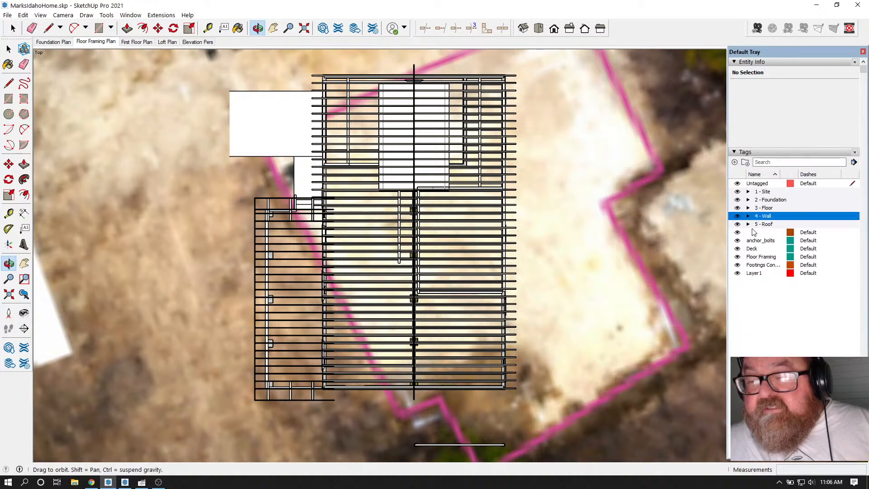
pyautogui.click(767, 242)
pyautogui.moveTo(767, 243); pyautogui.dragTo(772, 200)
pyautogui.click(749, 200)
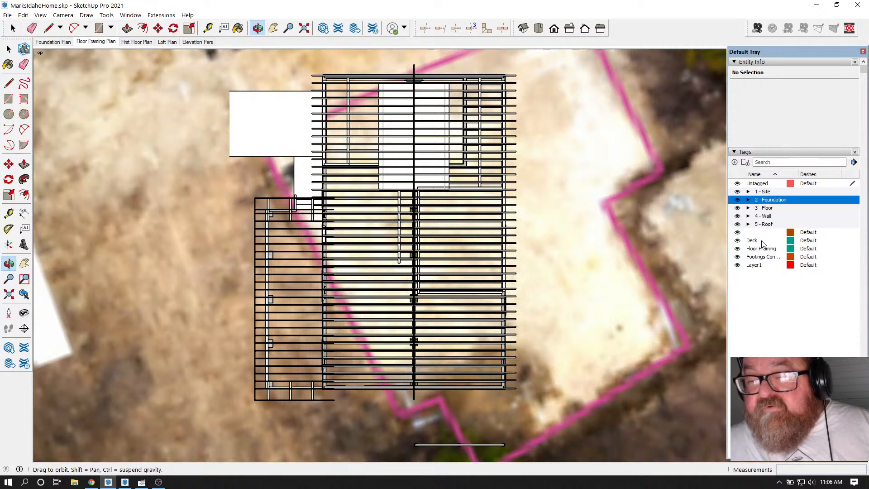
# Step: Move the loose Floor Framing tag into the 3 - Floor folder and collapse the folder
pyautogui.moveTo(763, 240); pyautogui.dragTo(761, 242)
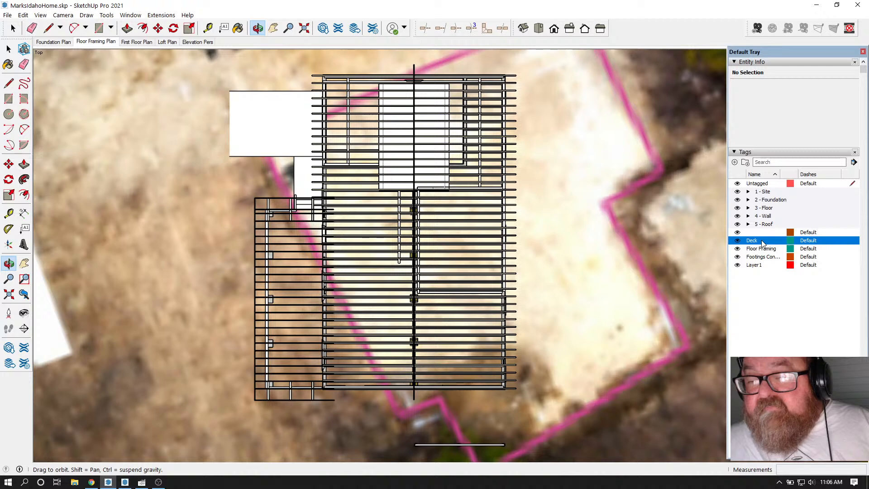
pyautogui.click(768, 251)
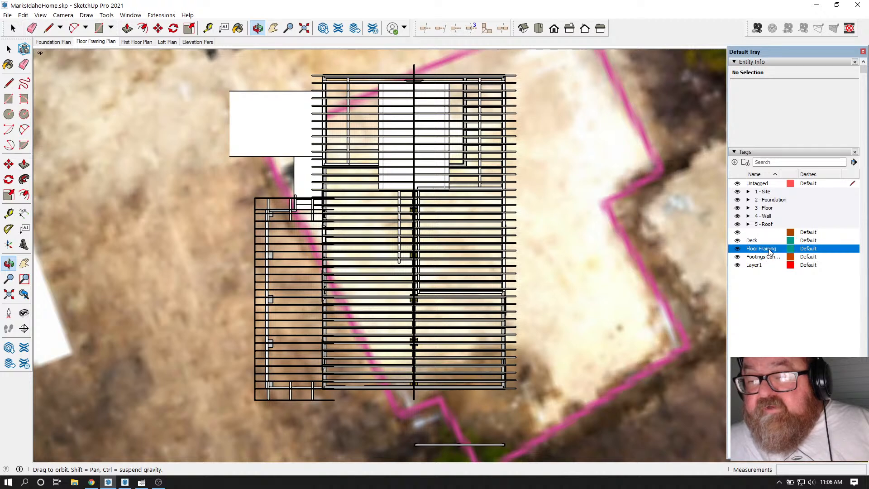
pyautogui.moveTo(770, 252); pyautogui.dragTo(775, 210)
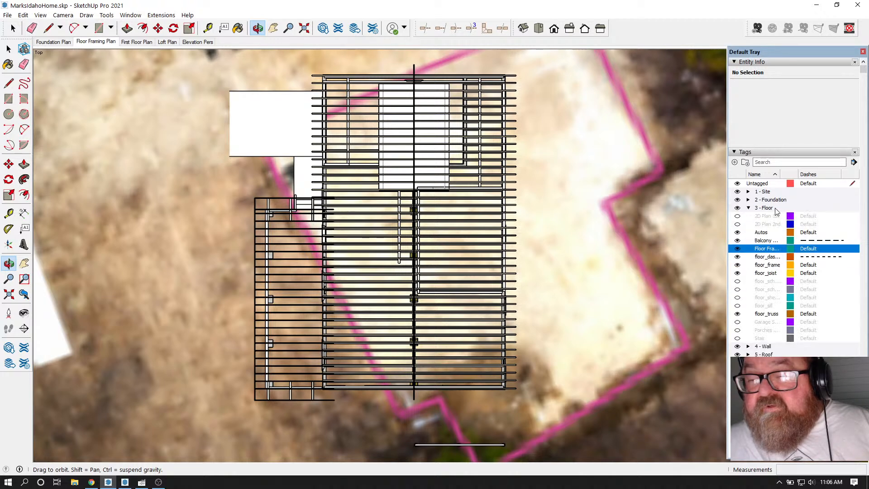
pyautogui.click(748, 208)
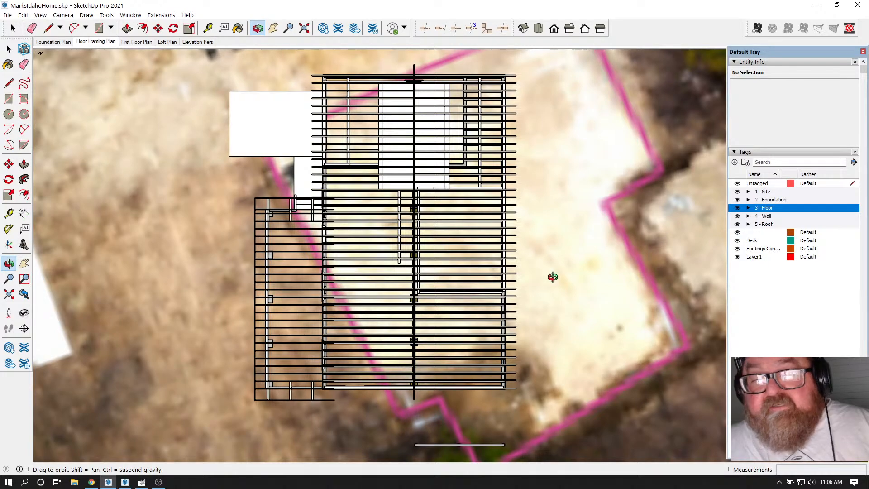
# Step: Orbit the model out of the top view and switch the camera to Perspective
pyautogui.scroll(-1, 452, 277)
pyautogui.moveTo(277, 84); pyautogui.dragTo(609, 161)
pyautogui.moveTo(538, 173); pyautogui.dragTo(502, 206)
pyautogui.click(12, 28)
pyautogui.scroll(-2, 203, 209)
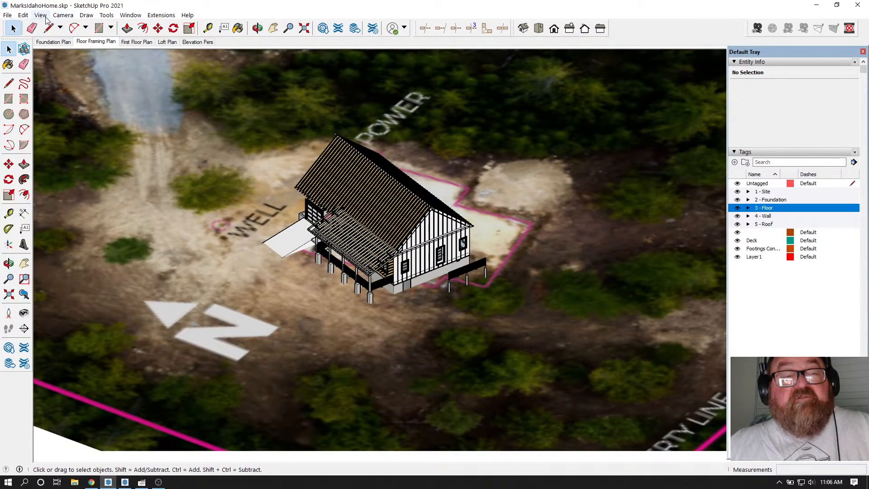
pyautogui.click(63, 15)
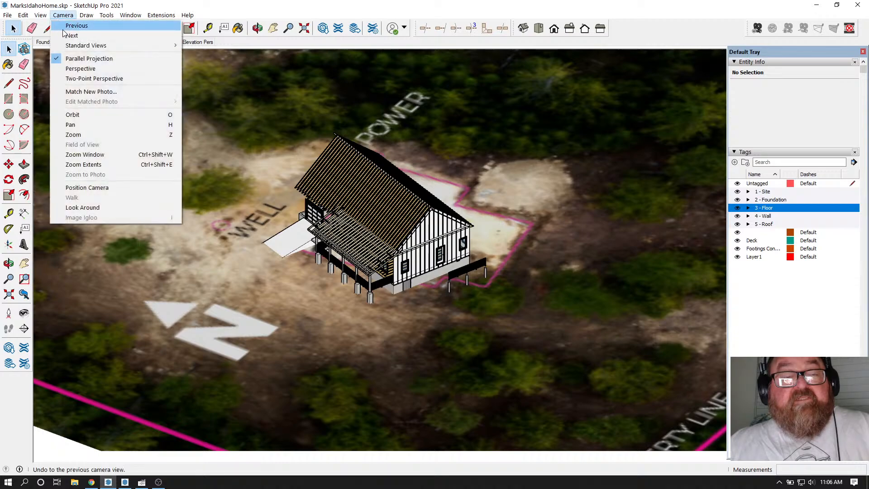
pyautogui.click(78, 69)
pyautogui.scroll(-6, 542, 333)
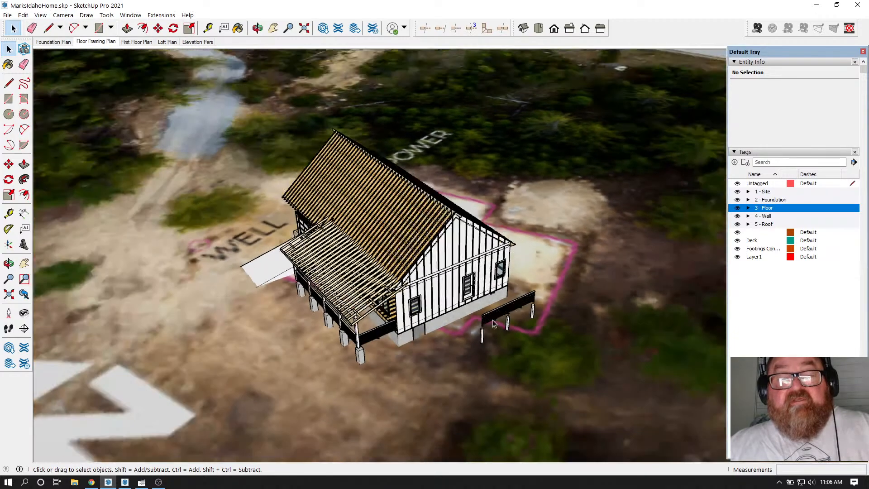
pyautogui.scroll(-1, 453, 311)
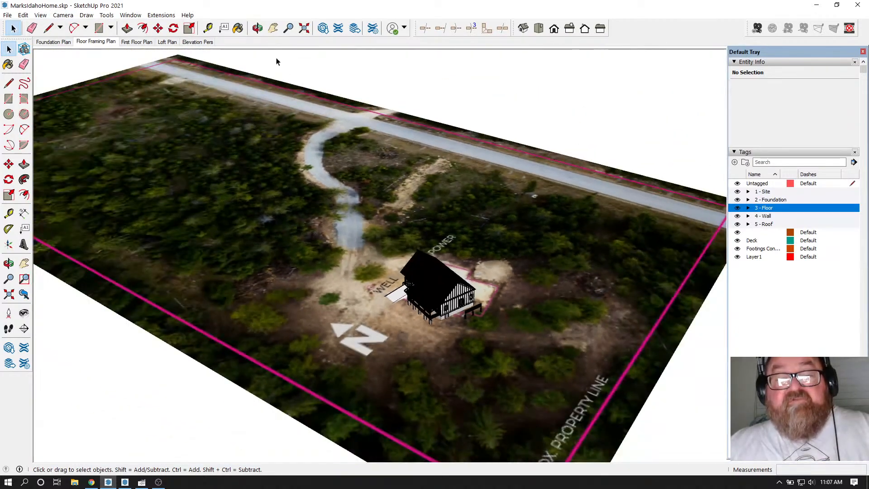
# Step: Examine the house on the site image from overhead and from the front porch corner
pyautogui.click(258, 29)
pyautogui.moveTo(280, 181); pyautogui.dragTo(448, 166)
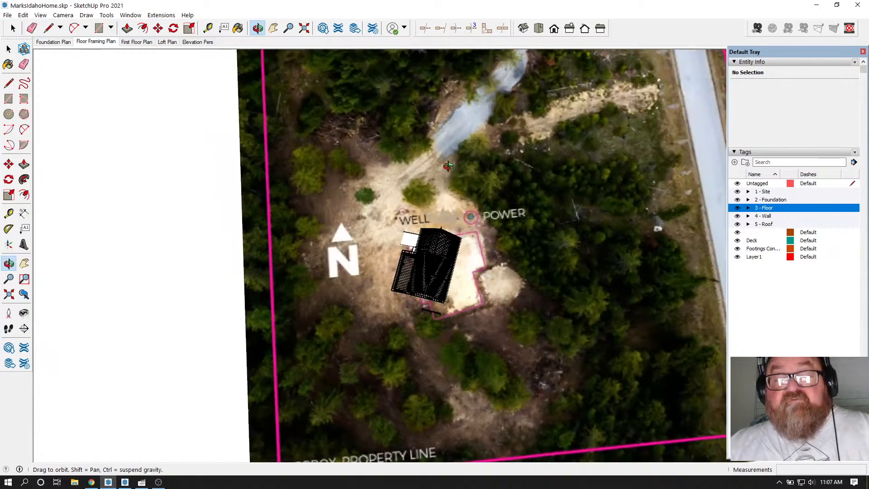
pyautogui.moveTo(370, 230); pyautogui.dragTo(361, 248)
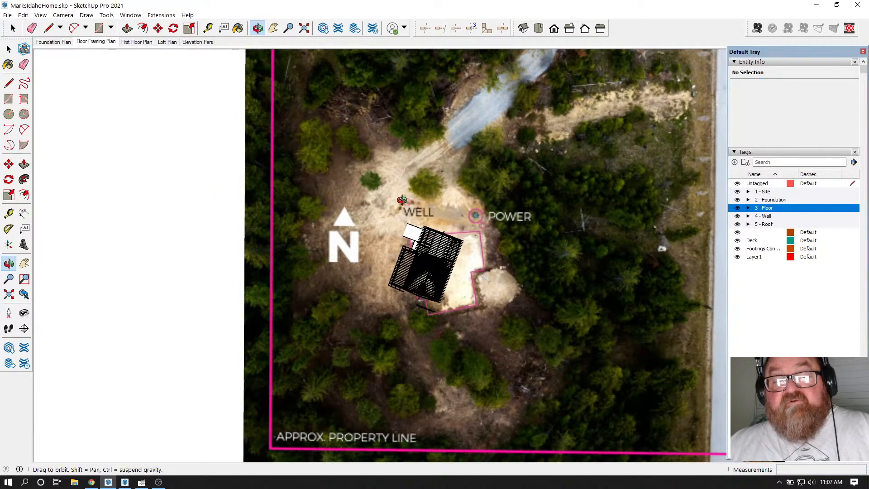
pyautogui.moveTo(361, 310); pyautogui.dragTo(506, 240)
pyautogui.scroll(2, 357, 315)
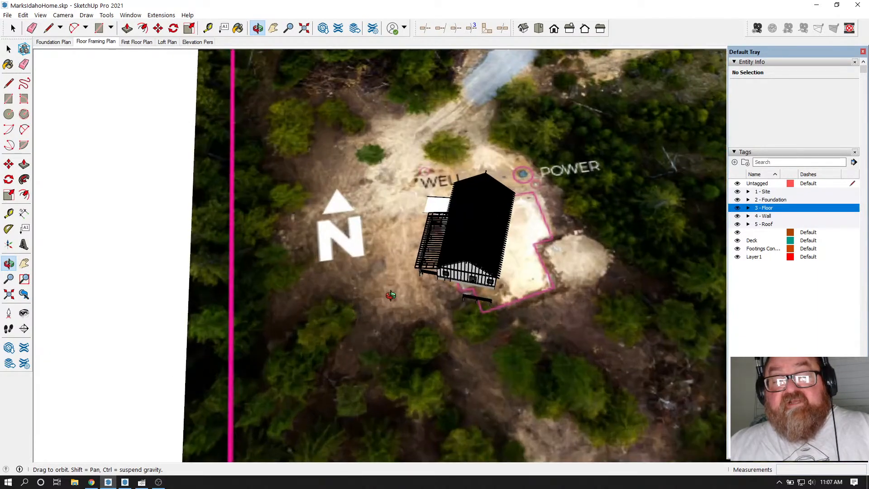
pyautogui.moveTo(391, 295); pyautogui.dragTo(498, 236)
pyautogui.scroll(3, 432, 280)
pyautogui.moveTo(436, 279); pyautogui.dragTo(311, 247)
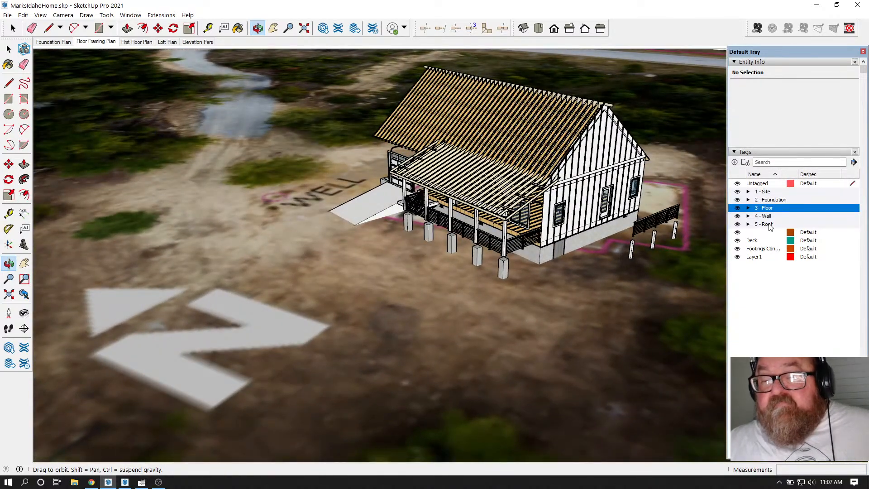
# Step: Make the hidden wall_sch... tag in the 4 - Wall folder visible and collapse the folder
pyautogui.click(748, 216)
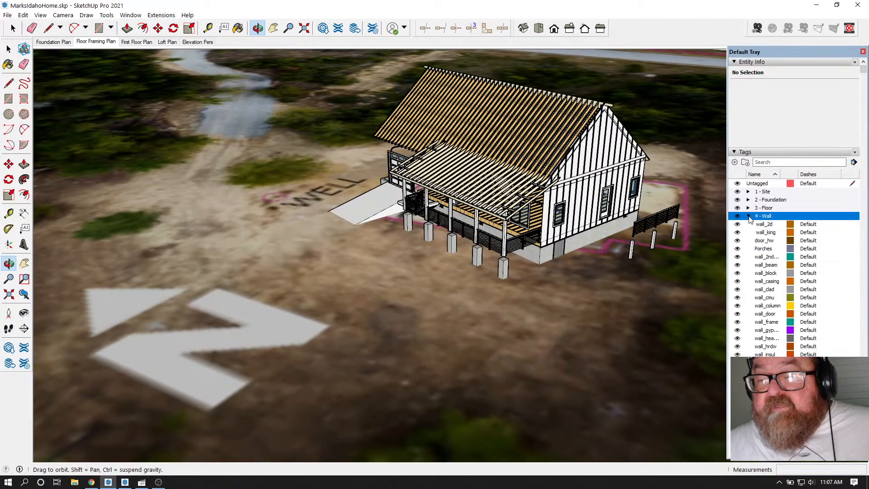
pyautogui.scroll(-5, 752, 299)
pyautogui.click(742, 279)
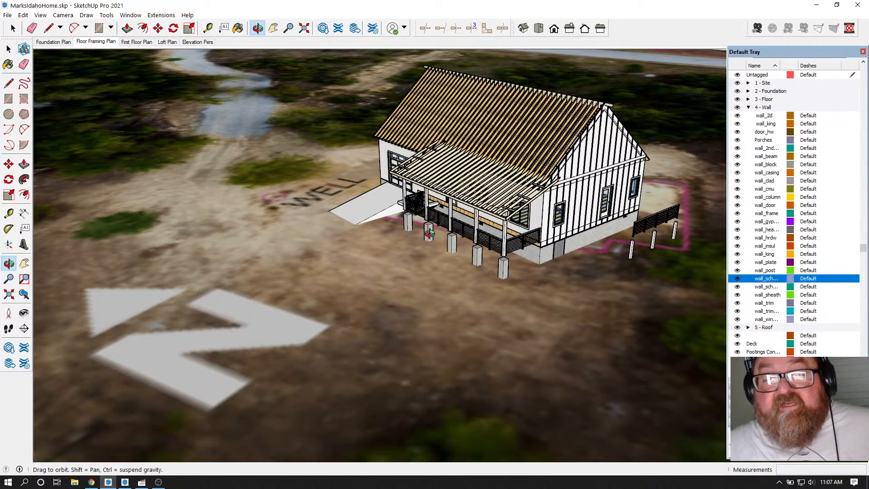
pyautogui.moveTo(428, 232); pyautogui.dragTo(493, 164)
pyautogui.scroll(-2, 434, 293)
pyautogui.scroll(1, 493, 165)
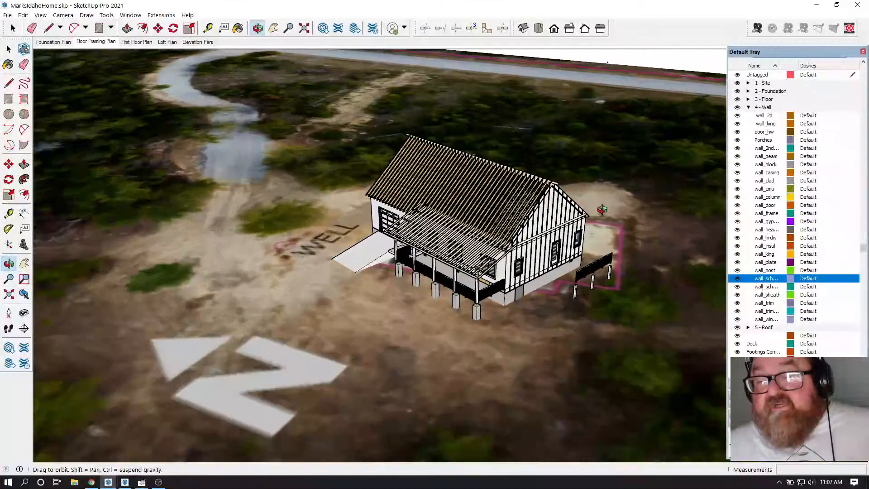
pyautogui.click(750, 107)
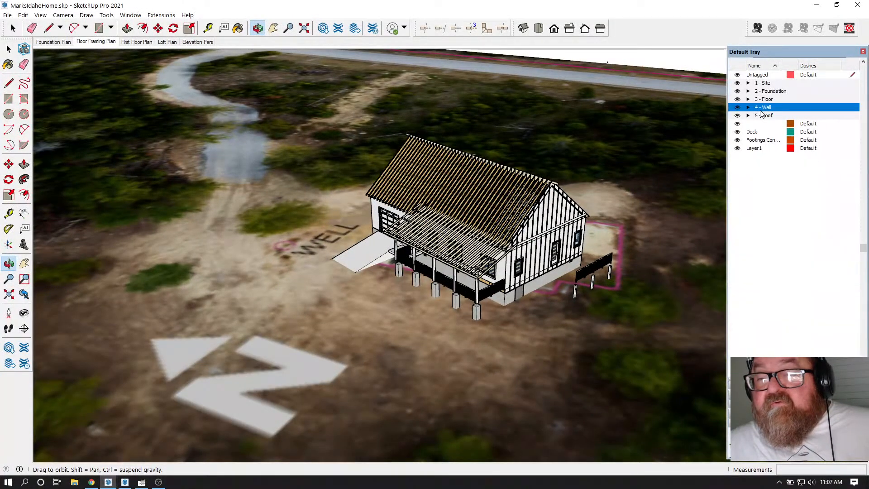
# Step: Toggle the 1 - Site folder off and back on, and hide the 5 - Roof folder to look into the house
pyautogui.click(737, 83)
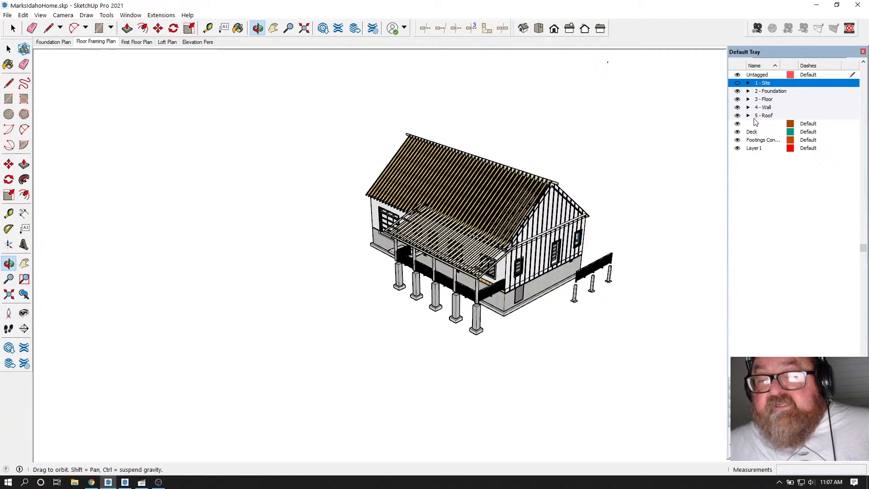
pyautogui.click(737, 115)
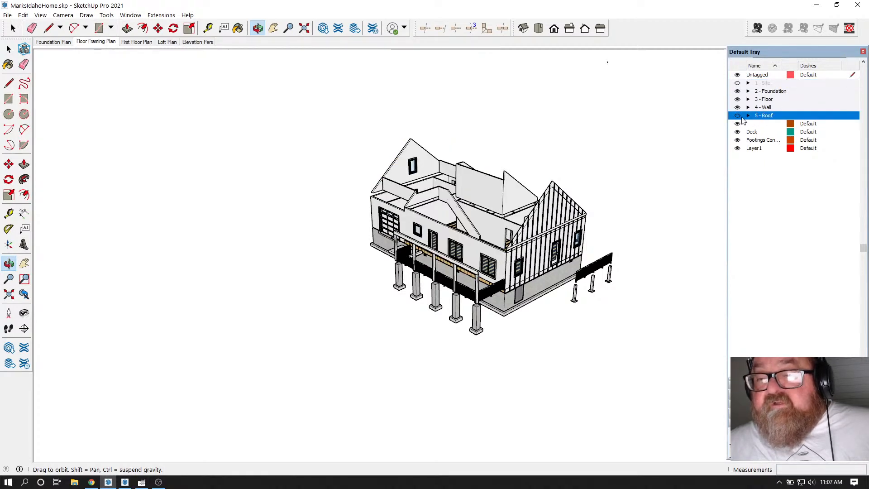
pyautogui.scroll(4, 682, 132)
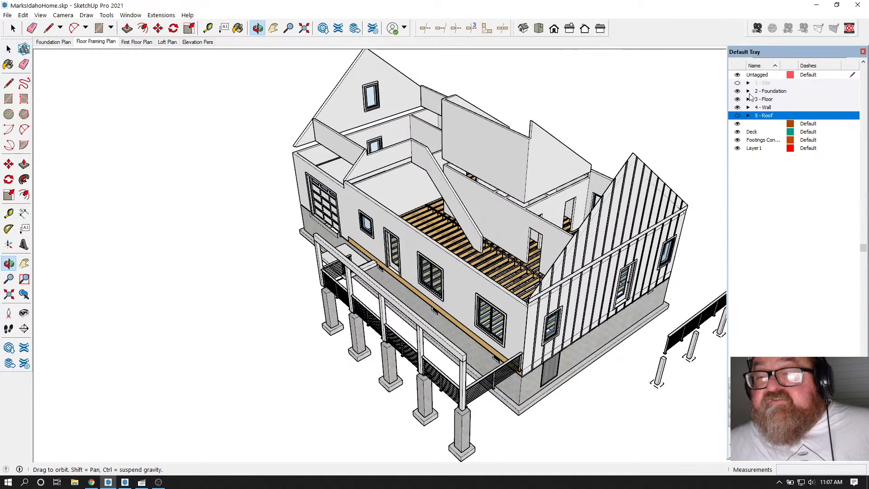
pyautogui.click(738, 83)
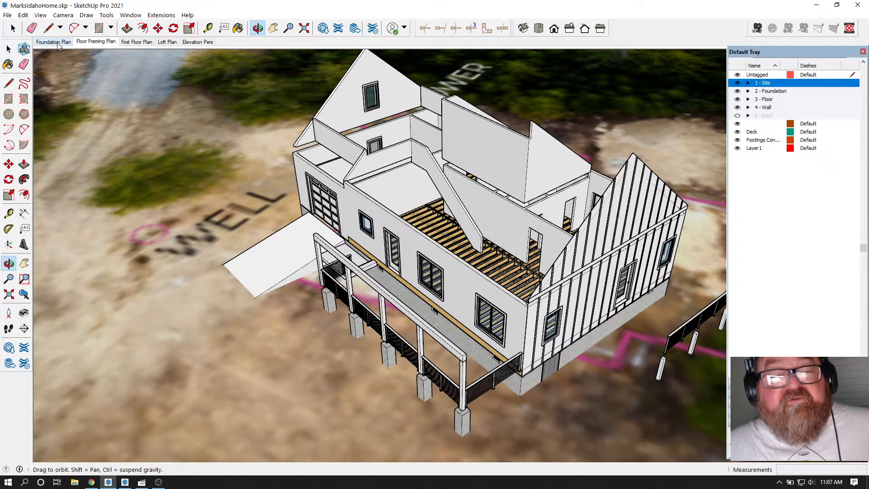
# Step: Open the Elevation Pers scene and view the house from its gable end with the small deck
pyautogui.click(197, 42)
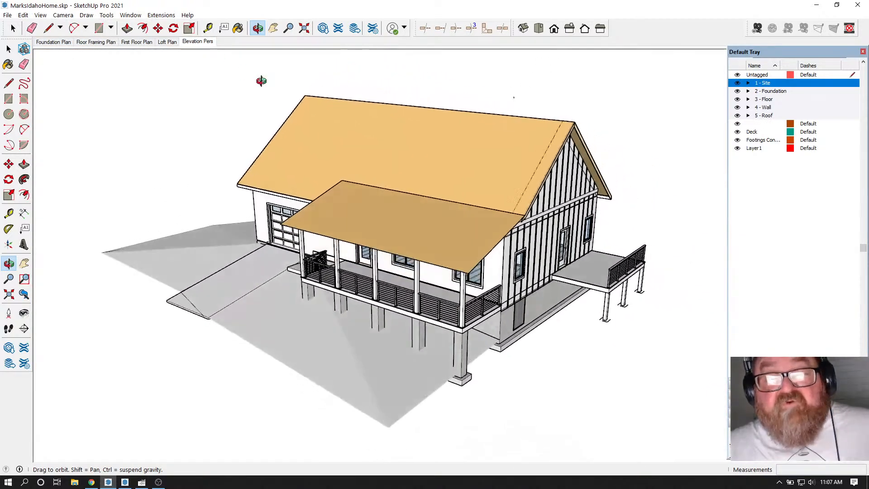
pyautogui.moveTo(476, 189); pyautogui.dragTo(322, 183)
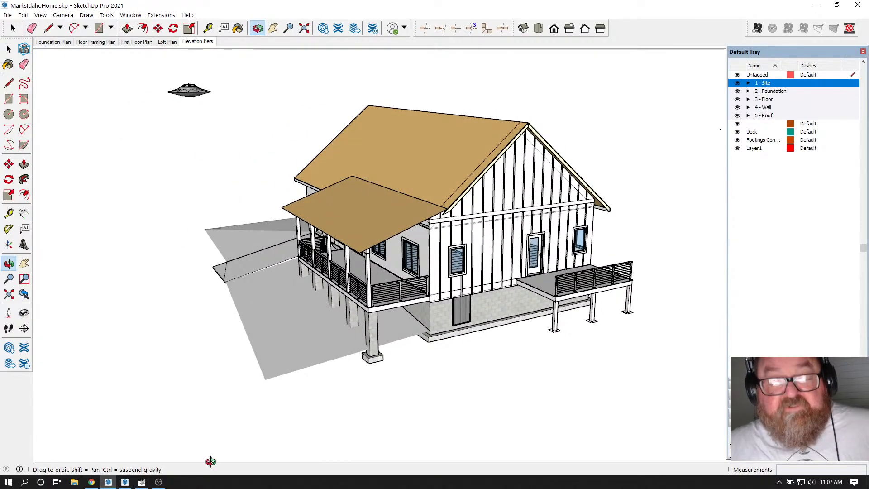
# Step: Check the live stream chat in YouTube Studio in the browser and return to SketchUp
pyautogui.click(91, 482)
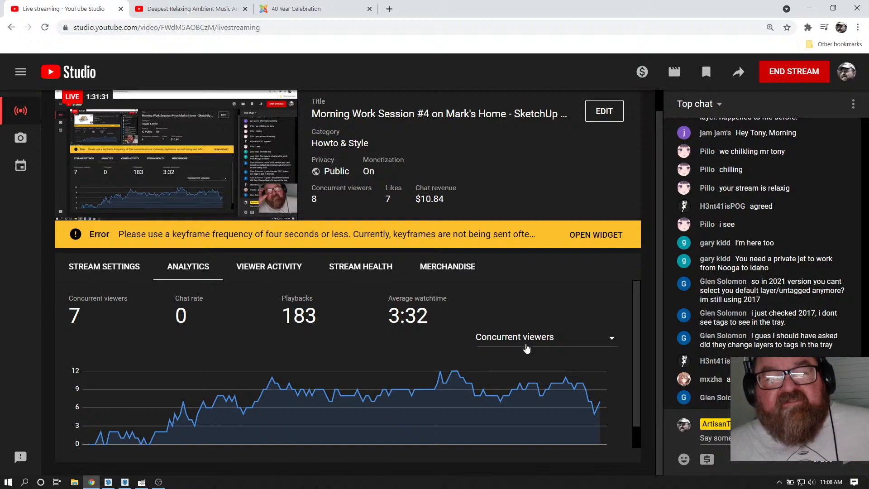
pyautogui.click(108, 481)
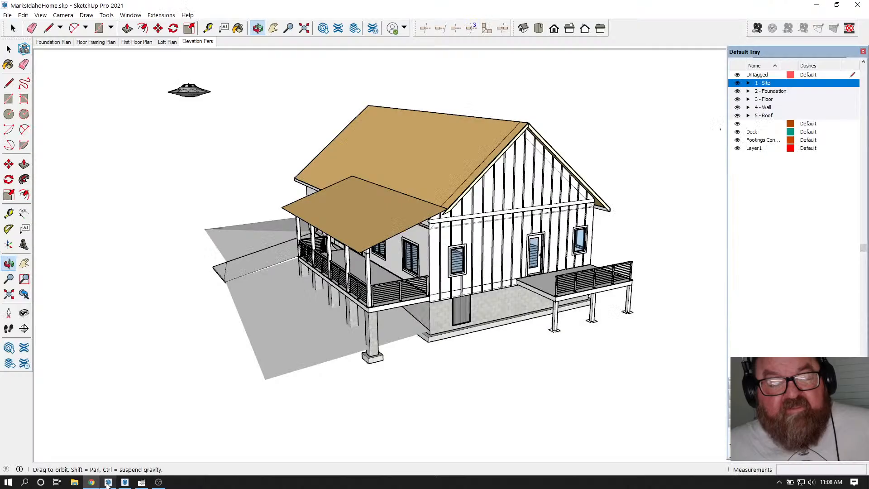
# Step: Select the corner post of the small gable-end deck and check its tag in the entity information
pyautogui.scroll(3, 790, 172)
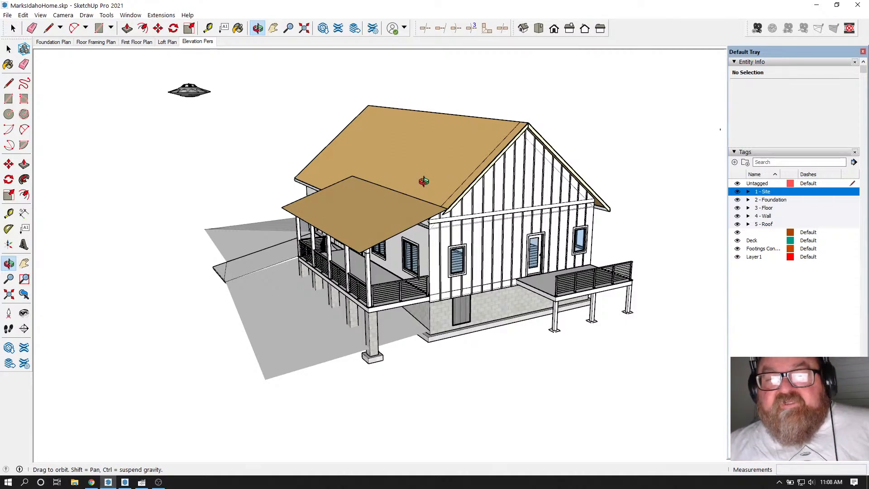
pyautogui.moveTo(447, 194); pyautogui.dragTo(454, 224, button='middle')
pyautogui.scroll(8, 561, 302)
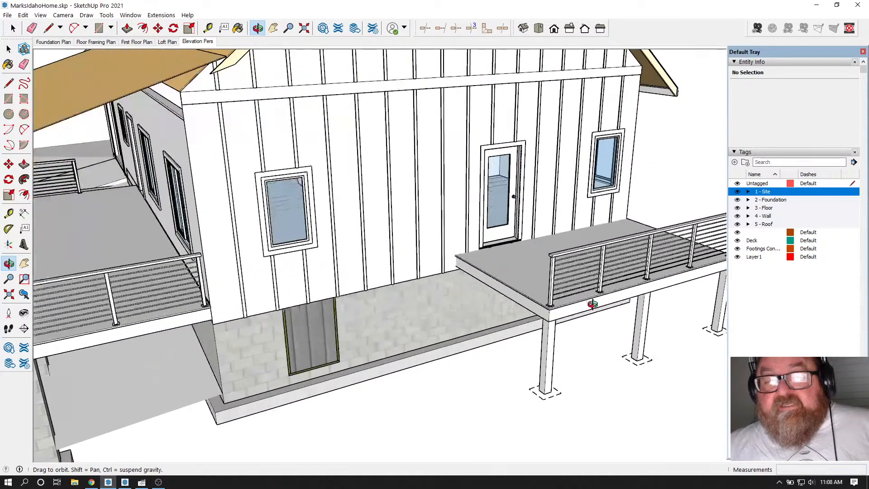
pyautogui.scroll(6, 543, 317)
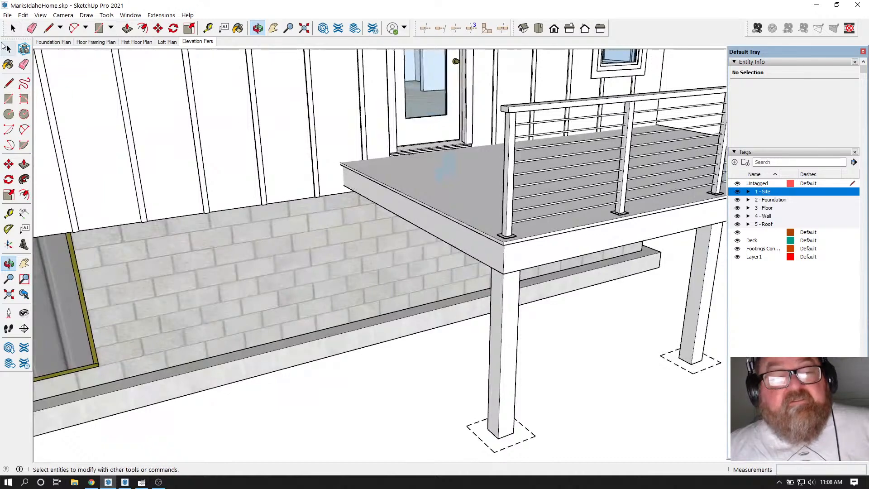
pyautogui.click(8, 48)
pyautogui.click(506, 313)
pyautogui.scroll(-2, 409, 272)
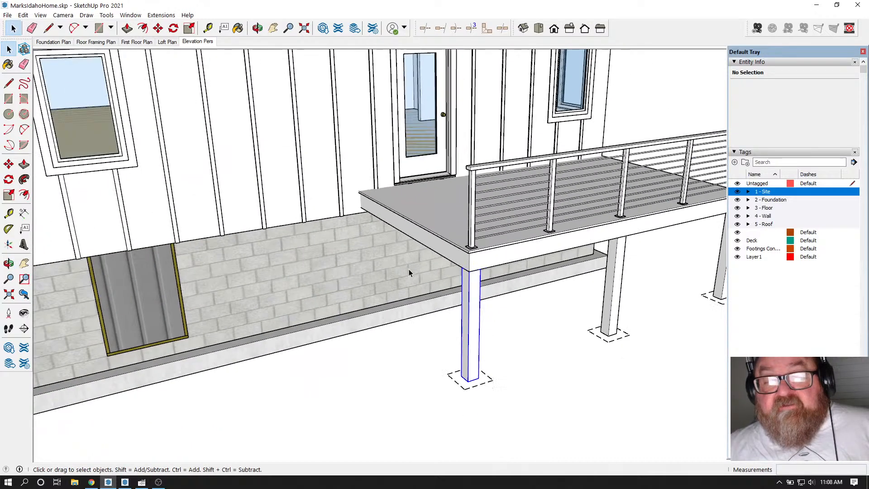
pyautogui.scroll(7, 484, 383)
pyautogui.scroll(1, 469, 389)
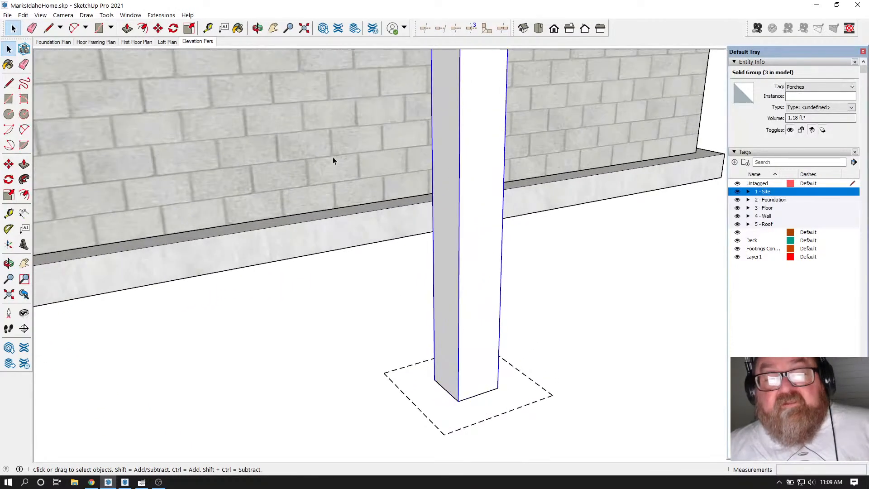
# Step: Examine the selected deck post, its dashed footing outline and its connection to the deck frame
pyautogui.click(257, 28)
pyautogui.scroll(-2, 340, 189)
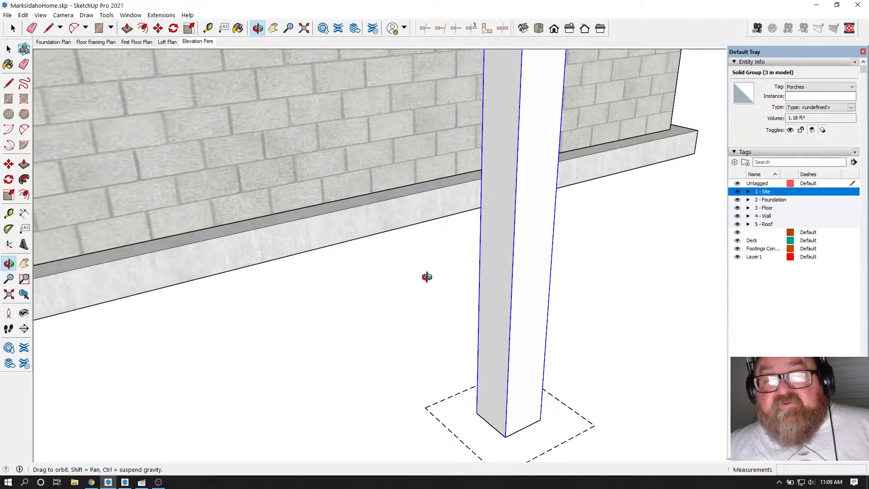
pyautogui.scroll(-5, 453, 295)
pyautogui.scroll(8, 450, 308)
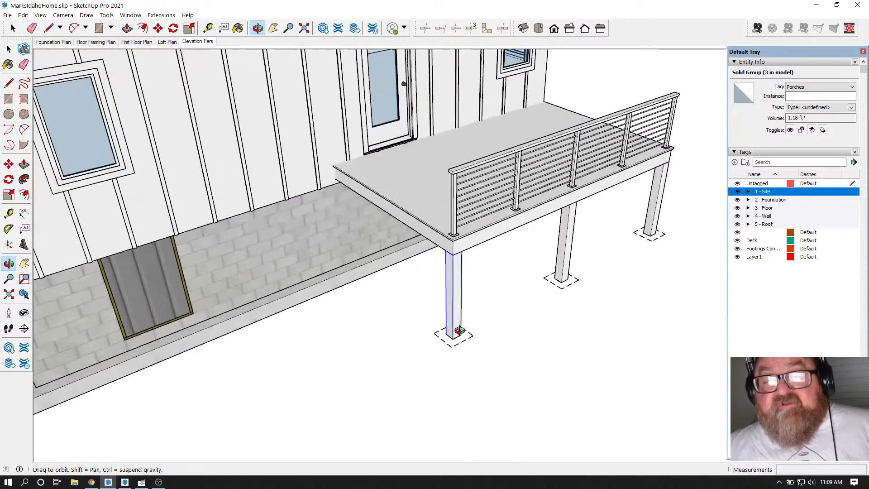
pyautogui.scroll(2, 434, 337)
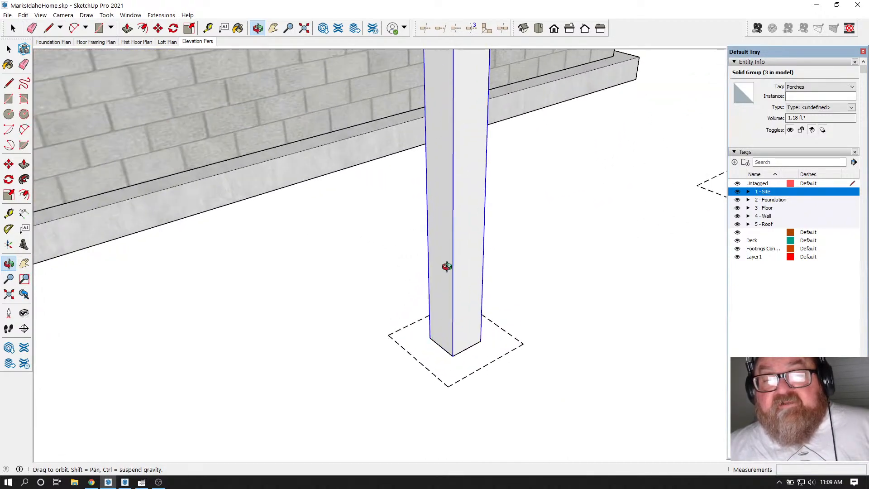
pyautogui.moveTo(452, 262); pyautogui.dragTo(456, 297)
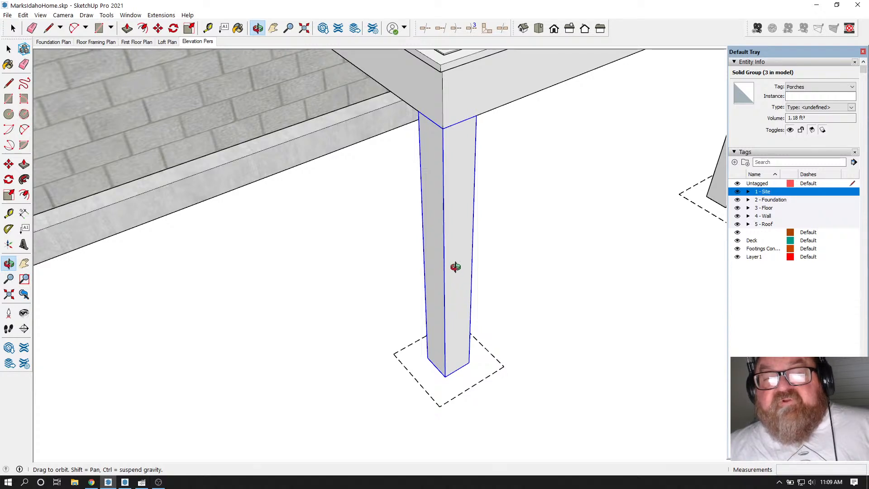
pyautogui.moveTo(457, 276)
pyautogui.mouseDown()
pyautogui.moveTo(423, 287)
pyautogui.moveTo(454, 290)
pyautogui.mouseUp()
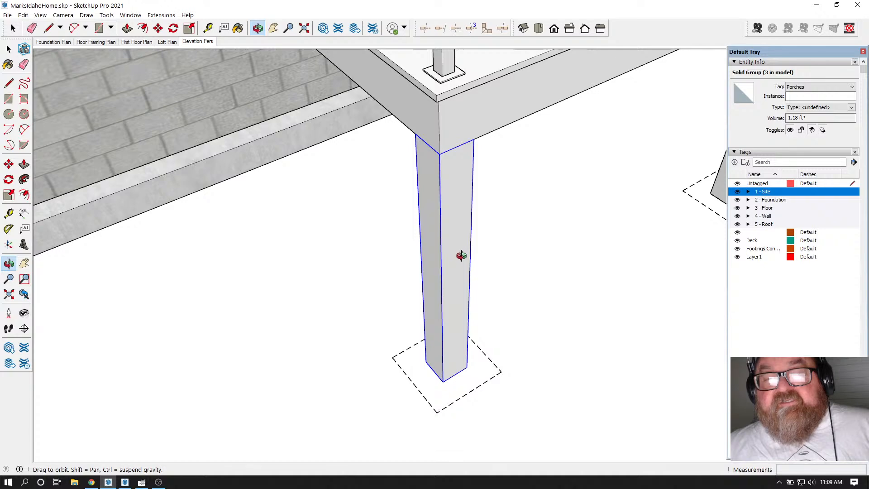
pyautogui.moveTo(447, 288); pyautogui.dragTo(446, 277)
pyautogui.scroll(-8, 333, 274)
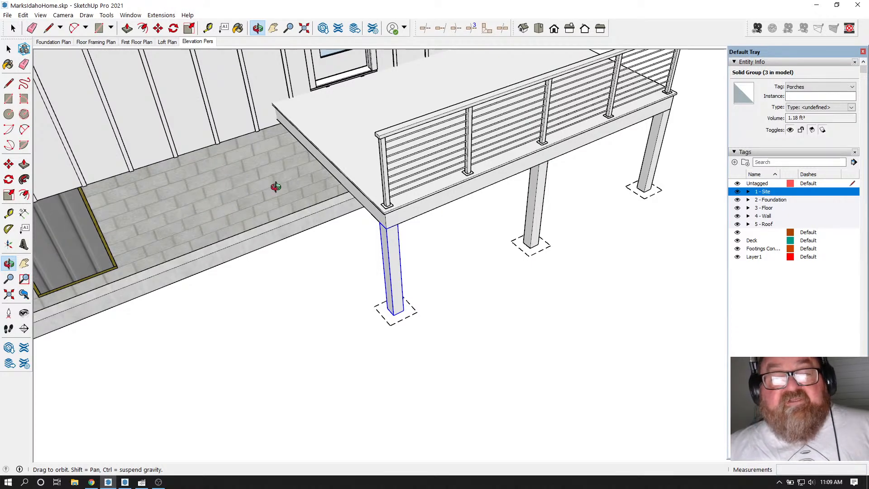
# Step: View the house's gable end with its side porch and check the live stream in YouTube Studio, returning to SketchUp
pyautogui.scroll(-5, 521, 294)
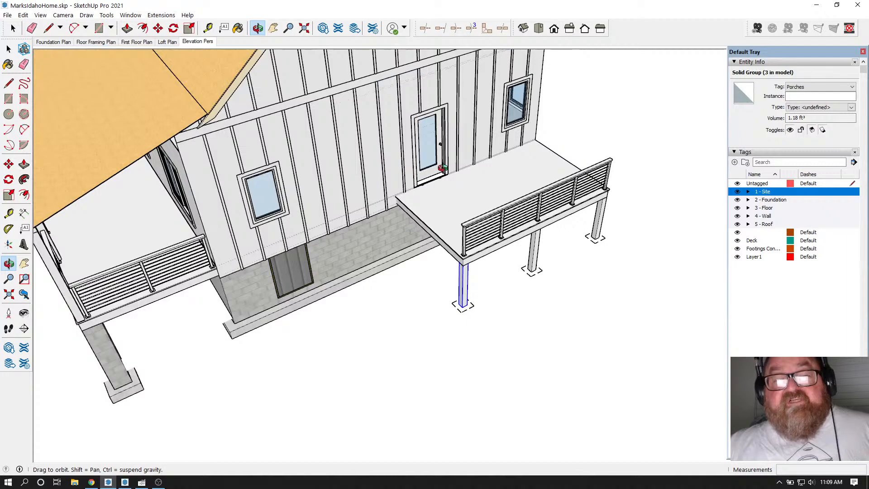
pyautogui.scroll(-2, 475, 171)
pyautogui.scroll(-3, 498, 227)
pyautogui.scroll(4, 468, 181)
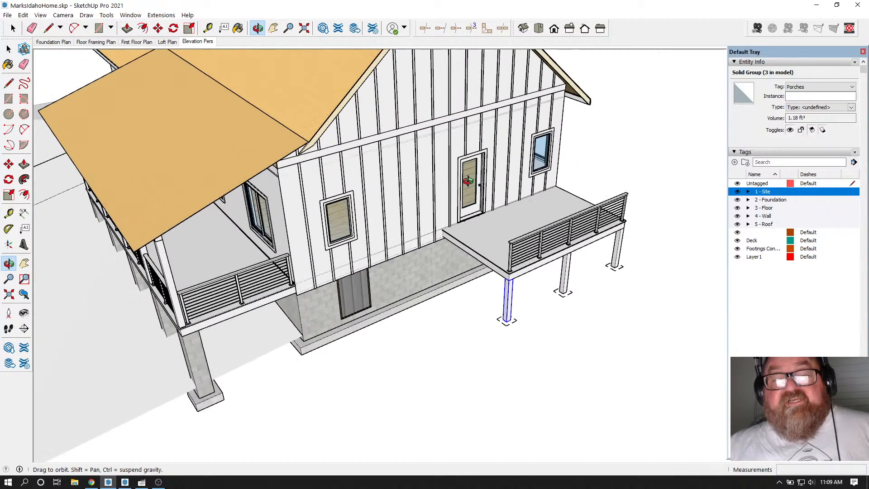
pyautogui.moveTo(468, 181); pyautogui.dragTo(325, 195)
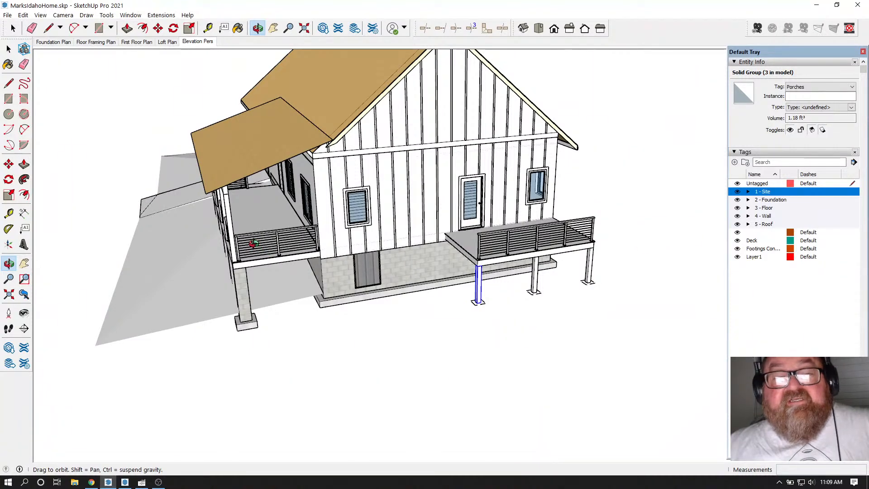
pyautogui.click(91, 482)
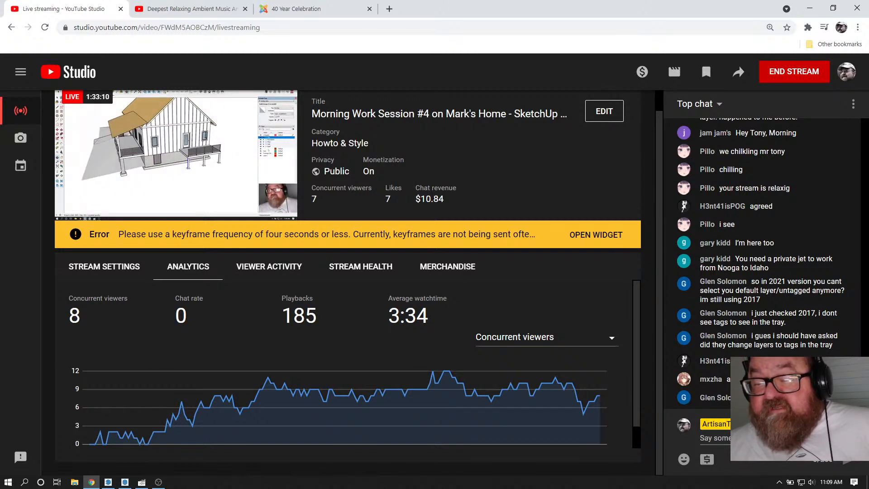
pyautogui.click(108, 482)
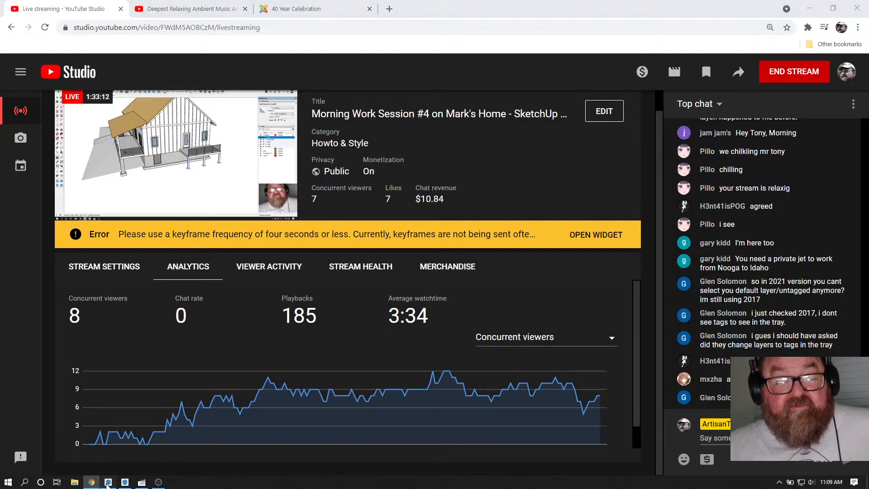
# Step: Examine the flying saucer model hovering above the house and return to the view of the porch and gable end
pyautogui.moveTo(432, 179); pyautogui.dragTo(442, 158)
pyautogui.moveTo(509, 233); pyautogui.dragTo(464, 169)
pyautogui.moveTo(453, 224); pyautogui.dragTo(569, 275)
pyautogui.moveTo(504, 254); pyautogui.dragTo(599, 260)
pyautogui.scroll(-1, 603, 261)
pyautogui.moveTo(547, 254); pyautogui.dragTo(427, 223)
pyautogui.scroll(4, 373, 111)
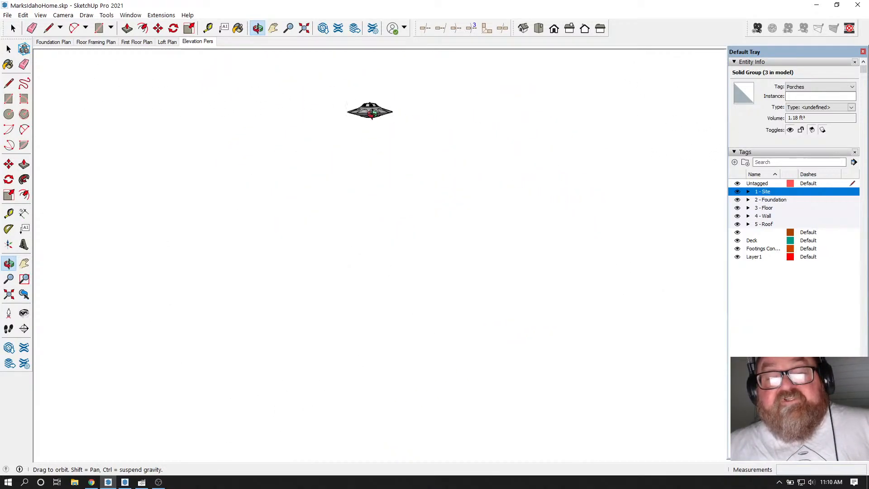
pyautogui.scroll(10, 360, 100)
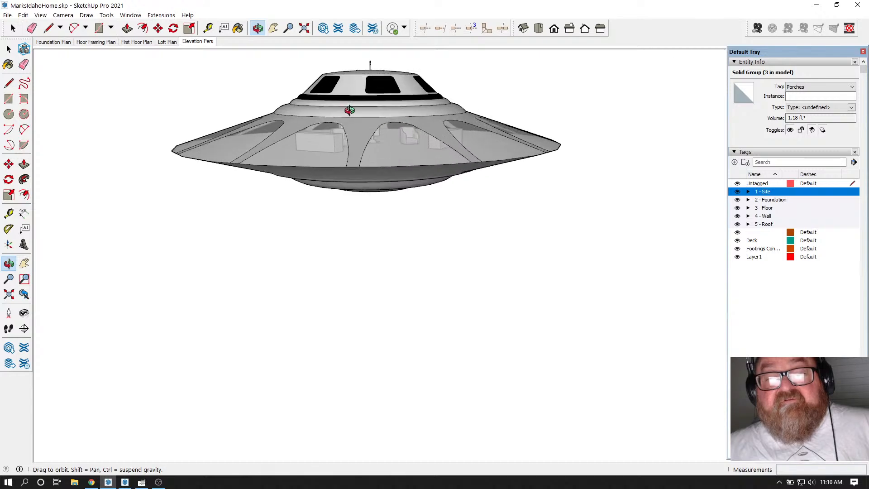
pyautogui.moveTo(349, 110); pyautogui.dragTo(356, 72)
pyautogui.scroll(-15, 382, 139)
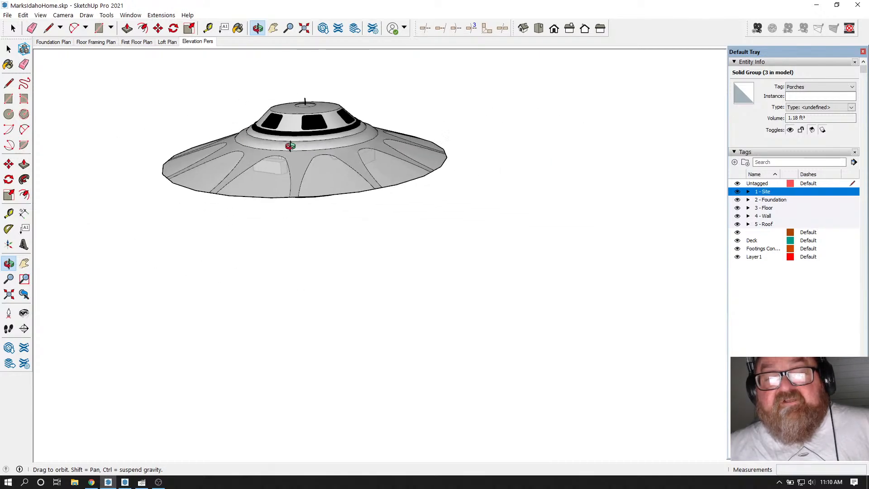
pyautogui.scroll(10, 243, 302)
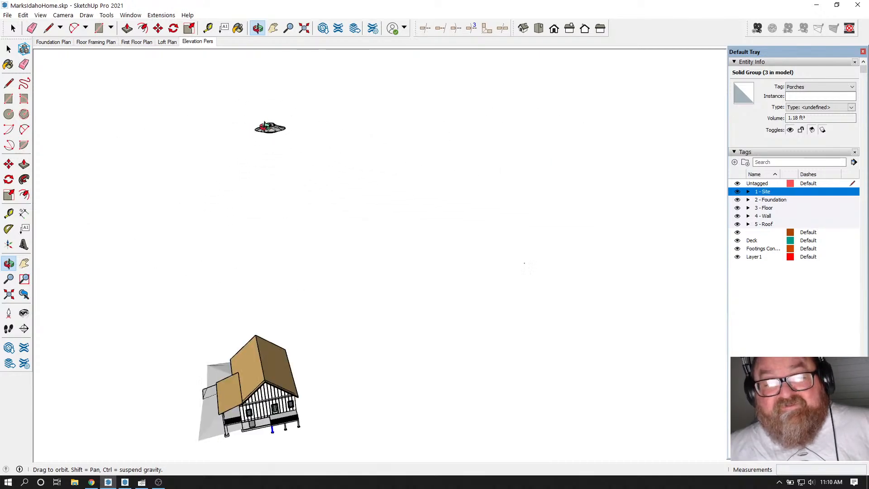
pyautogui.scroll(10, 501, 287)
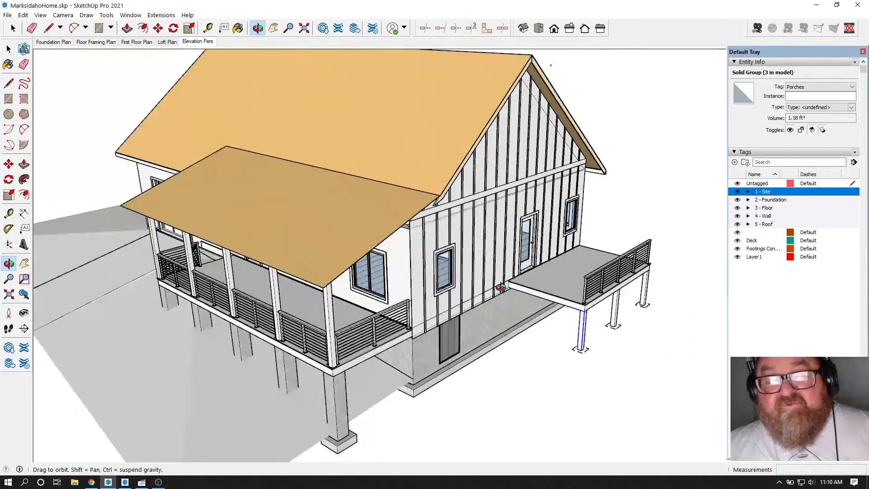
pyautogui.moveTo(500, 287); pyautogui.dragTo(530, 244)
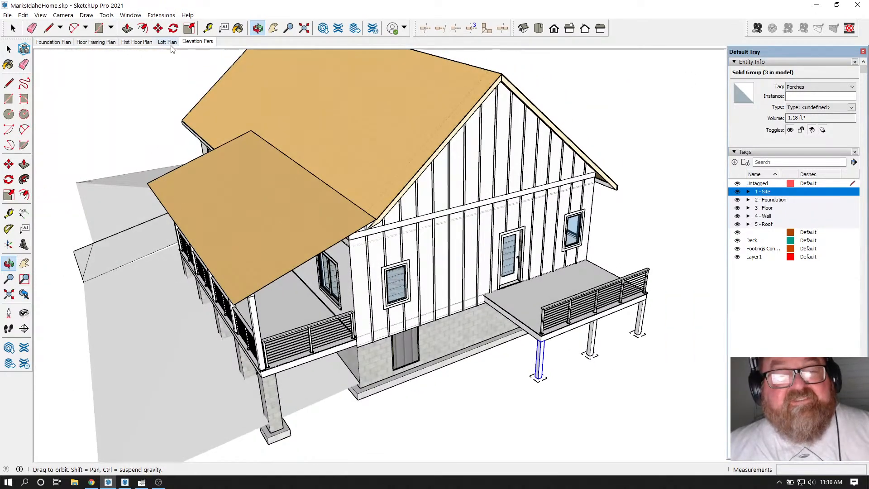
# Step: Open the First Floor Plan scene and examine in 3D how the floor surfaces overlap the 2D plan
pyautogui.click(136, 42)
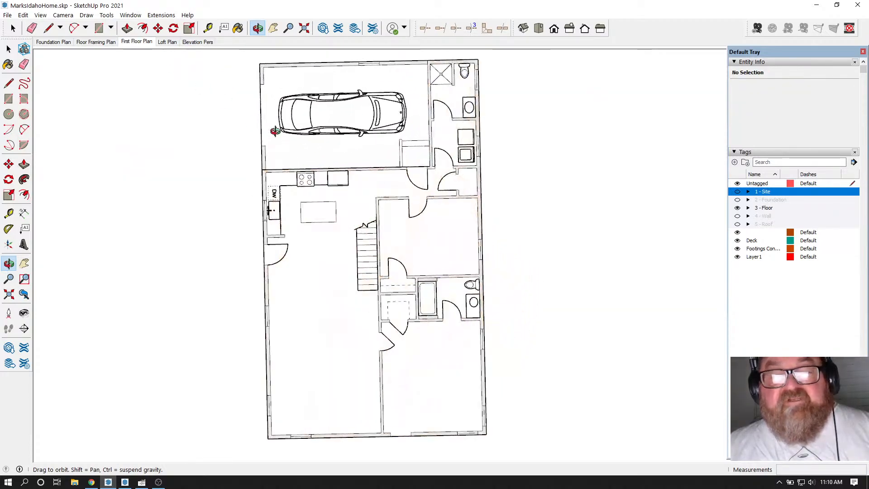
pyautogui.moveTo(353, 256); pyautogui.dragTo(459, 107)
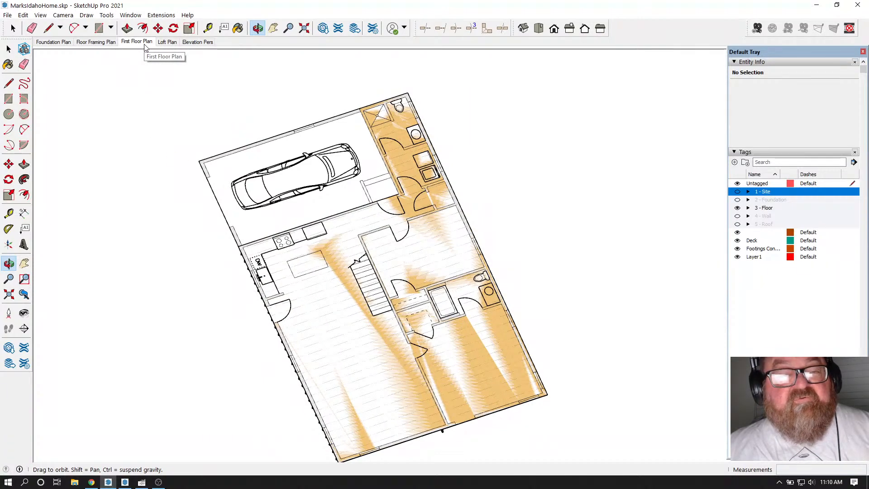
pyautogui.moveTo(392, 272); pyautogui.dragTo(433, 171)
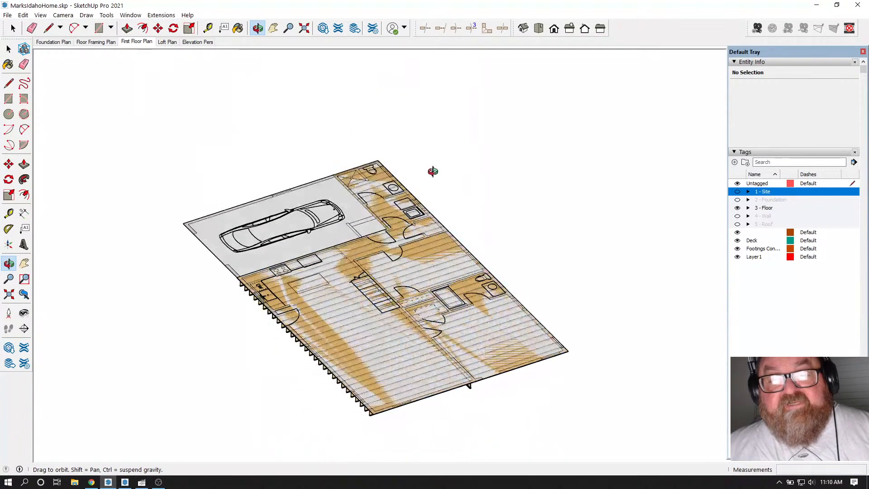
pyautogui.scroll(6, 357, 399)
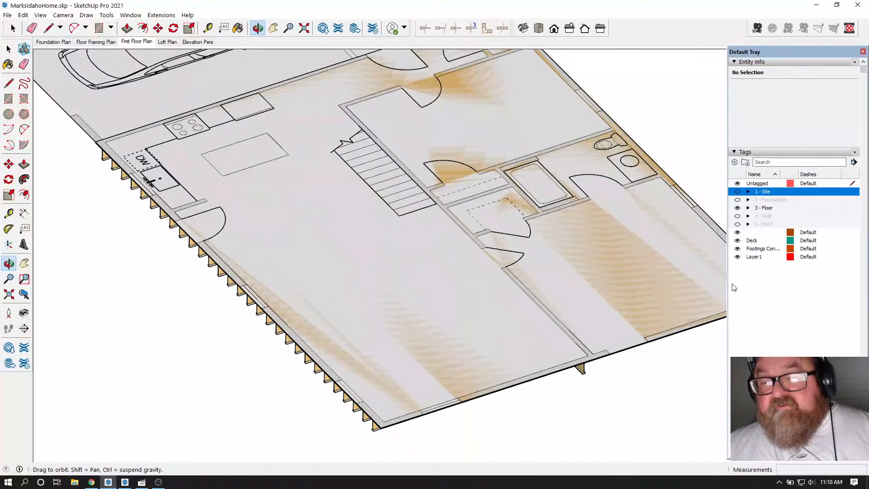
# Step: Hide the floor_joist and floor_she... tags in the 3 - Floor folder and restore the First Floor Plan scene's top view
pyautogui.click(748, 208)
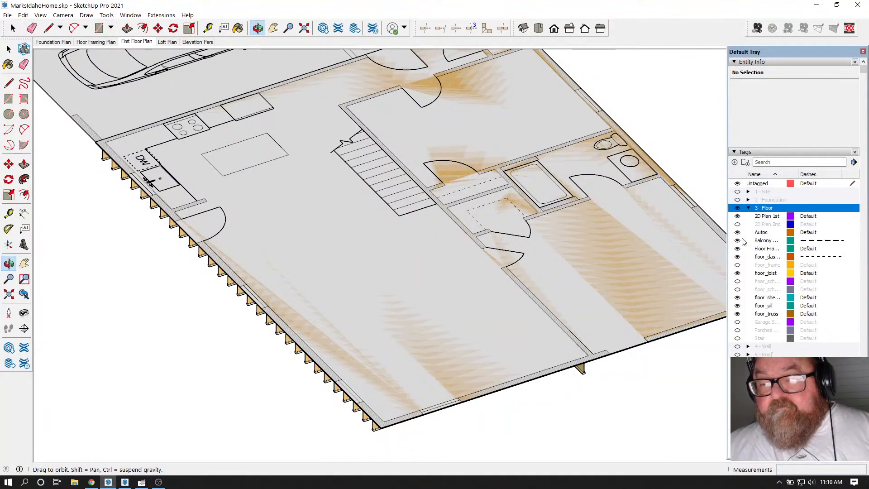
pyautogui.click(738, 297)
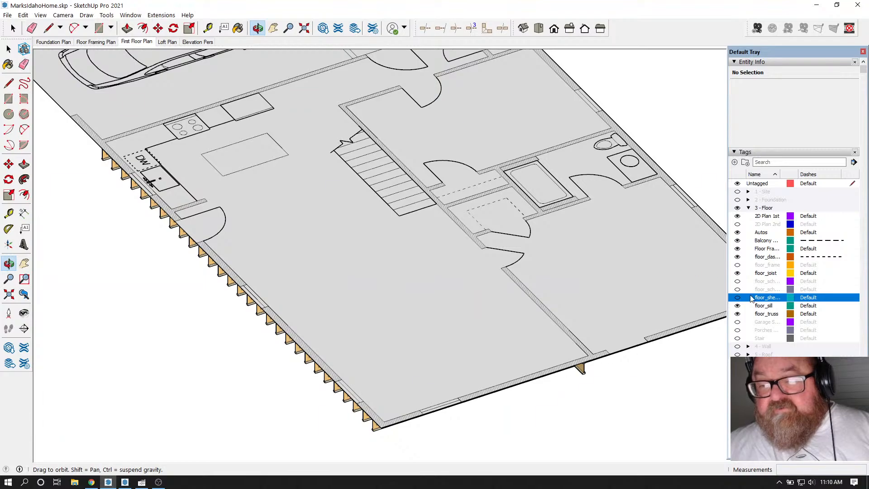
pyautogui.click(737, 273)
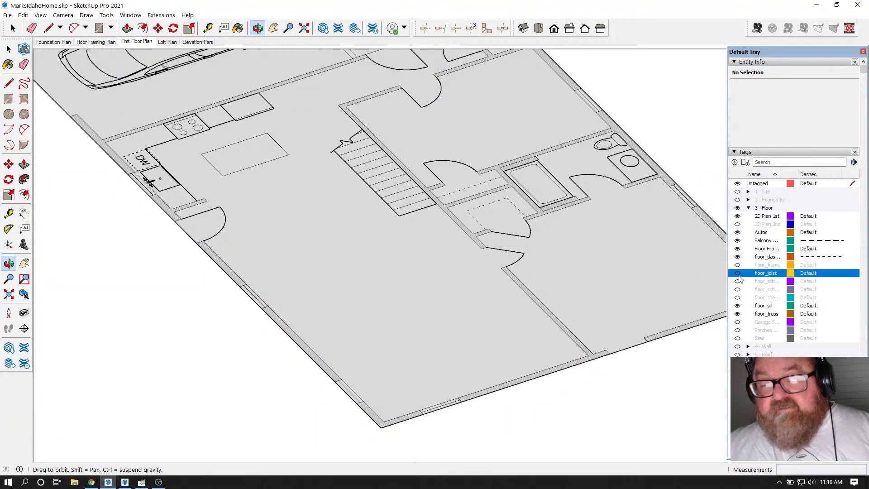
pyautogui.click(132, 42)
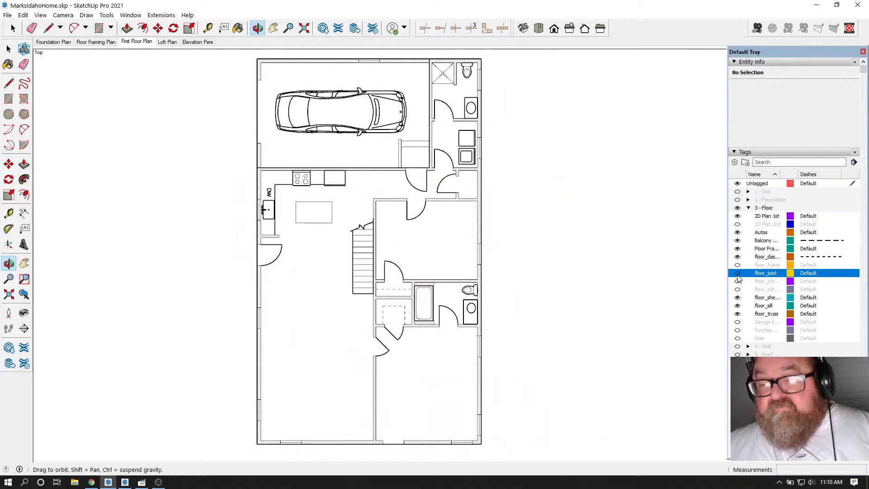
pyautogui.click(737, 298)
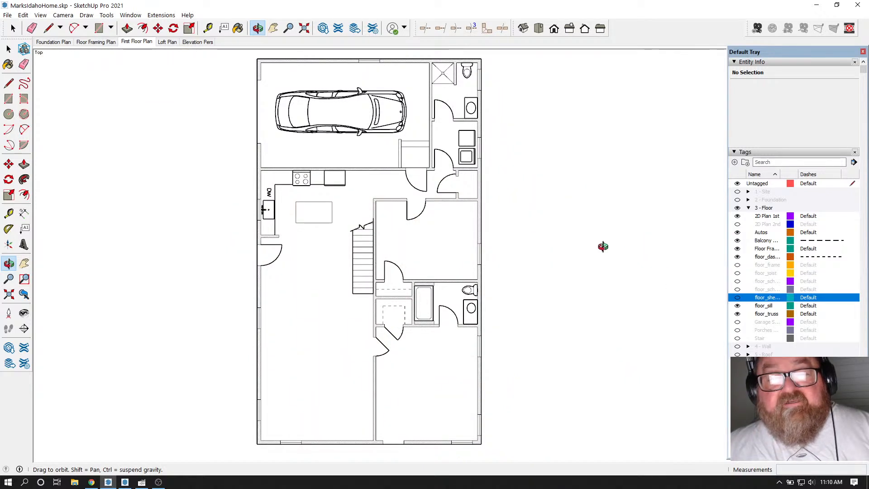
# Step: Update the First Floor Plan scene with the current top view
pyautogui.rightClick(142, 45)
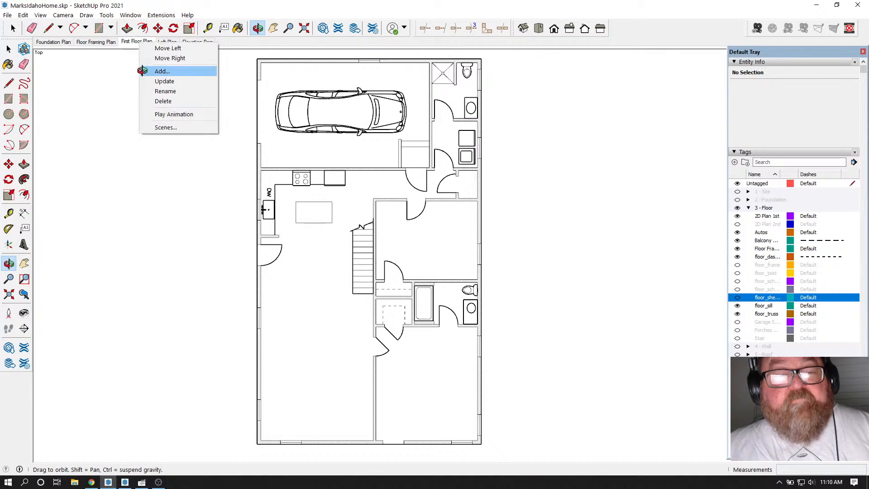
pyautogui.click(146, 80)
# Step: Switch the camera to perspective projection and view the first floor plan at an angle
pyautogui.moveTo(387, 223); pyautogui.dragTo(466, 119)
pyautogui.click(63, 14)
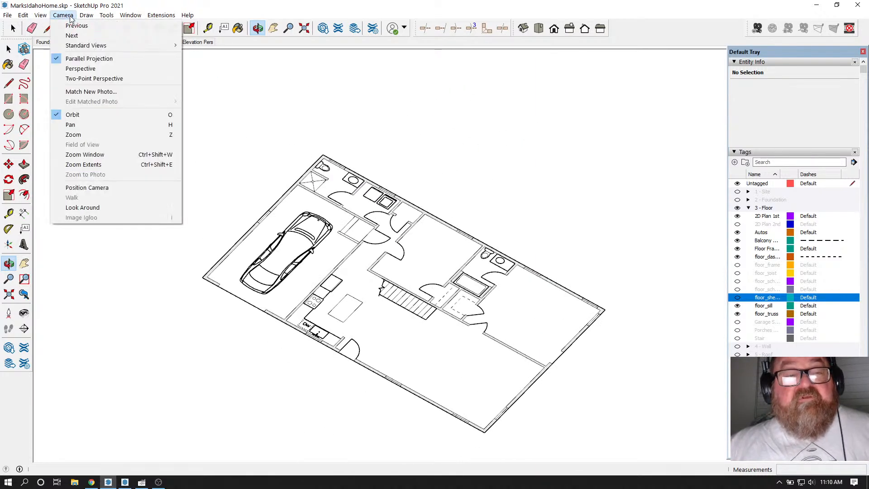
pyautogui.click(81, 69)
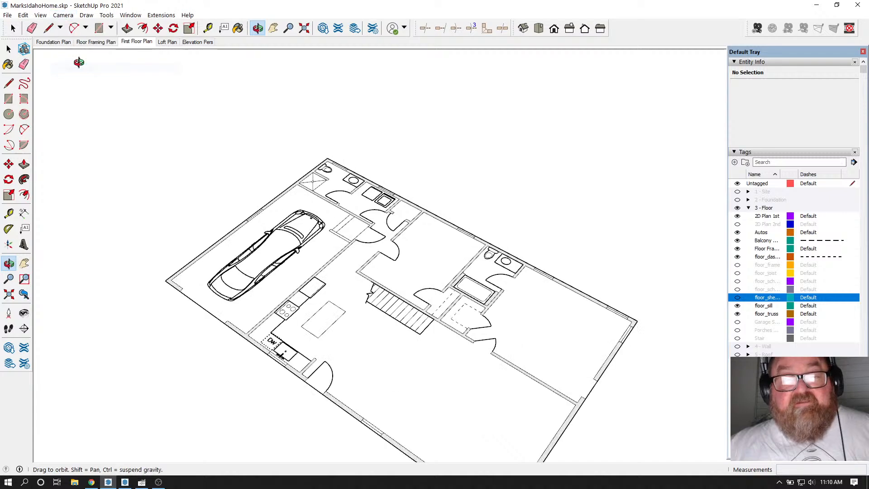
pyautogui.moveTo(308, 125); pyautogui.dragTo(474, 133)
pyautogui.moveTo(347, 301); pyautogui.dragTo(341, 348)
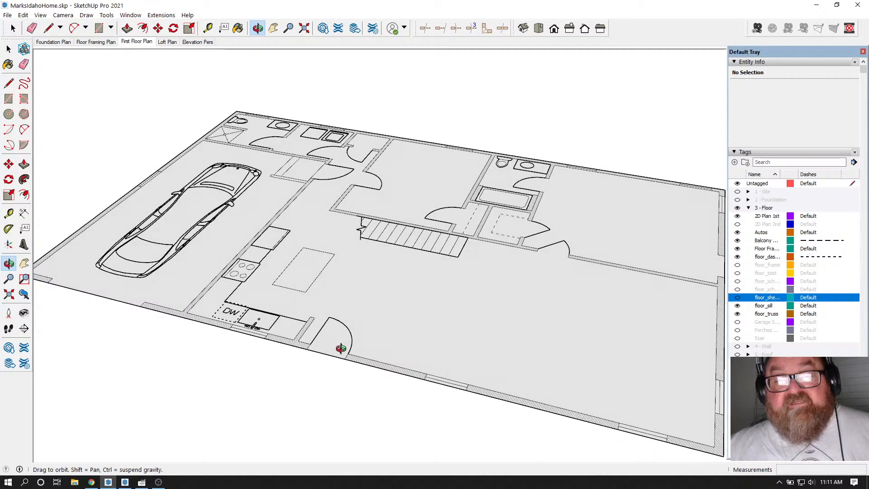
pyautogui.moveTo(313, 308); pyautogui.dragTo(253, 271)
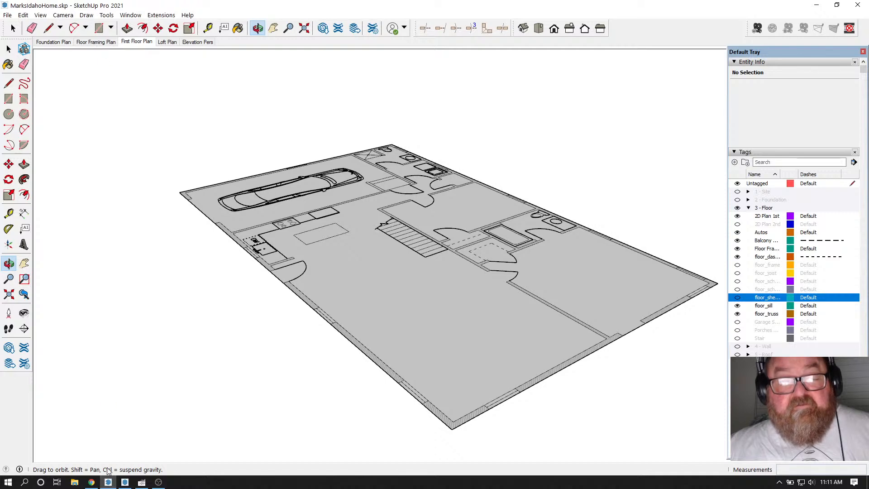
# Step: Switch to LayOut and examine the garage and kitchen area of the main floor plan on the Floor Plan page
pyautogui.click(125, 482)
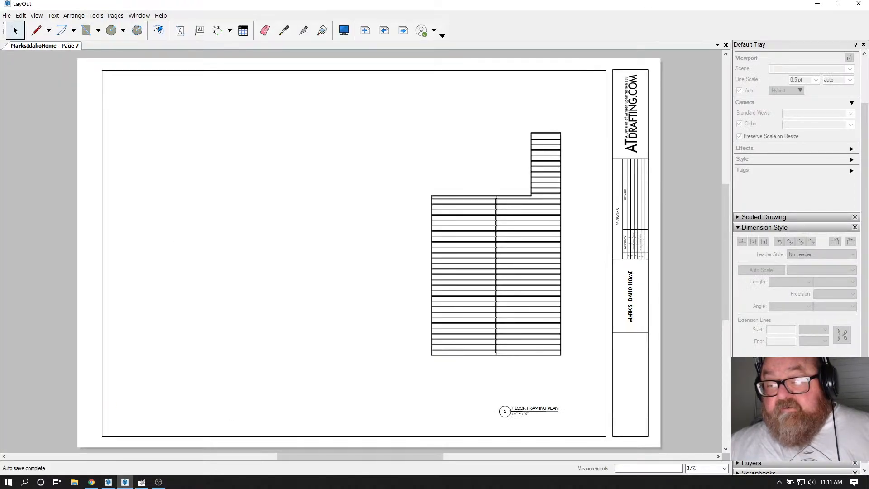
pyautogui.press('pageup')
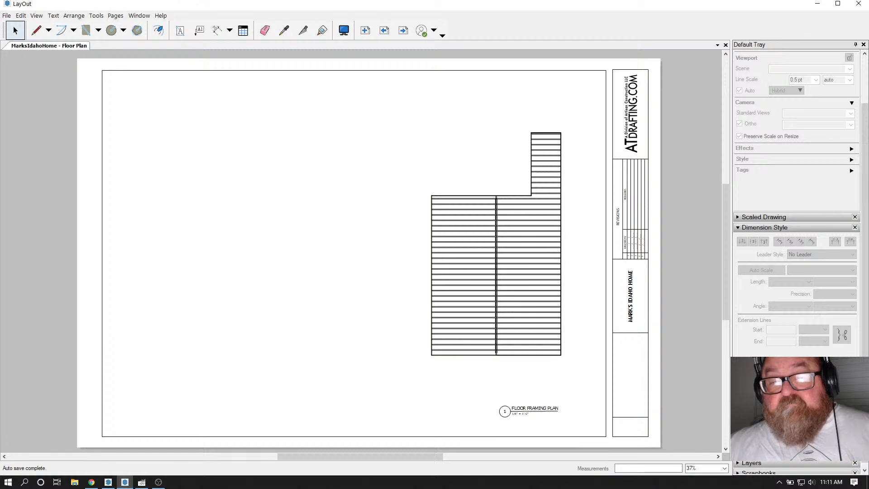
pyautogui.scroll(2, 460, 371)
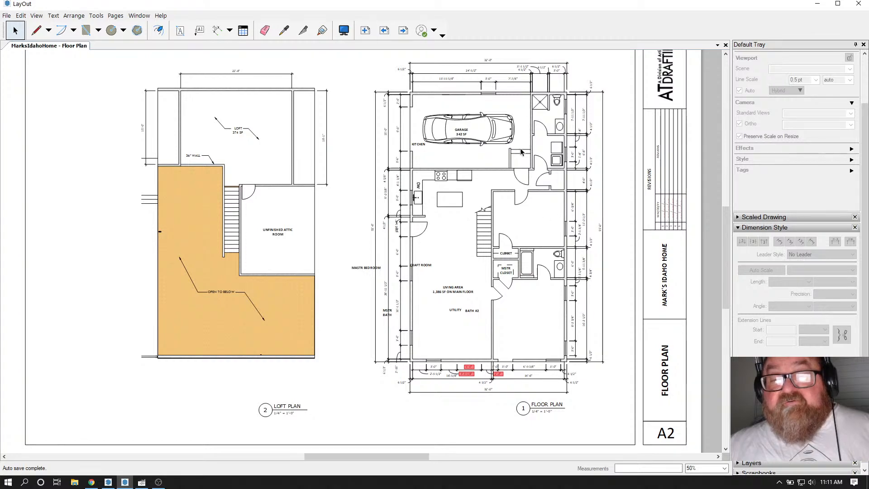
pyautogui.scroll(6, 537, 136)
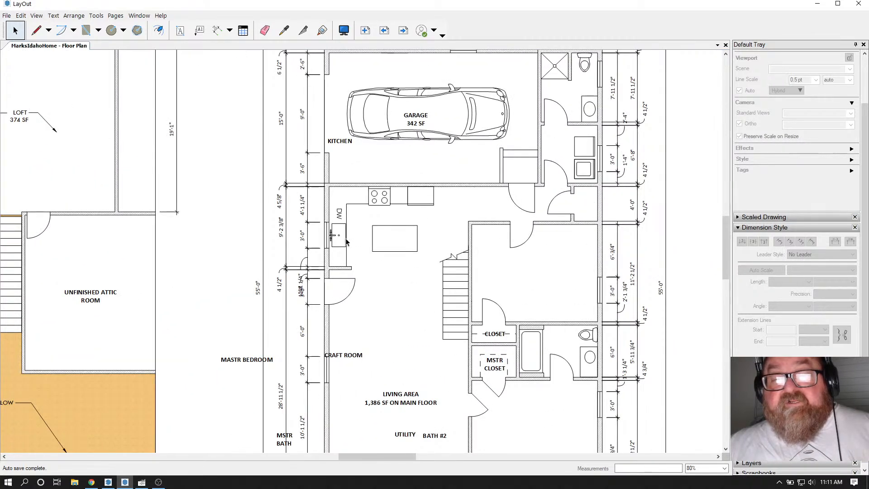
pyautogui.scroll(-4, 511, 203)
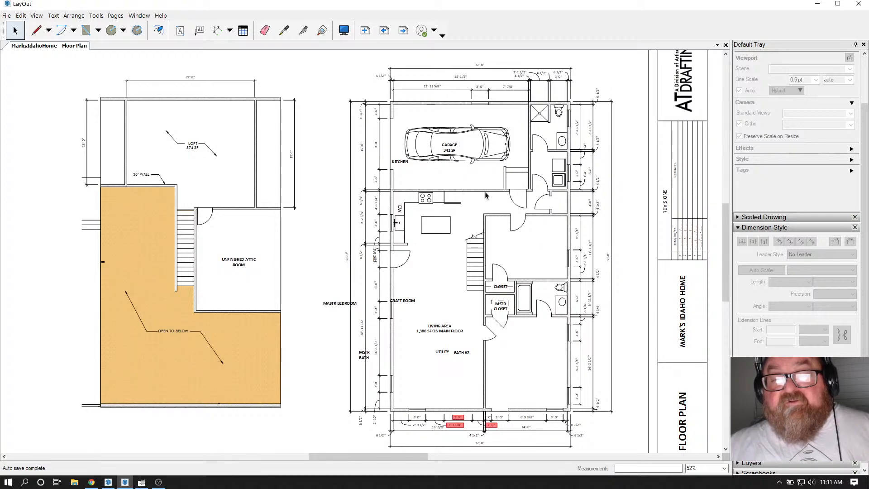
# Step: Return to SketchUp and examine the 2D first floor plan linework from several angles, including the kitchen, stairs, bathrooms and garage
pyautogui.click(108, 482)
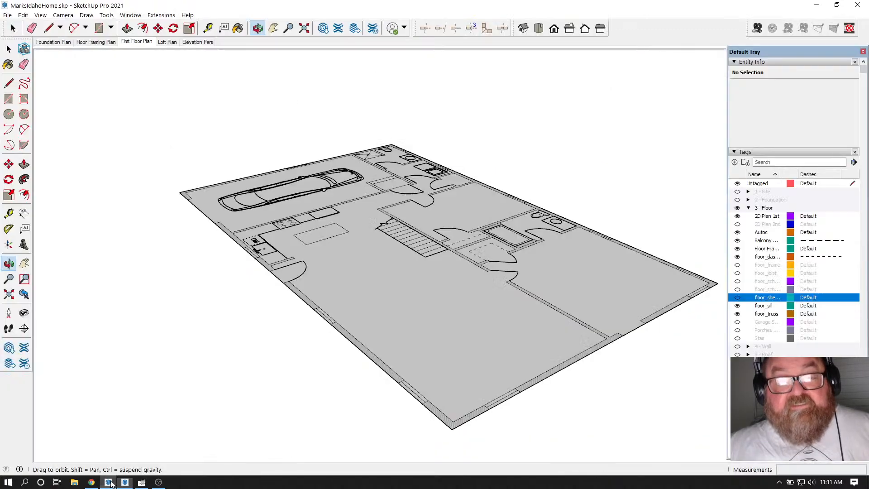
pyautogui.moveTo(304, 228); pyautogui.dragTo(429, 297, button='middle')
pyautogui.moveTo(308, 252); pyautogui.dragTo(363, 317, button='middle')
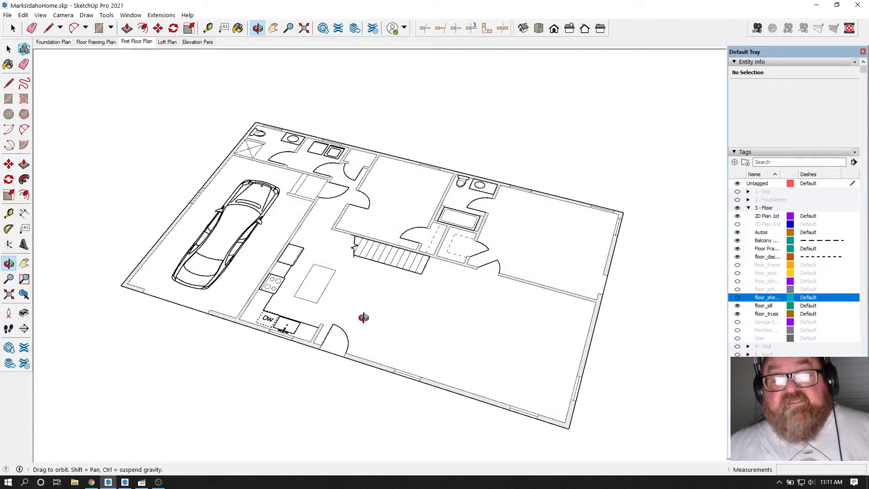
pyautogui.scroll(4, 324, 291)
pyautogui.scroll(-2, 316, 252)
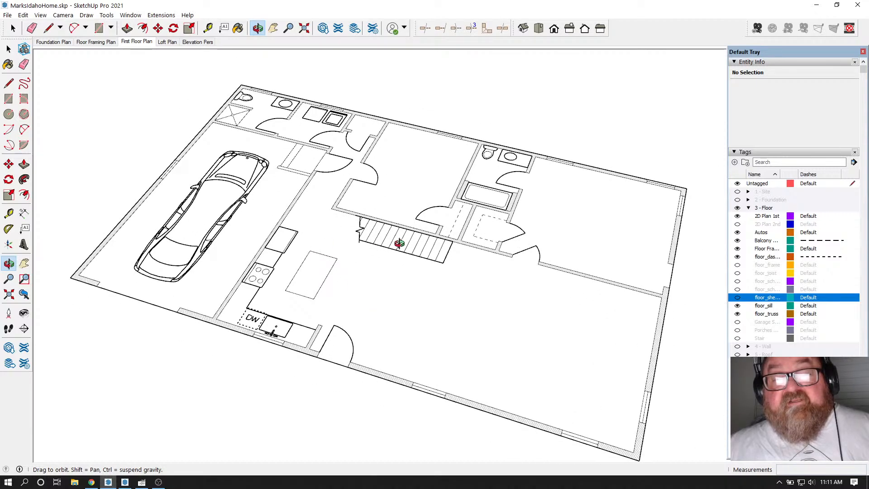
pyautogui.moveTo(578, 190); pyautogui.dragTo(545, 235, button='middle')
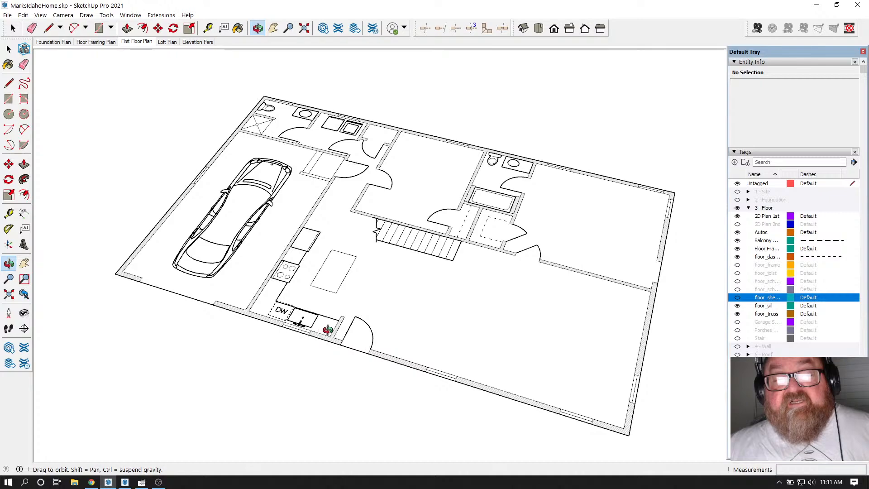
pyautogui.moveTo(368, 336); pyautogui.dragTo(380, 359)
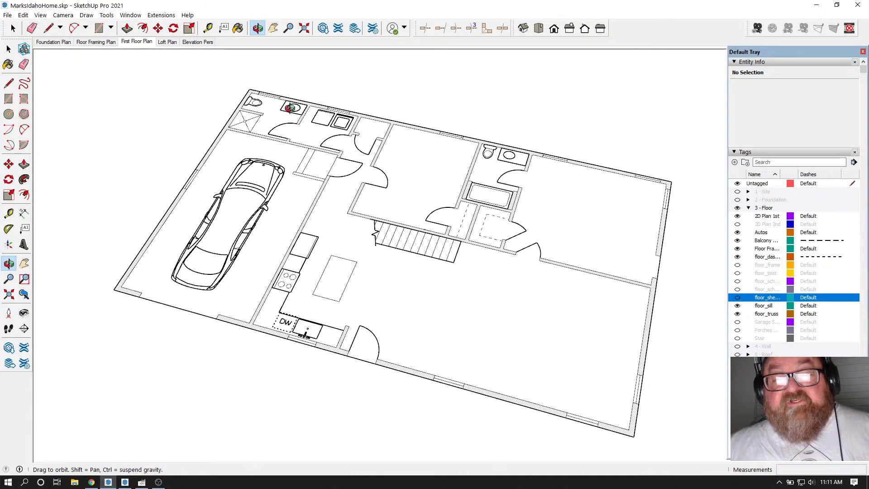
pyautogui.moveTo(581, 265); pyautogui.dragTo(443, 253)
pyautogui.scroll(-1, 382, 270)
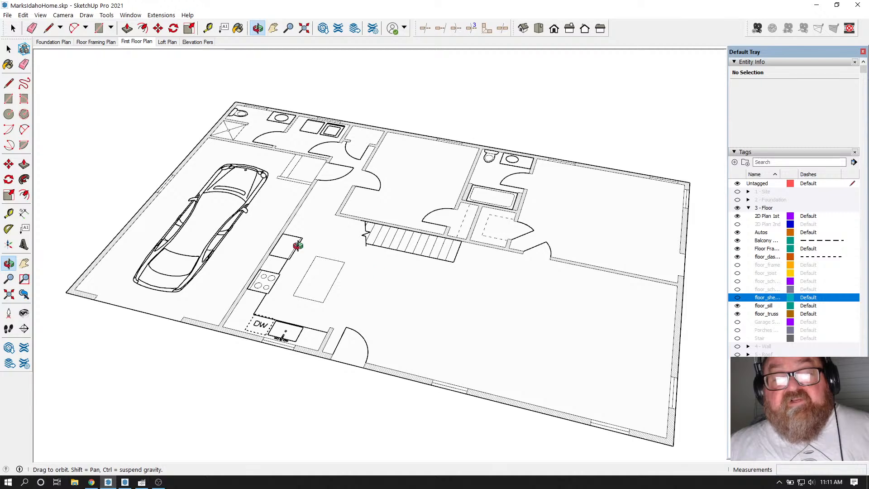
pyautogui.moveTo(470, 231); pyautogui.dragTo(415, 226)
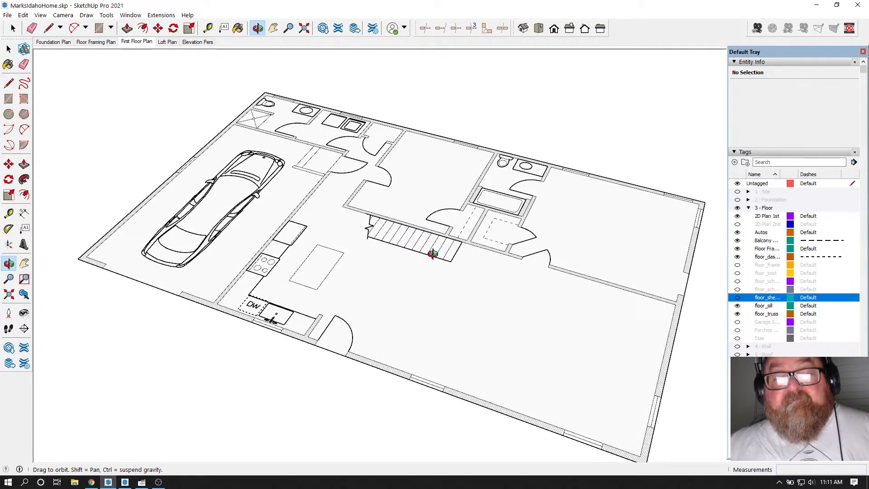
pyautogui.moveTo(433, 253); pyautogui.dragTo(297, 207)
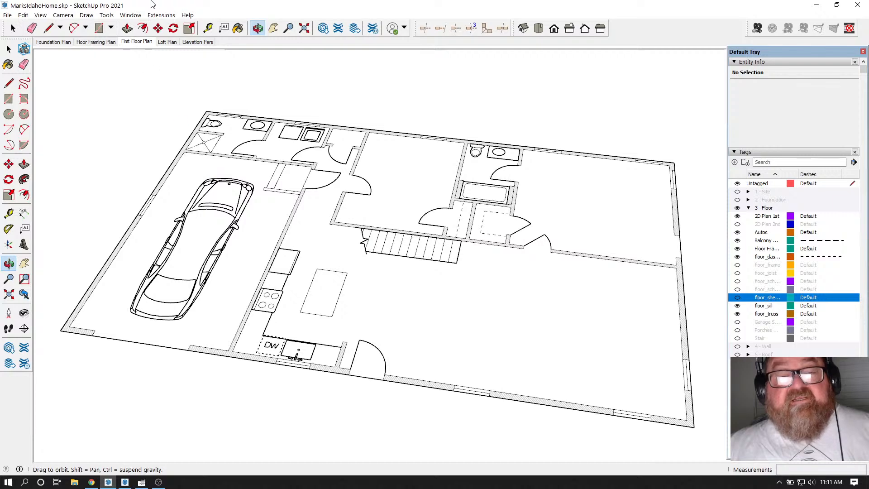
# Step: Draw a Medeek wall about 14.4 ft long on the exterior wall beside the living area's entry door, and close the wall dialog
pyautogui.click(161, 15)
pyautogui.moveTo(182, 91)
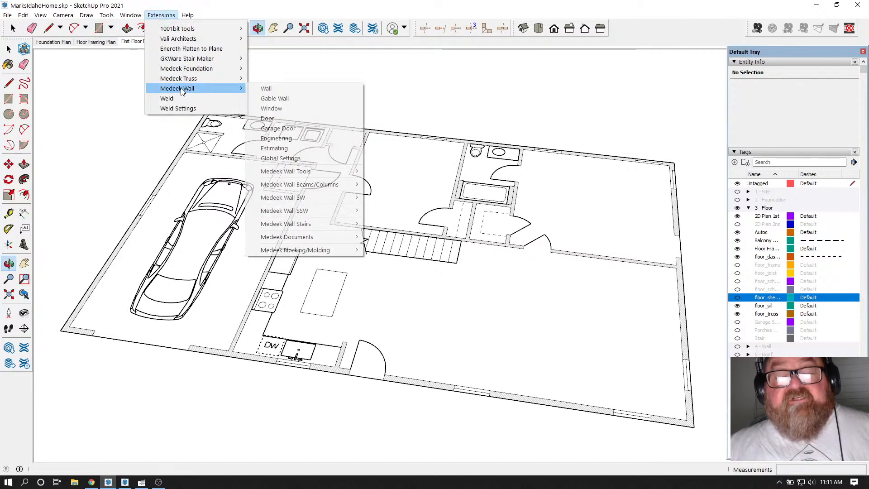
pyautogui.click(266, 88)
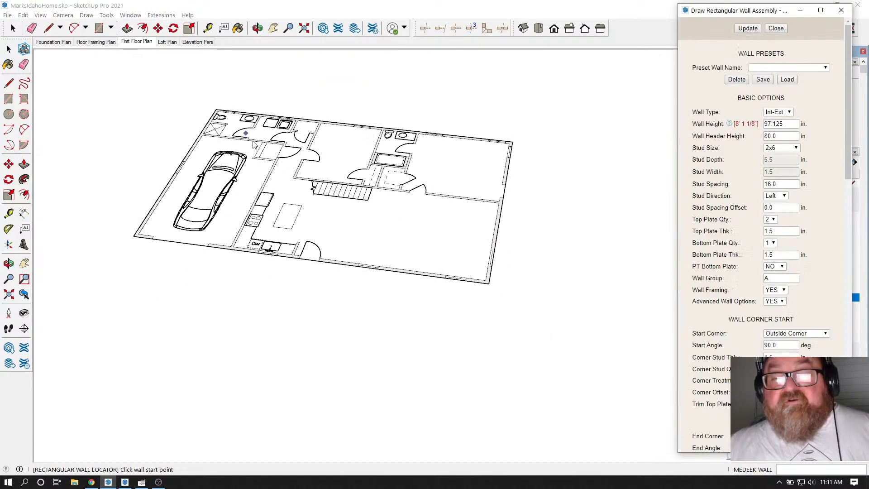
pyautogui.scroll(8, 402, 241)
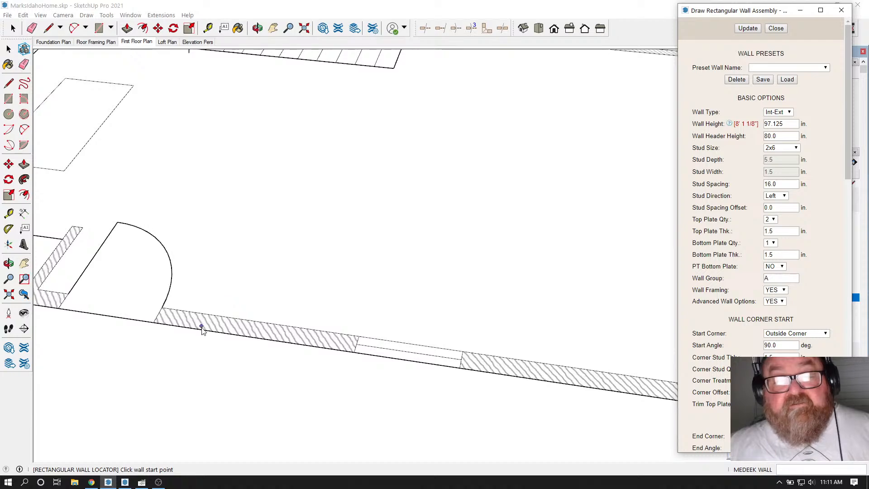
pyautogui.click(202, 327)
pyautogui.scroll(-5, 200, 328)
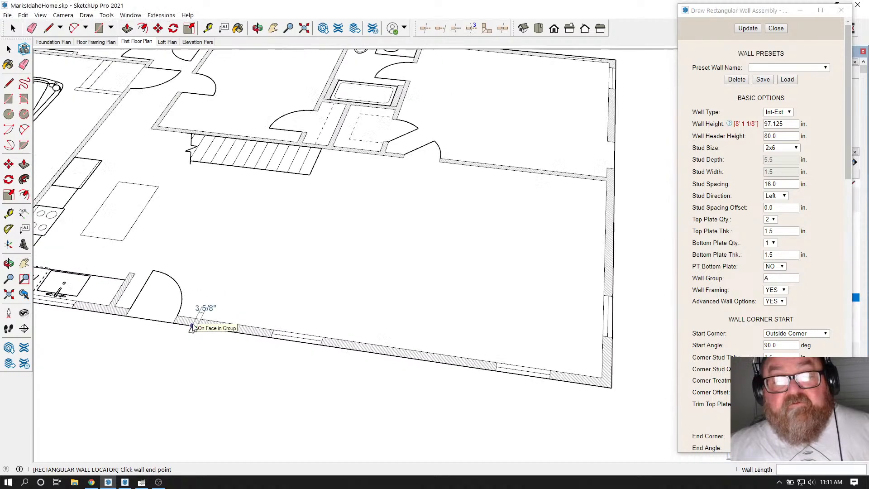
pyautogui.click(393, 355)
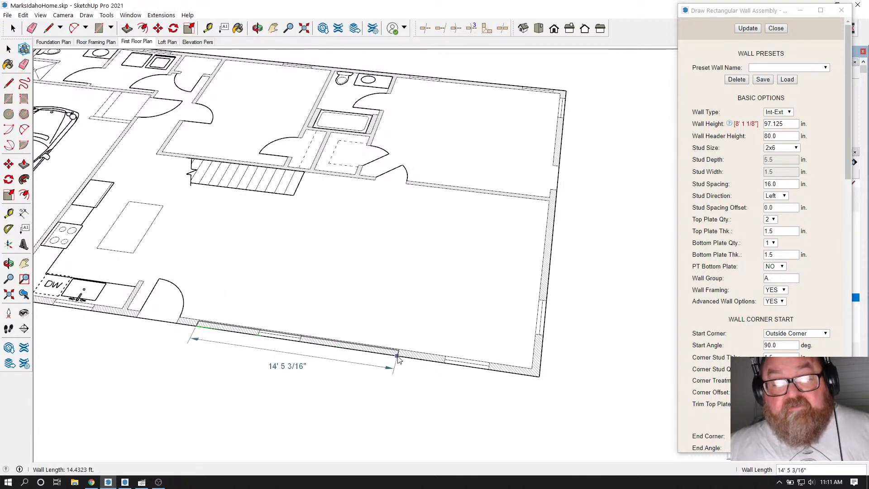
pyautogui.click(410, 322)
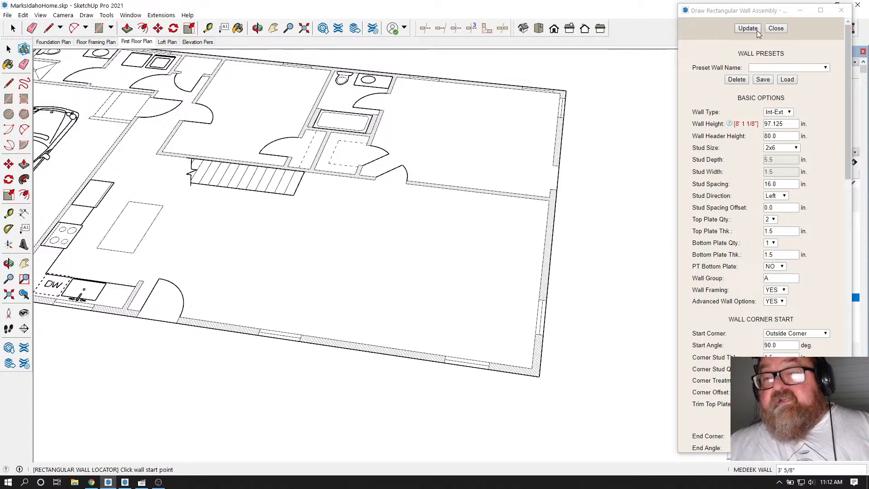
pyautogui.click(776, 28)
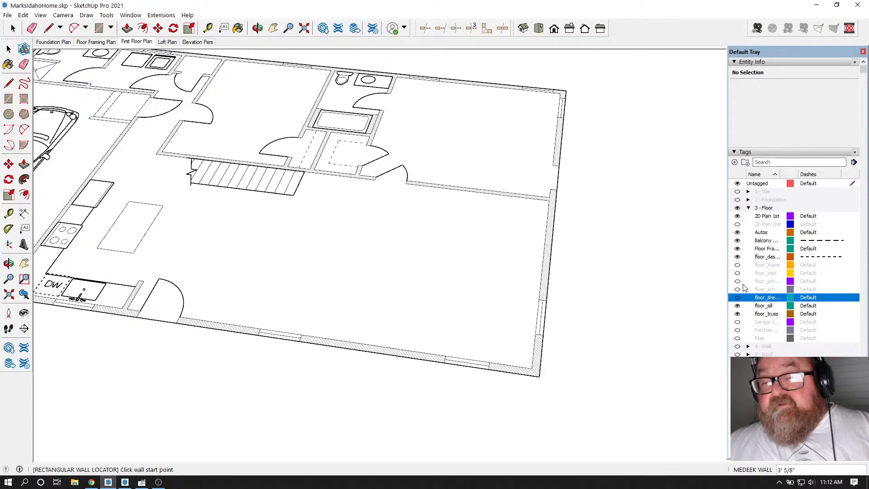
# Step: Make the 4 - Wall tag visible to show the 3D walls over the floor plan
pyautogui.click(737, 347)
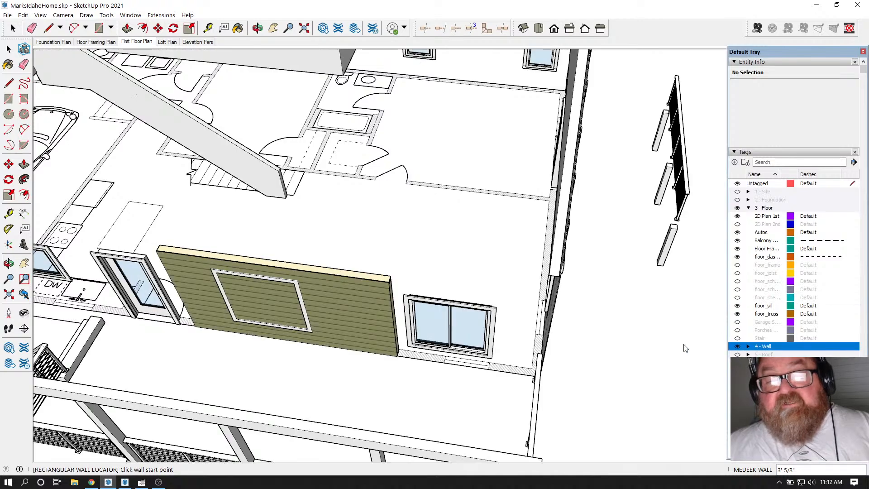
pyautogui.moveTo(455, 262); pyautogui.dragTo(363, 186, button='middle')
pyautogui.click(257, 28)
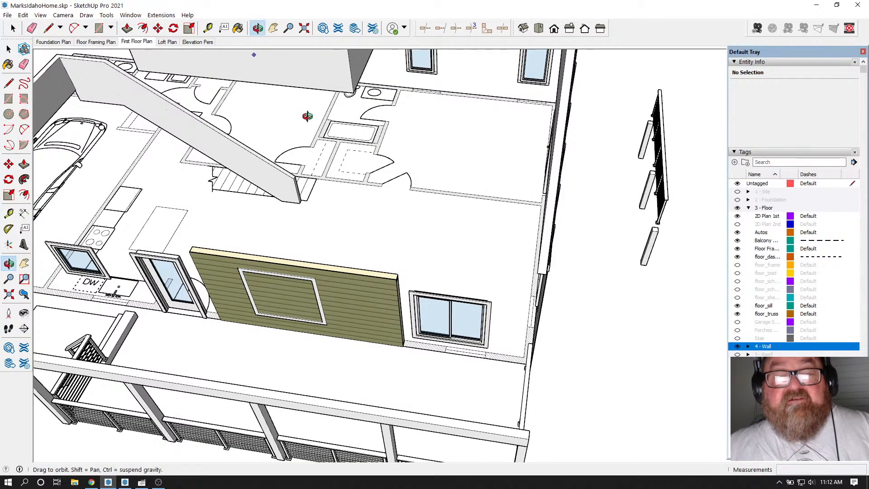
# Step: Draw a second Medeek wall about 6.8 ft long on the interior wall between the living area and the front bedroom
pyautogui.scroll(2, 430, 297)
pyautogui.scroll(5, 403, 132)
pyautogui.moveTo(403, 132); pyautogui.dragTo(368, 180)
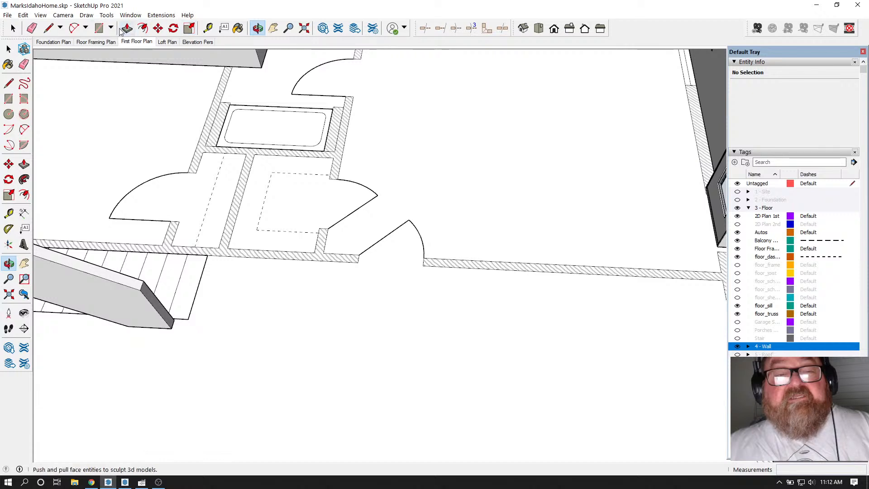
pyautogui.click(99, 28)
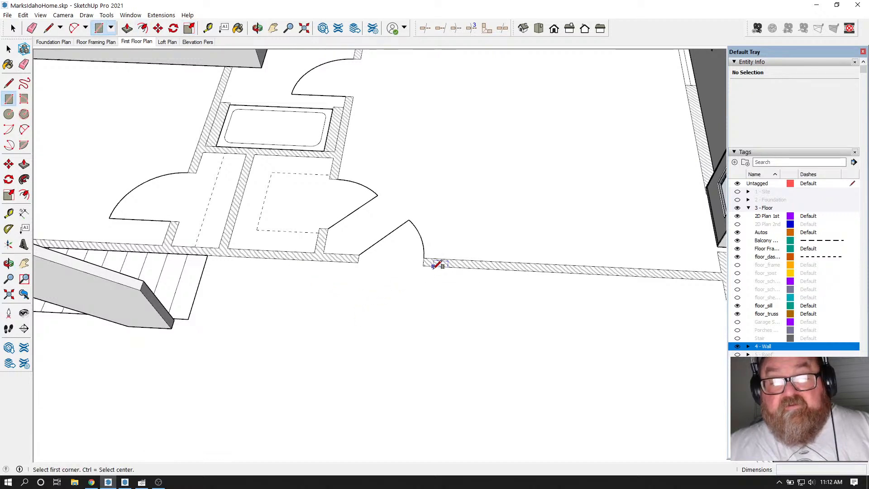
pyautogui.click(161, 14)
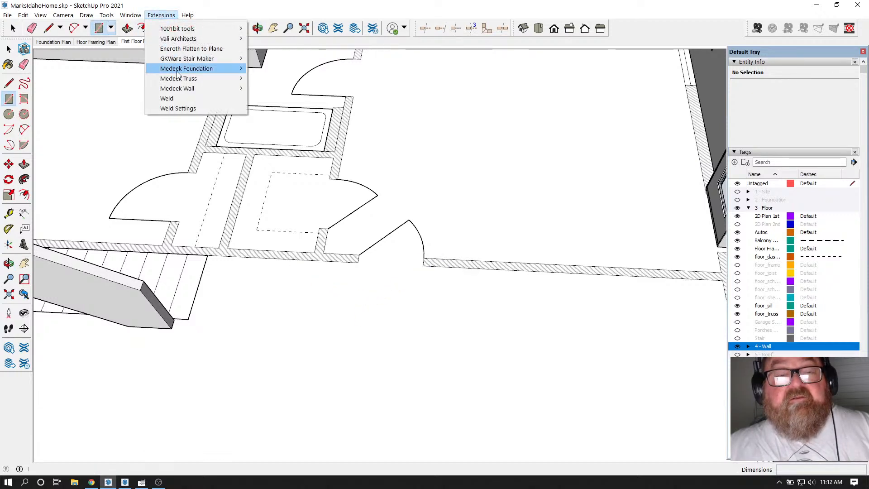
pyautogui.moveTo(191, 89)
pyautogui.click(266, 88)
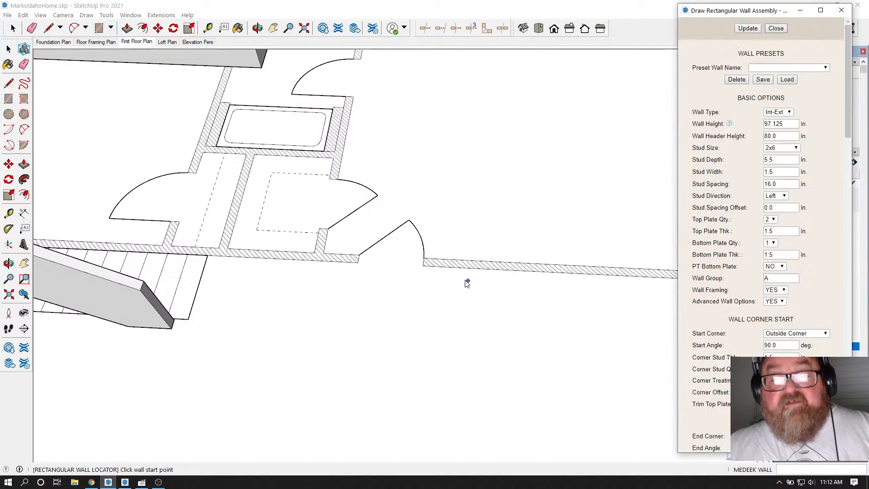
pyautogui.click(445, 266)
pyautogui.click(612, 276)
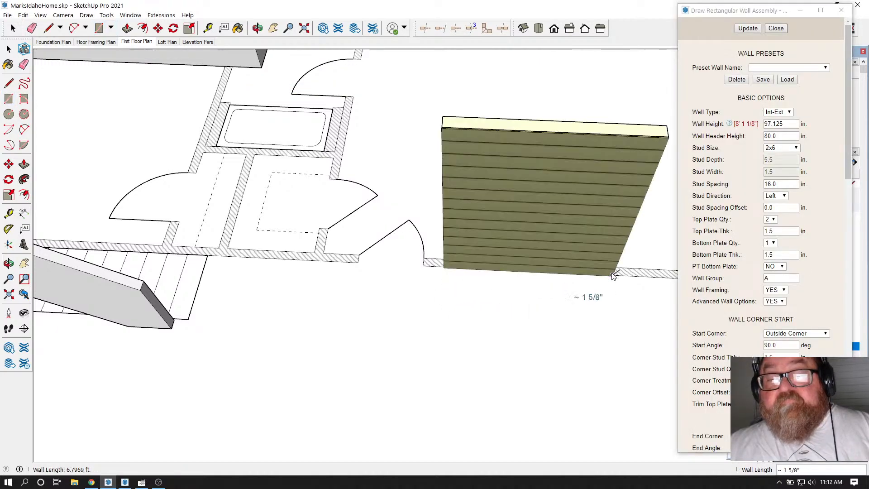
# Step: Examine both test walls in the model, and undo them together with the 4 - Wall tag's visibility
pyautogui.click(258, 29)
pyautogui.moveTo(389, 199); pyautogui.dragTo(46, 187)
pyautogui.moveTo(327, 247); pyautogui.dragTo(389, 254)
pyautogui.moveTo(540, 219); pyautogui.dragTo(404, 196)
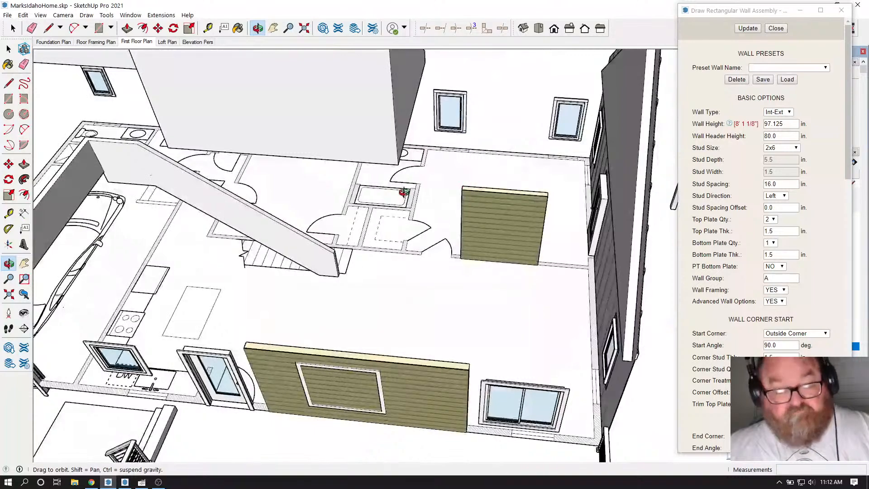
pyautogui.scroll(-5, 481, 202)
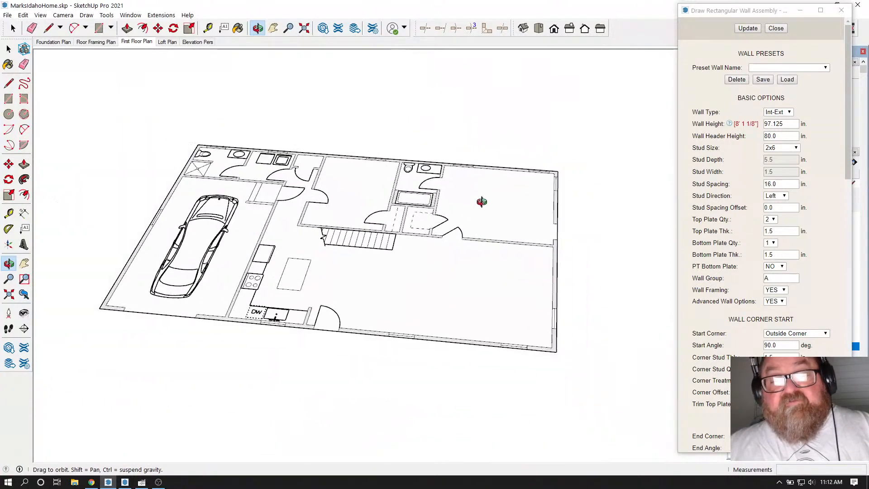
pyautogui.moveTo(479, 260); pyautogui.dragTo(398, 254)
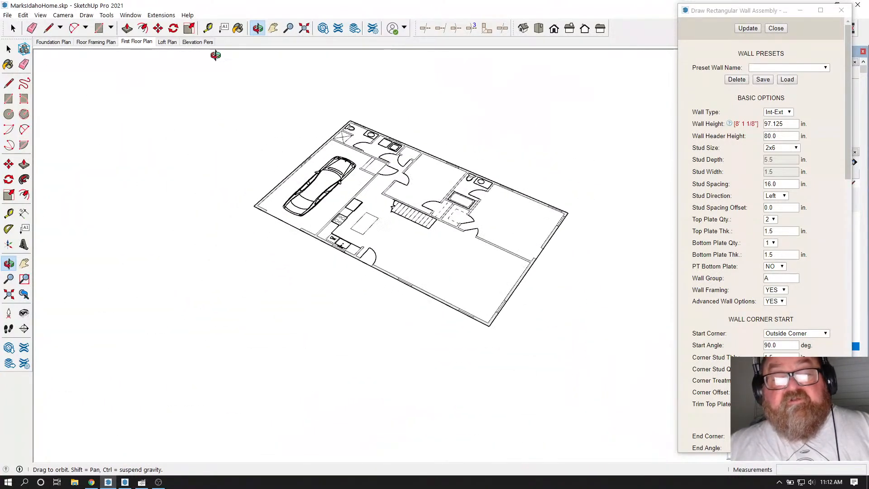
# Step: Inspect the flat 2D drawing in the First Floor Plan scene from different angles
pyautogui.click(136, 42)
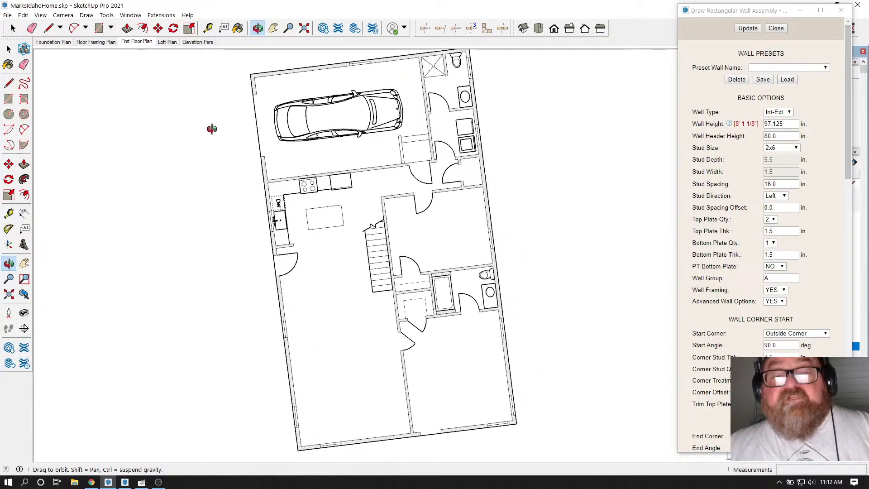
pyautogui.moveTo(250, 193); pyautogui.dragTo(350, 153)
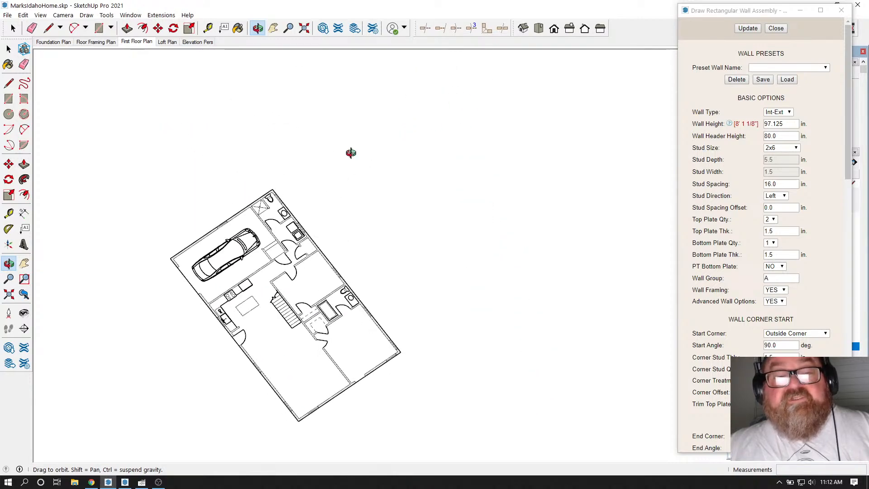
# Step: In the Elevation Pers scene, place a horizontal section plane at ground level in front of the house
pyautogui.click(196, 43)
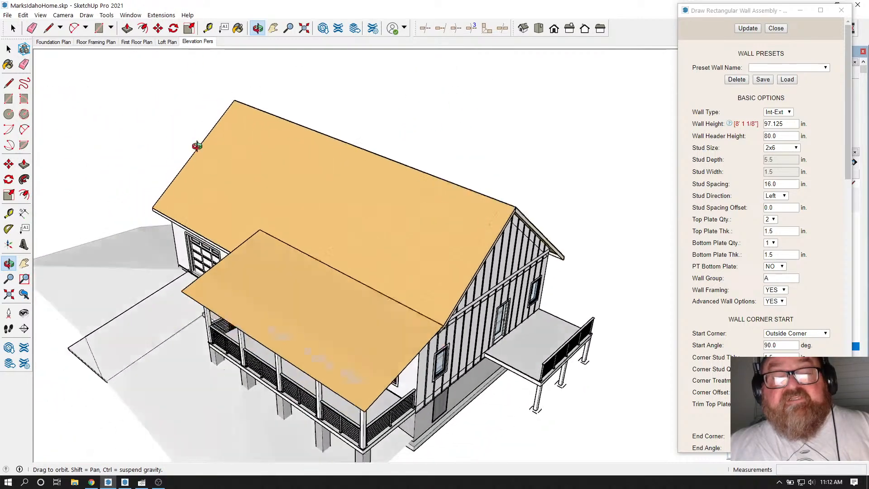
pyautogui.scroll(-2, 328, 142)
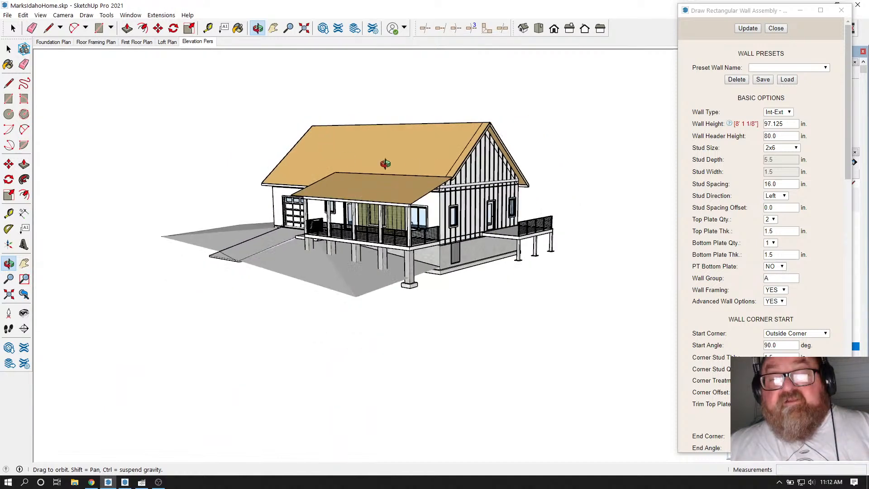
pyautogui.moveTo(384, 163); pyautogui.dragTo(357, 225)
pyautogui.scroll(2, 427, 226)
pyautogui.scroll(-3, 253, 180)
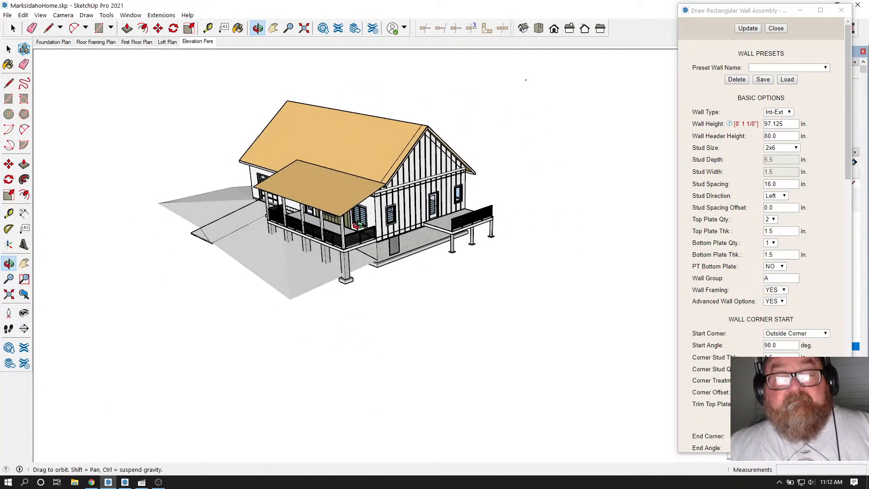
pyautogui.click(24, 328)
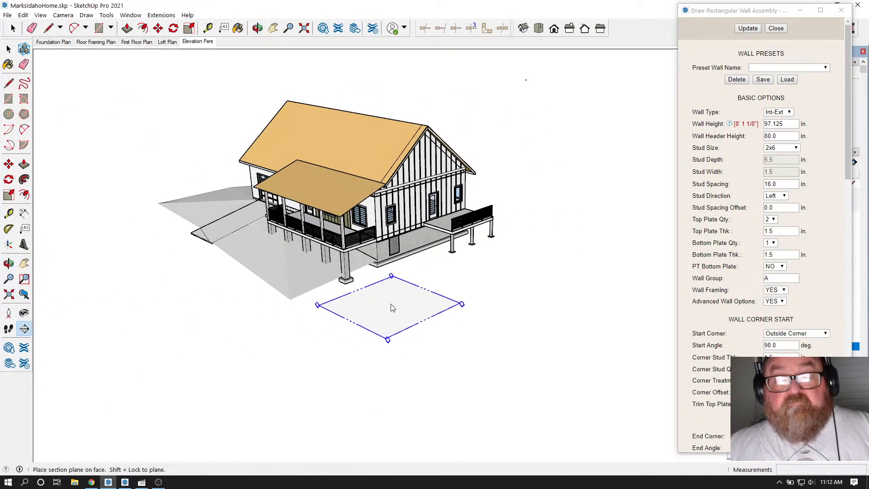
pyautogui.click(392, 306)
pyautogui.click(501, 273)
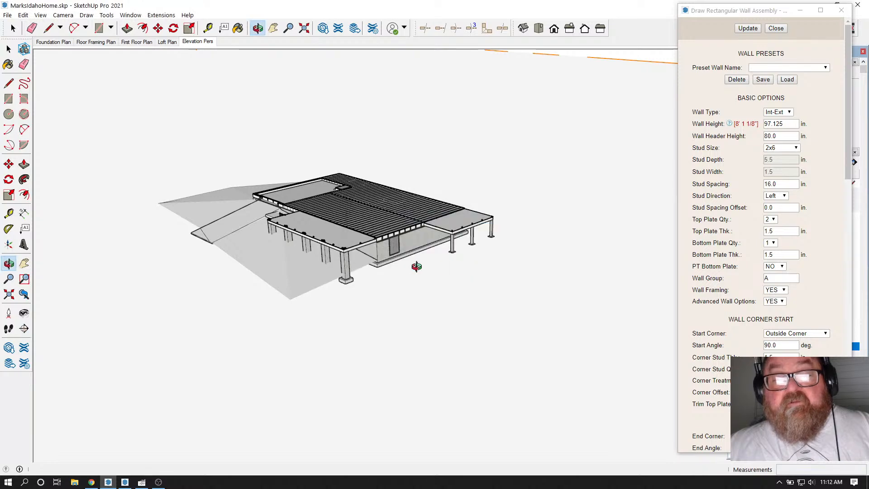
# Step: Raise the section plane vertically by about 5' 8" so it cuts through the first floor walls
pyautogui.scroll(-5, 415, 266)
pyautogui.click(13, 29)
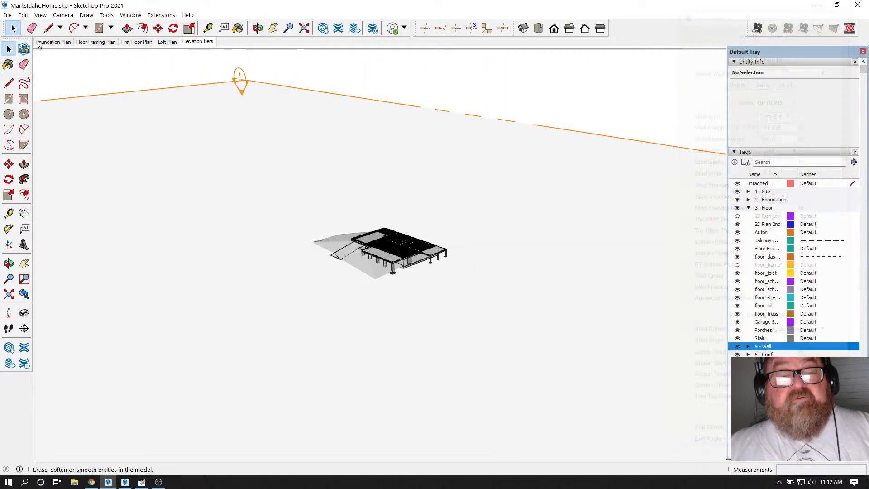
pyautogui.click(240, 84)
pyautogui.click(158, 29)
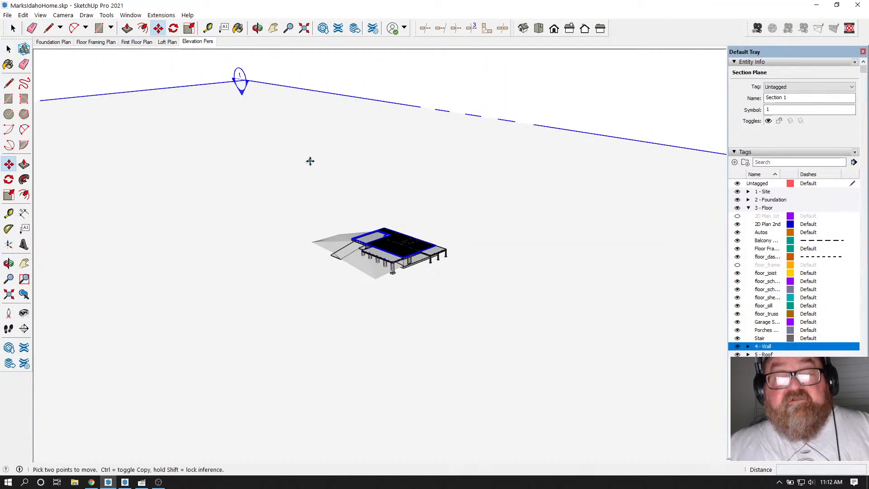
pyautogui.click(311, 161)
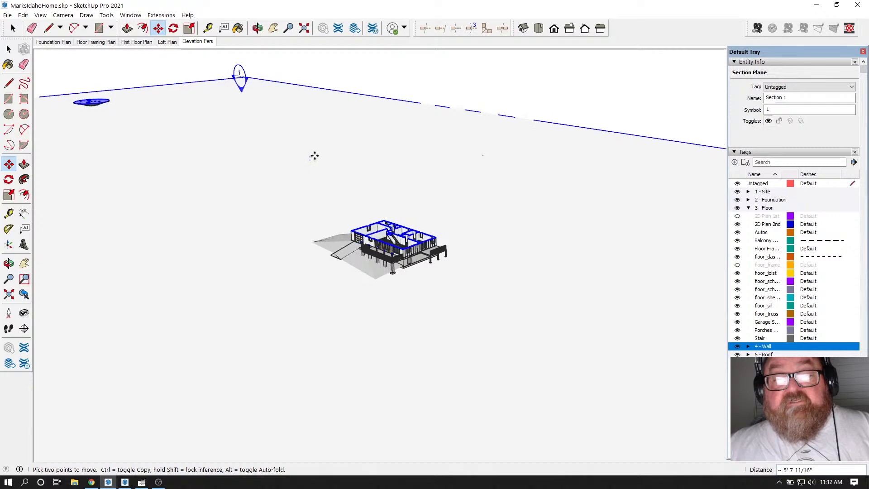
pyautogui.click(314, 156)
# Step: View the cut house from the top in parallel projection, and hide the section planes
pyautogui.click(258, 28)
pyautogui.moveTo(420, 259); pyautogui.dragTo(362, 265)
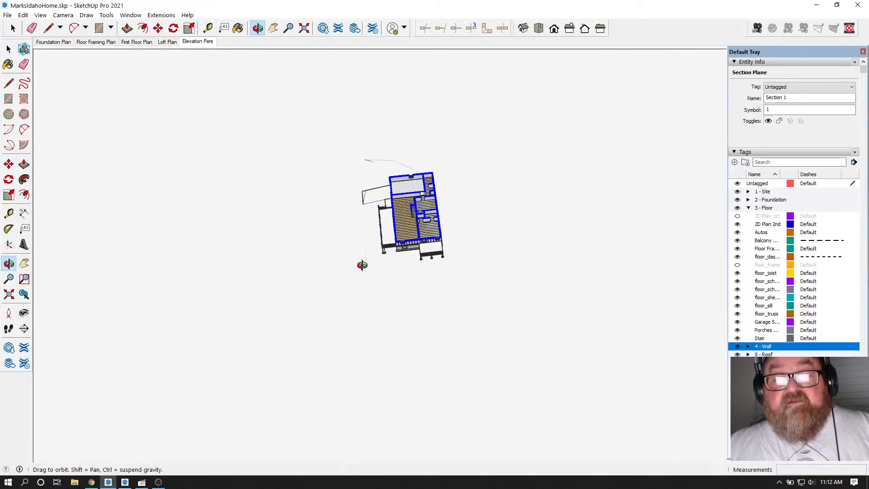
pyautogui.scroll(5, 415, 189)
pyautogui.moveTo(417, 190); pyautogui.dragTo(454, 132)
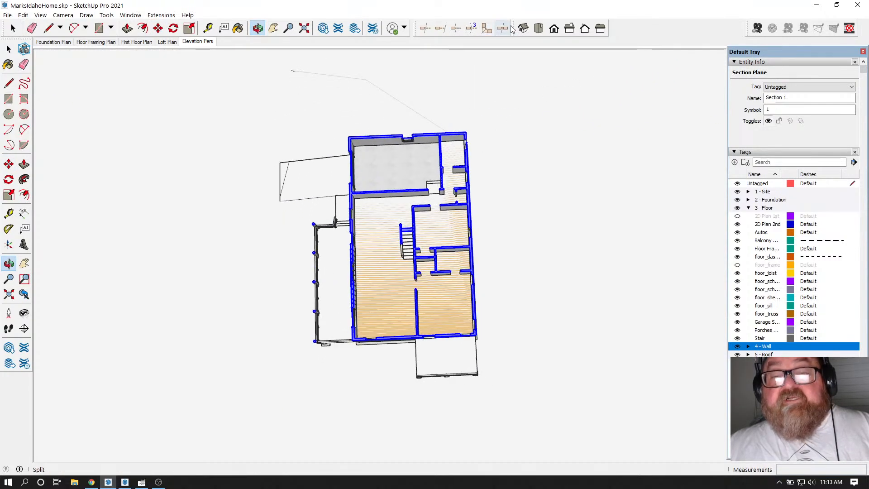
pyautogui.click(538, 29)
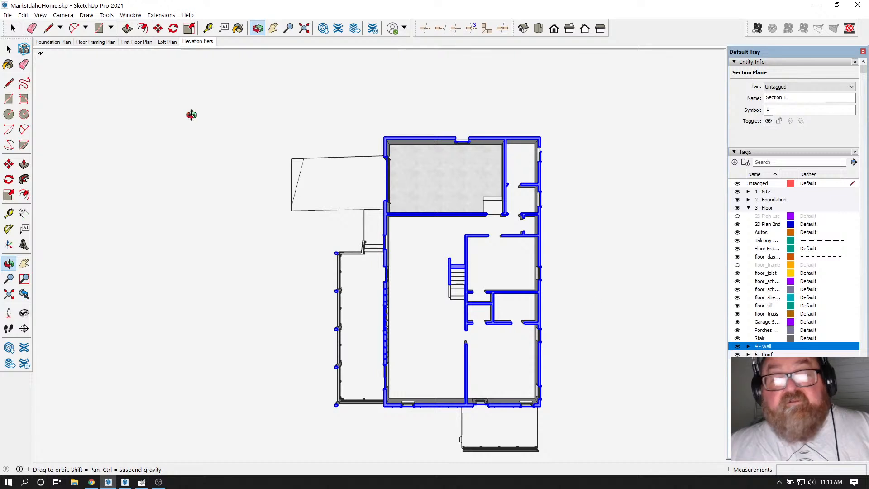
pyautogui.click(63, 15)
pyautogui.click(82, 59)
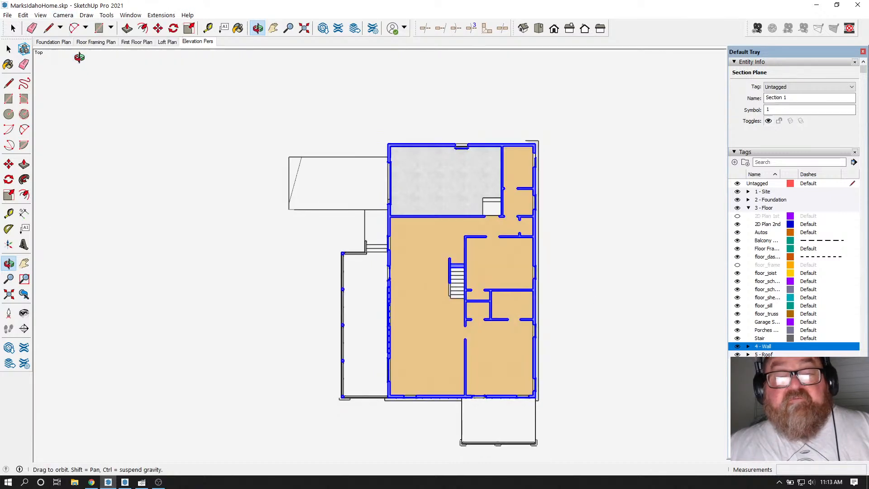
pyautogui.click(41, 15)
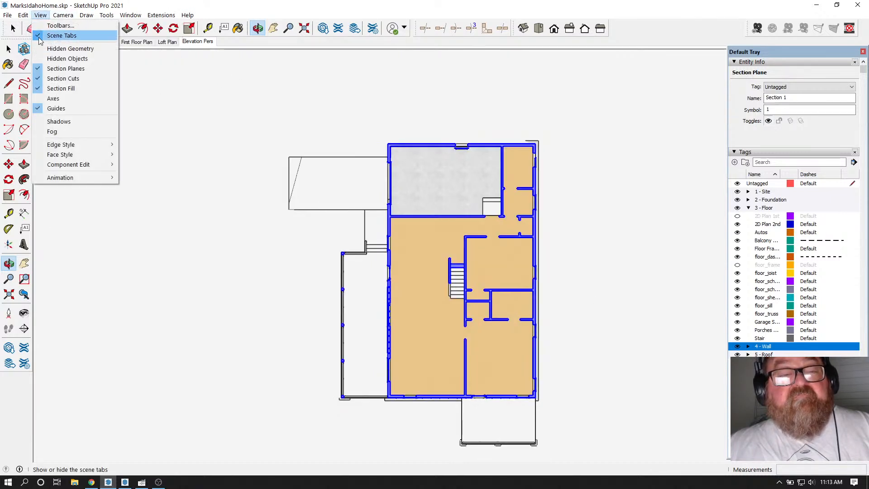
pyautogui.click(51, 68)
# Step: Examine the filled wall cuts in plan and up close in 3D around the interior wall junctions
pyautogui.scroll(3, 499, 353)
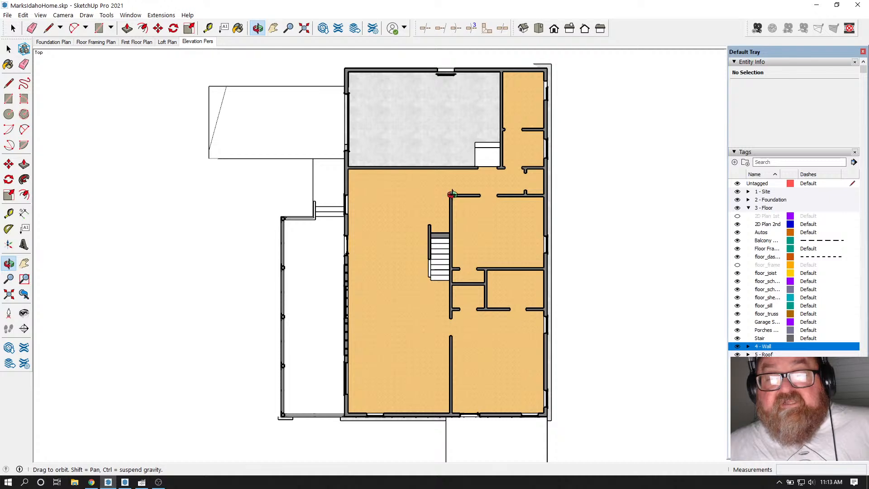
pyautogui.scroll(3, 502, 218)
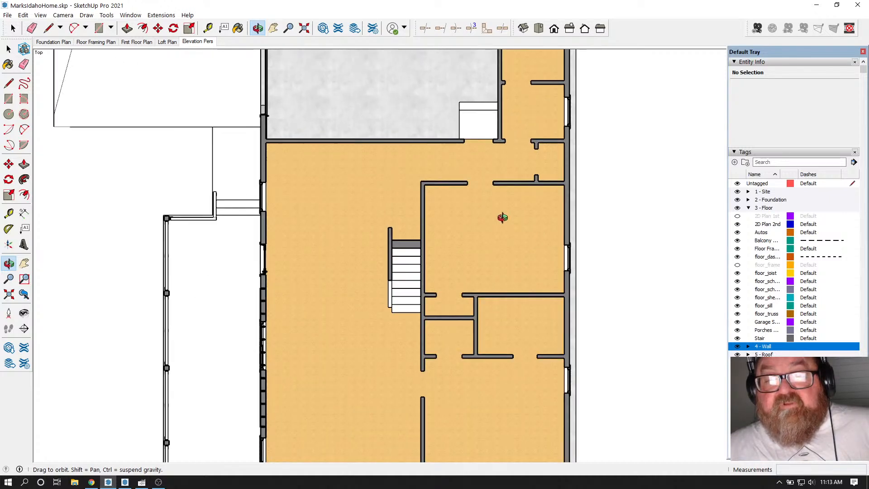
pyautogui.scroll(-2, 502, 217)
pyautogui.scroll(1, 502, 217)
pyautogui.scroll(-1, 502, 217)
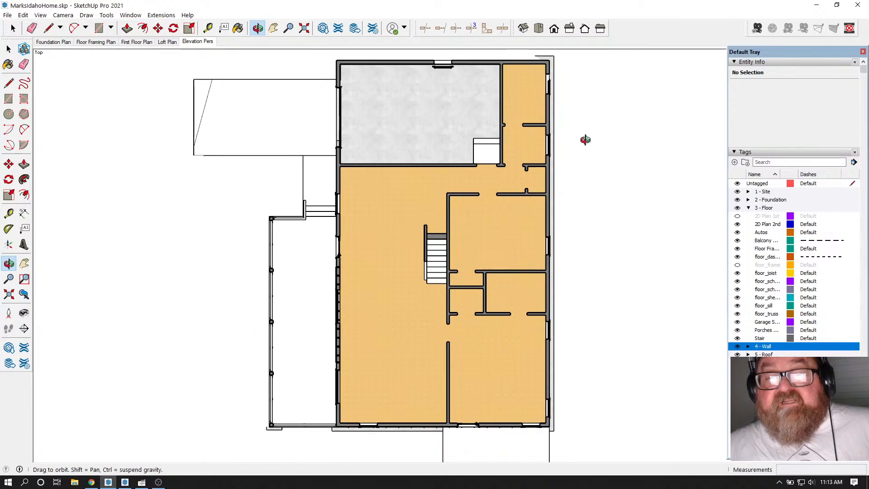
pyautogui.scroll(5, 571, 127)
pyautogui.moveTo(549, 122); pyautogui.dragTo(627, 82)
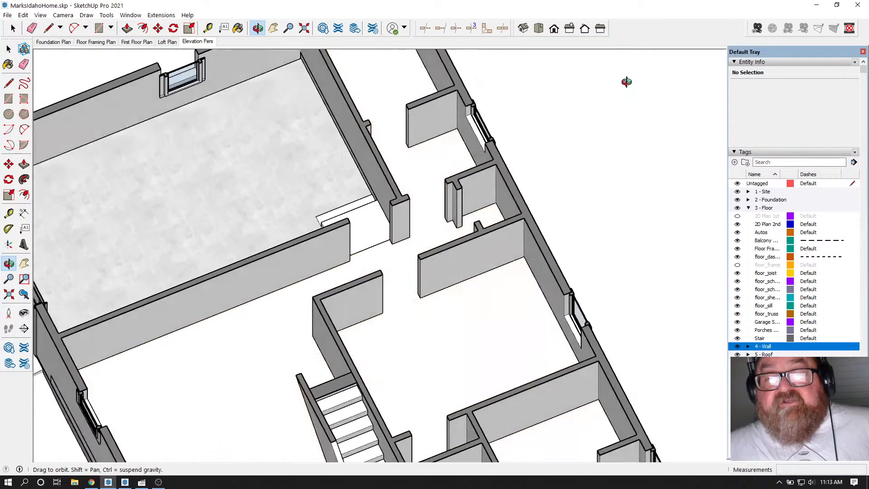
pyautogui.scroll(2, 522, 154)
pyautogui.scroll(3, 475, 165)
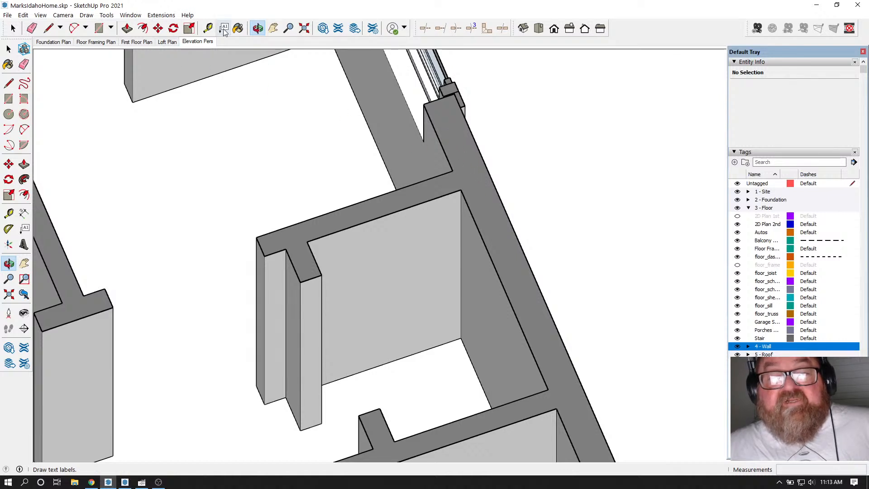
# Step: Return to the top view and frame the entire cut first floor plan
pyautogui.click(238, 29)
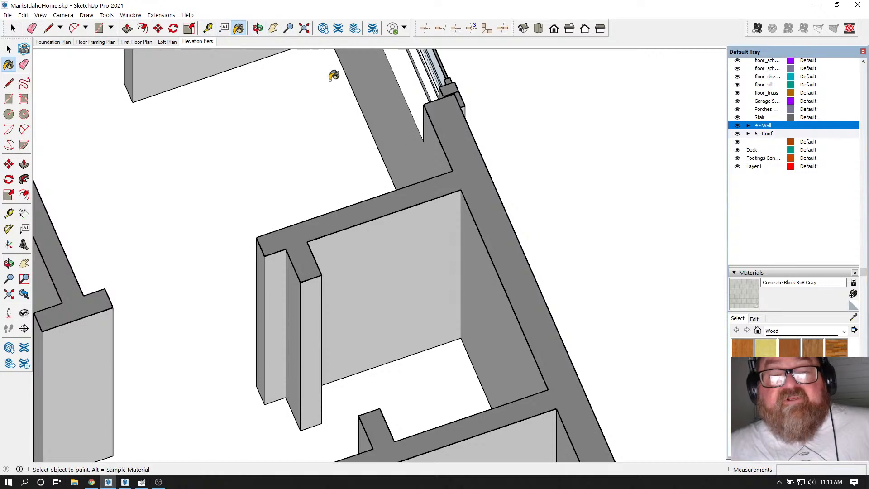
pyautogui.scroll(-2, 410, 141)
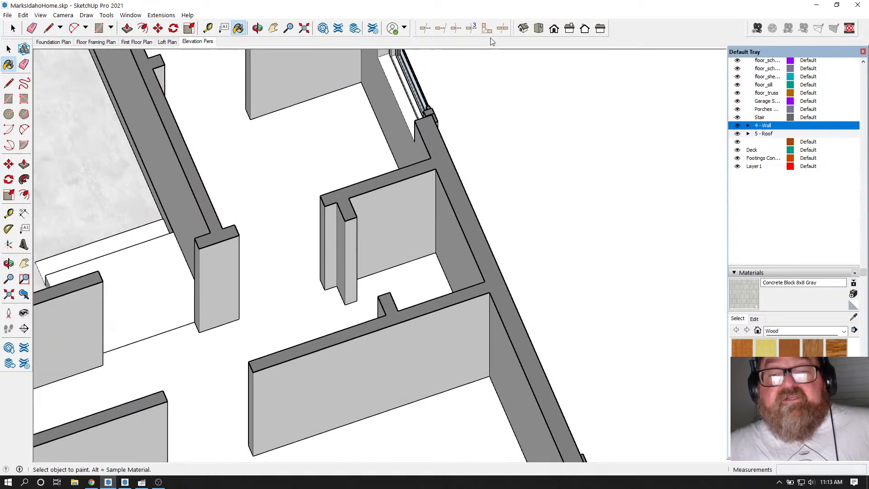
pyautogui.click(539, 28)
pyautogui.scroll(-4, 441, 171)
pyautogui.scroll(-4, 435, 181)
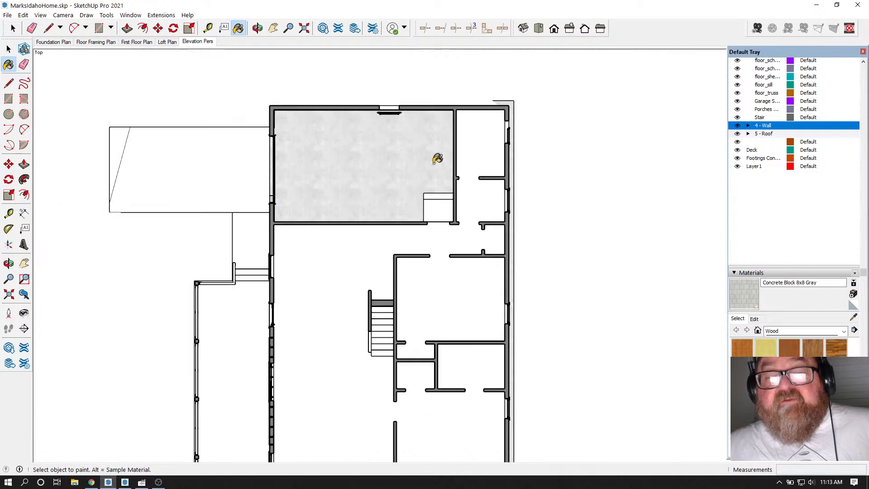
pyautogui.scroll(2, 453, 240)
pyautogui.scroll(-1, 677, 230)
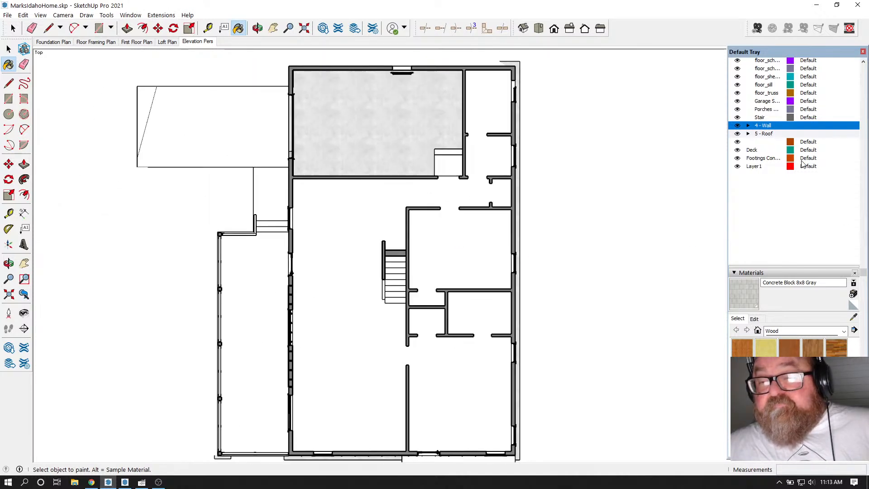
# Step: Collapse the tag and material settings, and list the styles stored in the model
pyautogui.scroll(5, 793, 262)
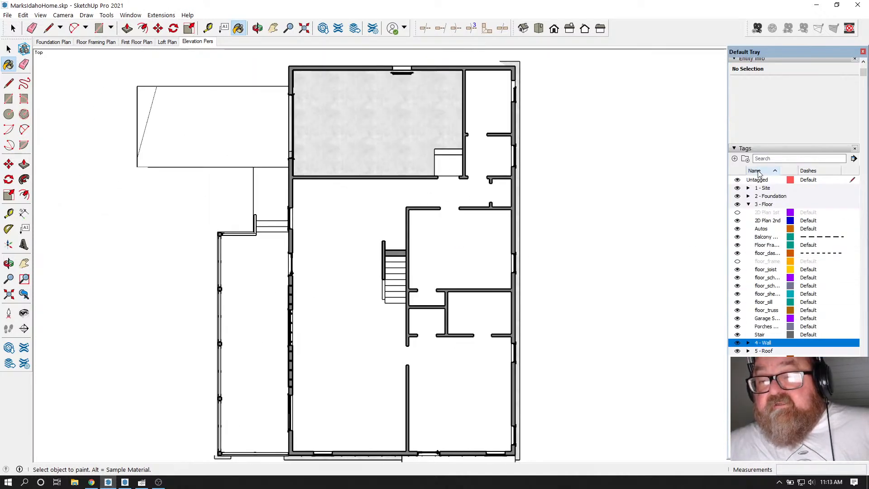
pyautogui.click(735, 148)
pyautogui.click(750, 158)
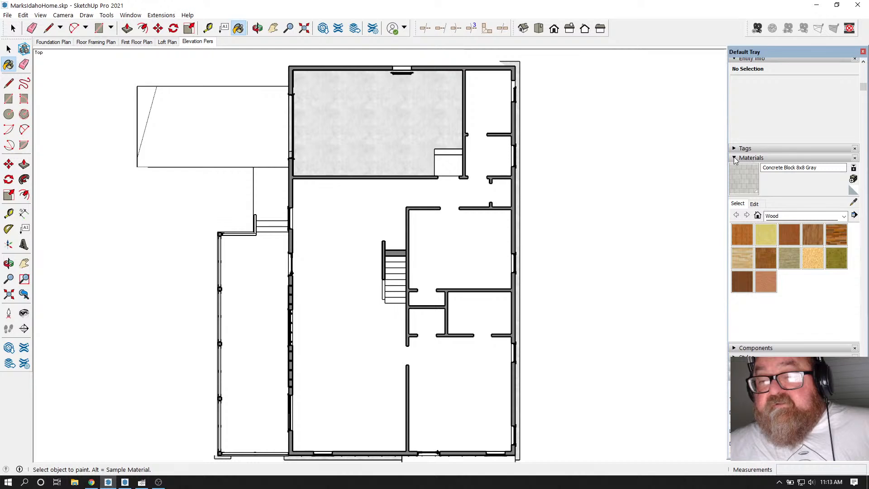
pyautogui.click(734, 158)
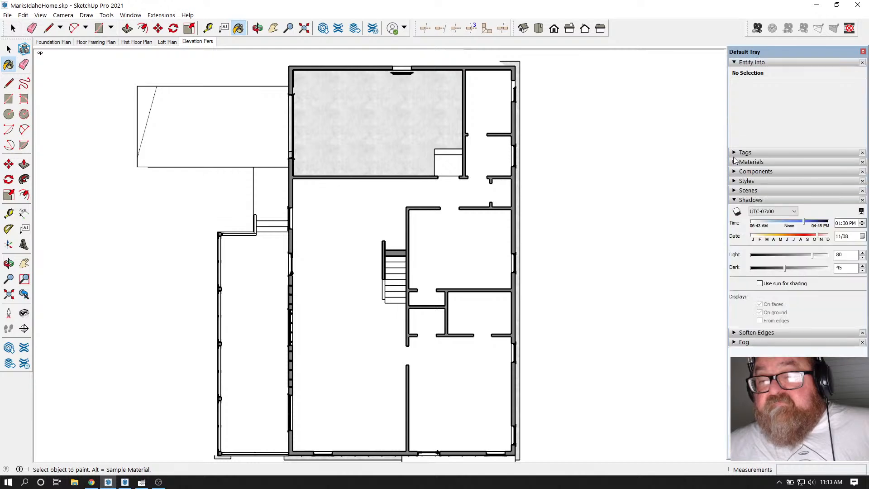
pyautogui.click(736, 183)
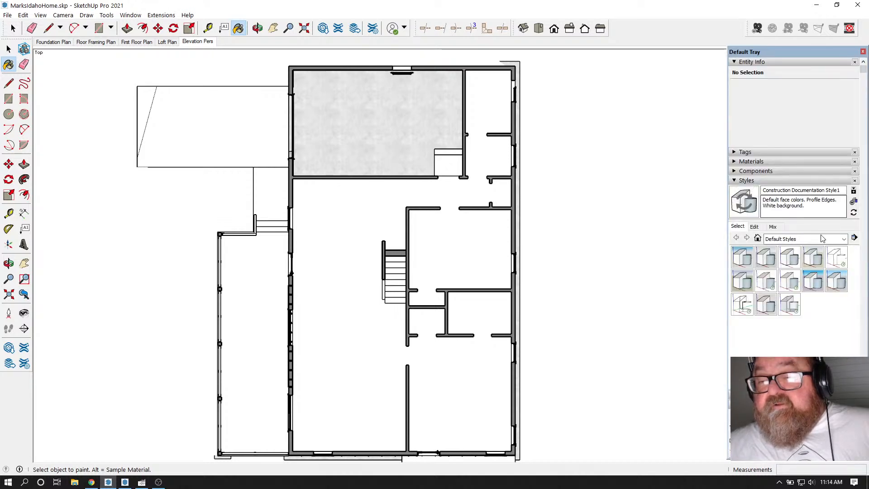
pyautogui.click(844, 239)
pyautogui.click(831, 250)
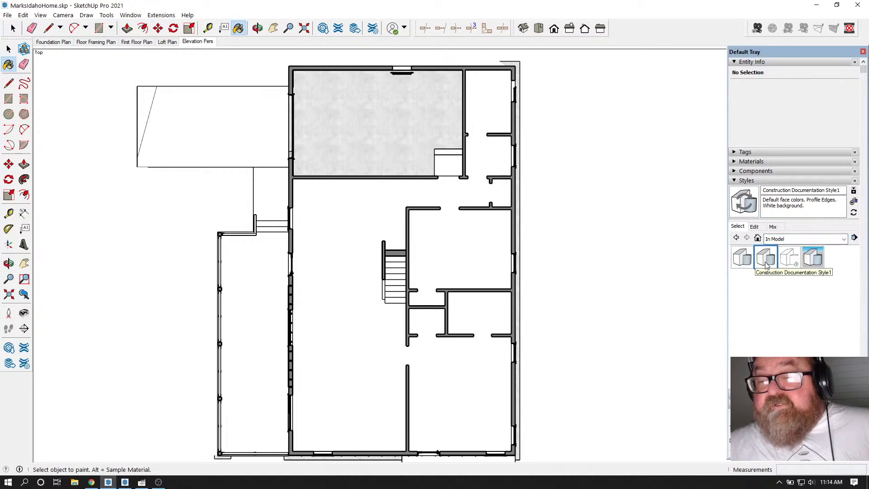
# Step: Set the section fill colour of Construction Documentation Style1 to light gray with a lightness of 84
pyautogui.click(755, 226)
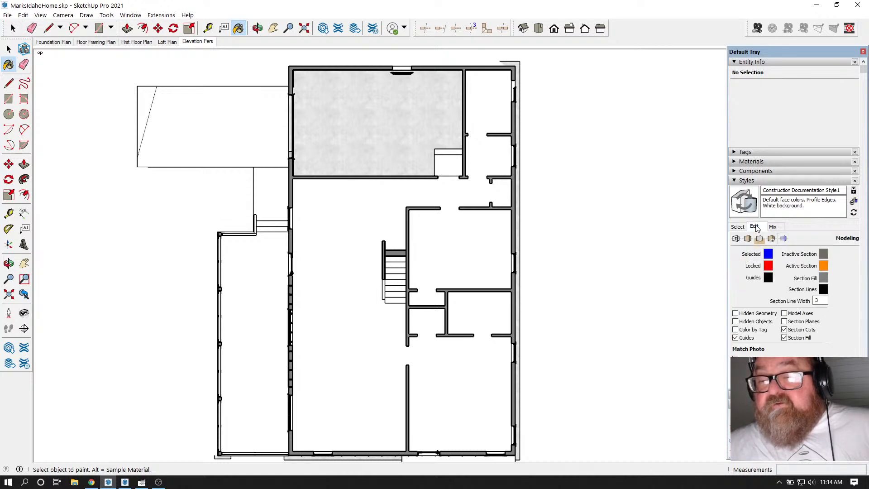
pyautogui.click(823, 278)
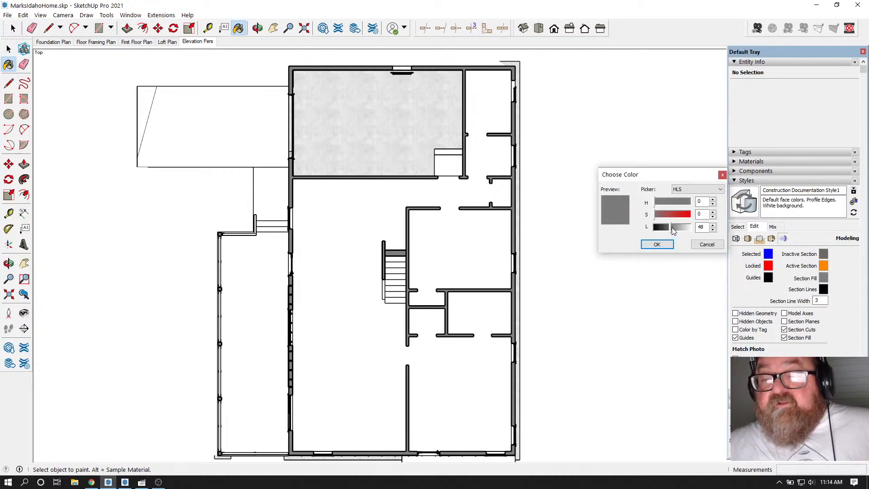
pyautogui.moveTo(672, 231); pyautogui.dragTo(686, 231)
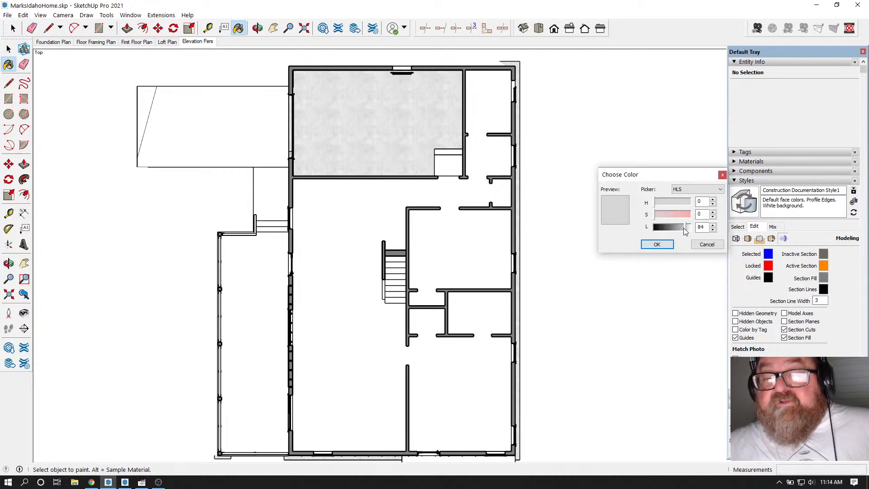
pyautogui.click(668, 245)
pyautogui.scroll(6, 495, 163)
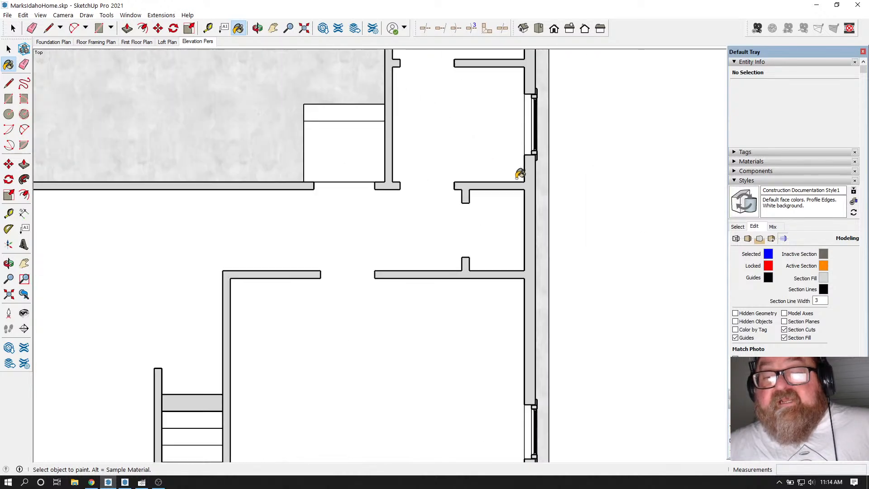
pyautogui.scroll(1, 520, 173)
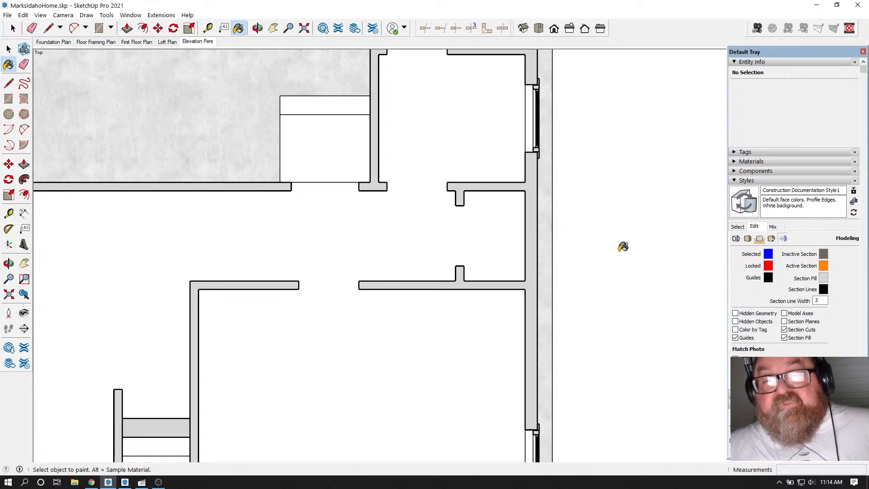
pyautogui.scroll(-5, 623, 247)
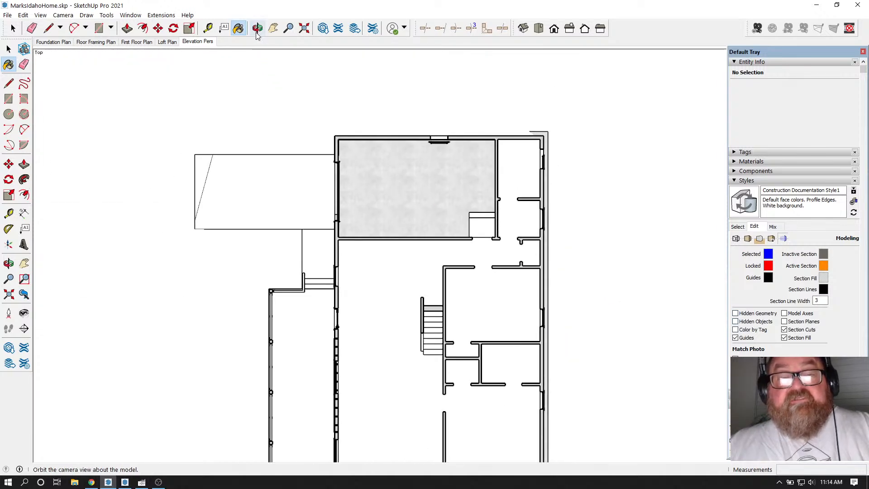
# Step: Orbit the cut plan into a 3D view and undo the section cut through the house
pyautogui.click(256, 29)
pyautogui.moveTo(330, 188); pyautogui.dragTo(455, 159)
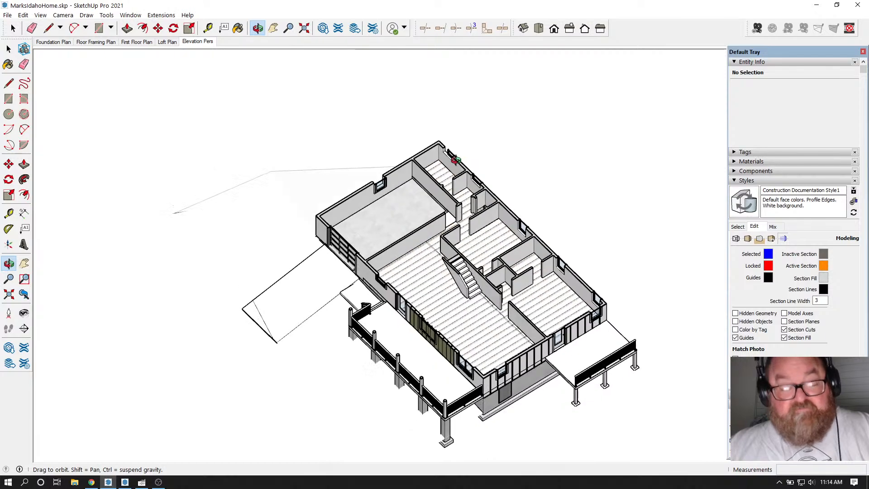
pyautogui.hotkey('ctrl', 'z')
pyautogui.hotkey('ctrl', 'z')
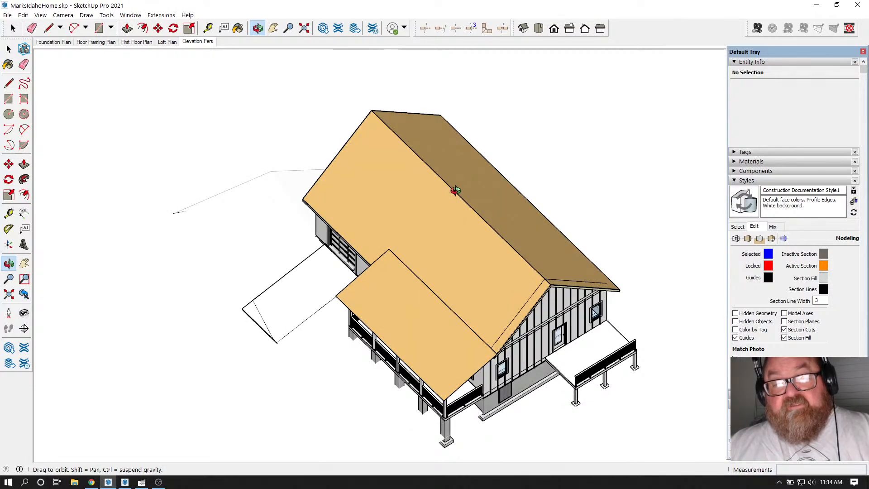
pyautogui.scroll(-2, 455, 190)
# Step: Show the Floor Framing Plan and First Floor Plan scenes, and examine the hatched 2D walls around the laundry and hallway up close
pyautogui.click(90, 43)
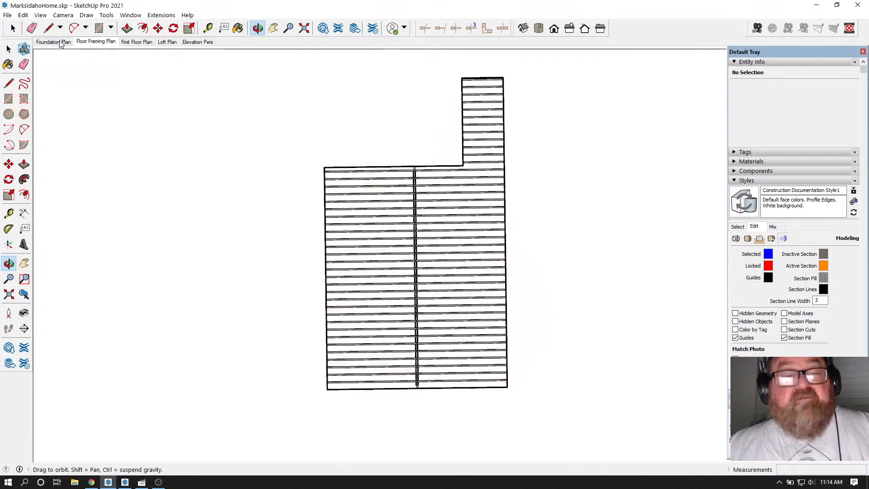
pyautogui.click(137, 42)
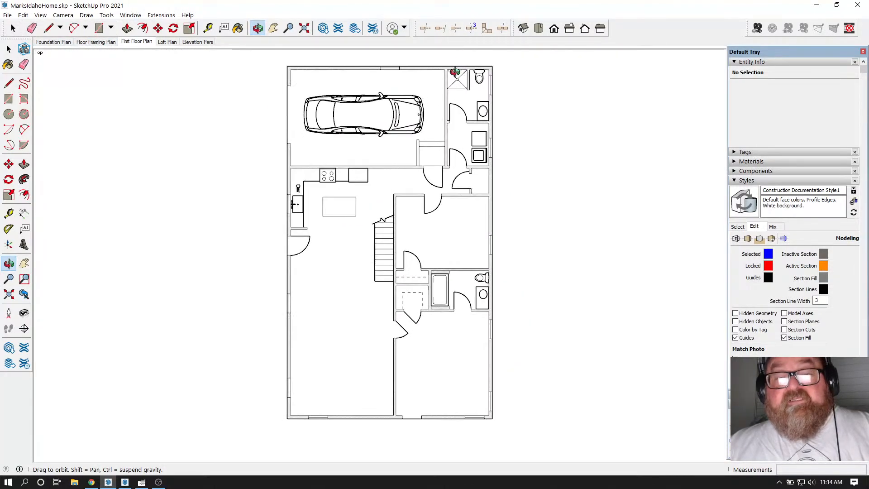
pyautogui.scroll(2, 478, 165)
pyautogui.scroll(5, 478, 166)
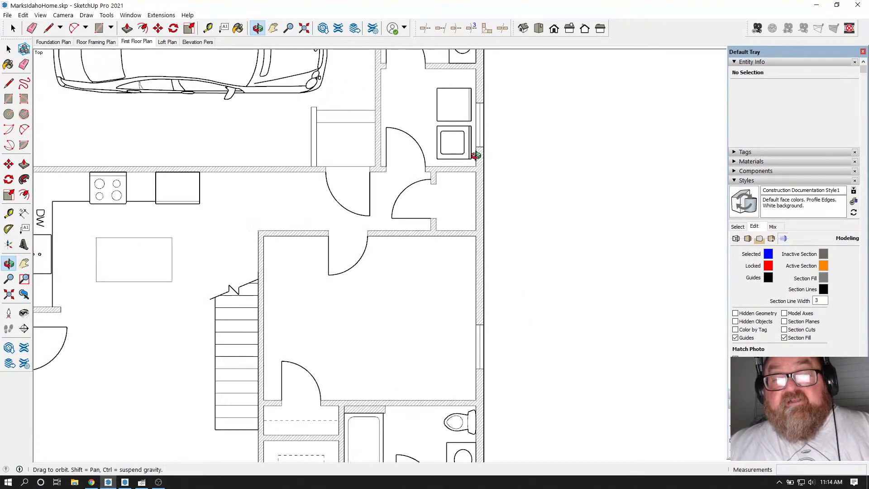
pyautogui.moveTo(477, 194); pyautogui.dragTo(656, 70)
pyautogui.scroll(3, 437, 202)
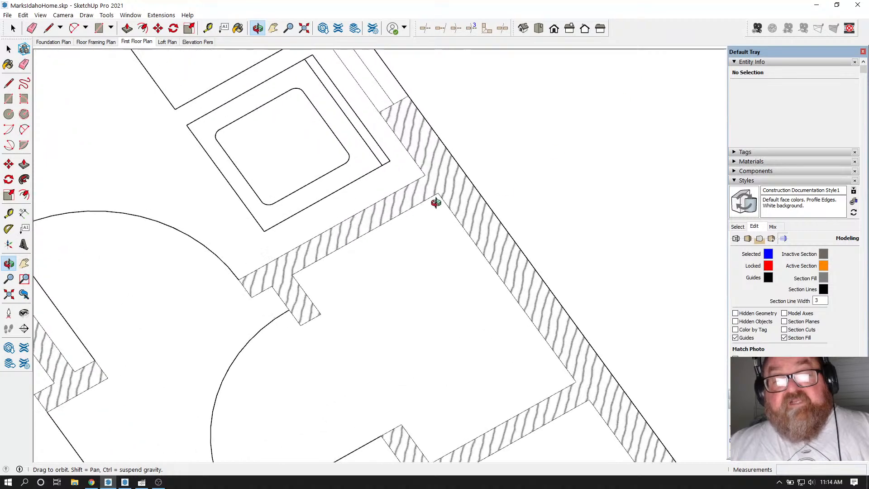
pyautogui.moveTo(437, 202); pyautogui.dragTo(439, 171, button='middle')
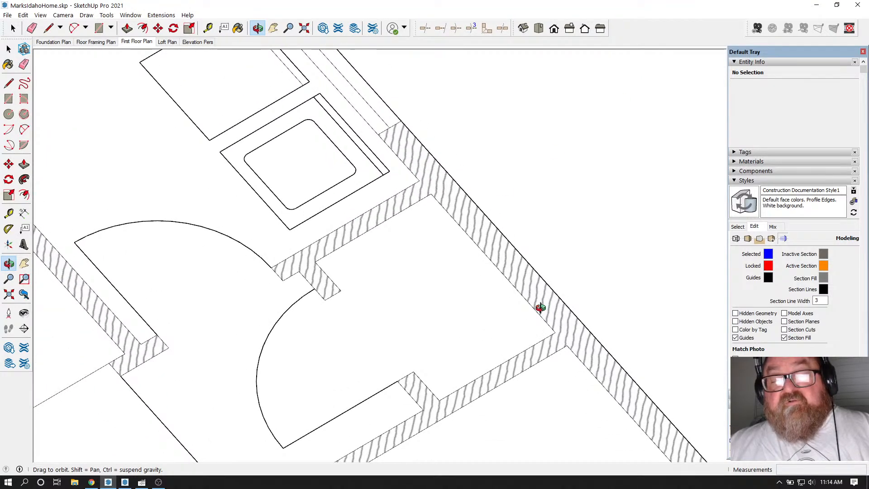
pyautogui.moveTo(540, 307); pyautogui.dragTo(466, 240)
# Step: View the 2D first floor plan in perspective and inspect its flat walls and door swings at an angle
pyautogui.click(66, 15)
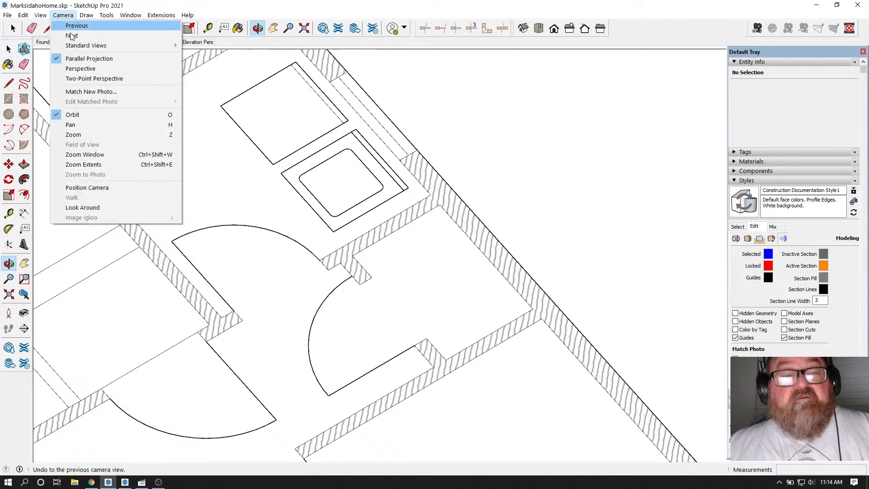
pyautogui.click(114, 60)
pyautogui.moveTo(322, 120); pyautogui.dragTo(402, 269)
pyautogui.scroll(8, 402, 269)
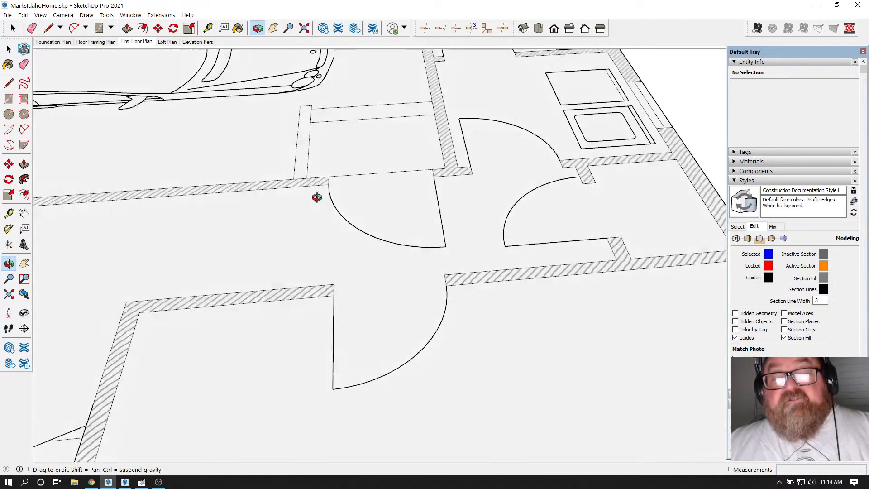
pyautogui.moveTo(316, 197); pyautogui.dragTo(423, 225)
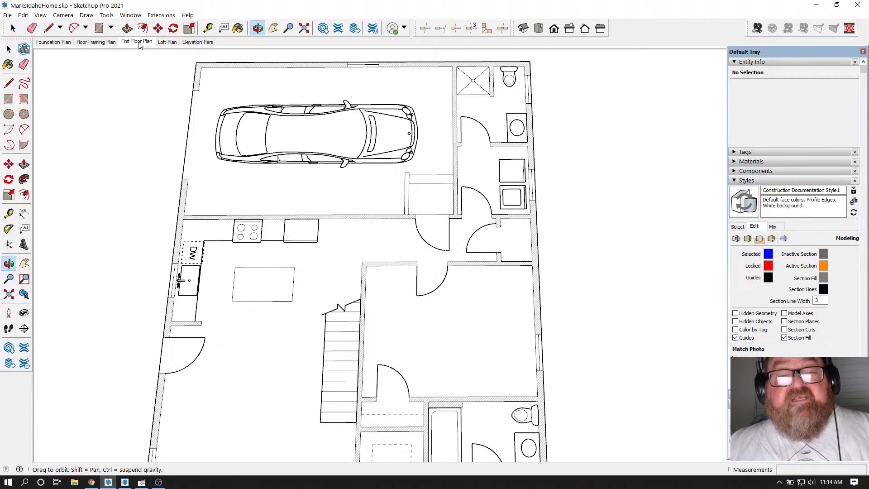
# Step: Show the Elevation Pers scene and delete the green-sided wall assembly group covering the window on the porch wall
pyautogui.click(201, 43)
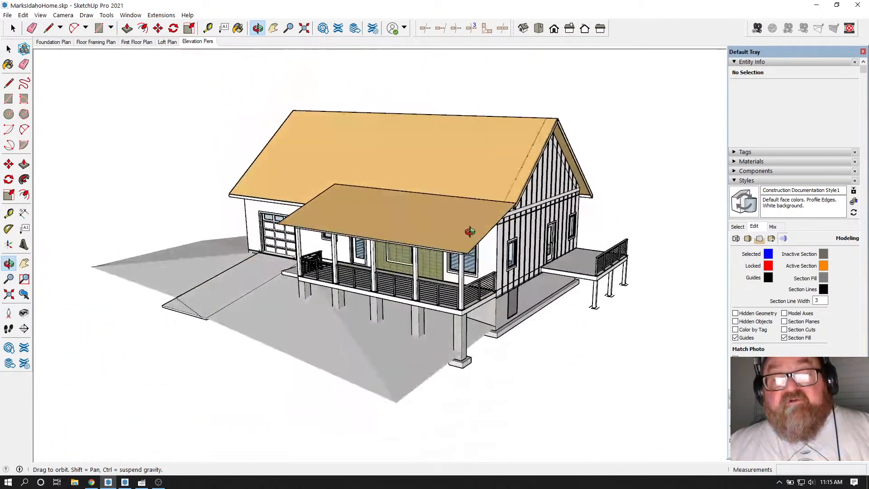
pyautogui.moveTo(471, 232); pyautogui.dragTo(303, 197)
pyautogui.moveTo(556, 166); pyautogui.dragTo(558, 120)
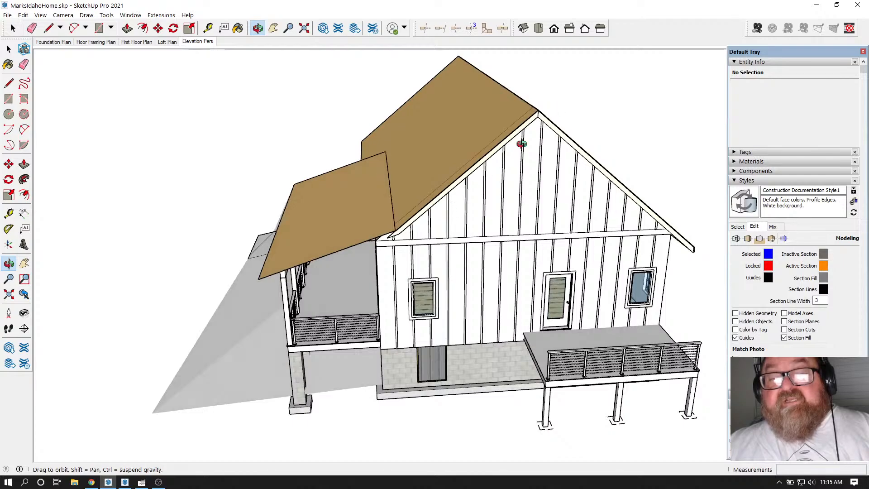
pyautogui.moveTo(522, 143); pyautogui.dragTo(452, 273)
pyautogui.scroll(4, 451, 274)
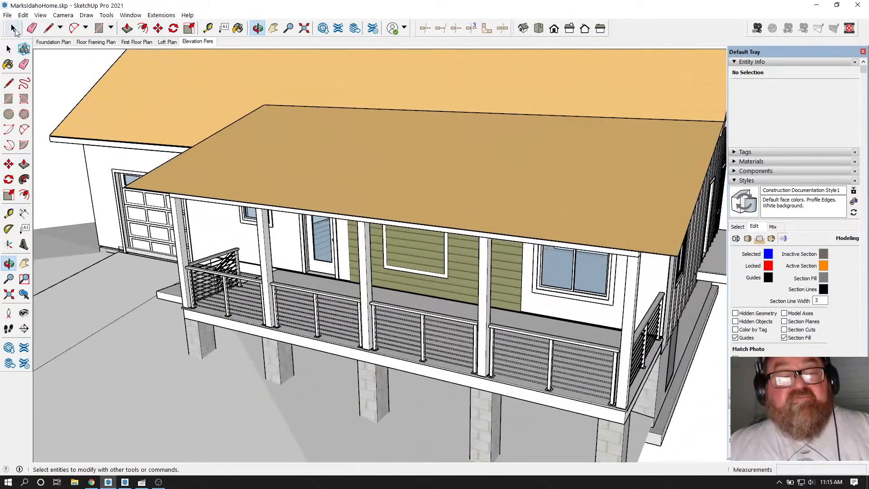
pyautogui.click(14, 28)
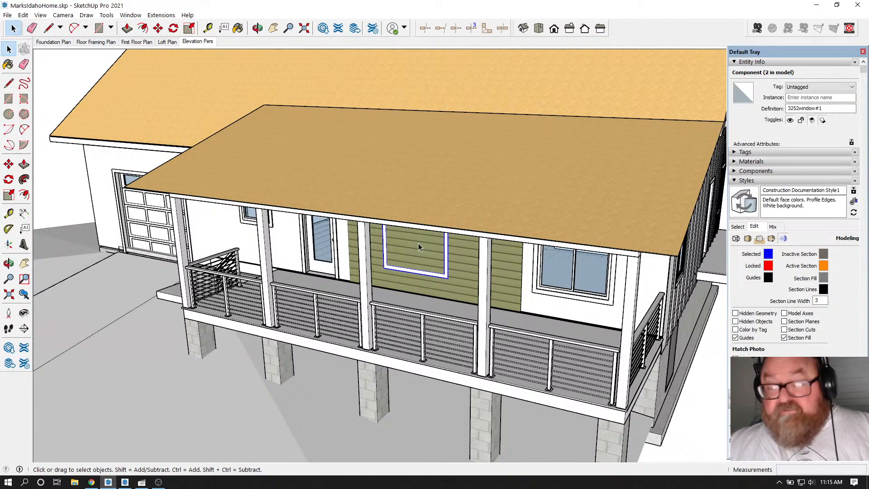
pyautogui.press('Delete')
pyautogui.hotkey('ctrl', 'z')
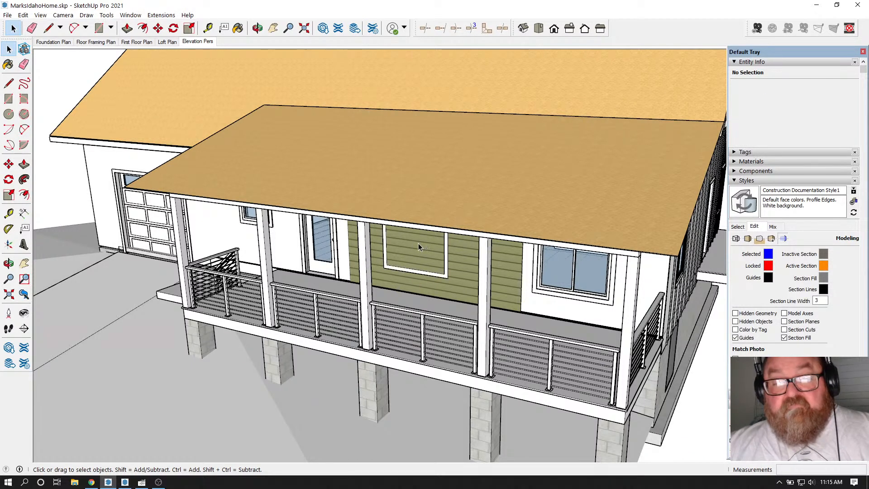
pyautogui.click(465, 254)
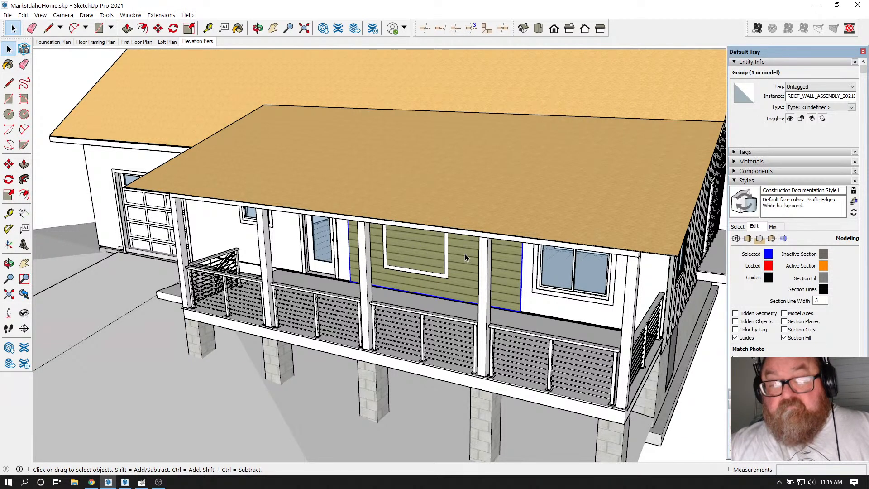
pyautogui.press('Delete')
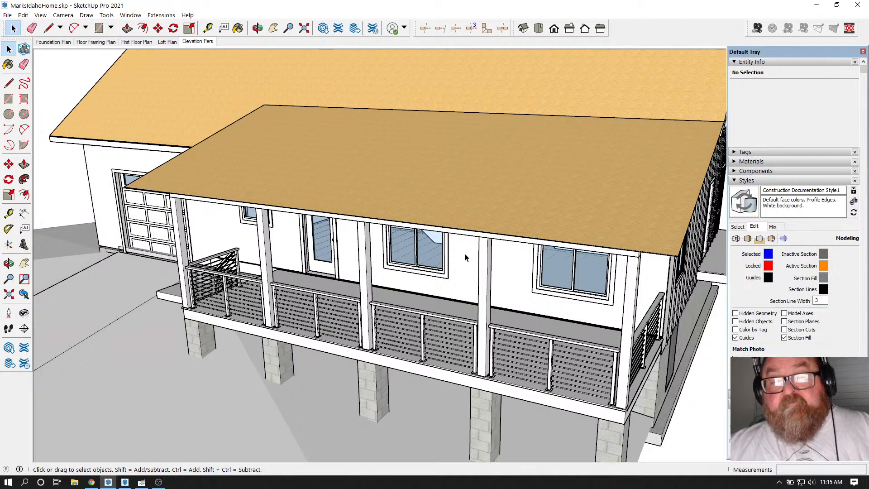
# Step: Look over the house exterior, check the live chat in YouTube Studio in the browser, and return to SketchUp
pyautogui.scroll(-3, 362, 260)
pyautogui.click(257, 28)
pyautogui.moveTo(498, 150); pyautogui.dragTo(291, 349)
pyautogui.scroll(-2, 416, 248)
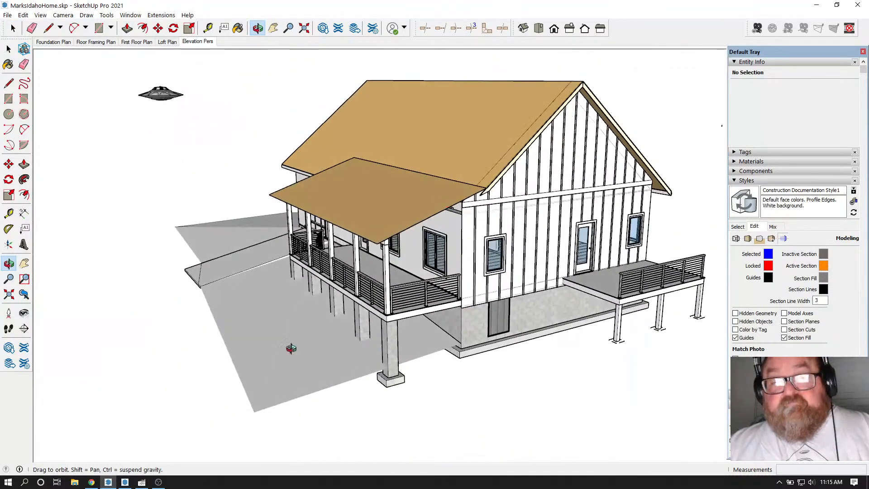
pyautogui.click(97, 484)
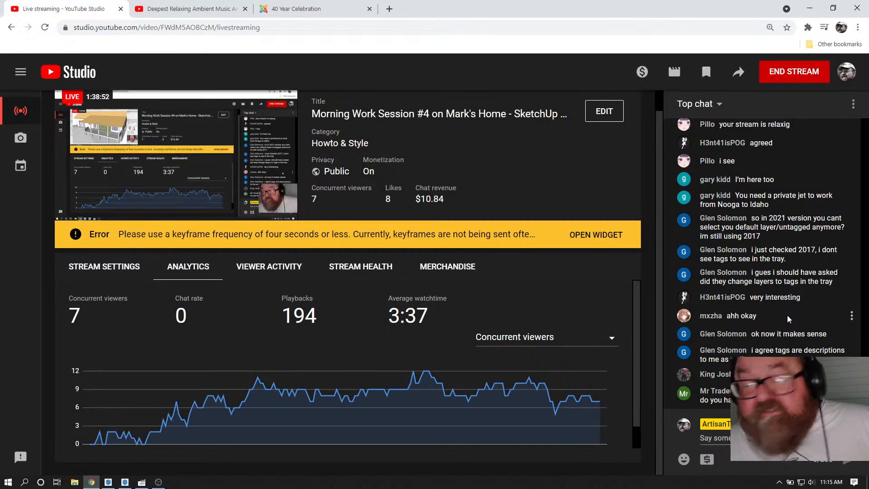
pyautogui.hotkey('alt', 'Tab')
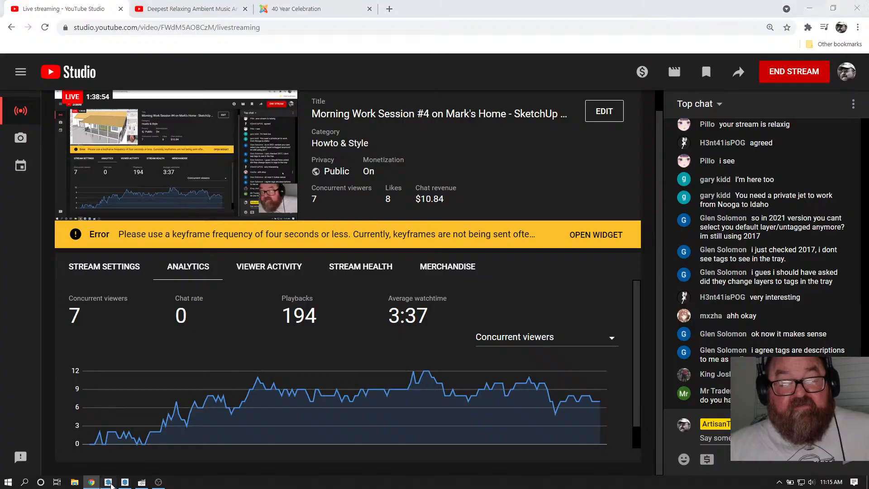
# Step: Create Medeek Common roof trusses beside the house: Fink type, about 59.3 ft span, 28.8 ft building length, 4.0 pitch, 24-inch spacing
pyautogui.moveTo(360, 148); pyautogui.dragTo(430, 237)
pyautogui.click(164, 15)
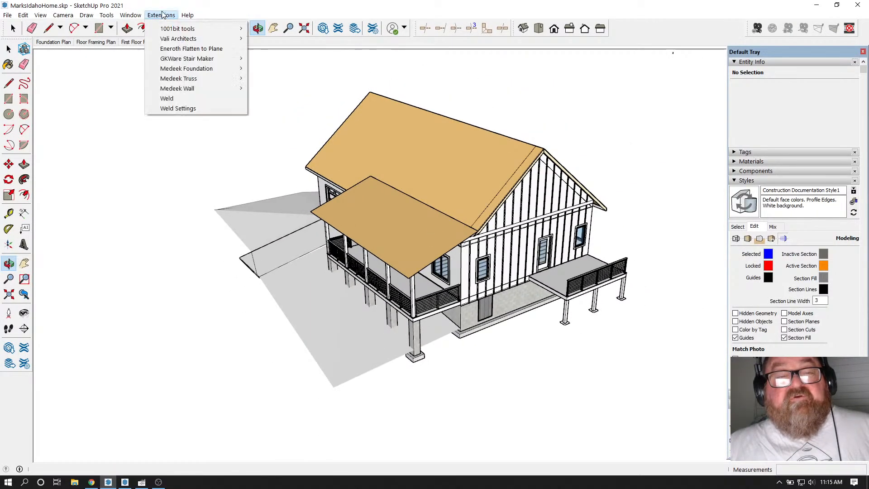
pyautogui.moveTo(172, 90)
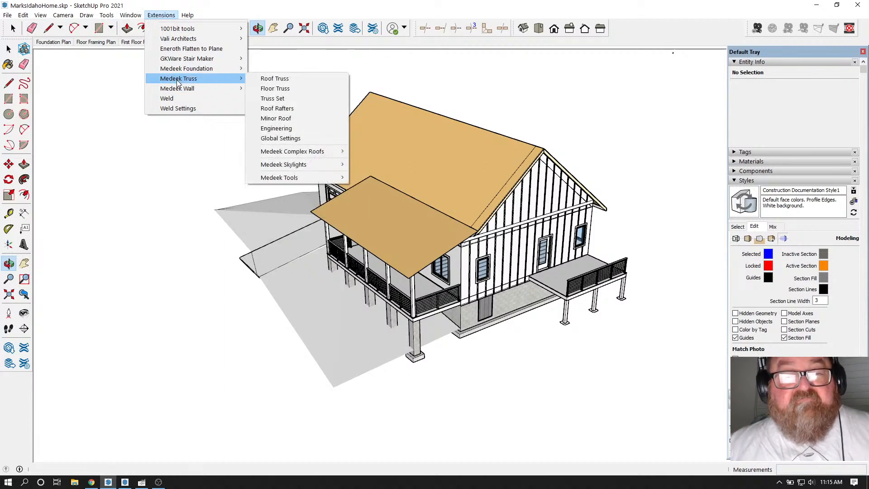
pyautogui.click(274, 78)
pyautogui.scroll(-1, 408, 167)
pyautogui.click(290, 159)
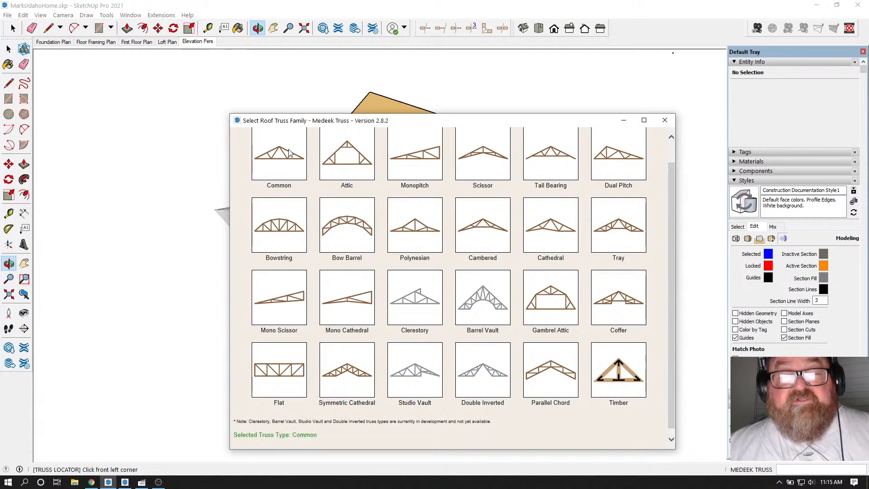
pyautogui.click(141, 273)
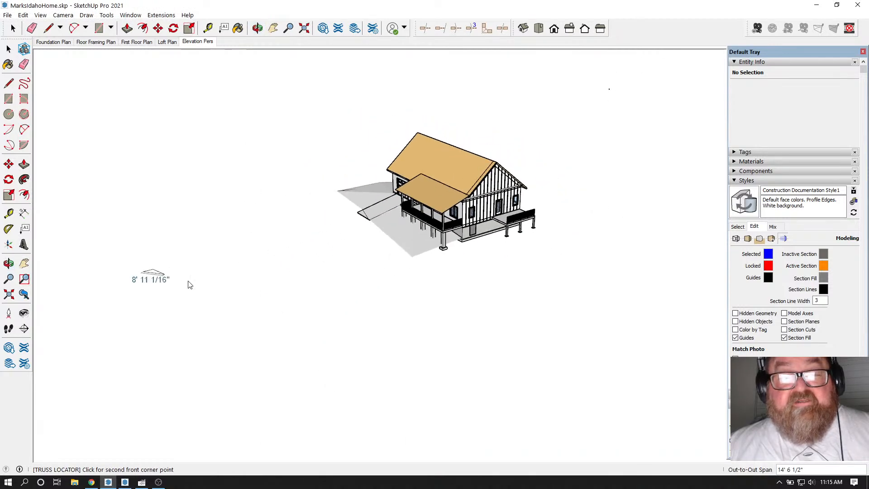
pyautogui.click(190, 348)
pyautogui.click(301, 331)
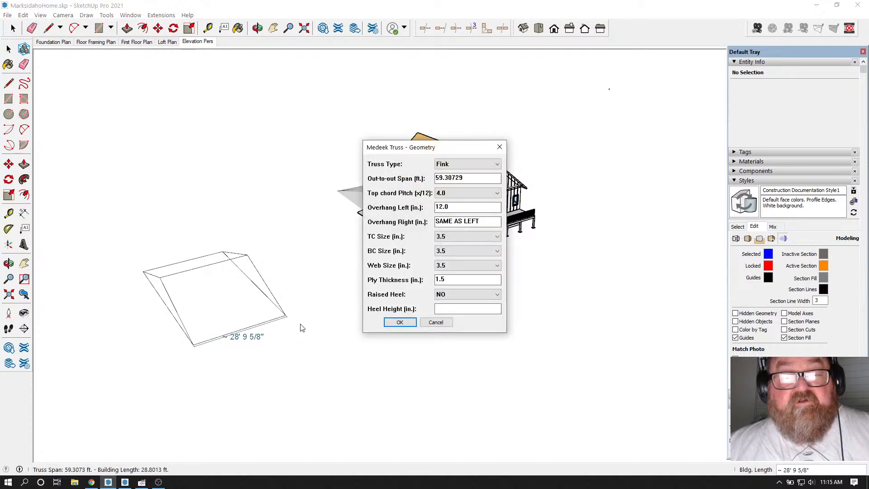
pyautogui.click(400, 321)
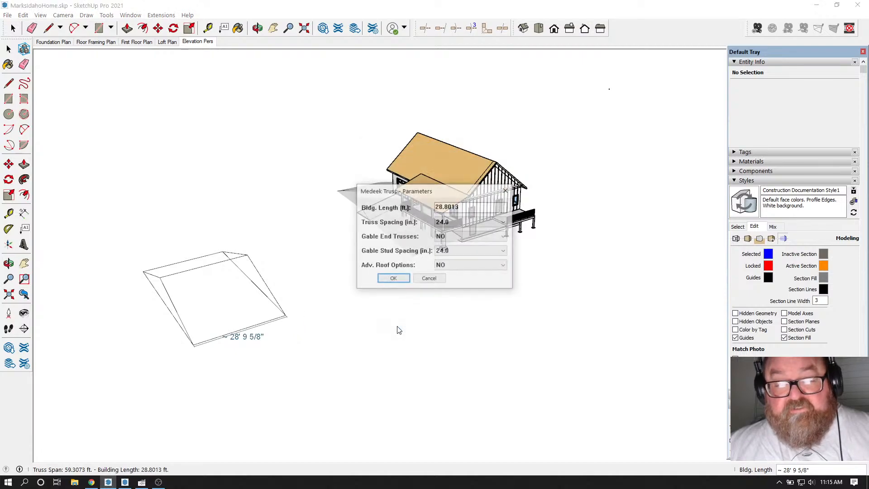
pyautogui.click(396, 281)
# Step: Examine the generated roof trusses, their webs and connector plates up close and from several angles
pyautogui.moveTo(169, 295); pyautogui.dragTo(452, 190, button='middle')
pyautogui.scroll(5, 333, 224)
pyautogui.scroll(4, 285, 259)
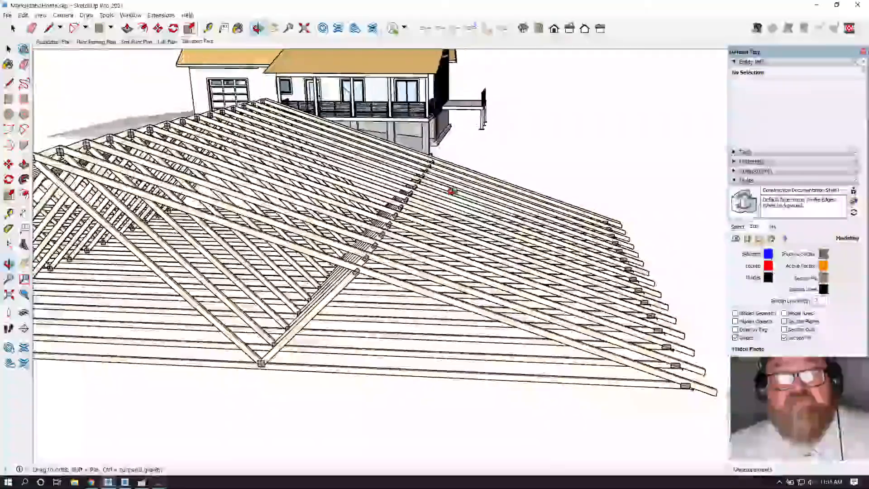
pyautogui.scroll(-3, 406, 256)
pyautogui.scroll(4, 179, 231)
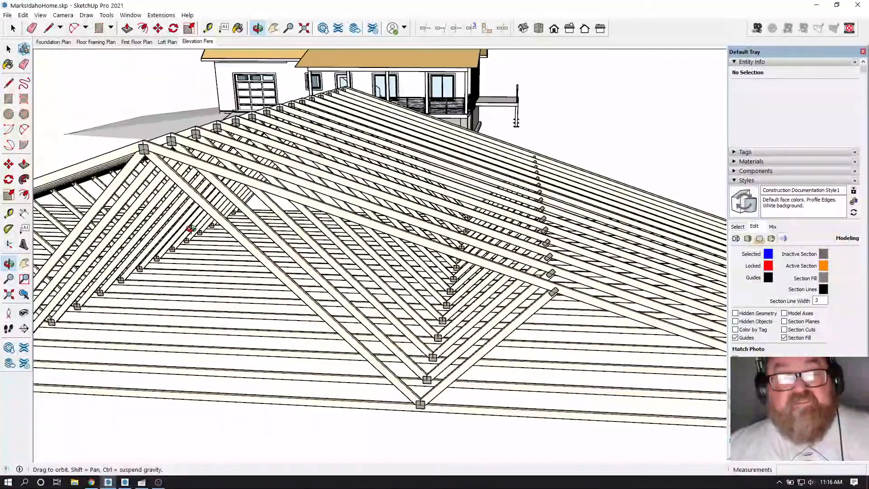
pyautogui.scroll(-8, 278, 250)
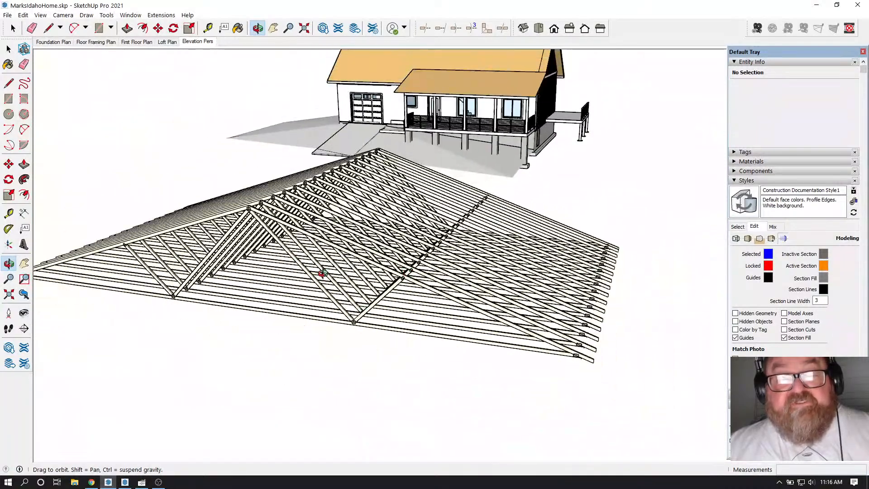
pyautogui.moveTo(190, 296); pyautogui.dragTo(414, 293, button='middle')
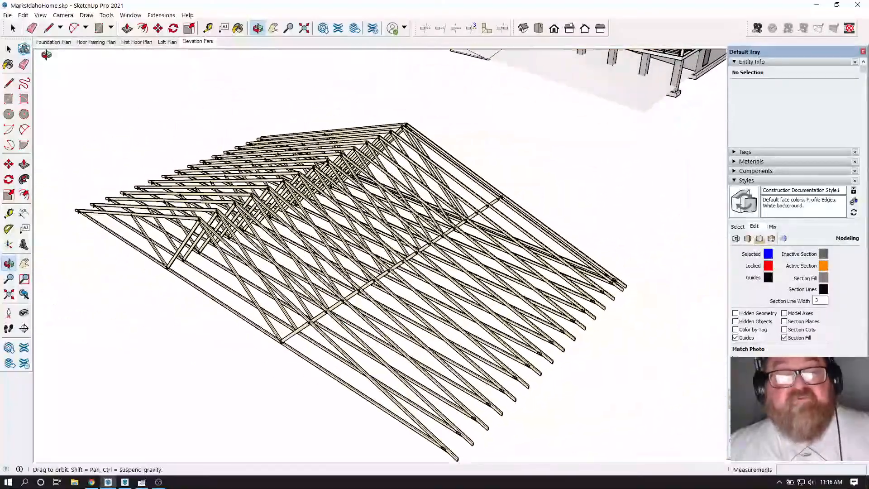
# Step: Edit the truss assembly to set the advanced roof options to YES and regenerate it with its sheathing, soffit and fascia
pyautogui.press('space')
pyautogui.click(267, 204)
pyautogui.rightClick(267, 205)
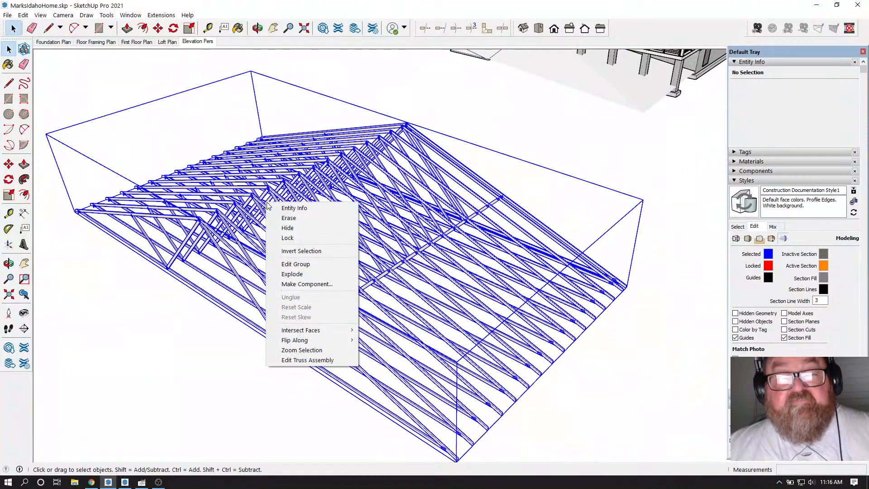
pyautogui.click(301, 359)
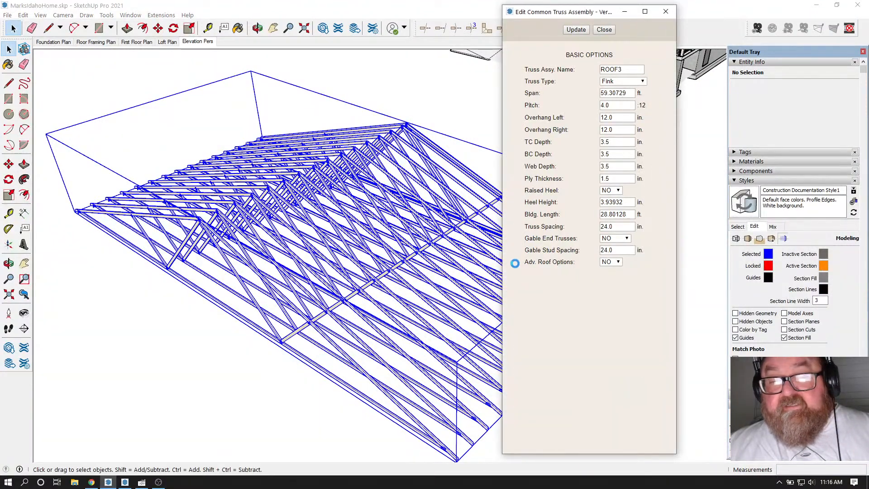
pyautogui.click(608, 270)
pyautogui.scroll(-10, 553, 329)
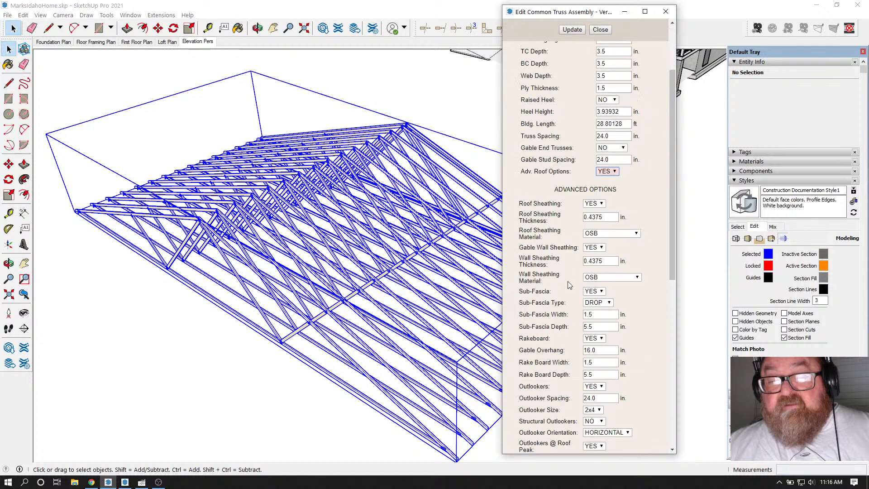
pyautogui.scroll(-3, 553, 329)
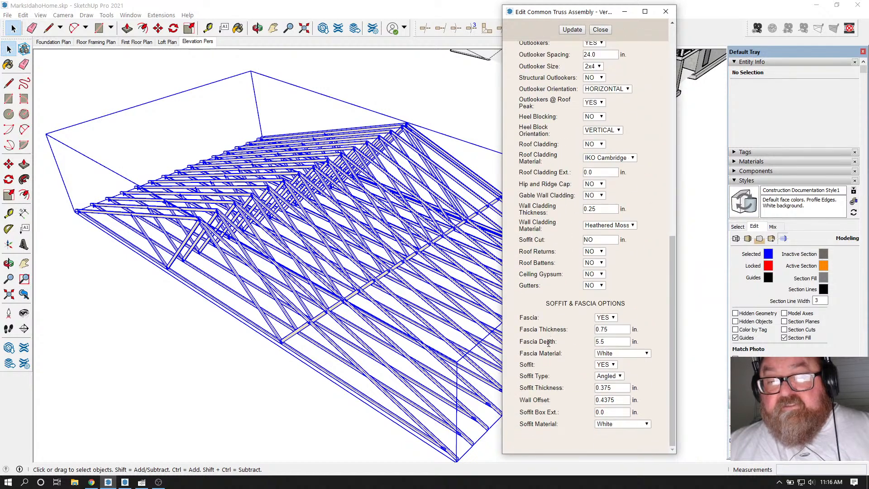
pyautogui.click(599, 30)
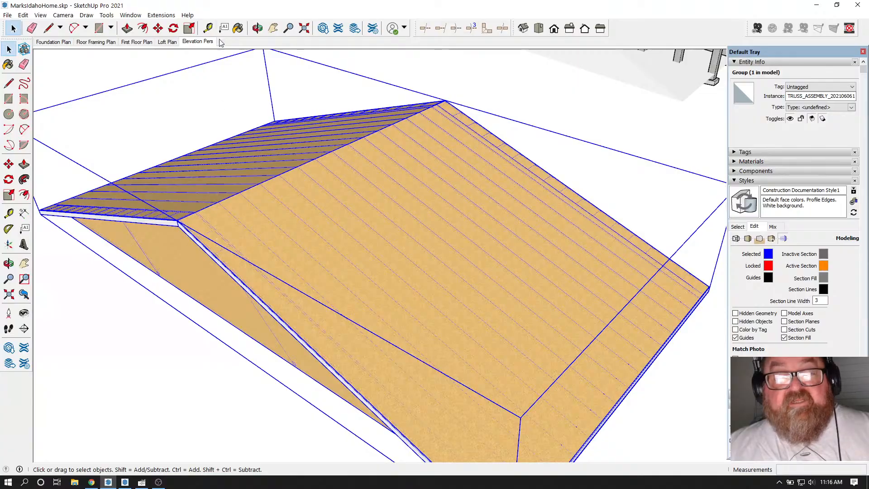
# Step: Delete the generated roof truss assembly beside the house
pyautogui.click(257, 28)
pyautogui.moveTo(291, 229); pyautogui.dragTo(183, 257)
pyautogui.press('space')
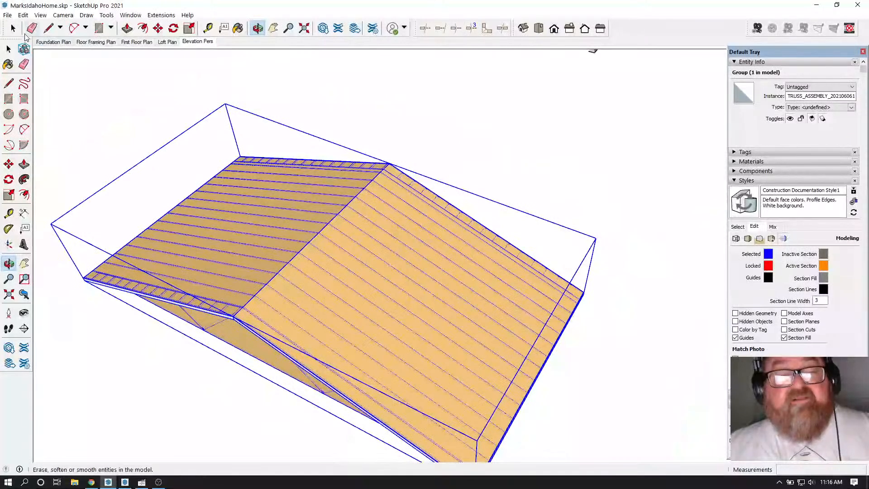
pyautogui.press('Delete')
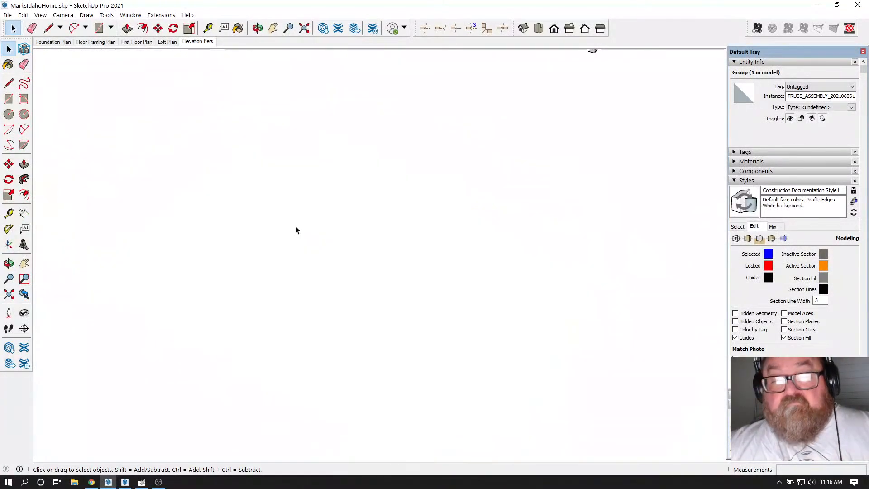
# Step: Show the model's tag list, look through it, and widen the name column so the full tag names can be read
pyautogui.click(736, 181)
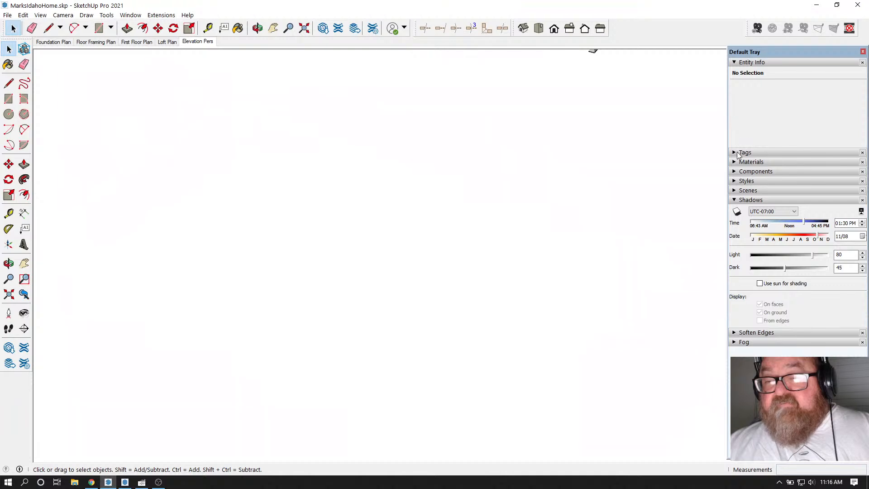
pyautogui.click(737, 152)
pyautogui.scroll(-5, 741, 245)
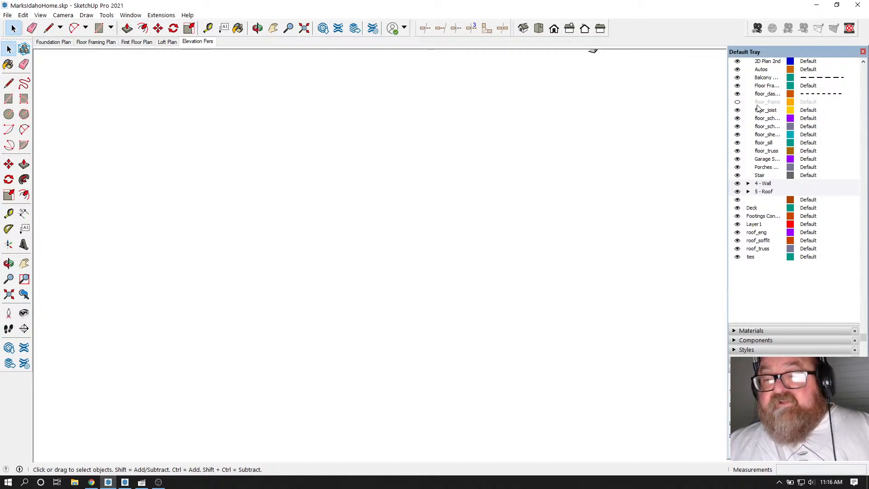
pyautogui.scroll(3, 759, 135)
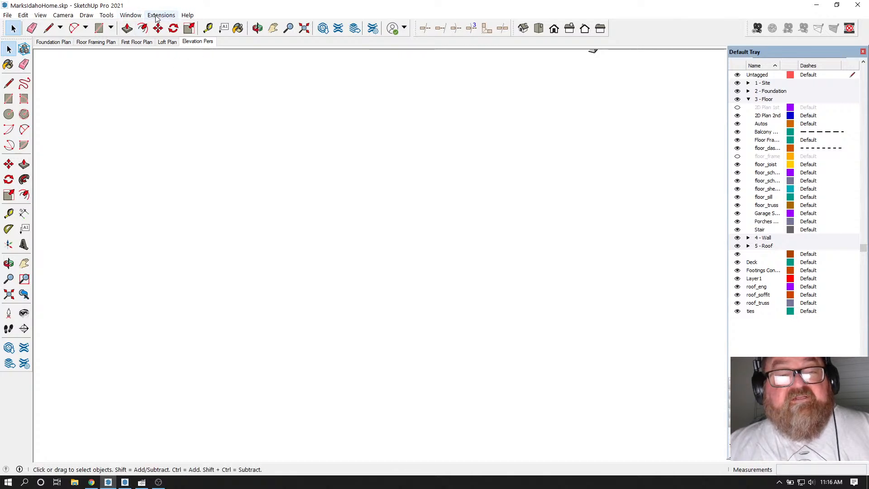
pyautogui.moveTo(781, 65); pyautogui.dragTo(801, 65)
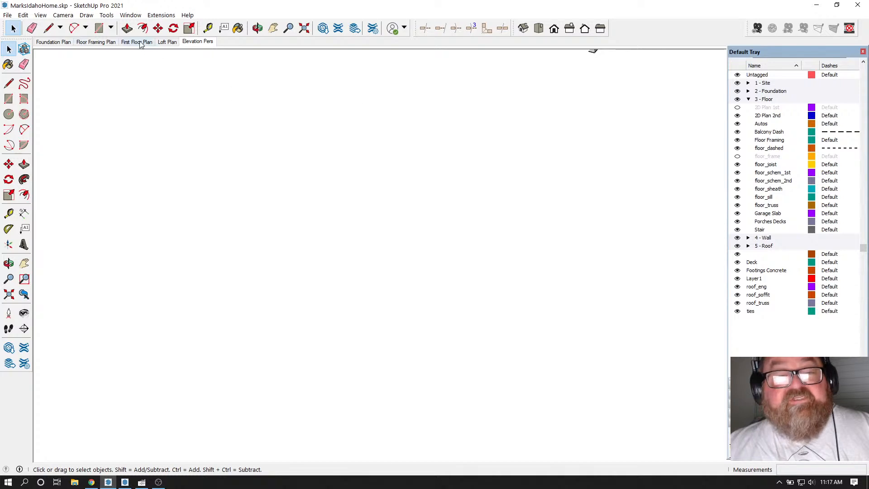
# Step: Start a Medeek Stemwall foundation with Post and Beam bearing and place its rectangular outline, about 21.1 by 25.1 ft, beside the house
pyautogui.click(157, 15)
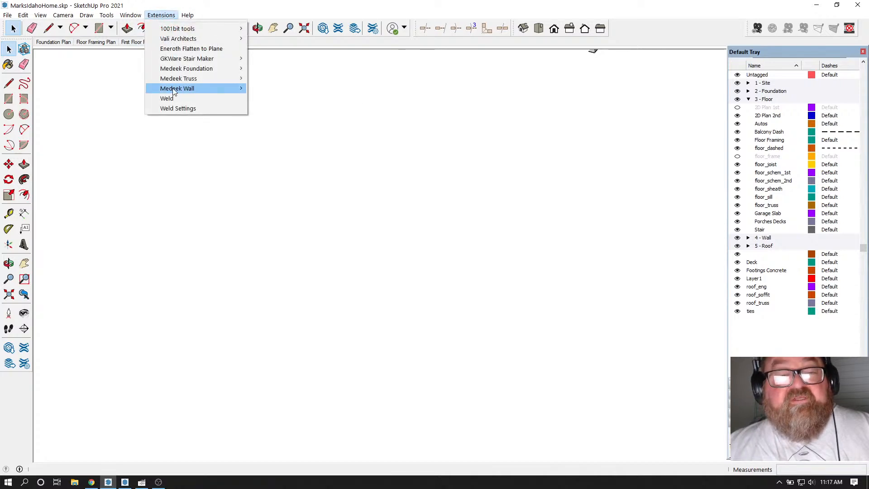
pyautogui.moveTo(176, 91)
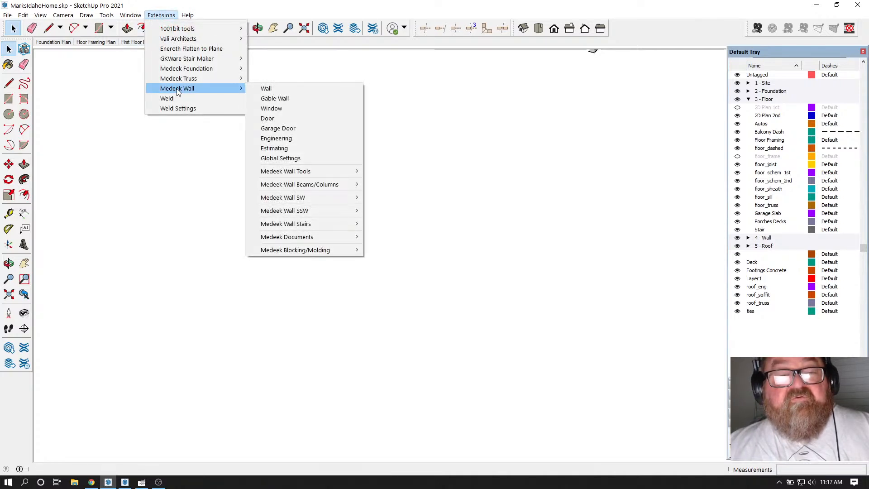
pyautogui.moveTo(195, 70)
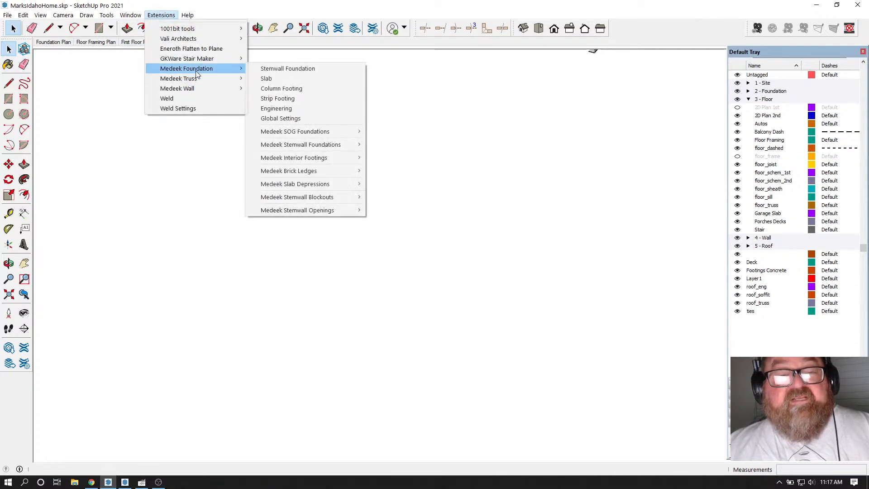
pyautogui.click(301, 70)
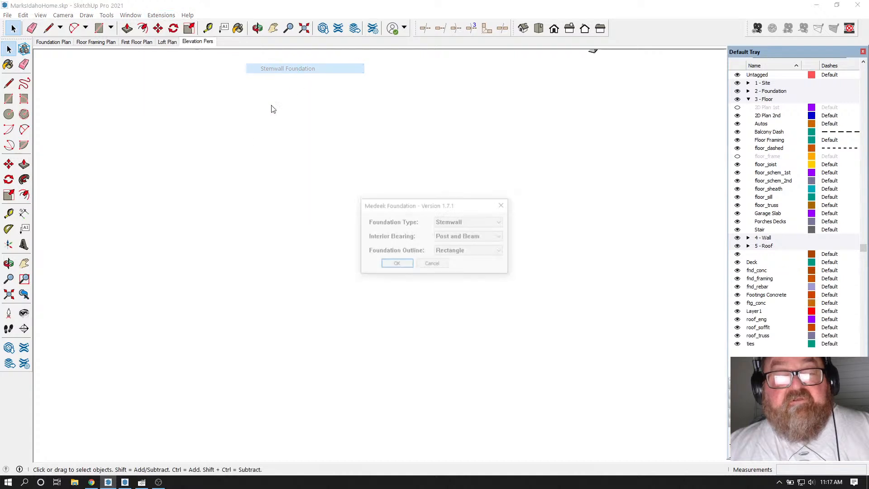
pyautogui.click(395, 264)
pyautogui.click(172, 260)
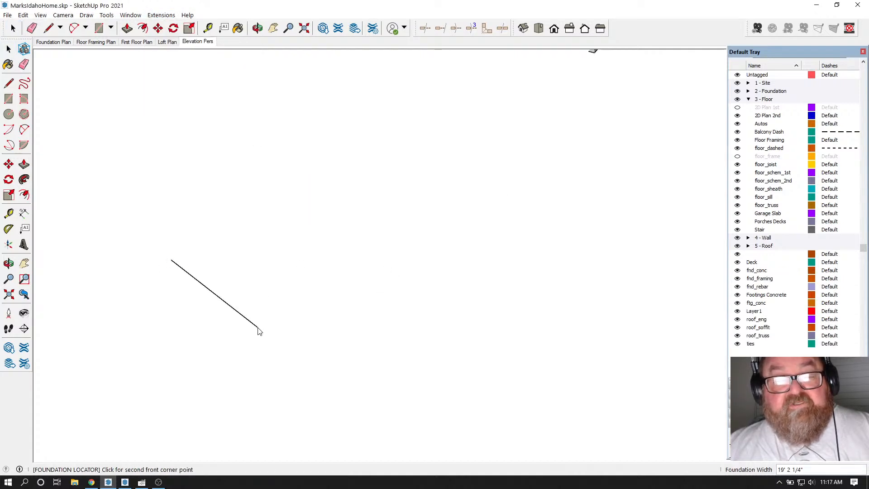
pyautogui.click(287, 316)
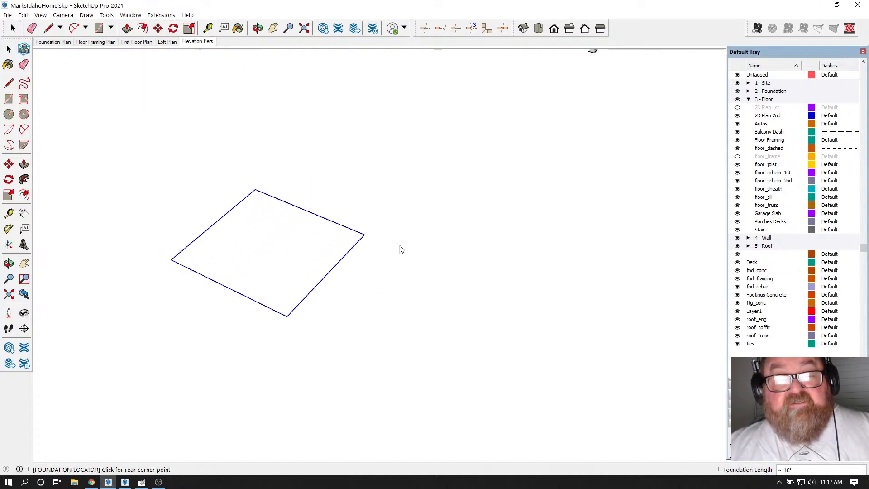
pyautogui.click(431, 226)
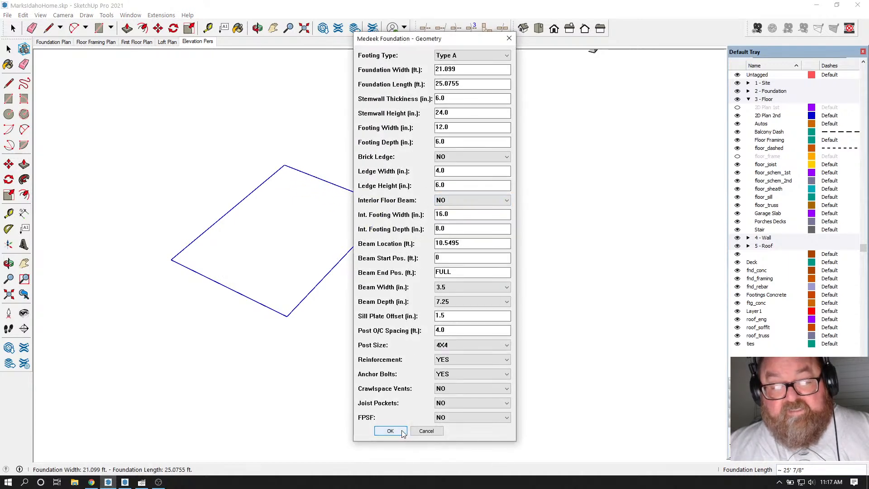
# Step: Generate the Type A foundation with 6 in. thick, 24 in. high stemwalls, 12 by 6 in. footings, anchor bolts and 0.5 in. rebar
pyautogui.click(390, 430)
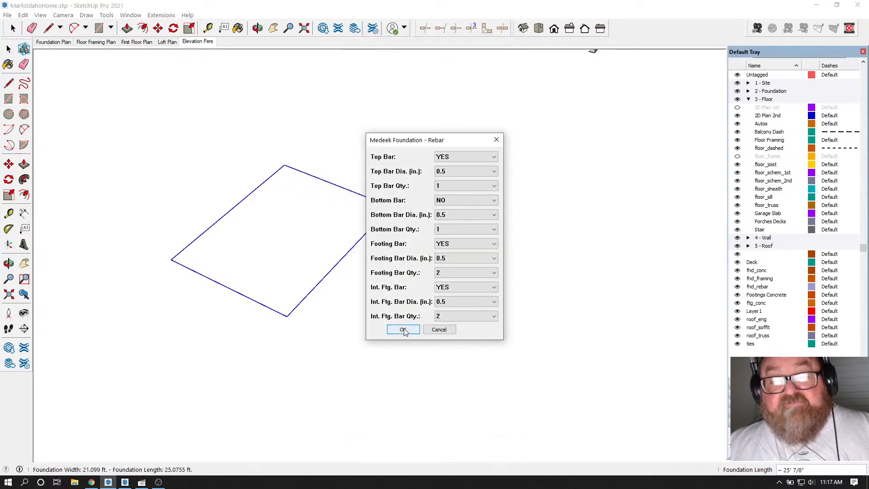
pyautogui.click(404, 330)
pyautogui.click(395, 293)
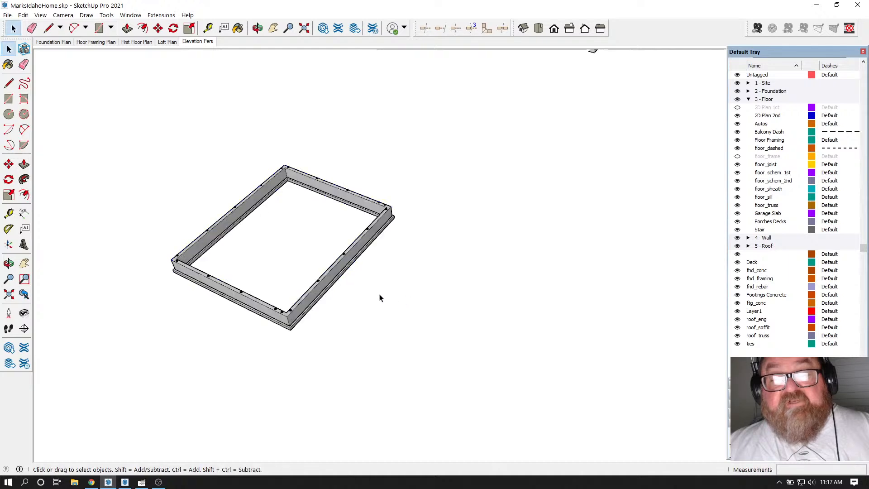
# Step: Inspect the stemwall foundation from several angles and explode its group into separate parts
pyautogui.press('o')
pyautogui.moveTo(222, 181); pyautogui.dragTo(298, 257)
pyautogui.scroll(4, 298, 257)
pyautogui.moveTo(383, 324); pyautogui.dragTo(445, 333)
pyautogui.scroll(-6, 445, 334)
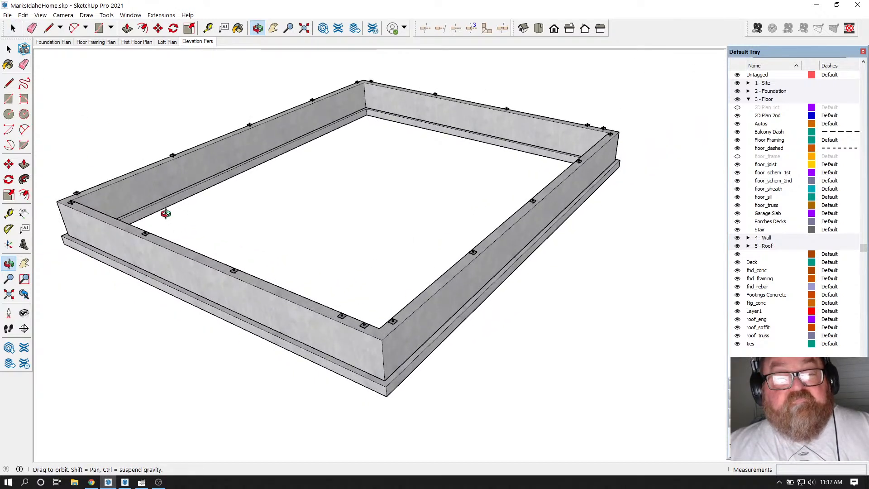
pyautogui.click(10, 49)
pyautogui.click(148, 178)
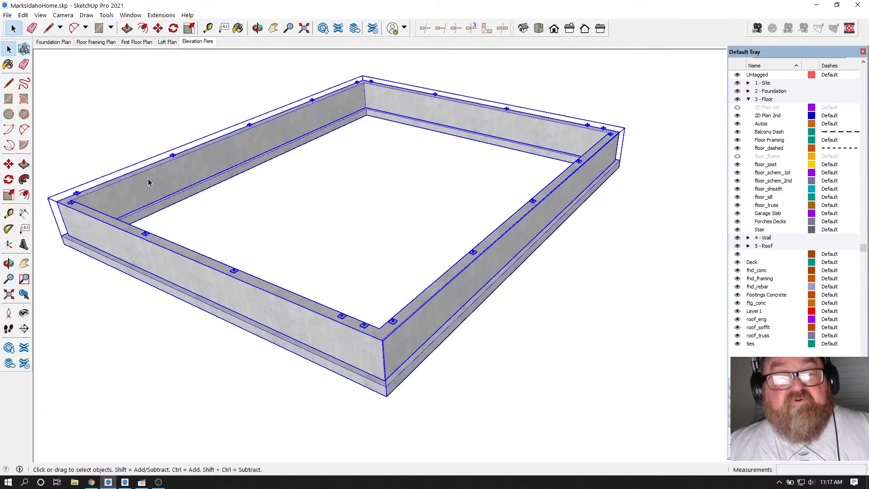
pyautogui.rightClick(147, 178)
pyautogui.click(181, 262)
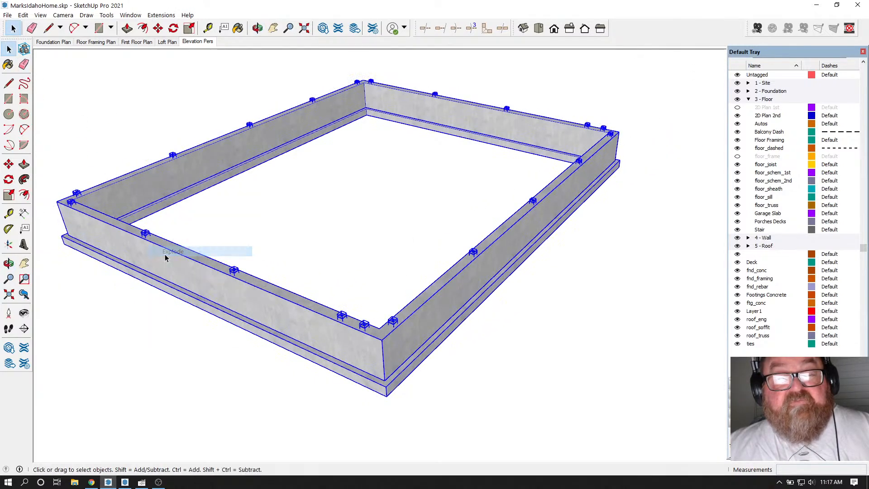
# Step: Edit the stemwall group and delete the front wall's outer face to expose the anchor bolts and top rebar
pyautogui.rightClick(190, 269)
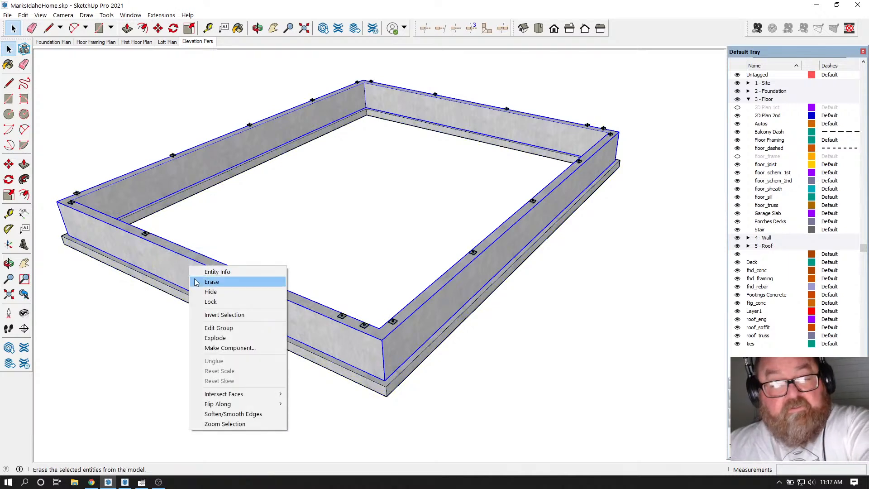
pyautogui.click(211, 331)
pyautogui.click(225, 299)
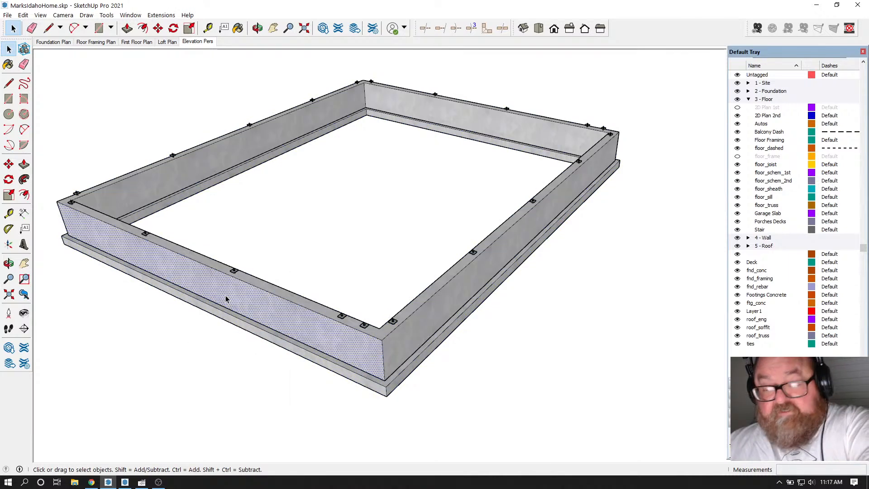
pyautogui.press('Delete')
# Step: Delete the concrete footing beneath the stemwall to expose the footing rebar
pyautogui.scroll(5, 225, 295)
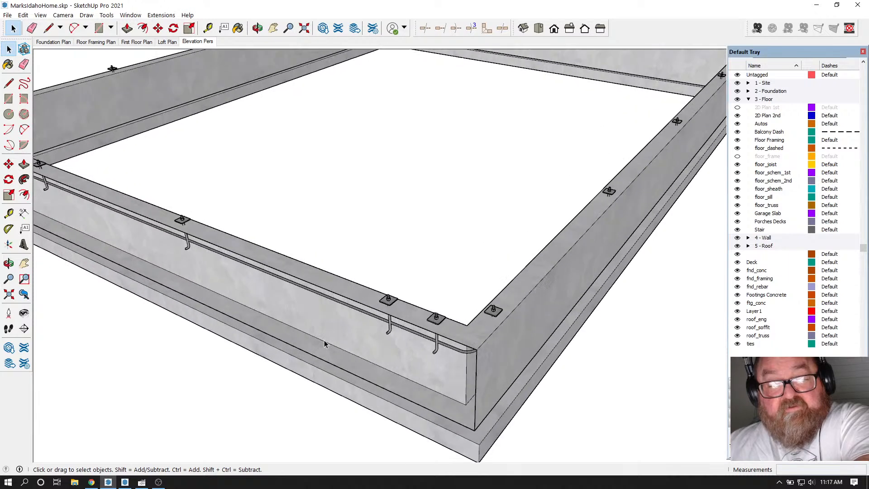
pyautogui.scroll(2, 324, 344)
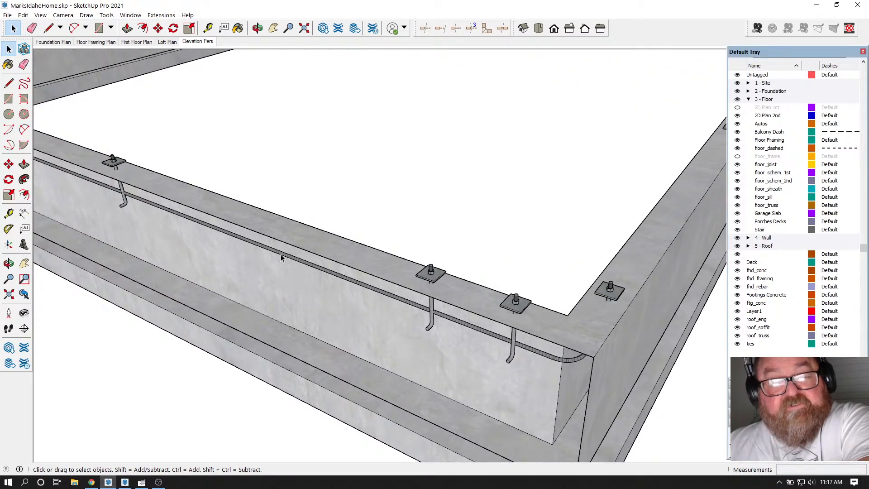
pyautogui.click(193, 322)
pyautogui.press('Delete')
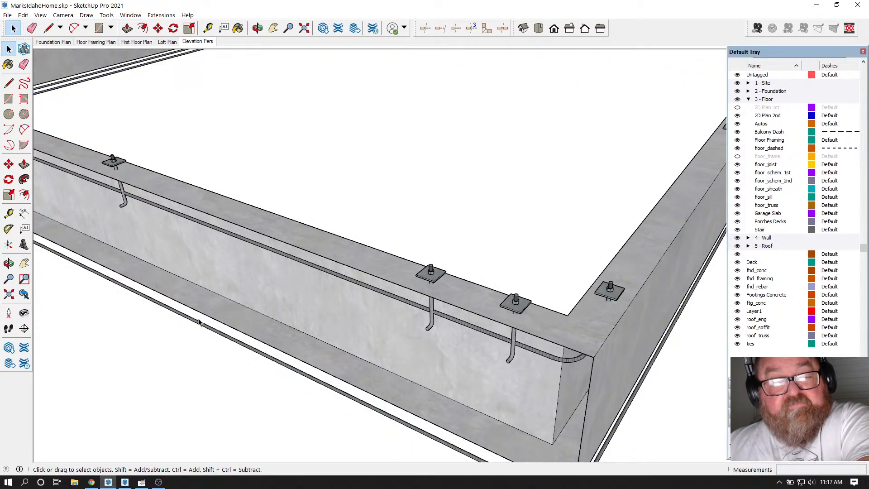
pyautogui.scroll(-4, 304, 293)
pyautogui.scroll(3, 462, 402)
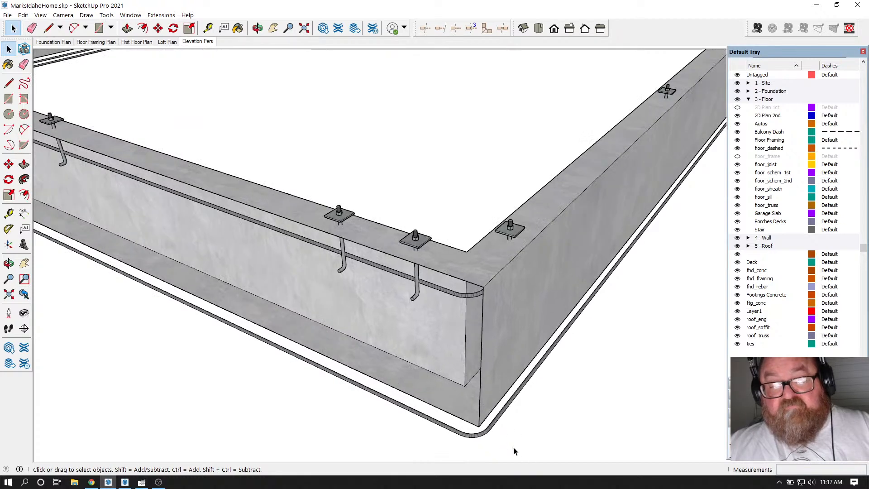
# Step: View the whole sample foundation next to the house and remove it from the model
pyautogui.click(258, 28)
pyautogui.moveTo(289, 253); pyautogui.dragTo(274, 187)
pyautogui.scroll(-10, 405, 389)
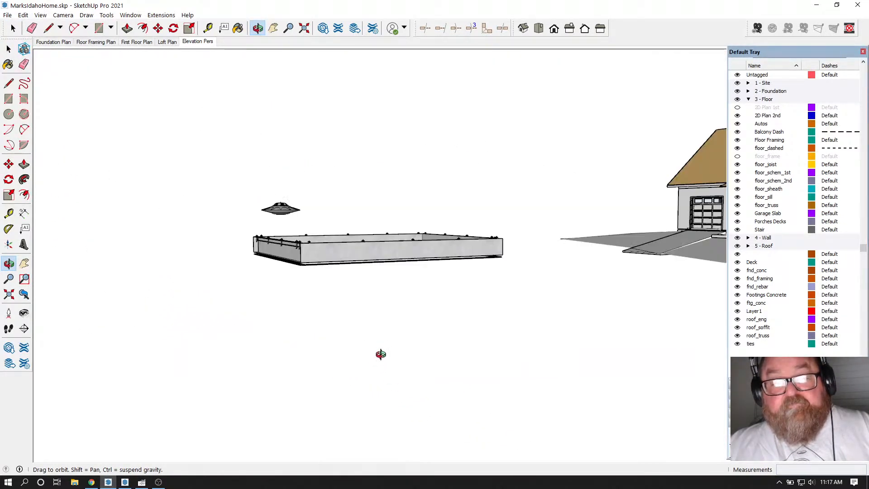
pyautogui.moveTo(365, 315); pyautogui.dragTo(306, 285)
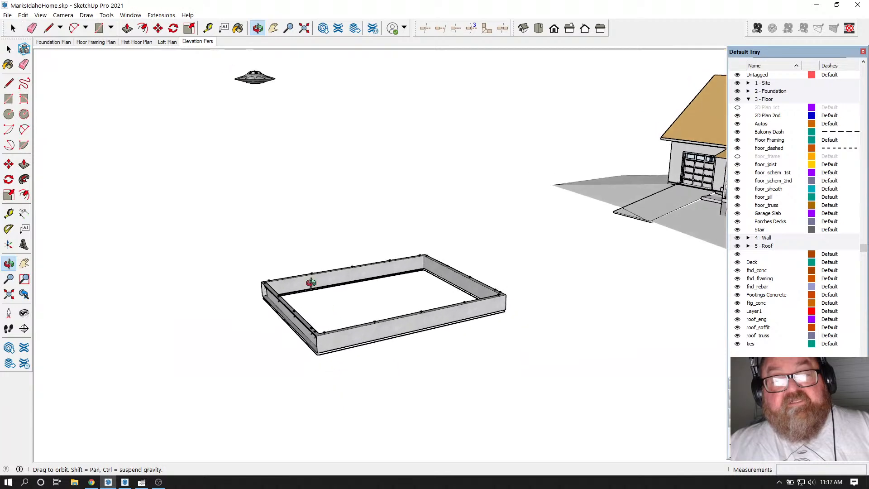
pyautogui.moveTo(321, 321); pyautogui.dragTo(346, 355)
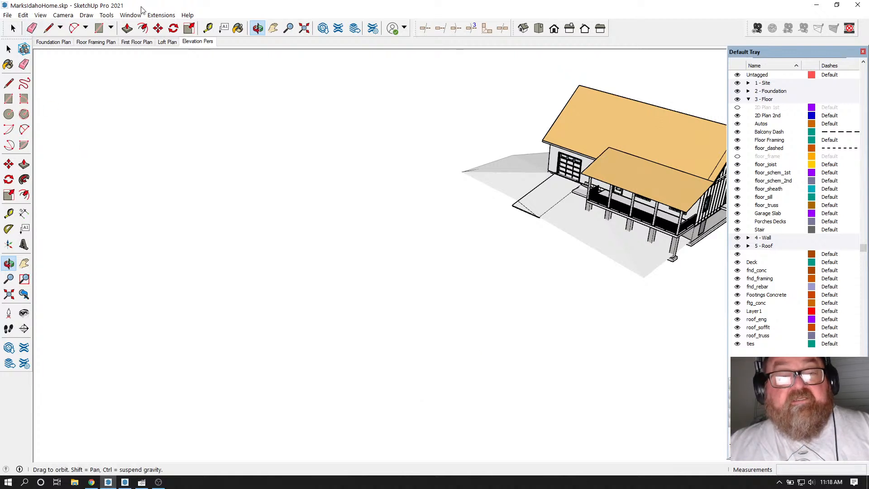
# Step: Draw a straight line beside the house from three connected, collinear segments
pyautogui.click(152, 15)
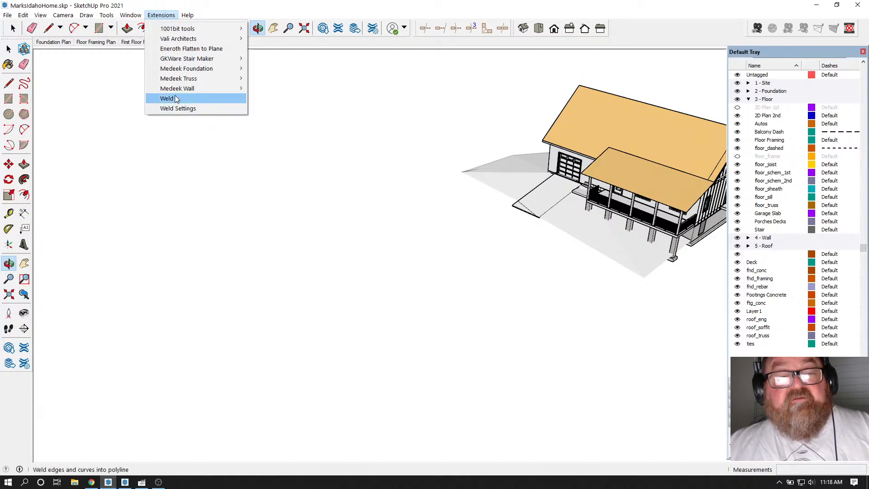
pyautogui.click(49, 30)
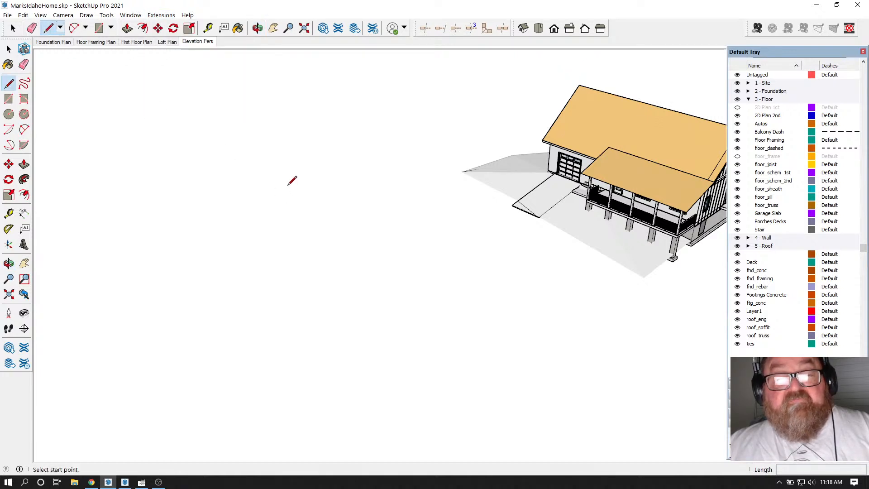
pyautogui.click(285, 184)
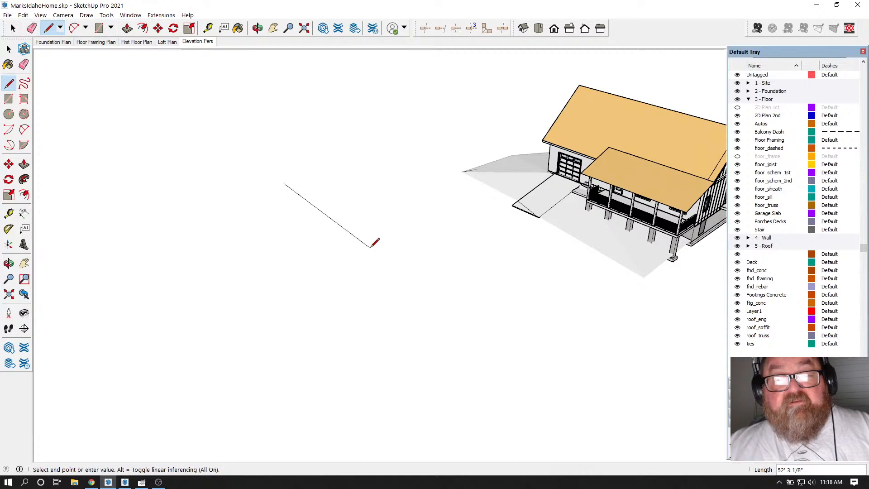
pyautogui.click(377, 238)
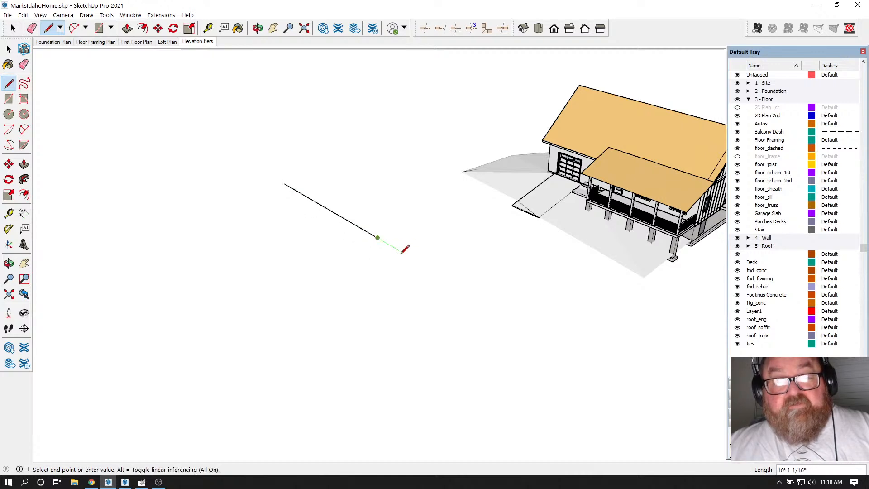
pyautogui.click(475, 287)
pyautogui.click(556, 347)
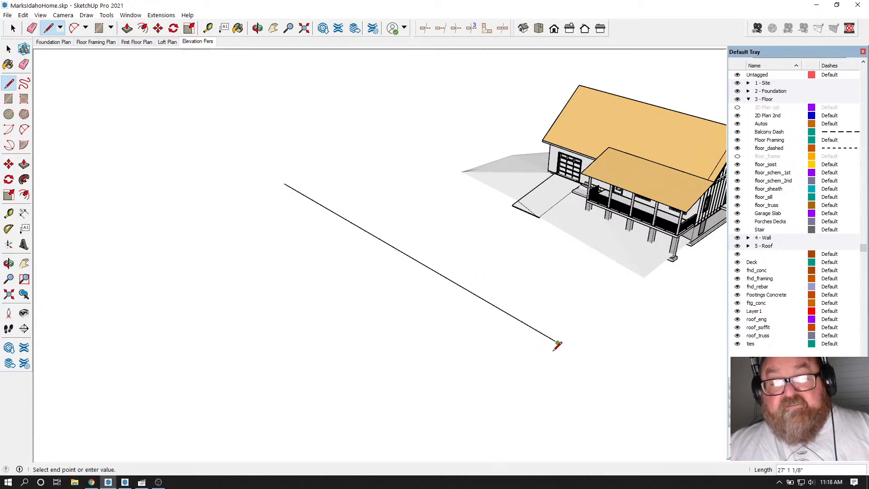
pyautogui.press('Escape')
pyautogui.scroll(2, 400, 254)
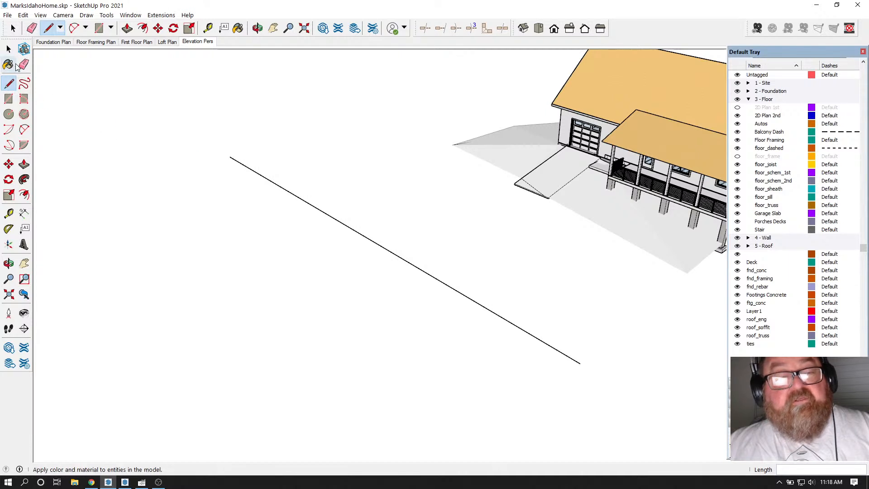
# Step: Weld the three connected collinear segments beside the house into one line
pyautogui.click(13, 28)
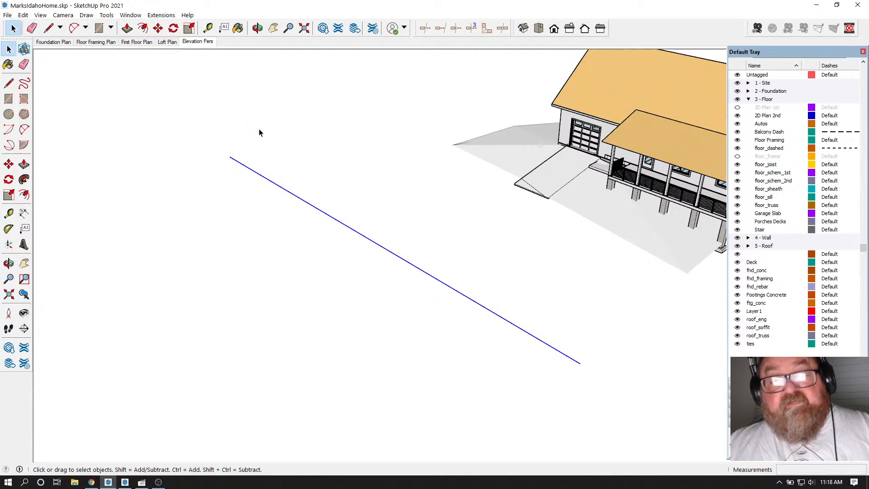
pyautogui.click(161, 15)
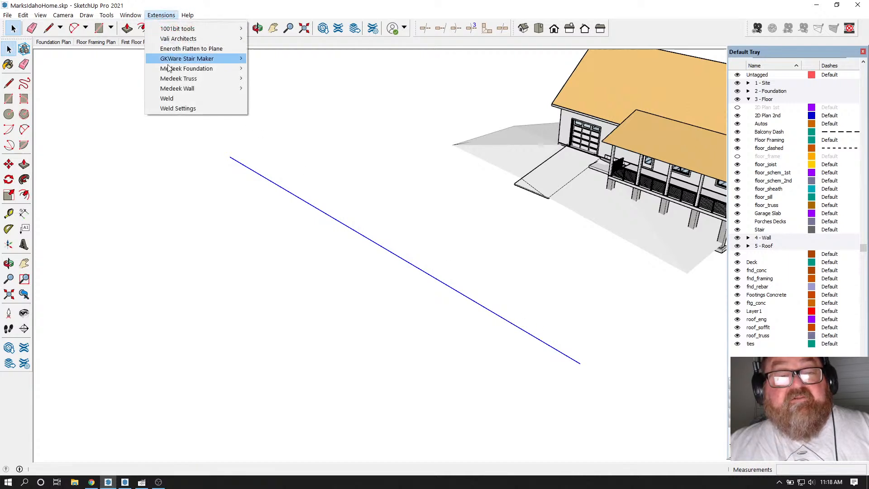
pyautogui.click(168, 99)
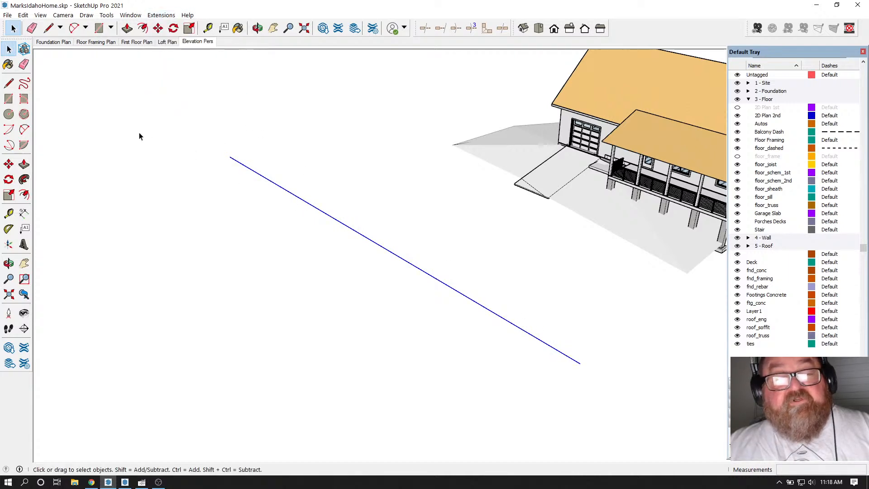
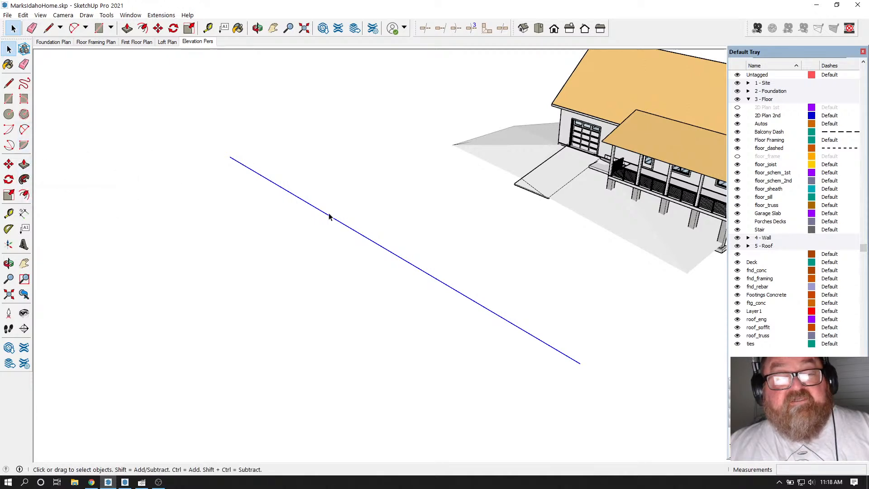
# Step: Draw a flat circle with a radius of about 8' 9" beside the welded line
pyautogui.click(258, 28)
pyautogui.moveTo(256, 91); pyautogui.dragTo(233, 275)
pyautogui.moveTo(400, 111); pyautogui.dragTo(371, 231)
pyautogui.moveTo(281, 219); pyautogui.dragTo(285, 181)
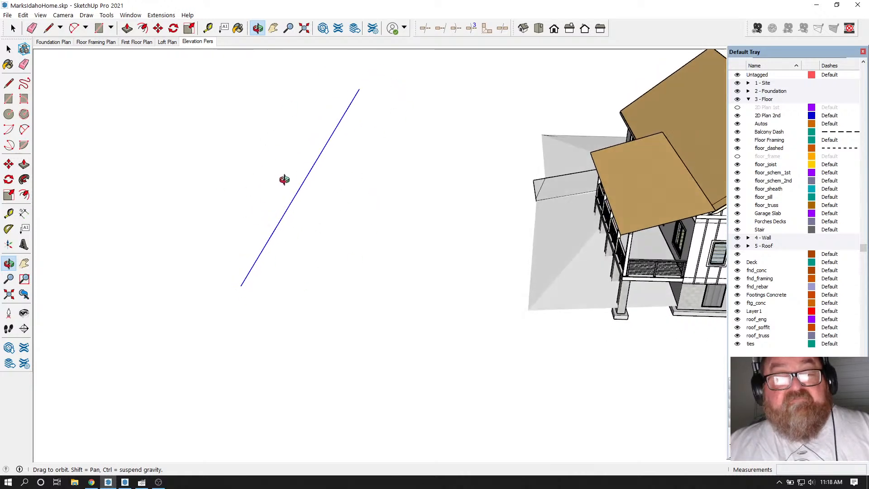
pyautogui.moveTo(360, 97); pyautogui.dragTo(340, 264)
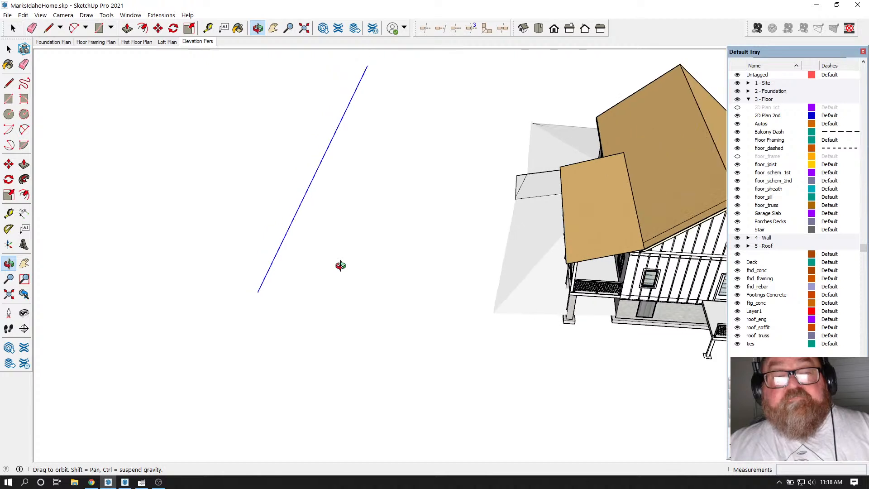
pyautogui.click(111, 28)
pyautogui.click(115, 63)
pyautogui.click(192, 205)
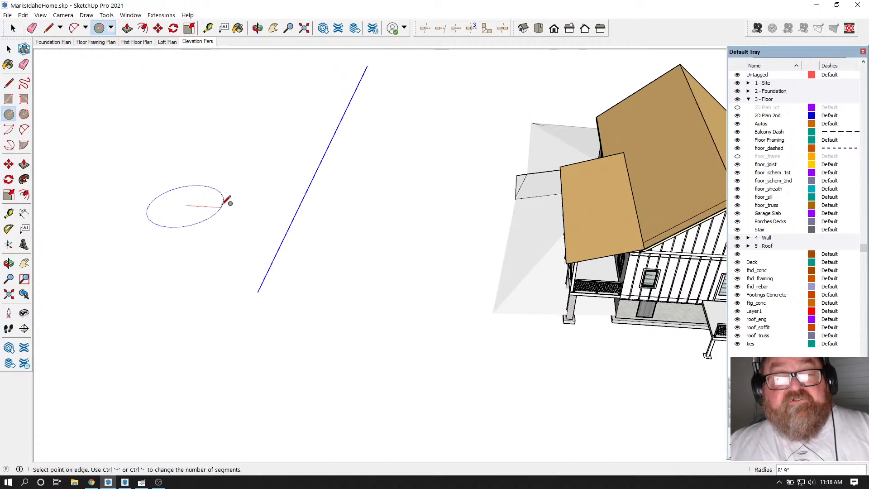
pyautogui.click(233, 202)
pyautogui.scroll(1, 123, 200)
pyautogui.scroll(6, 123, 201)
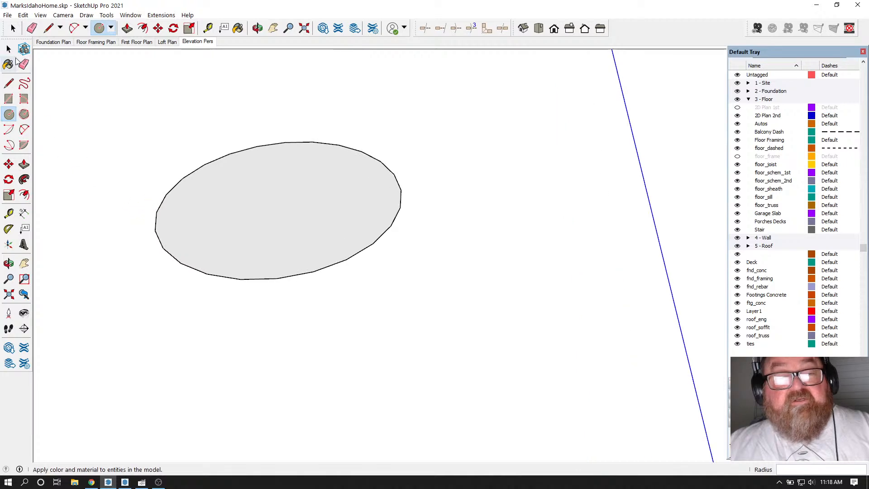
# Step: Delete the circle's face so that only its outline remains
pyautogui.click(14, 29)
pyautogui.click(208, 171)
pyautogui.rightClick(207, 175)
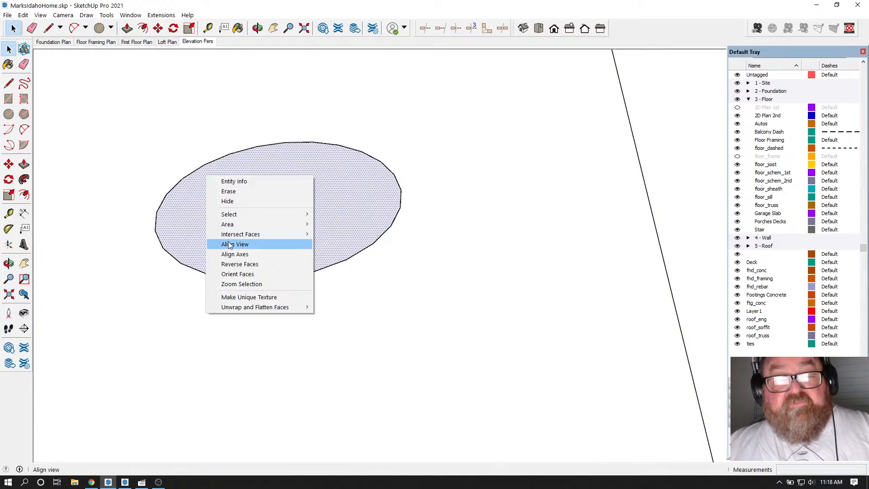
pyautogui.click(188, 218)
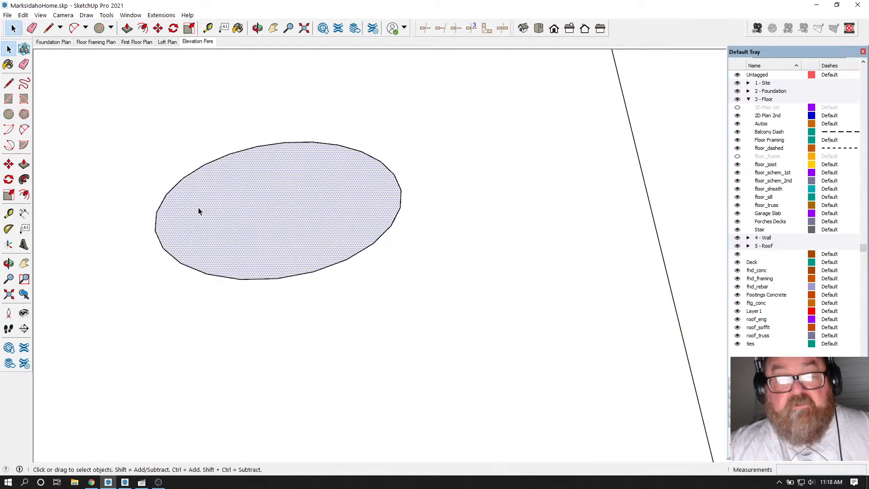
pyautogui.press('Delete')
# Step: Explode the circle's outline into separate edges and delete one of the segments
pyautogui.scroll(4, 198, 210)
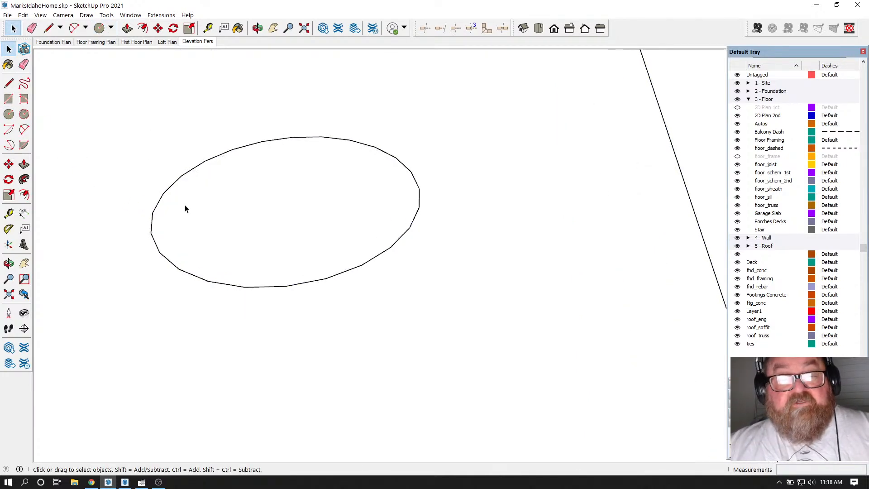
pyautogui.rightClick(159, 203)
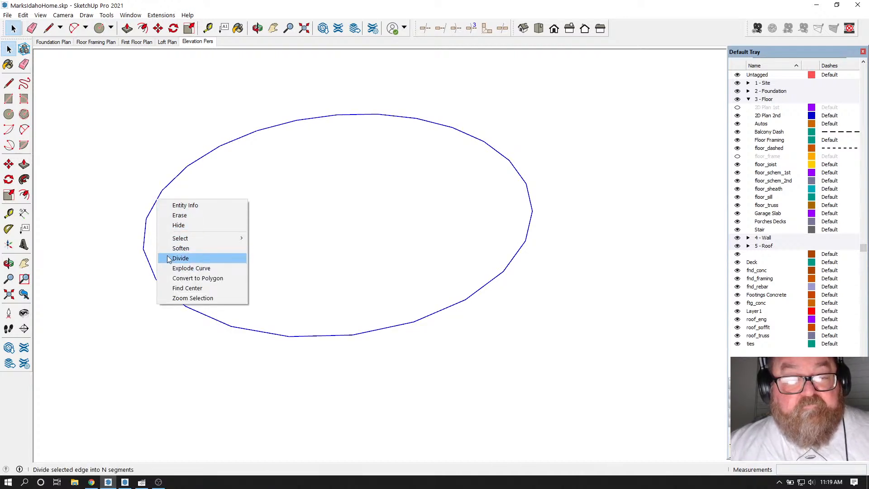
pyautogui.click(210, 267)
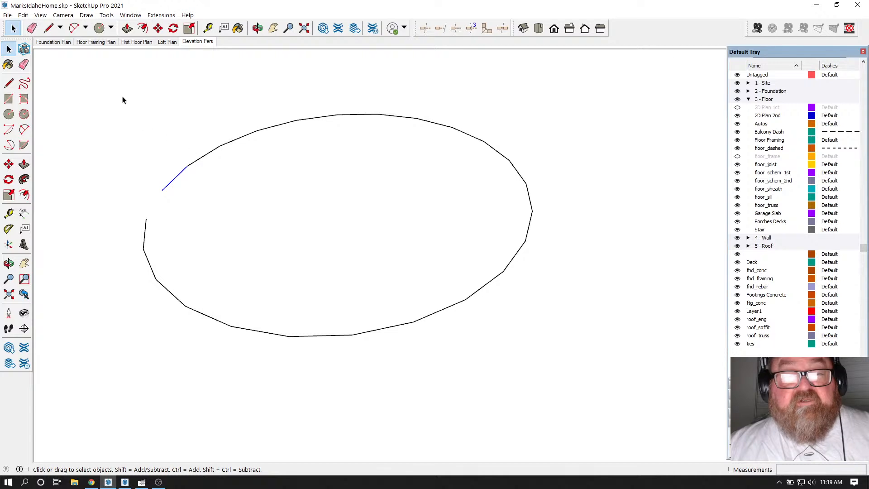
# Step: Weld all remaining segments of the open circle outline into a single curve
pyautogui.moveTo(122, 100); pyautogui.dragTo(563, 358)
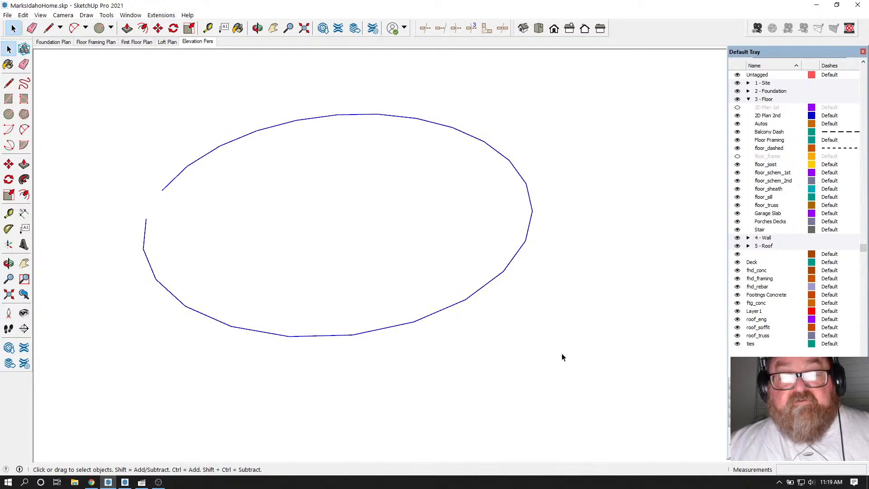
pyautogui.click(161, 15)
pyautogui.click(176, 99)
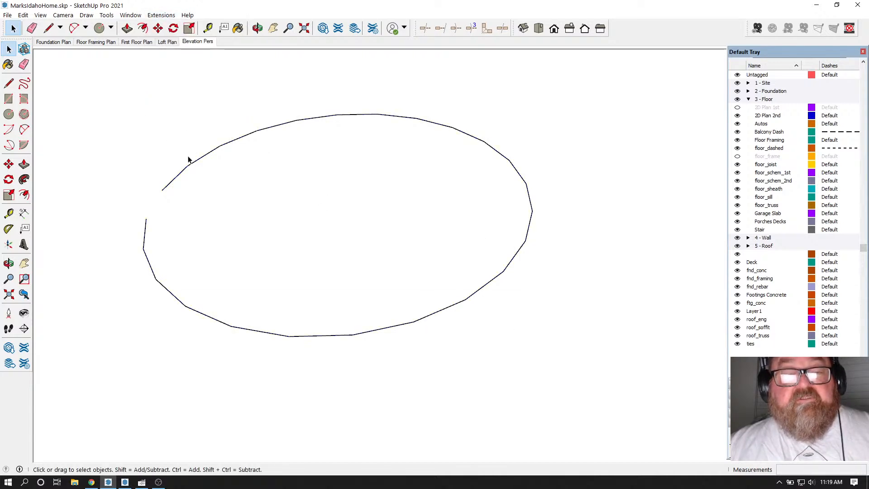
pyautogui.scroll(2, 181, 179)
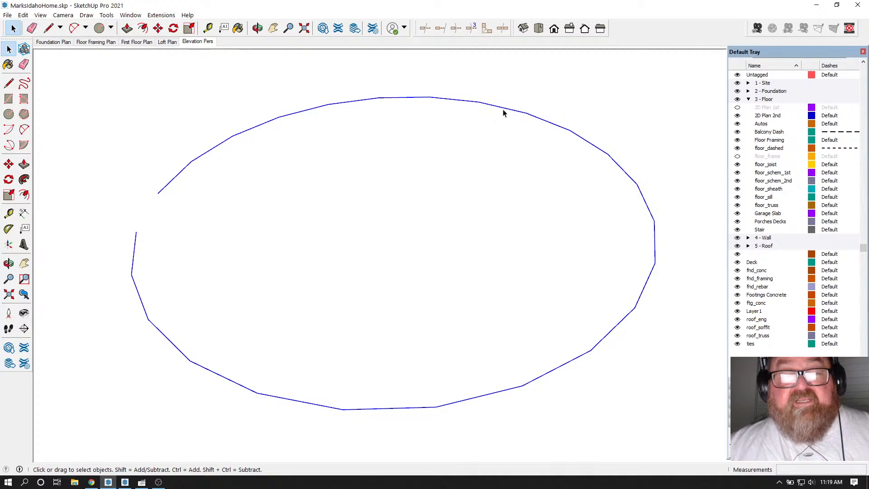
pyautogui.scroll(-1, 362, 257)
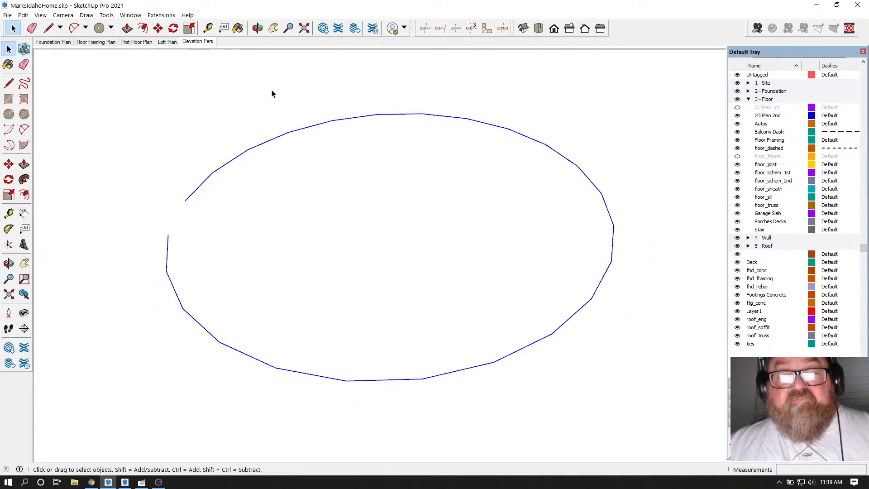
pyautogui.scroll(-2, 417, 258)
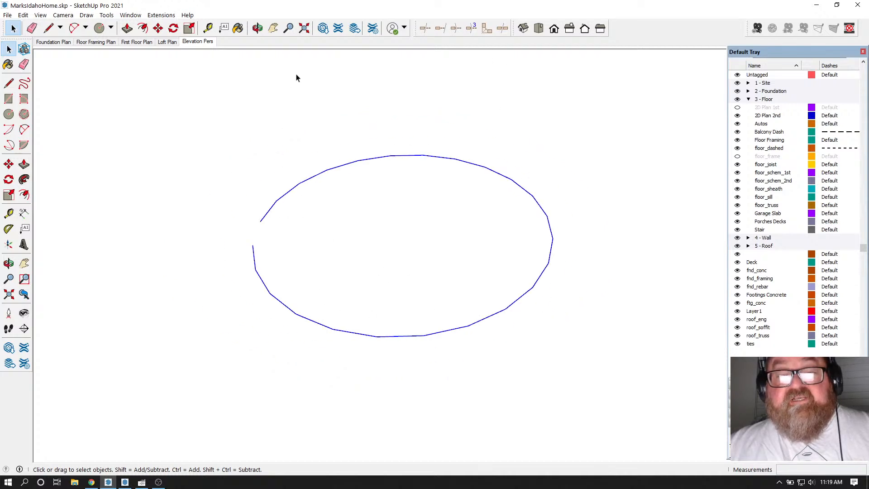
pyautogui.scroll(3, 274, 212)
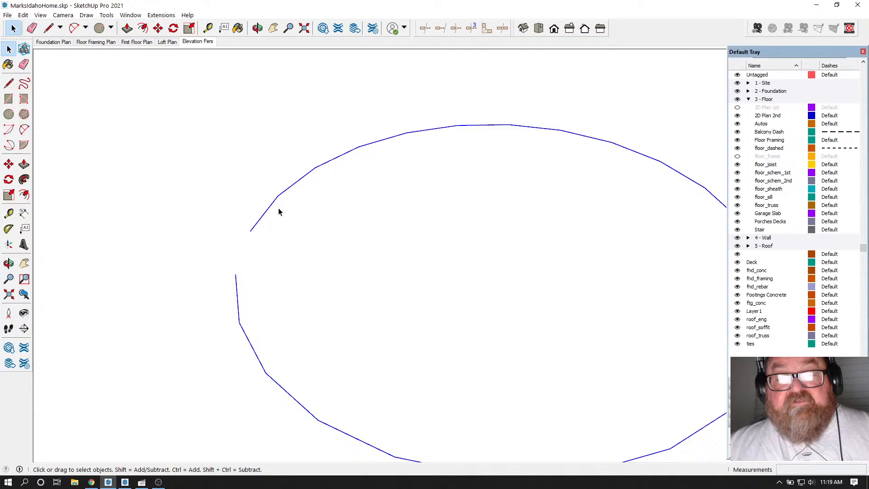
# Step: Locate the Eneroth Flatten to Plane command among the installed extensions
pyautogui.click(258, 28)
pyautogui.moveTo(343, 186); pyautogui.dragTo(159, 223)
pyautogui.scroll(-5, 158, 226)
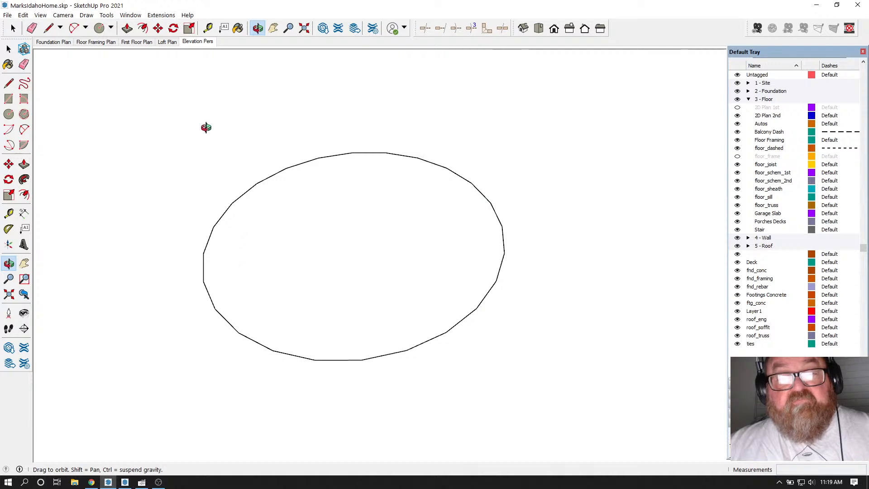
pyautogui.click(162, 15)
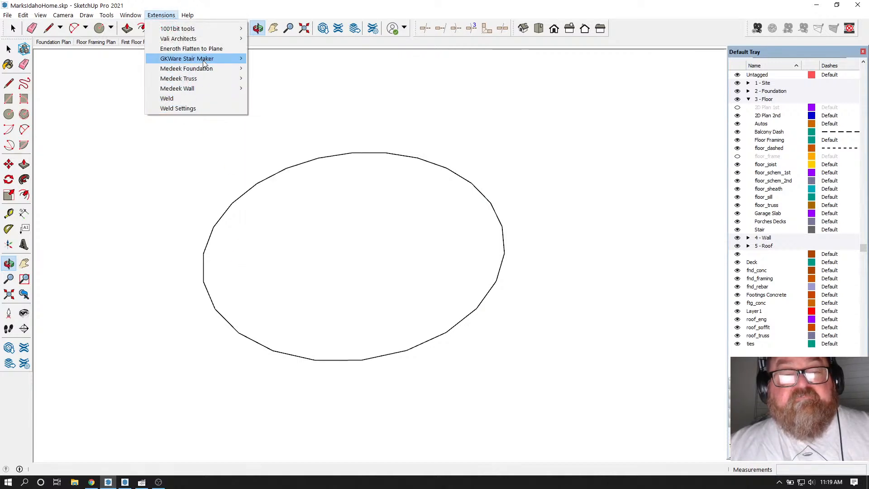
pyautogui.moveTo(205, 63)
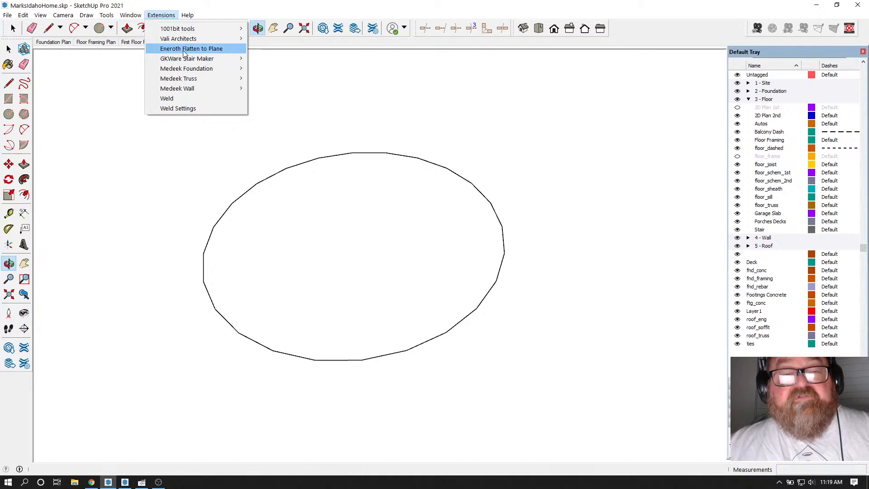
pyautogui.click(184, 51)
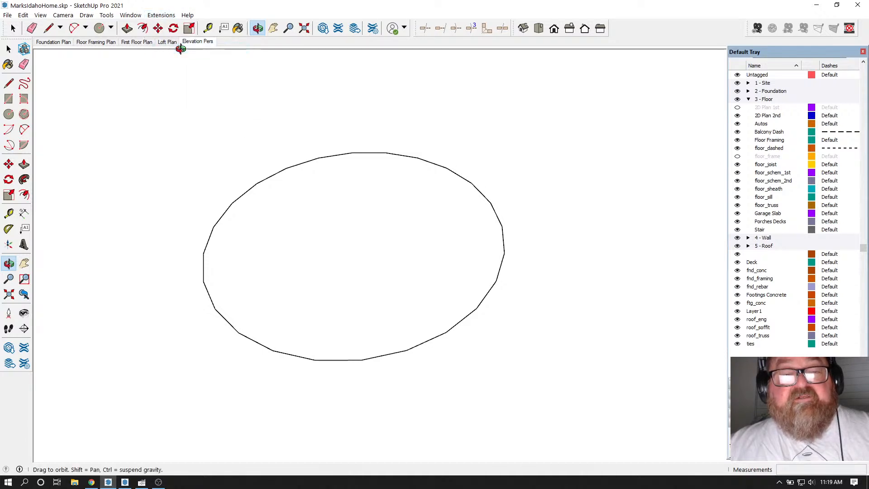
pyautogui.click(166, 15)
pyautogui.click(223, 124)
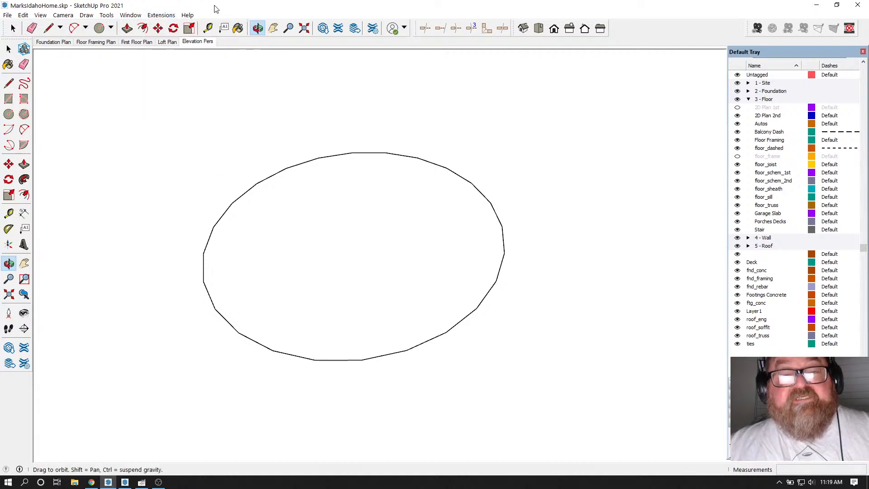
# Step: Select one short segment of the exploded circle outline
pyautogui.click(13, 29)
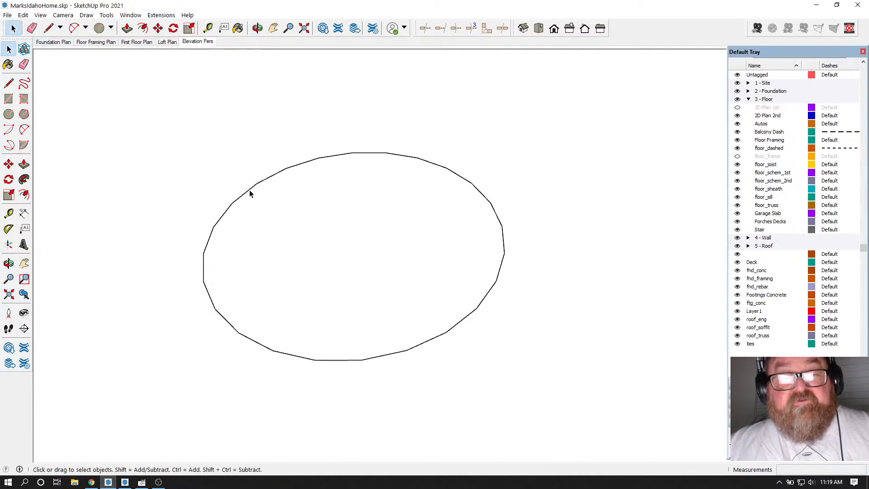
pyautogui.scroll(2, 246, 195)
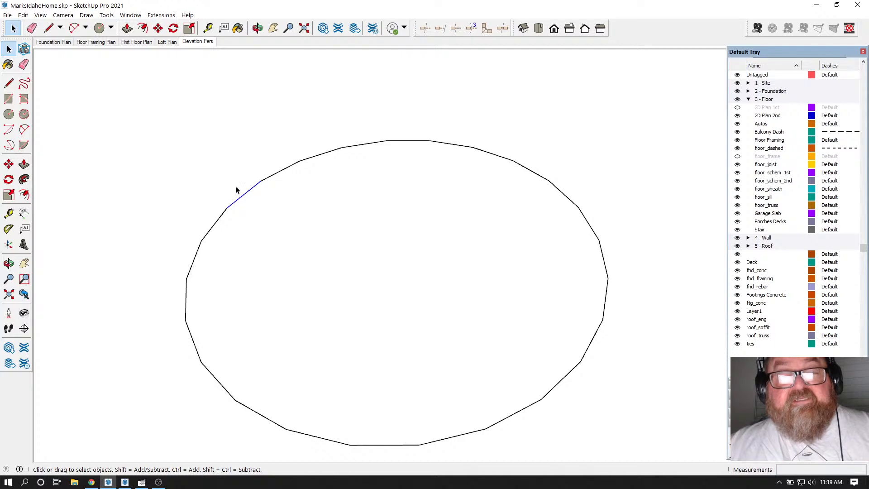
pyautogui.click(258, 28)
pyautogui.moveTo(264, 219); pyautogui.dragTo(173, 297)
pyautogui.moveTo(213, 217); pyautogui.dragTo(218, 231)
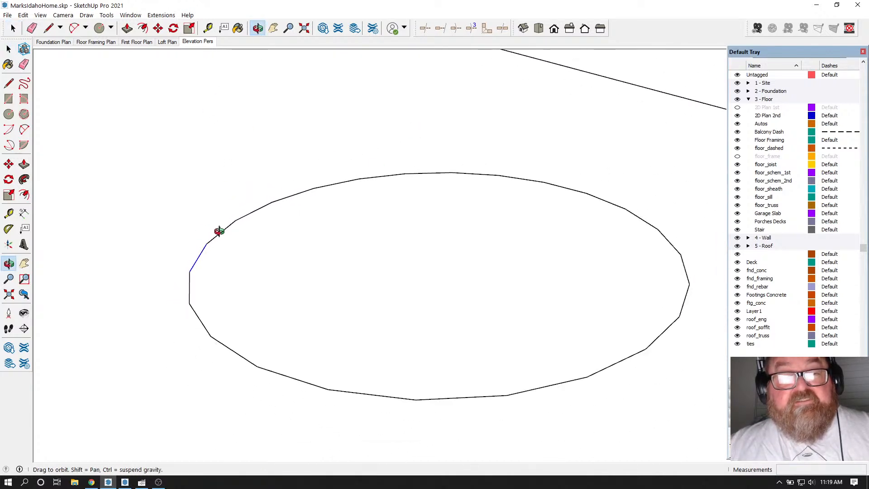
# Step: Draw a line across the circle between two opposite vertices to form its faces, and undo it
pyautogui.click(49, 28)
pyautogui.click(235, 221)
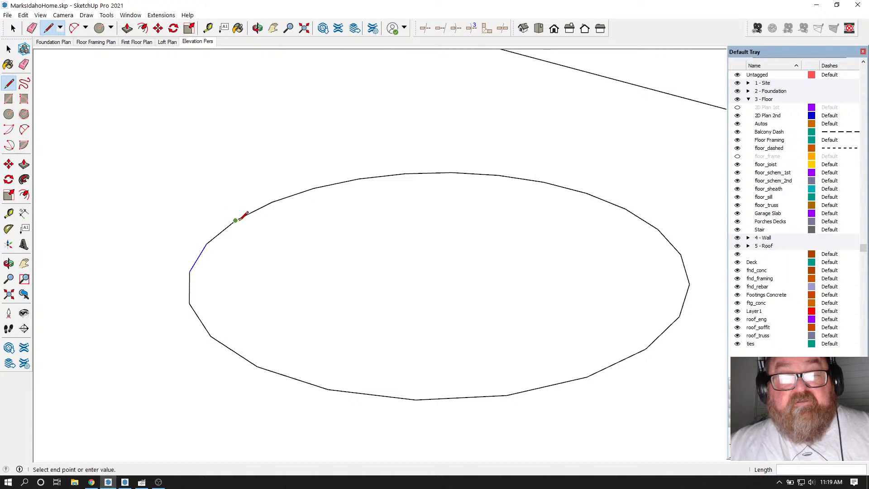
pyautogui.scroll(-1, 237, 271)
pyautogui.click(592, 312)
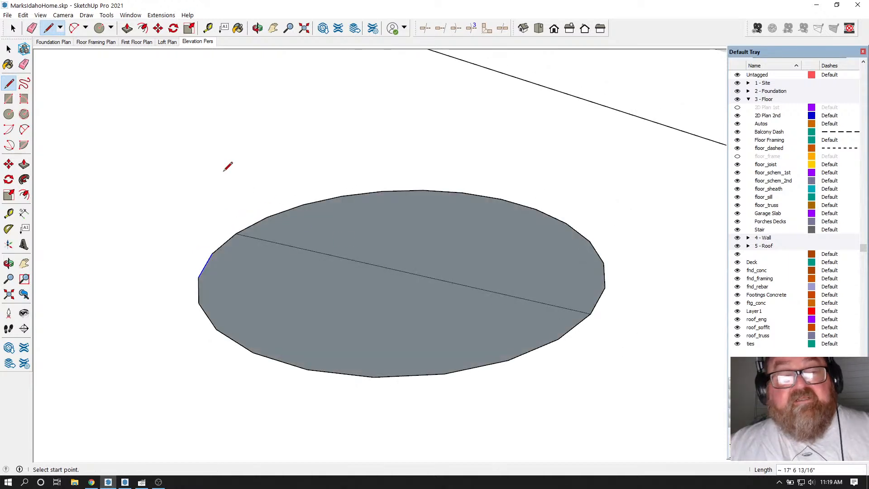
pyautogui.press('space')
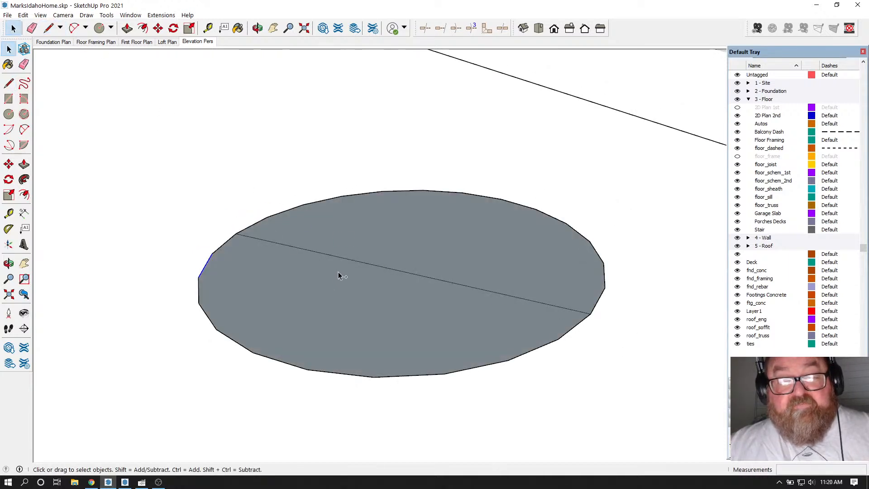
pyautogui.hotkey('ctrl', 'z')
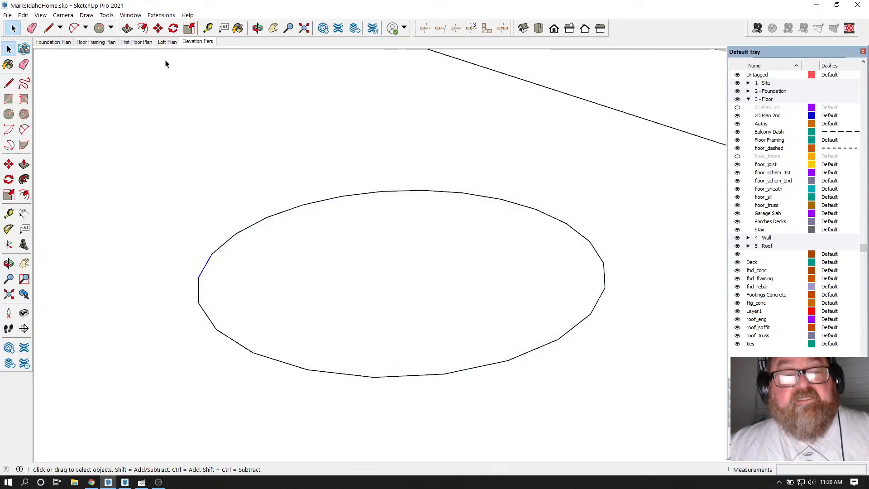
pyautogui.click(158, 29)
pyautogui.click(225, 229)
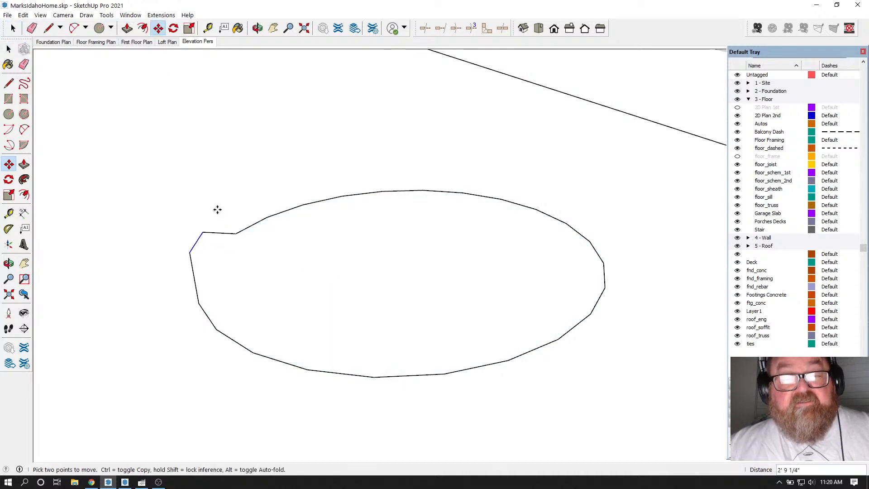
pyautogui.press('Escape')
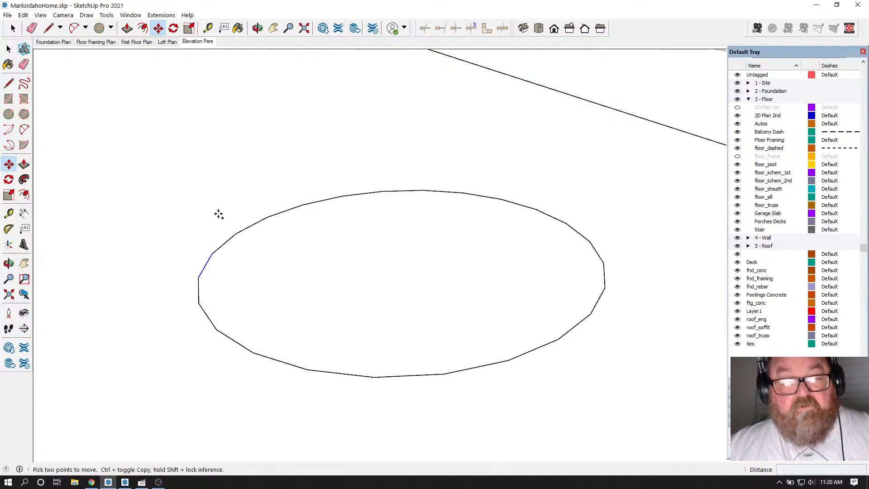
# Step: Copy the selected circle segment vertically along the blue axis by a distance of 1/16
pyautogui.press('ctrl')
pyautogui.click(219, 214)
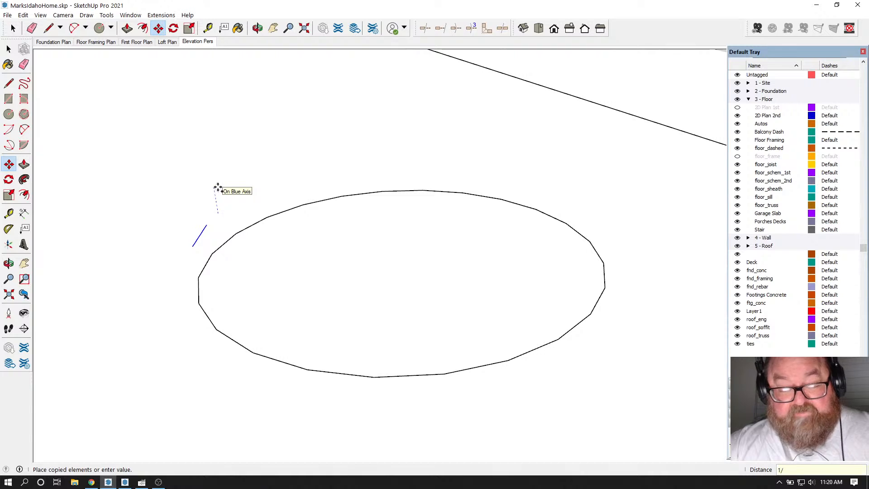
pyautogui.write('1/16')
pyautogui.press('Return')
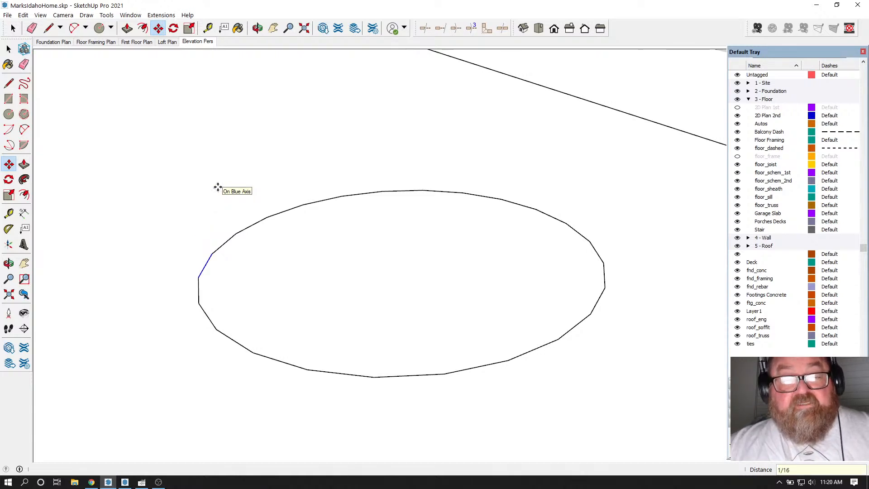
# Step: Examine the gap between the copied segment and the original one at the edge of the circle
pyautogui.click(257, 28)
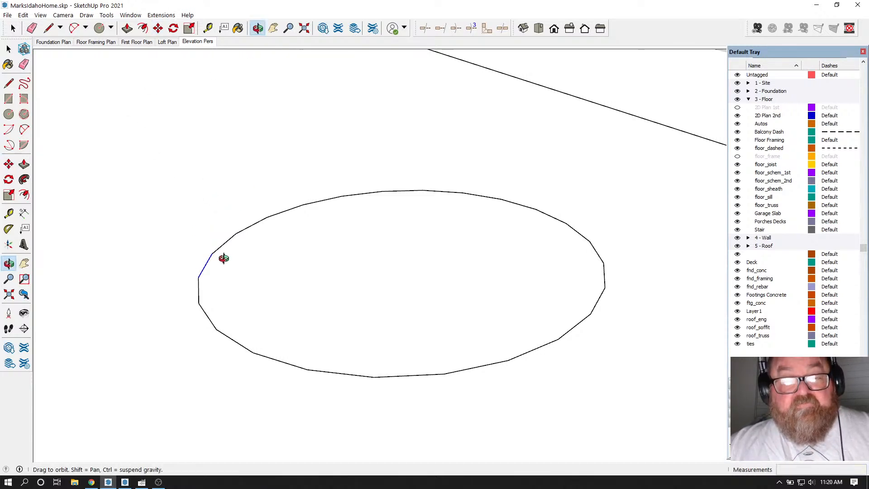
pyautogui.scroll(5, 192, 270)
pyautogui.scroll(8, 196, 274)
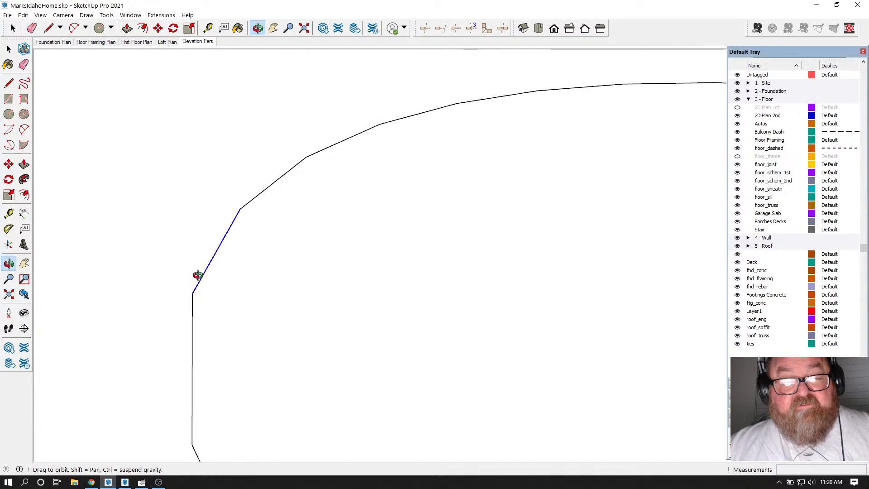
pyautogui.moveTo(229, 261); pyautogui.dragTo(126, 194)
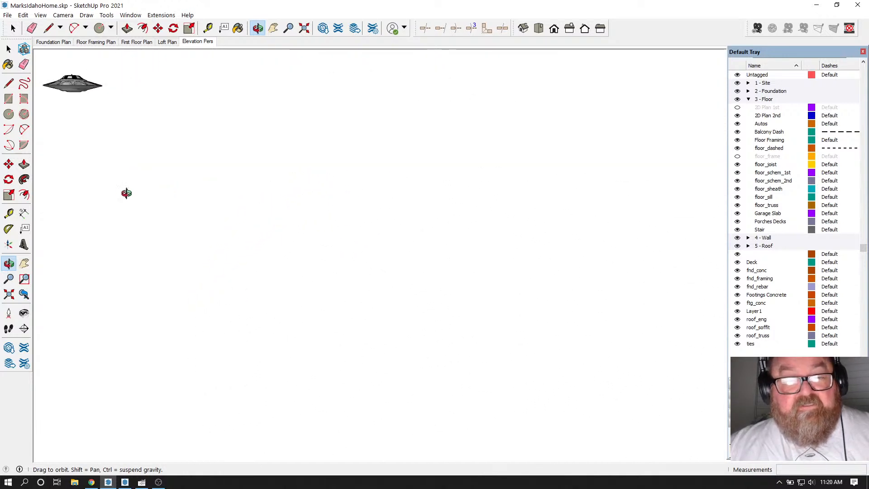
pyautogui.scroll(-5, 126, 194)
pyautogui.scroll(5, 131, 190)
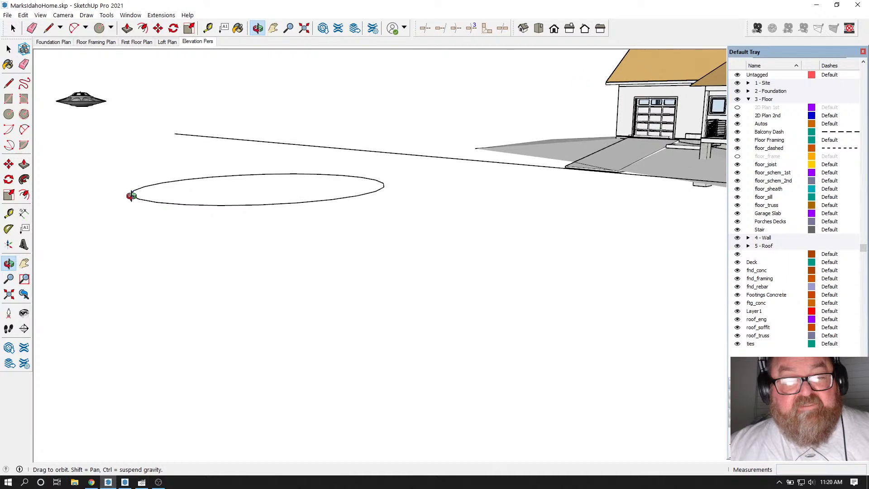
pyautogui.scroll(5, 132, 197)
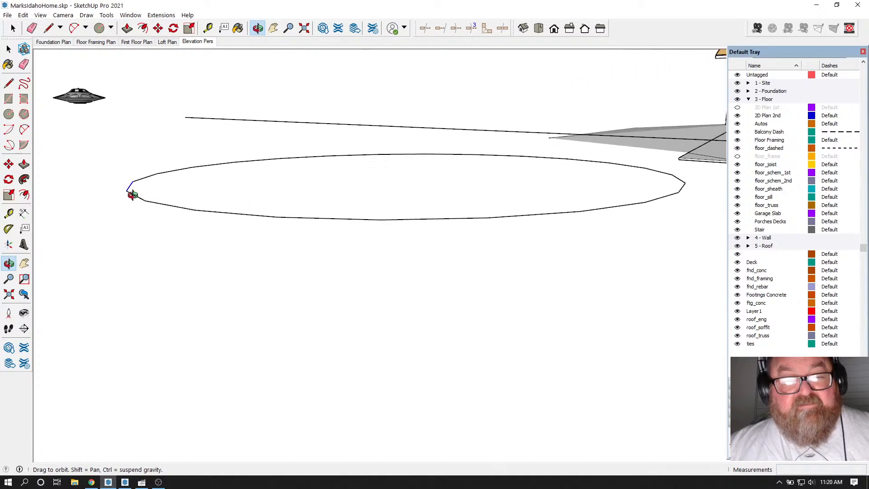
pyautogui.scroll(8, 128, 190)
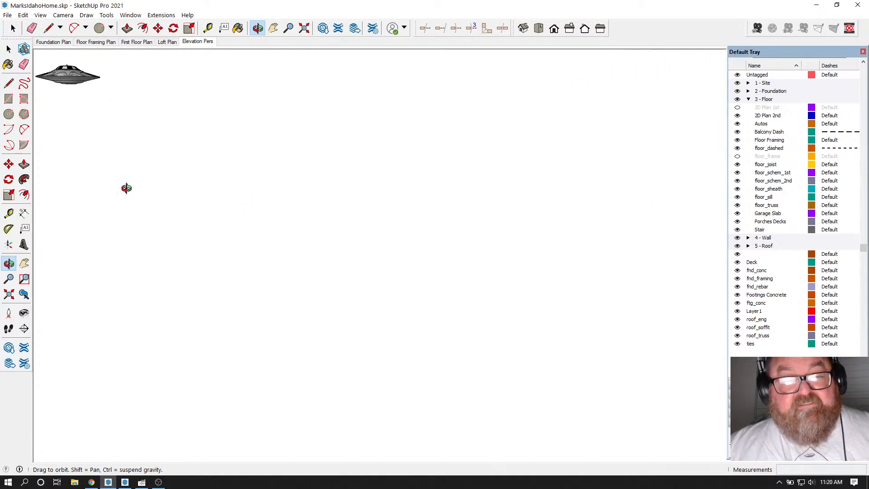
pyautogui.scroll(-5, 126, 189)
pyautogui.scroll(3, 126, 188)
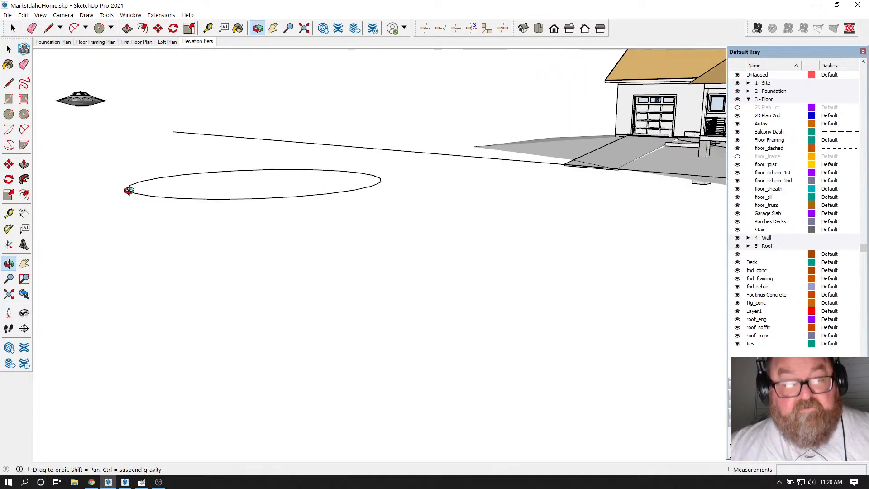
pyautogui.press('z')
pyautogui.scroll(5, 123, 186)
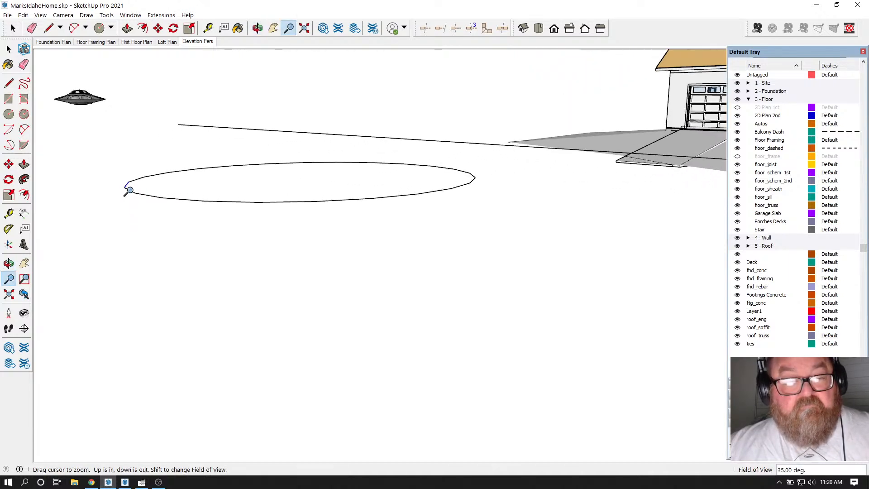
pyautogui.scroll(5, 122, 186)
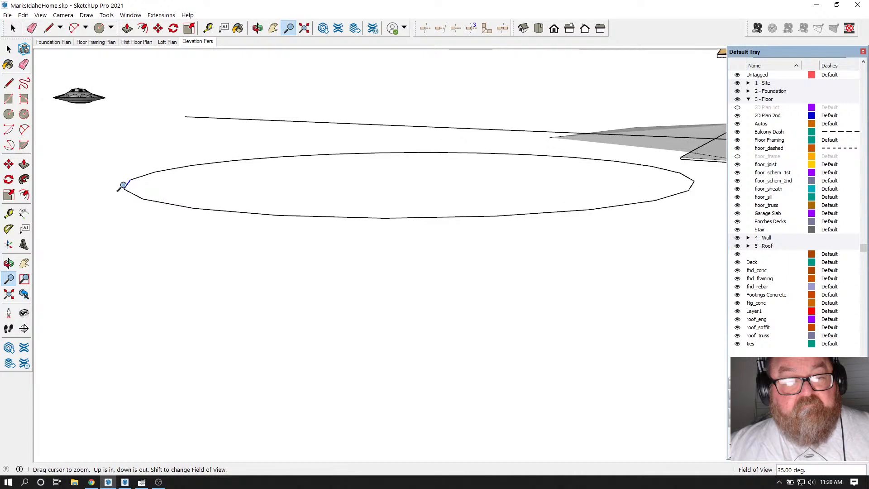
pyautogui.scroll(-1, 124, 193)
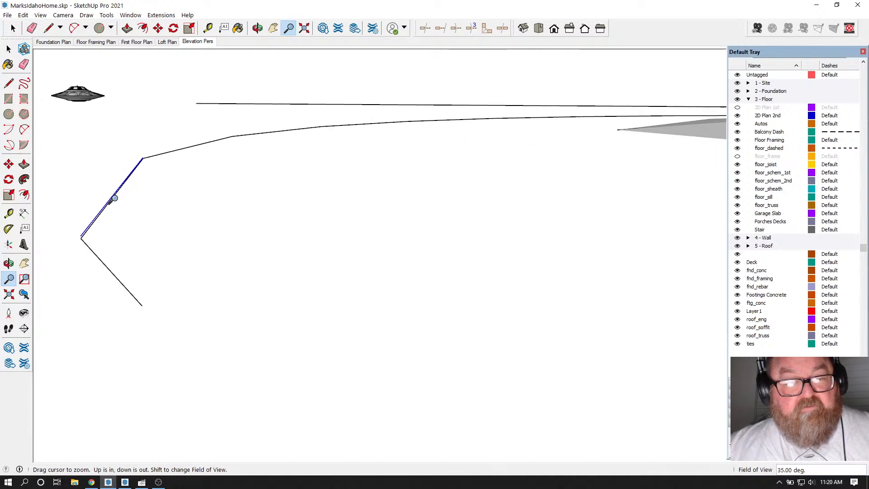
# Step: Undo the mistaken segment deletion and remove the original circle segment beneath its raised copy
pyautogui.press('space')
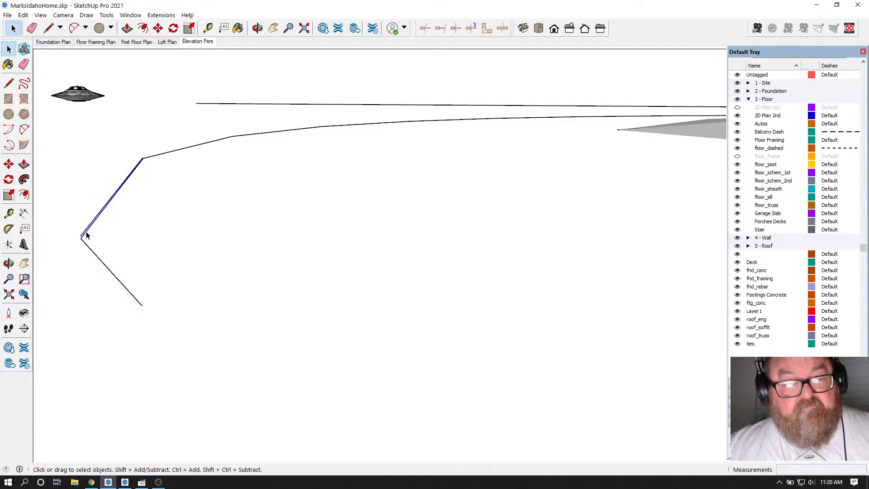
pyautogui.click(87, 234)
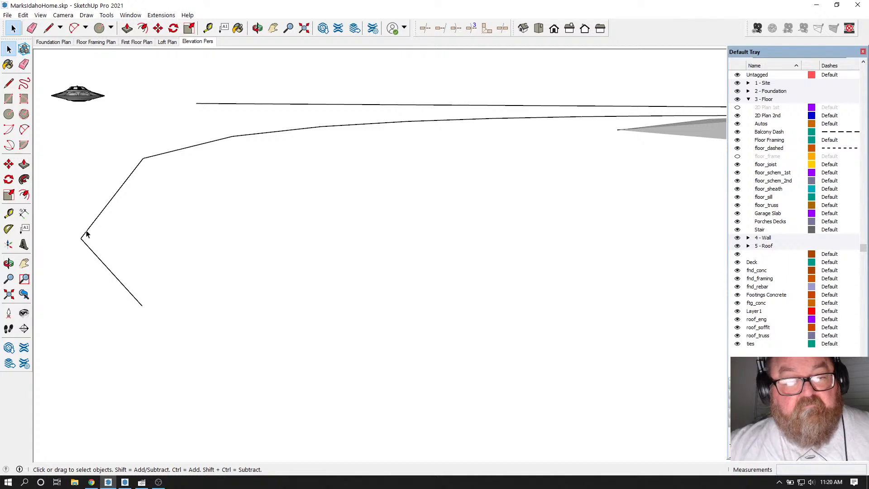
pyautogui.hotkey('ctrl', 'z')
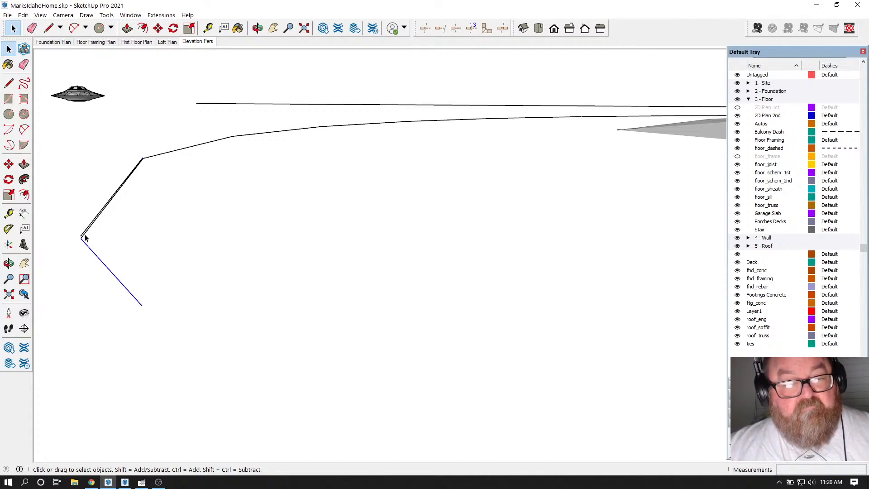
pyautogui.scroll(1, 81, 239)
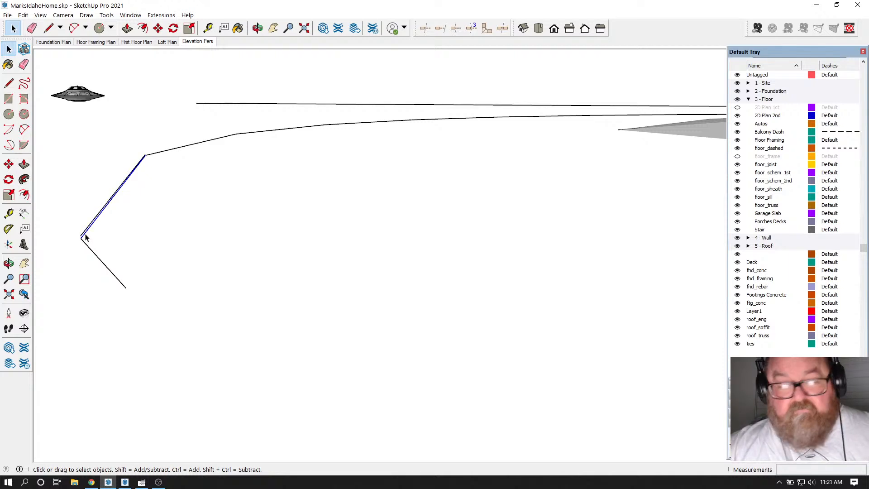
pyautogui.scroll(-4, 199, 96)
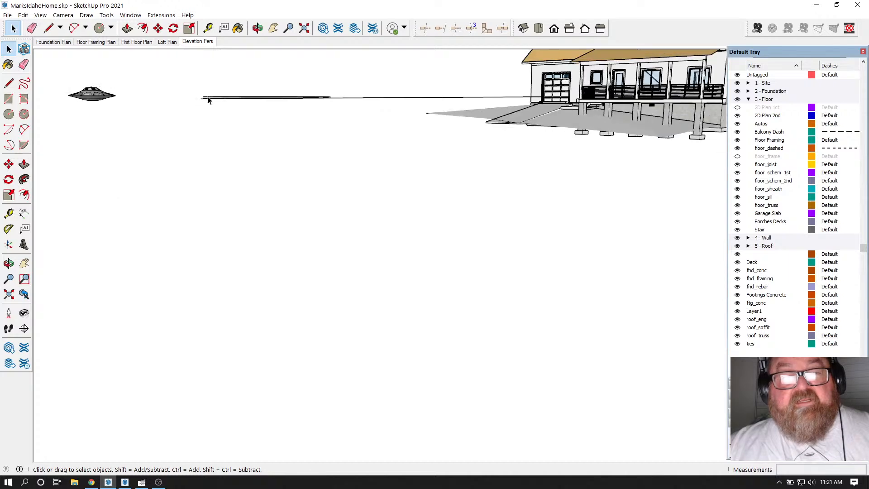
# Step: Draw a test line about 17' 7" long across the circle from its far edge to its near edge
pyautogui.click(257, 28)
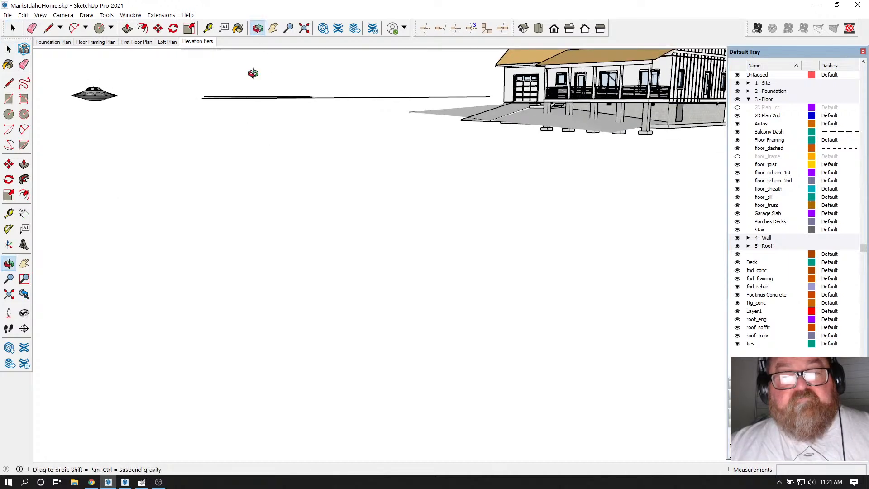
pyautogui.moveTo(252, 74); pyautogui.dragTo(325, 265)
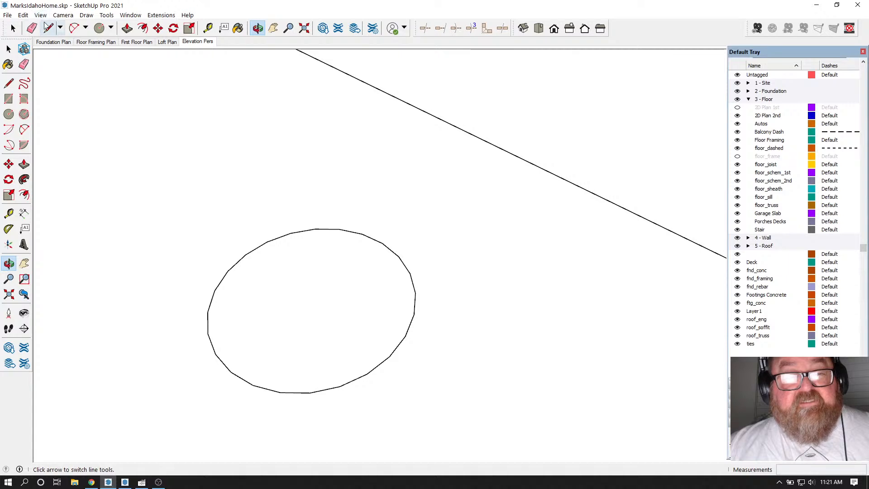
pyautogui.click(48, 28)
pyautogui.scroll(2, 287, 243)
pyautogui.scroll(-1, 227, 278)
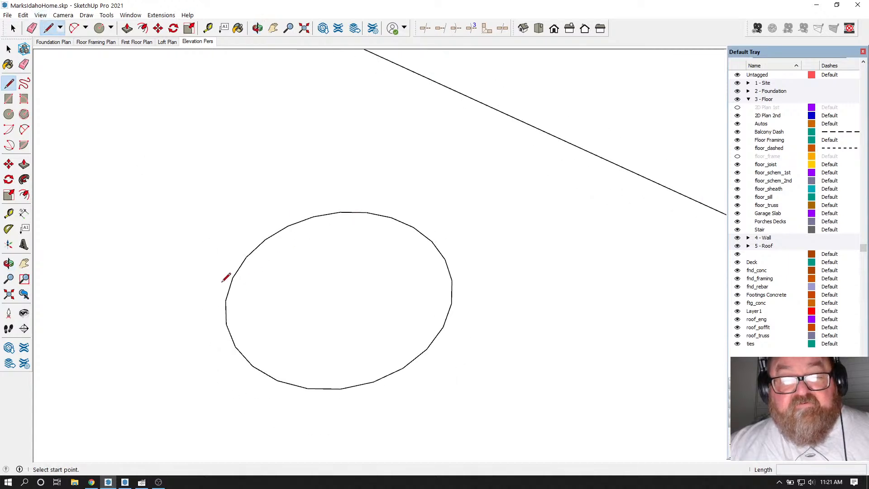
pyautogui.click(341, 211)
pyautogui.click(357, 386)
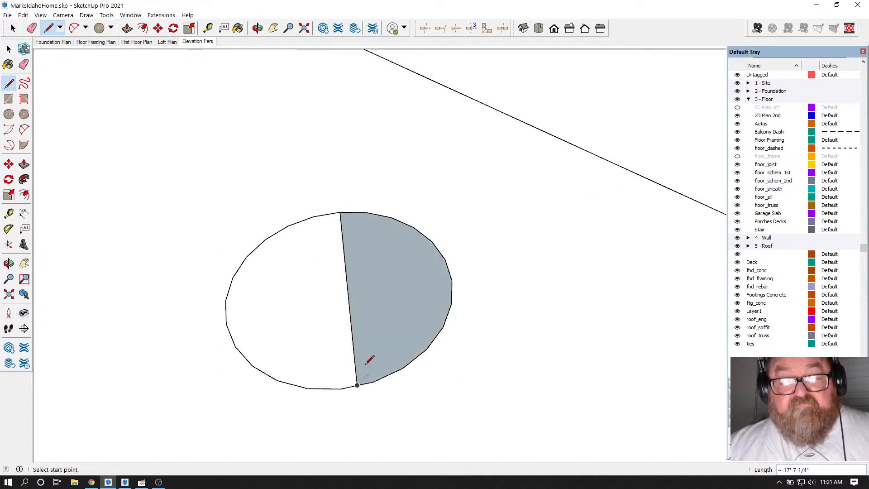
# Step: Draw further test lines across the unfilled half of the circle, narrowing the open area down to the raised segment
pyautogui.scroll(1, 351, 349)
pyautogui.click(339, 175)
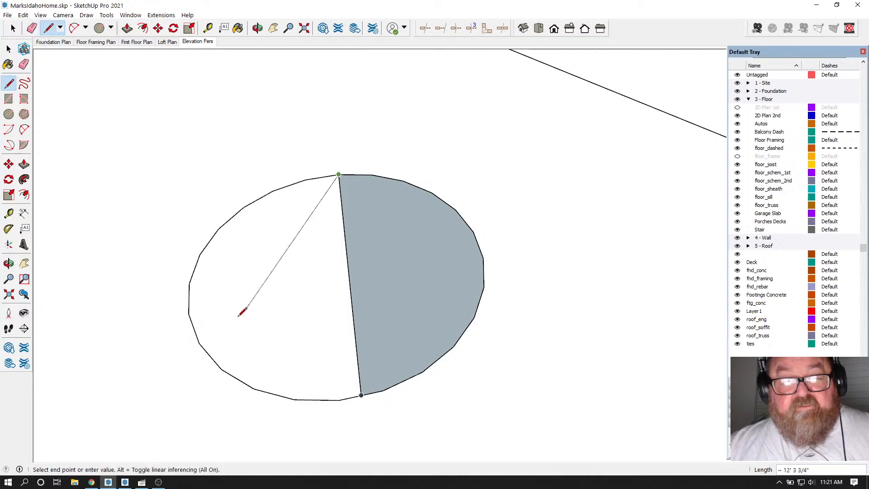
pyautogui.click(200, 342)
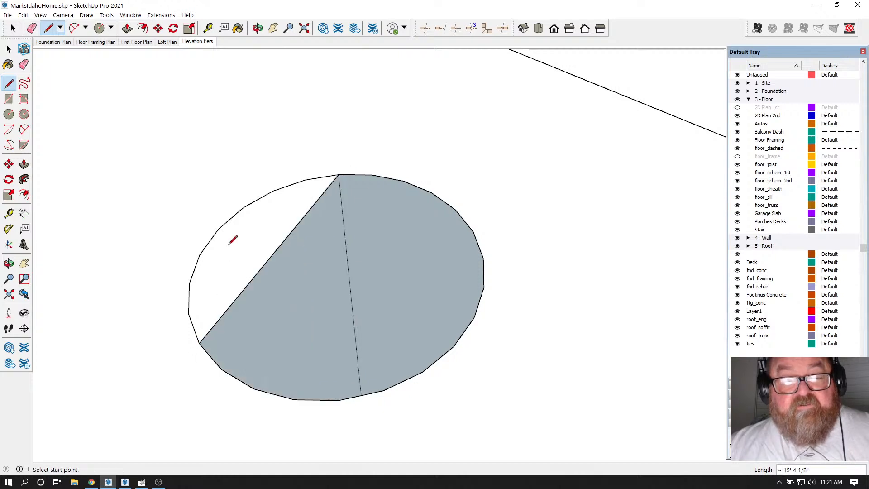
pyautogui.click(338, 175)
pyautogui.click(189, 284)
pyautogui.scroll(2, 195, 289)
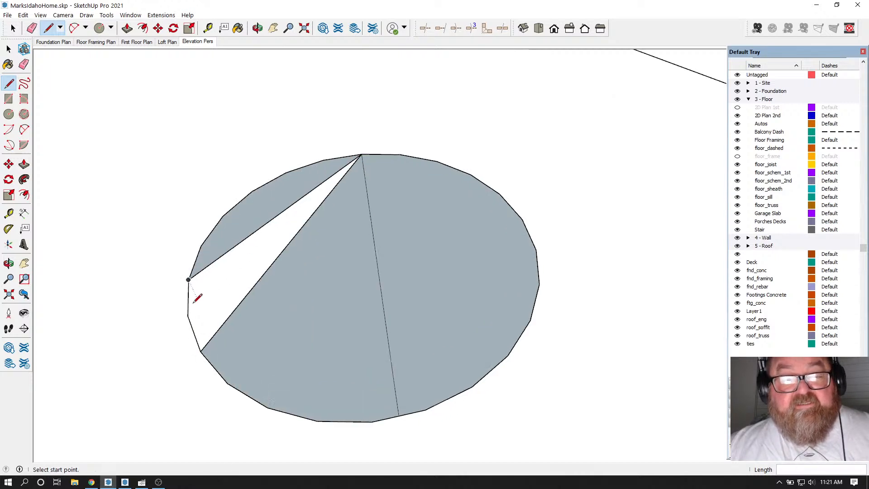
pyautogui.click(187, 277)
pyautogui.click(235, 314)
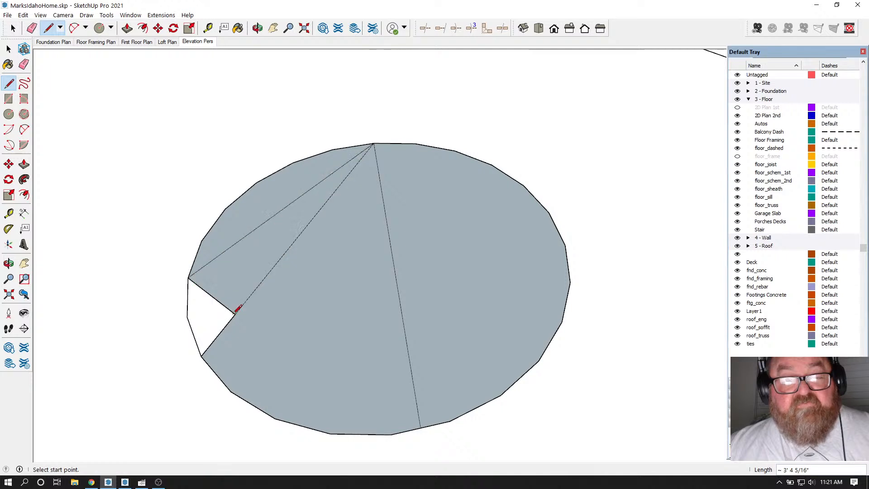
# Step: Undo all the test lines drawn across the circle
pyautogui.hotkey('ctrl', 'z')
pyautogui.hotkey('ctrl', 'z')
pyautogui.hotkey('ctrl', 'z')
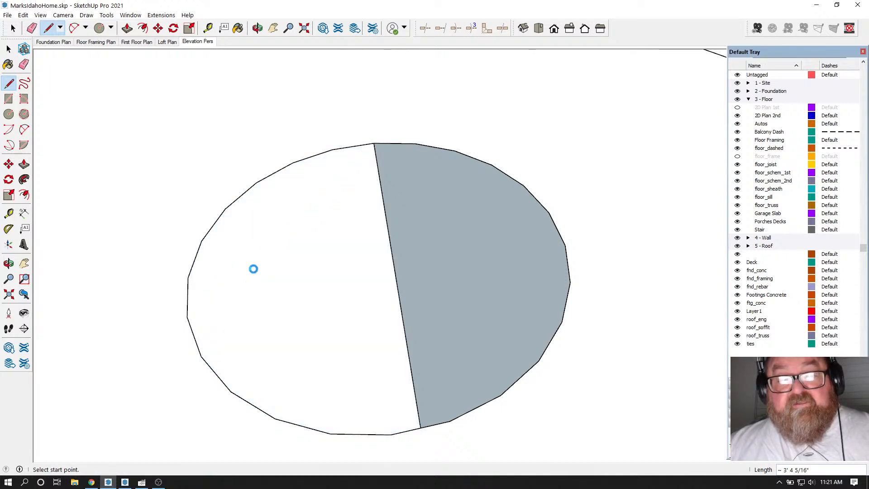
pyautogui.hotkey('ctrl', 'z')
pyautogui.click(32, 31)
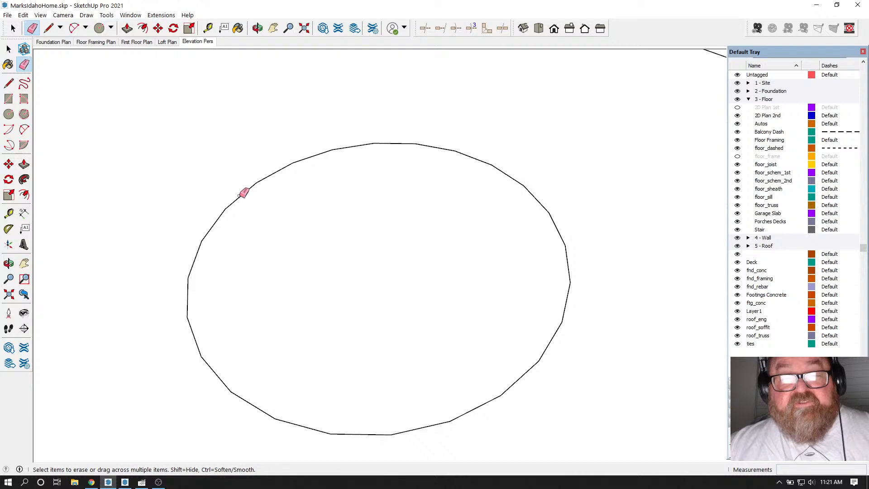
# Step: Select the entire circle outline and flatten it with Eneroth Flatten to Plane
pyautogui.click(9, 48)
pyautogui.moveTo(146, 120)
pyautogui.mouseDown()
pyautogui.moveTo(525, 307)
pyautogui.moveTo(621, 446)
pyautogui.mouseUp()
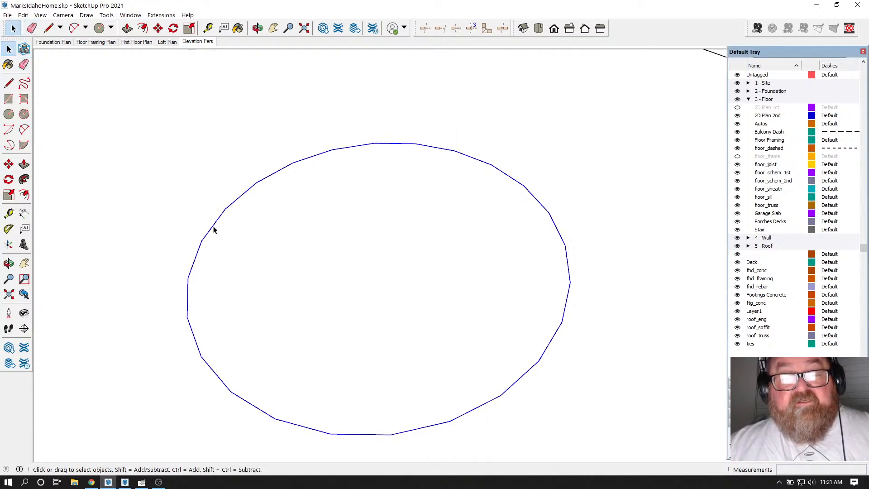
pyautogui.click(162, 15)
pyautogui.moveTo(202, 61)
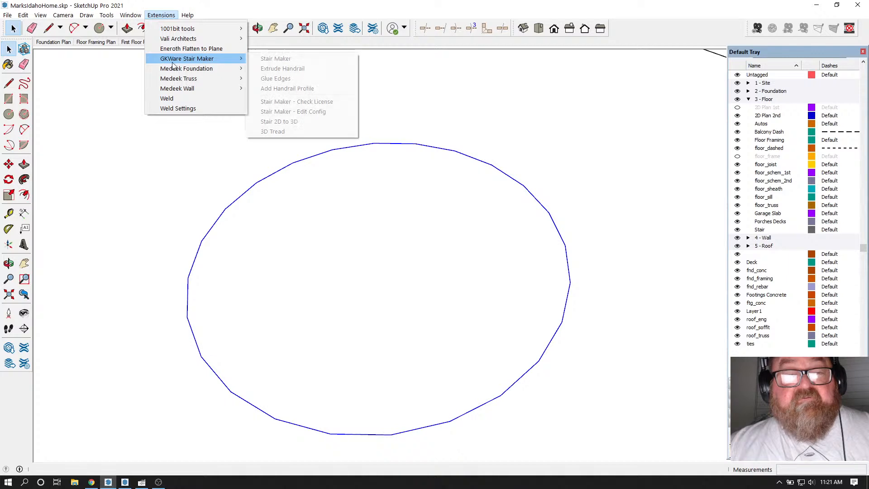
pyautogui.click(199, 48)
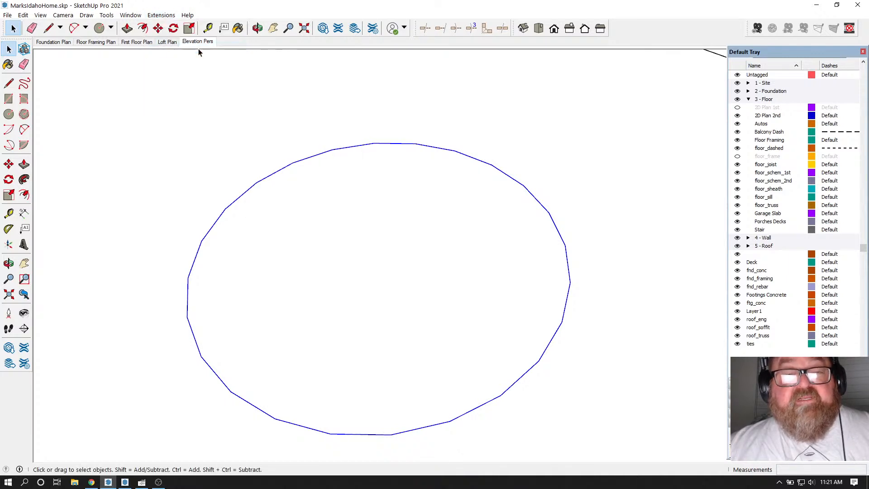
# Step: Draw a line about 17' 9" long across the flattened circle to form its faces, and erase it to leave one face
pyautogui.click(48, 28)
pyautogui.click(293, 162)
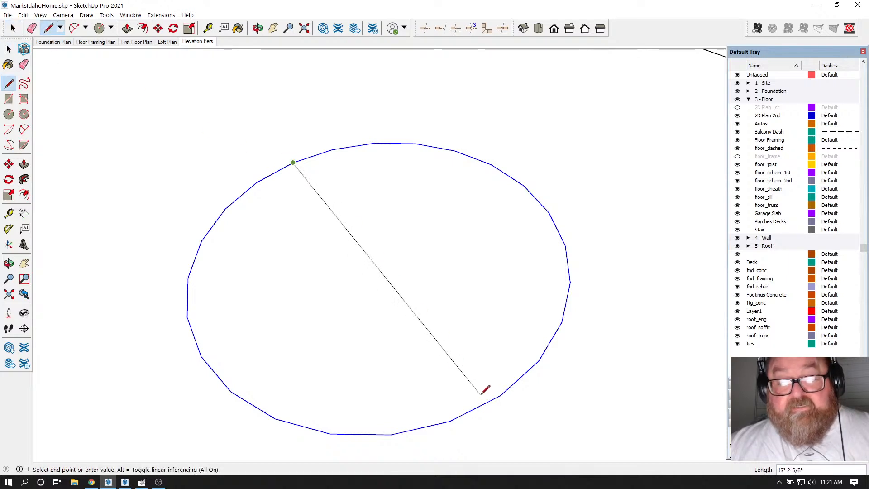
pyautogui.click(501, 395)
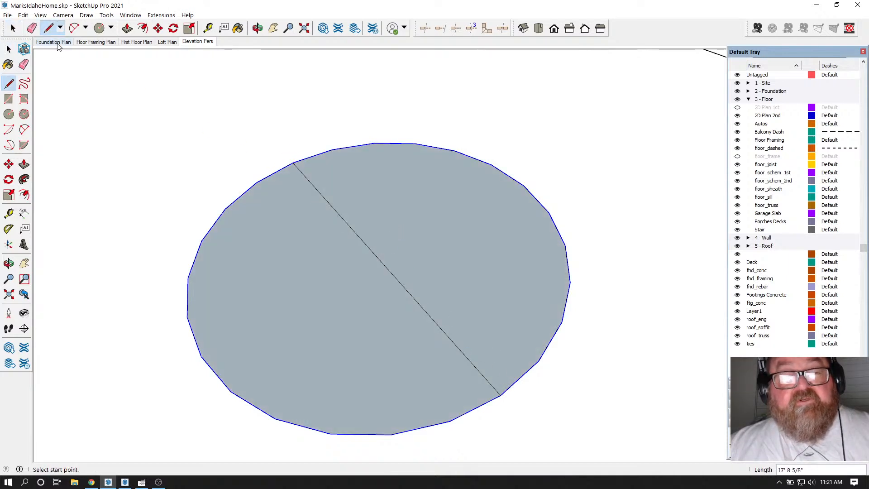
pyautogui.click(32, 28)
pyautogui.click(374, 251)
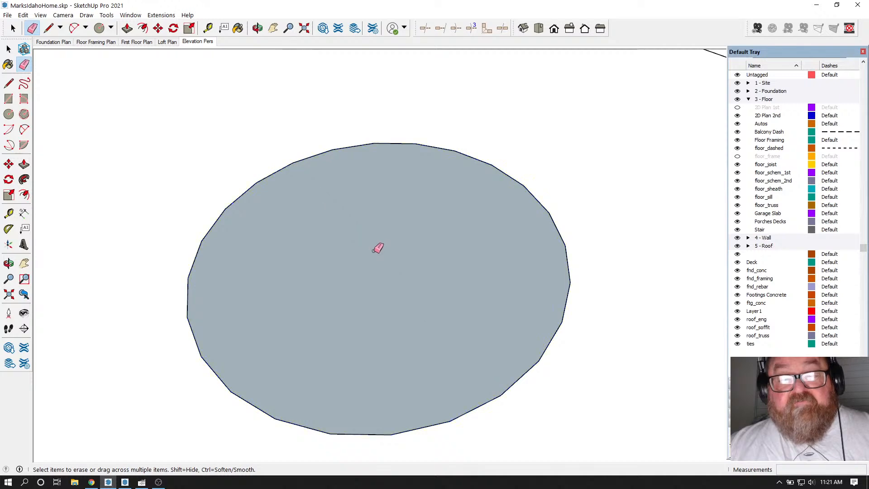
pyautogui.scroll(2, 357, 240)
pyautogui.scroll(-2, 356, 222)
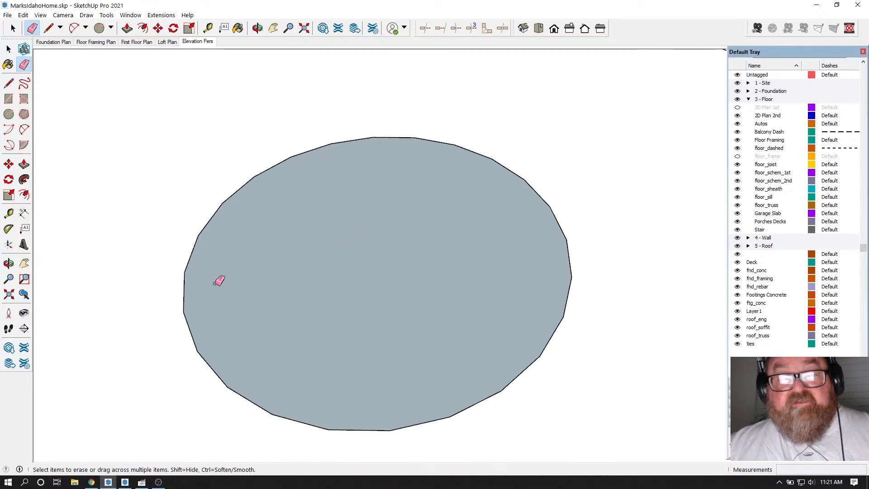
# Step: Select the whole circle, including its face and all outline edges
pyautogui.click(8, 263)
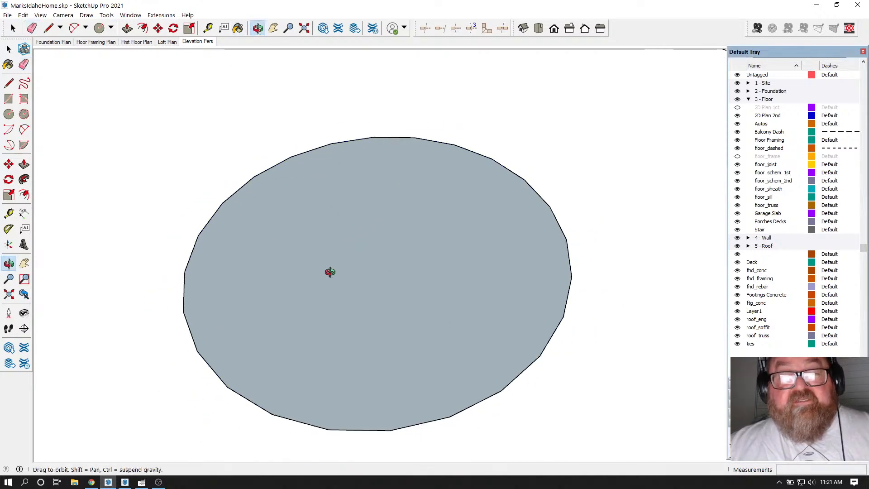
pyautogui.moveTo(330, 270); pyautogui.dragTo(89, 118)
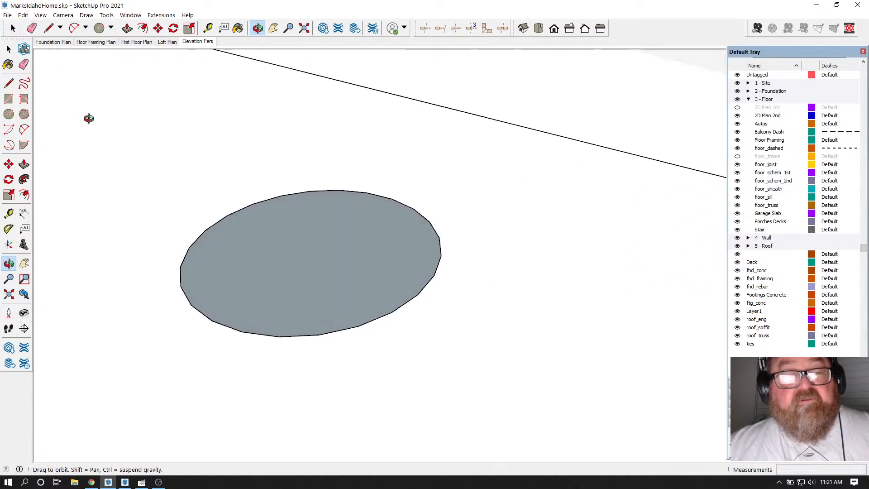
pyautogui.press('space')
pyautogui.moveTo(117, 155); pyautogui.dragTo(462, 372)
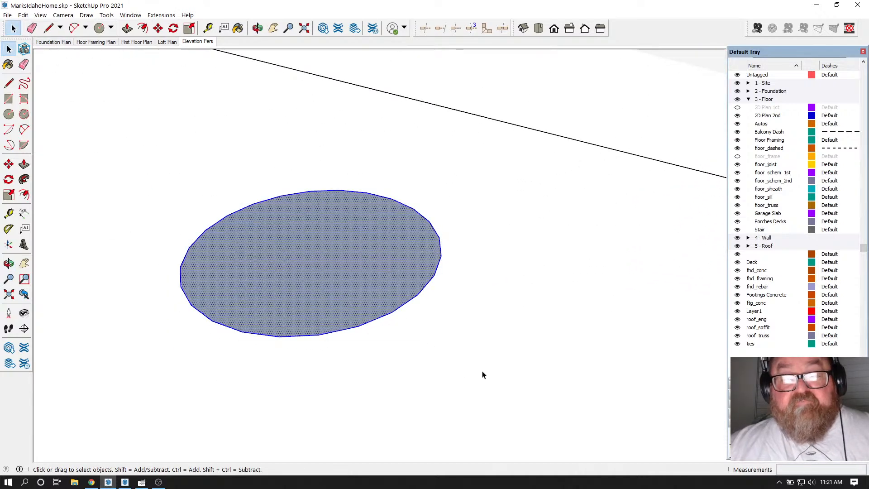
# Step: Delete the selected circle and look over the Vali Architects extension tools, including Instant Cladding
pyautogui.press('Delete')
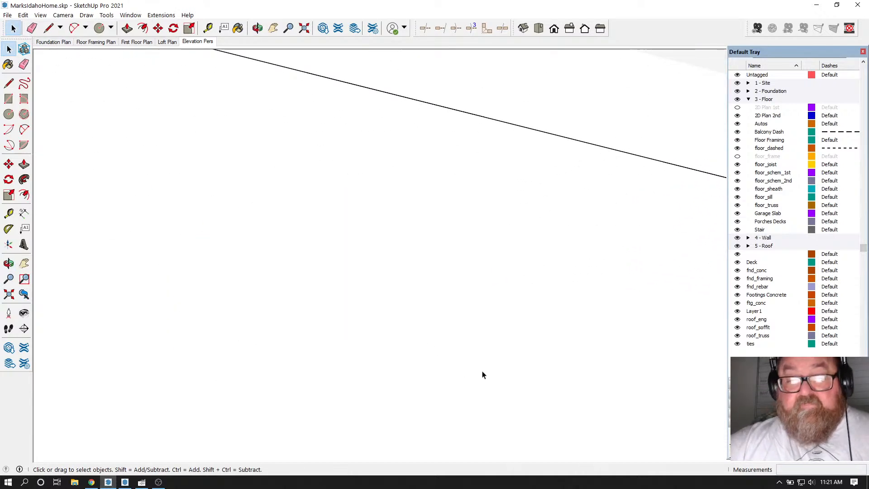
pyautogui.click(166, 16)
pyautogui.moveTo(176, 38)
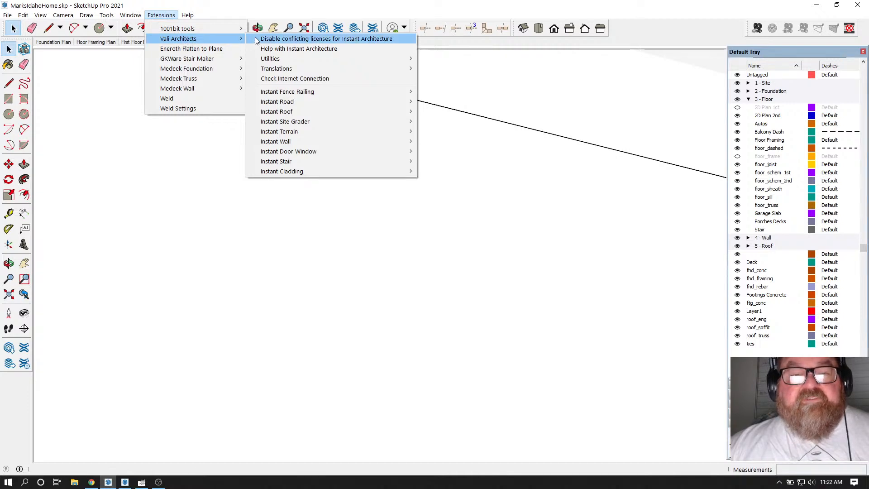
pyautogui.moveTo(293, 175)
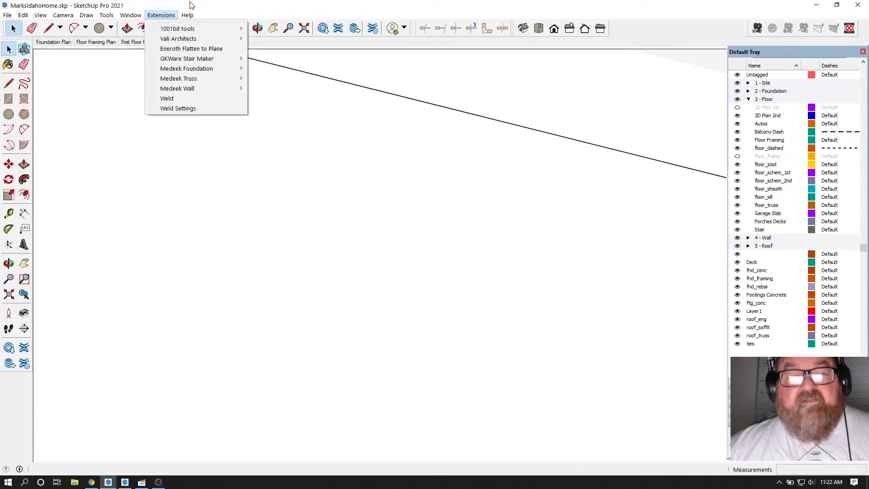
pyautogui.click(189, 5)
# Step: Open the house's exterior wall group for editing and select the plain long side wall face beside the deck
pyautogui.scroll(-5, 52, 192)
pyautogui.scroll(-2, 64, 271)
pyautogui.scroll(7, 435, 110)
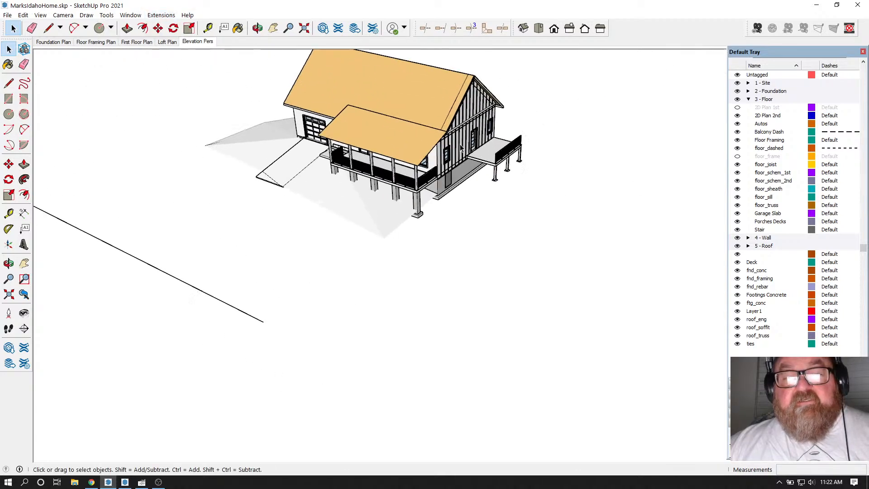
pyautogui.click(257, 28)
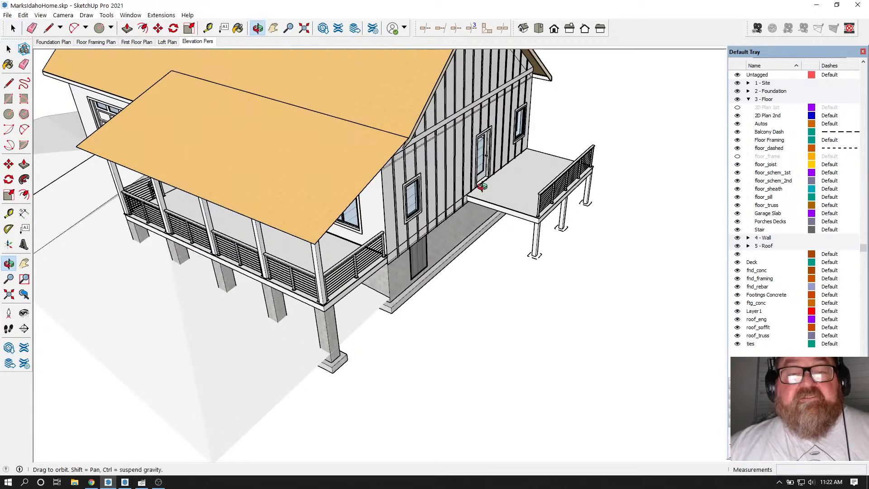
pyautogui.moveTo(331, 212); pyautogui.dragTo(176, 232)
pyautogui.scroll(6, 425, 103)
pyautogui.moveTo(436, 132); pyautogui.dragTo(376, 155)
pyautogui.scroll(-3, 355, 200)
pyautogui.scroll(3, 559, 170)
pyautogui.scroll(4, 558, 170)
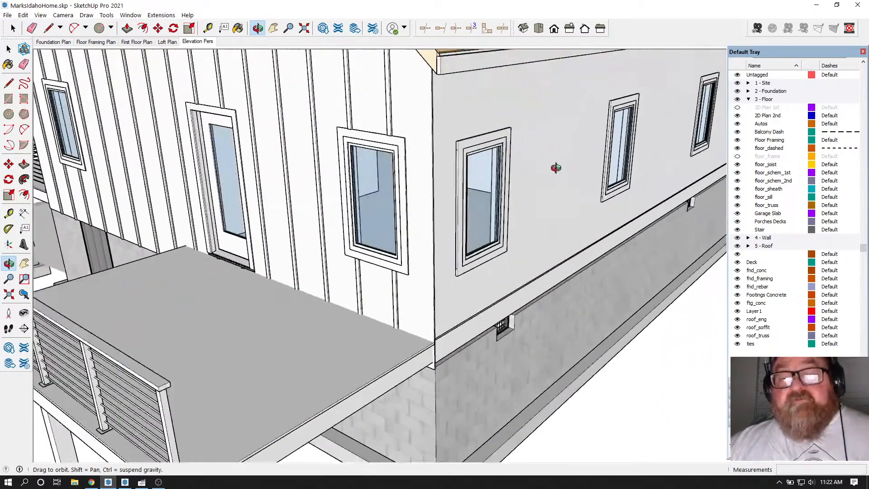
pyautogui.click(13, 29)
pyautogui.scroll(-2, 466, 212)
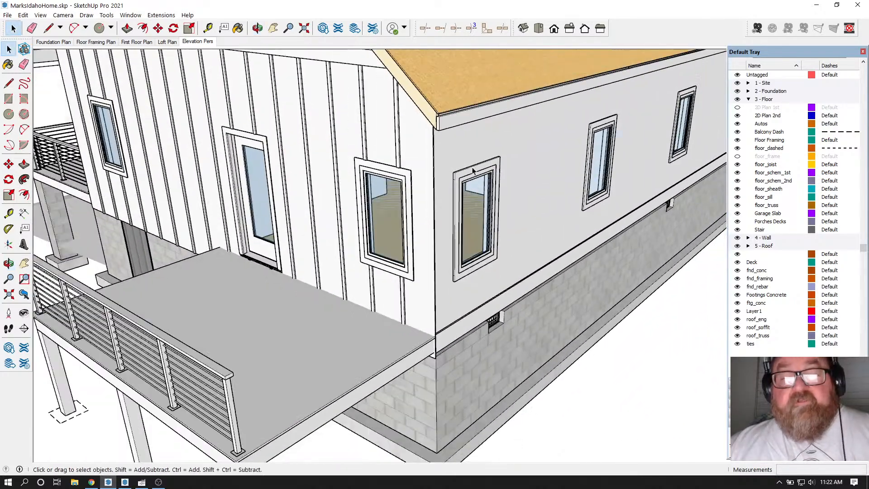
pyautogui.click(495, 150)
pyautogui.doubleClick(485, 138)
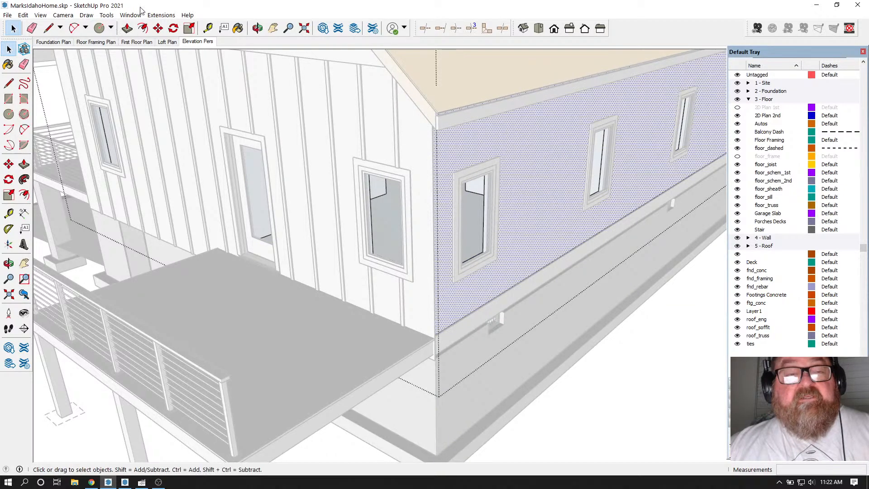
# Step: Run Instant Cladding's Wall Cladding on the selected wall face with the Battens 1 preset style
pyautogui.click(161, 15)
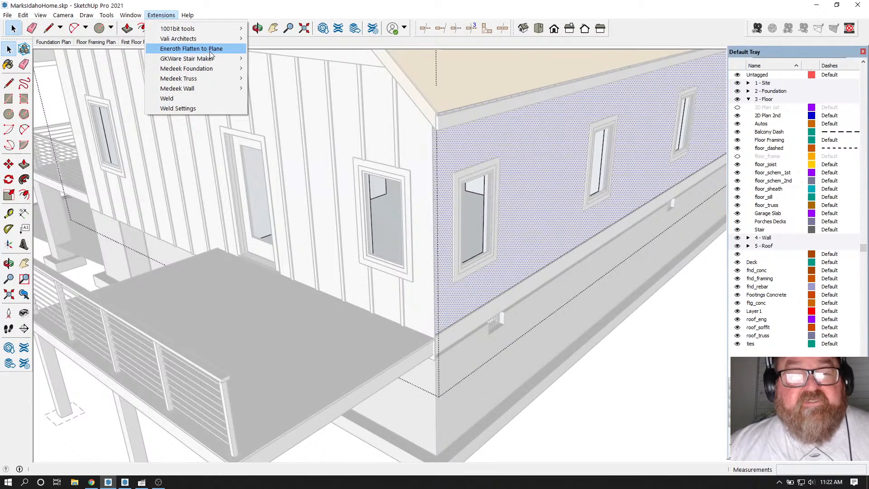
pyautogui.moveTo(213, 39)
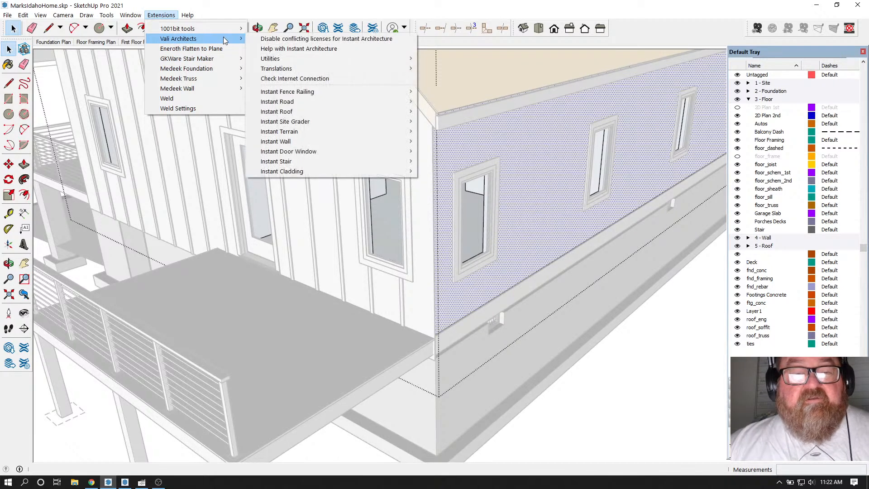
pyautogui.moveTo(303, 171)
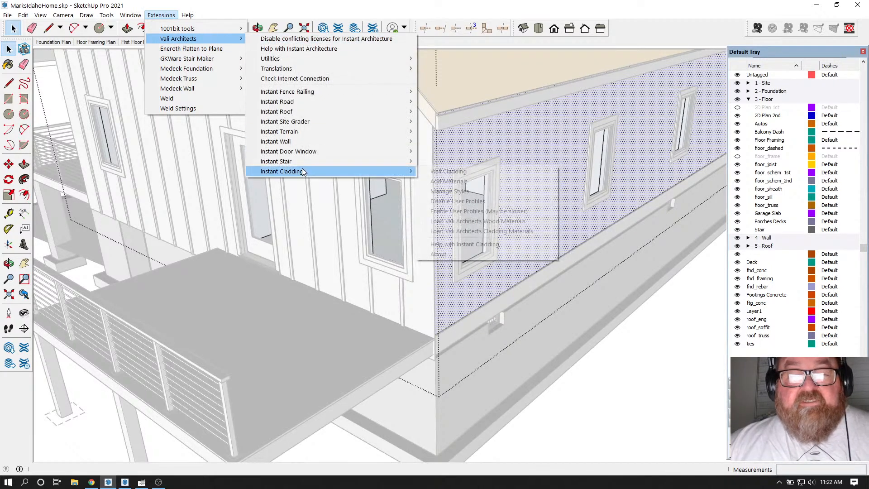
pyautogui.click(440, 172)
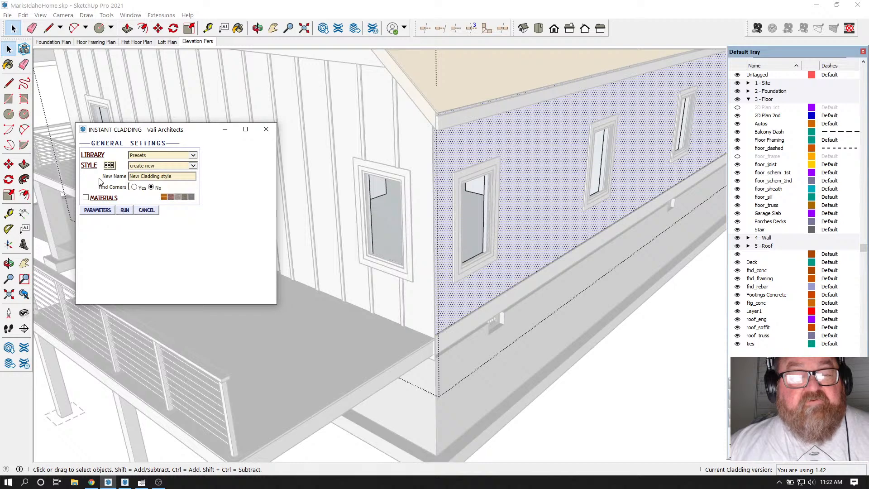
pyautogui.click(110, 166)
pyautogui.moveTo(314, 101)
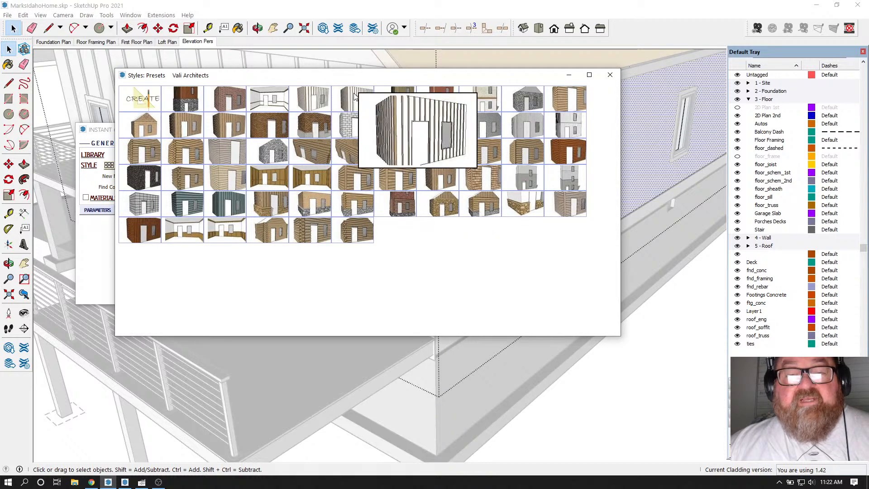
pyautogui.click(355, 94)
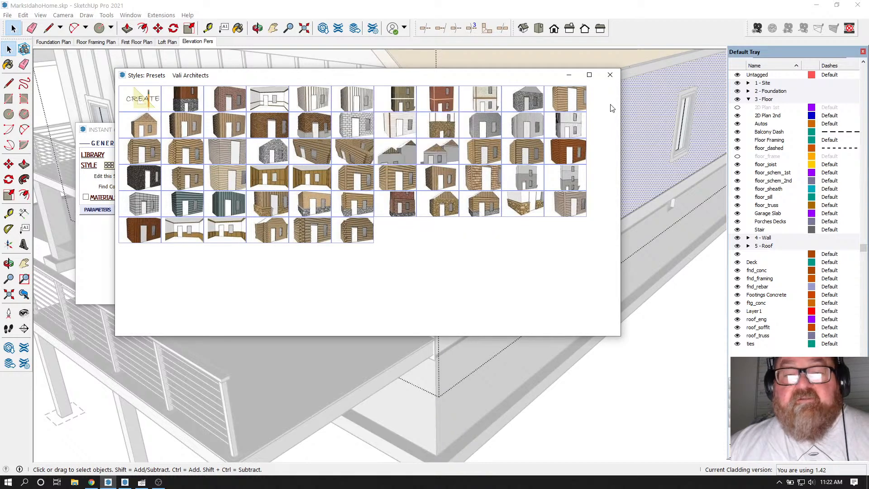
pyautogui.click(610, 75)
pyautogui.click(97, 209)
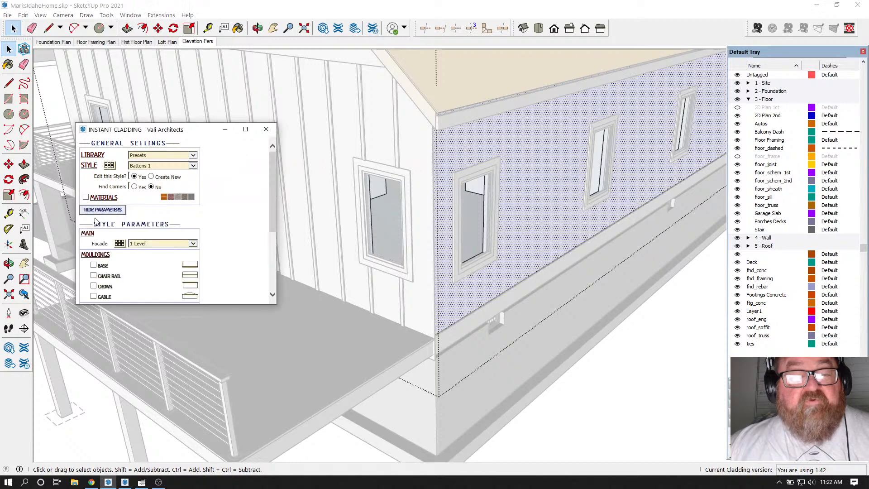
pyautogui.scroll(-3, 210, 267)
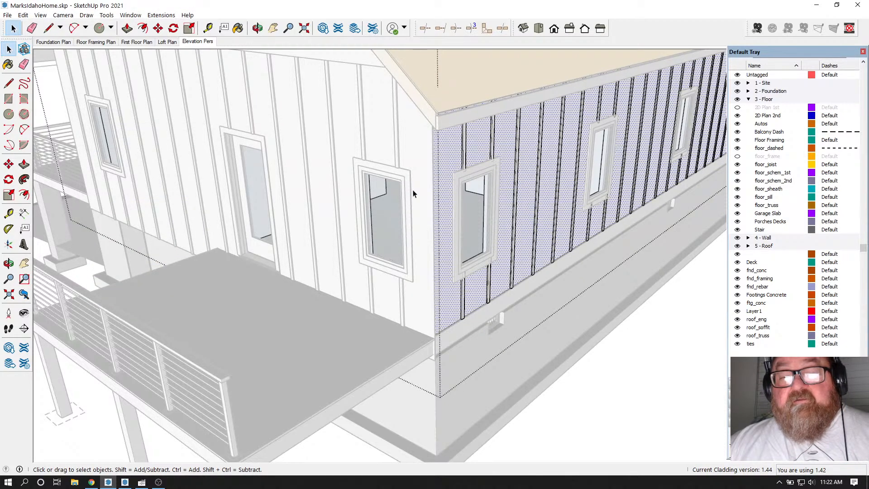
# Step: Examine the battens generated along the long side wall, around its windows and at the house corner
pyautogui.scroll(-3, 381, 214)
pyautogui.scroll(5, 517, 199)
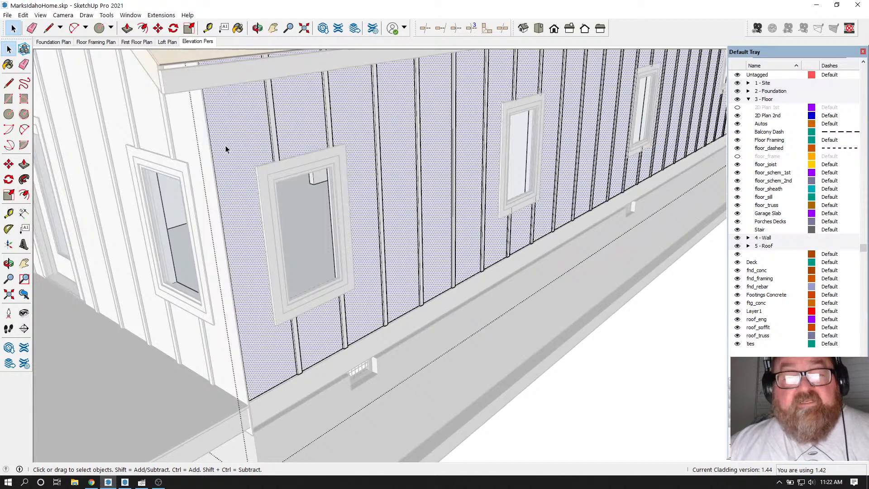
pyautogui.scroll(2, 249, 158)
pyautogui.scroll(-6, 320, 254)
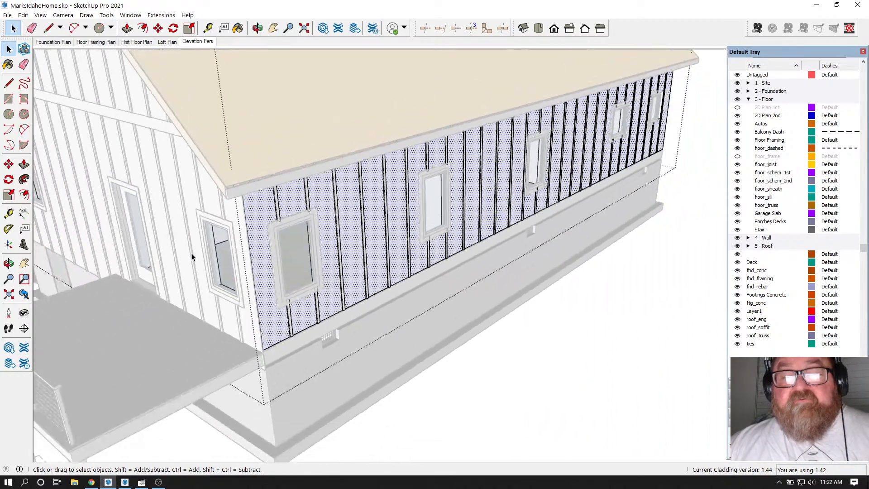
pyautogui.click(257, 29)
pyautogui.moveTo(453, 188); pyautogui.dragTo(149, 167)
pyautogui.scroll(3, 436, 166)
pyautogui.moveTo(435, 167); pyautogui.dragTo(650, 200)
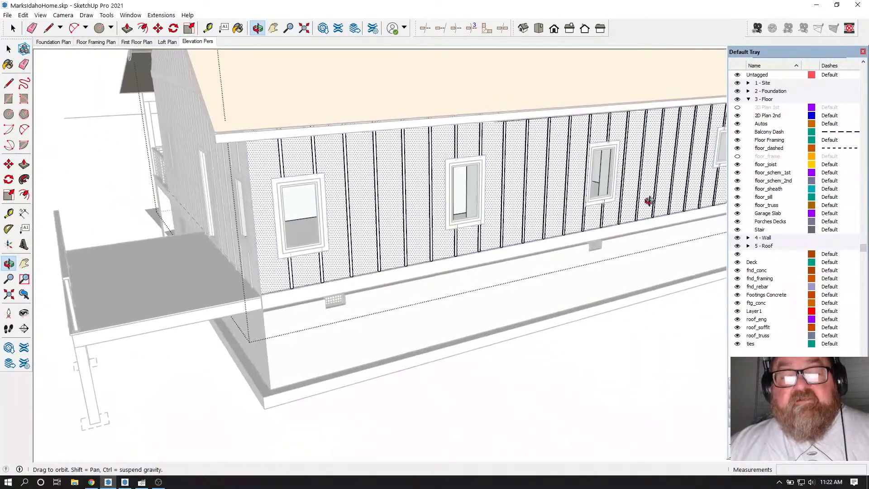
pyautogui.moveTo(280, 175); pyautogui.dragTo(440, 216)
pyautogui.scroll(-2, 416, 262)
pyautogui.scroll(-1, 416, 262)
pyautogui.moveTo(415, 262); pyautogui.dragTo(426, 225)
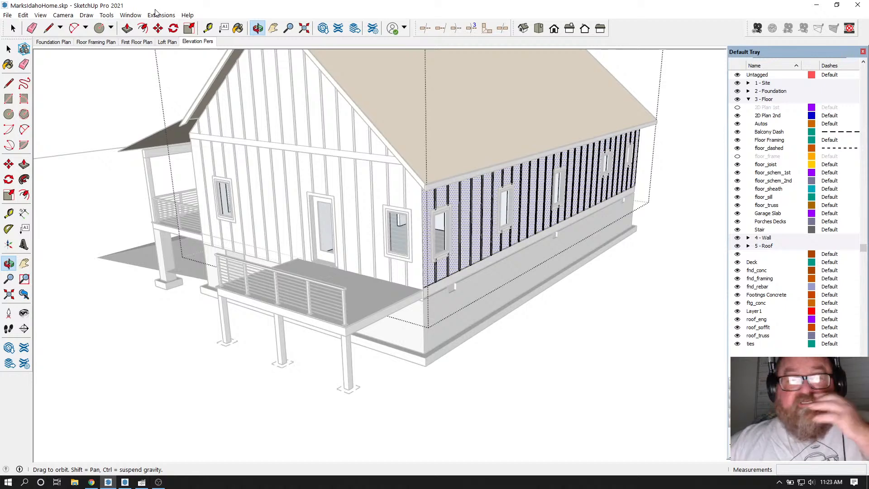
pyautogui.moveTo(384, 147); pyautogui.dragTo(396, 167)
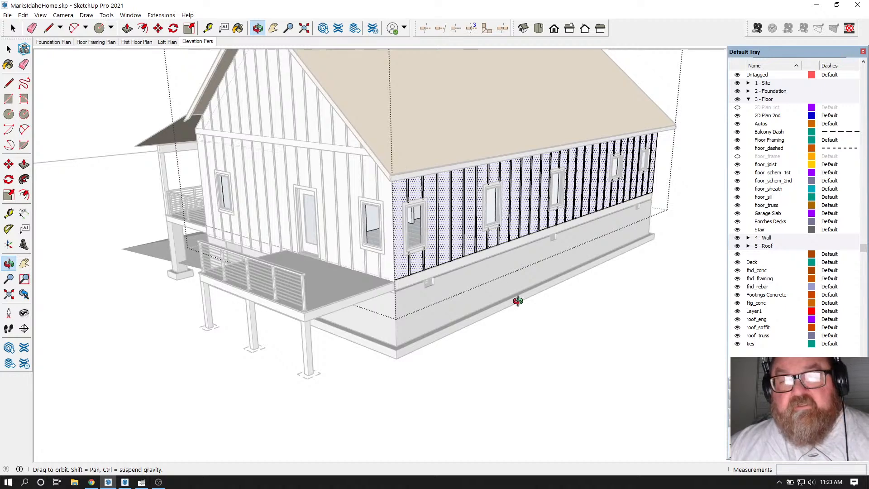
# Step: Undo the batten cladding on the long side wall and leave the wall group's editing mode
pyautogui.click(13, 28)
pyautogui.click(79, 76)
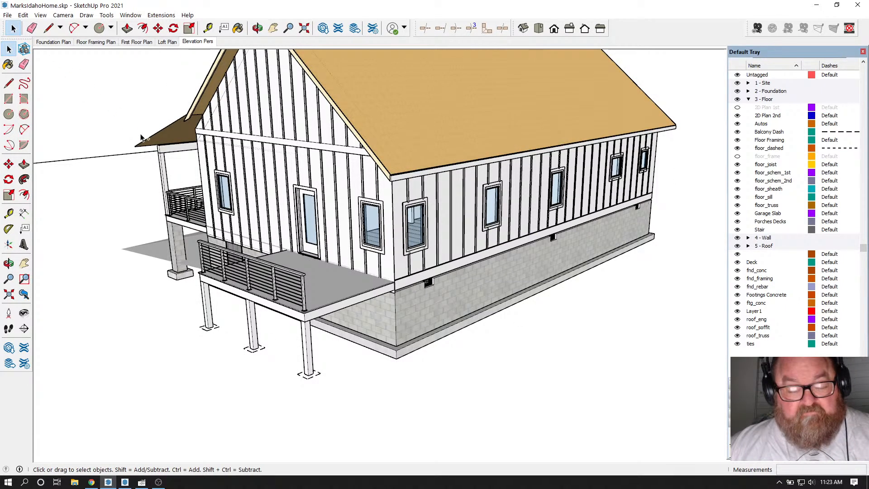
pyautogui.doubleClick(140, 137)
pyautogui.hotkey('ctrl', 'z')
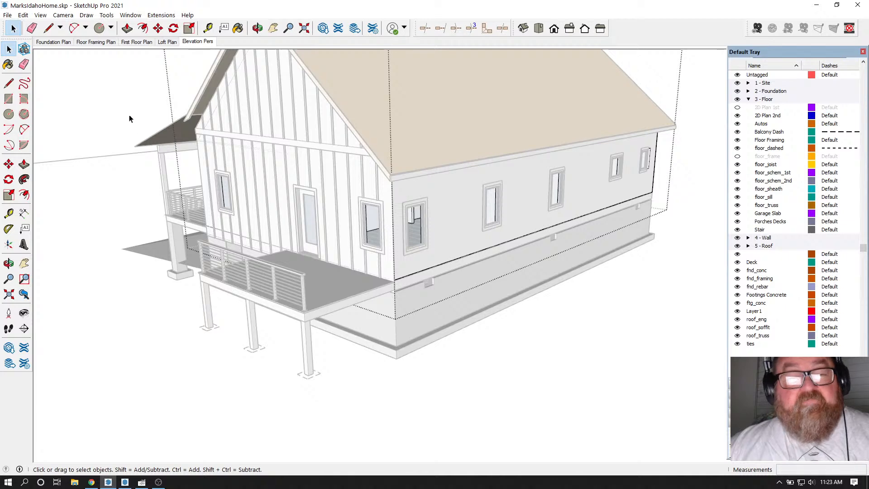
pyautogui.click(129, 118)
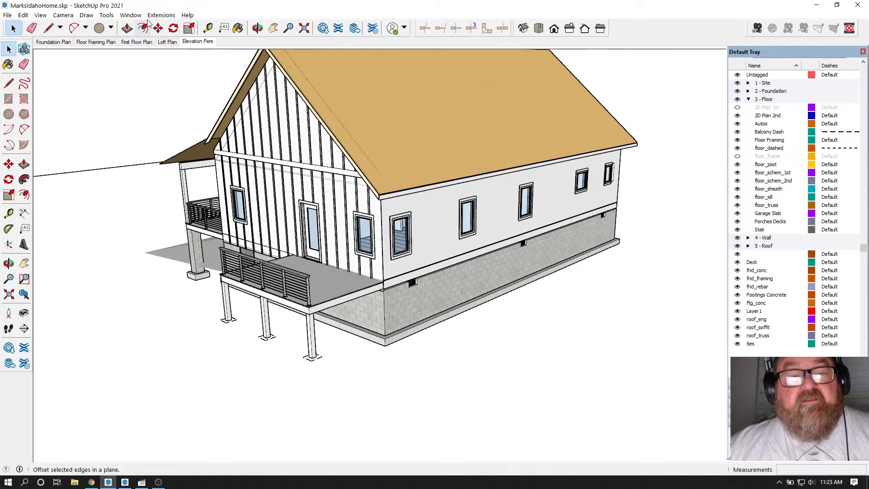
# Step: Look through the GKWare Stair Maker commands and the 1001bit tools categories, from Edit and Modify to Roof
pyautogui.click(161, 15)
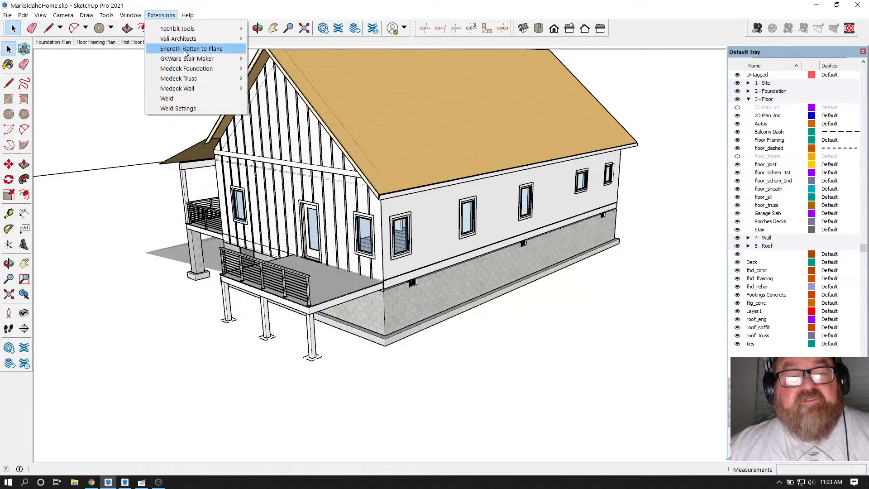
pyautogui.moveTo(187, 61)
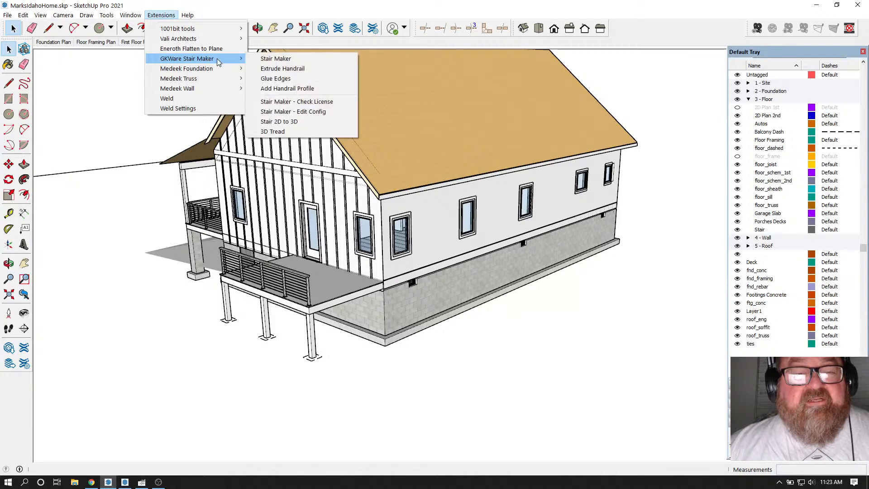
pyautogui.moveTo(219, 69)
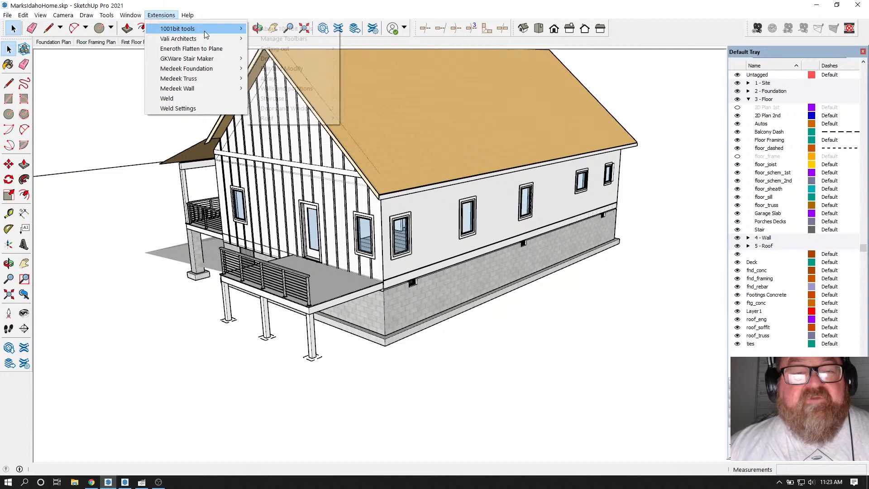
pyautogui.moveTo(206, 34)
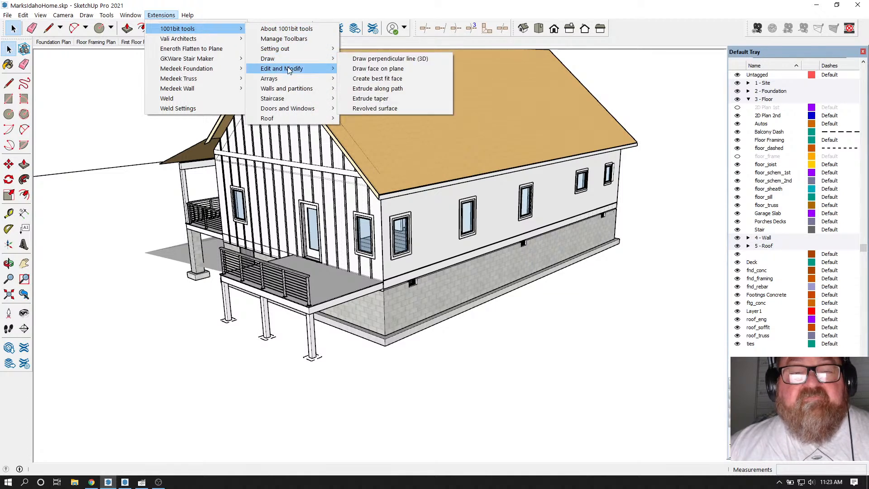
pyautogui.moveTo(288, 78)
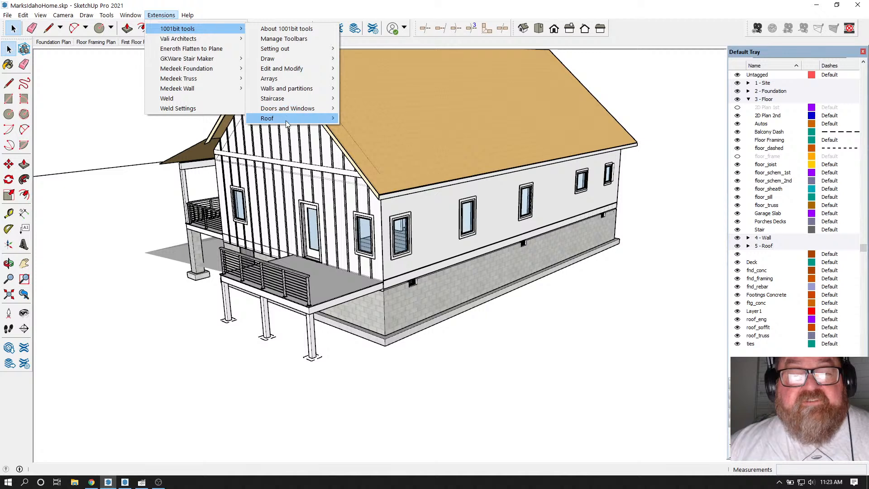
pyautogui.moveTo(278, 113)
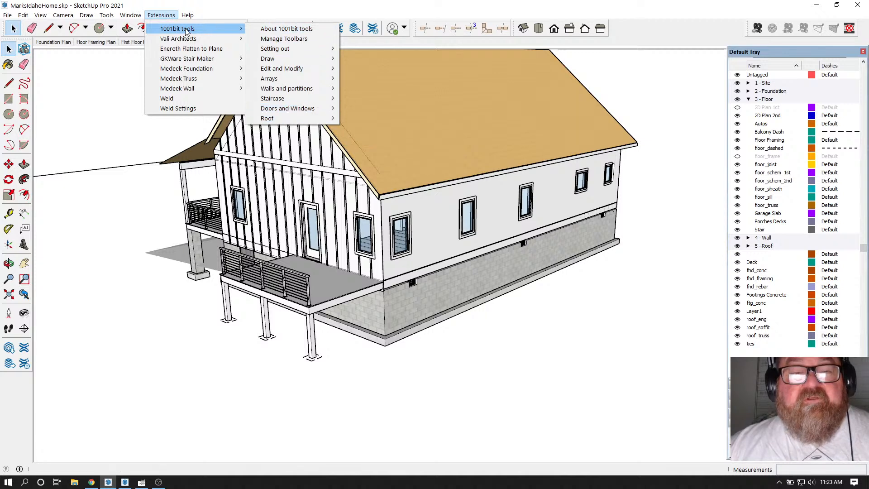
pyautogui.click(198, 10)
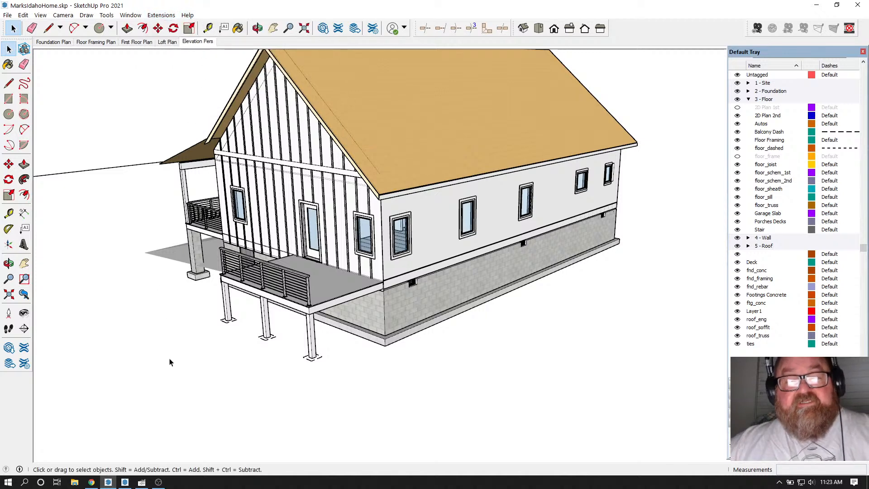
# Step: Select the exterior wall group at the plain long side wall of the house
pyautogui.click(257, 28)
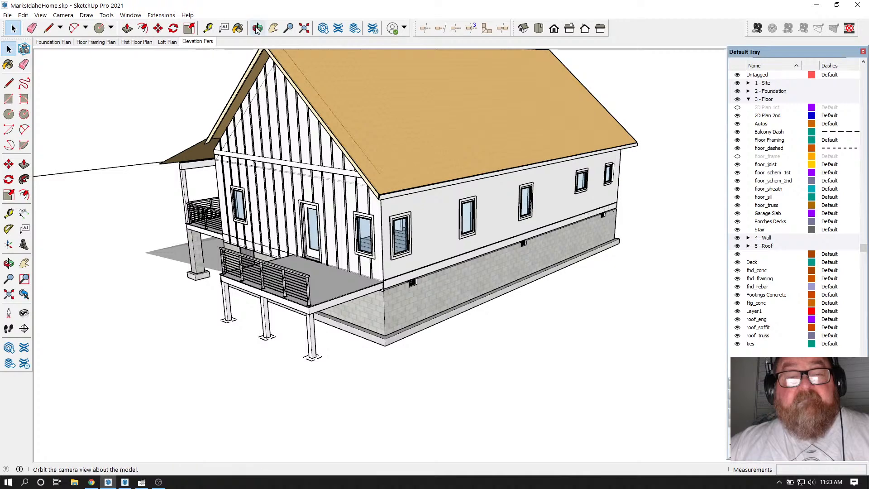
pyautogui.moveTo(290, 253); pyautogui.dragTo(283, 274)
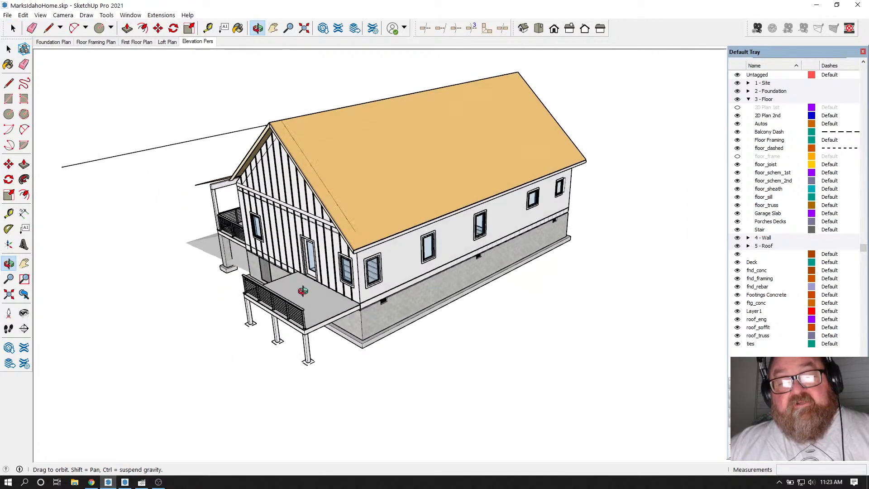
pyautogui.scroll(2, 405, 298)
pyautogui.scroll(4, 384, 253)
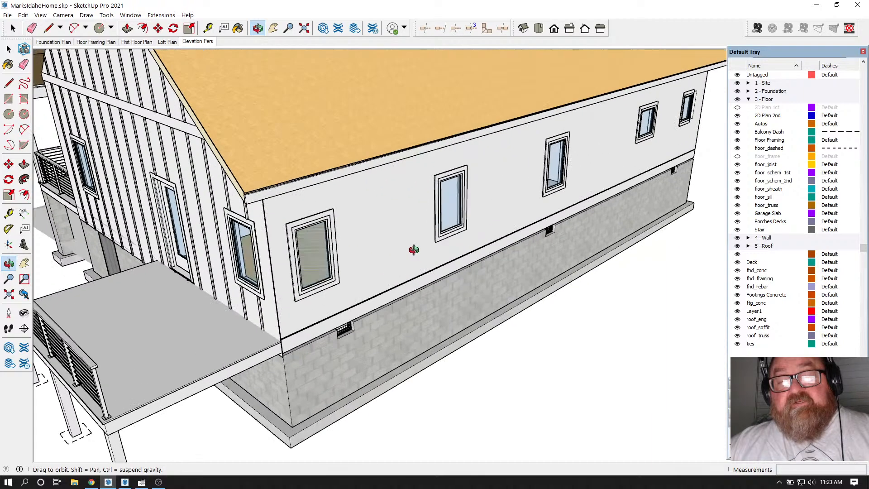
pyautogui.click(12, 31)
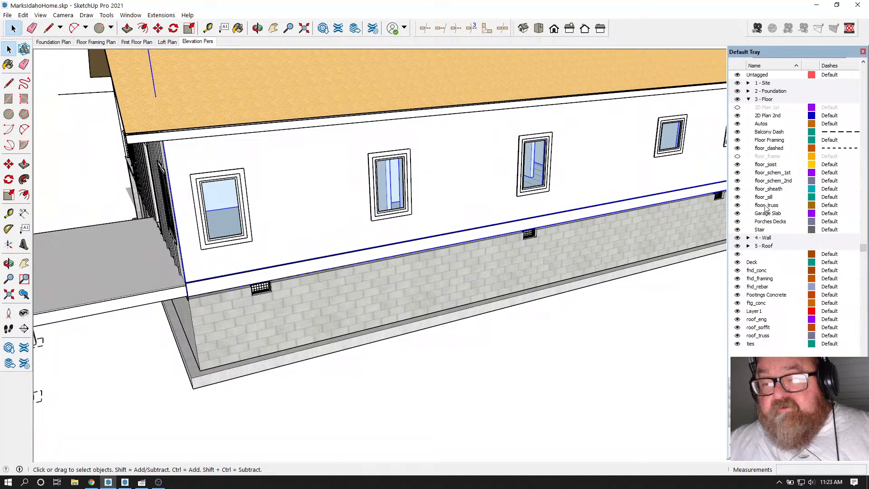
# Step: Expand the 4 - Wall tag folder, widen the name column to read its tags, and toggle wall_schem_1st off and on
pyautogui.click(749, 238)
pyautogui.scroll(-1, 759, 231)
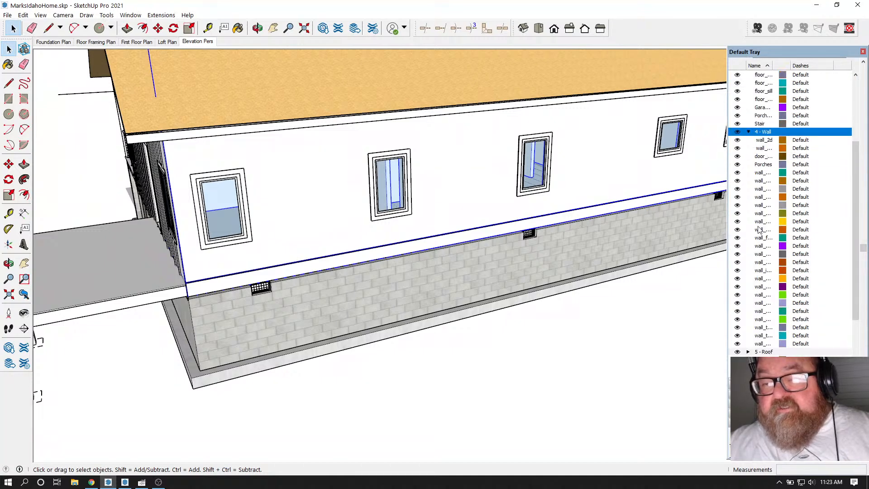
pyautogui.moveTo(790, 66); pyautogui.dragTo(822, 66)
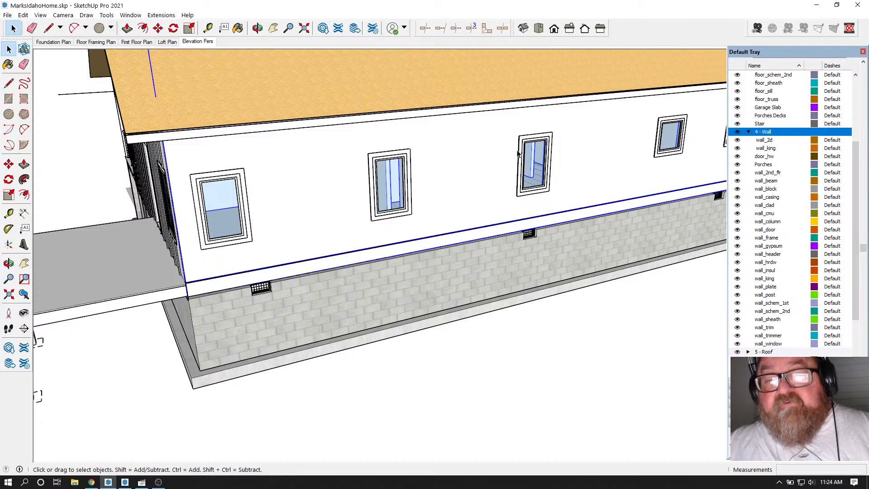
pyautogui.click(737, 303)
pyautogui.click(737, 304)
# Step: Hide the 5 - Roof tag folder and look down into the house's upper rooms
pyautogui.scroll(-4, 252, 252)
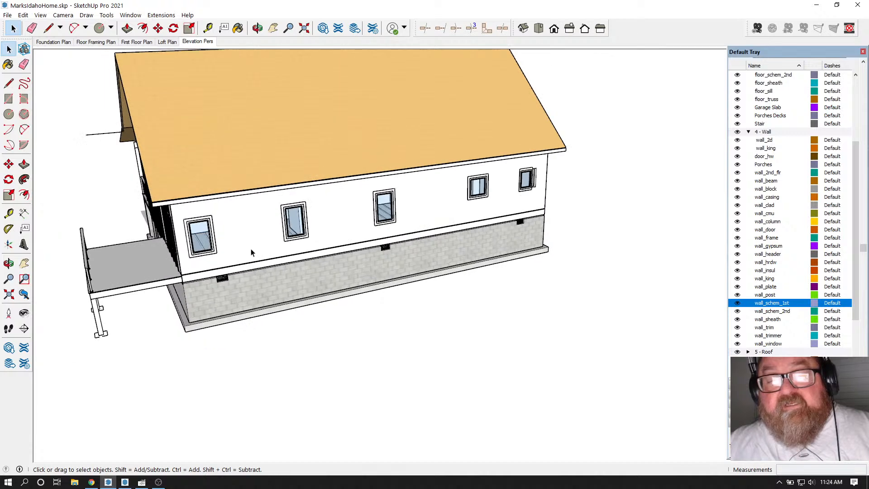
pyautogui.scroll(-5, 763, 298)
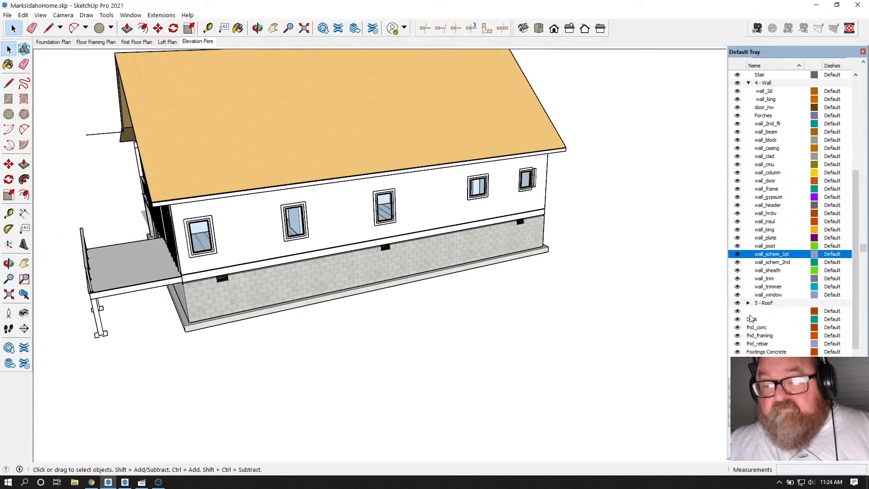
pyautogui.click(737, 225)
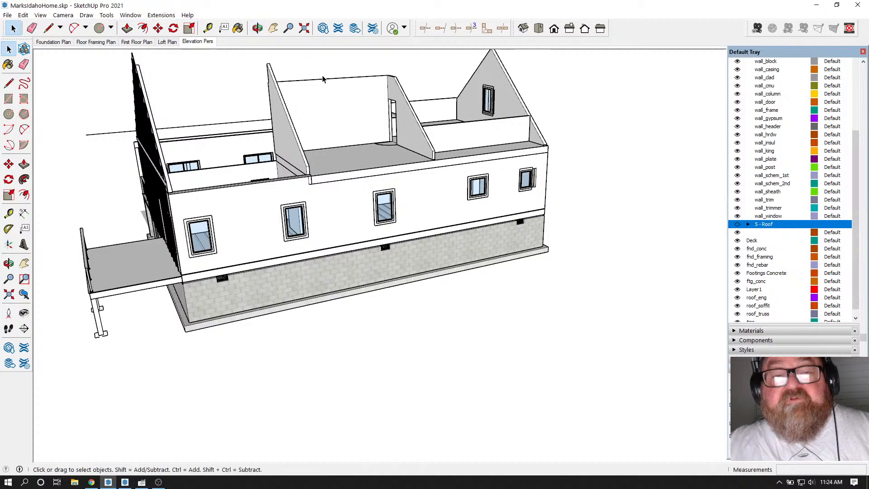
pyautogui.click(258, 29)
pyautogui.moveTo(262, 46); pyautogui.dragTo(340, 234)
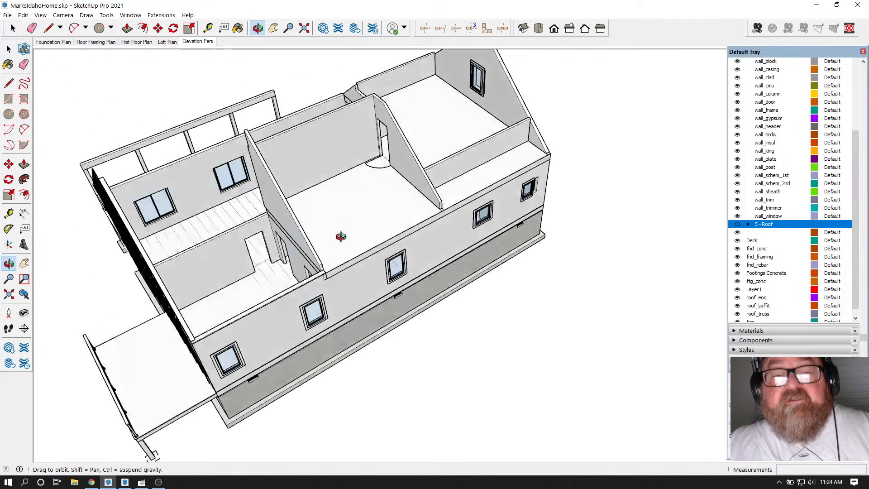
# Step: Draw a rectangle about 22' 8 1/2" by 7 9/16" beside the house and extrude it upward about 6' 11 1/4" as a wall
pyautogui.click(111, 28)
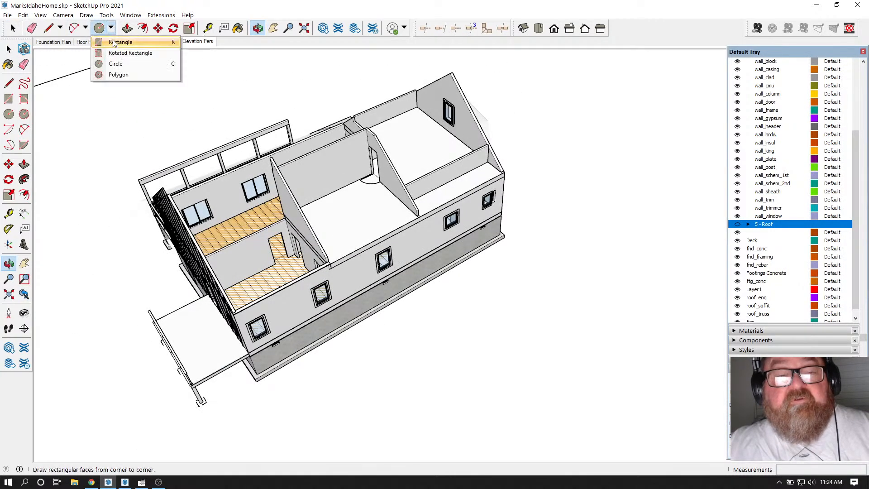
pyautogui.click(133, 45)
pyautogui.click(478, 296)
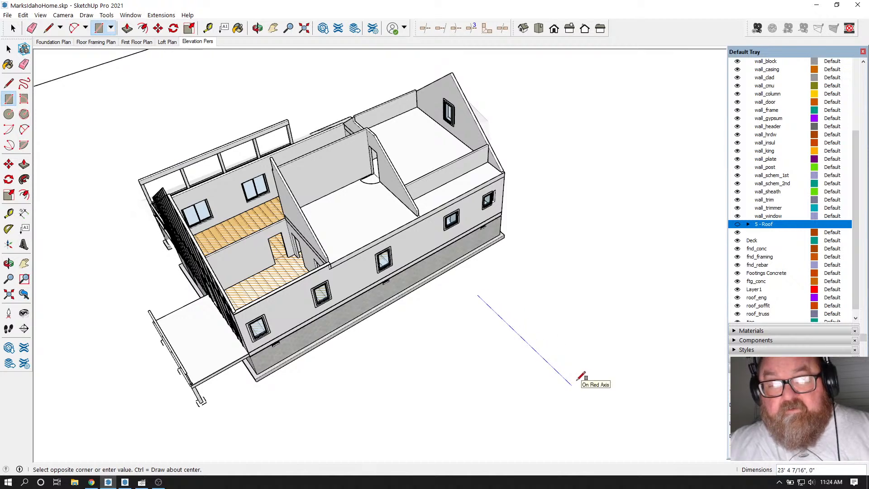
pyautogui.scroll(4, 583, 377)
pyautogui.scroll(3, 583, 378)
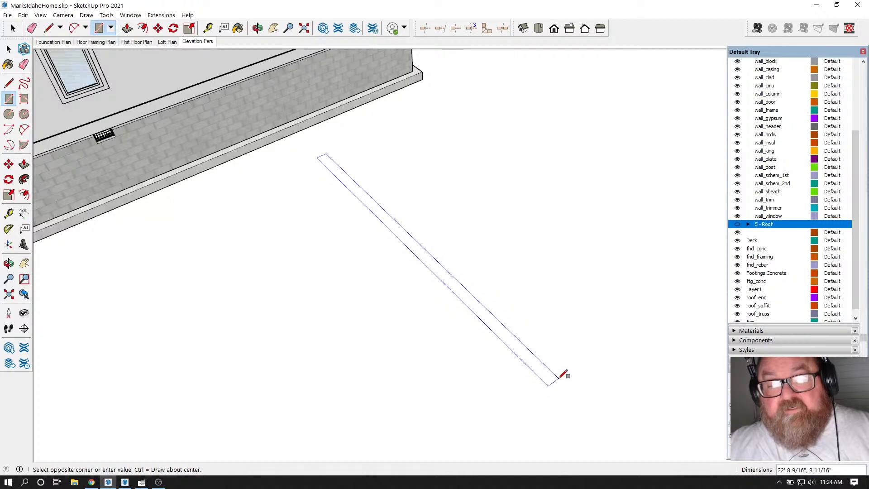
pyautogui.click(560, 376)
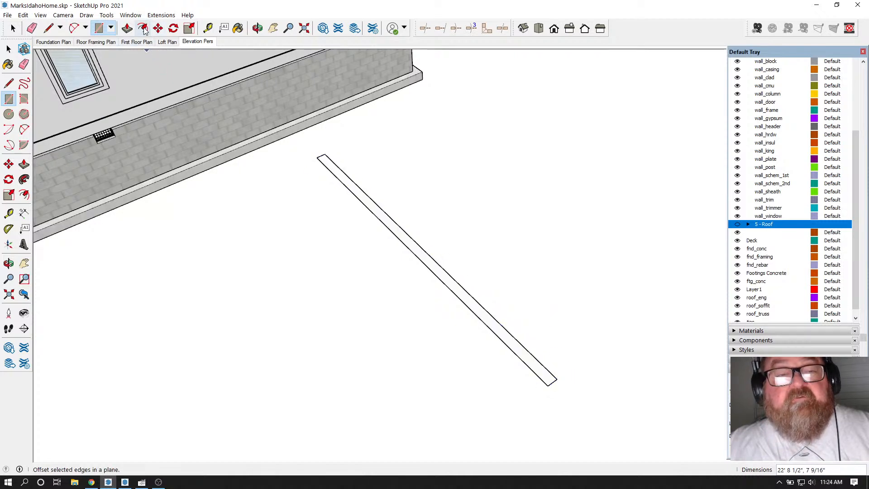
pyautogui.click(127, 28)
pyautogui.moveTo(317, 166); pyautogui.dragTo(304, 77)
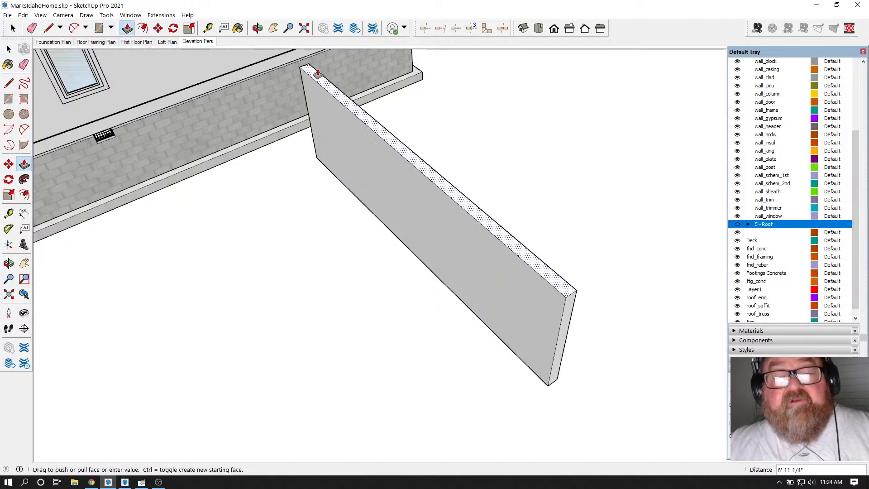
# Step: Select the entire freestanding wall block beside the house and delete it
pyautogui.click(257, 28)
pyautogui.moveTo(399, 213); pyautogui.dragTo(559, 125)
pyautogui.moveTo(386, 146); pyautogui.dragTo(624, 301)
pyautogui.click(13, 29)
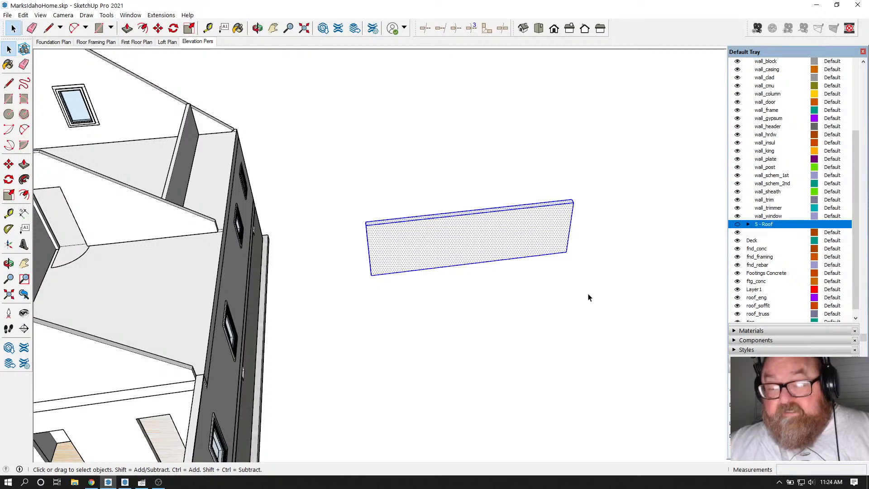
pyautogui.press('Delete')
# Step: View the roofless house from its battened gable end and restore the Elevation Pers scene
pyautogui.scroll(-10, 539, 295)
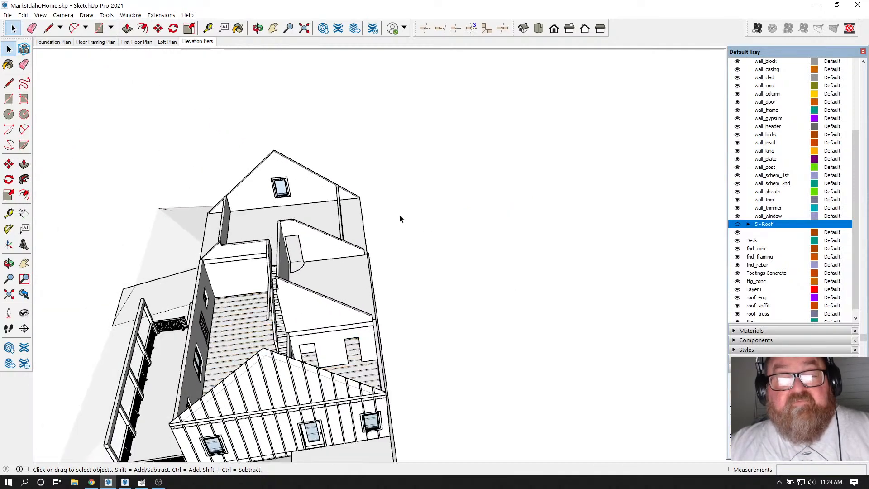
pyautogui.click(257, 28)
pyautogui.moveTo(278, 301); pyautogui.dragTo(404, 311)
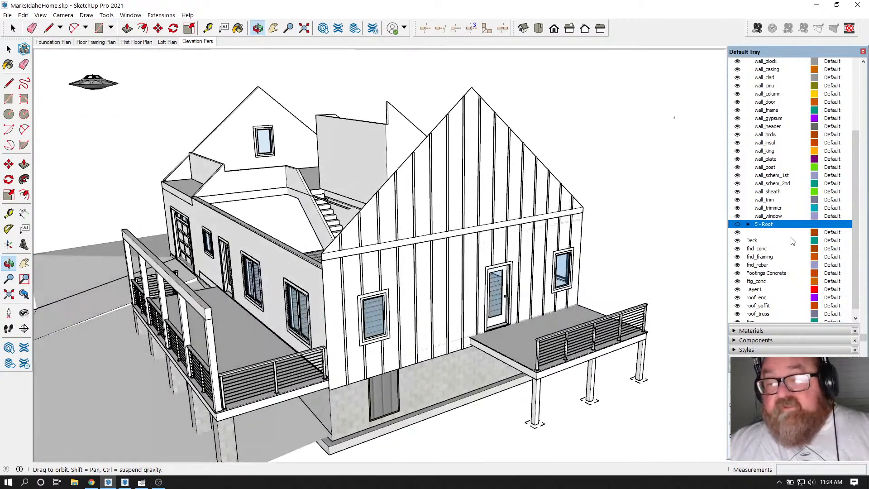
pyautogui.click(206, 42)
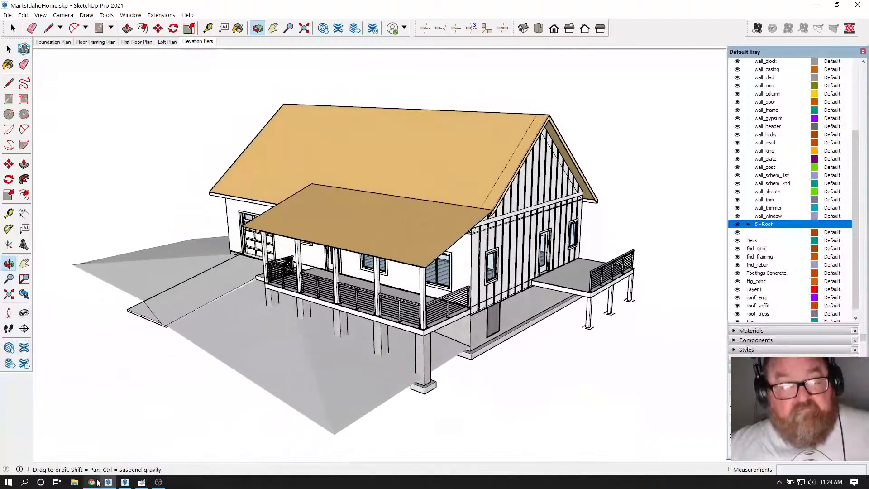
# Step: Switch to YouTube Studio in Chrome to read the live stream's chat messages, and return to the SketchUp model
pyautogui.click(91, 482)
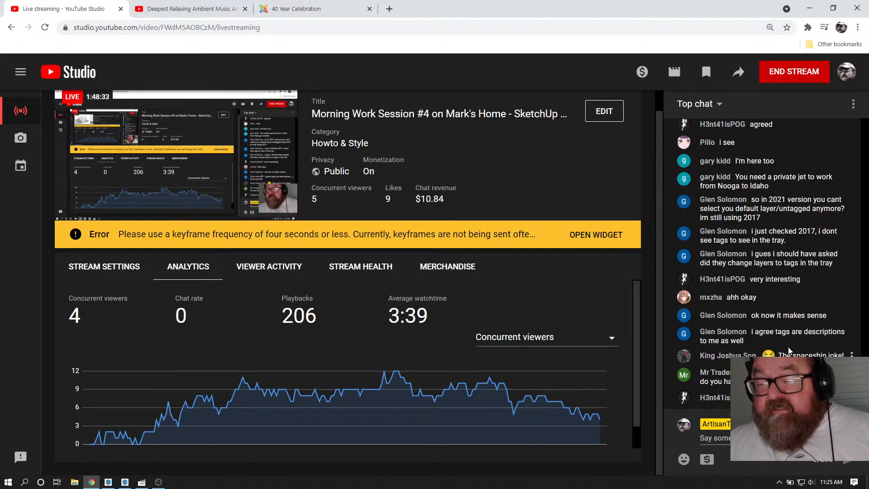
pyautogui.scroll(4, 788, 351)
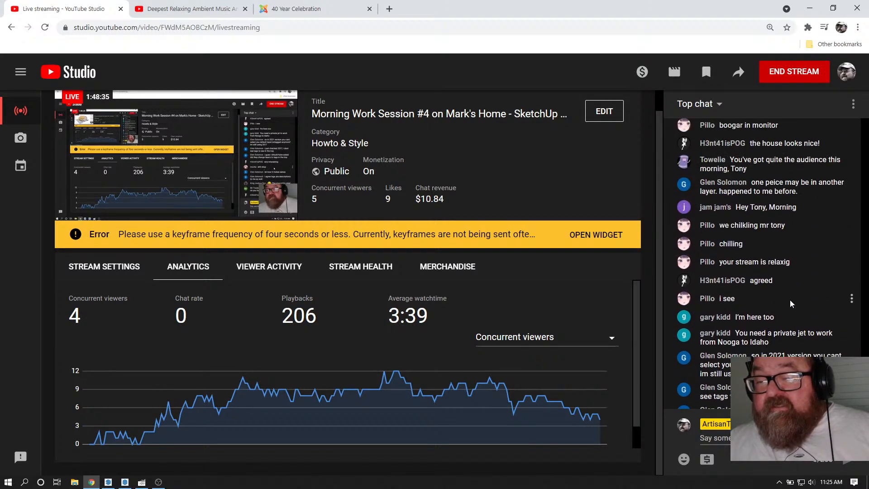
pyautogui.scroll(-4, 791, 304)
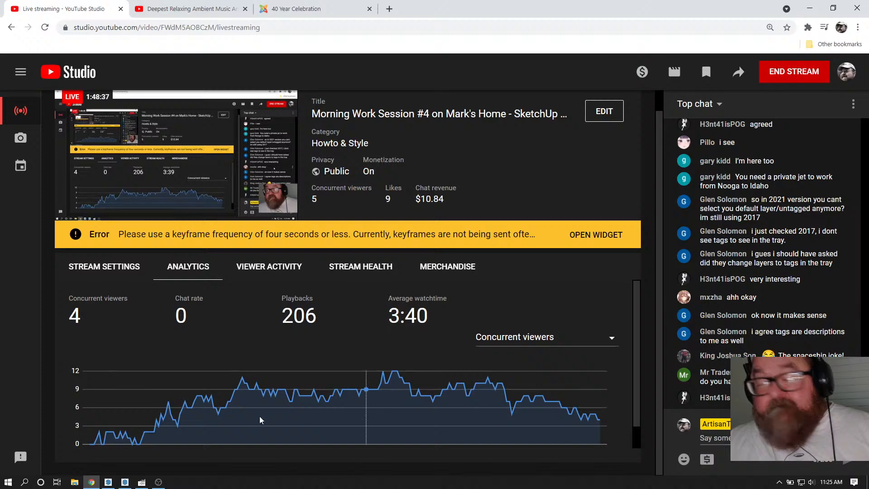
pyautogui.click(108, 482)
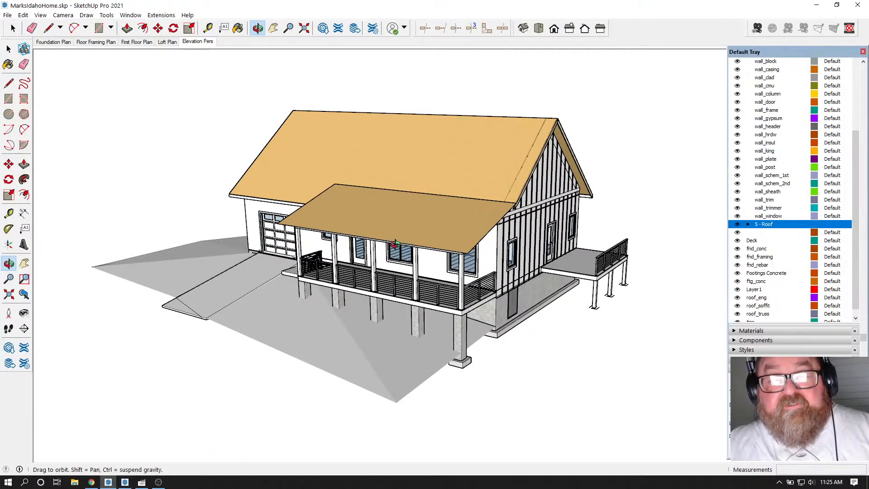
pyautogui.moveTo(428, 234); pyautogui.dragTo(361, 227)
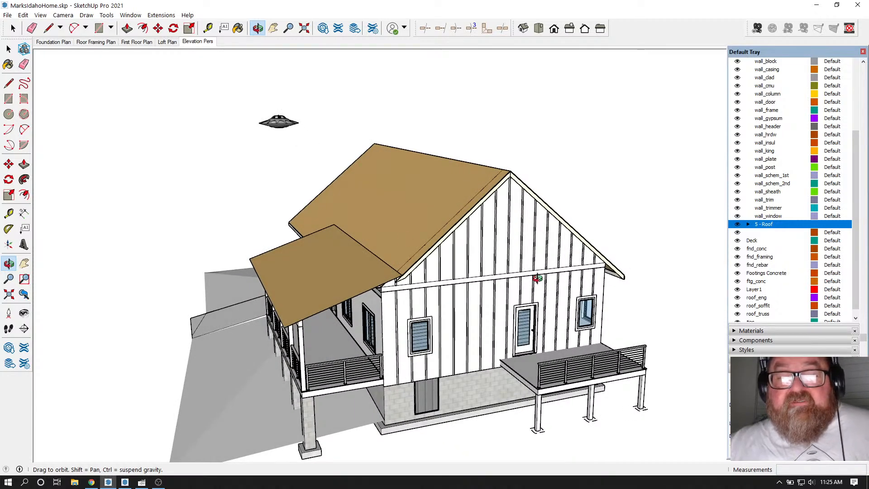
pyautogui.scroll(-1, 537, 278)
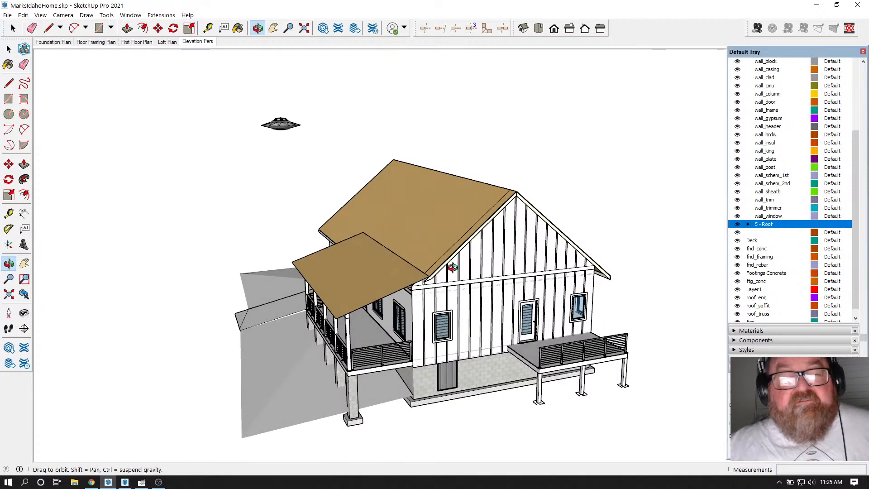
pyautogui.moveTo(454, 267)
pyautogui.mouseDown()
pyautogui.moveTo(452, 282)
pyautogui.moveTo(464, 286)
pyautogui.moveTo(463, 243)
pyautogui.moveTo(458, 255)
pyautogui.mouseUp()
pyautogui.scroll(1, 457, 255)
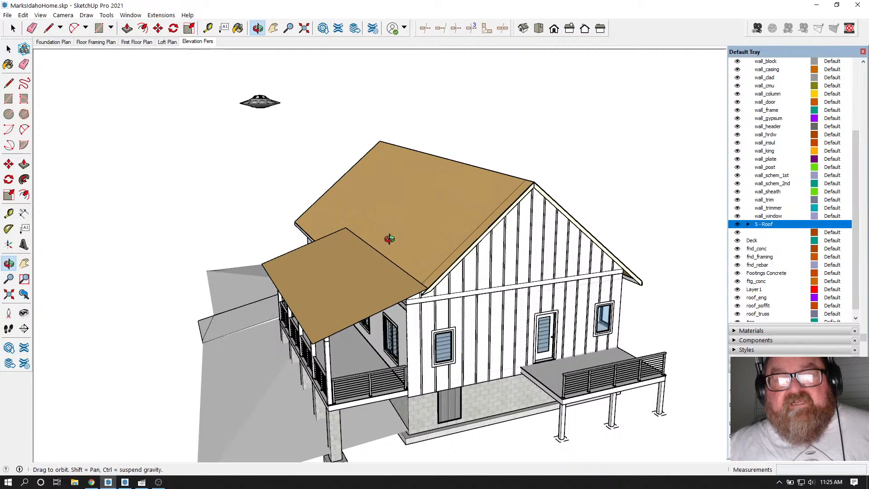
pyautogui.moveTo(404, 247); pyautogui.dragTo(415, 274)
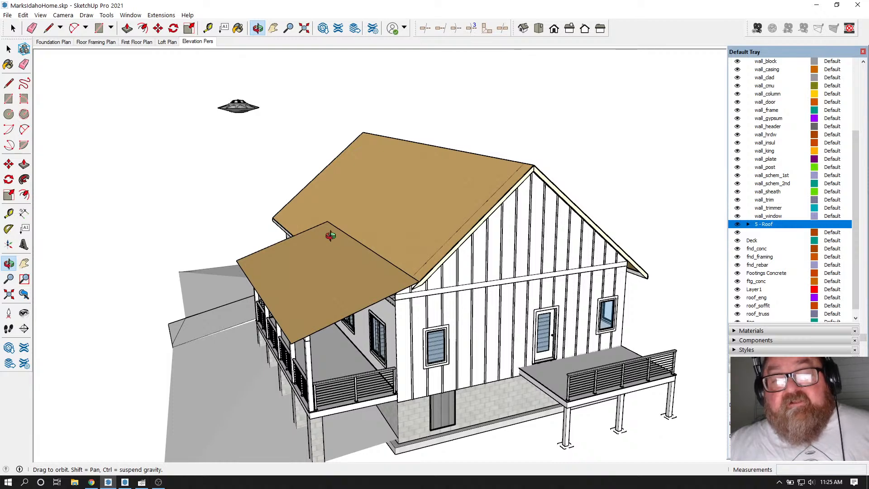
pyautogui.moveTo(331, 236); pyautogui.dragTo(352, 245)
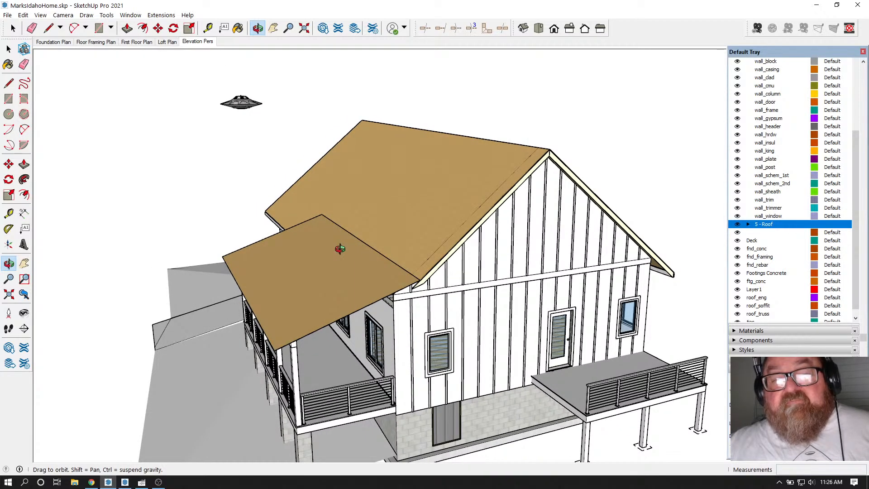
pyautogui.scroll(-1, 340, 248)
pyautogui.moveTo(351, 248); pyautogui.dragTo(322, 239)
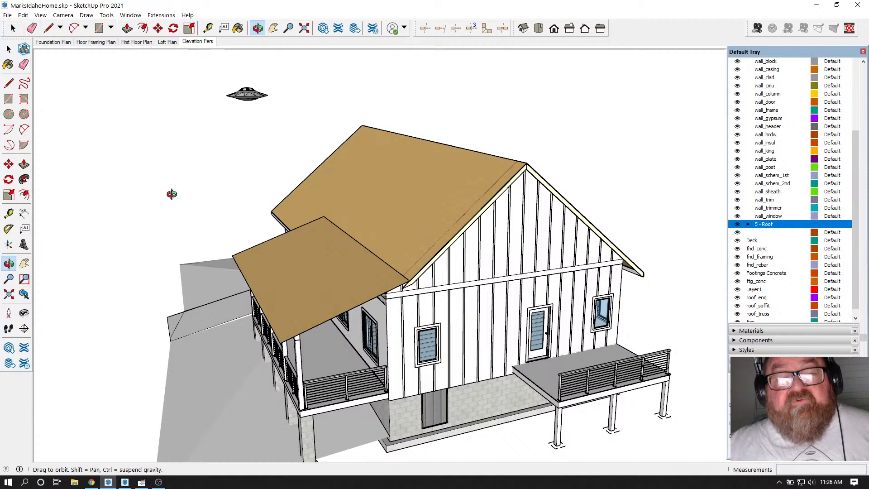
pyautogui.moveTo(363, 224)
pyautogui.mouseDown()
pyautogui.moveTo(365, 217)
pyautogui.moveTo(373, 235)
pyautogui.mouseUp()
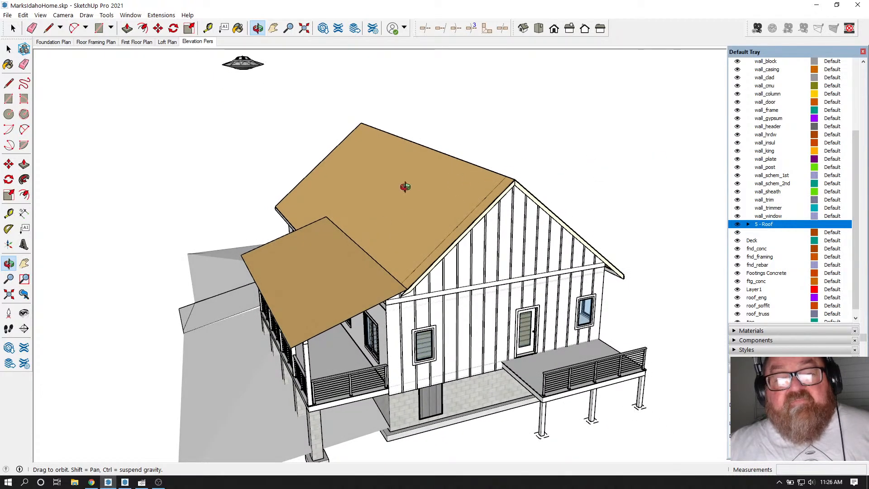
pyautogui.moveTo(406, 220); pyautogui.dragTo(416, 210)
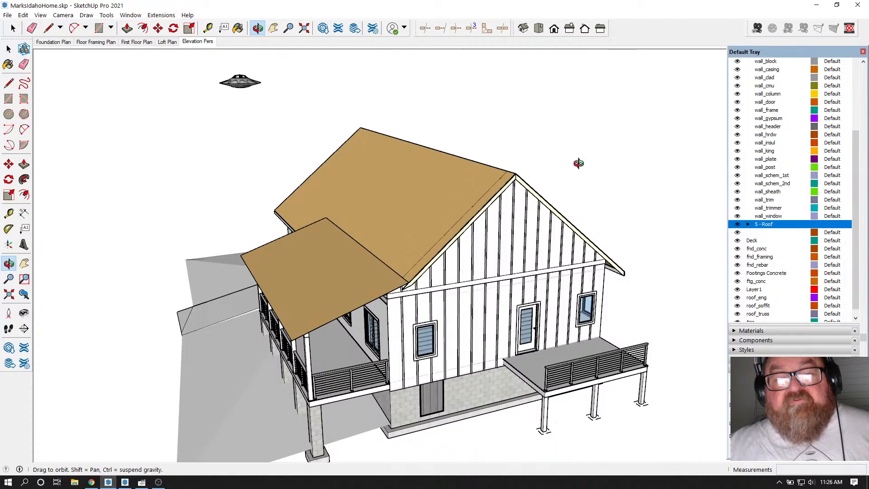
pyautogui.moveTo(175, 188); pyautogui.dragTo(448, 203)
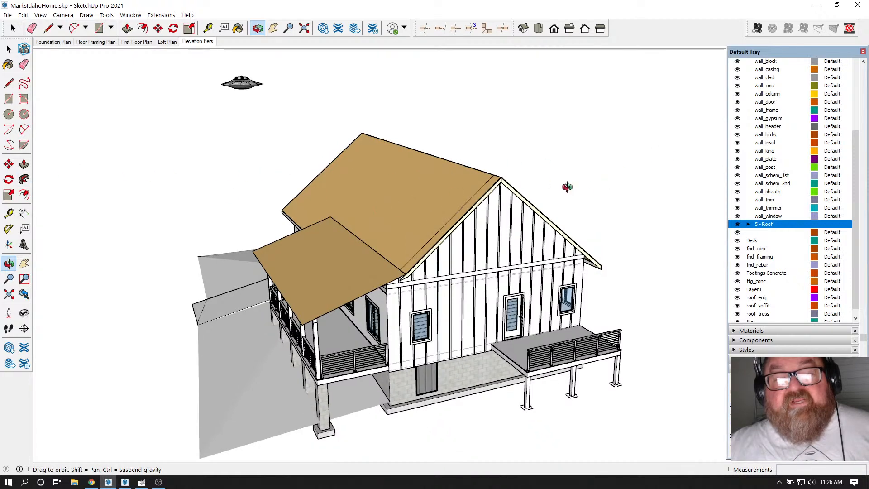
pyautogui.moveTo(139, 192); pyautogui.dragTo(502, 218)
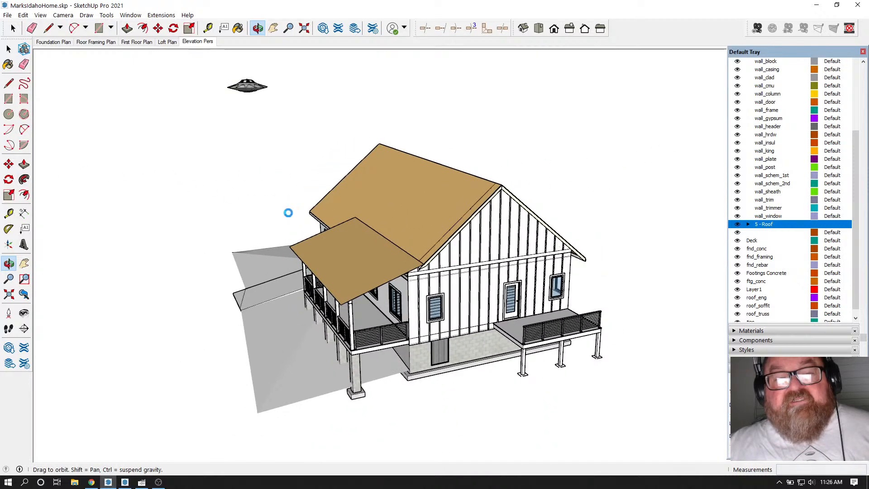
pyautogui.moveTo(401, 187); pyautogui.dragTo(398, 186)
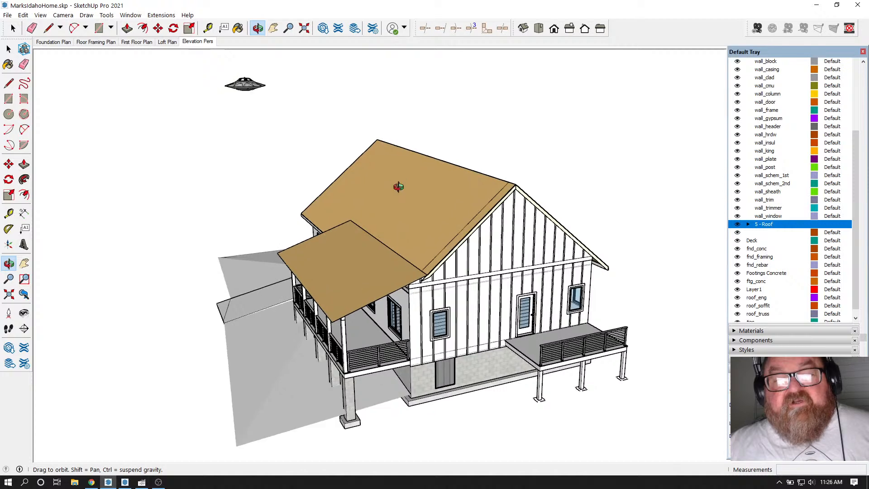
pyautogui.scroll(1, 399, 187)
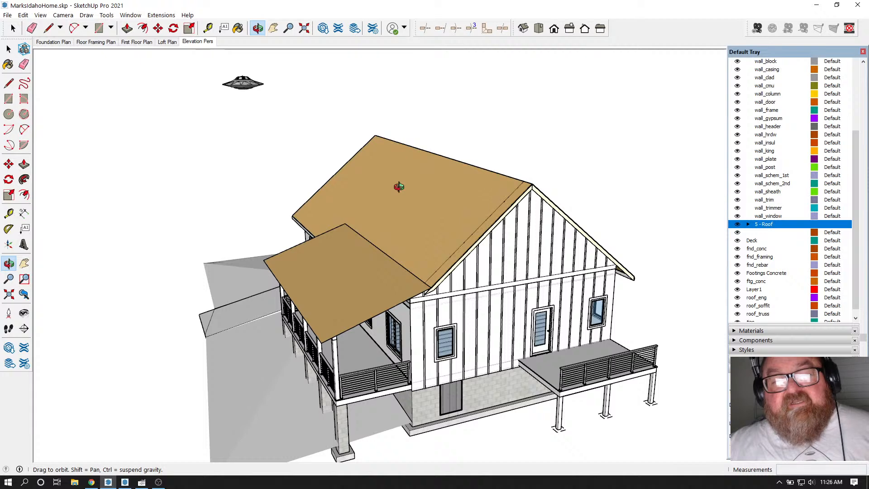
pyautogui.scroll(1, 398, 186)
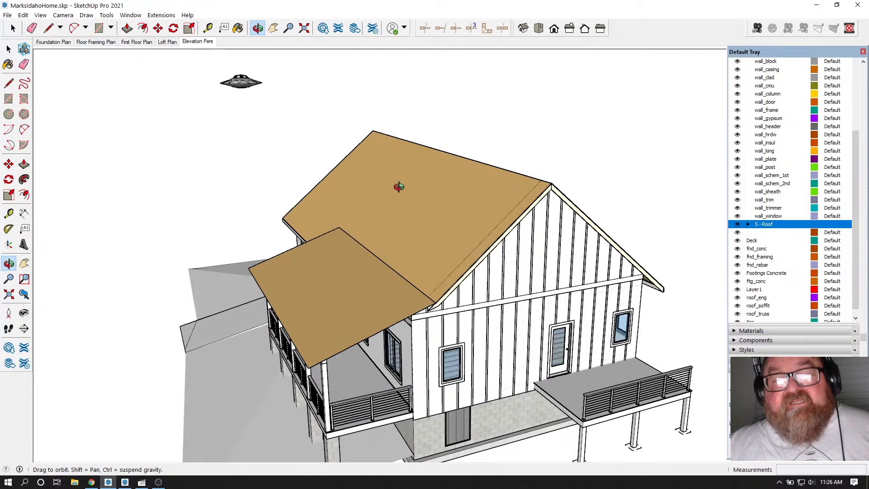
pyautogui.moveTo(390, 186); pyautogui.dragTo(473, 278)
pyautogui.moveTo(437, 236); pyautogui.dragTo(426, 216)
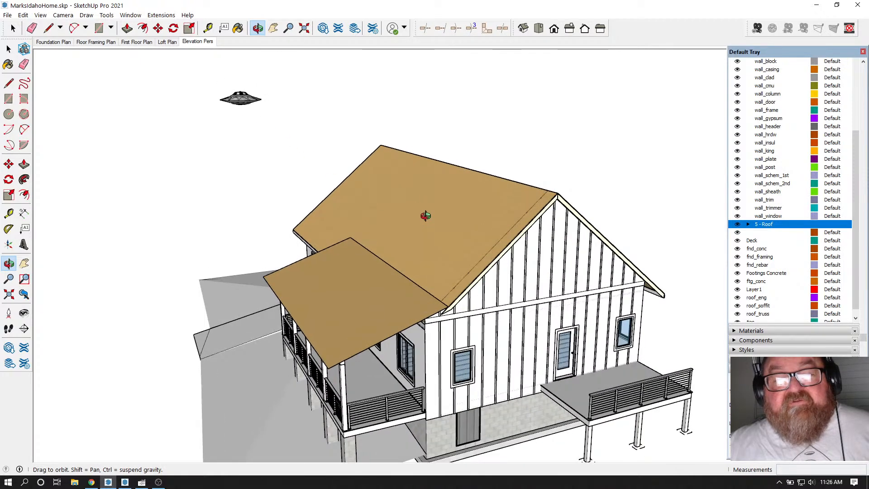
pyautogui.moveTo(333, 218); pyautogui.dragTo(421, 278)
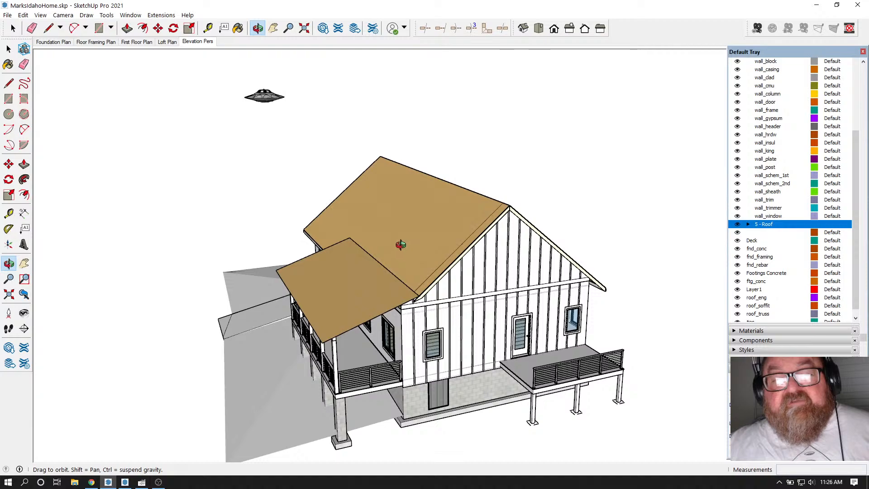
pyautogui.moveTo(422, 270); pyautogui.dragTo(412, 253)
pyautogui.scroll(3, 478, 286)
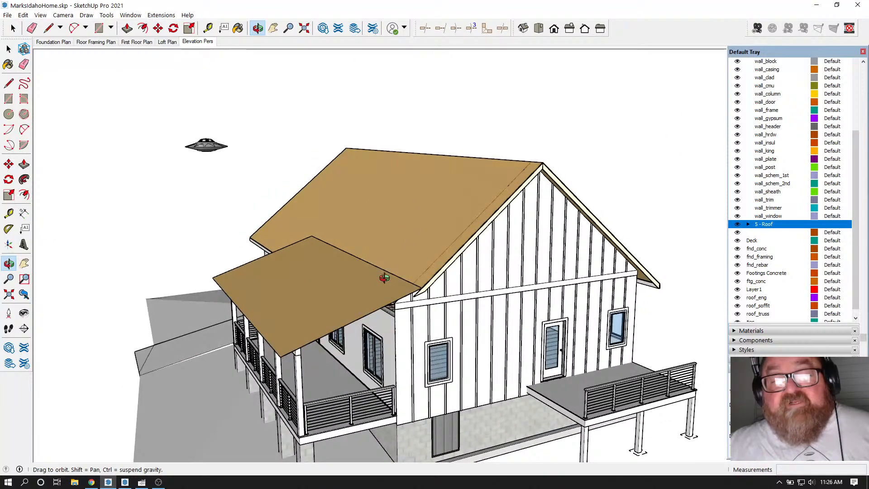
# Step: Look through the porch-side window of the house at the interior staircase and loft area
pyautogui.moveTo(384, 278); pyautogui.dragTo(455, 233)
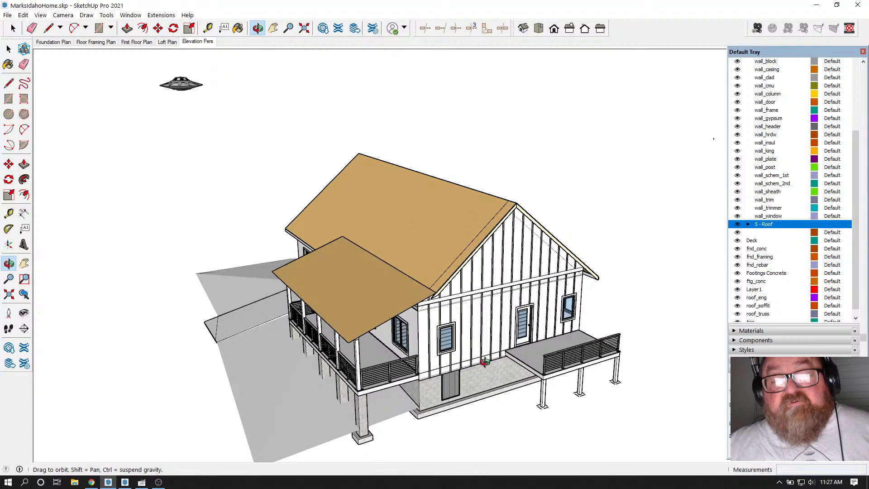
pyautogui.scroll(2, 417, 324)
pyautogui.scroll(10, 412, 322)
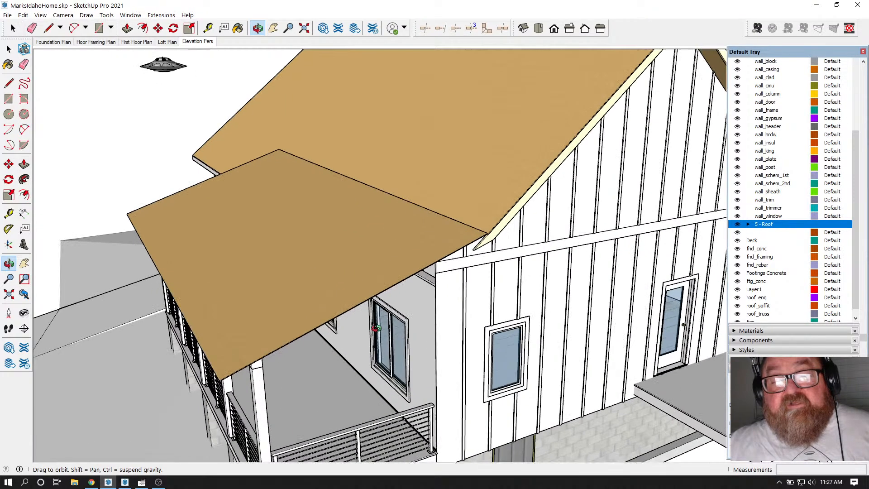
pyautogui.scroll(3, 450, 263)
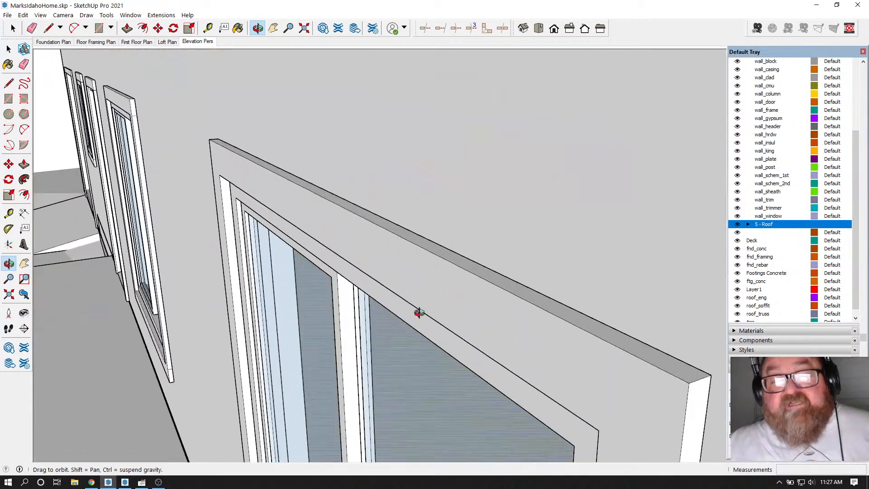
pyautogui.moveTo(419, 313); pyautogui.dragTo(509, 229)
pyautogui.scroll(-4, 413, 277)
pyautogui.scroll(-2, 370, 270)
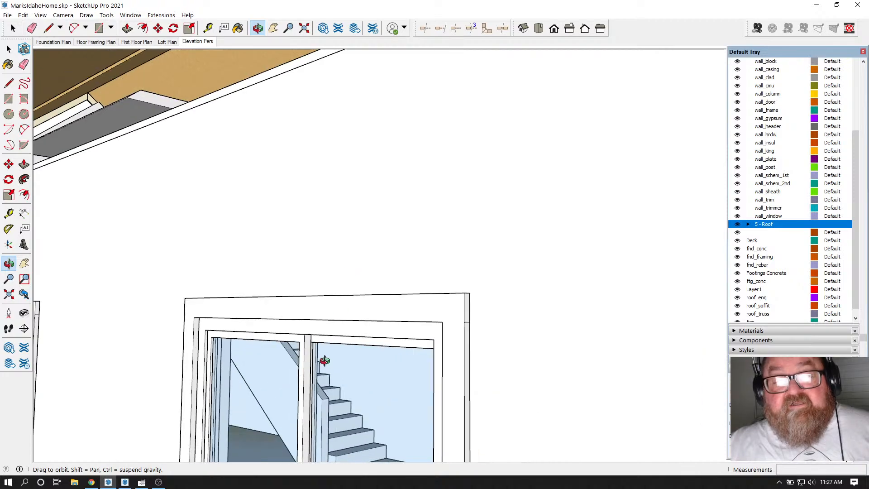
pyautogui.scroll(8, 349, 380)
pyautogui.scroll(5, 318, 323)
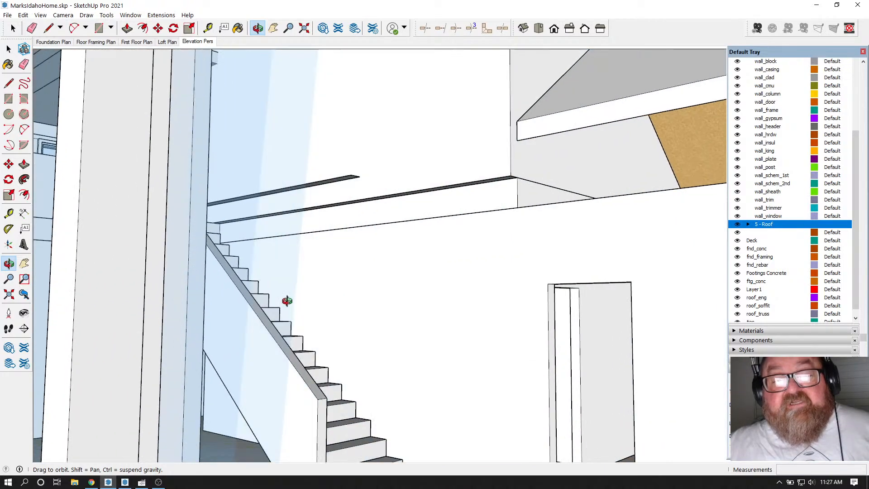
pyautogui.moveTo(426, 293); pyautogui.dragTo(294, 271)
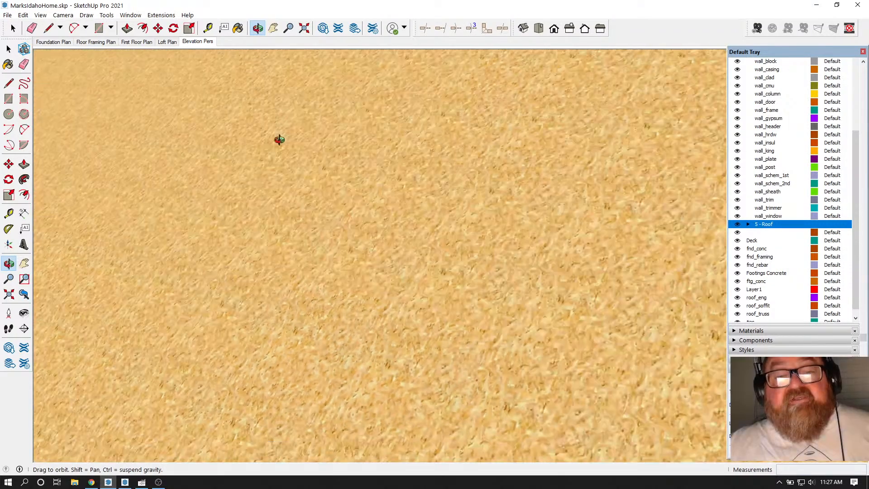
# Step: Bring the whole model back into view and examine the house exterior around the covered porch and battened gable end
pyautogui.click(304, 29)
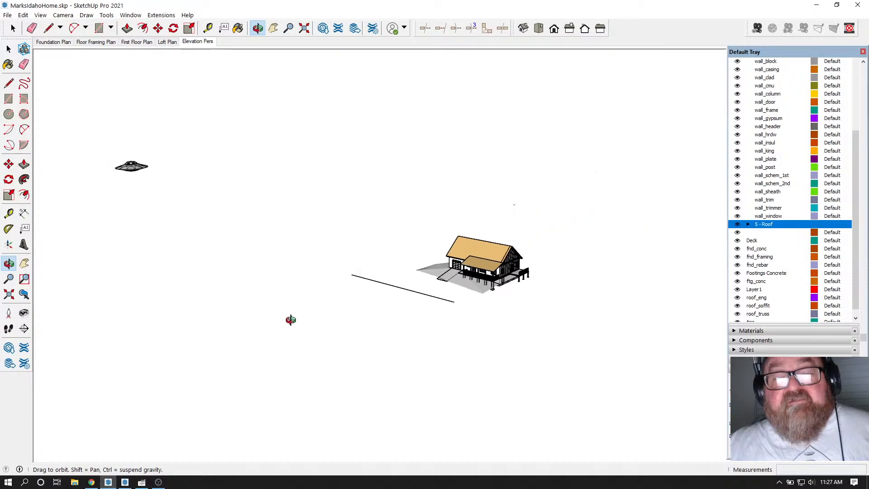
pyautogui.scroll(10, 469, 307)
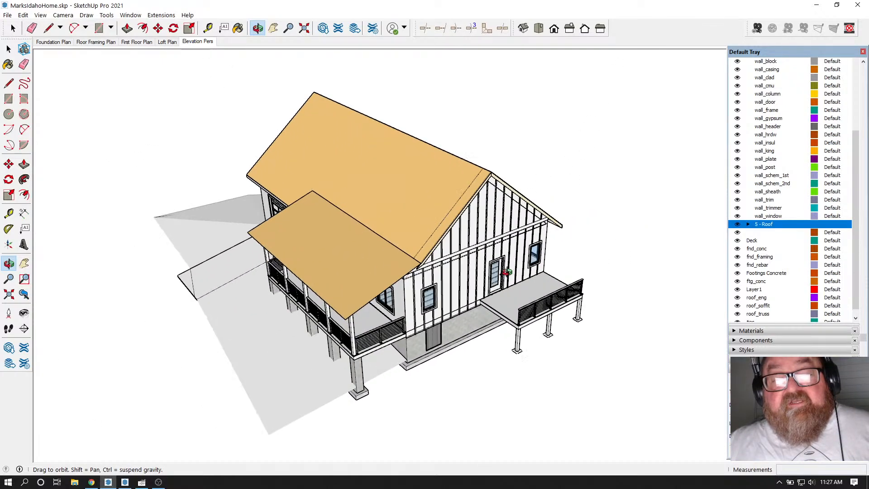
pyautogui.scroll(-8, 449, 246)
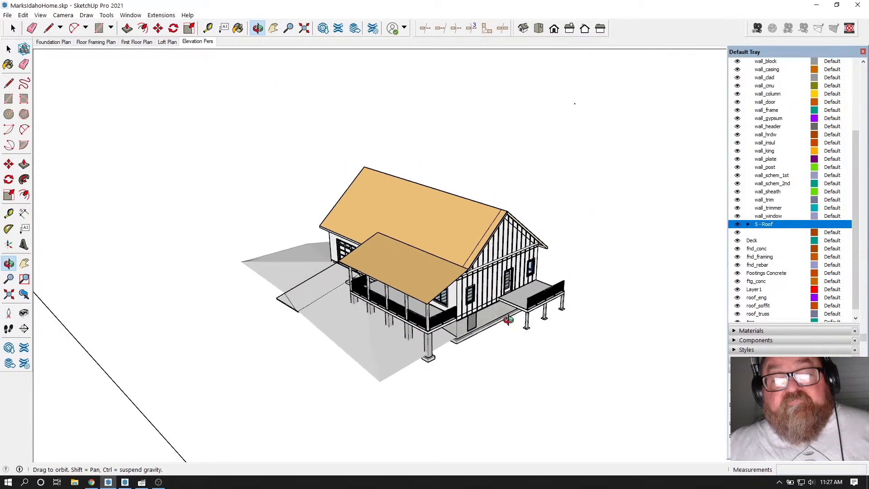
pyautogui.moveTo(397, 183); pyautogui.dragTo(374, 203)
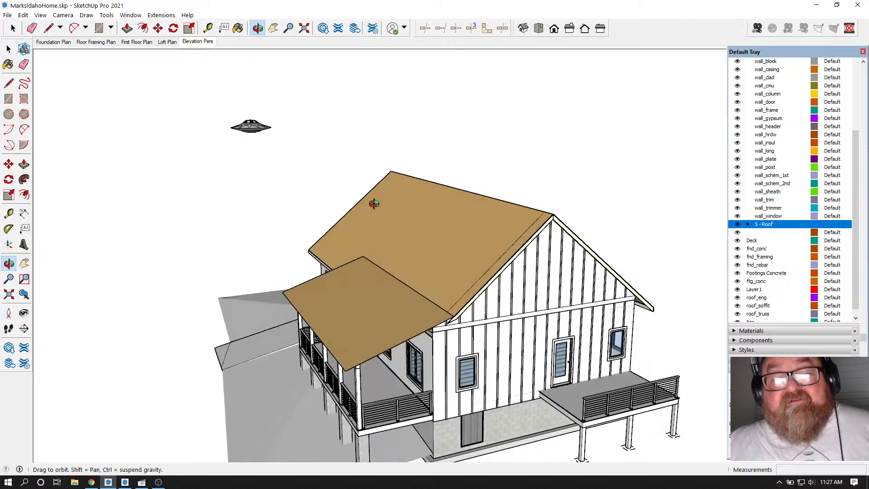
pyautogui.moveTo(397, 232); pyautogui.dragTo(427, 234)
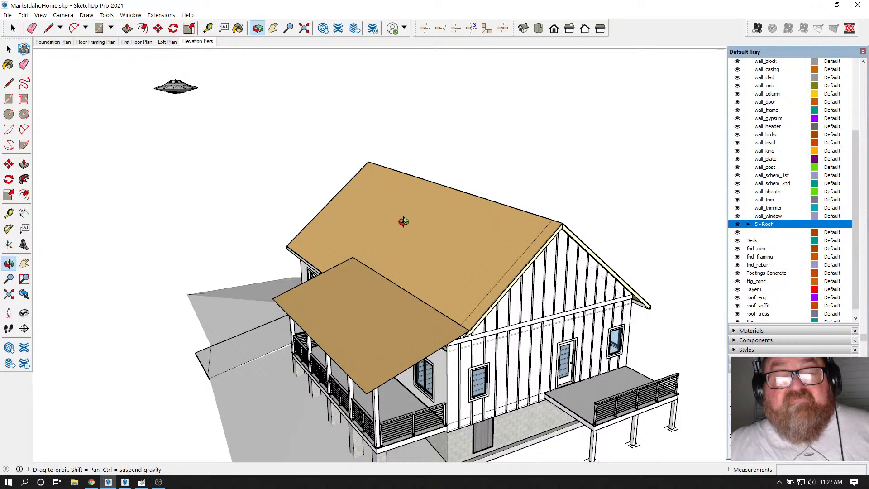
pyautogui.moveTo(403, 222)
pyautogui.mouseDown()
pyautogui.moveTo(412, 225)
pyautogui.moveTo(411, 208)
pyautogui.moveTo(416, 225)
pyautogui.mouseUp()
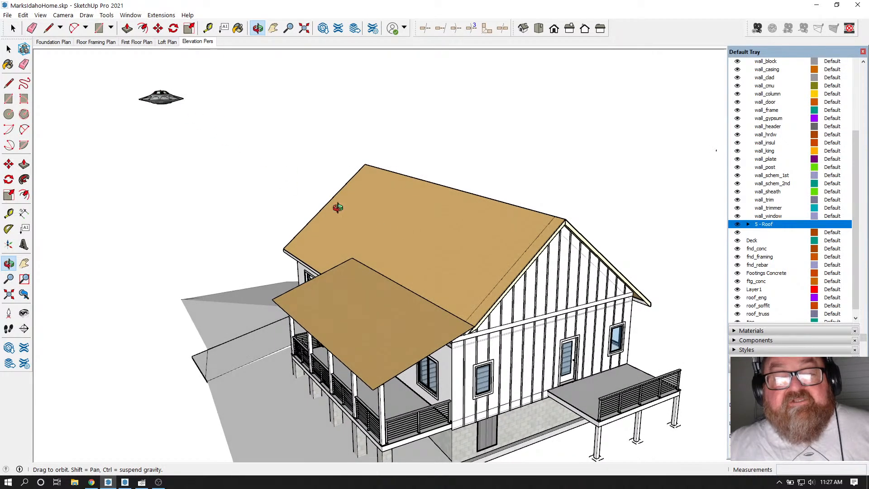
pyautogui.moveTo(454, 267); pyautogui.dragTo(387, 233)
pyautogui.scroll(3, 452, 406)
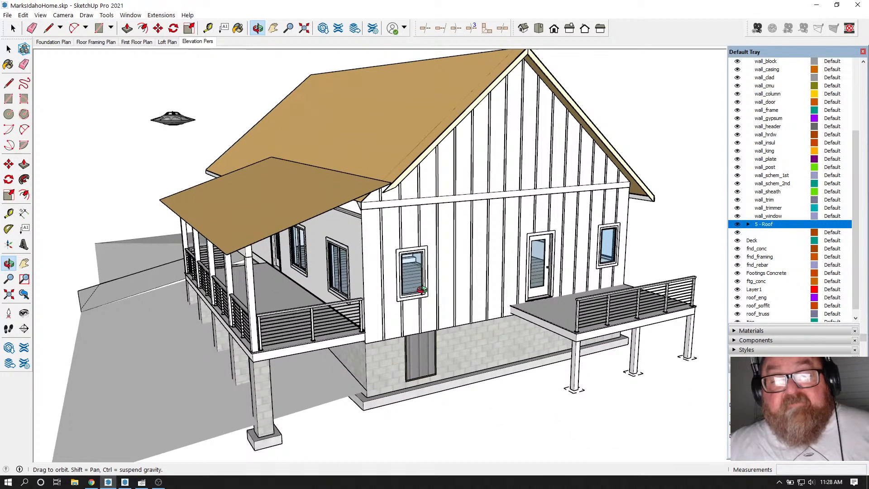
pyautogui.moveTo(421, 289); pyautogui.dragTo(434, 300)
pyautogui.scroll(-3, 450, 319)
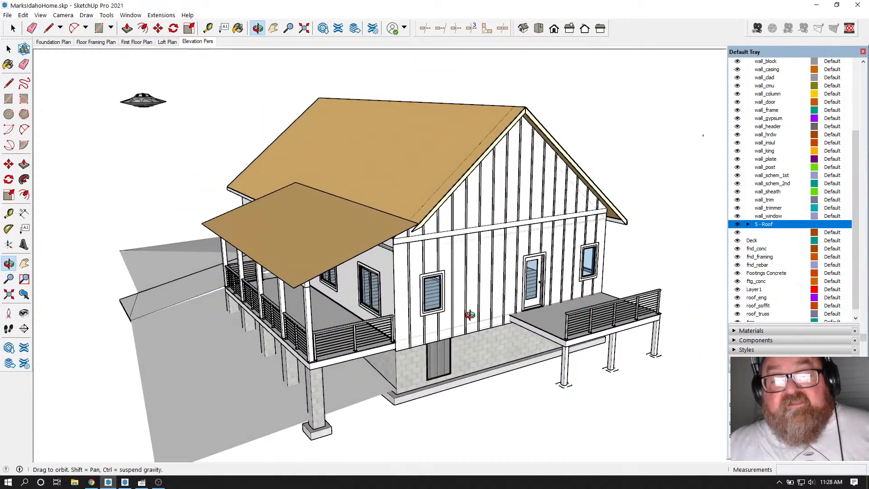
pyautogui.scroll(2, 469, 317)
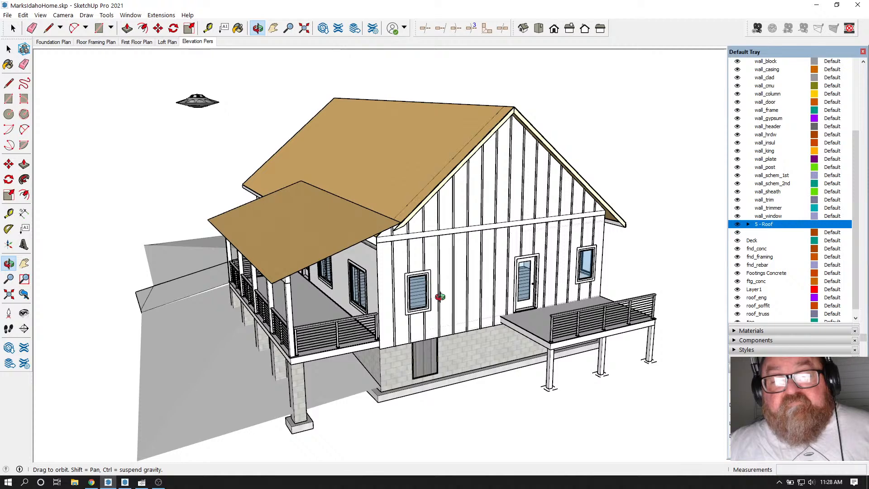
pyautogui.moveTo(442, 299); pyautogui.dragTo(411, 318)
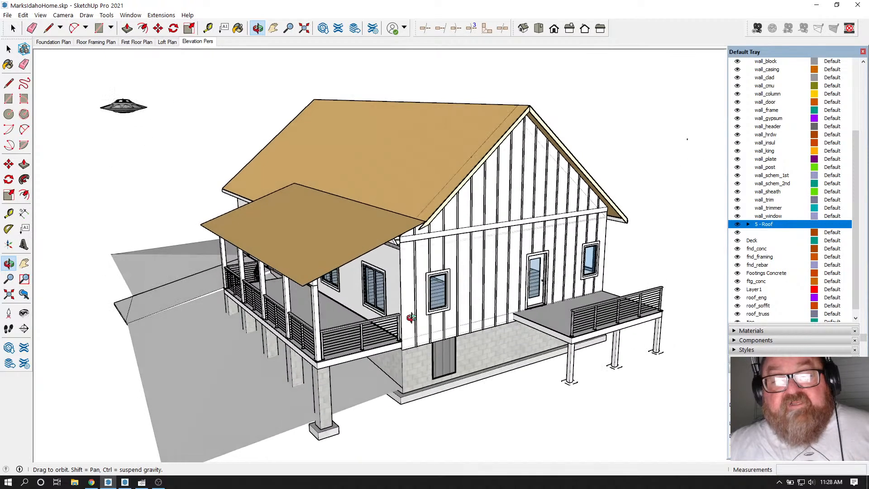
# Step: Switch to YouTube Studio in Chrome to read the live stream chat, and bring up the house floor plan in LayOut
pyautogui.click(92, 482)
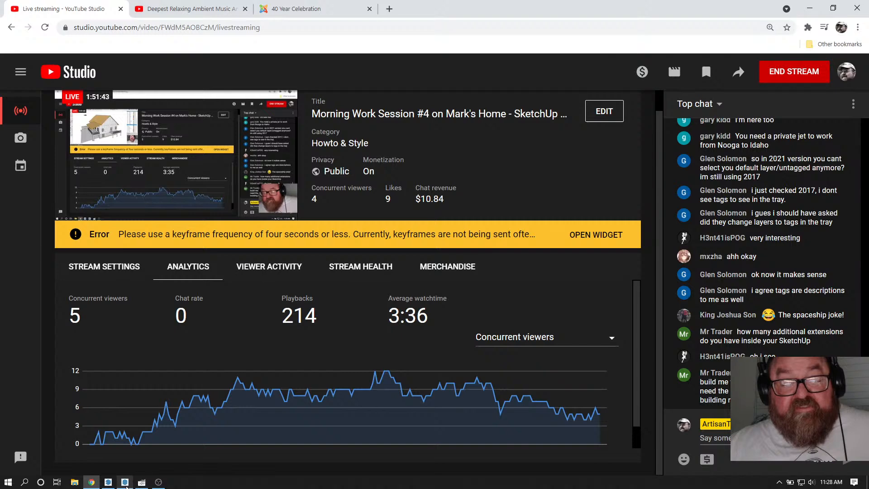
pyautogui.click(125, 483)
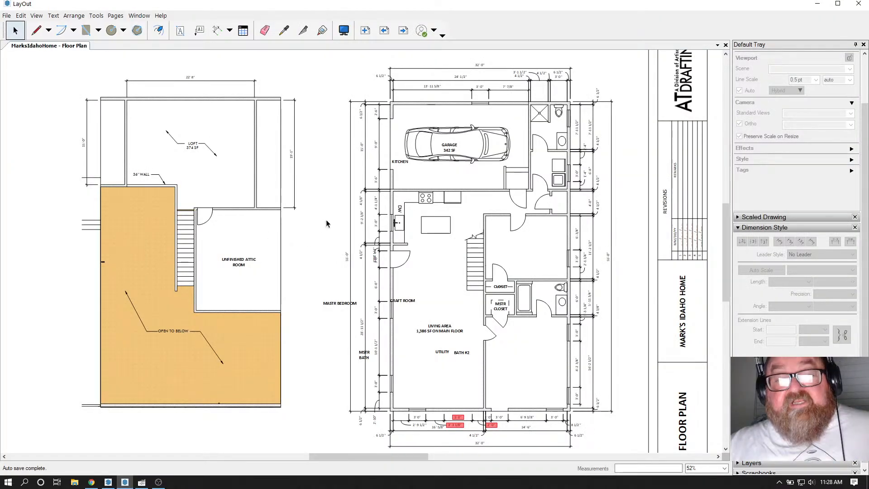
# Step: Open 40x48UShapeContainerwoSheds.layout from its project folder in Desktop > Artisan Construction 2021 > 2021 > 1 Completed 2021
pyautogui.click(7, 15)
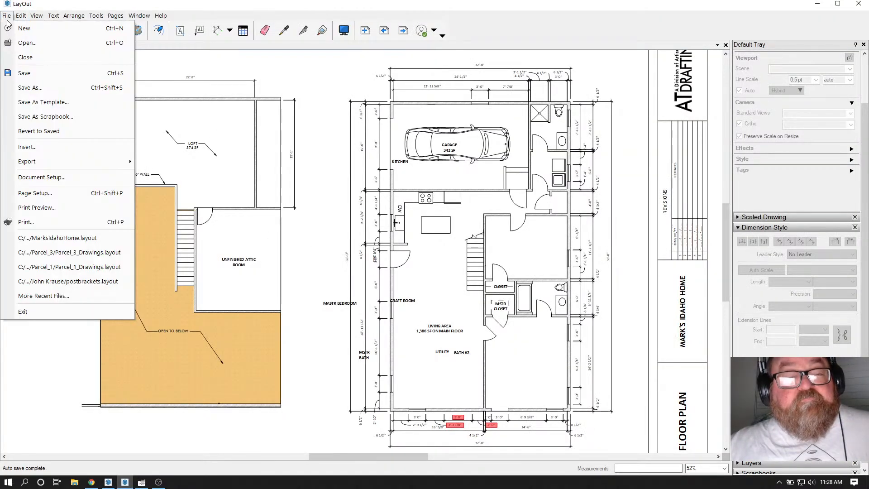
pyautogui.click(27, 43)
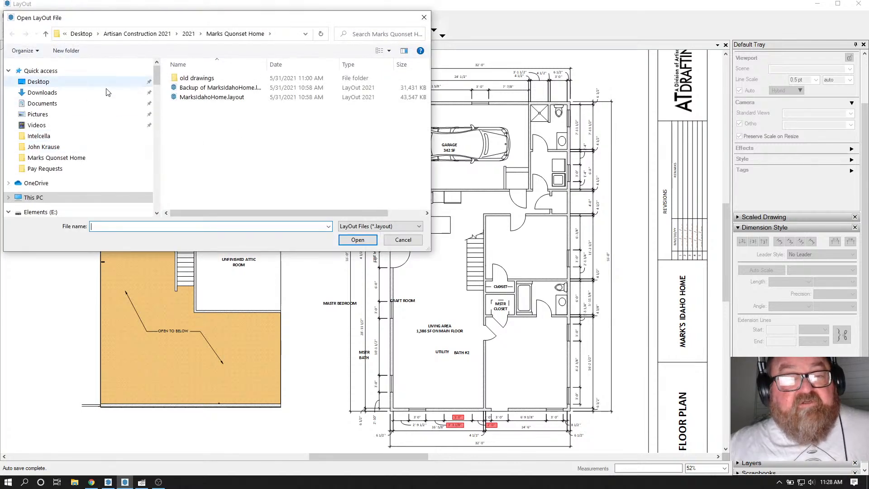
pyautogui.click(38, 82)
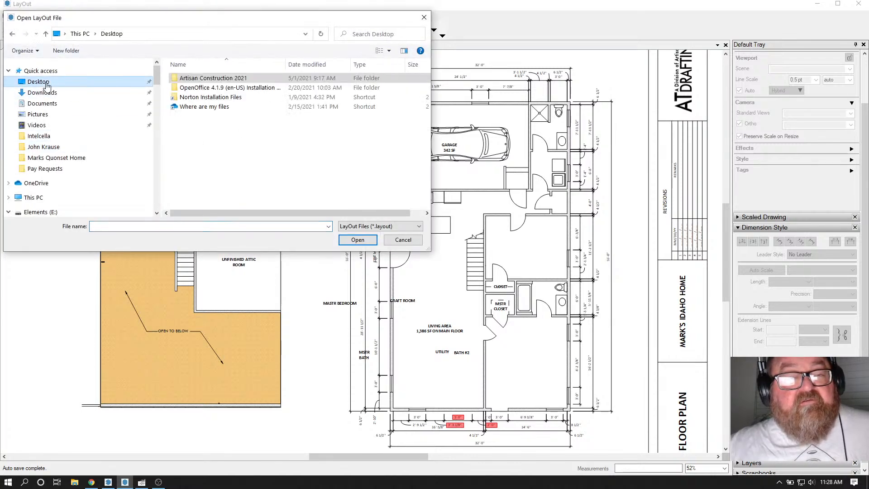
pyautogui.doubleClick(212, 79)
pyautogui.doubleClick(194, 88)
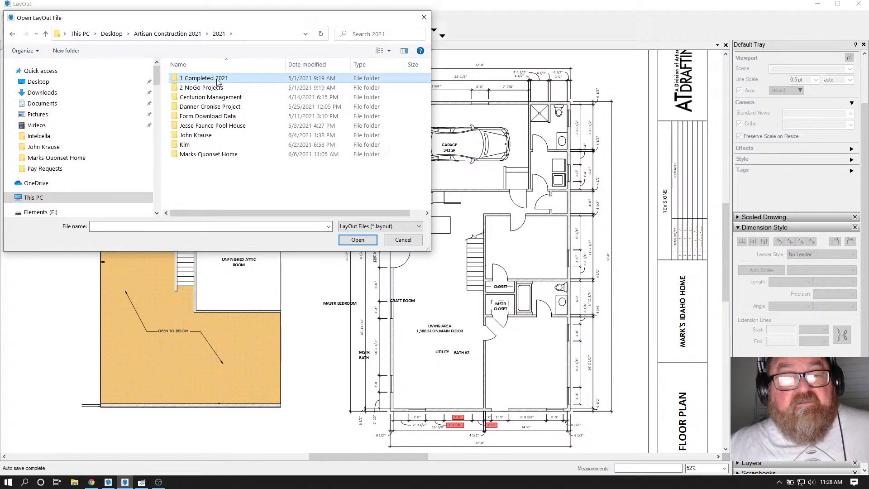
pyautogui.doubleClick(201, 78)
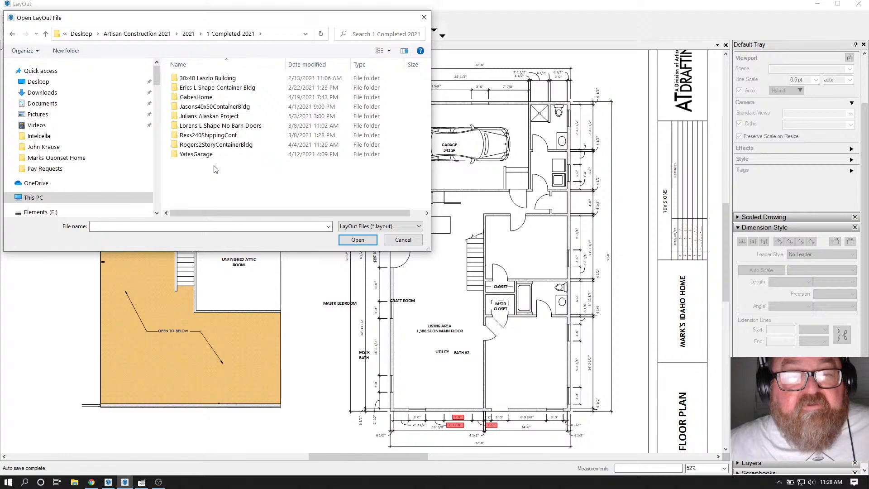
pyautogui.doubleClick(221, 79)
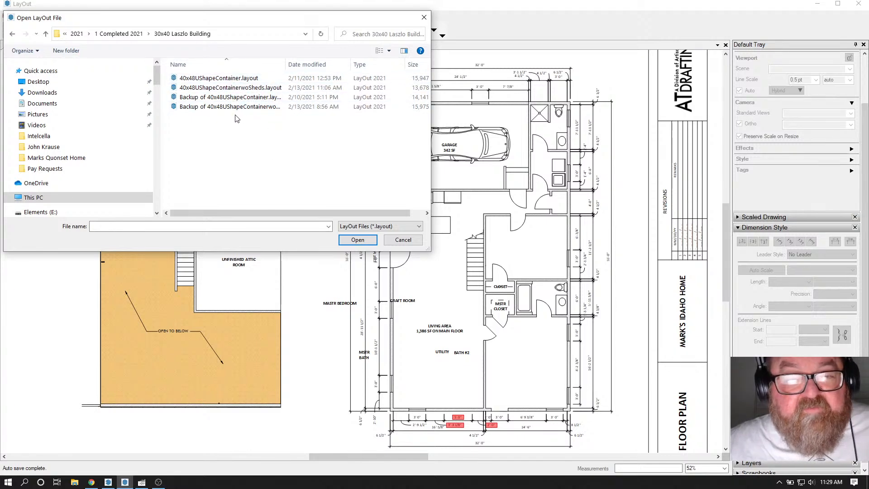
pyautogui.doubleClick(224, 87)
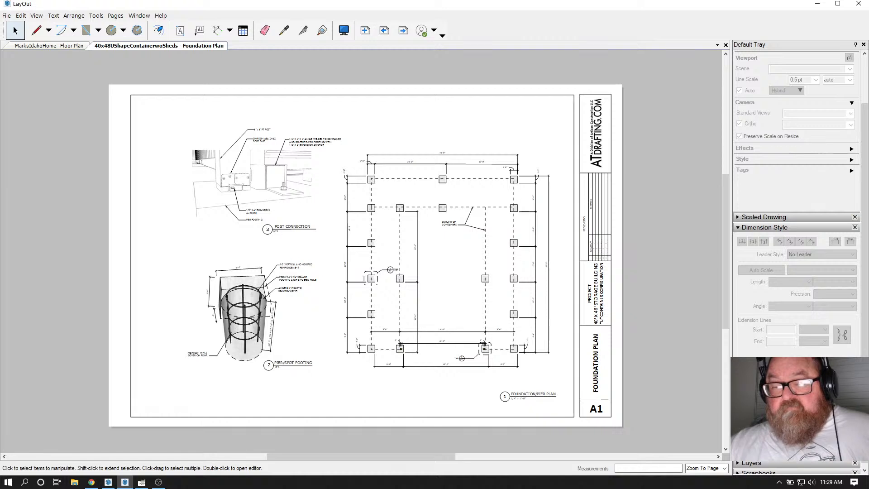
# Step: Review the storage building's cover sheet and foundation plan, and examine the framing perspective on the A2 Wall Framing sheet
pyautogui.press('pageup')
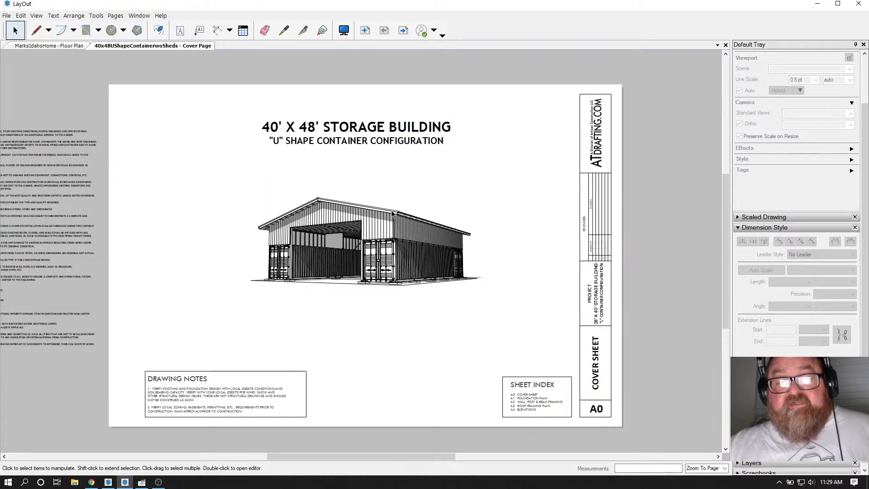
pyautogui.press('pagedown')
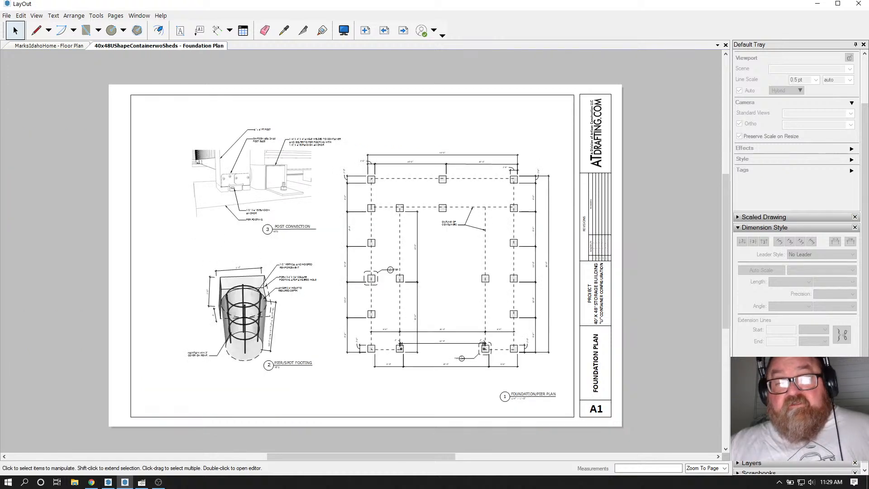
pyautogui.press('pagedown')
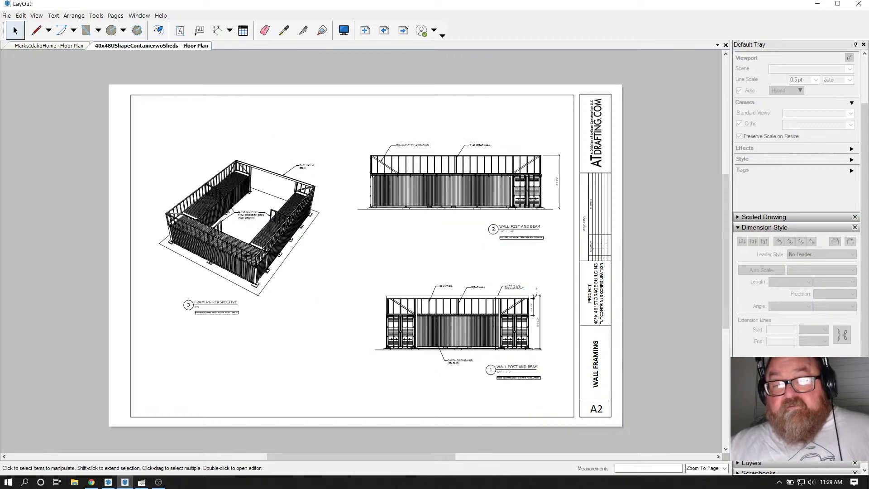
pyautogui.scroll(2, 409, 222)
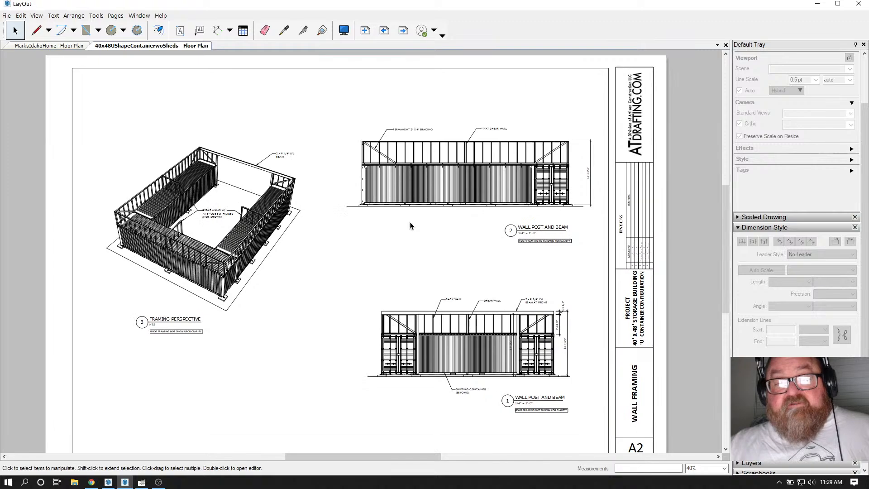
pyautogui.scroll(5, 155, 199)
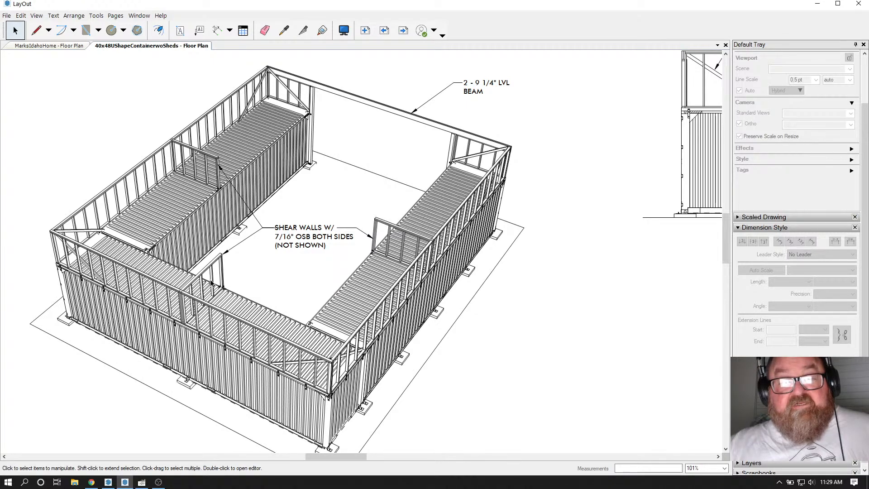
pyautogui.scroll(-3, 198, 236)
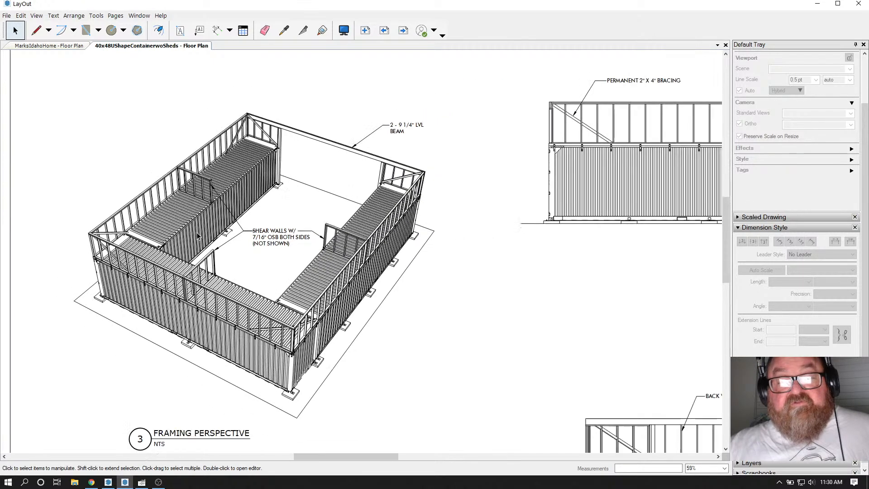
pyautogui.scroll(-3, 197, 236)
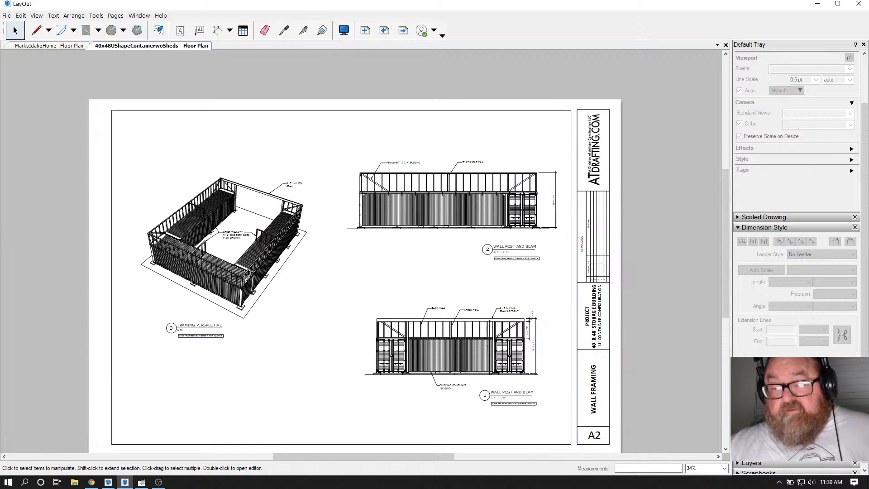
# Step: Go to the A3 Roof Framing Plan sheet and examine the truss layout in the roof framing plan
pyautogui.press('pagedown')
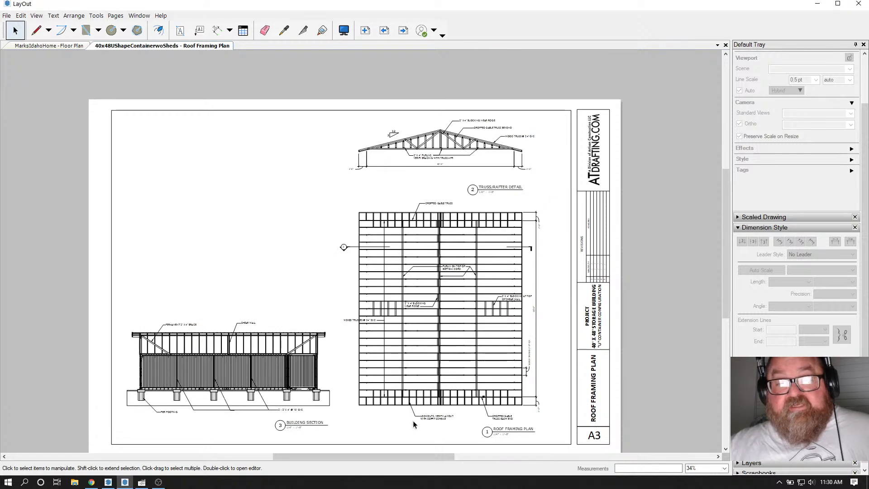
pyautogui.scroll(2, 400, 432)
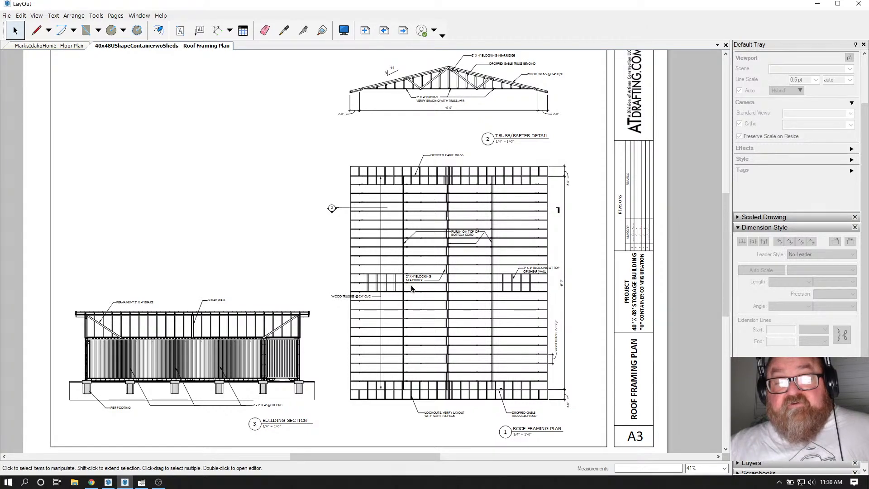
pyautogui.scroll(2, 412, 283)
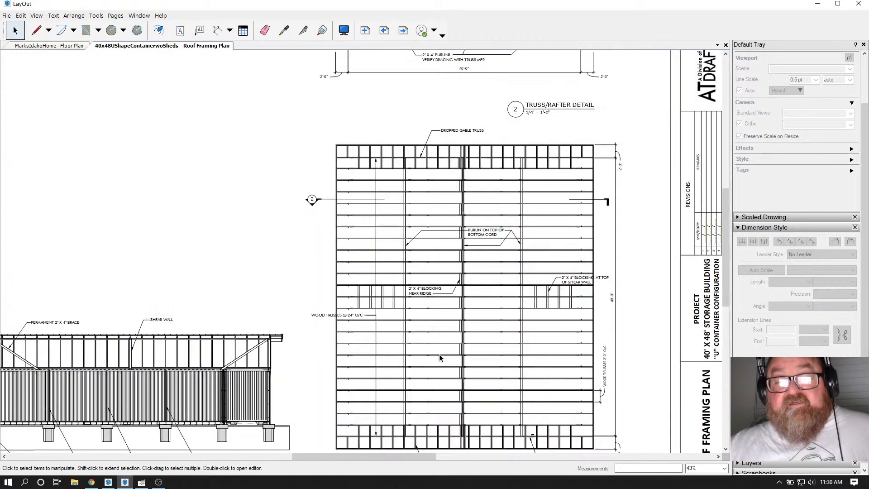
# Step: Examine the Truss/Rafter Detail above the roof framing plan, including its blocking, purlin and dropped gable truss callouts
pyautogui.scroll(-3, 440, 348)
pyautogui.scroll(5, 463, 126)
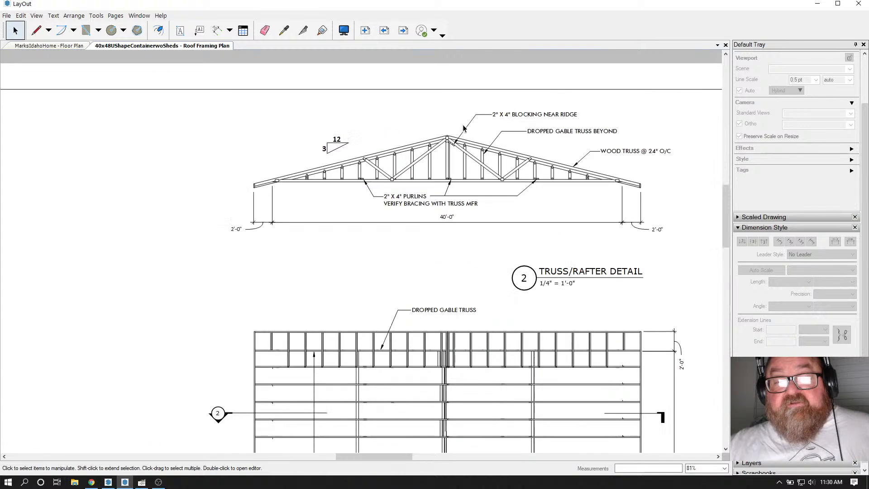
pyautogui.scroll(2, 492, 156)
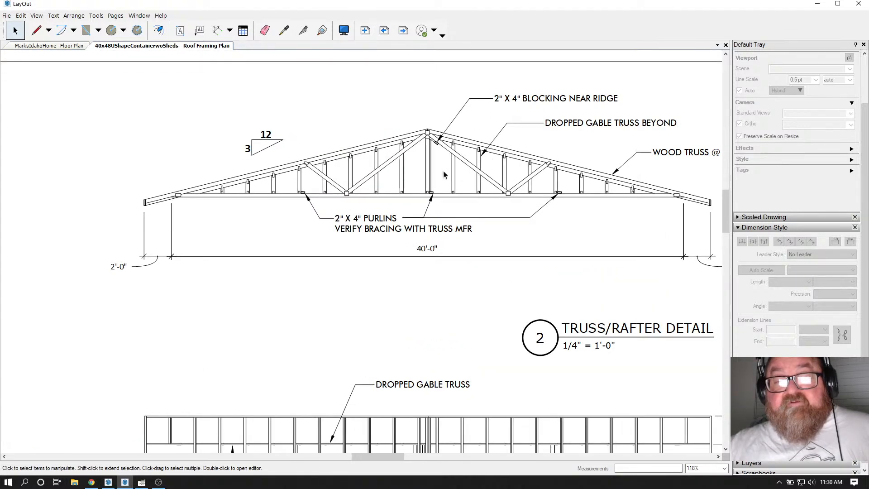
pyautogui.scroll(-1, 444, 172)
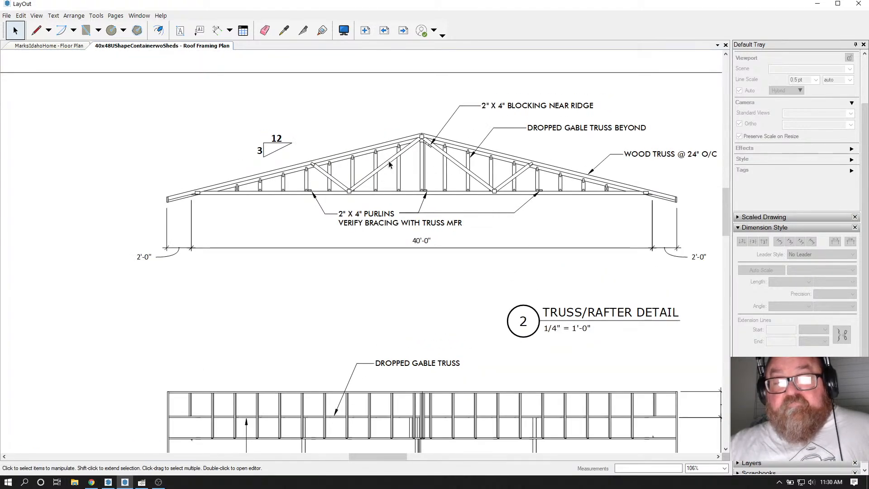
pyautogui.scroll(-4, 388, 161)
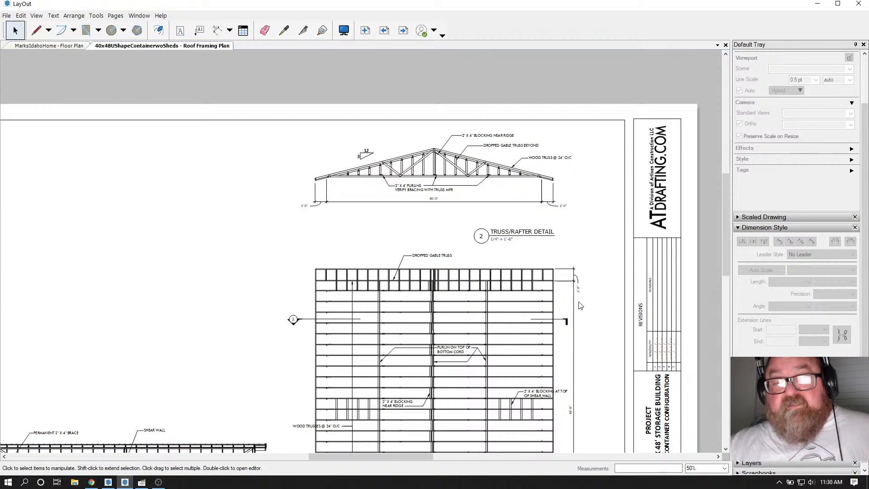
# Step: Go to the A4 Elevations sheet and examine the container wall and footings in the Back Elevation
pyautogui.press('pagedown')
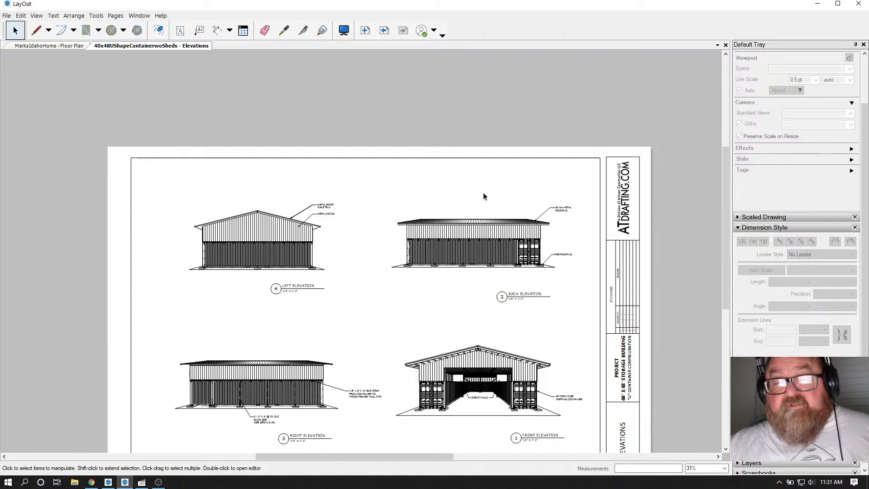
pyautogui.scroll(5, 466, 368)
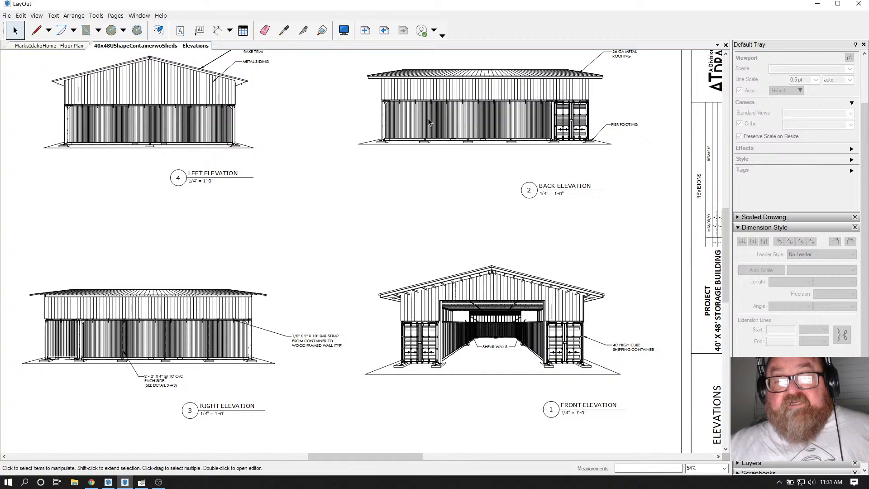
pyautogui.scroll(6, 411, 99)
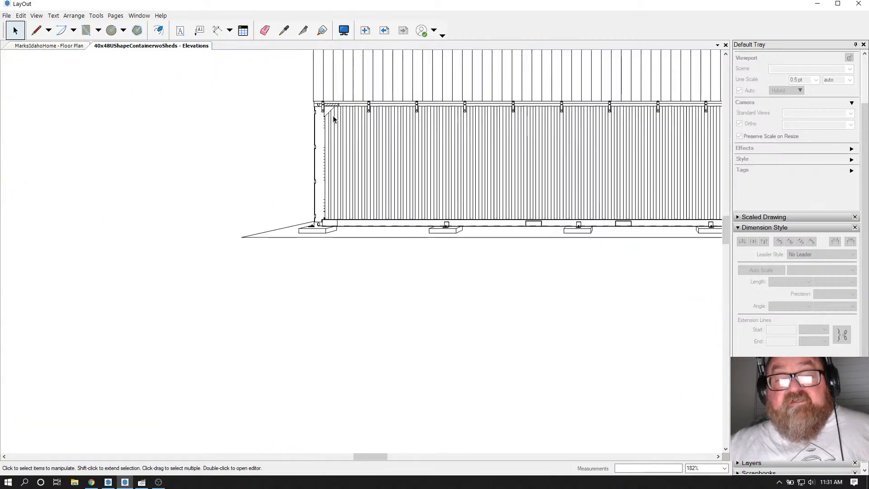
pyautogui.scroll(-5, 333, 115)
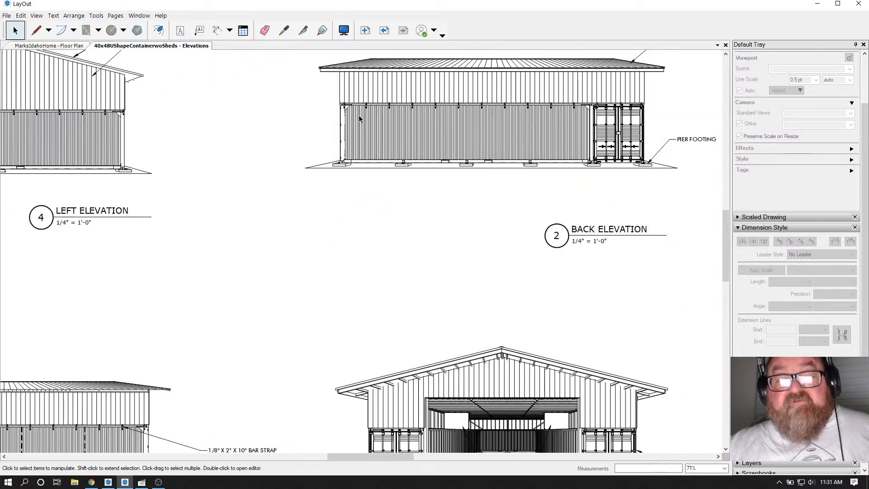
# Step: Examine the Front Elevation's shear walls and shipping containers, and return to an overview of the whole Elevations sheet
pyautogui.scroll(-3, 359, 115)
pyautogui.scroll(4, 431, 359)
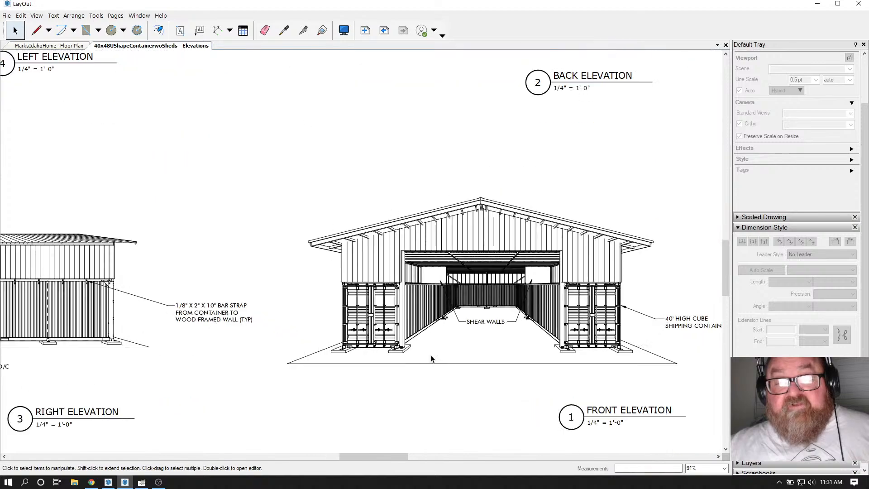
pyautogui.scroll(3, 431, 359)
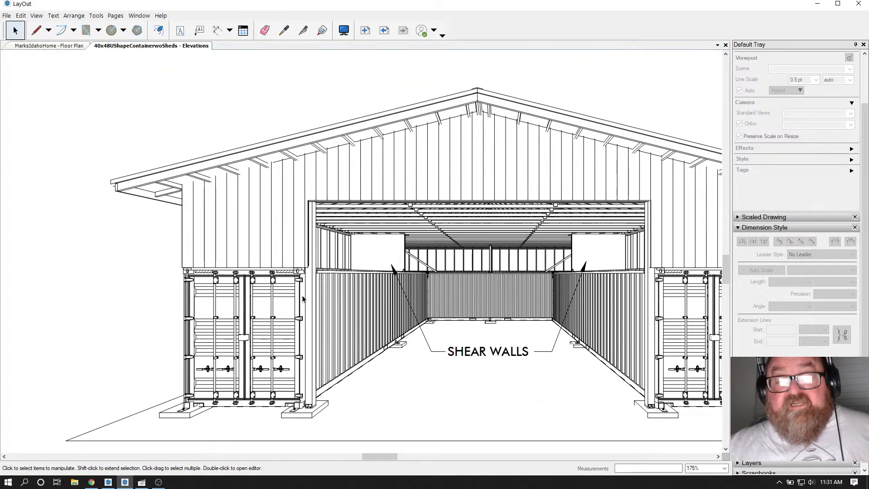
pyautogui.scroll(-5, 479, 320)
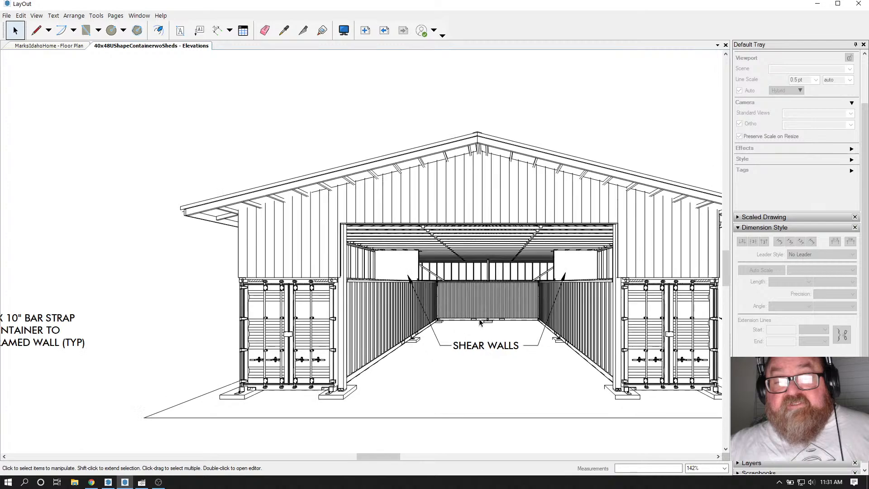
pyautogui.scroll(-5, 479, 322)
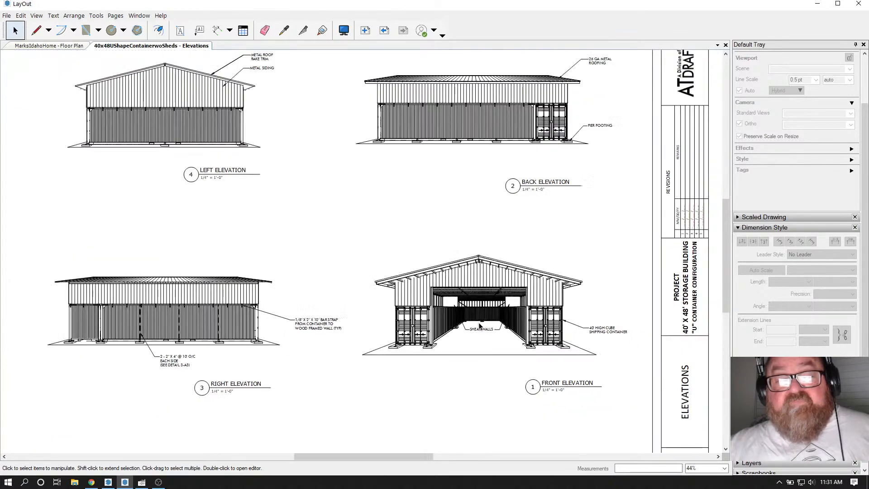
pyautogui.scroll(1, 479, 324)
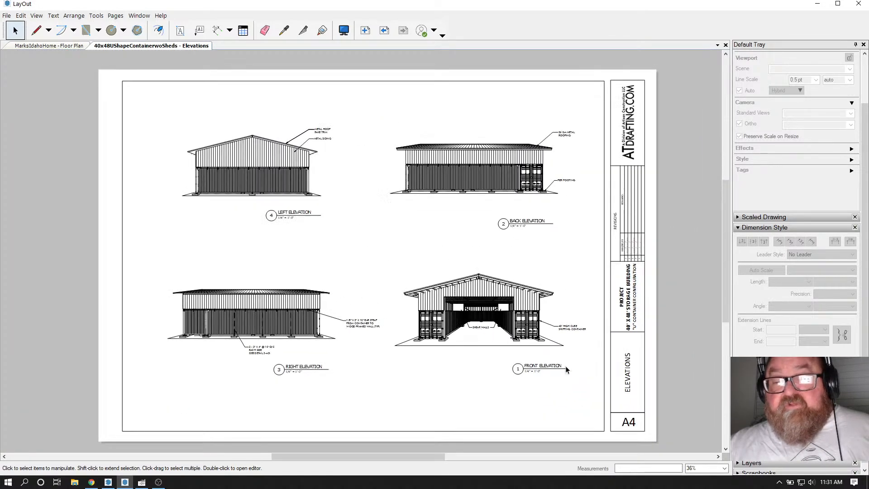
# Step: Switch to Chrome, open the bookmarked ATDrafting site in place of the 40 Year Celebration page, and show its Request for Service form
pyautogui.click(91, 482)
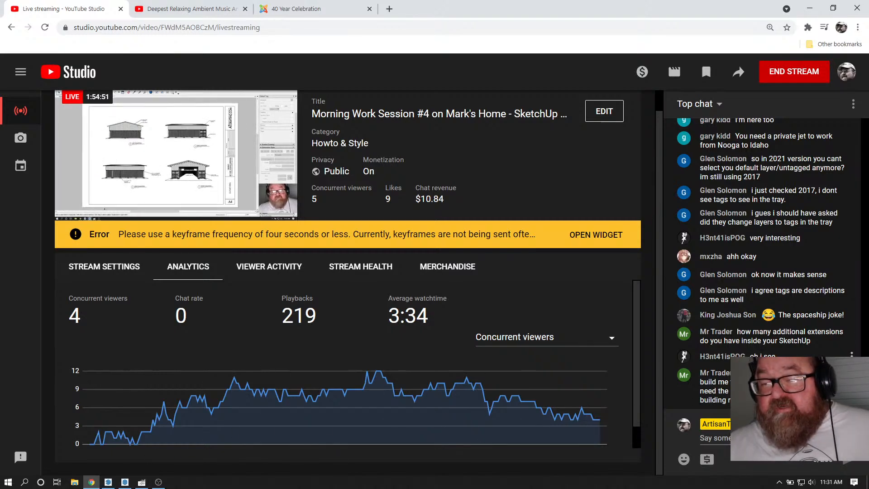
pyautogui.click(338, 10)
pyautogui.click(835, 43)
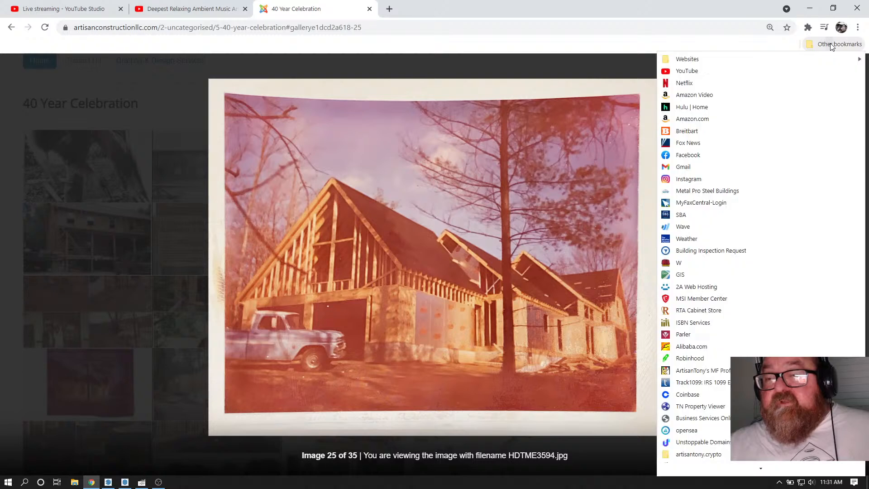
pyautogui.moveTo(701, 65)
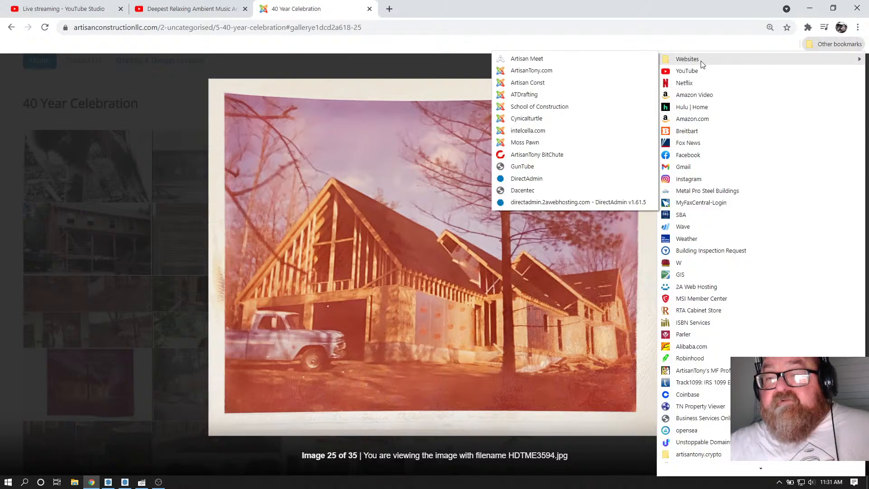
pyautogui.click(541, 93)
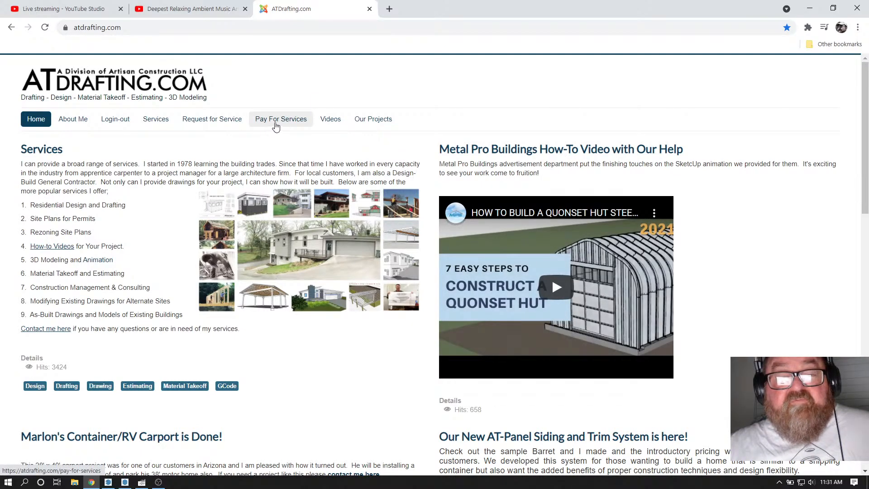
pyautogui.click(223, 122)
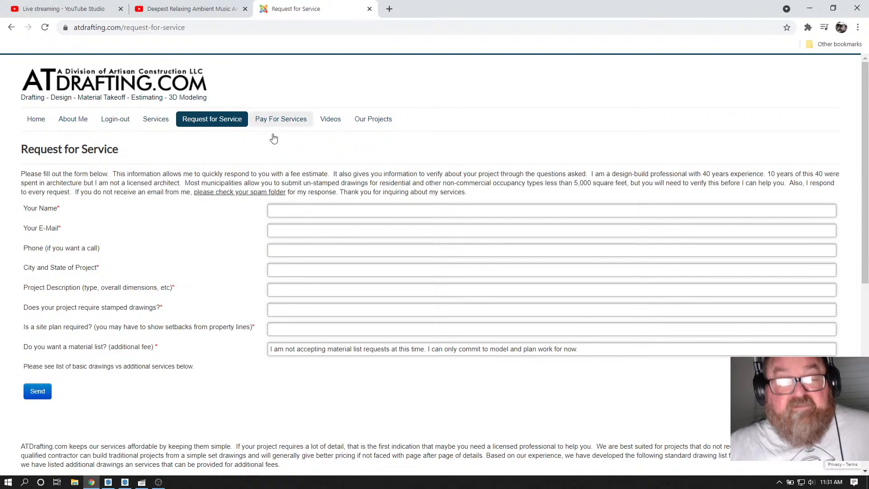
# Step: Switch to SketchUp to show the house model from a higher angle, and bring up the OBS window over it
pyautogui.click(115, 482)
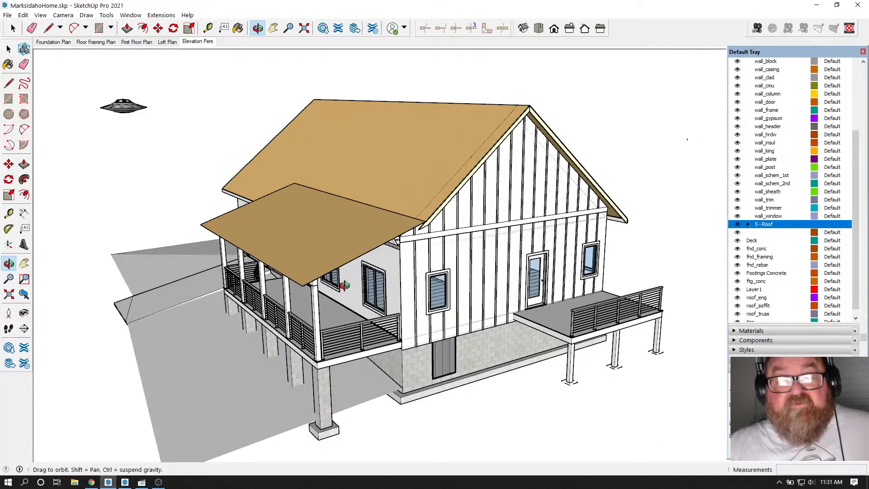
pyautogui.moveTo(446, 269); pyautogui.dragTo(423, 234)
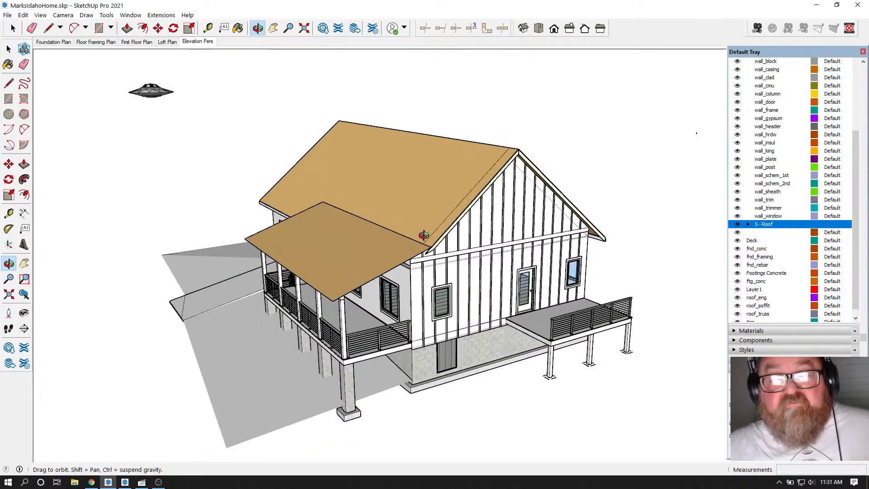
pyautogui.scroll(1, 424, 235)
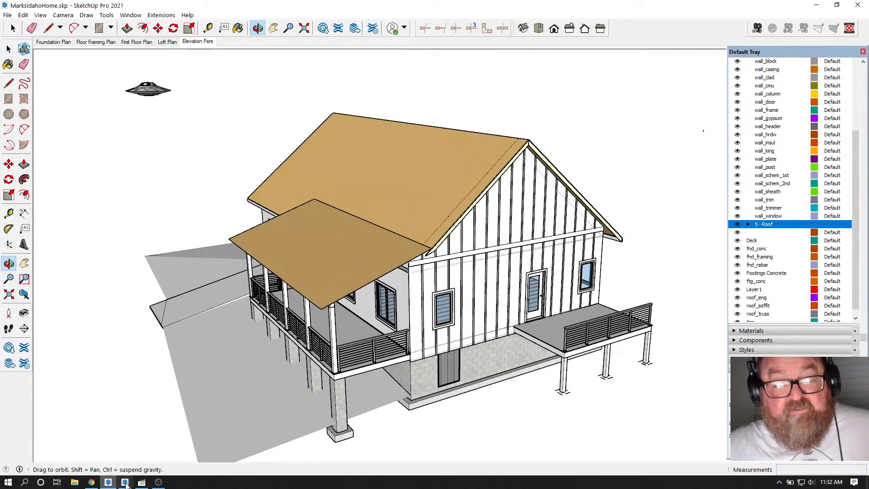
pyautogui.click(158, 482)
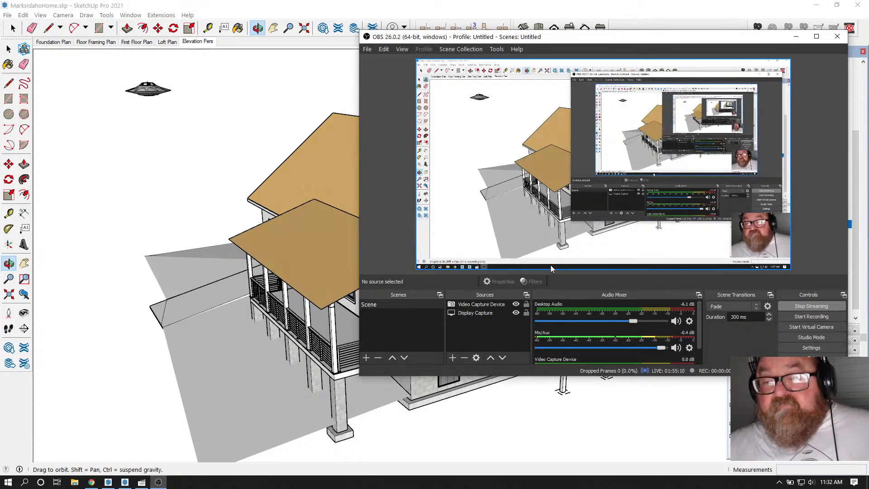